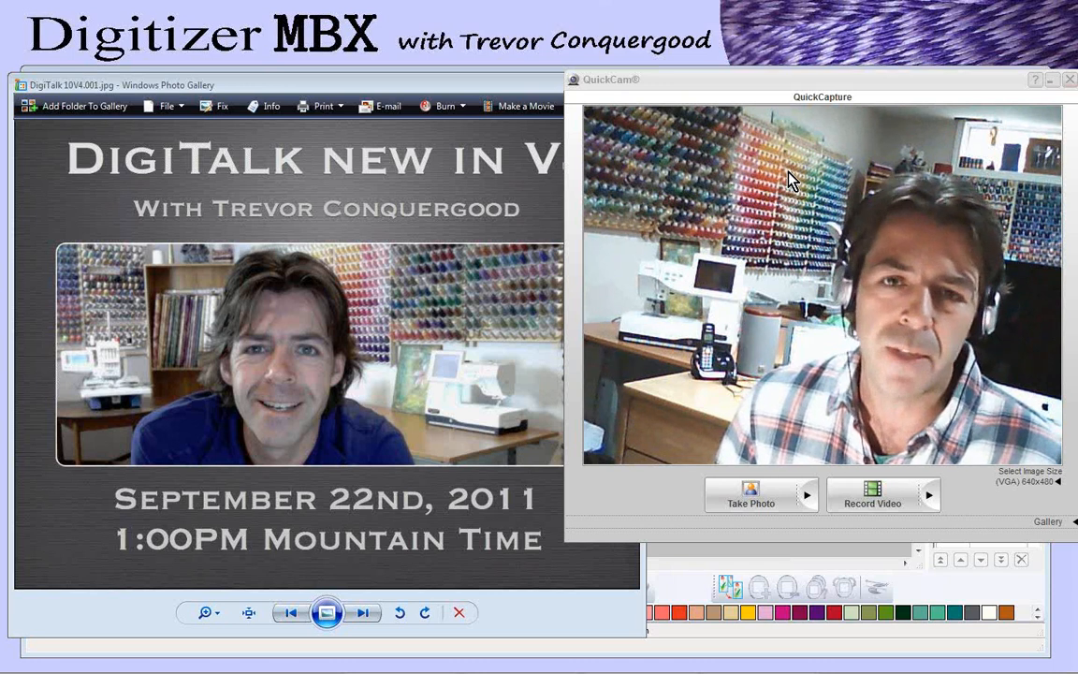
pyautogui.click(461, 80)
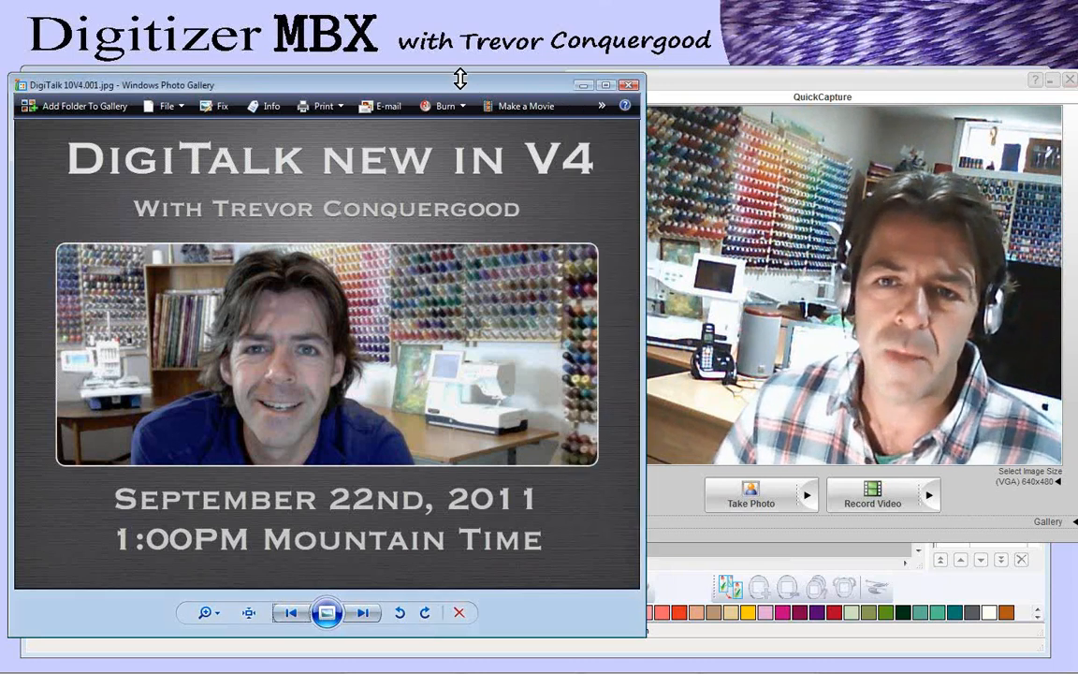
pyautogui.click(364, 617)
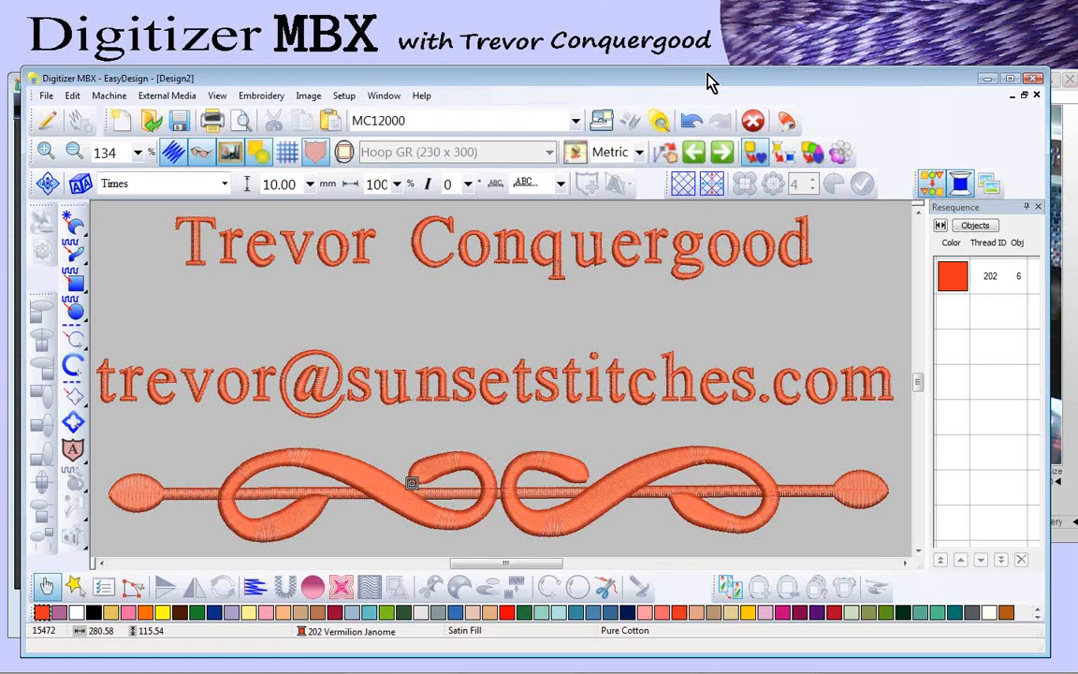
pyautogui.click(1075, 271)
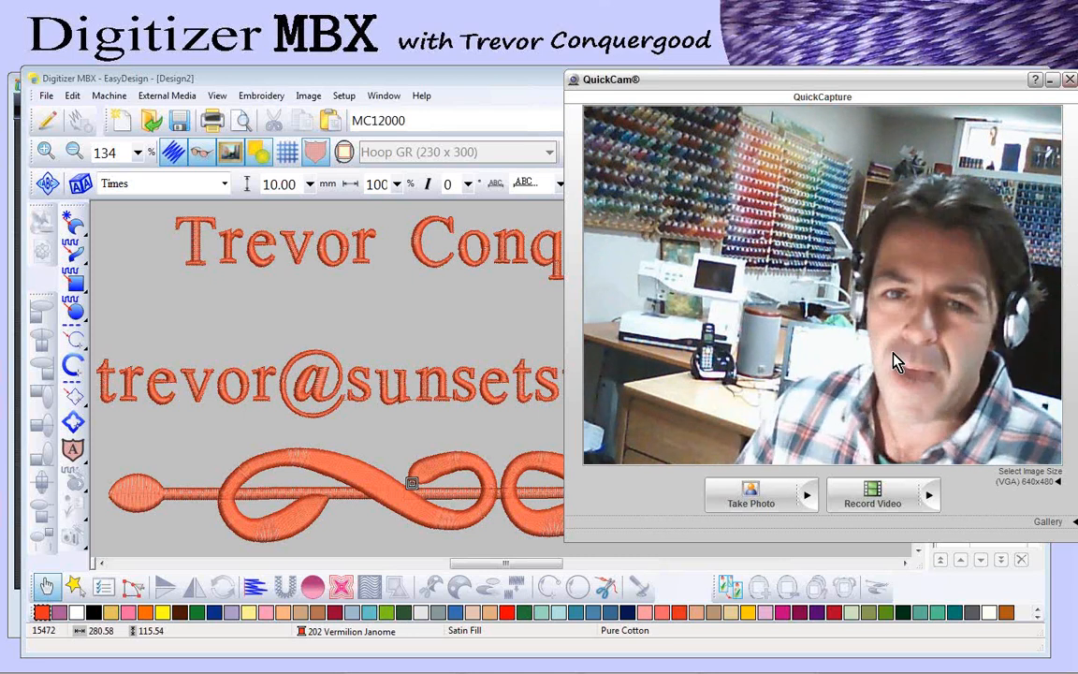
# Step: Switch to Internet Explorer, look through the About page of the Sunset Stitches blog, and return to the Digitizer MBX design
pyautogui.moveTo(529, 649)
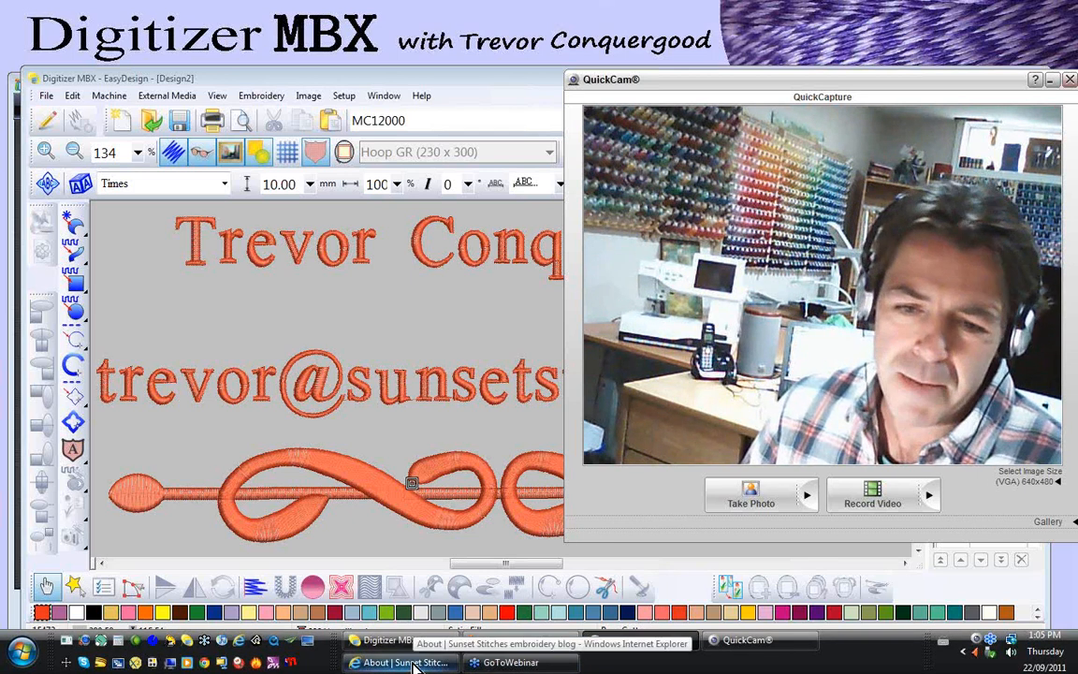
pyautogui.click(433, 592)
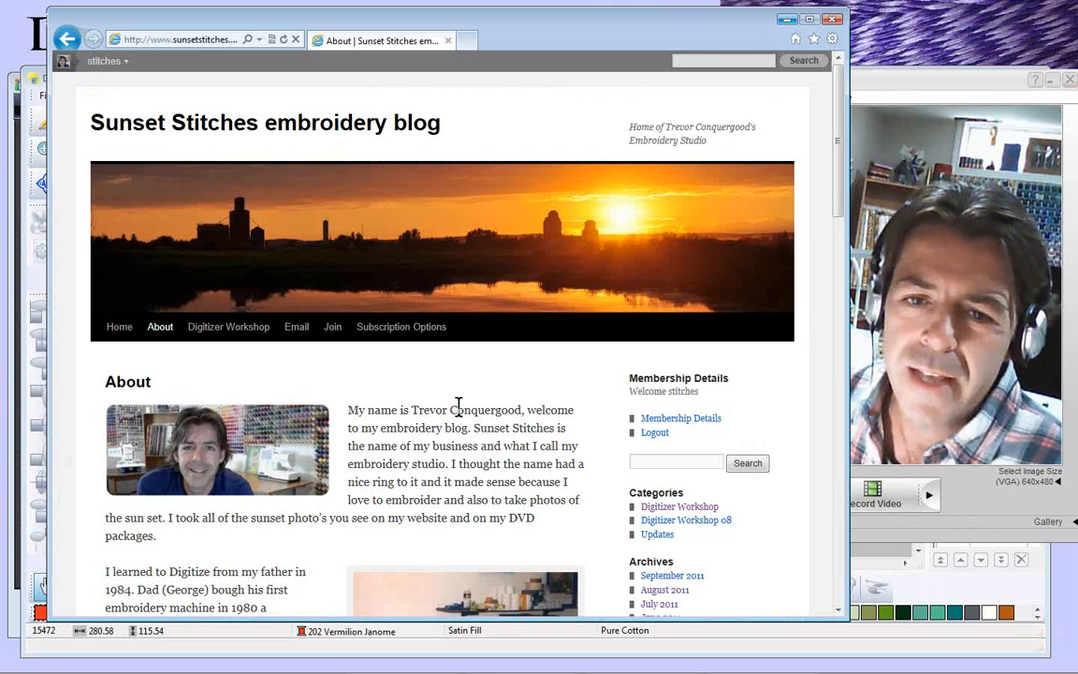
pyautogui.scroll(-5, 458, 409)
pyautogui.scroll(-1, 463, 414)
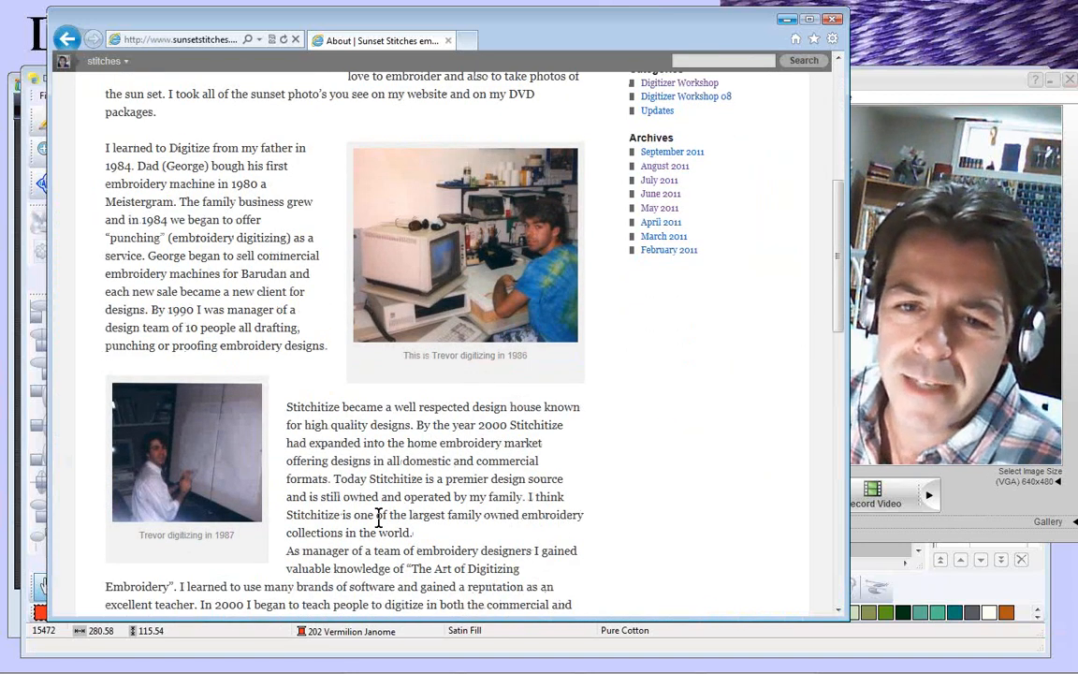
pyautogui.scroll(5, 380, 517)
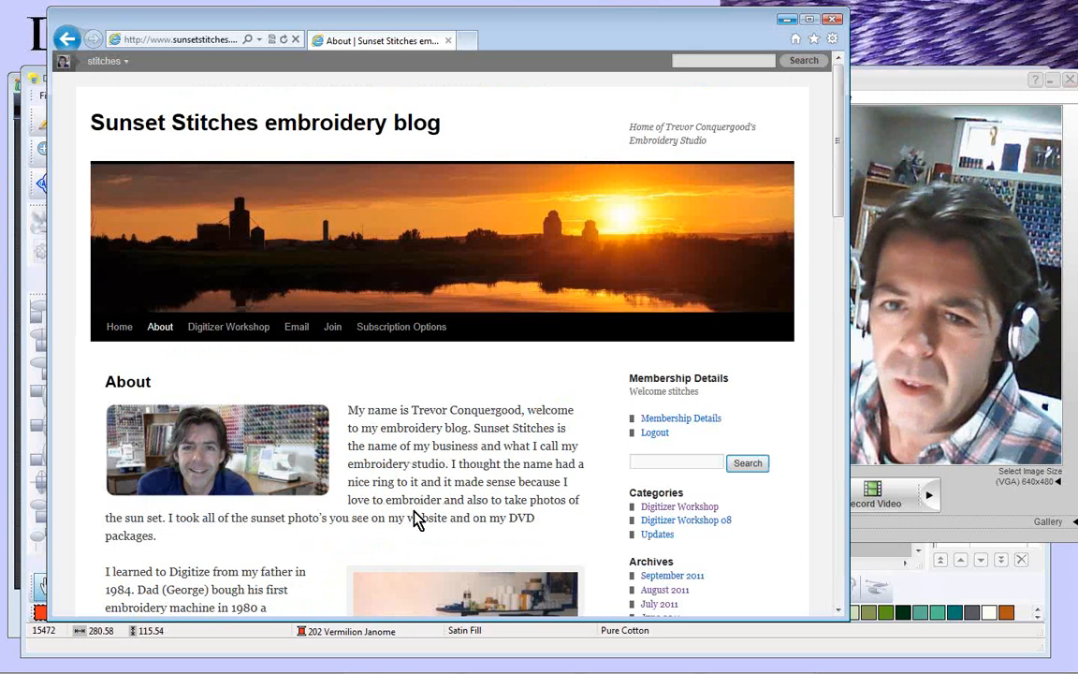
pyautogui.click(787, 21)
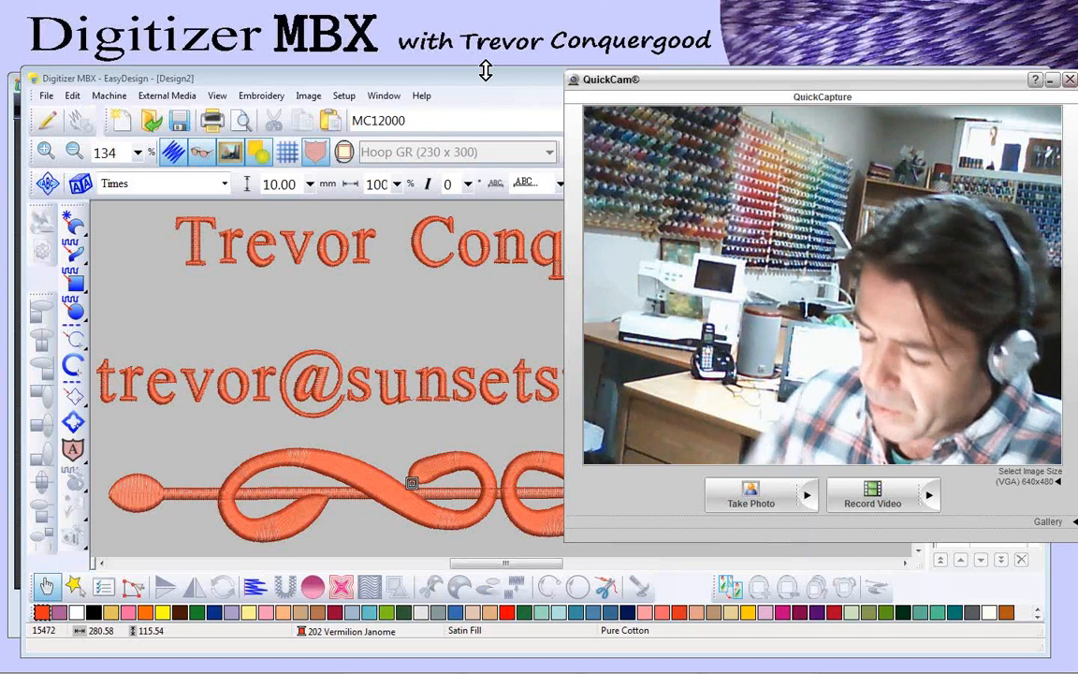
pyautogui.click(487, 77)
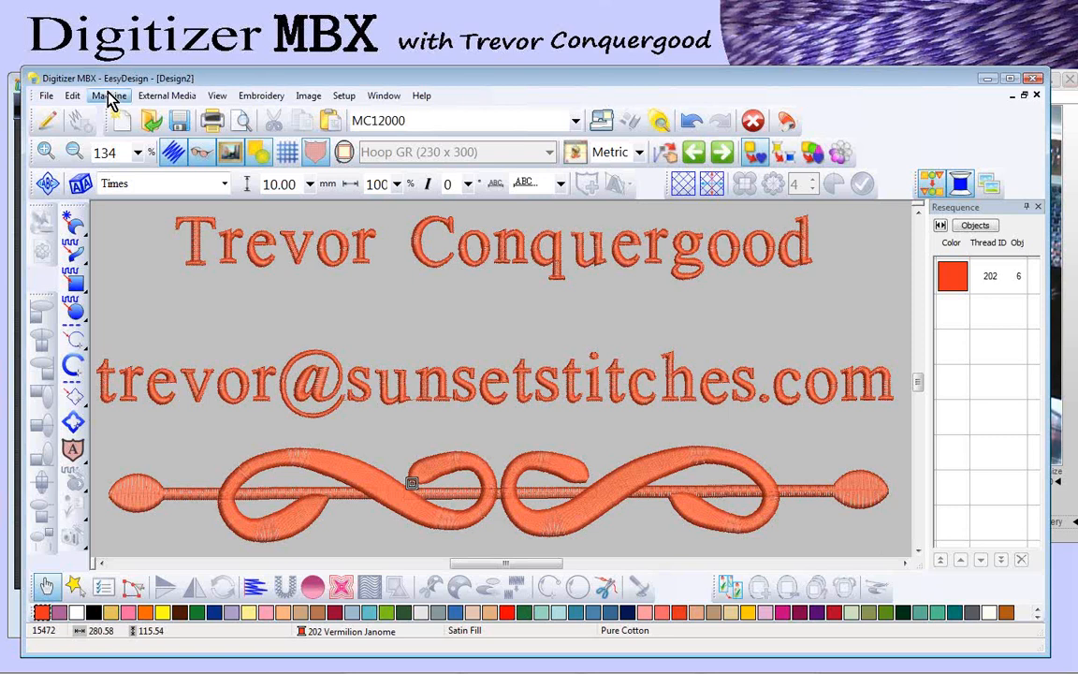
pyautogui.click(46, 96)
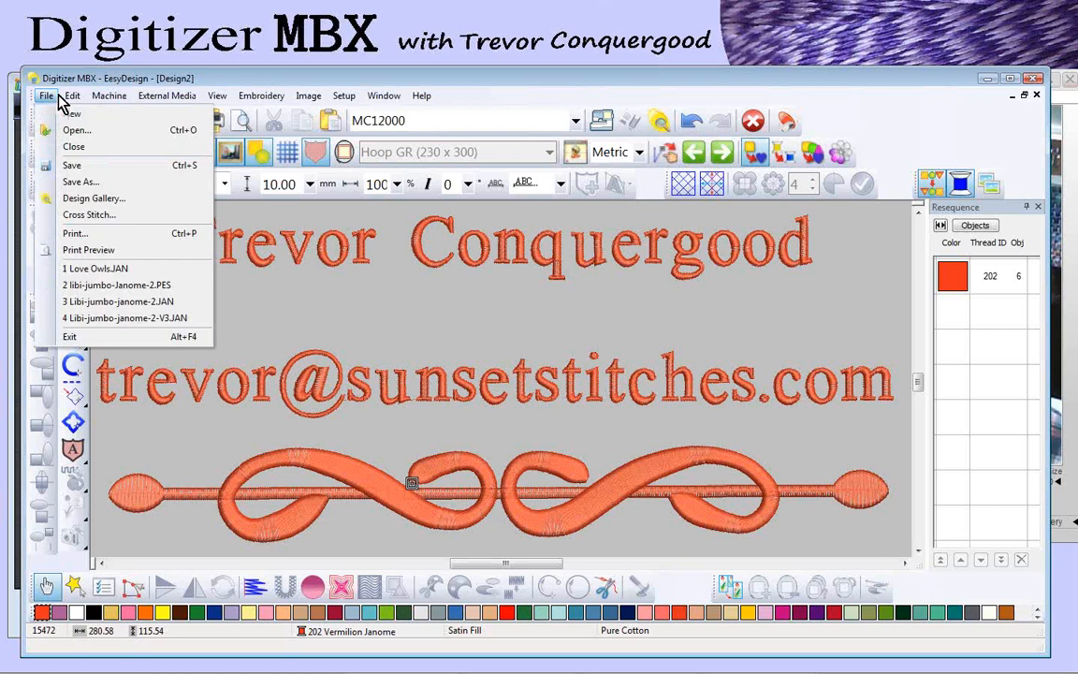
pyautogui.click(72, 98)
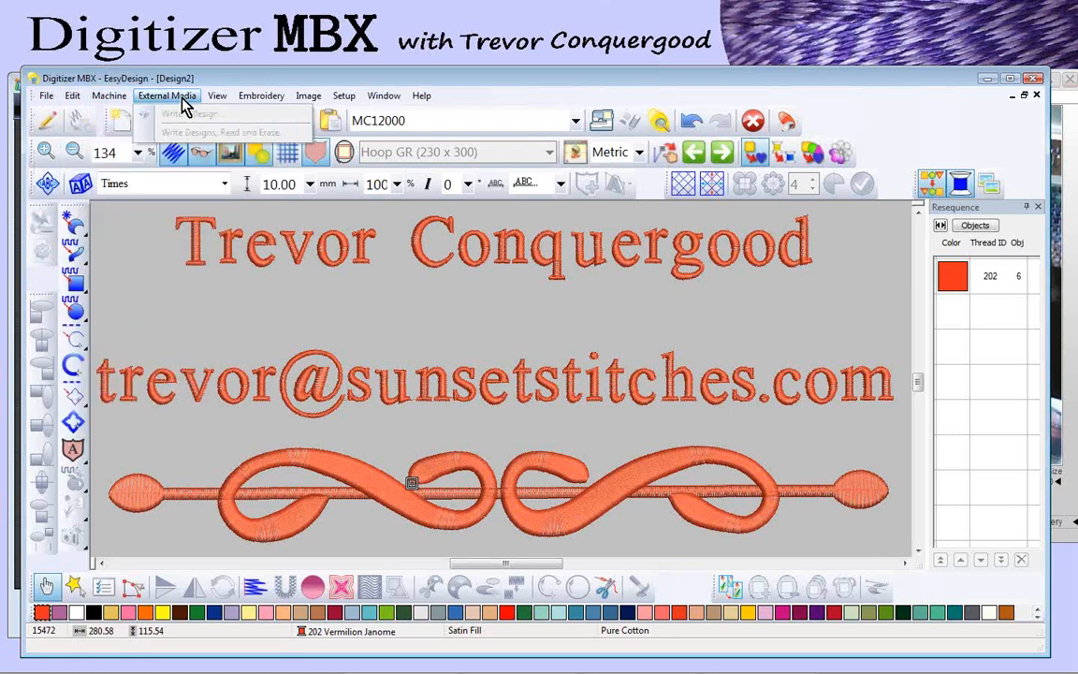
pyautogui.click(218, 97)
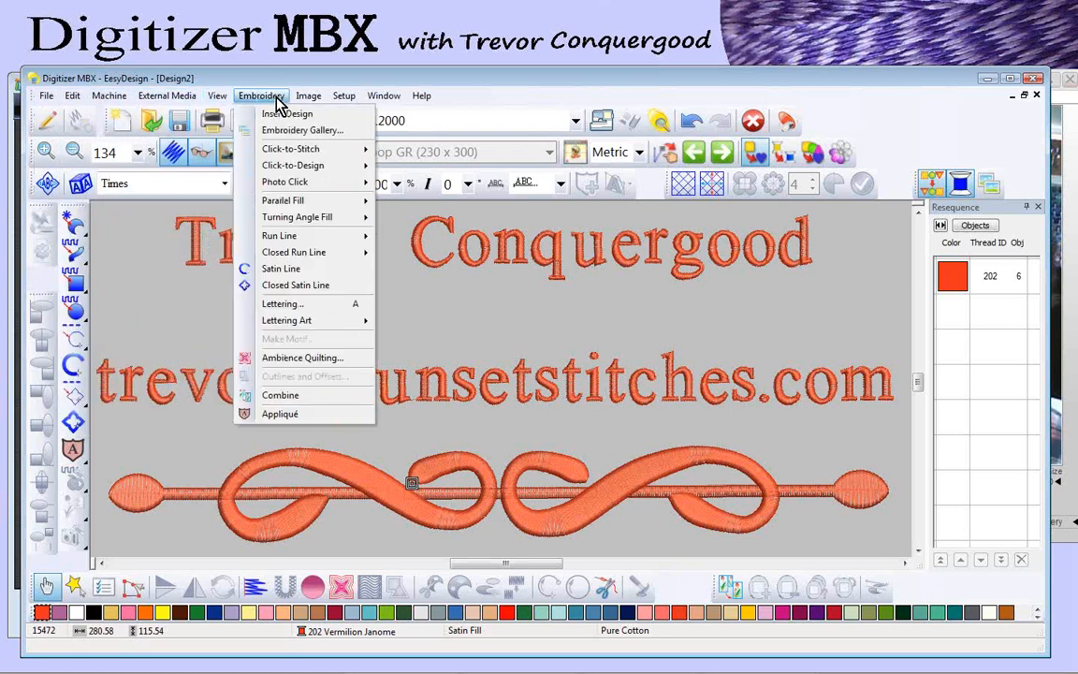
pyautogui.moveTo(312, 103)
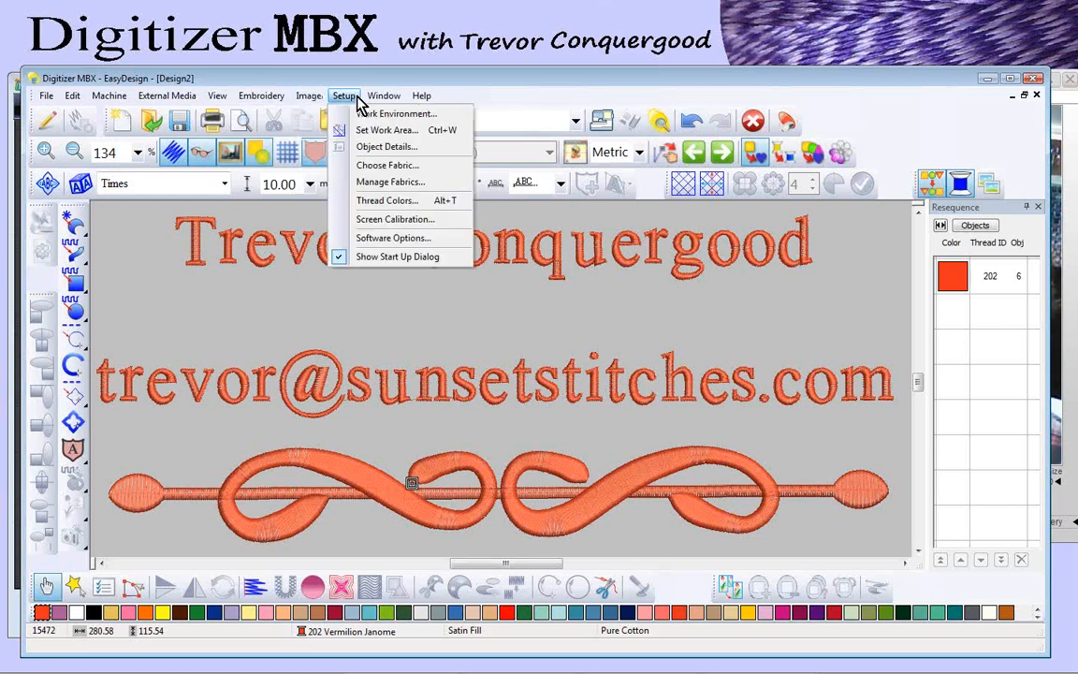
pyautogui.moveTo(399, 103)
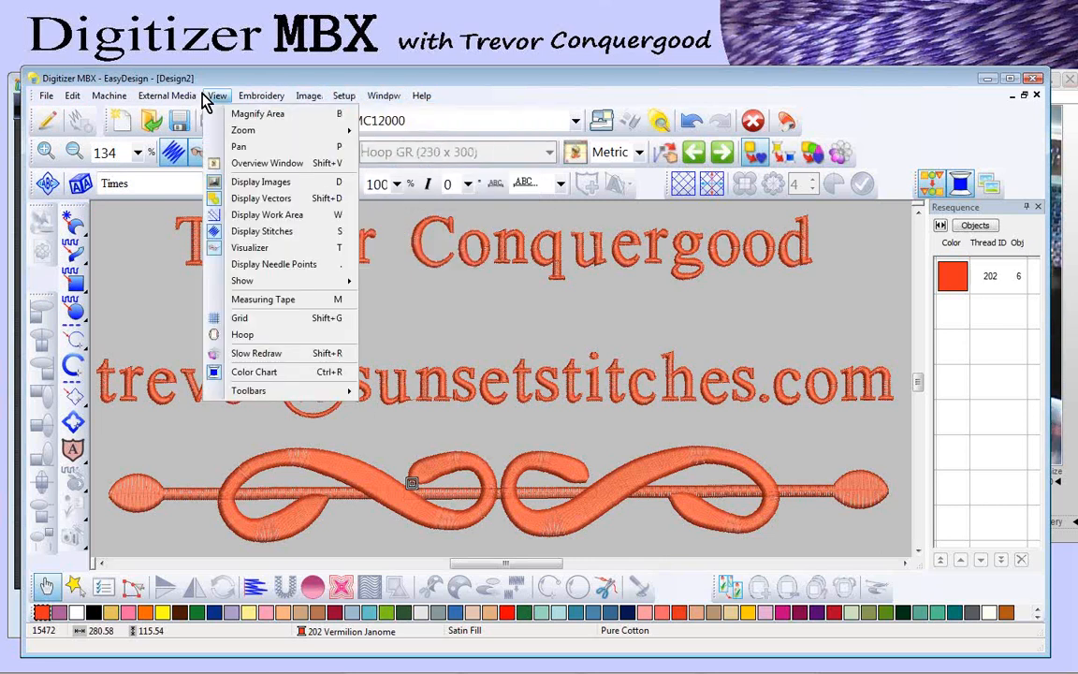
pyautogui.moveTo(71, 101)
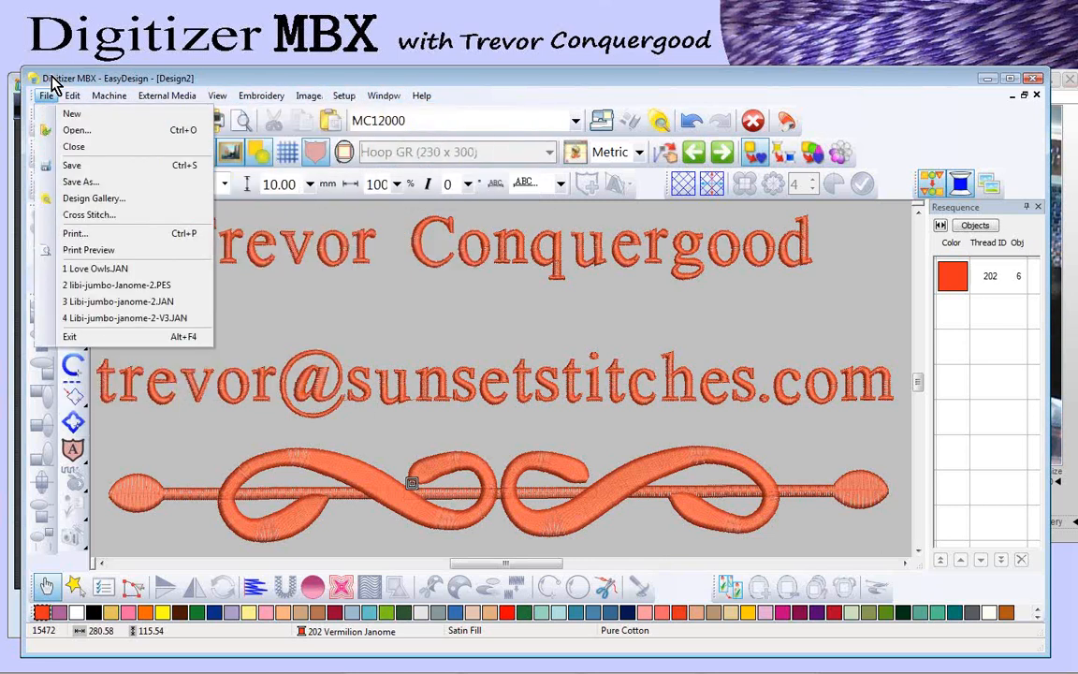
pyautogui.click(52, 82)
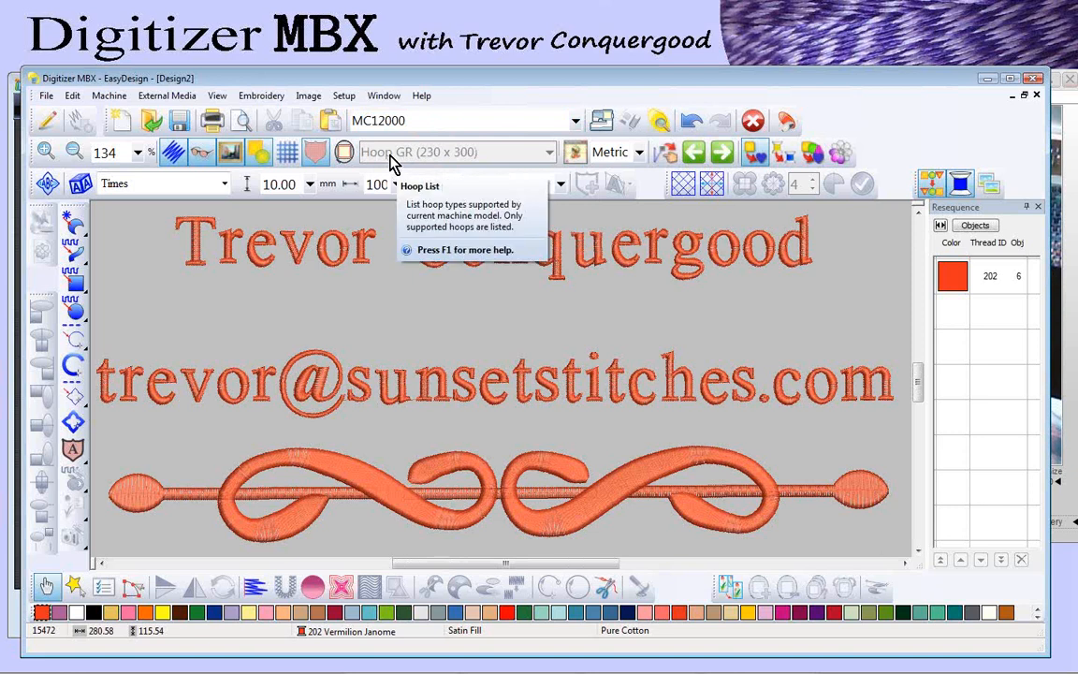
# Step: Display the hoop around the lettering design and pick Hoop GR (230 x 300) as its type
pyautogui.press('-')
pyautogui.press('-')
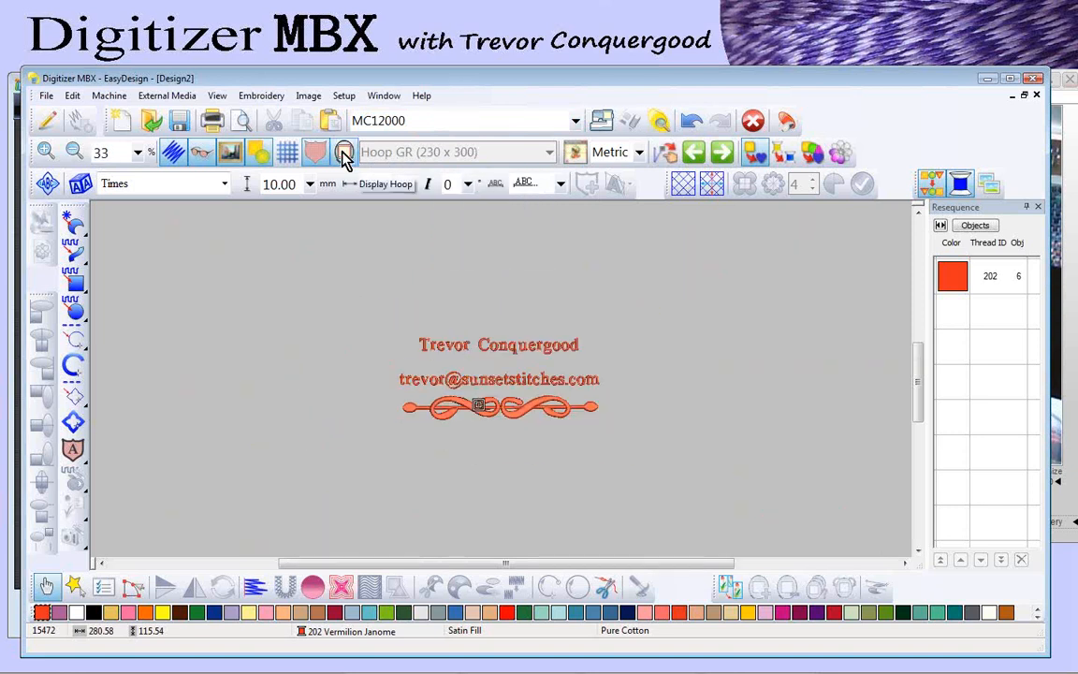
pyautogui.click(344, 154)
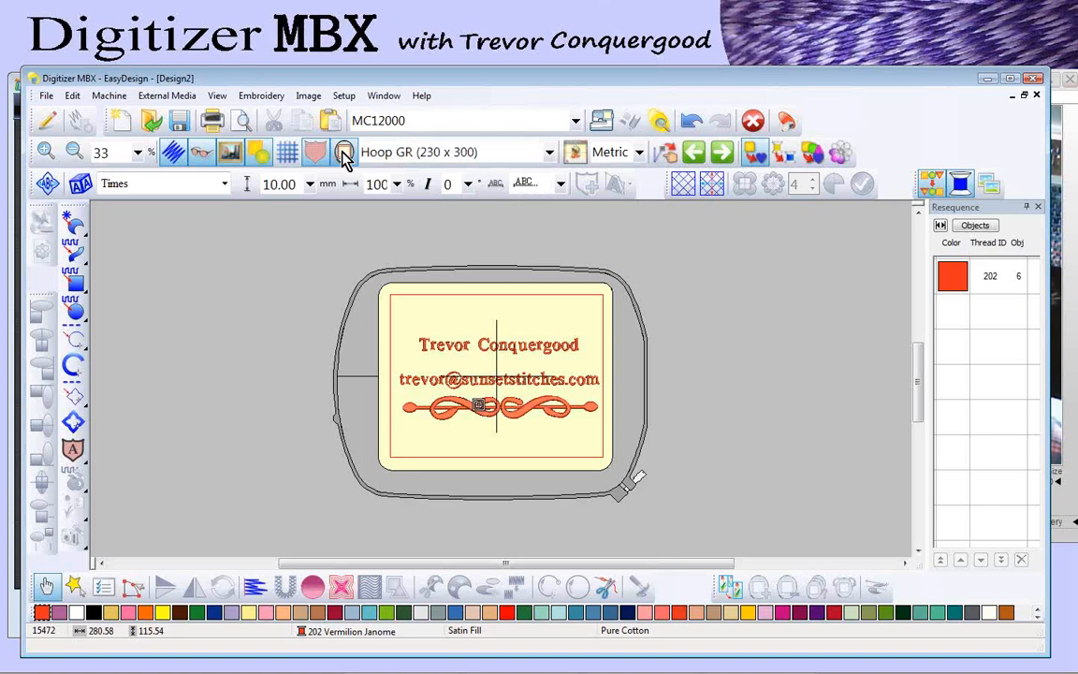
pyautogui.click(548, 153)
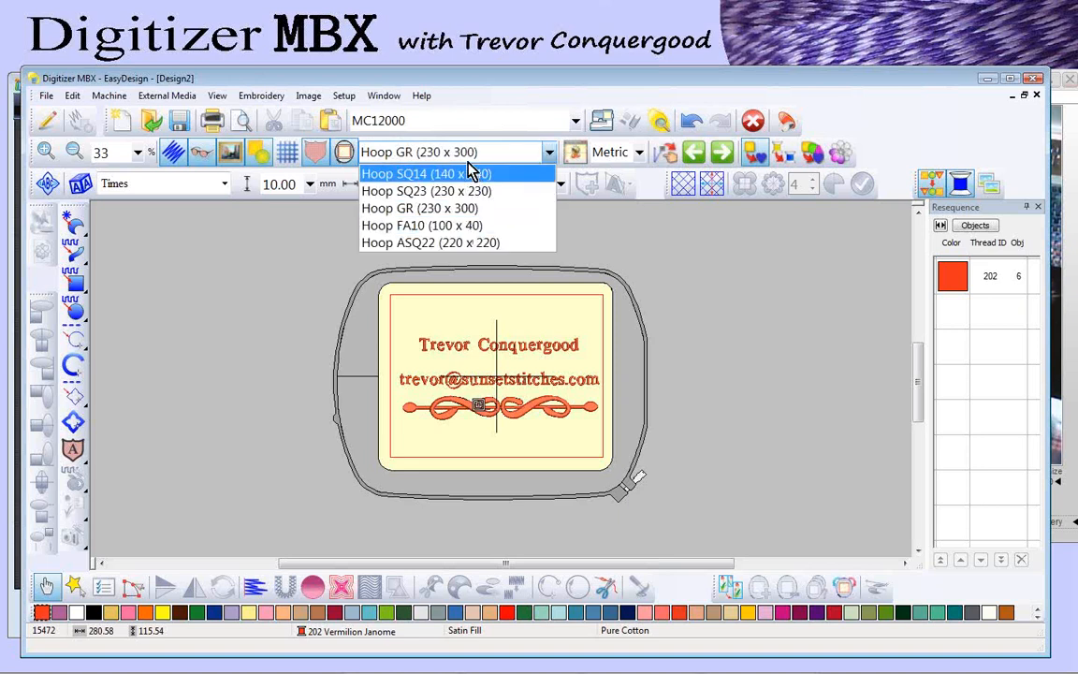
pyautogui.click(431, 208)
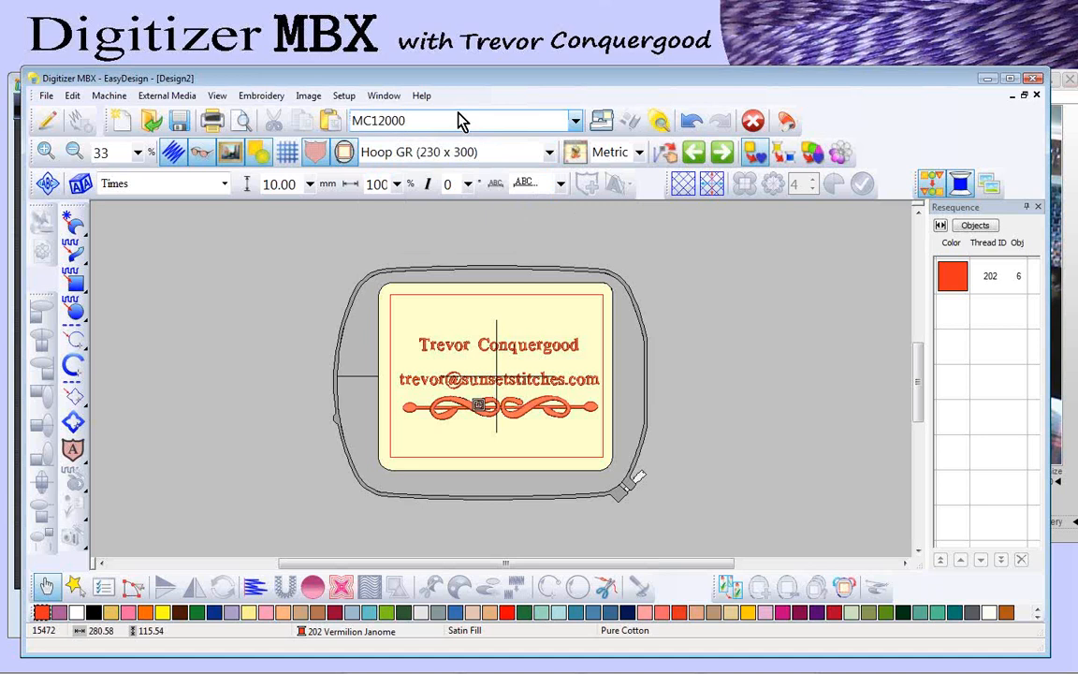
# Step: Pick MC12000 as the machine model and turn on the grid display over the design
pyautogui.click(448, 121)
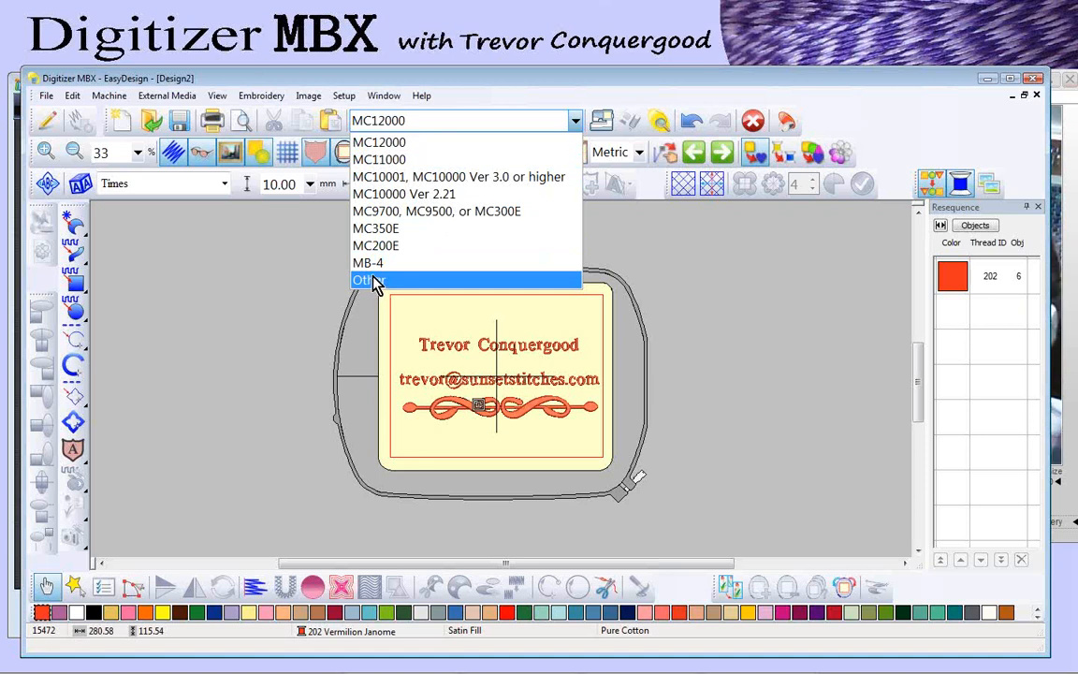
pyautogui.click(417, 153)
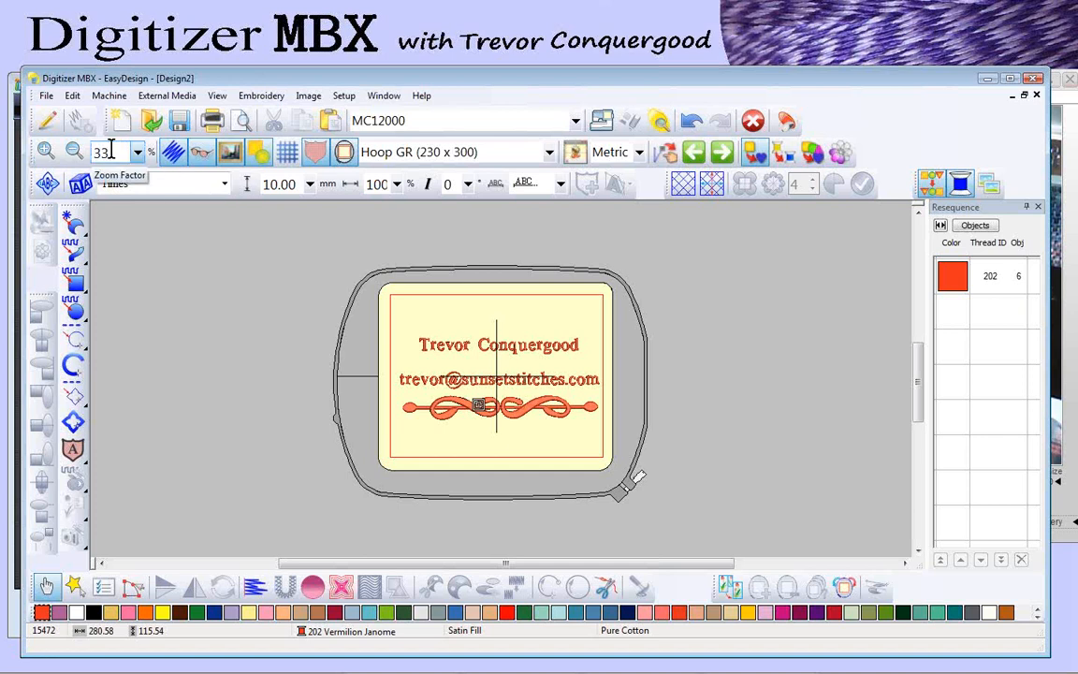
pyautogui.click(289, 155)
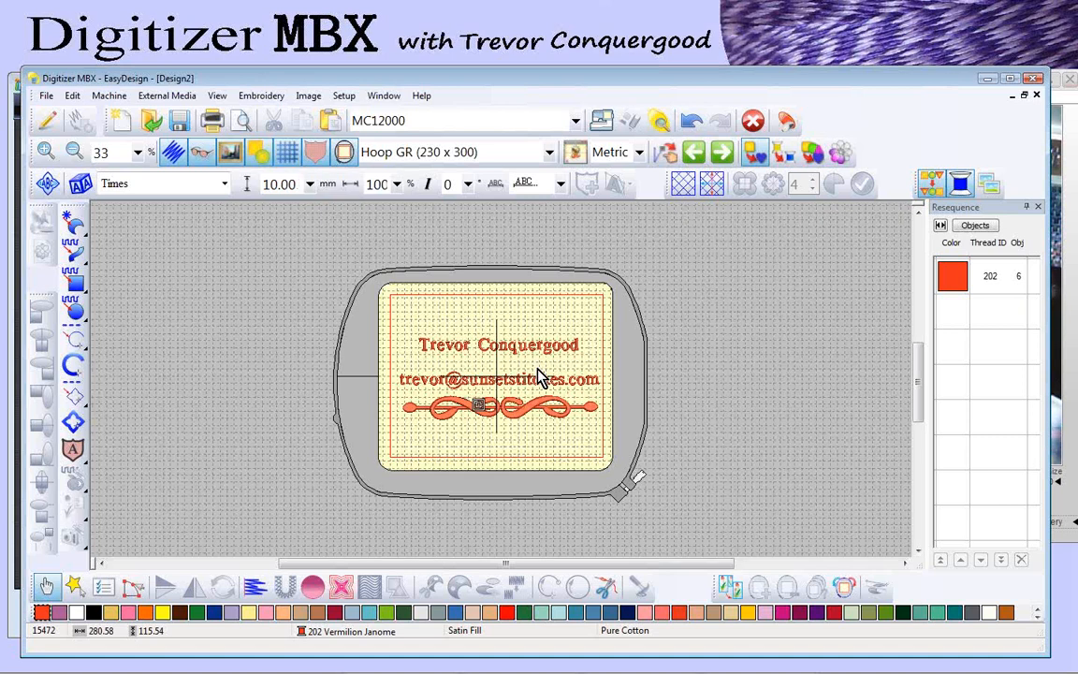
# Step: Compare the design's display modes by switching the stitch view and the Visualizer off and back on
pyautogui.moveTo(412, 332); pyautogui.dragTo(595, 439)
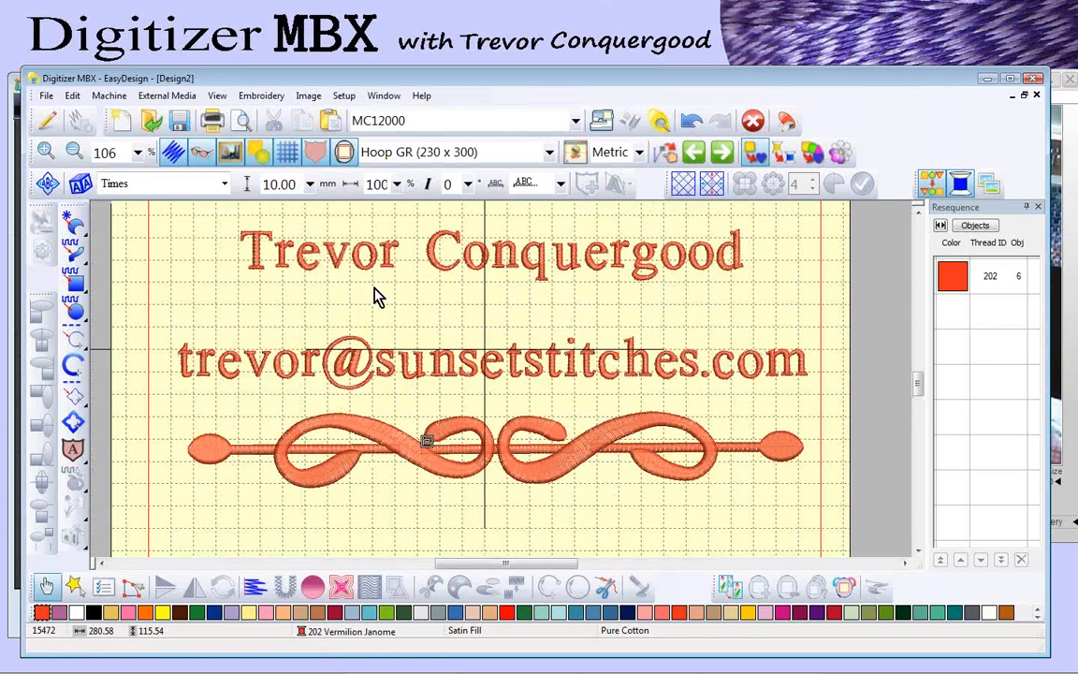
pyautogui.click(172, 152)
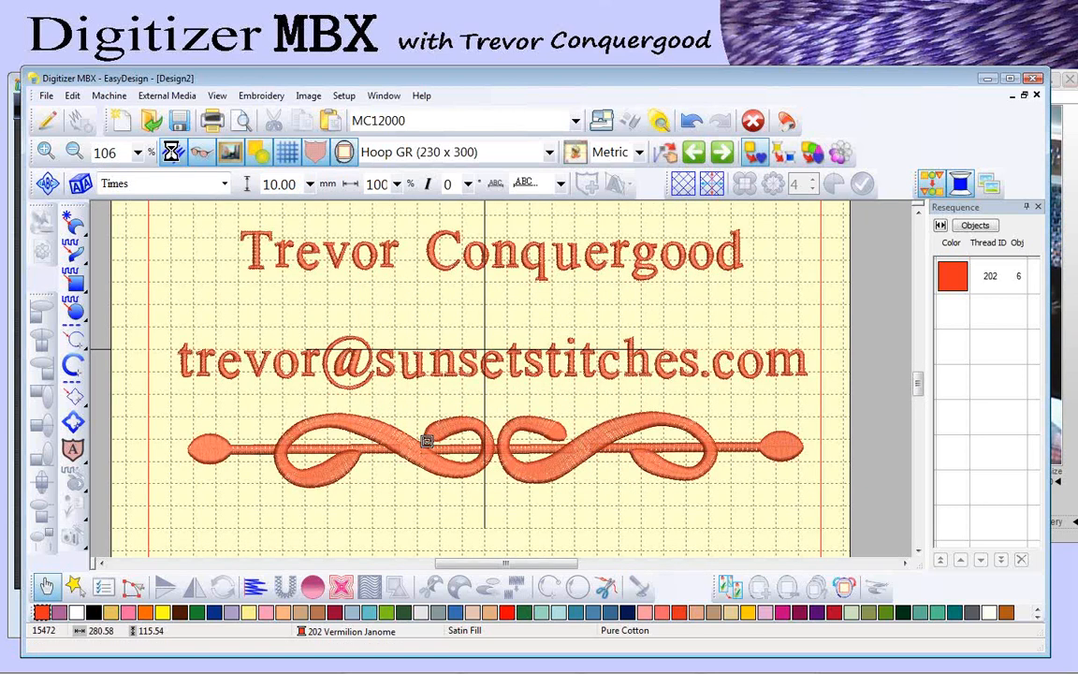
pyautogui.click(174, 153)
pyautogui.click(203, 153)
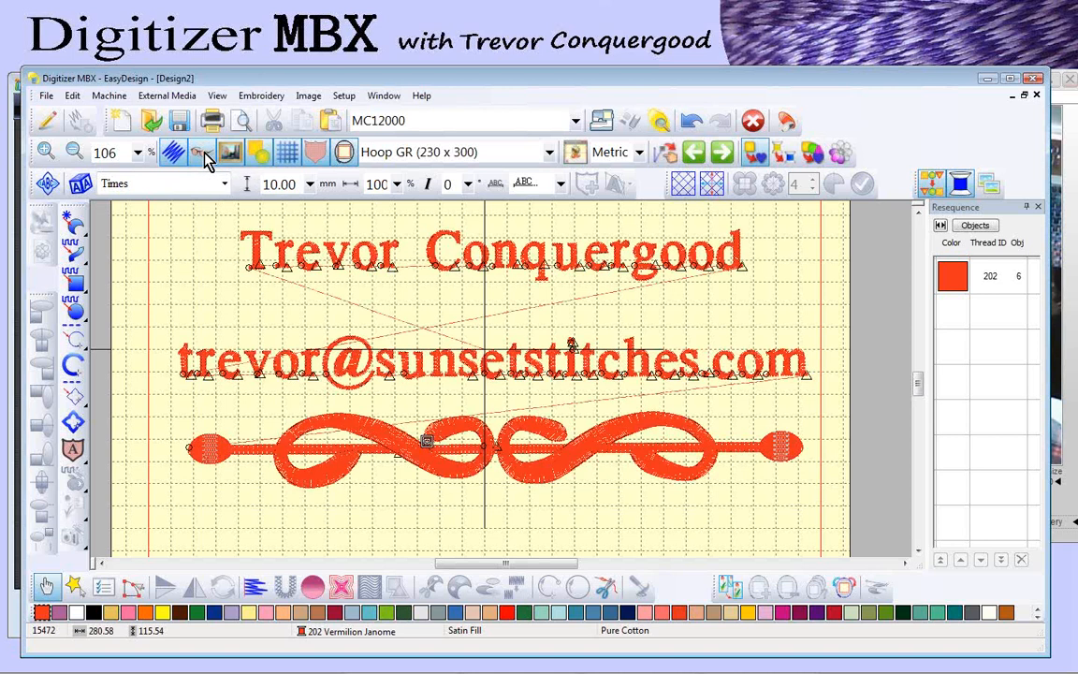
pyautogui.click(202, 154)
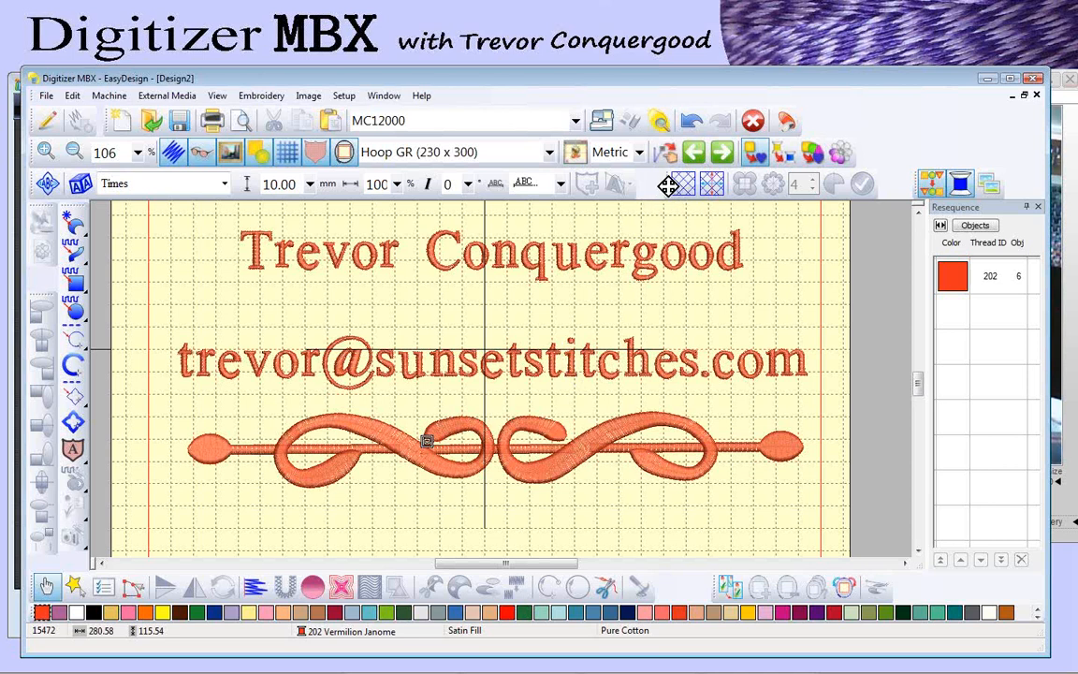
# Step: Float the Easy Layout toolbar over the design and close it
pyautogui.moveTo(666, 183); pyautogui.dragTo(555, 314)
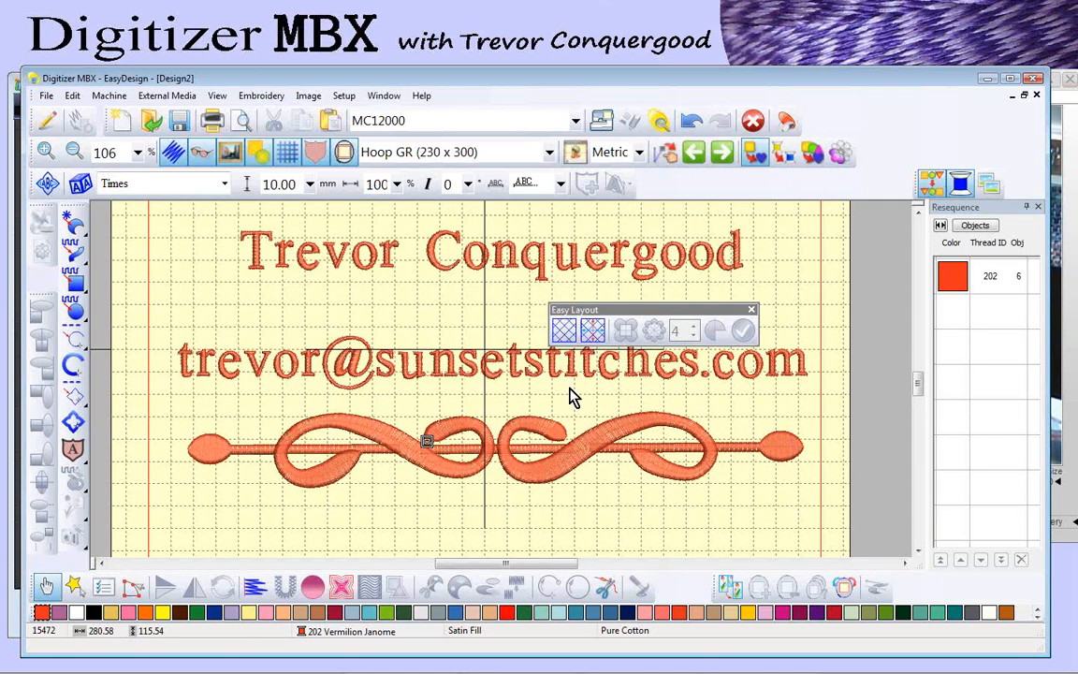
pyautogui.click(753, 310)
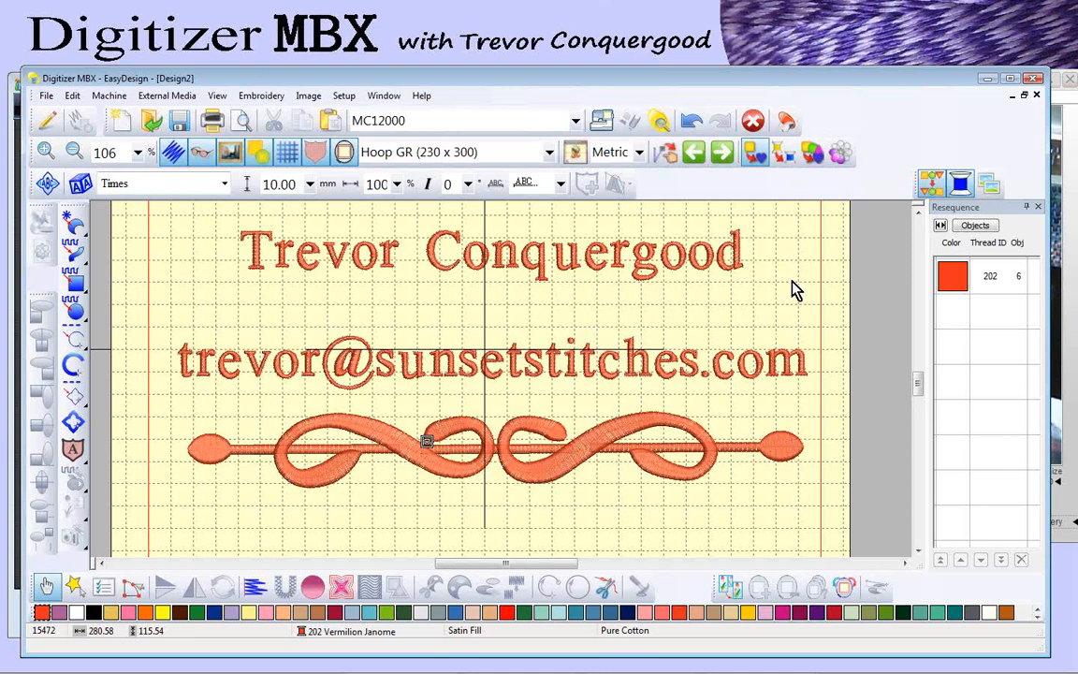
# Step: Show the Easy Layout toolbar again and dock it beside the lettering tools above the design
pyautogui.rightClick(887, 141)
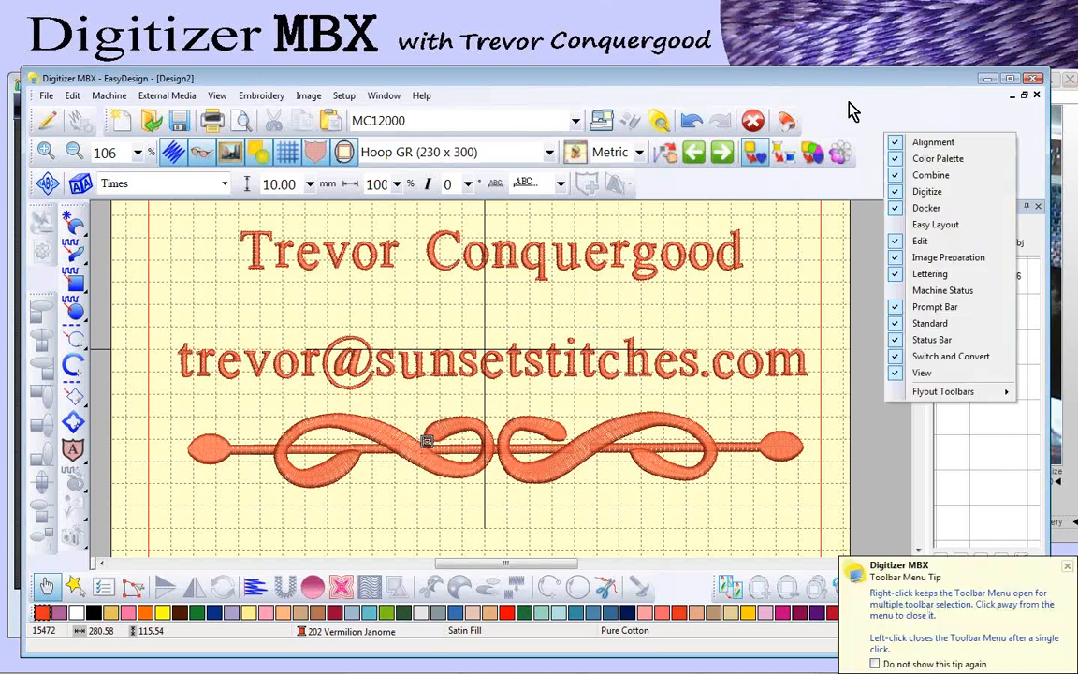
pyautogui.click(900, 226)
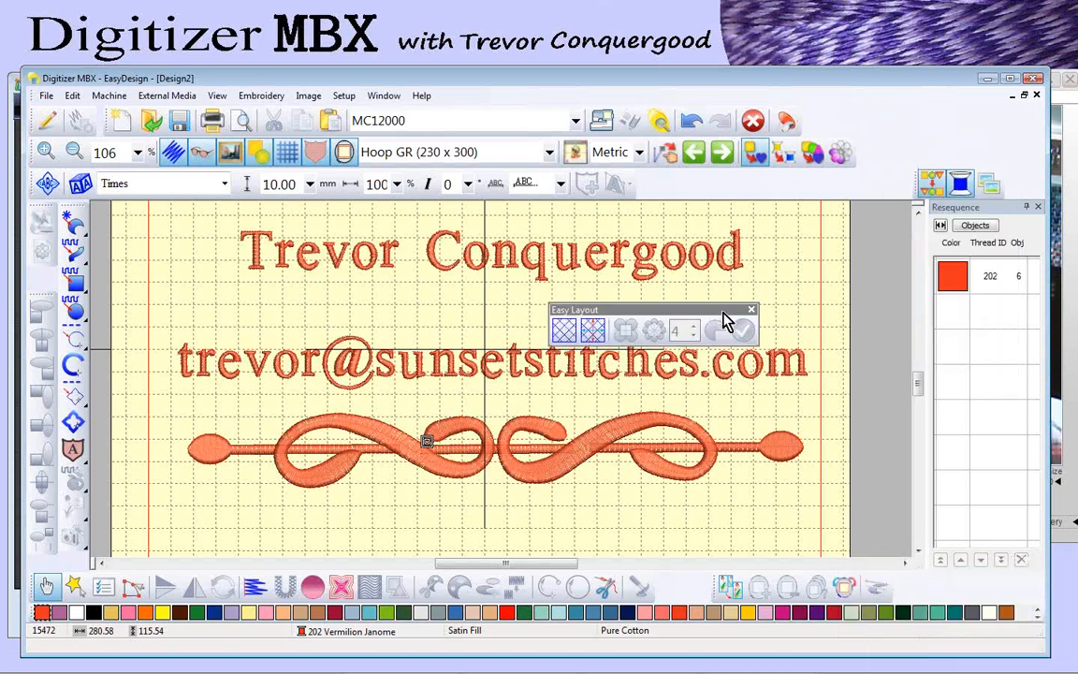
pyautogui.moveTo(664, 314); pyautogui.dragTo(762, 184)
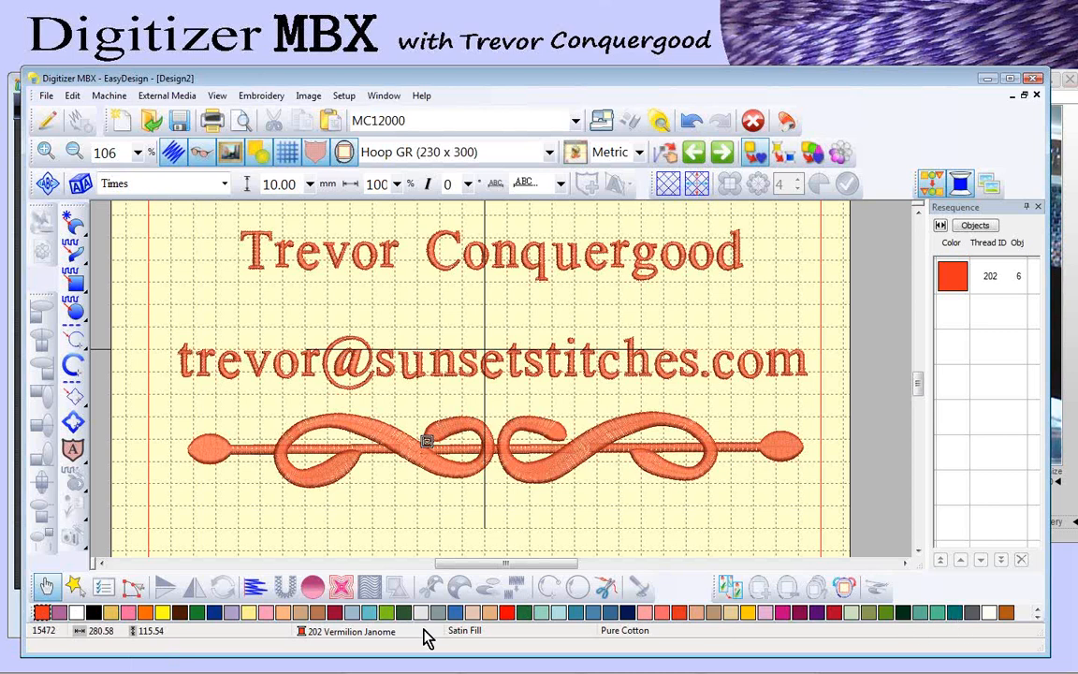
# Step: Undock the Color Palette over the design and dock it back beneath the editing tools
pyautogui.moveTo(30, 615); pyautogui.dragTo(134, 223)
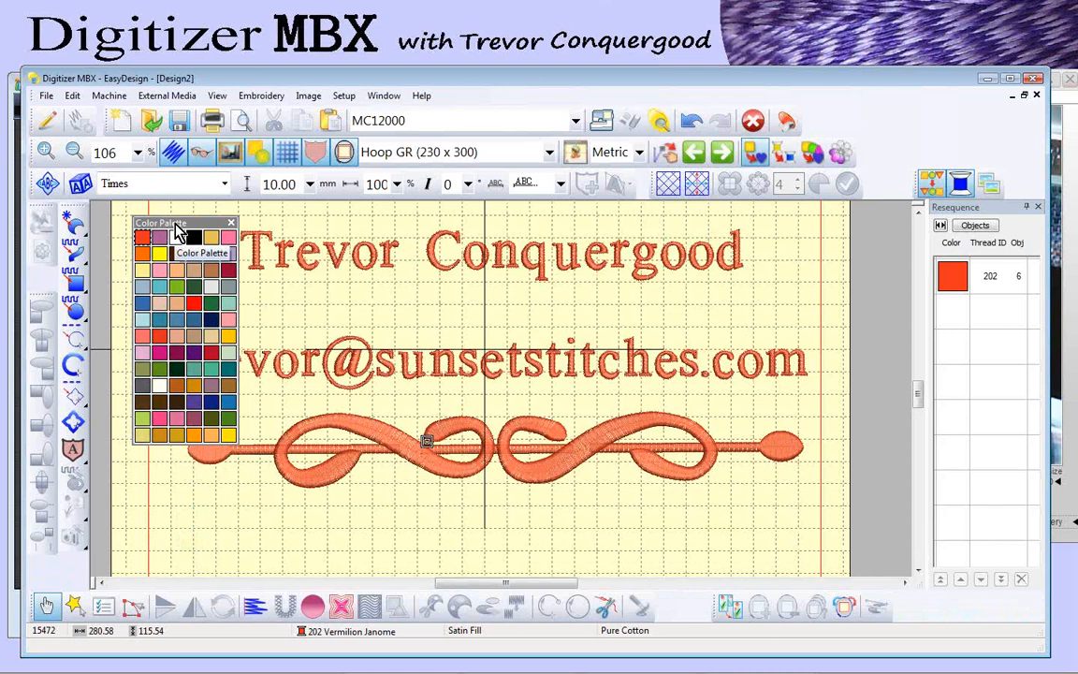
pyautogui.moveTo(180, 232); pyautogui.dragTo(167, 617)
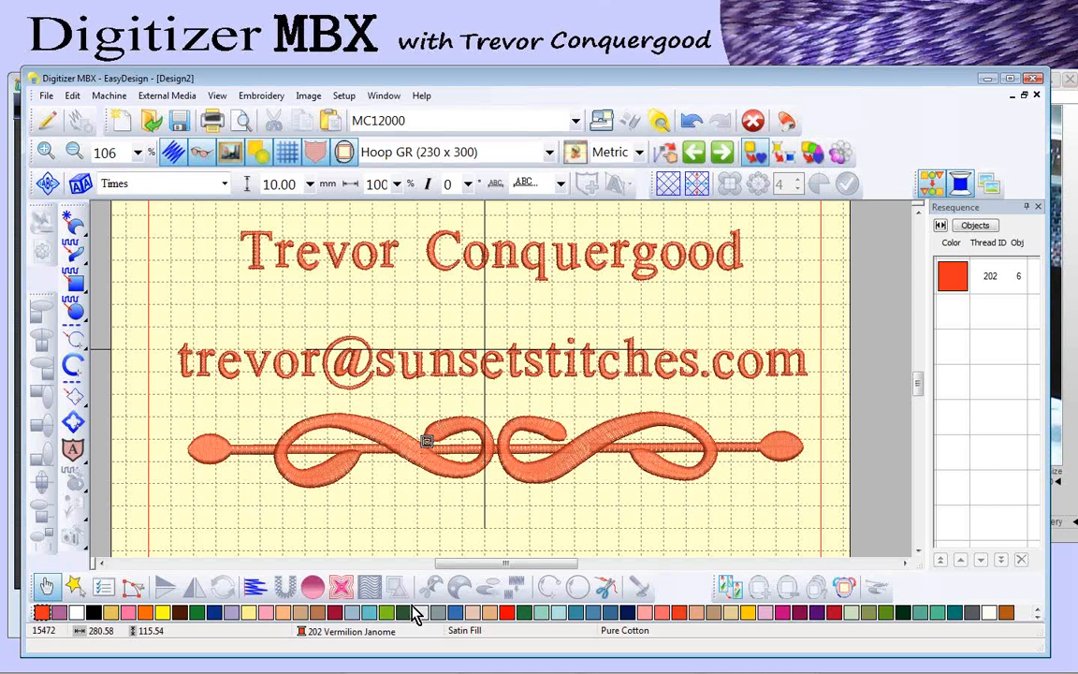
# Step: Create a new blank design
pyautogui.click(122, 120)
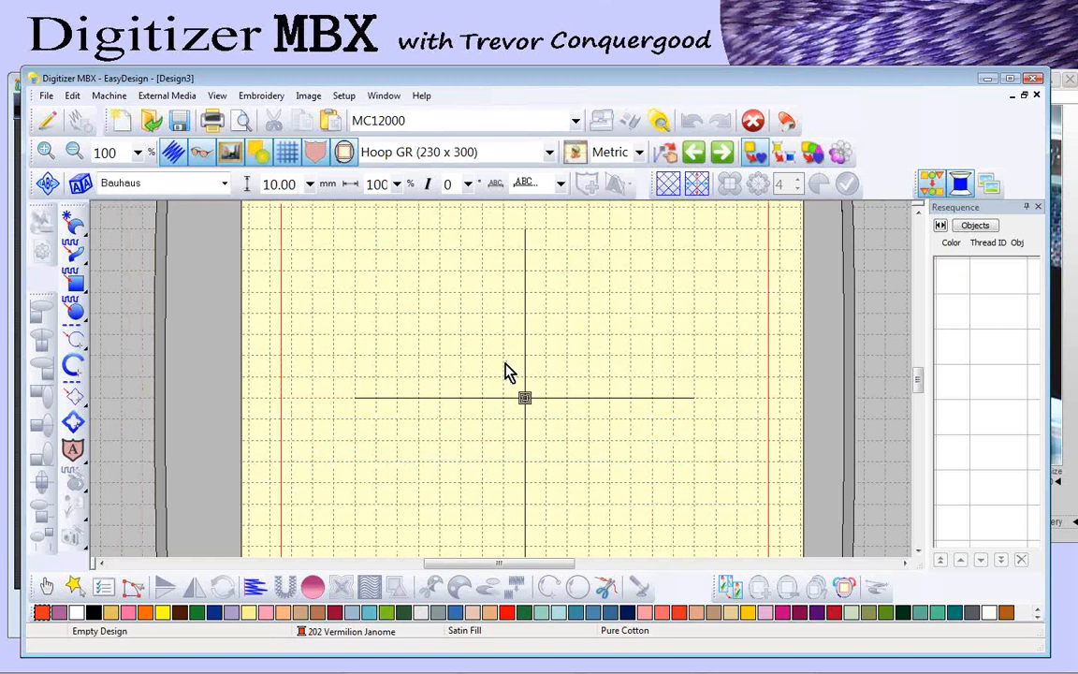
# Step: Bring up the Embroidery Album V4 designs for opening and compare medium, extra large and large icon views, ending with large icons
pyautogui.click(149, 120)
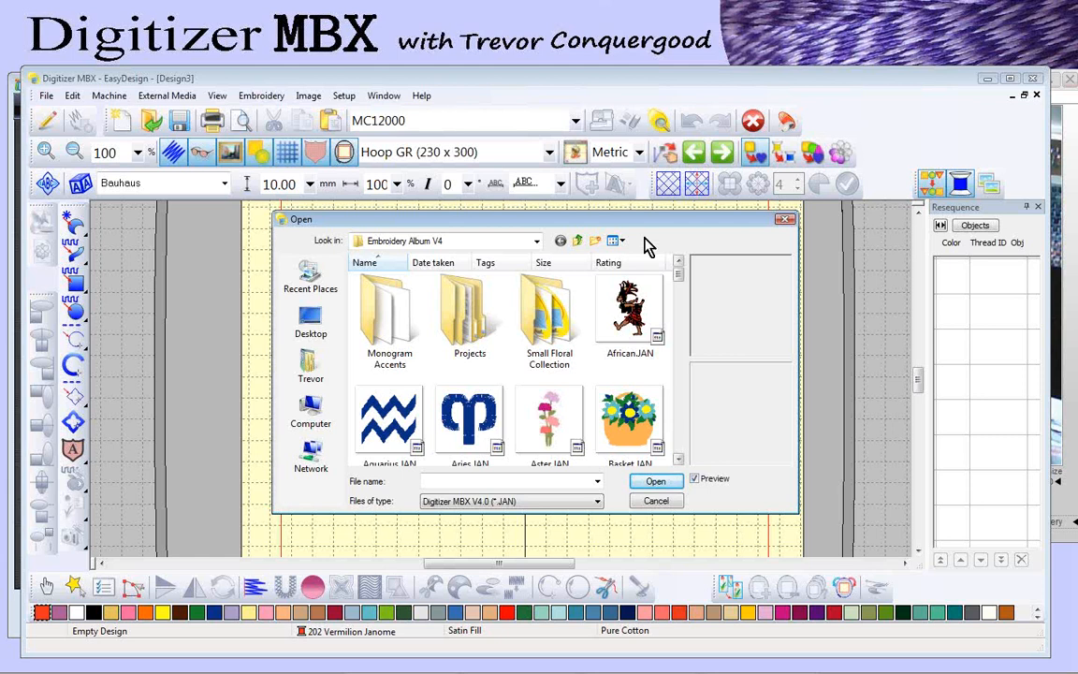
pyautogui.click(615, 241)
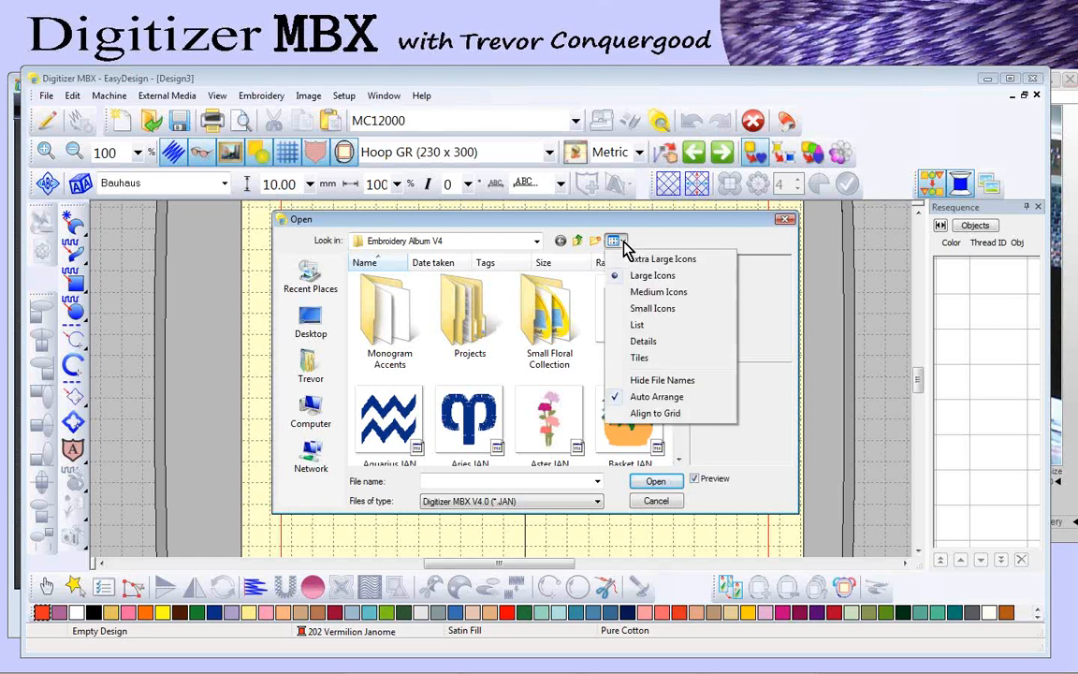
pyautogui.click(655, 293)
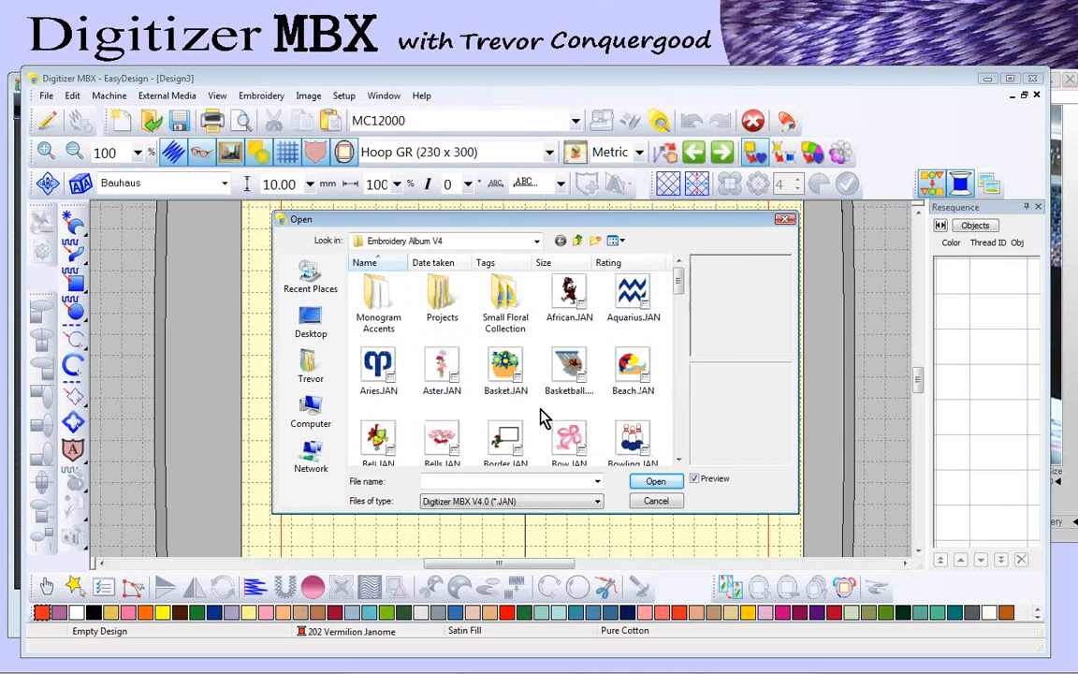
pyautogui.click(615, 240)
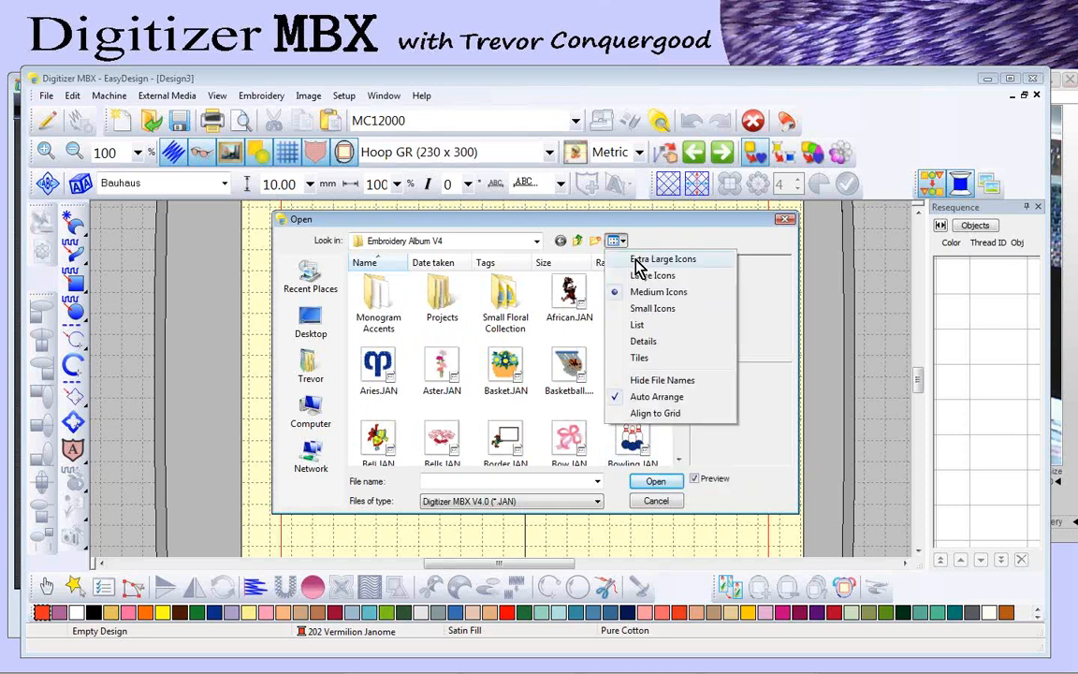
pyautogui.click(639, 260)
pyautogui.scroll(-6, 681, 440)
pyautogui.click(615, 241)
pyautogui.click(641, 276)
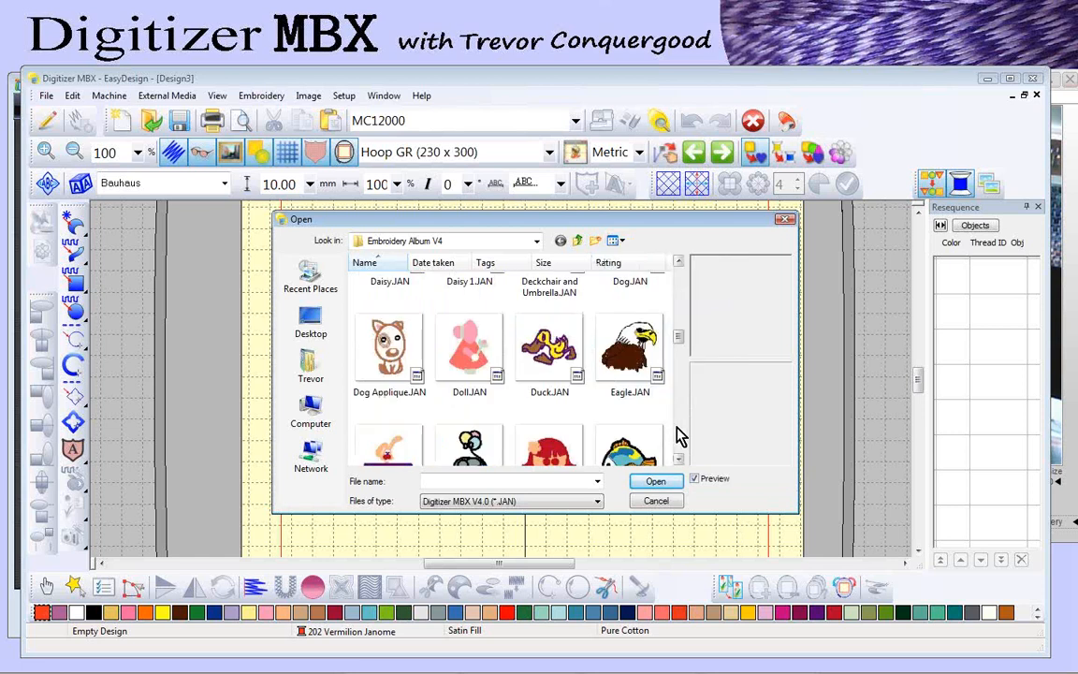
# Step: Look through the album's designs and examine the list of embroidery file types that can be opened
pyautogui.scroll(-3, 674, 436)
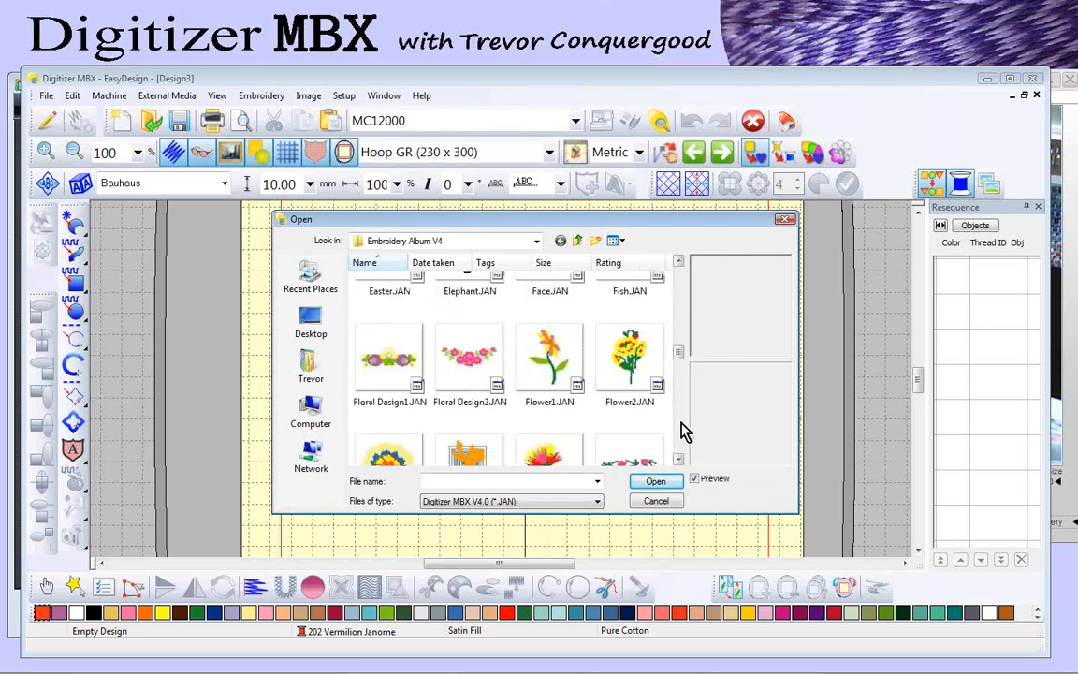
pyautogui.scroll(-5, 681, 431)
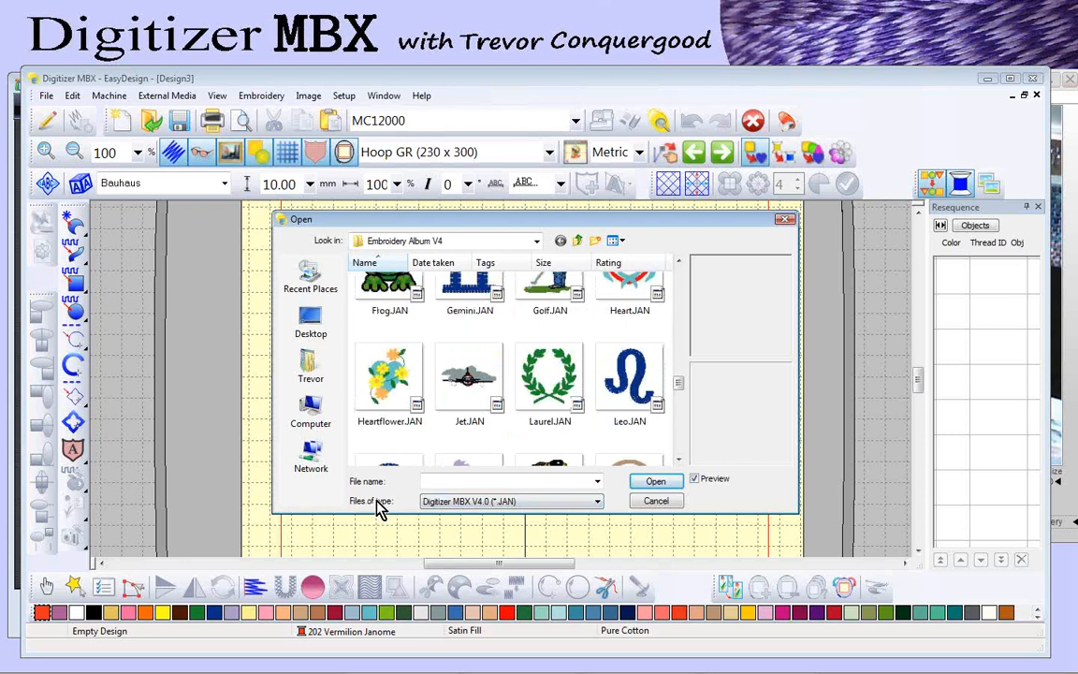
pyautogui.click(598, 503)
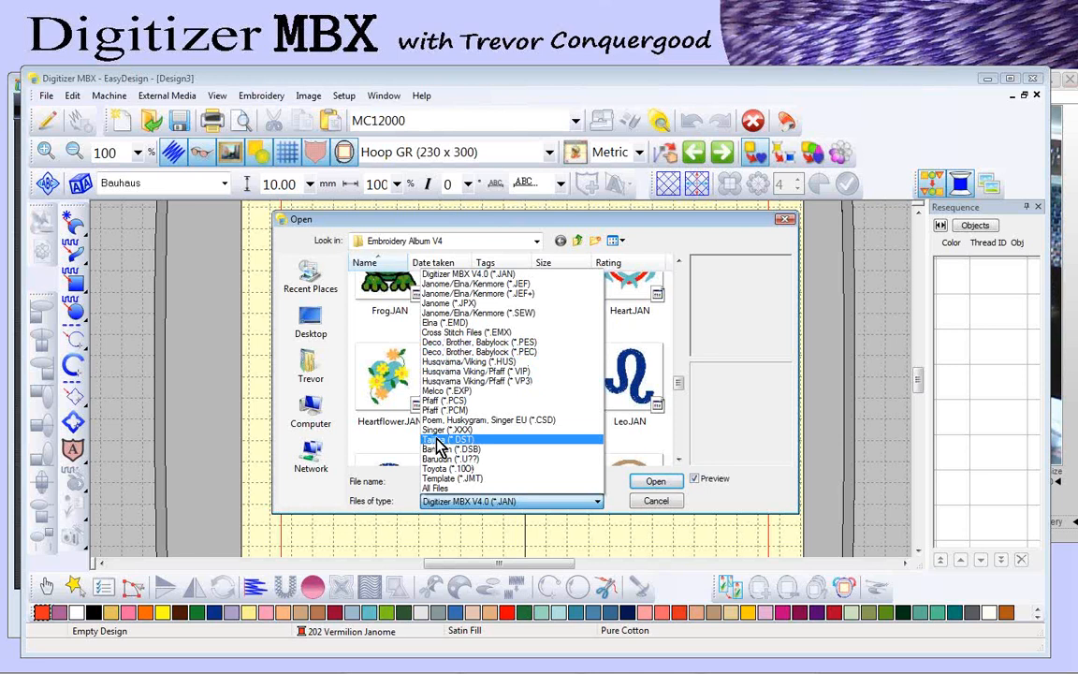
pyautogui.click(300, 505)
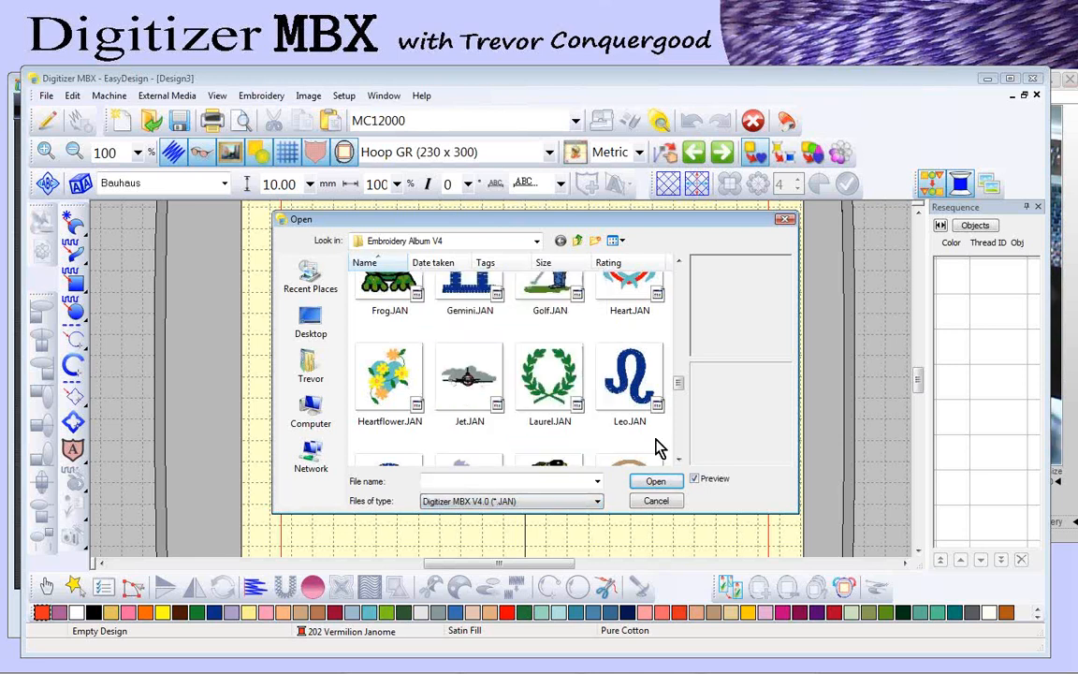
# Step: Open the Doll.JAN design from the Embroidery Album V4 folder
pyautogui.click(681, 303)
pyautogui.click(683, 312)
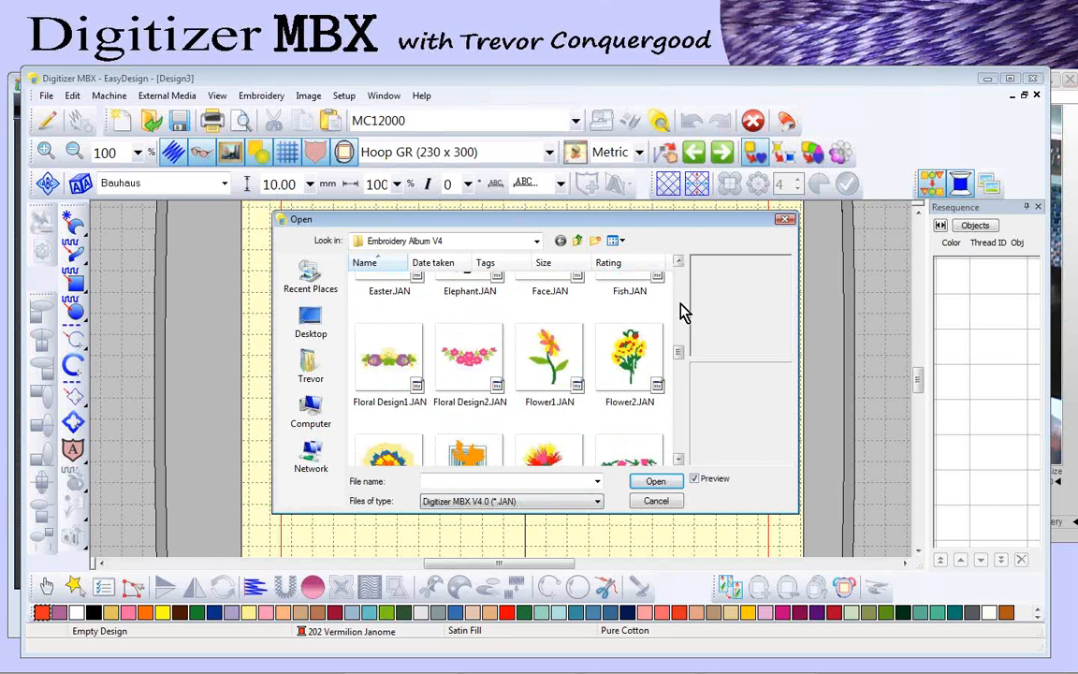
pyautogui.click(684, 311)
pyautogui.click(459, 356)
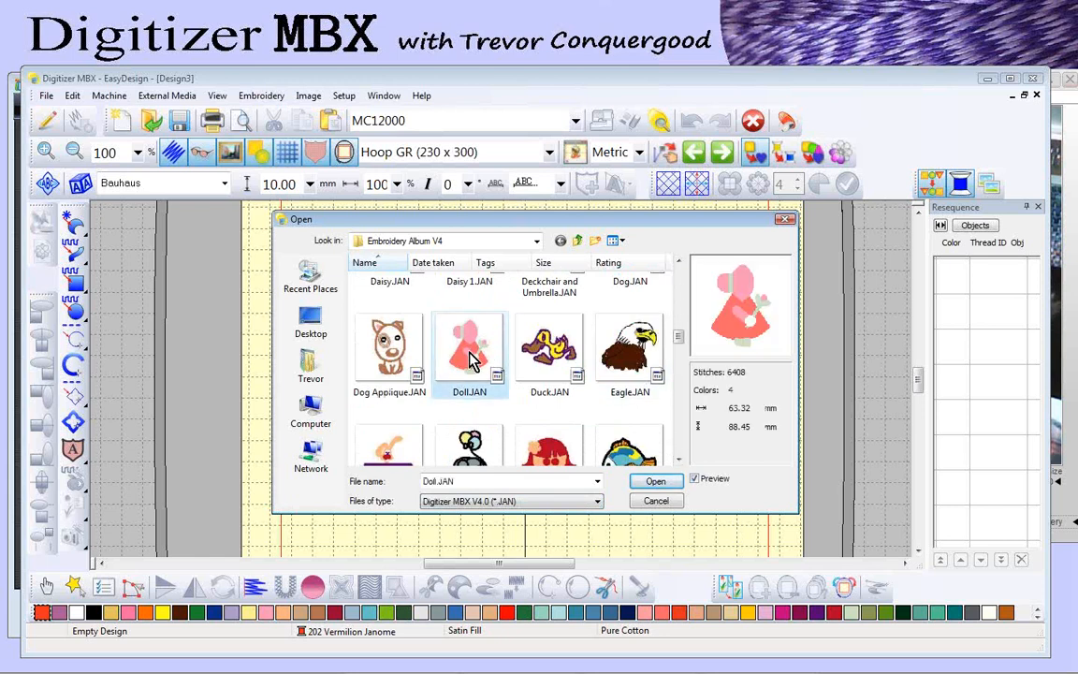
pyautogui.click(657, 485)
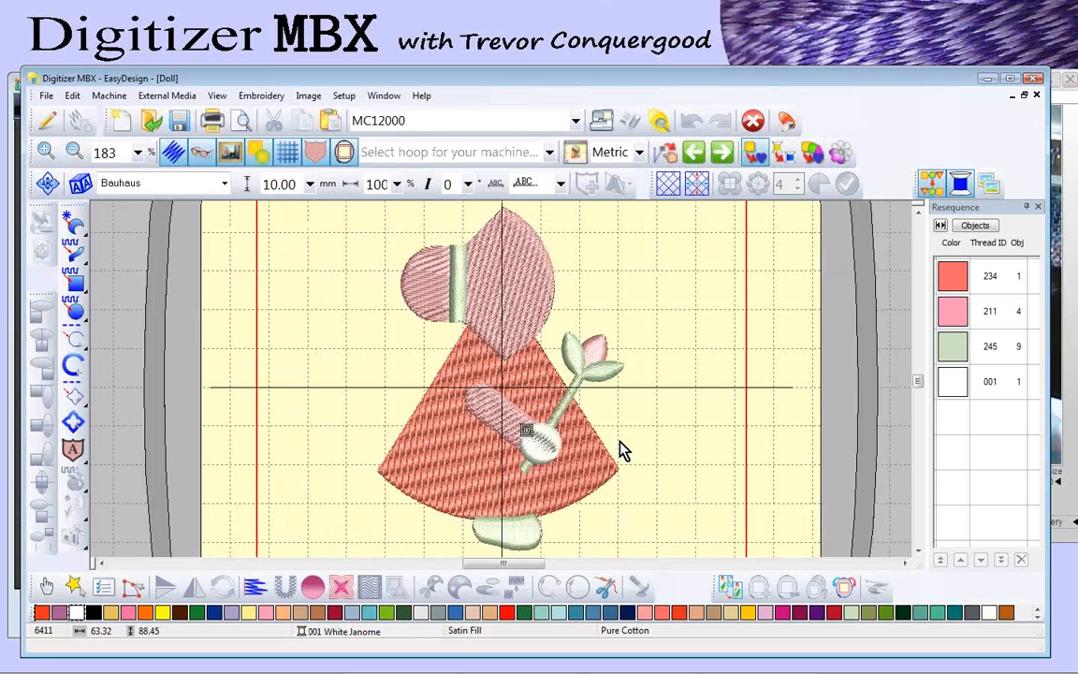
# Step: Set the machine to MC11000 and the hoop to Hoop SQ (200 x 200) for the doll design
pyautogui.hotkey('shift', 'z')
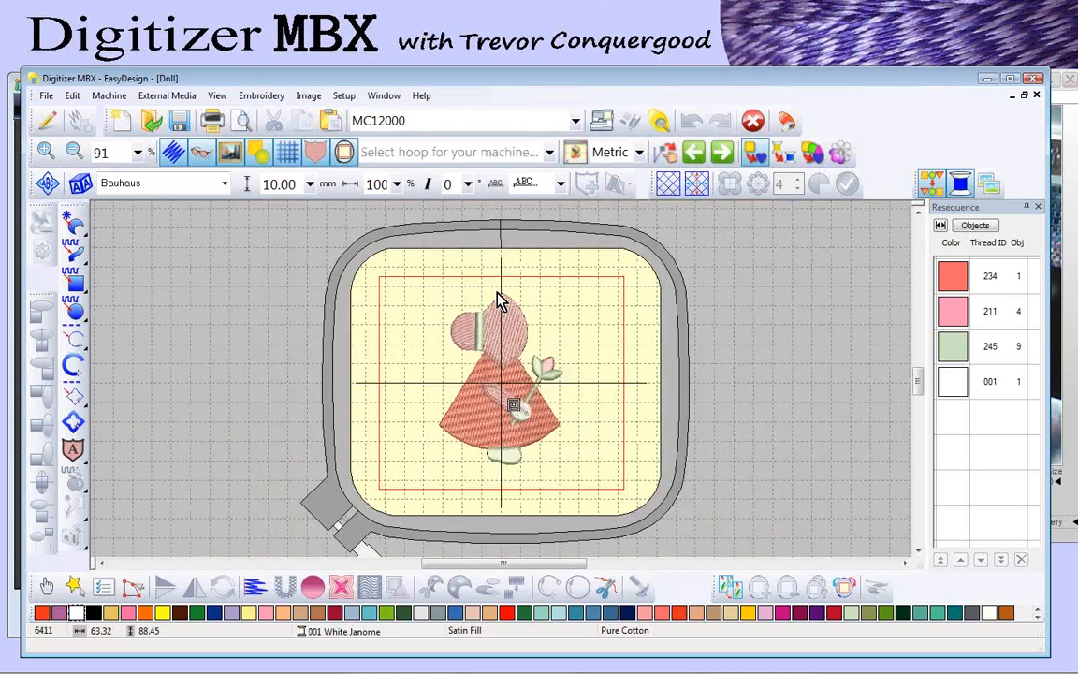
pyautogui.click(409, 123)
pyautogui.click(409, 160)
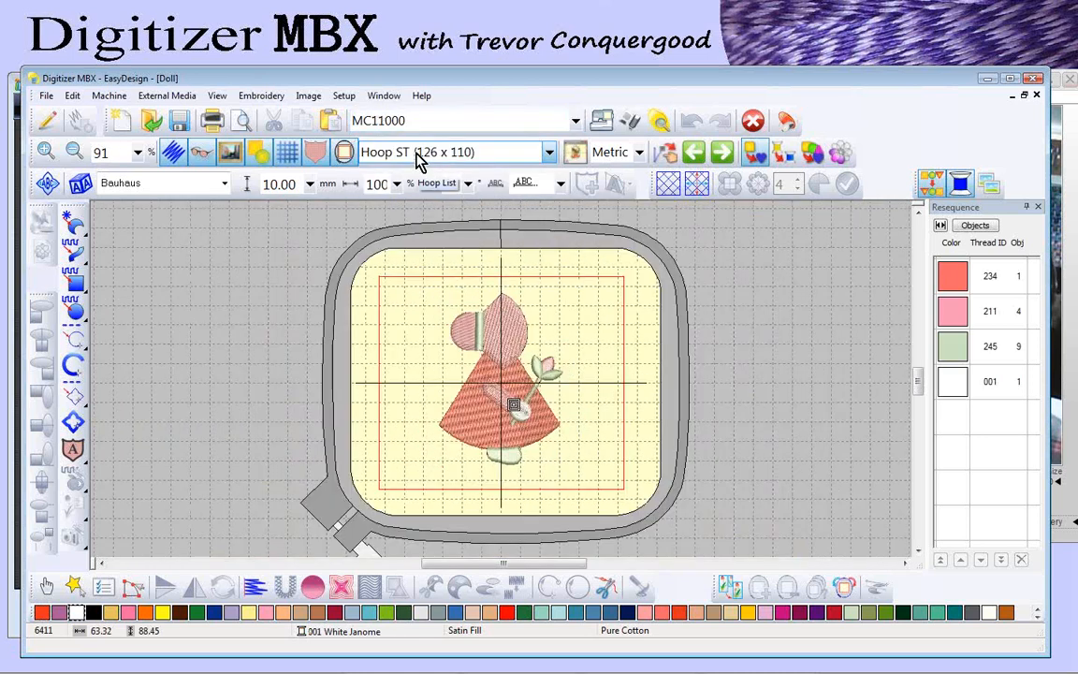
pyautogui.click(420, 155)
pyautogui.click(420, 208)
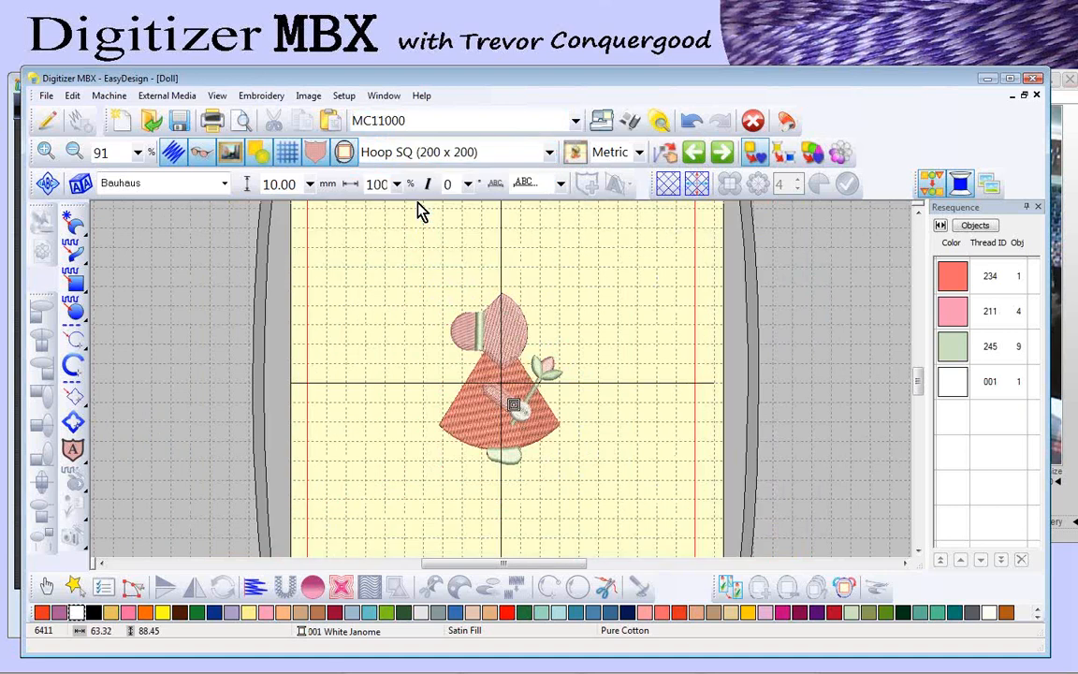
# Step: Create new lettering reading "Digitizer MBX" in the Bauhaus font with a size of 20 mm
pyautogui.click(78, 180)
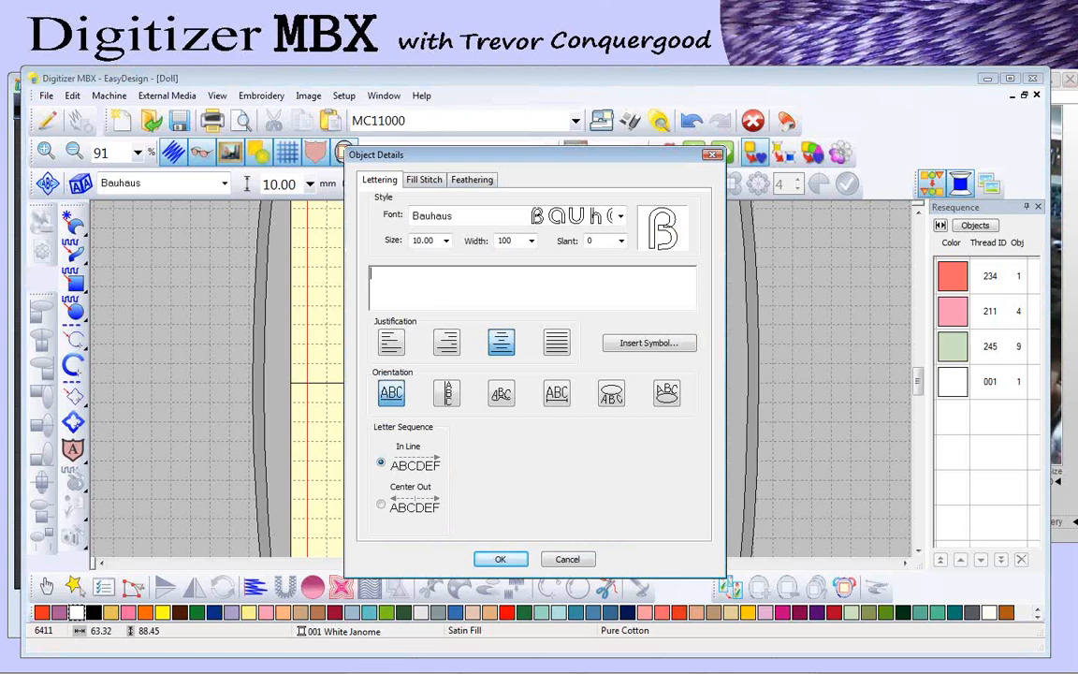
pyautogui.write('Digitizer ')
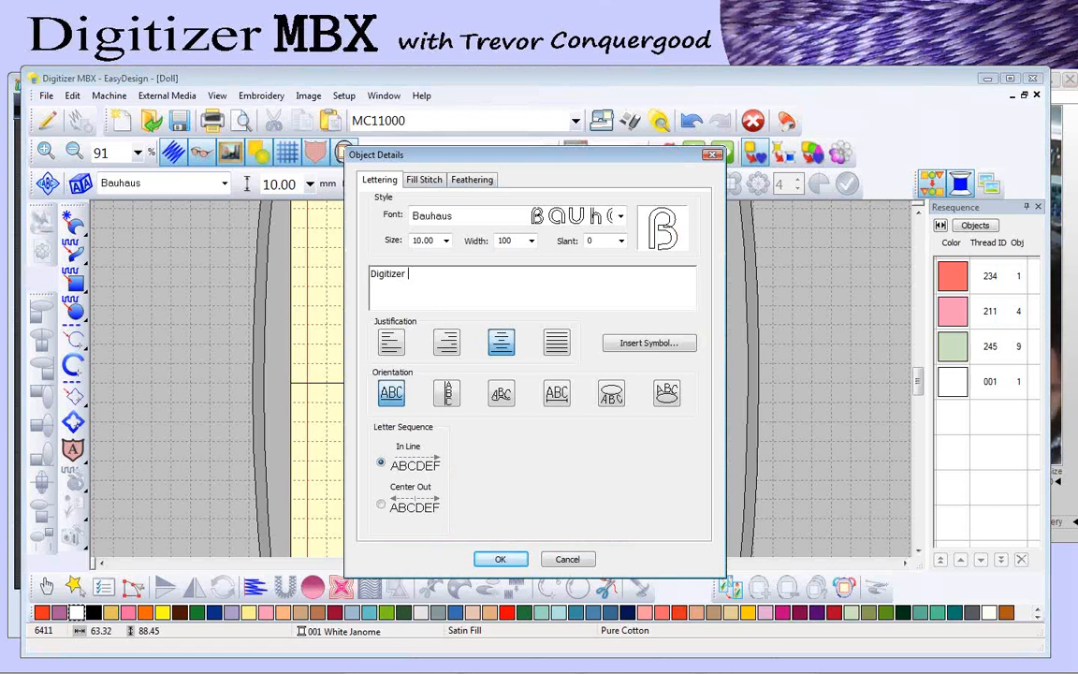
pyautogui.write('MBX')
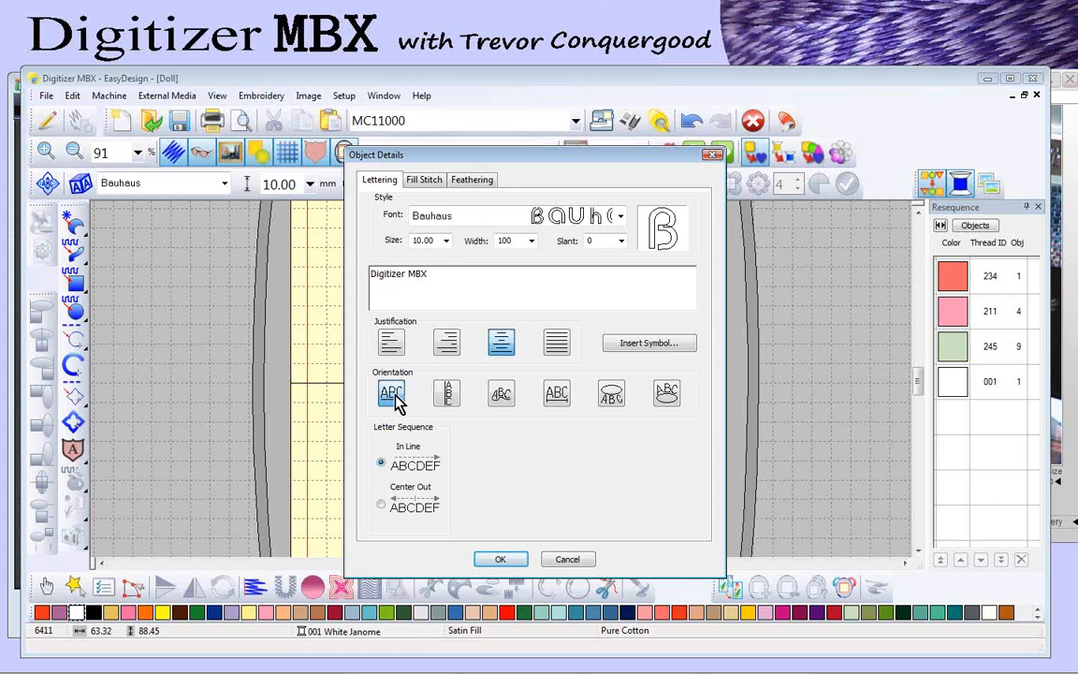
pyautogui.click(446, 241)
pyautogui.click(434, 281)
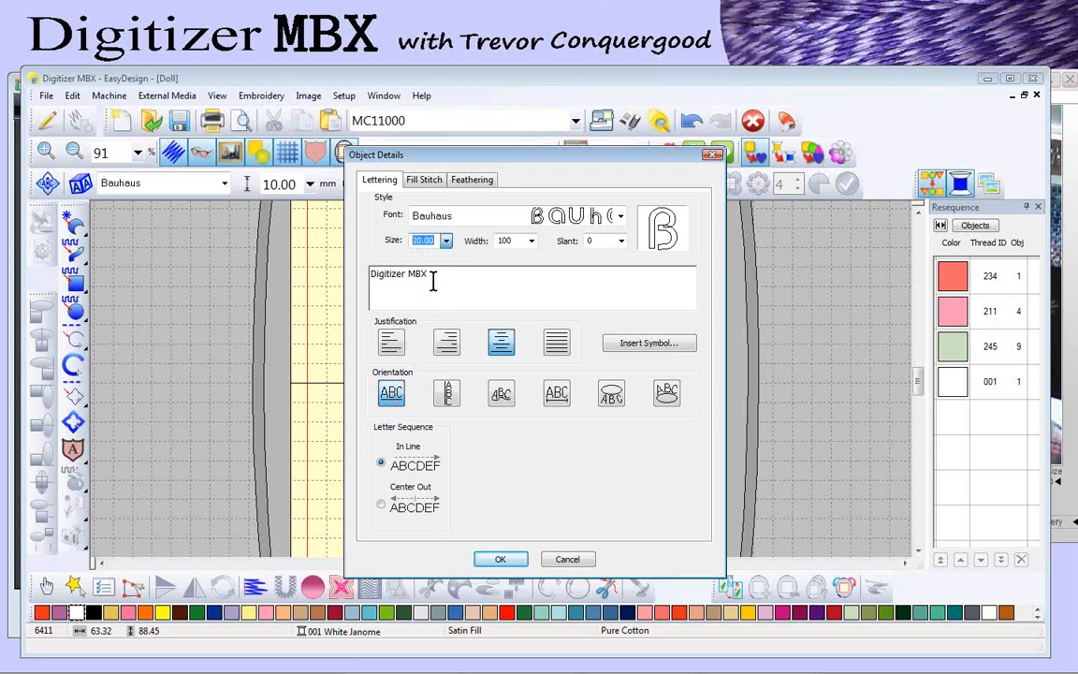
pyautogui.click(502, 560)
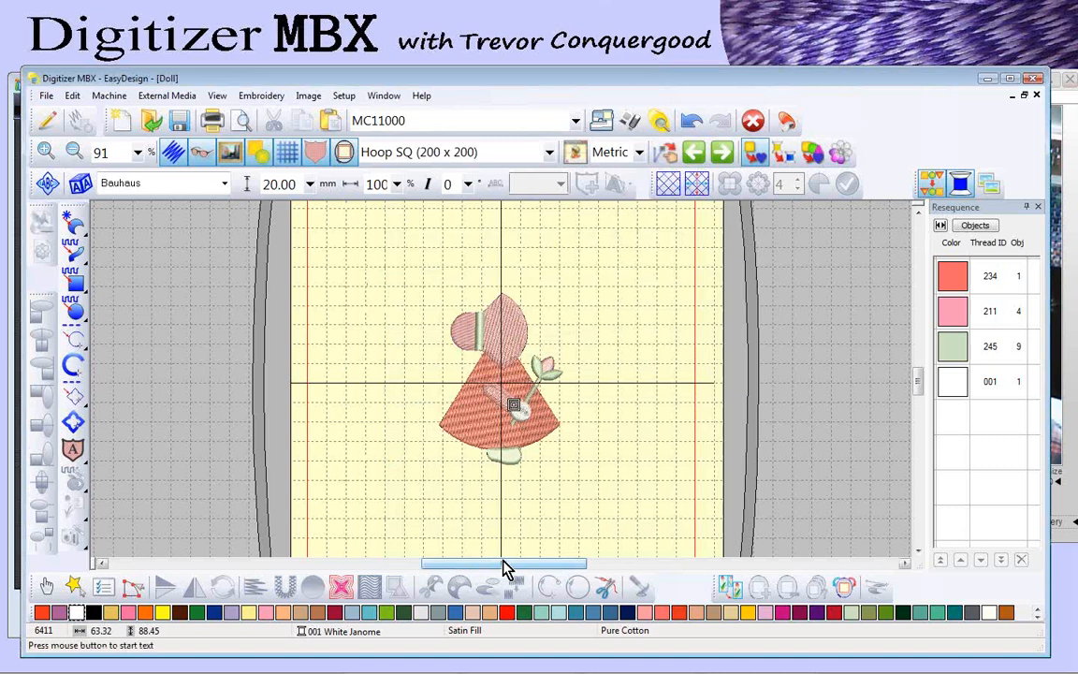
# Step: Place the "Digitizer MBX" lettering centered across the doll's head and color it 208 Purple Janome
pyautogui.click(397, 342)
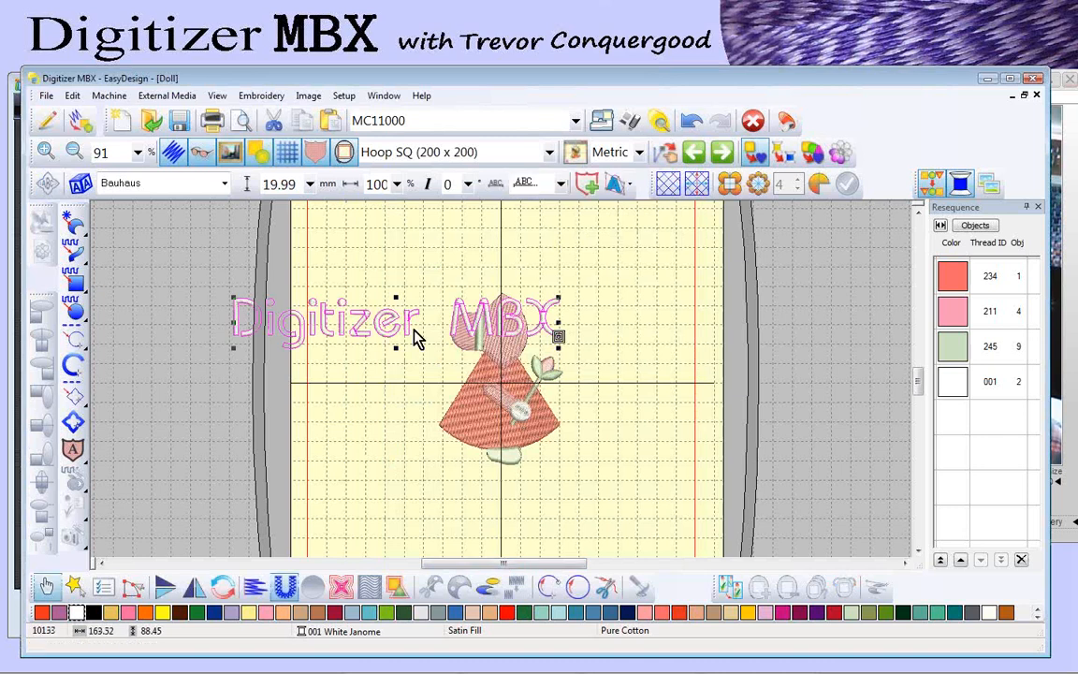
pyautogui.moveTo(408, 329); pyautogui.dragTo(513, 323)
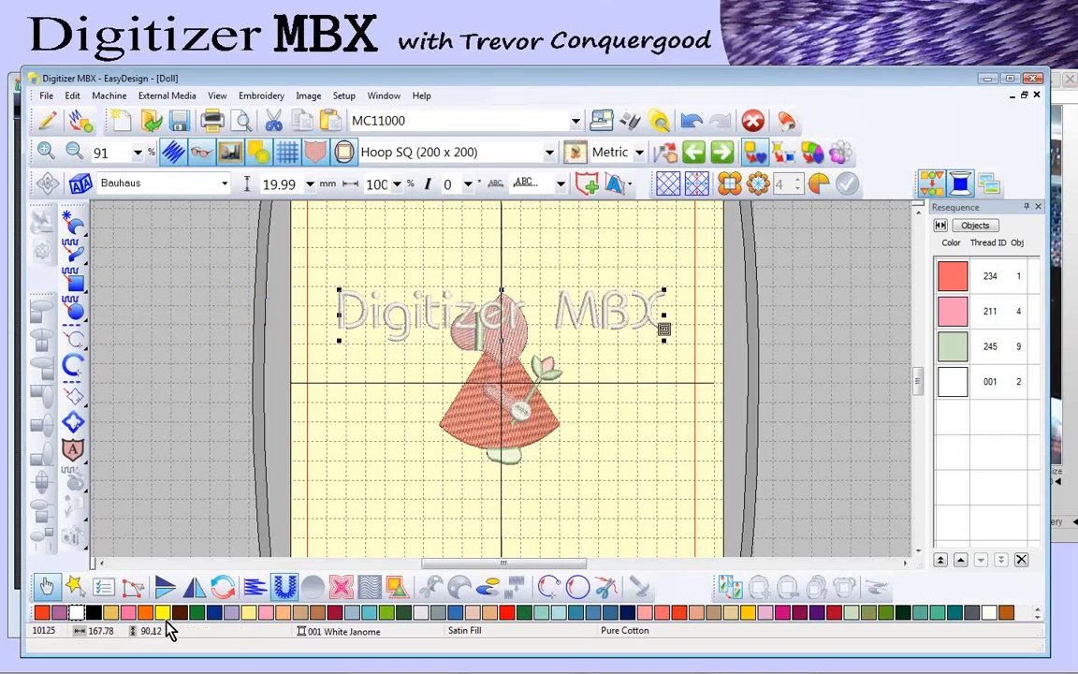
pyautogui.click(60, 616)
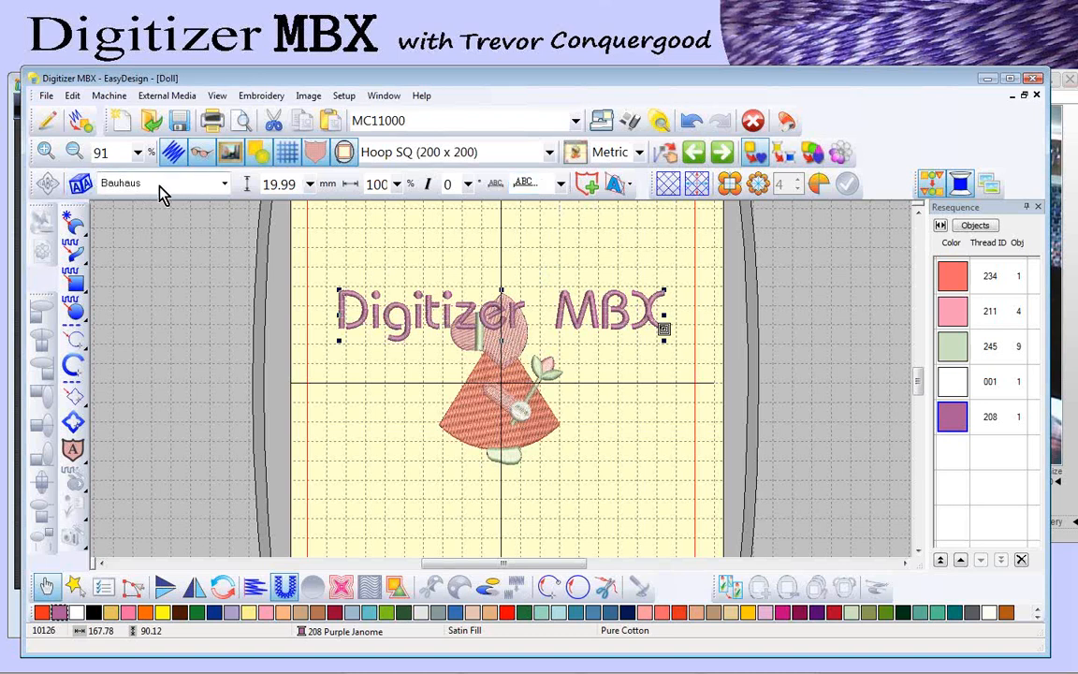
# Step: Switch the "Digitizer MBX" lettering to a curved baseline and reshape it into an arch above the doll's head
pyautogui.click(561, 185)
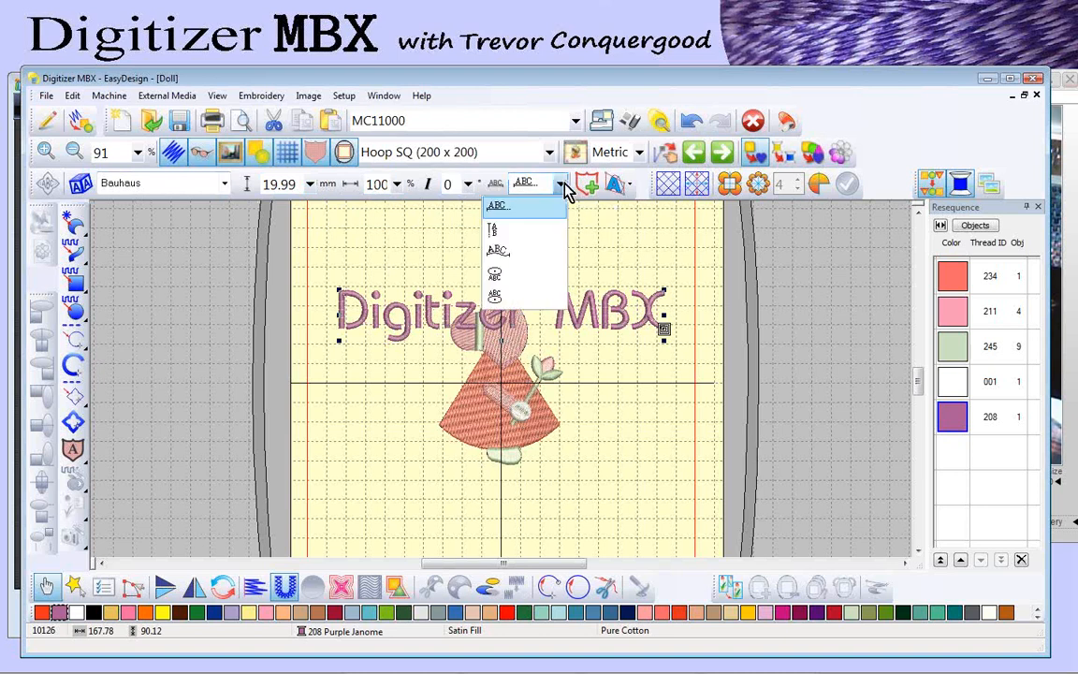
pyautogui.click(513, 257)
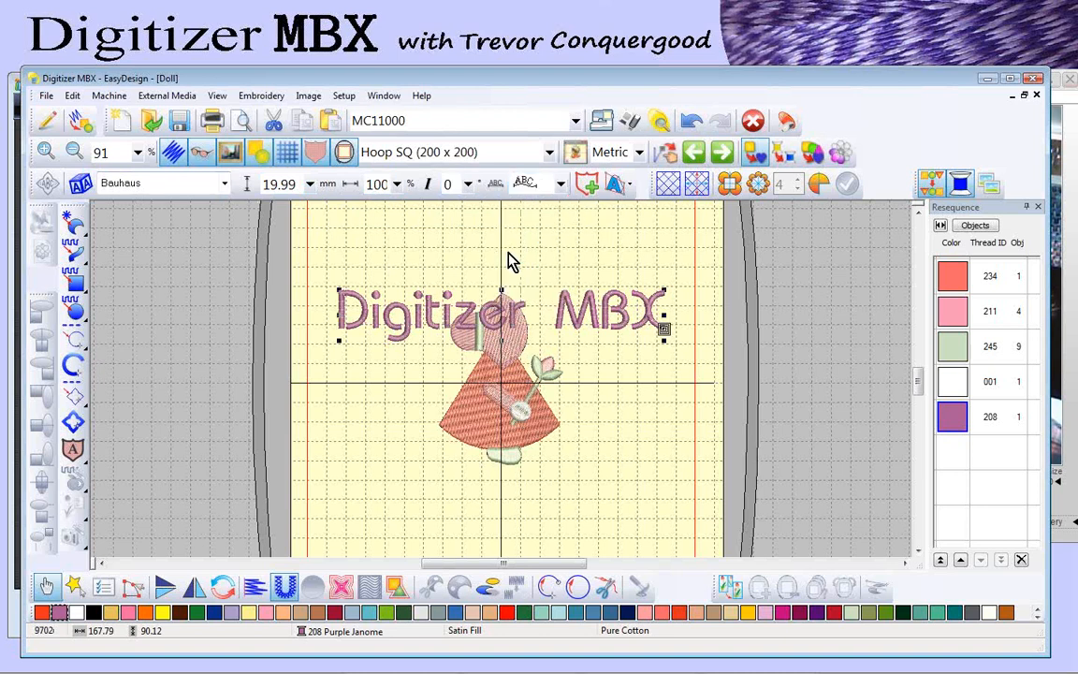
pyautogui.click(134, 597)
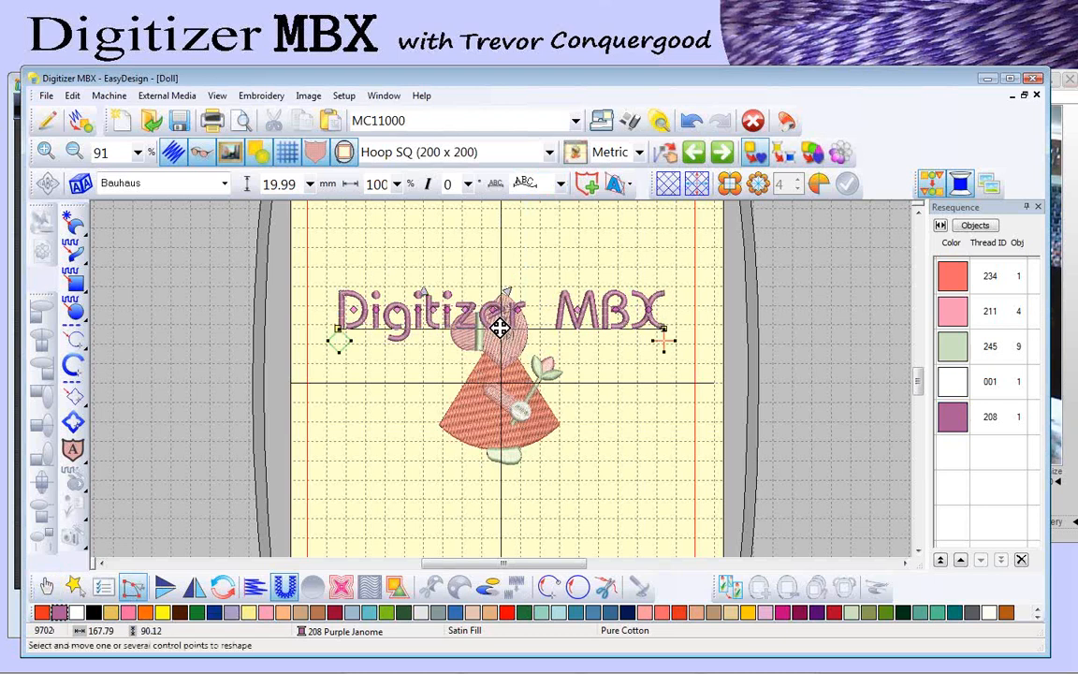
pyautogui.moveTo(502, 332); pyautogui.dragTo(500, 270)
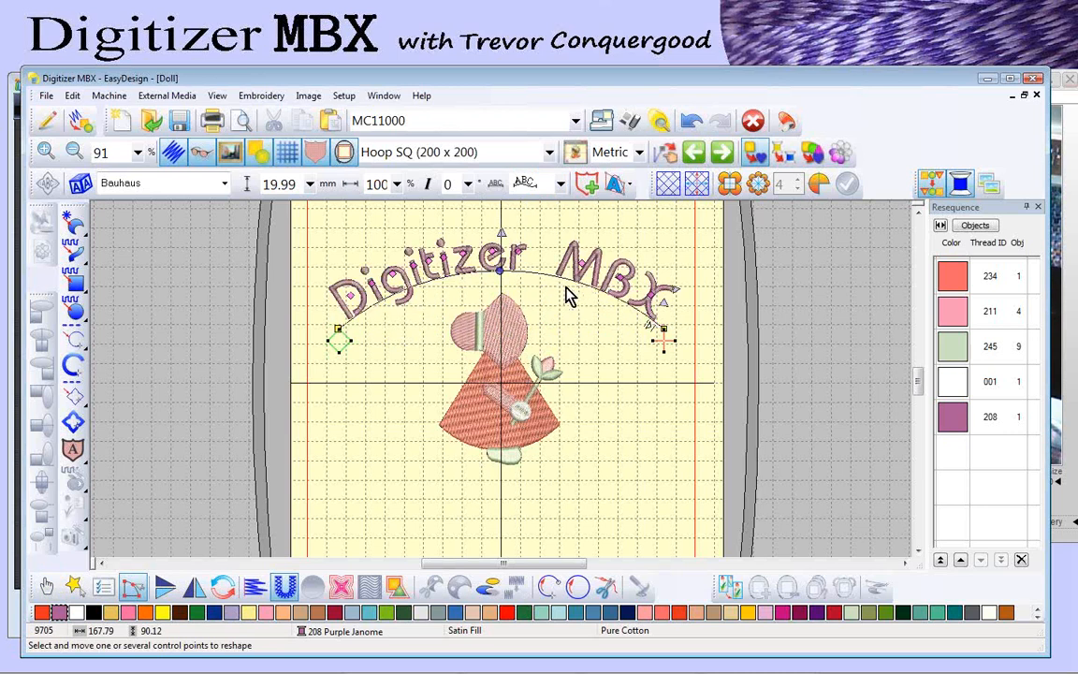
pyautogui.click(46, 586)
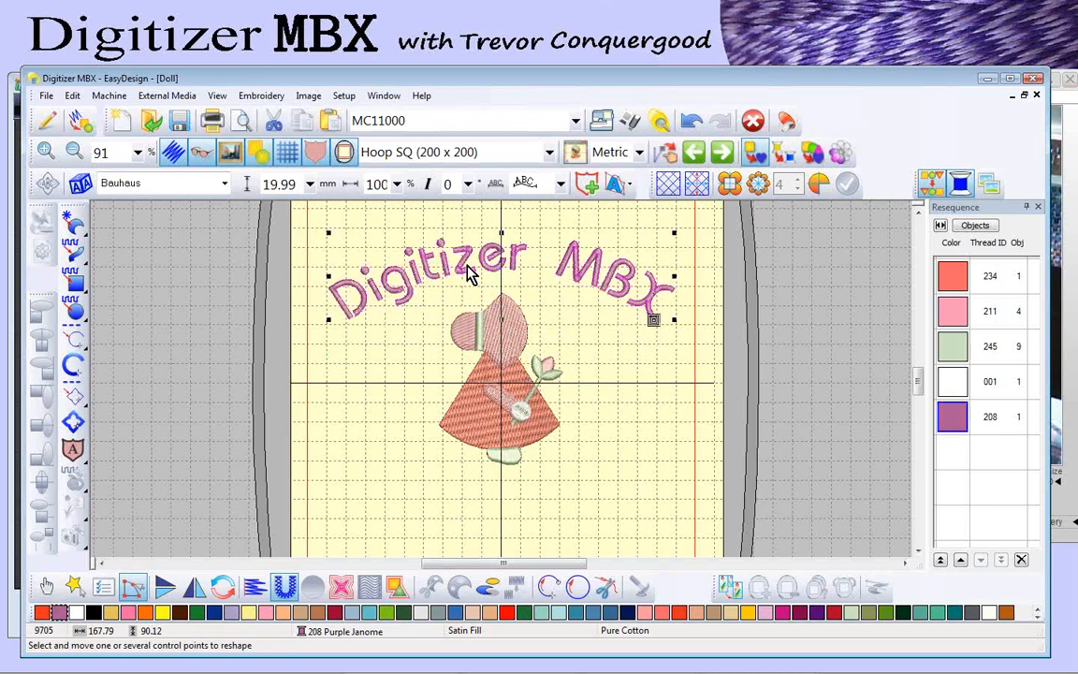
pyautogui.click(700, 402)
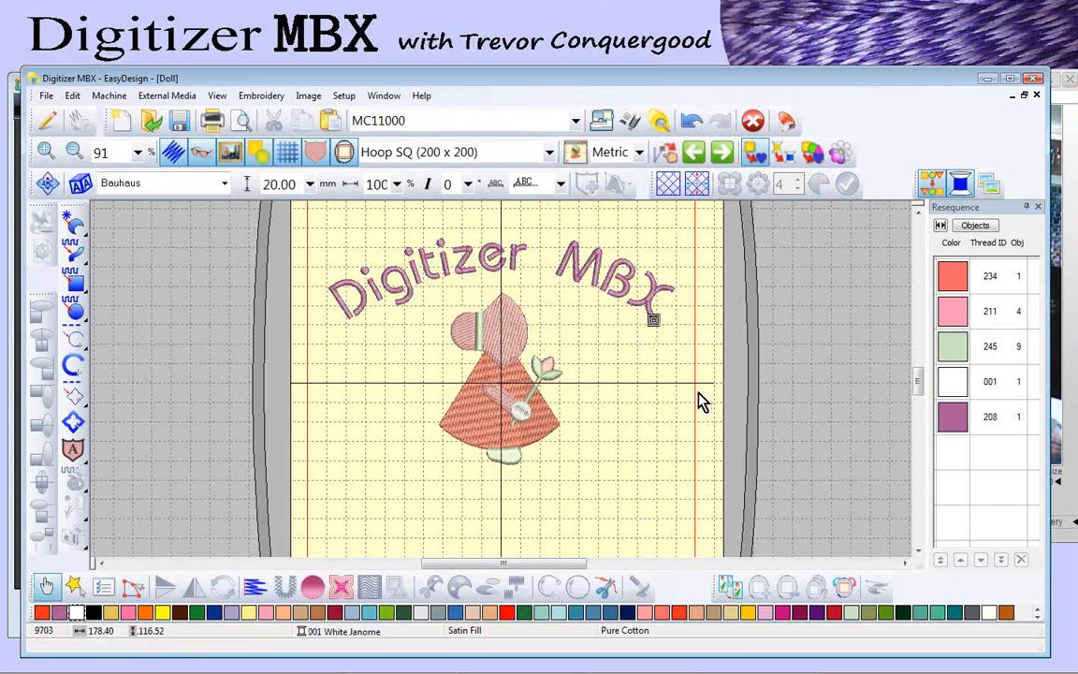
# Step: Add "New in Version 4" lettering in the Run Freehand font below the doll and color it 208 Purple Janome
pyautogui.click(297, 290)
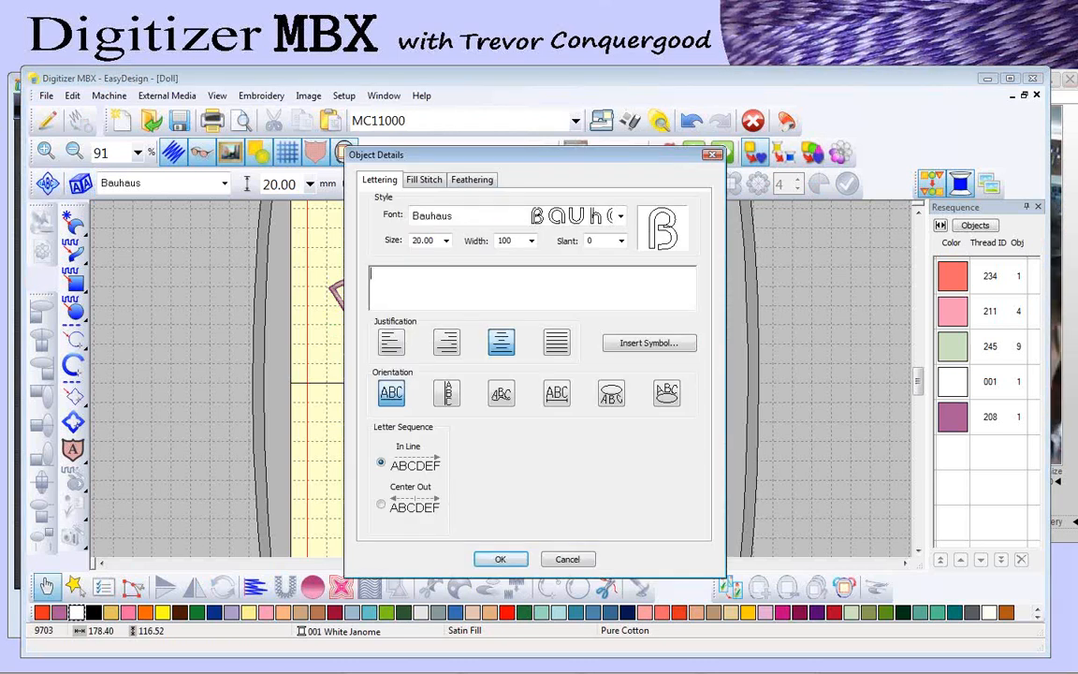
pyautogui.write('New in')
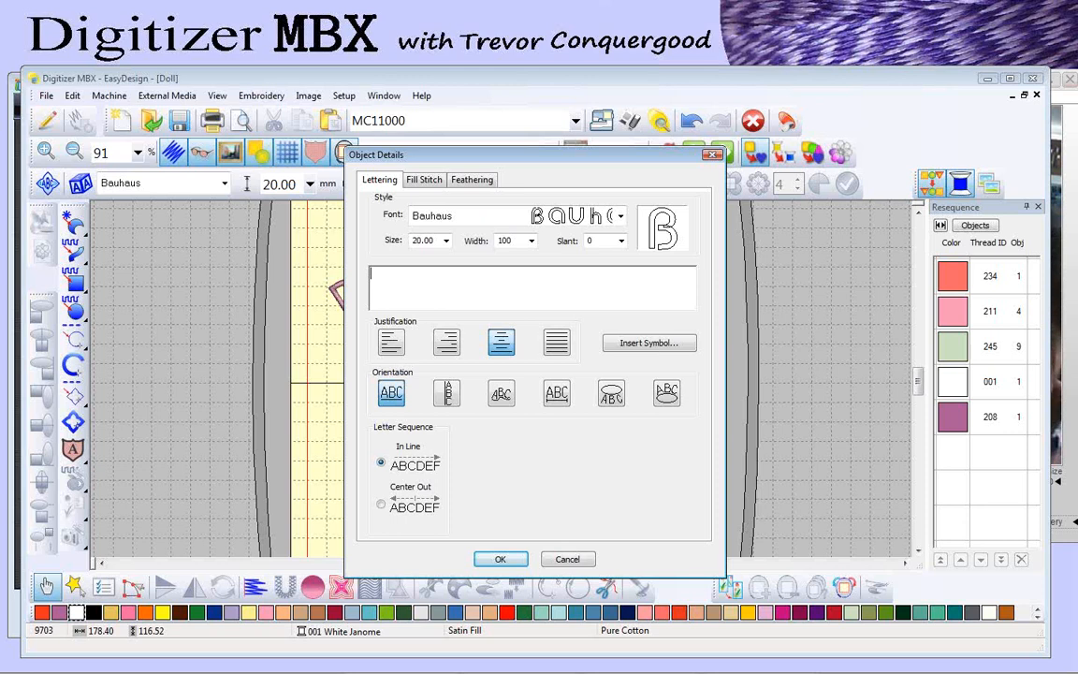
pyautogui.write(' Version 4')
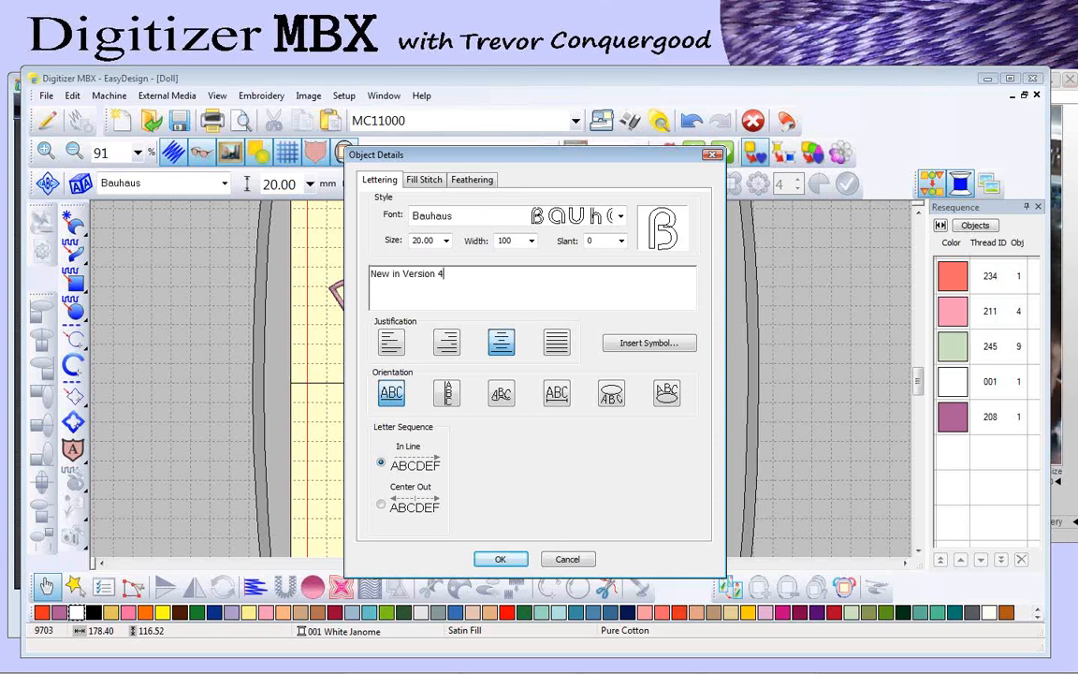
pyautogui.click(622, 219)
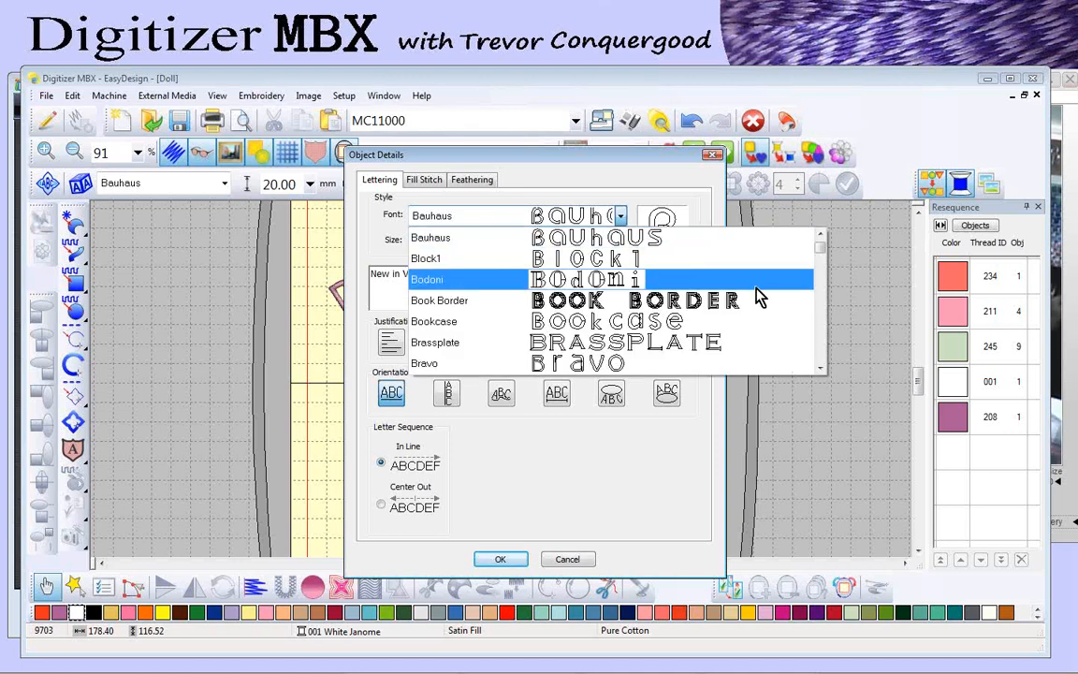
pyautogui.scroll(-5, 761, 299)
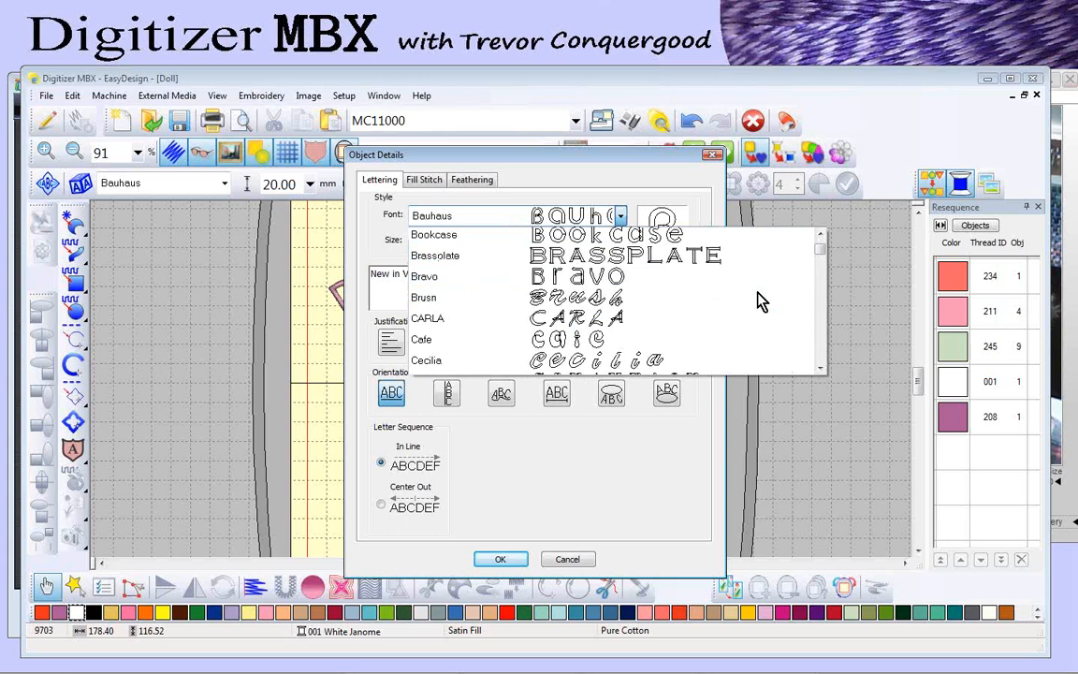
pyautogui.scroll(-8, 760, 302)
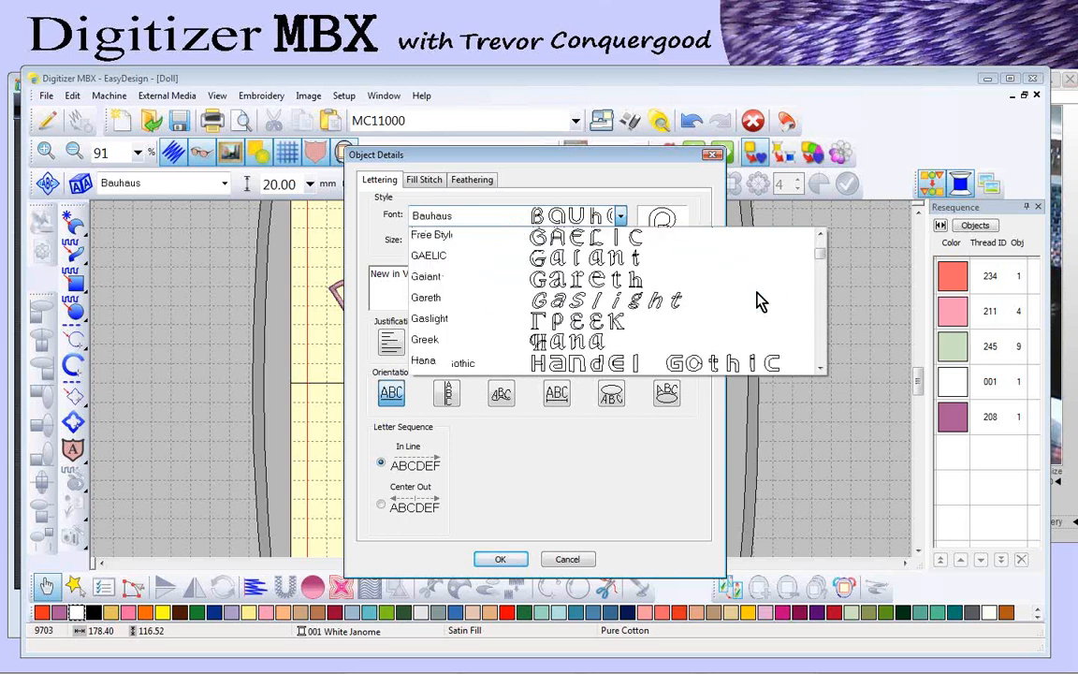
pyautogui.scroll(-5, 760, 304)
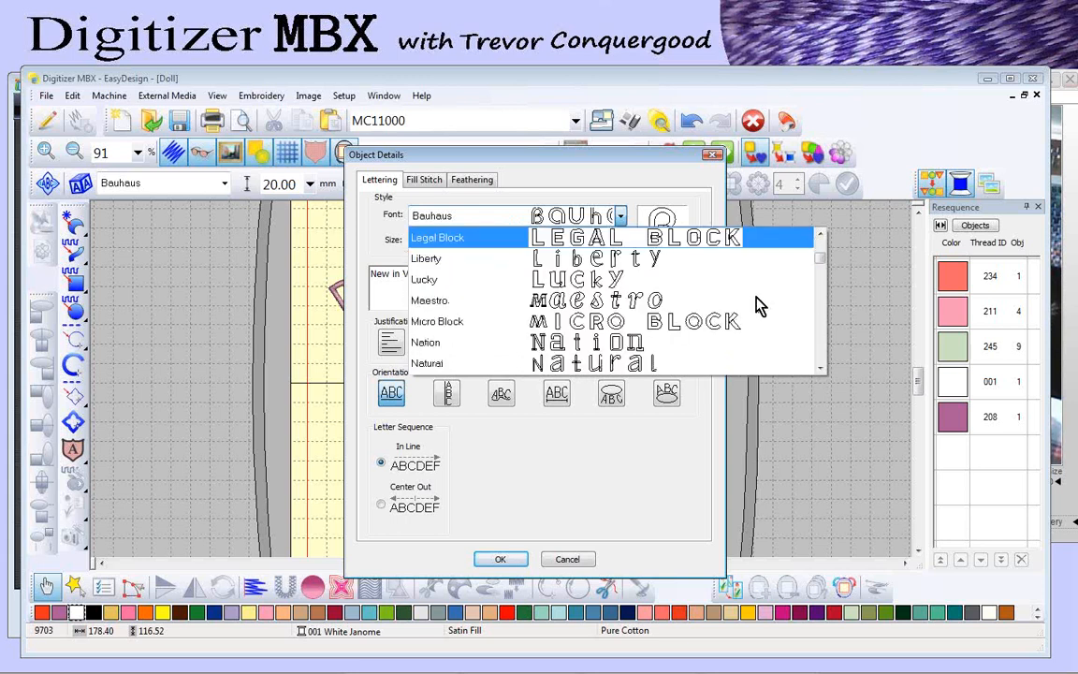
pyautogui.scroll(-5, 760, 301)
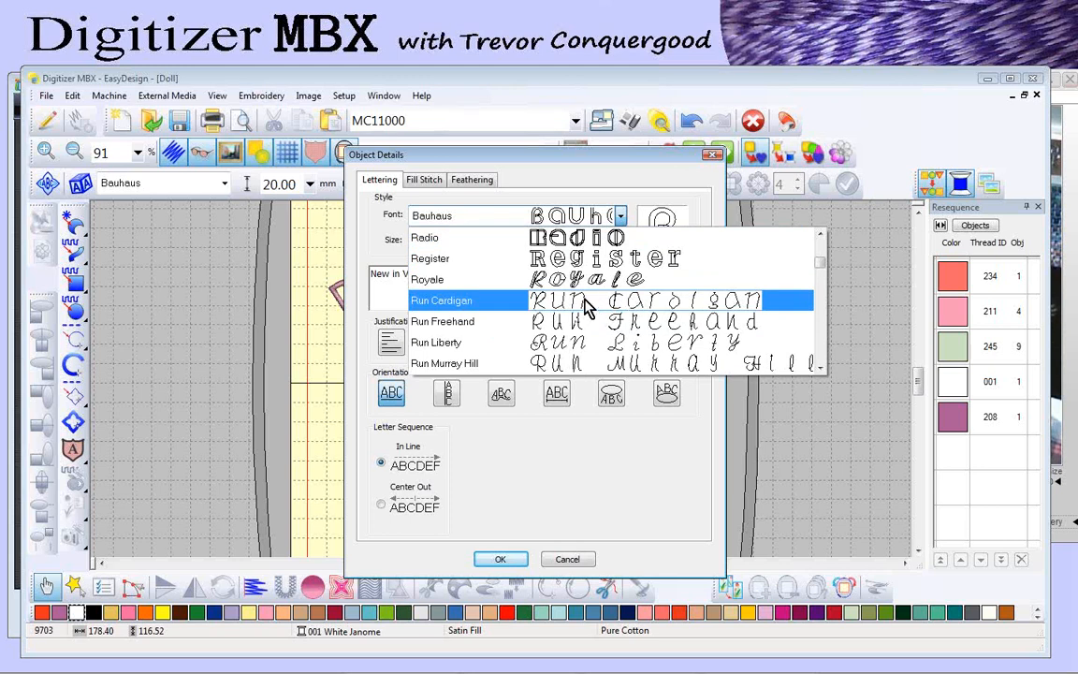
pyautogui.click(523, 321)
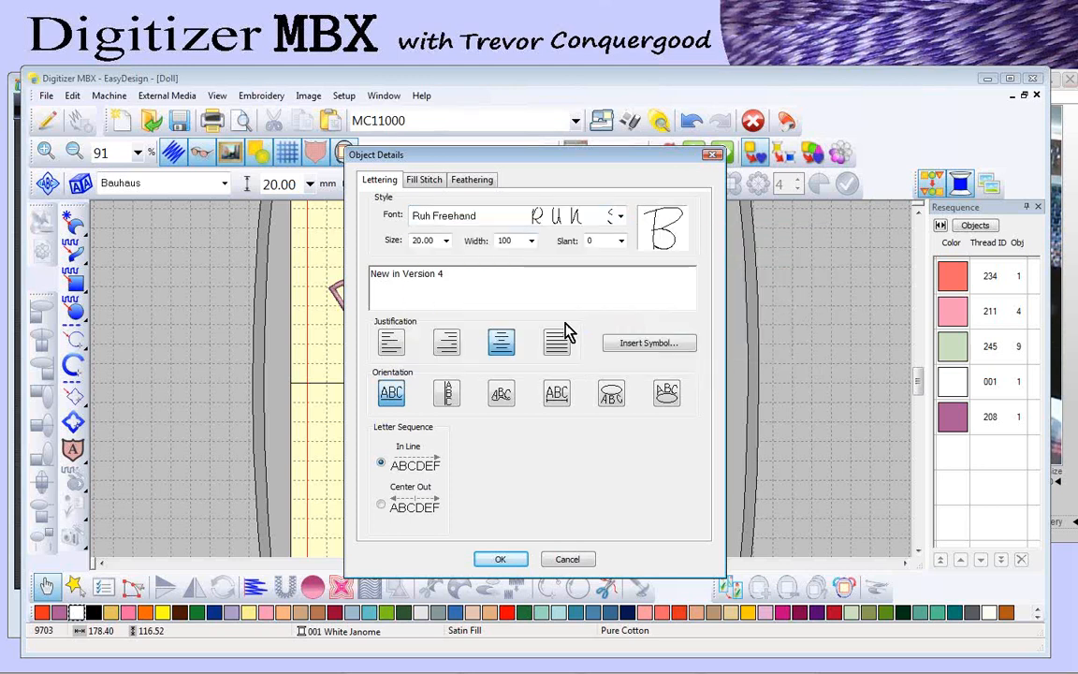
pyautogui.click(504, 560)
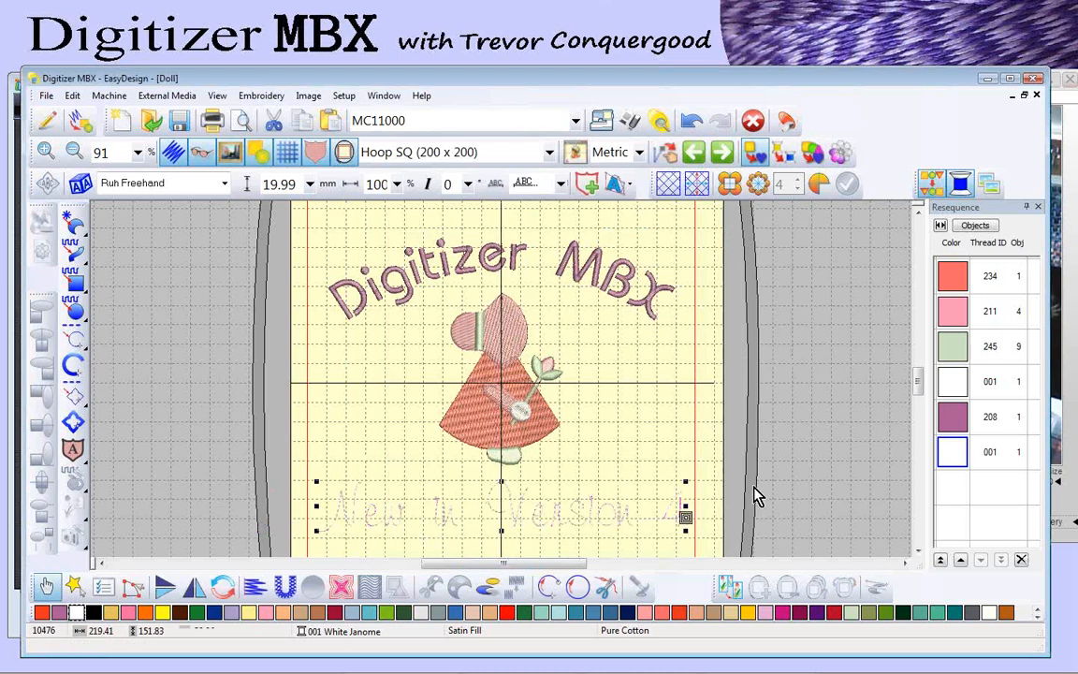
pyautogui.click(60, 614)
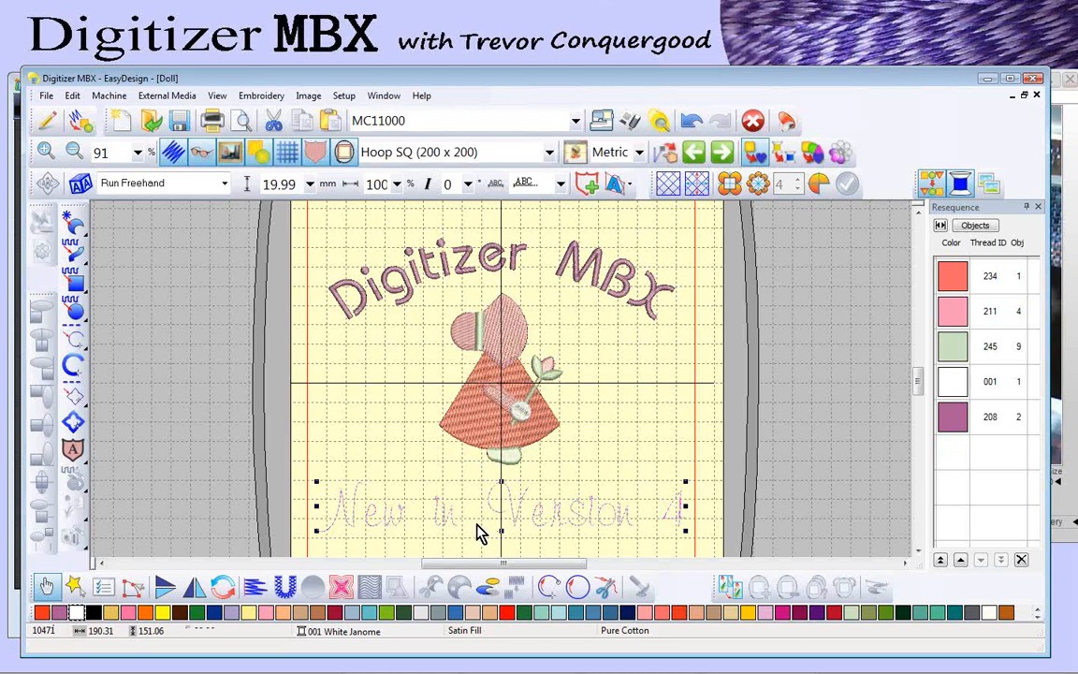
# Step: Examine the single-run stitches of the word "New" up close and check the lettering's object details
pyautogui.press('z')
pyautogui.moveTo(304, 477); pyautogui.dragTo(470, 473)
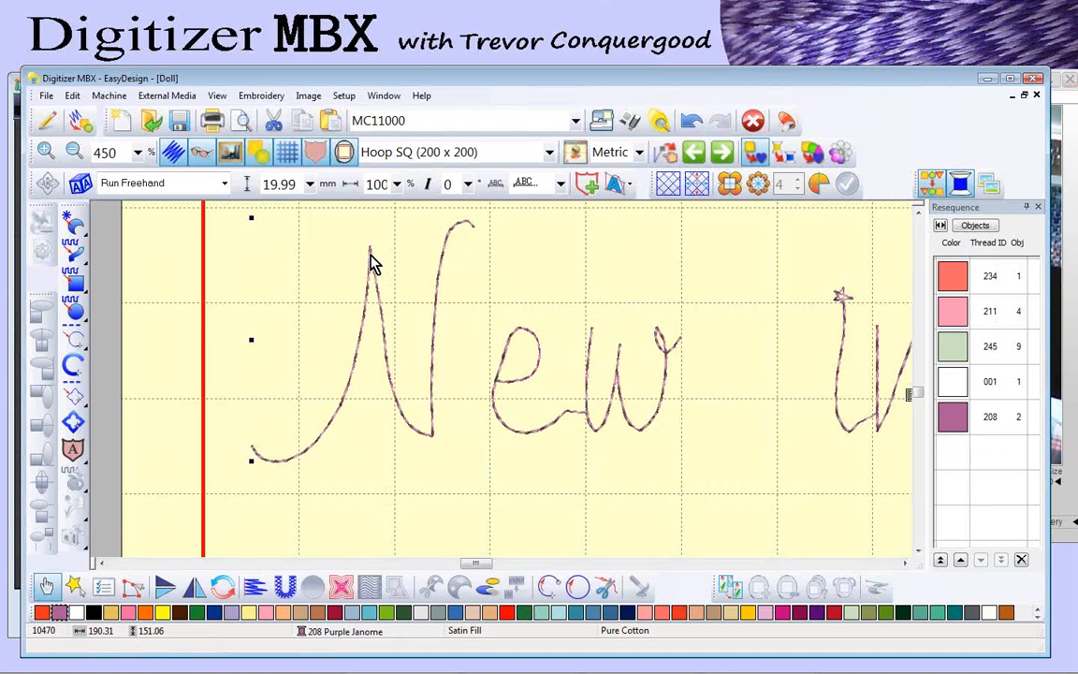
pyautogui.click(104, 588)
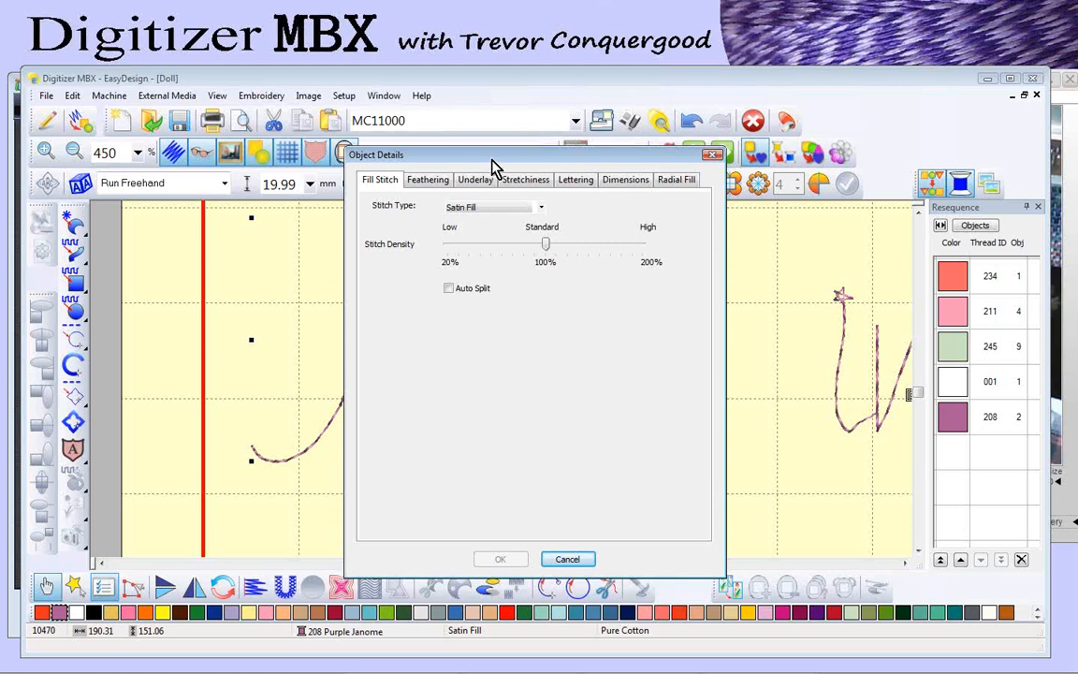
pyautogui.moveTo(490, 157); pyautogui.dragTo(705, 131)
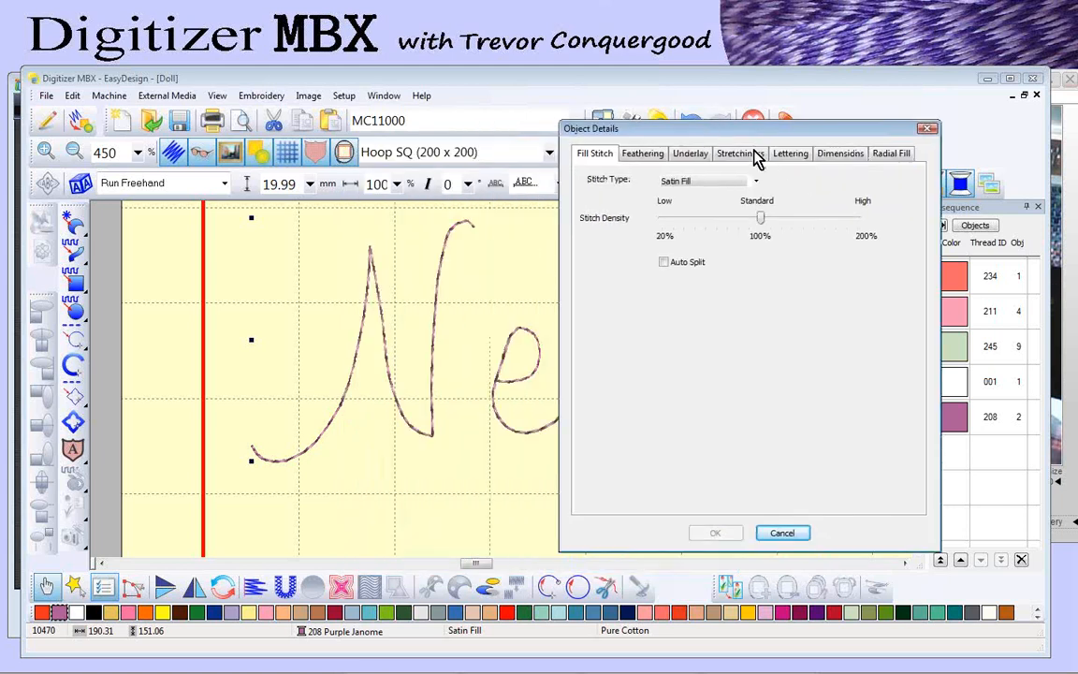
pyautogui.click(785, 535)
pyautogui.hotkey('shift', 'z')
pyautogui.hotkey('shift', 'z')
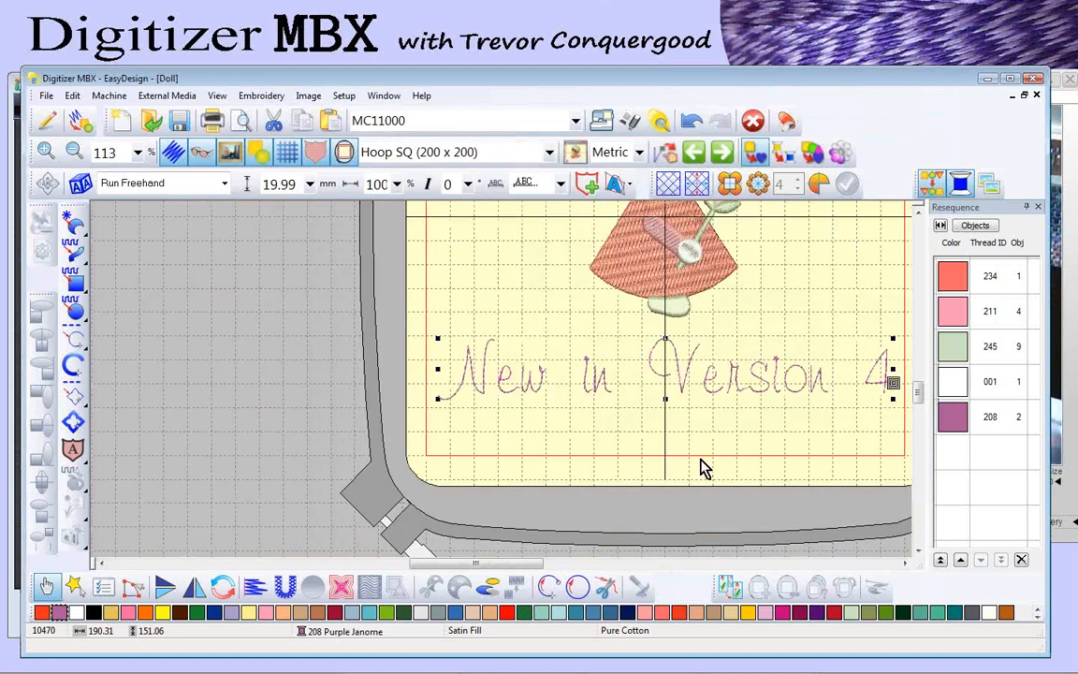
pyautogui.hotkey('shift', 'z')
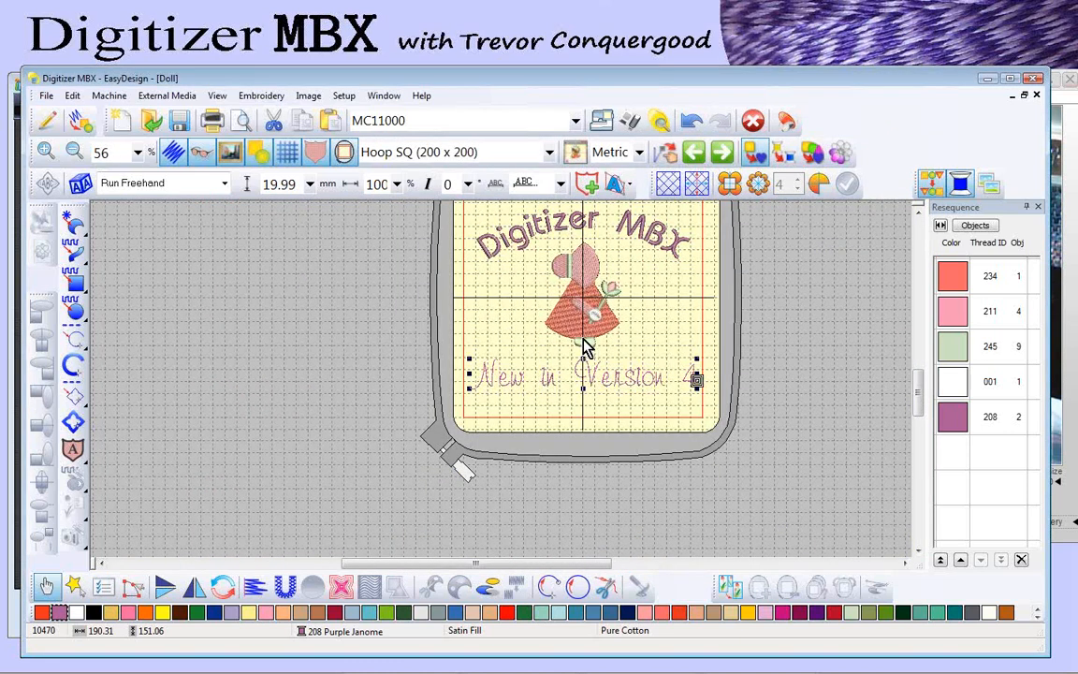
# Step: Review the doll's dress underlay settings and change the dress's stitch type to Embossed Fill with the Patch1 pattern
pyautogui.press('z')
pyautogui.click(651, 372)
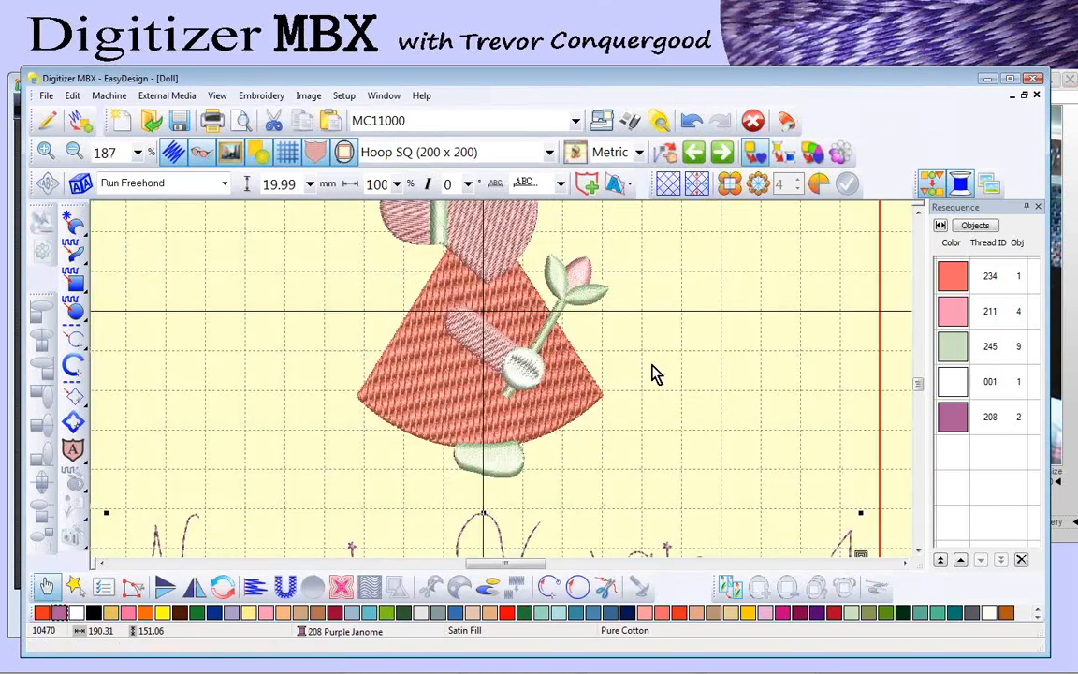
pyautogui.click(405, 388)
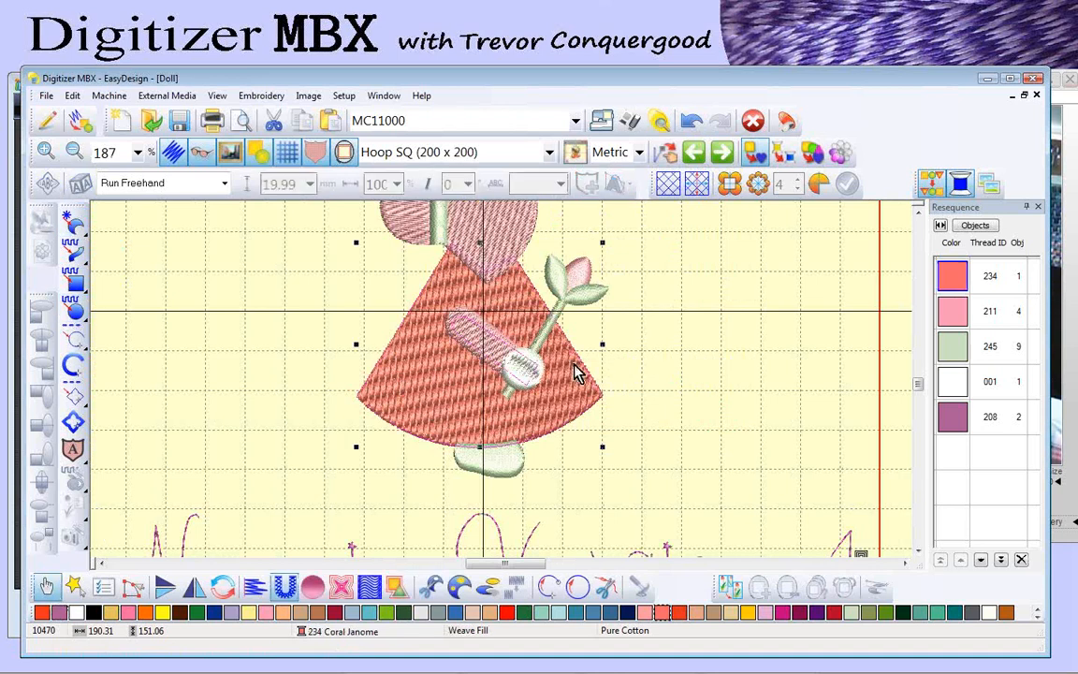
pyautogui.rightClick(409, 395)
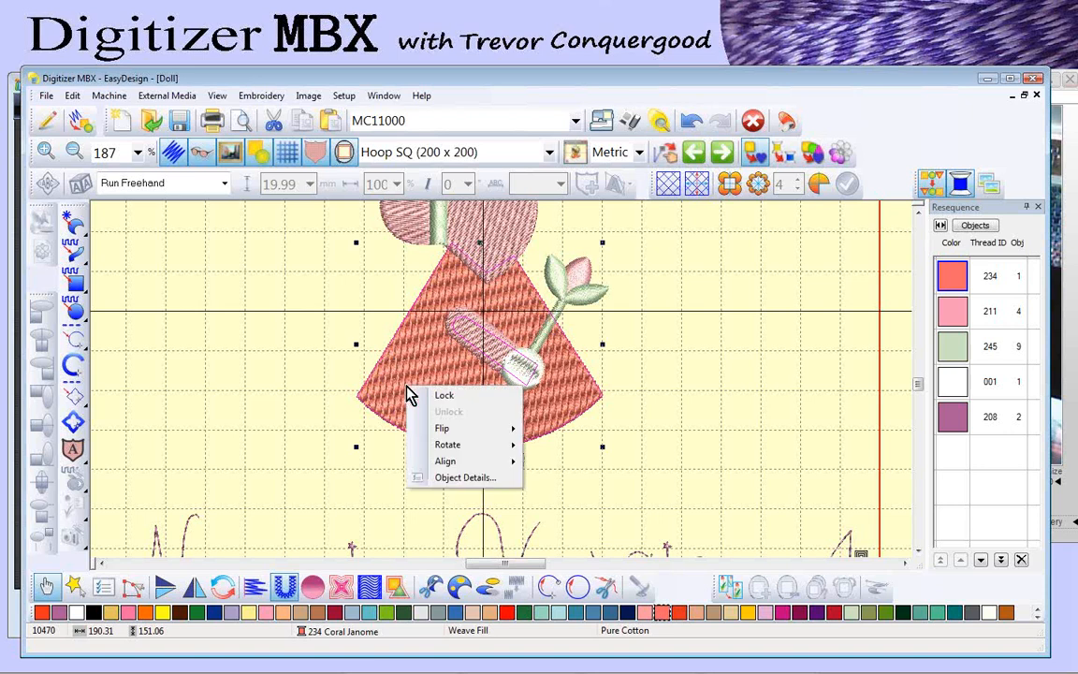
pyautogui.click(464, 479)
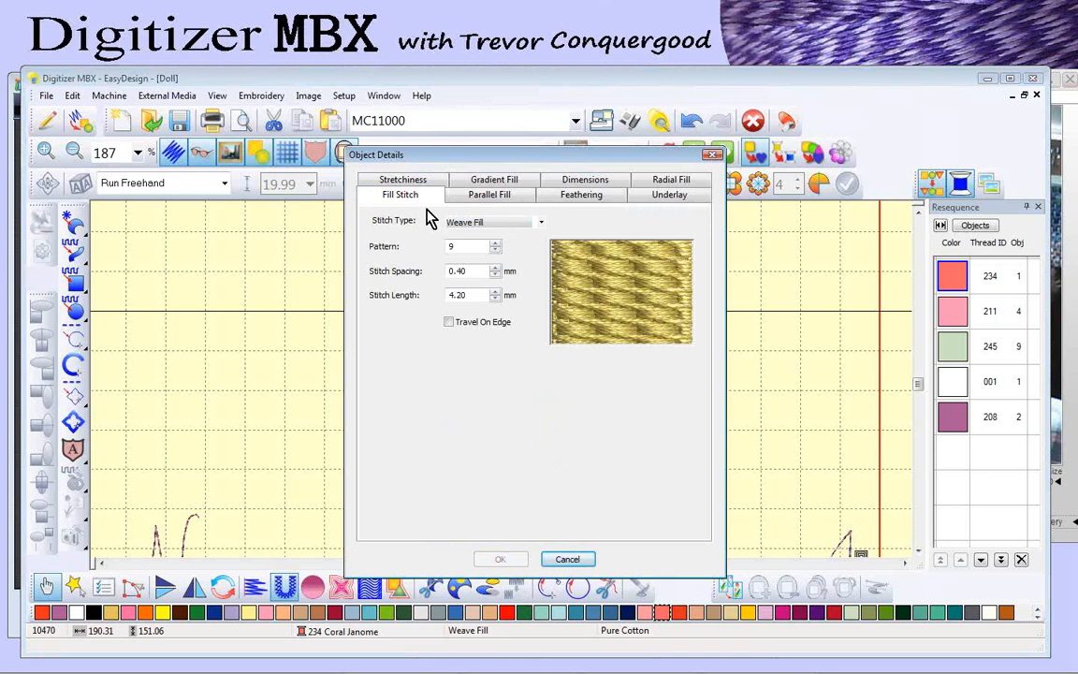
pyautogui.click(666, 197)
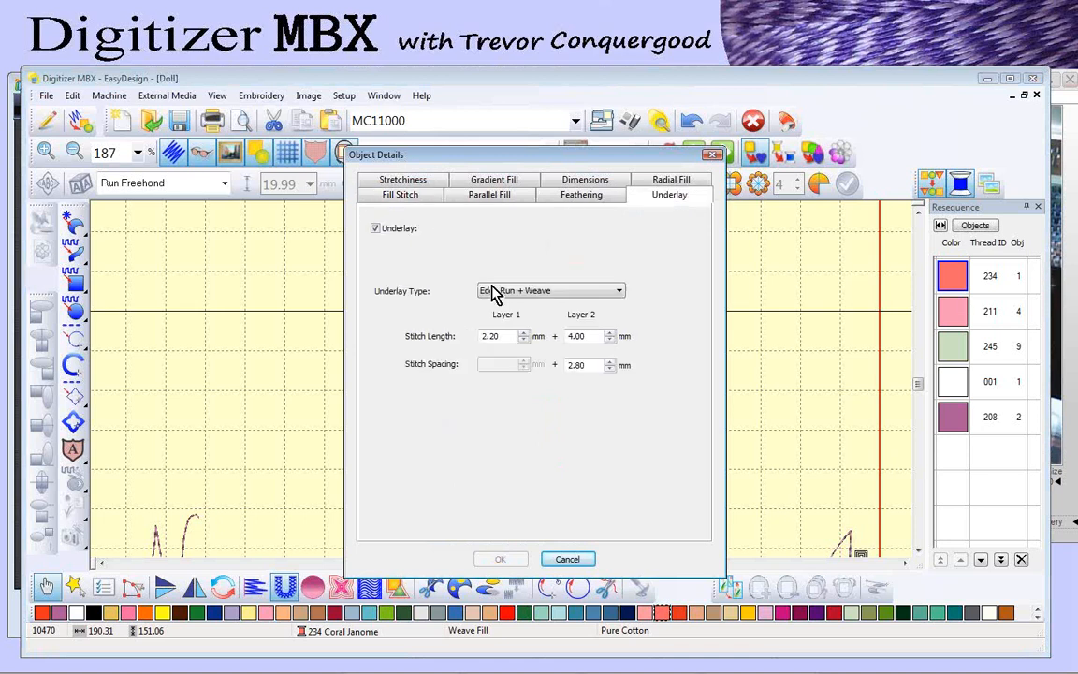
pyautogui.click(392, 198)
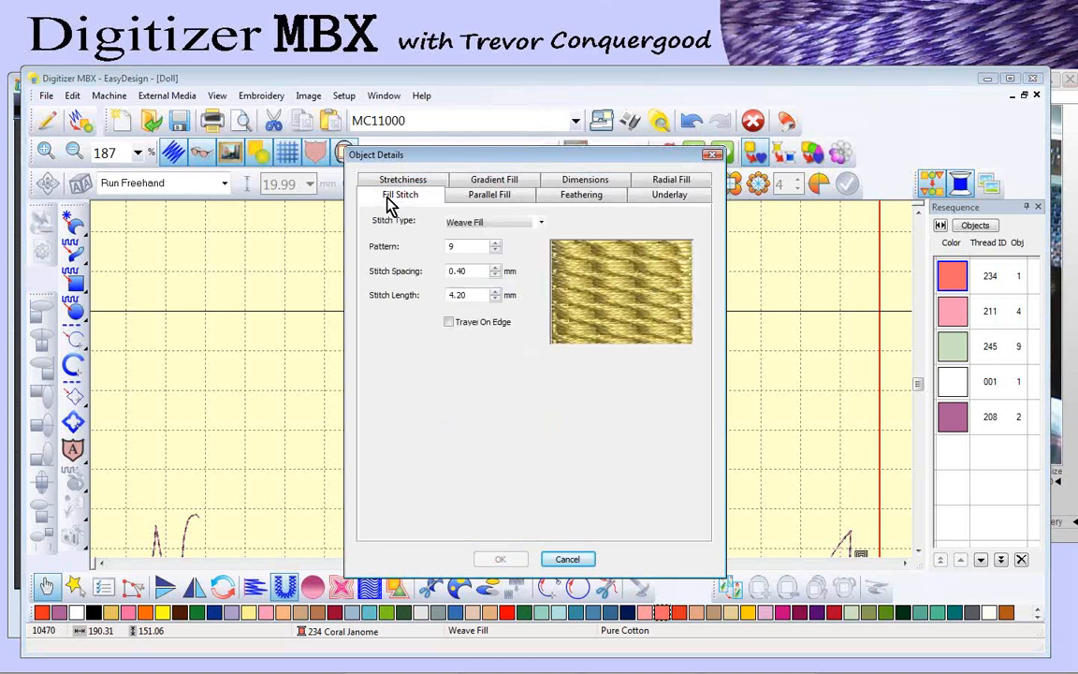
pyautogui.click(487, 225)
pyautogui.click(485, 256)
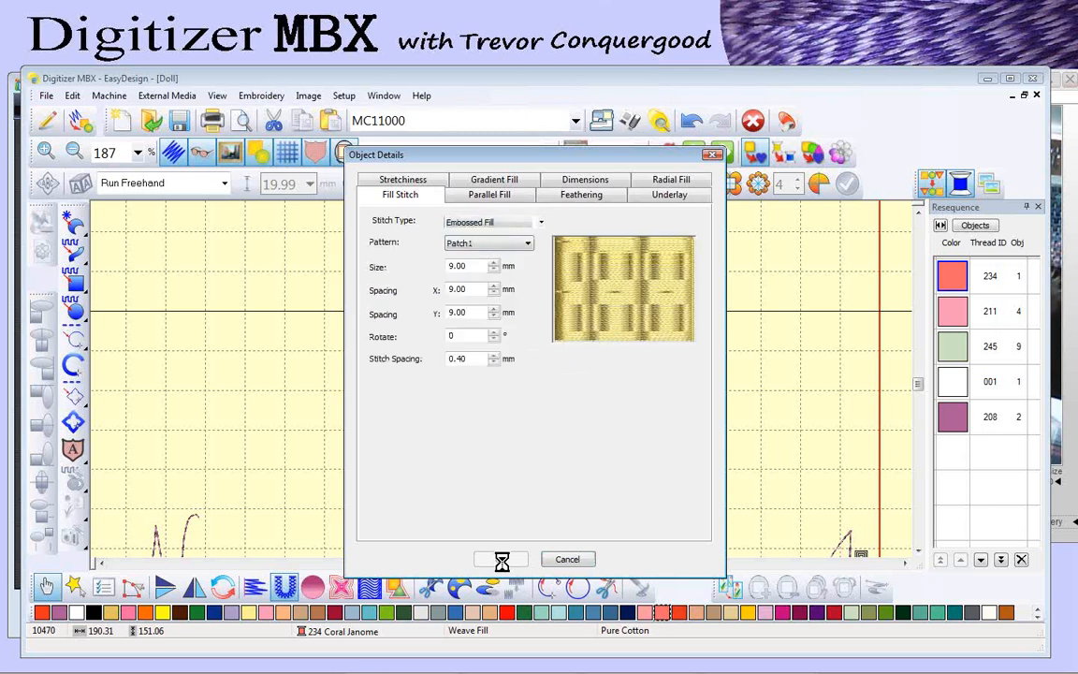
pyautogui.click(503, 561)
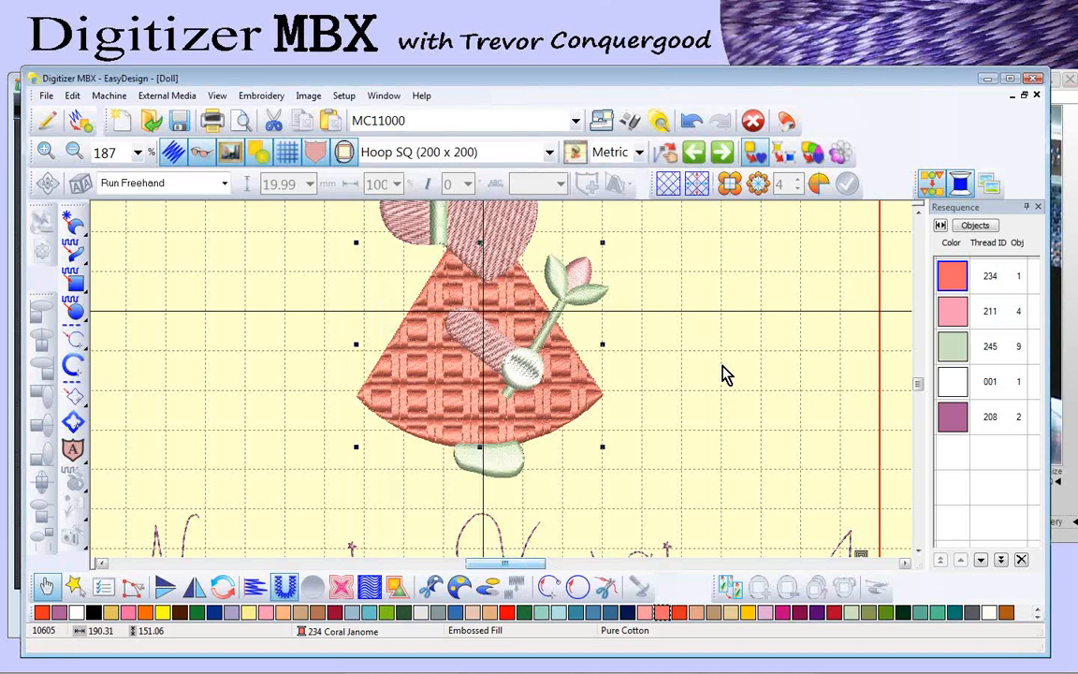
pyautogui.hotkey('shift', 'z')
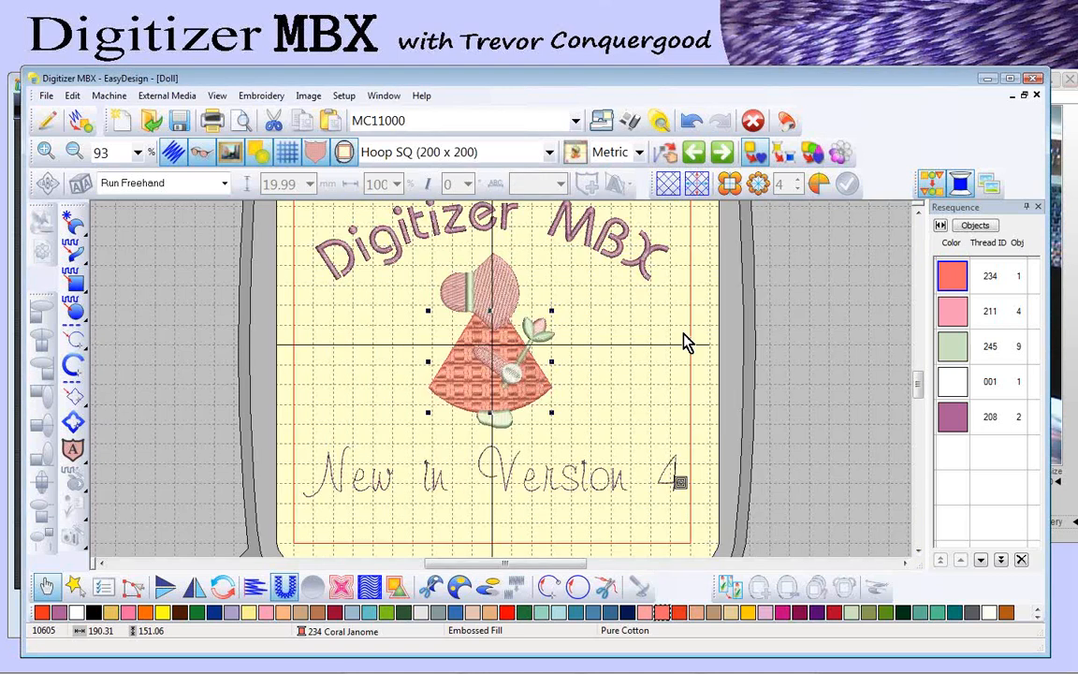
pyautogui.hotkey('shift', 'z')
pyautogui.press('Escape')
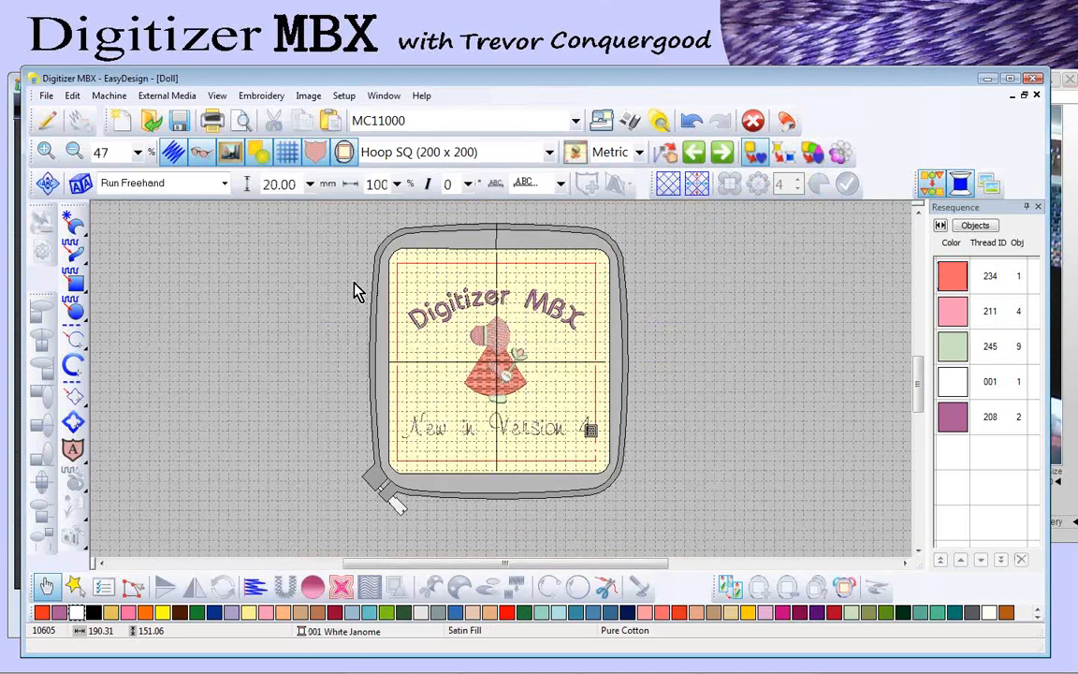
# Step: Switch to Windows Photo Gallery, show the "Overview the Workspace" slide, and return to the Doll design in EasyDesign
pyautogui.click(19, 90)
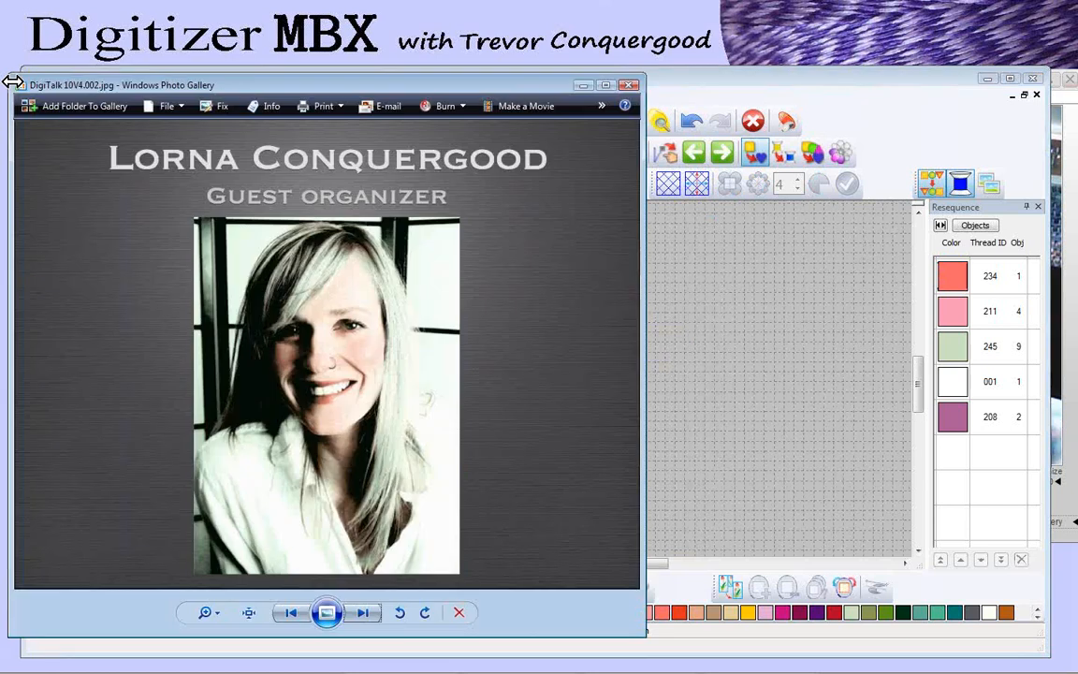
pyautogui.click(363, 614)
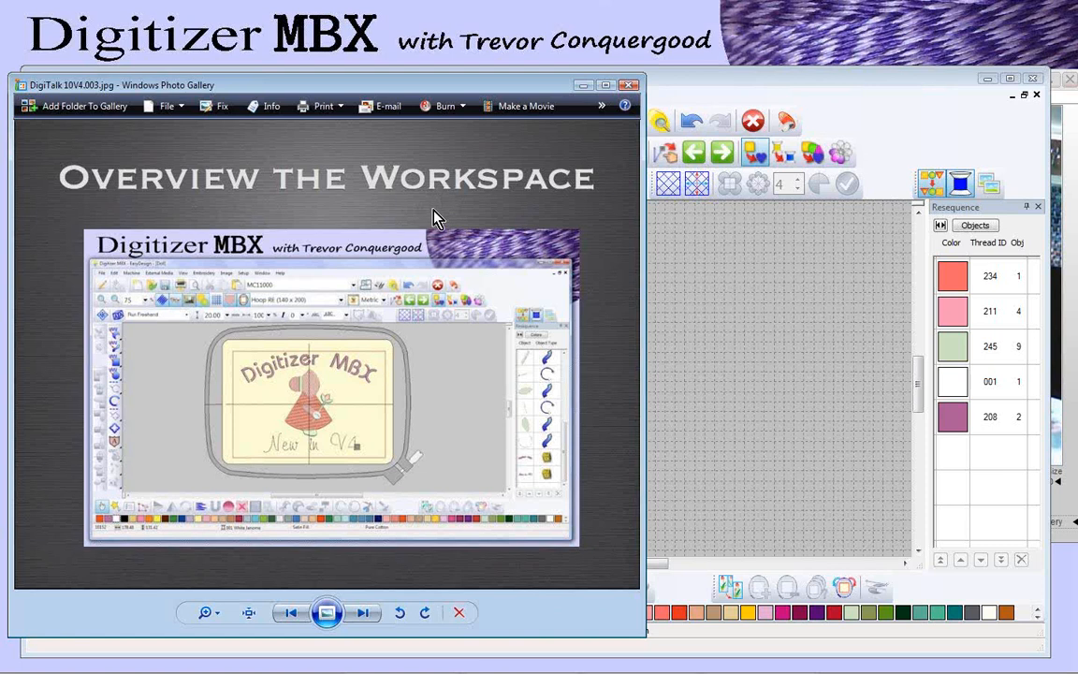
pyautogui.click(754, 91)
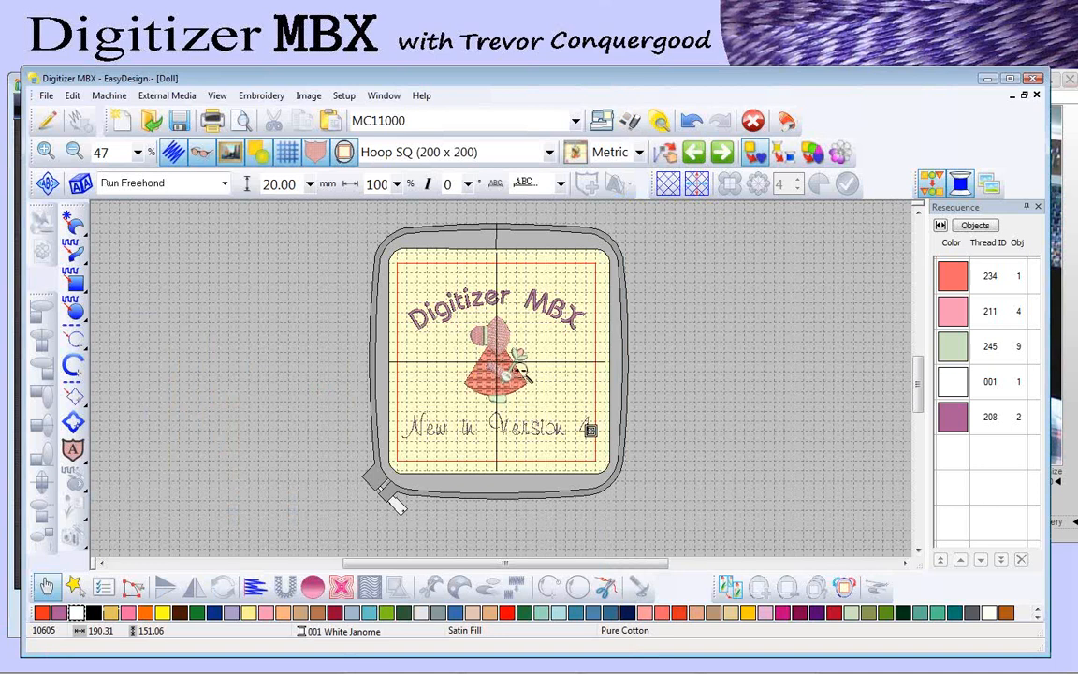
# Step: Use Magnify Area to inspect the stitches of the doll's bonnet and its green band, and restore the view to 100%
pyautogui.scroll(5, 521, 375)
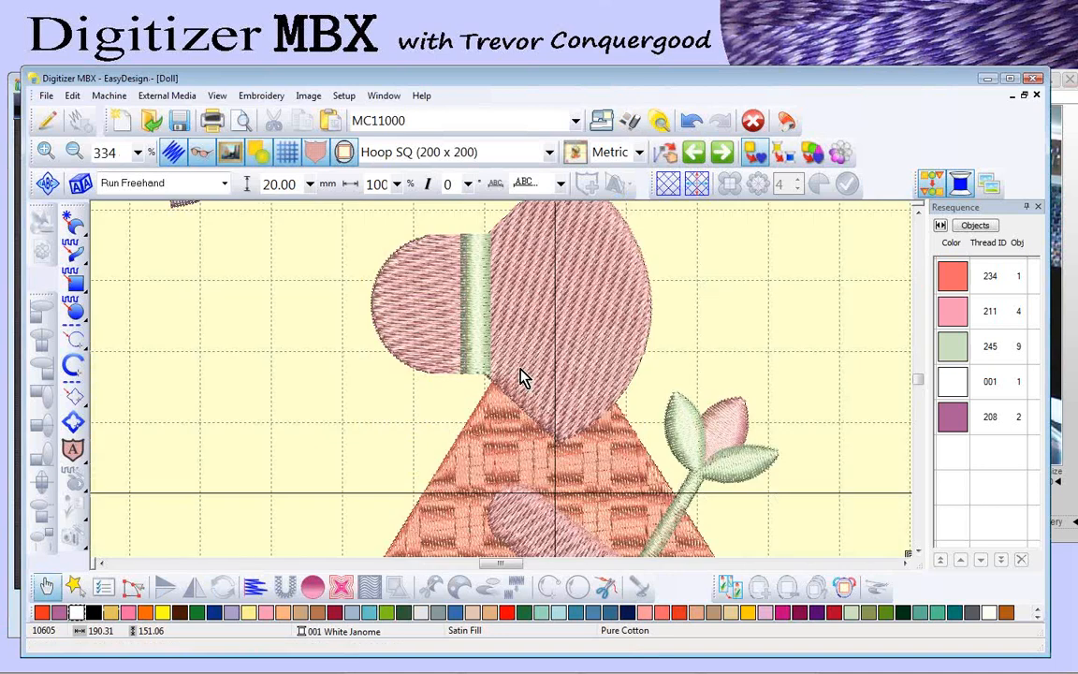
pyautogui.click(218, 97)
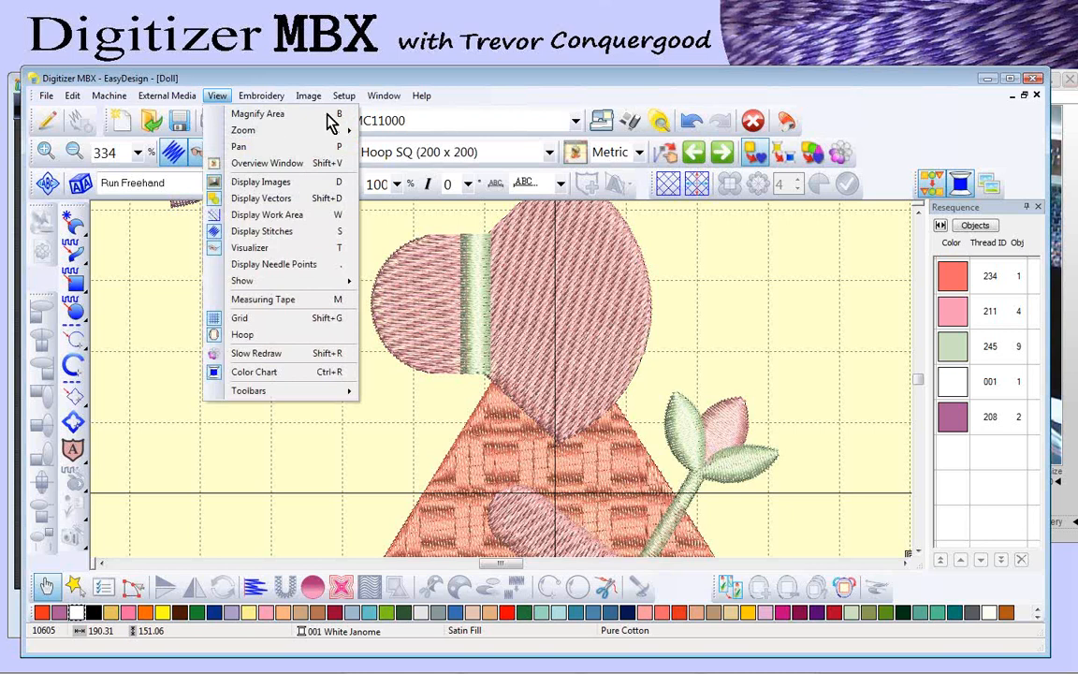
pyautogui.click(308, 115)
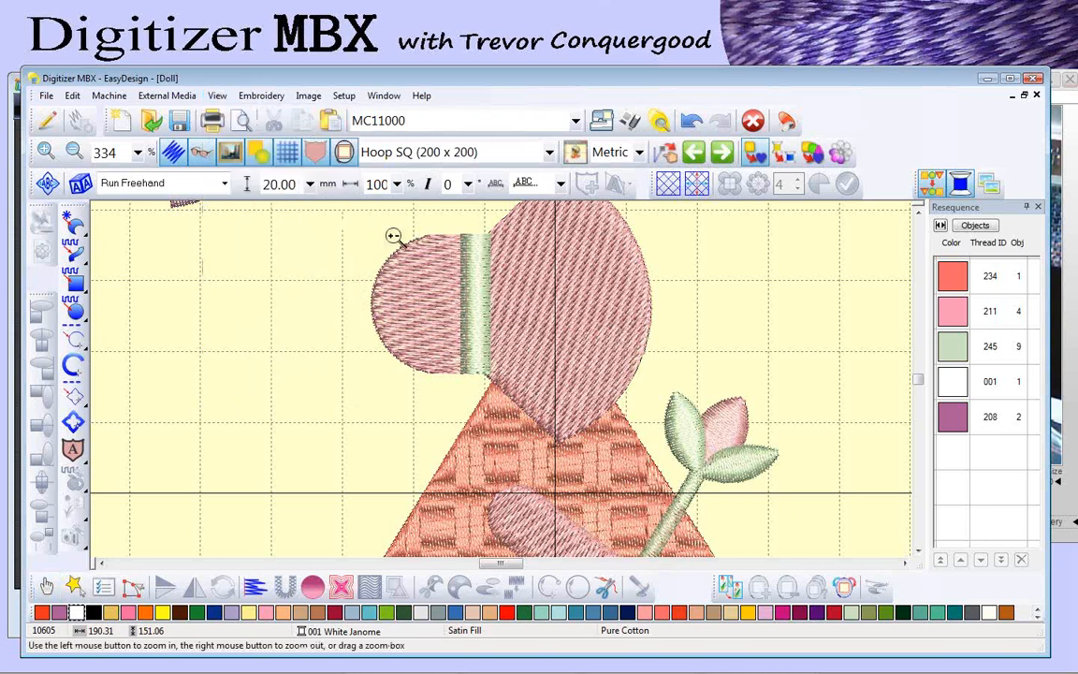
pyautogui.moveTo(355, 241); pyautogui.dragTo(603, 451)
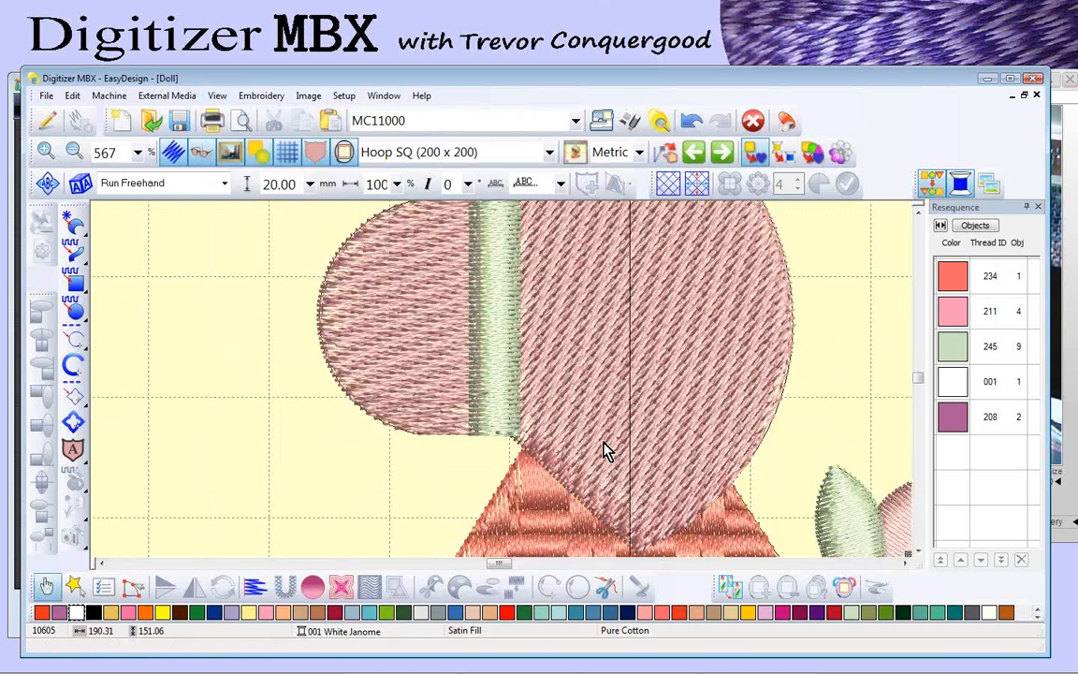
pyautogui.moveTo(280, 271); pyautogui.dragTo(505, 432)
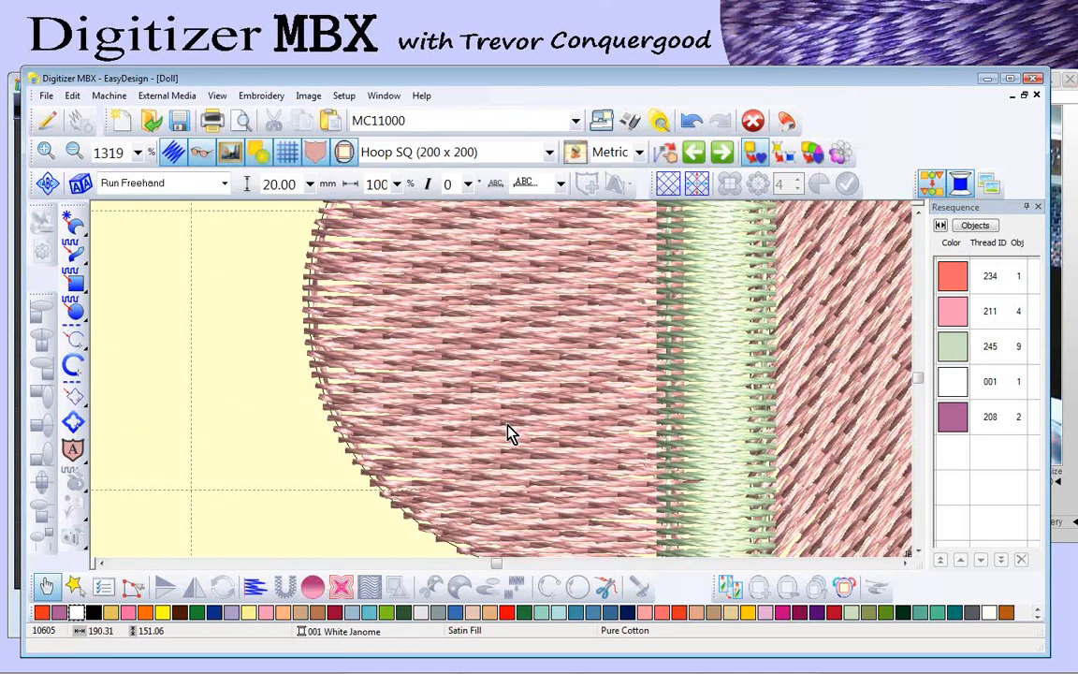
pyautogui.press('1')
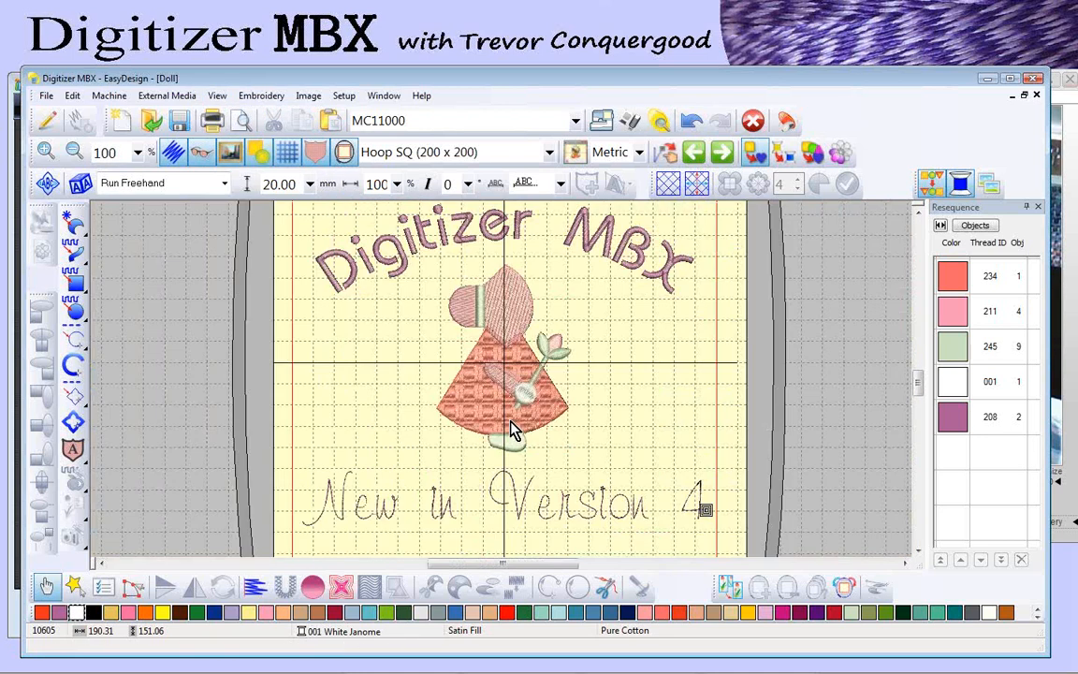
# Step: Magnify the doll's bonnet, and use Pan to bring the arm and flower stem on the dress into view
pyautogui.scroll(1, 513, 431)
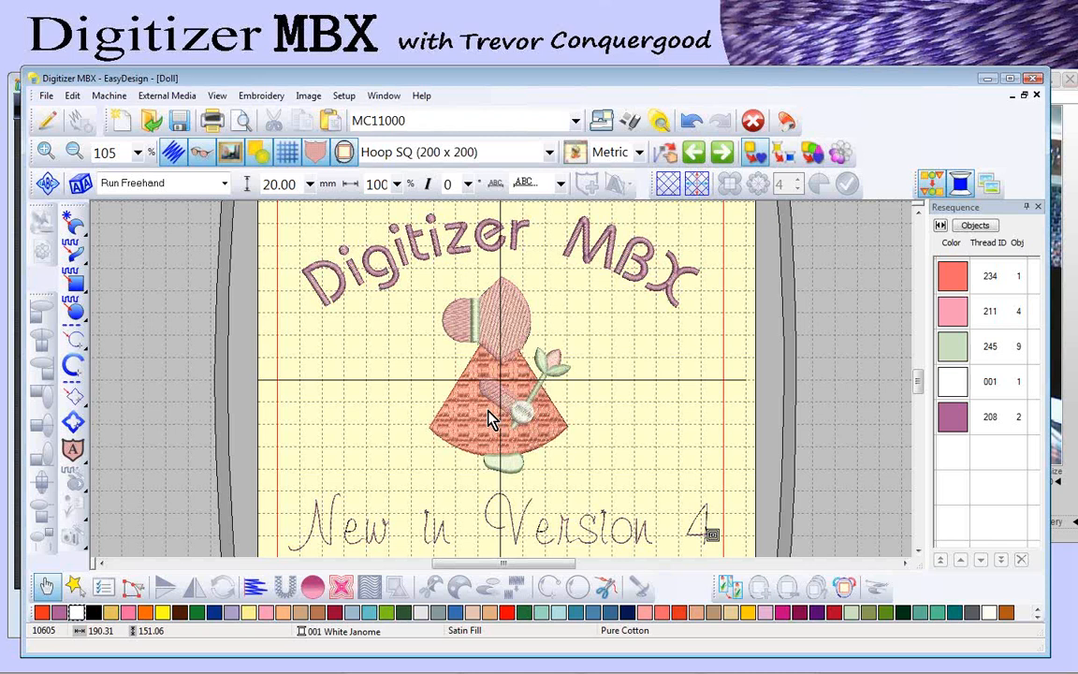
pyautogui.press('b')
pyautogui.moveTo(435, 295); pyautogui.dragTo(483, 355)
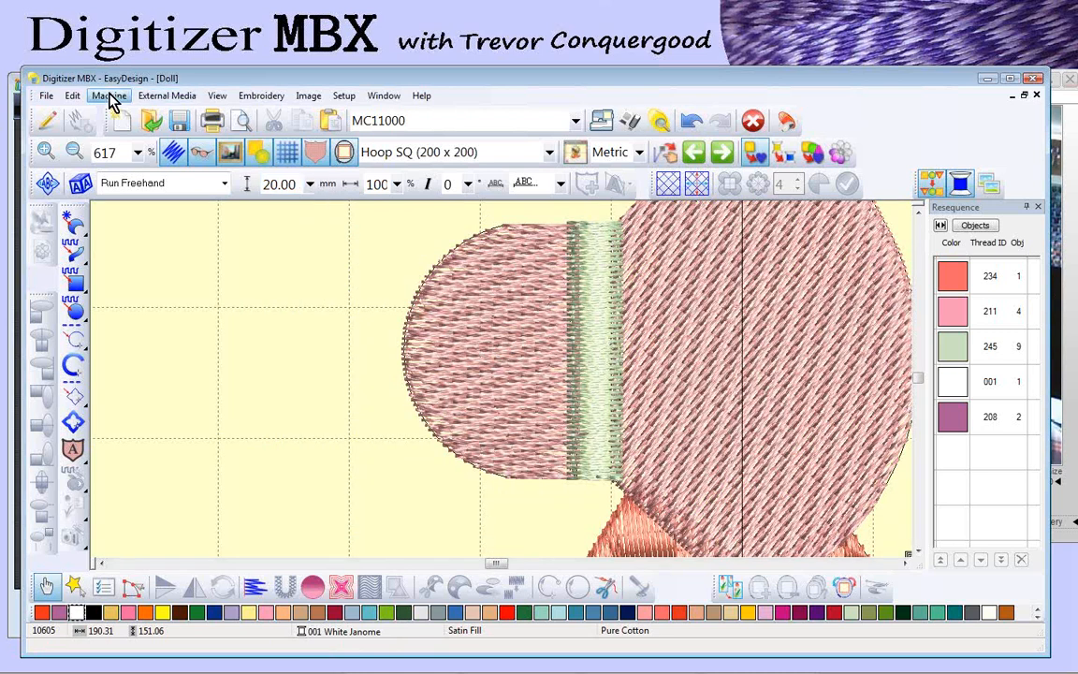
pyautogui.click(217, 96)
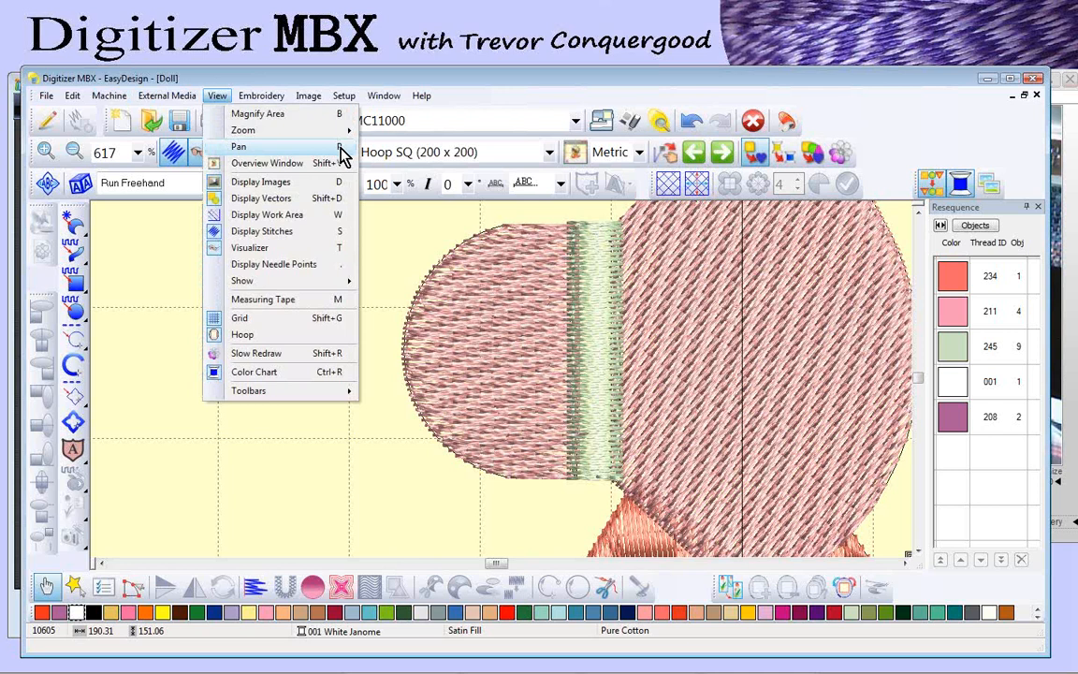
pyautogui.click(339, 148)
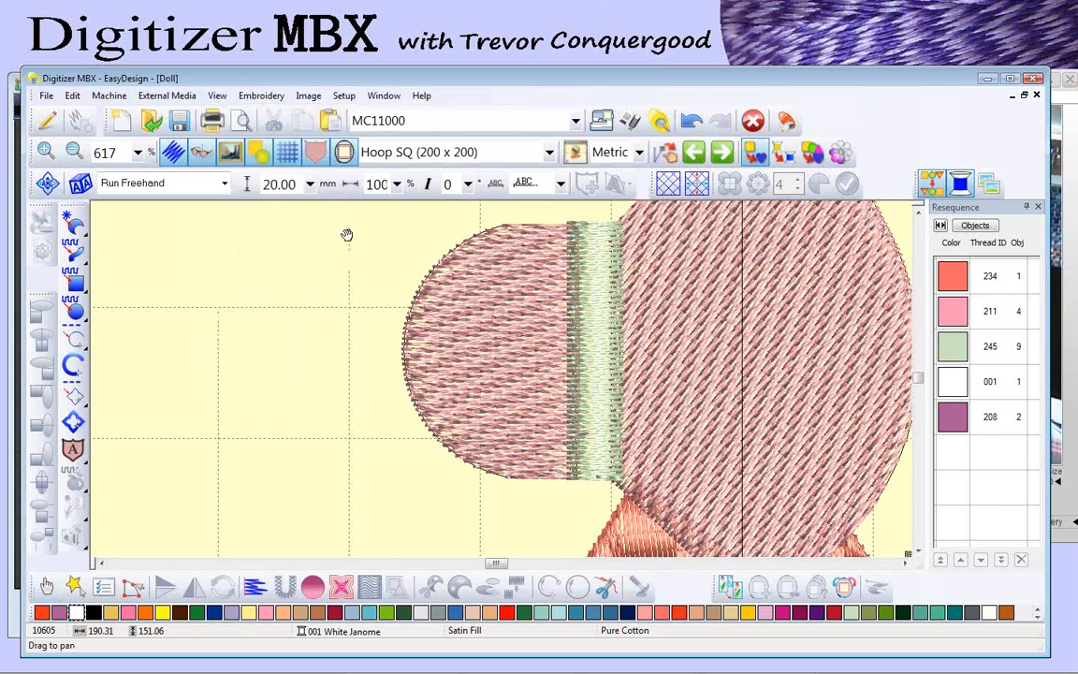
pyautogui.moveTo(634, 420); pyautogui.dragTo(408, 246)
pyautogui.moveTo(560, 505); pyautogui.dragTo(517, 228)
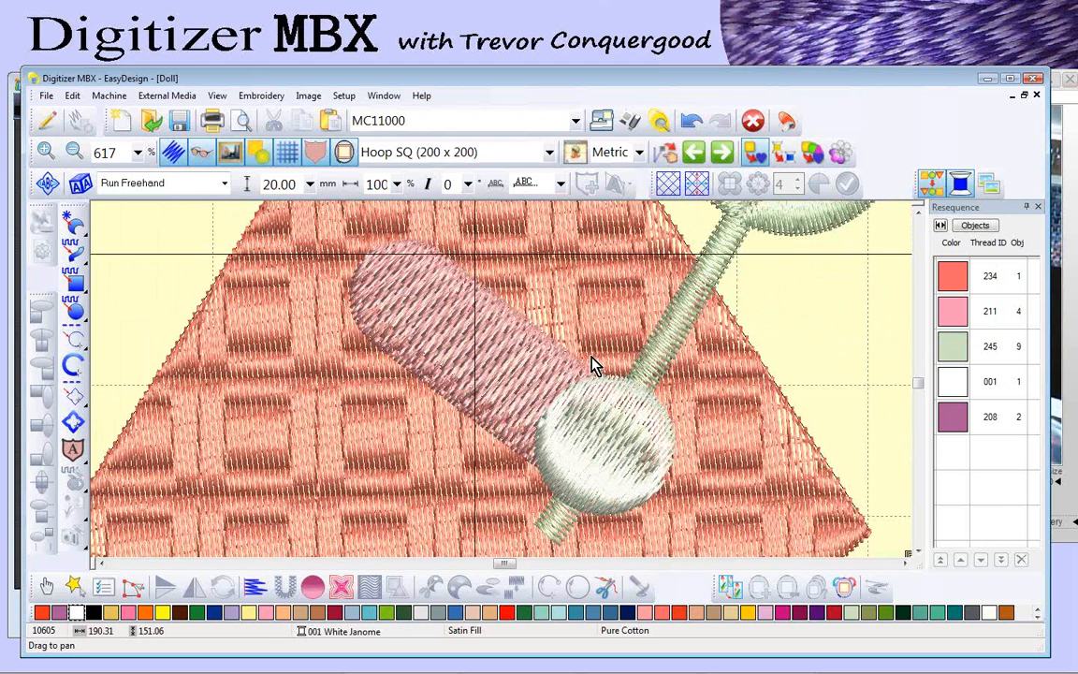
pyautogui.press('Escape')
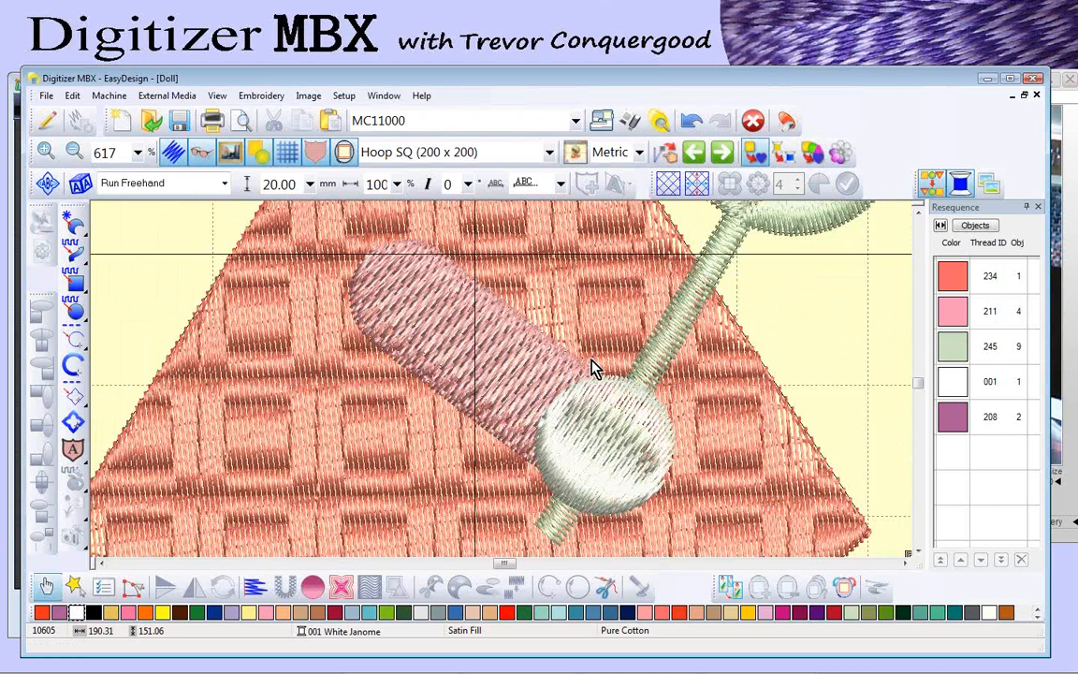
# Step: Show the Overview Window, use it to jump to the doll's bonnet, and pan across to the tulip
pyautogui.click(573, 158)
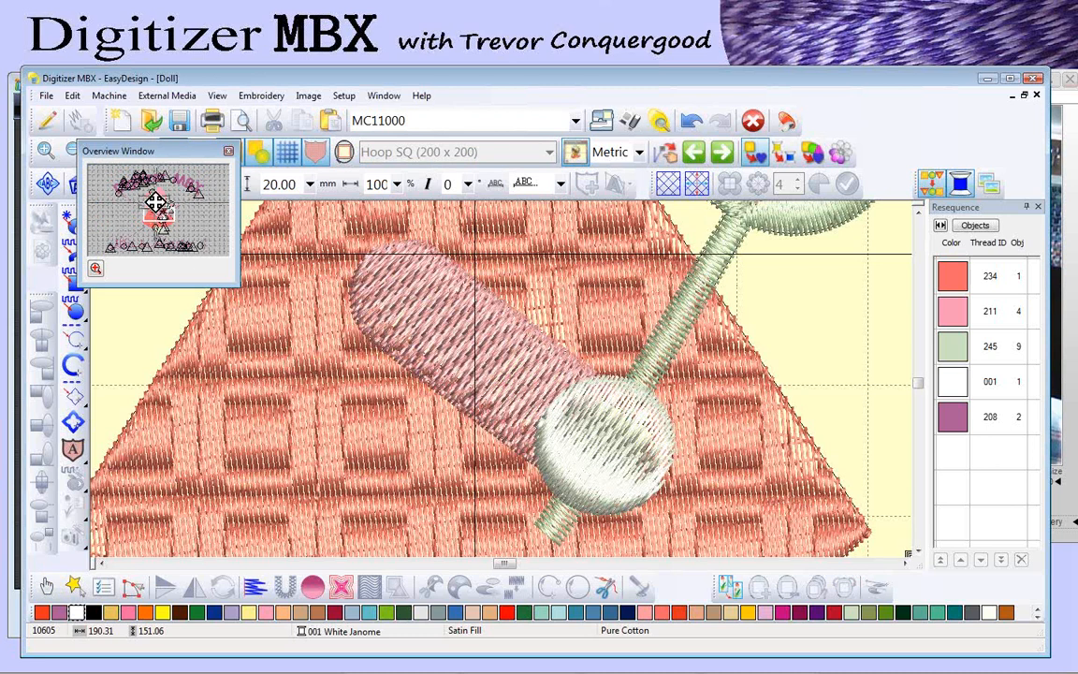
pyautogui.moveTo(155, 201); pyautogui.dragTo(159, 213)
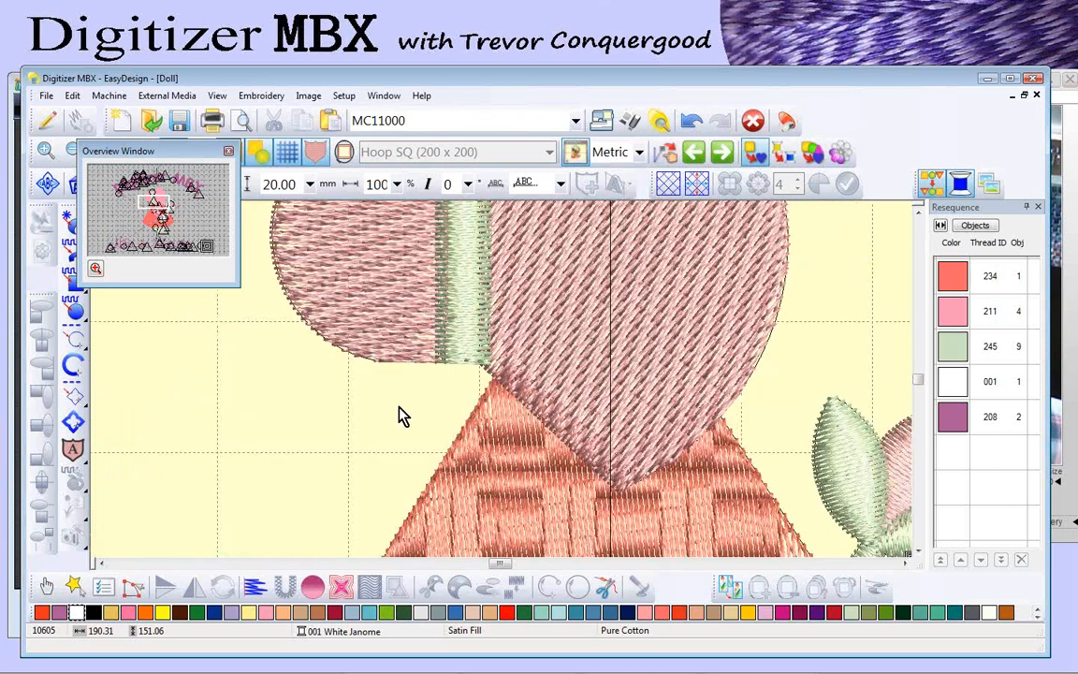
pyautogui.scroll(3, 429, 414)
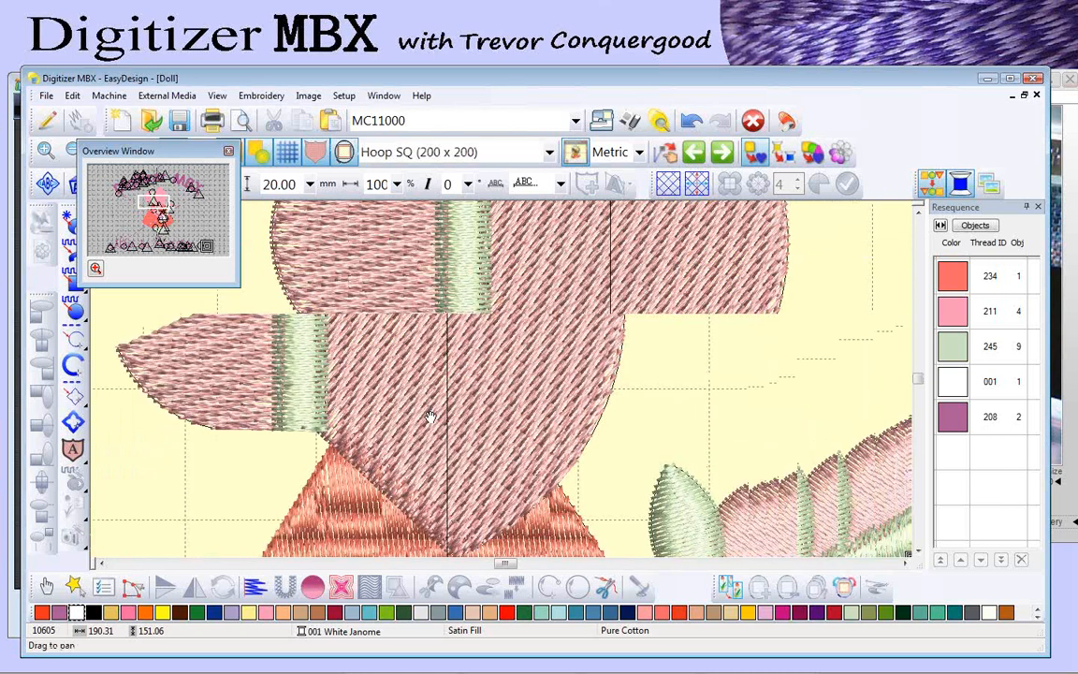
pyautogui.moveTo(295, 293); pyautogui.dragTo(662, 351)
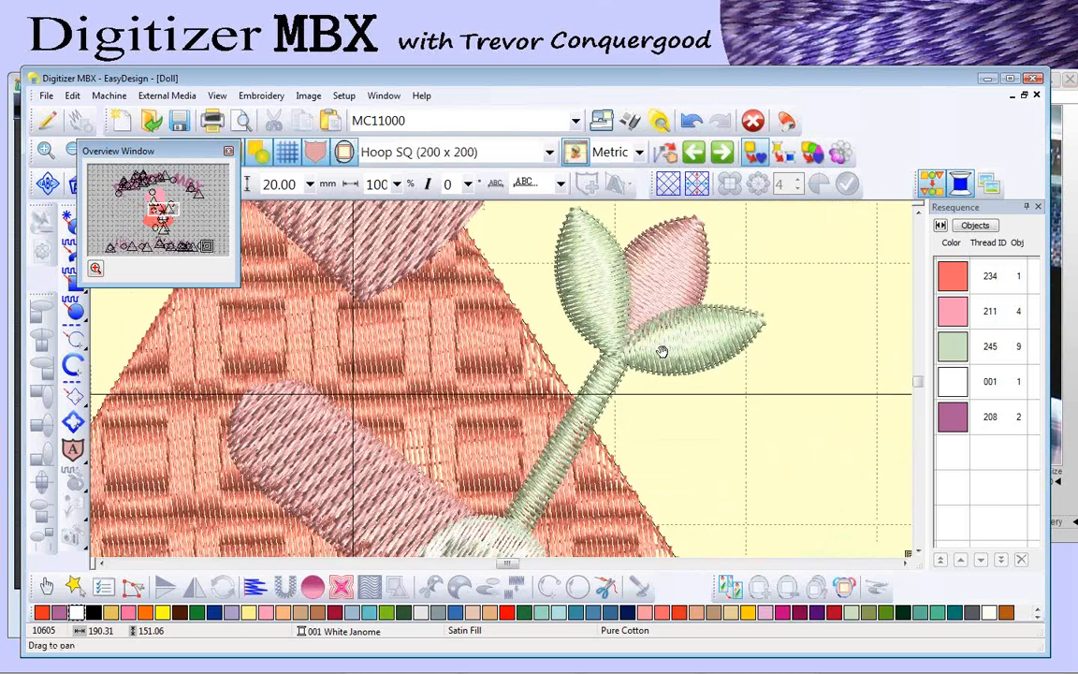
pyautogui.press('Escape')
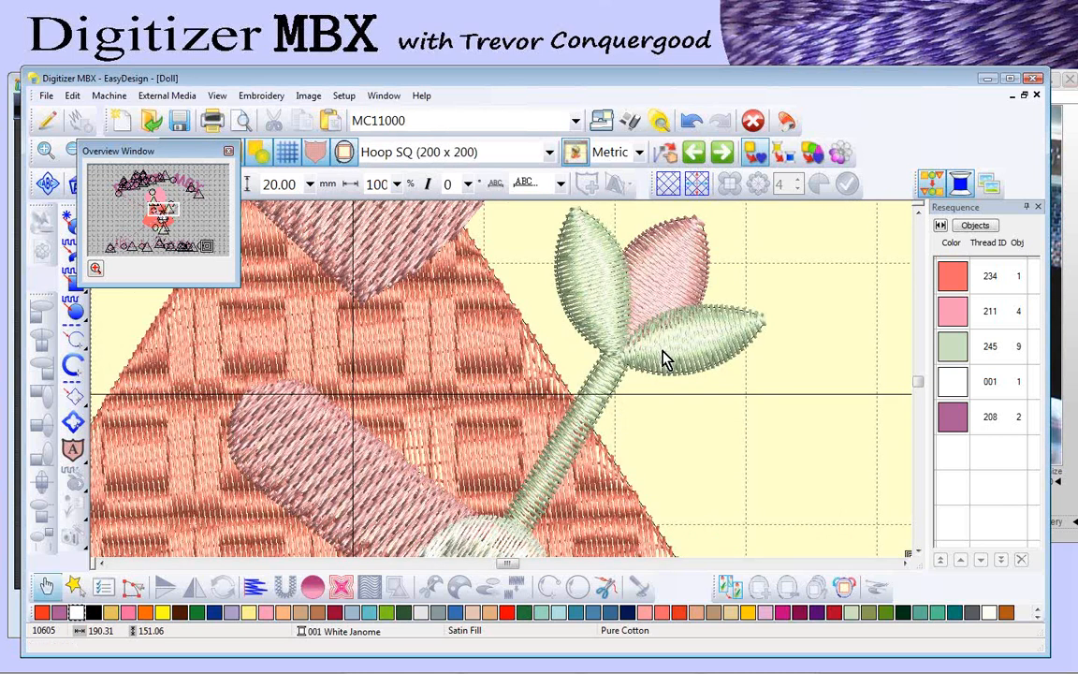
# Step: Examine the dress's embossed fill and the whole hooped design at different zoom levels and vertical scroll positions
pyautogui.scroll(-2, 661, 354)
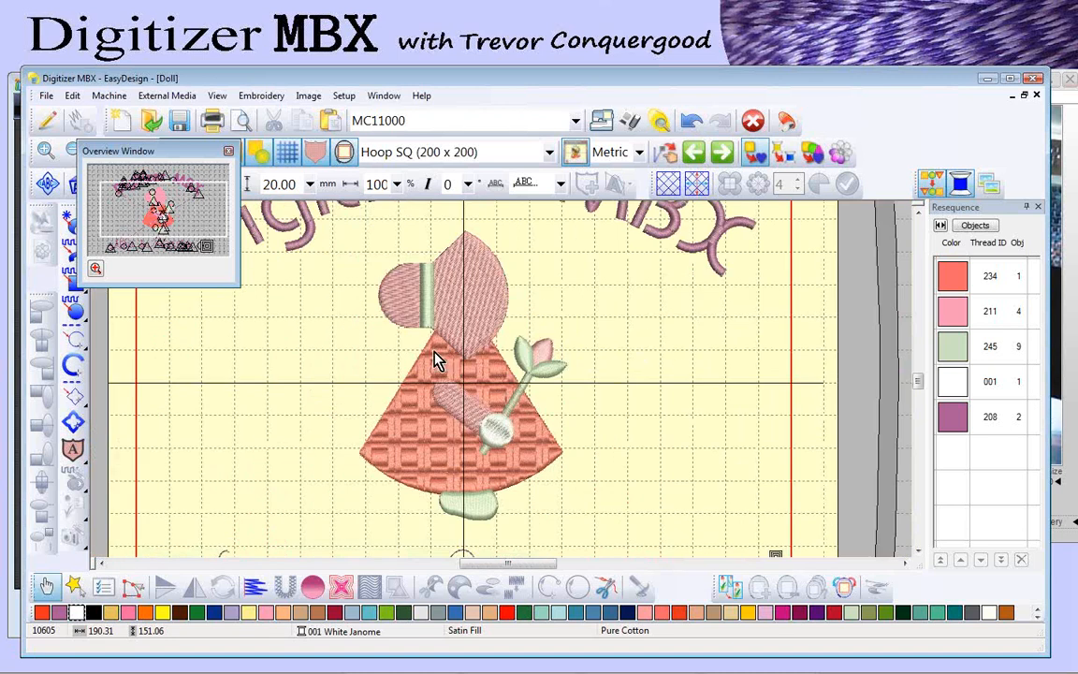
pyautogui.scroll(-1, 436, 361)
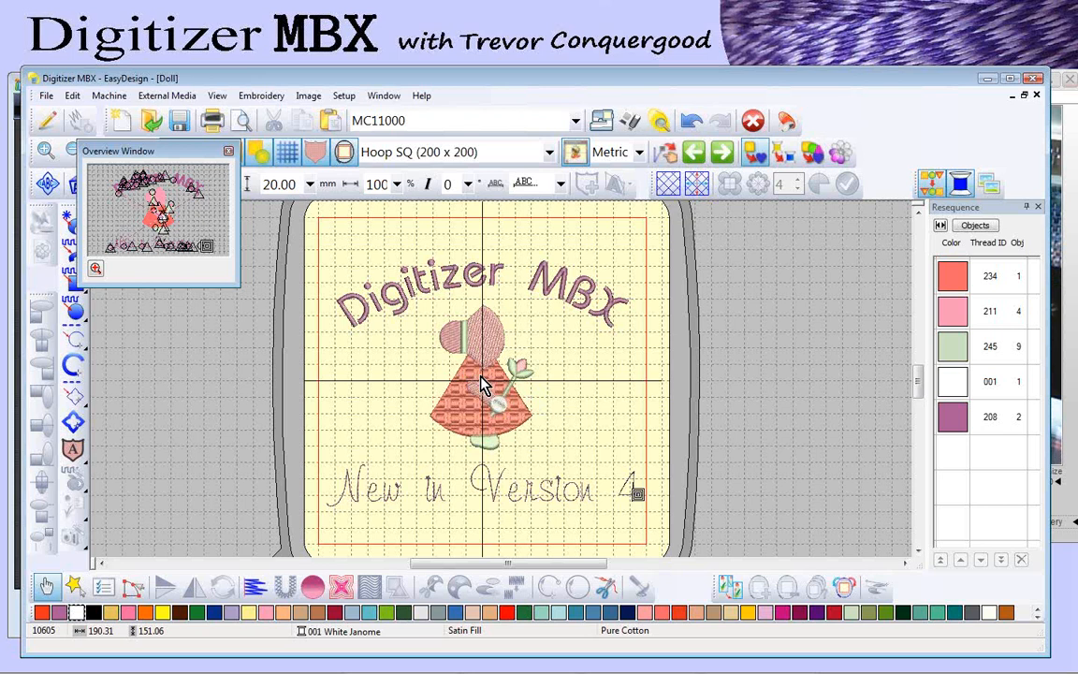
pyautogui.scroll(2, 503, 389)
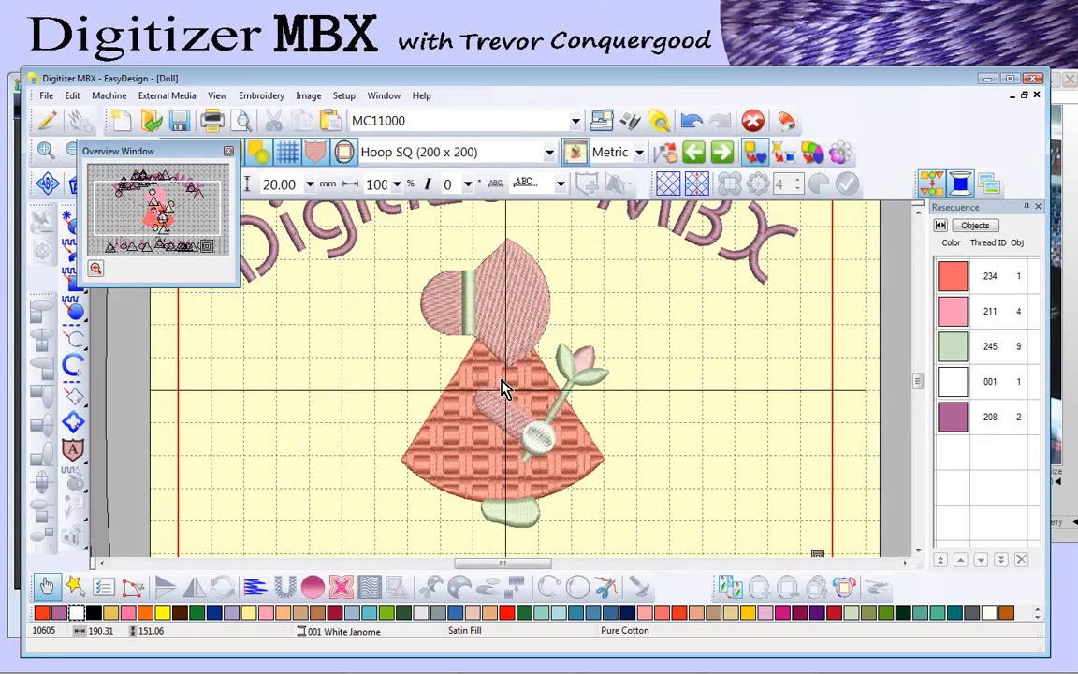
pyautogui.scroll(3, 503, 390)
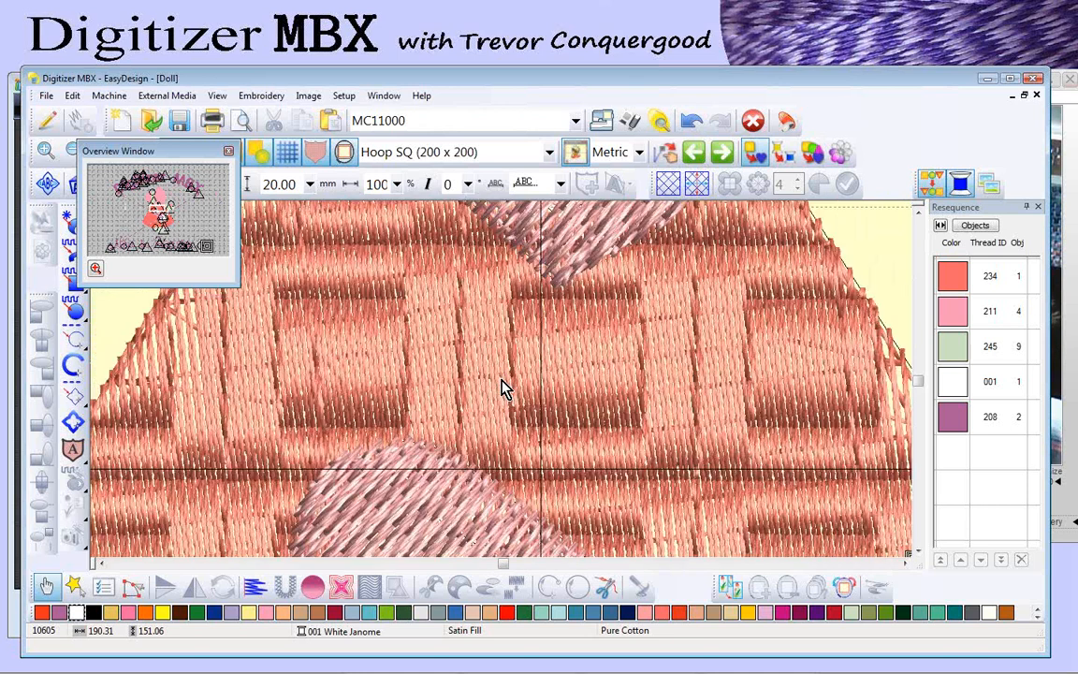
pyautogui.scroll(-4, 503, 390)
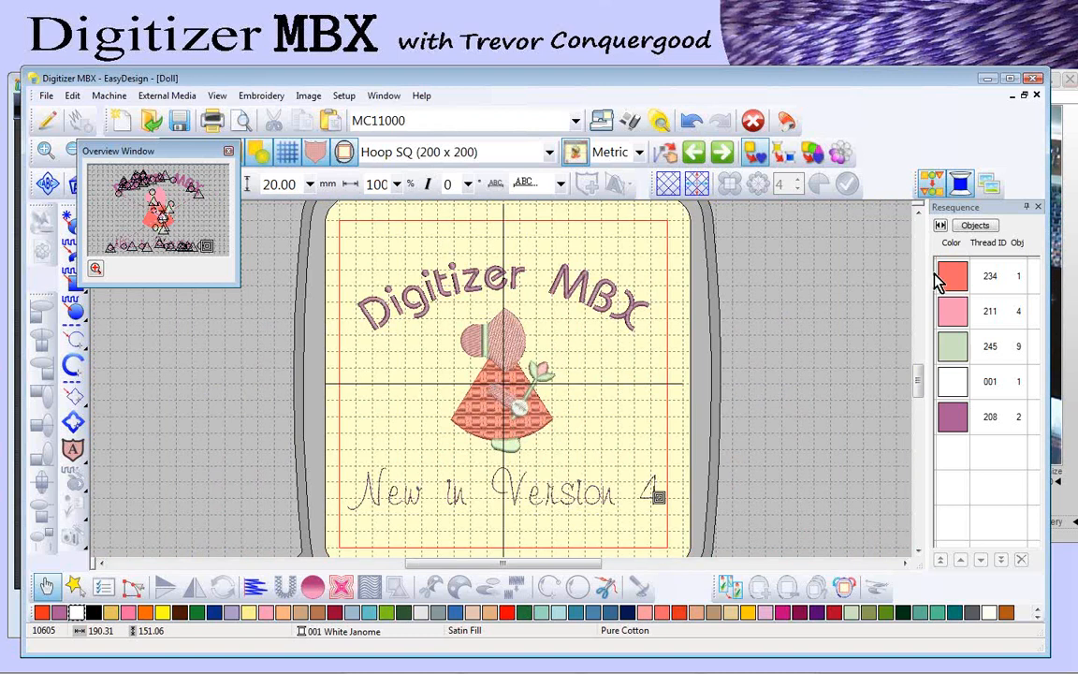
pyautogui.click(919, 213)
pyautogui.click(919, 213)
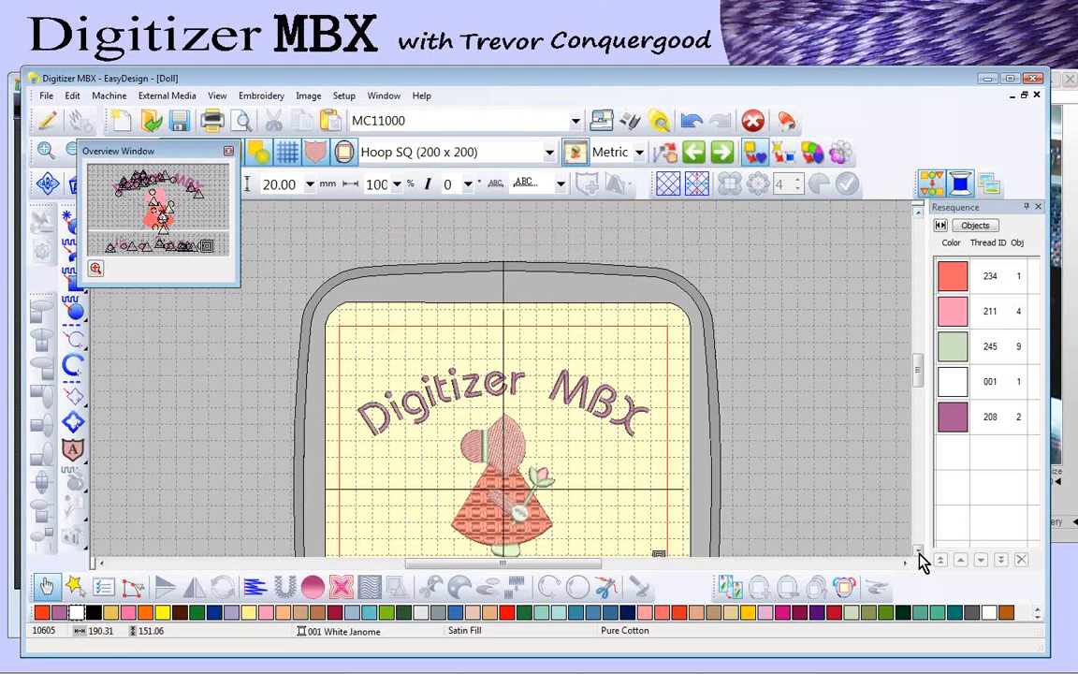
pyautogui.click(921, 552)
pyautogui.click(922, 552)
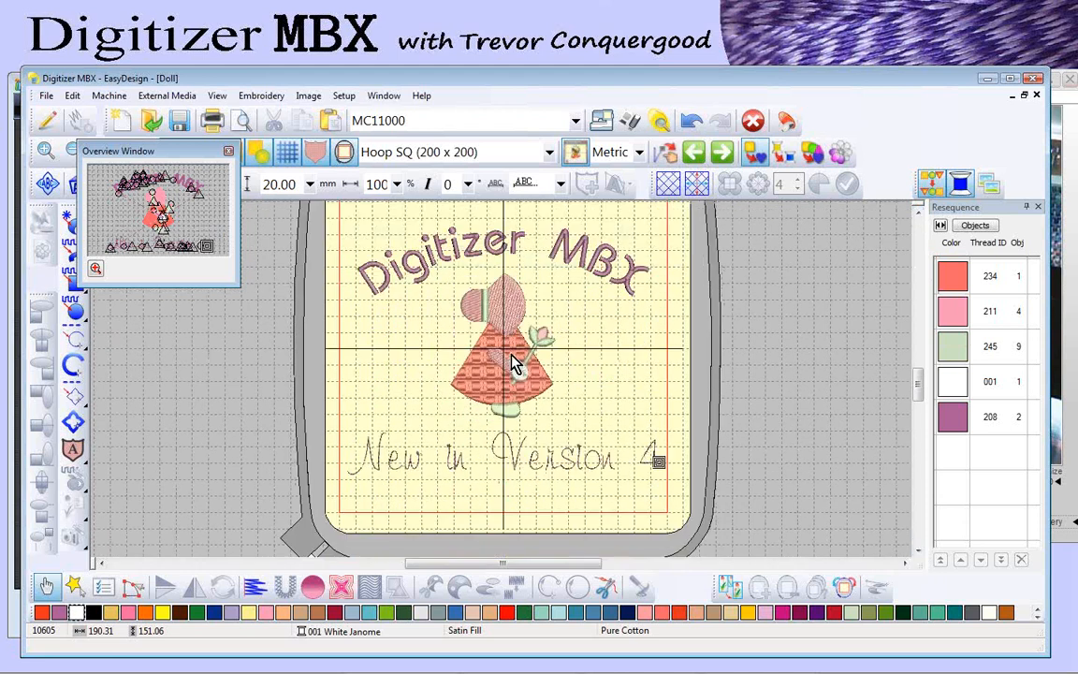
pyautogui.scroll(3, 515, 365)
pyautogui.scroll(-5, 502, 388)
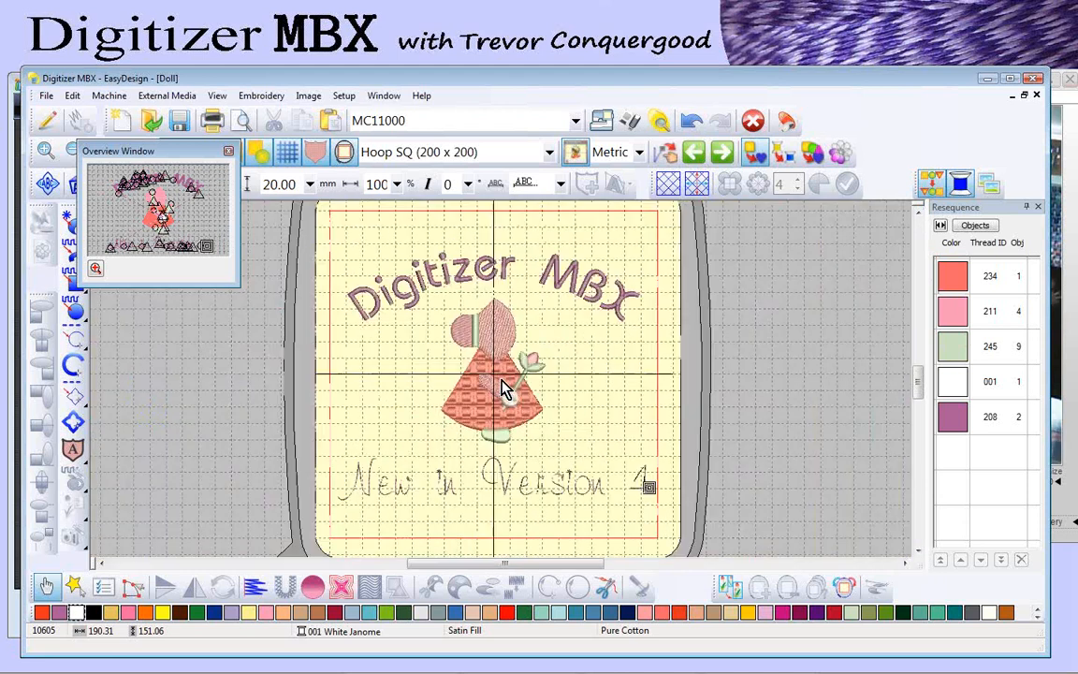
pyautogui.scroll(2, 503, 389)
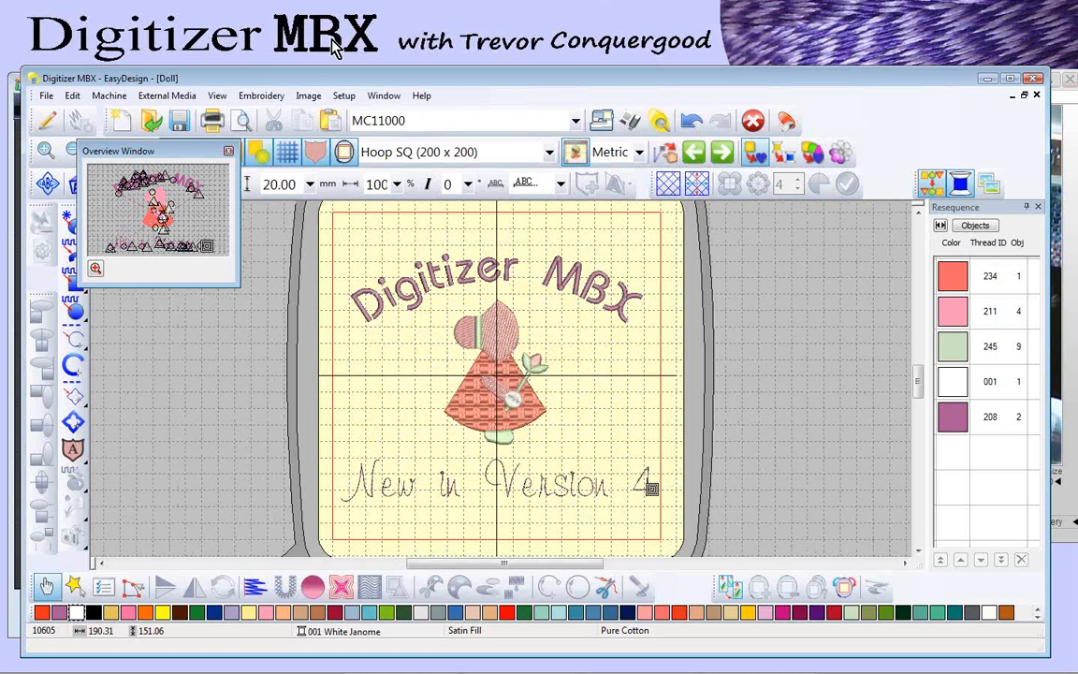
# Step: Review the Scrolling options for mouse wheel behavior in the Work Environment settings, leaving them unsaved
pyautogui.click(345, 96)
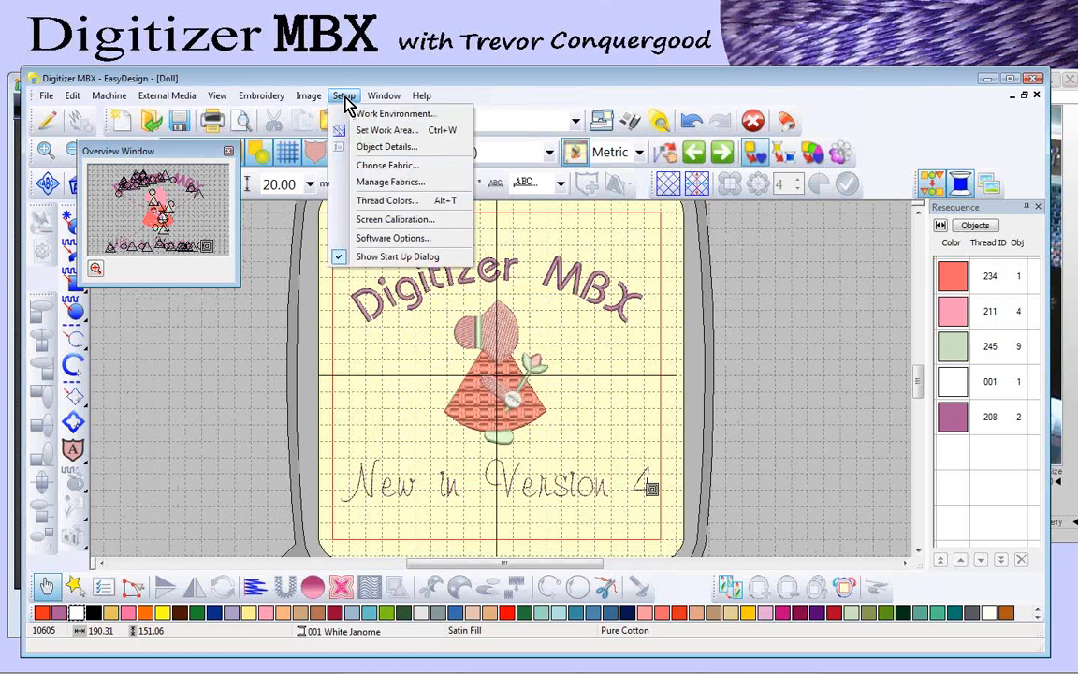
pyautogui.click(389, 115)
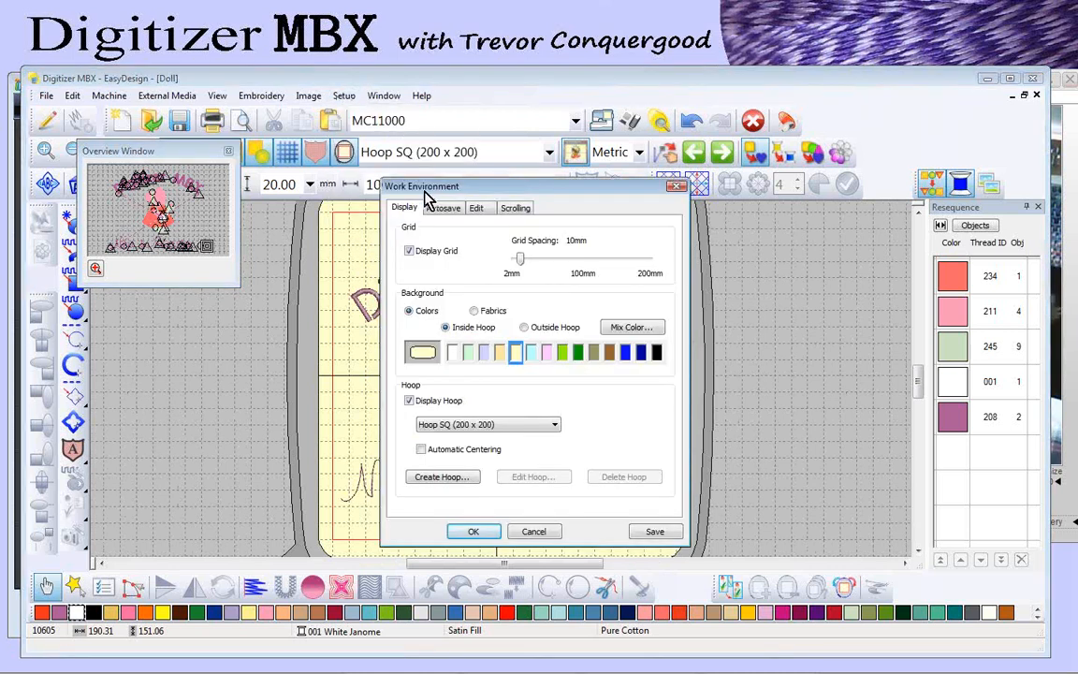
pyautogui.click(518, 208)
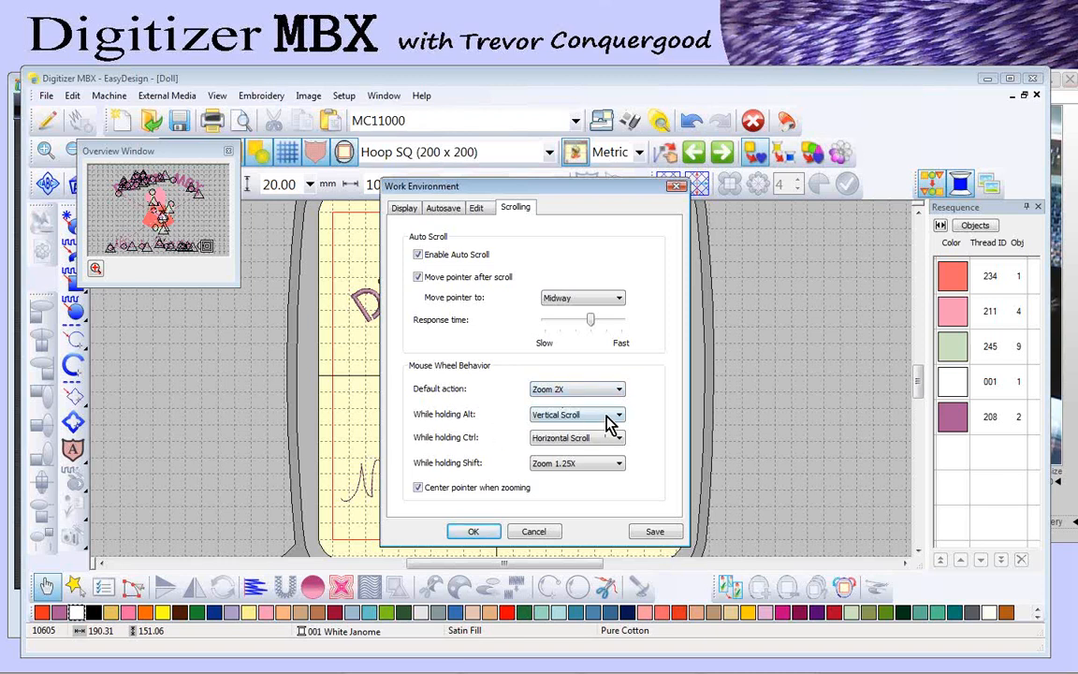
pyautogui.click(548, 533)
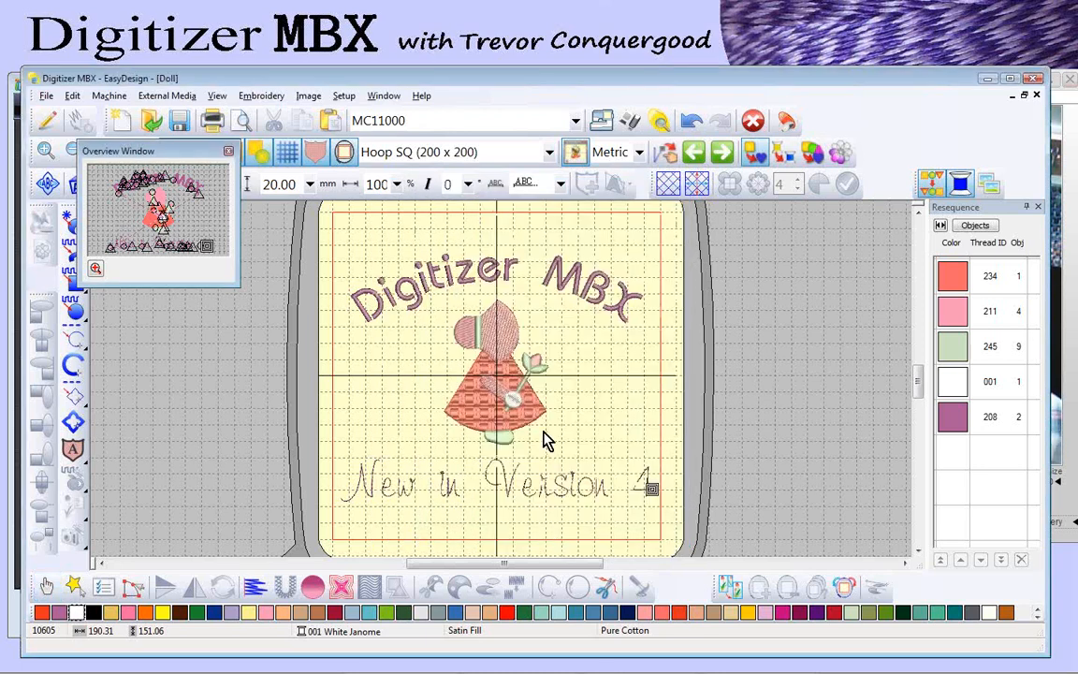
# Step: Zoom in on the doll's dress and tulip, and zoom out to show the entire hoop
pyautogui.scroll(1, 549, 440)
pyautogui.scroll(-1, 548, 440)
pyautogui.scroll(3, 502, 387)
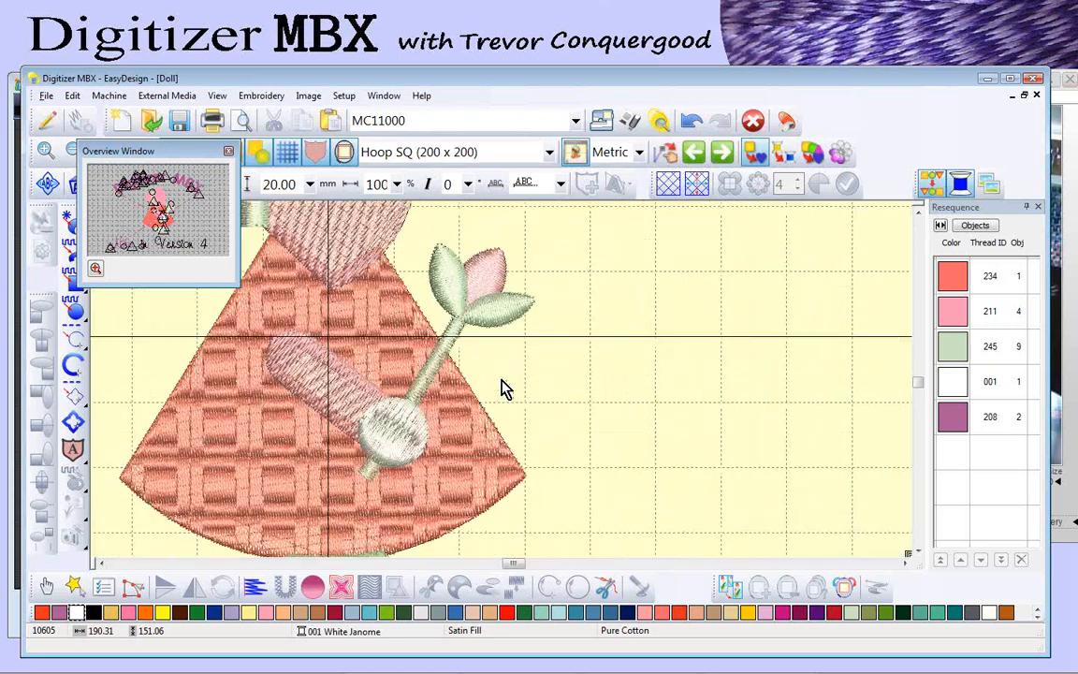
pyautogui.scroll(-4, 502, 388)
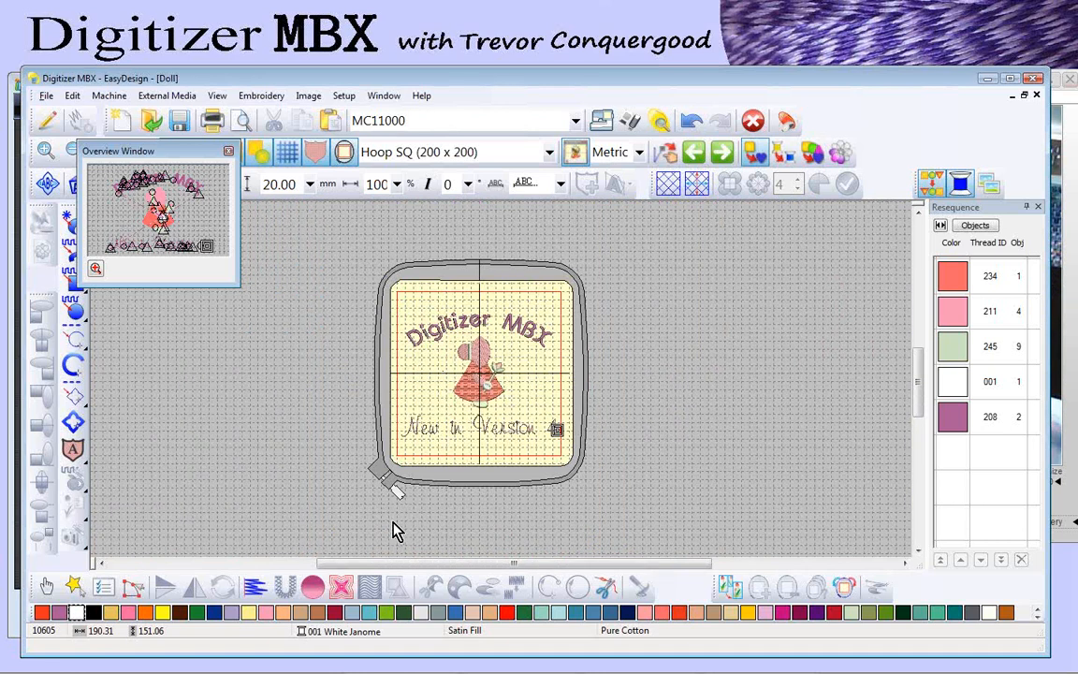
# Step: Switch to Windows Photo Gallery, advance to the next slide, and return to the Doll design in EasyDesign
pyautogui.click(11, 496)
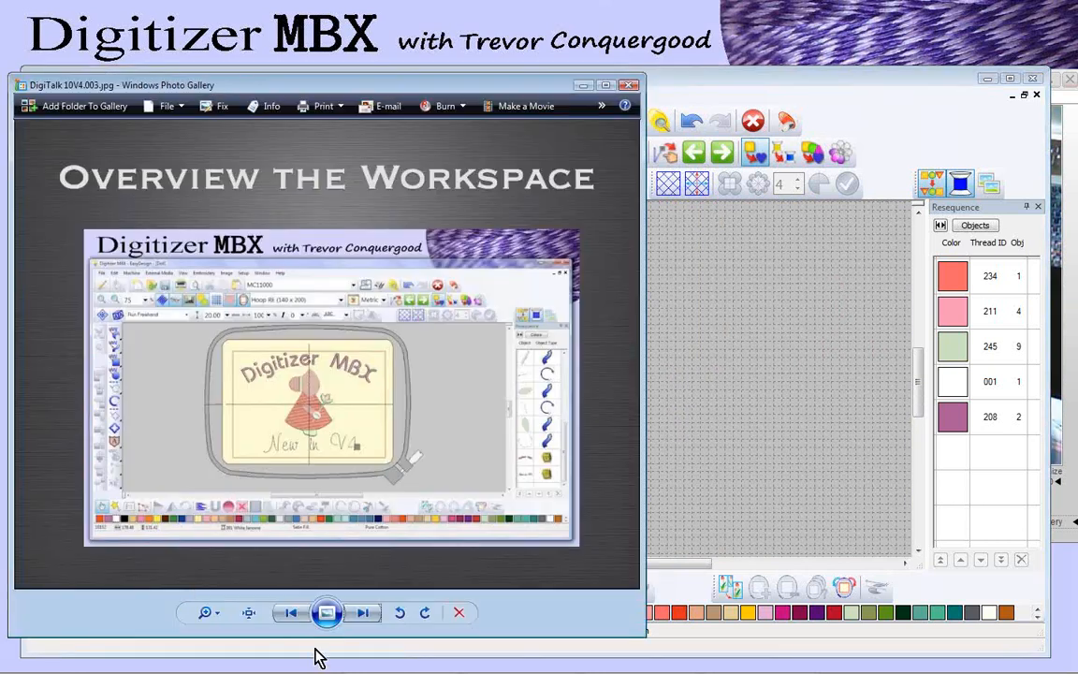
pyautogui.click(361, 616)
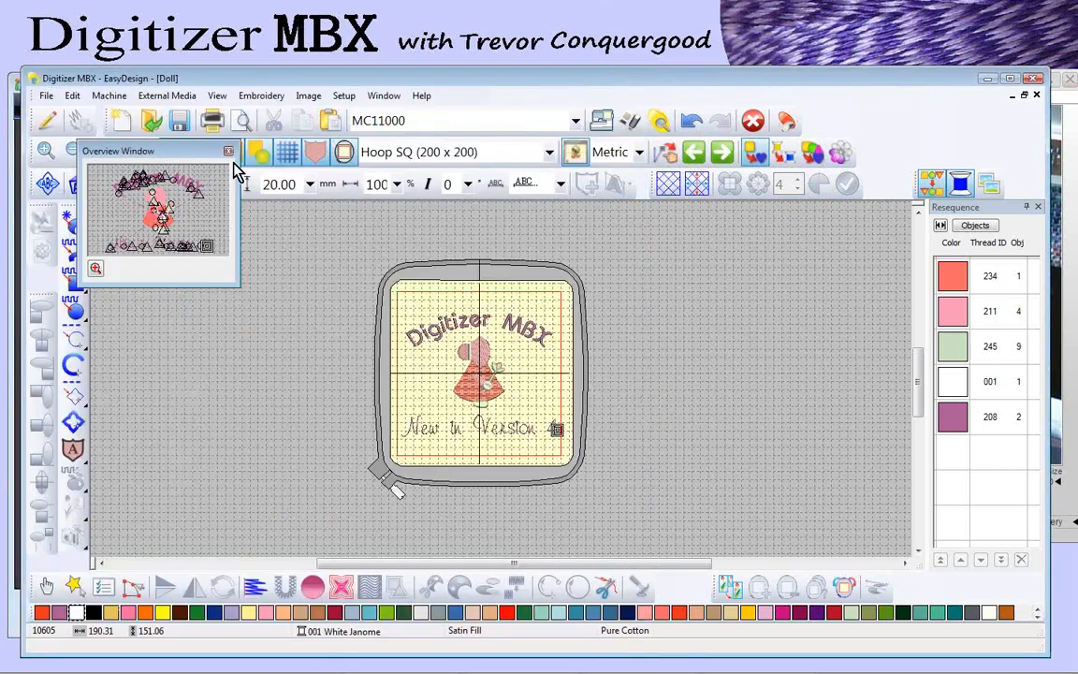
# Step: Hide the Overview Window and close the Doll design without saving its changes
pyautogui.click(229, 152)
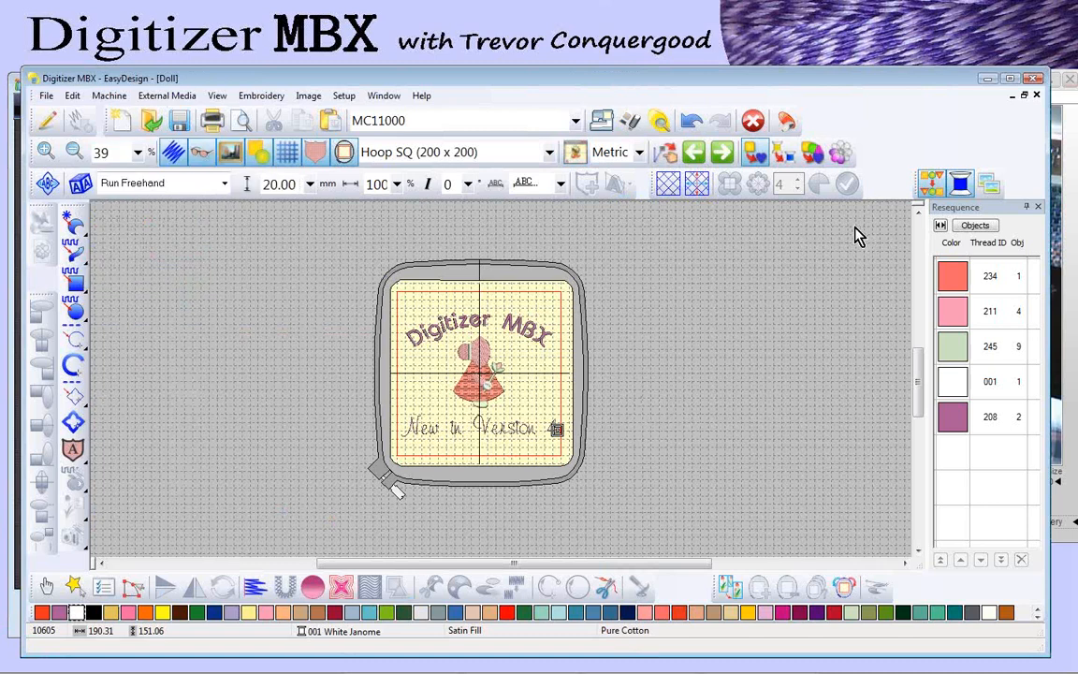
pyautogui.click(1036, 96)
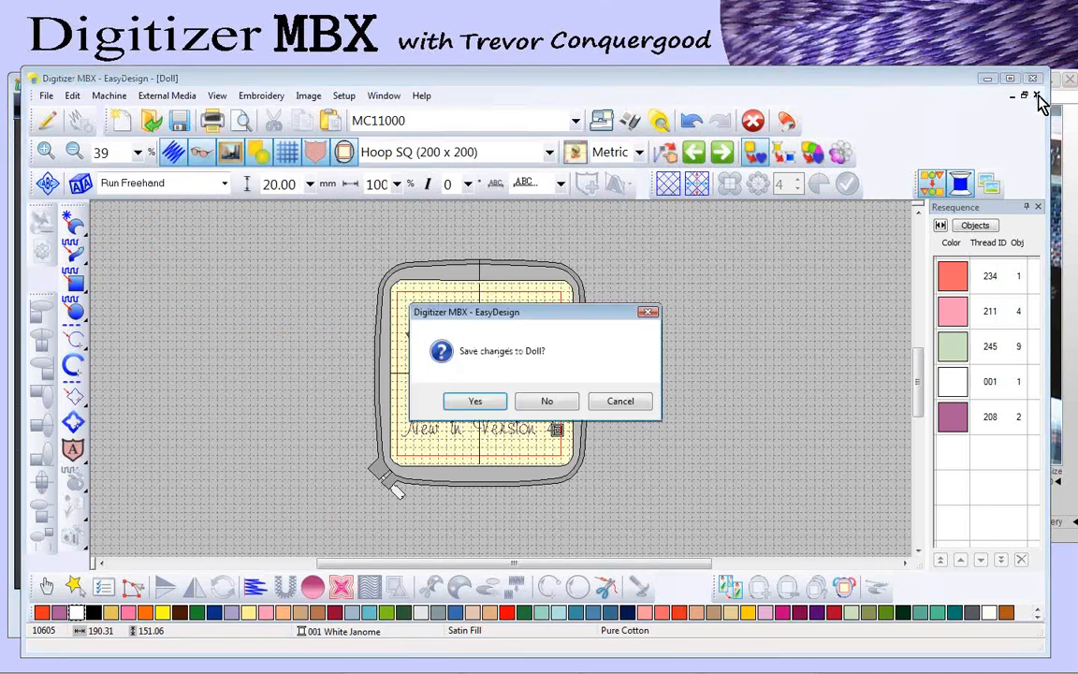
pyautogui.click(548, 402)
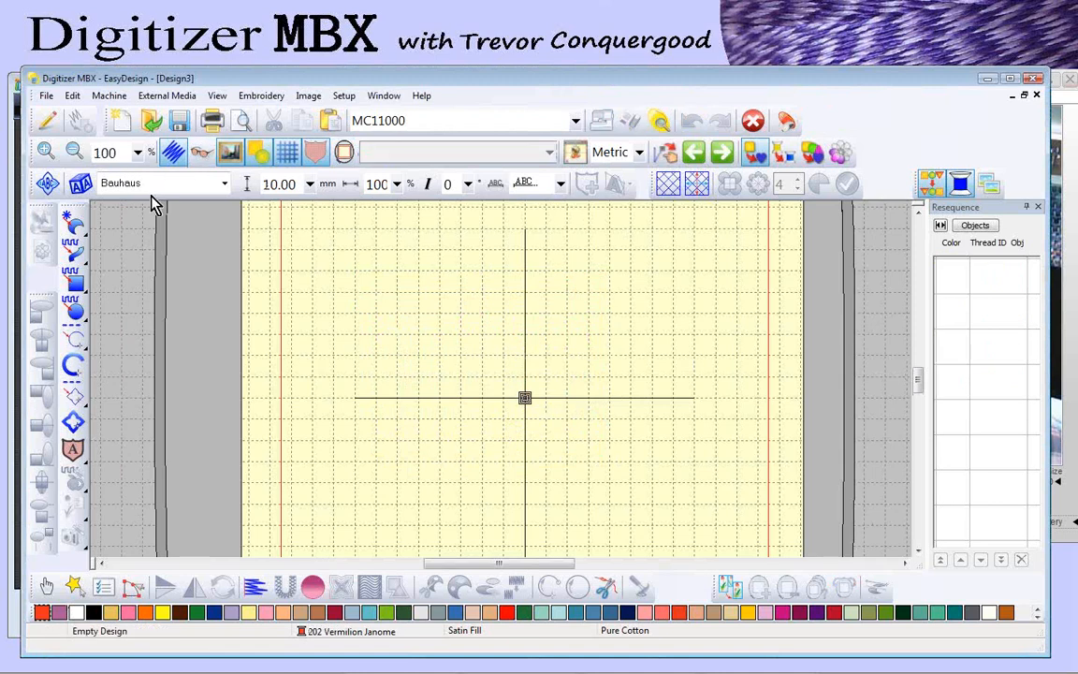
# Step: Hide the hoop in the new empty design and open the Monogramming dialog, positioned clear of the work area
pyautogui.click(344, 152)
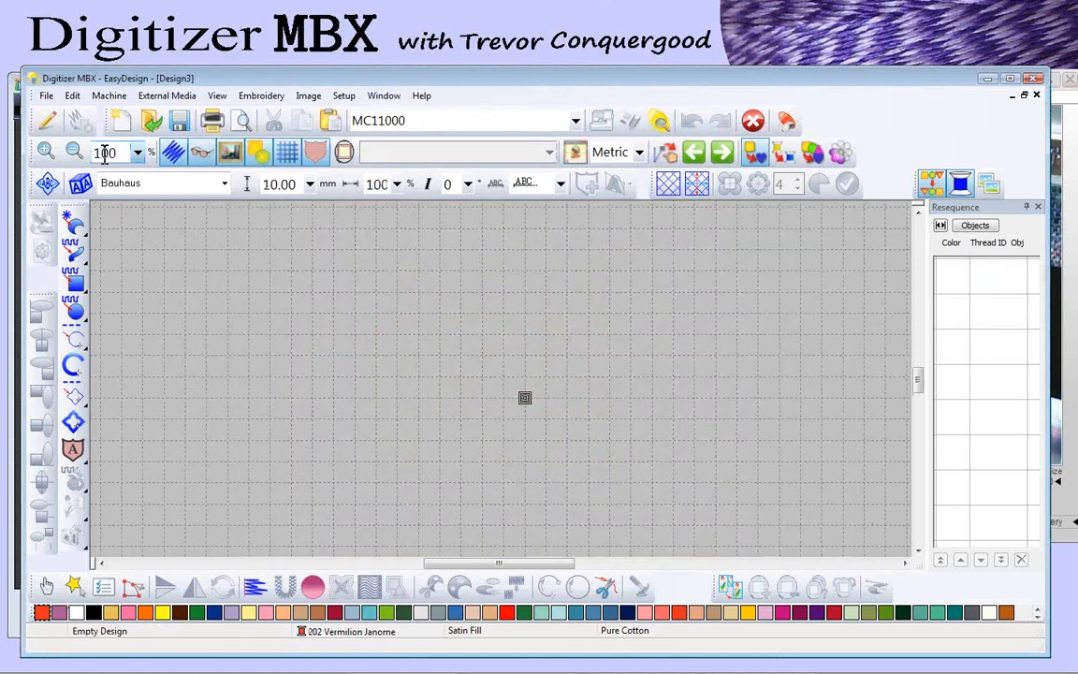
pyautogui.click(48, 187)
pyautogui.moveTo(130, 81); pyautogui.dragTo(278, 123)
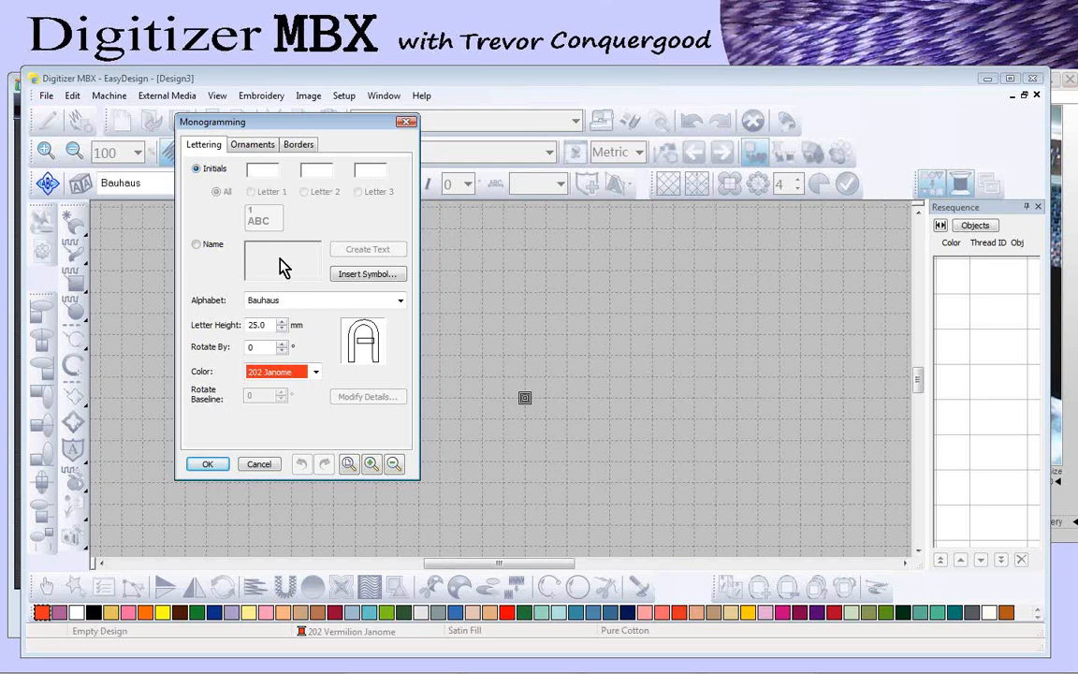
# Step: Enter J, A and N as the three initials of the monogram
pyautogui.click(252, 175)
pyautogui.write('J')
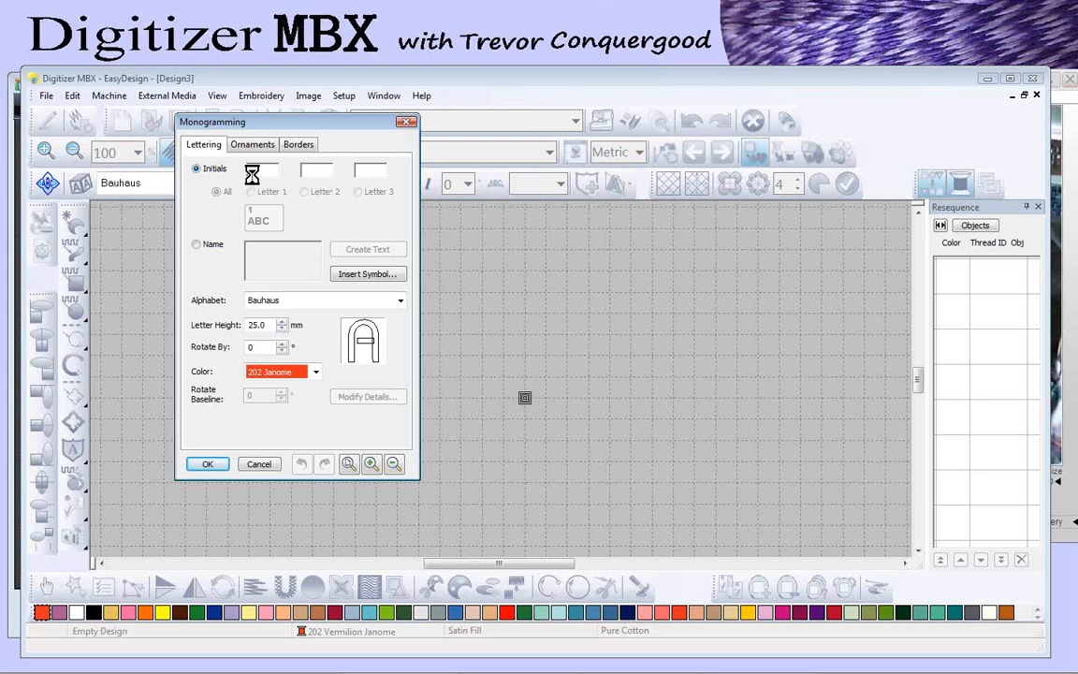
pyautogui.write('A')
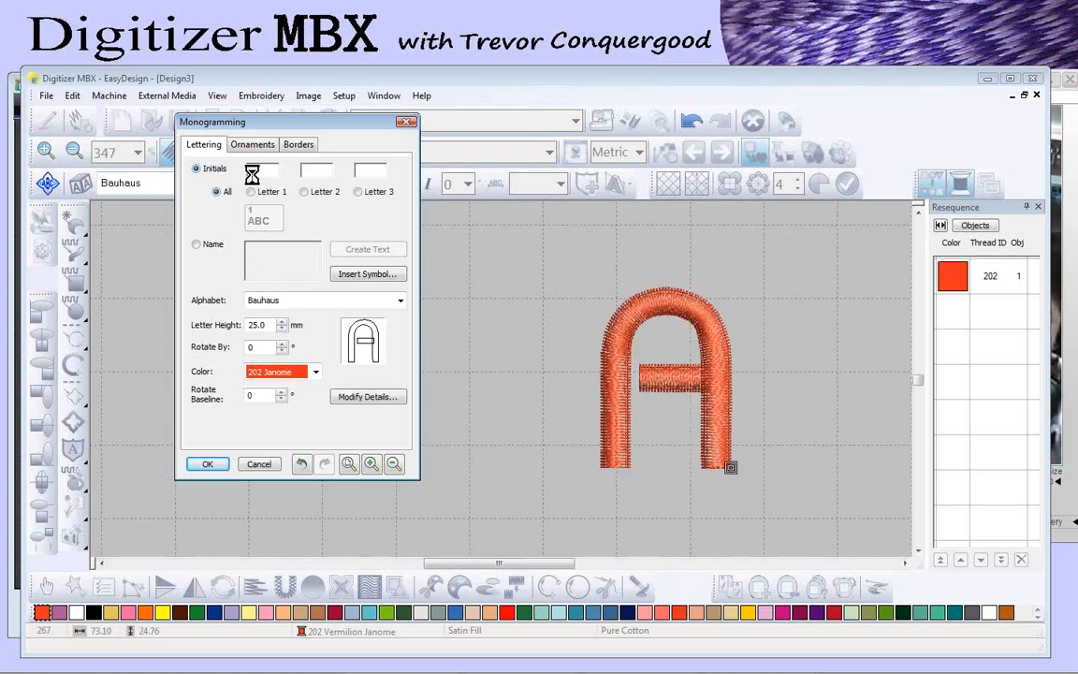
pyautogui.write('J')
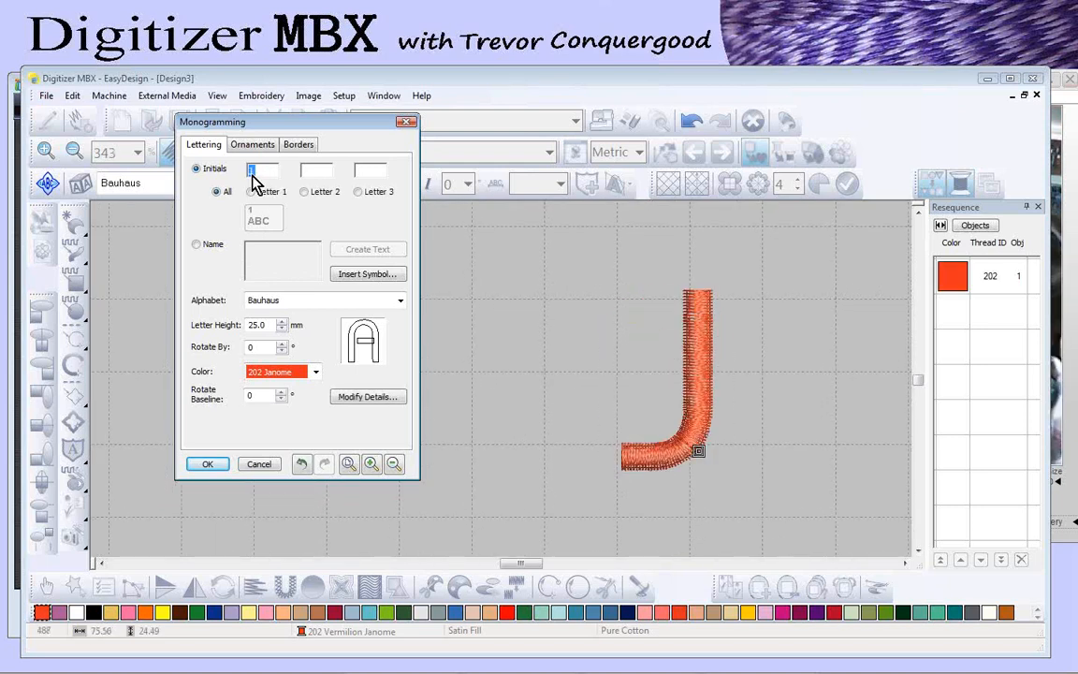
pyautogui.write('A')
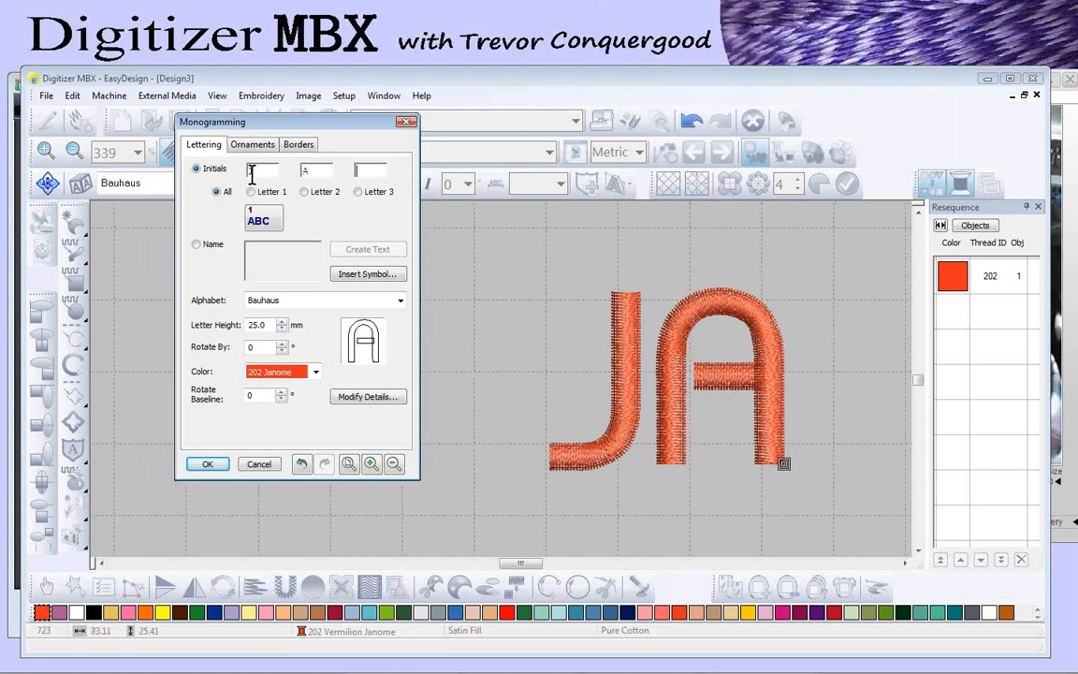
pyautogui.write('N')
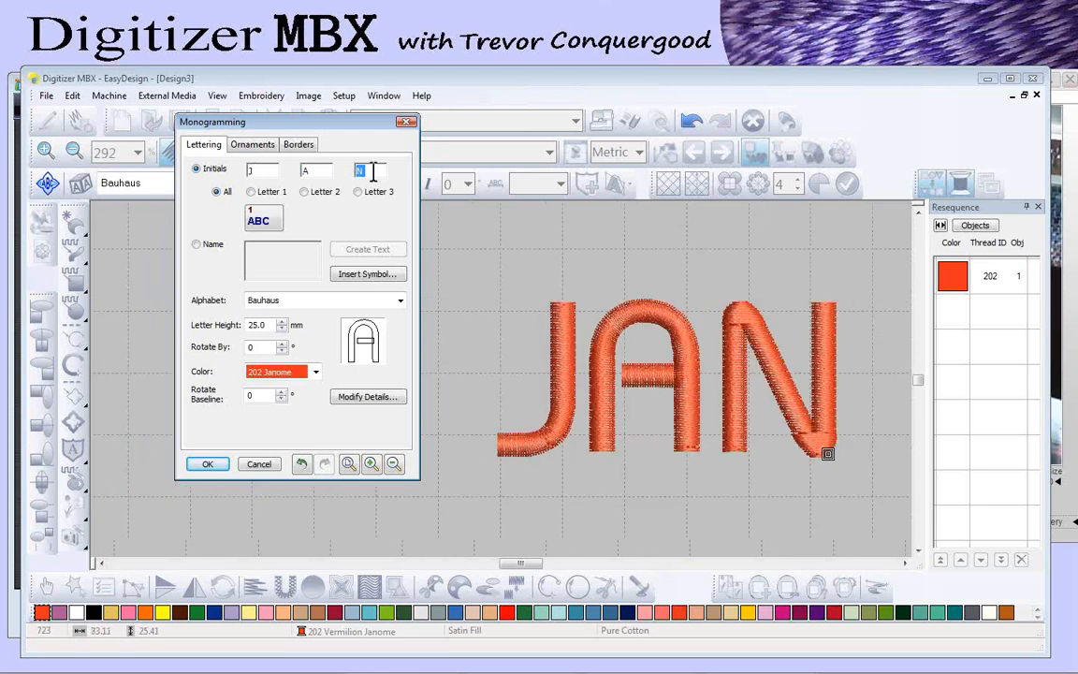
# Step: Try monogram layouts 3, 5 and 14 on the three initials
pyautogui.click(262, 221)
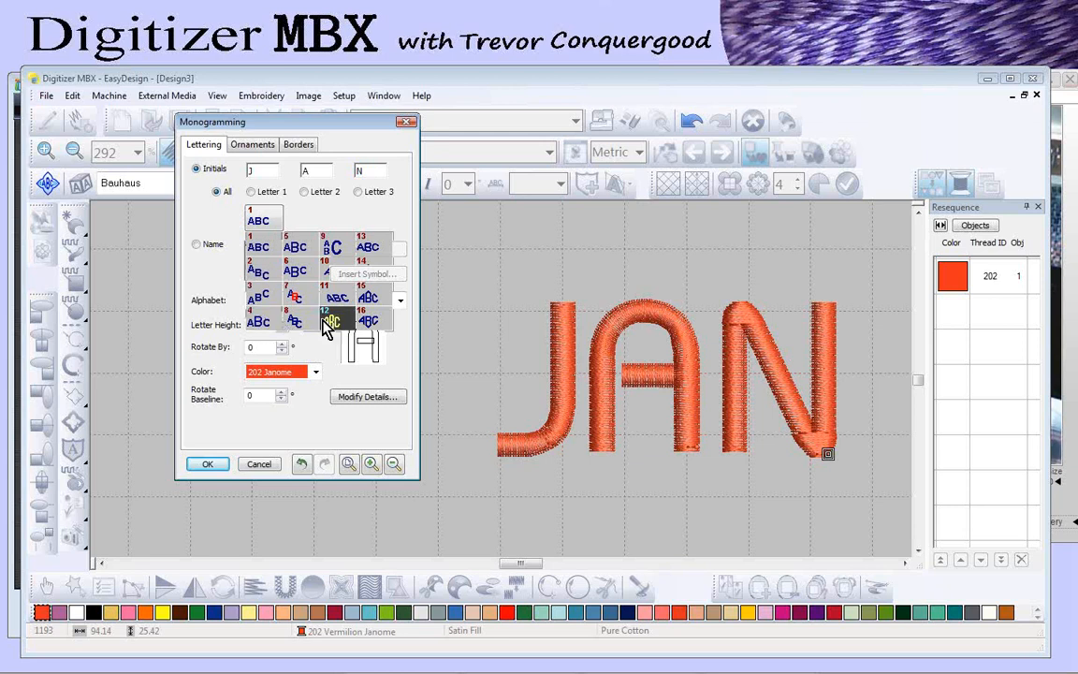
pyautogui.click(266, 300)
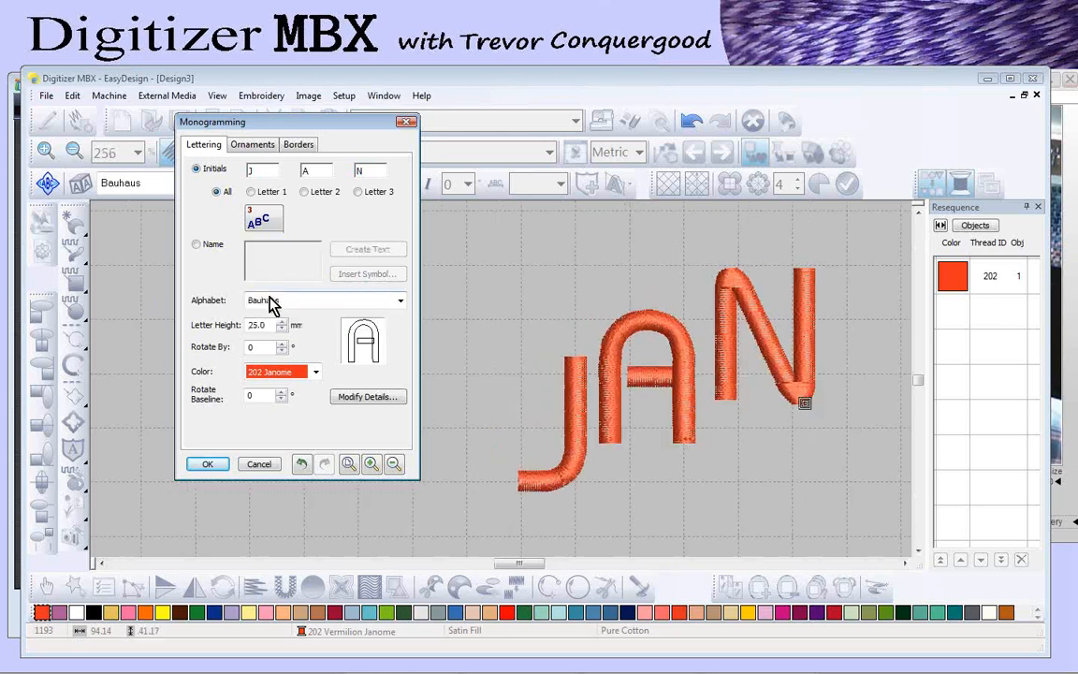
pyautogui.click(259, 218)
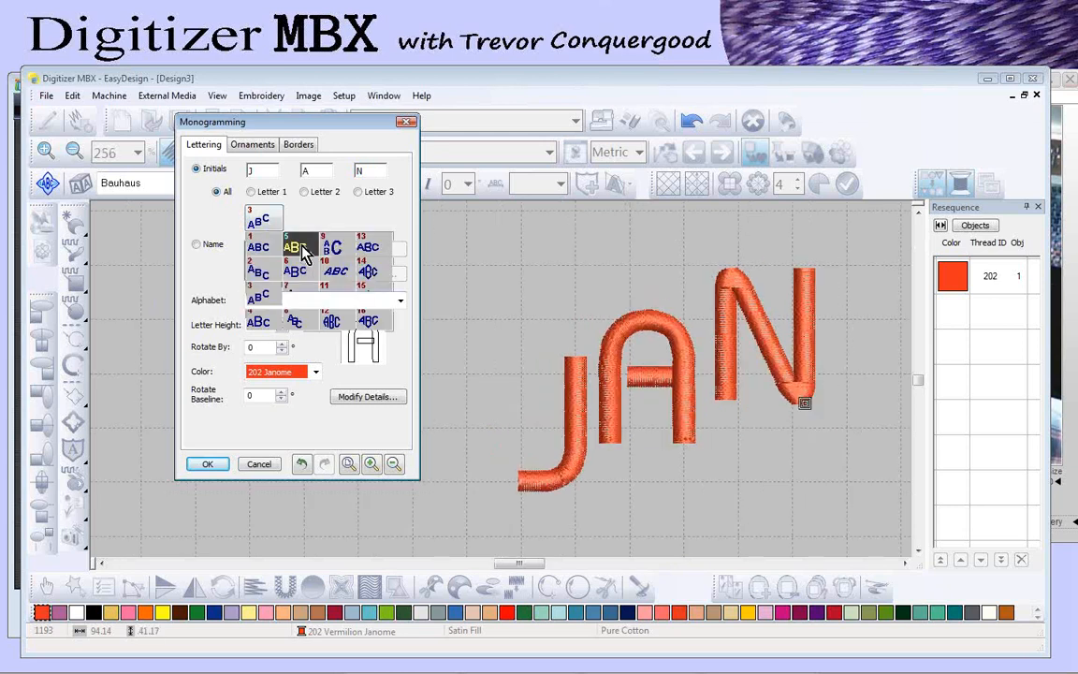
pyautogui.click(296, 246)
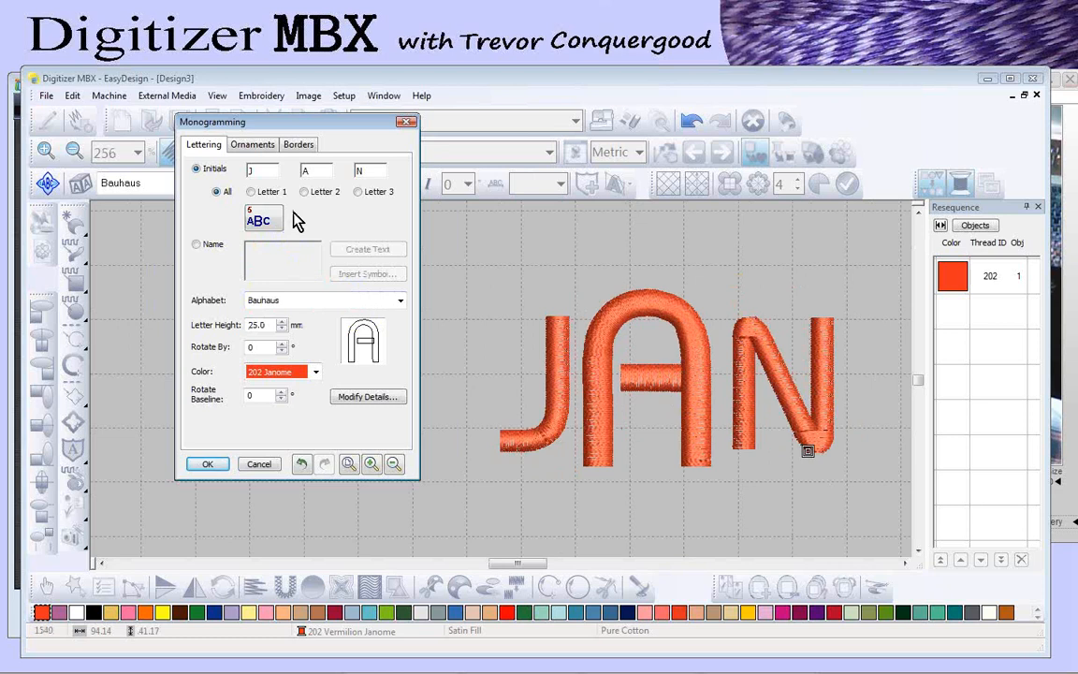
pyautogui.click(263, 224)
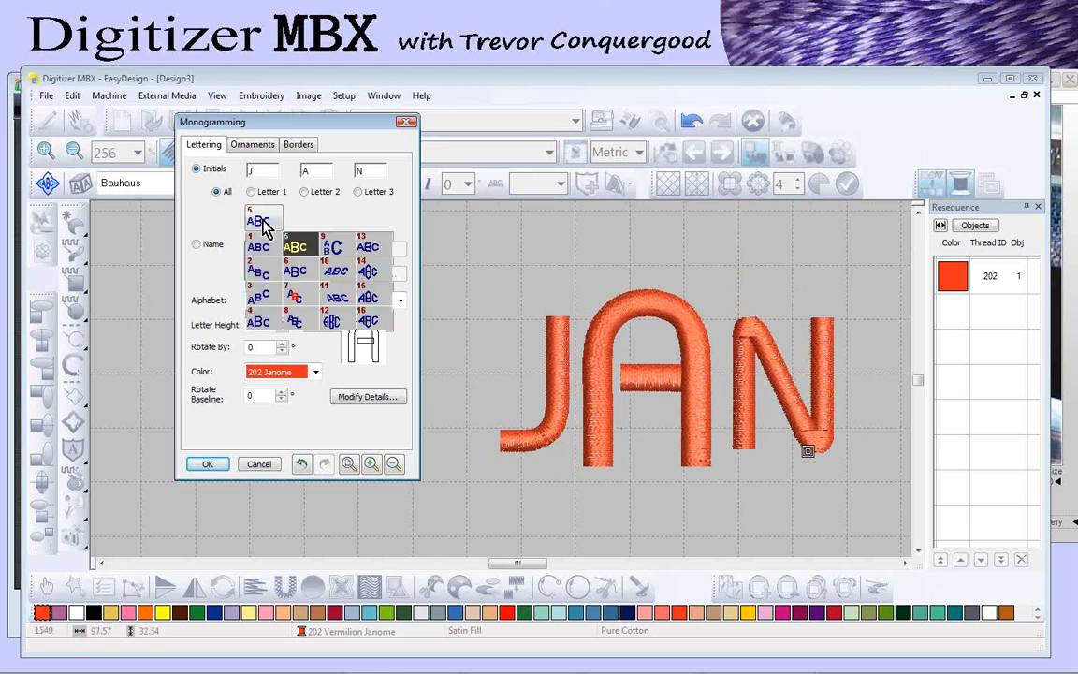
pyautogui.click(367, 270)
# Step: Arrange the initials in monogram layout 16 and change their alphabet to Bodoni
pyautogui.click(263, 224)
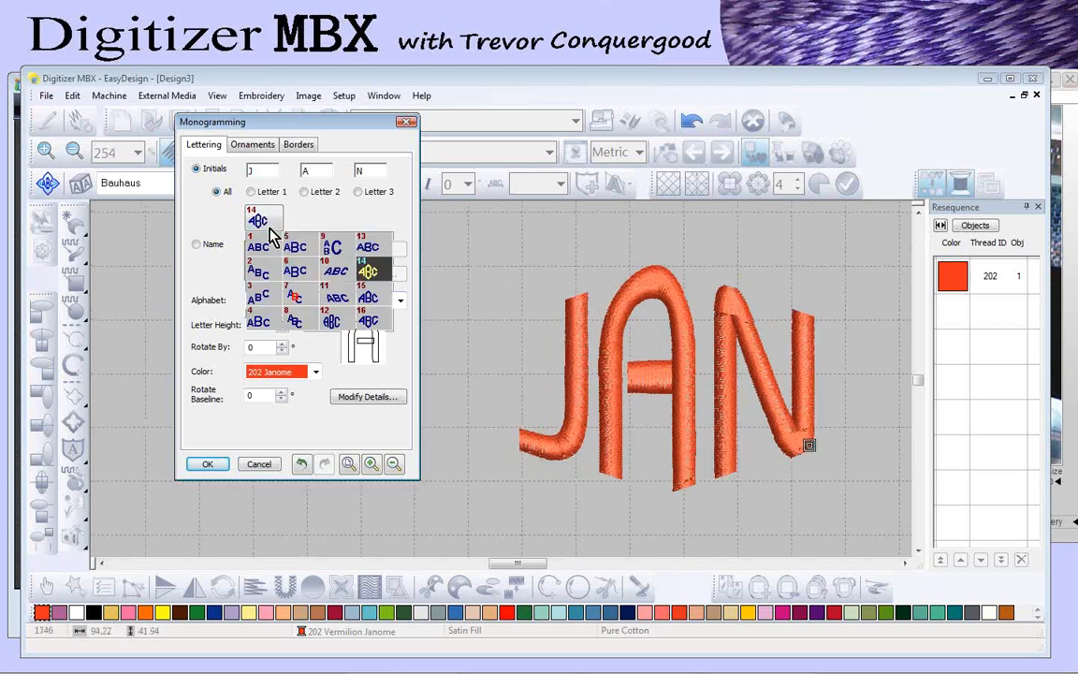
pyautogui.click(375, 316)
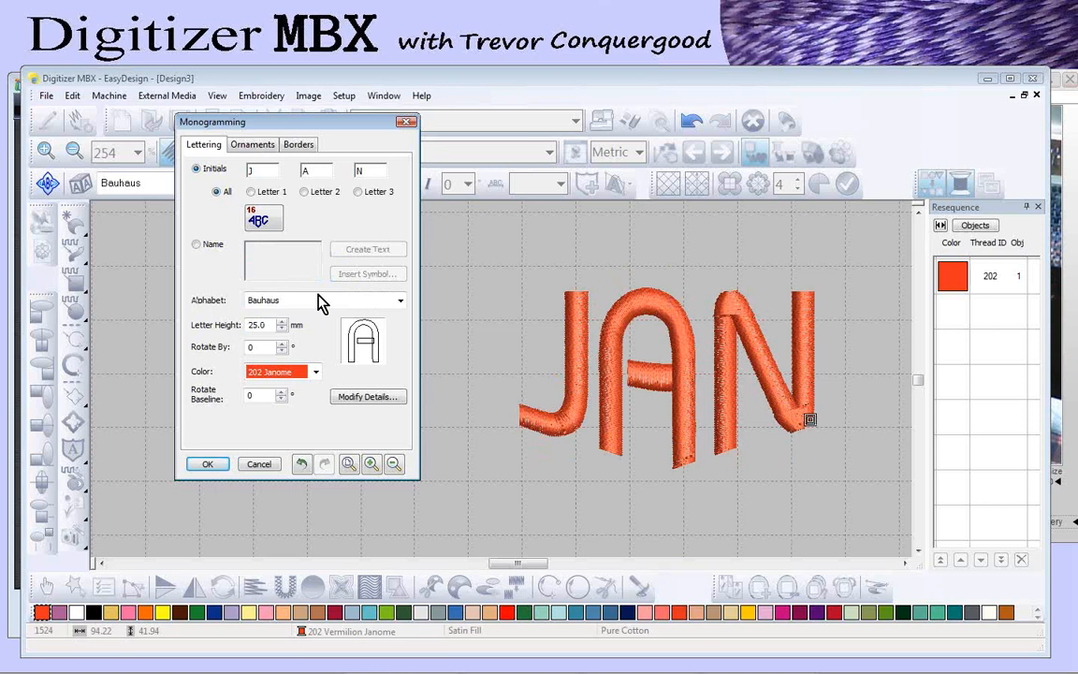
pyautogui.click(401, 303)
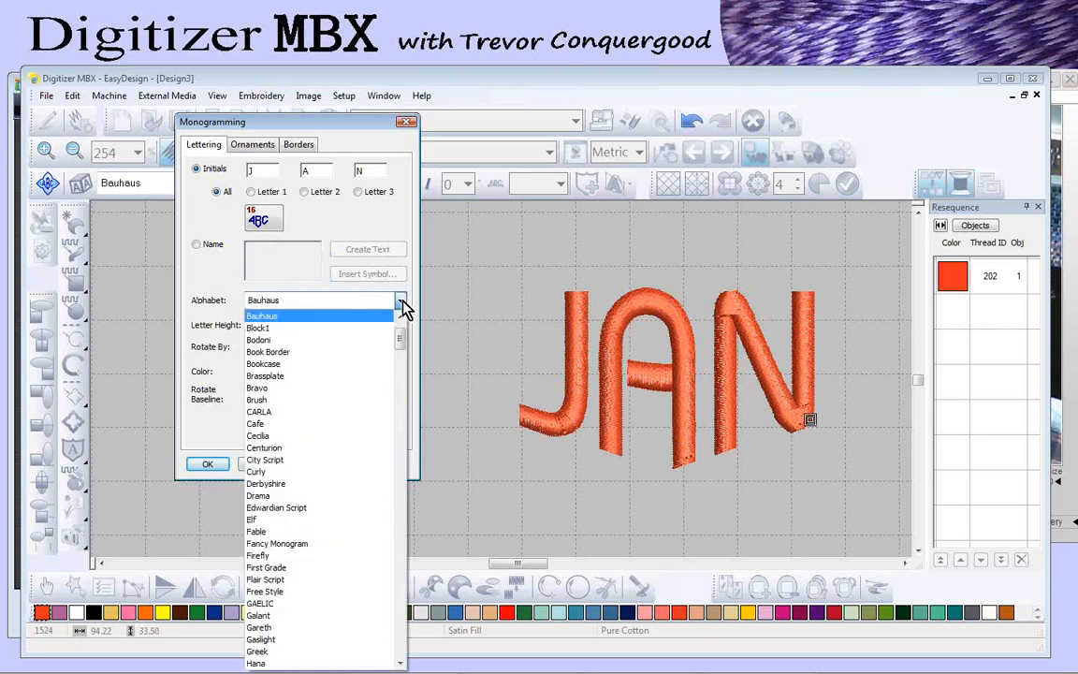
pyautogui.click(260, 340)
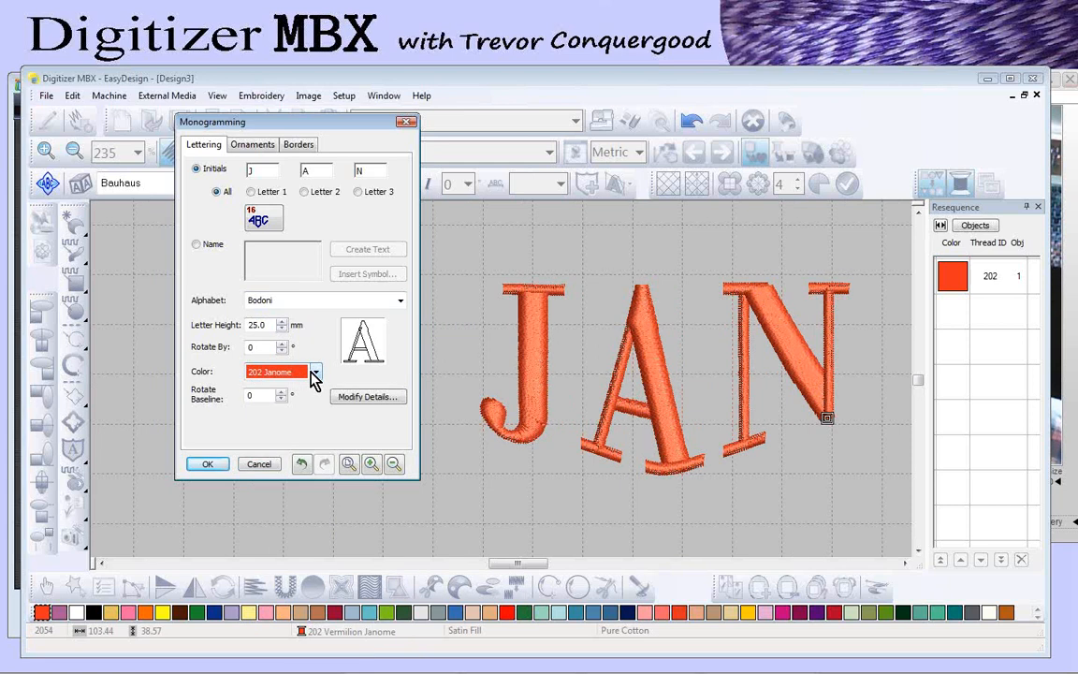
pyautogui.click(372, 465)
pyautogui.click(393, 465)
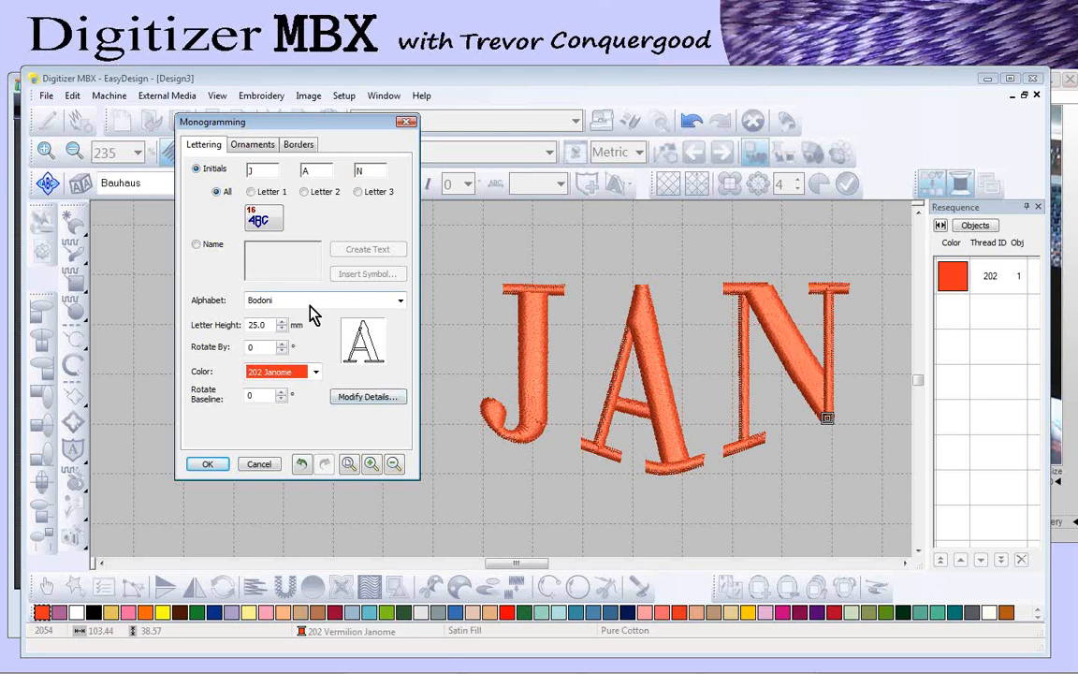
# Step: Add the Bar1 pattern from the Embroidery Gallery as a monogram ornament, with the gallery patterns previewed as stitching
pyautogui.click(252, 146)
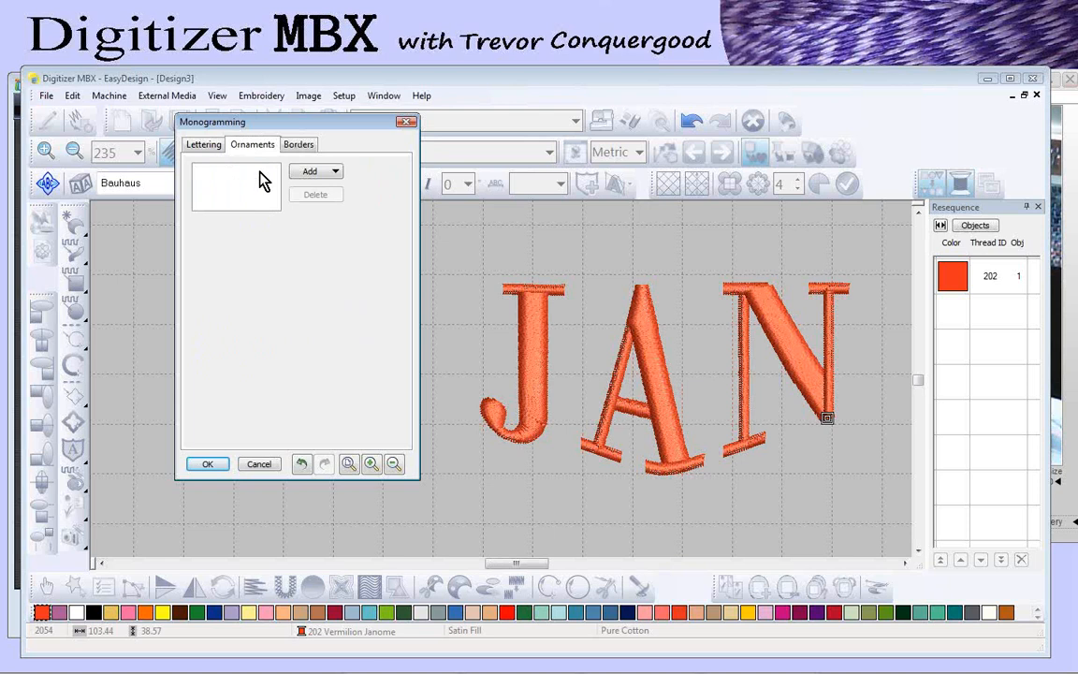
pyautogui.click(336, 174)
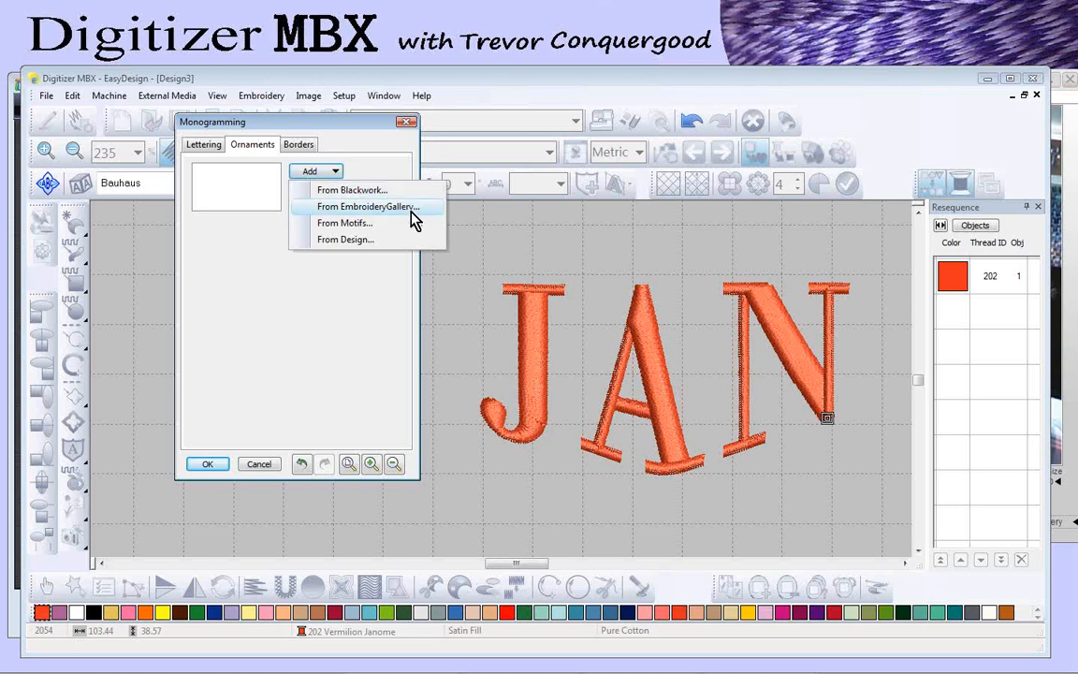
pyautogui.click(361, 207)
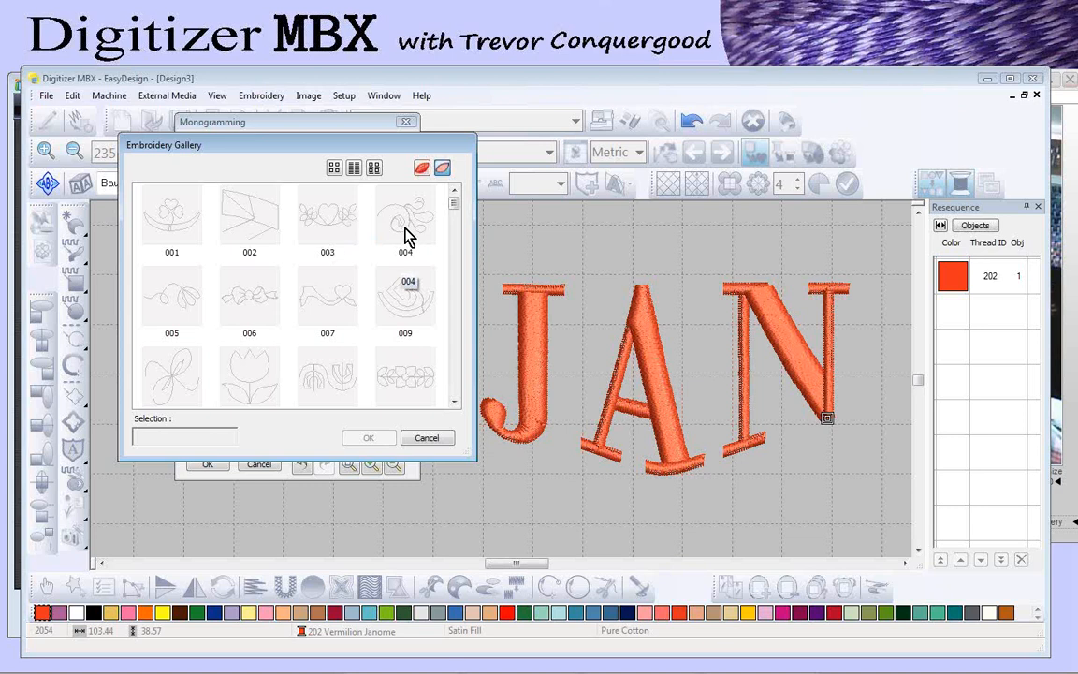
pyautogui.click(423, 168)
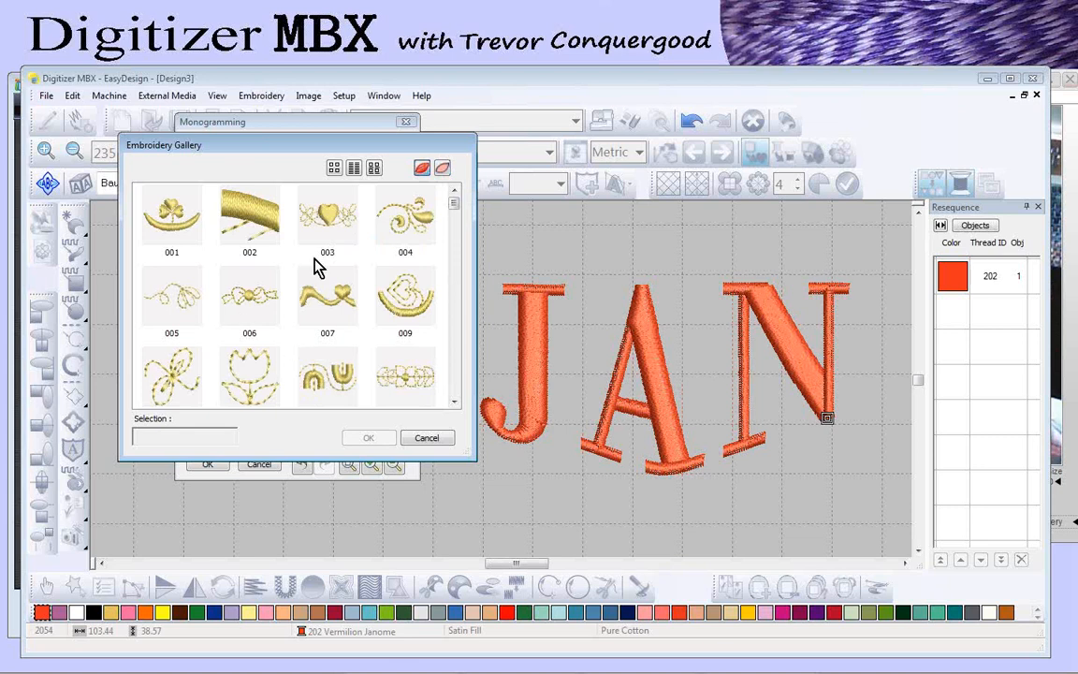
pyautogui.click(454, 402)
pyautogui.click(454, 402)
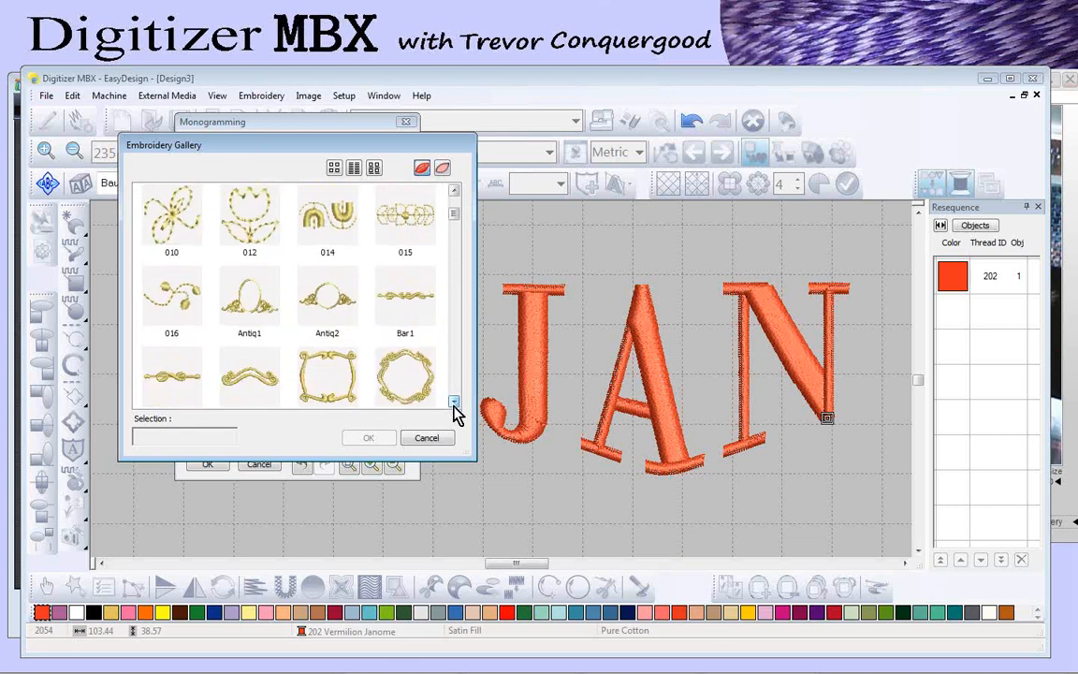
pyautogui.click(405, 297)
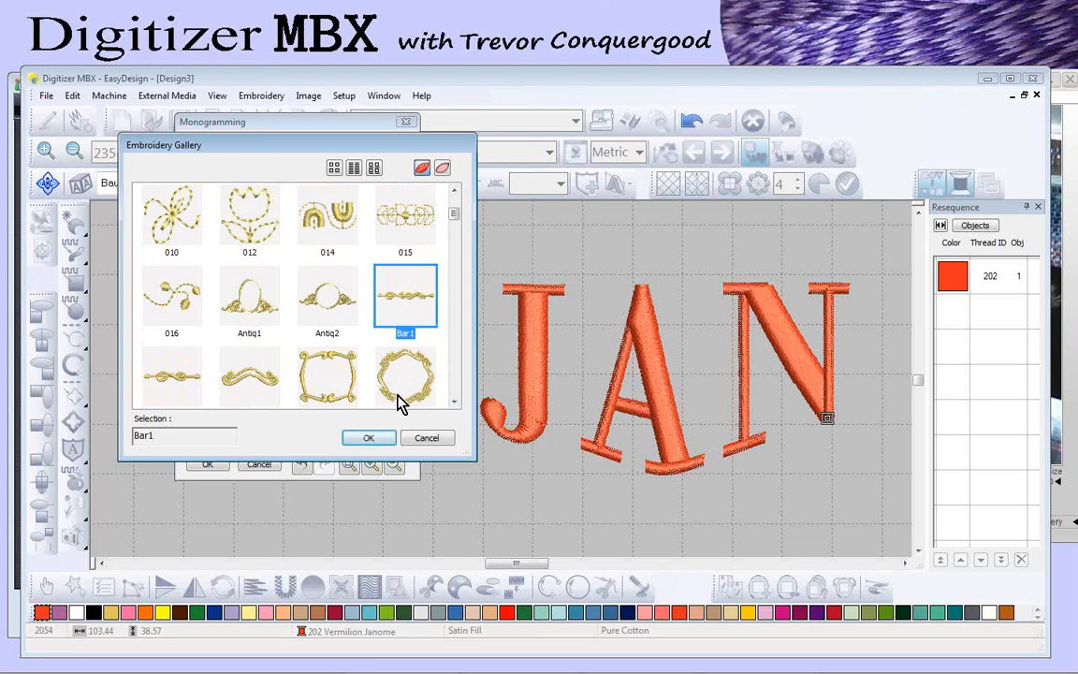
pyautogui.click(377, 443)
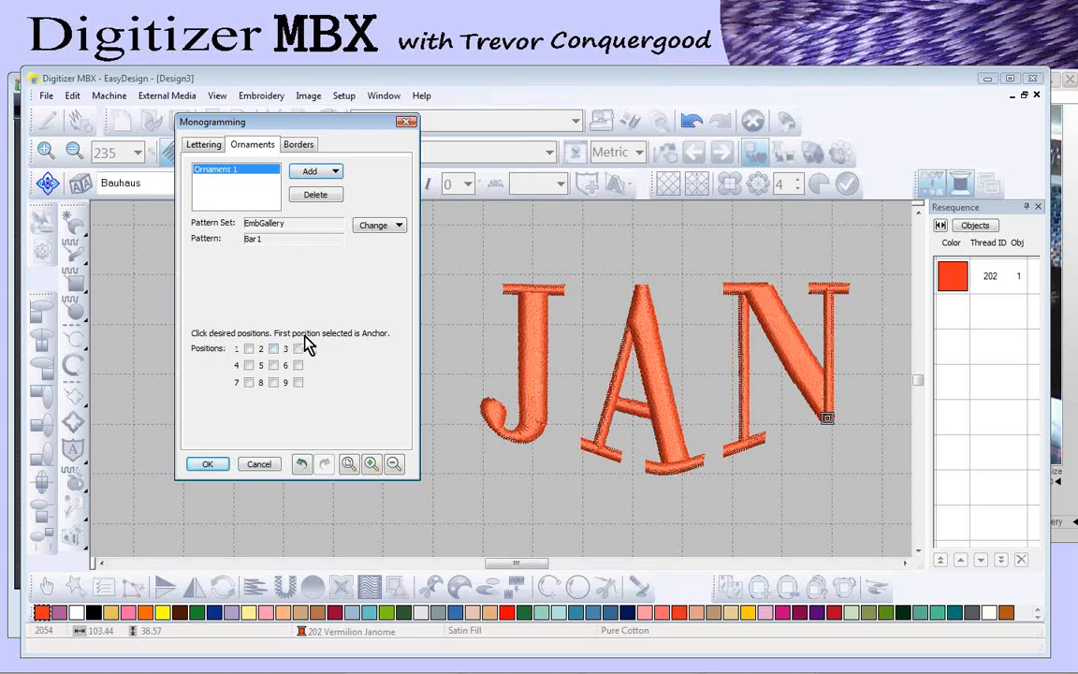
# Step: Try the bar ornament at positions 4 and 8, keeping it only at position 2 above the initials
pyautogui.click(248, 365)
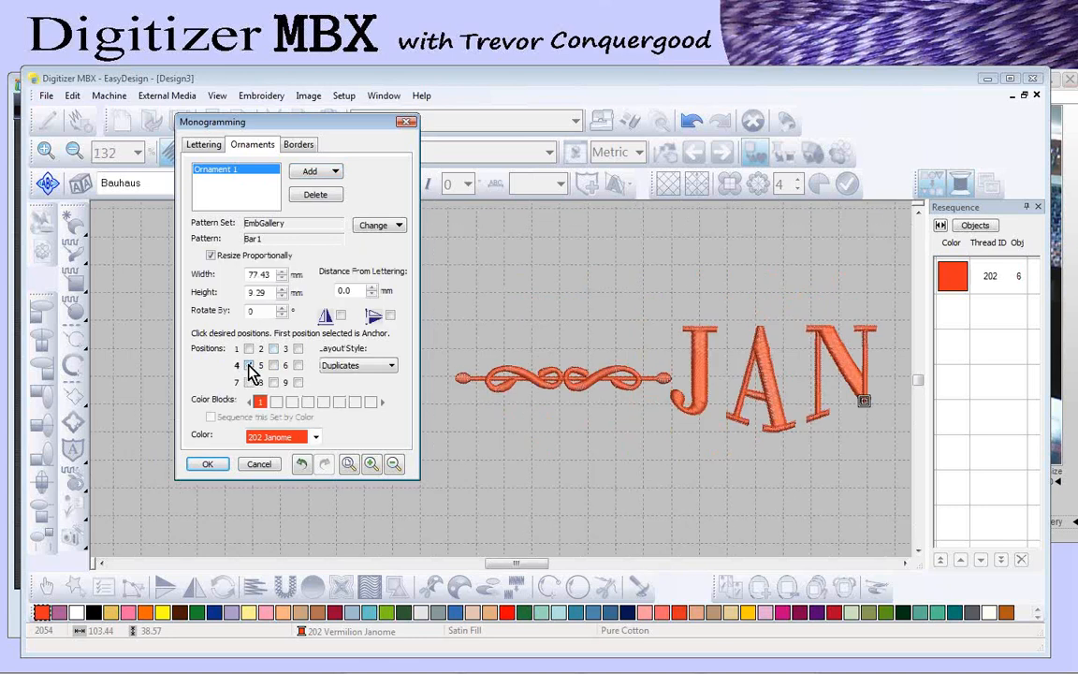
pyautogui.click(248, 365)
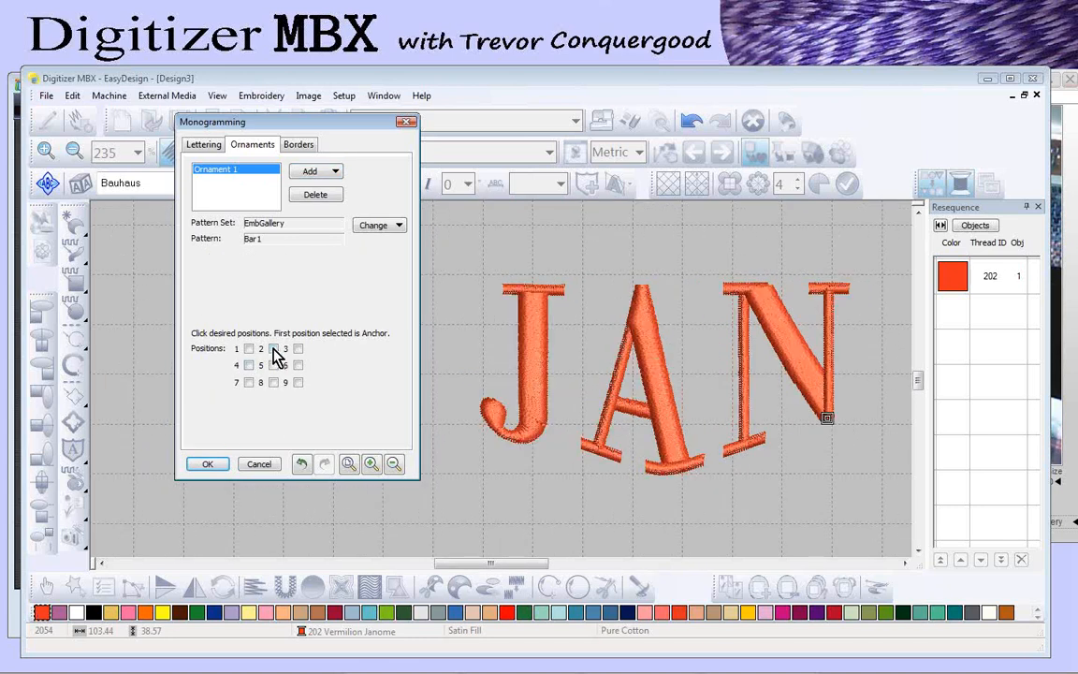
pyautogui.click(274, 348)
pyautogui.click(274, 383)
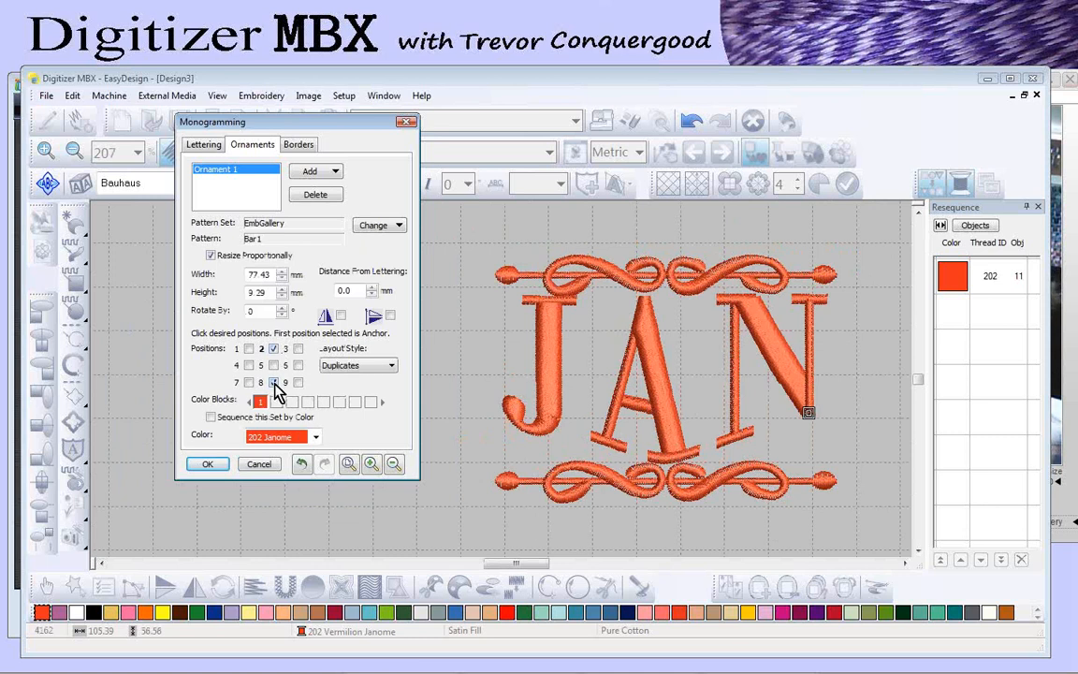
pyautogui.click(274, 384)
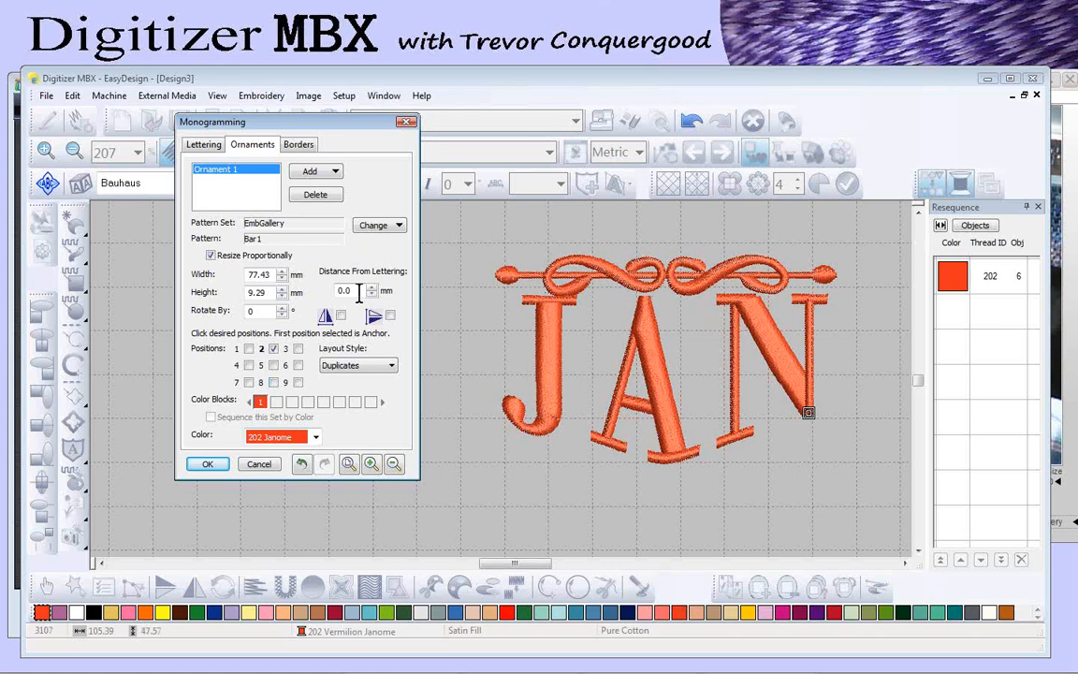
# Step: Set the bar ornament's distance from the lettering to 4 mm
pyautogui.doubleClick(358, 293)
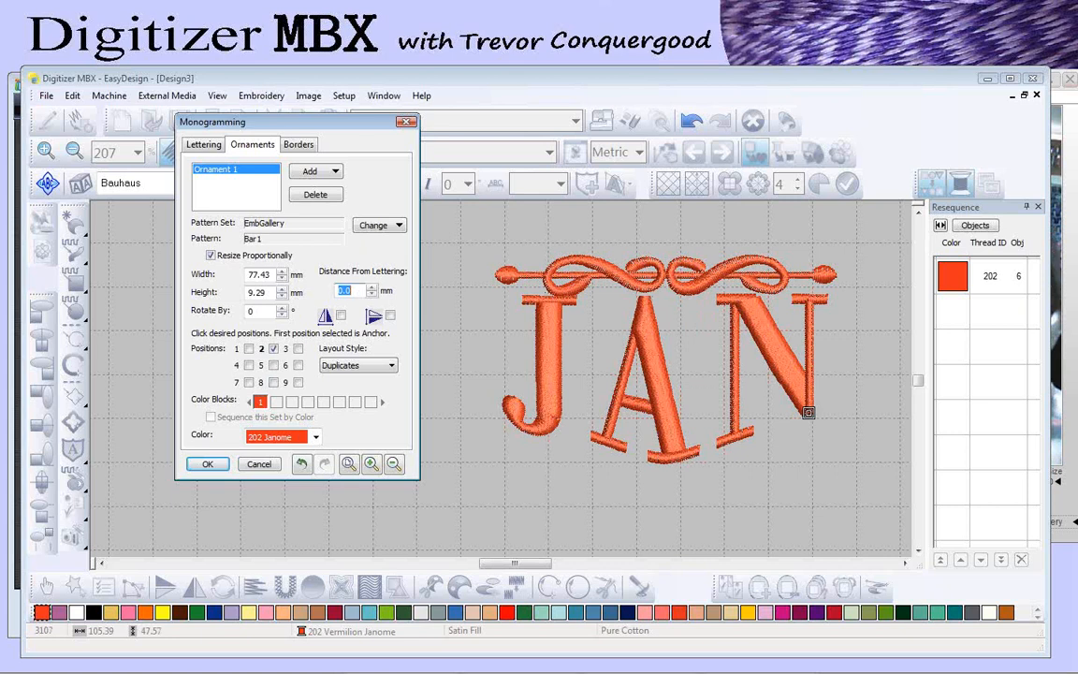
pyautogui.write('4')
pyautogui.press('Return')
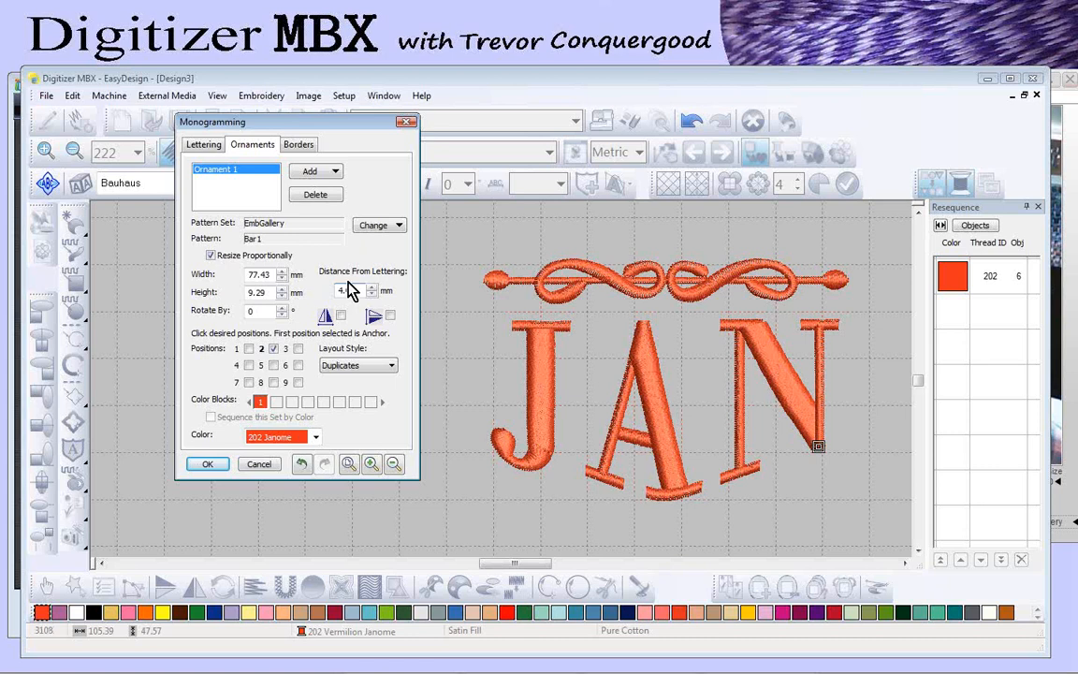
# Step: Add tulip pattern 012 from the Embroidery Gallery as a second ornament at position 8, 4 mm from the lettering
pyautogui.click(334, 172)
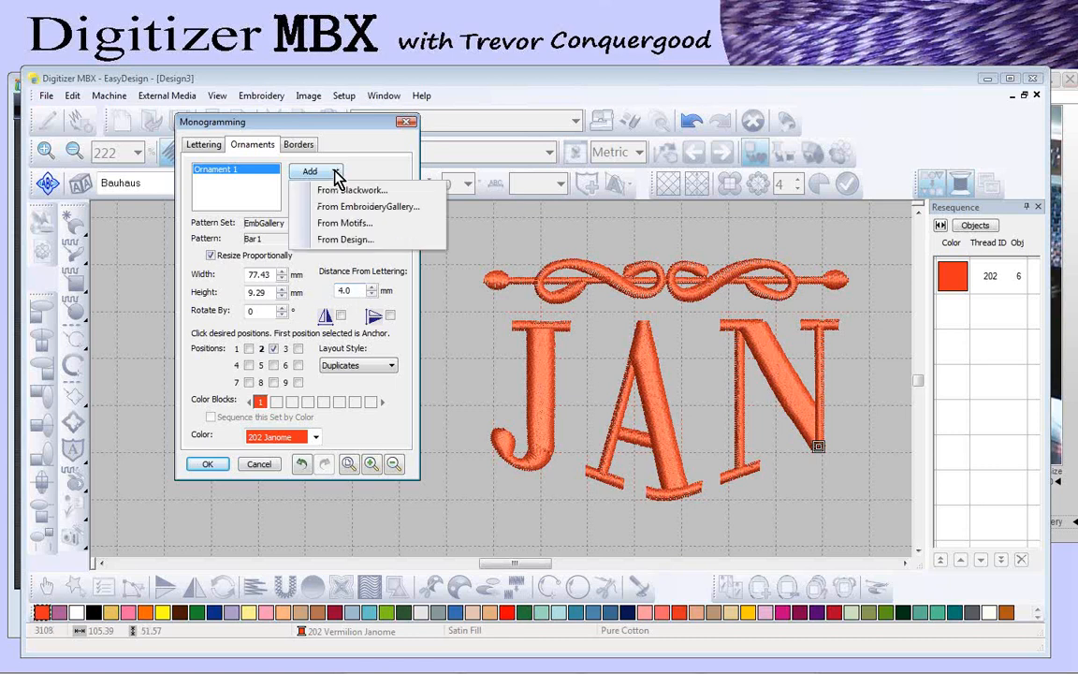
pyautogui.click(363, 211)
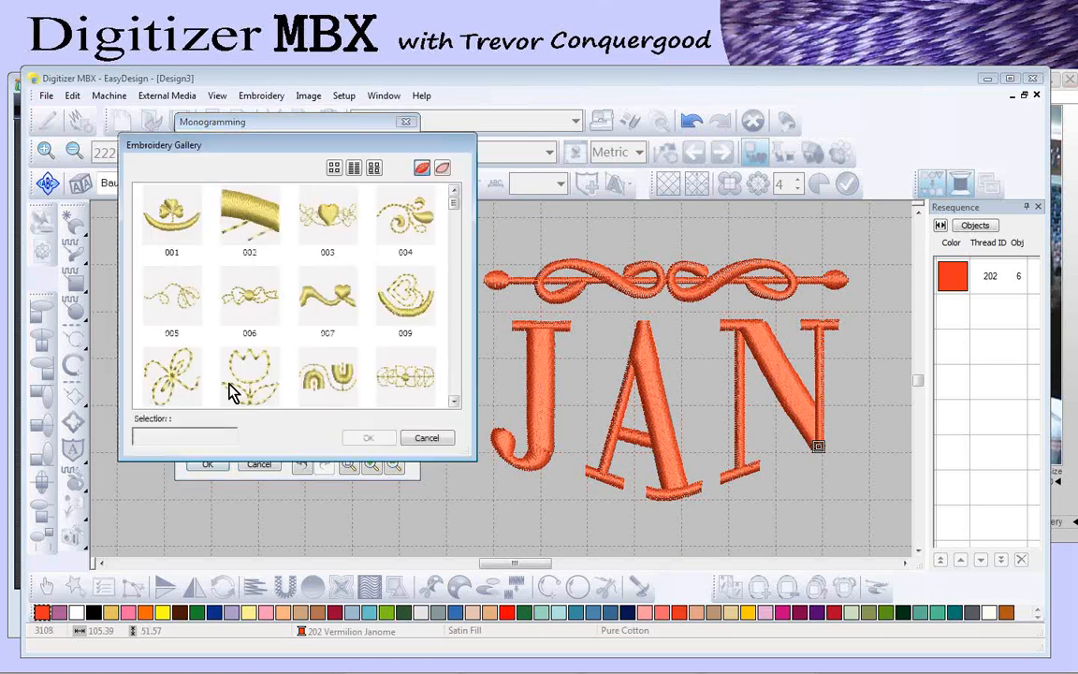
pyautogui.click(261, 379)
pyautogui.click(374, 440)
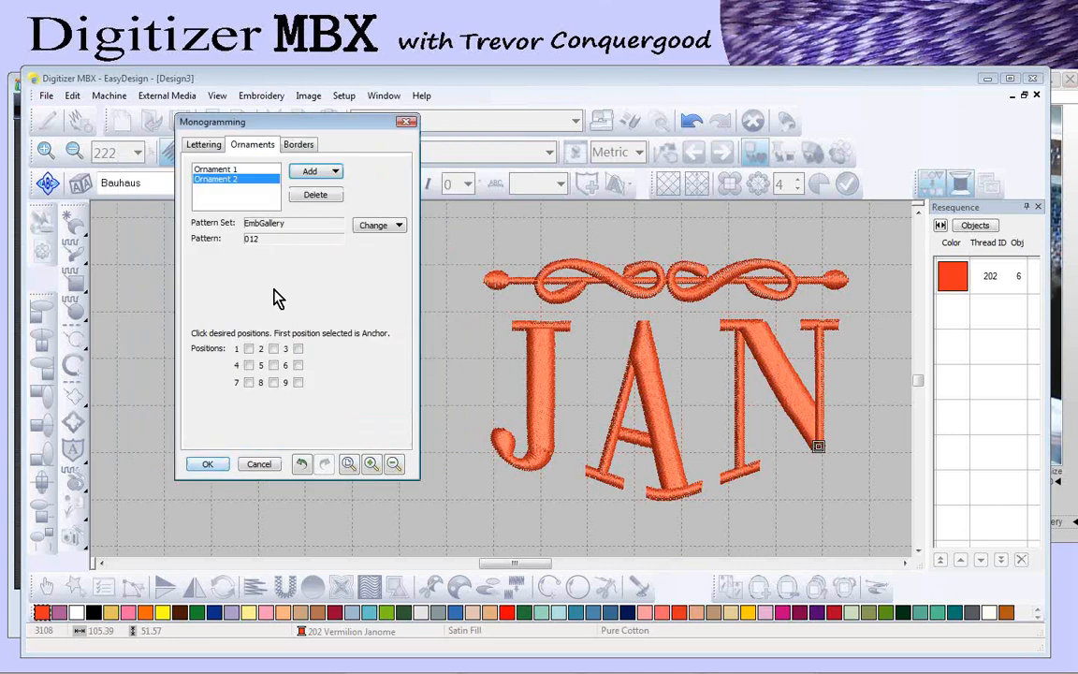
pyautogui.click(274, 383)
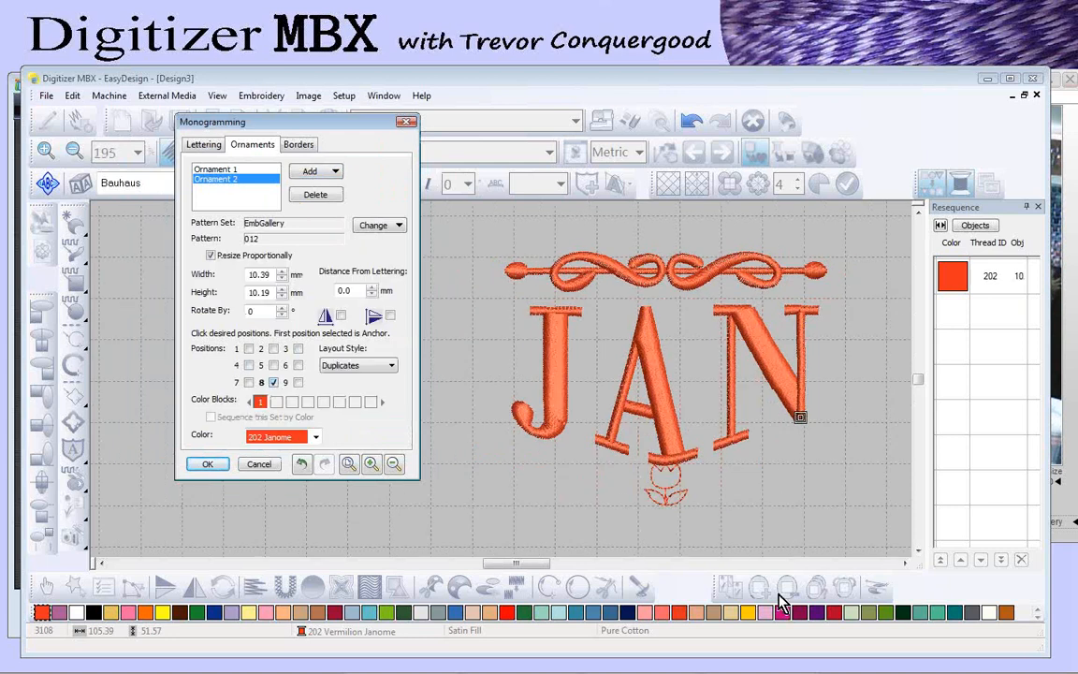
pyautogui.doubleClick(345, 291)
pyautogui.write('4')
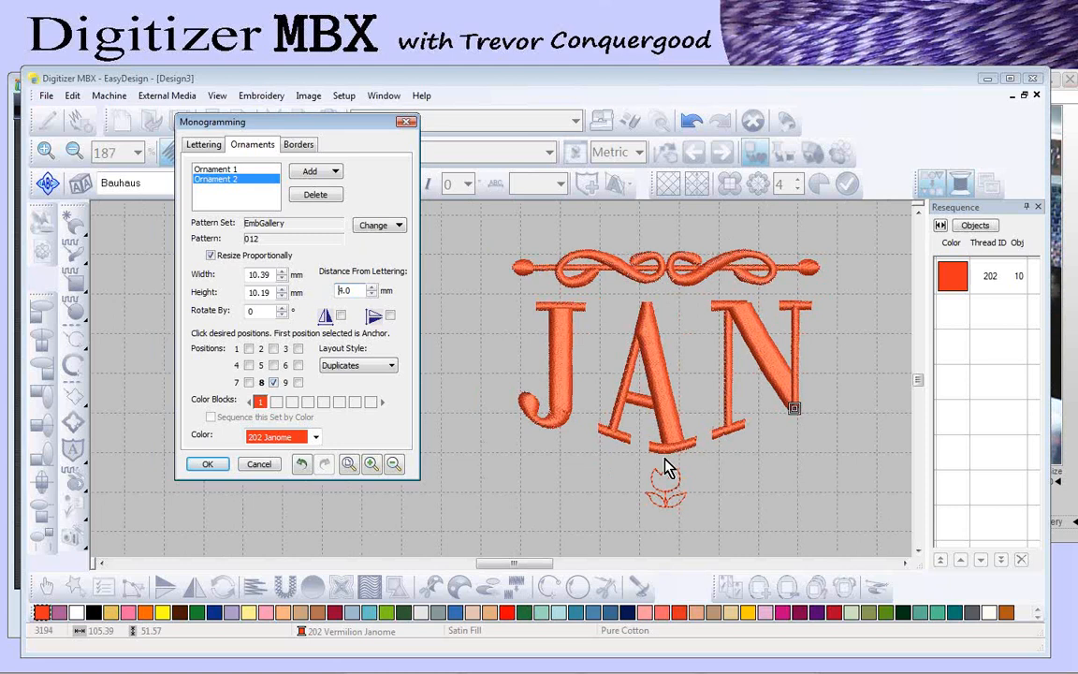
# Step: Add the Flora4 pattern from the Blackwork set as a third ornament at positions 4 and 6
pyautogui.click(334, 172)
pyautogui.click(351, 191)
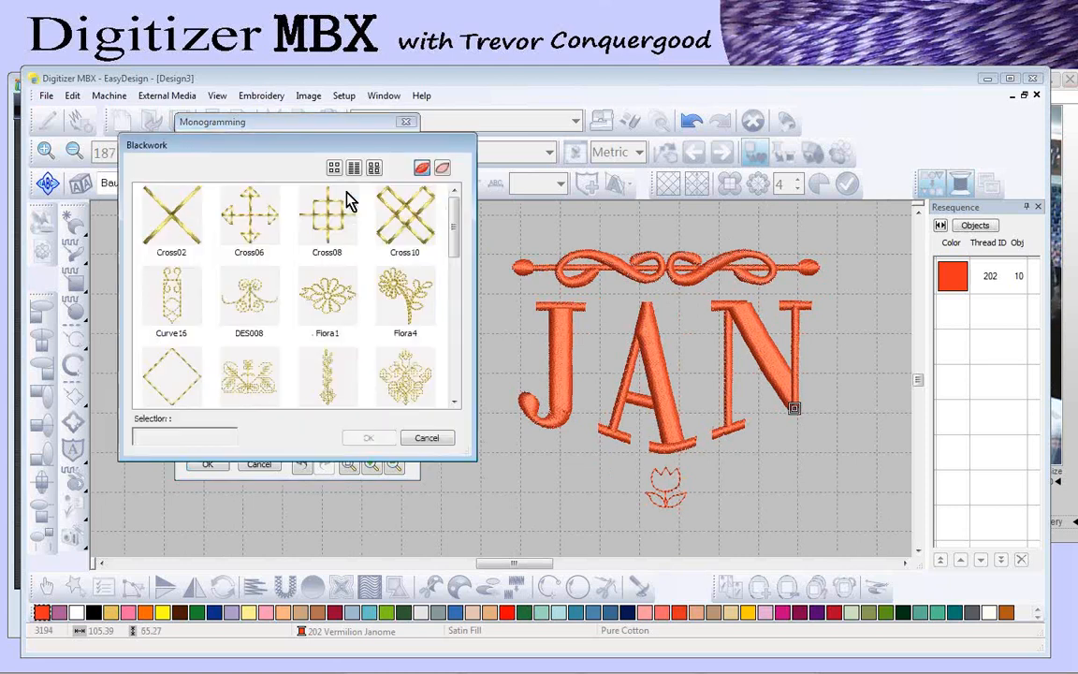
pyautogui.click(413, 302)
pyautogui.click(375, 442)
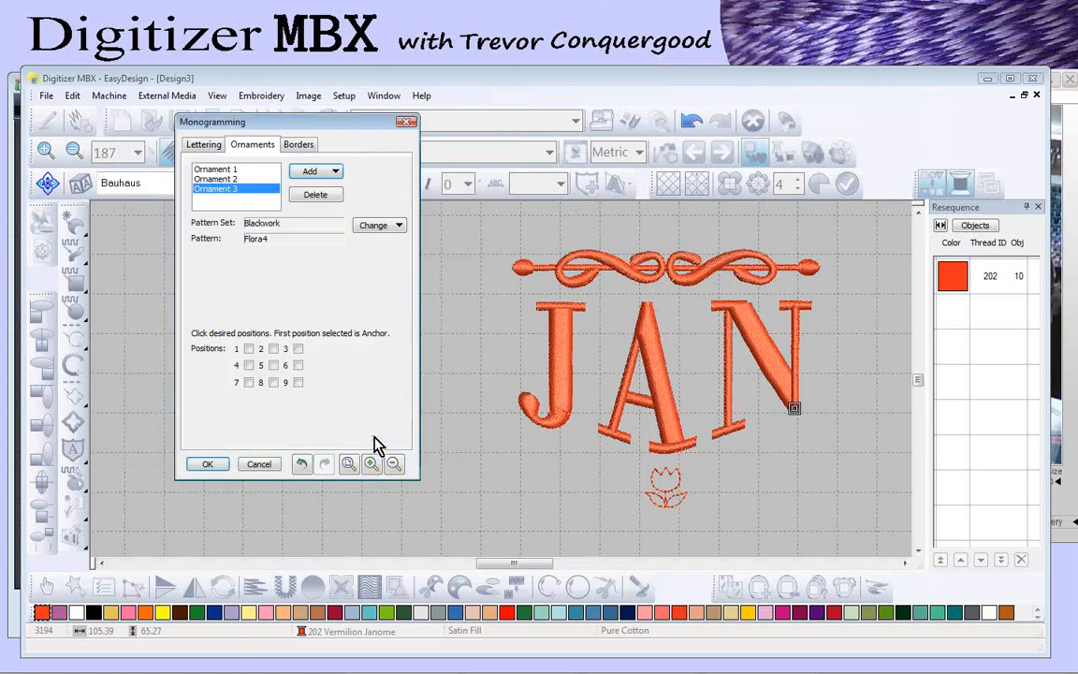
pyautogui.click(249, 365)
pyautogui.click(298, 365)
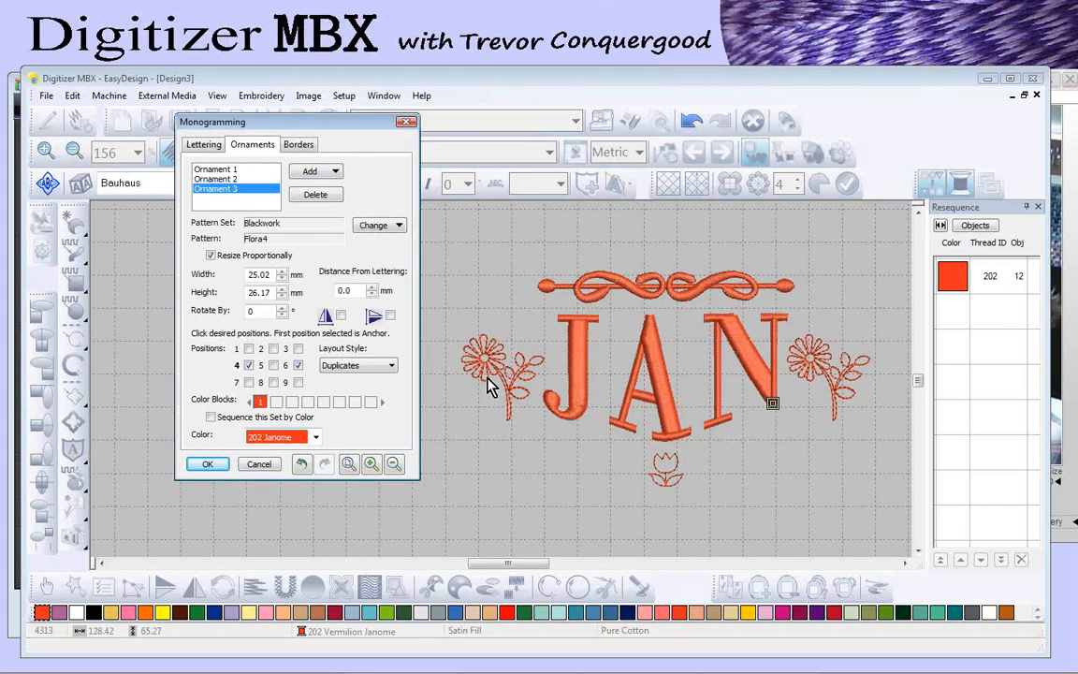
# Step: Try the Mirrors layout with a horizontal flip on the Flora4 ornament, and delete that ornament
pyautogui.click(390, 367)
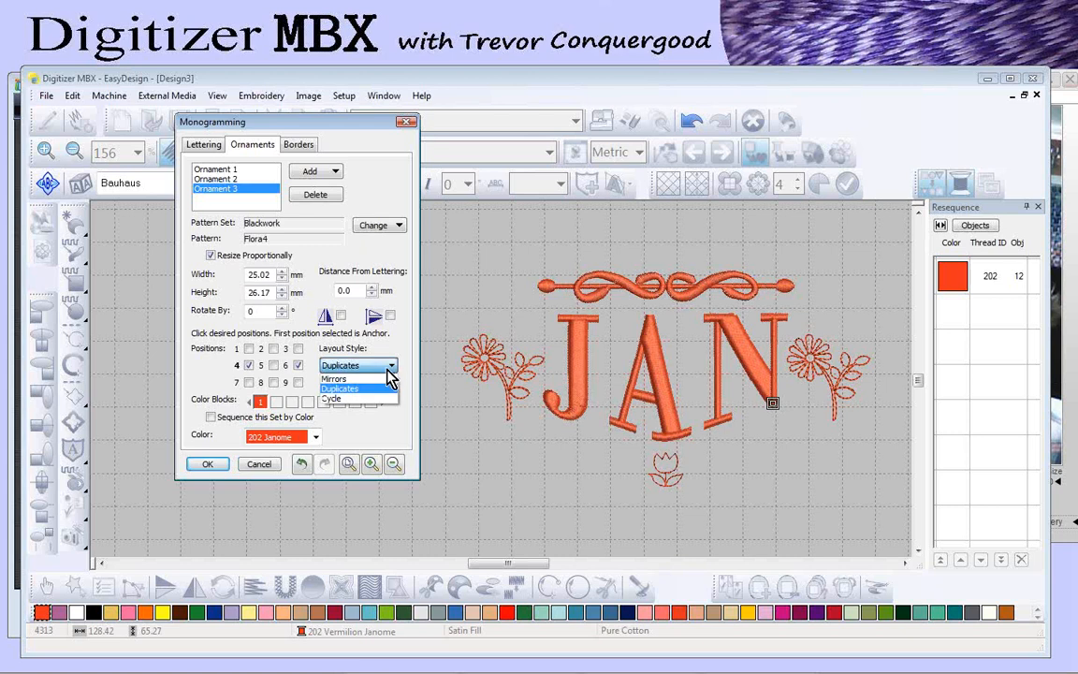
pyautogui.click(335, 378)
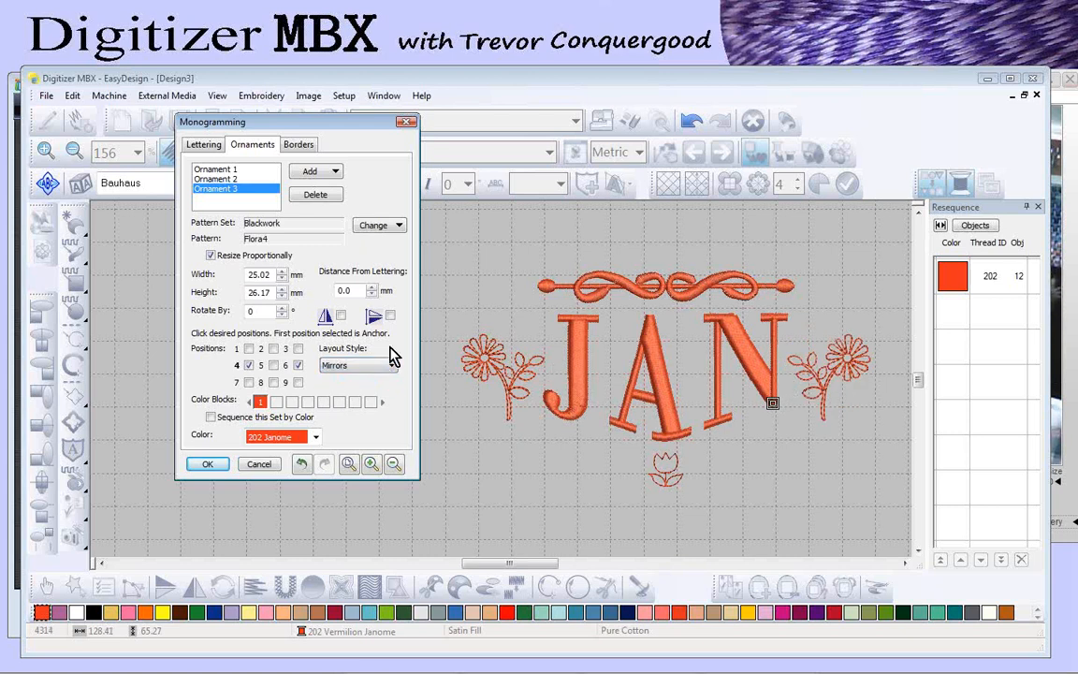
pyautogui.click(341, 317)
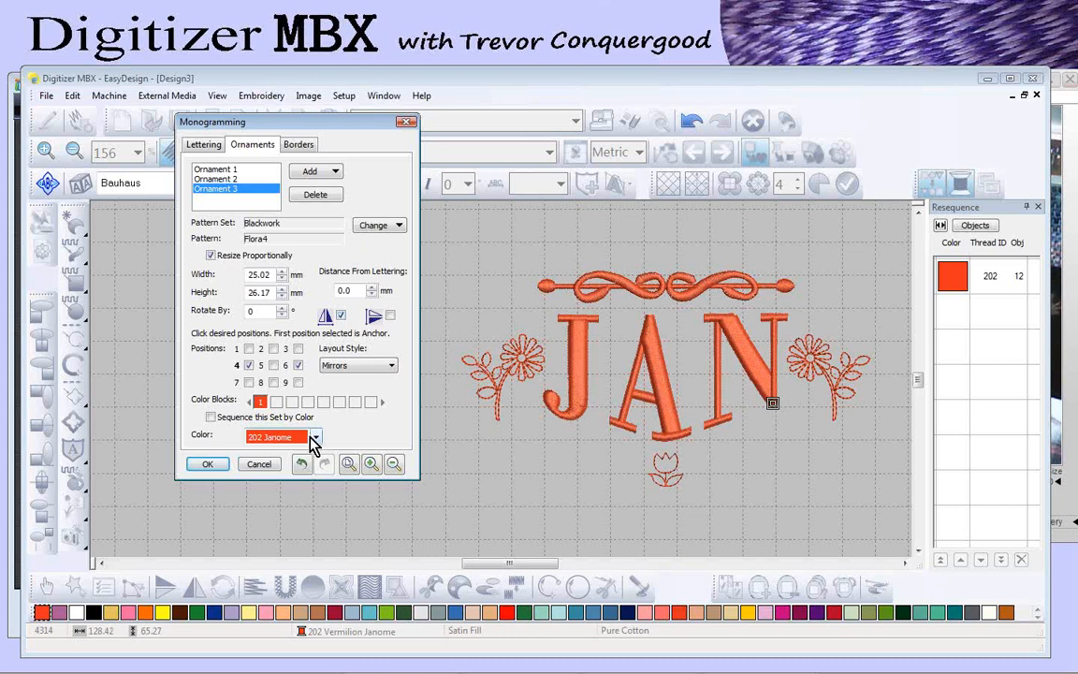
pyautogui.click(317, 194)
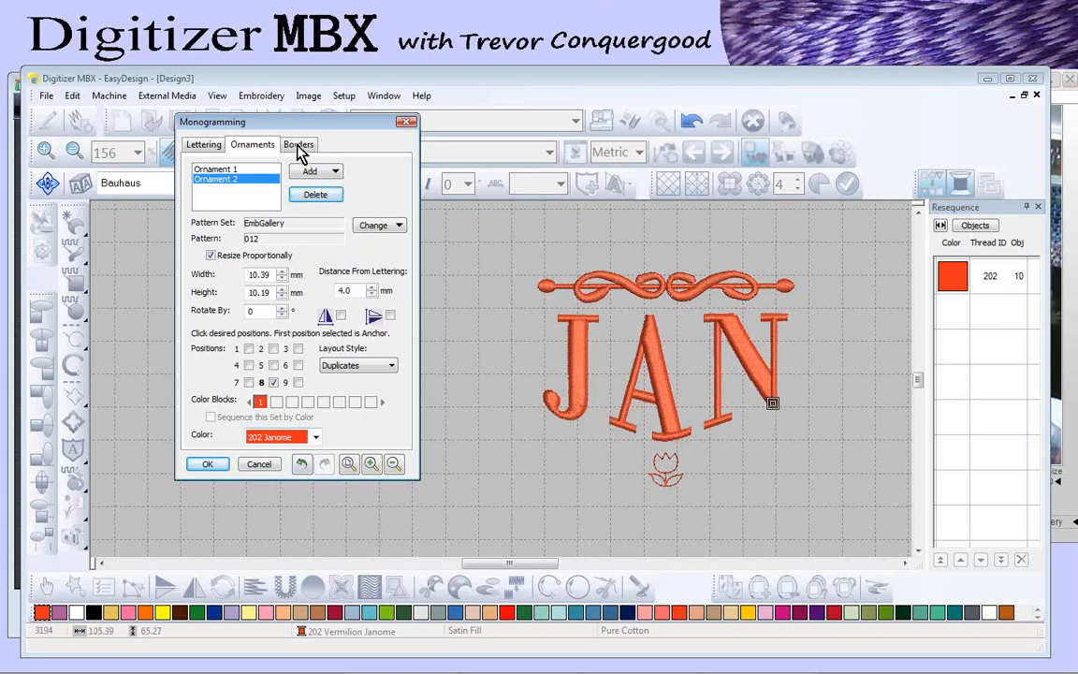
# Step: Add the shield-shaped border G around the monogram
pyautogui.click(299, 146)
pyautogui.click(318, 172)
pyautogui.click(317, 298)
pyautogui.click(371, 440)
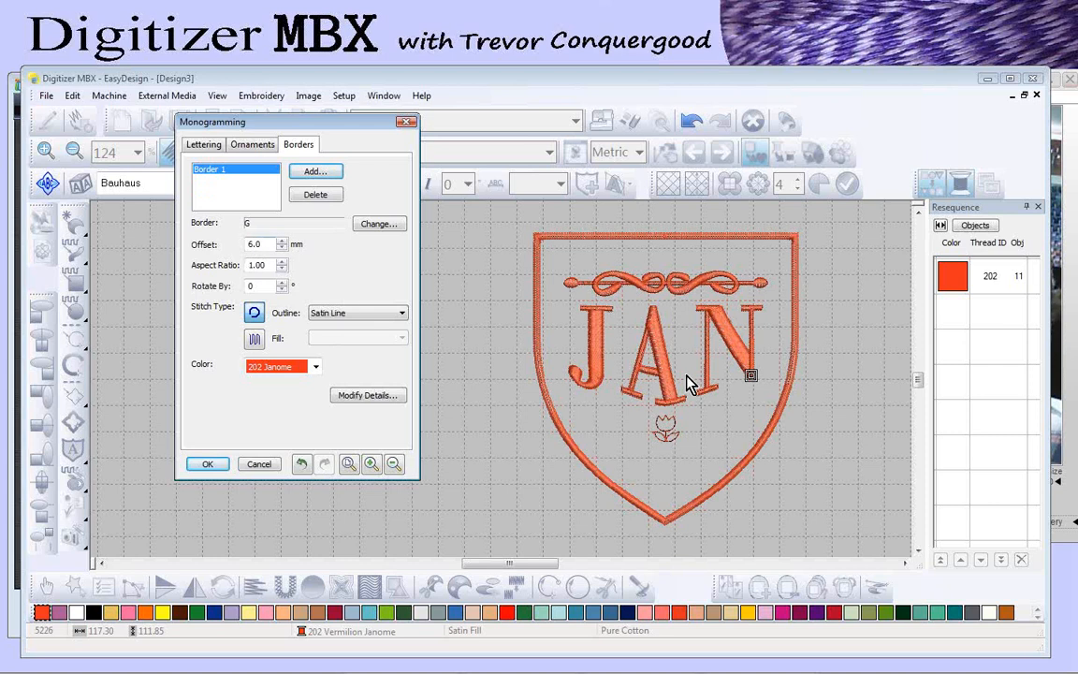
# Step: Set the shield border's aspect ratio to 1.4 and its offset to 10 mm, trying a 4 mm offset first
pyautogui.doubleClick(255, 266)
pyautogui.write('1.4')
pyautogui.press('Return')
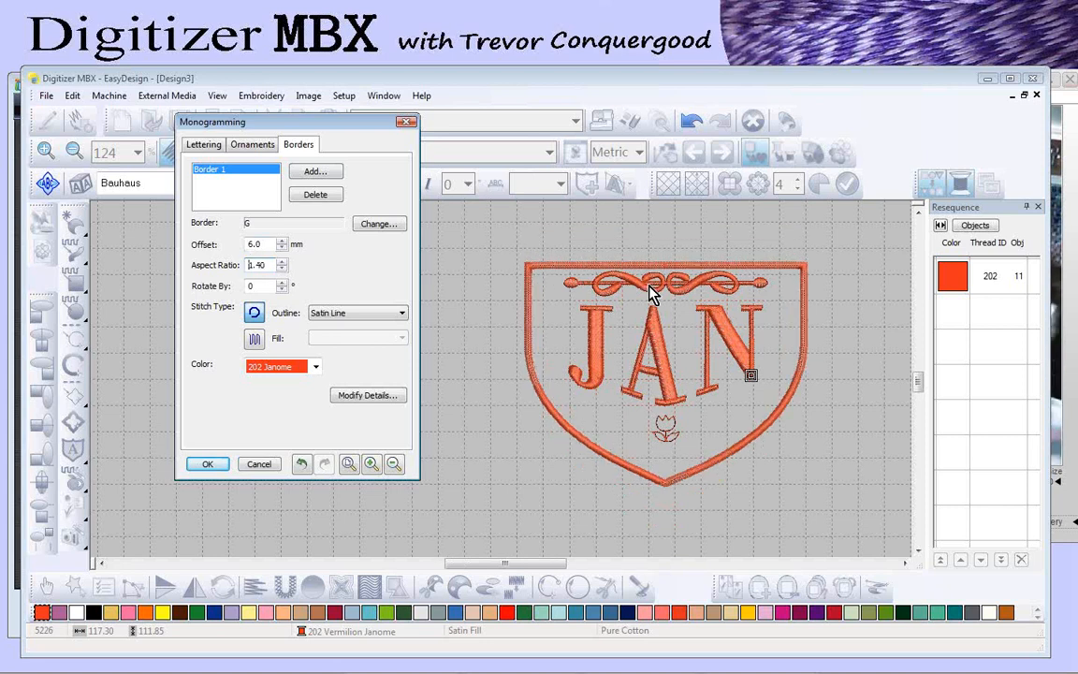
pyautogui.moveTo(264, 243); pyautogui.dragTo(231, 242)
pyautogui.write('4')
pyautogui.press('Return')
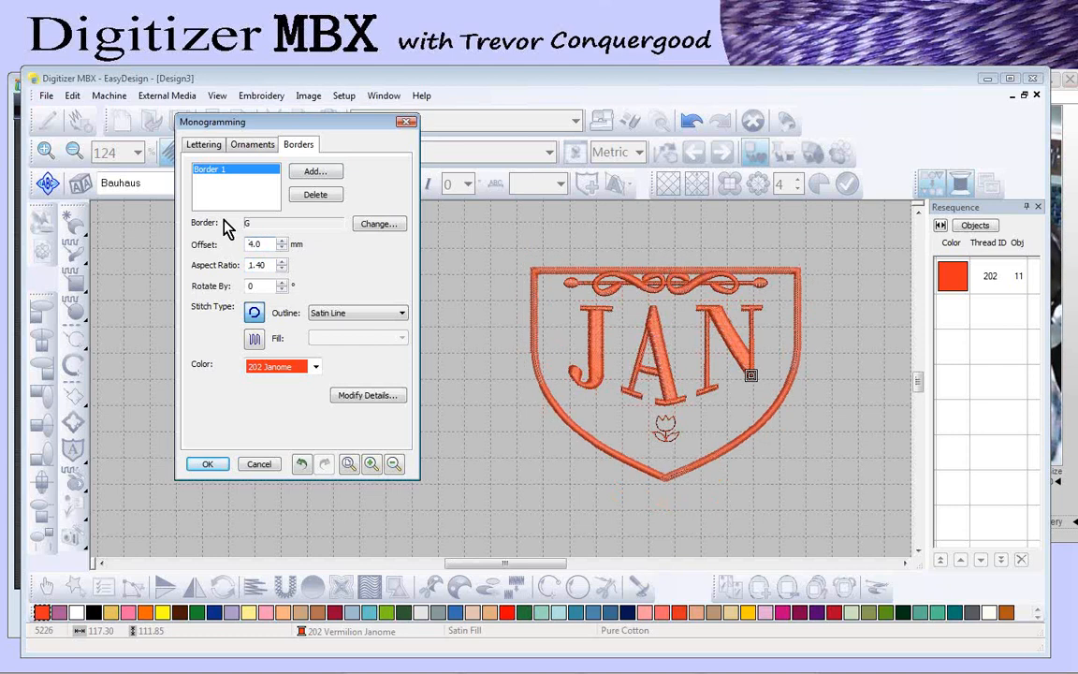
pyautogui.doubleClick(270, 244)
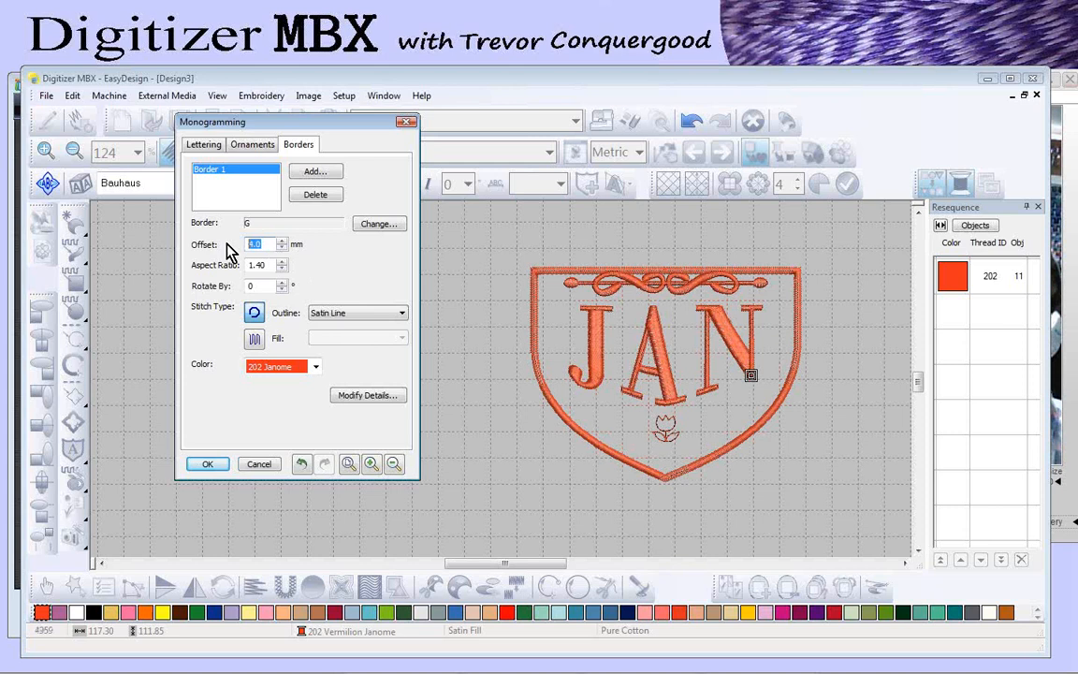
pyautogui.write('10')
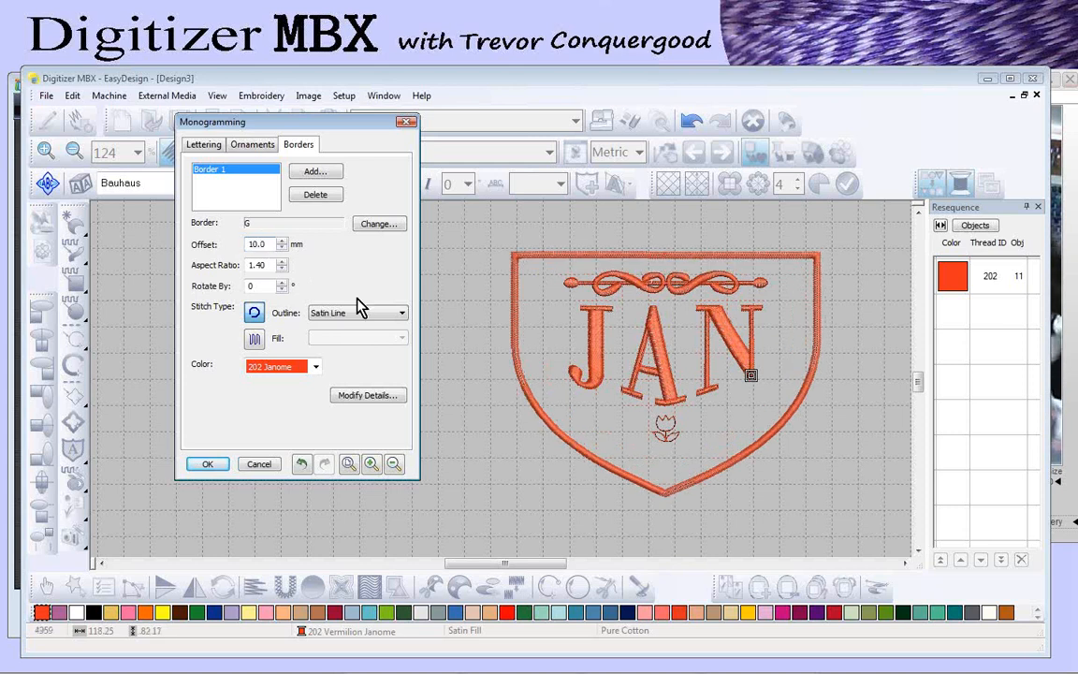
# Step: Change the shield border from an outline to a filled shape using Embossed Fill
pyautogui.click(375, 312)
pyautogui.click(254, 340)
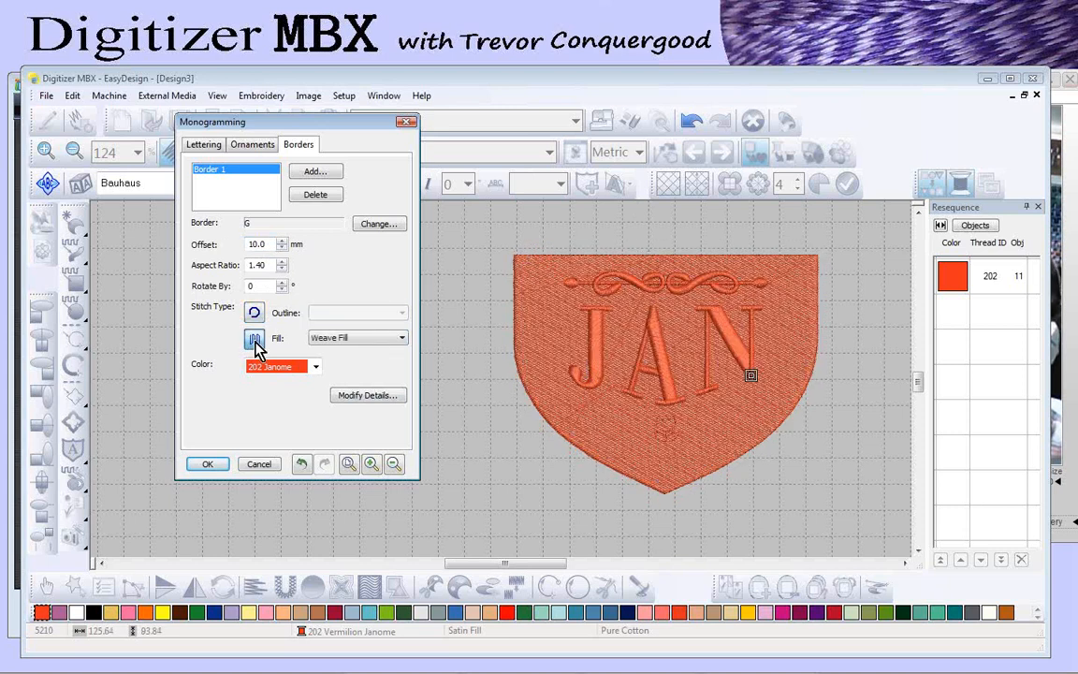
pyautogui.click(342, 339)
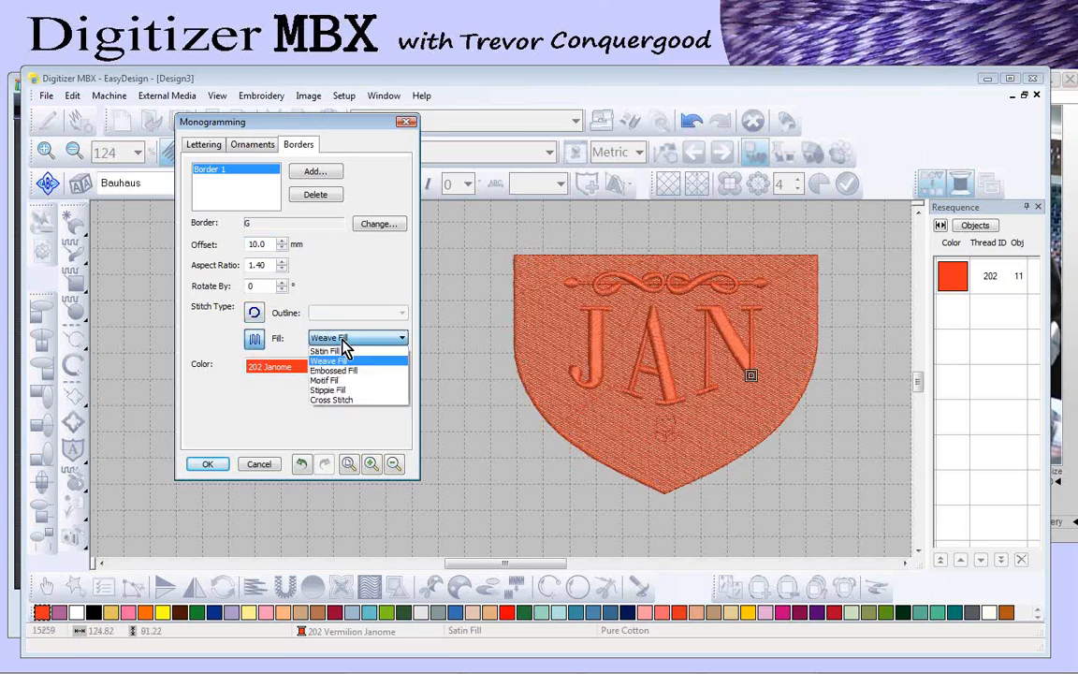
pyautogui.click(349, 371)
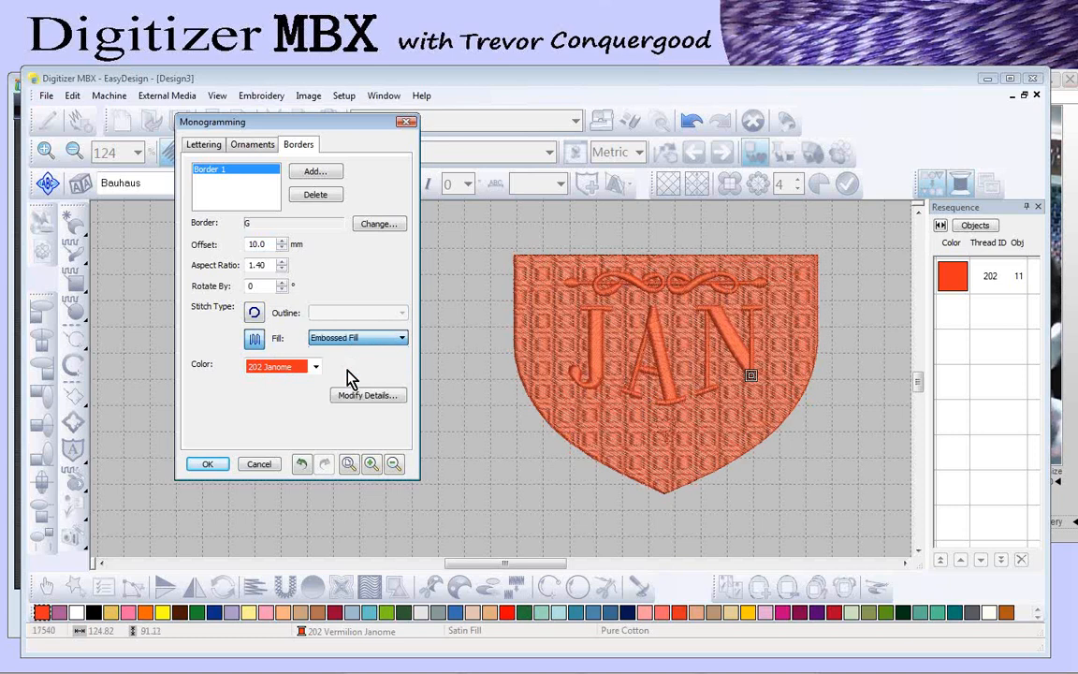
# Step: Set the border's embossed pattern to Hearts5 and its thread color to 208 Janome
pyautogui.click(365, 397)
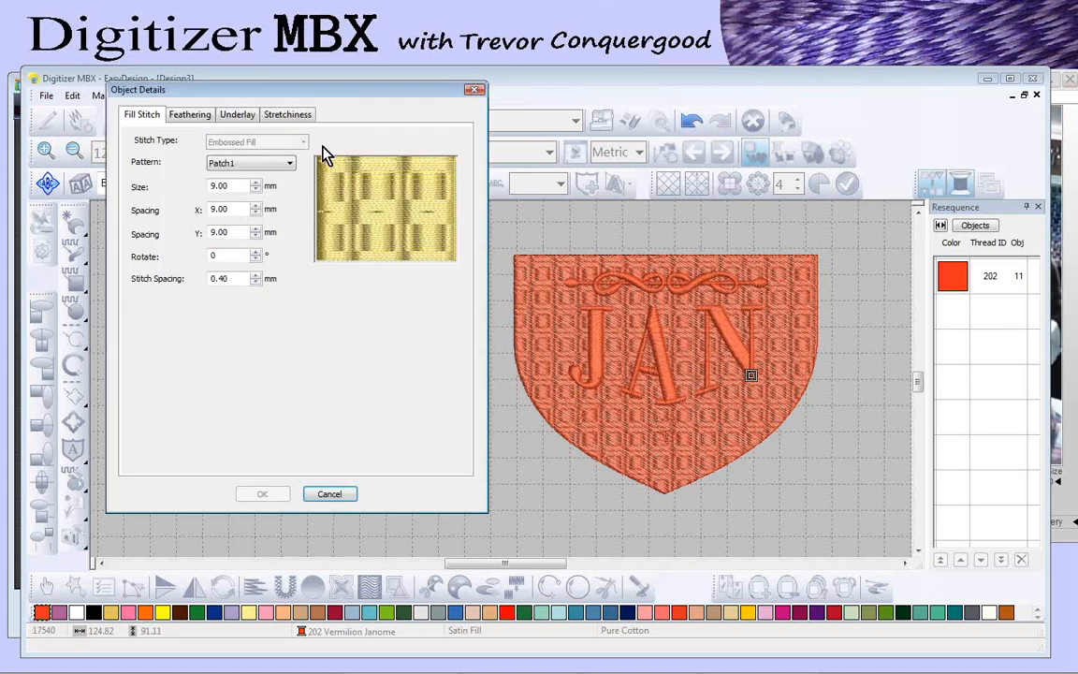
pyautogui.click(292, 165)
pyautogui.moveTo(289, 363); pyautogui.dragTo(281, 291)
pyautogui.click(235, 373)
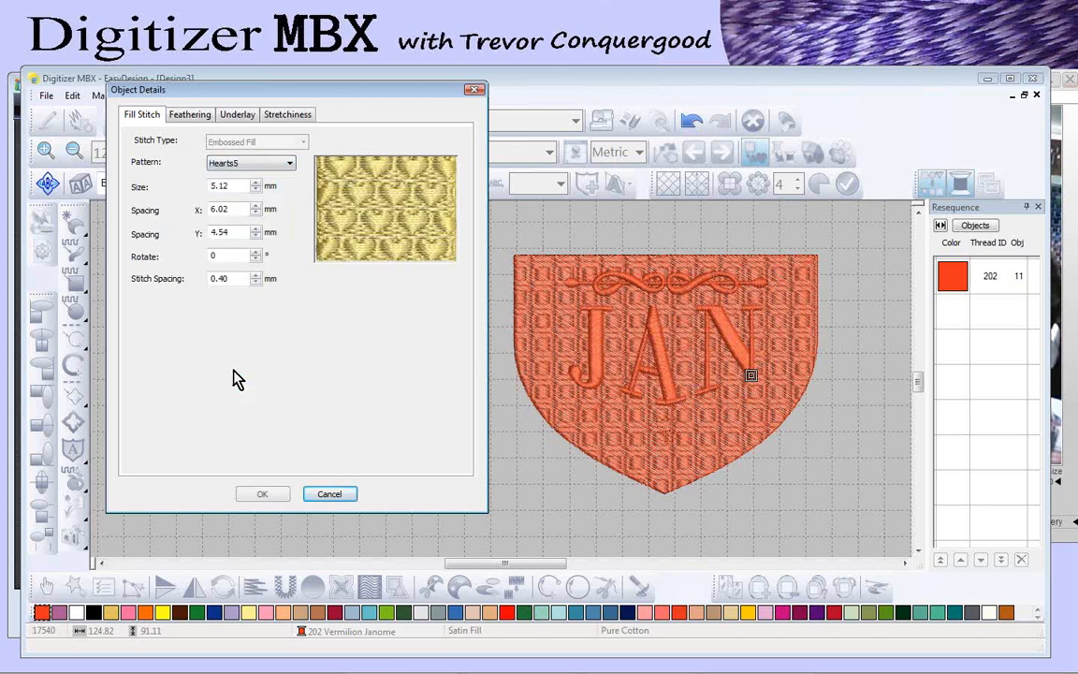
pyautogui.click(263, 495)
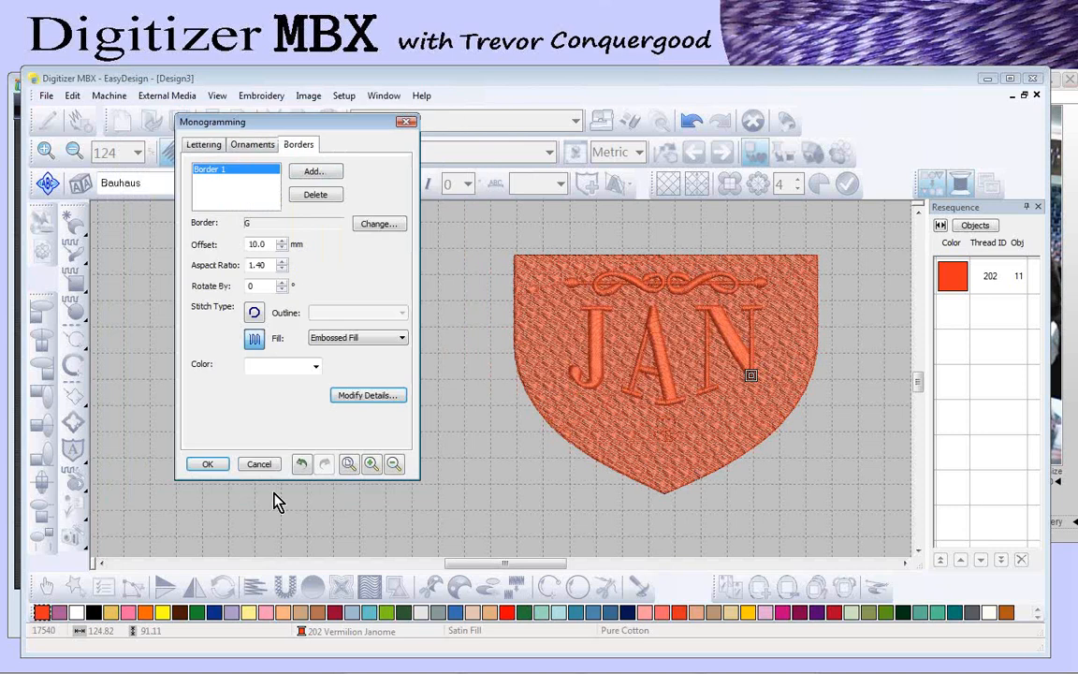
pyautogui.click(279, 369)
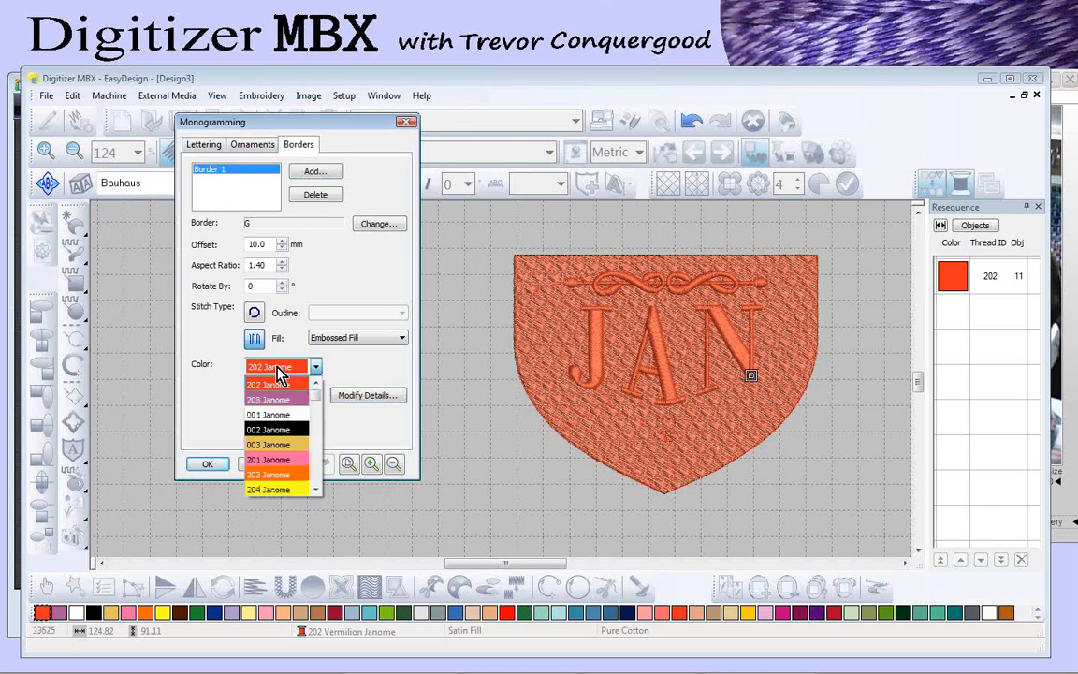
pyautogui.click(292, 410)
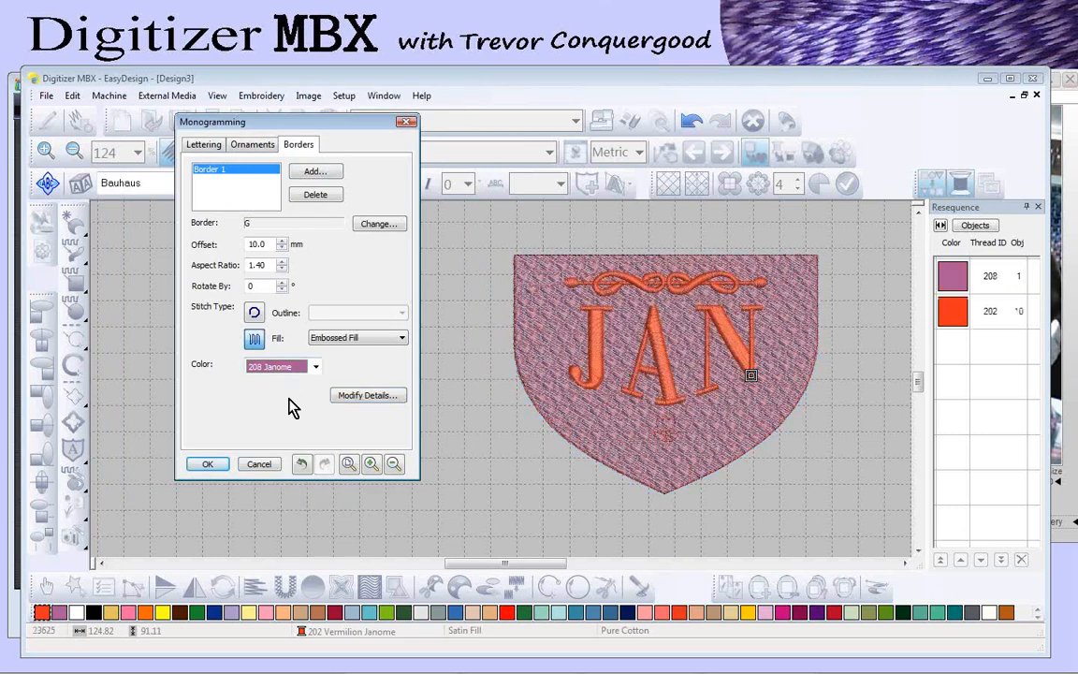
# Step: Add a second shield border as a Satin Line in 202 Janome with a 0 mm offset, and accept the monogram
pyautogui.click(316, 171)
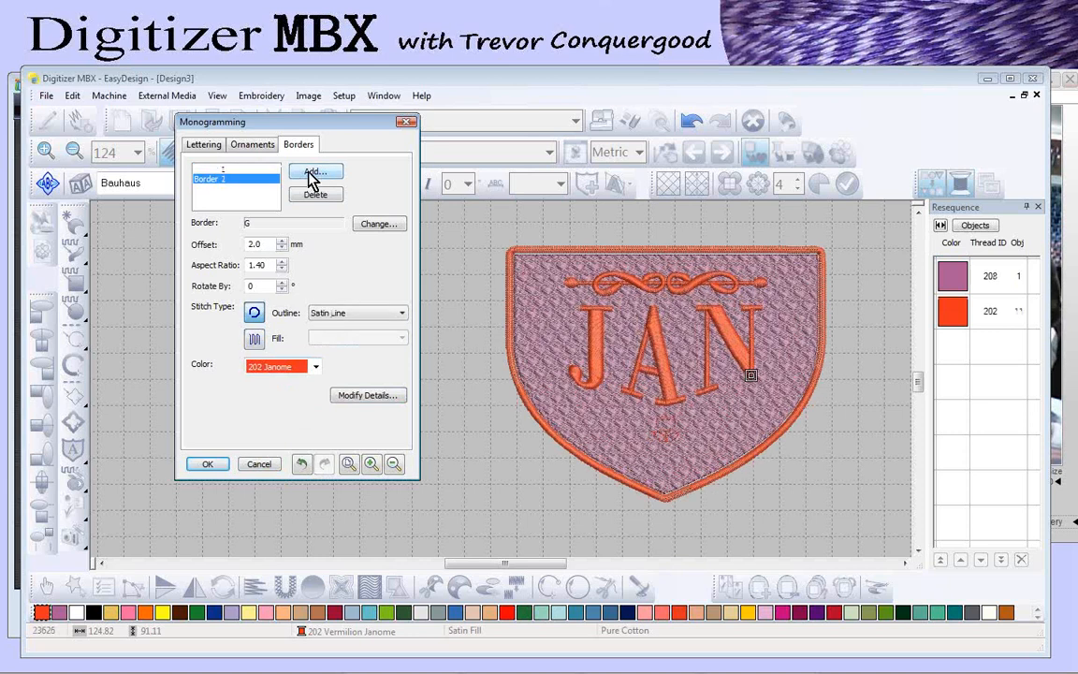
pyautogui.click(282, 241)
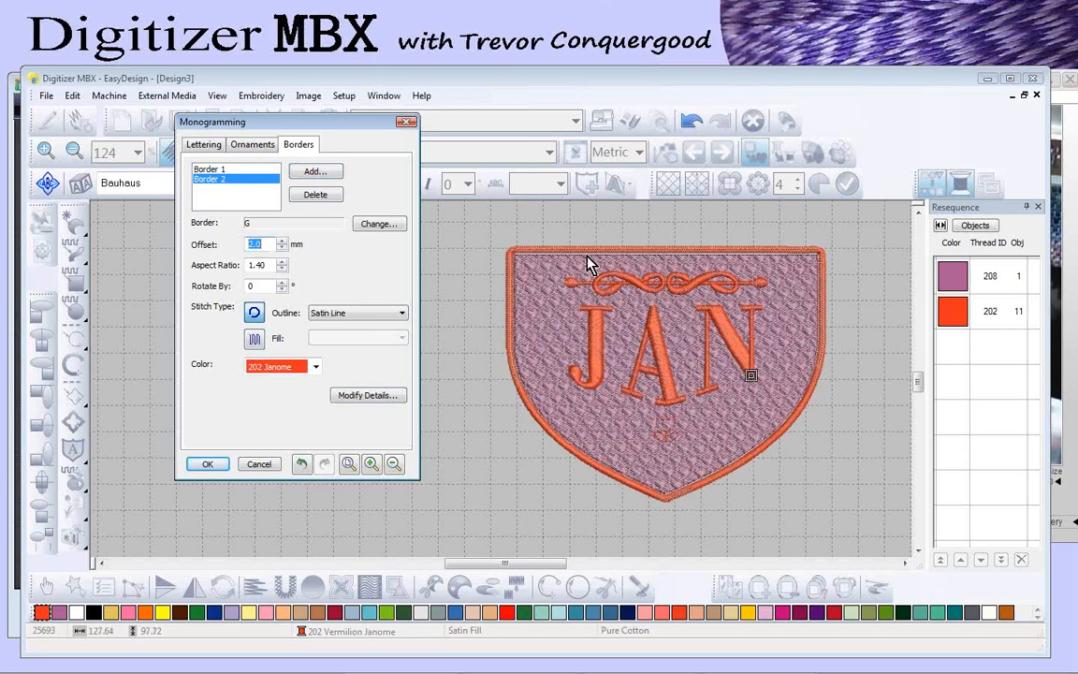
pyautogui.click(371, 465)
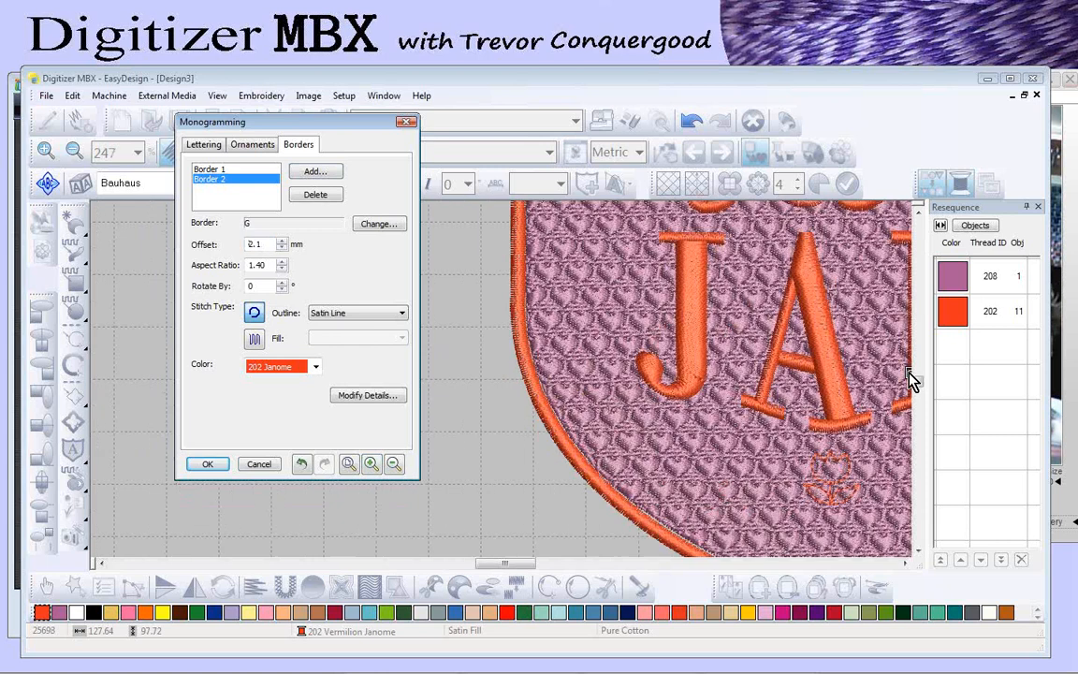
pyautogui.scroll(5, 918, 222)
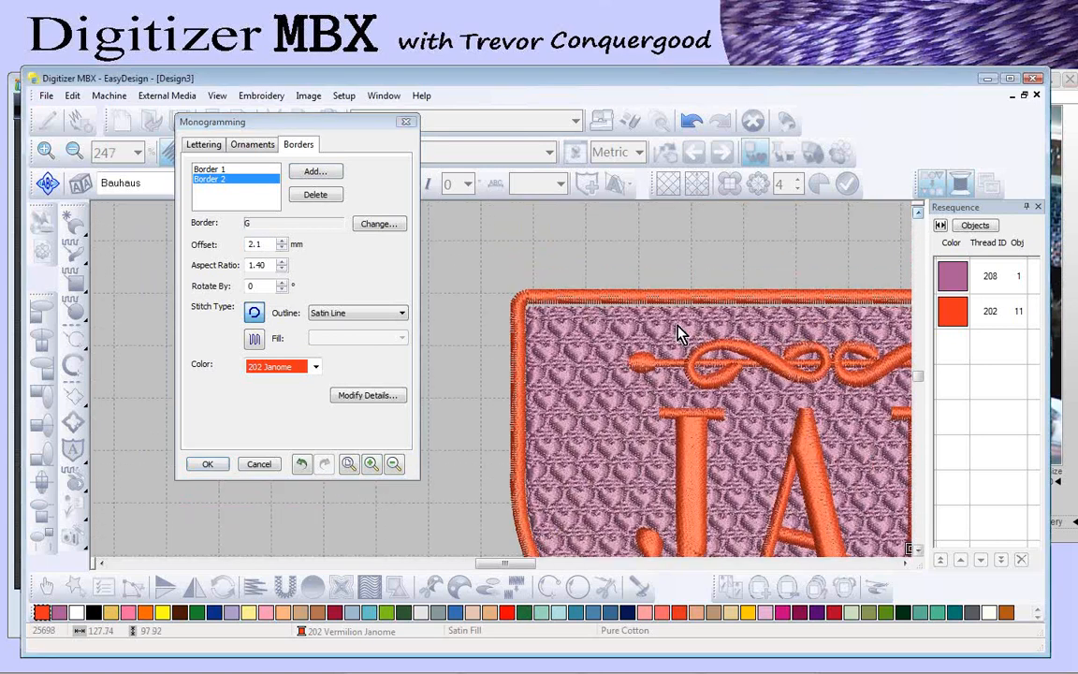
pyautogui.doubleClick(258, 245)
pyautogui.write('5.0.')
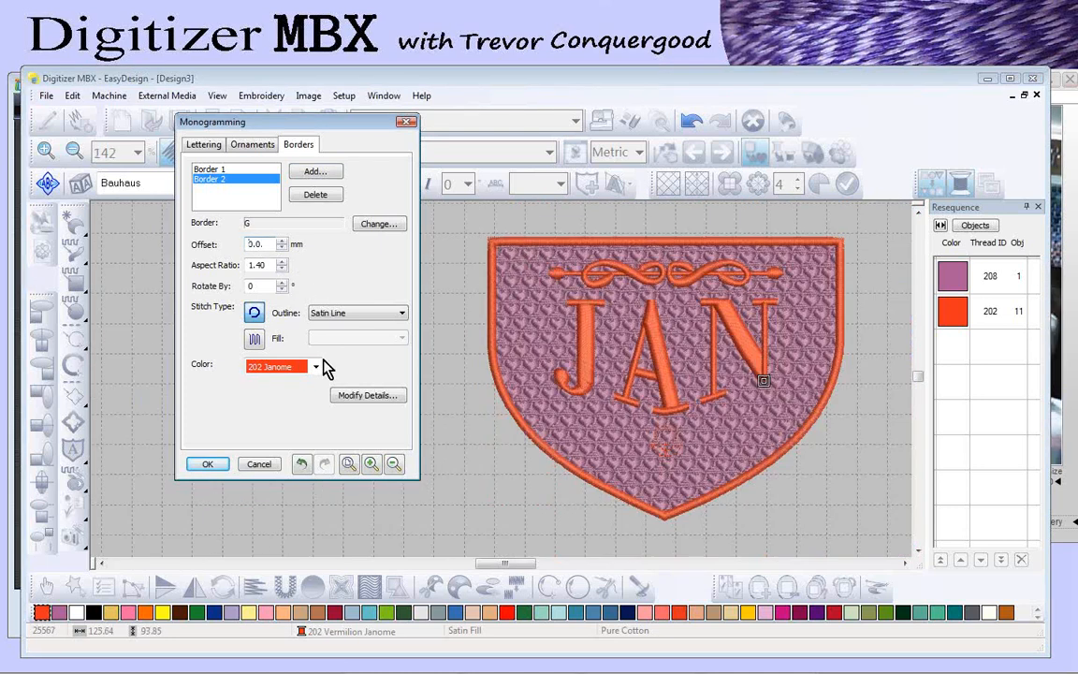
pyautogui.click(236, 144)
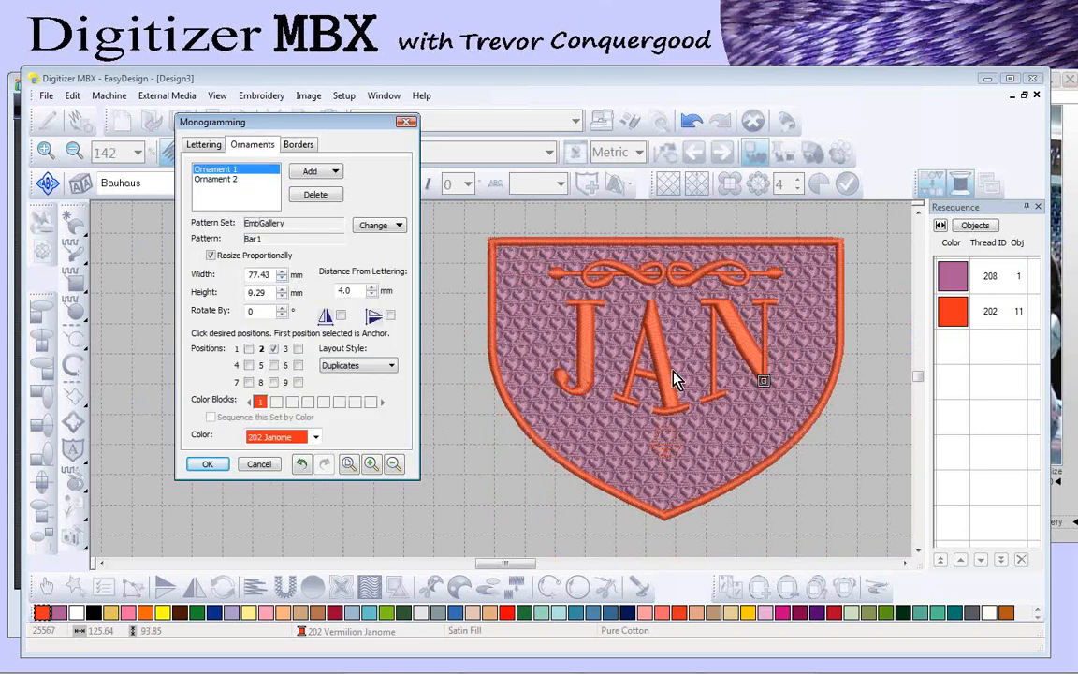
pyautogui.click(208, 465)
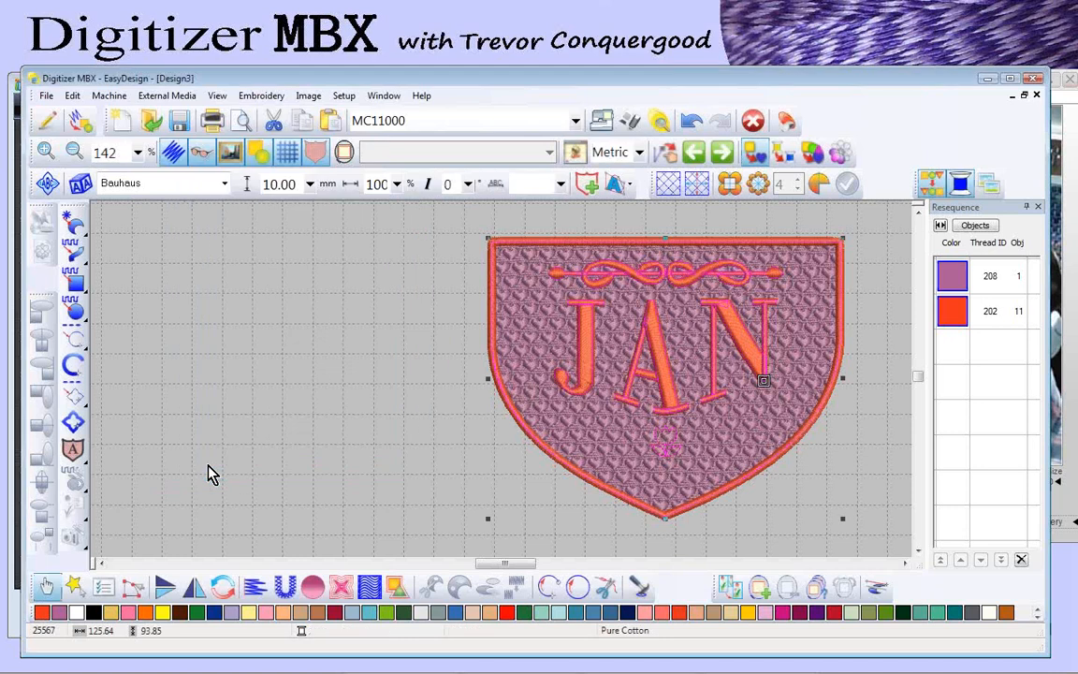
# Step: Show the individual objects in the Resequence list and select the whole monogram on the design to inspect its grouping
pyautogui.click(426, 377)
pyautogui.click(649, 308)
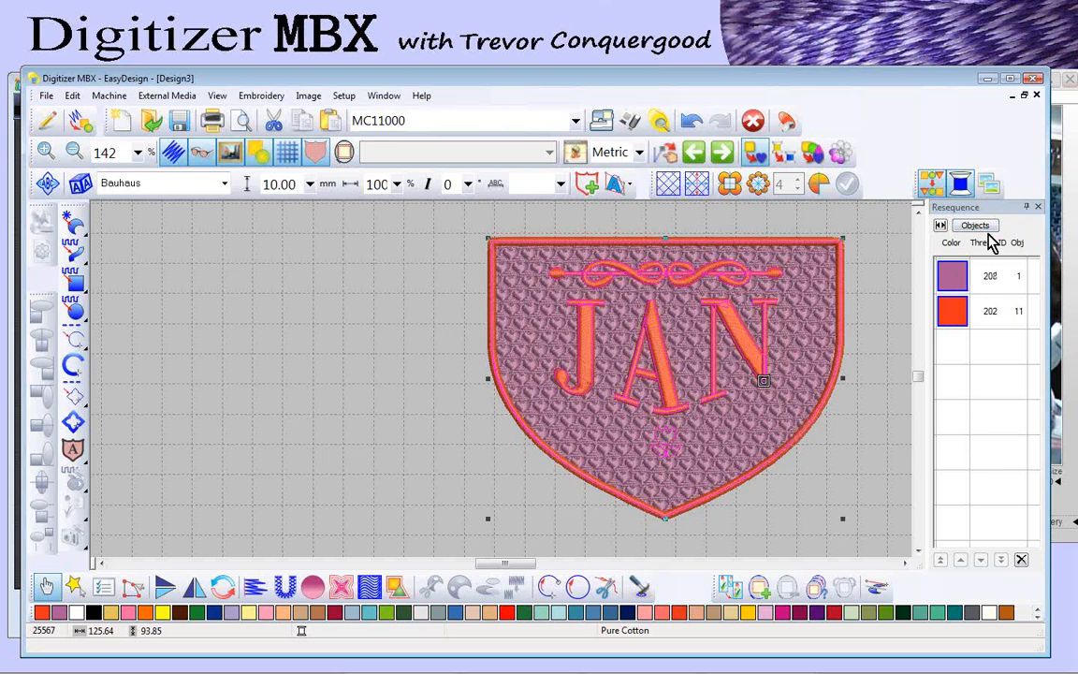
pyautogui.click(976, 227)
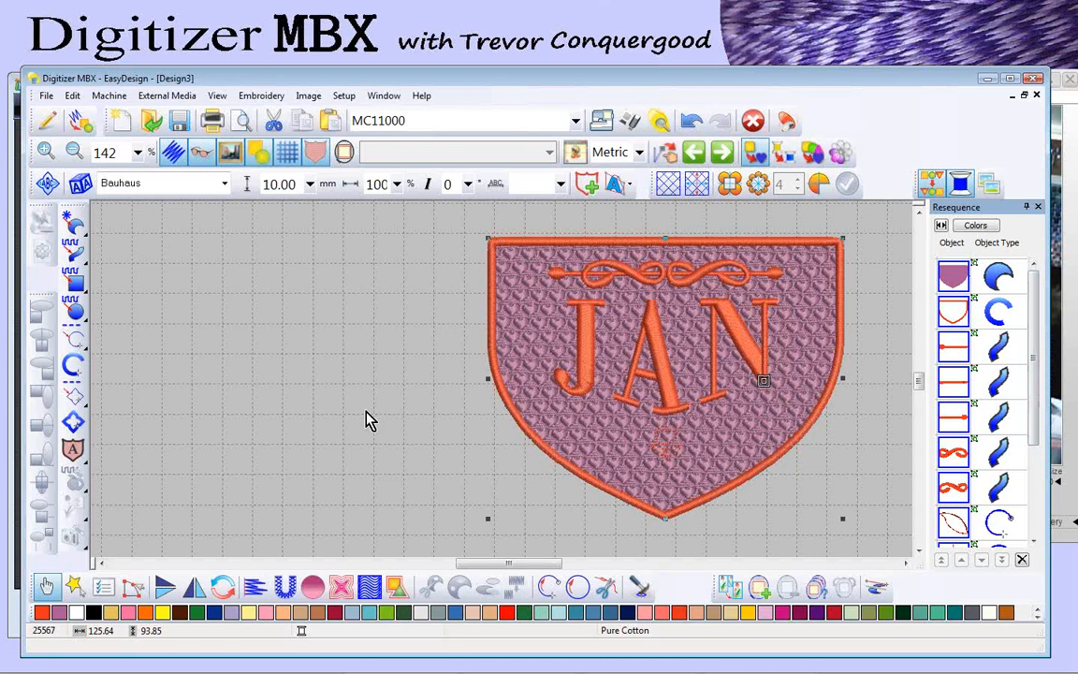
pyautogui.click(416, 381)
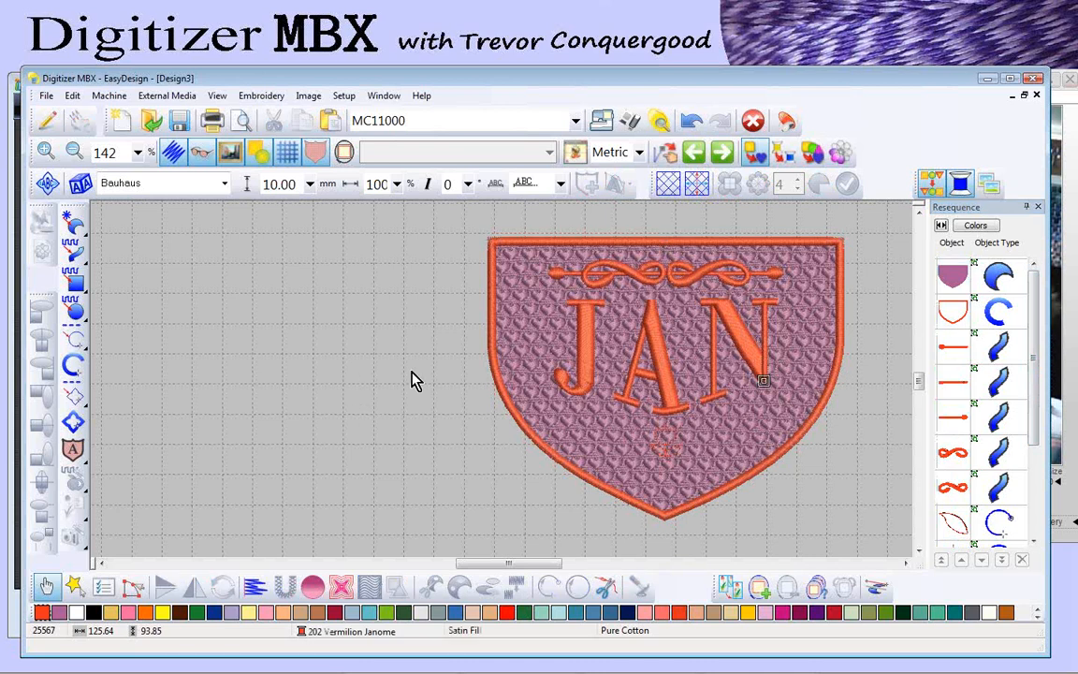
pyautogui.click(810, 296)
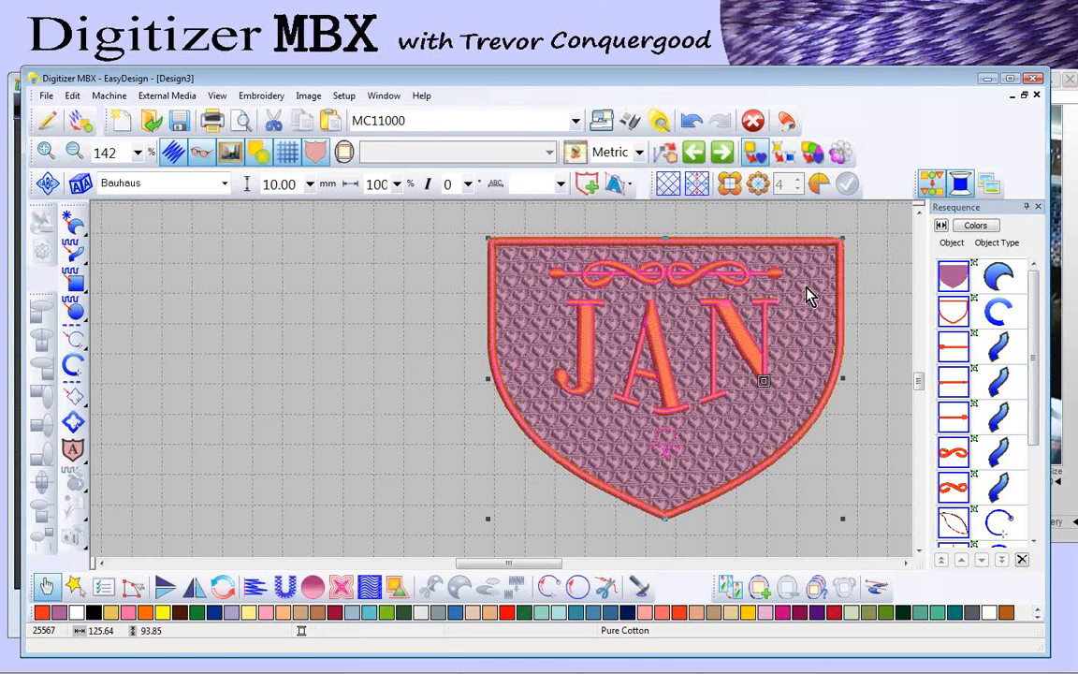
# Step: Break apart the monogram and select the shield borders from the object list
pyautogui.click(72, 97)
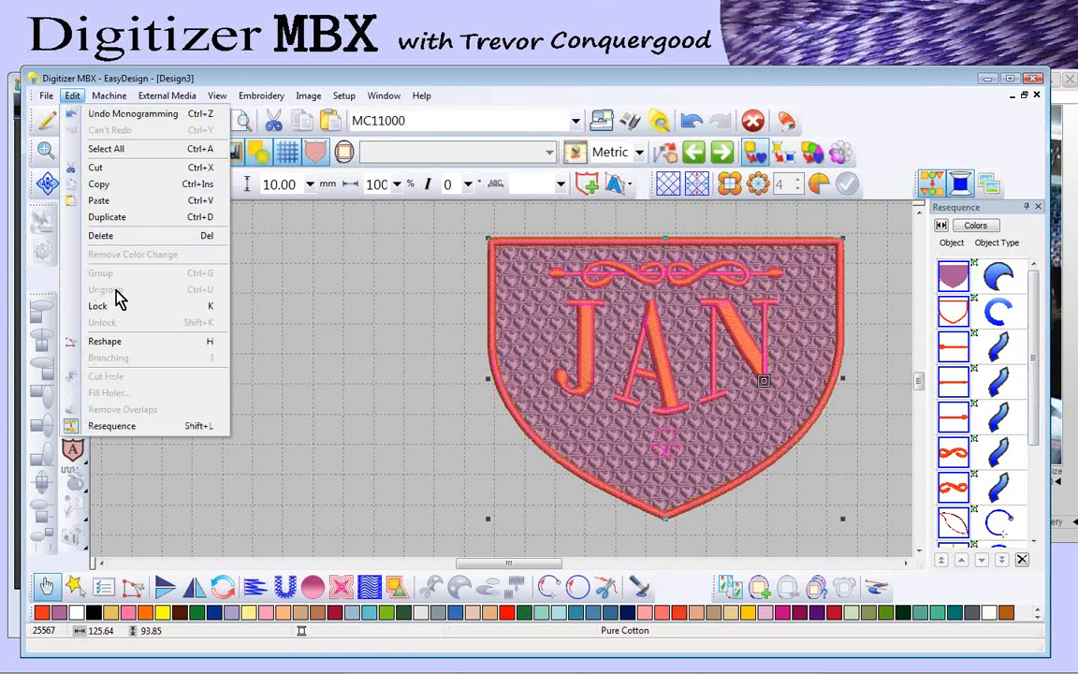
pyautogui.click(402, 332)
pyautogui.click(708, 330)
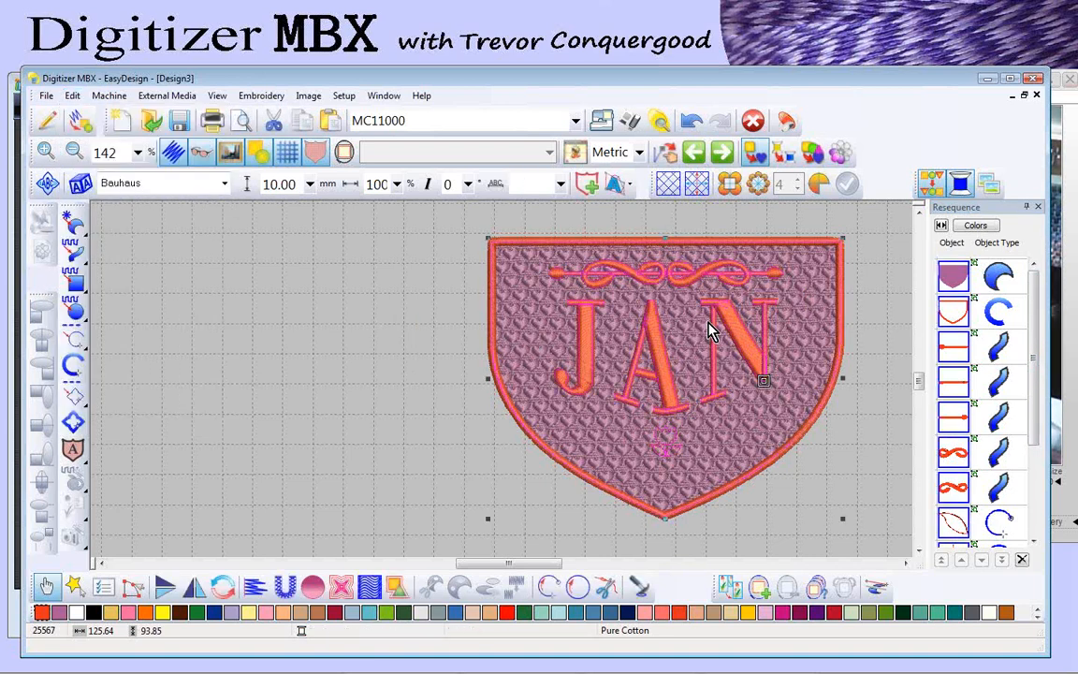
pyautogui.click(641, 588)
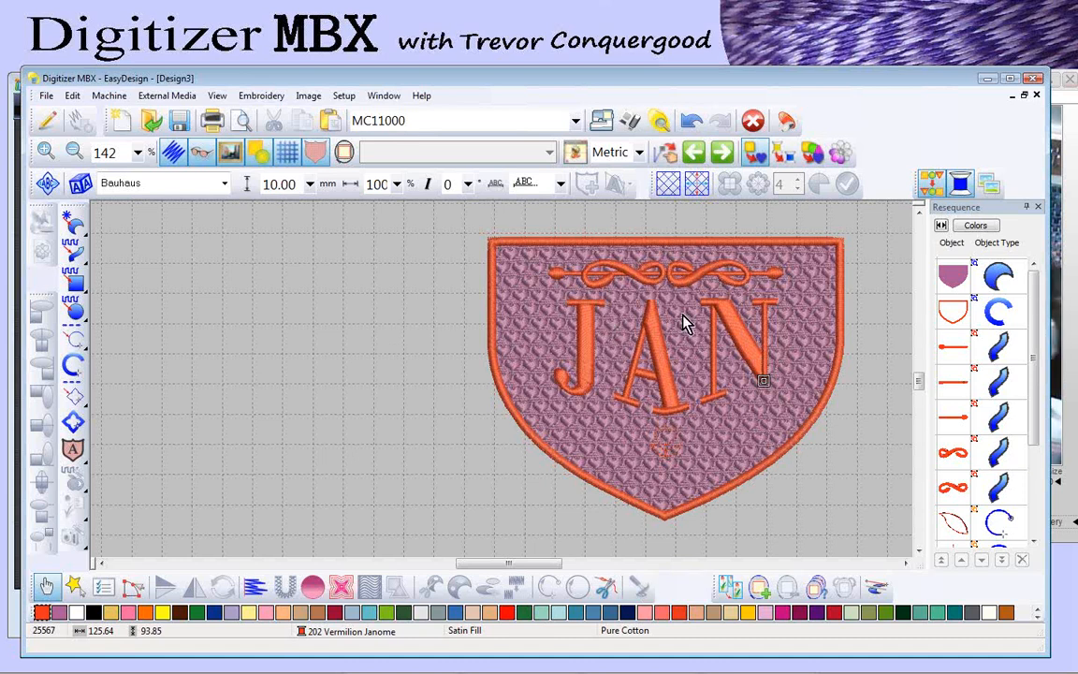
pyautogui.click(955, 277)
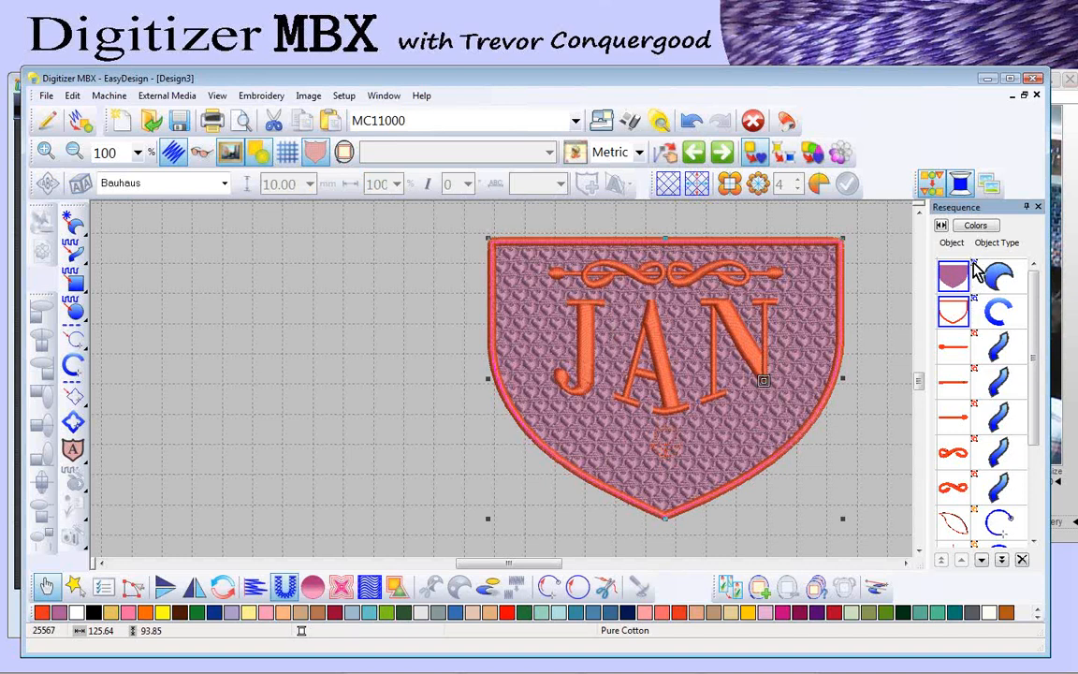
# Step: Select the upper ornament, the lower ornament and the lettering separately to examine how the monogram's parts are divided in the object list
pyautogui.click(960, 351)
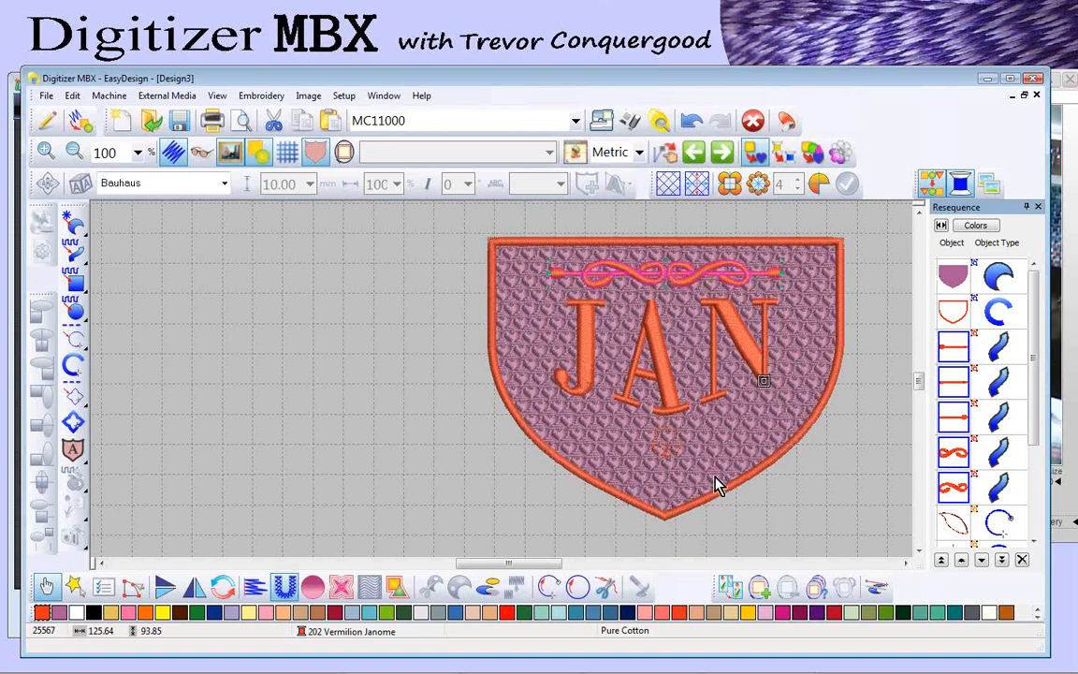
pyautogui.click(667, 447)
pyautogui.scroll(-3, 1030, 431)
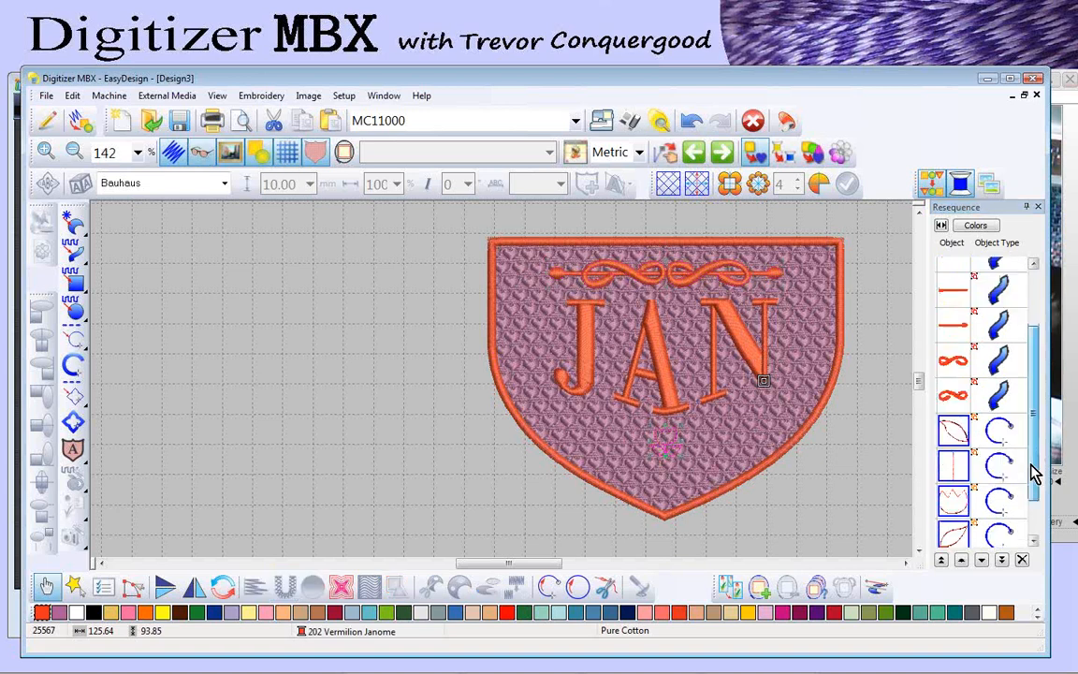
pyautogui.scroll(-2, 1034, 412)
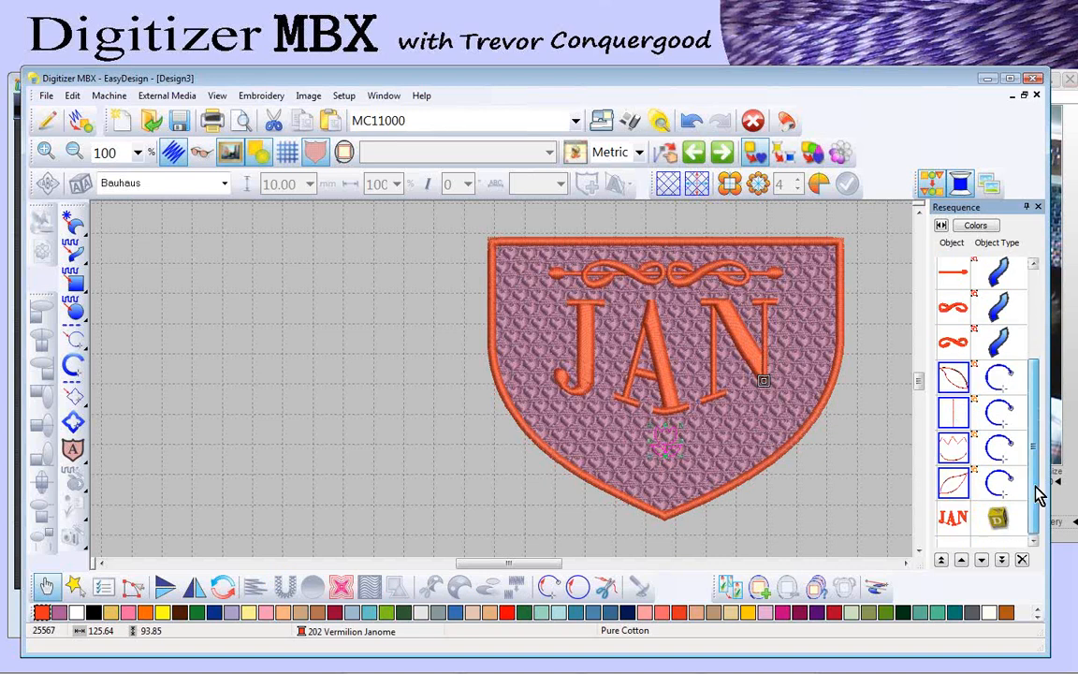
pyautogui.click(957, 518)
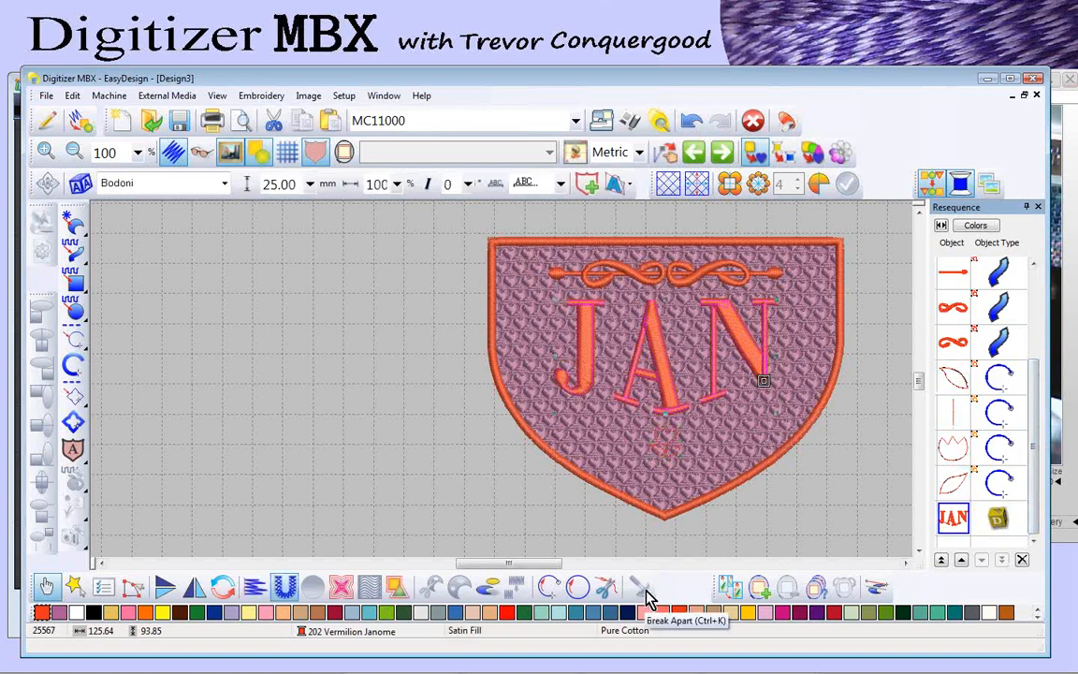
pyautogui.moveTo(1040, 433); pyautogui.dragTo(1037, 337)
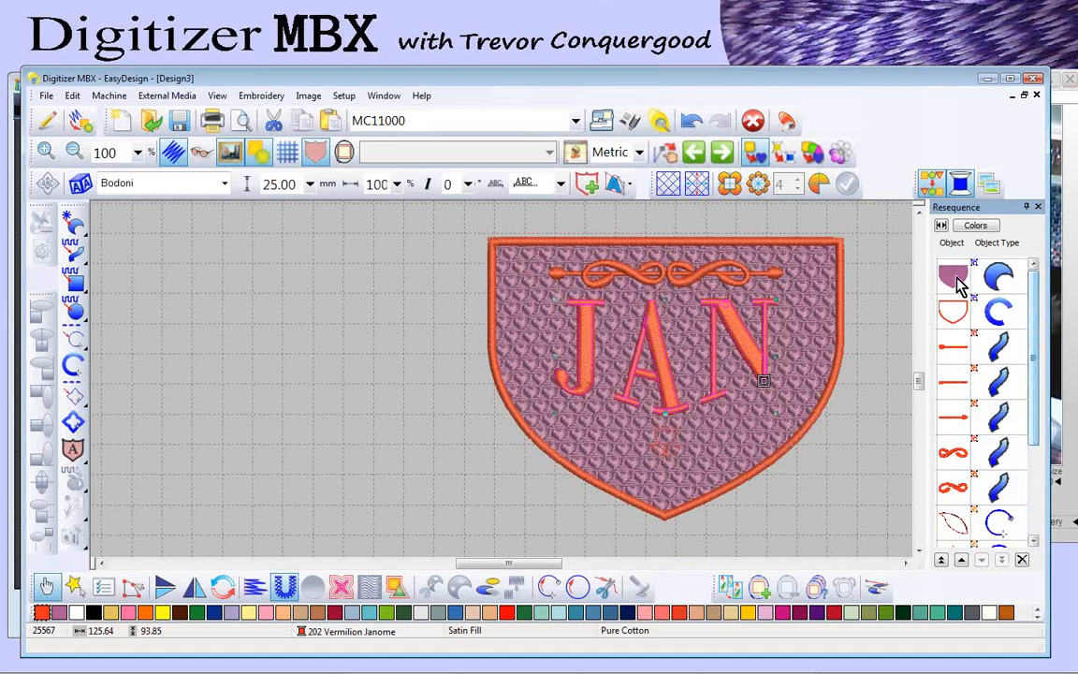
# Step: Select the two shield borders and shrink them freehand to about 103 mm wide and 83 mm high
pyautogui.click(954, 278)
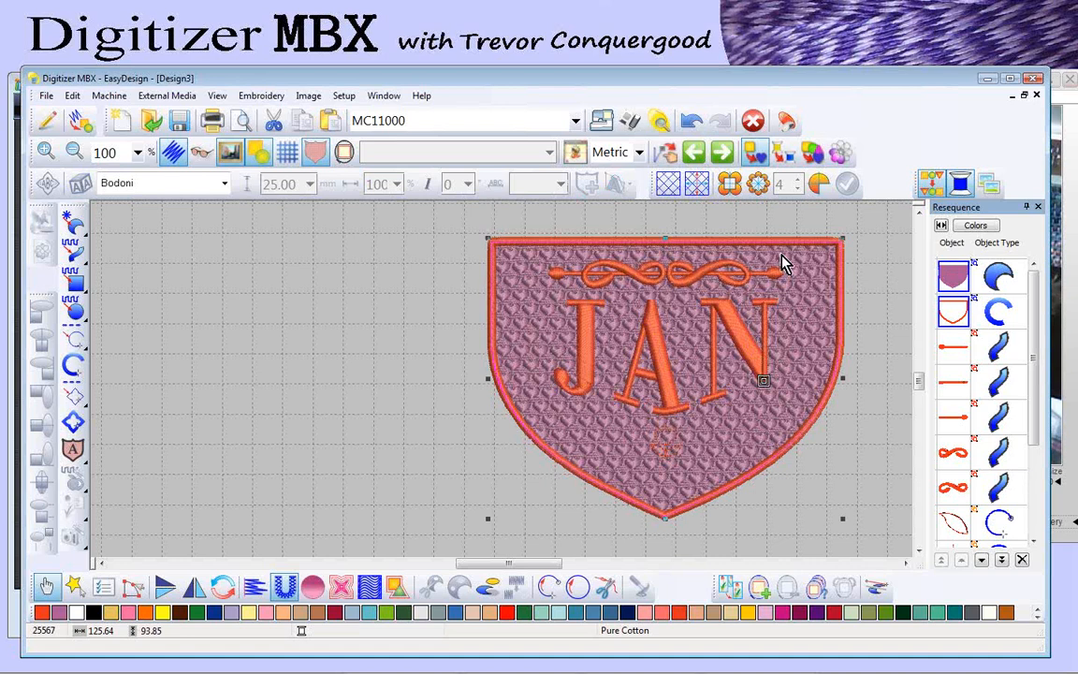
pyautogui.moveTo(666, 521); pyautogui.dragTo(666, 487)
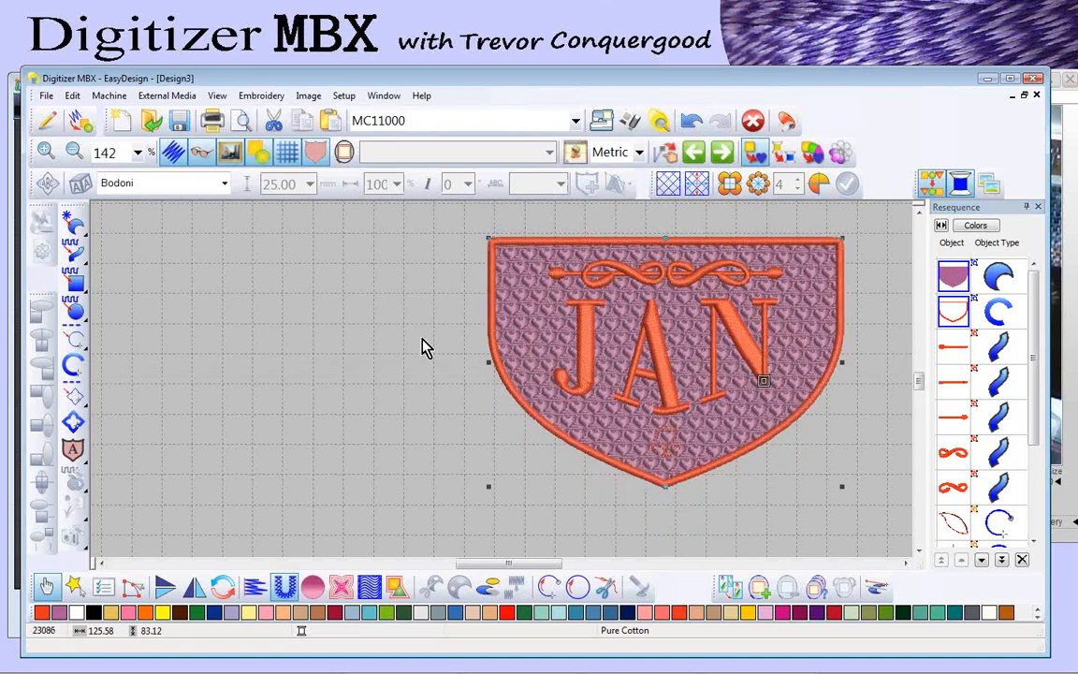
pyautogui.moveTo(489, 365); pyautogui.dragTo(504, 364)
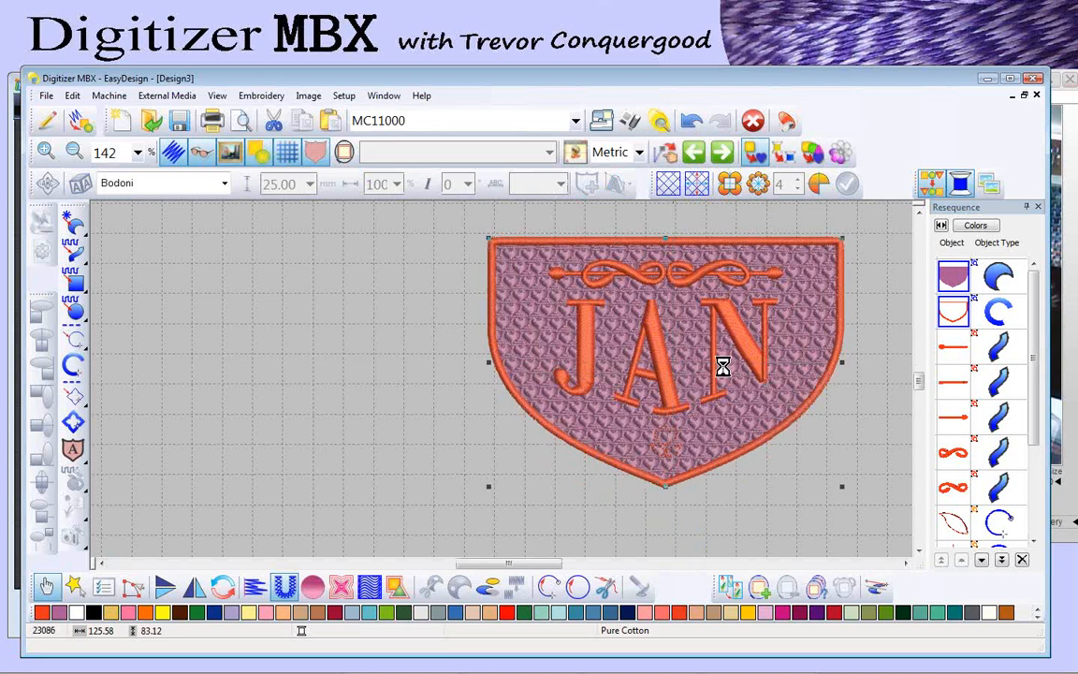
pyautogui.moveTo(843, 362); pyautogui.dragTo(814, 363)
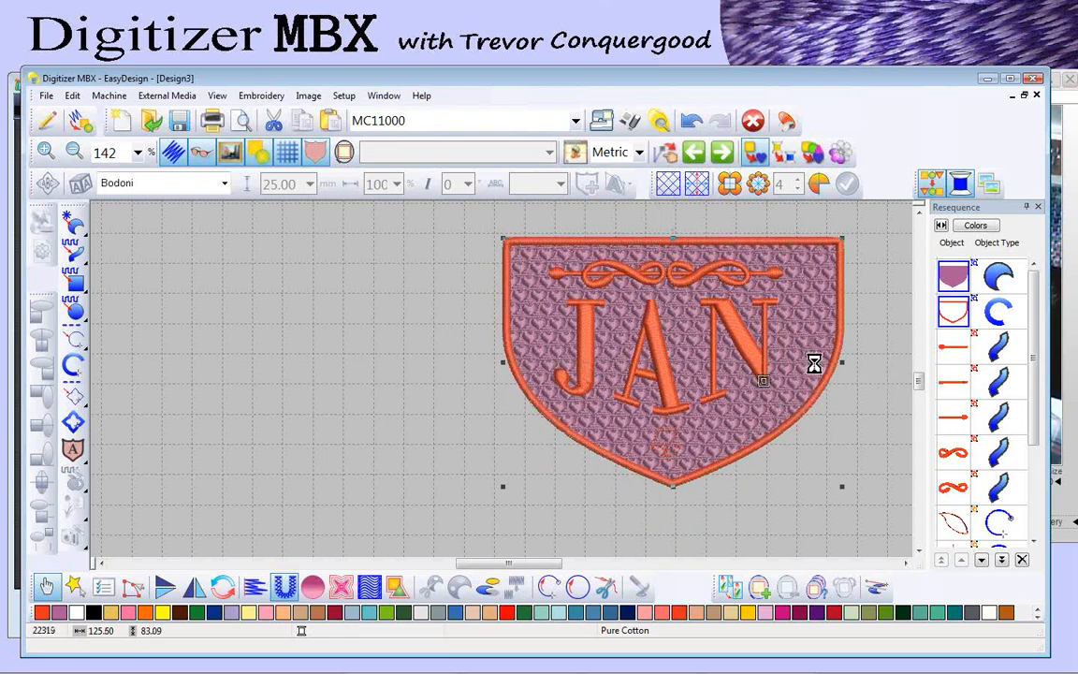
pyautogui.click(369, 338)
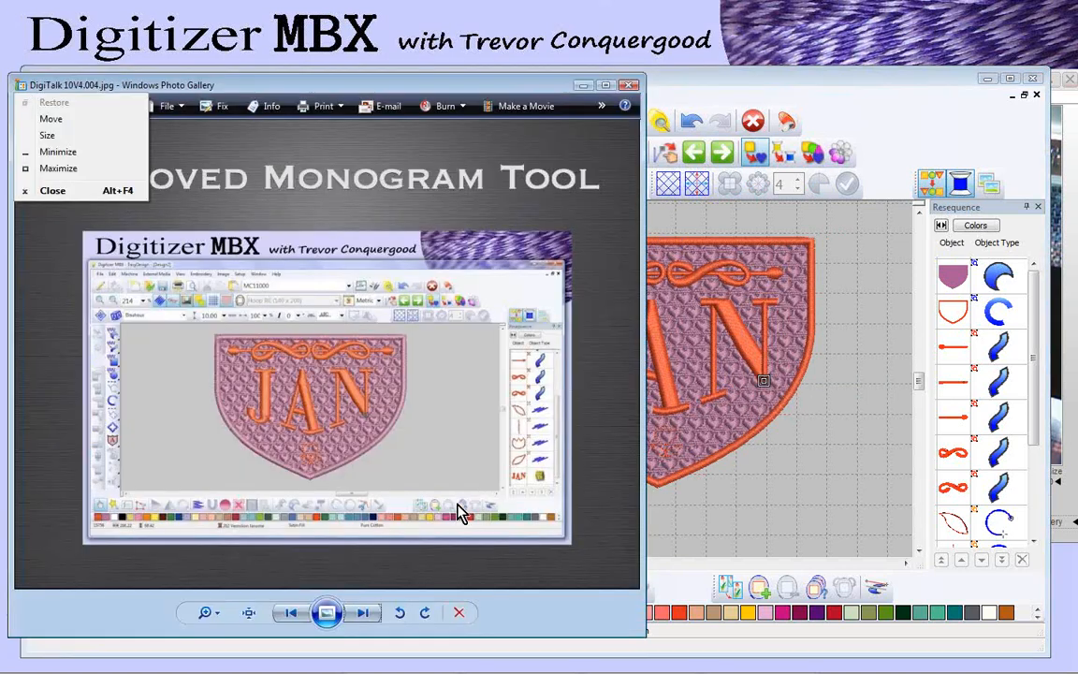
# Step: Advance the presentation in Windows Photo Gallery to the Ambiance Quilting slide and return to Digitizer MBX
pyautogui.click(364, 615)
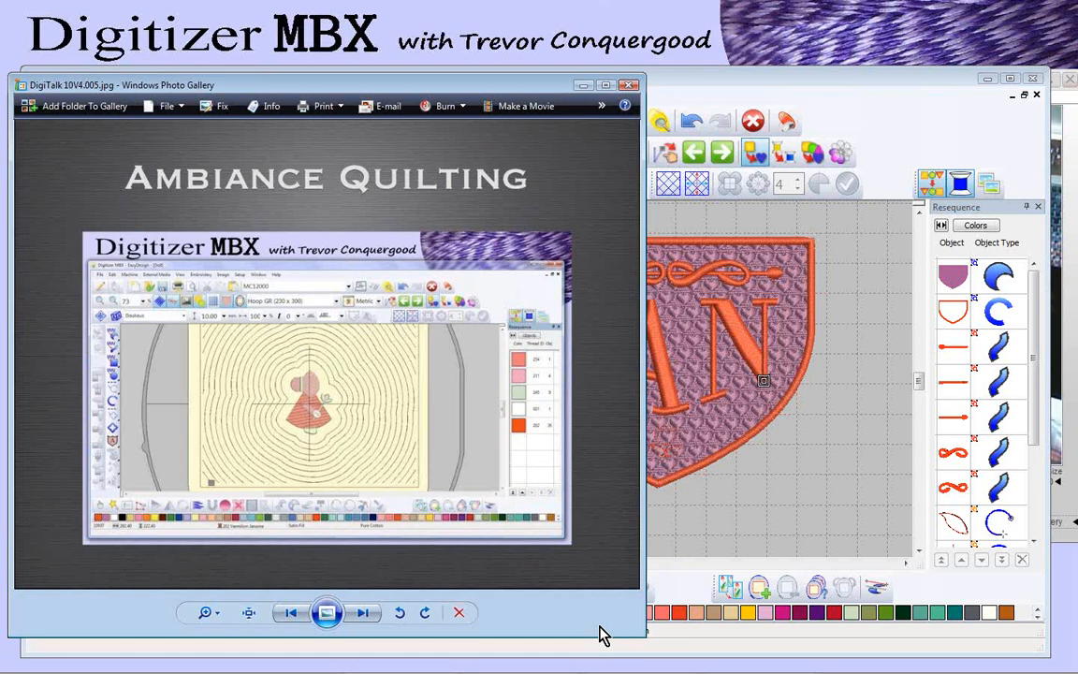
pyautogui.click(855, 135)
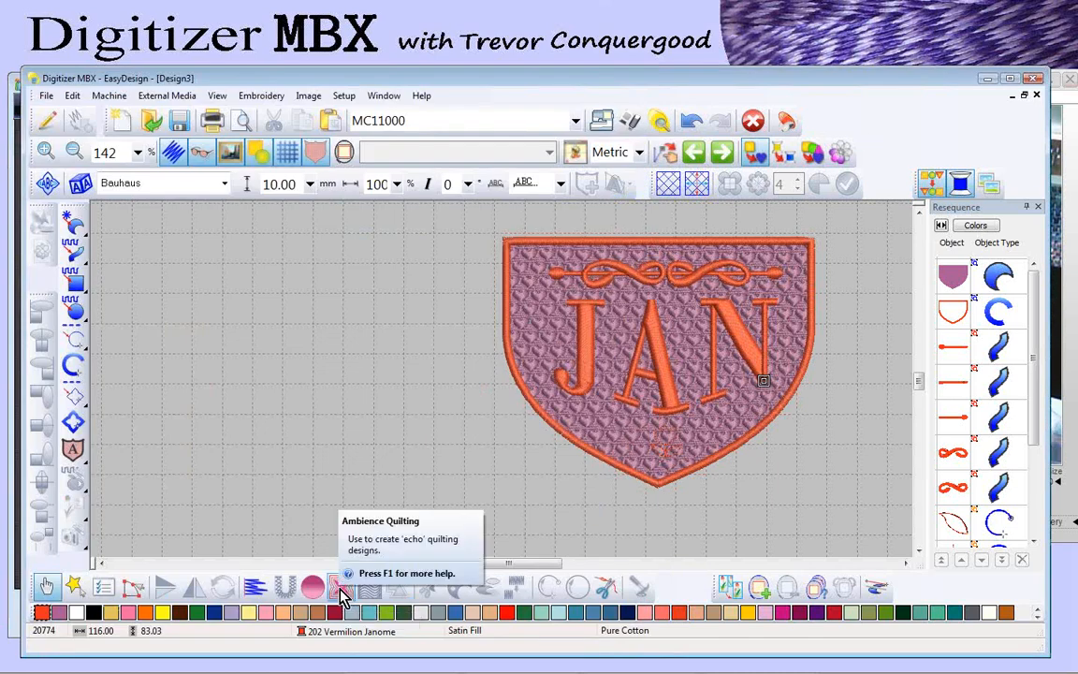
# Step: Show the hoop, select the whole monogram design and center it in the hoop
pyautogui.hotkey('shift', 'z')
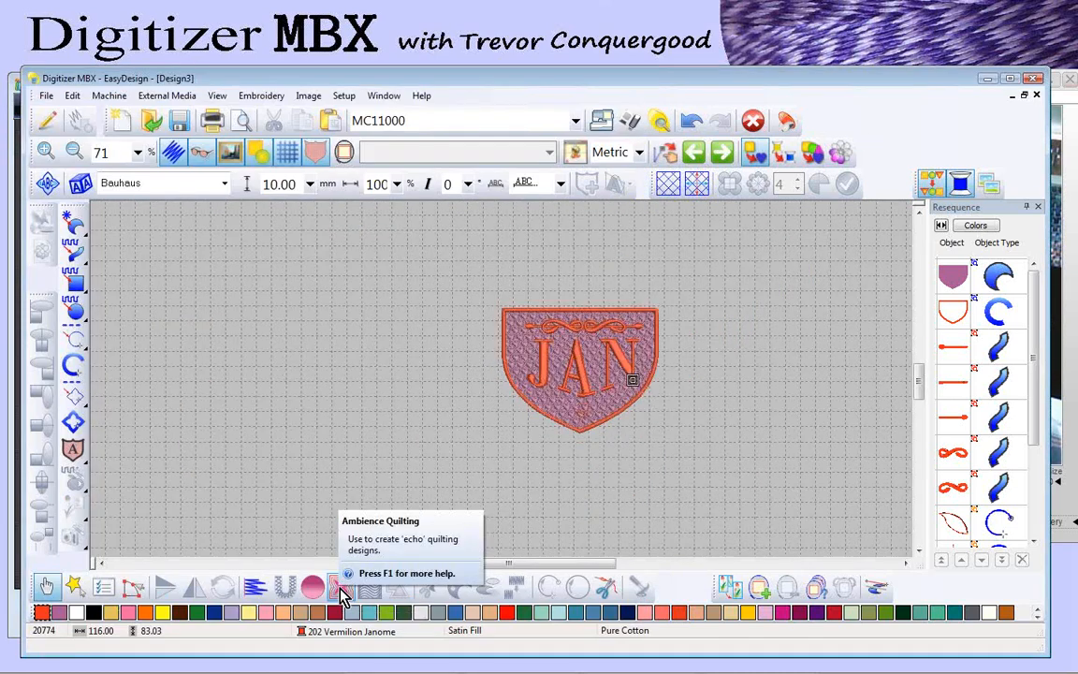
pyautogui.click(345, 153)
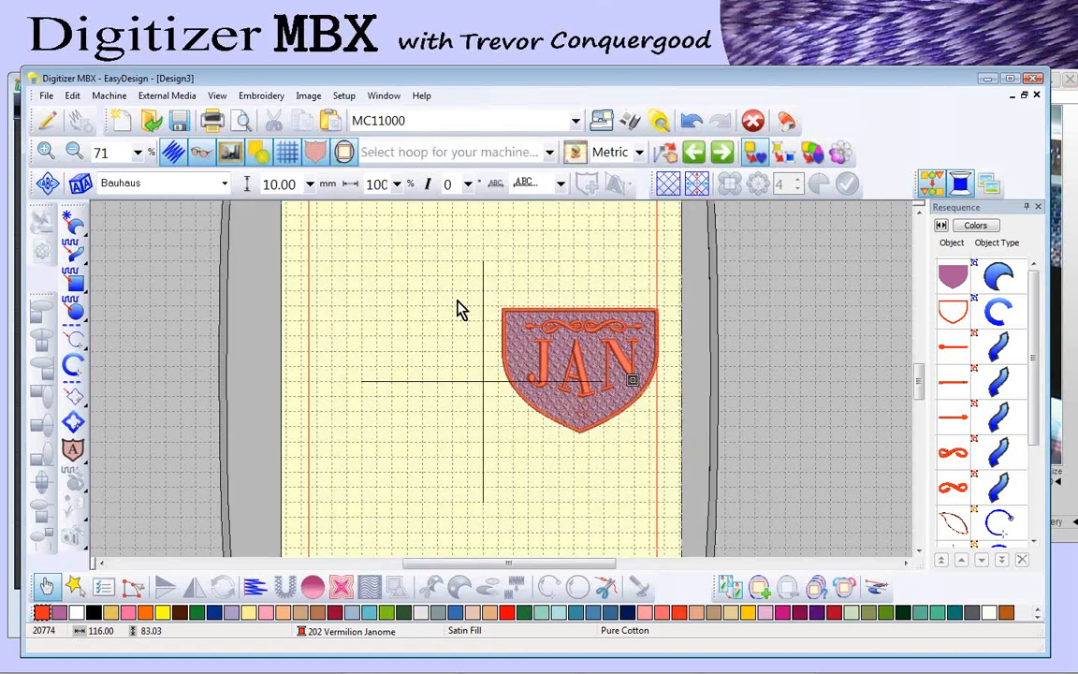
pyautogui.moveTo(437, 258); pyautogui.dragTo(709, 477)
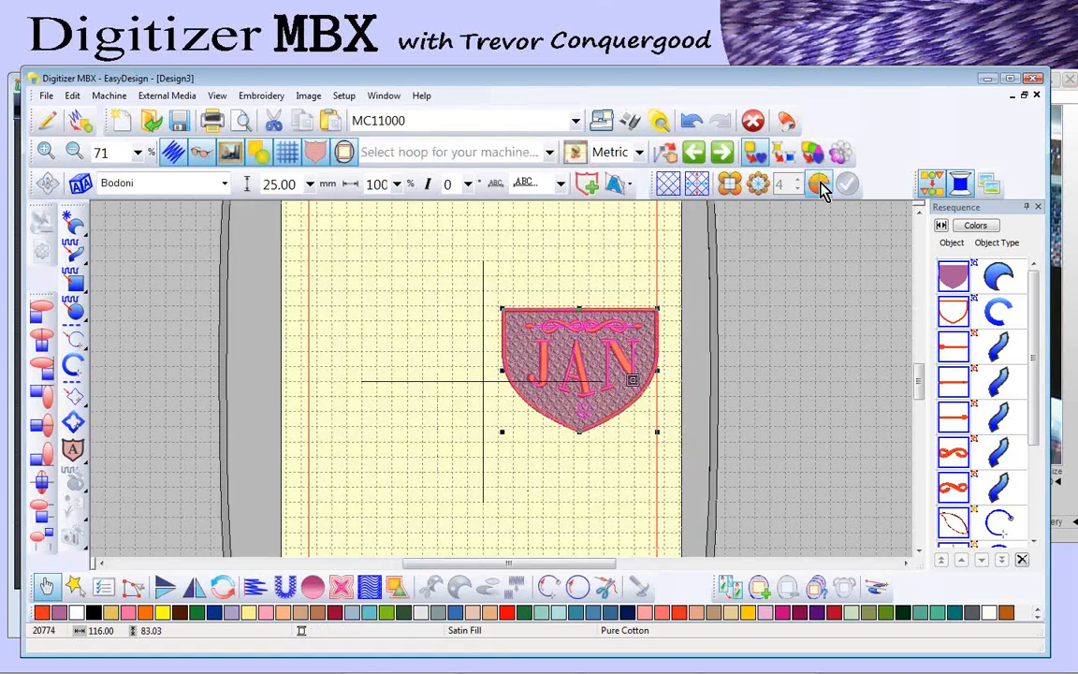
pyautogui.click(820, 185)
pyautogui.click(848, 186)
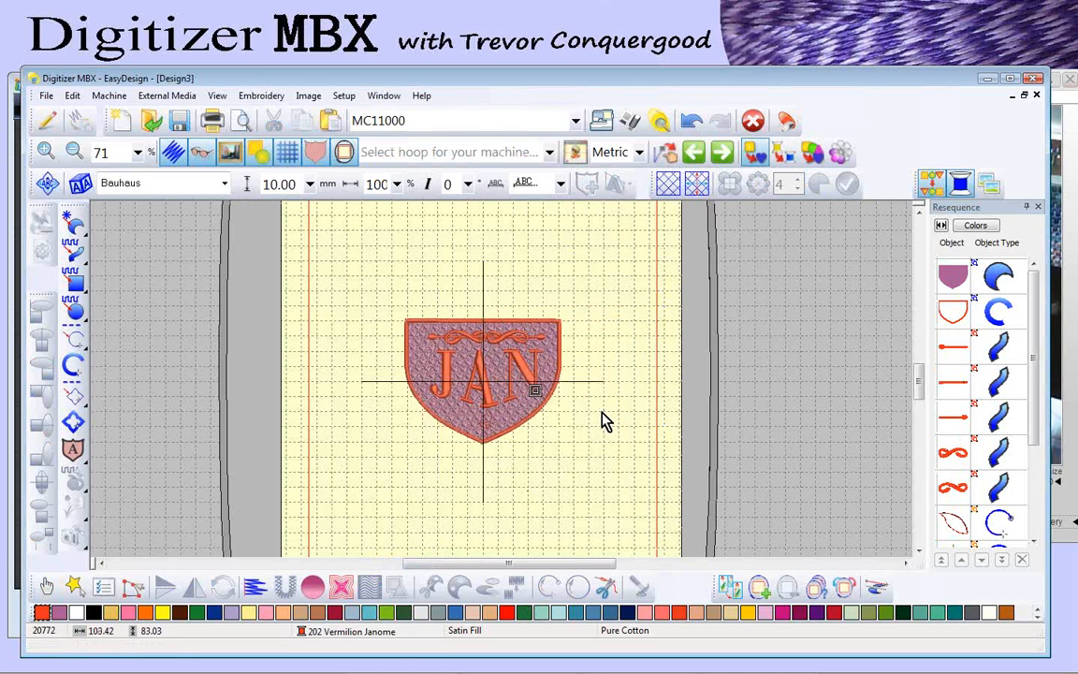
pyautogui.scroll(-2, 596, 426)
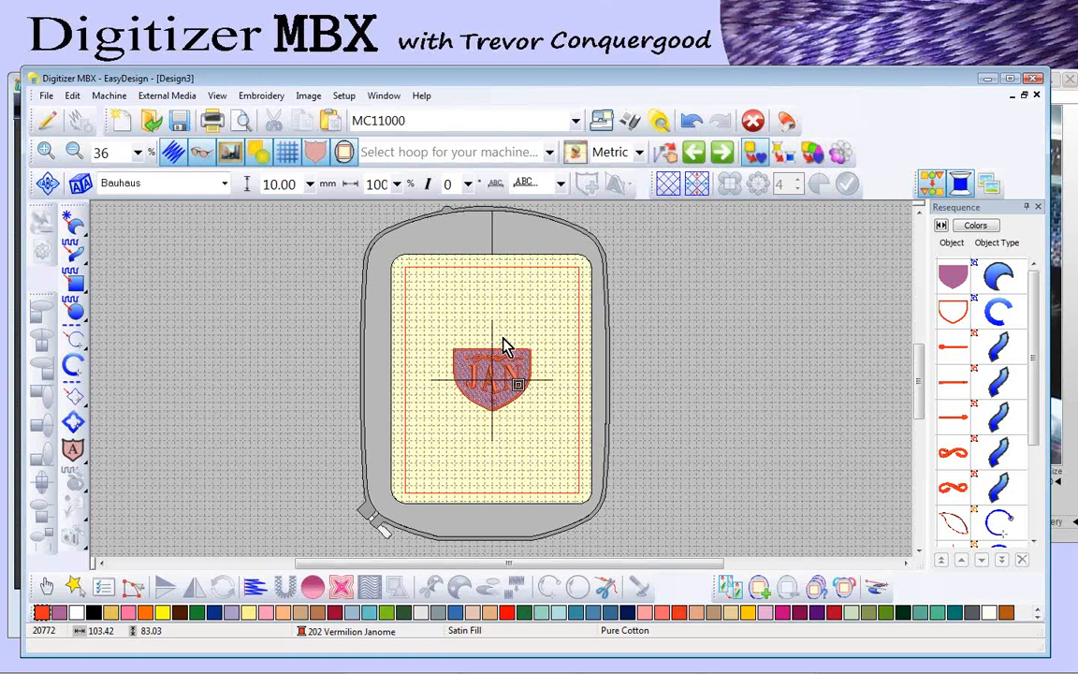
pyautogui.click(341, 589)
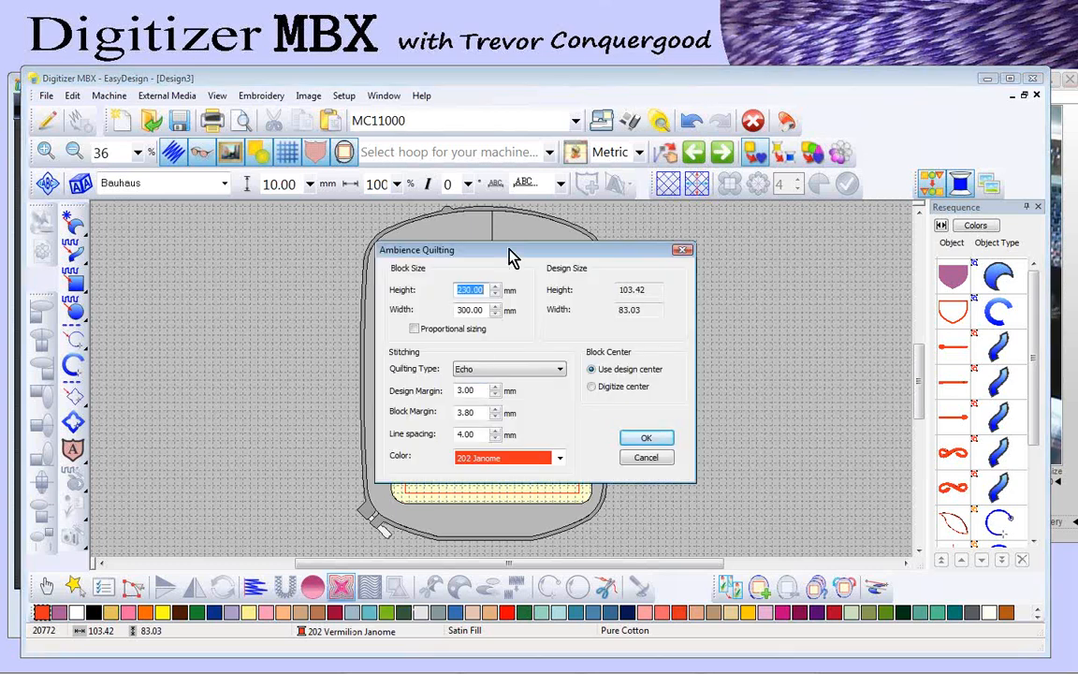
pyautogui.moveTo(510, 256); pyautogui.dragTo(700, 247)
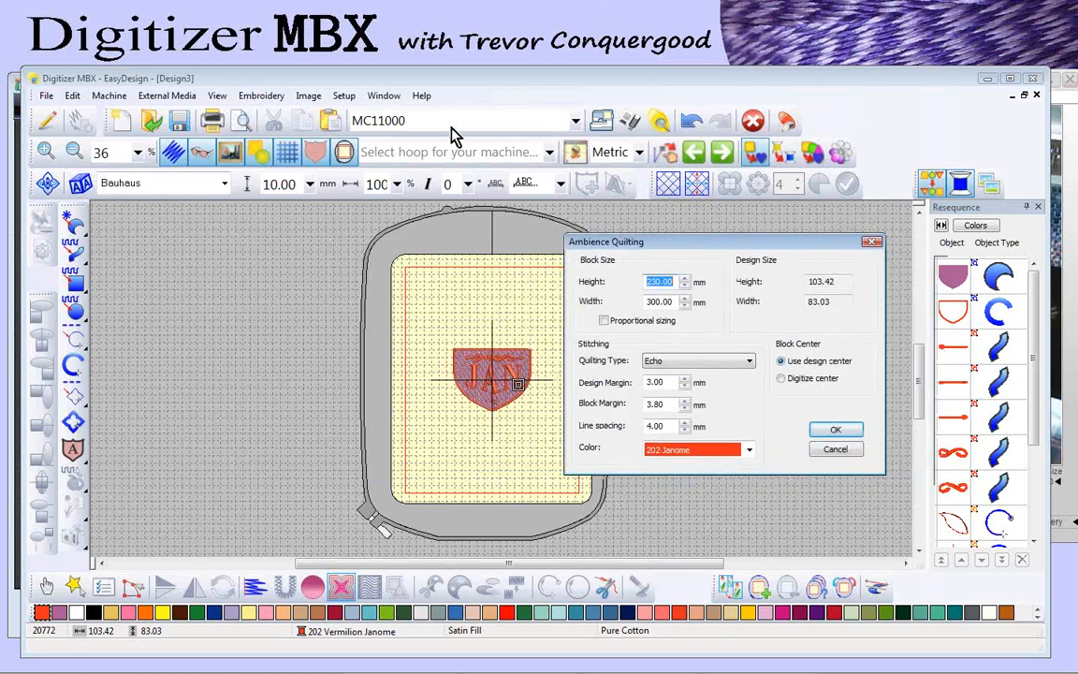
pyautogui.click(836, 451)
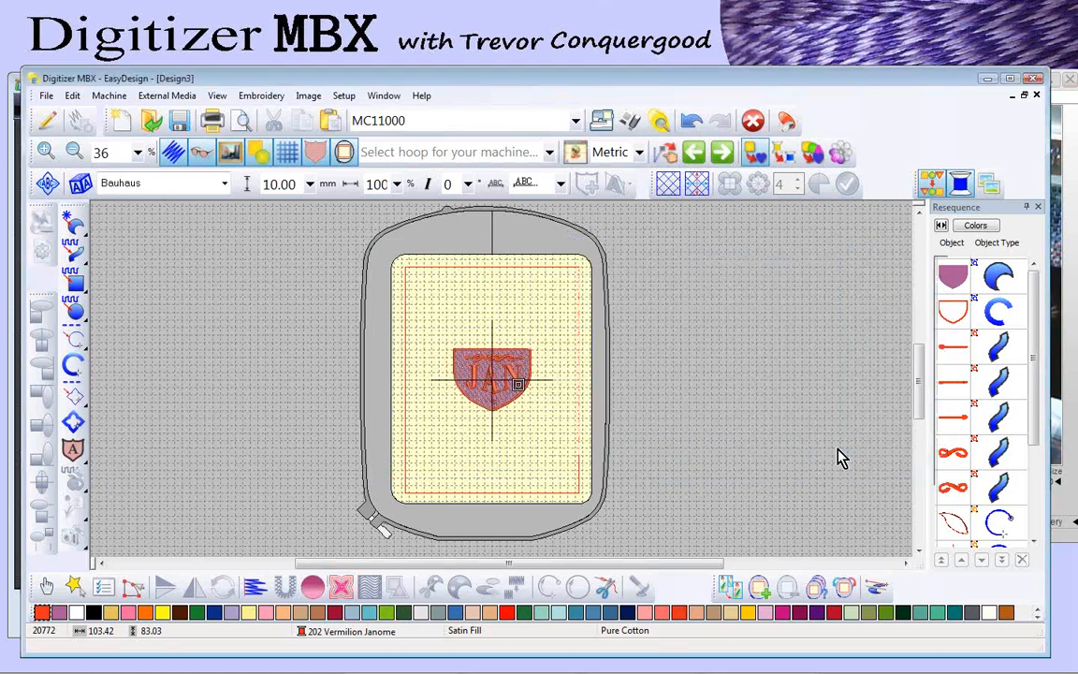
# Step: Choose Hoop SQ (200 x 200) and set the Ambience Quilting block height and width to 200 mm each
pyautogui.click(436, 153)
pyautogui.click(394, 206)
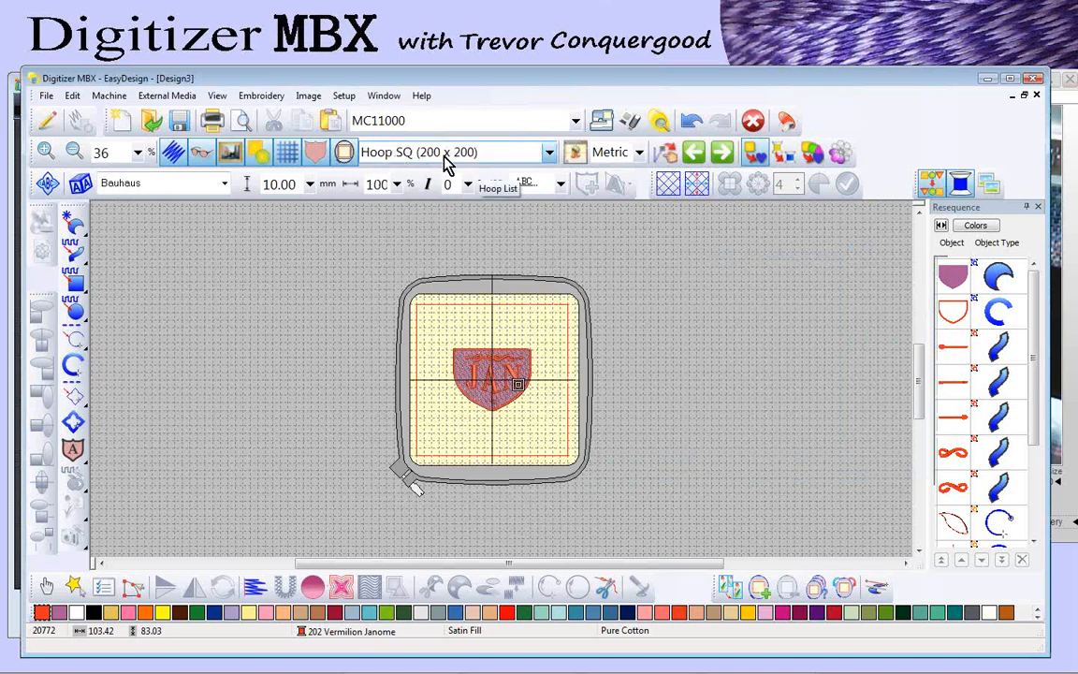
pyautogui.click(343, 590)
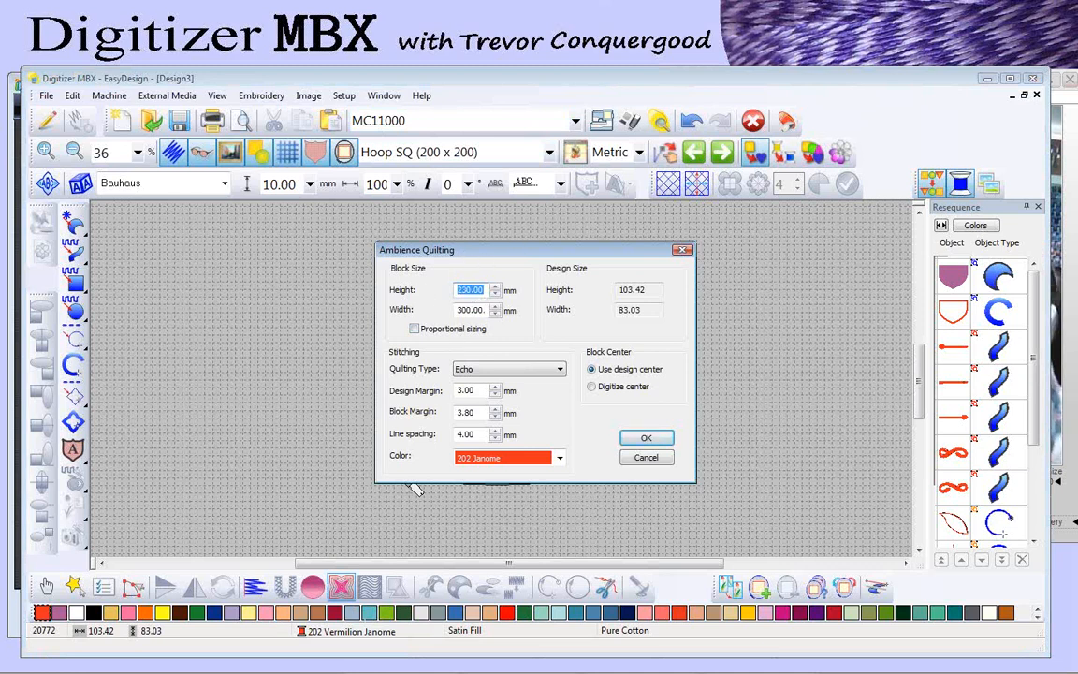
pyautogui.write('200.00')
pyautogui.press('Tab')
pyautogui.write('200')
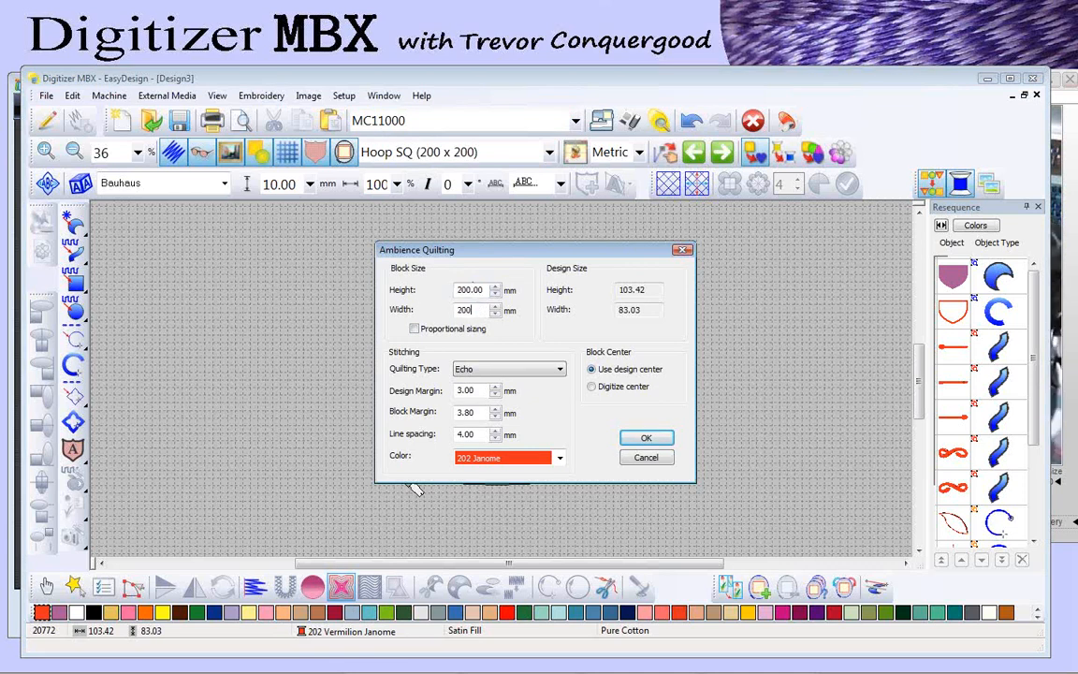
# Step: Set the quilting type to Stipple and generate the quilting around the shield monogram
pyautogui.click(513, 374)
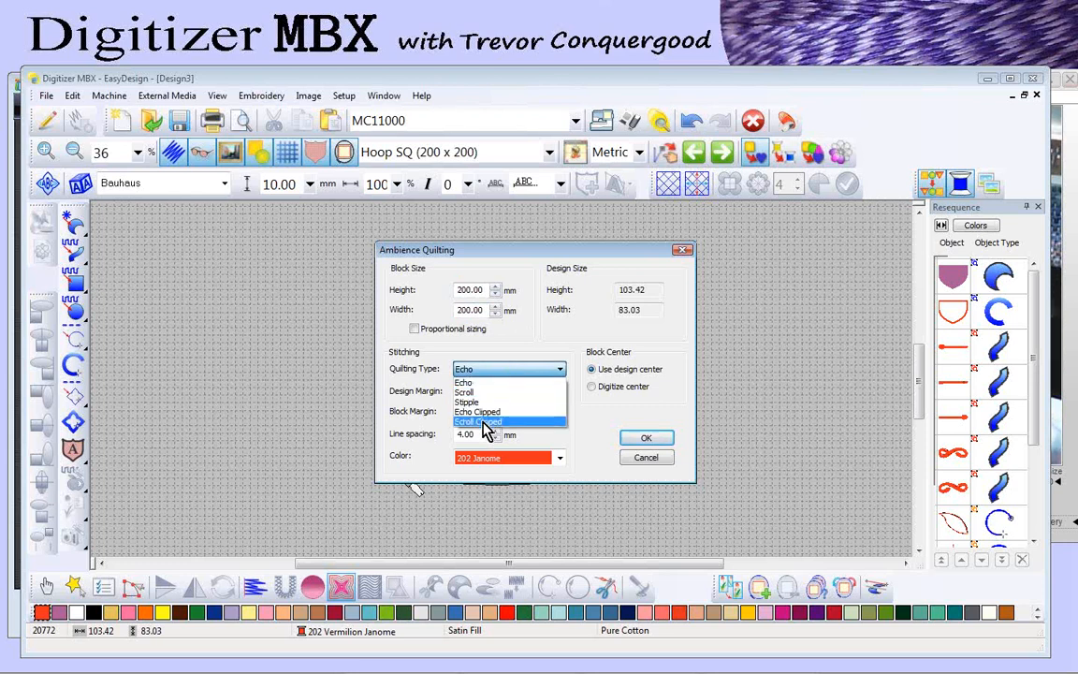
pyautogui.click(476, 404)
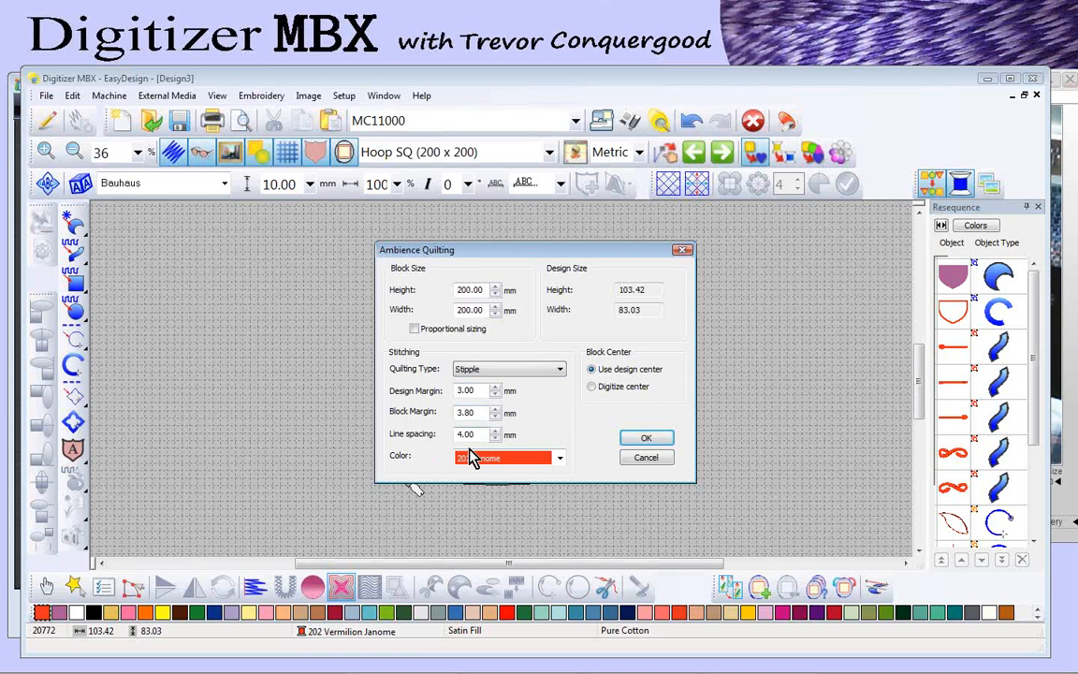
pyautogui.click(646, 439)
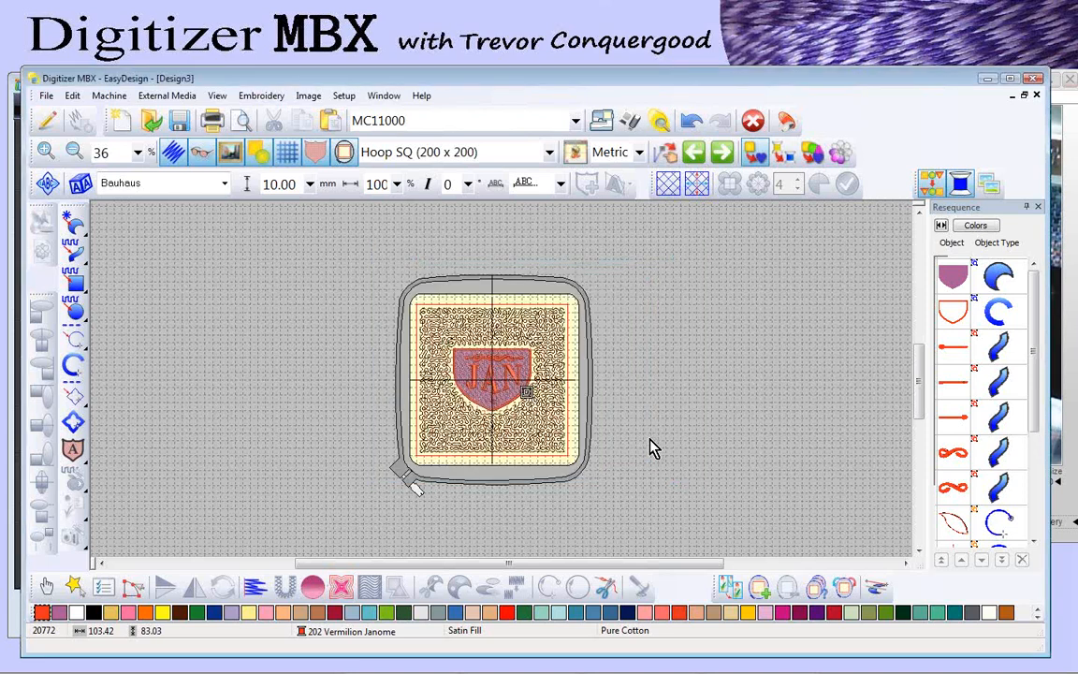
pyautogui.press('z')
pyautogui.click(512, 418)
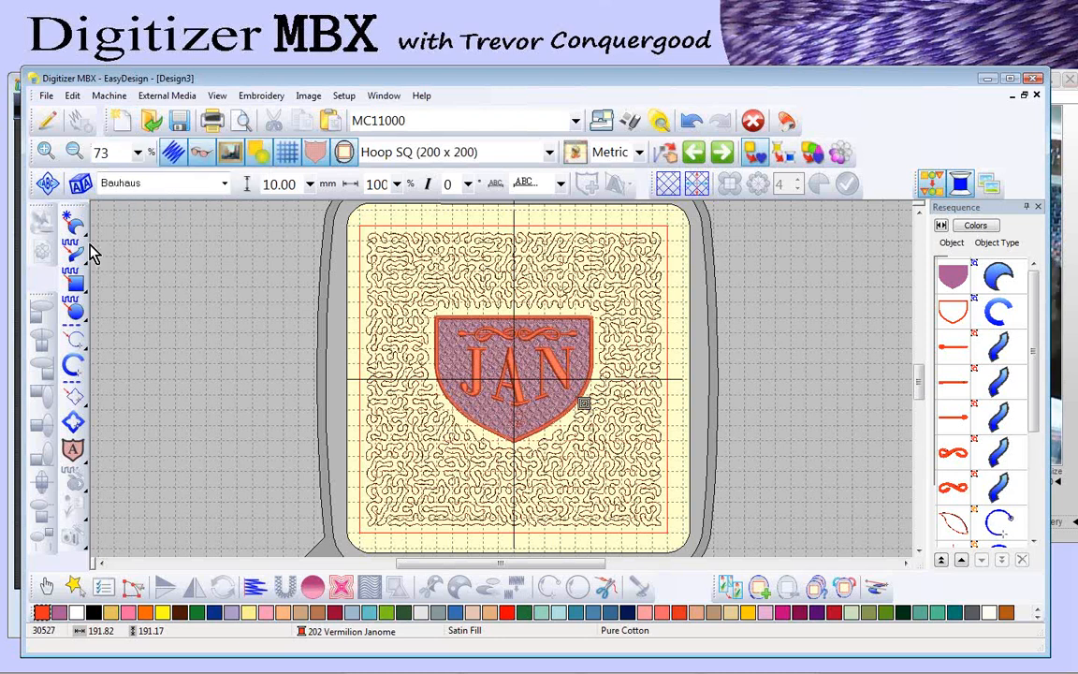
pyautogui.hotkey('alt', 'Tab')
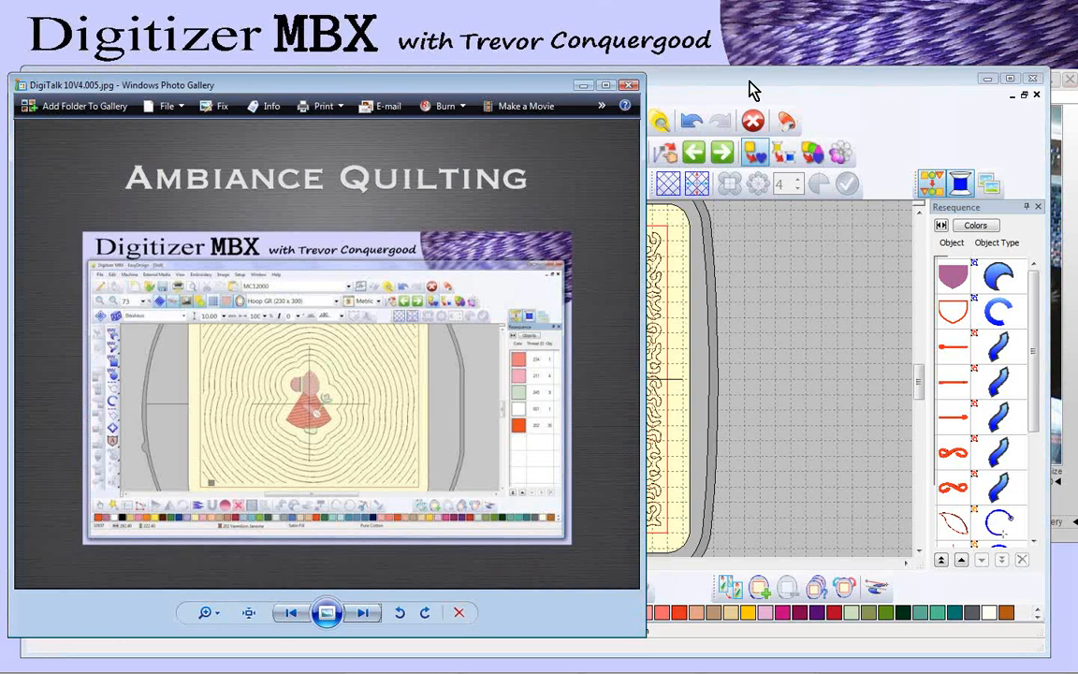
pyautogui.hotkey('alt', 'Tab')
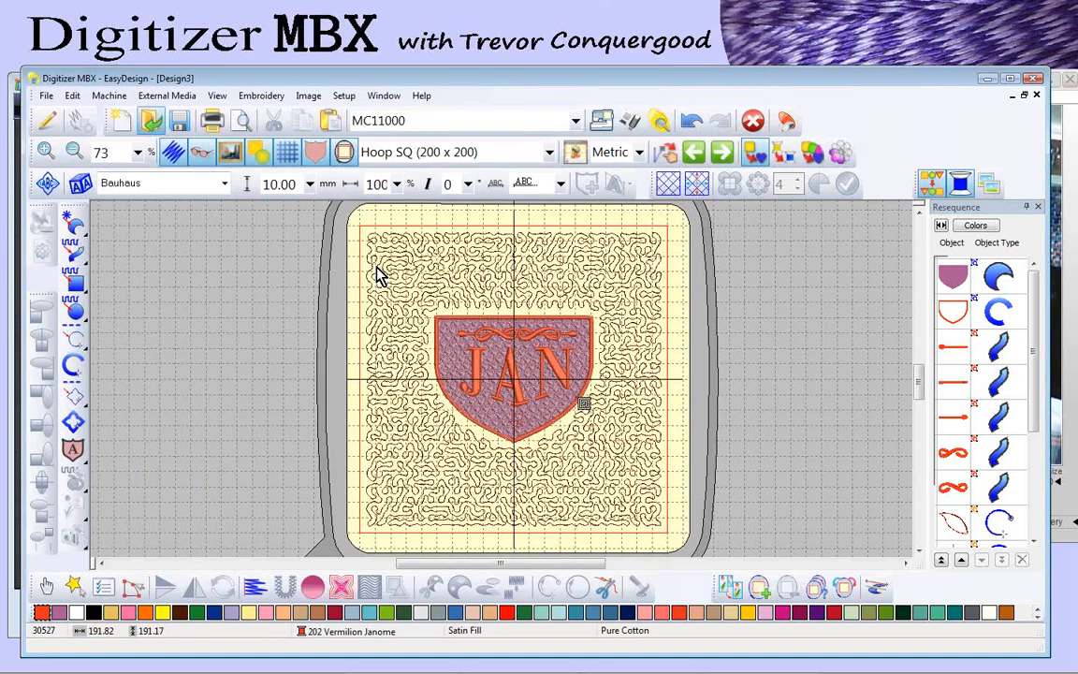
# Step: Open the design Doll.JAN from the Embroidery Album V4 folder and show its whole hoop
pyautogui.hotkey('ctrl', 'o')
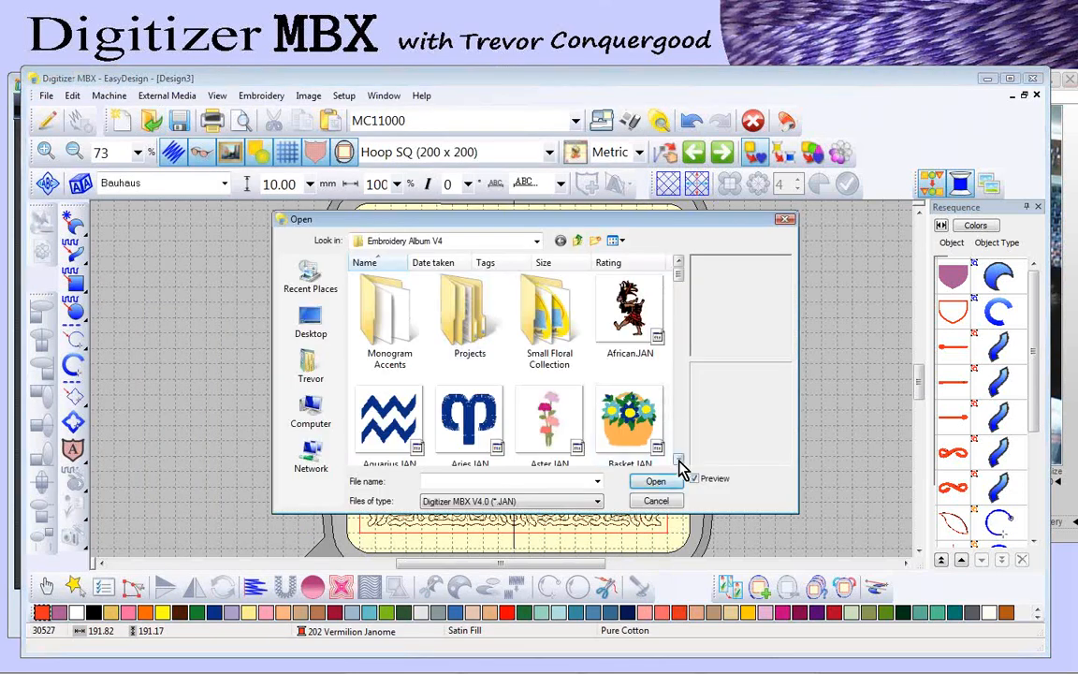
pyautogui.scroll(-5, 681, 469)
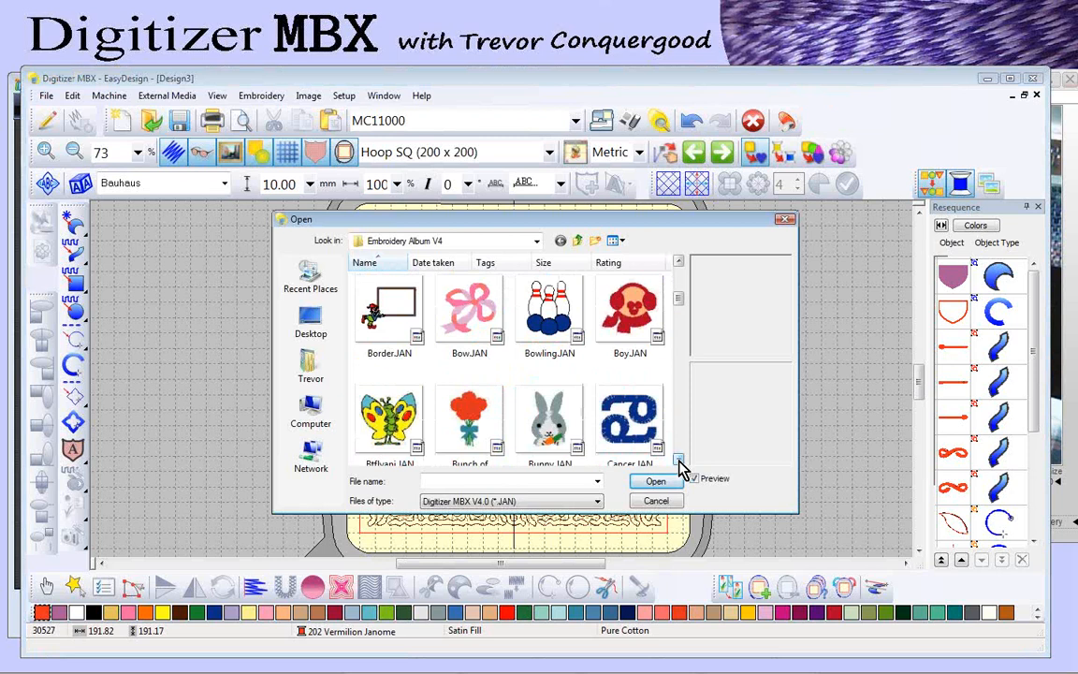
pyautogui.scroll(-5, 681, 471)
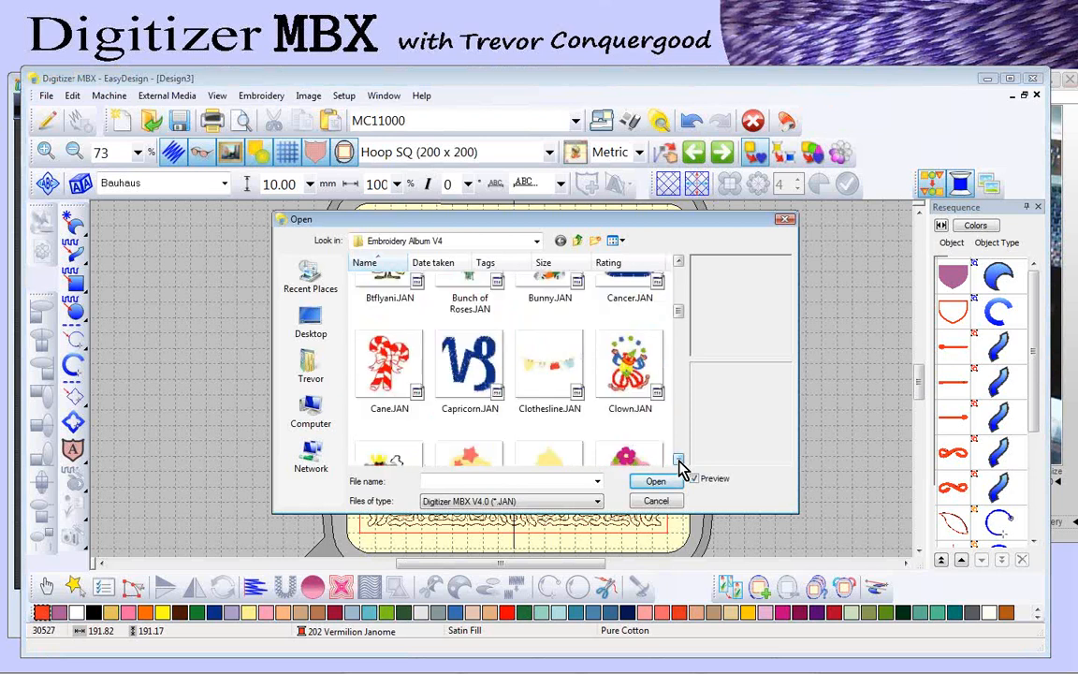
pyautogui.scroll(-3, 681, 469)
pyautogui.click(477, 412)
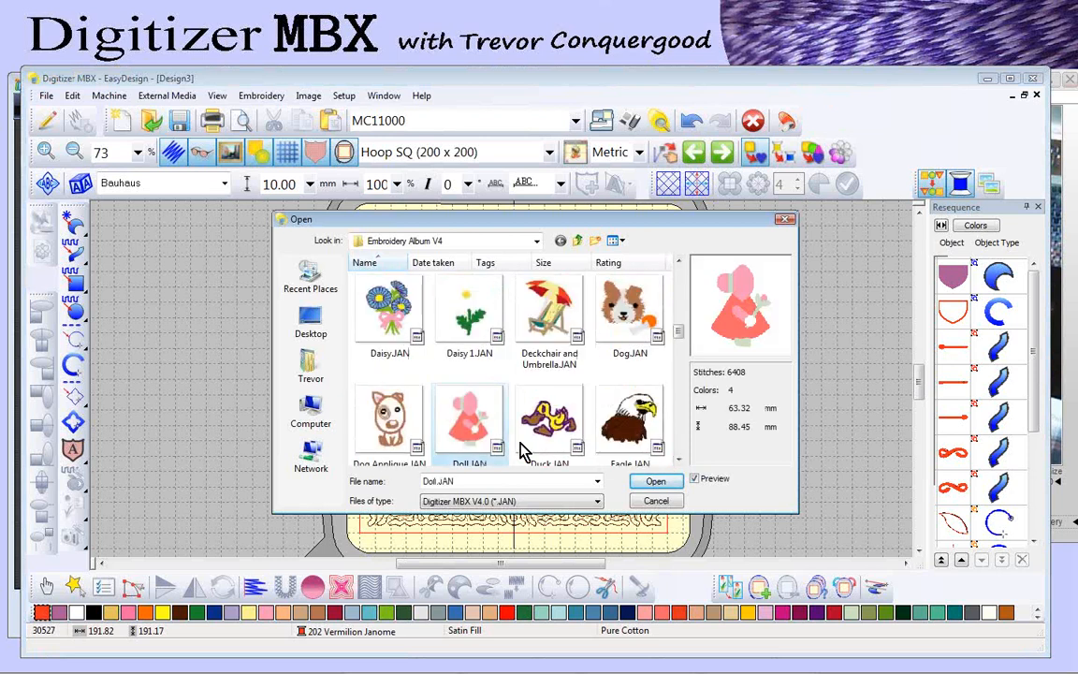
pyautogui.press('Return')
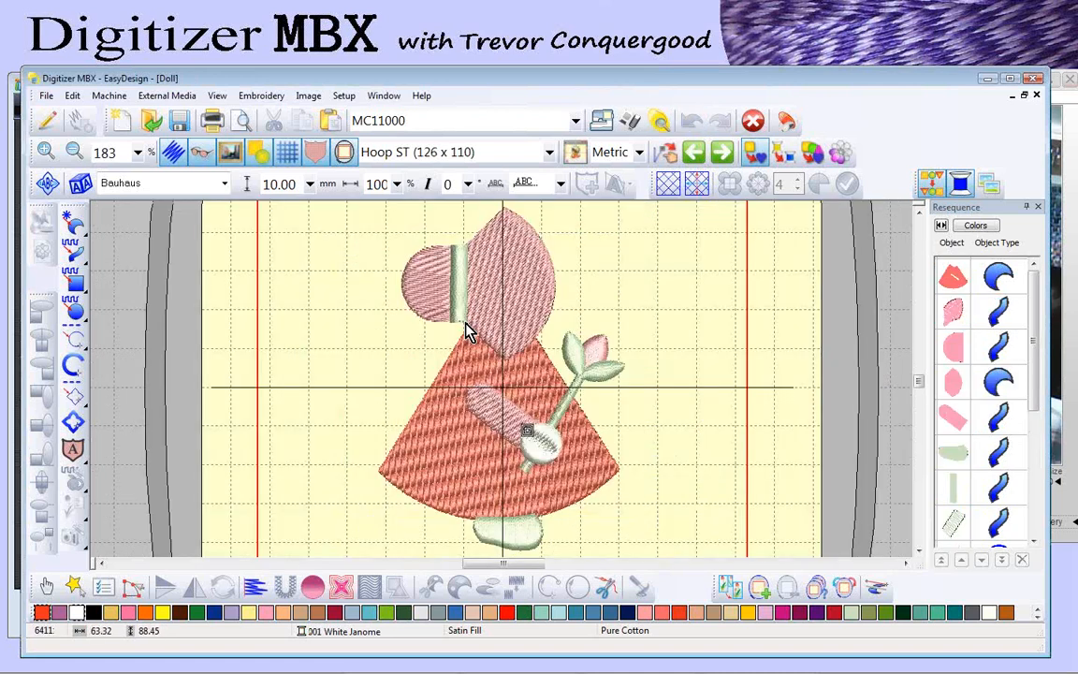
pyautogui.scroll(-2, 468, 332)
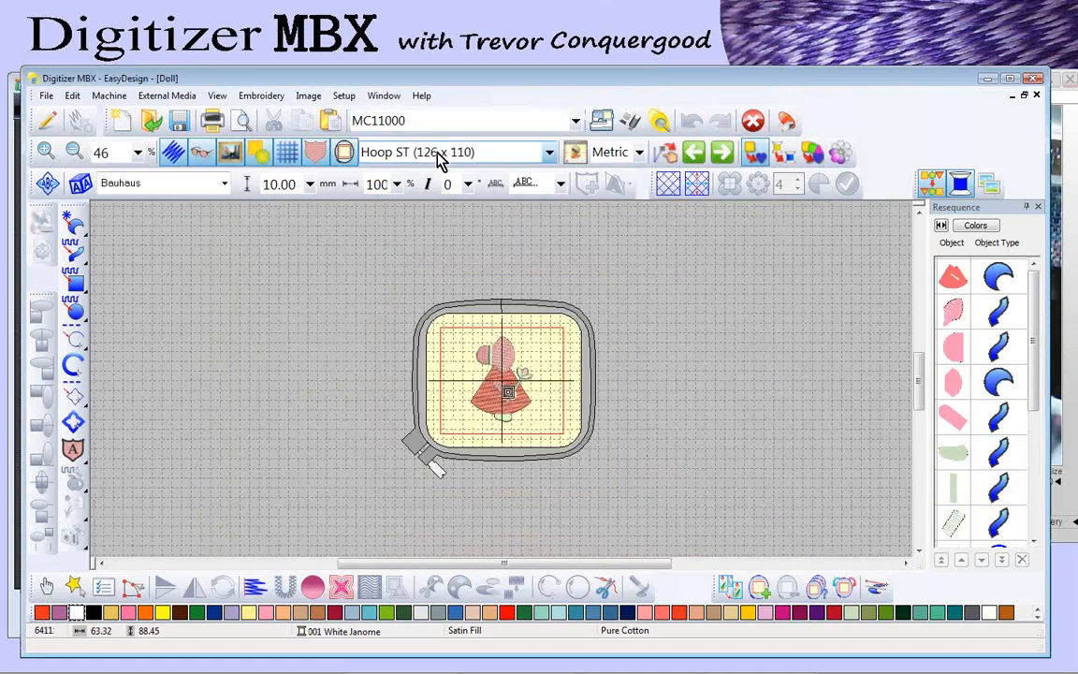
# Step: Set the sewing machine to MC12000 and choose Hoop GR (230 x 300) for the doll design
pyautogui.click(431, 124)
pyautogui.click(418, 143)
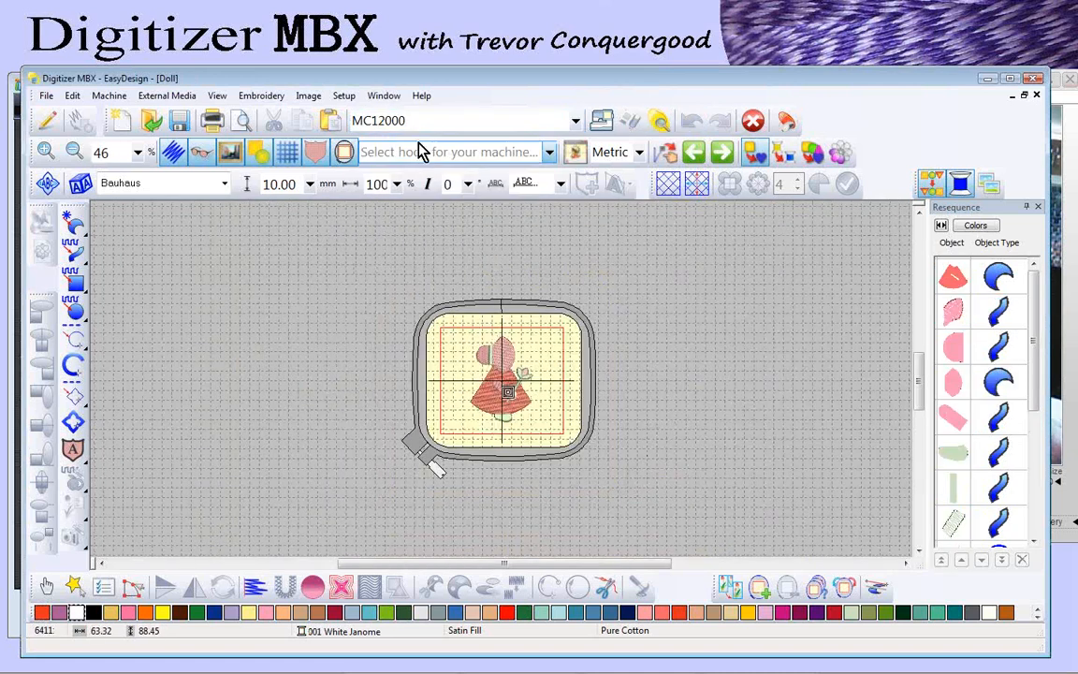
pyautogui.click(423, 156)
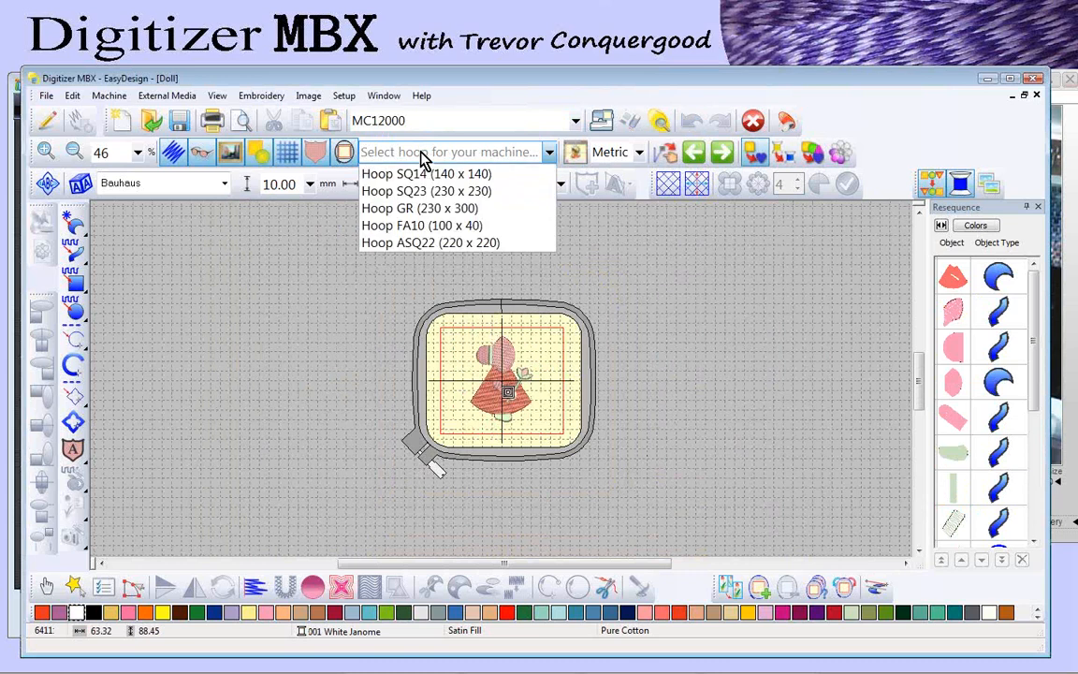
pyautogui.click(434, 211)
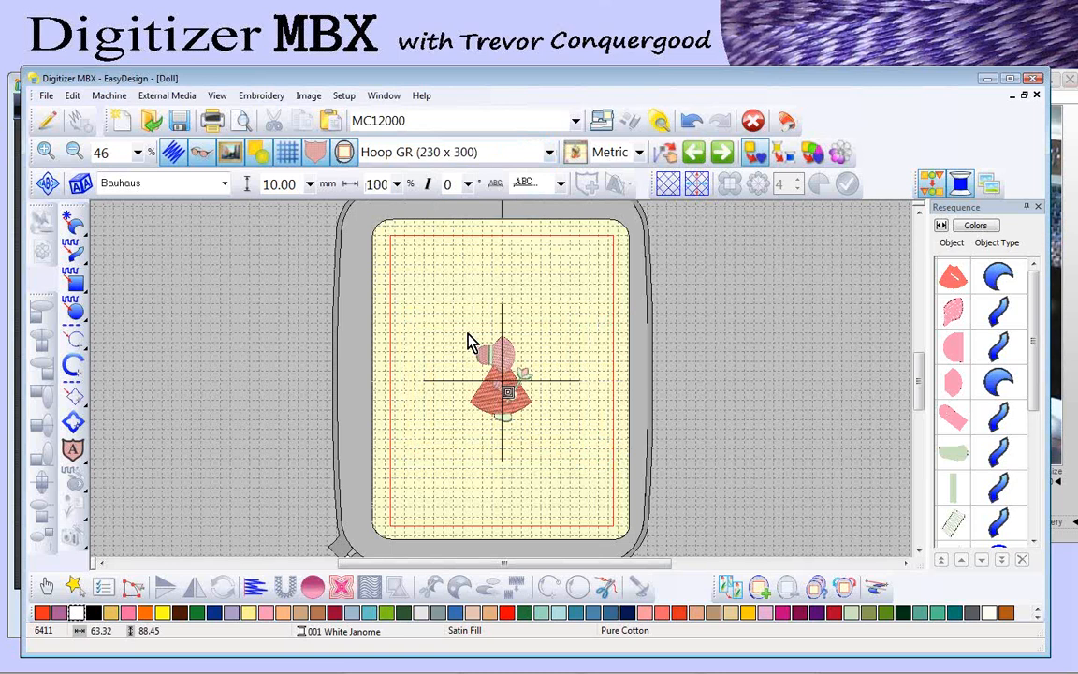
# Step: Start Ambience Quilting and set the block height to 300 mm and the width to 200 mm
pyautogui.click(341, 588)
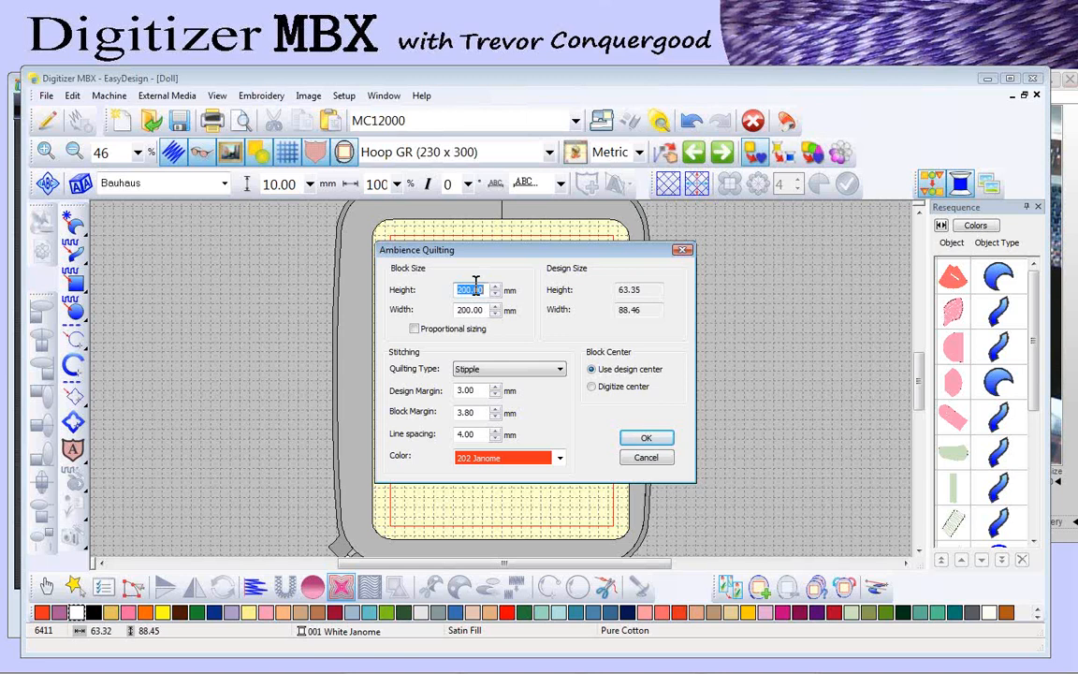
pyautogui.write('300')
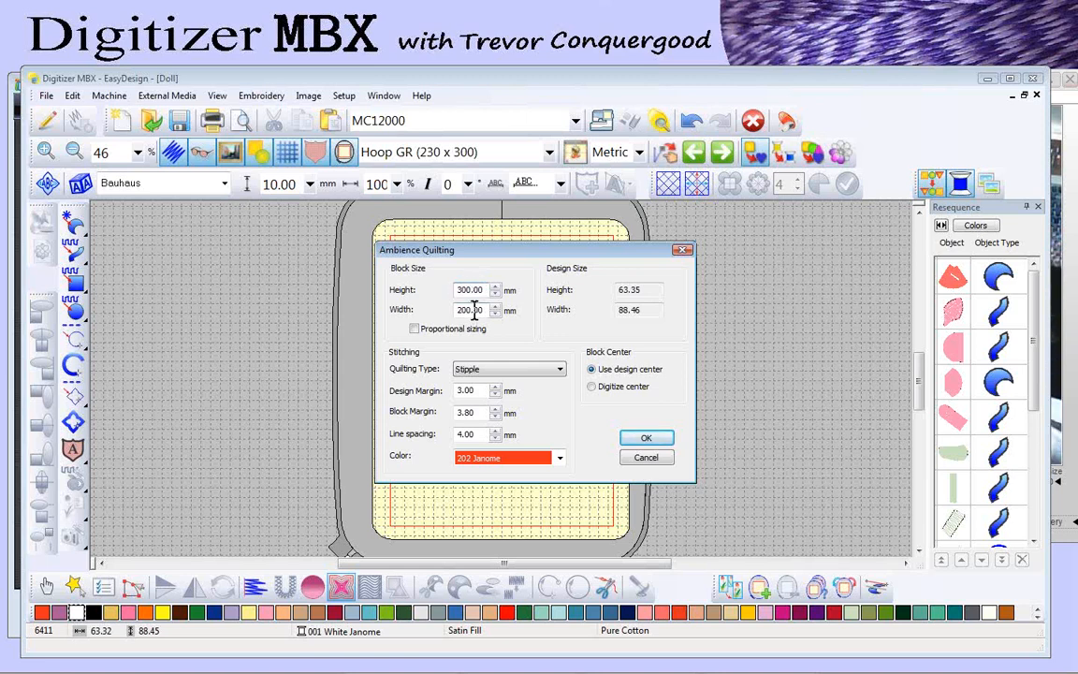
pyautogui.write('200')
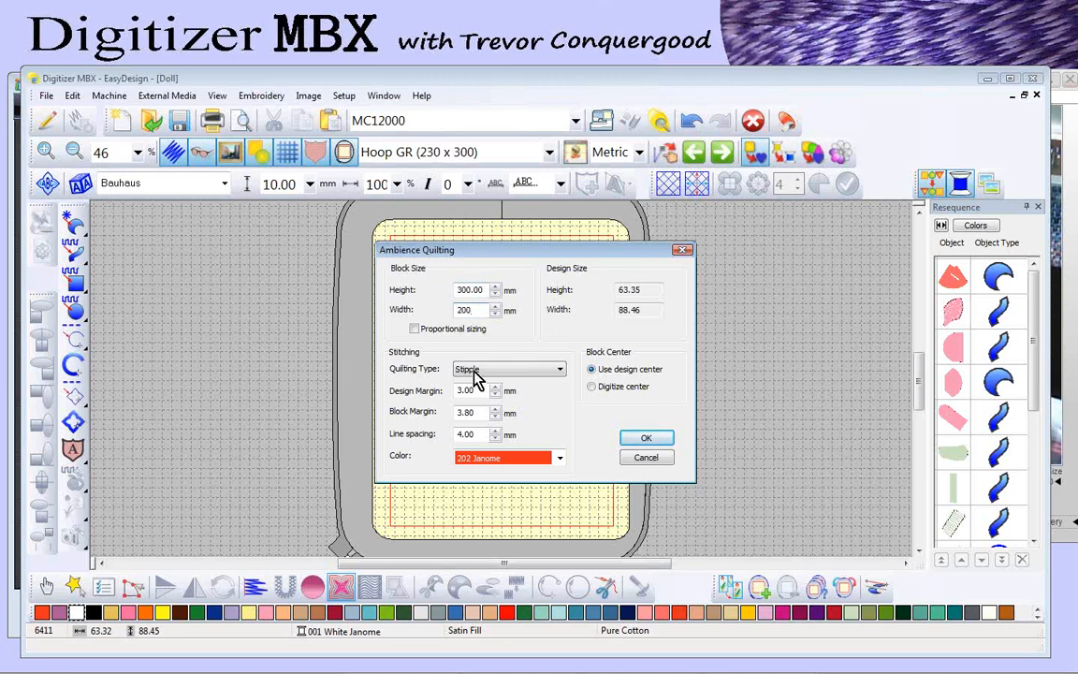
# Step: Try Echo quilting around the doll design and undo the generated stitching
pyautogui.click(561, 369)
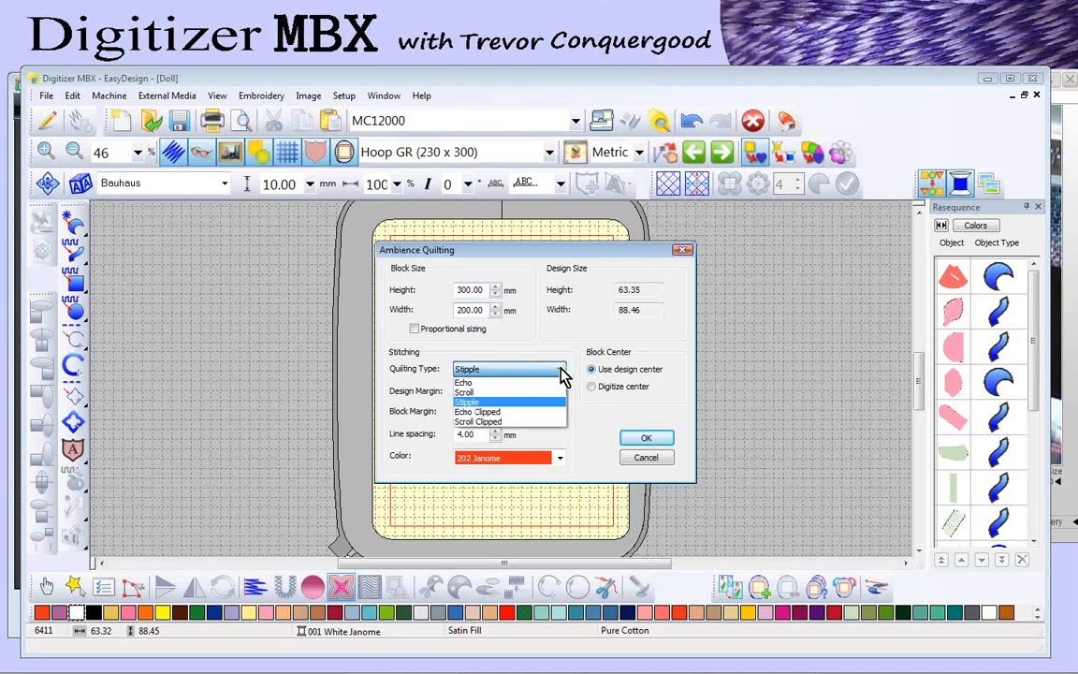
pyautogui.click(492, 382)
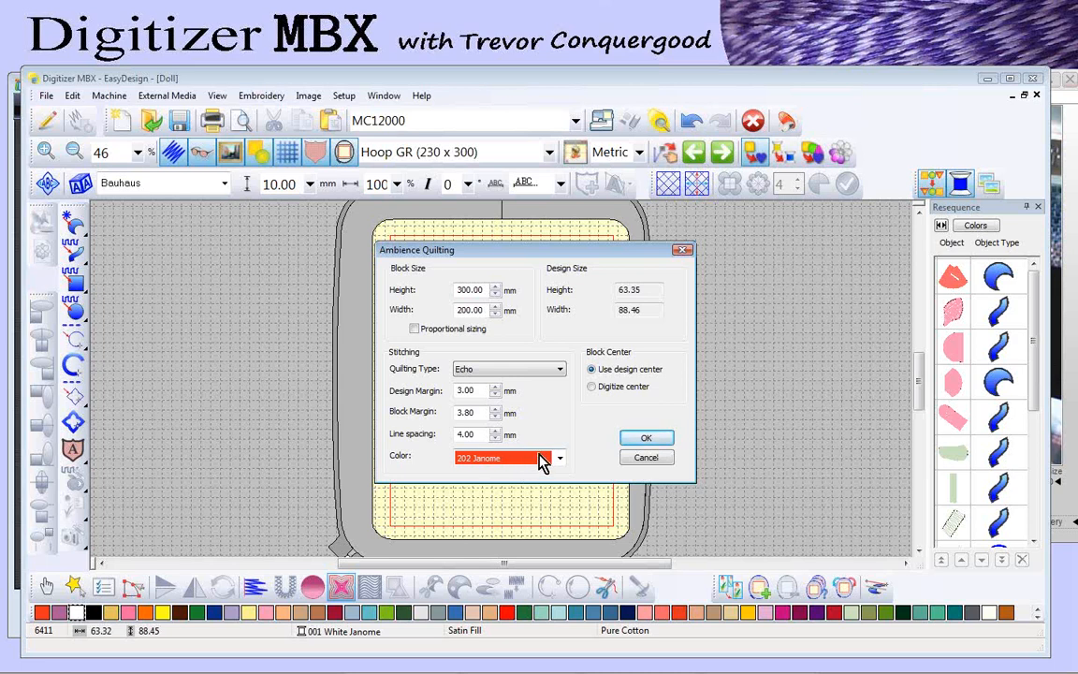
pyautogui.click(649, 440)
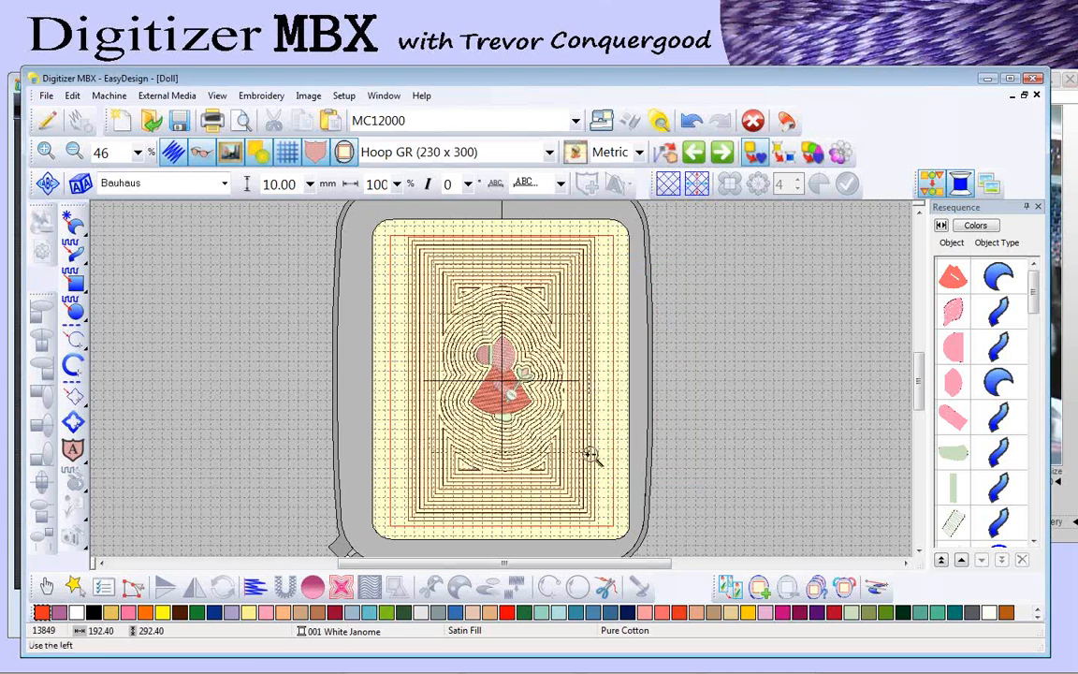
pyautogui.scroll(4, 590, 452)
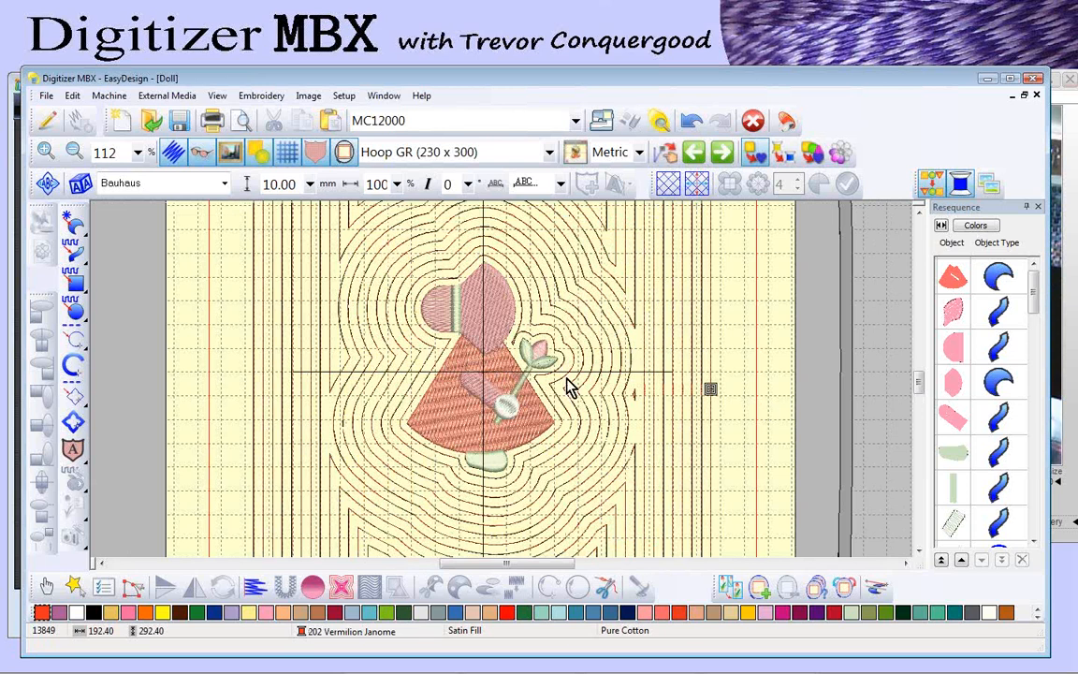
pyautogui.click(691, 120)
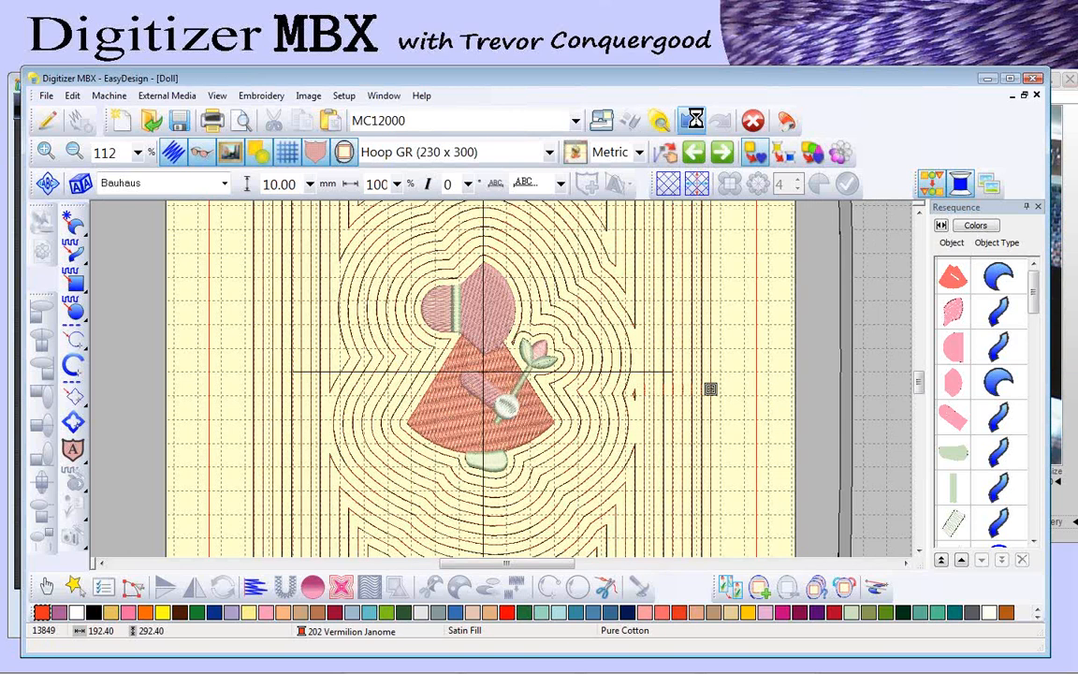
# Step: Generate Ambience Quilting of type Scroll around the doll and inspect the line pattern up close
pyautogui.click(340, 586)
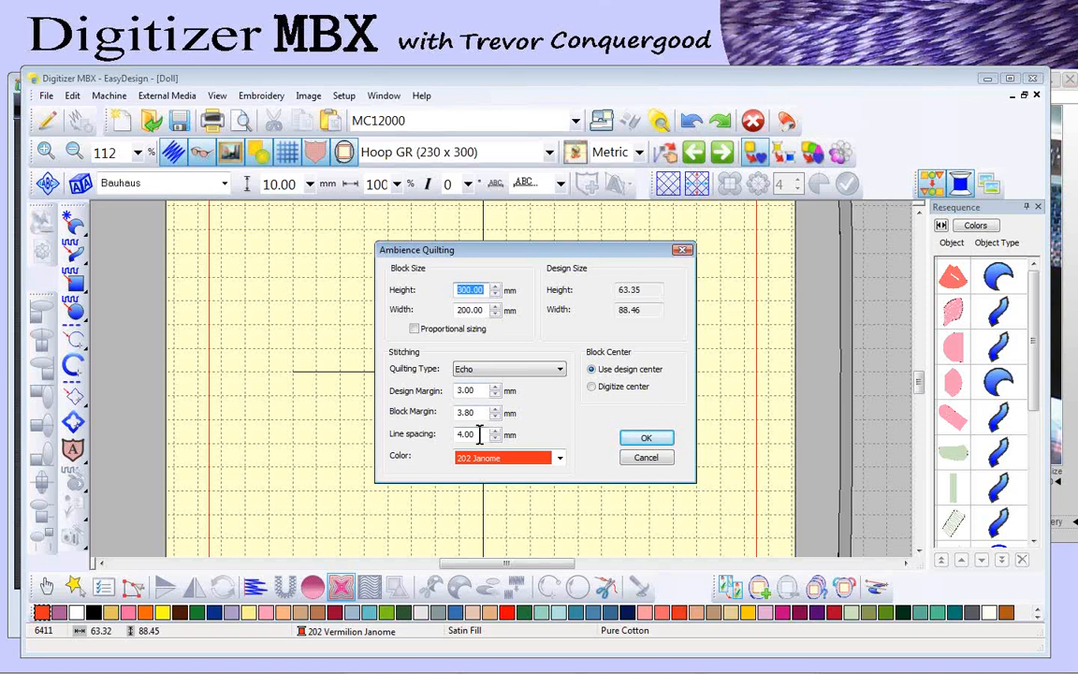
pyautogui.click(517, 369)
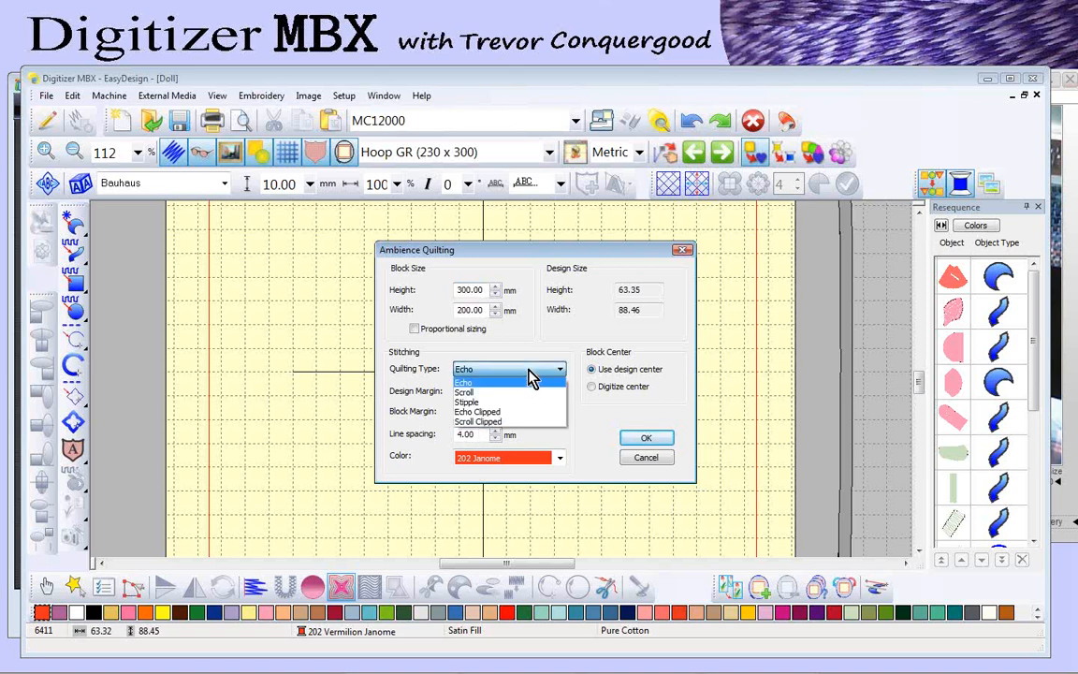
pyautogui.click(488, 393)
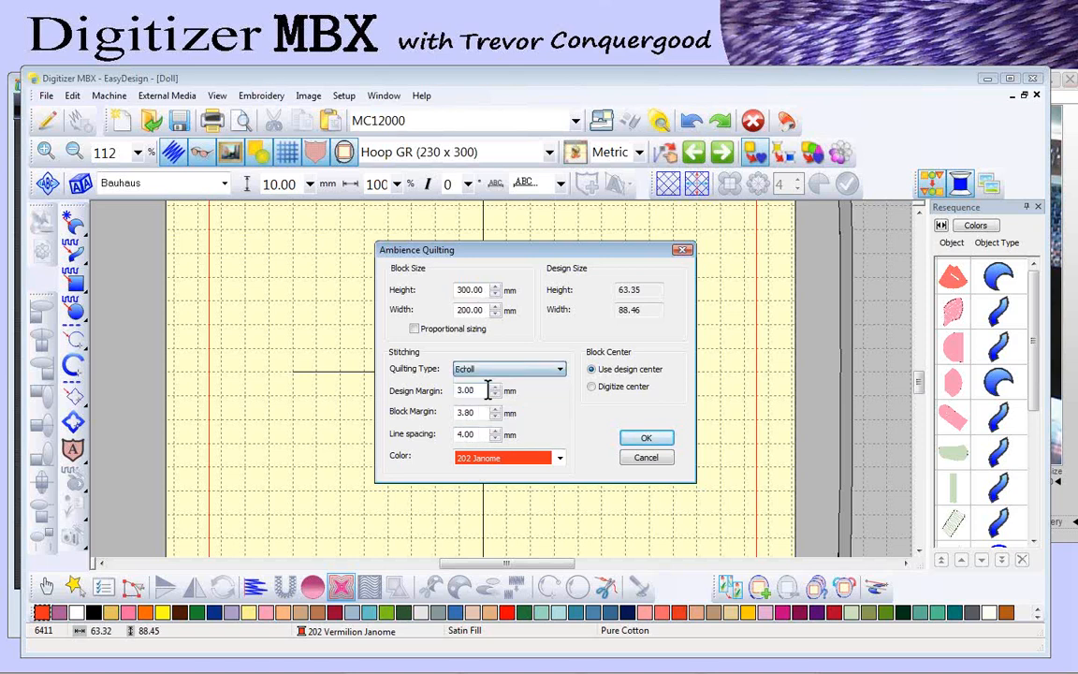
pyautogui.click(646, 438)
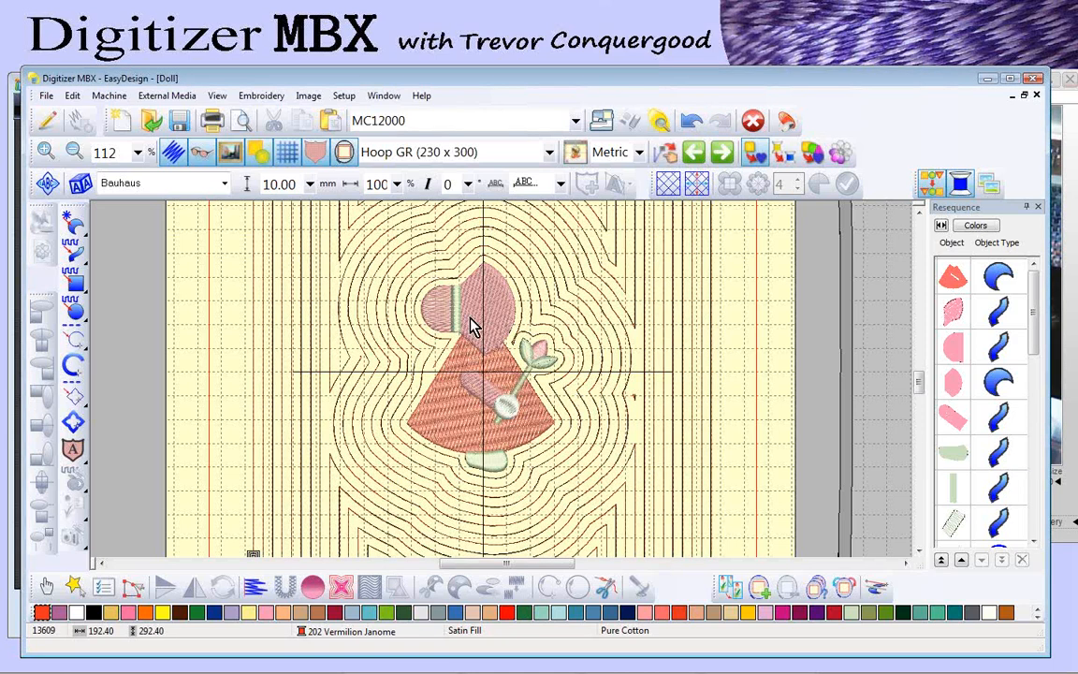
pyautogui.scroll(1, 659, 352)
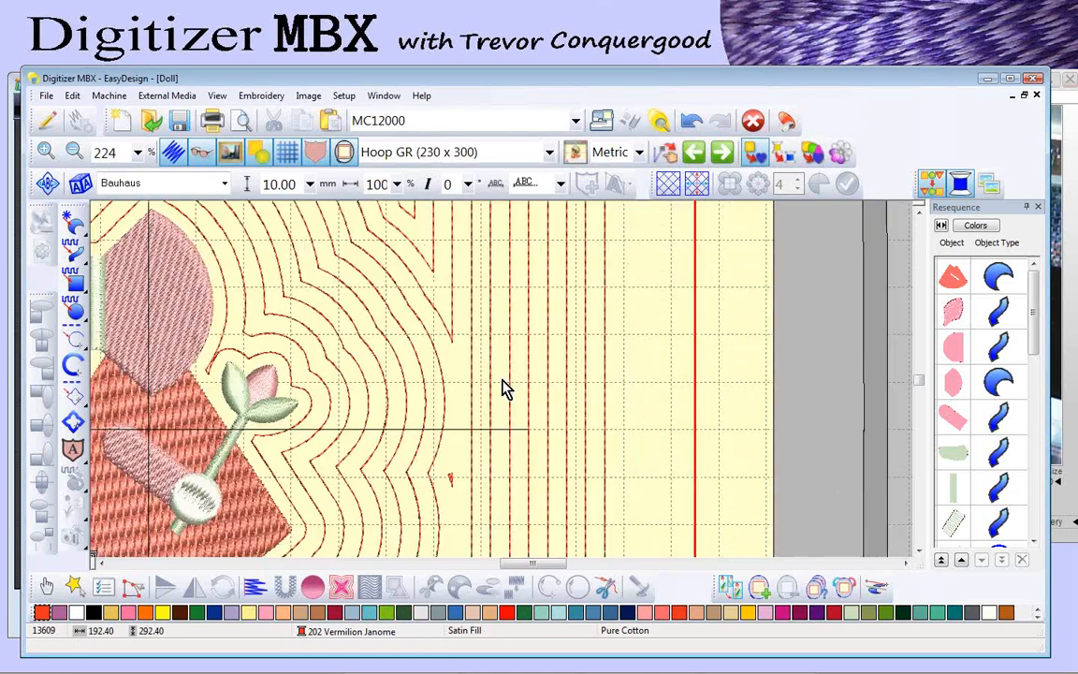
pyautogui.scroll(-1, 503, 389)
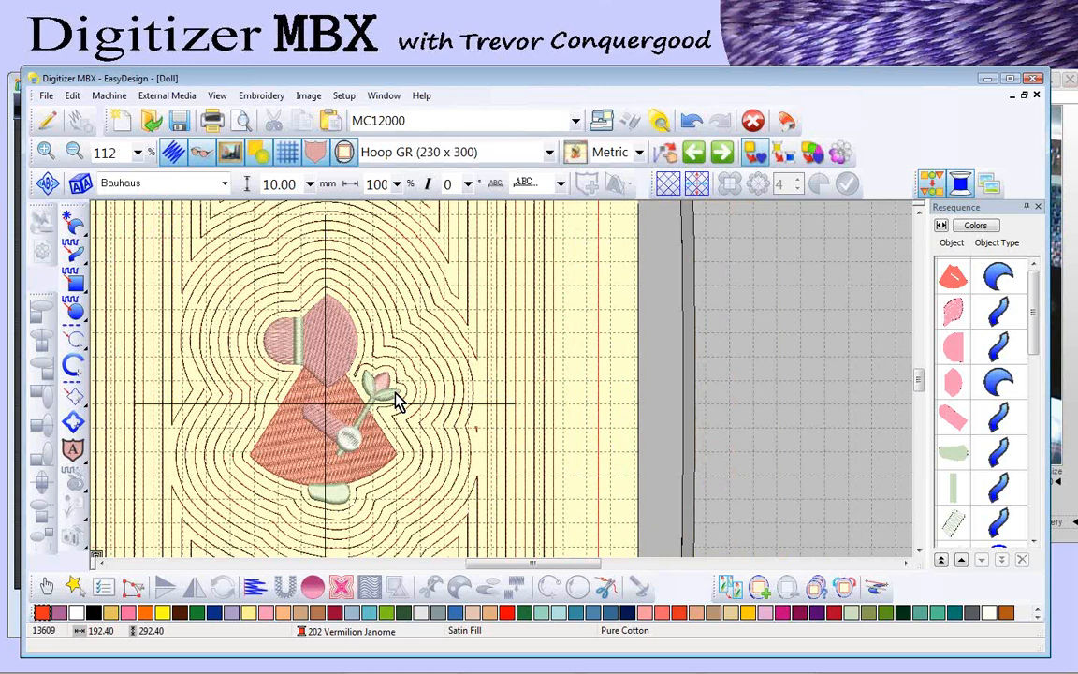
pyautogui.scroll(-1, 322, 402)
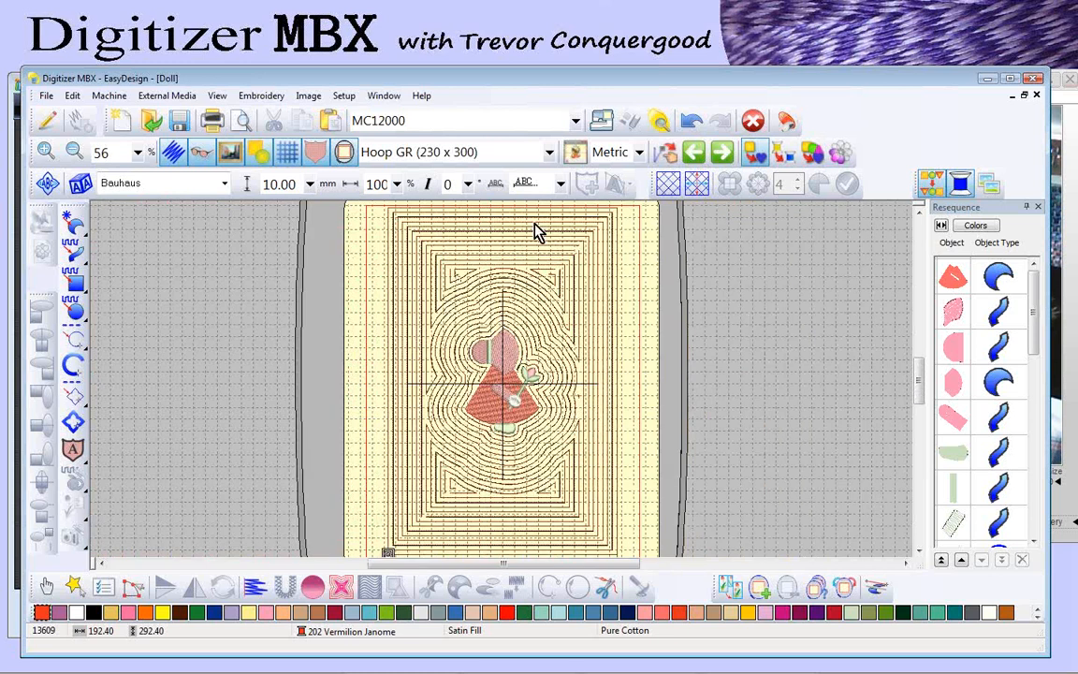
pyautogui.scroll(2, 505, 384)
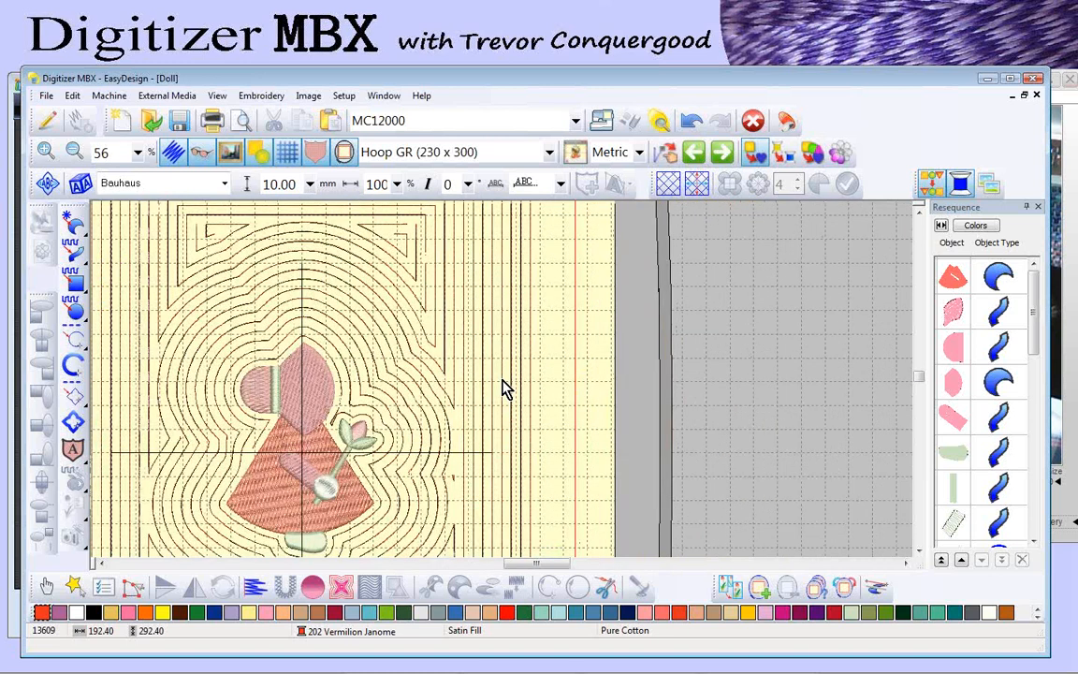
# Step: Change the stitch type of the outer rectangular quilting lines to Satin Line
pyautogui.click(524, 362)
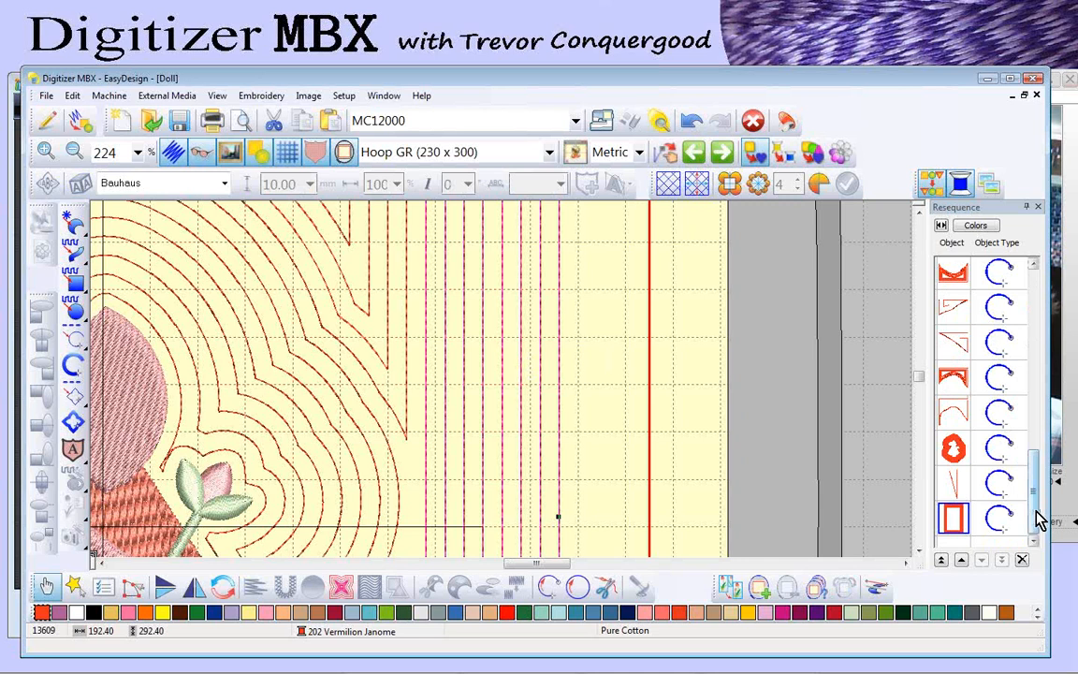
pyautogui.scroll(-1, 619, 388)
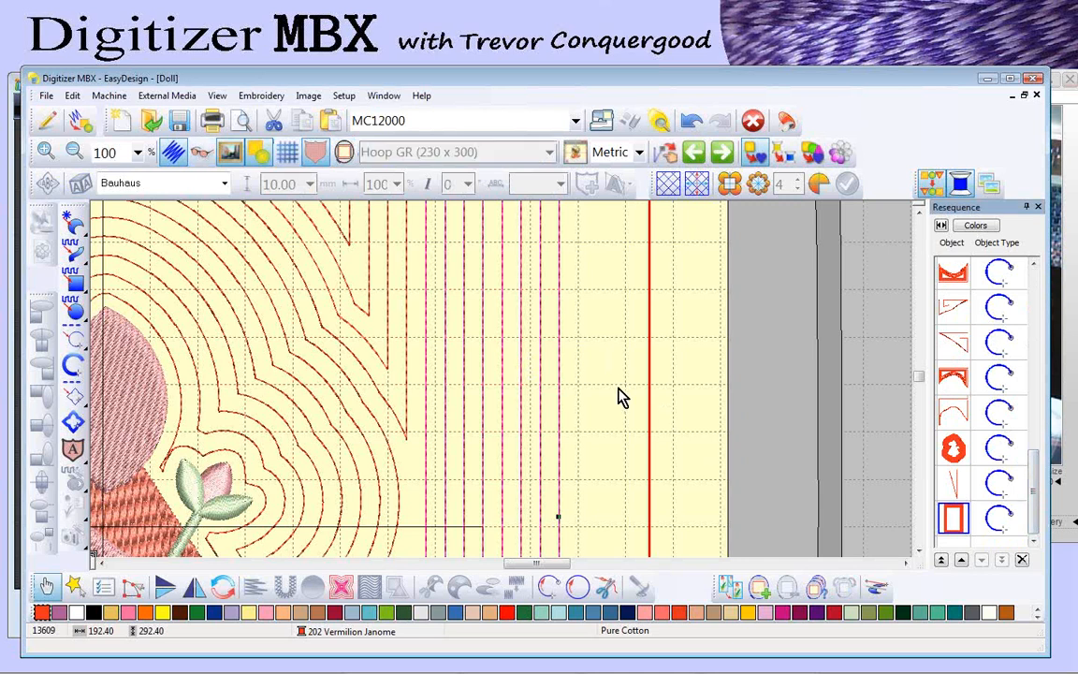
pyautogui.scroll(-2, 619, 388)
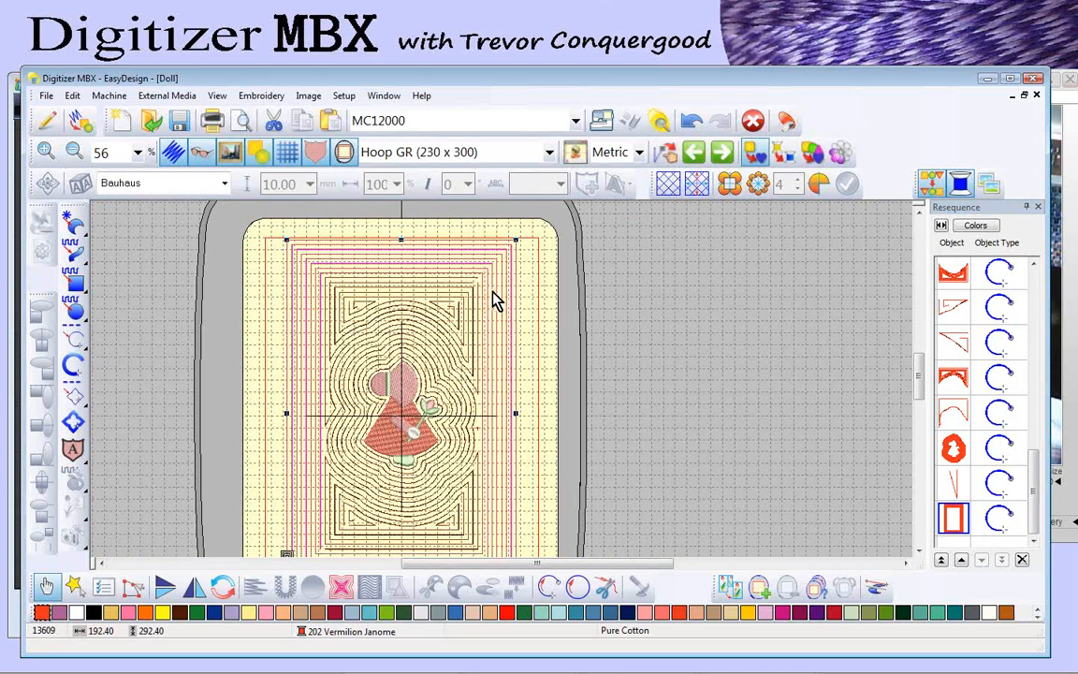
pyautogui.scroll(2, 503, 388)
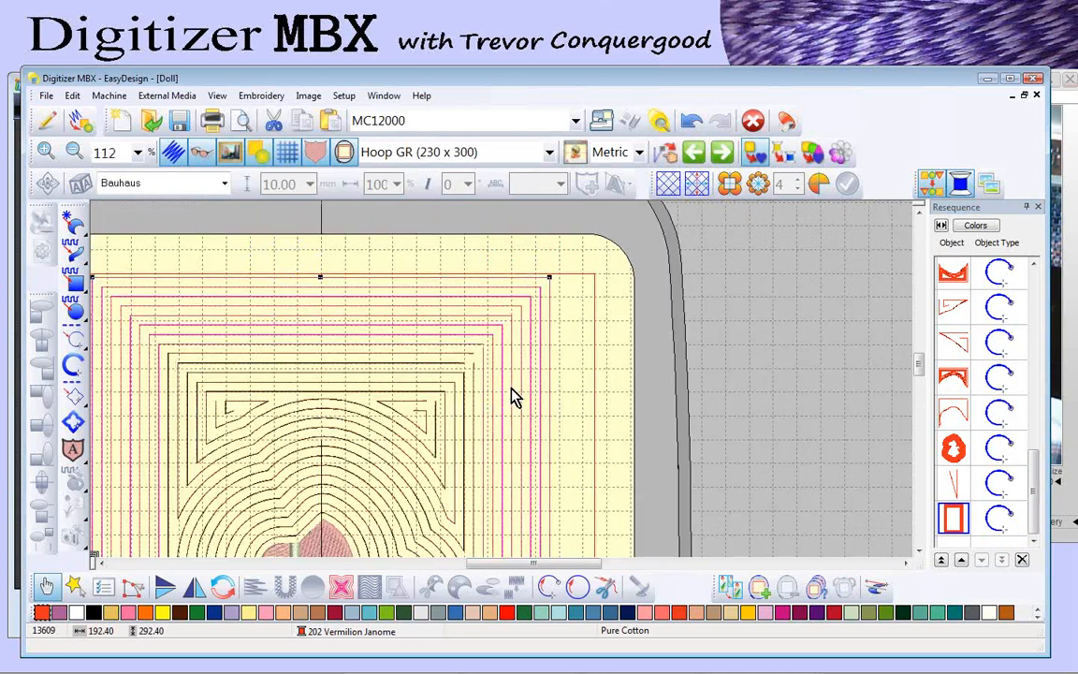
pyautogui.rightClick(546, 355)
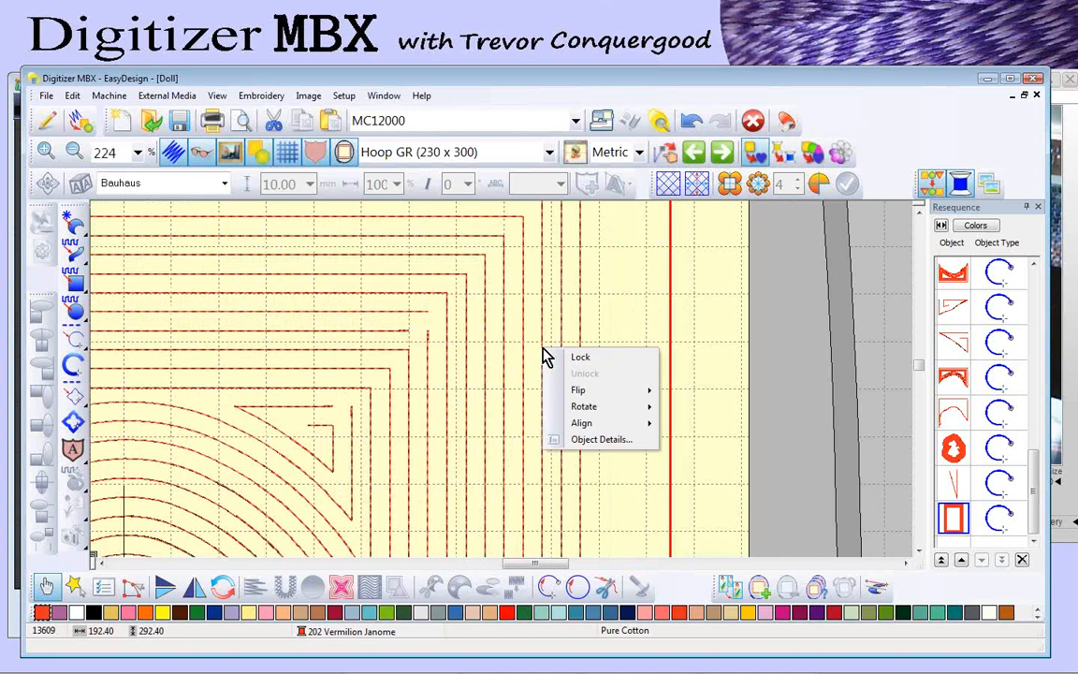
pyautogui.click(580, 440)
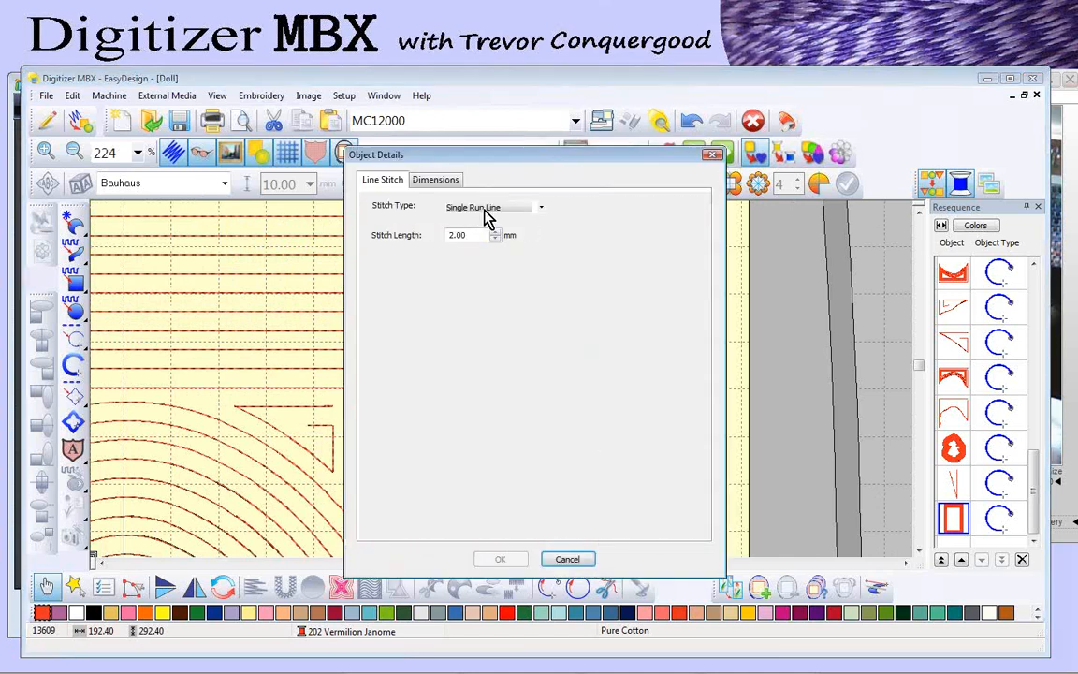
pyautogui.click(544, 214)
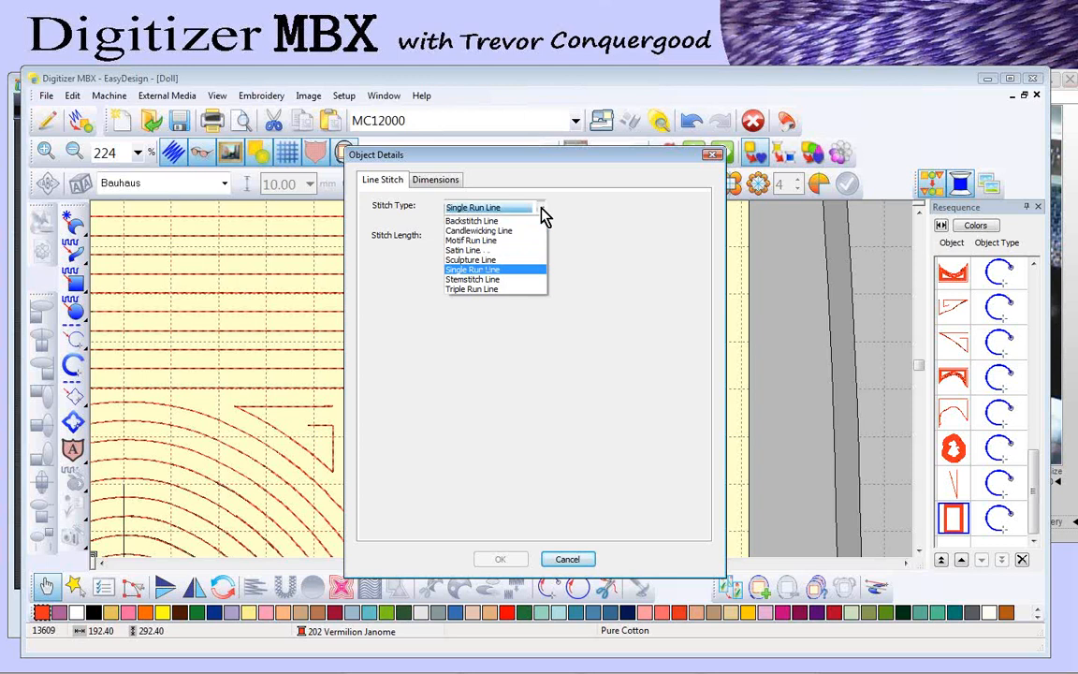
pyautogui.click(495, 252)
pyautogui.click(500, 560)
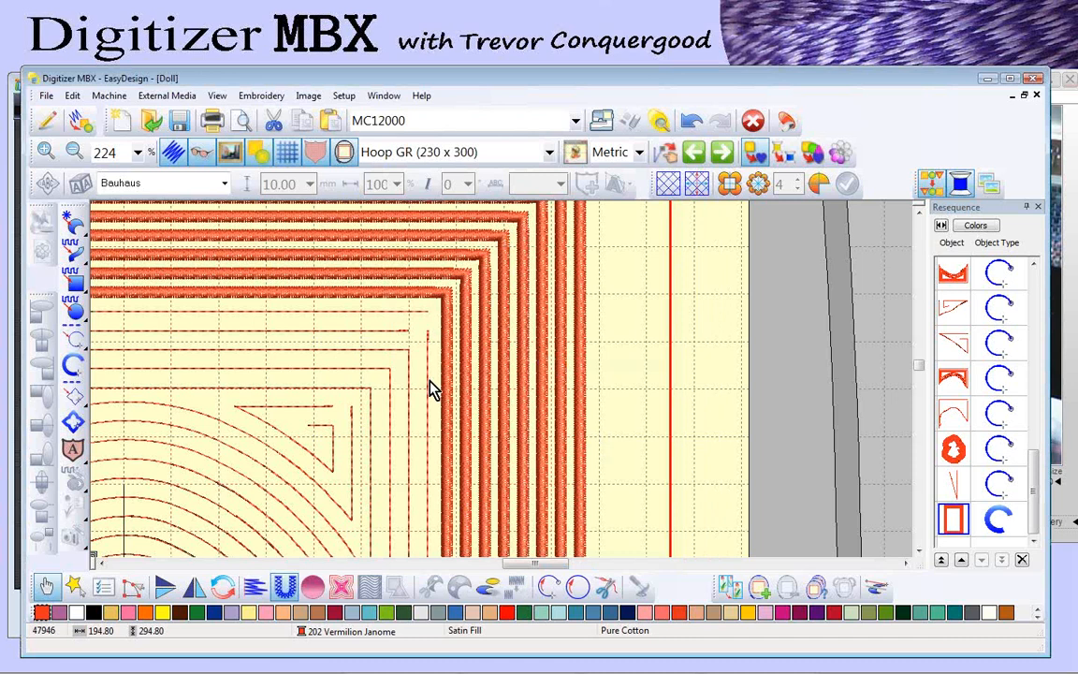
# Step: Try to change the outer rectangular quilting lines to Candlewicking Line
pyautogui.scroll(-1, 595, 309)
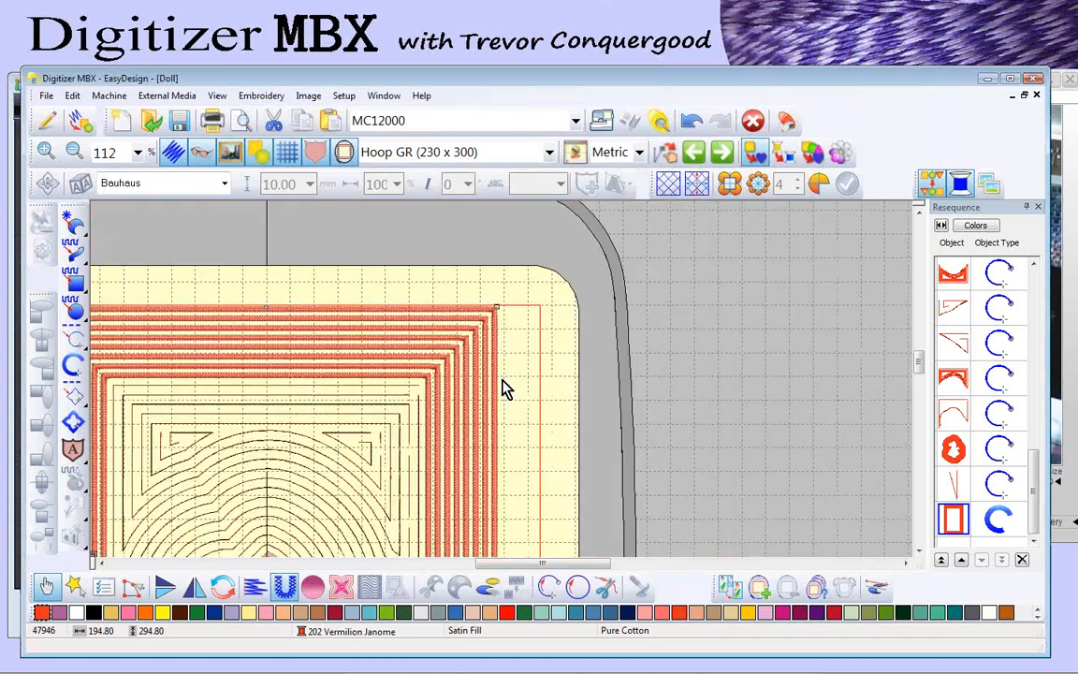
pyautogui.scroll(1, 501, 388)
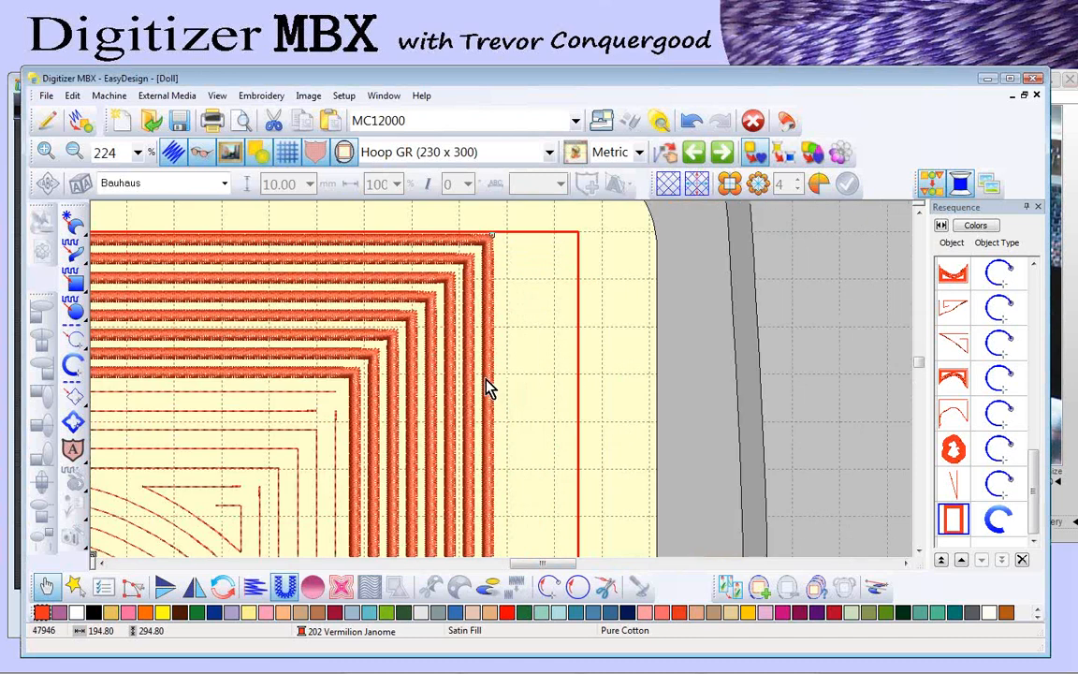
pyautogui.doubleClick(486, 386)
pyautogui.click(493, 221)
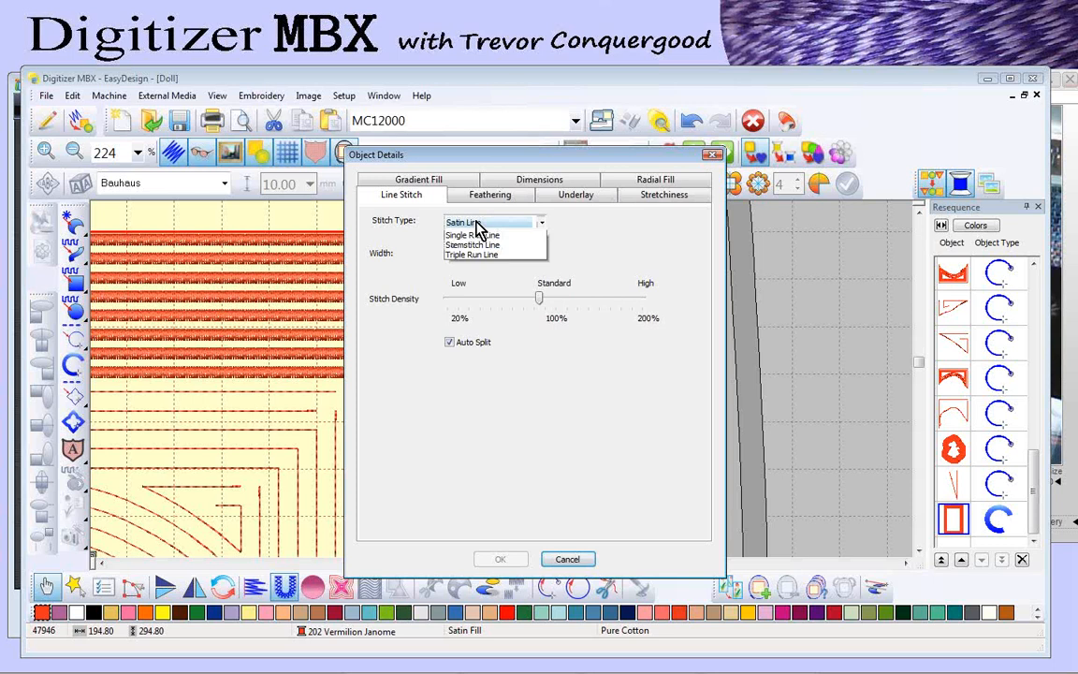
pyautogui.click(478, 245)
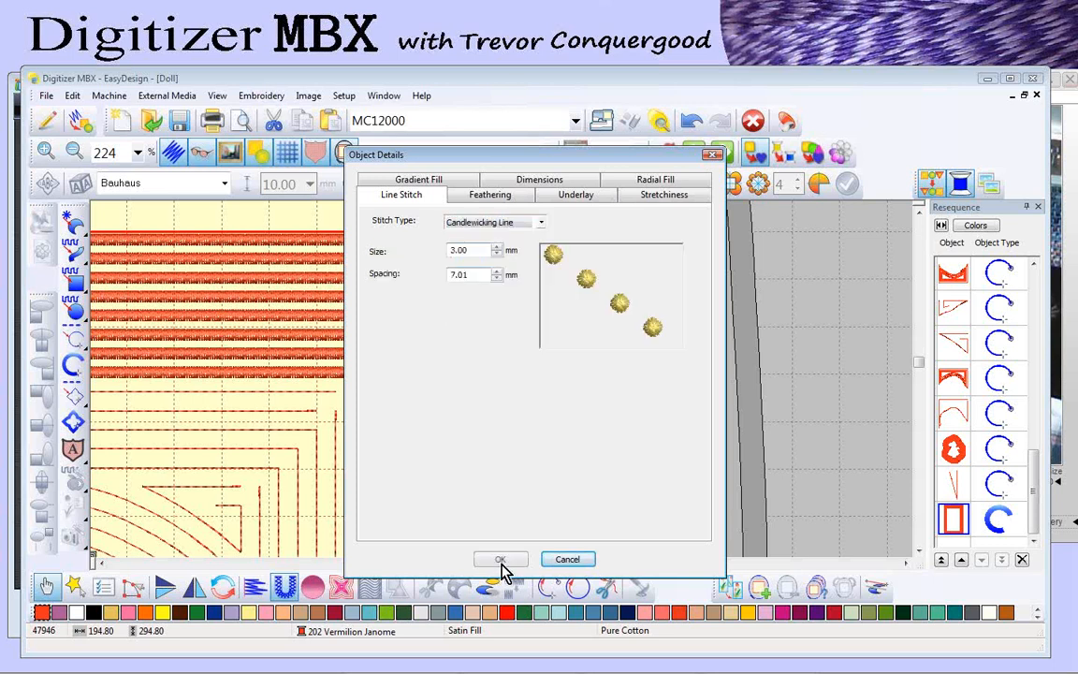
pyautogui.click(502, 562)
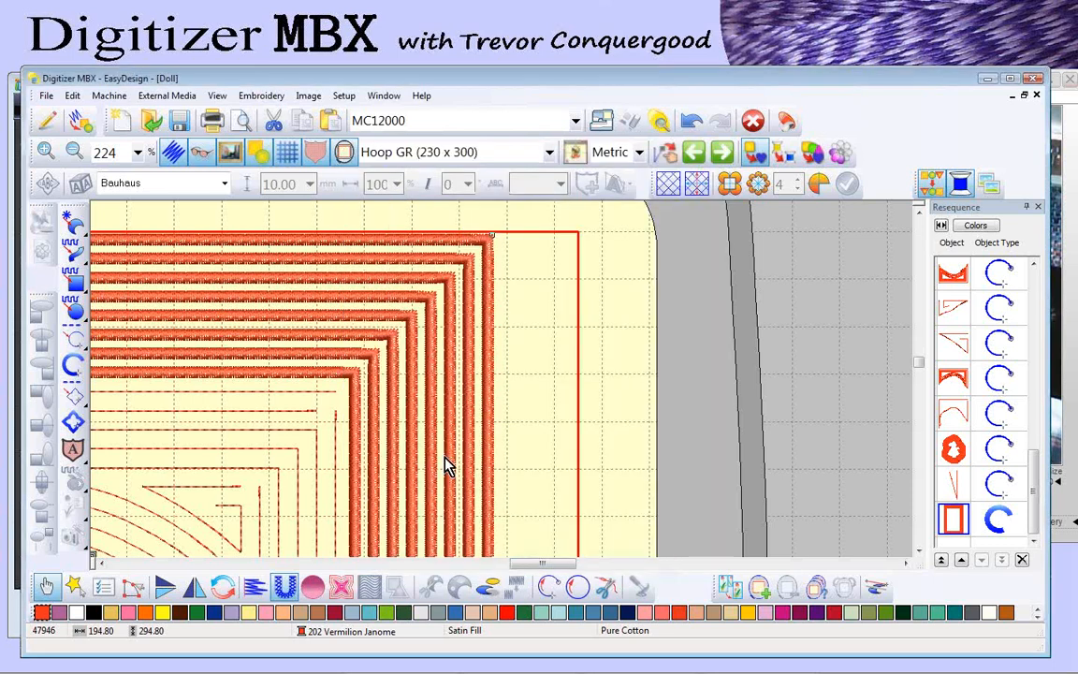
# Step: Change the stitch type of the outer rectangular quilting lines to Backstitch Line
pyautogui.rightClick(493, 349)
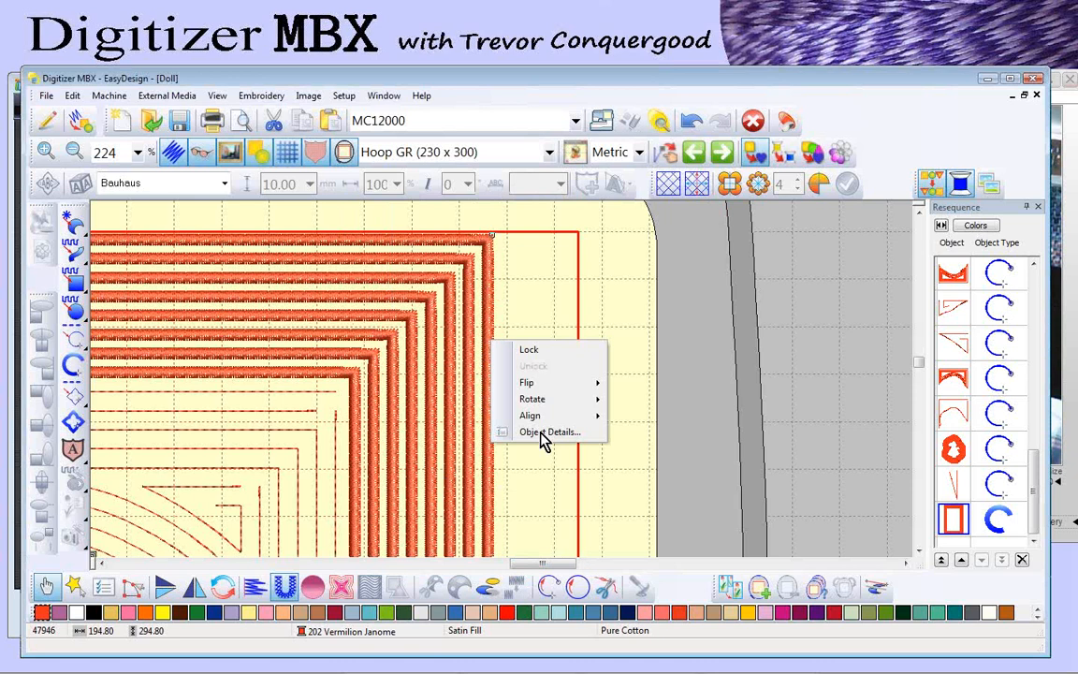
pyautogui.click(544, 440)
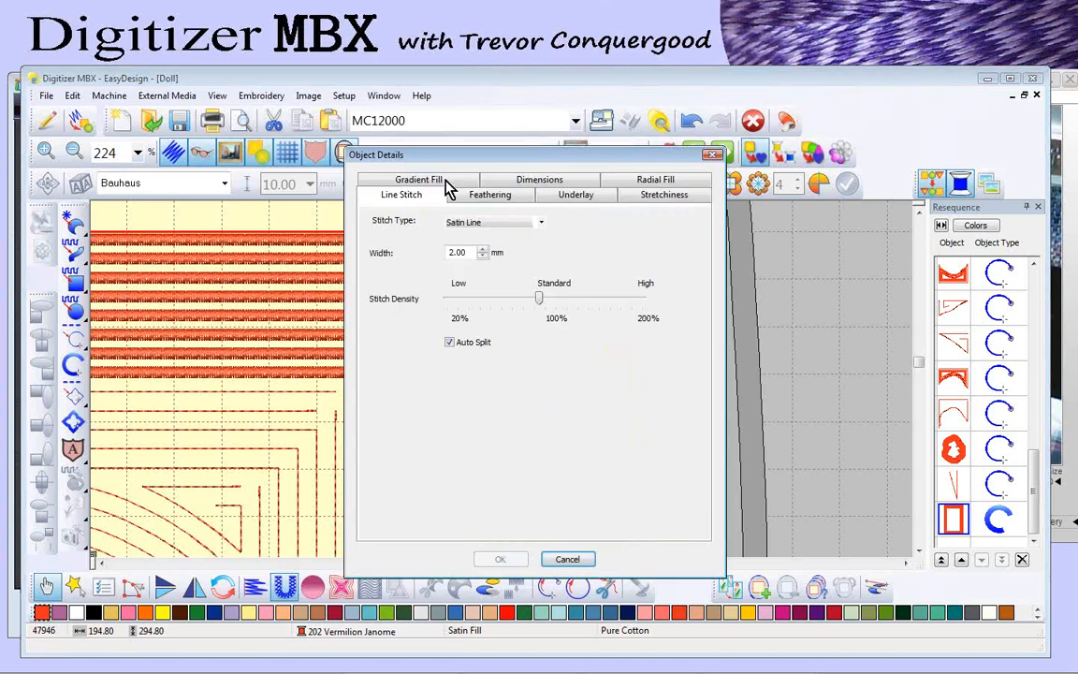
pyautogui.click(485, 223)
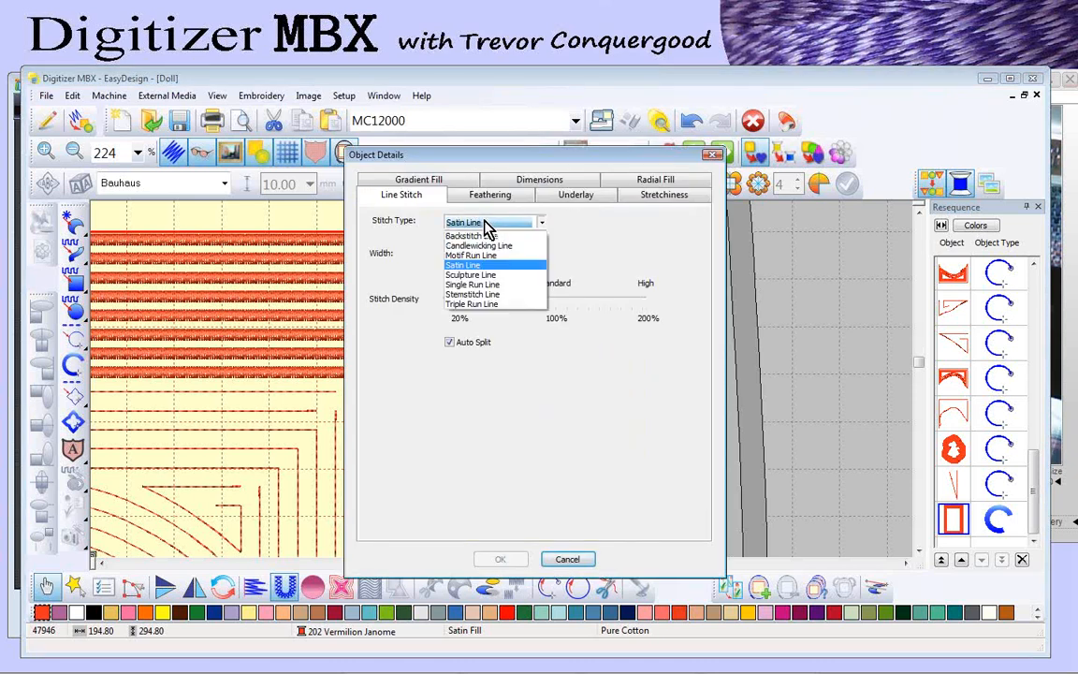
pyautogui.click(479, 237)
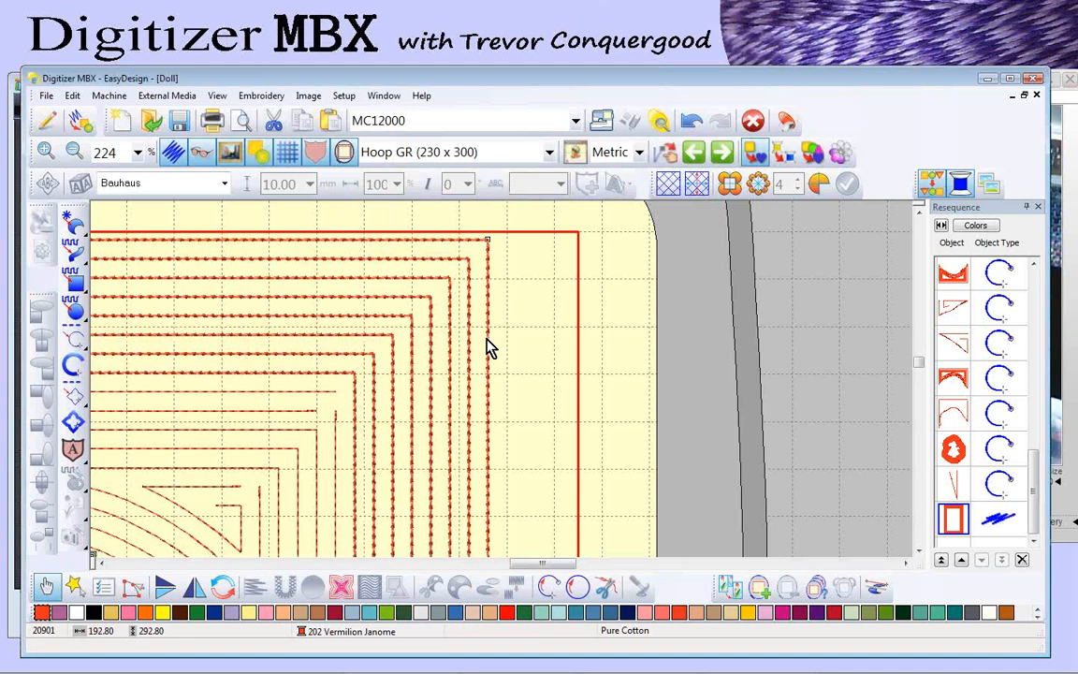
pyautogui.scroll(-2, 486, 348)
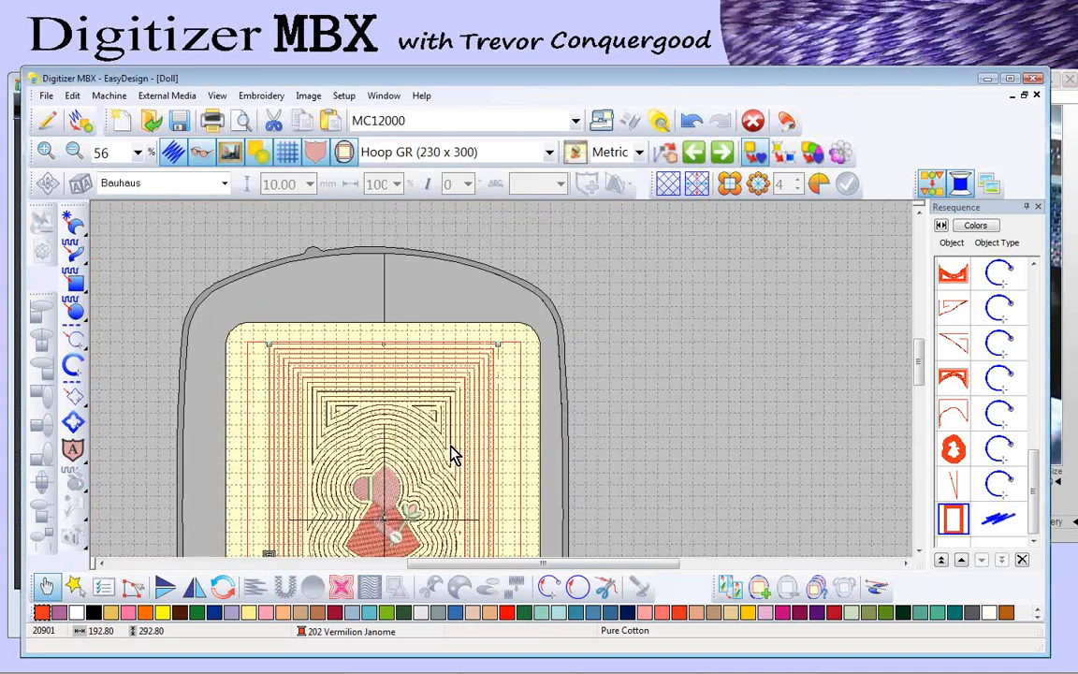
# Step: Open the design feather circle.JAN from the DT4a folder inside DigiTalk
pyautogui.click(153, 122)
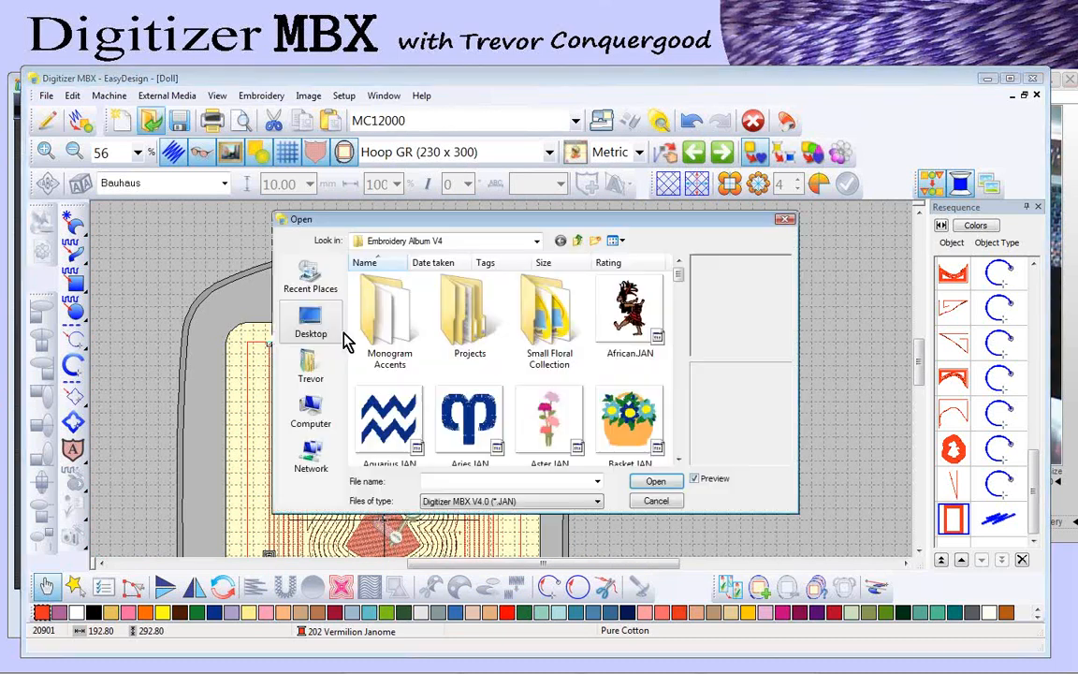
pyautogui.click(459, 245)
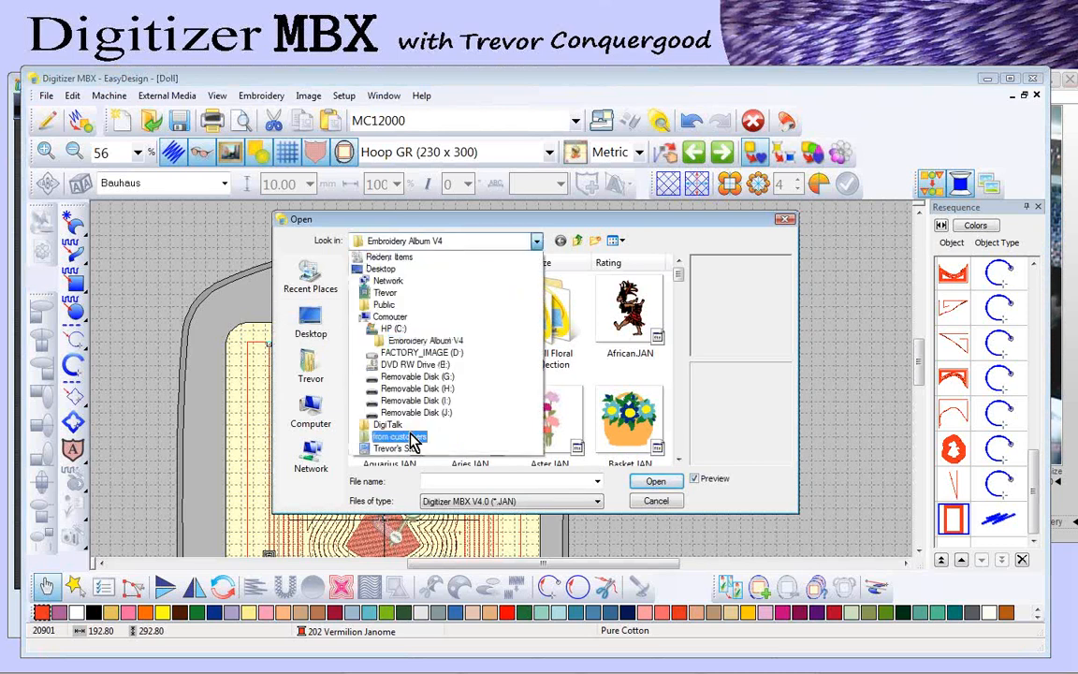
pyautogui.click(397, 430)
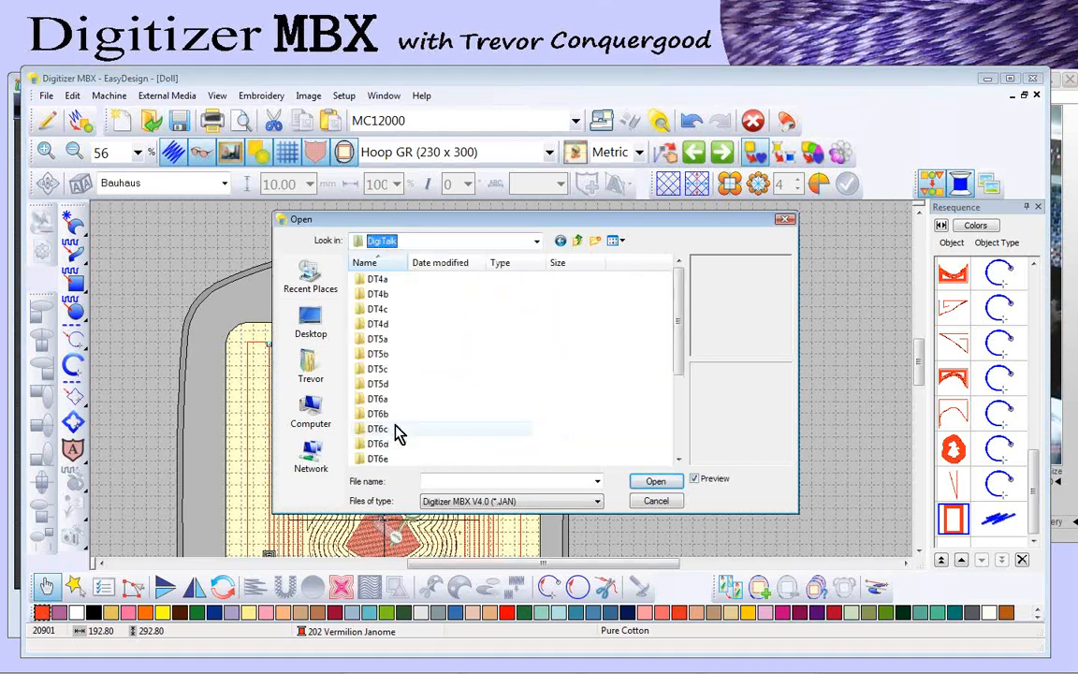
pyautogui.click(377, 287)
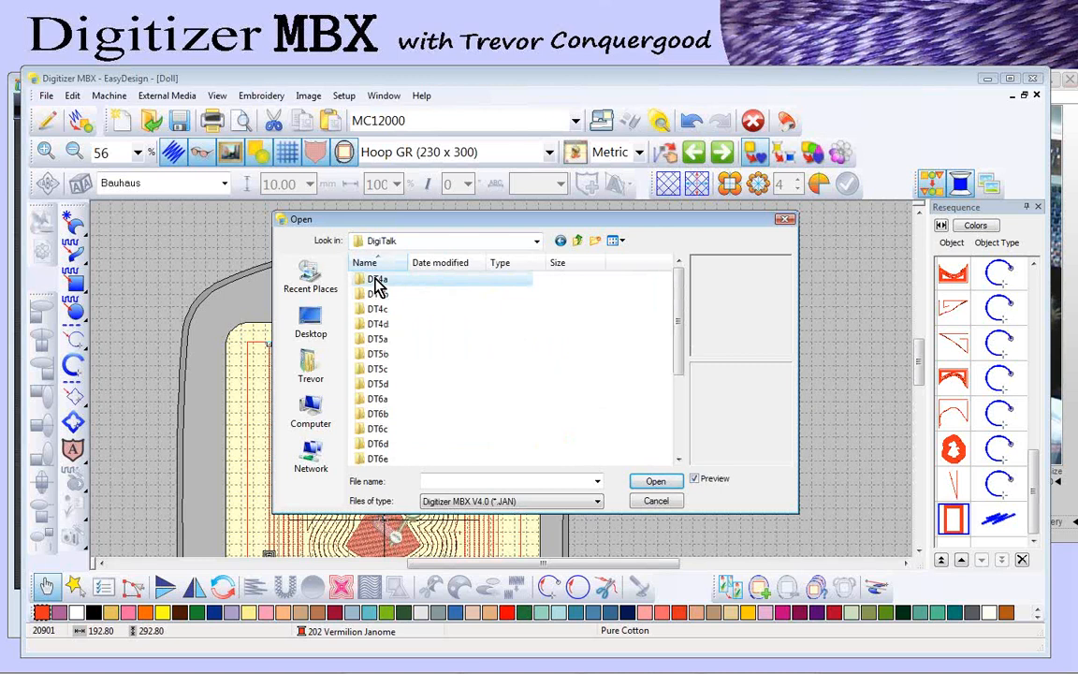
pyautogui.doubleClick(378, 287)
pyautogui.click(434, 298)
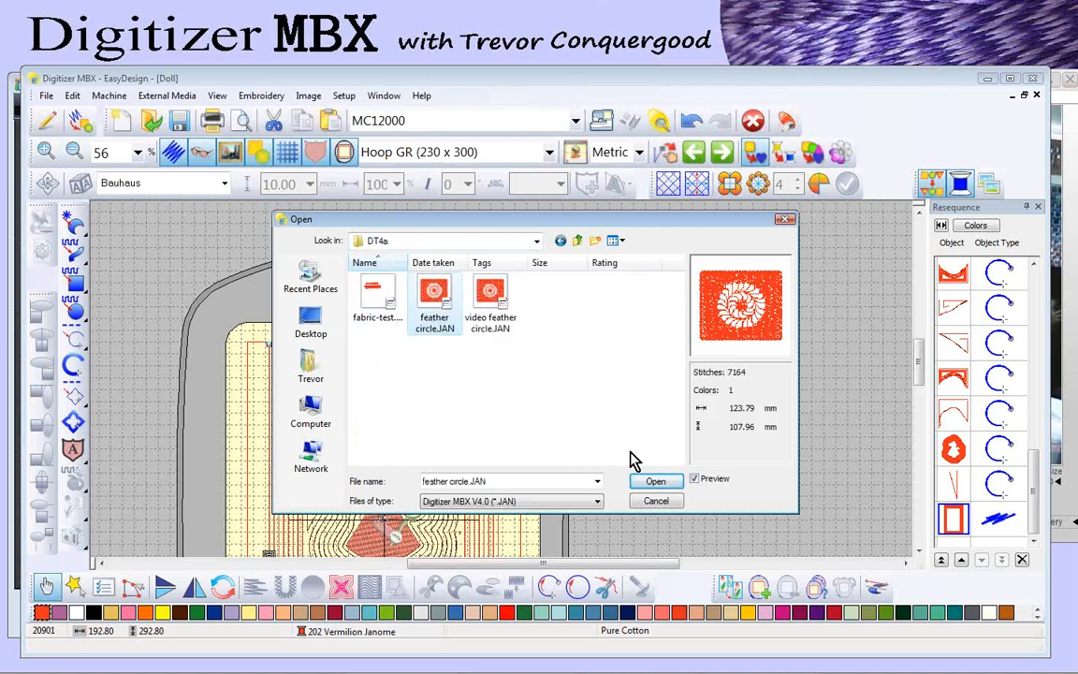
pyautogui.click(656, 483)
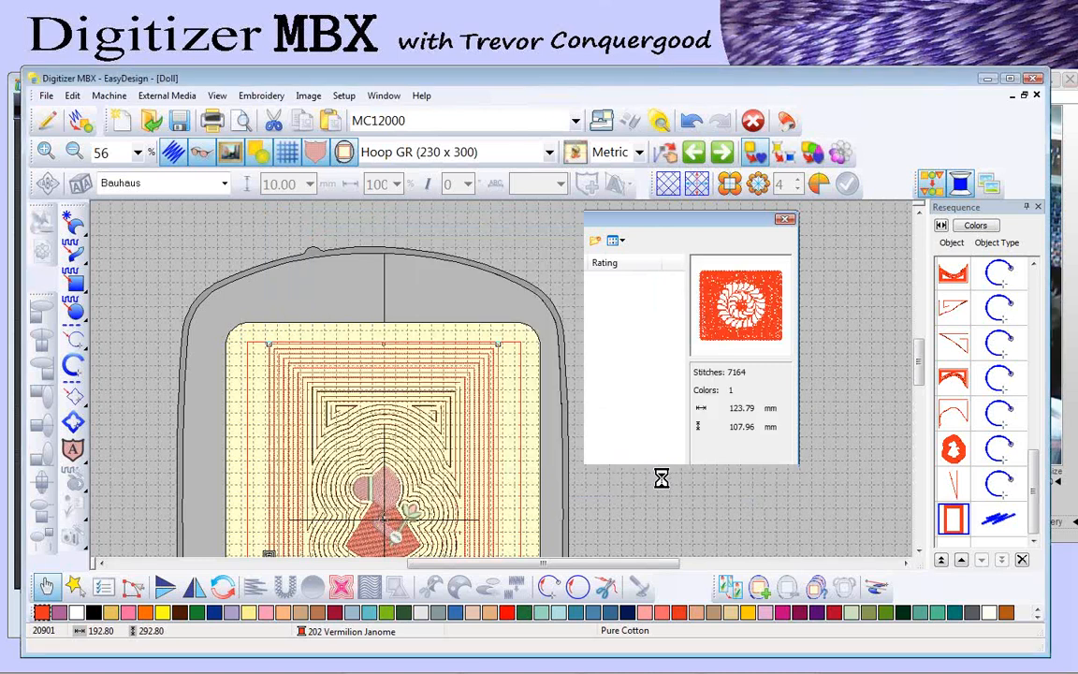
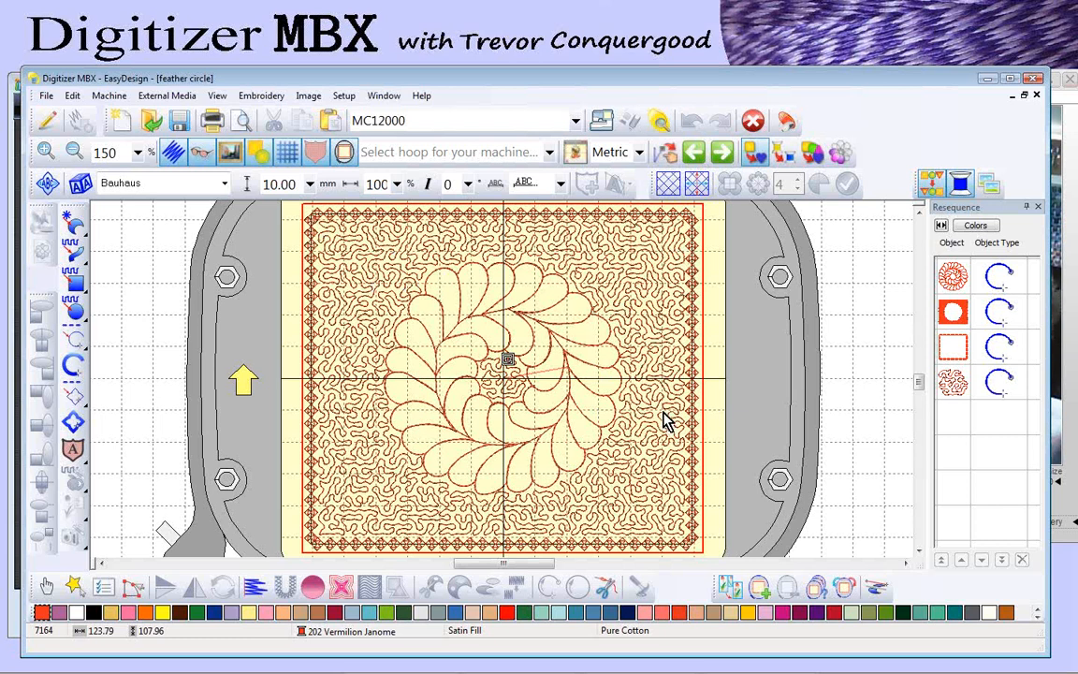
# Step: Copy the feather circle into a new blank design and set the hoop to Hoop SQ23 (230 x 230)
pyautogui.click(456, 334)
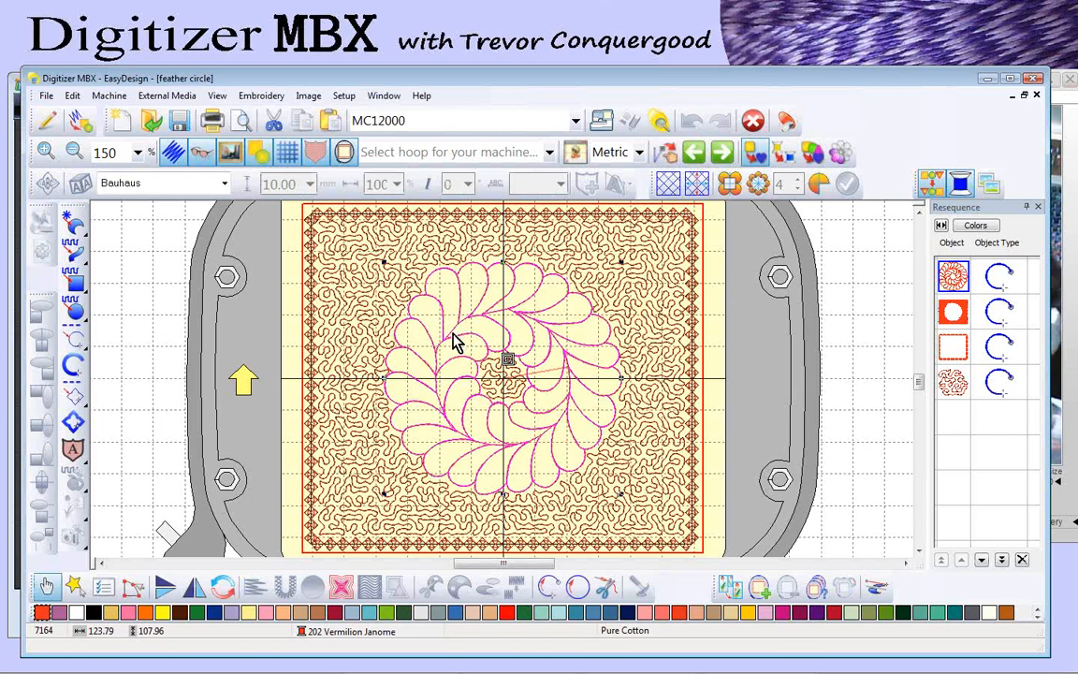
pyautogui.click(308, 128)
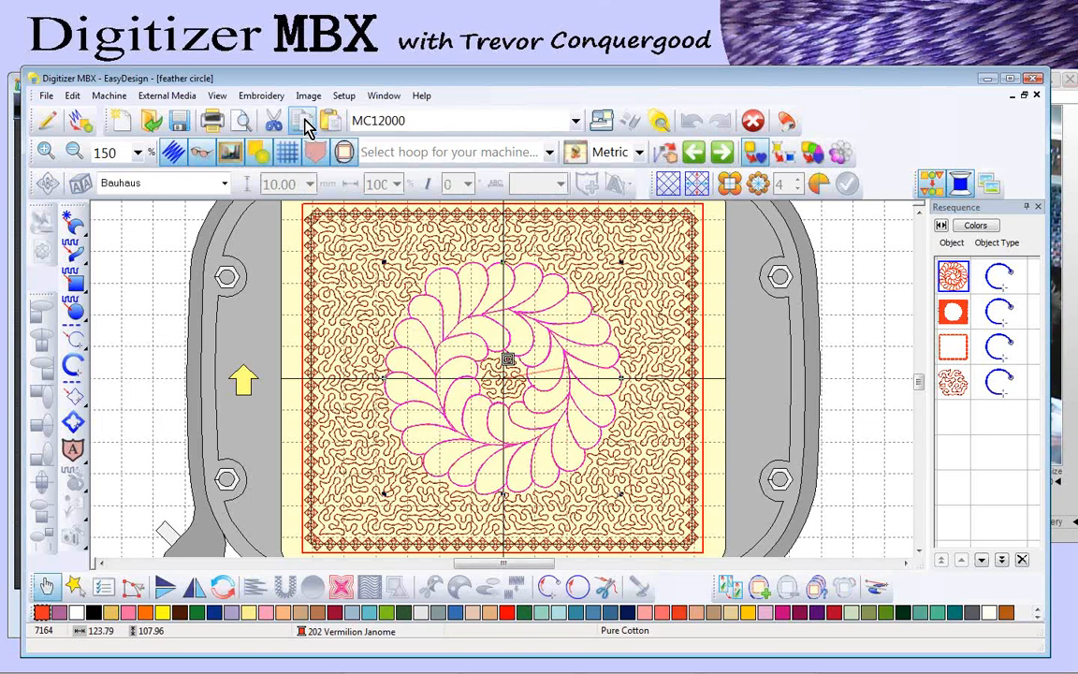
pyautogui.click(124, 121)
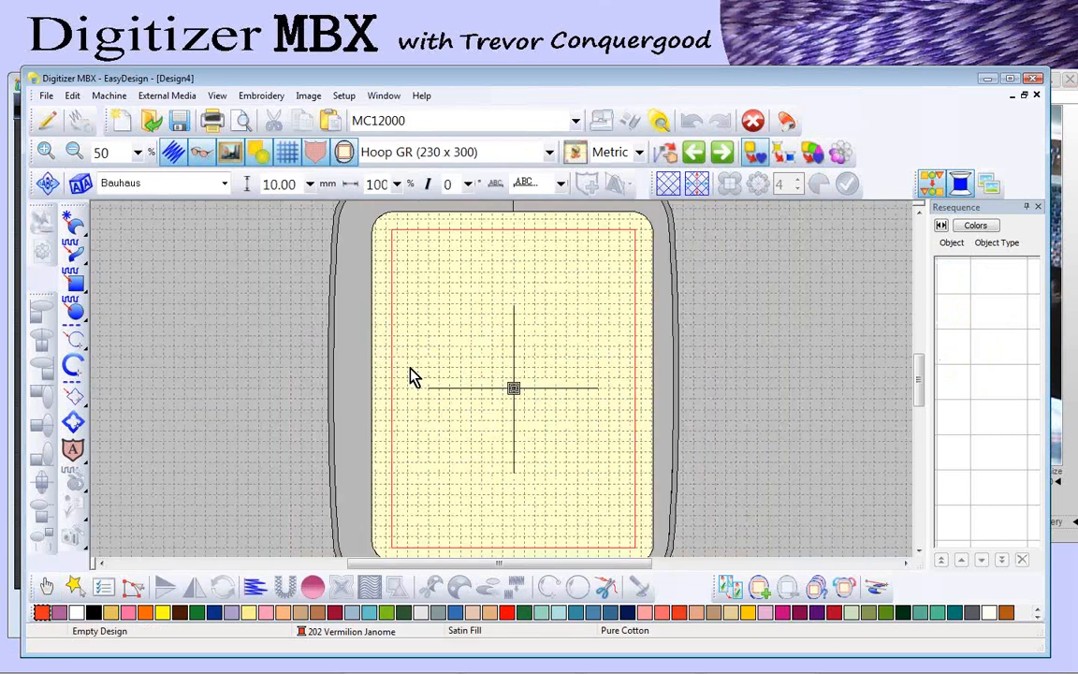
pyautogui.click(328, 121)
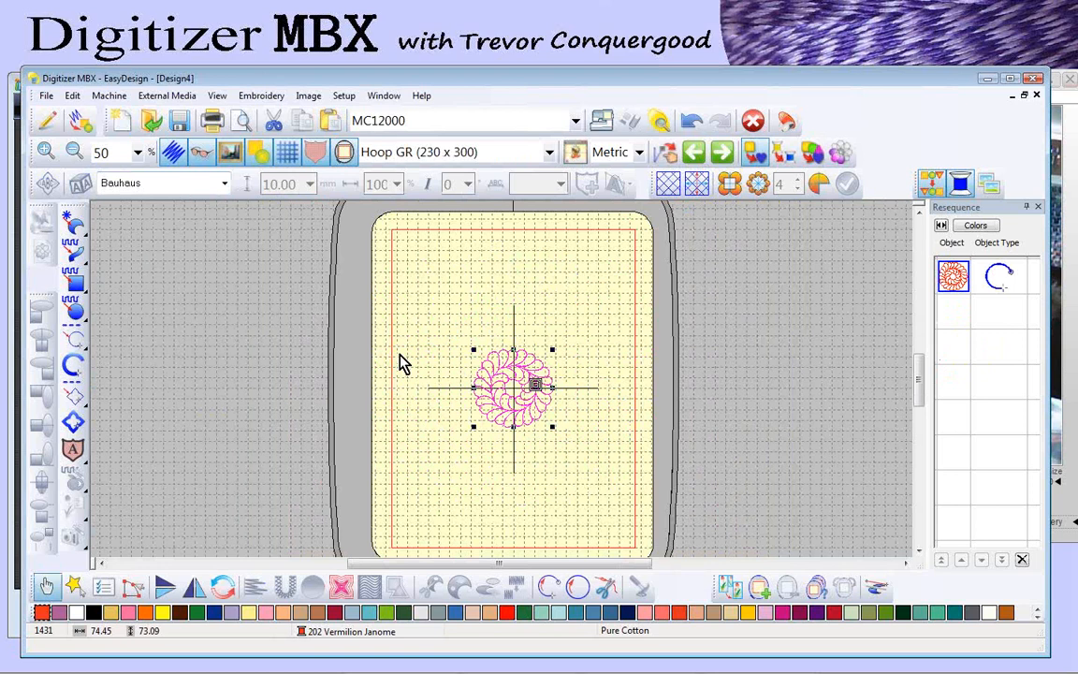
pyautogui.click(440, 154)
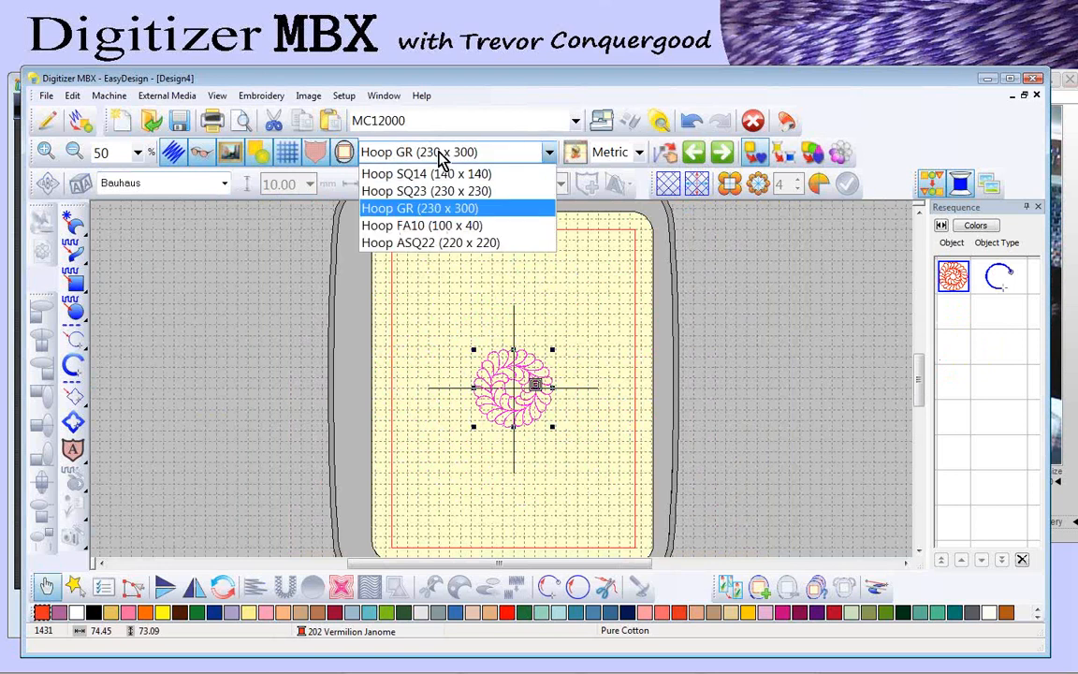
pyautogui.click(416, 190)
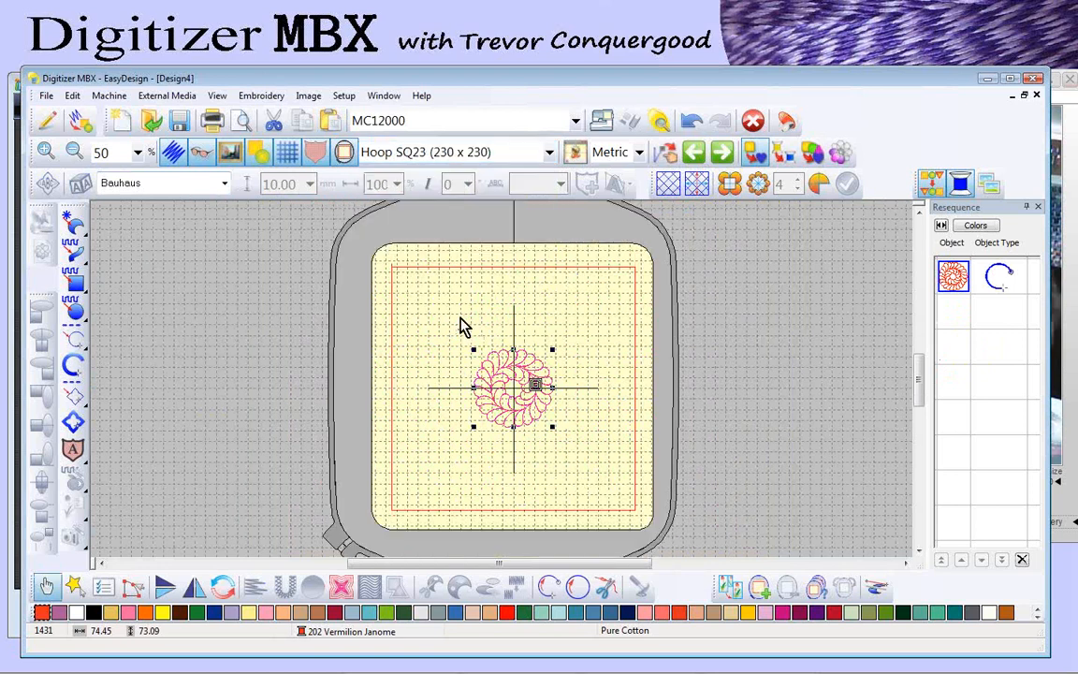
# Step: Generate Ambience Quilting of type Echo Clipped around the feather circle with a block height and width of 230 mm
pyautogui.click(340, 587)
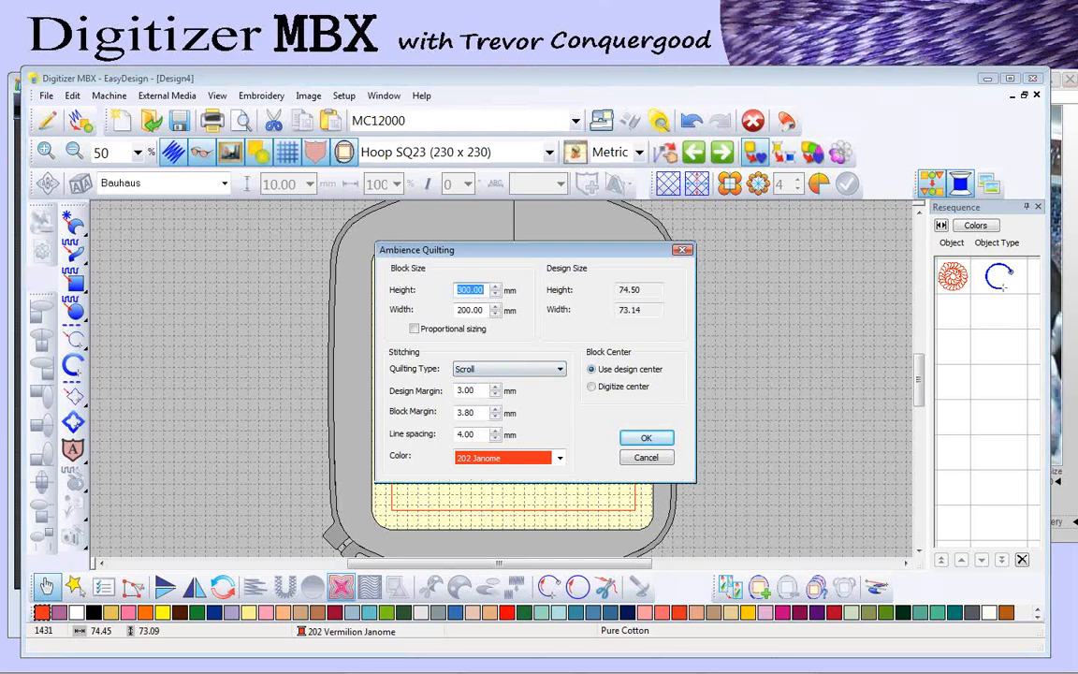
pyautogui.write('200')
pyautogui.doubleClick(468, 310)
pyautogui.write('230')
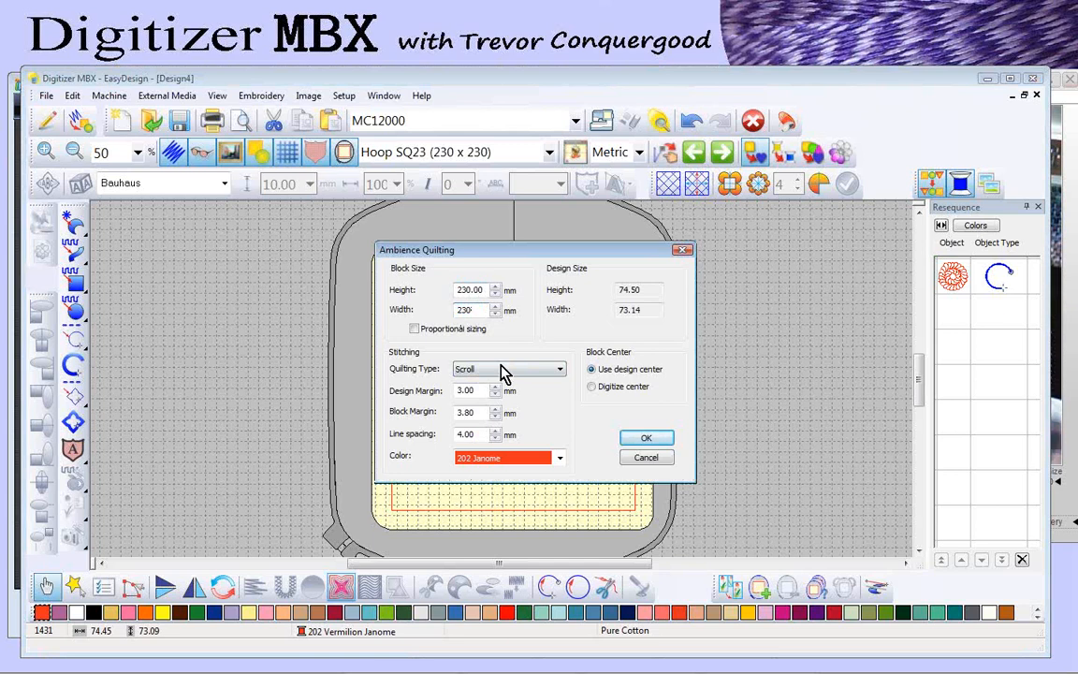
pyautogui.click(504, 377)
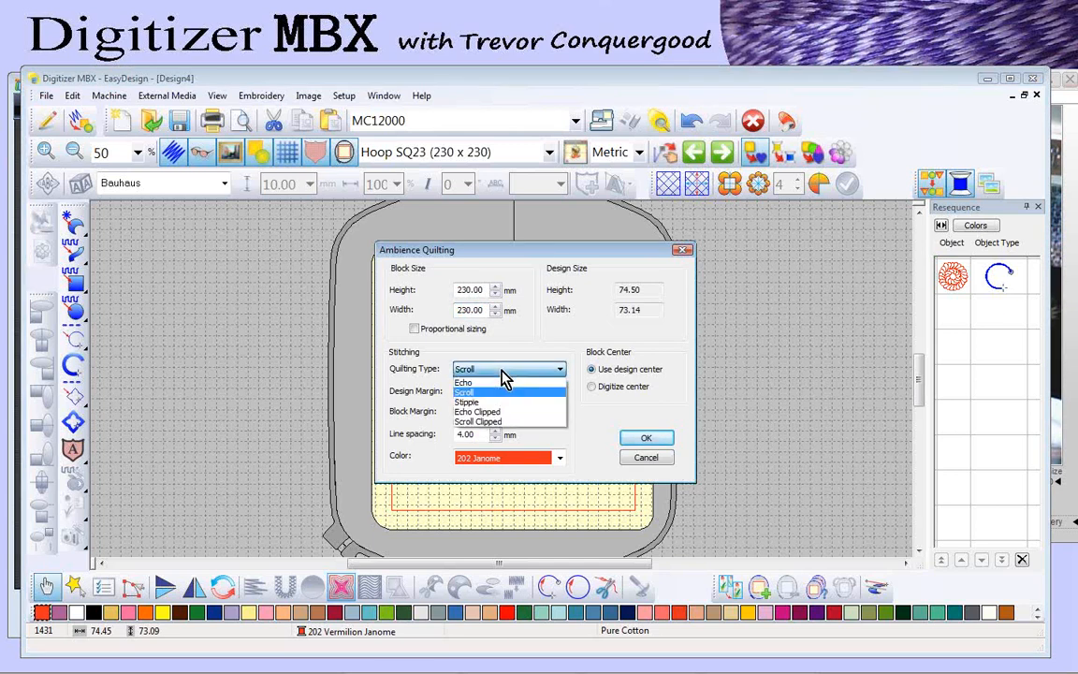
pyautogui.click(499, 413)
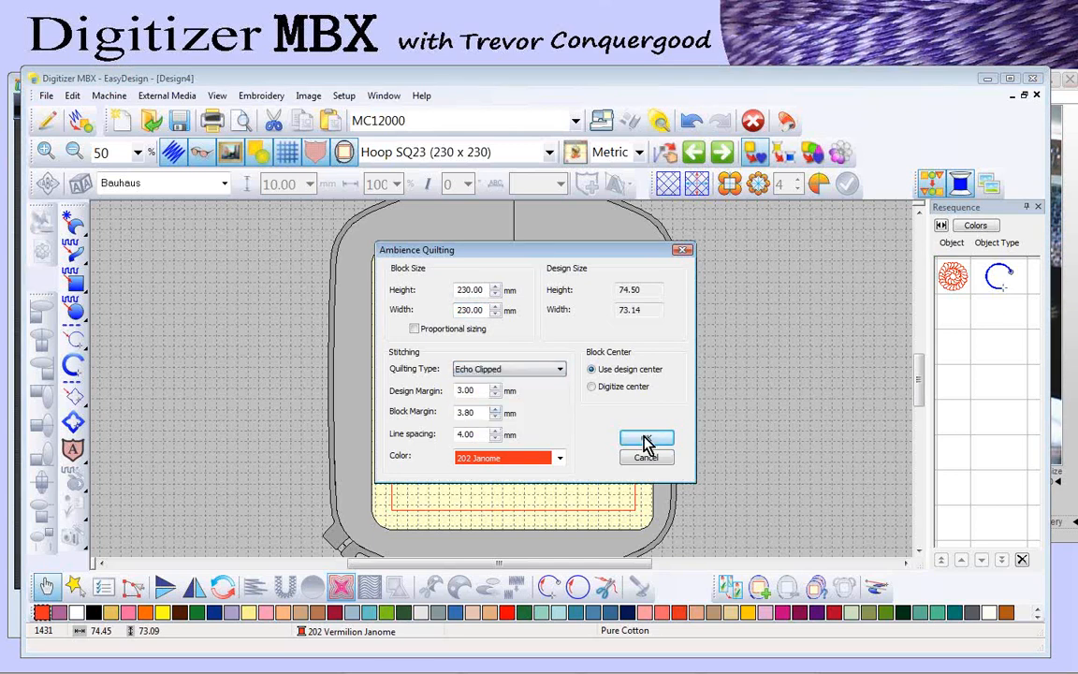
pyautogui.click(645, 438)
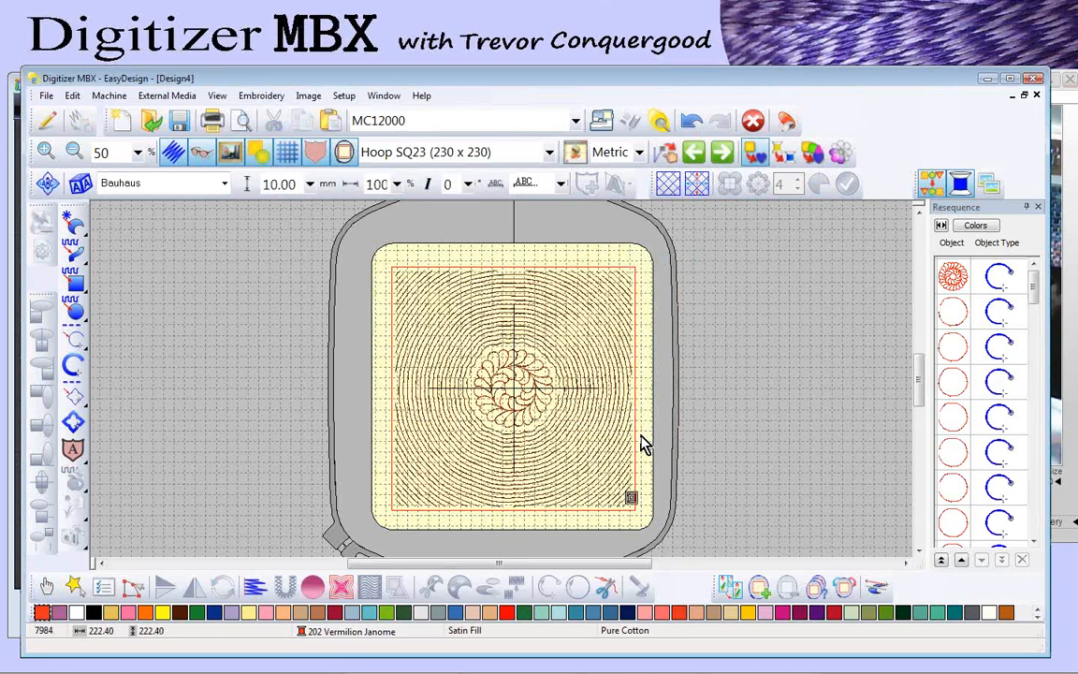
# Step: Inspect the clipped echo lines near the block's corner up close and undo the quilting
pyautogui.press('b')
pyautogui.moveTo(396, 270); pyautogui.dragTo(558, 370)
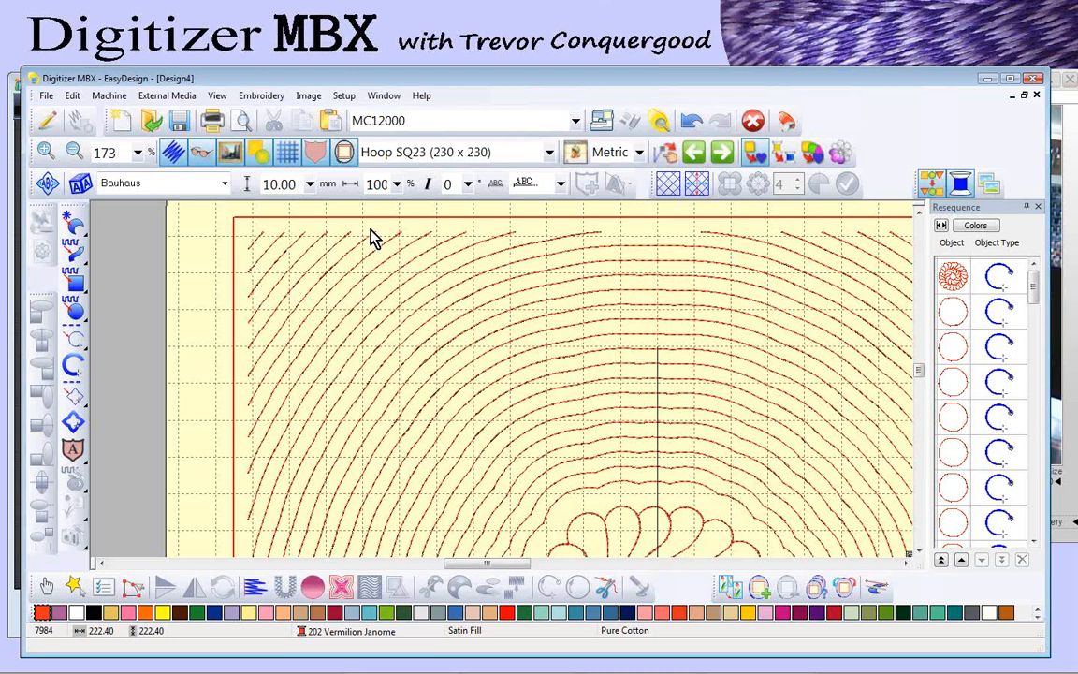
pyautogui.hotkey('shift', 'z')
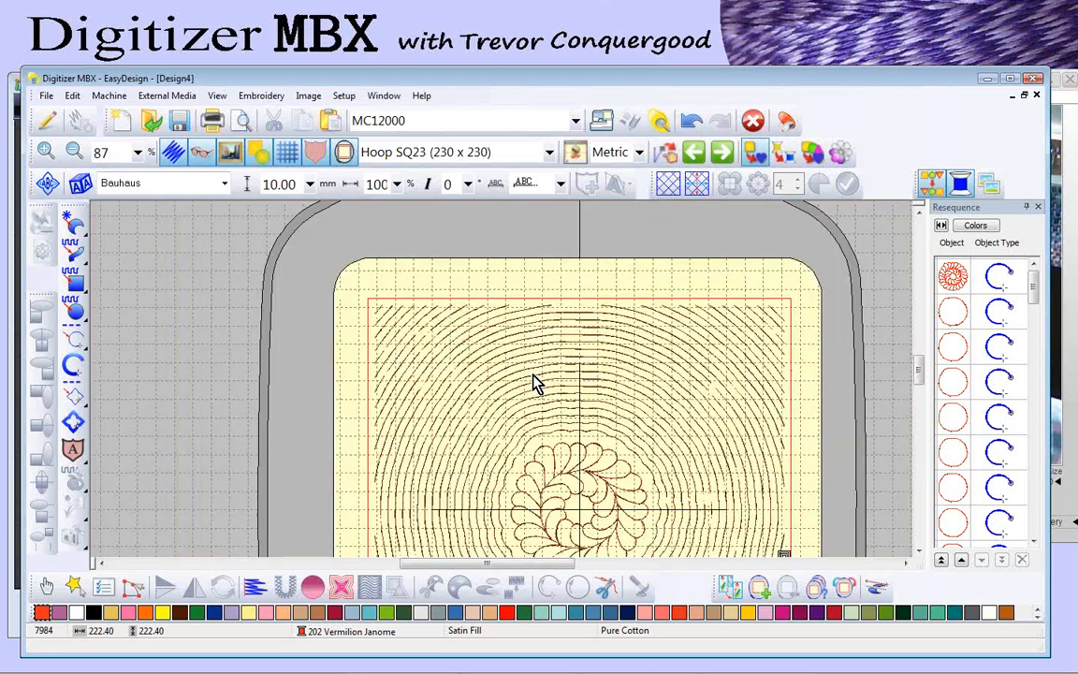
pyautogui.hotkey('shift', 'z')
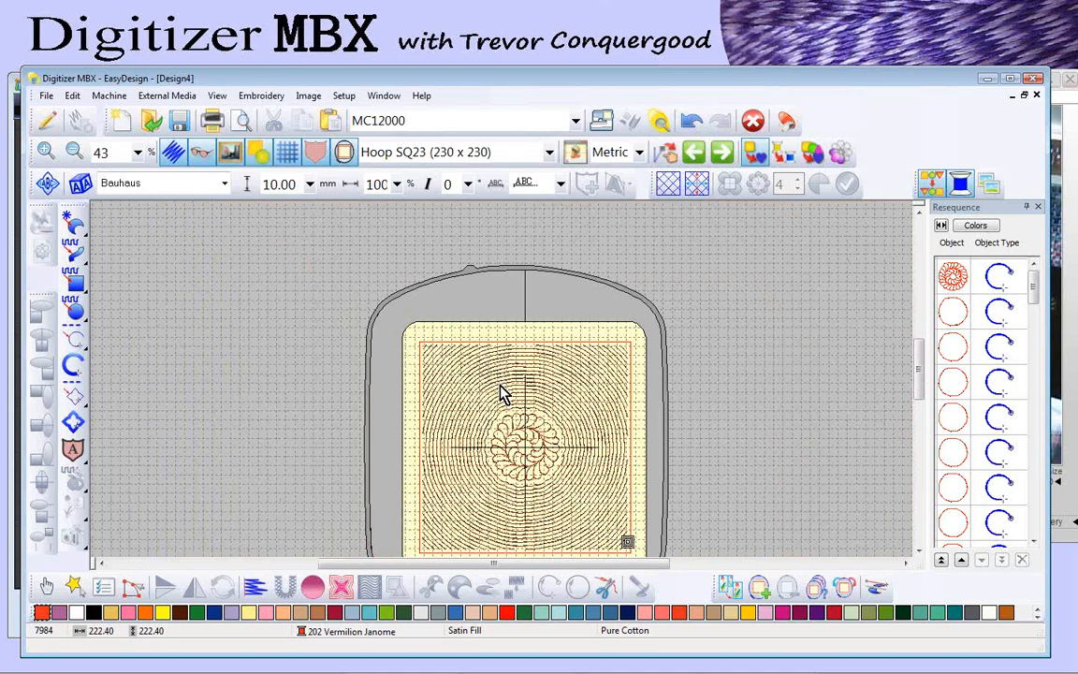
pyautogui.click(691, 121)
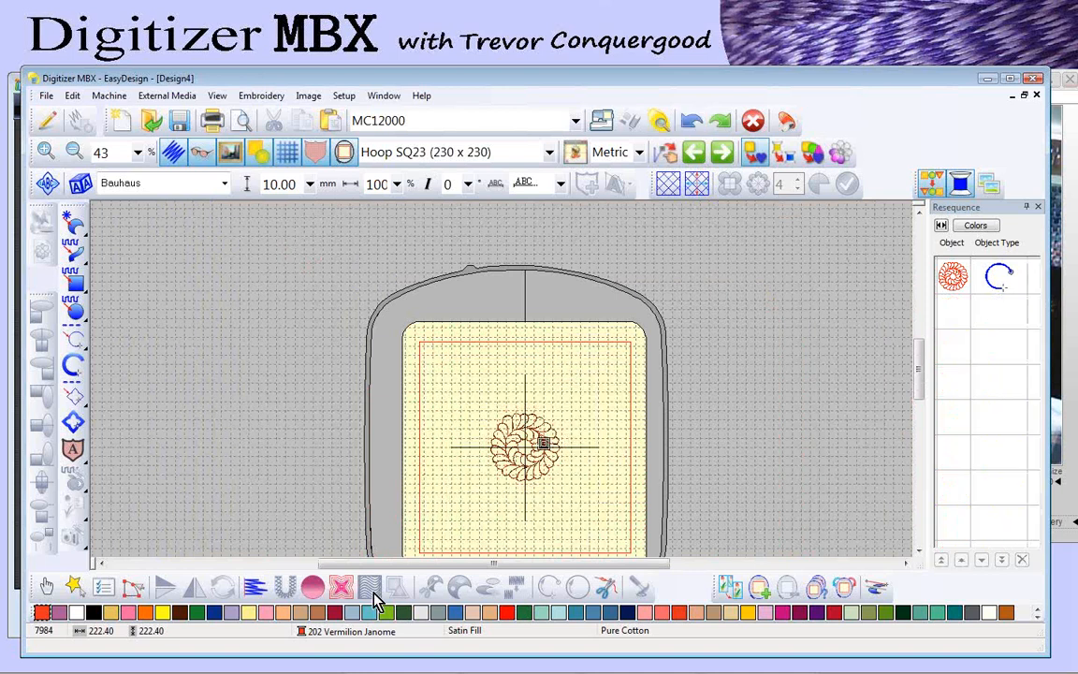
# Step: Generate Ambience Quilting of type Scroll Clipped around the feather circle and select its continuous inner scroll line for inspection
pyautogui.click(339, 586)
pyautogui.click(477, 372)
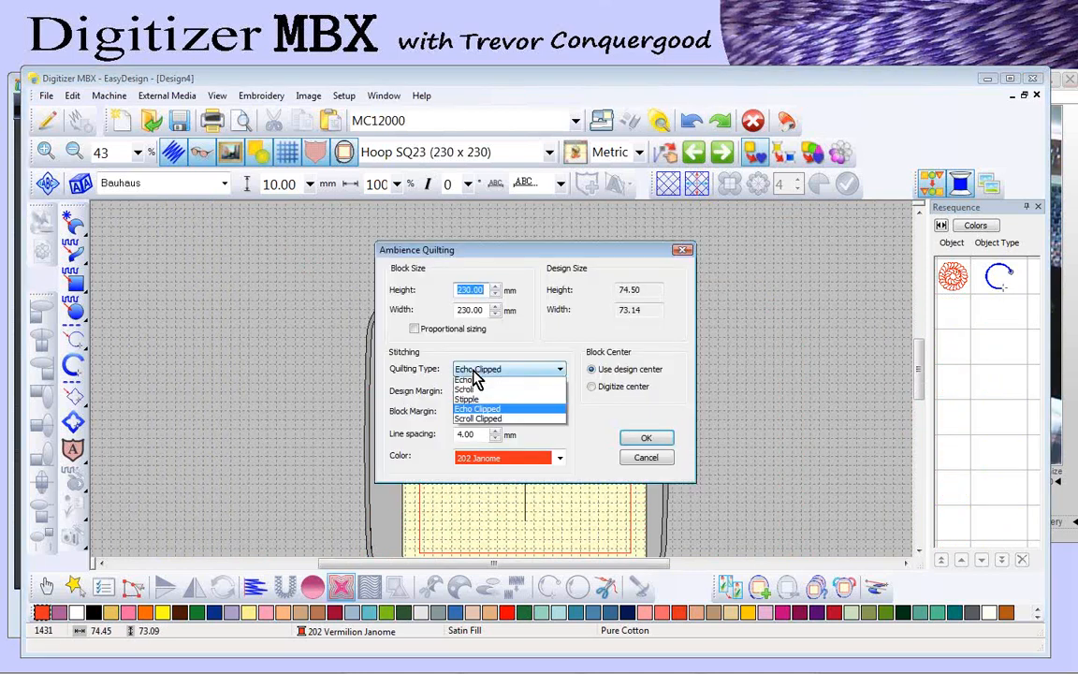
pyautogui.click(477, 419)
pyautogui.click(646, 437)
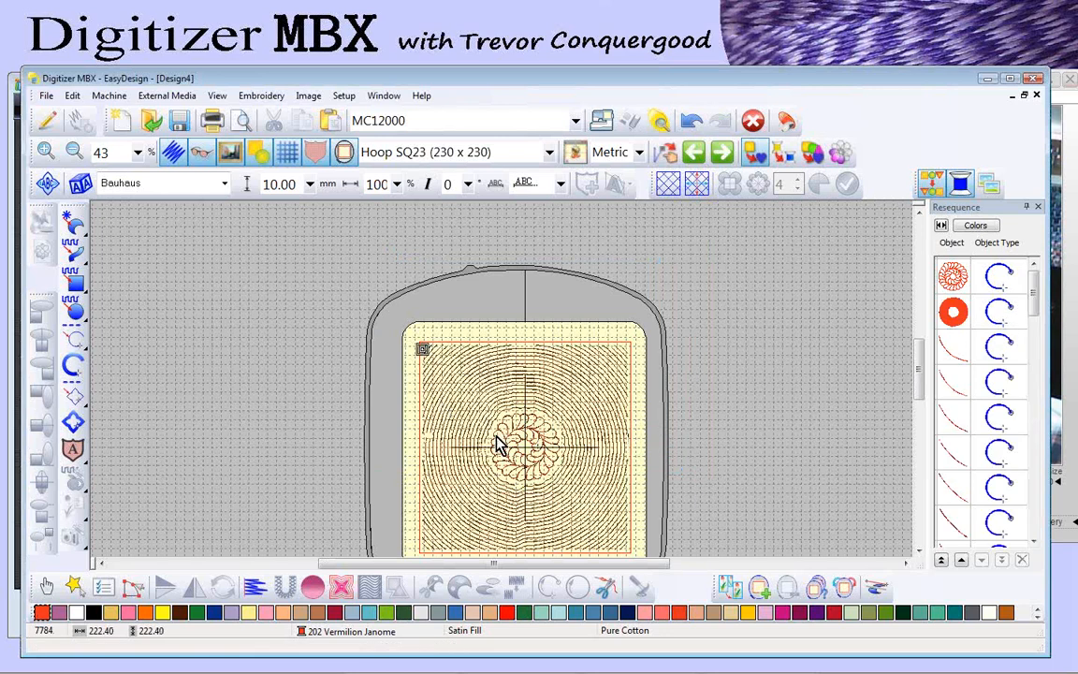
pyautogui.scroll(1, 502, 388)
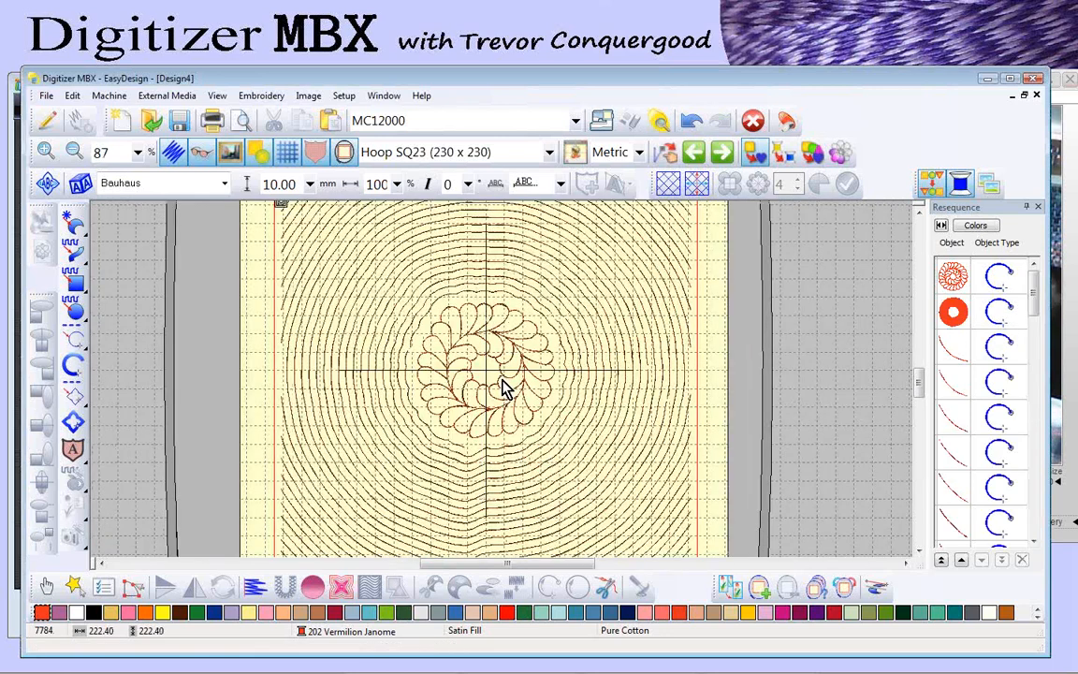
pyautogui.scroll(1, 502, 388)
pyautogui.click(633, 301)
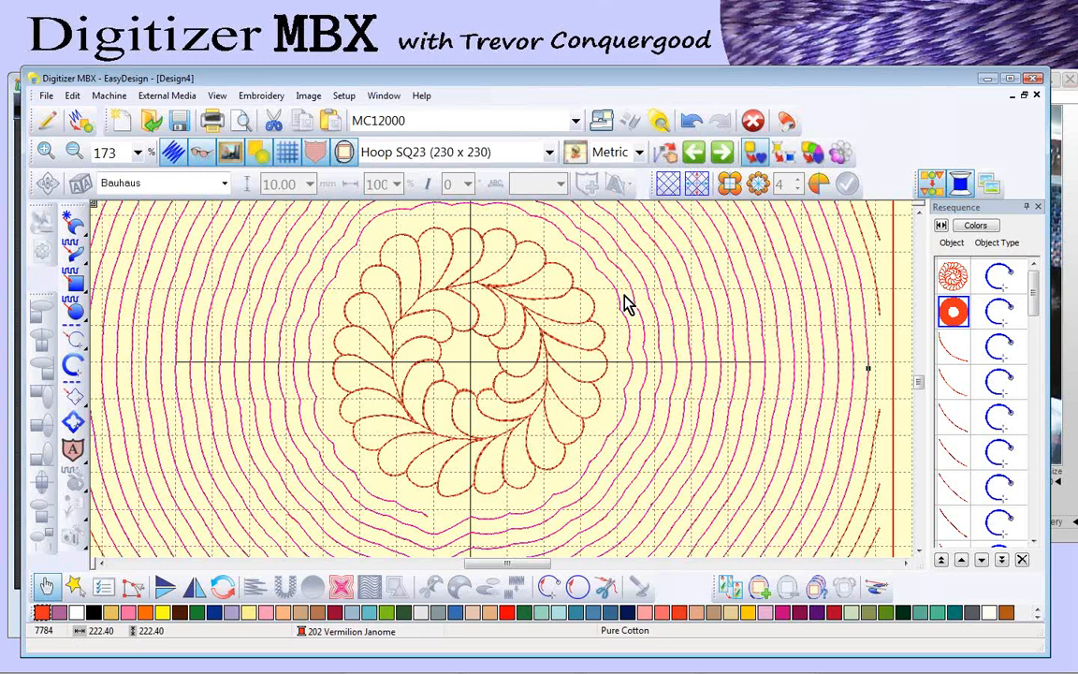
pyautogui.scroll(-3, 627, 304)
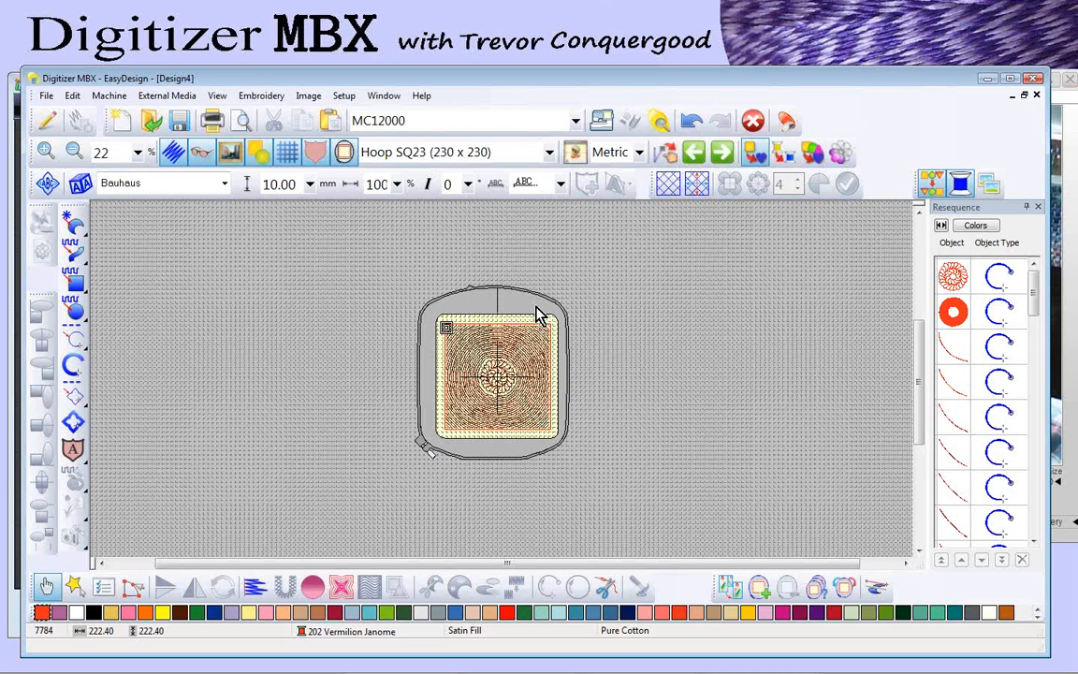
# Step: Switch to Windows Photo Gallery, advance to the New Stitch Types slide, and return to the quilted design in Digitizer MBX
pyautogui.click(10, 337)
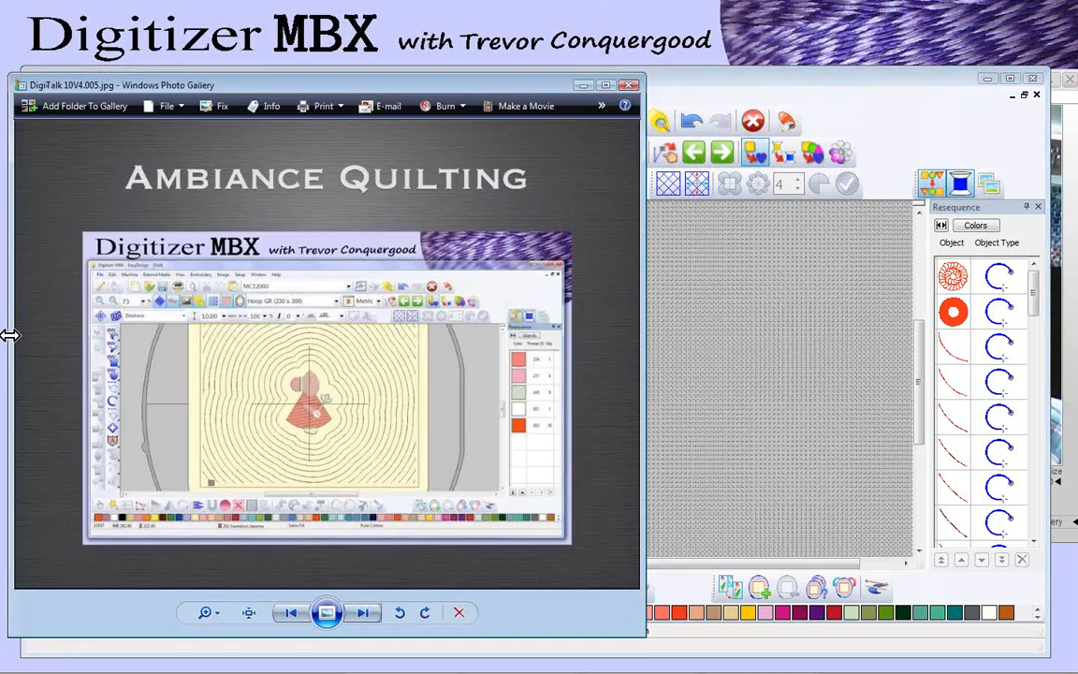
pyautogui.click(363, 614)
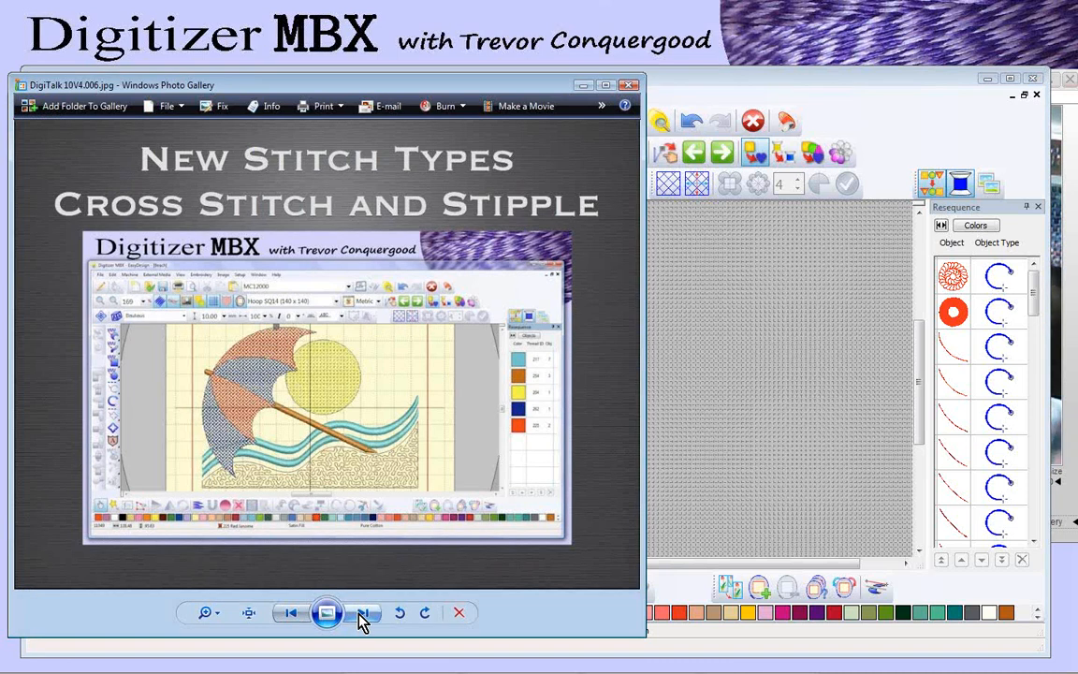
pyautogui.click(693, 84)
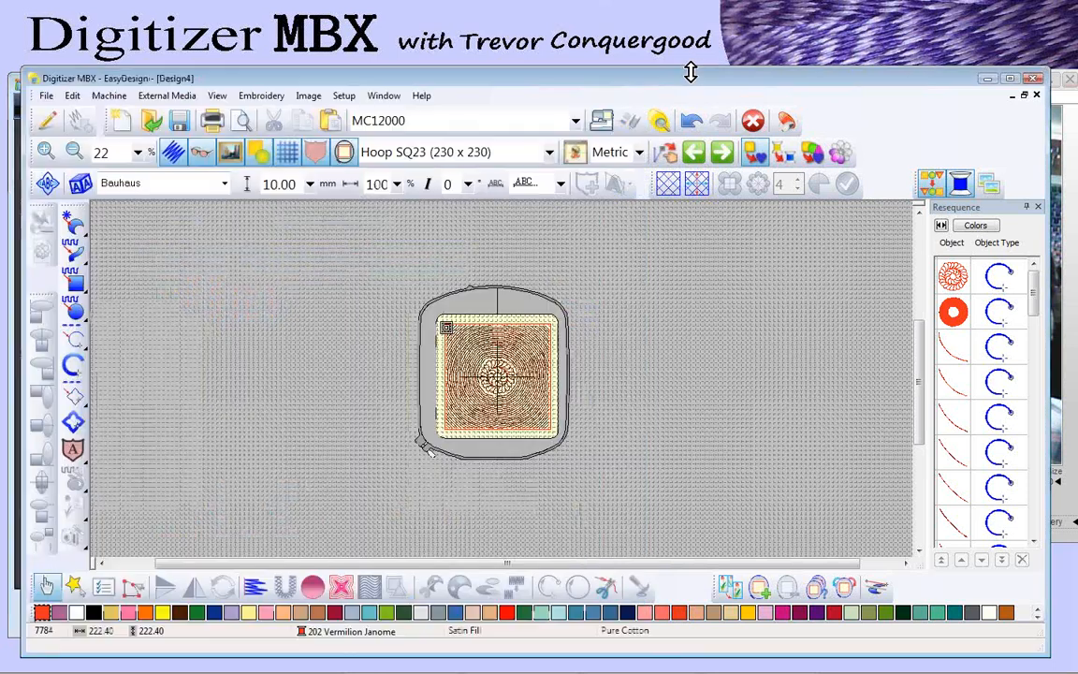
# Step: Close the open quilting designs, including the feather circle, the doll and the JAN shield, without saving them
pyautogui.click(1036, 96)
pyautogui.click(567, 405)
pyautogui.click(1037, 97)
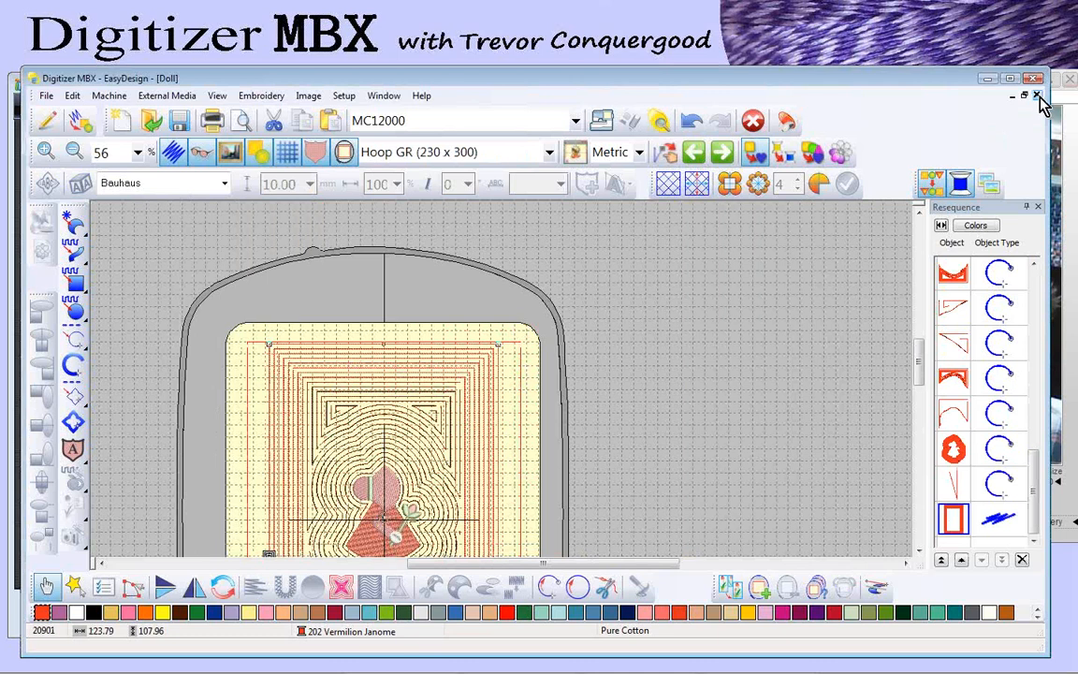
pyautogui.click(1038, 97)
pyautogui.click(549, 400)
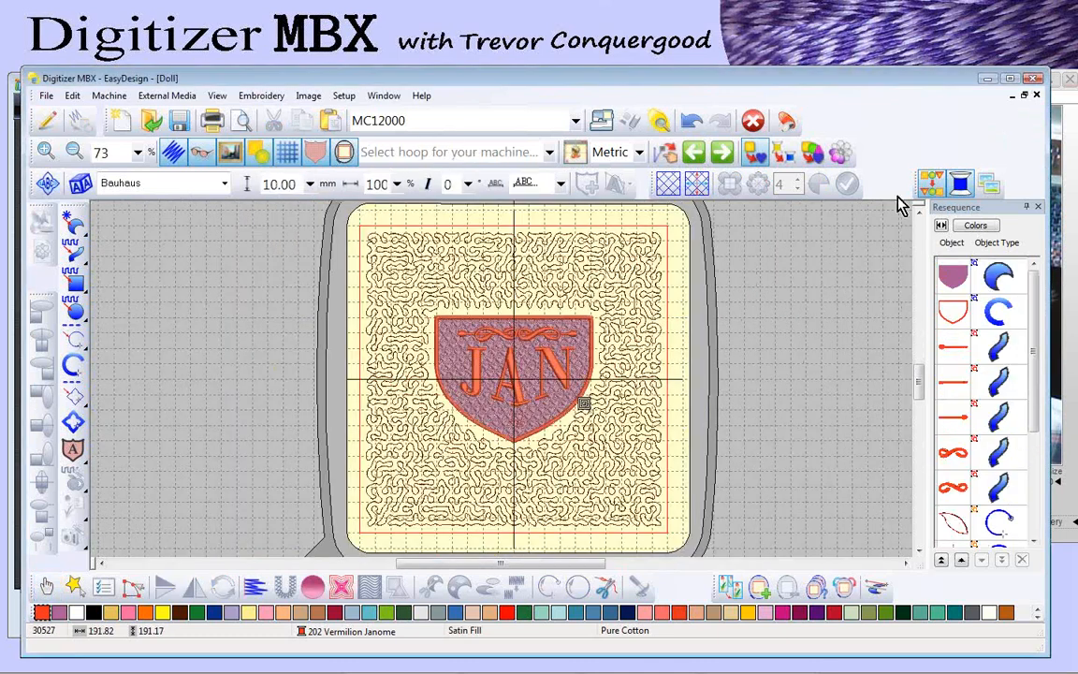
pyautogui.click(1036, 95)
pyautogui.click(554, 403)
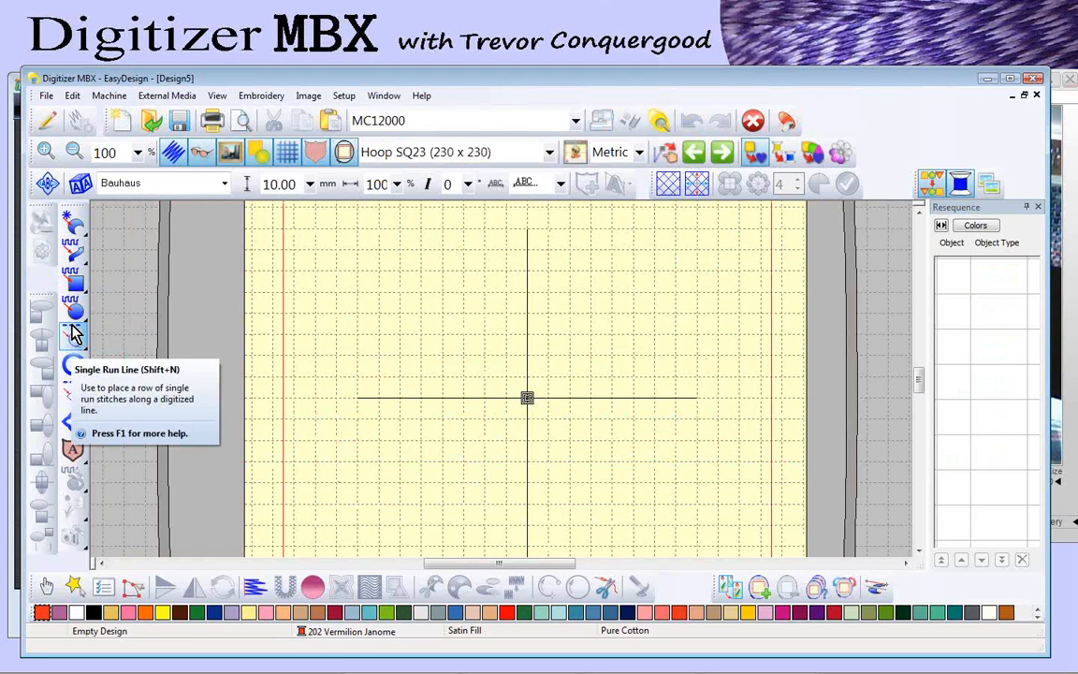
# Step: Digitize a free-form Cross Stitch fill about 85 mm wide above the hoop's centre, with a curved upper edge and a partly jagged lower edge
pyautogui.click(81, 233)
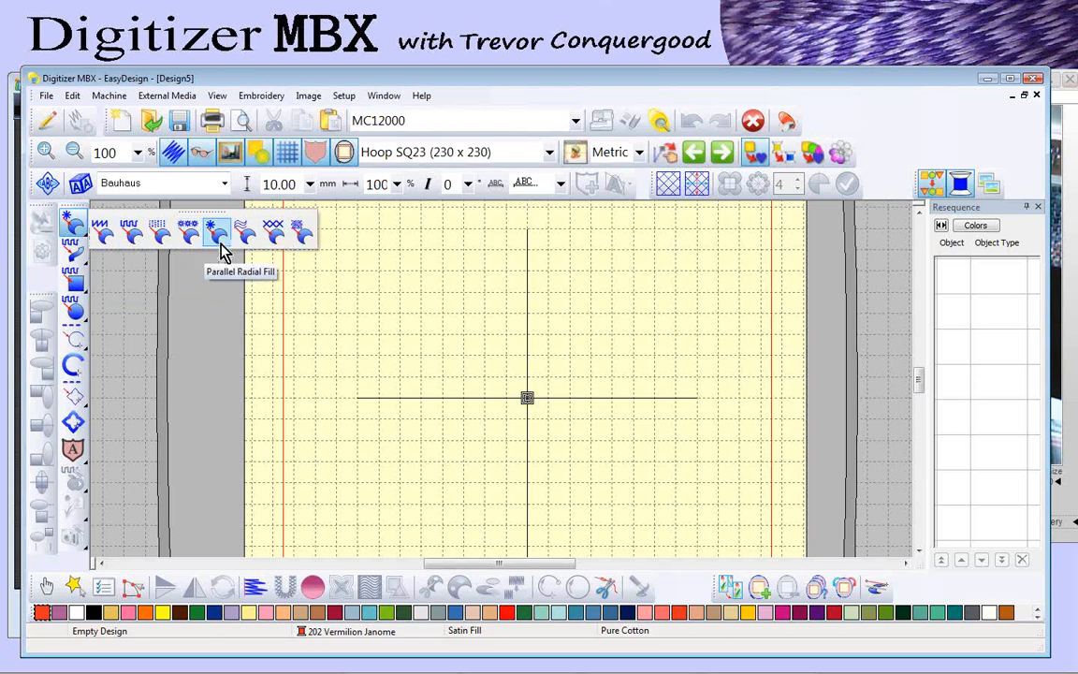
pyautogui.click(274, 232)
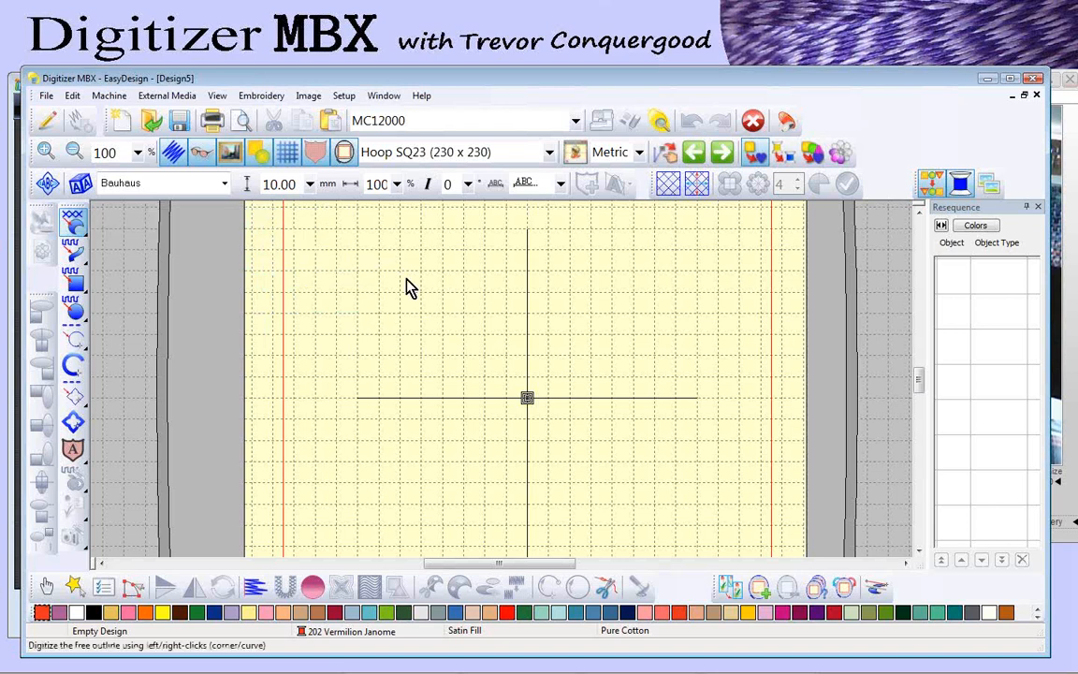
pyautogui.click(381, 284)
pyautogui.rightClick(431, 269)
pyautogui.rightClick(474, 289)
pyautogui.rightClick(513, 278)
pyautogui.rightClick(524, 314)
pyautogui.rightClick(492, 350)
pyautogui.rightClick(460, 323)
pyautogui.rightClick(435, 335)
pyautogui.rightClick(409, 312)
pyautogui.click(389, 330)
pyautogui.click(377, 304)
pyautogui.click(346, 319)
pyautogui.press('Return')
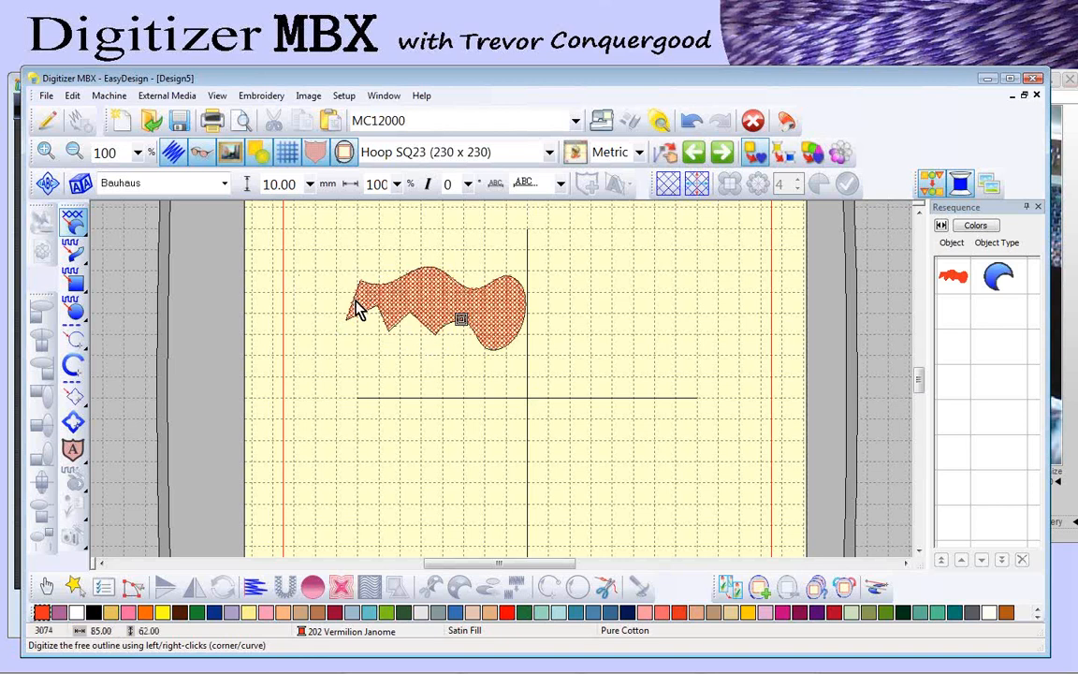
# Step: Set the stitch style of the cross stitch fill object to Upright Cross in its object details
pyautogui.press('b')
pyautogui.moveTo(333, 259); pyautogui.dragTo(529, 367)
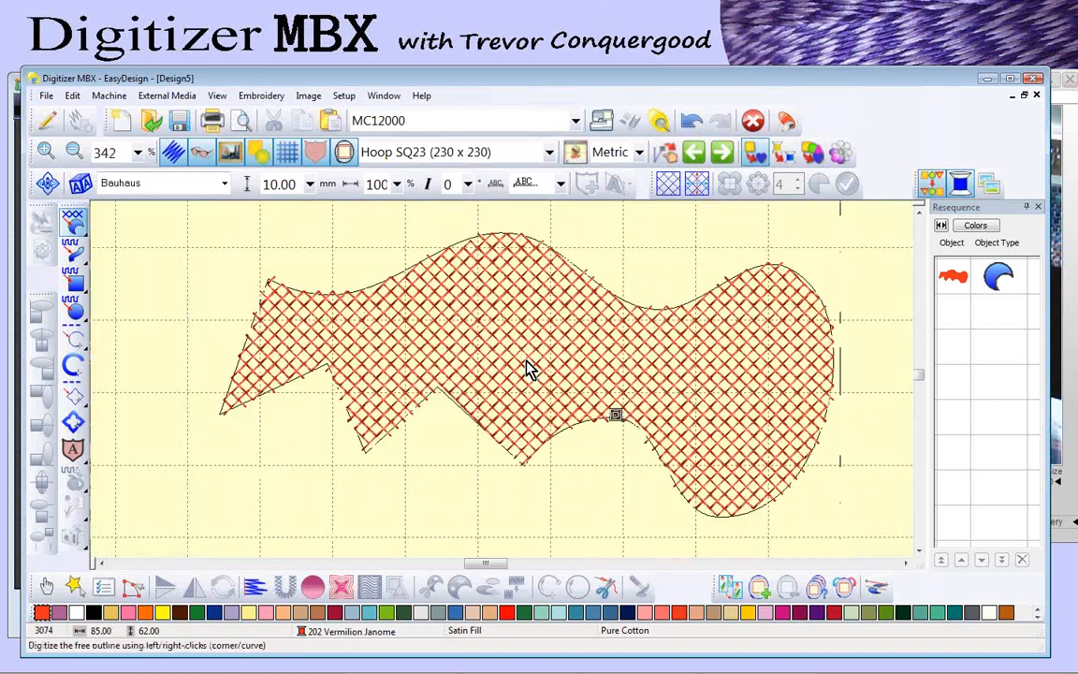
pyautogui.click(47, 586)
pyautogui.rightClick(453, 290)
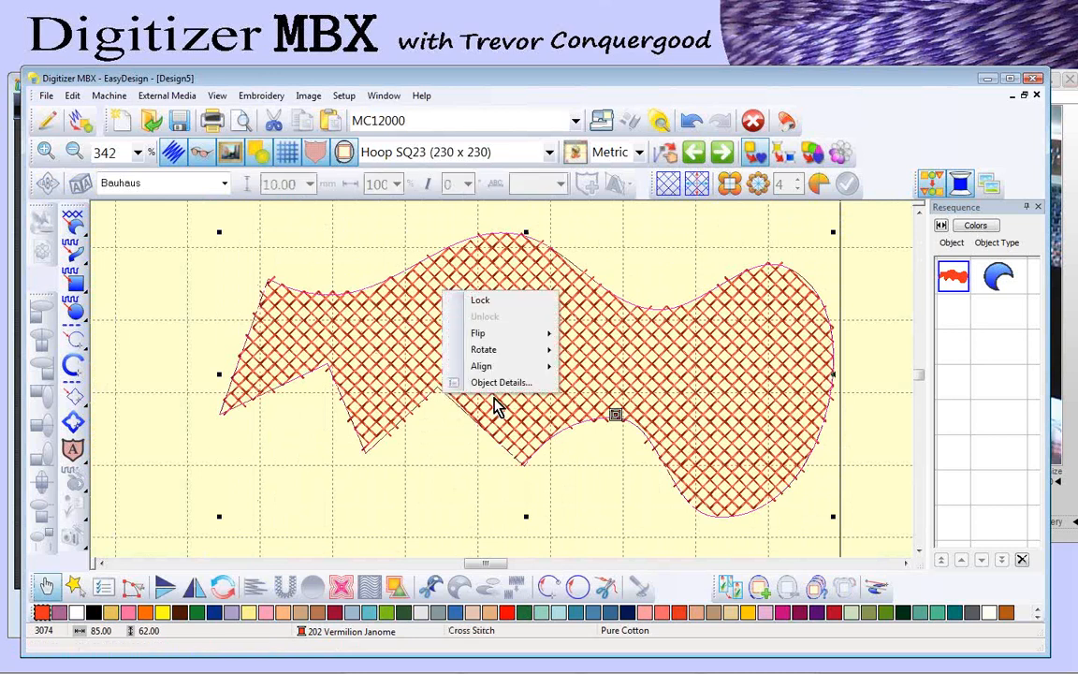
pyautogui.click(494, 384)
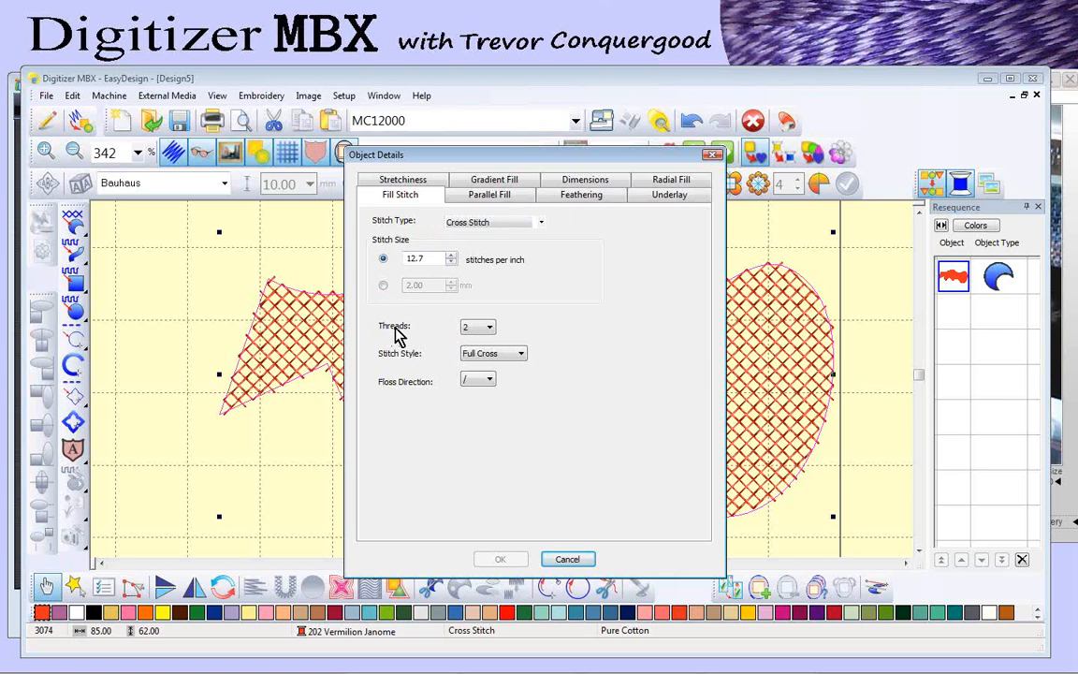
pyautogui.click(489, 328)
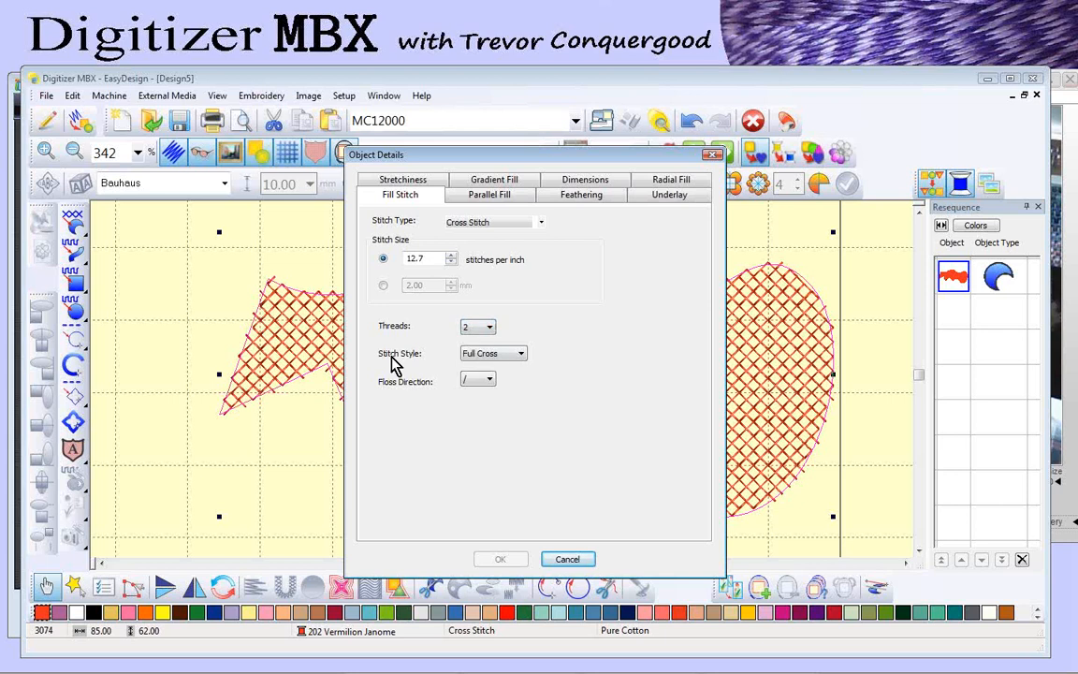
pyautogui.click(522, 362)
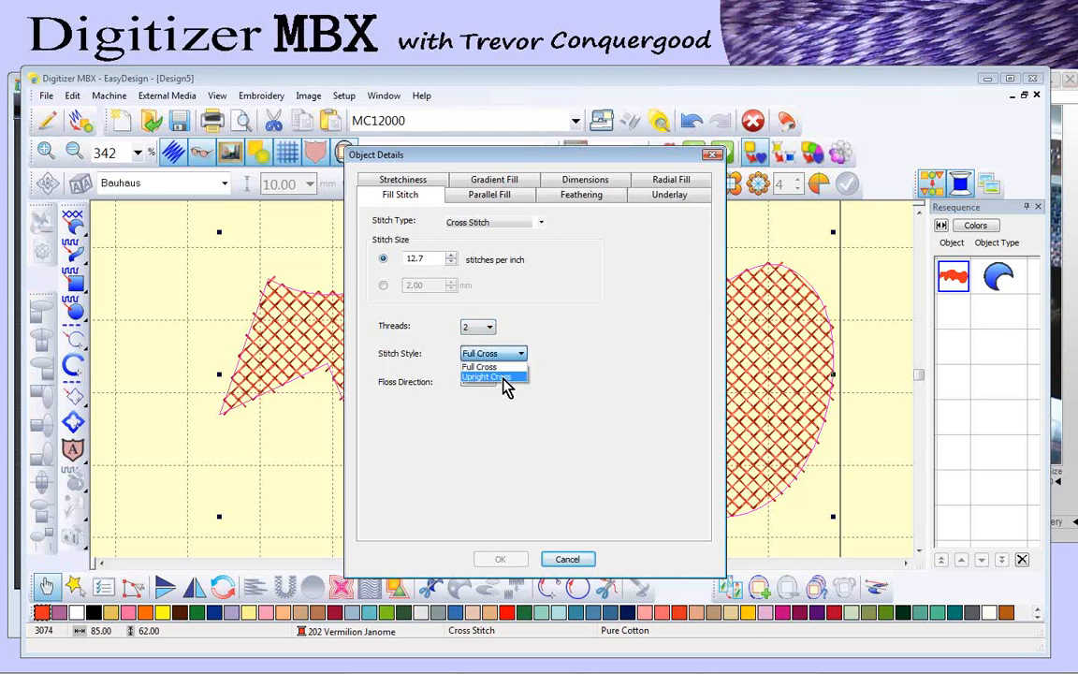
pyautogui.click(506, 378)
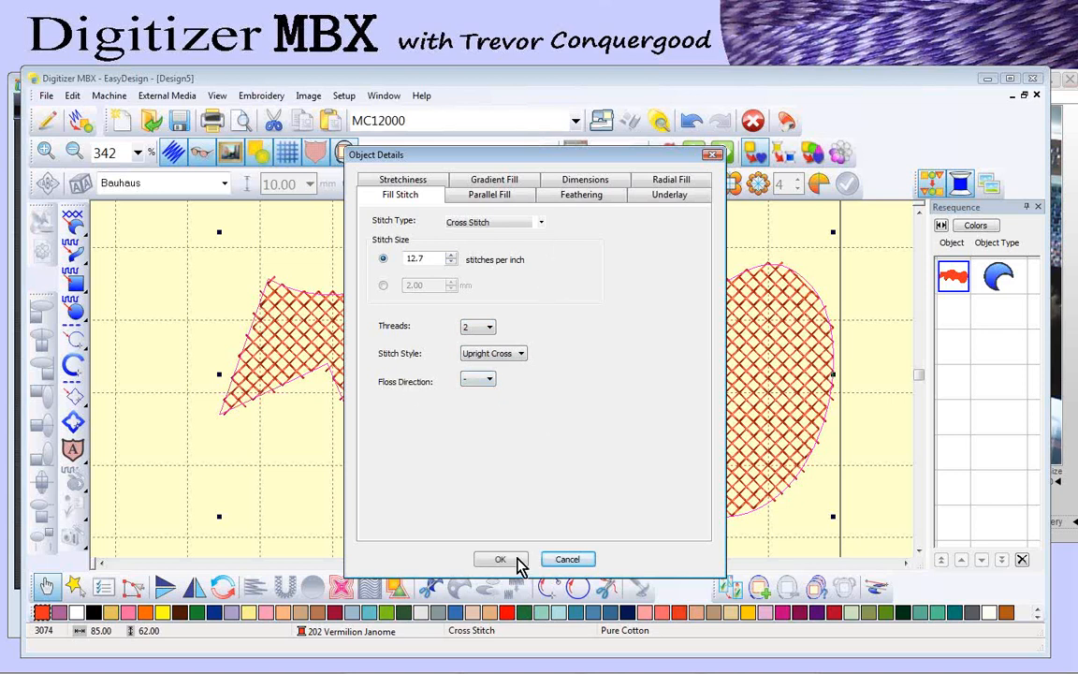
pyautogui.click(501, 560)
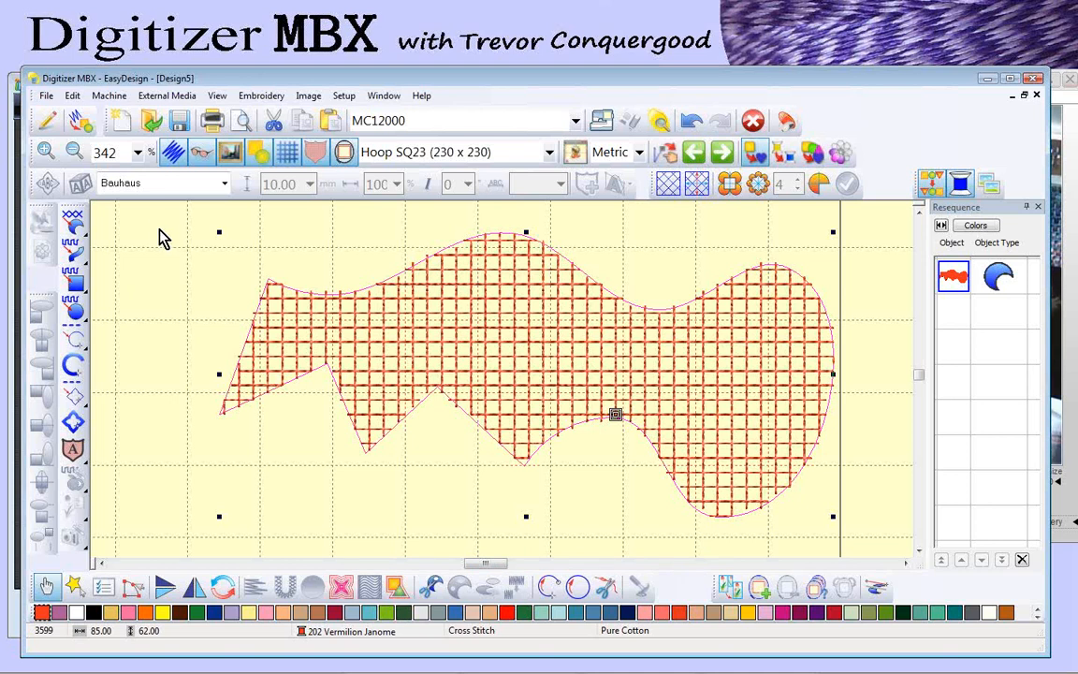
pyautogui.click(47, 96)
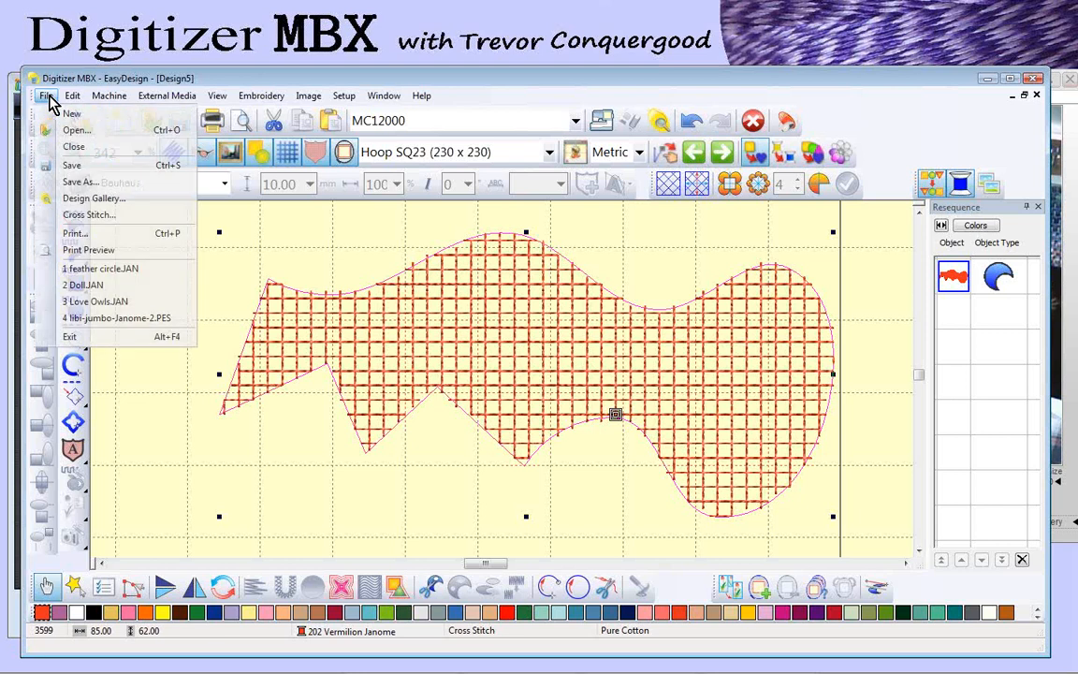
pyautogui.click(108, 223)
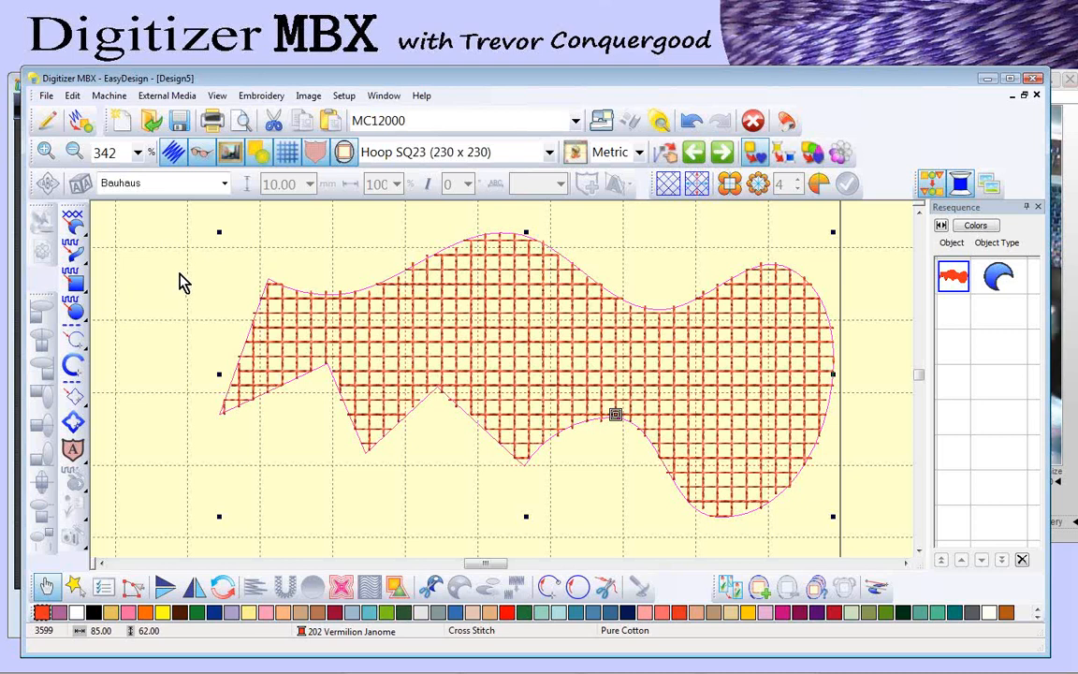
# Step: Change the stitch type of the free-form cross stitch object to Stipple Fill in its object details
pyautogui.hotkey('shift', 'z')
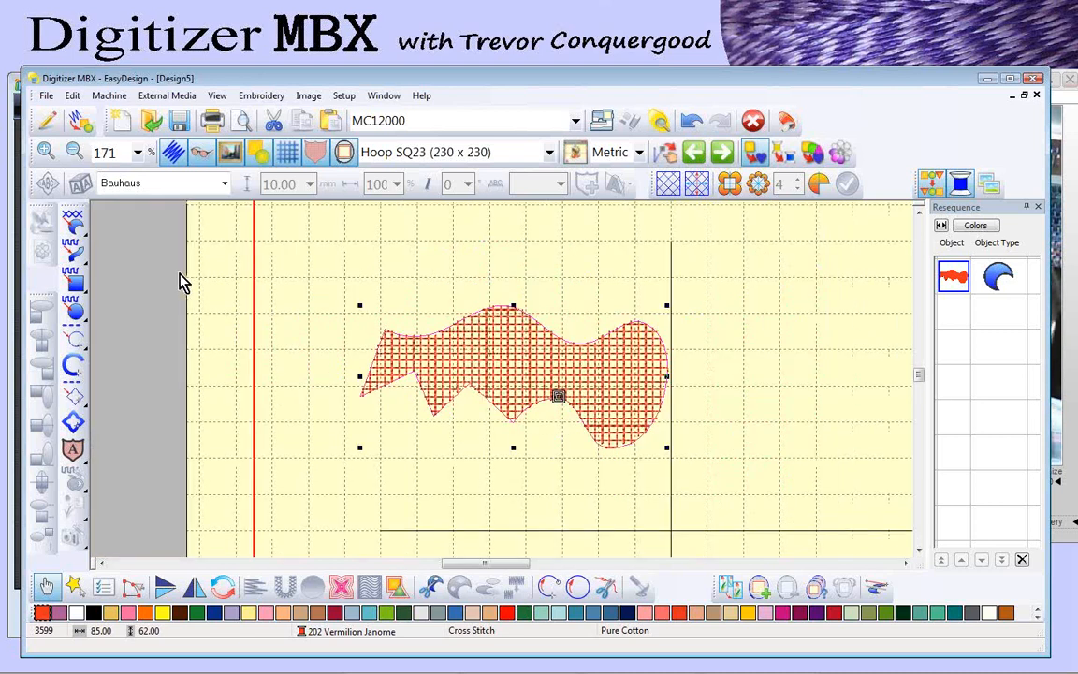
pyautogui.rightClick(458, 352)
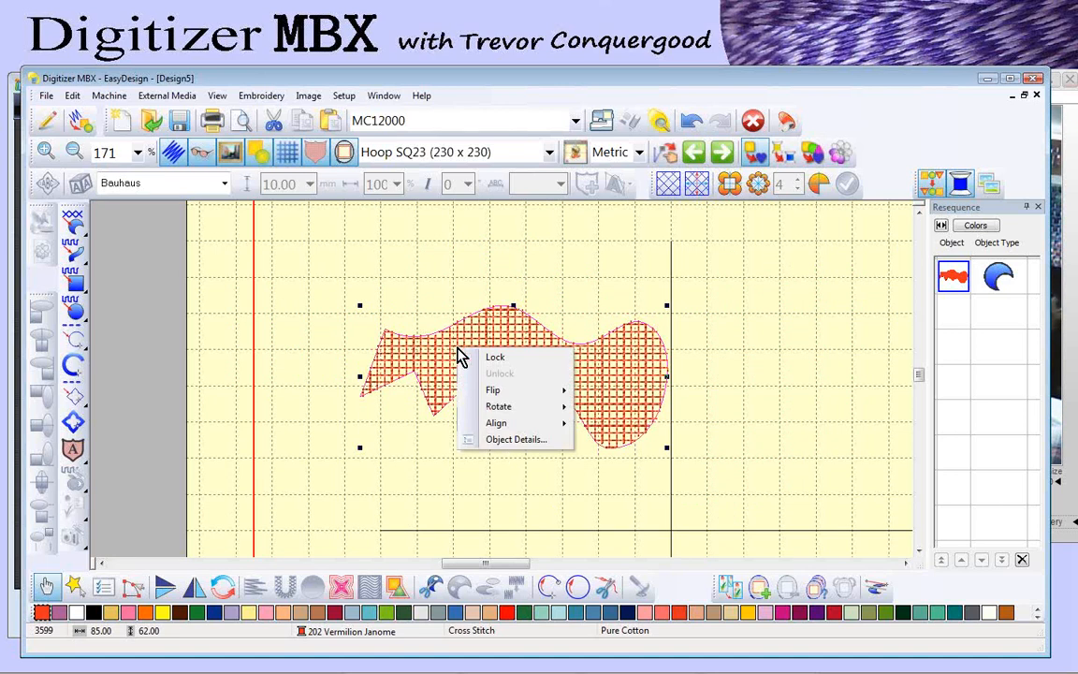
pyautogui.click(505, 442)
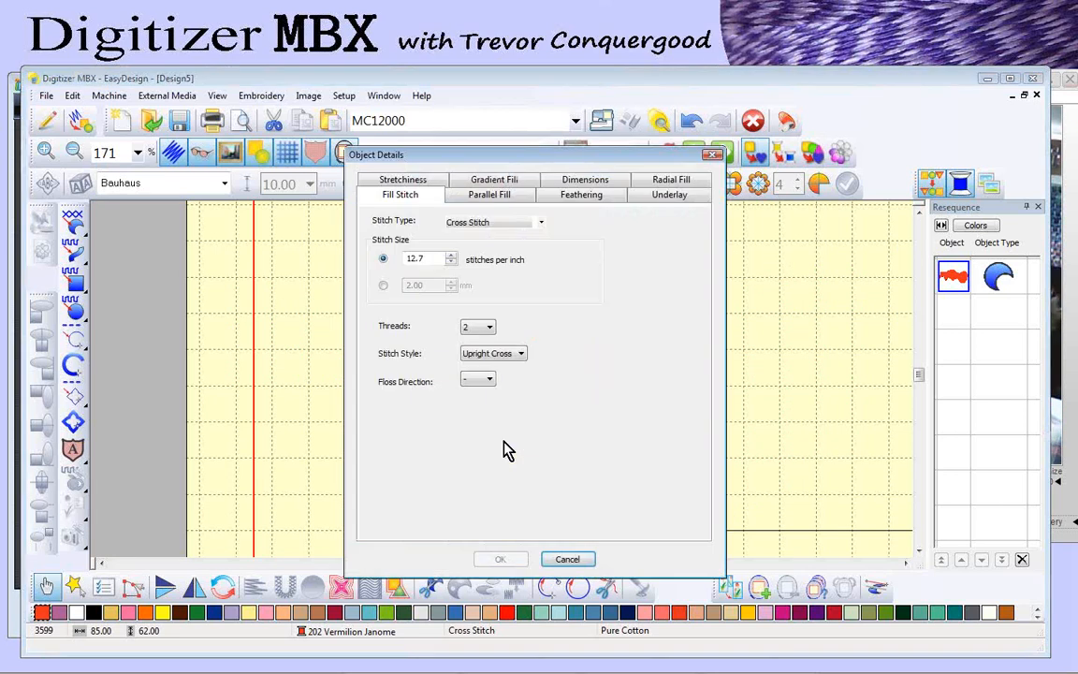
pyautogui.click(541, 225)
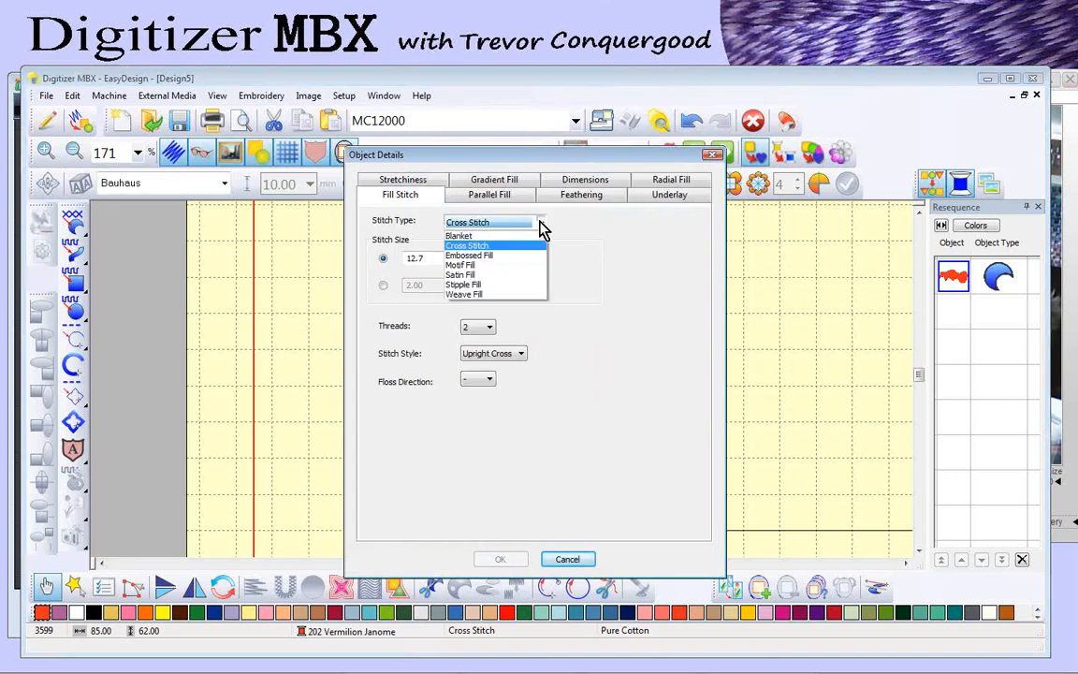
pyautogui.click(471, 285)
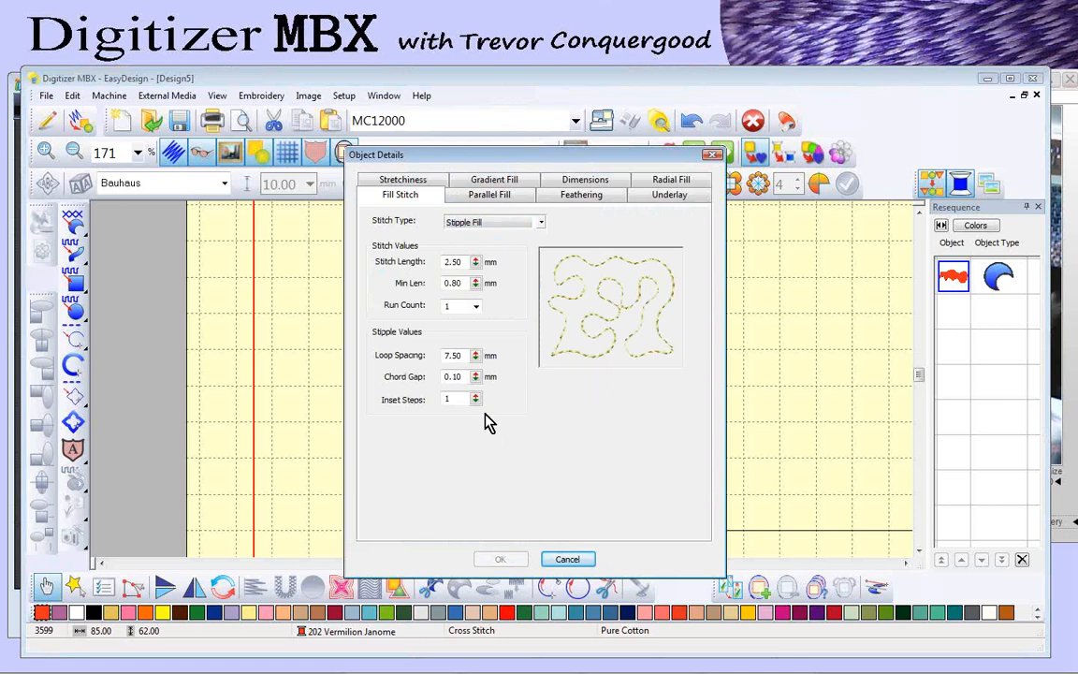
# Step: Apply the stipple fill to the selected wavy shape and set its loop spacing to 2 mm
pyautogui.click(502, 559)
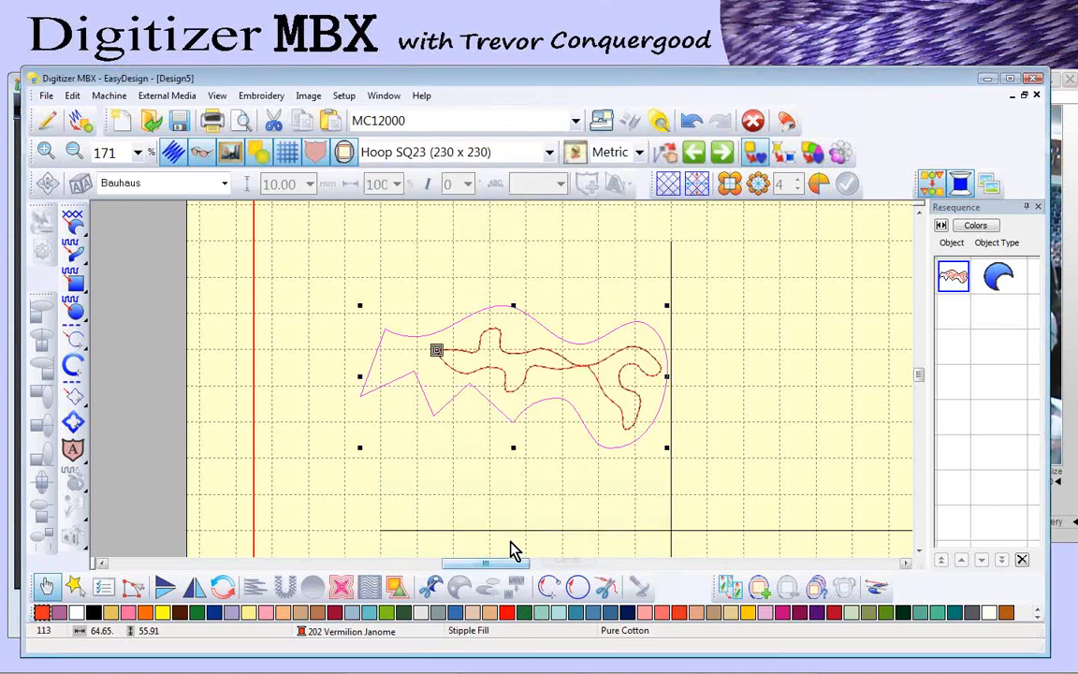
pyautogui.rightClick(566, 368)
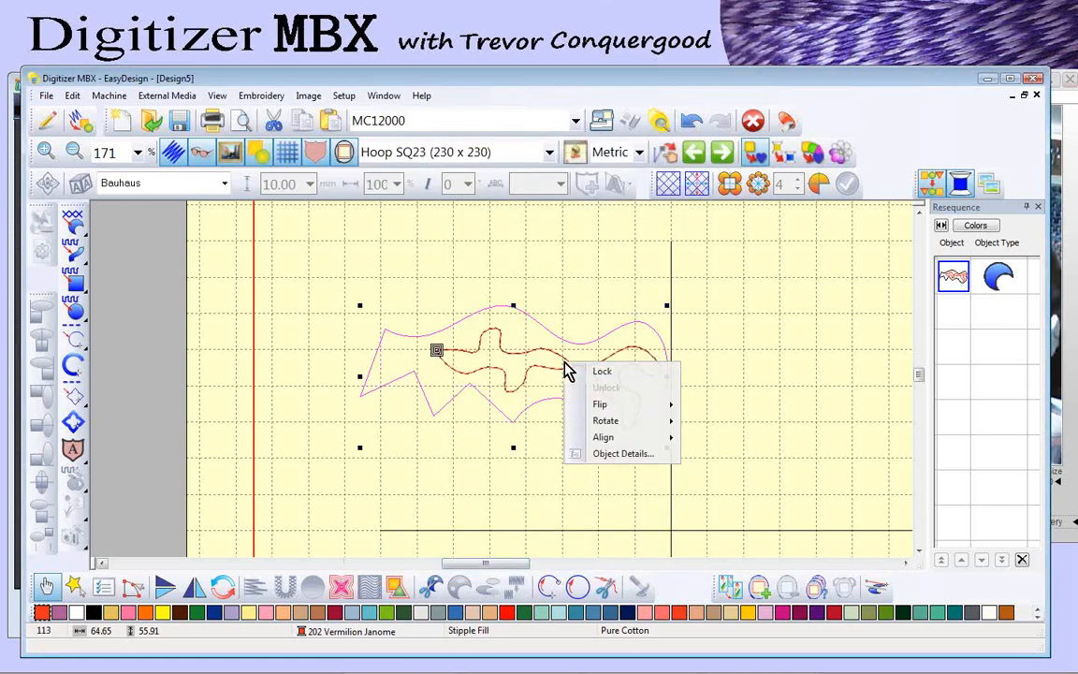
pyautogui.click(602, 455)
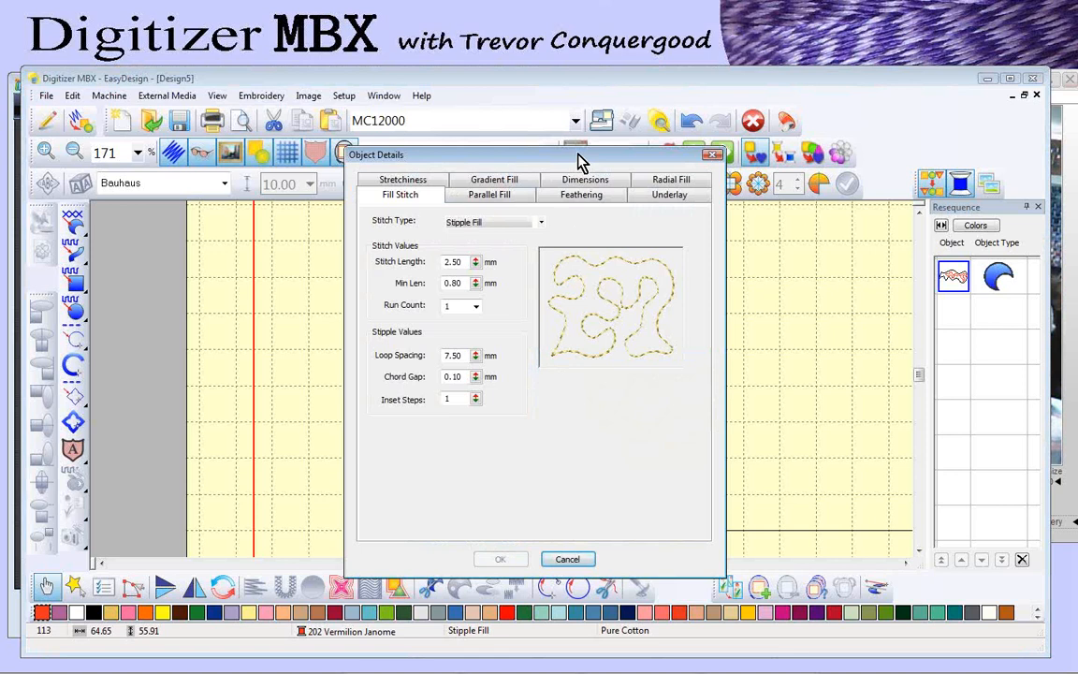
pyautogui.moveTo(580, 161); pyautogui.dragTo(755, 117)
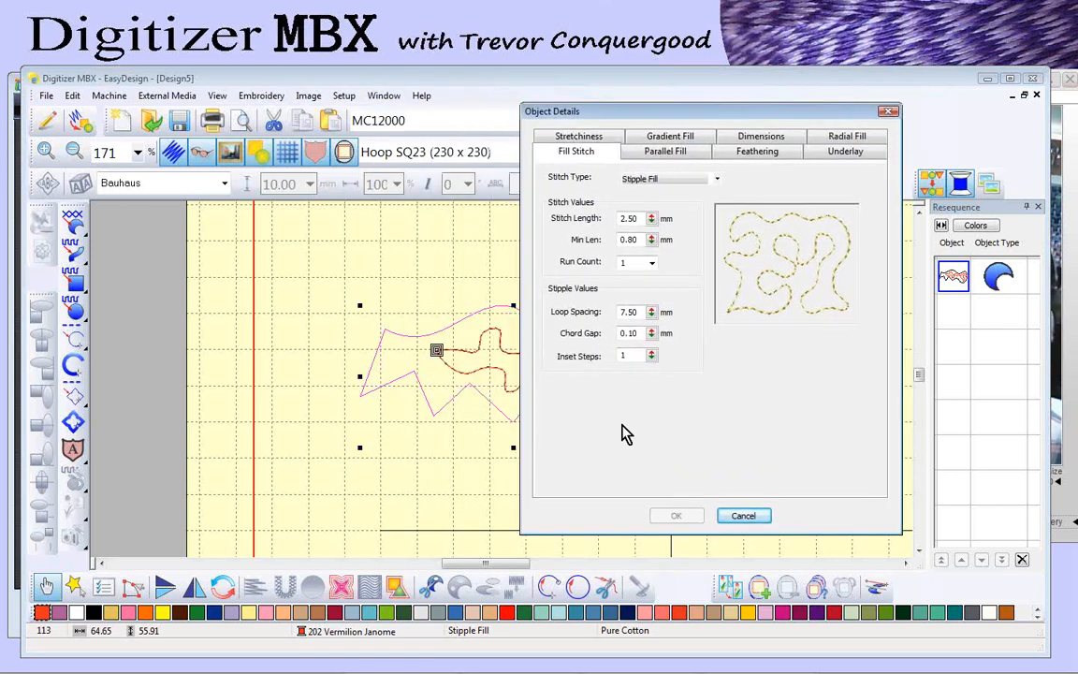
pyautogui.doubleClick(629, 312)
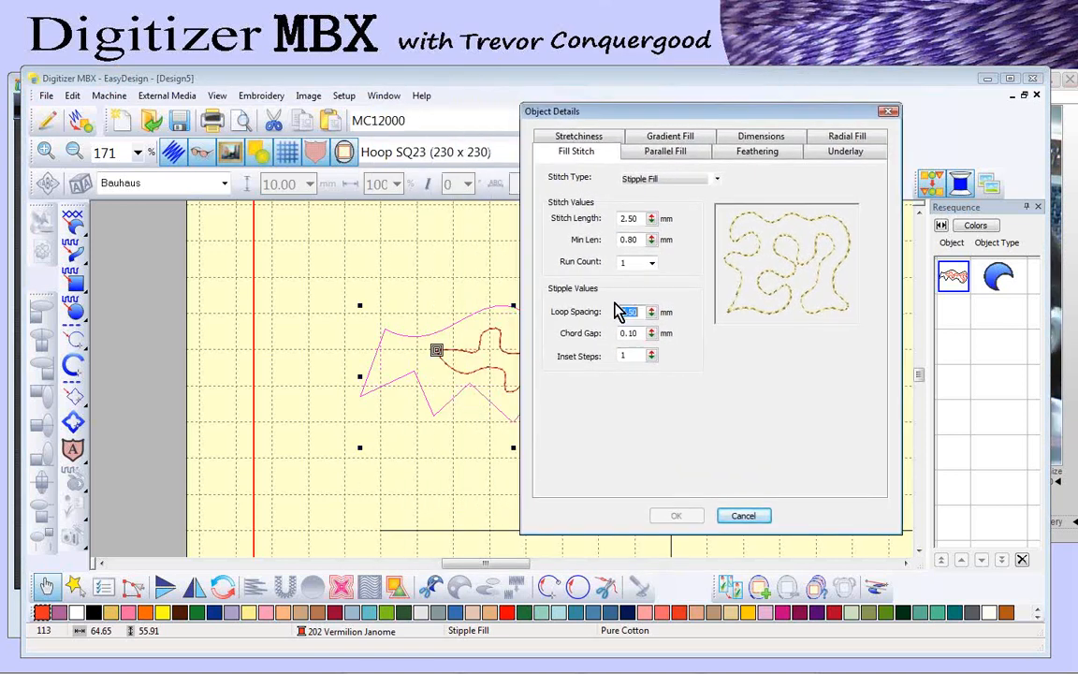
pyautogui.write('2')
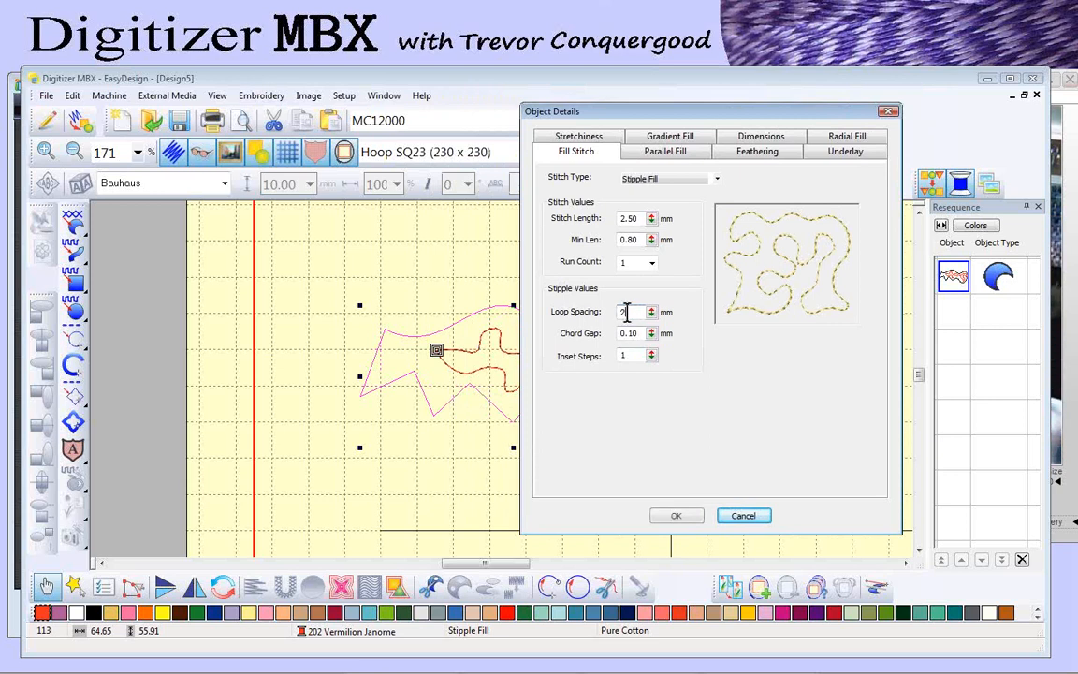
pyautogui.click(678, 518)
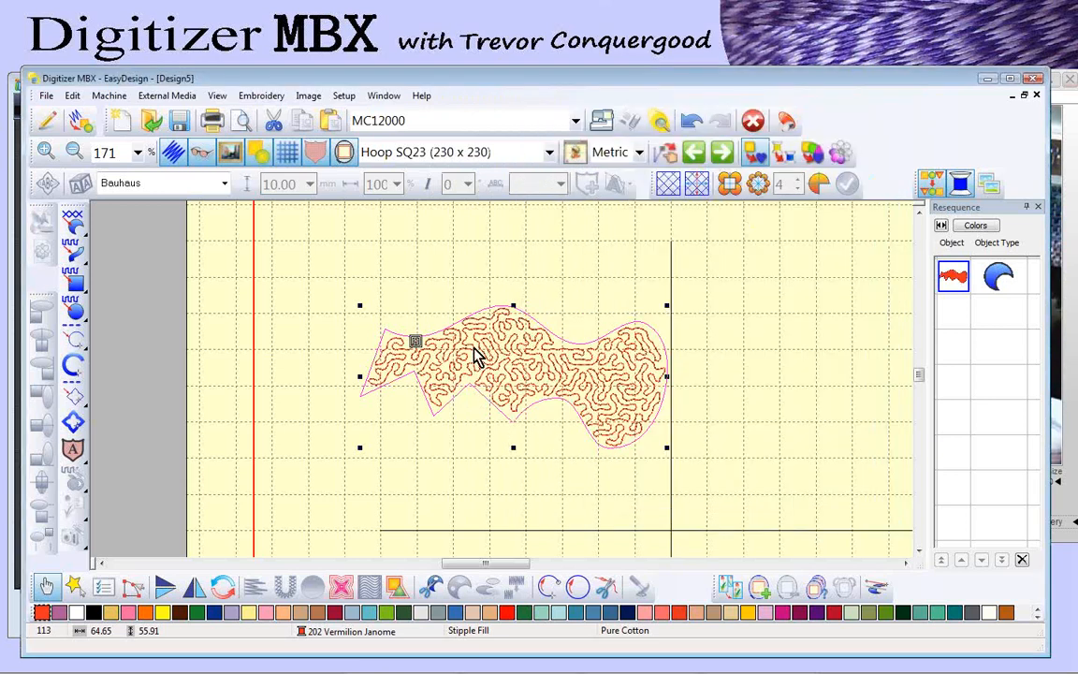
# Step: Enlarge the stippled shape from its corners until it spans about two thirds of the hoop's width
pyautogui.moveTo(667, 306); pyautogui.dragTo(787, 250)
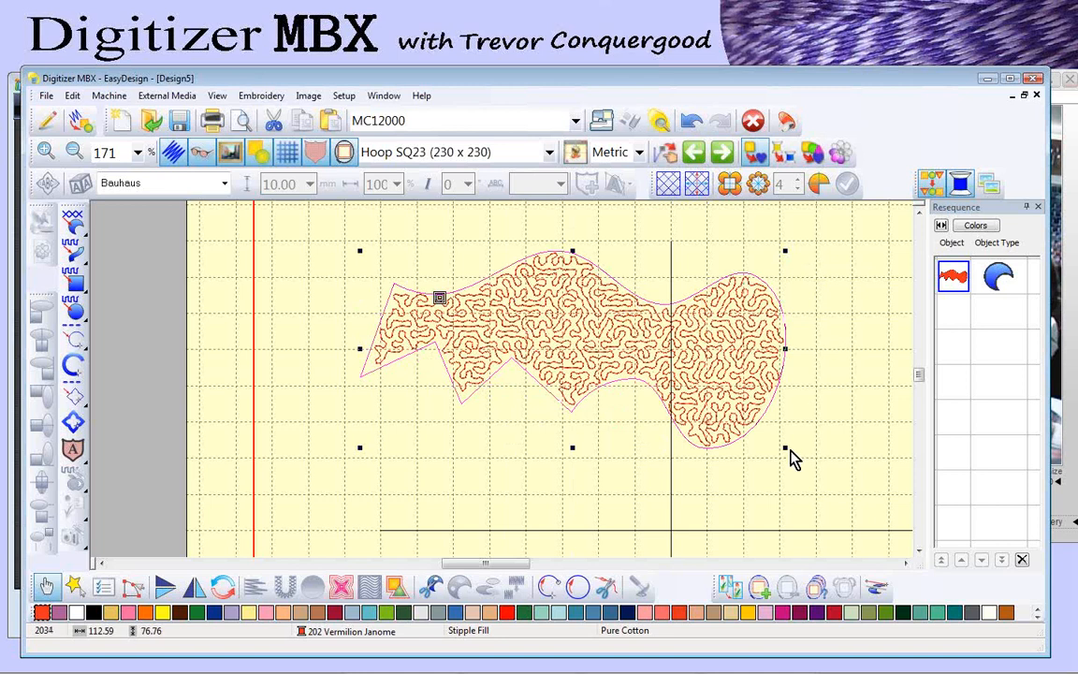
pyautogui.hotkey('shift', 'z')
pyautogui.hotkey('shift', 'z')
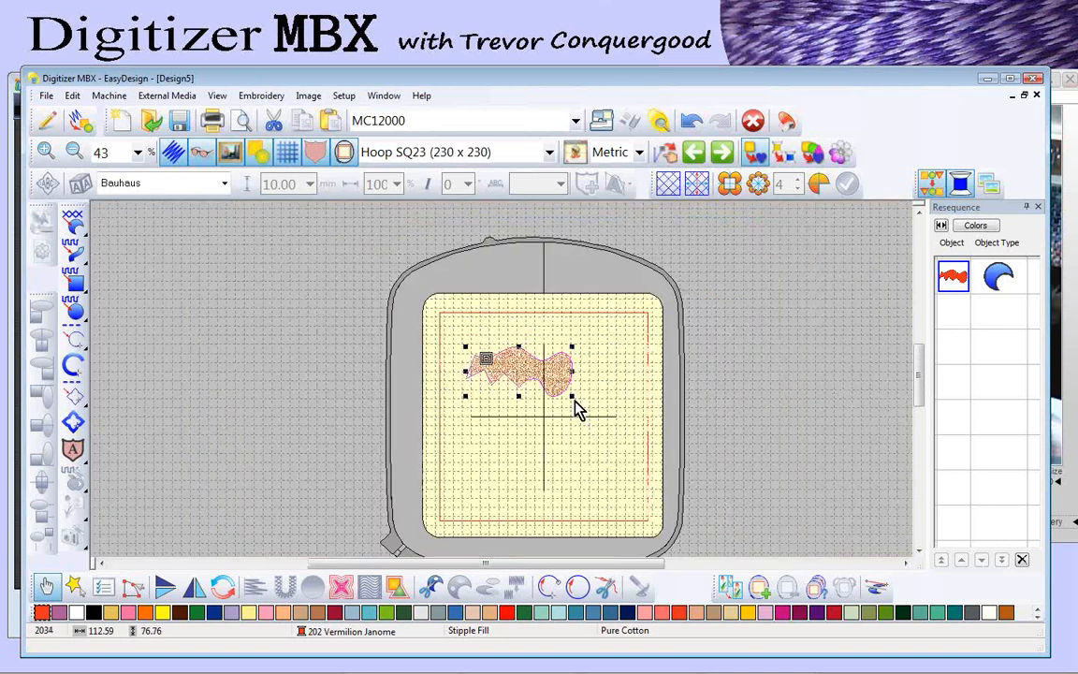
pyautogui.moveTo(572, 396); pyautogui.dragTo(628, 423)
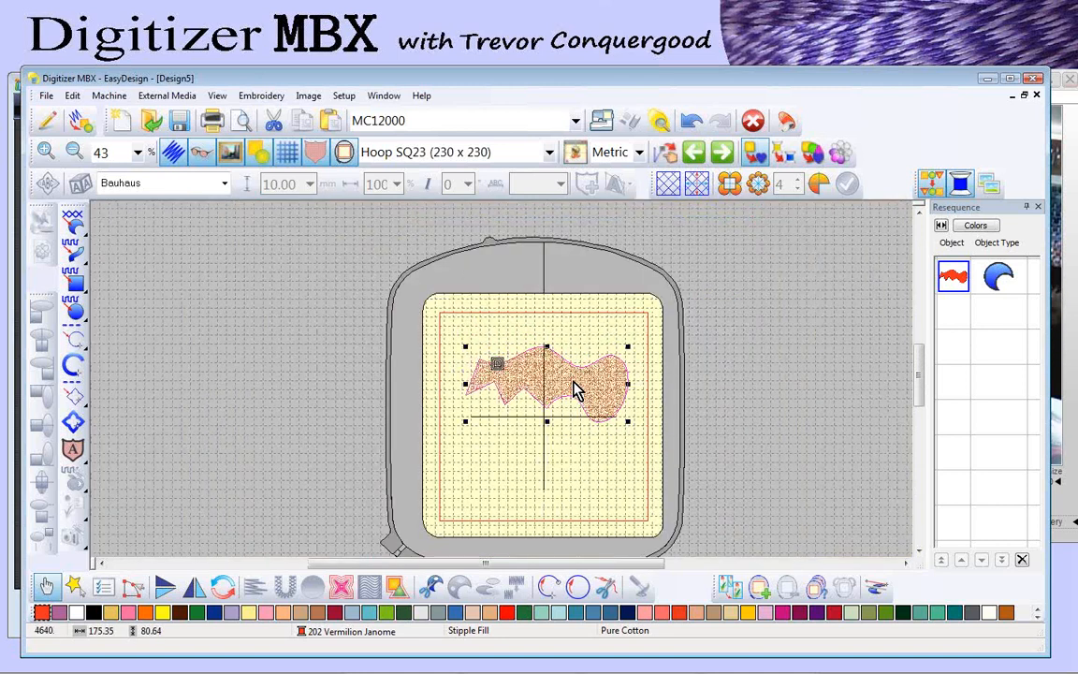
# Step: Set the enlarged shape's stipple loop spacing to 4 mm
pyautogui.rightClick(575, 391)
pyautogui.click(643, 475)
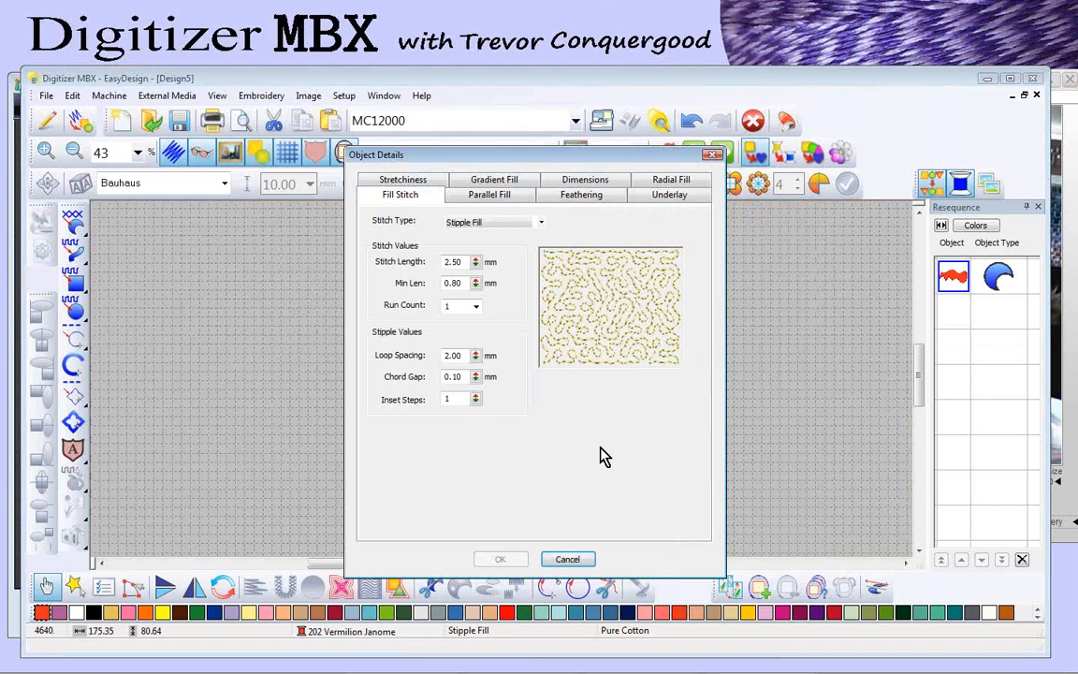
pyautogui.doubleClick(453, 355)
pyautogui.write('4')
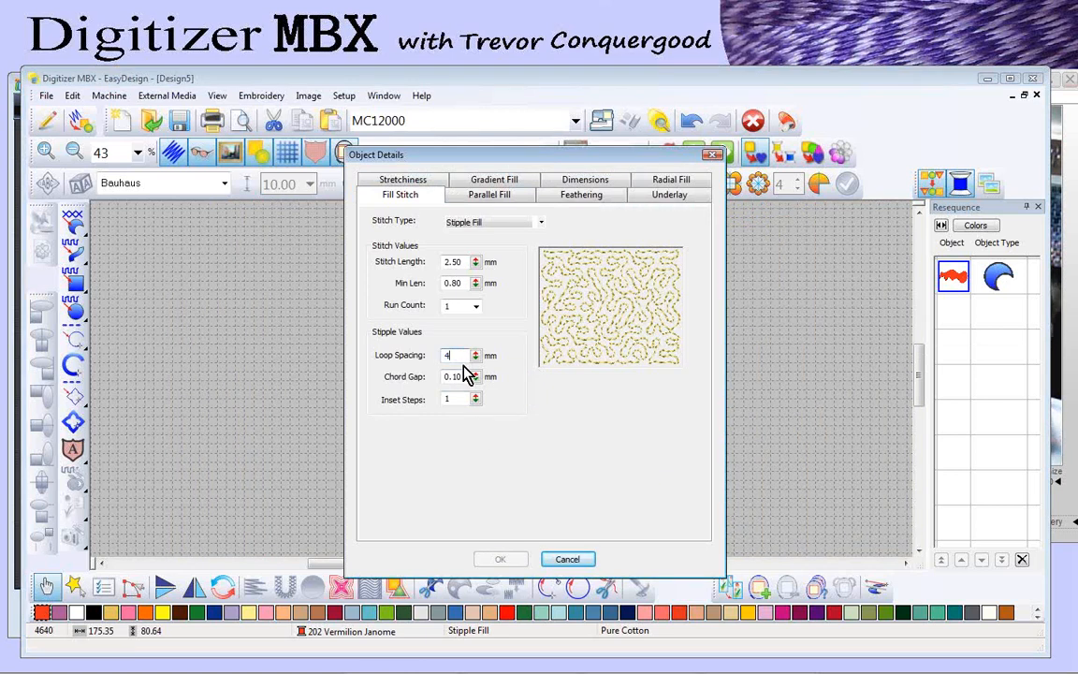
pyautogui.click(500, 559)
pyautogui.moveTo(449, 326); pyautogui.dragTo(648, 435)
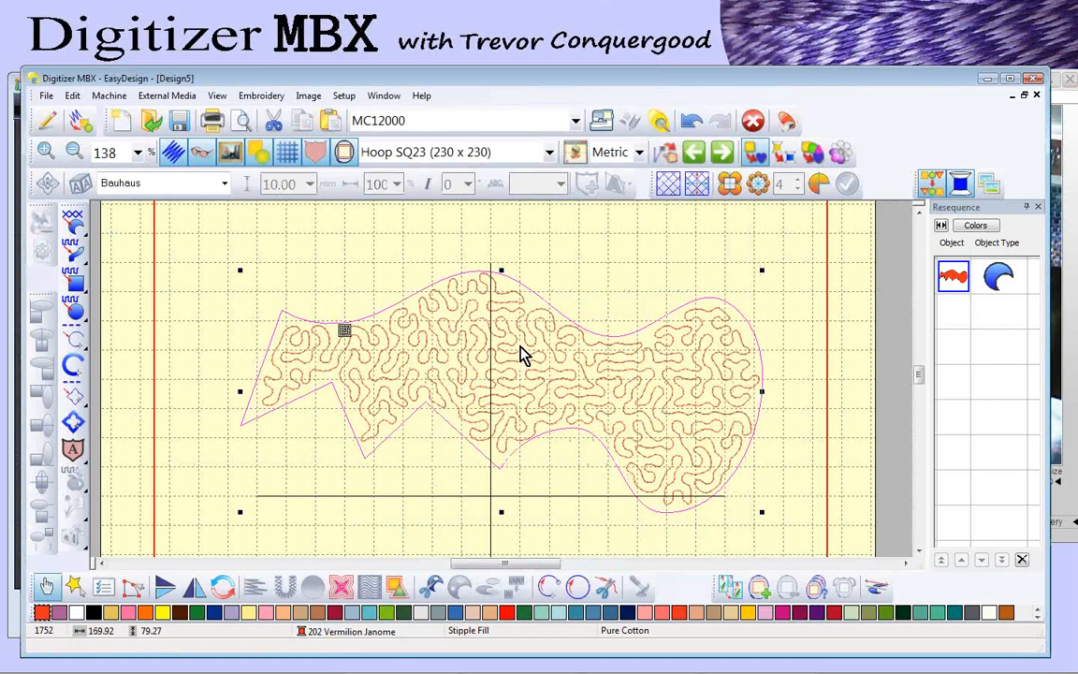
pyautogui.click(15, 127)
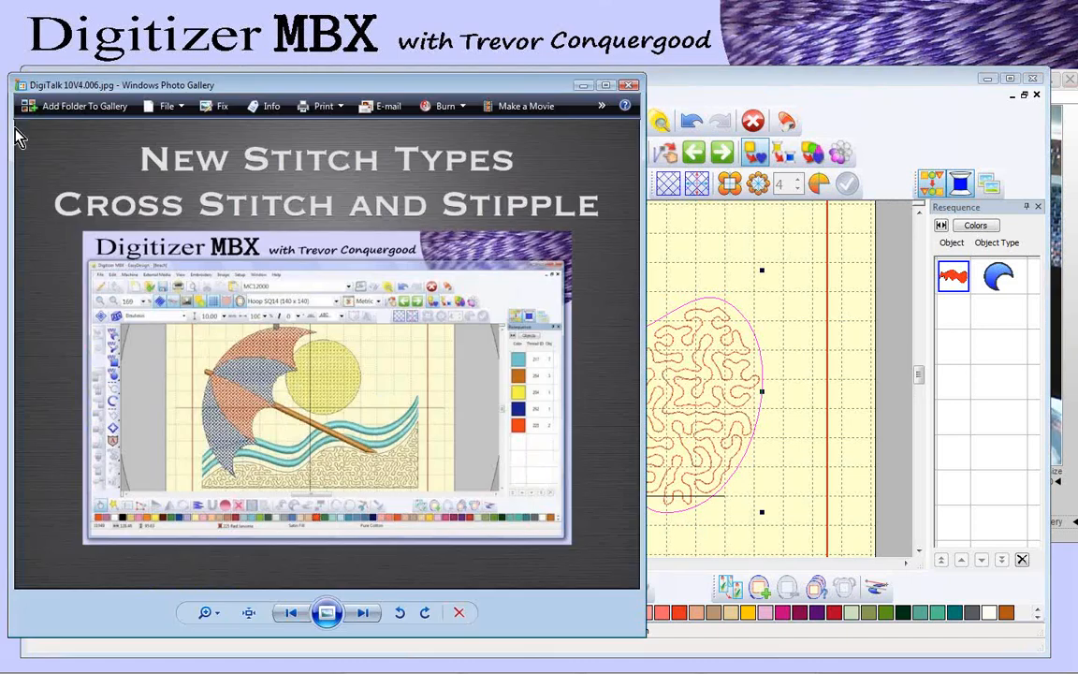
pyautogui.click(654, 80)
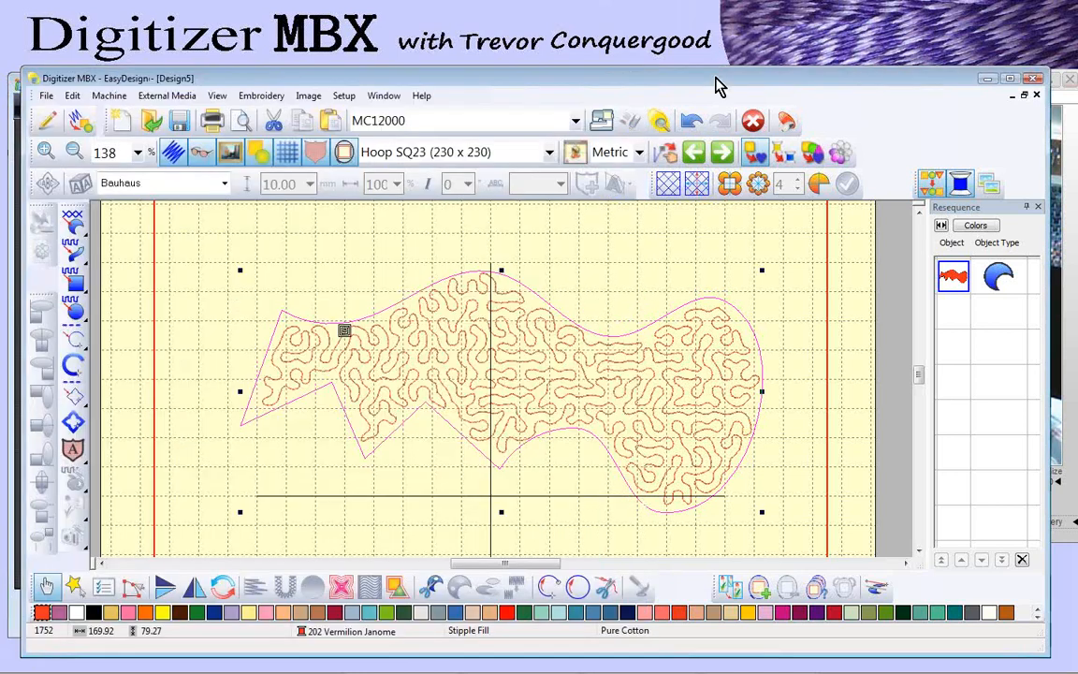
# Step: Open the Beach.JAN design from the Embroidery Album V4 folder on the C drive
pyautogui.click(150, 123)
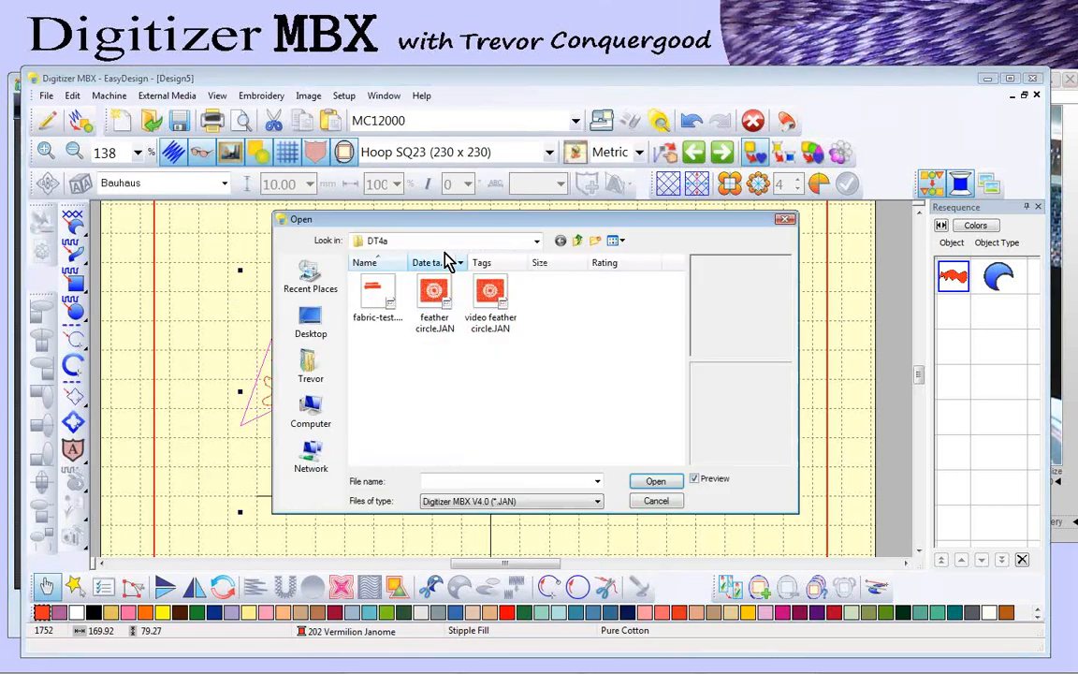
pyautogui.click(431, 244)
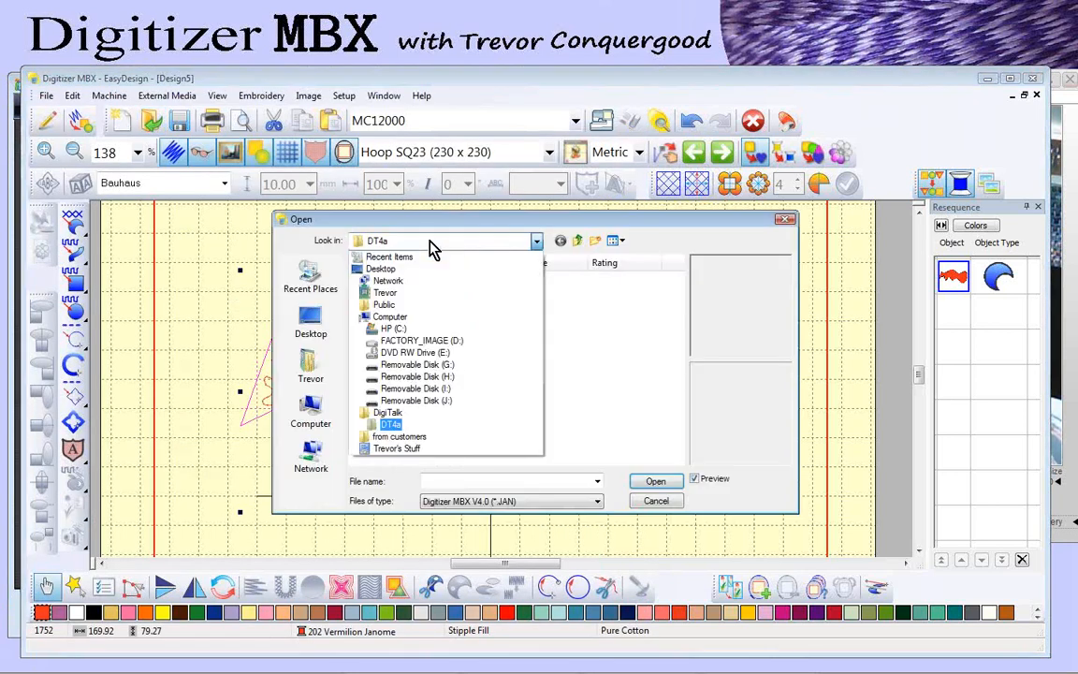
pyautogui.click(398, 328)
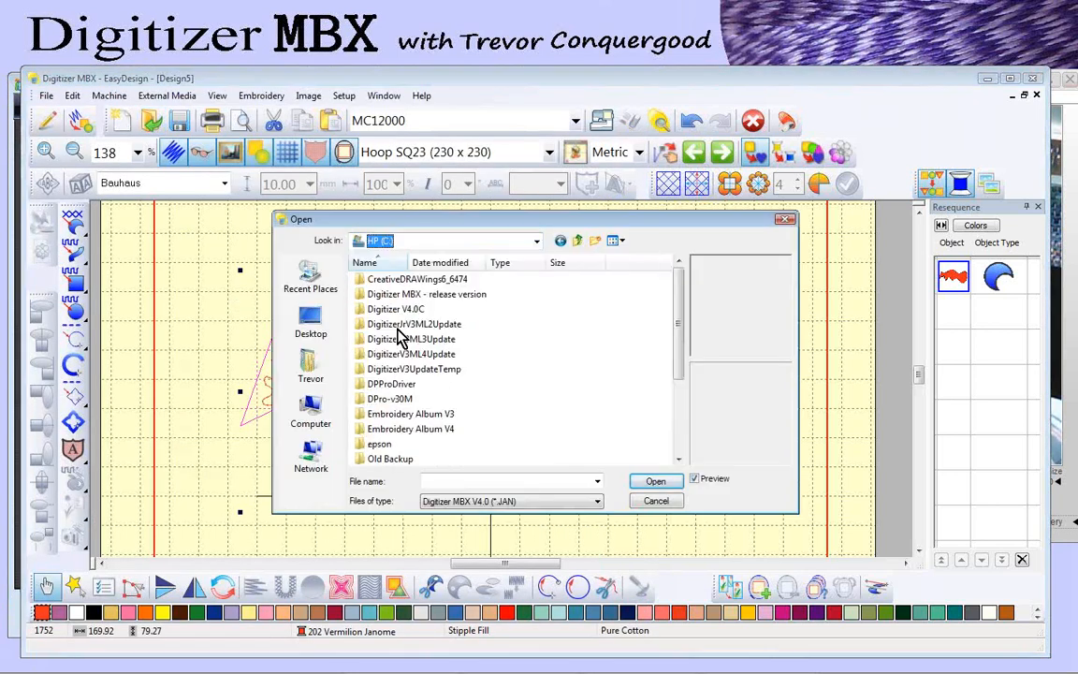
pyautogui.doubleClick(417, 428)
pyautogui.scroll(-3, 683, 449)
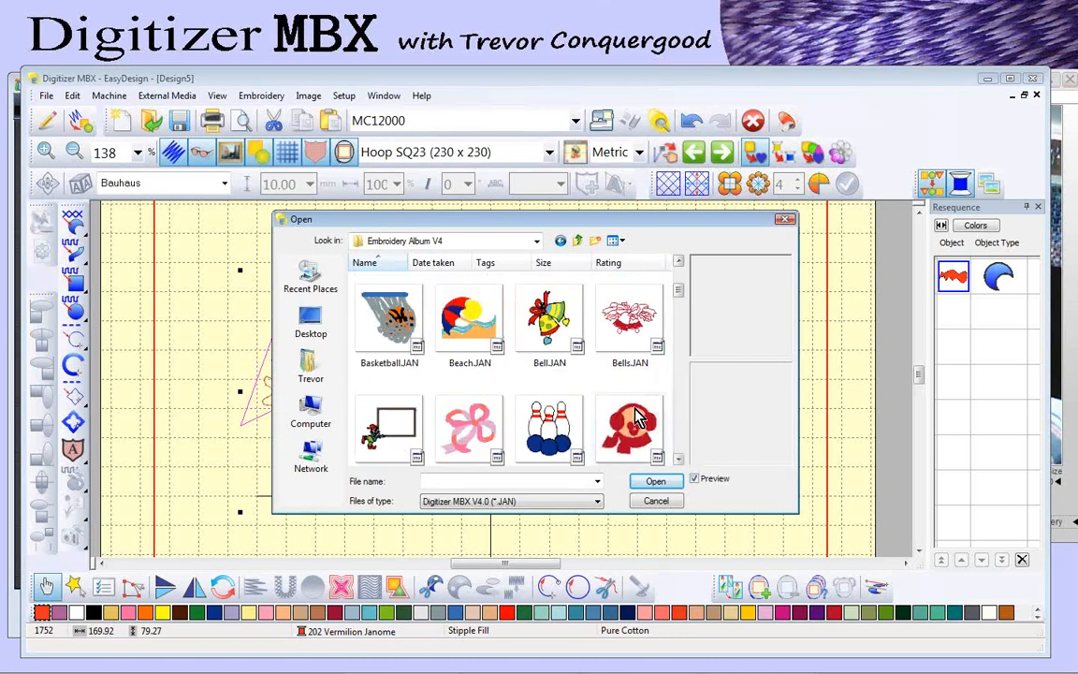
pyautogui.click(505, 344)
pyautogui.click(655, 483)
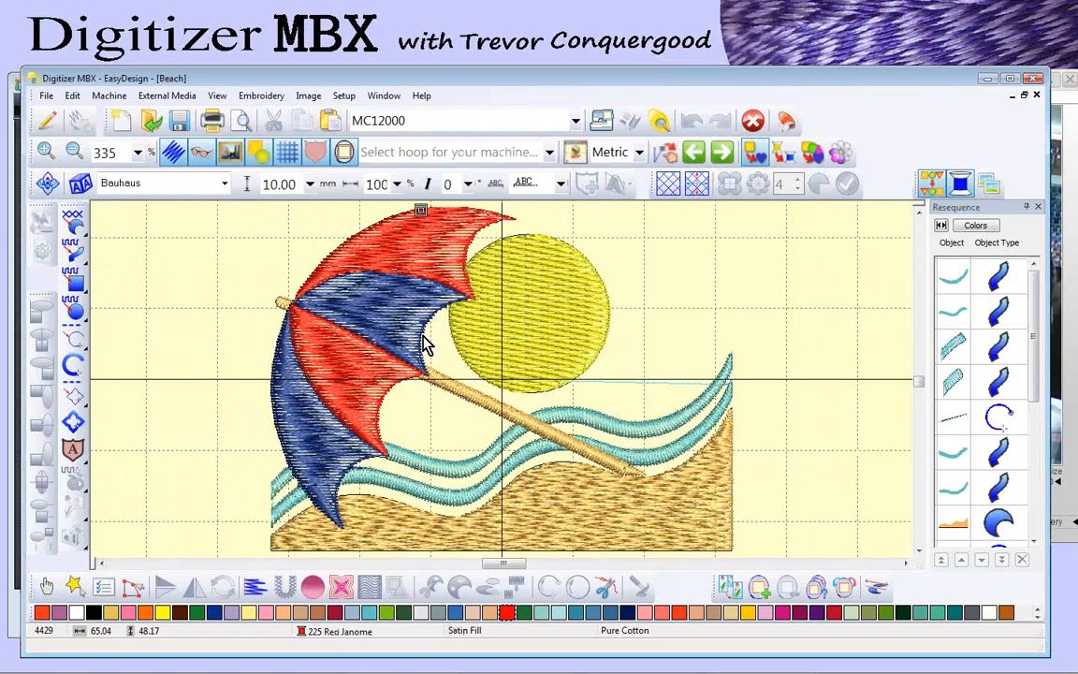
# Step: Resequence by colors, select the red, dark blue and yellow blocks together, and change their fill to Cross Stitch
pyautogui.click(975, 230)
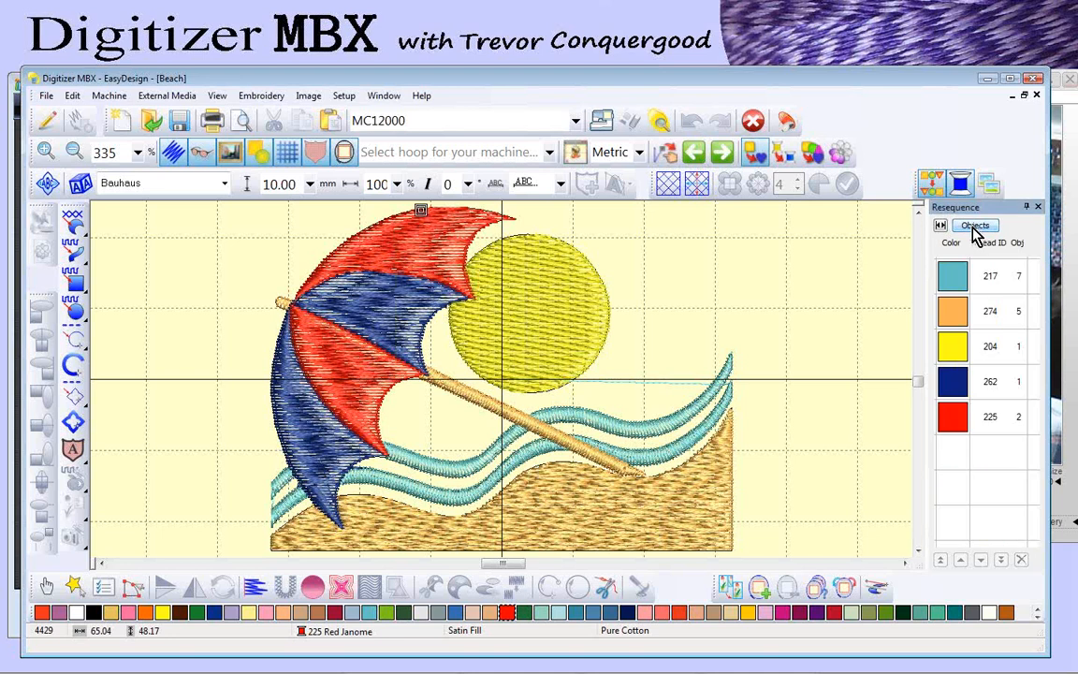
pyautogui.click(953, 419)
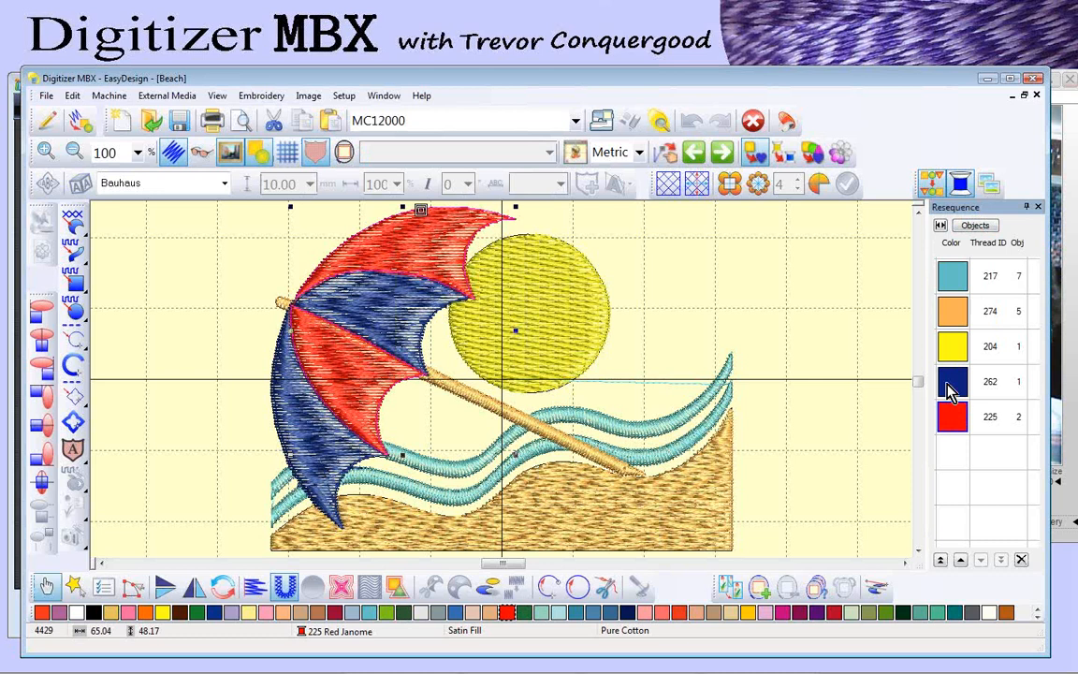
pyautogui.keyDown('ctrl'); pyautogui.click(957, 354); pyautogui.keyUp('ctrl')
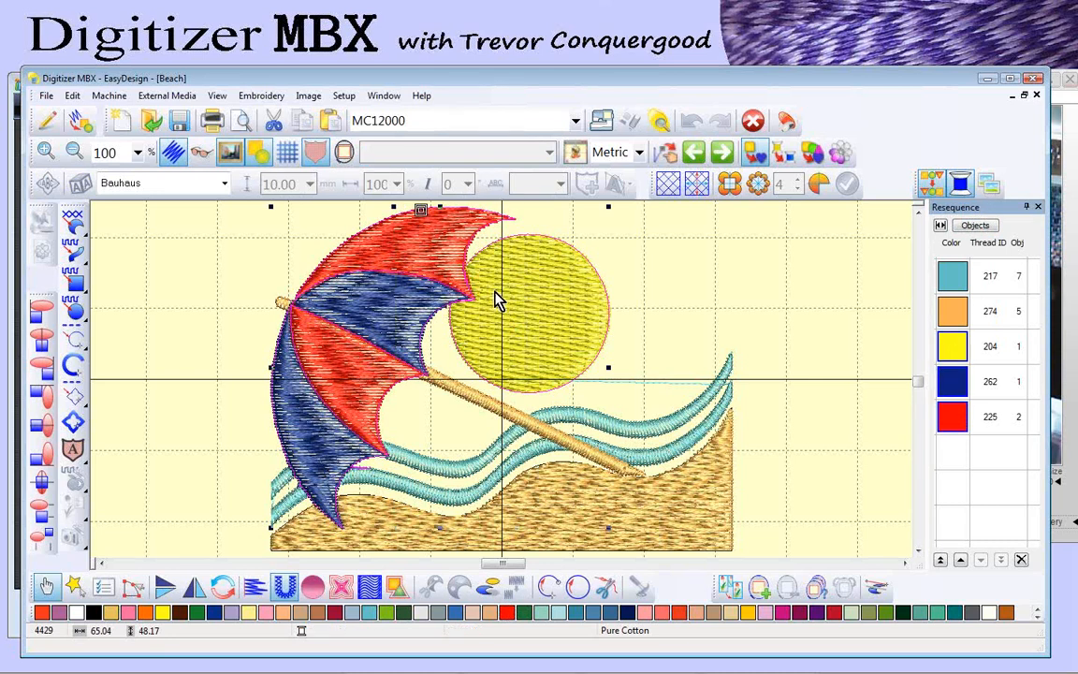
pyautogui.rightClick(955, 348)
pyautogui.click(988, 442)
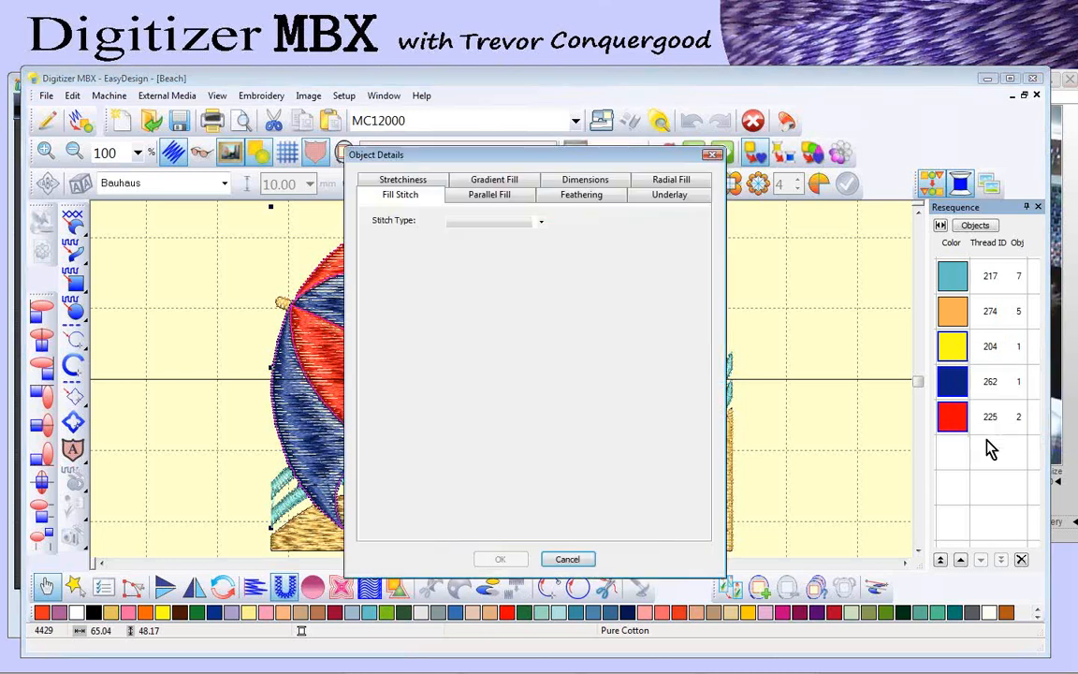
pyautogui.click(545, 229)
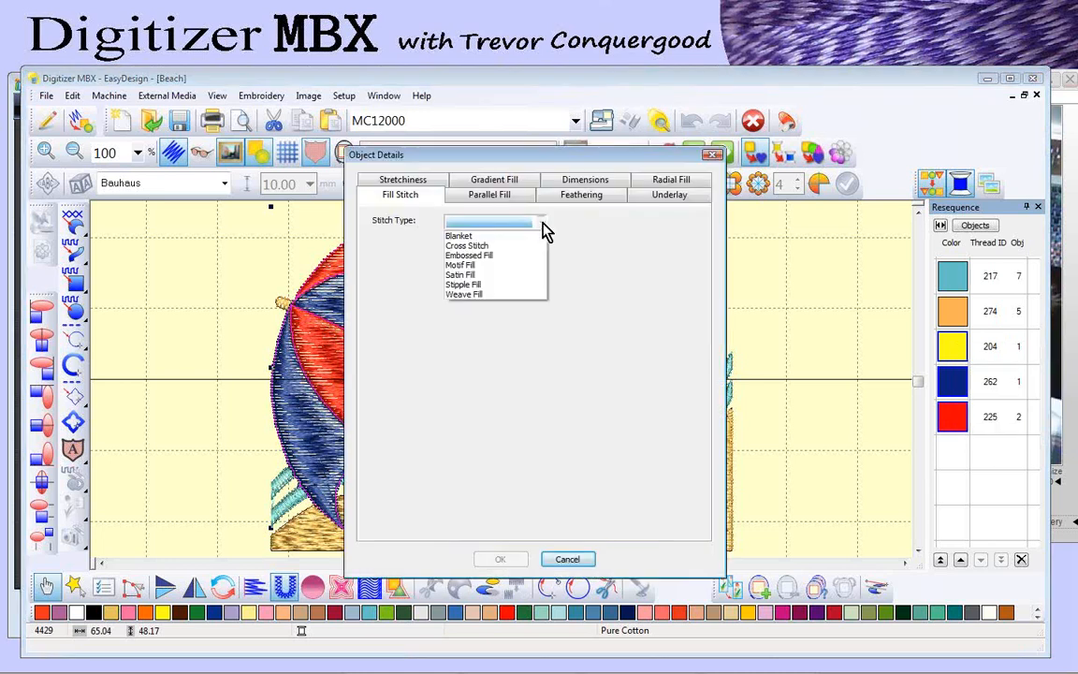
pyautogui.click(498, 245)
pyautogui.click(508, 560)
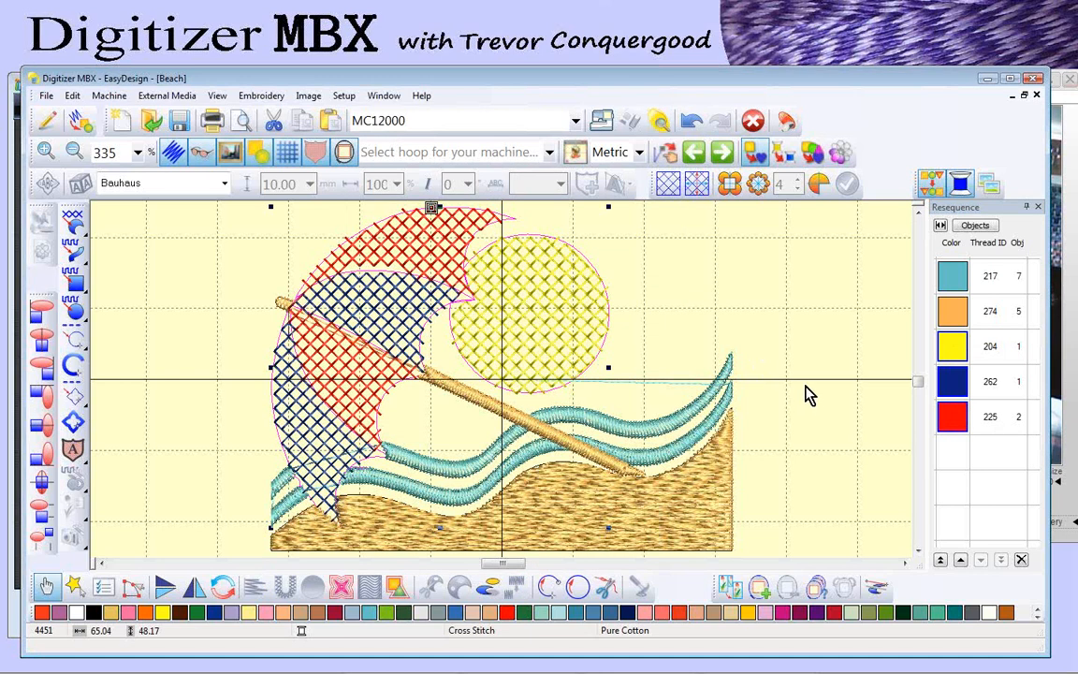
# Step: Change the sand area's fill to Stipple Fill with a loop spacing of 3 mm and deselect it
pyautogui.click(718, 534)
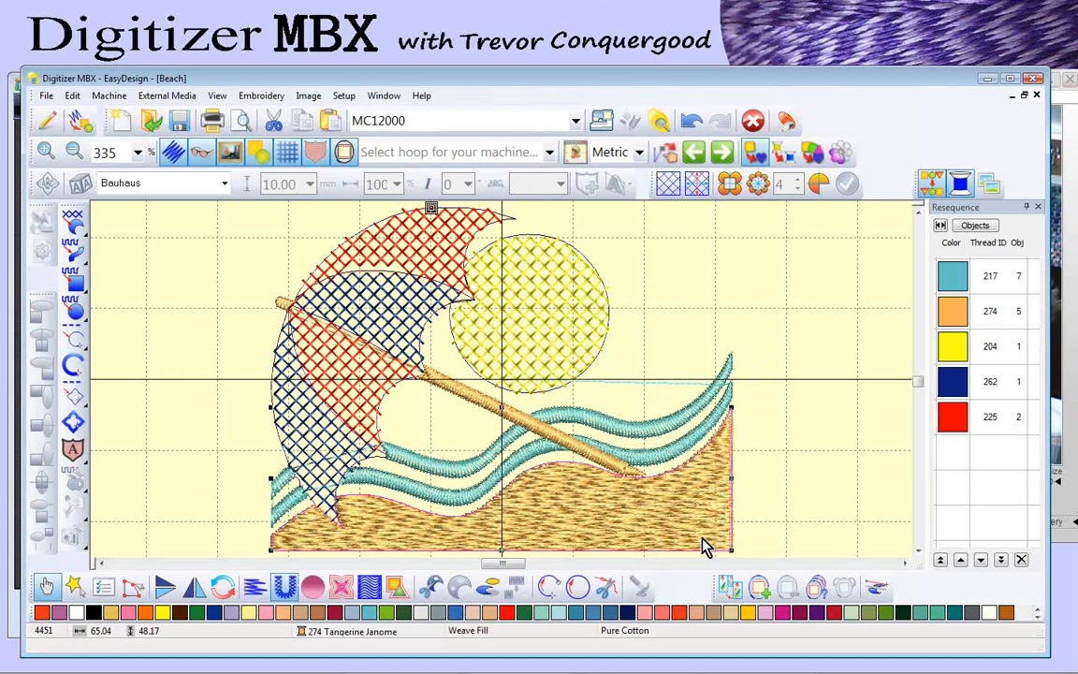
pyautogui.rightClick(709, 534)
pyautogui.click(702, 562)
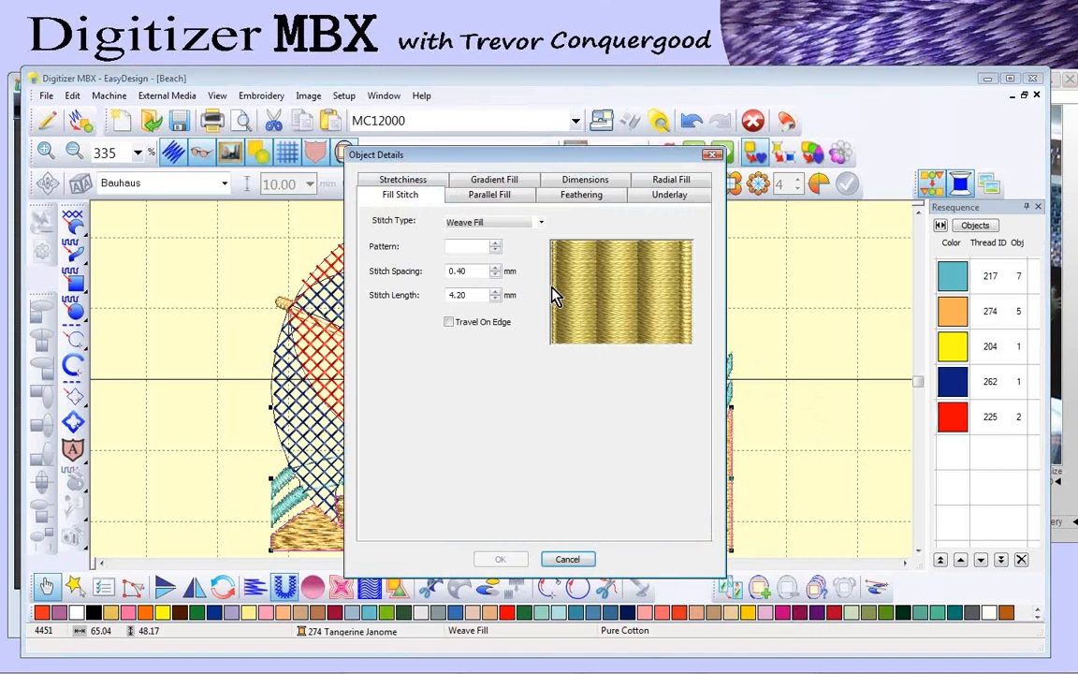
pyautogui.click(542, 223)
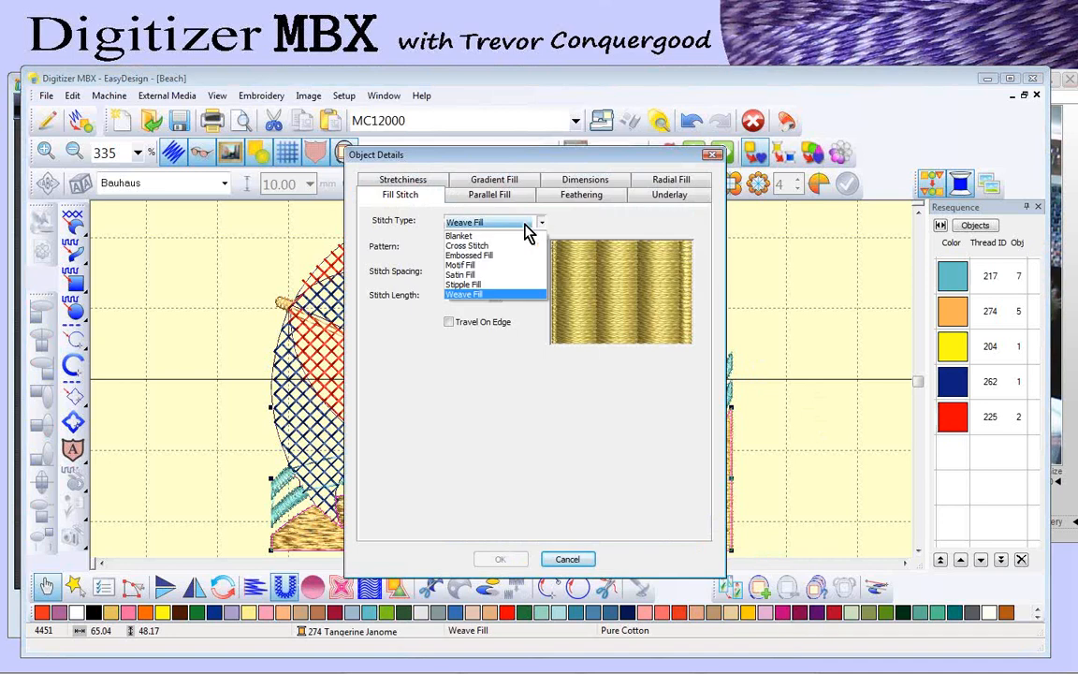
pyautogui.click(473, 286)
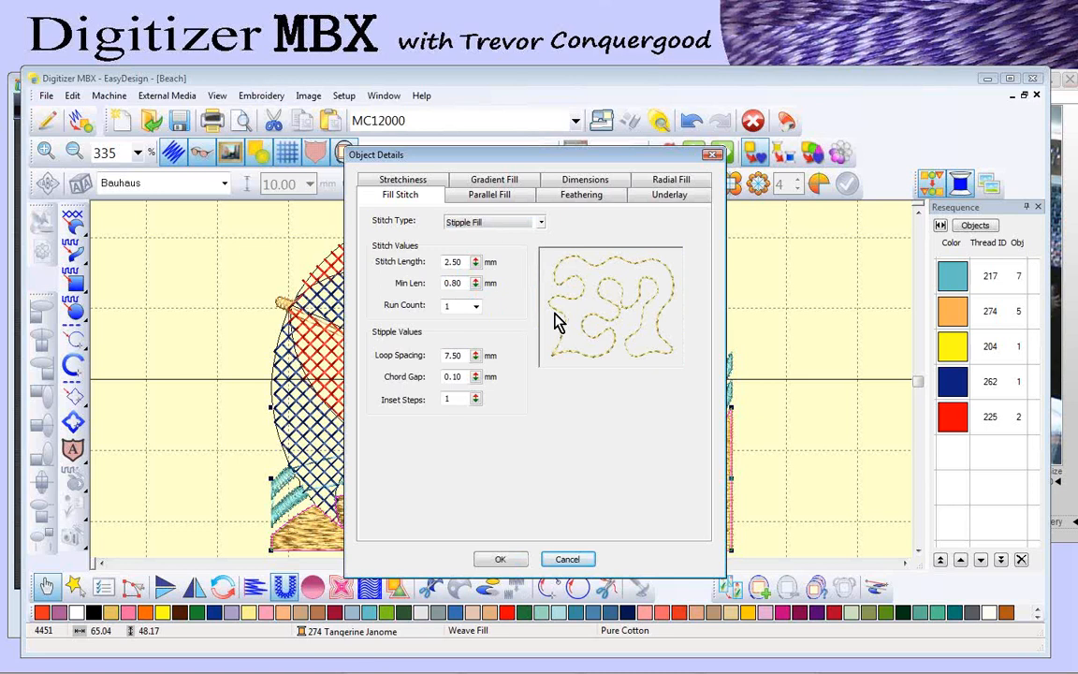
pyautogui.moveTo(458, 355); pyautogui.dragTo(443, 360)
pyautogui.write('3')
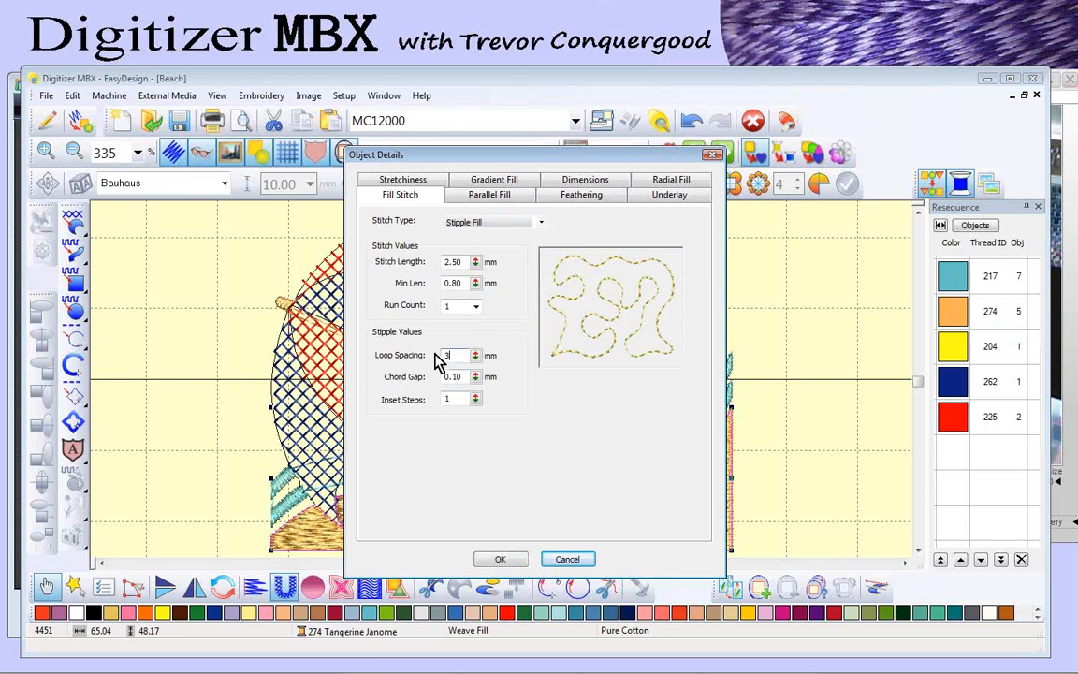
pyautogui.click(502, 560)
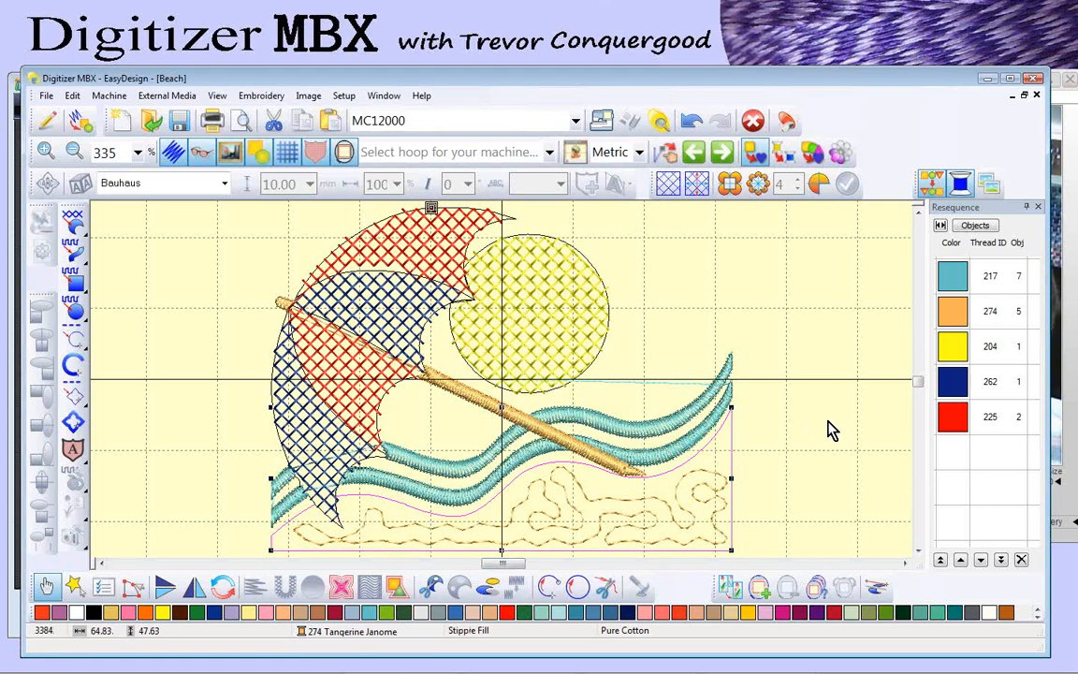
pyautogui.press('Escape')
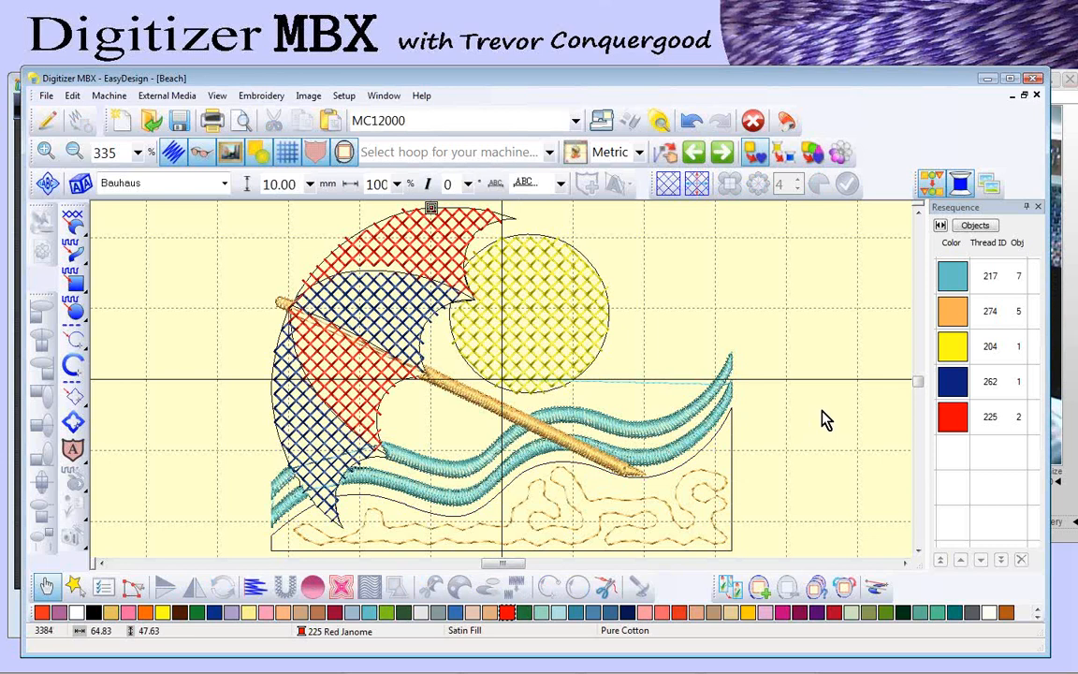
# Step: Switch to Windows Photo Gallery, advance to the next slide, and return to Digitizer MBX
pyautogui.click(2, 192)
pyautogui.click(364, 614)
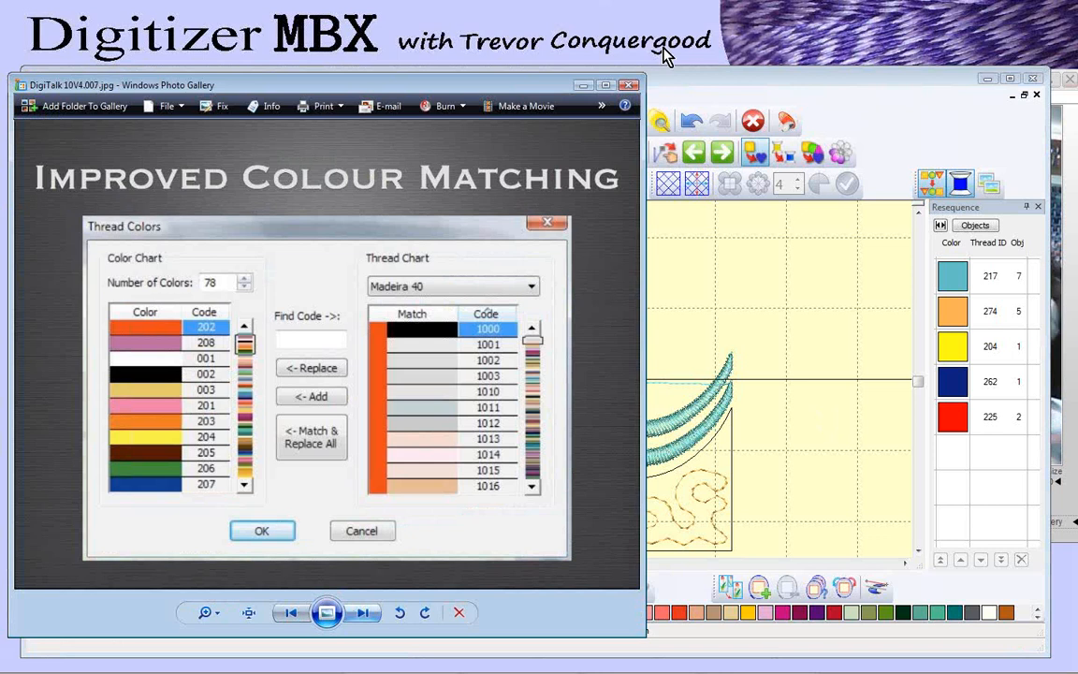
pyautogui.click(698, 81)
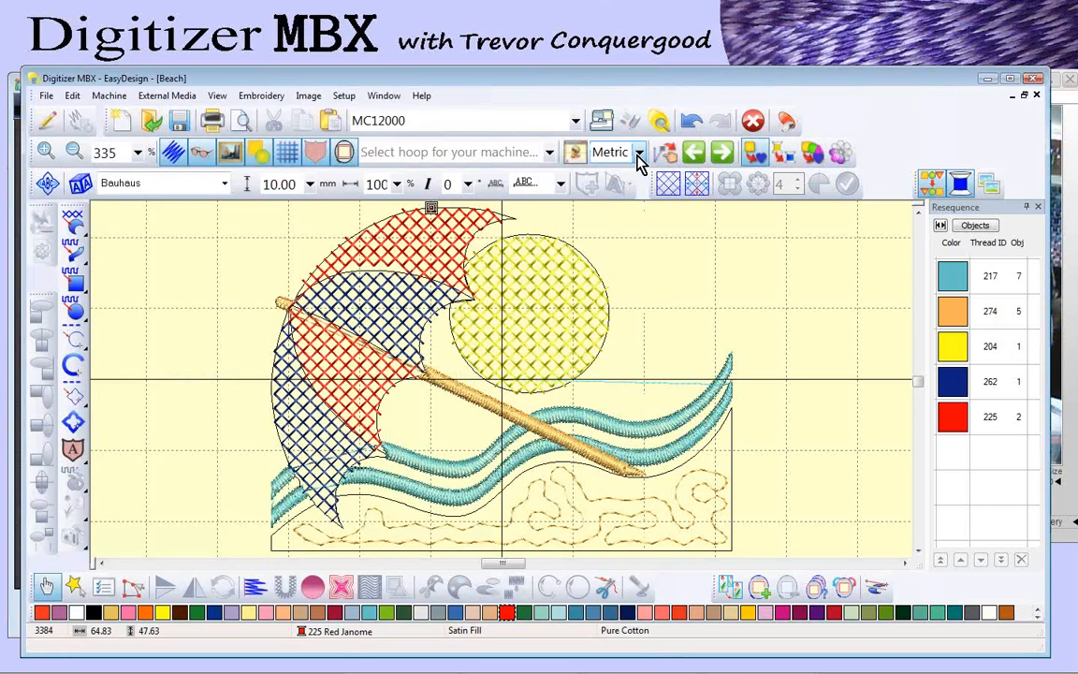
# Step: Match and replace all of the Beach design's thread colors with the R-A Super Strength Rayon 122 chart
pyautogui.click(345, 97)
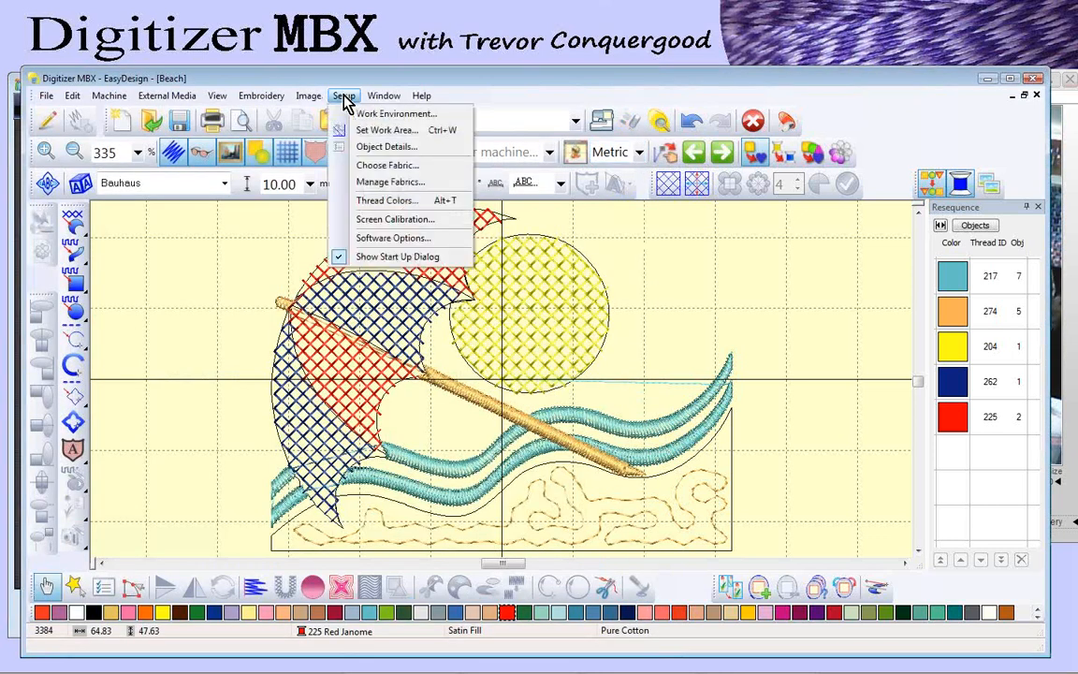
pyautogui.click(379, 202)
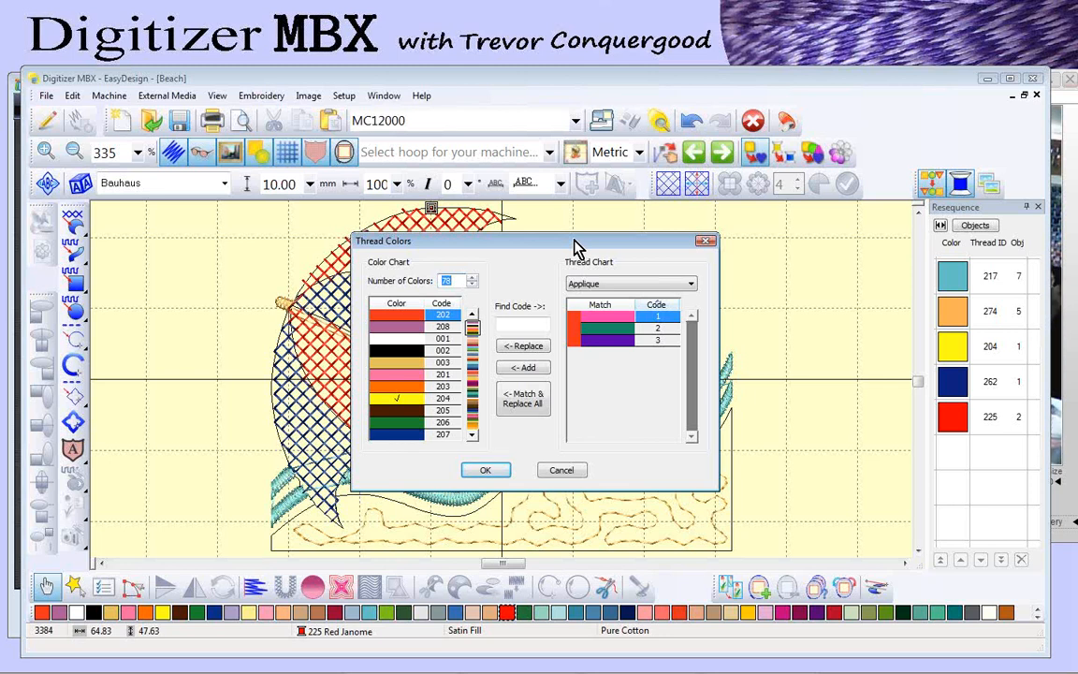
pyautogui.moveTo(575, 241); pyautogui.dragTo(533, 218)
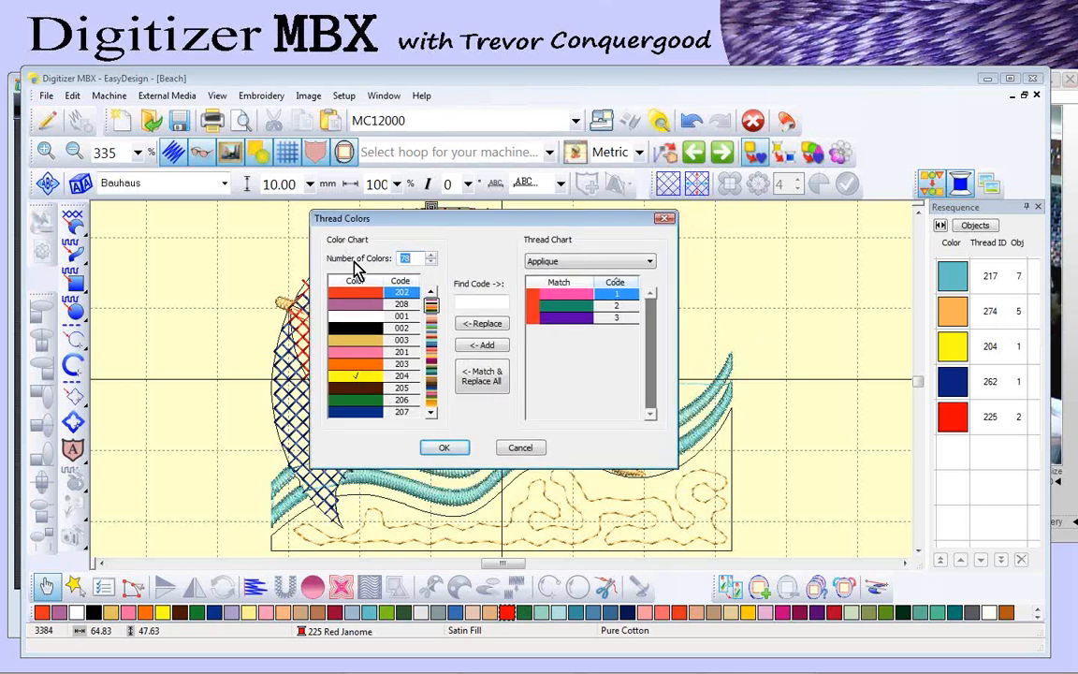
pyautogui.click(649, 262)
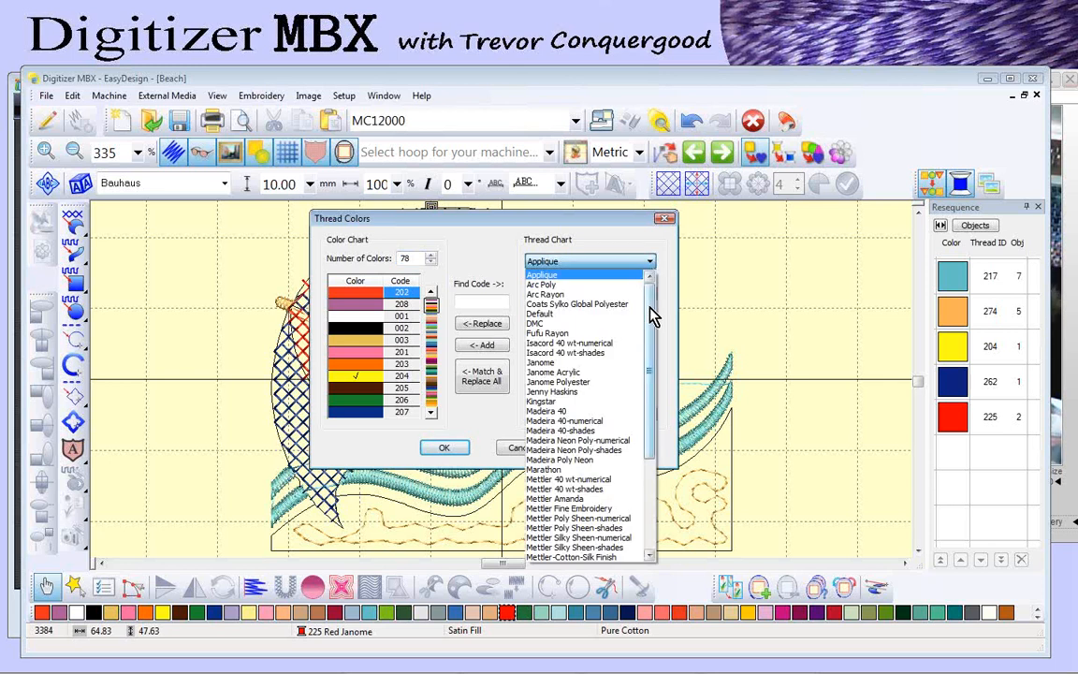
pyautogui.moveTo(653, 317); pyautogui.dragTo(654, 426)
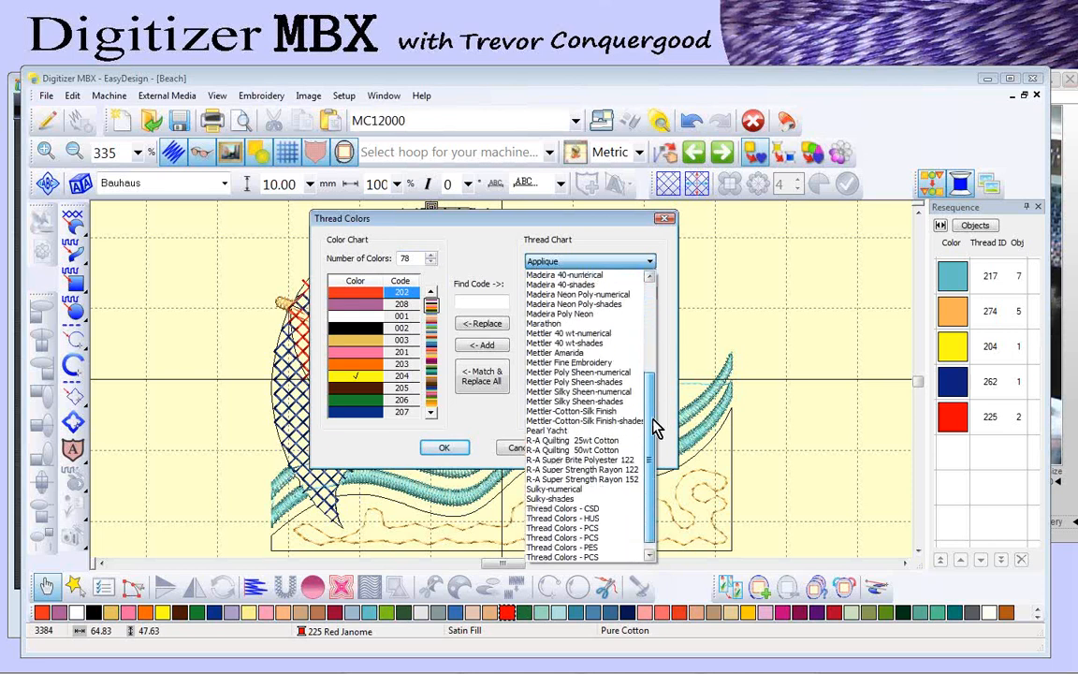
pyautogui.scroll(5, 651, 446)
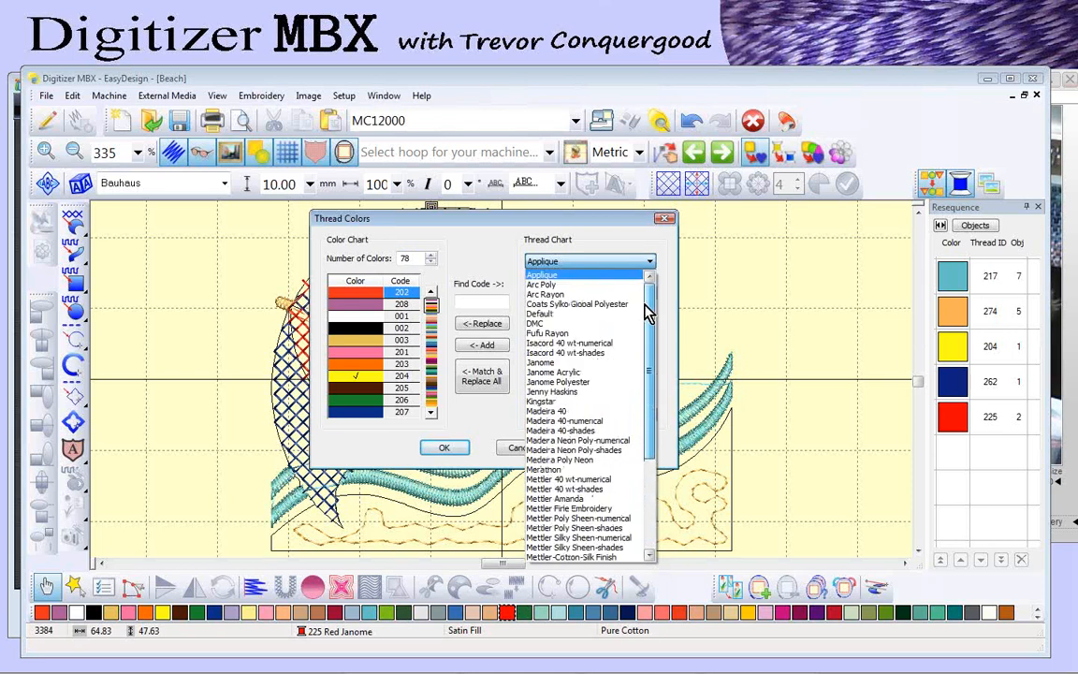
pyautogui.moveTo(648, 379); pyautogui.dragTo(653, 457)
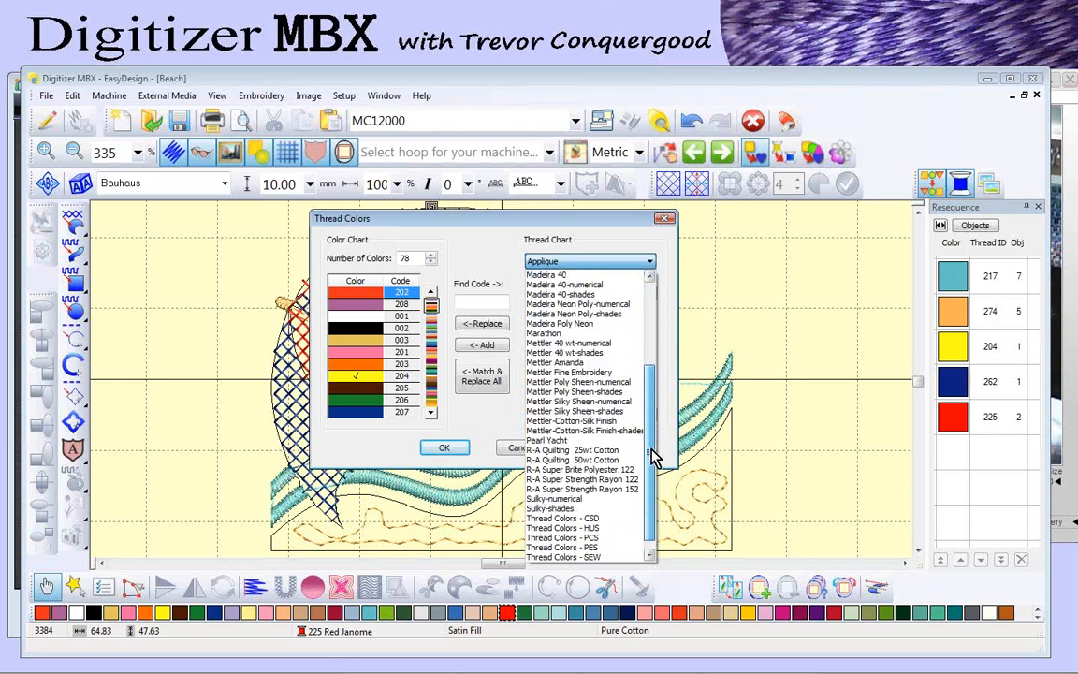
pyautogui.click(580, 480)
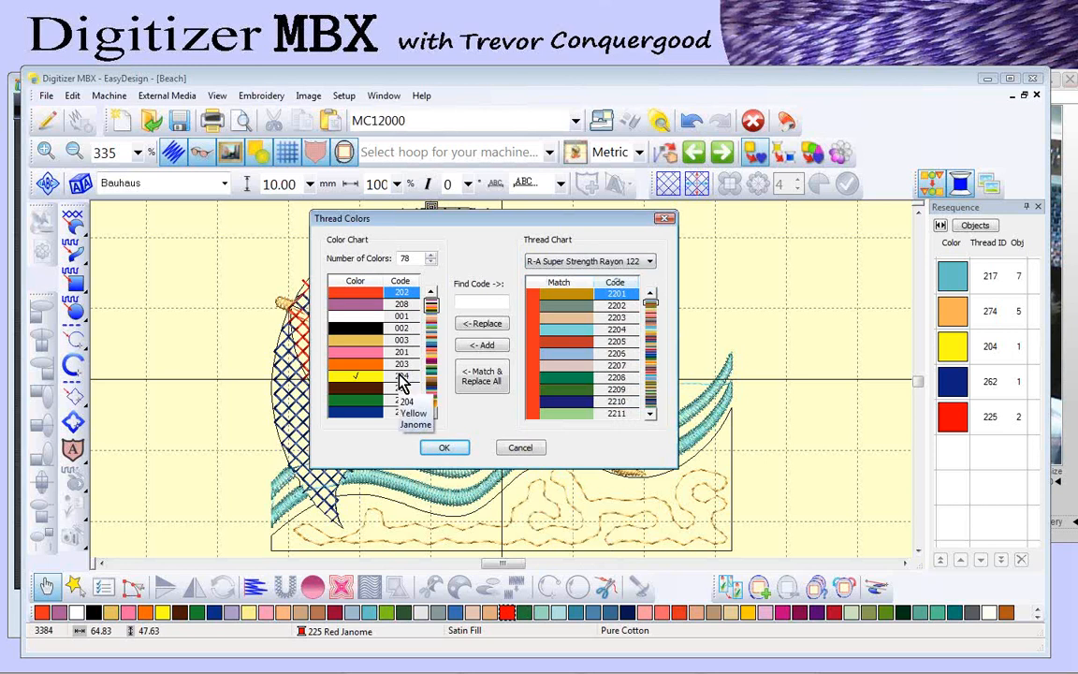
pyautogui.click(490, 380)
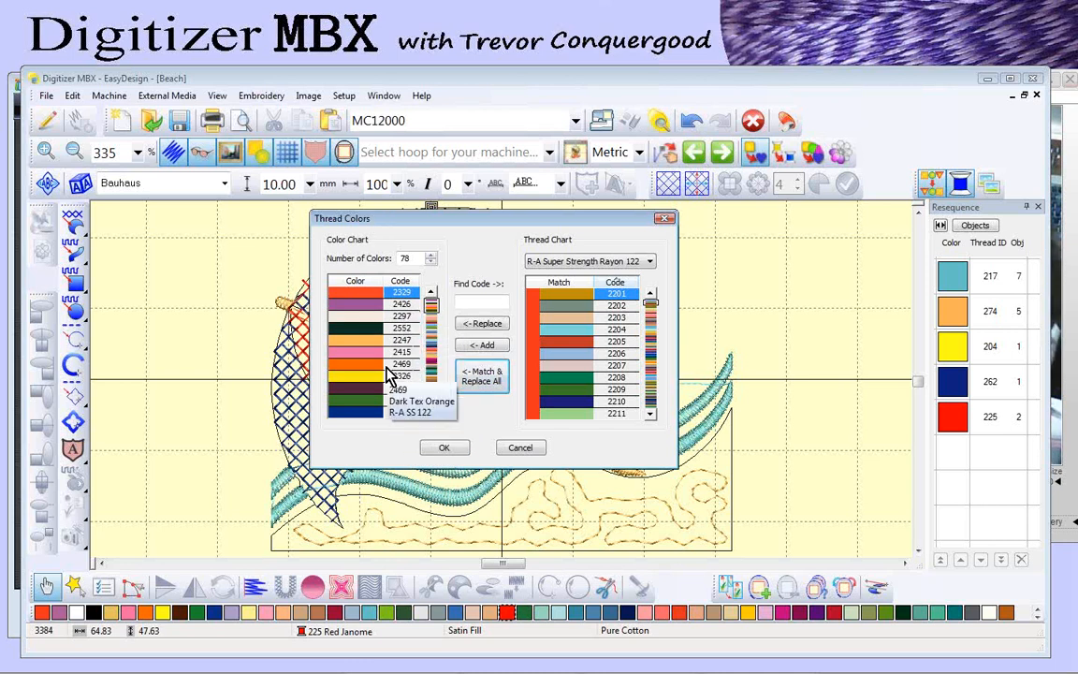
# Step: Replace color 2426 in the design's color chart with 1037 Red from the Madeira 40-shades chart and apply the thread colors
pyautogui.click(605, 264)
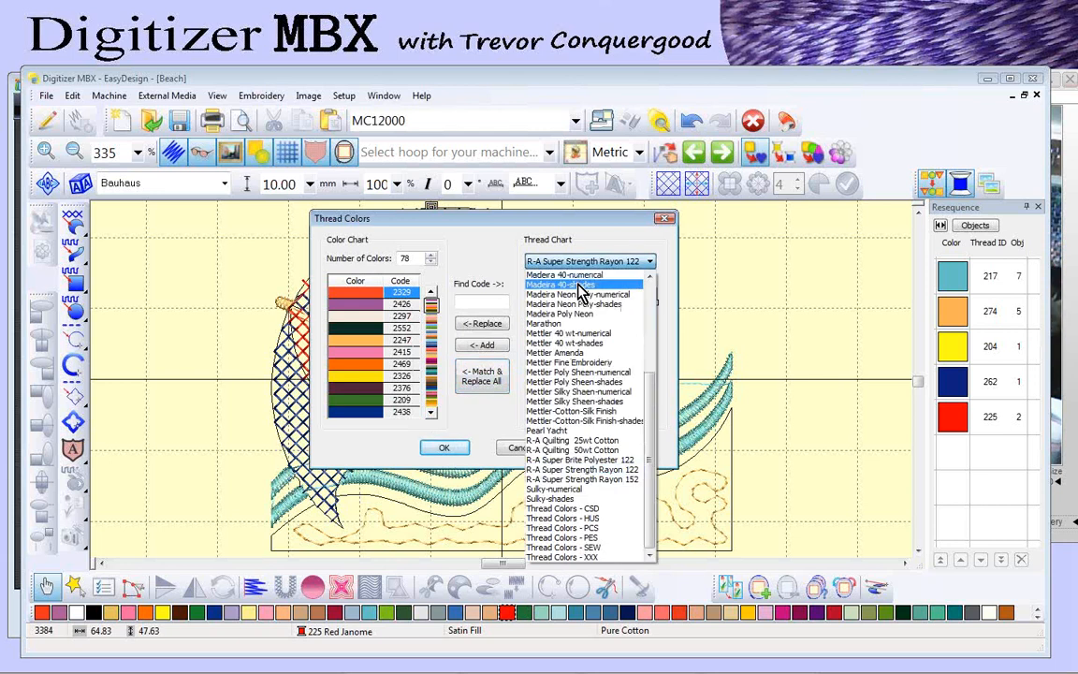
pyautogui.click(578, 286)
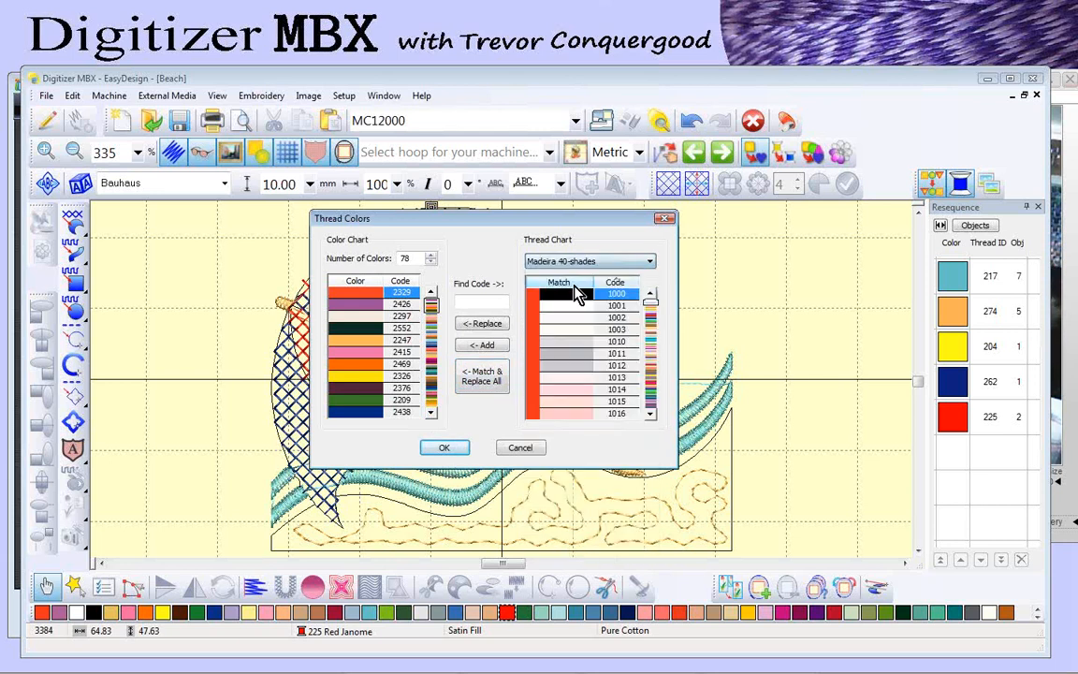
pyautogui.scroll(-9, 654, 343)
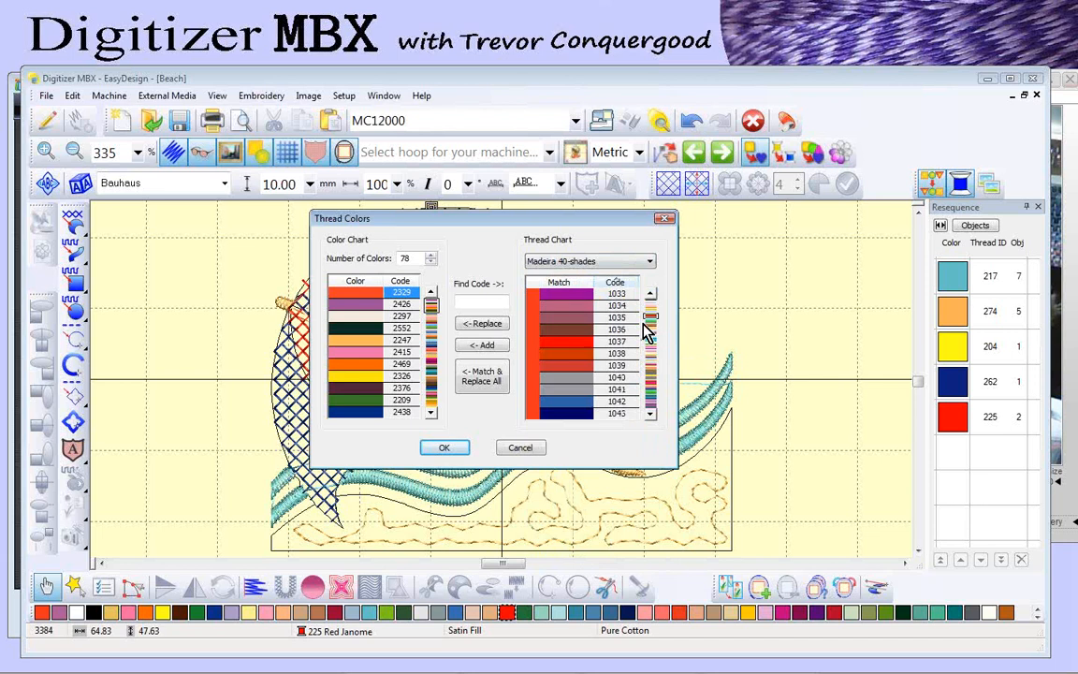
pyautogui.click(560, 344)
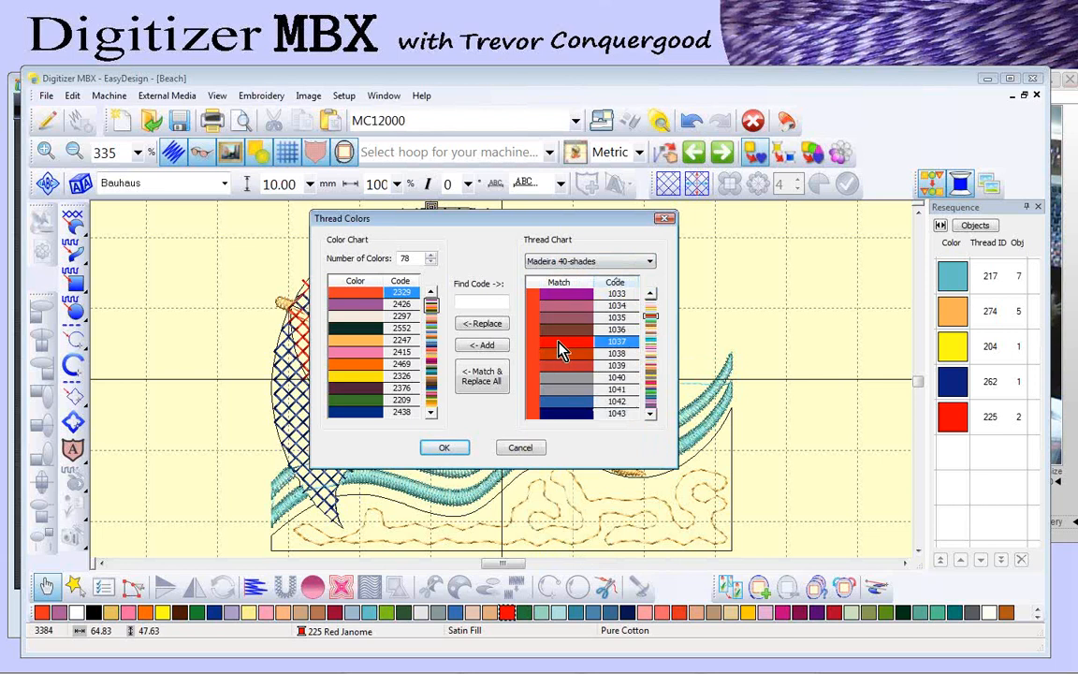
pyautogui.click(353, 306)
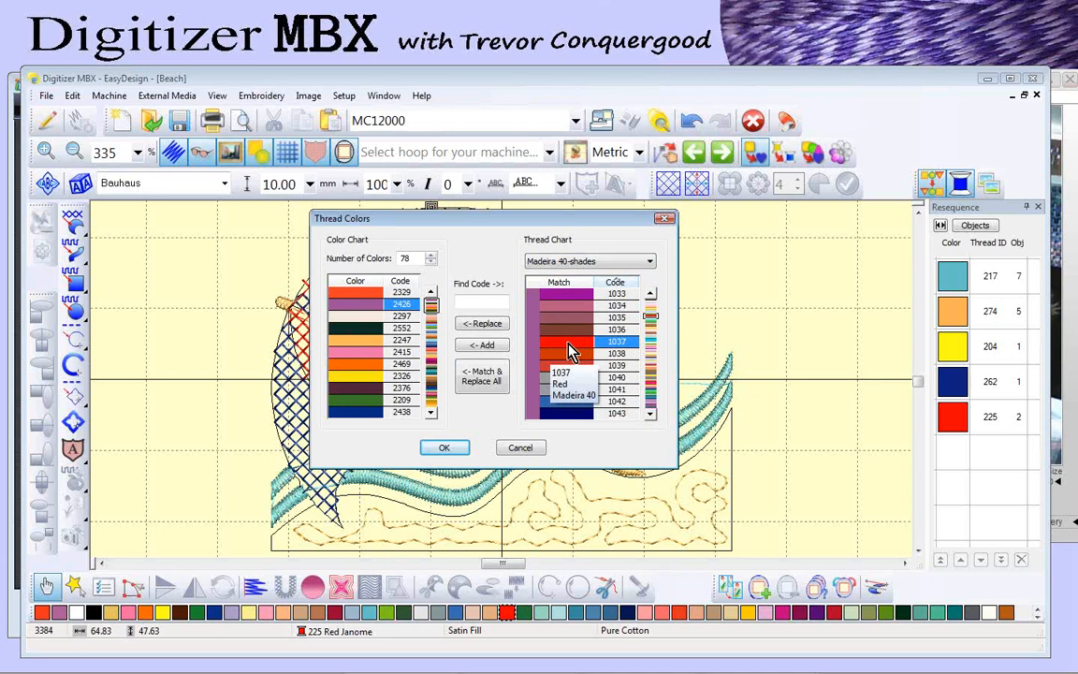
pyautogui.click(492, 330)
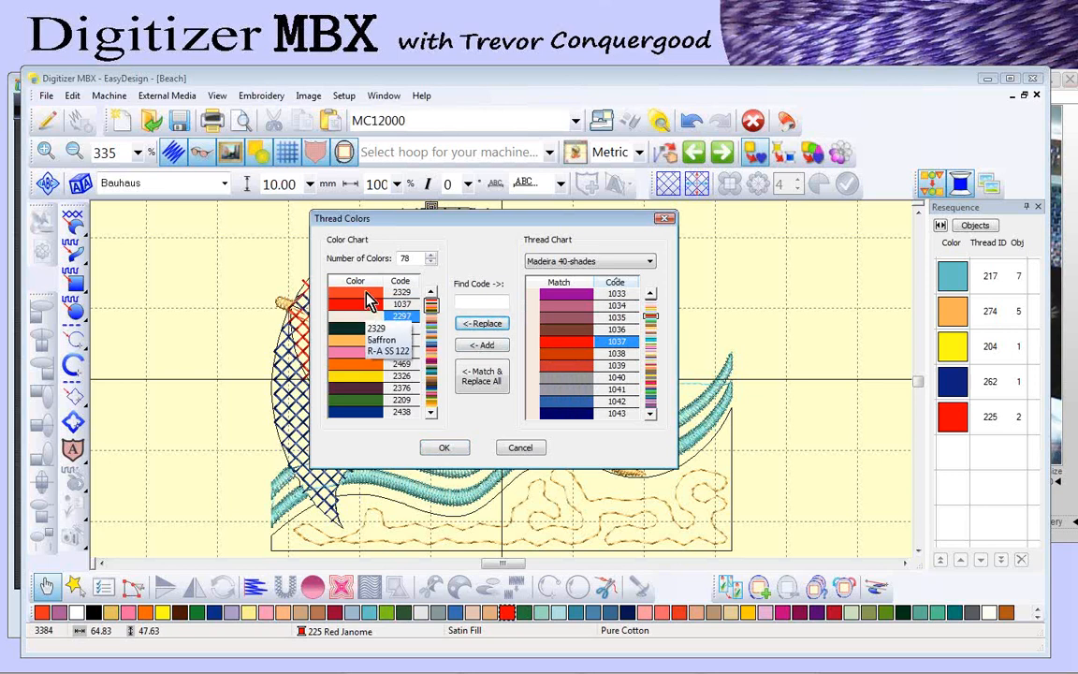
pyautogui.click(444, 450)
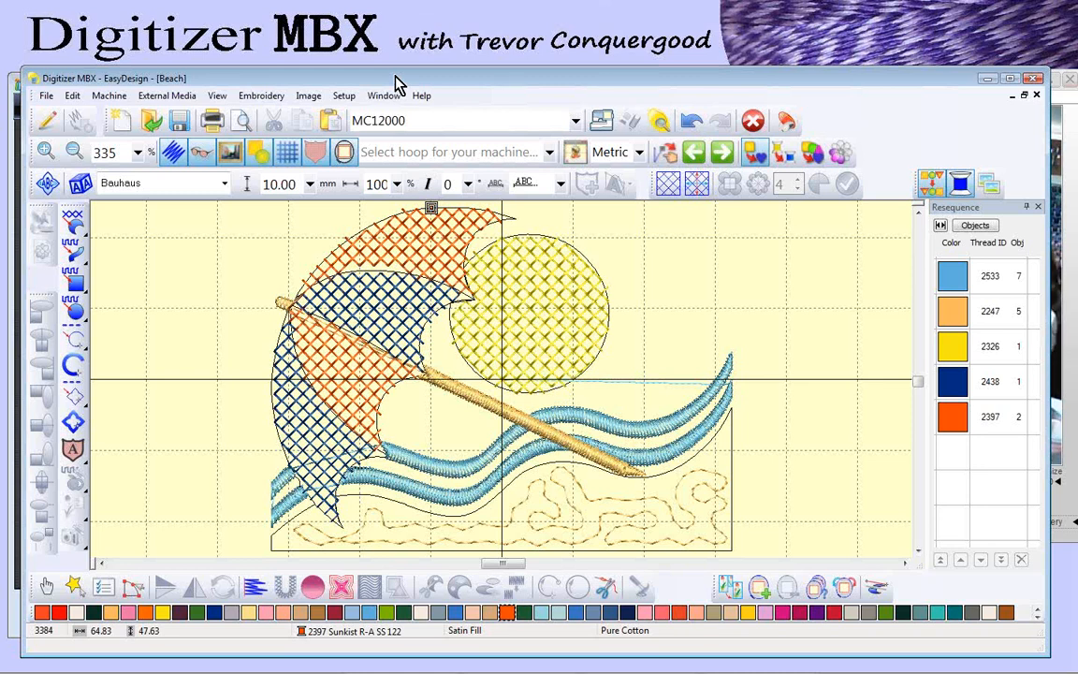
# Step: Preview the Beach production worksheet to check its color sequence, and review the design's thread color chart without changing it
pyautogui.click(241, 124)
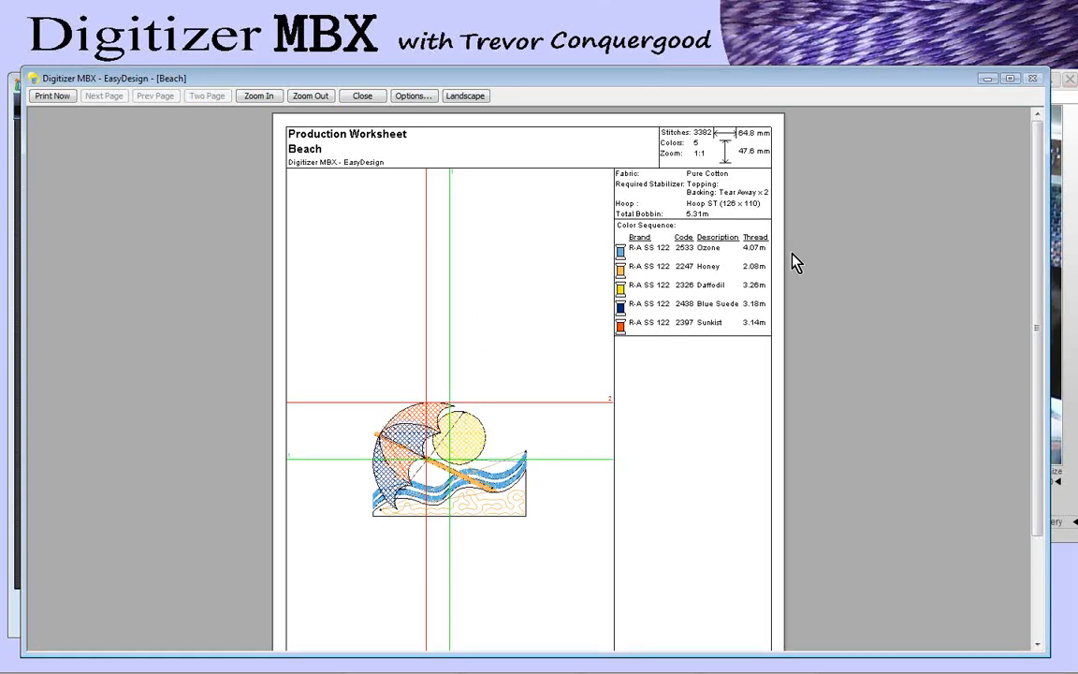
pyautogui.click(363, 96)
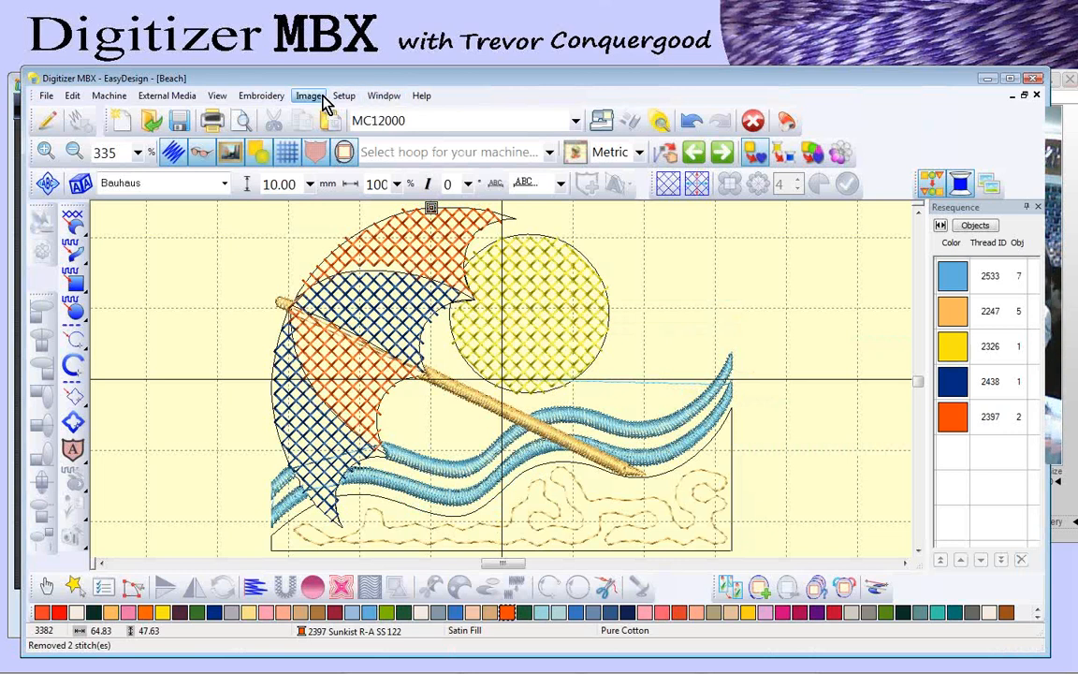
pyautogui.click(343, 97)
pyautogui.click(379, 201)
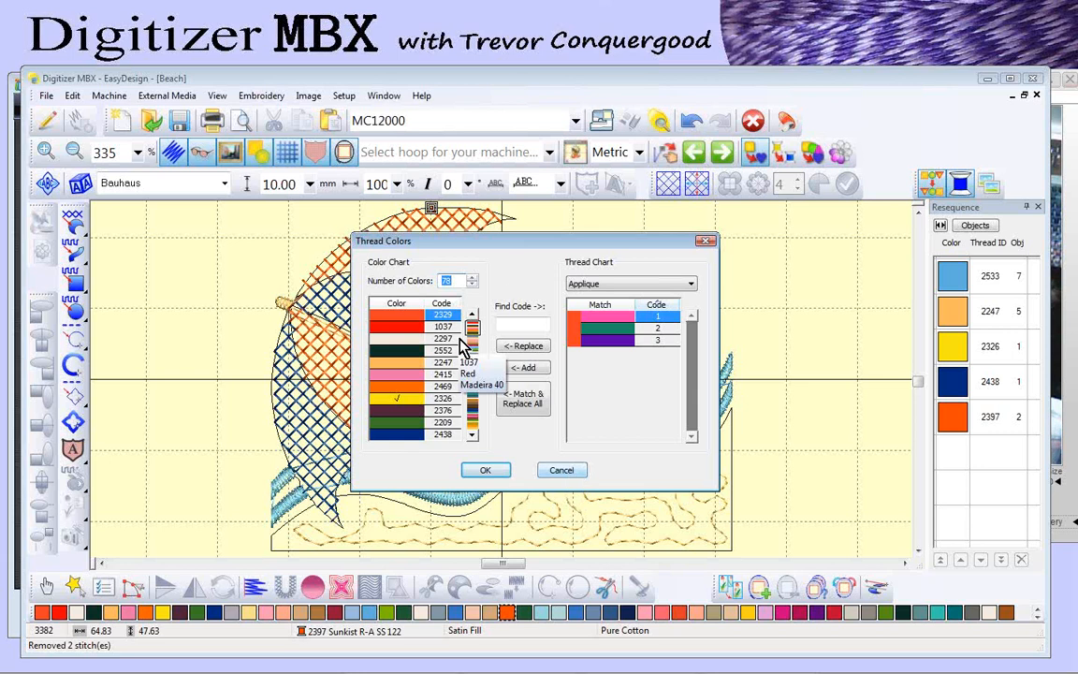
pyautogui.click(562, 471)
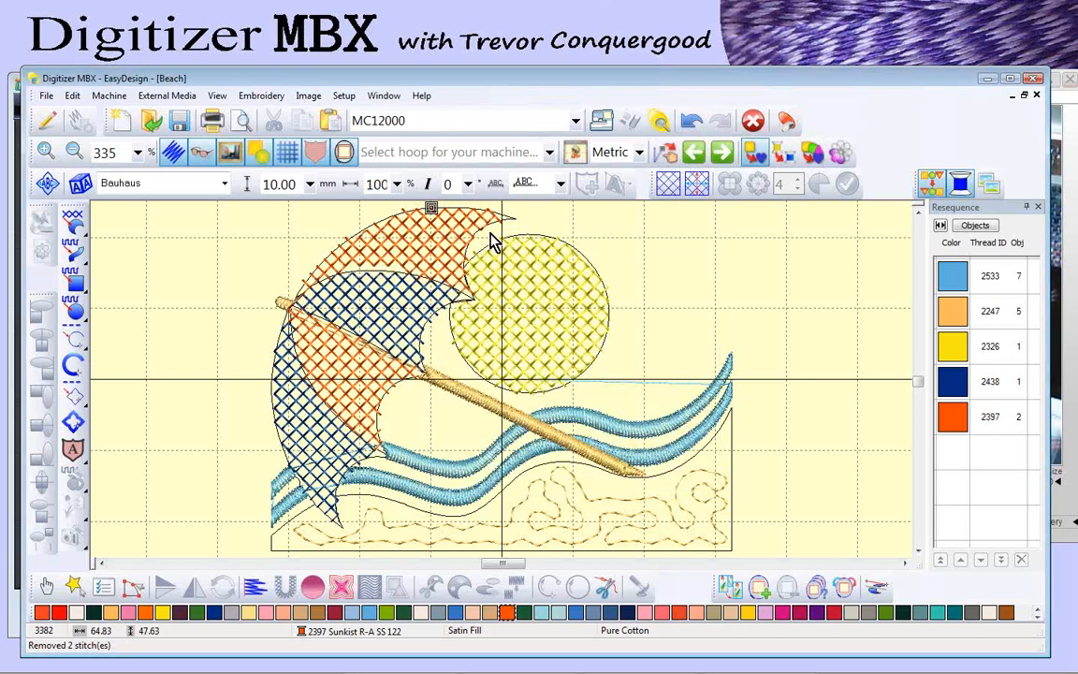
# Step: Create a new blank design and check its default thread color chart without changing it
pyautogui.click(122, 126)
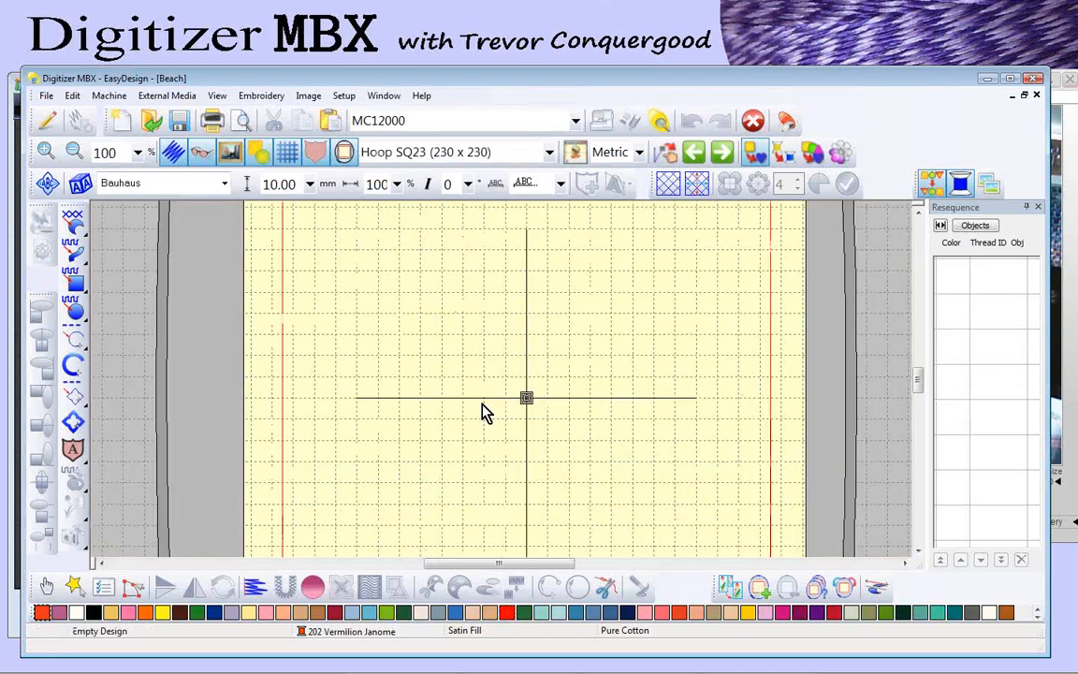
pyautogui.click(344, 96)
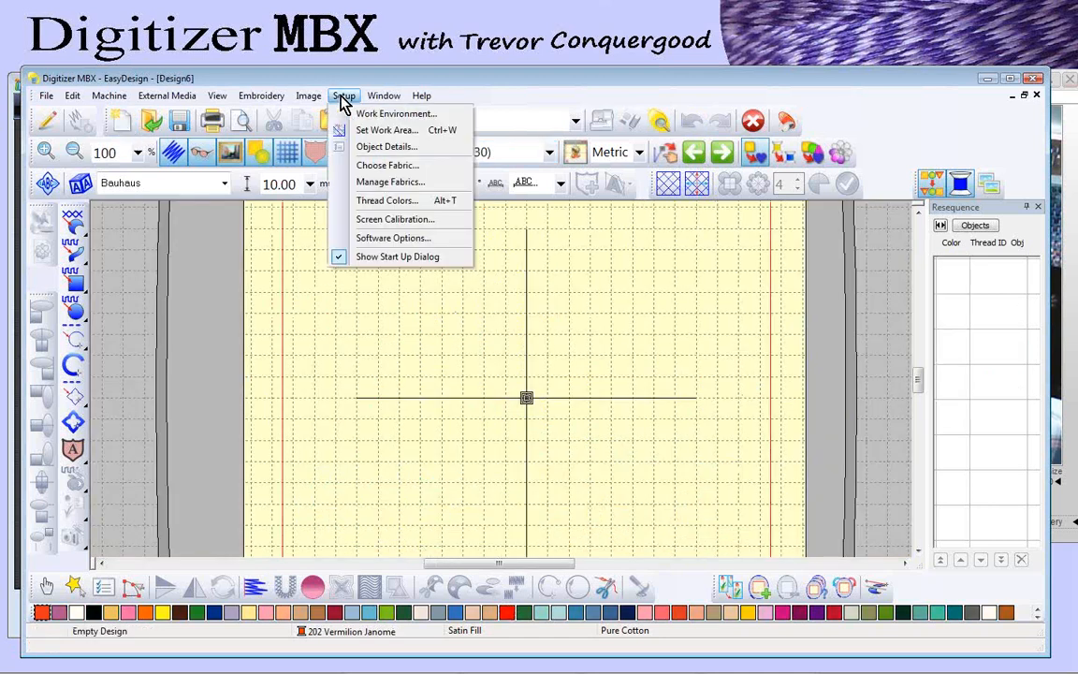
pyautogui.click(380, 204)
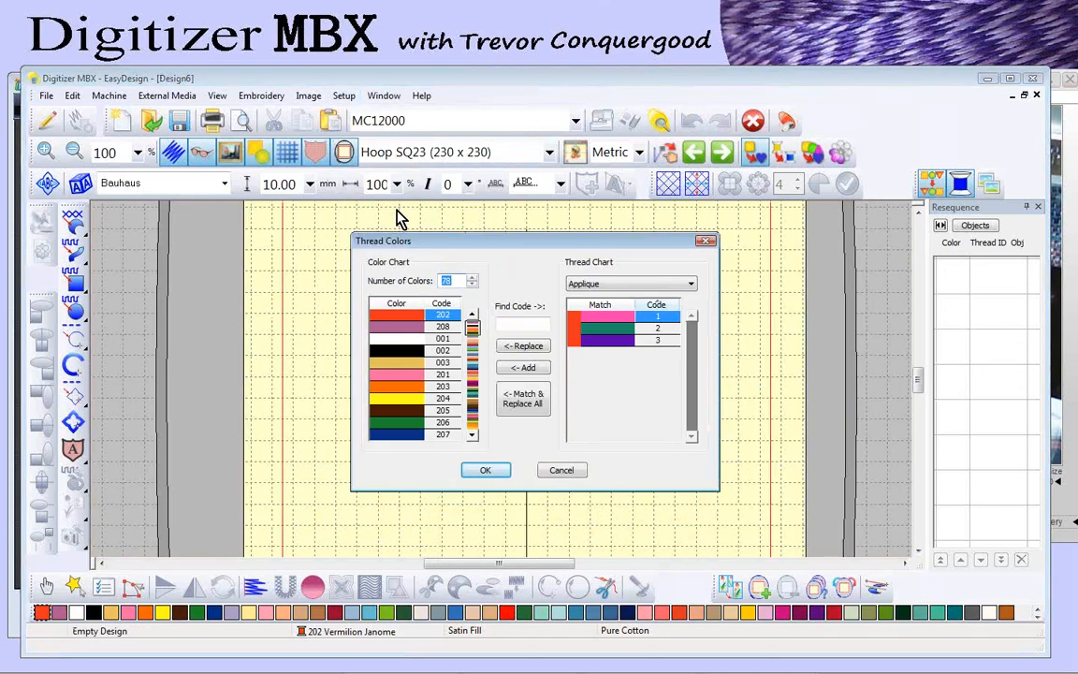
pyautogui.click(565, 476)
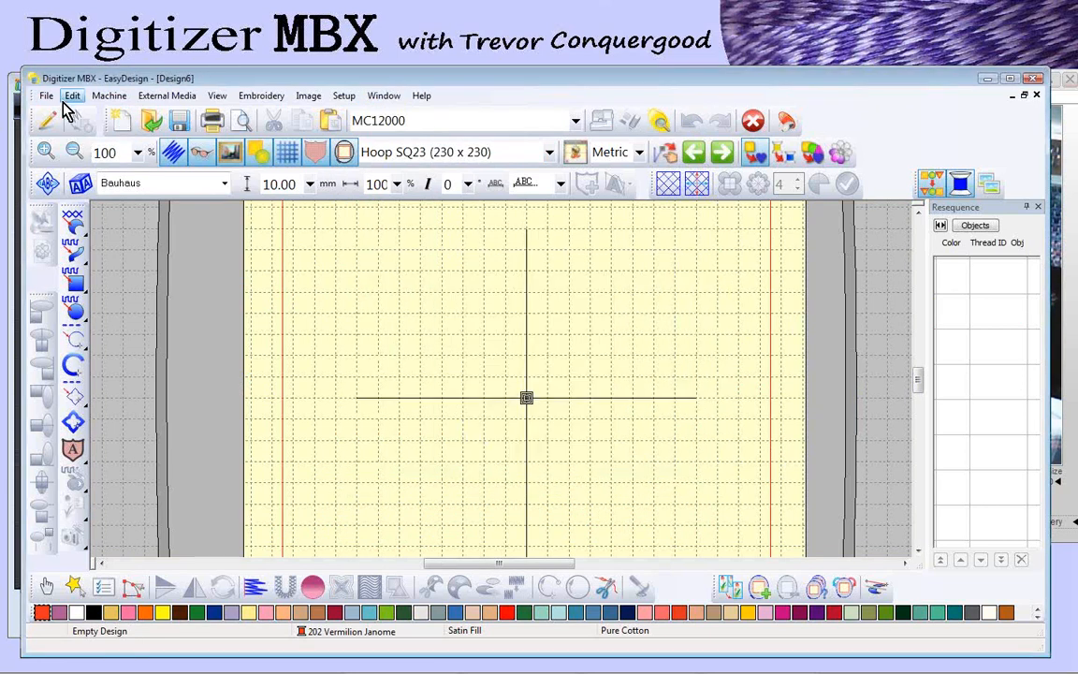
# Step: Save the blank design as a Template (*.JMT) in the TEMPLATE folder, using the presenter's first name as the file name
pyautogui.click(46, 97)
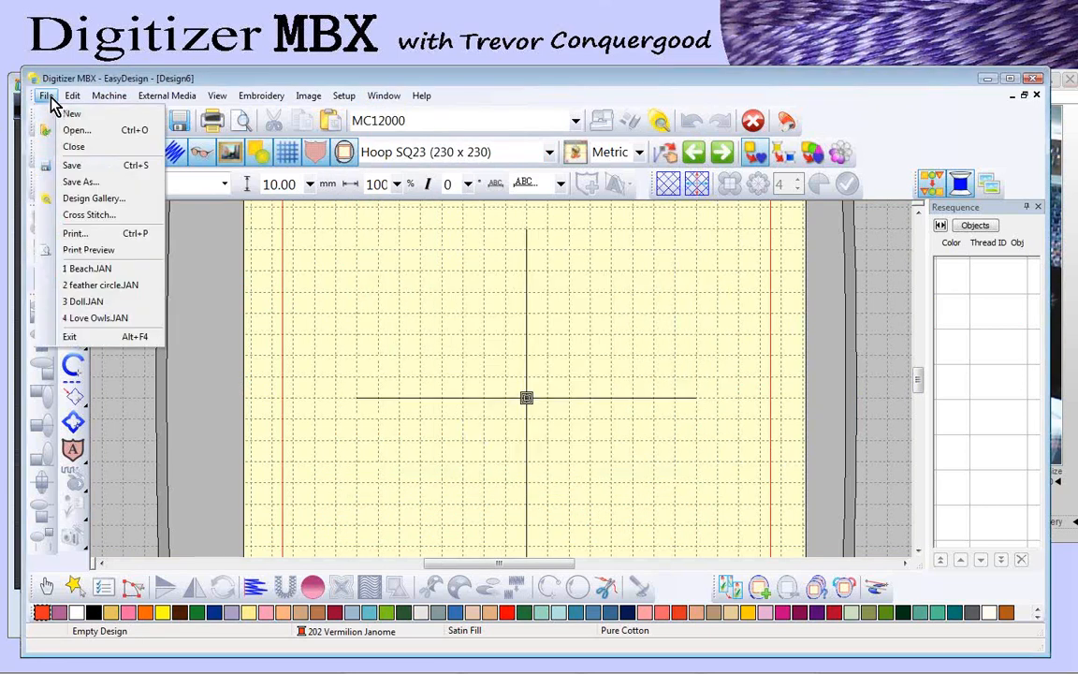
pyautogui.click(89, 182)
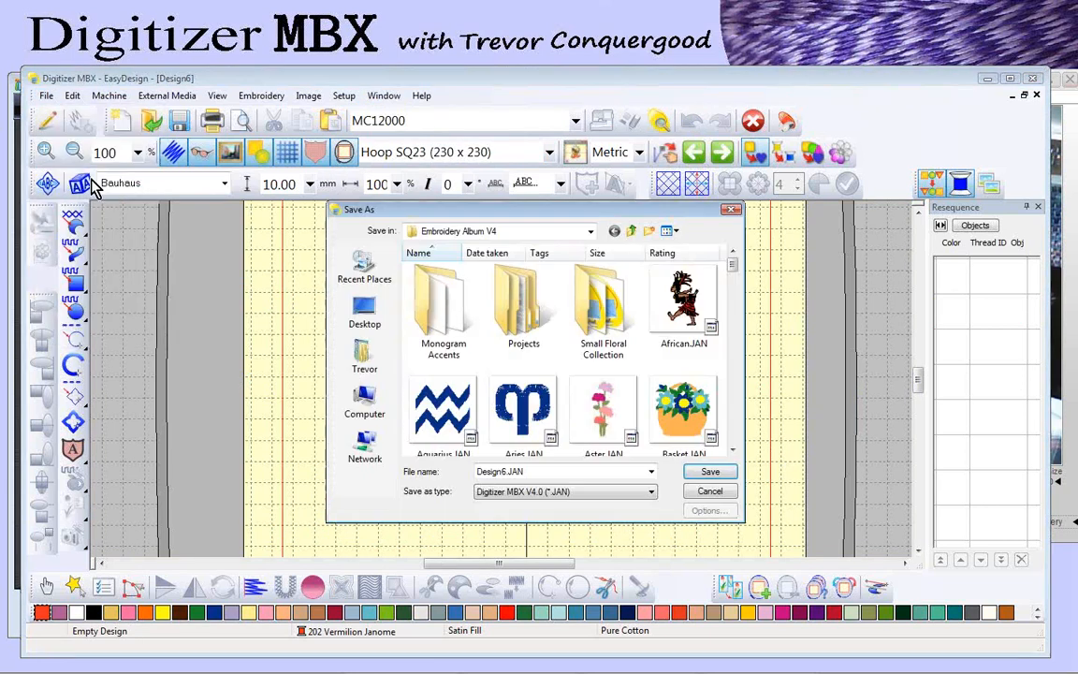
pyautogui.click(569, 495)
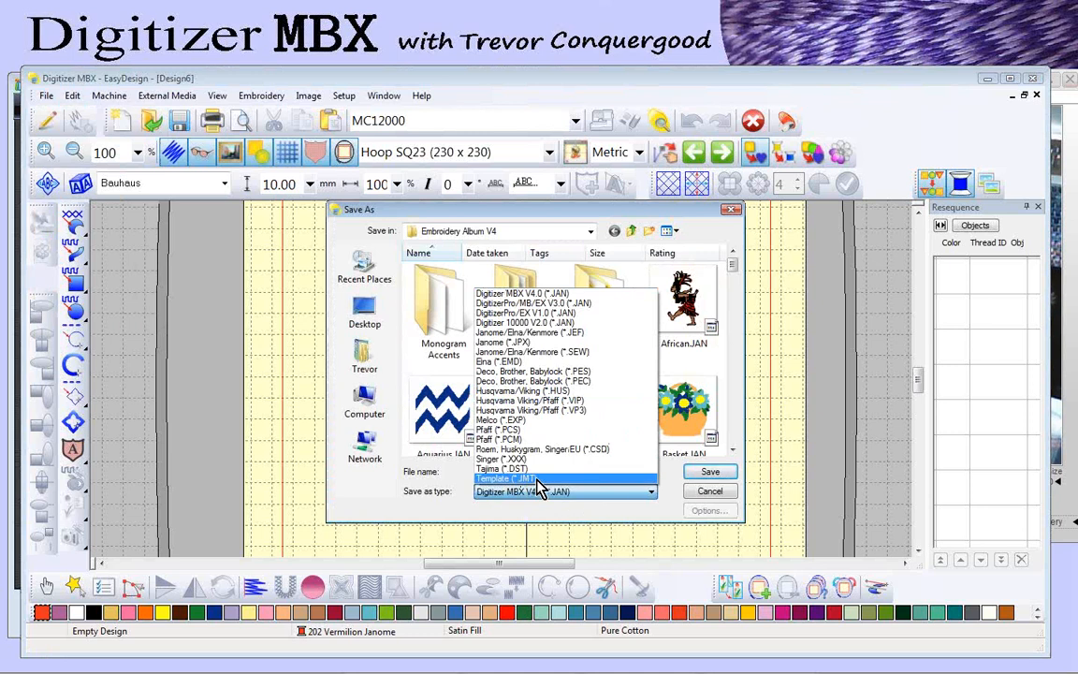
pyautogui.click(540, 480)
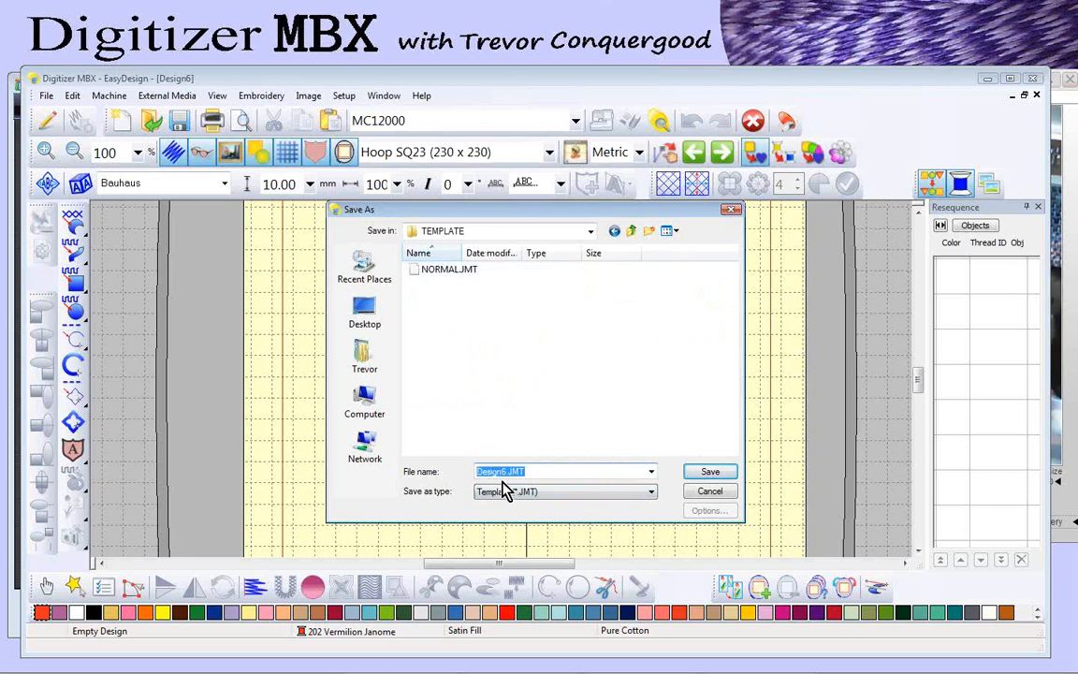
pyautogui.write('Trev')
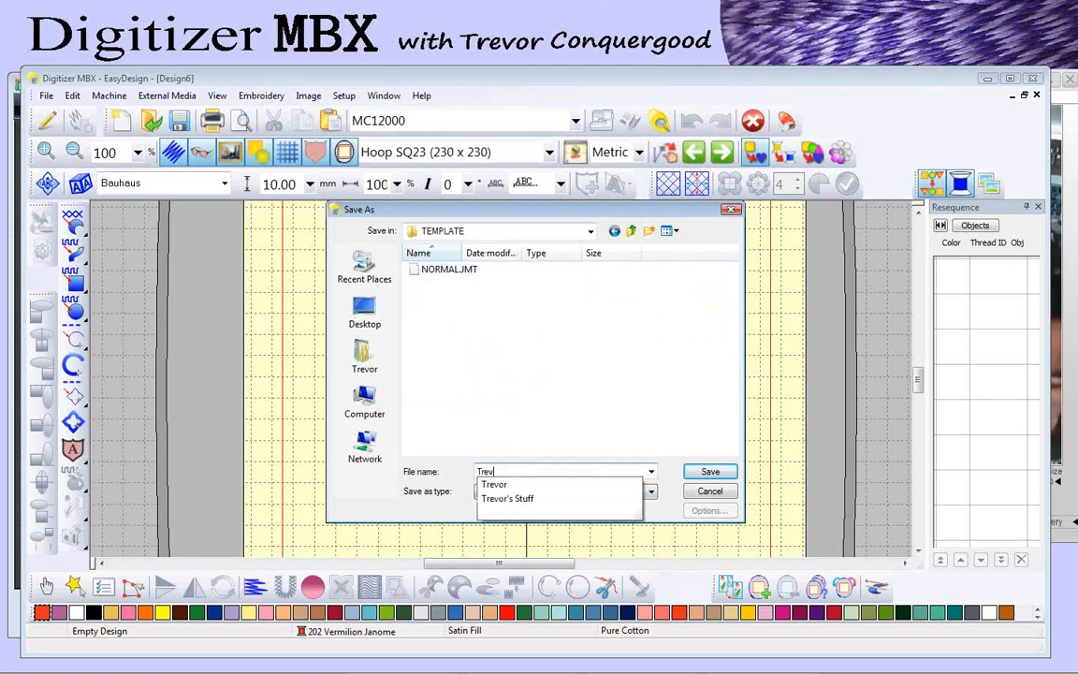
pyautogui.write('or')
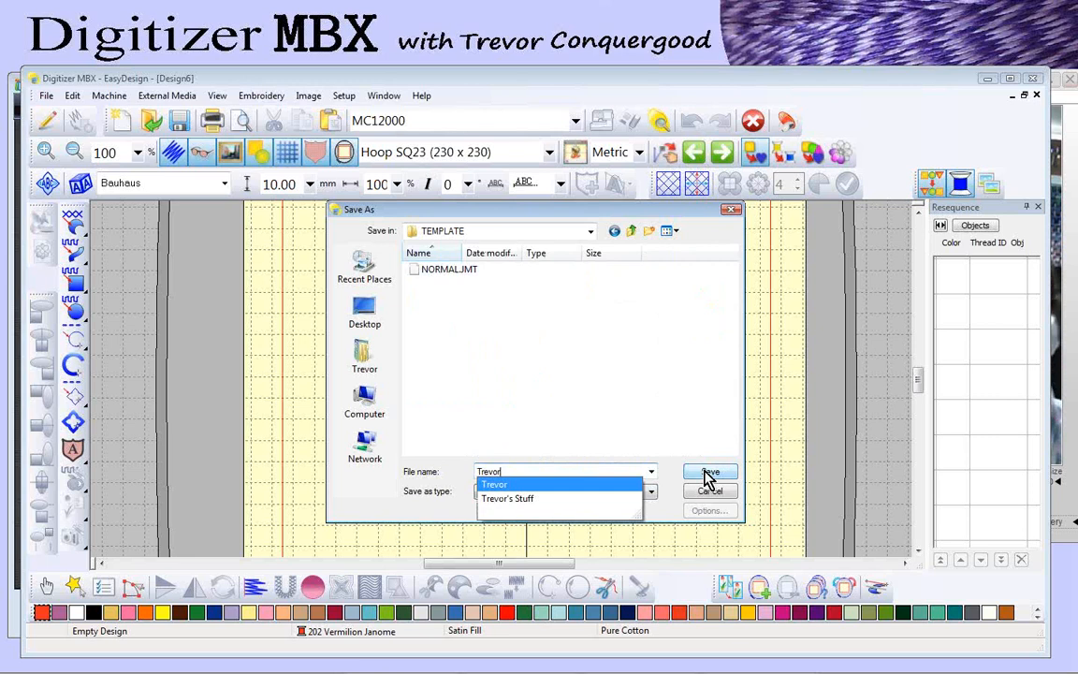
pyautogui.click(707, 473)
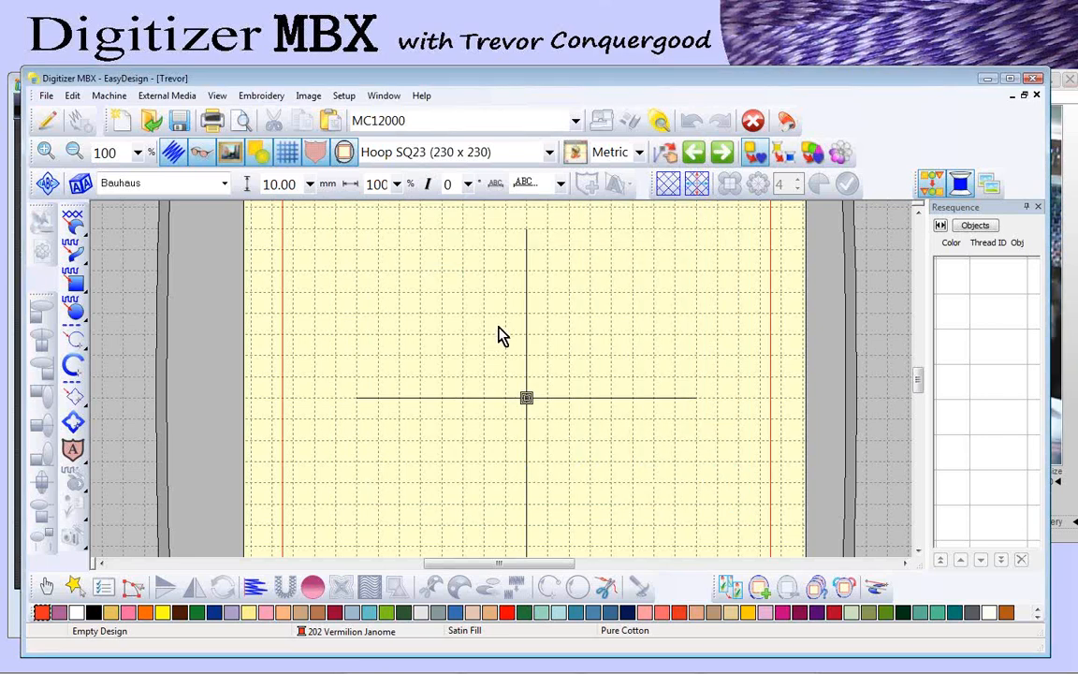
# Step: Match and replace all colors in the blank design's color chart with the R-A Super Strength Rayon 122 thread chart
pyautogui.click(344, 97)
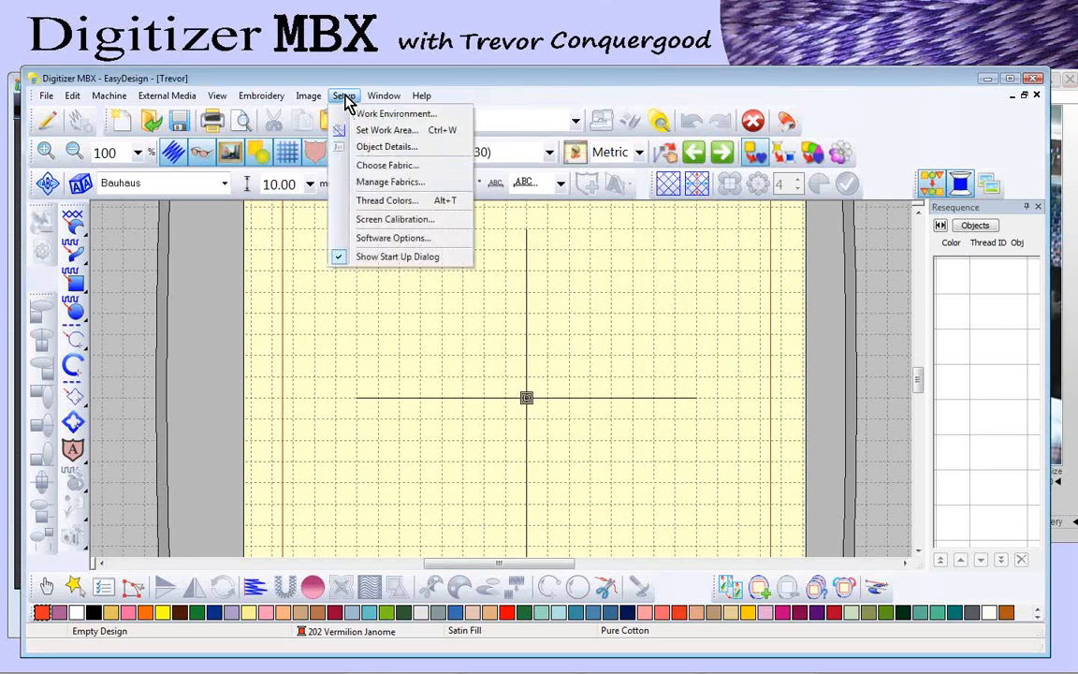
pyautogui.click(379, 201)
pyautogui.click(596, 284)
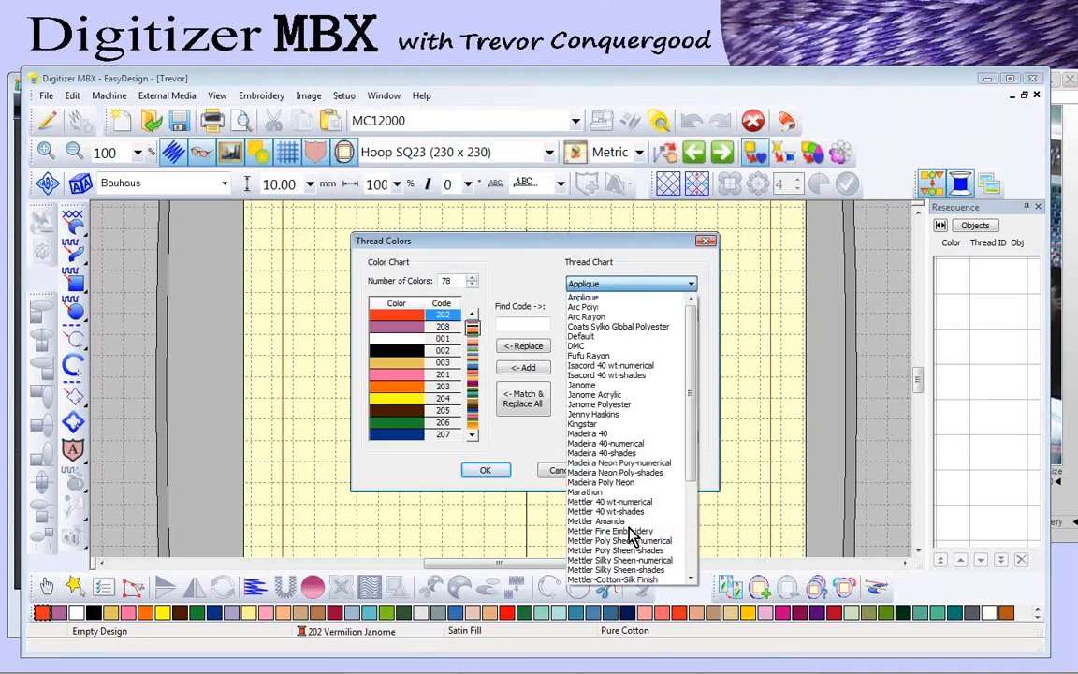
pyautogui.scroll(-1, 627, 532)
pyautogui.scroll(-4, 631, 533)
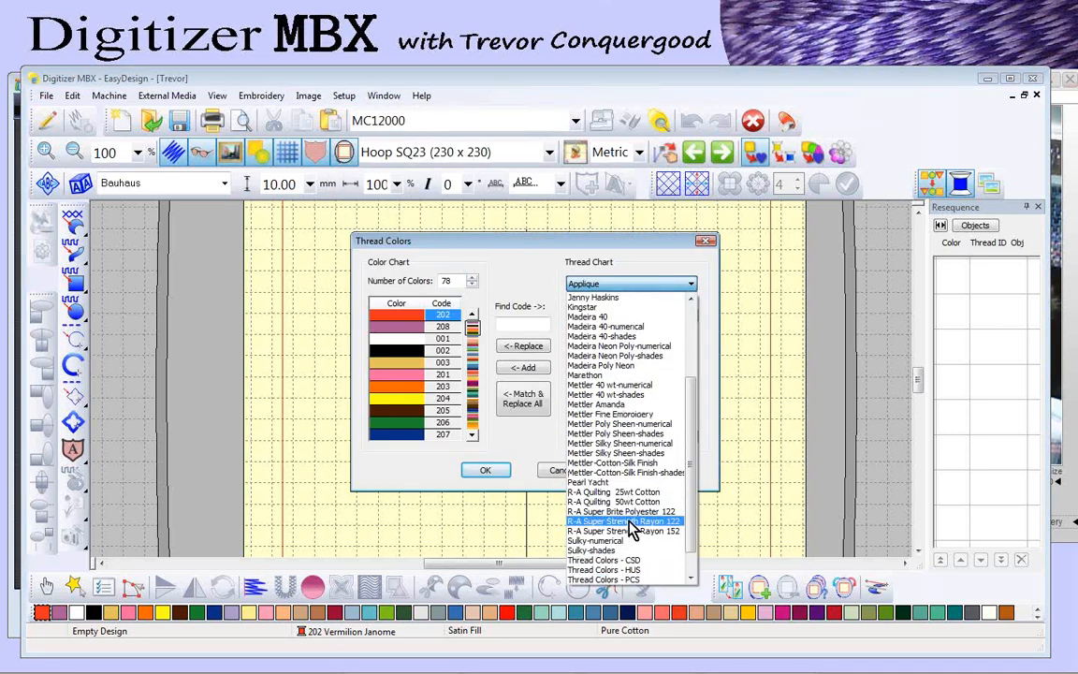
pyautogui.click(630, 525)
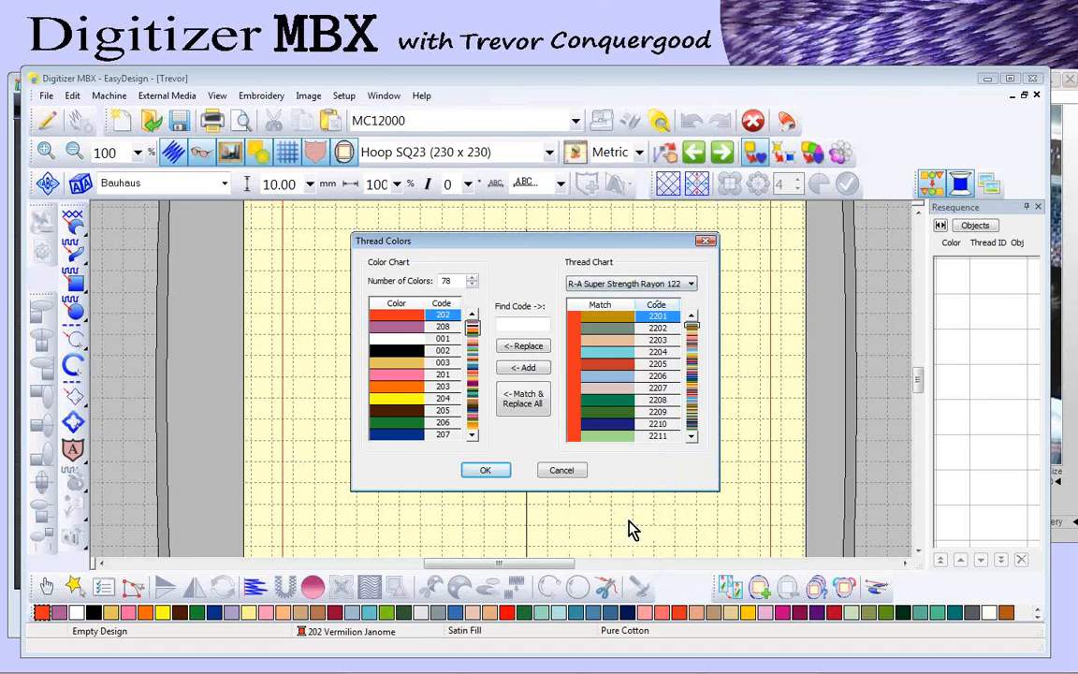
pyautogui.click(524, 405)
pyautogui.click(494, 475)
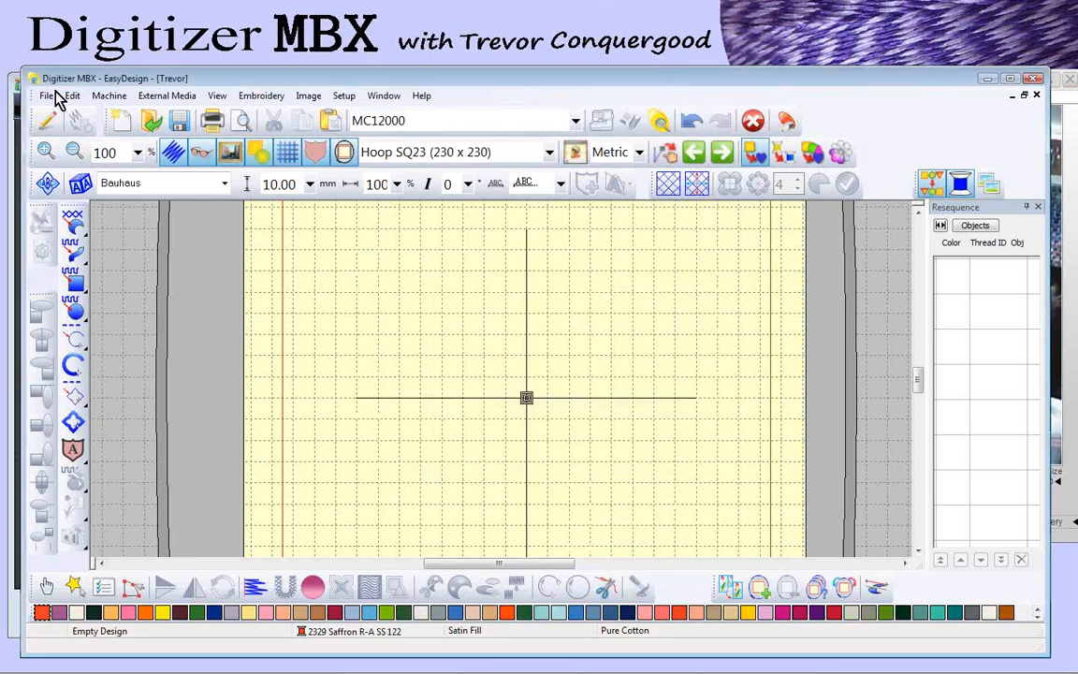
# Step: Save the design as a Template (*.JMT) in the TEMPLATE folder, overwriting the existing template that carries the presenter's first name
pyautogui.click(46, 95)
pyautogui.click(94, 191)
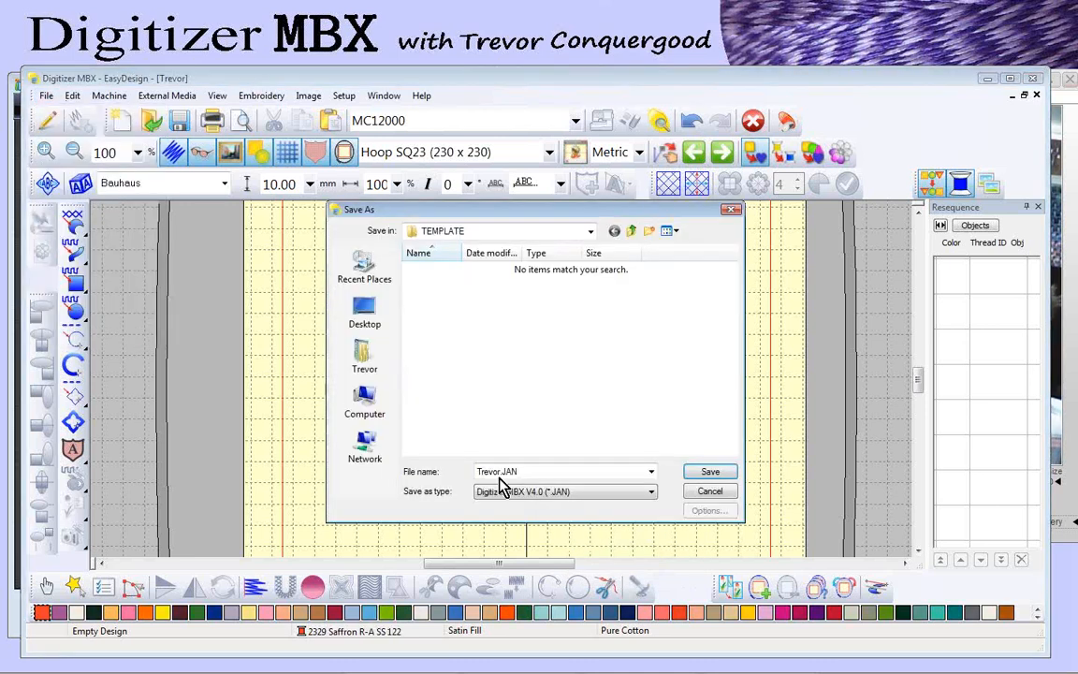
pyautogui.click(548, 493)
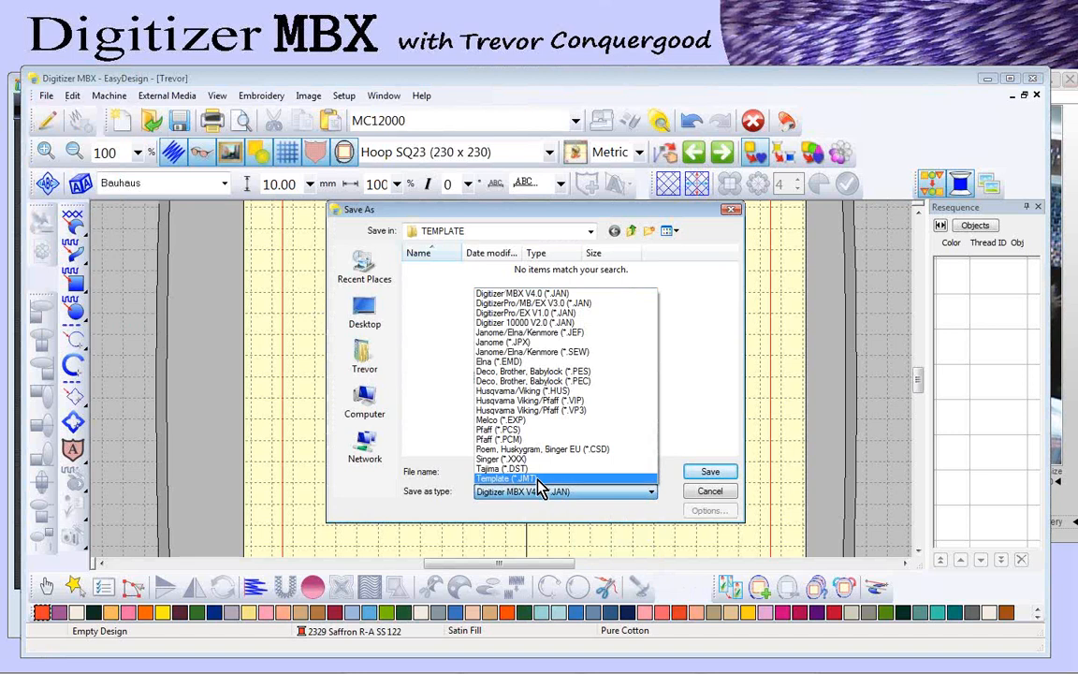
pyautogui.click(540, 479)
pyautogui.click(434, 289)
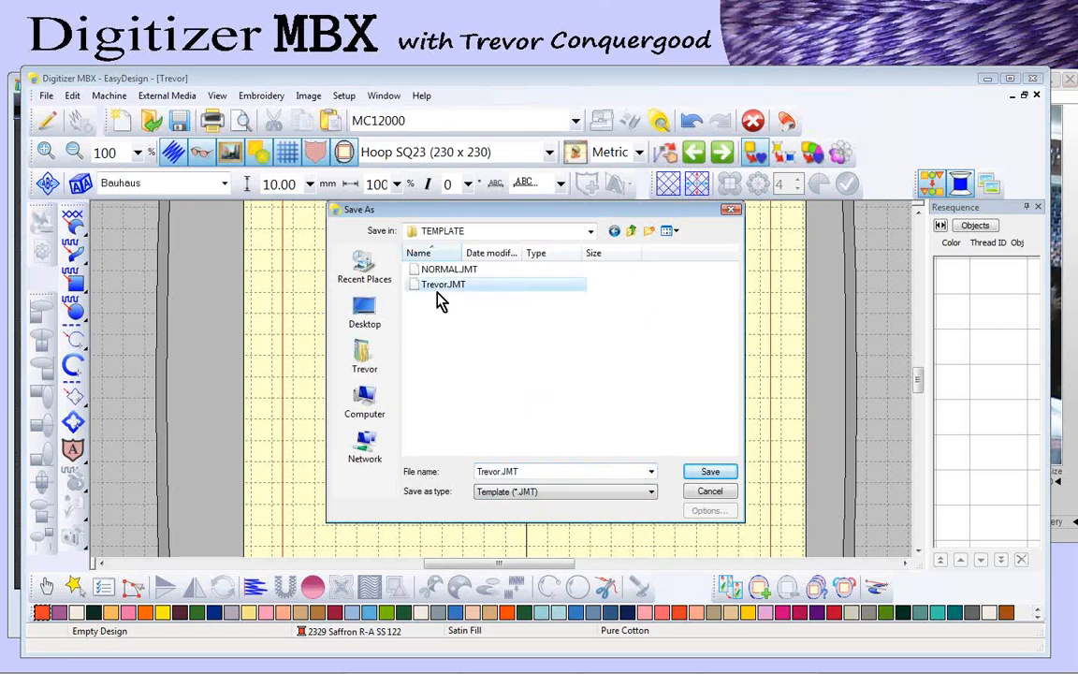
pyautogui.click(711, 471)
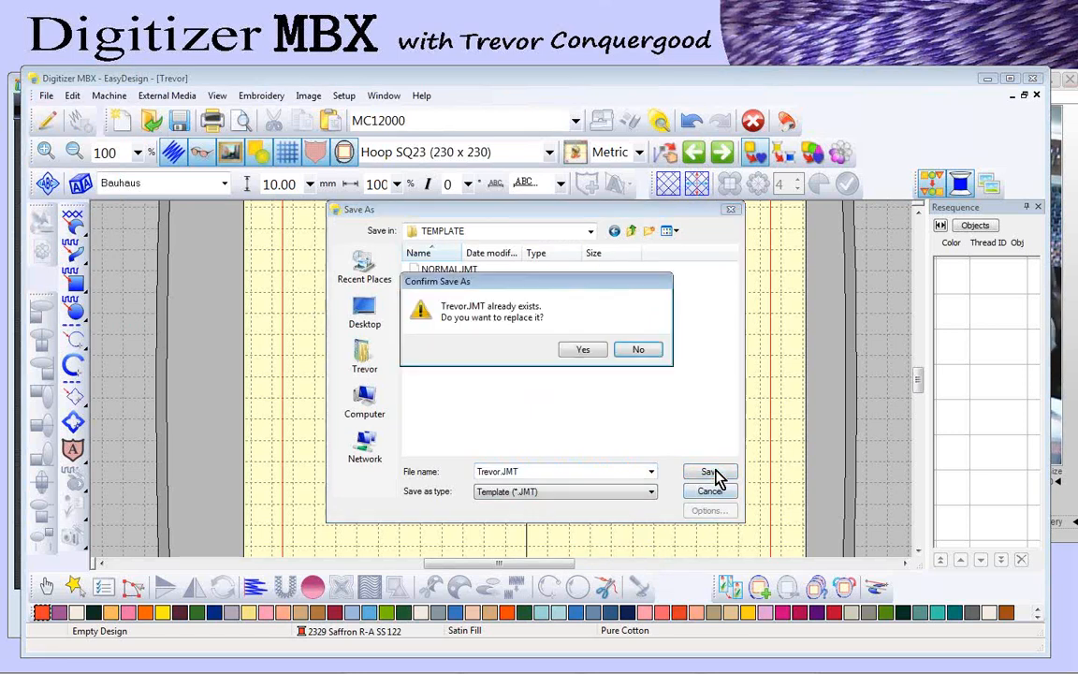
pyautogui.click(583, 351)
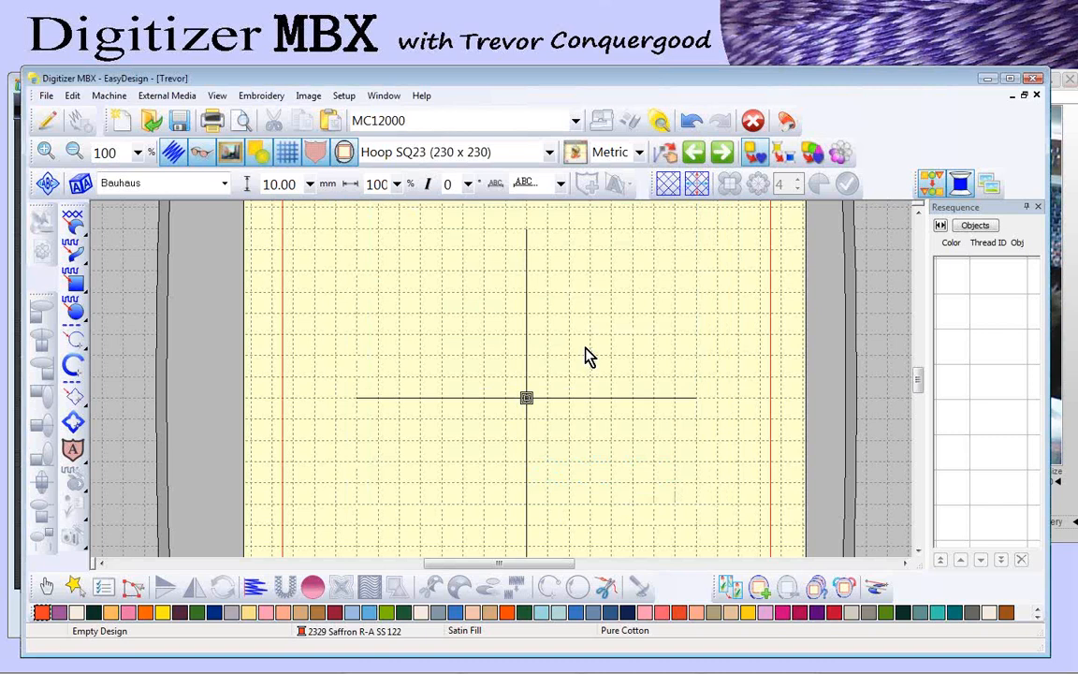
# Step: Close the template, and close the Beach design and Design5 without saving their changes
pyautogui.click(1037, 94)
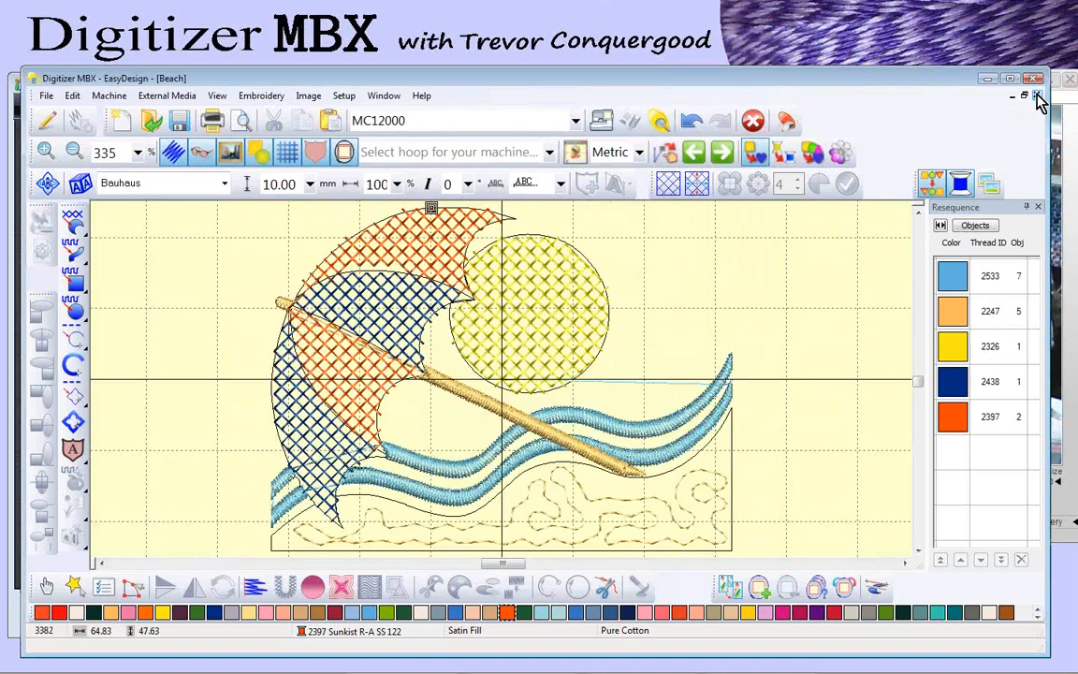
pyautogui.click(1036, 96)
pyautogui.click(549, 406)
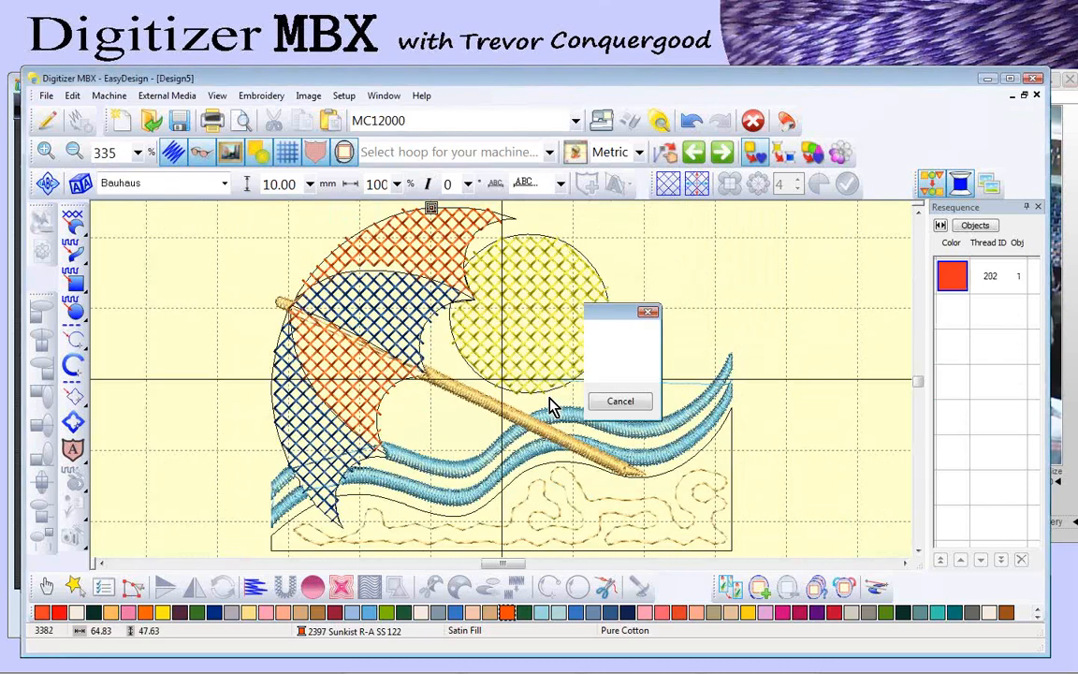
pyautogui.click(1036, 94)
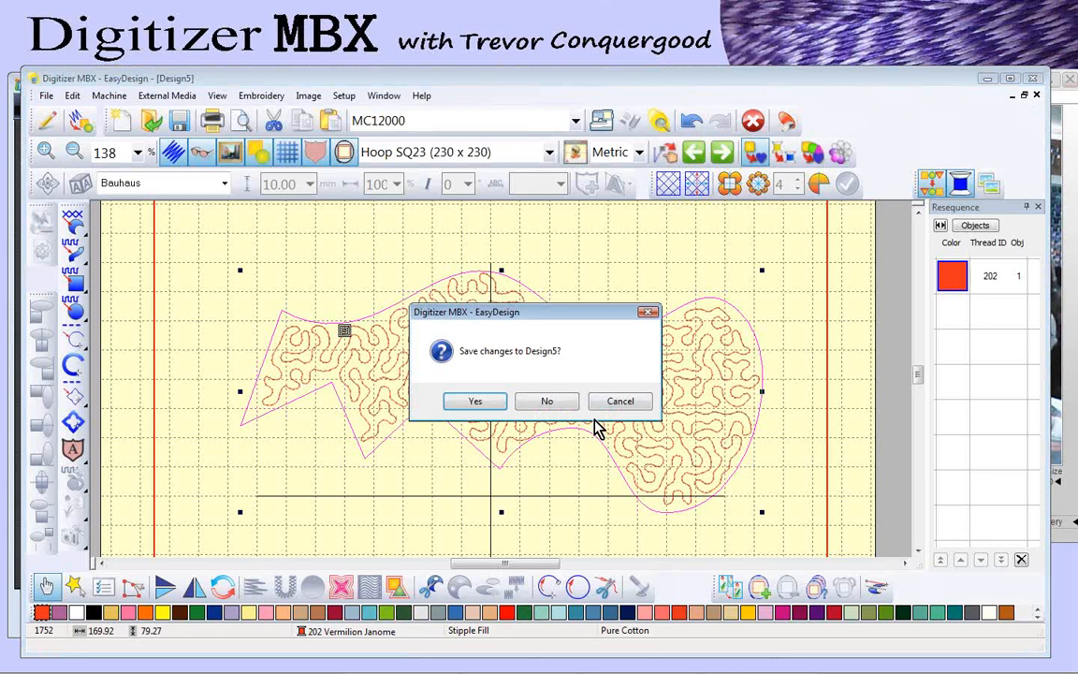
pyautogui.click(560, 406)
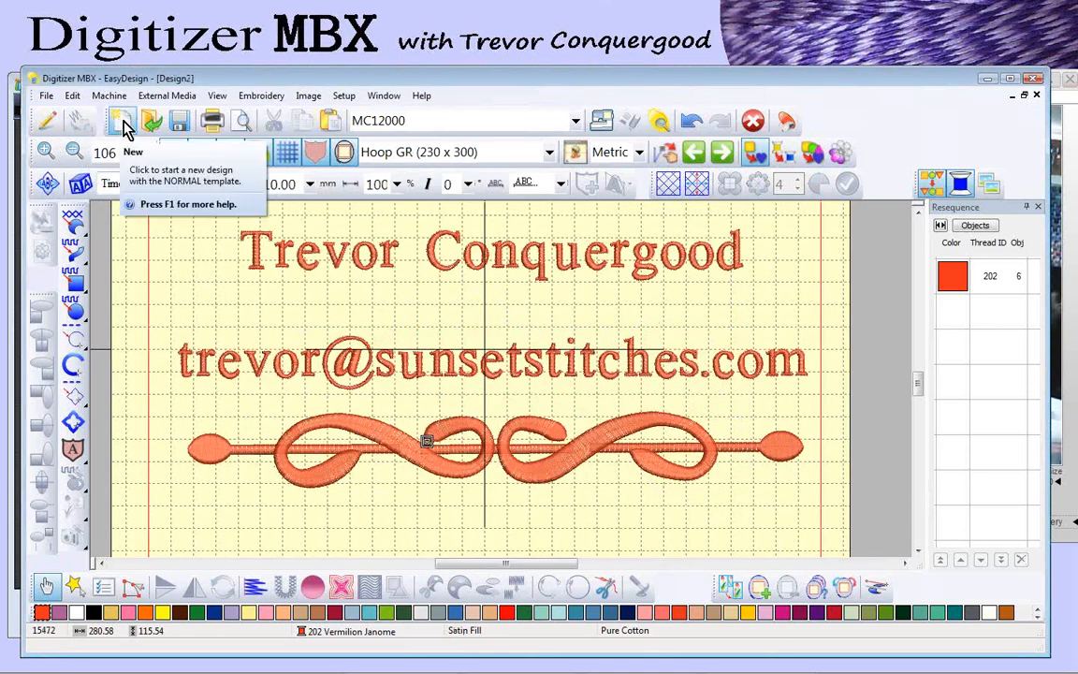
# Step: Create a new design from the custom template that carries the presenter's first name
pyautogui.click(46, 97)
pyautogui.click(73, 114)
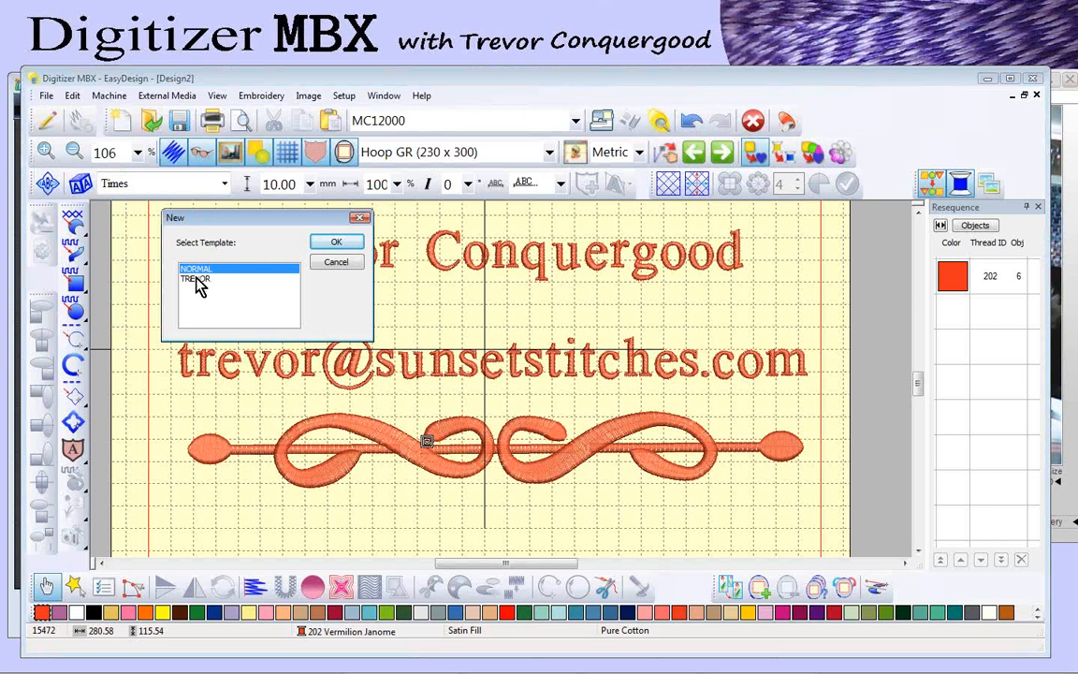
pyautogui.click(339, 243)
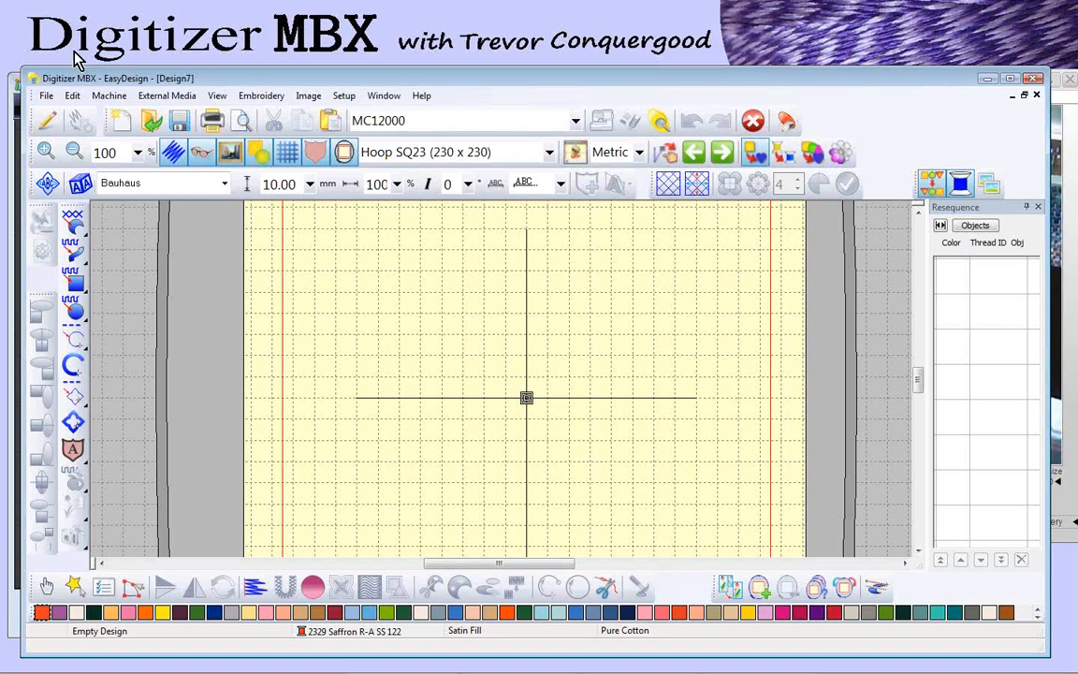
# Step: Switch to Windows Photo Gallery, advance to the Expanded Tool Tips slide, and return to Digitizer MBX
pyautogui.hotkey('alt', 'Tab')
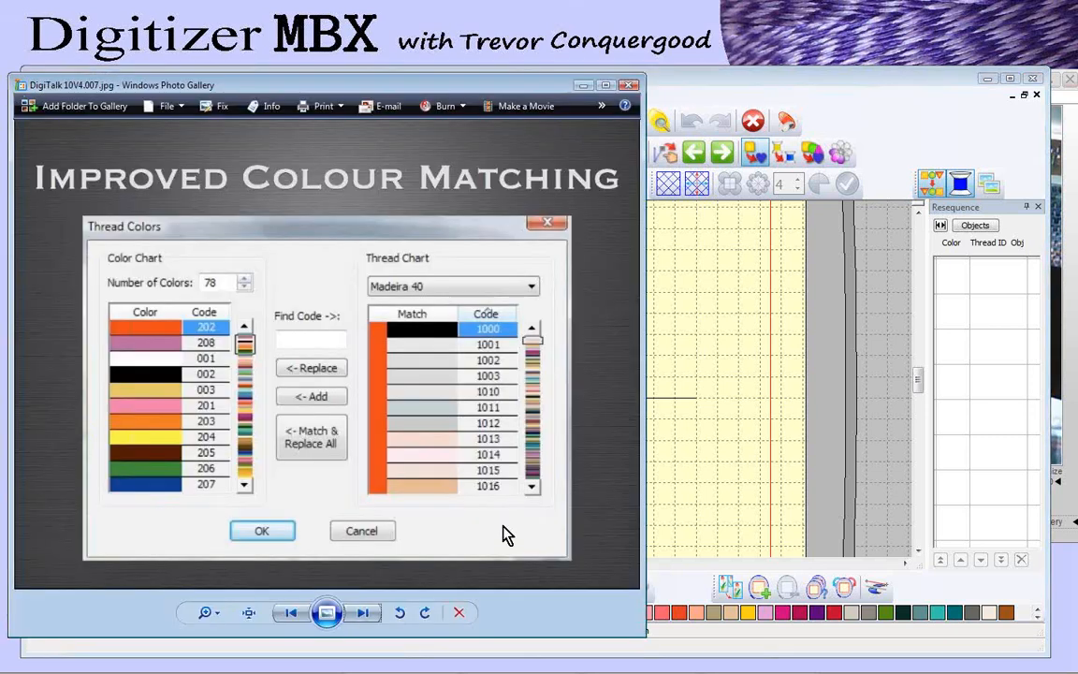
pyautogui.click(364, 613)
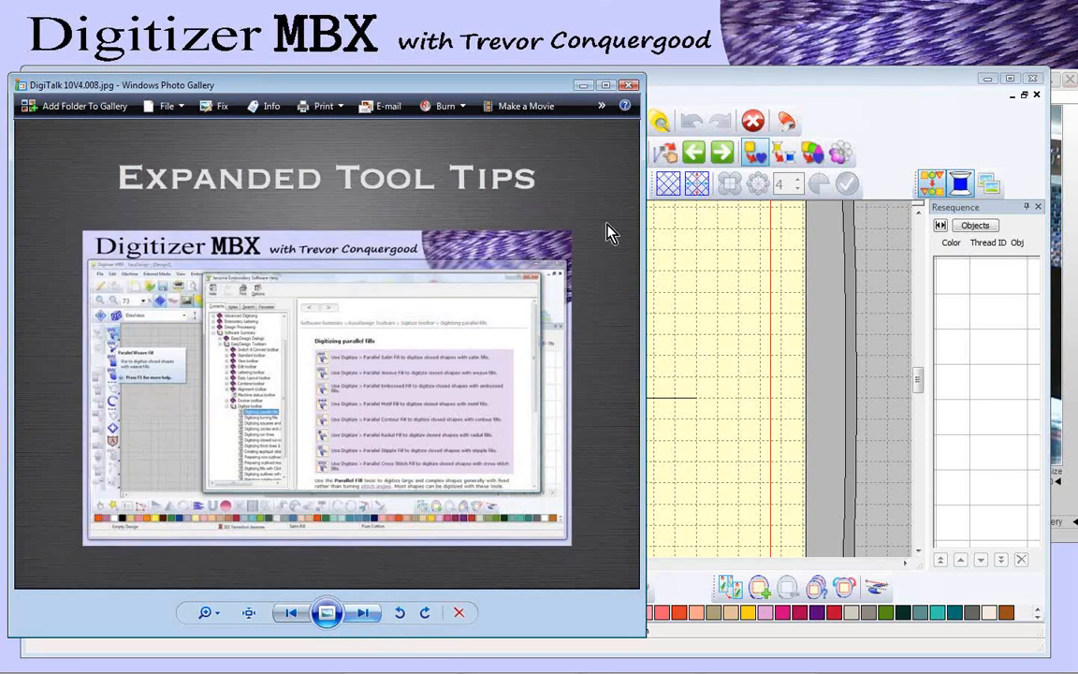
pyautogui.click(718, 84)
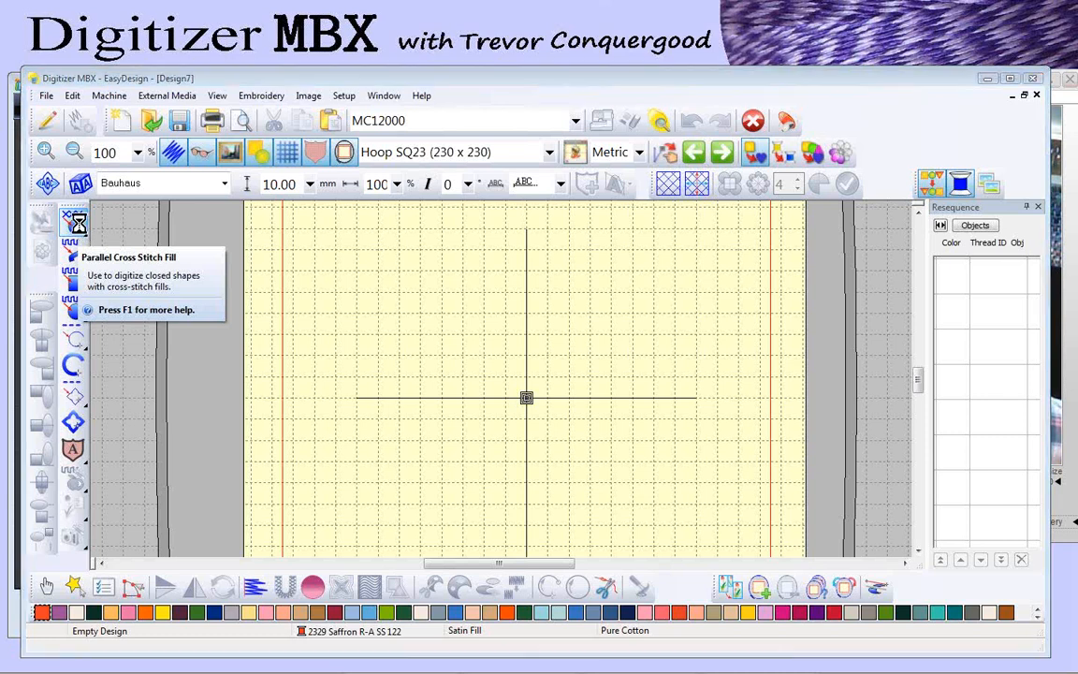
# Step: Open the help topic for the Parallel Cross Stitch Fill tool, read through the parallel fills page, and close the help
pyautogui.press('F1')
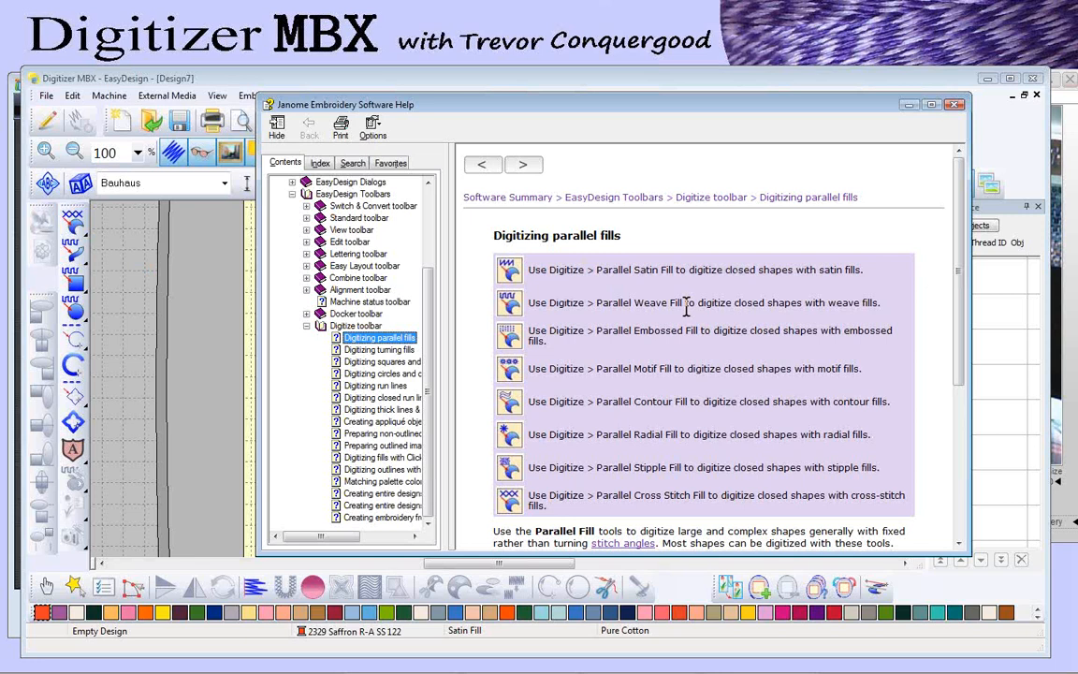
pyautogui.moveTo(963, 269); pyautogui.dragTo(963, 410)
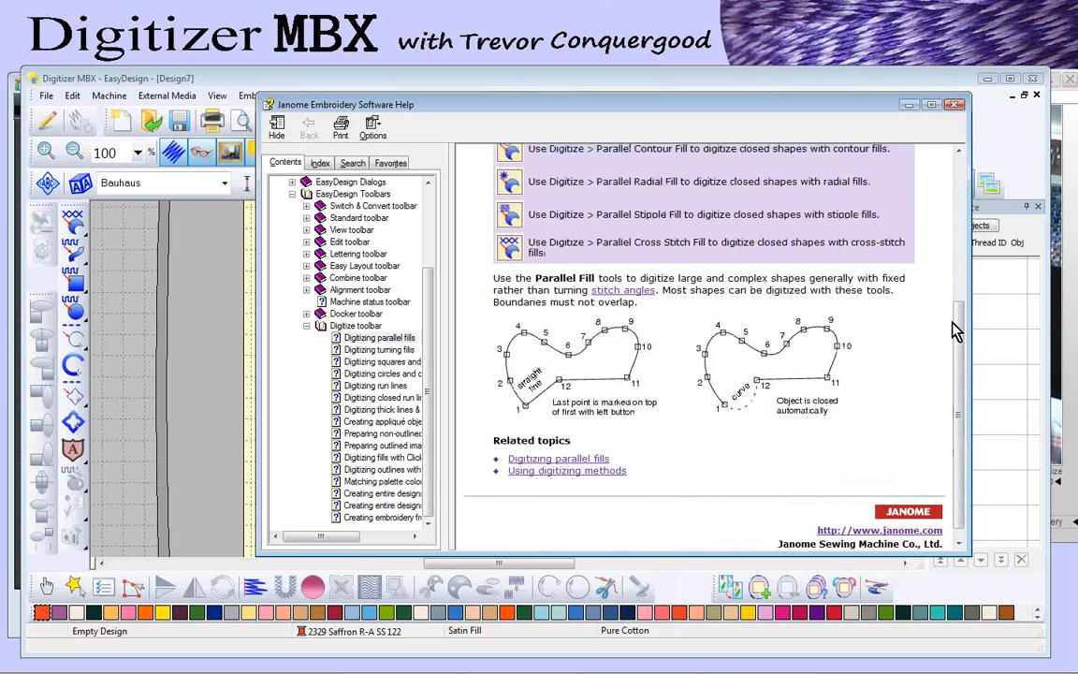
pyautogui.moveTo(964, 337); pyautogui.dragTo(960, 167)
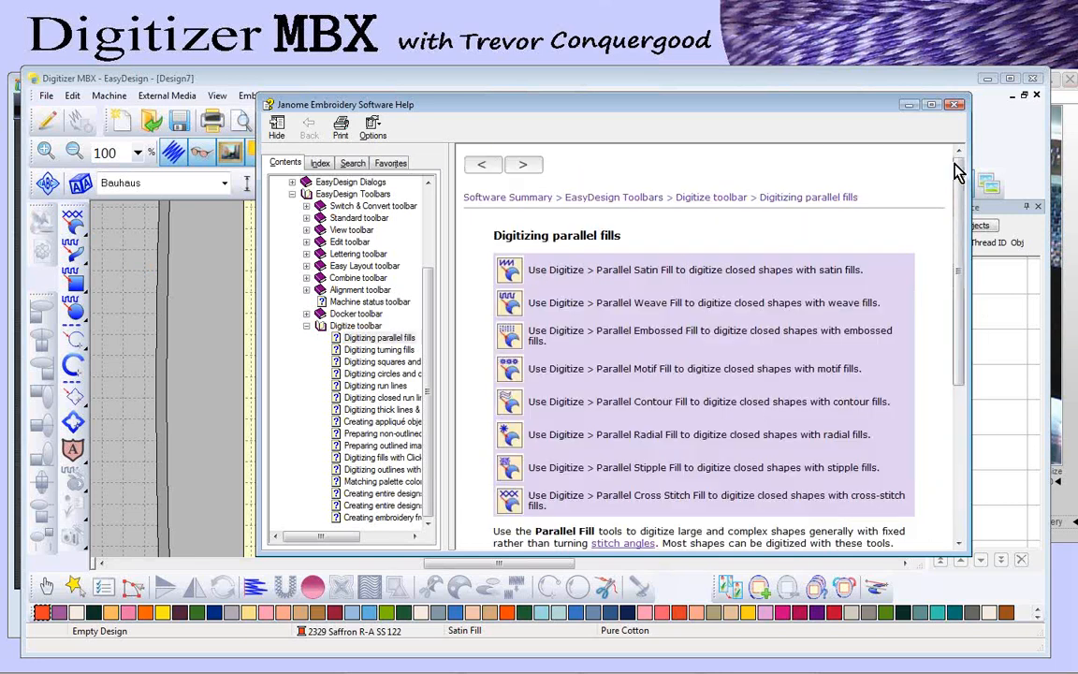
pyautogui.click(955, 105)
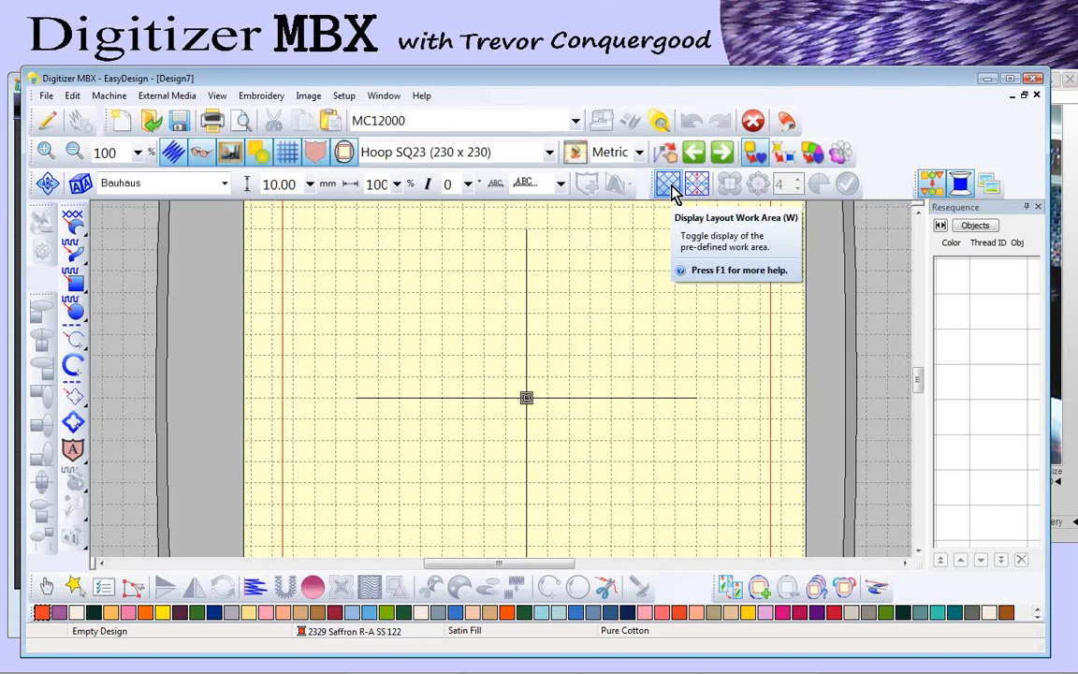
# Step: Digitize a weave-filled rectangle in the hoop area above and to the left of the design's center
pyautogui.click(73, 279)
pyautogui.moveTo(374, 291); pyautogui.dragTo(500, 356)
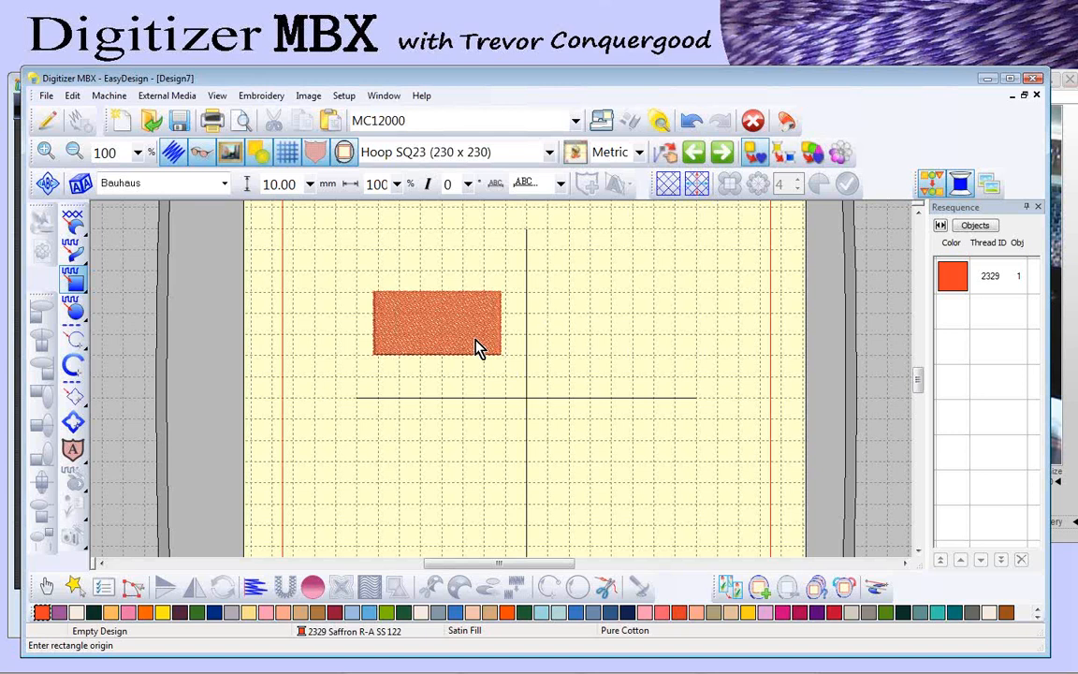
pyautogui.click(75, 580)
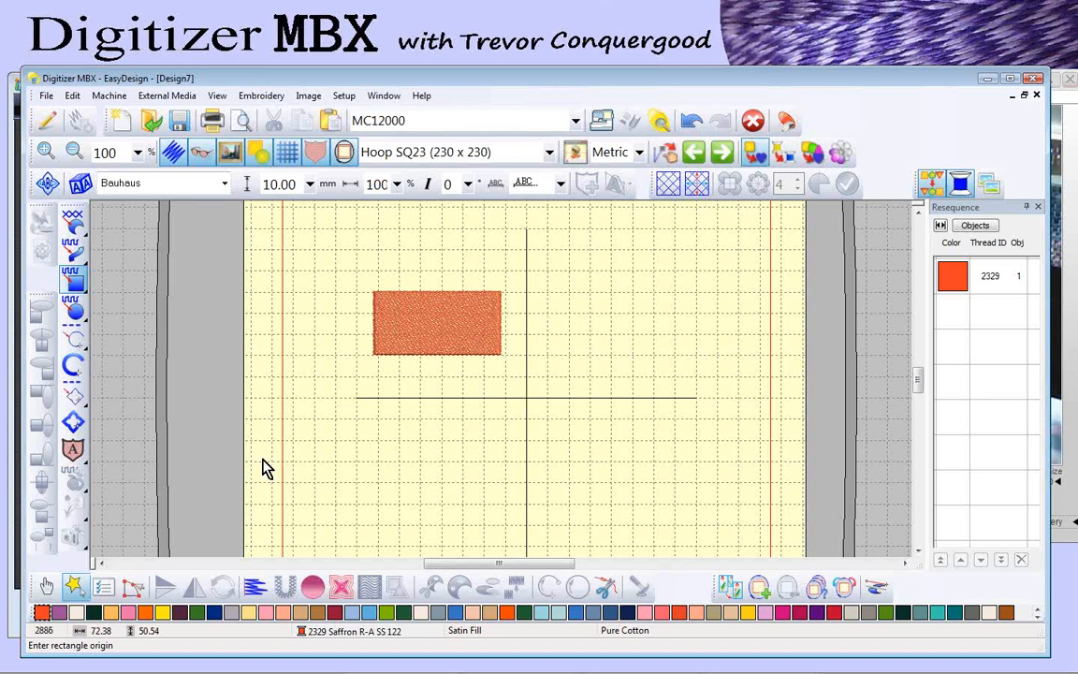
pyautogui.press('z')
pyautogui.moveTo(360, 283); pyautogui.dragTo(521, 379)
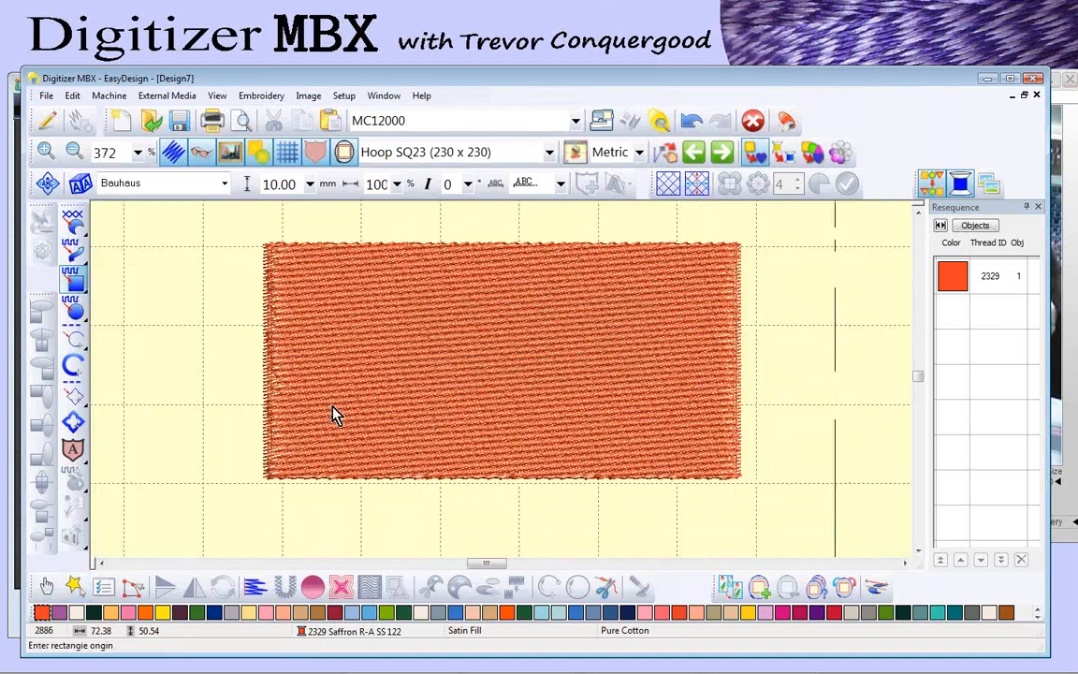
# Step: Rotate the filled rectangle slightly clockwise and reduce its width from the right side
pyautogui.click(45, 586)
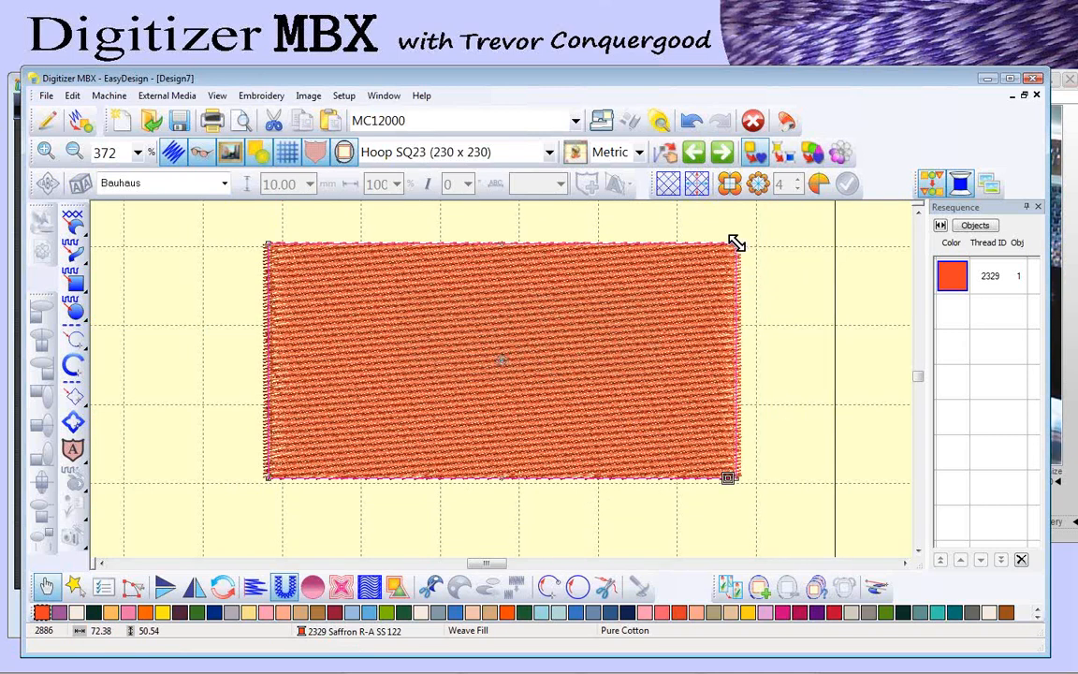
pyautogui.moveTo(737, 243); pyautogui.dragTo(763, 301)
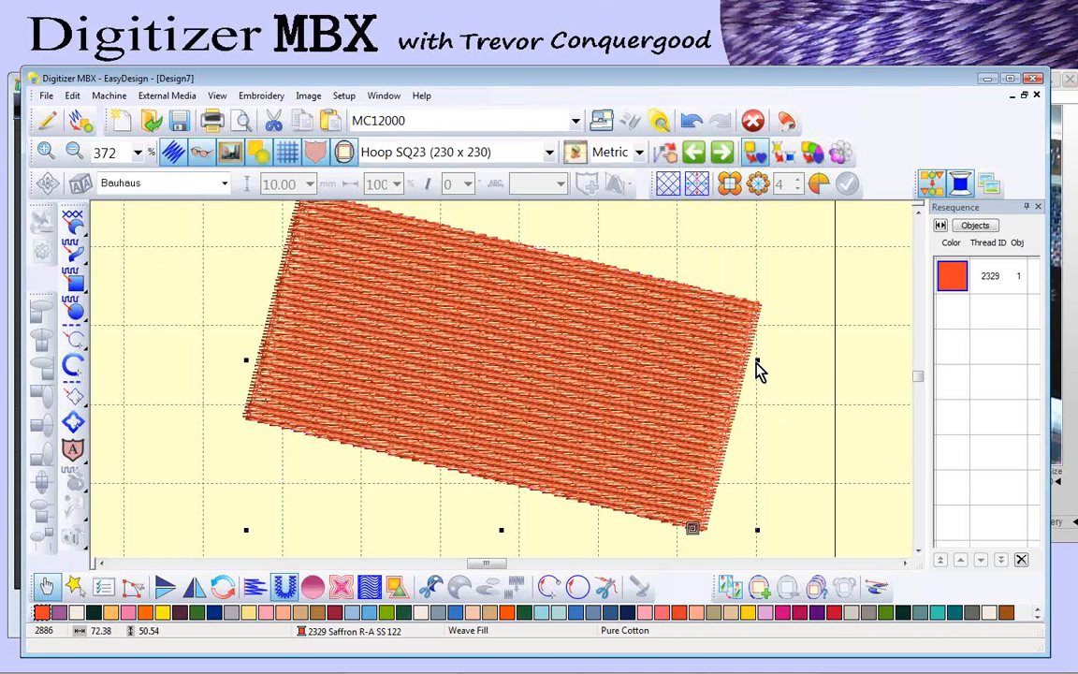
pyautogui.moveTo(757, 361); pyautogui.dragTo(691, 360)
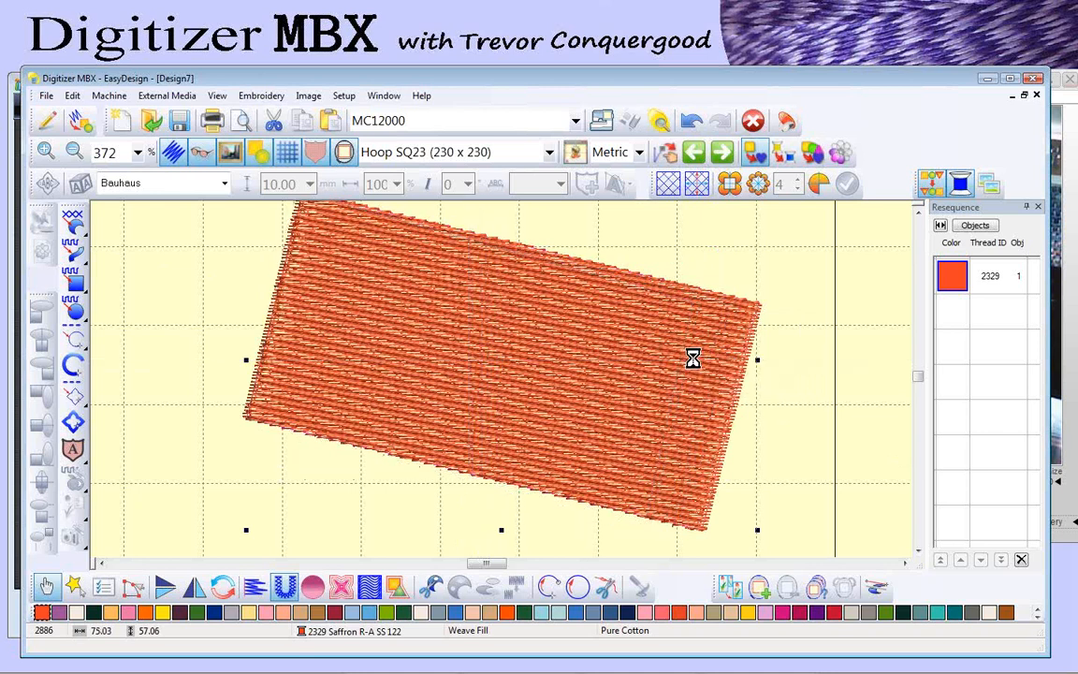
# Step: Rotate the filled rectangle counterclockwise and skew its lower edge to the left
pyautogui.moveTo(692, 530); pyautogui.dragTo(717, 399)
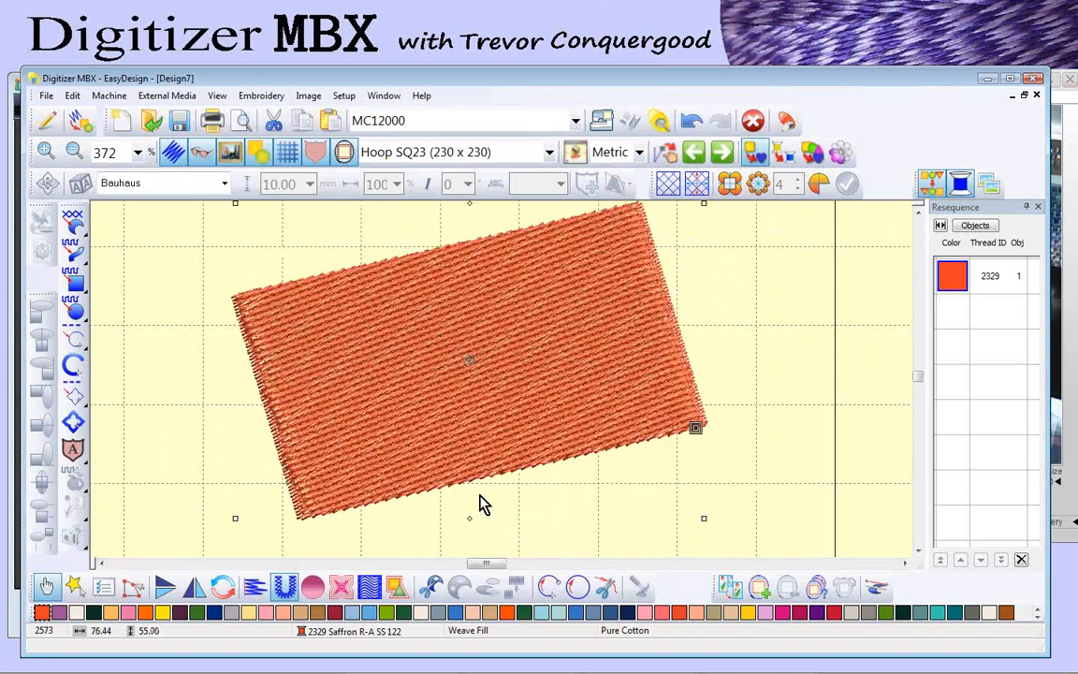
pyautogui.moveTo(470, 520); pyautogui.dragTo(413, 516)
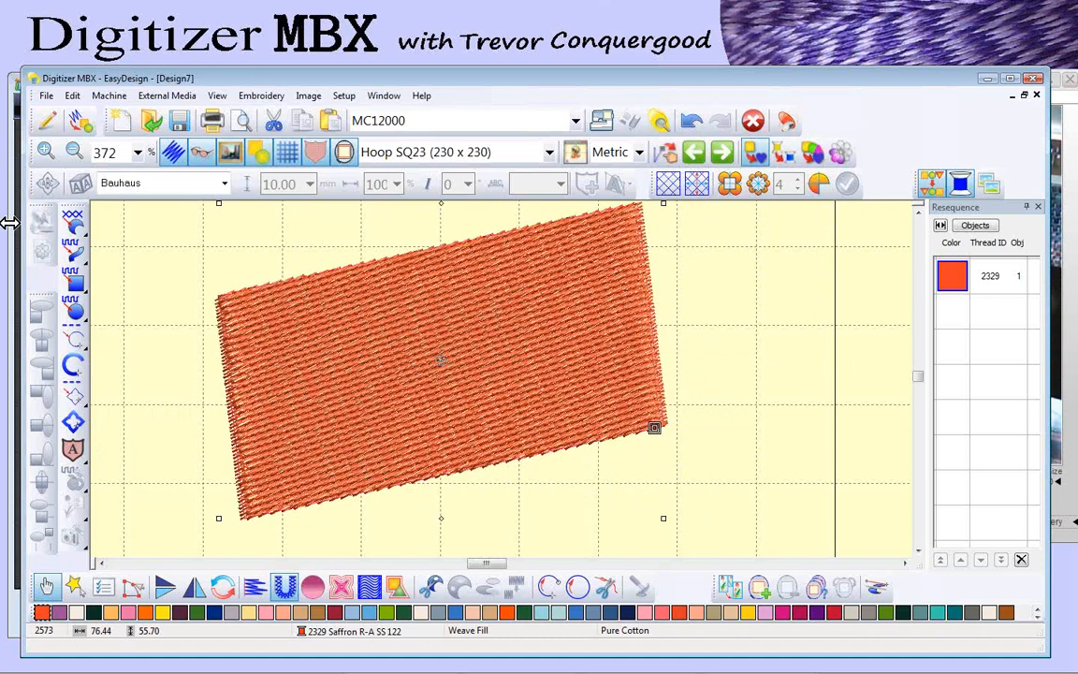
# Step: Switch to Windows Photo Gallery, advance to the Easy Switch Measurement slide, and return to Digitizer MBX
pyautogui.hotkey('alt', 'Tab')
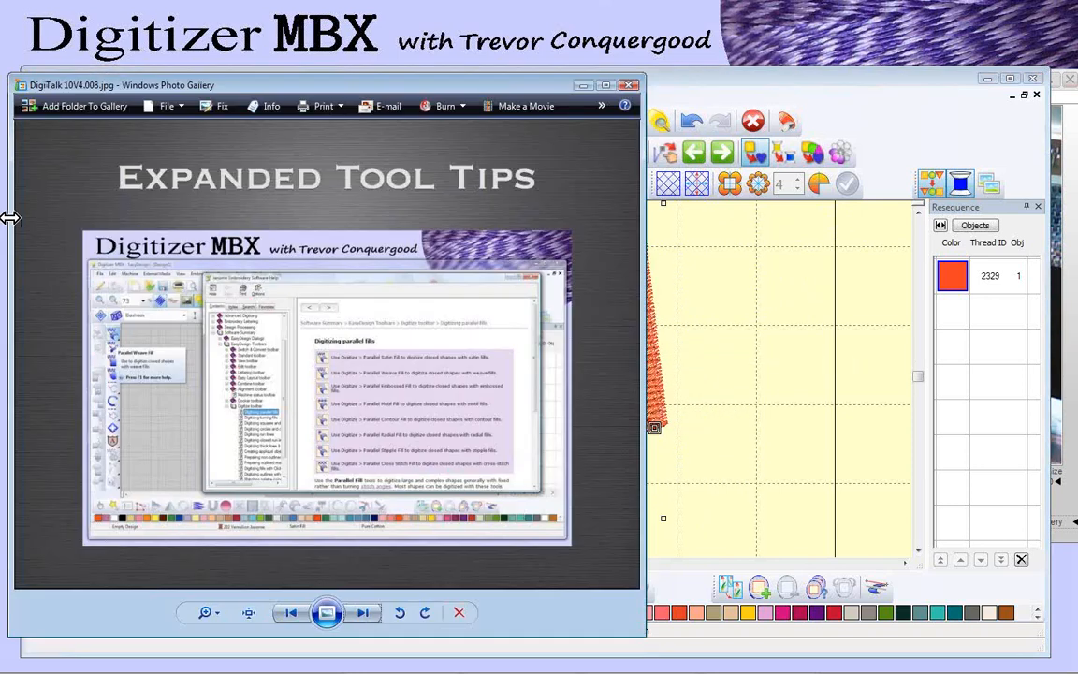
pyautogui.click(363, 613)
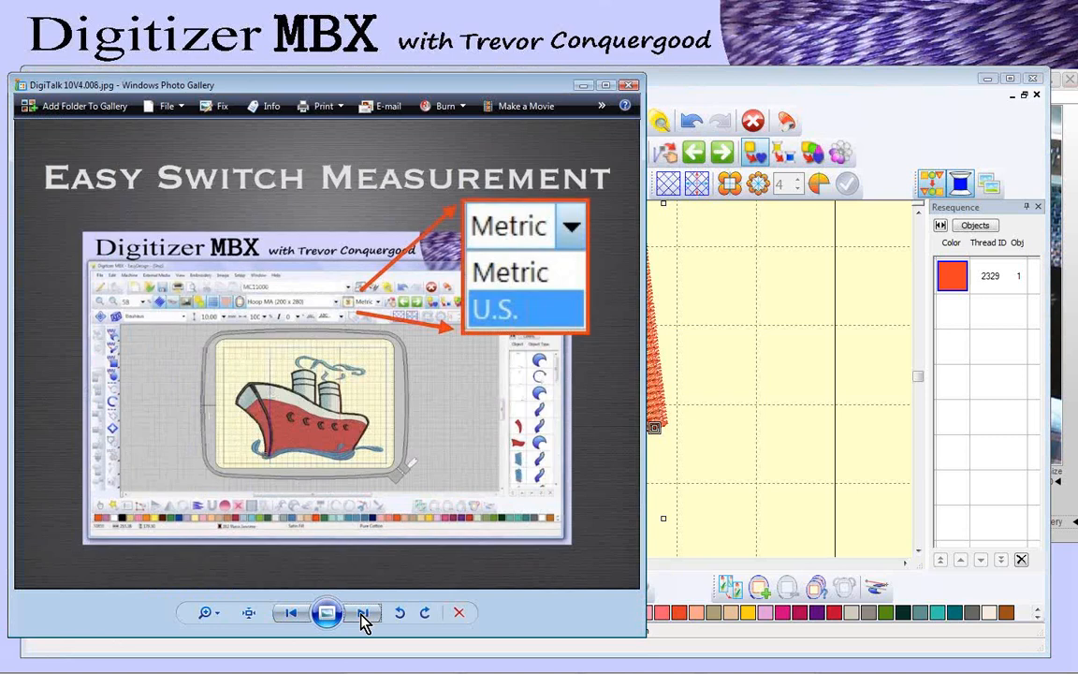
pyautogui.click(823, 89)
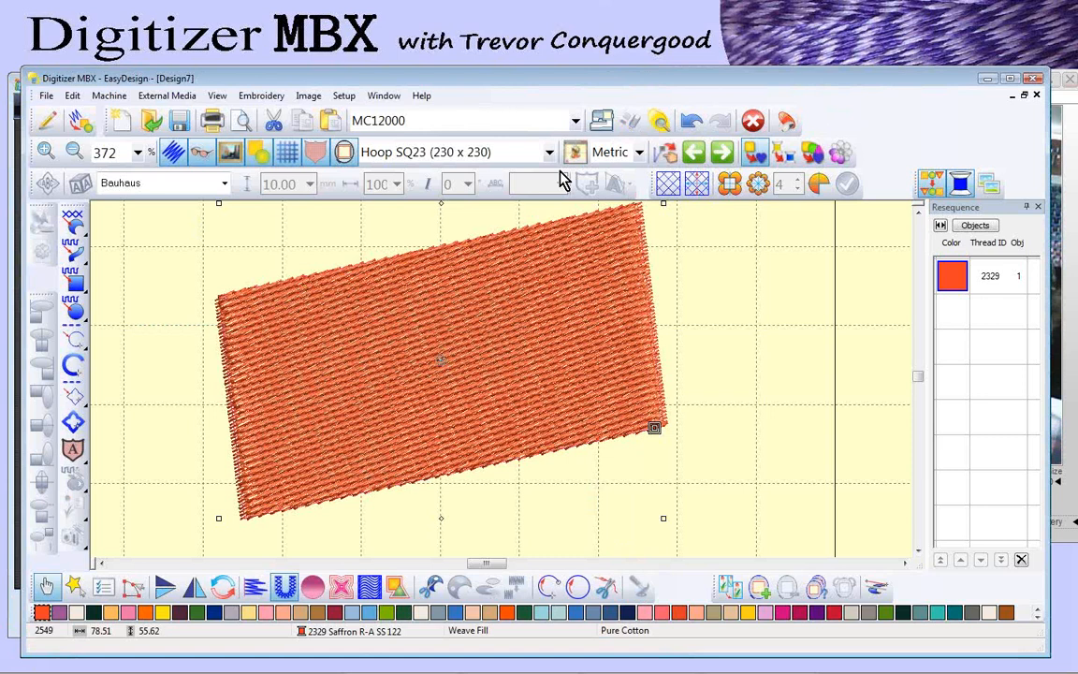
# Step: Set the measurement system to U.S
pyautogui.click(640, 153)
pyautogui.click(612, 190)
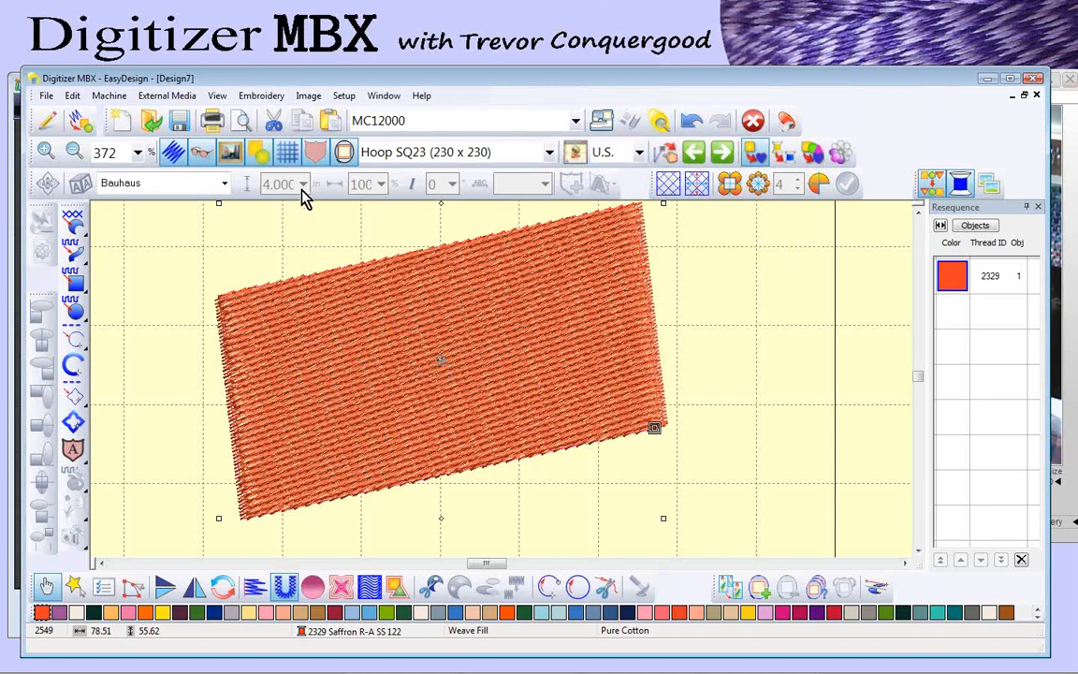
# Step: Reduce the filled rectangle's width slightly from its right side
pyautogui.click(276, 225)
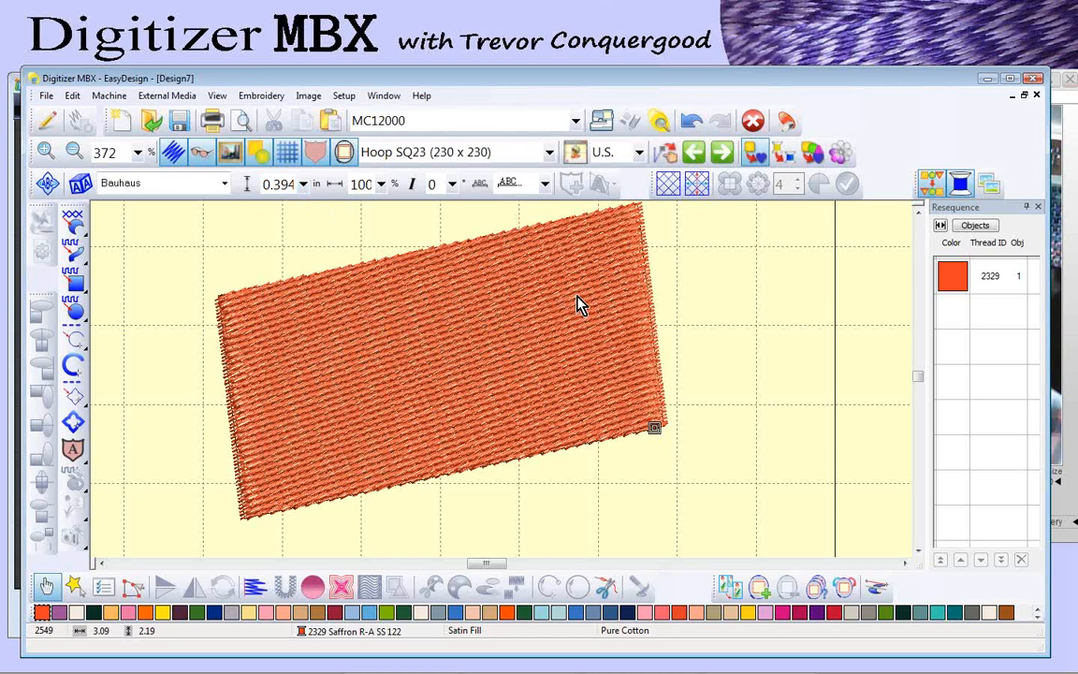
pyautogui.scroll(-1, 578, 300)
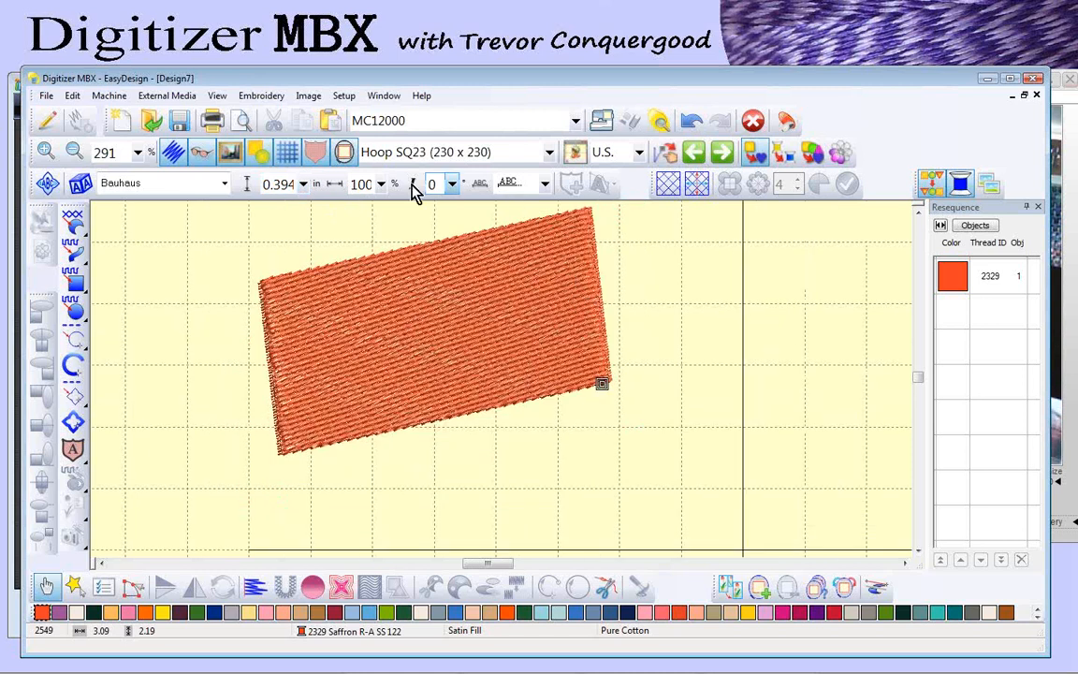
pyautogui.click(466, 335)
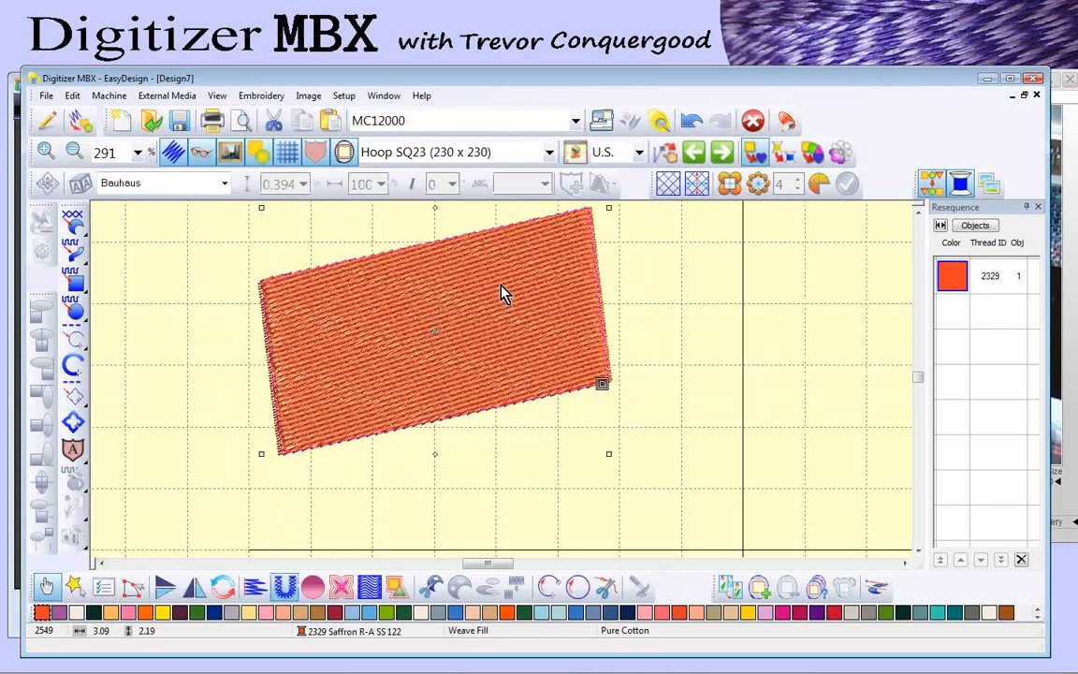
pyautogui.click(561, 303)
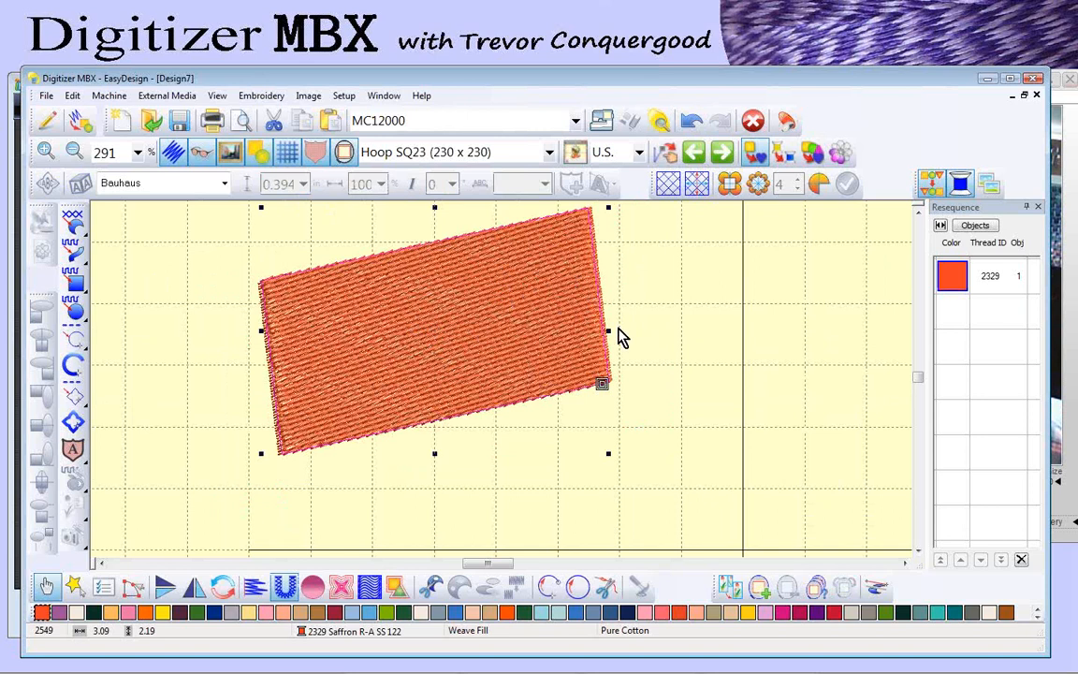
pyautogui.moveTo(609, 331); pyautogui.dragTo(577, 332)
# Step: Set the measurement system to Metric and stretch the filled rectangle's right side back outward
pyautogui.click(638, 152)
pyautogui.click(618, 174)
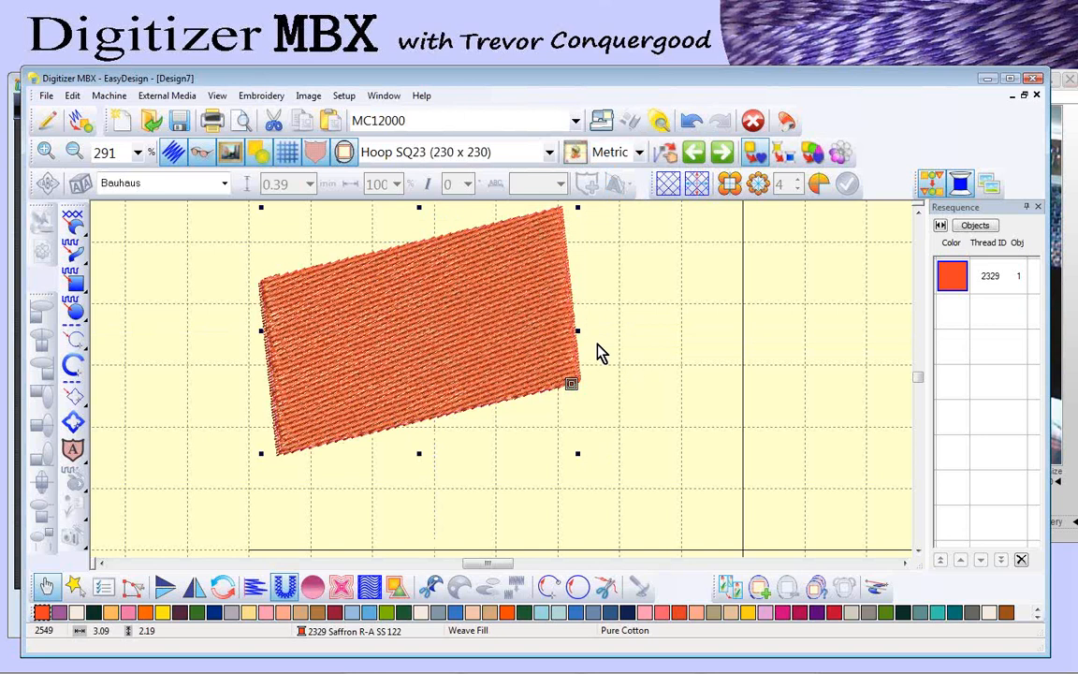
pyautogui.moveTo(578, 331); pyautogui.dragTo(608, 333)
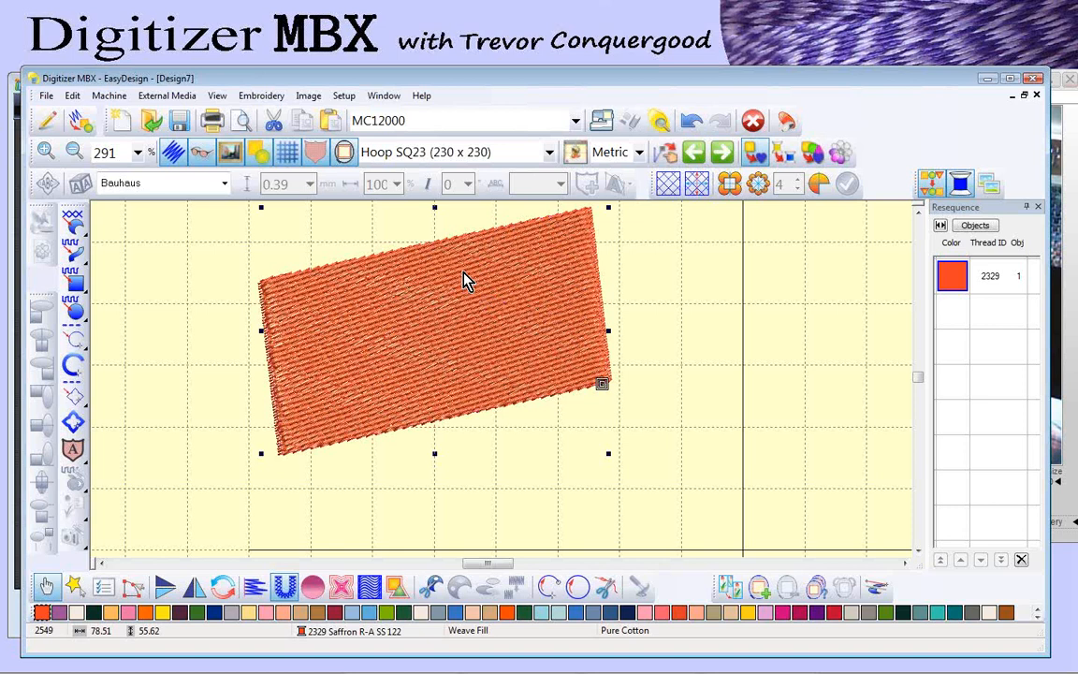
# Step: Open the filled rectangle's object dimensions and set its width to 2" while working in Metric
pyautogui.doubleClick(468, 281)
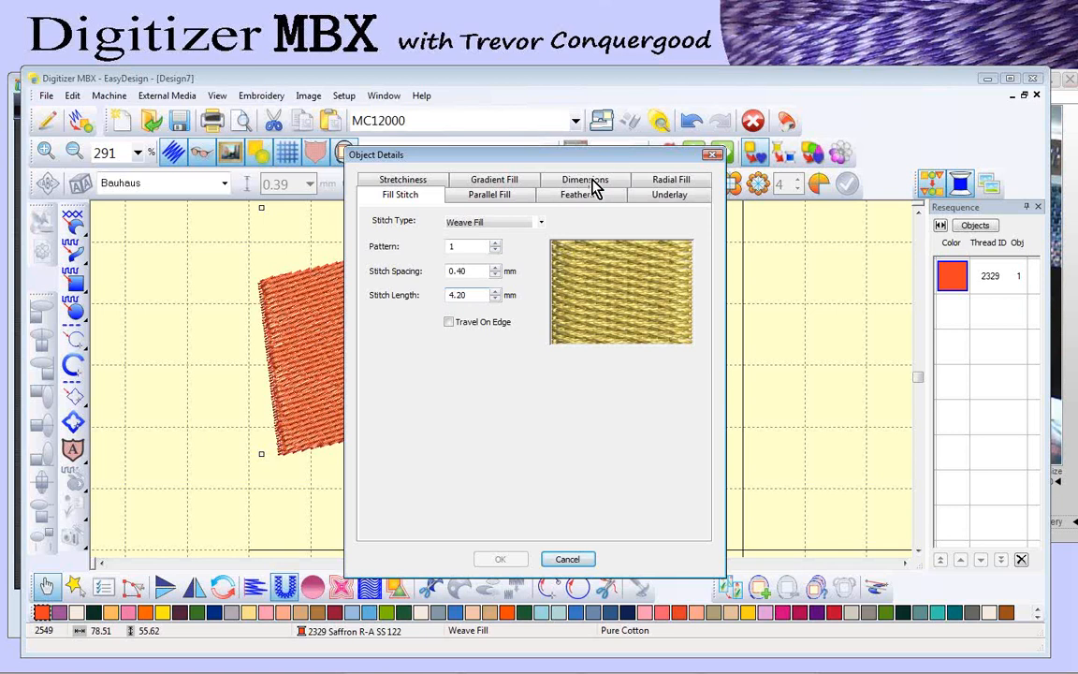
pyautogui.click(543, 178)
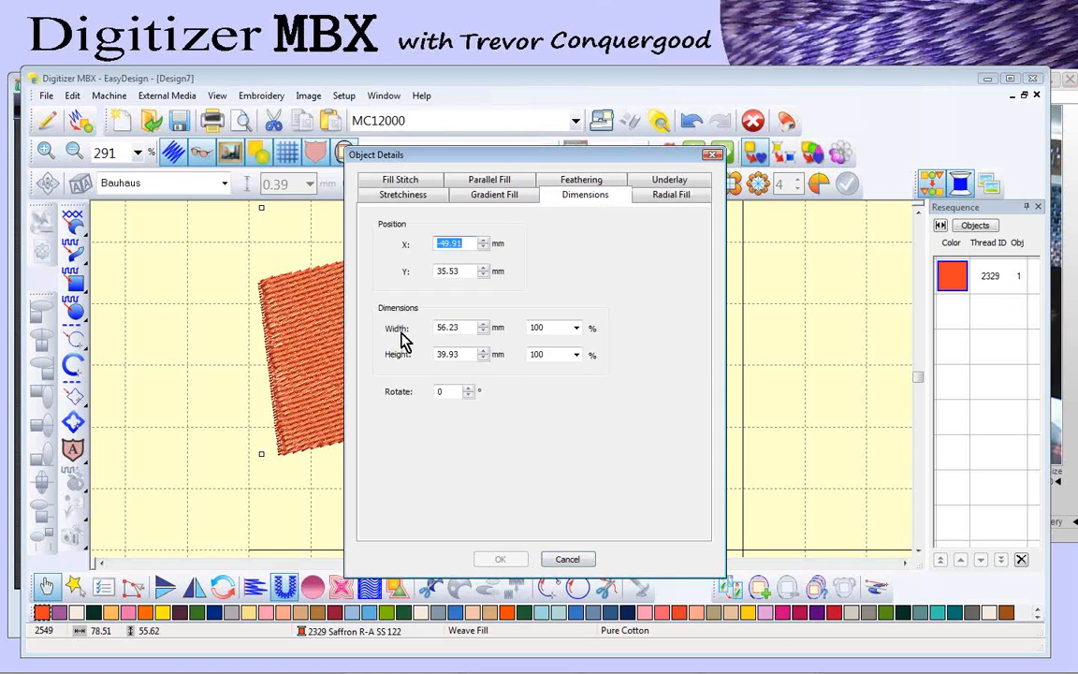
pyautogui.doubleClick(451, 328)
pyautogui.write('2')
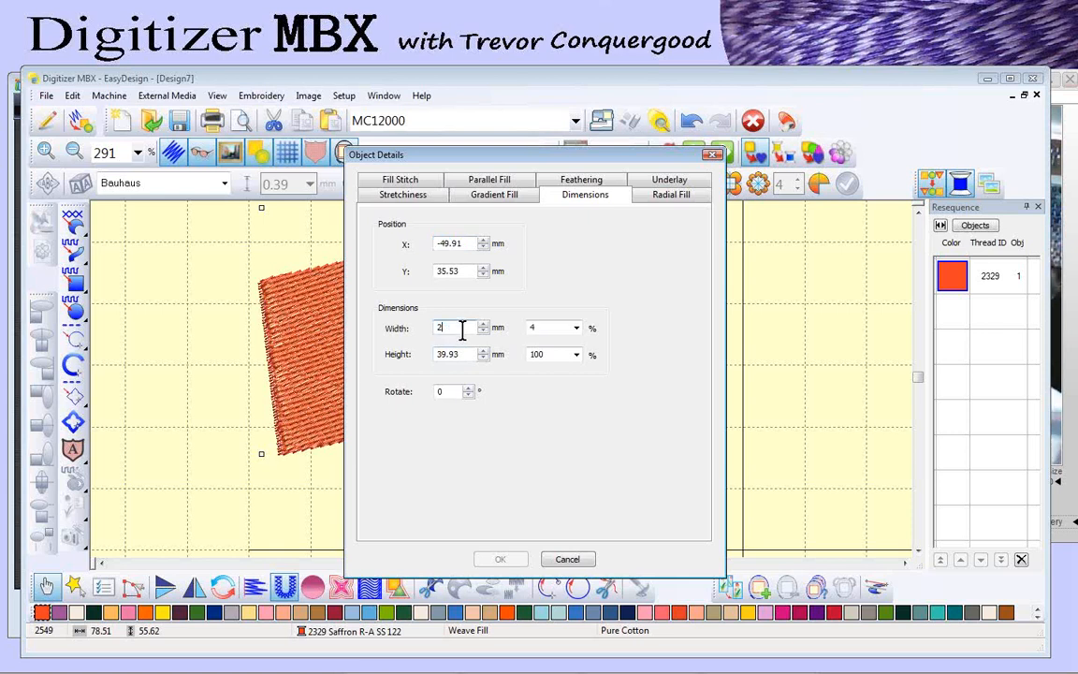
pyautogui.write('"')
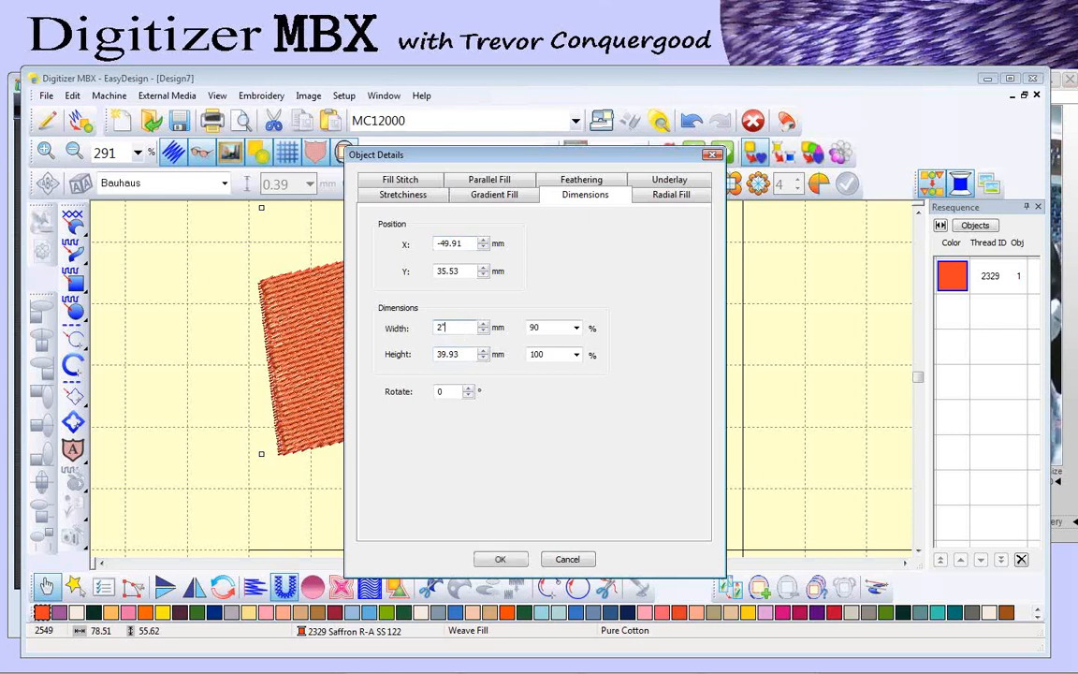
pyautogui.press('Tab')
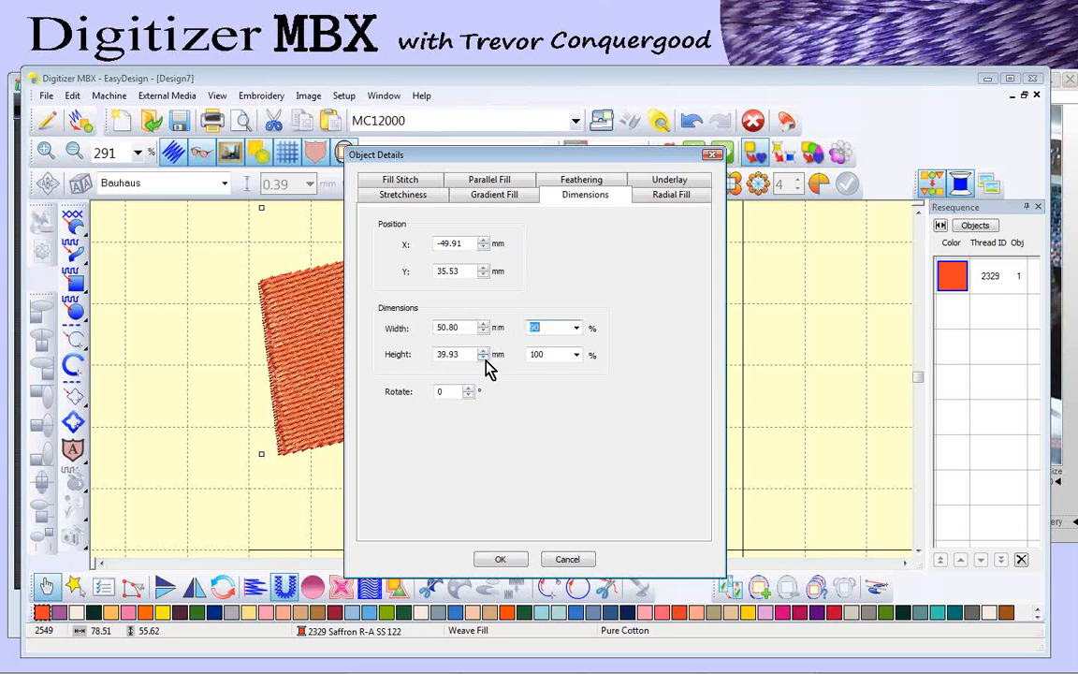
# Step: Set the filled rectangle's height to 3.5" and apply the new dimensions
pyautogui.doubleClick(462, 359)
pyautogui.write('3.5')
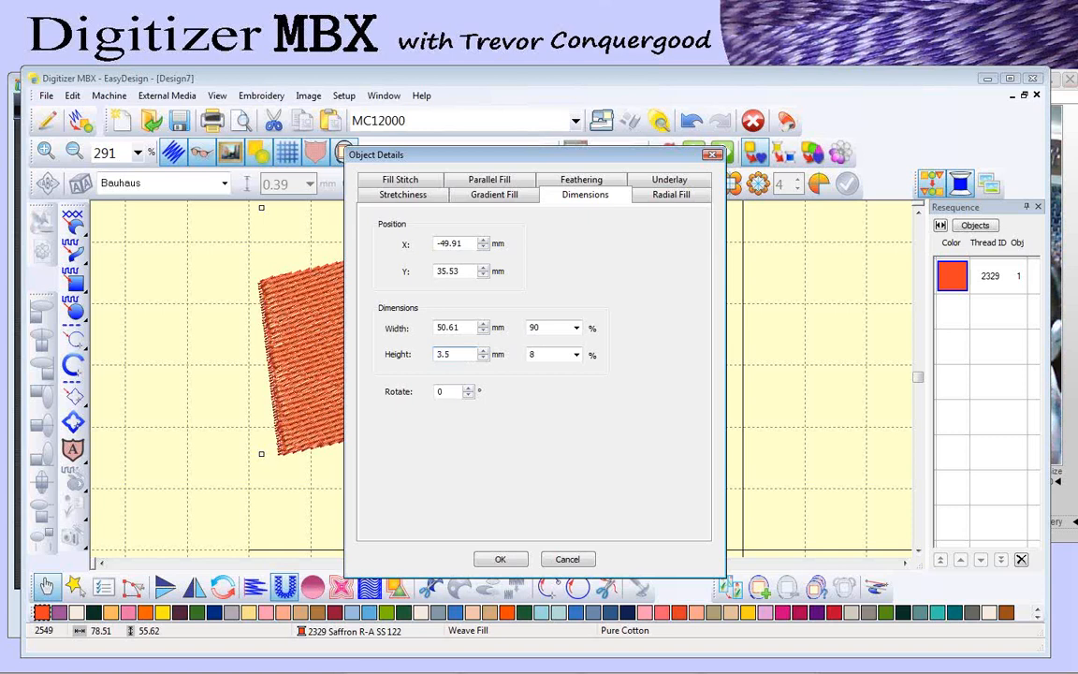
pyautogui.write('5')
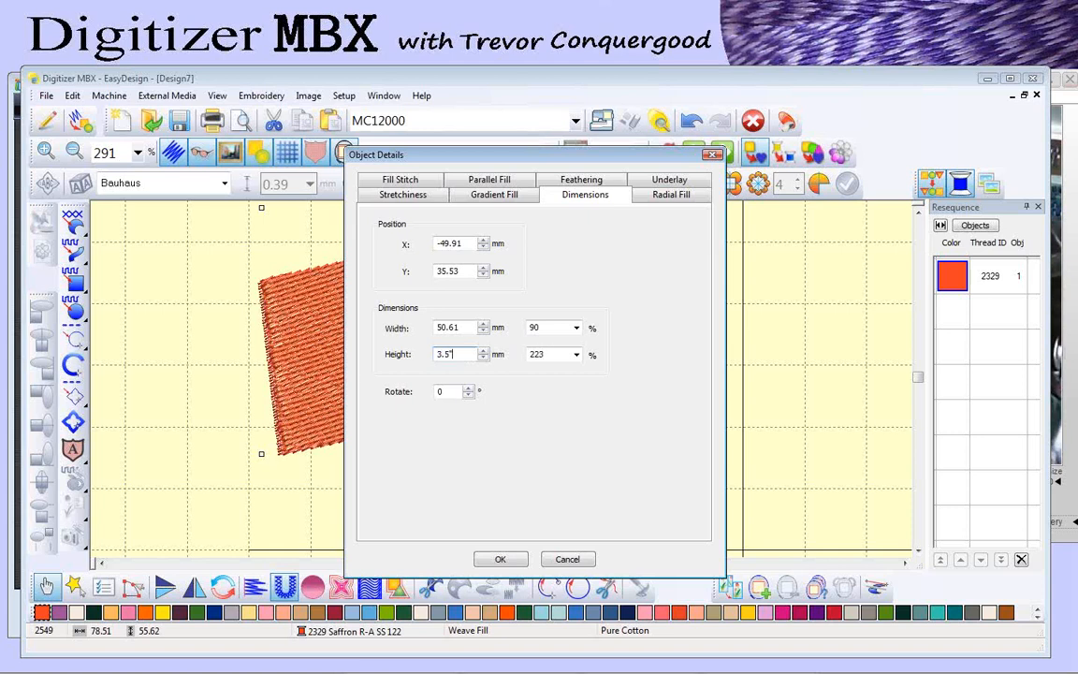
pyautogui.press('Tab')
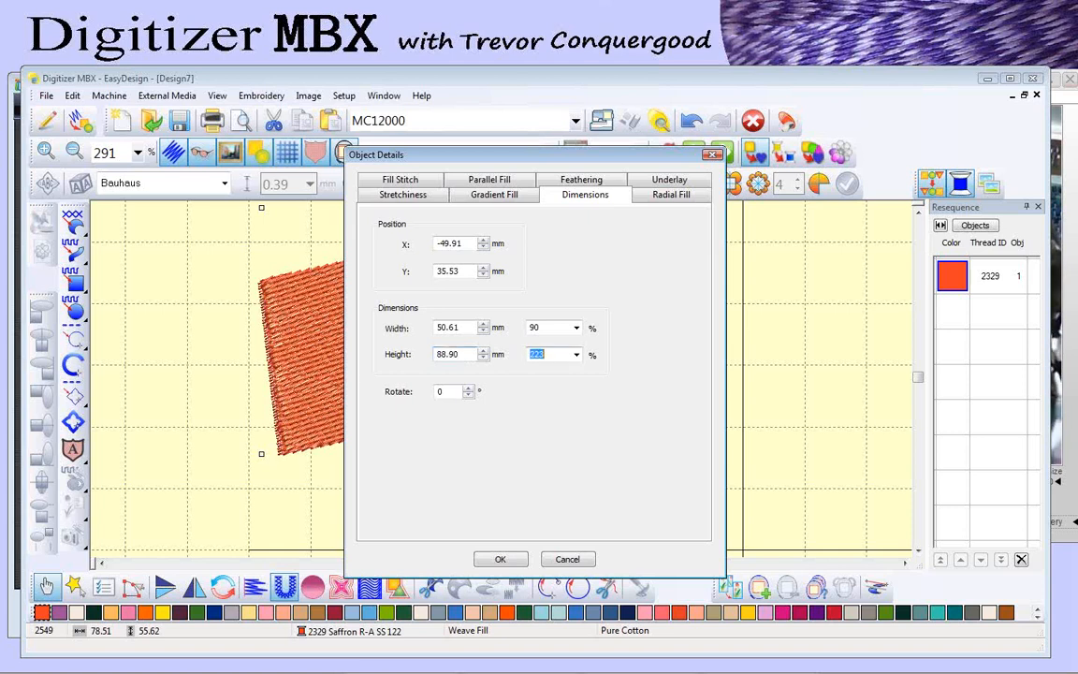
pyautogui.click(500, 562)
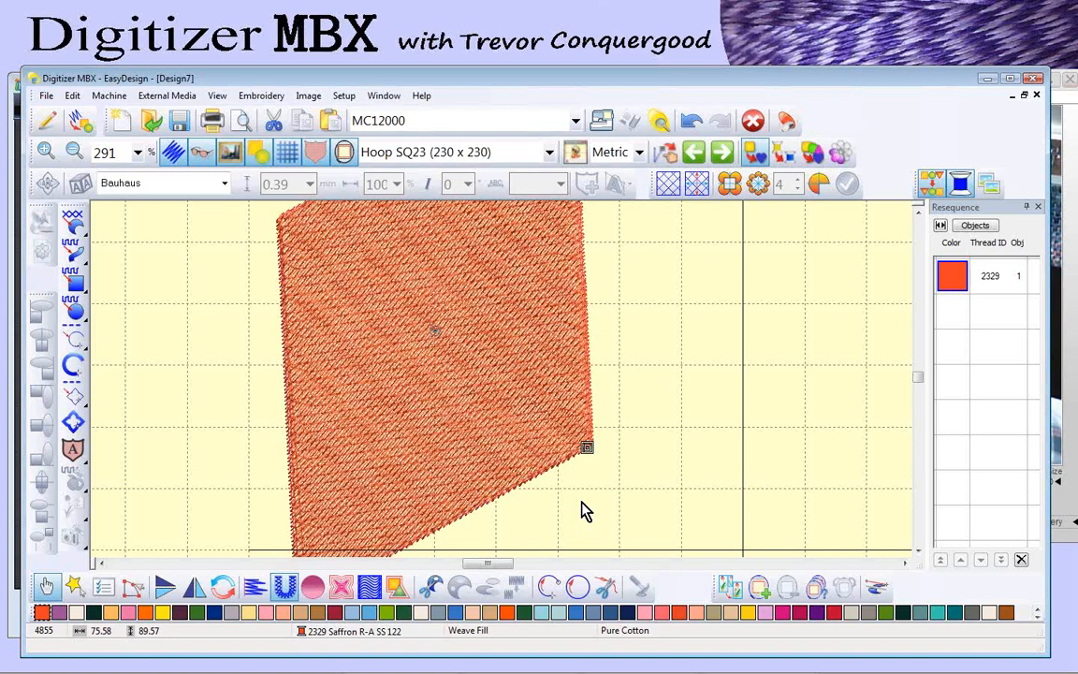
pyautogui.hotkey('shift', 'z')
pyautogui.hotkey('shift', 'z')
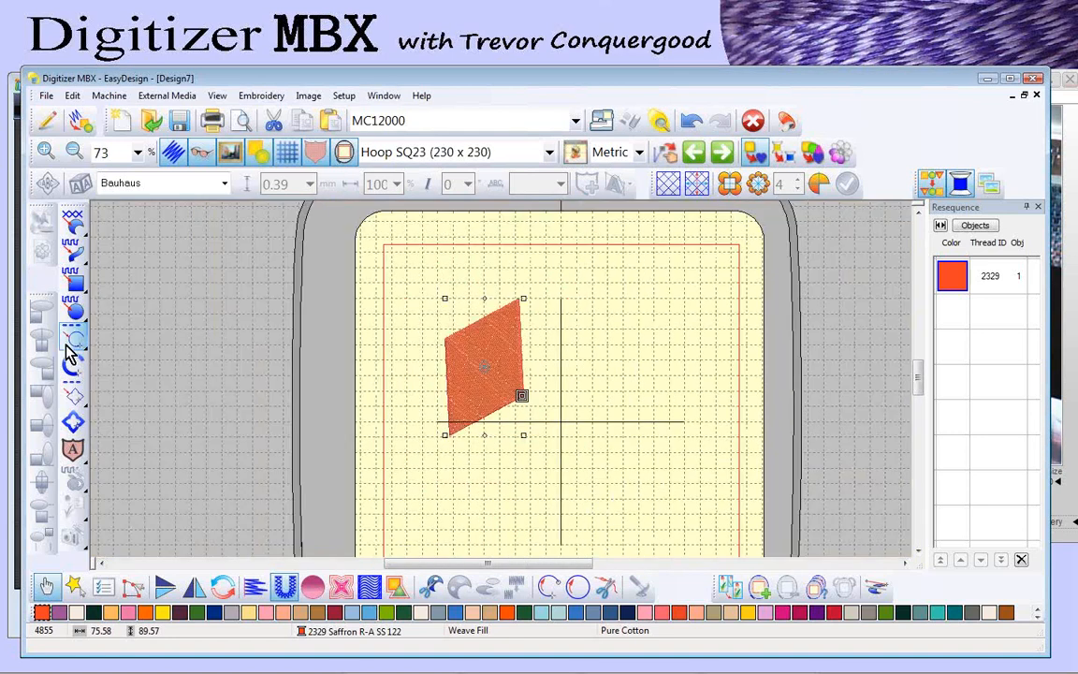
pyautogui.click(15, 347)
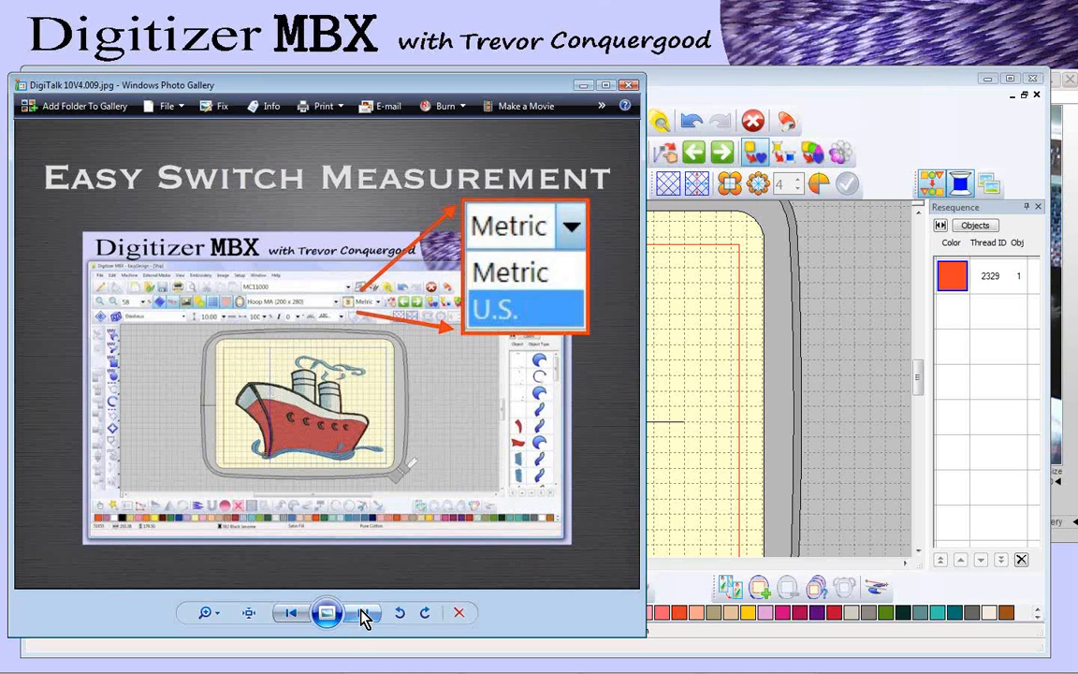
pyautogui.click(770, 82)
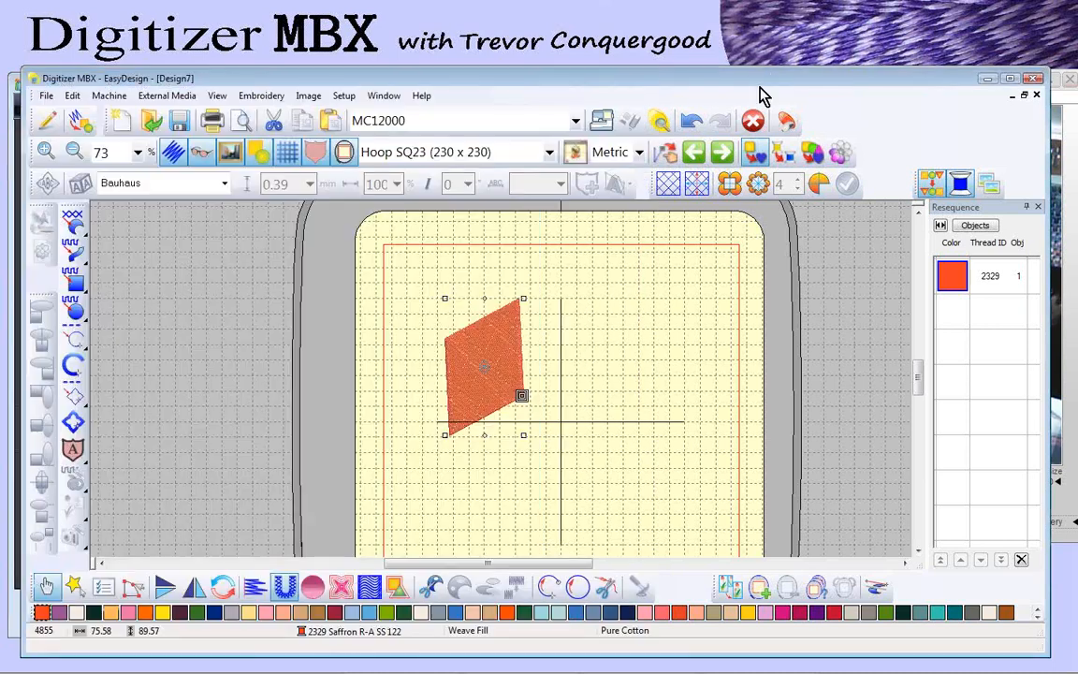
pyautogui.click(509, 333)
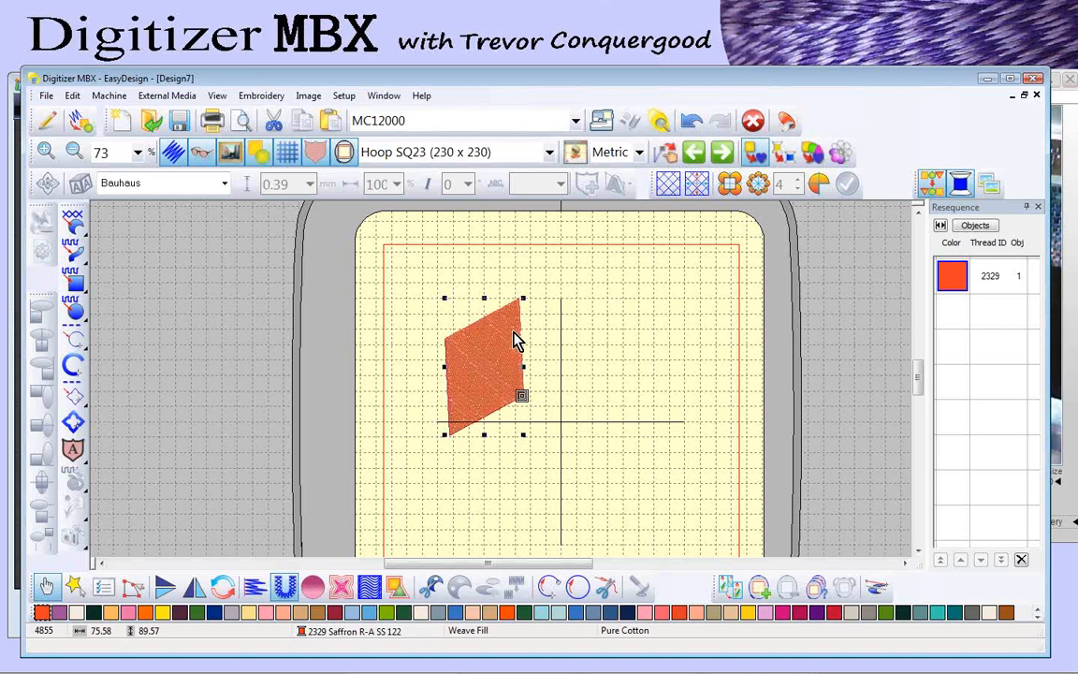
# Step: Switch to Windows Photo Gallery and advance to the Improved Applique Tool slide to examine its applique picture
pyautogui.click(15, 110)
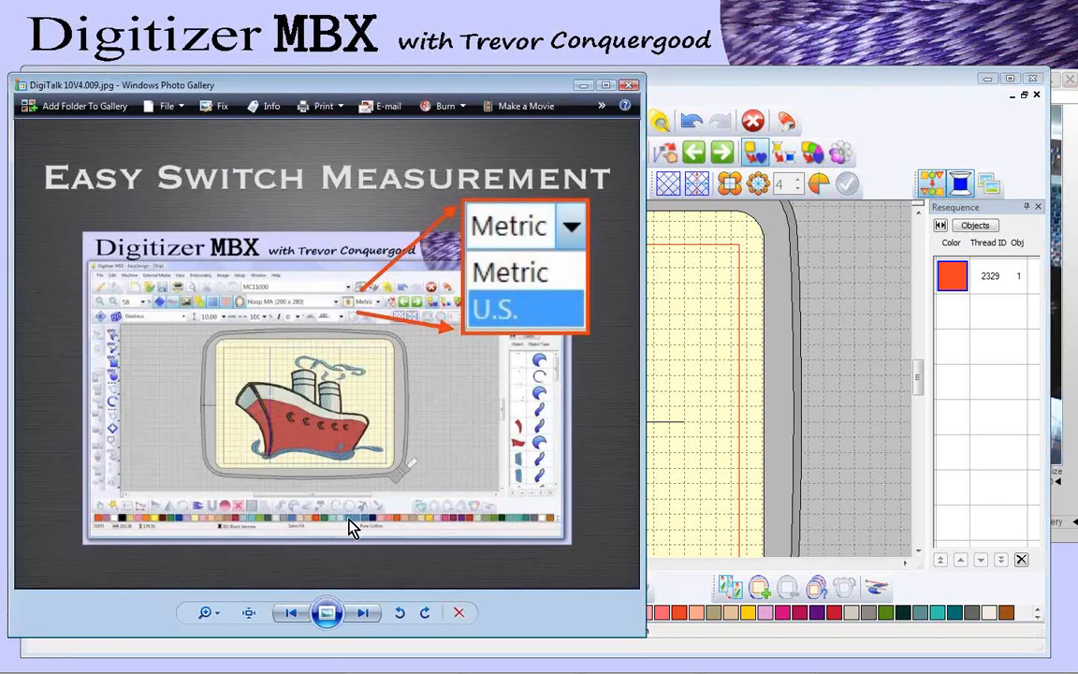
pyautogui.click(363, 614)
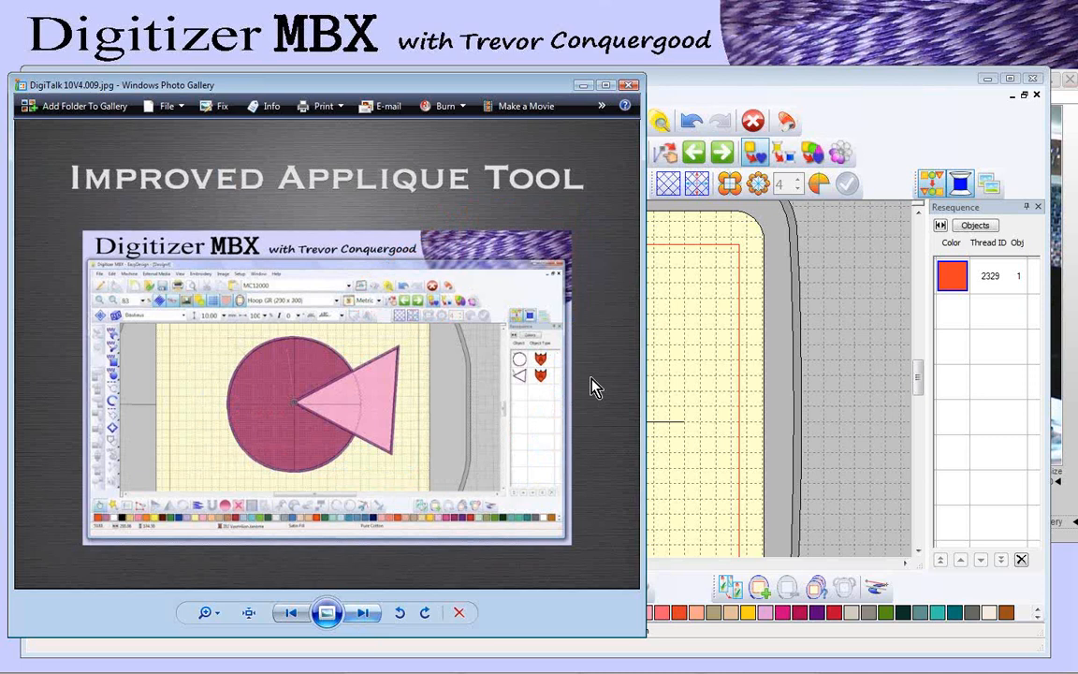
pyautogui.press('Right')
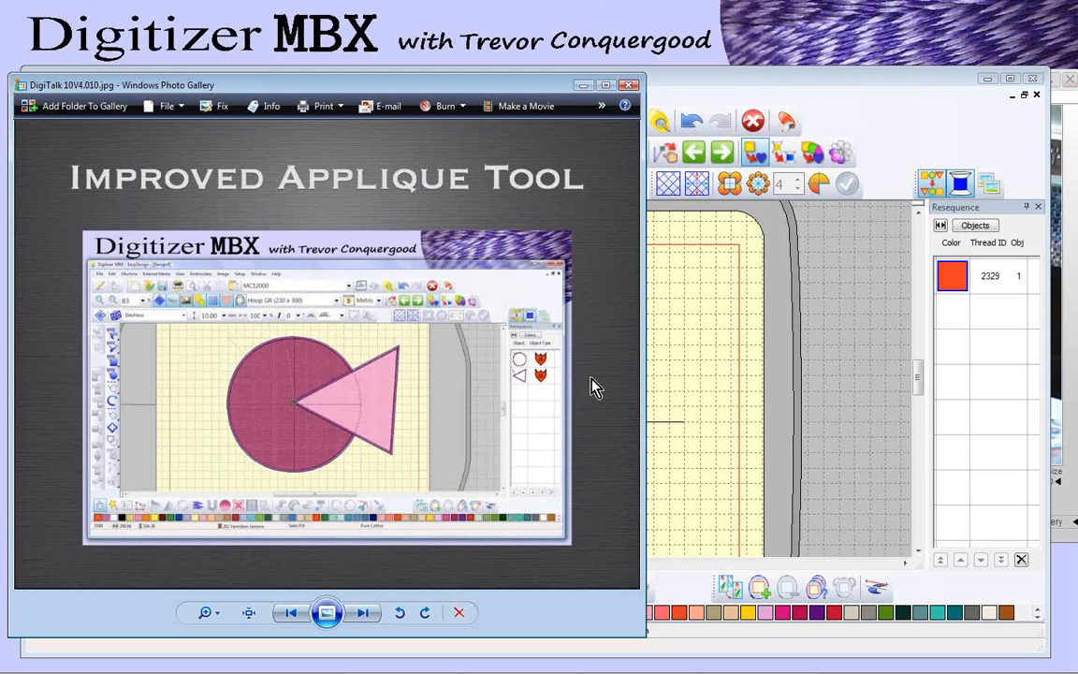
pyautogui.scroll(1, 595, 385)
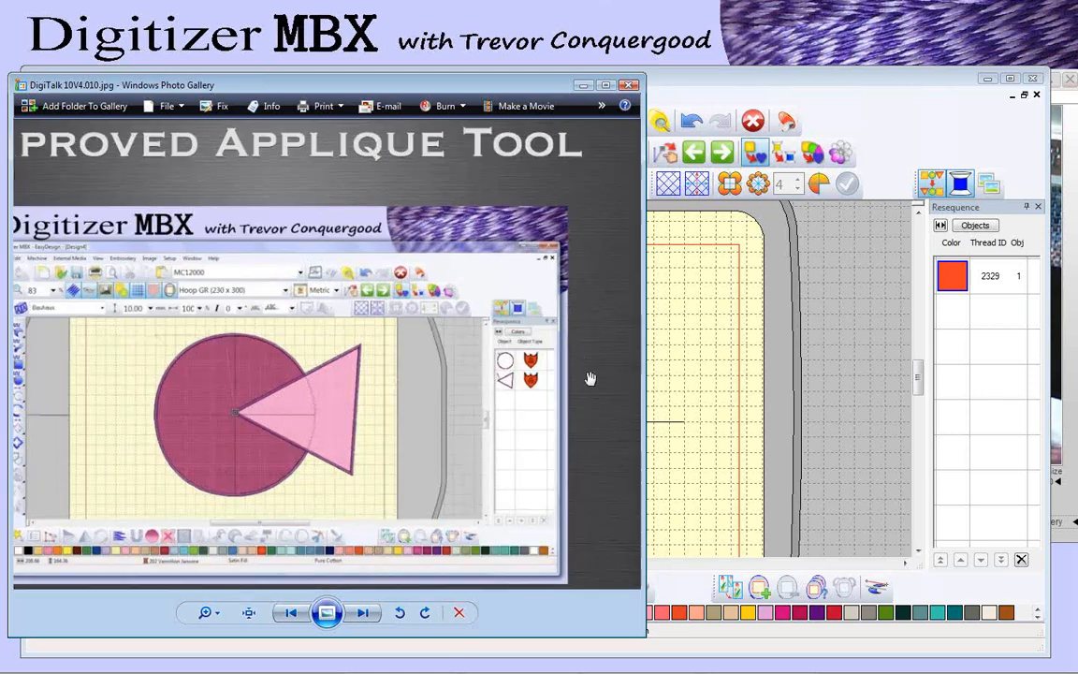
pyautogui.scroll(-1, 579, 363)
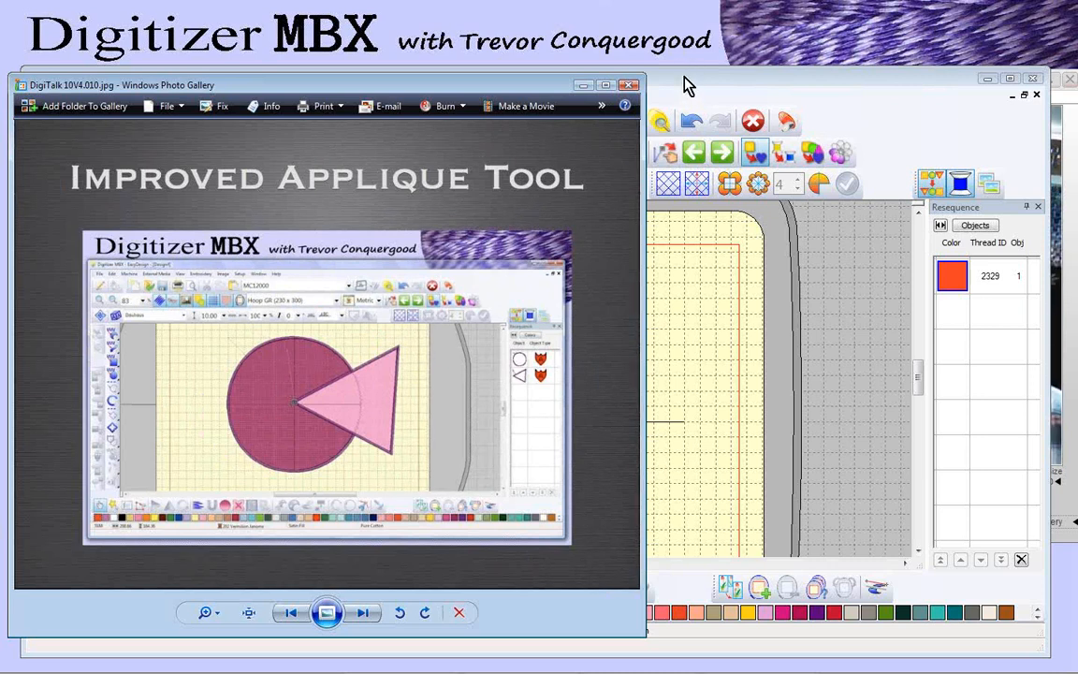
# Step: Return to Digitizer MBX and delete the orange filled shape from the hoop
pyautogui.click(689, 86)
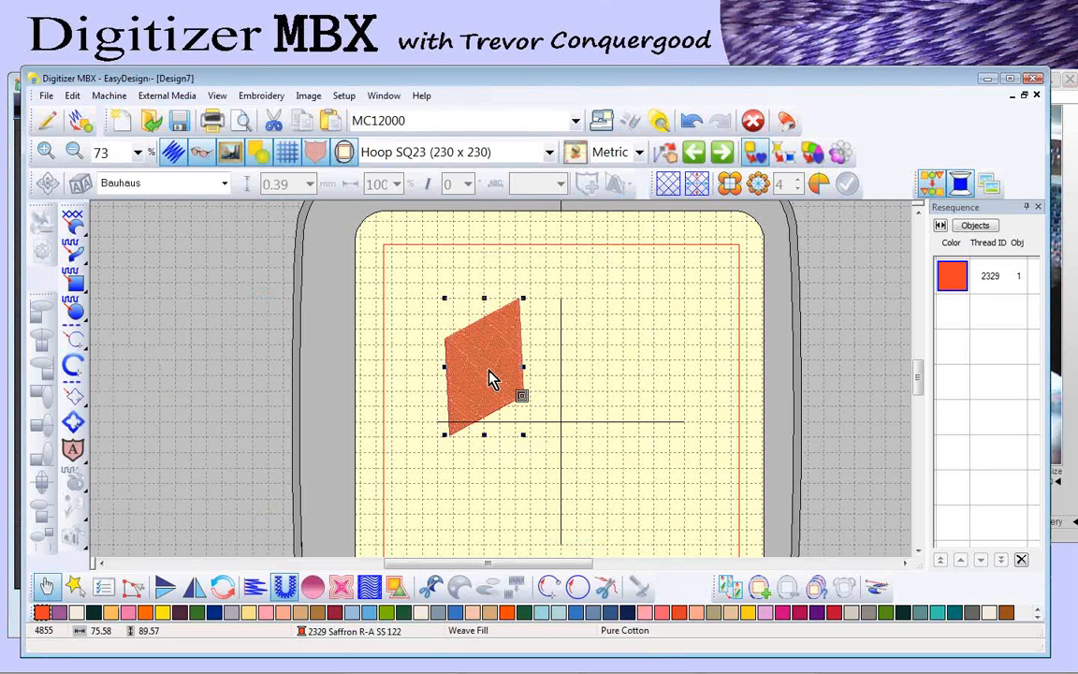
pyautogui.press('Delete')
# Step: Digitize a circular applique, six grid squares across, in the upper-left area of the hoop
pyautogui.press('b')
pyautogui.moveTo(404, 284); pyautogui.dragTo(559, 426)
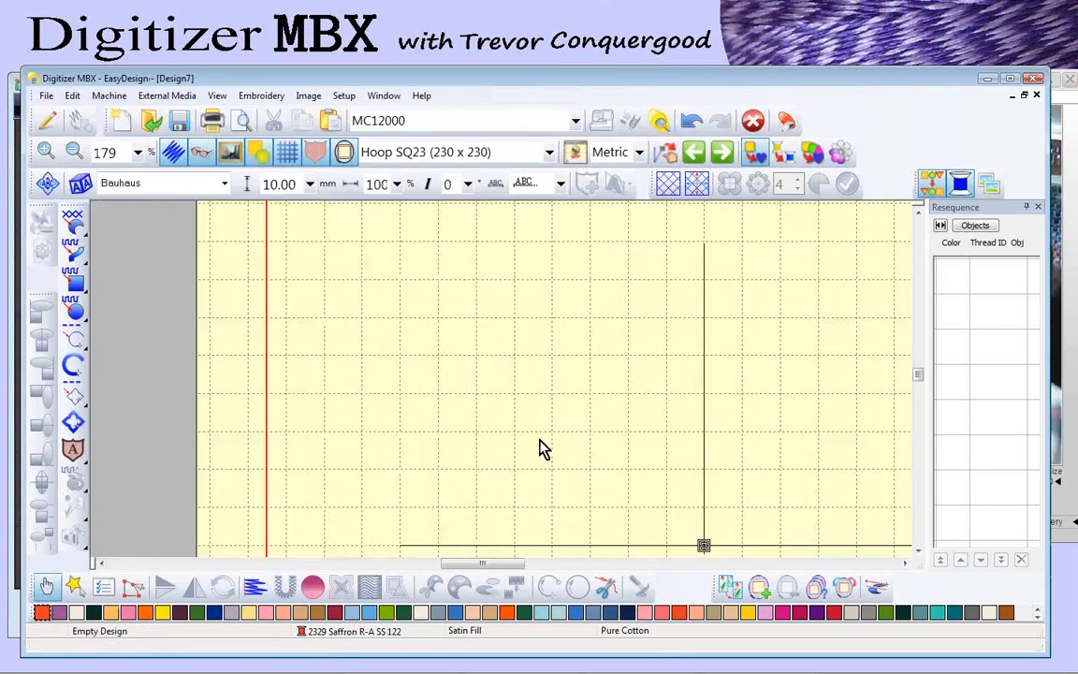
pyautogui.click(74, 451)
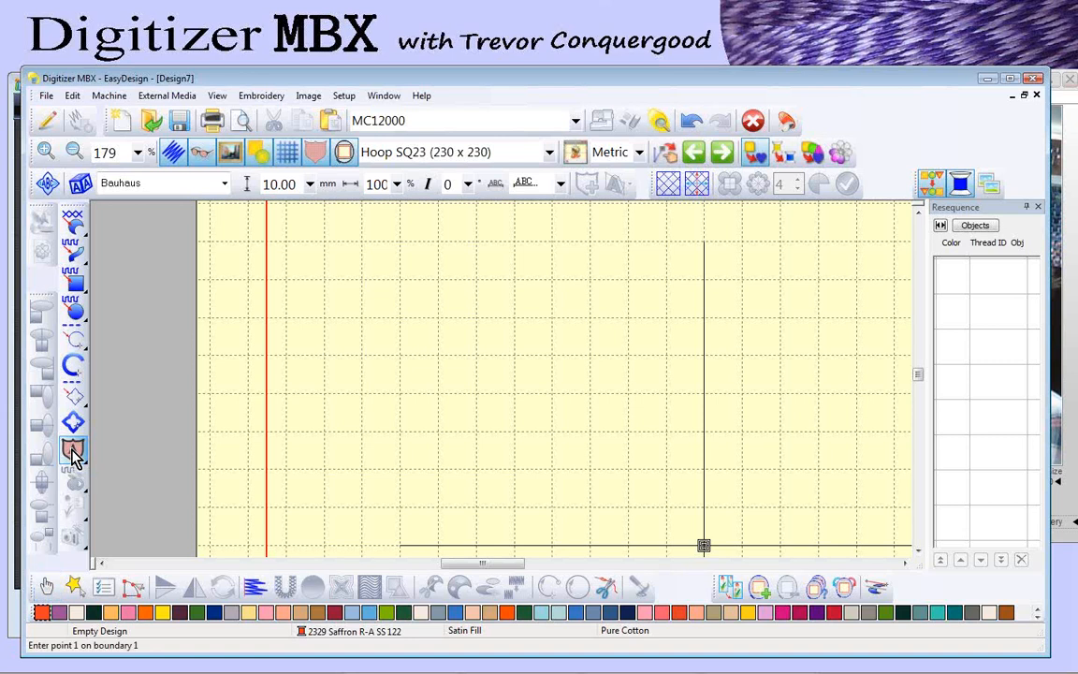
pyautogui.click(514, 243)
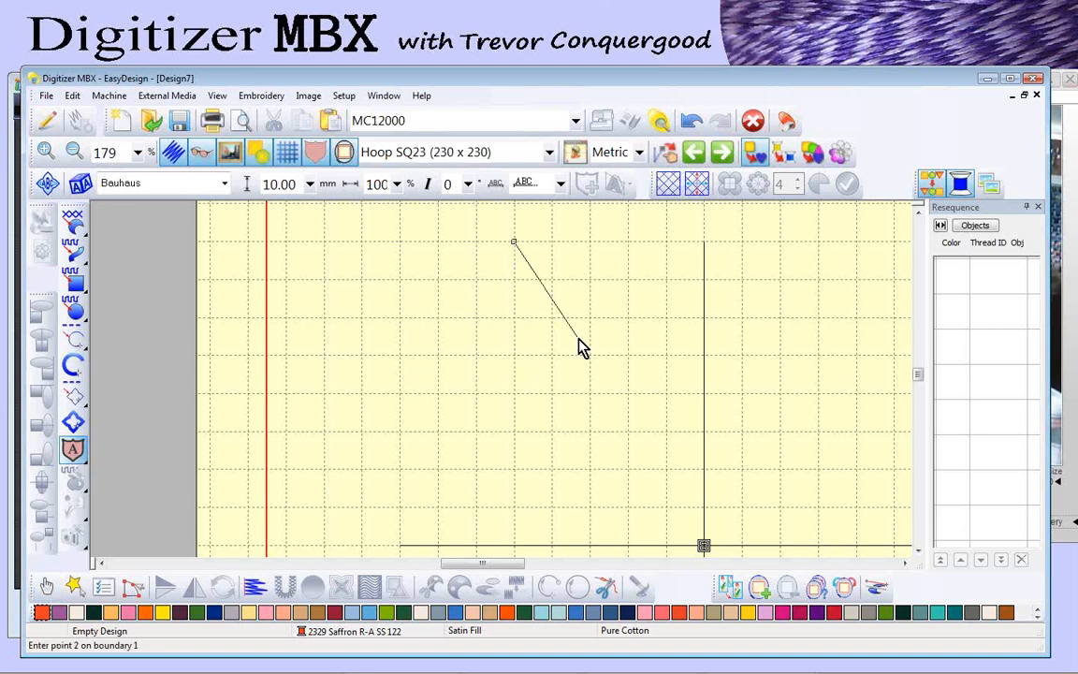
pyautogui.click(628, 356)
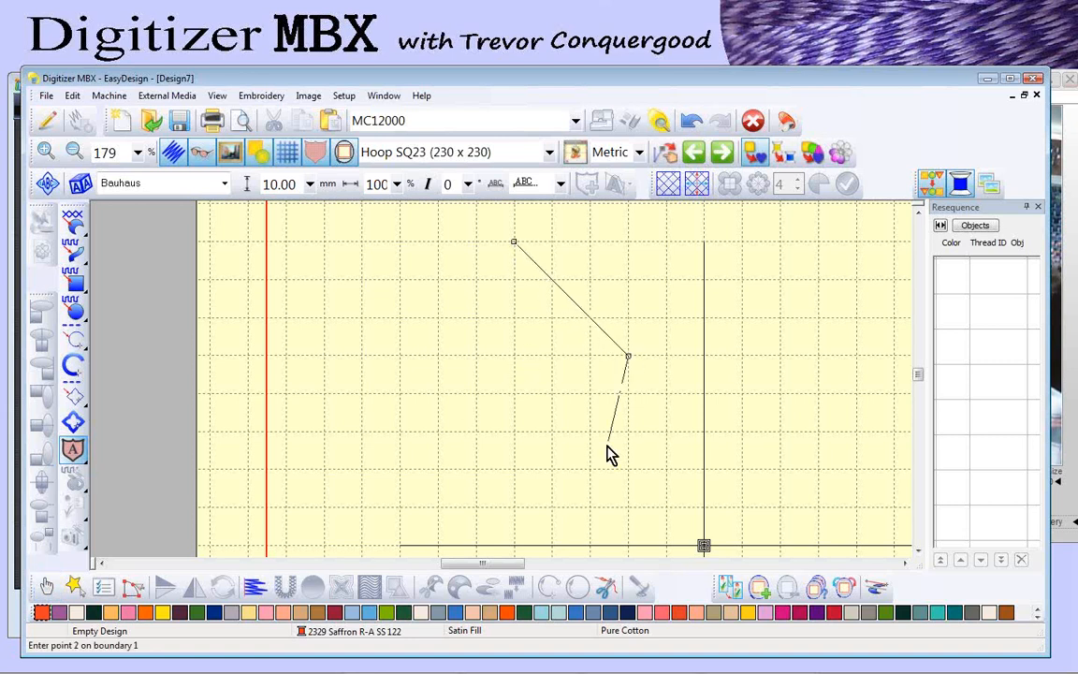
pyautogui.rightClick(514, 469)
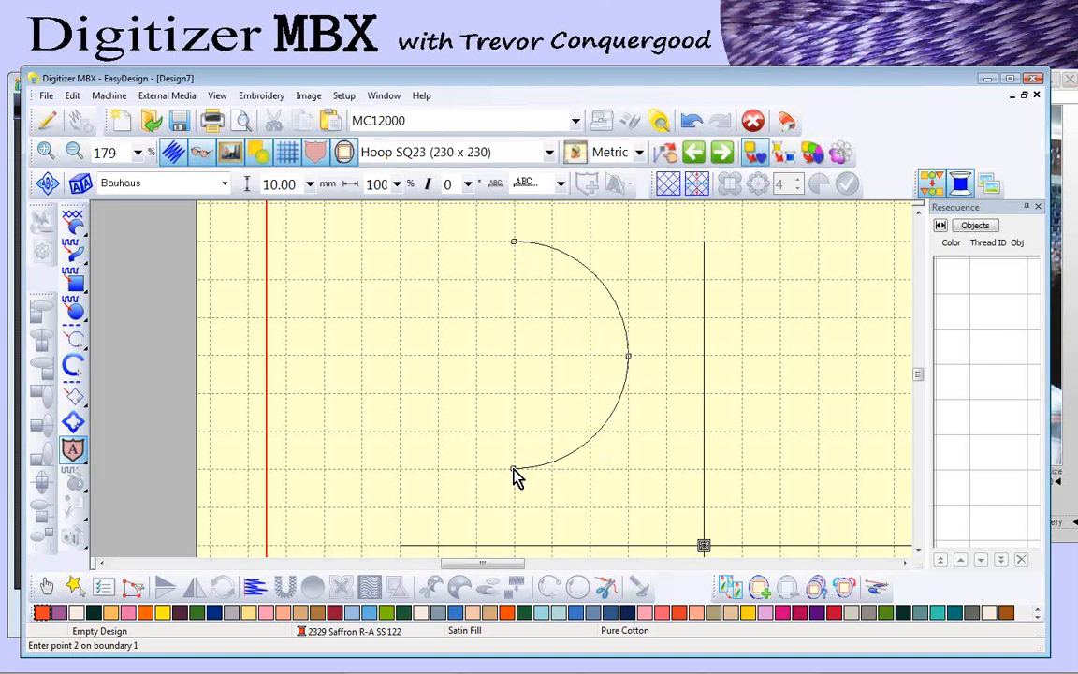
pyautogui.press('Return')
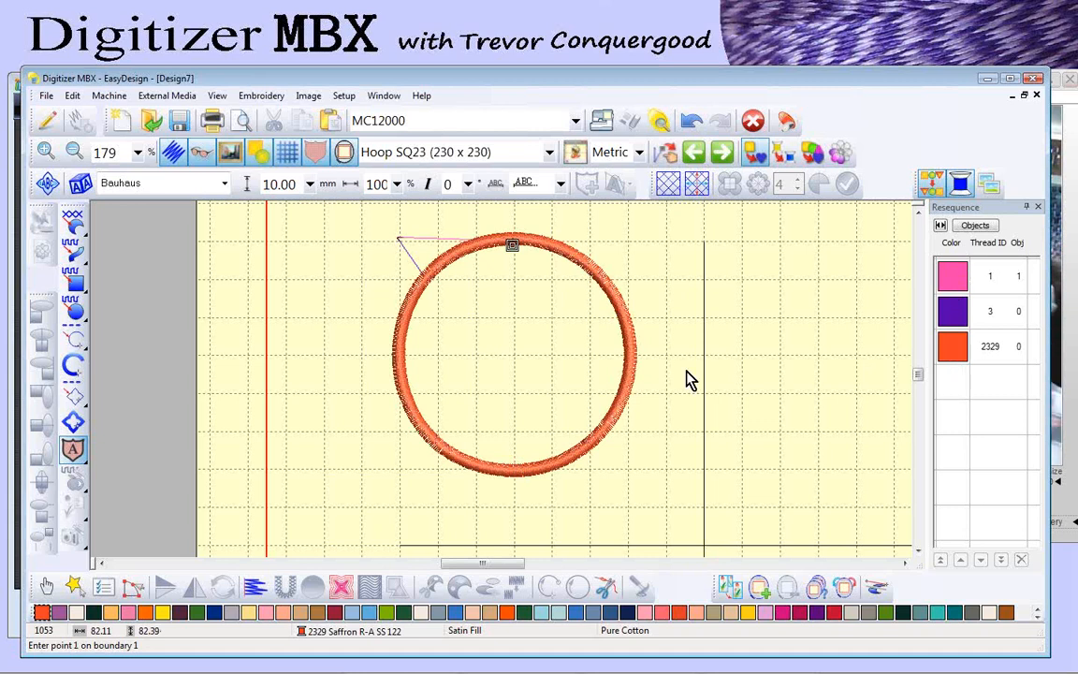
# Step: Change the circular applique's cover stitch type to Blanket and apply it
pyautogui.press('b')
pyautogui.moveTo(553, 245); pyautogui.dragTo(627, 310)
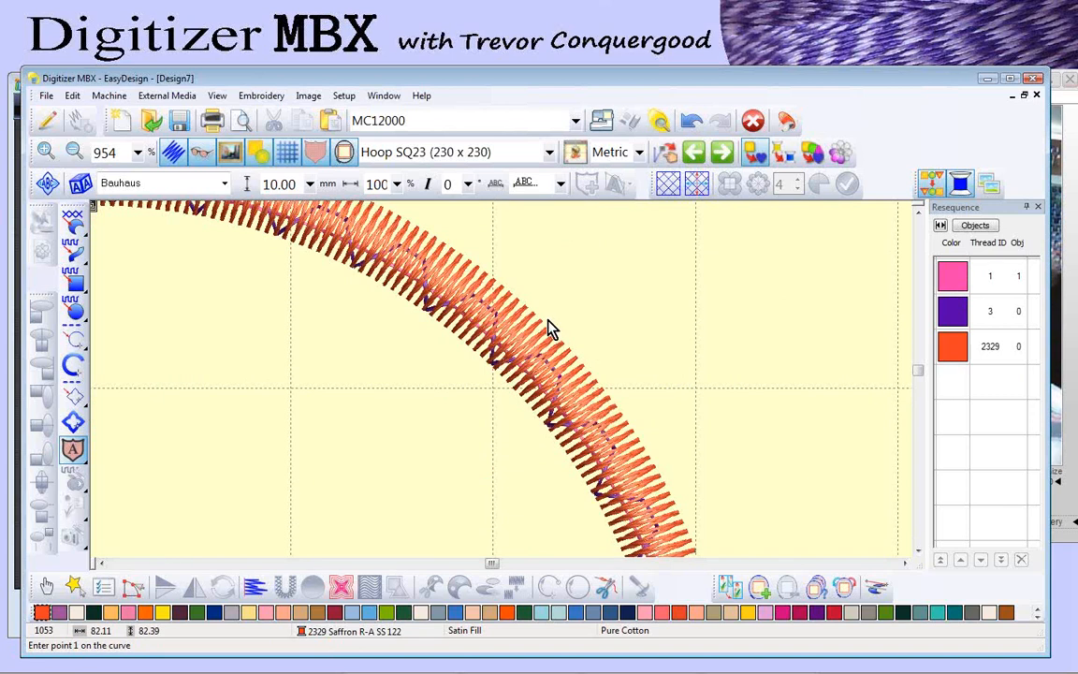
pyautogui.scroll(-2, 496, 363)
pyautogui.scroll(-4, 496, 365)
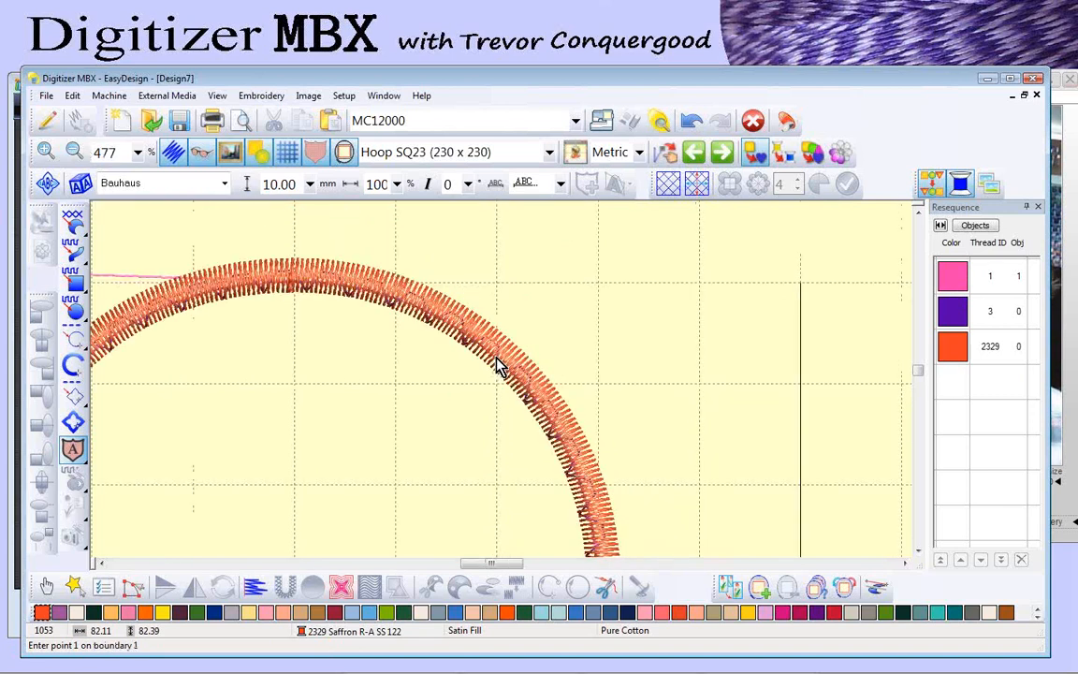
pyautogui.click(46, 586)
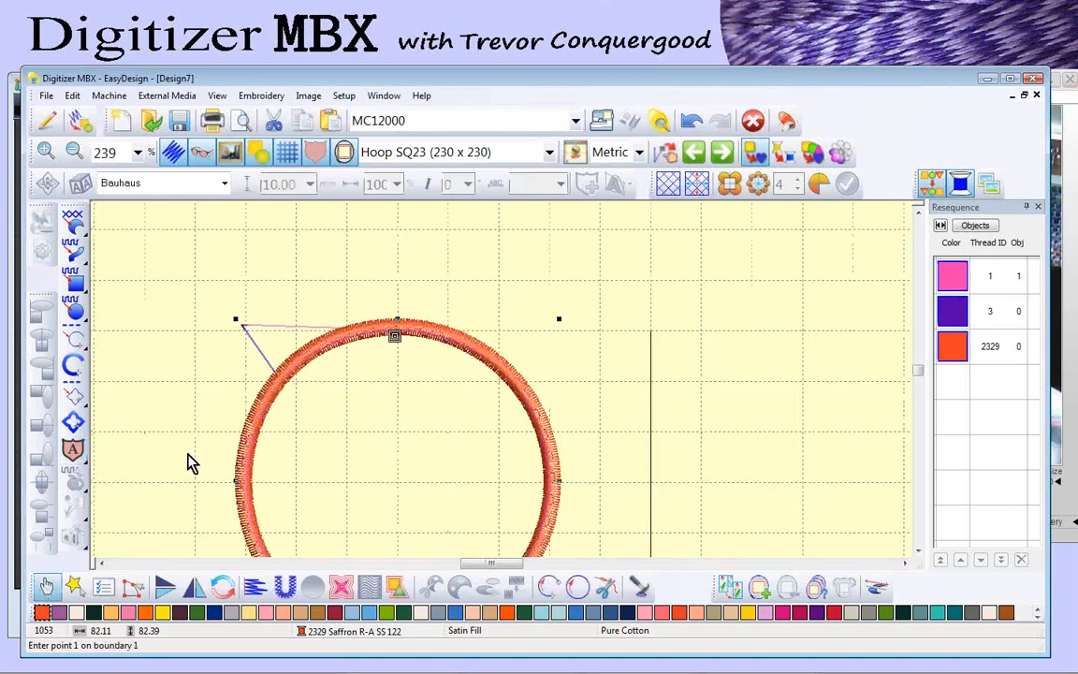
pyautogui.rightClick(358, 332)
pyautogui.click(402, 426)
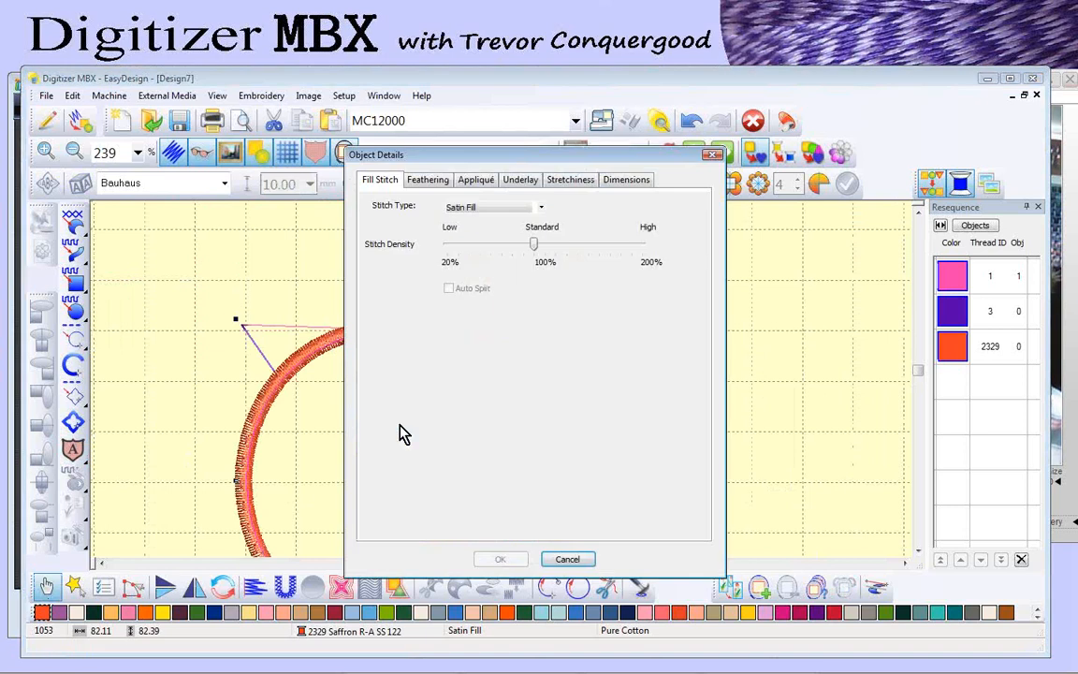
pyautogui.click(483, 184)
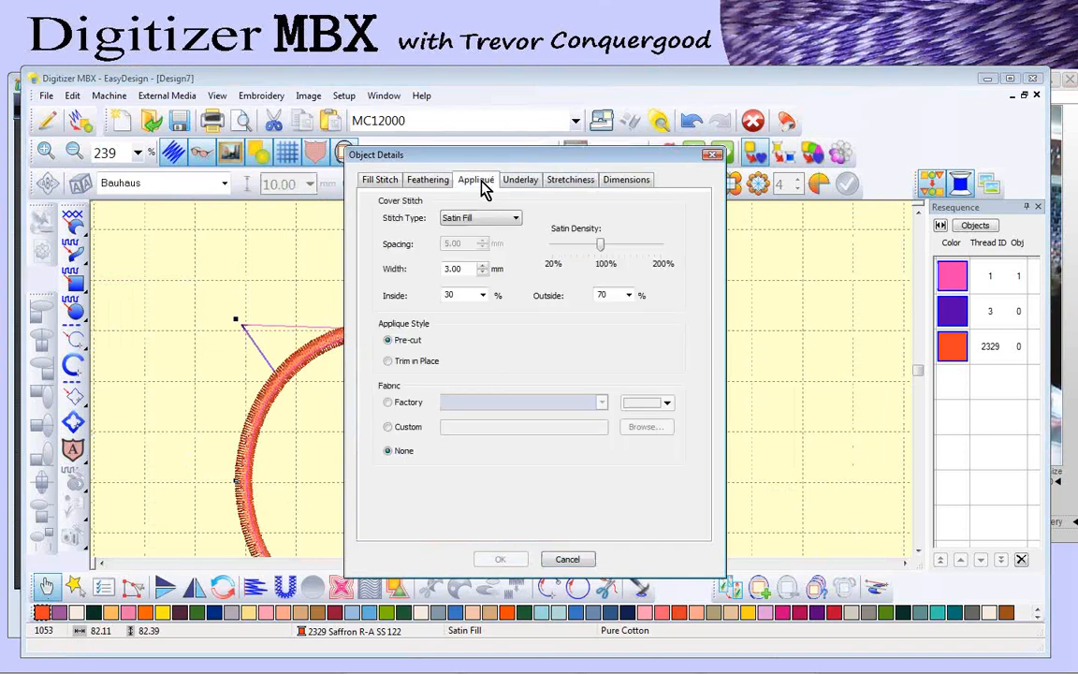
pyautogui.moveTo(566, 164); pyautogui.dragTo(663, 140)
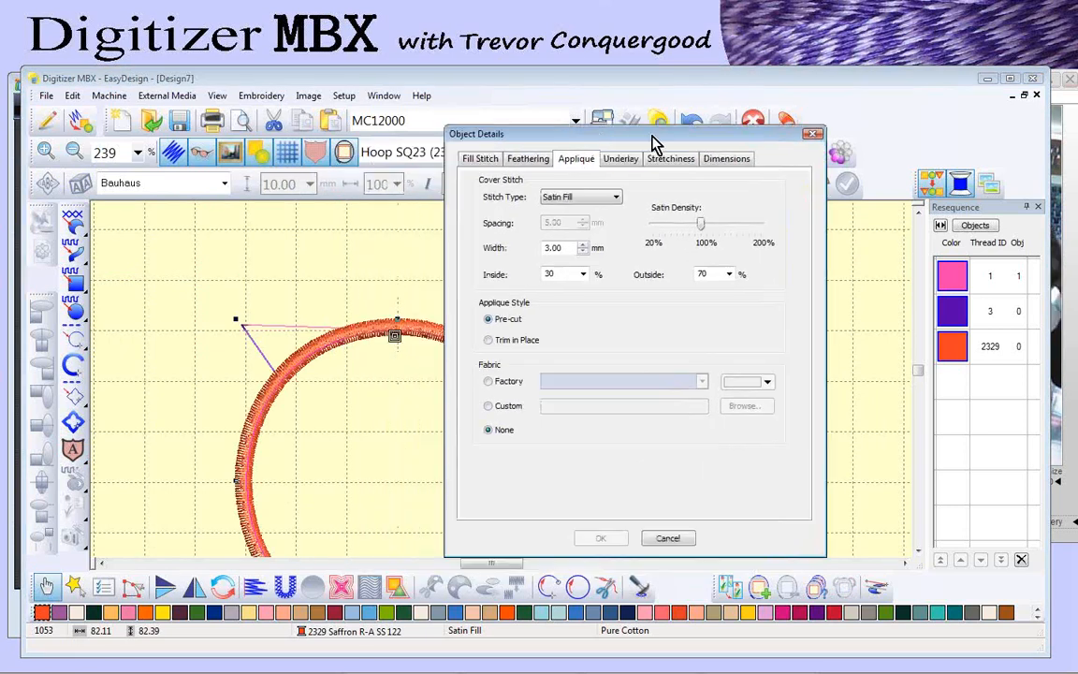
pyautogui.click(617, 198)
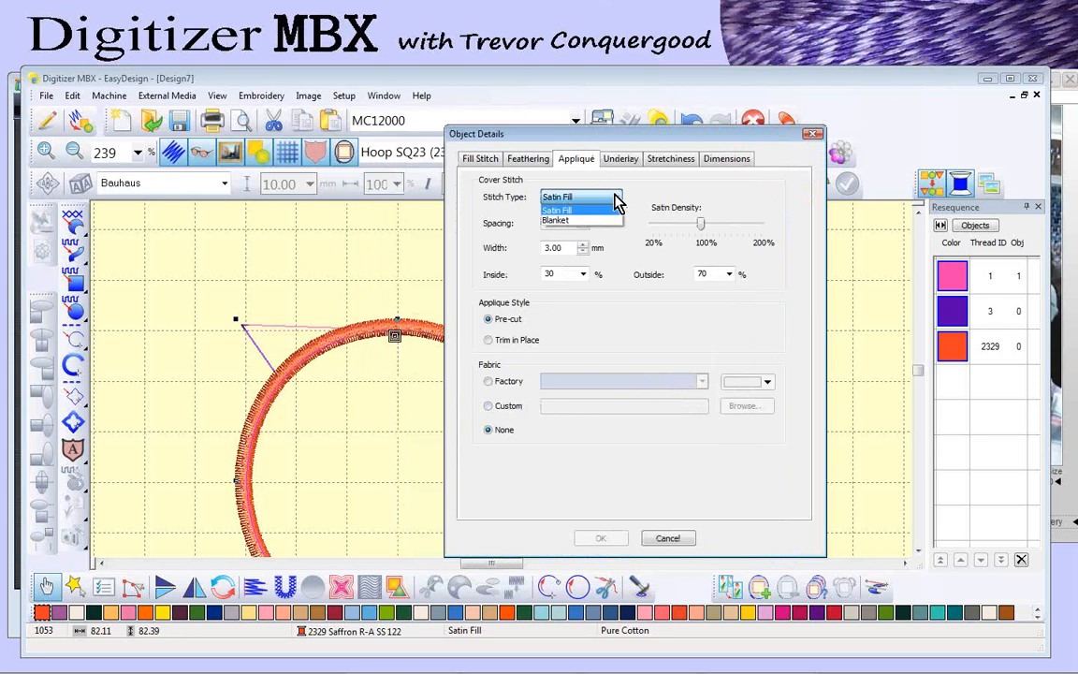
pyautogui.click(586, 221)
pyautogui.click(611, 545)
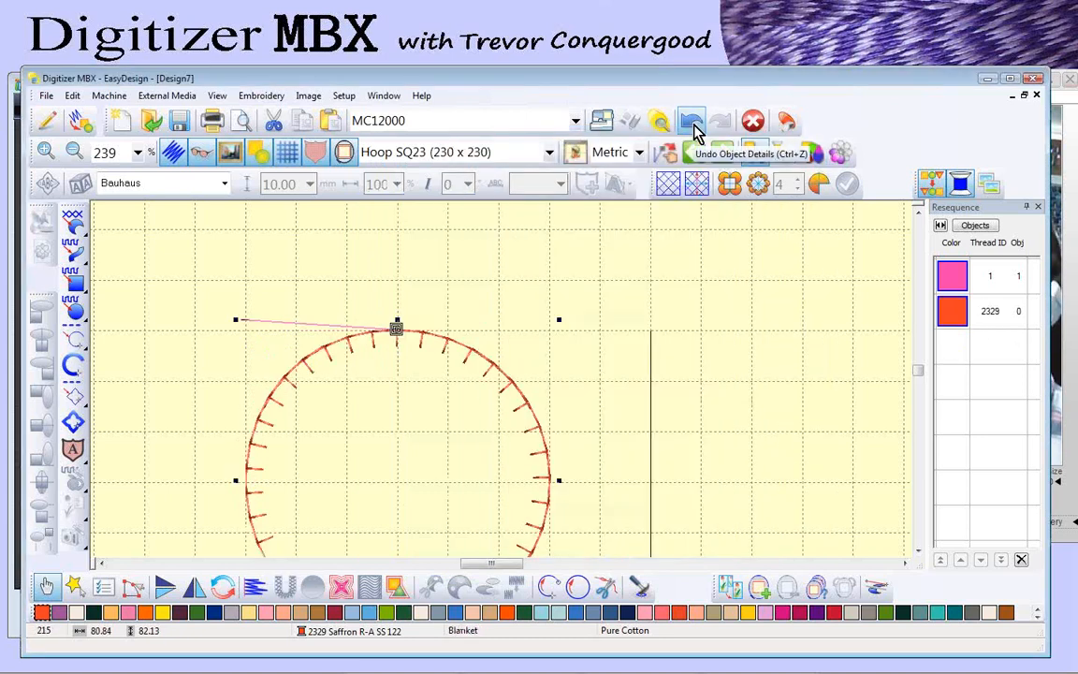
# Step: Set the circular applique's cover stitch type back to Satin Fill in its object details
pyautogui.rightClick(446, 348)
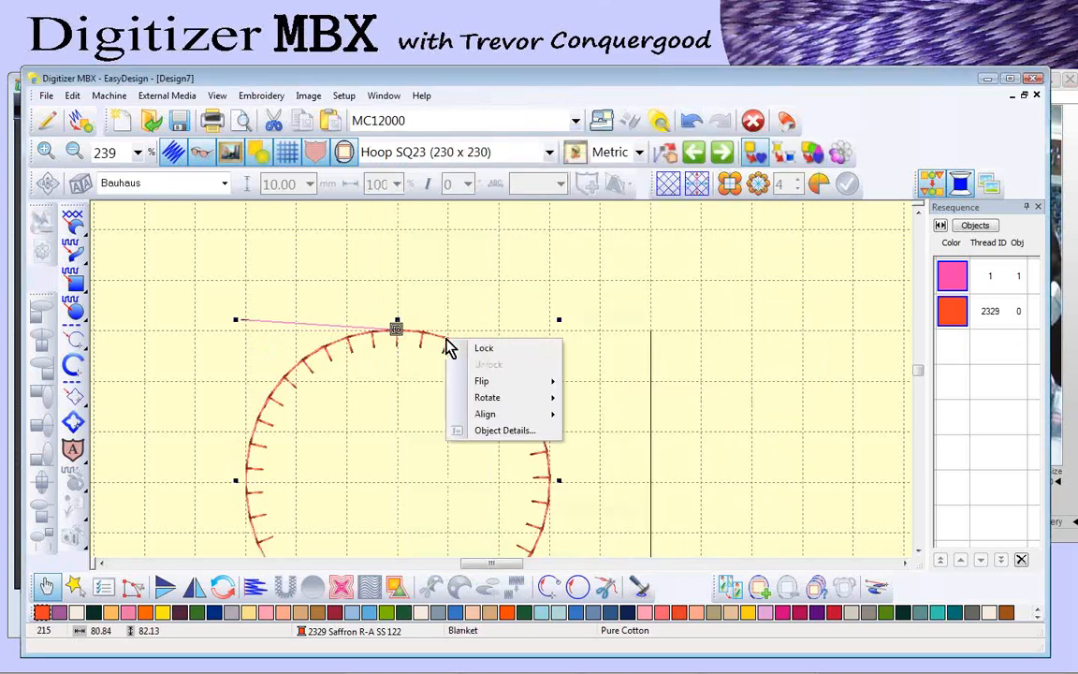
pyautogui.click(520, 431)
pyautogui.click(478, 181)
pyautogui.click(482, 221)
pyautogui.click(457, 232)
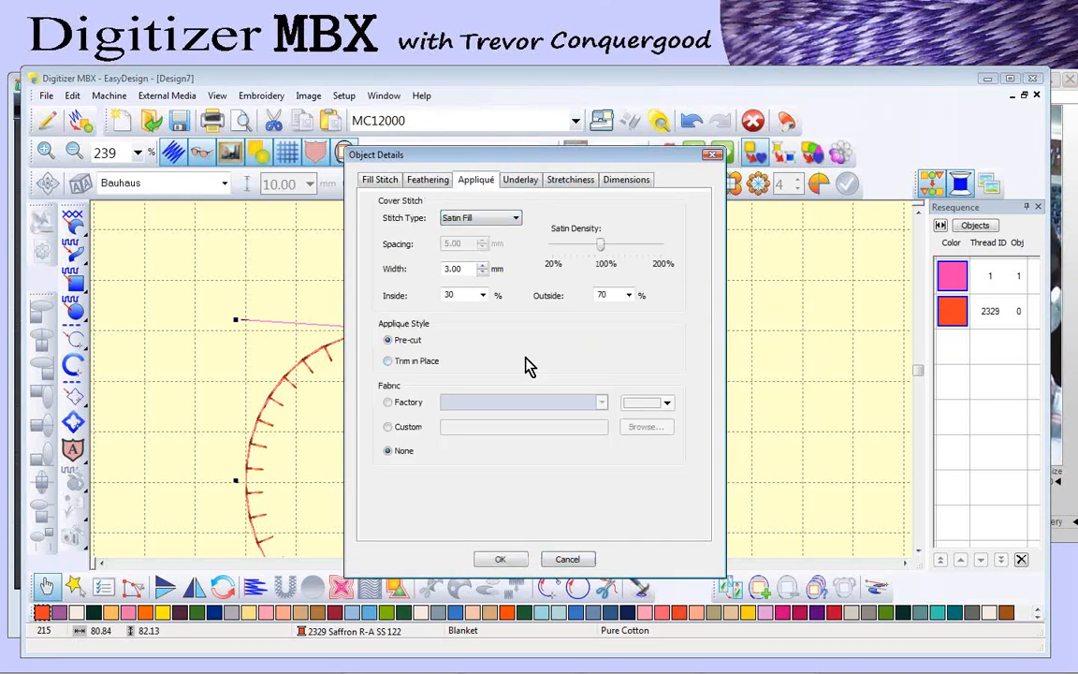
# Step: Give the circular applique the factory fabric Aida in blue and apply the settings
pyautogui.click(389, 402)
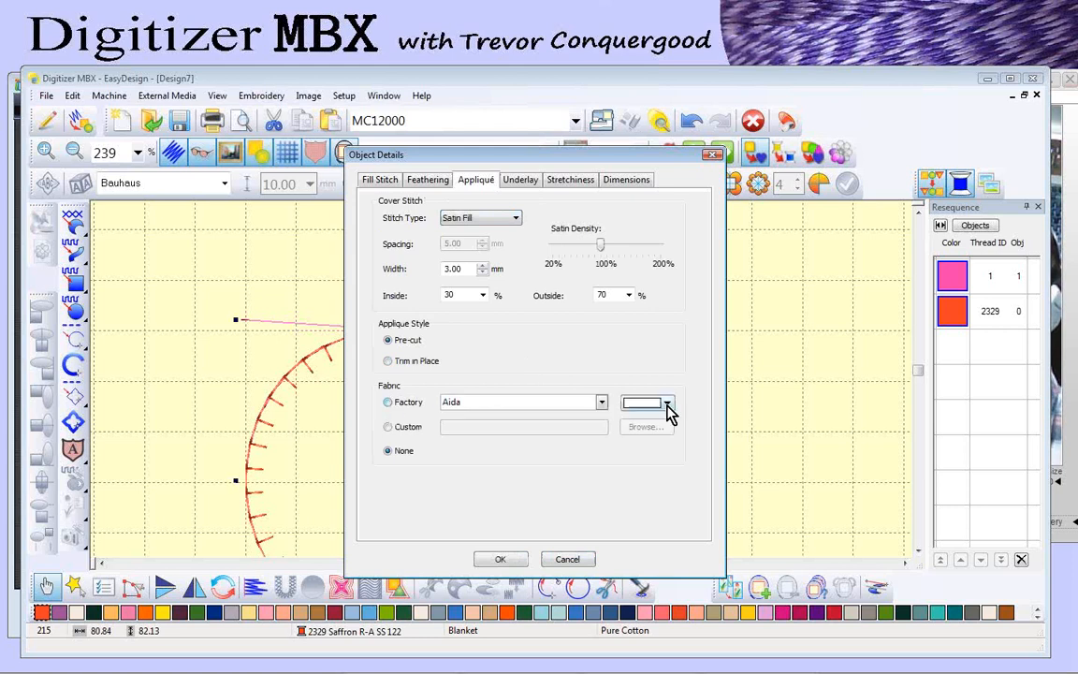
pyautogui.click(602, 404)
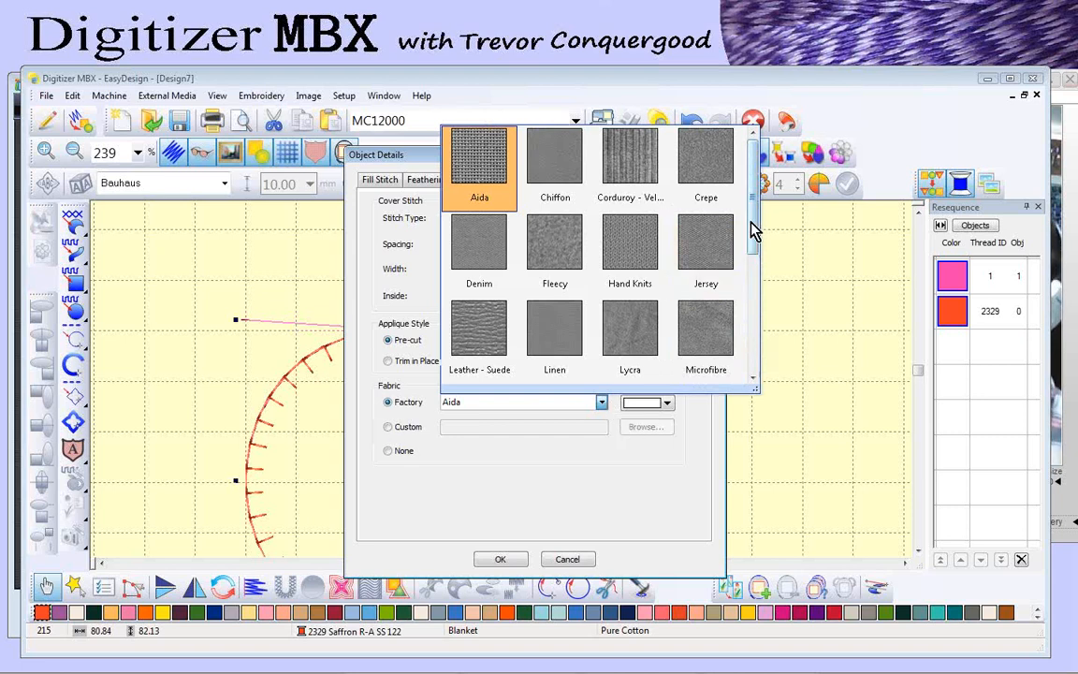
pyautogui.click(480, 163)
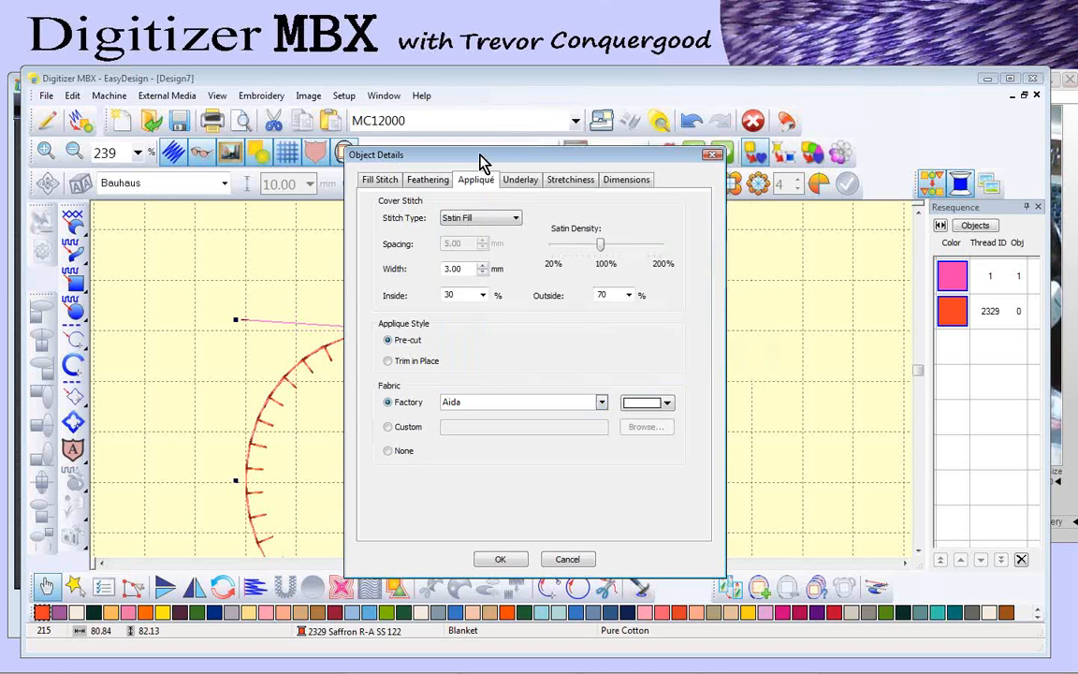
pyautogui.click(666, 404)
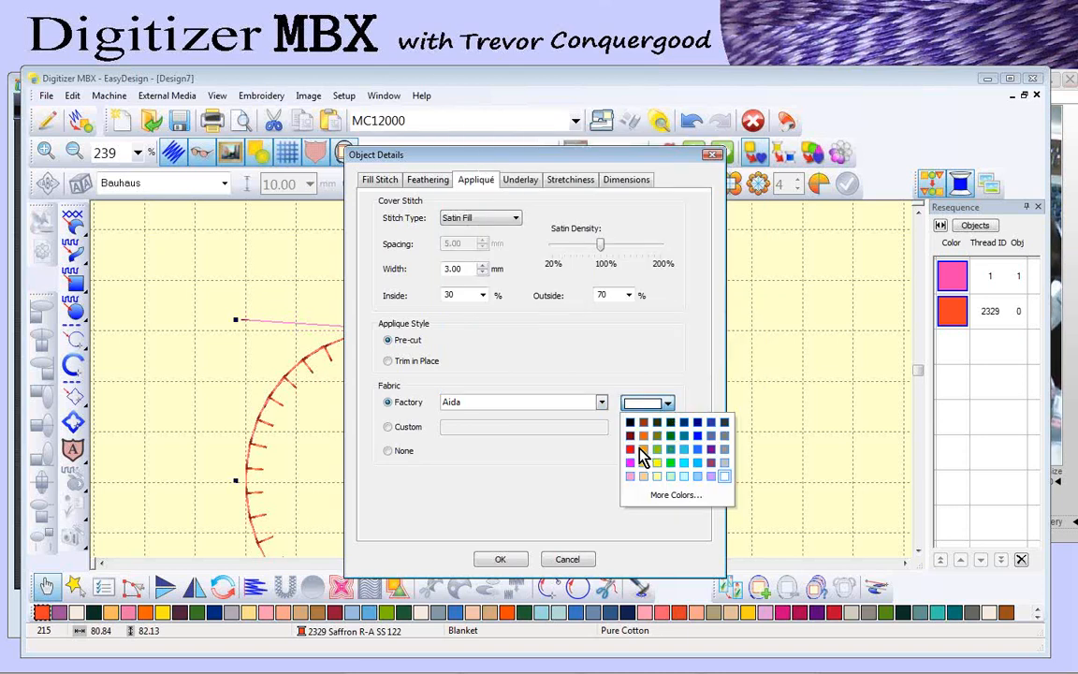
pyautogui.click(696, 451)
pyautogui.click(500, 558)
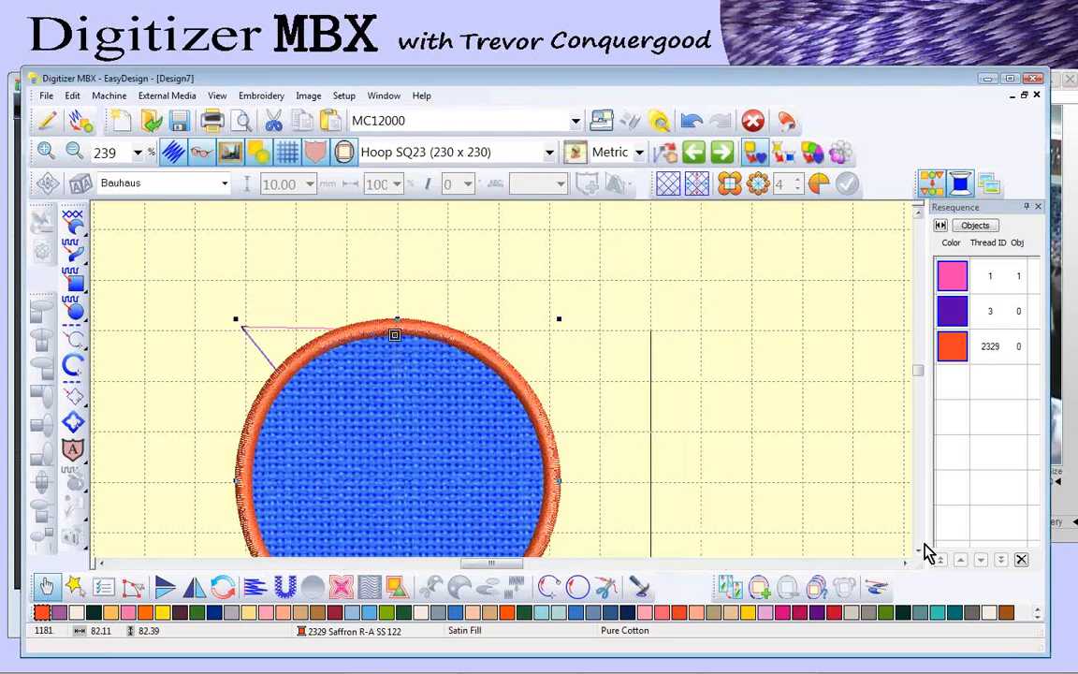
# Step: Hide and redisplay the applique fabric, and view the whole circle within the hoop
pyautogui.scroll(-1, 831, 506)
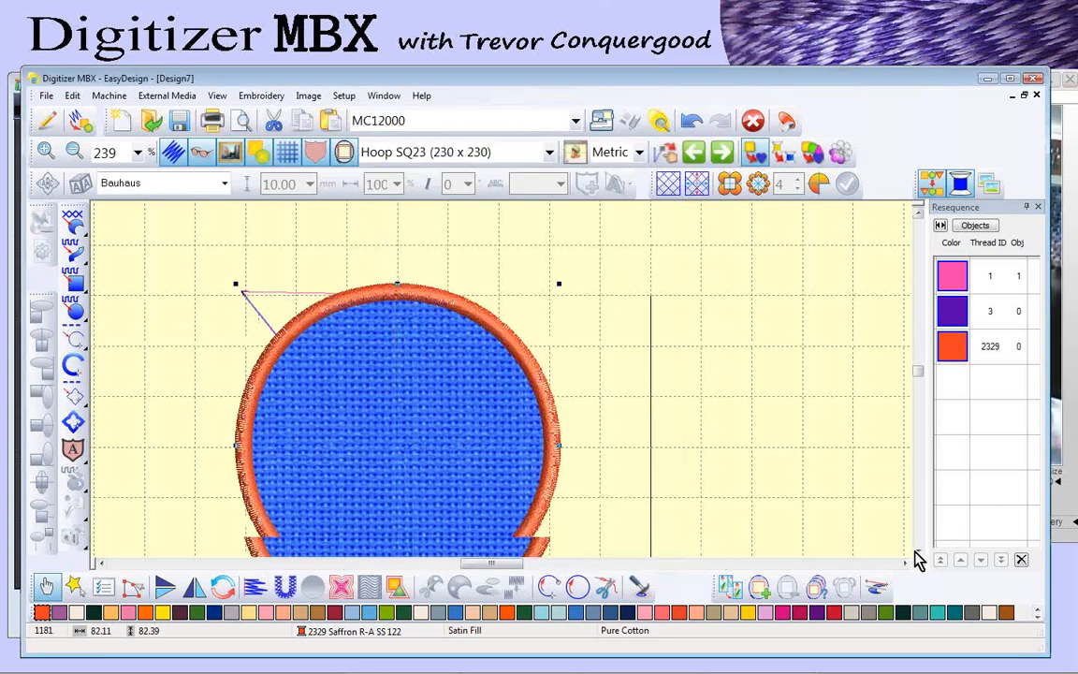
pyautogui.click(319, 161)
pyautogui.click(318, 161)
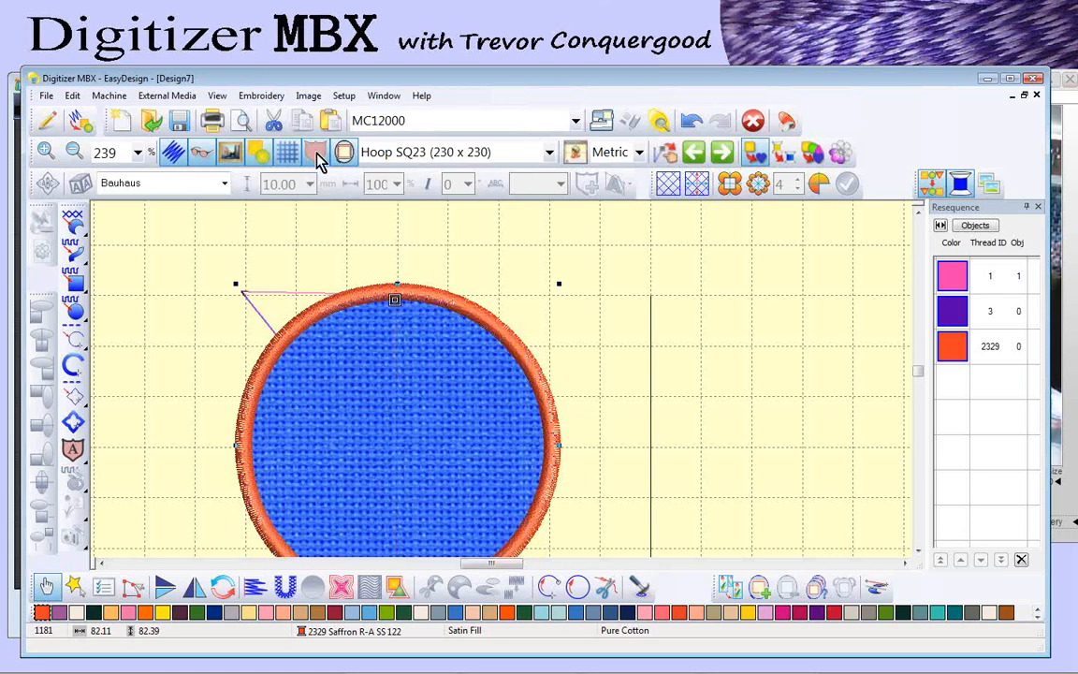
pyautogui.hotkey('shift', 'z')
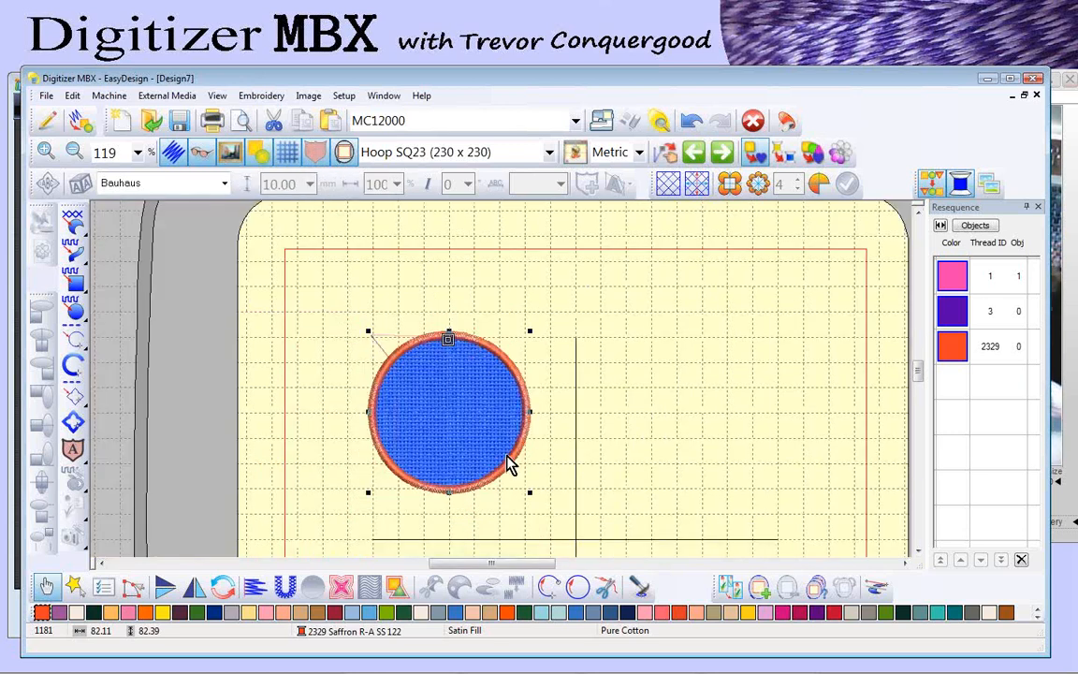
pyautogui.click(313, 368)
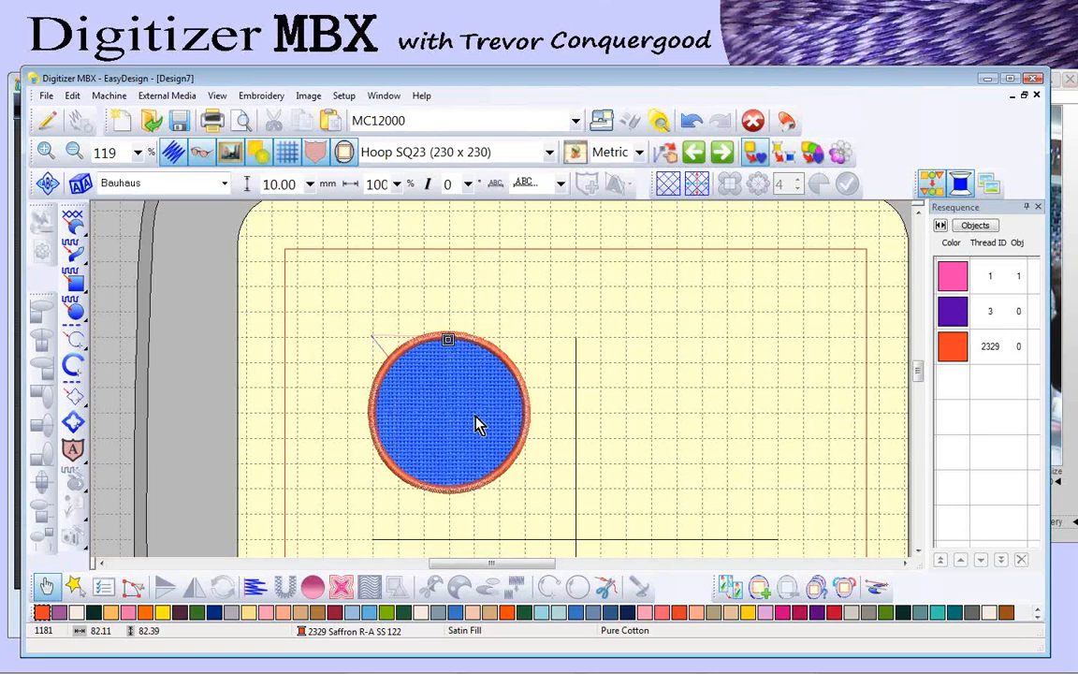
pyautogui.click(506, 366)
pyautogui.rightClick(506, 366)
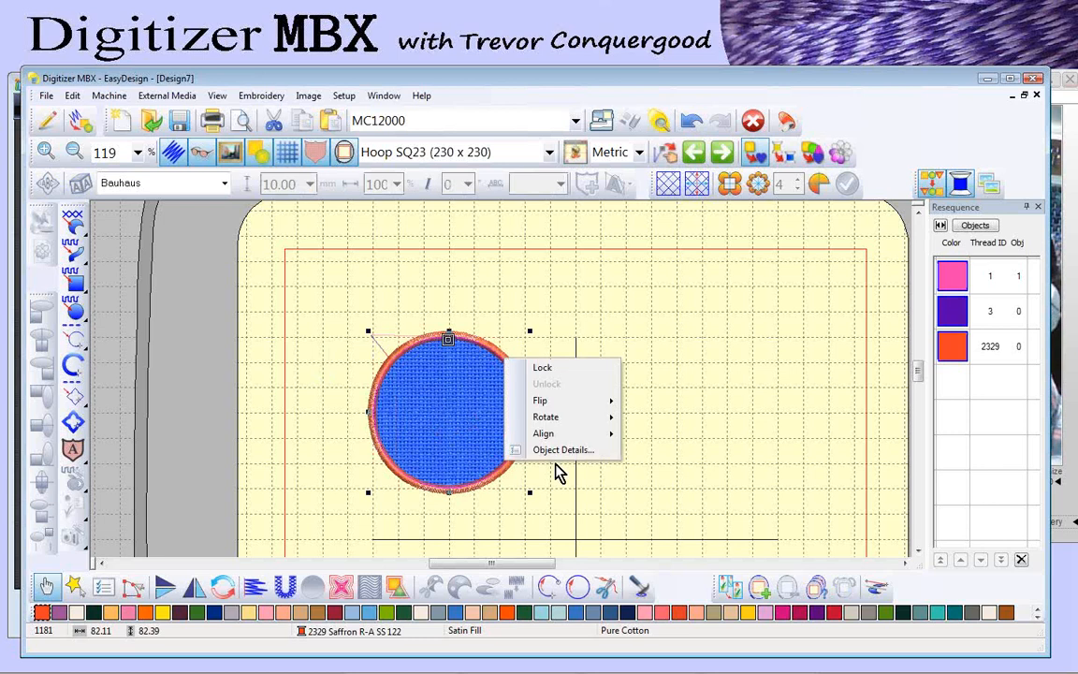
pyautogui.press('Escape')
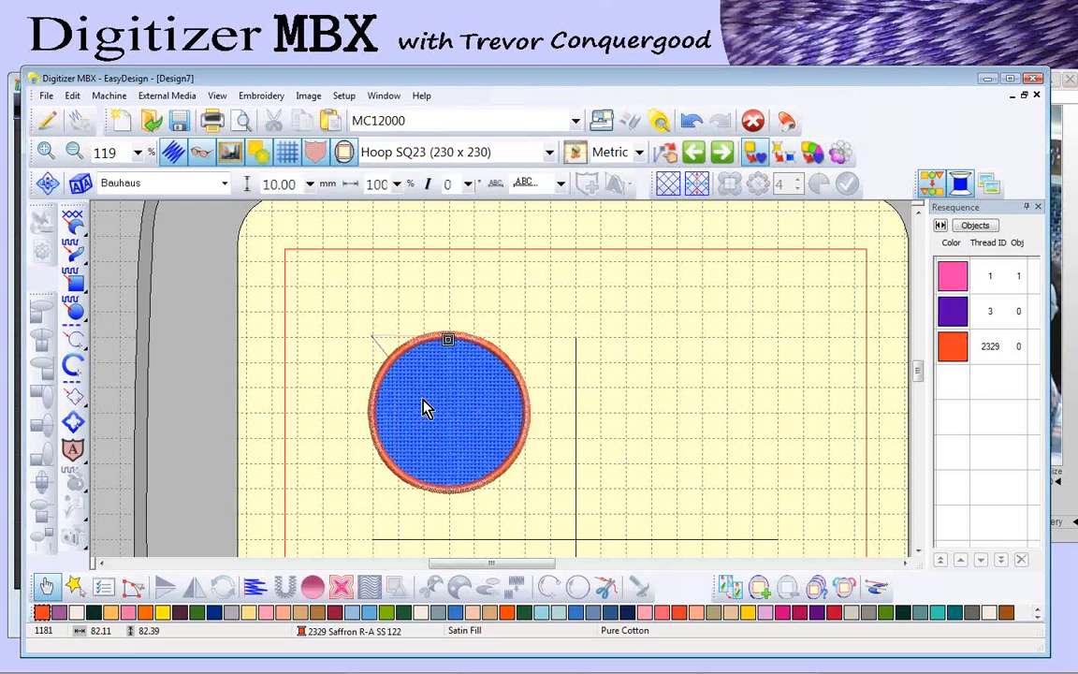
# Step: Reshape the circular applique by moving its frame-out marker about two grid squares above the circle, slightly right of its top point
pyautogui.click(435, 415)
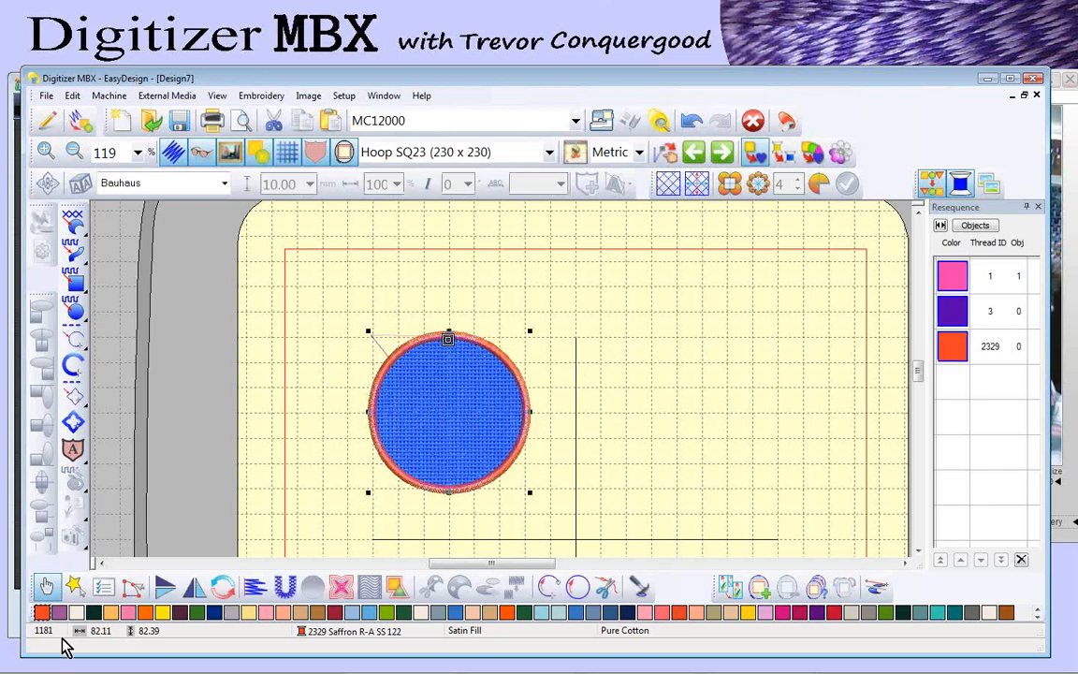
pyautogui.click(134, 596)
pyautogui.press('z')
pyautogui.moveTo(323, 309); pyautogui.dragTo(558, 505)
pyautogui.moveTo(371, 257); pyautogui.dragTo(475, 262)
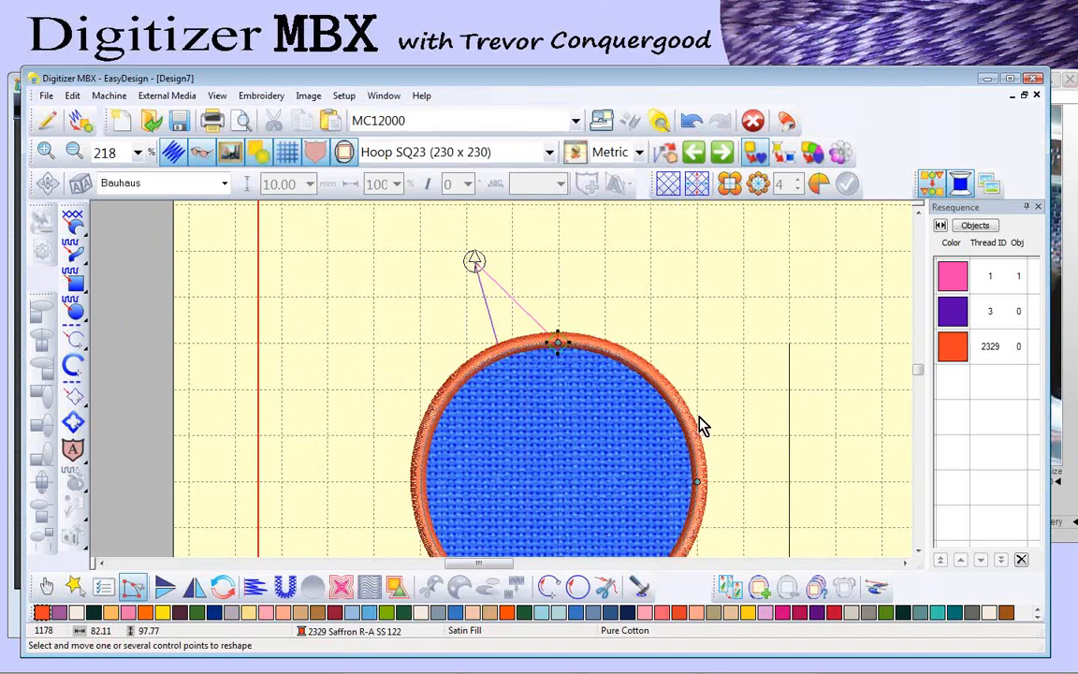
pyautogui.moveTo(475, 261); pyautogui.dragTo(619, 253)
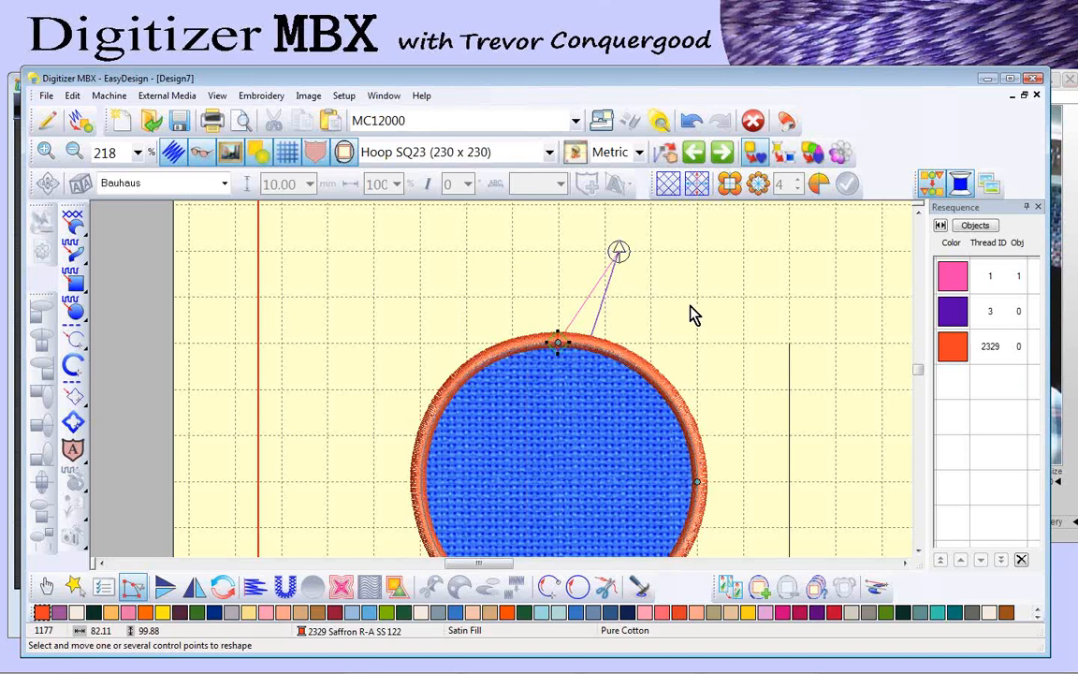
pyautogui.click(45, 586)
pyautogui.click(286, 392)
pyautogui.hotkey('shift', 'z')
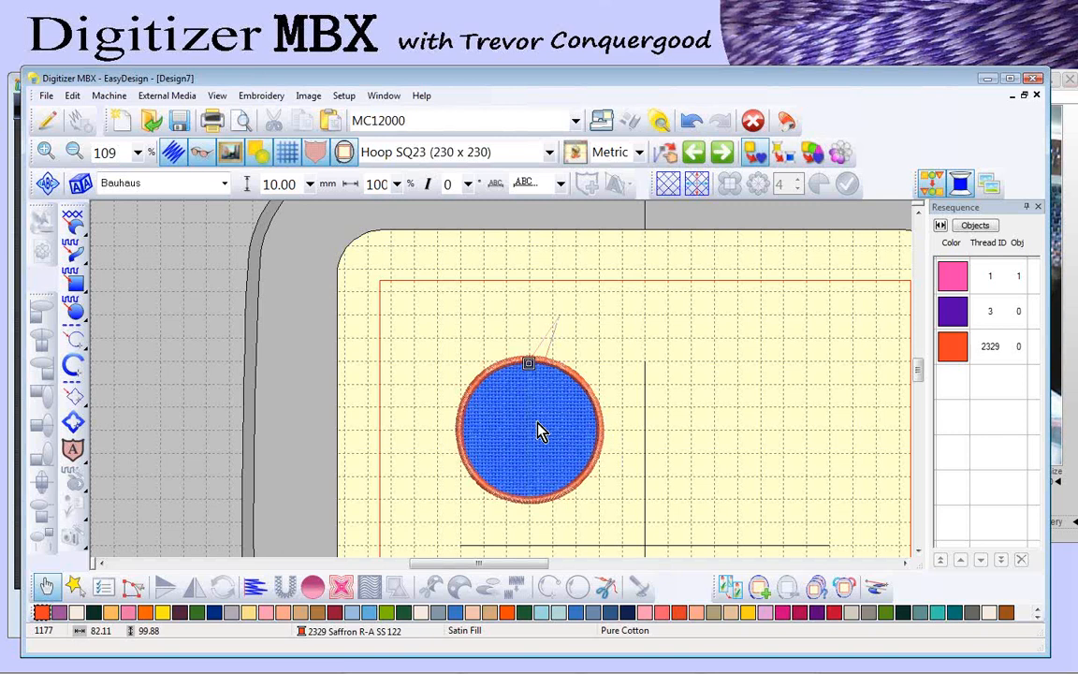
# Step: Digitize a curved, peanut-shaped applique about eleven grid squares wide and six tall, overlapping the right half of the blue circle
pyautogui.click(75, 451)
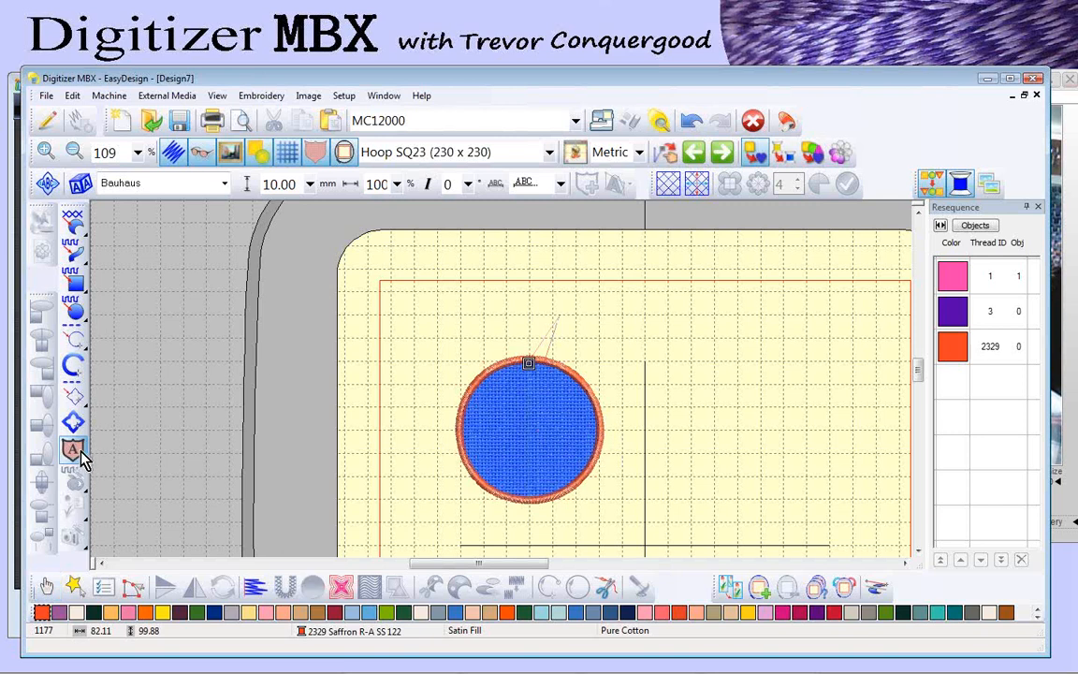
pyautogui.click(780, 404)
pyautogui.click(677, 402)
pyautogui.click(629, 387)
pyautogui.click(535, 426)
pyautogui.click(612, 498)
pyautogui.click(692, 443)
pyautogui.click(743, 479)
pyautogui.click(791, 438)
pyautogui.press('Return')
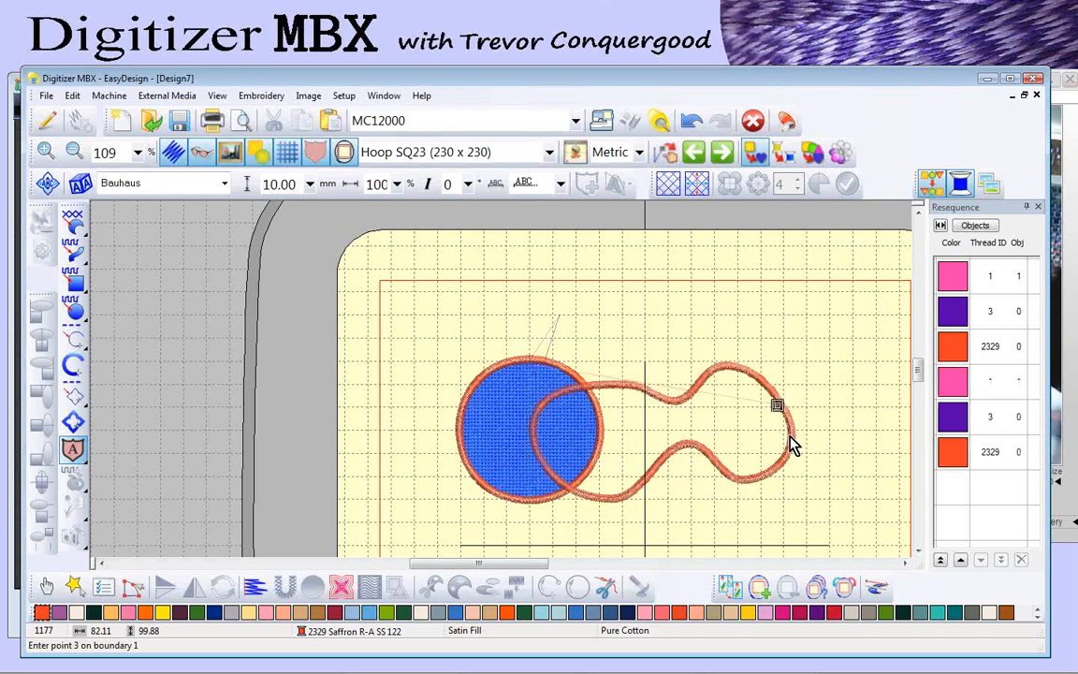
# Step: Give the peanut-shaped applique the factory fabric Fleecy in light pink and apply the settings
pyautogui.click(45, 586)
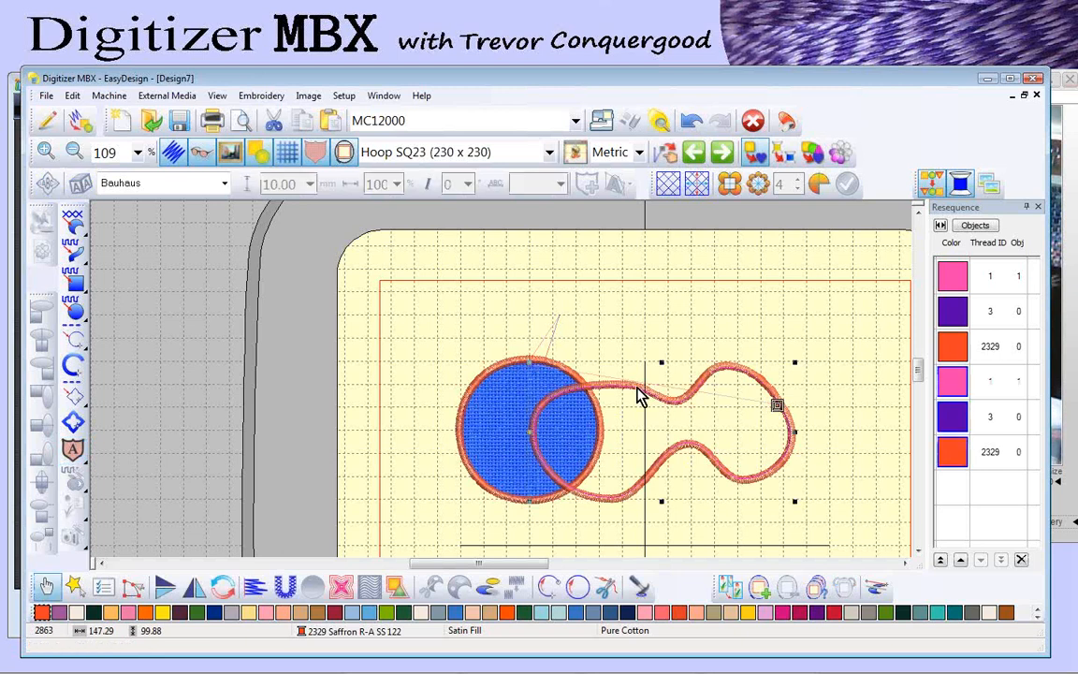
pyautogui.rightClick(666, 403)
pyautogui.click(714, 491)
pyautogui.click(470, 184)
pyautogui.click(603, 402)
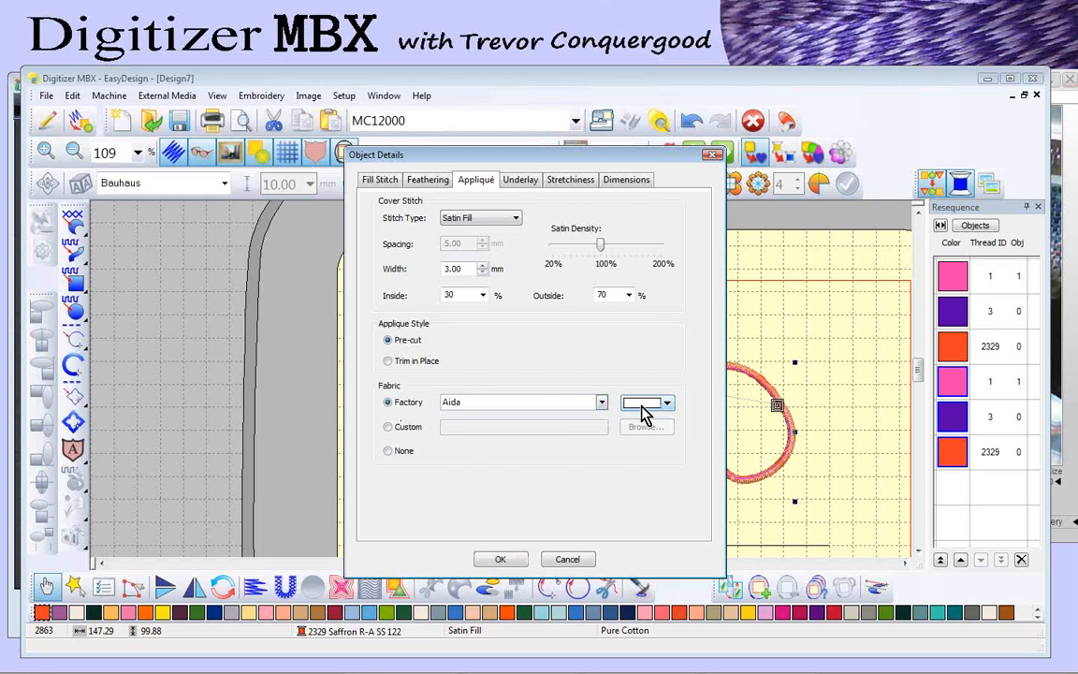
pyautogui.click(602, 402)
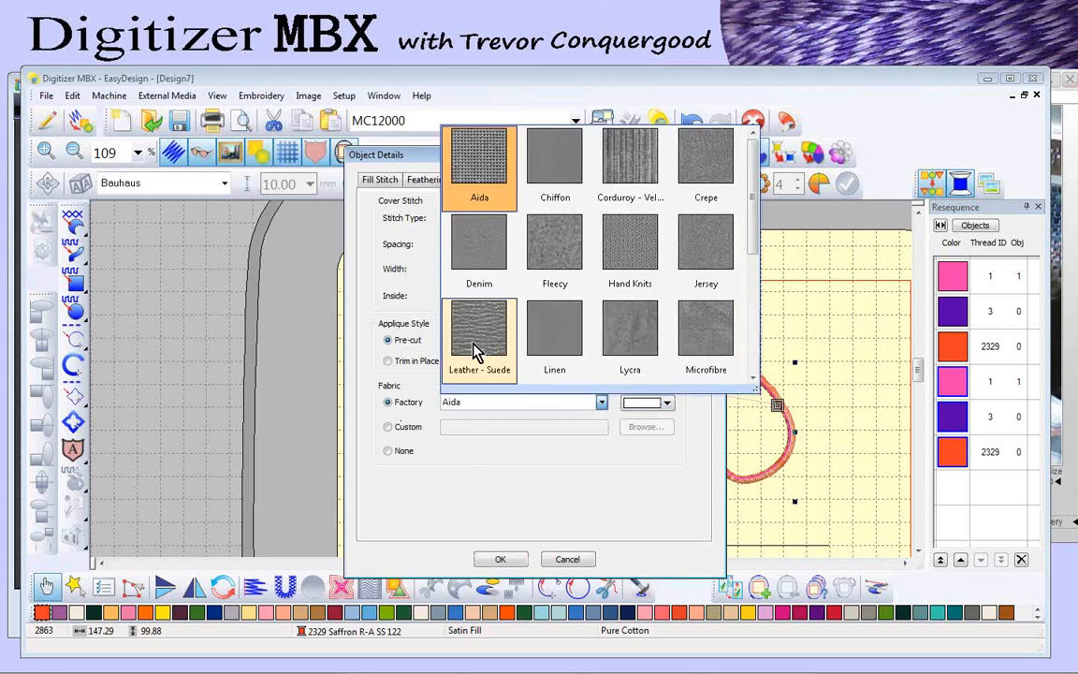
pyautogui.click(547, 234)
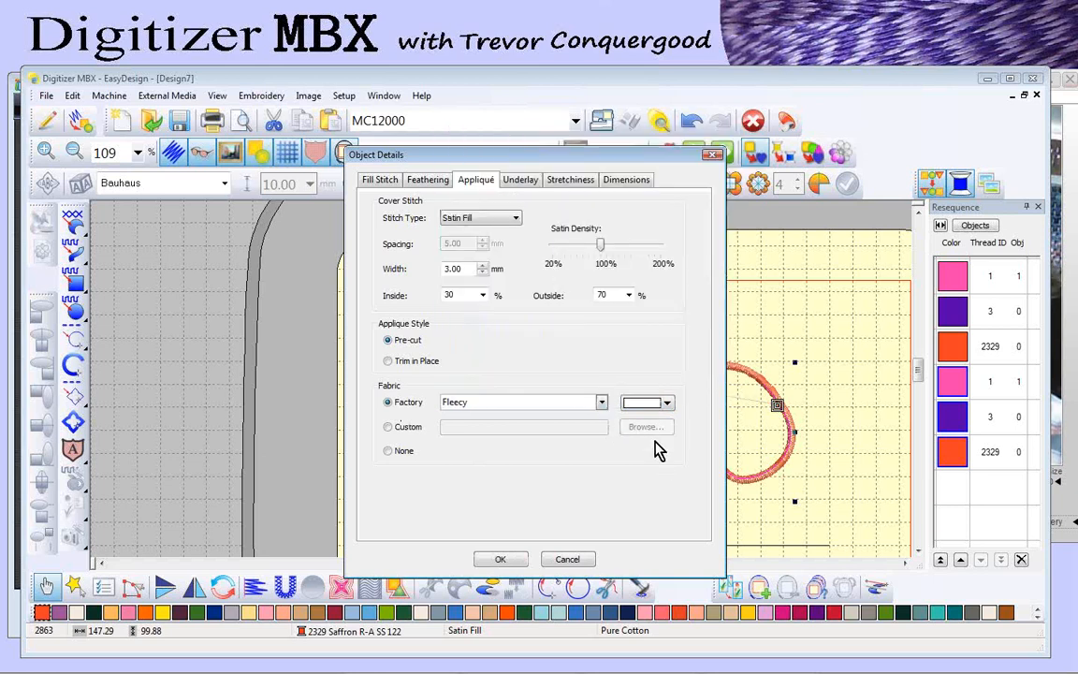
pyautogui.click(667, 402)
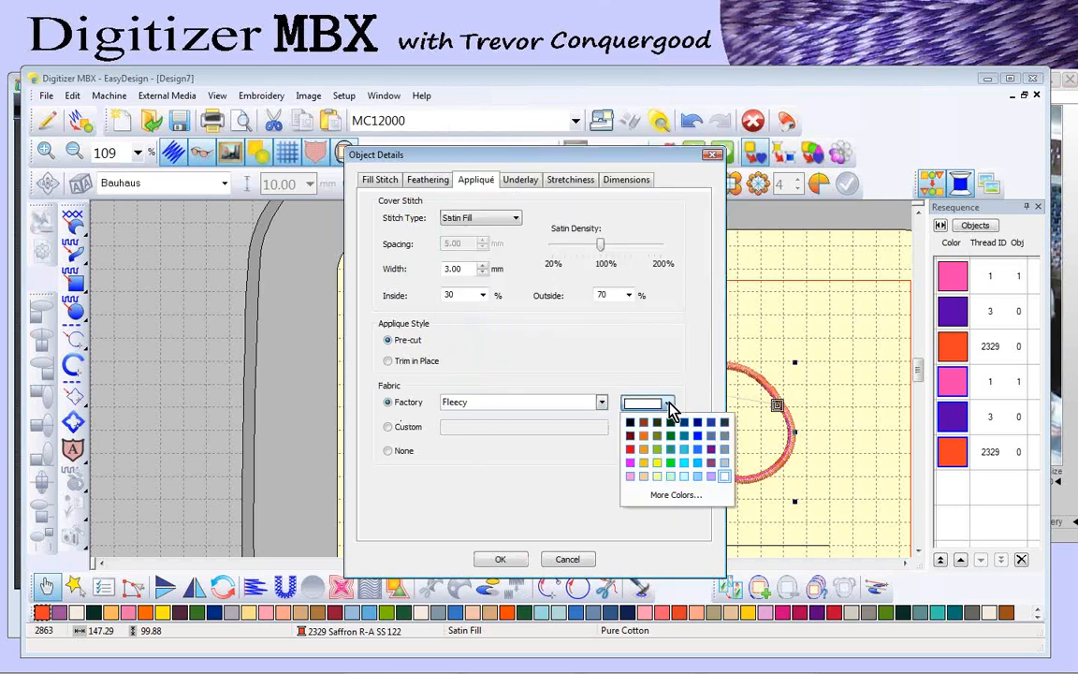
pyautogui.click(631, 477)
pyautogui.click(510, 561)
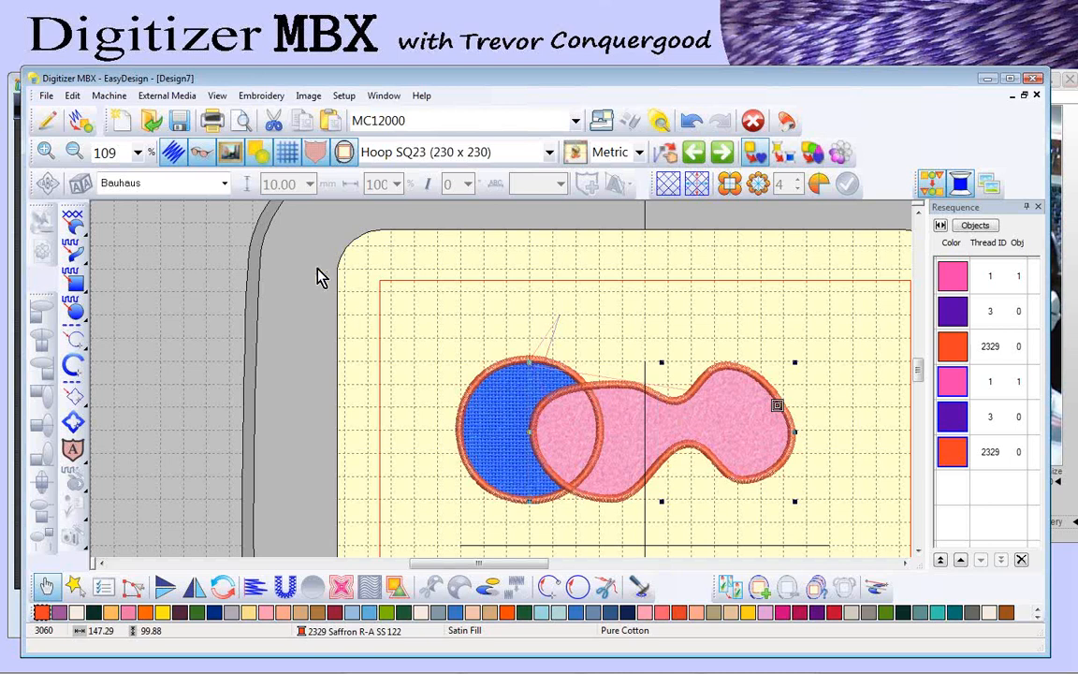
# Step: Turn off the realistic stitch display to show the two overlapping appliques as plain stitches
pyautogui.click(202, 152)
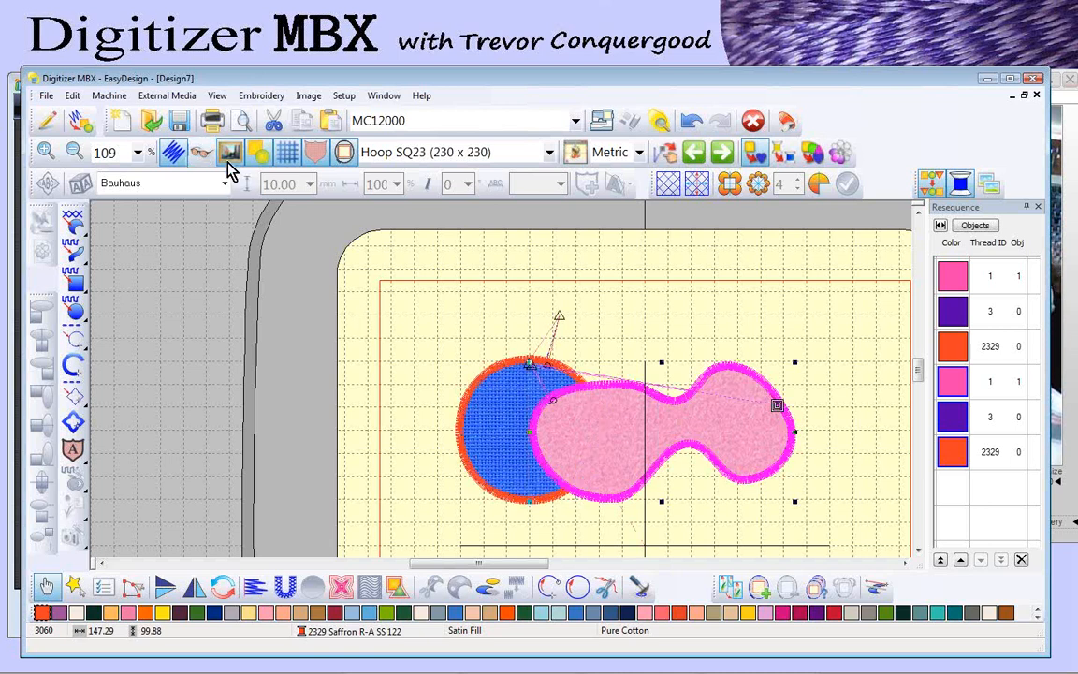
pyautogui.click(551, 398)
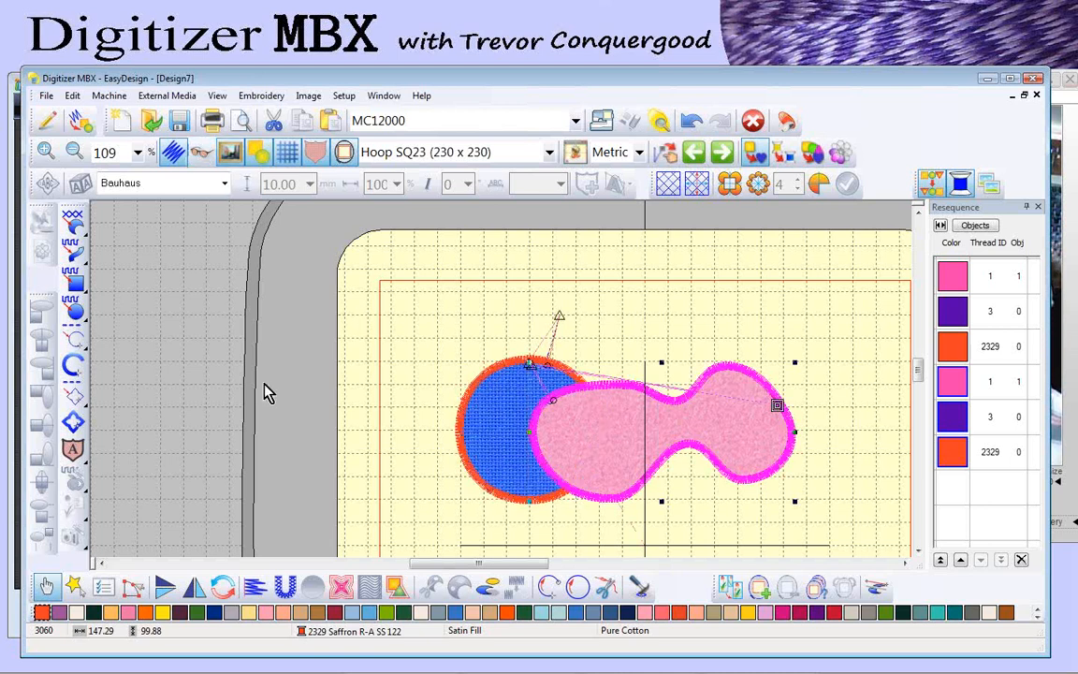
# Step: Turn the realistic stitch display back on and remove the circle's cover stitching where the peanut-shaped applique overlaps it
pyautogui.click(200, 153)
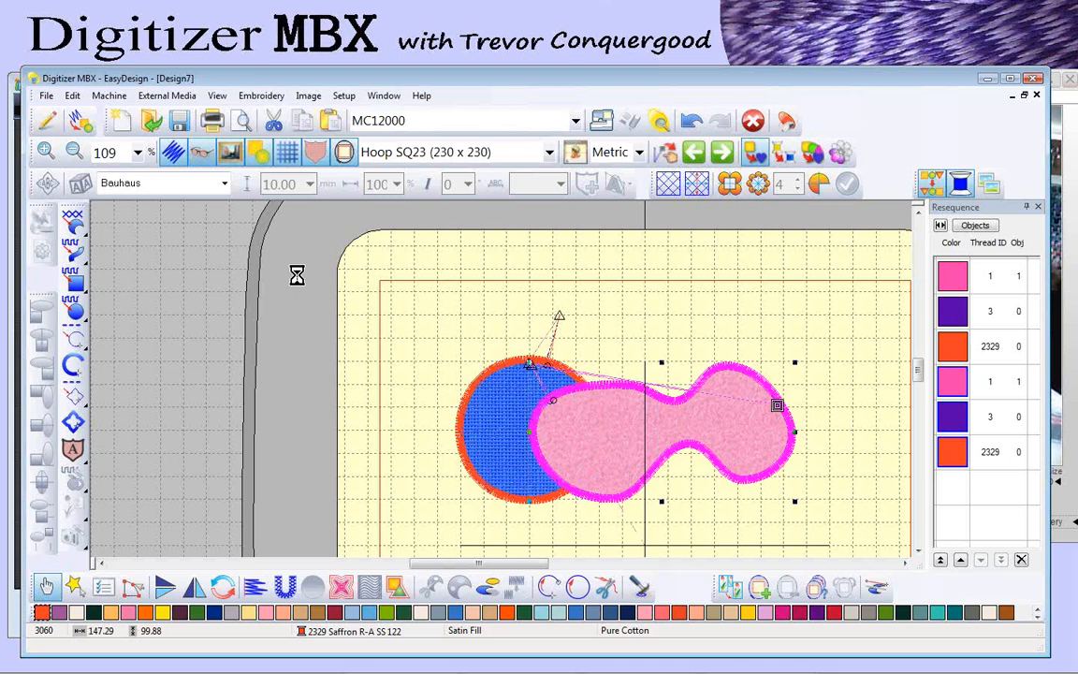
pyautogui.click(443, 353)
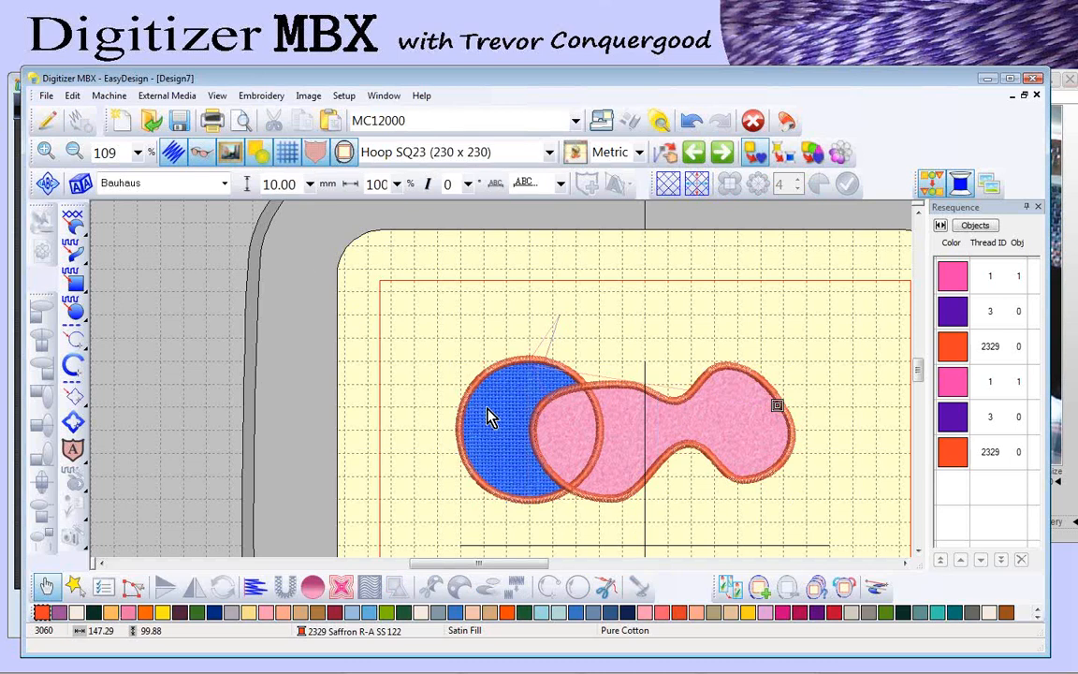
pyautogui.click(490, 363)
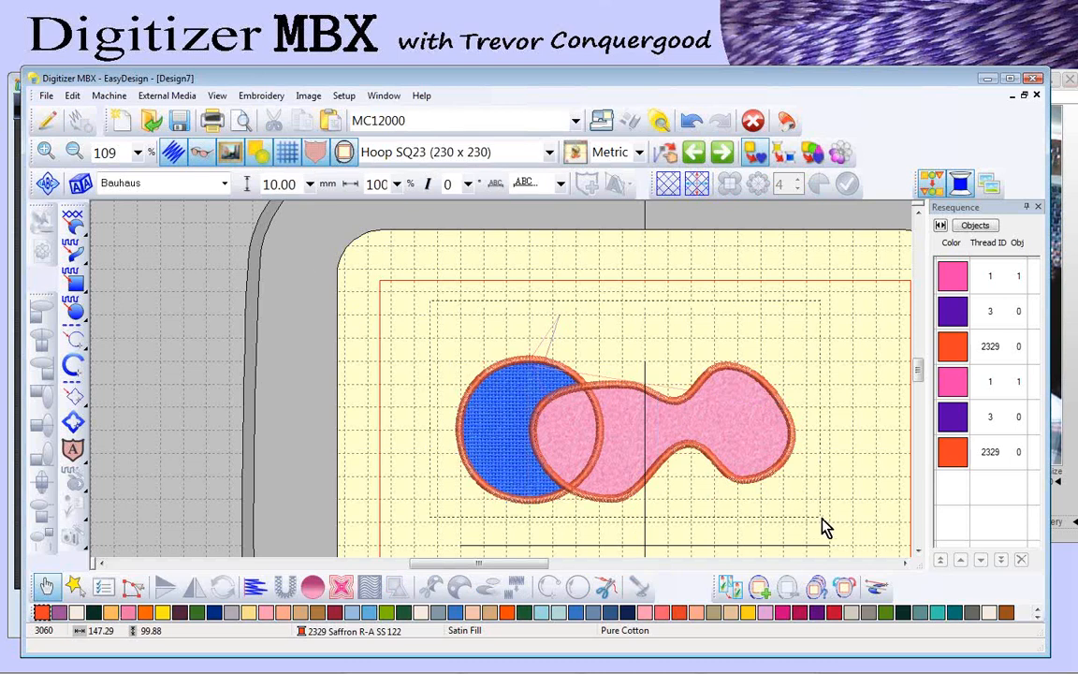
pyautogui.hotkey('ctrl', 'a')
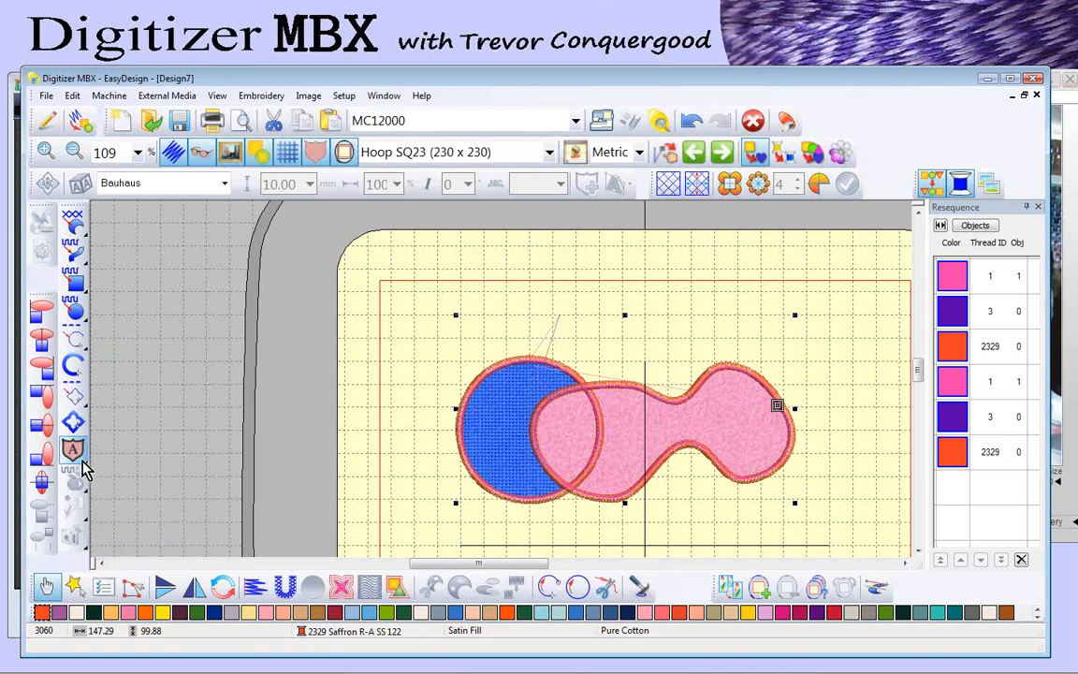
pyautogui.click(82, 463)
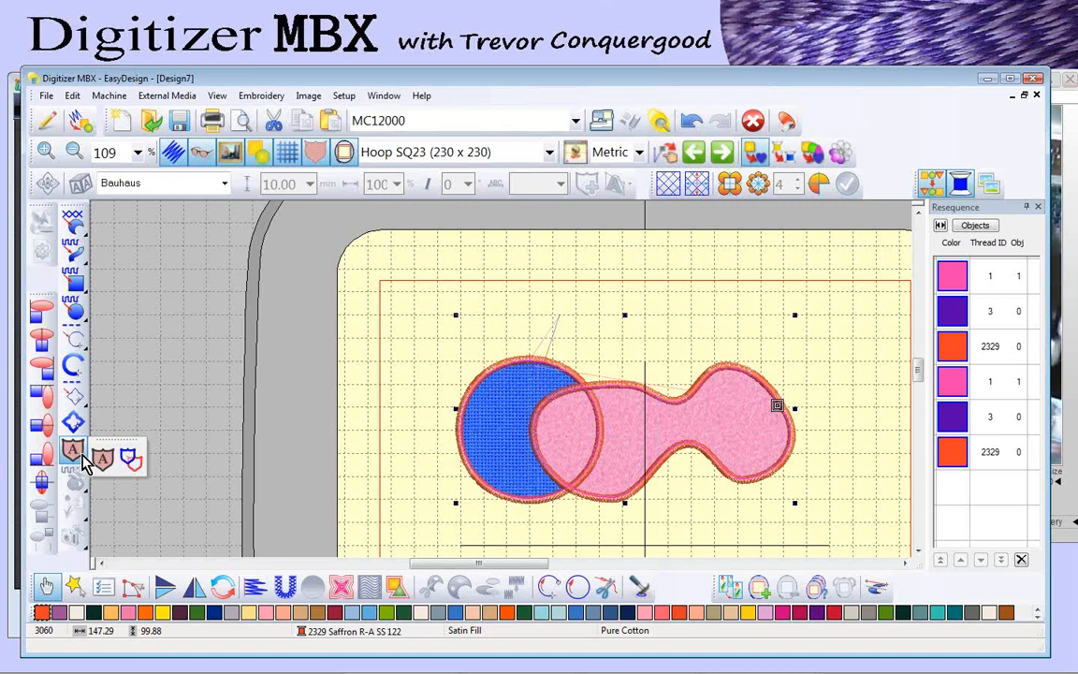
pyautogui.click(131, 461)
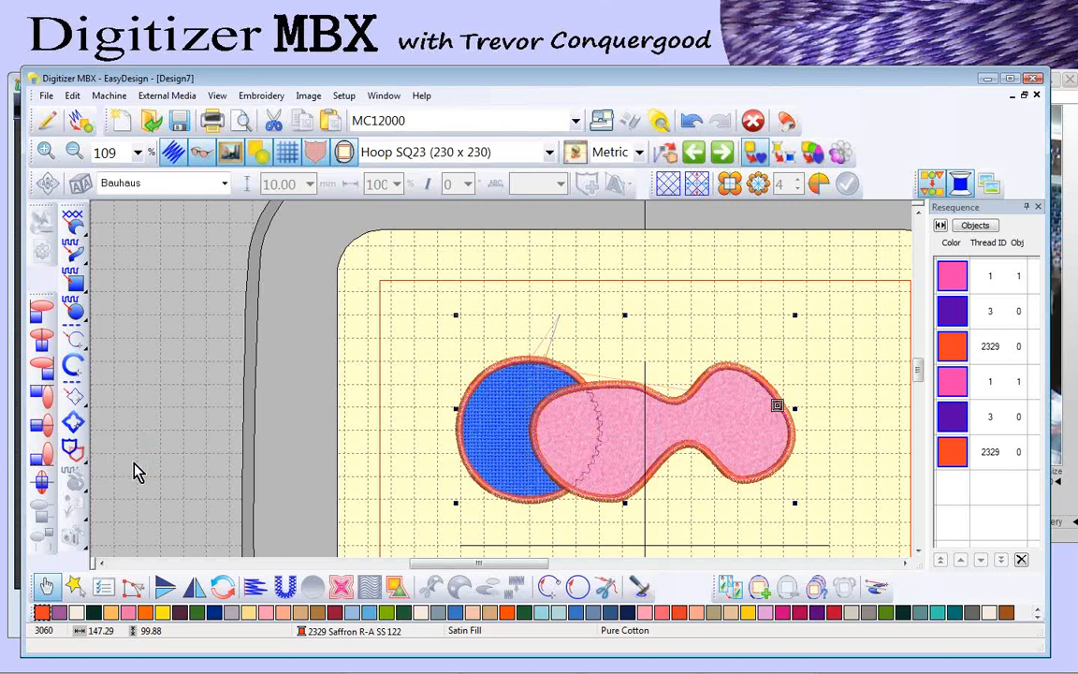
# Step: Examine the overlap between the two appliques up close, including where the cover stitches meet the circle's cut edge
pyautogui.press('b')
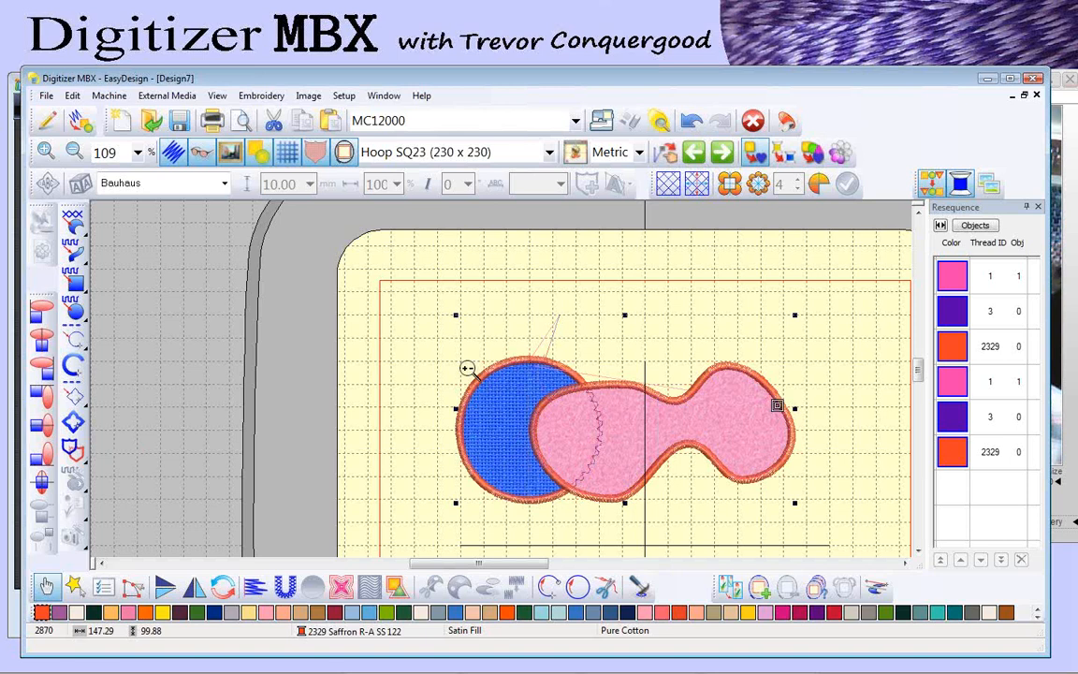
pyautogui.moveTo(467, 363); pyautogui.dragTo(677, 522)
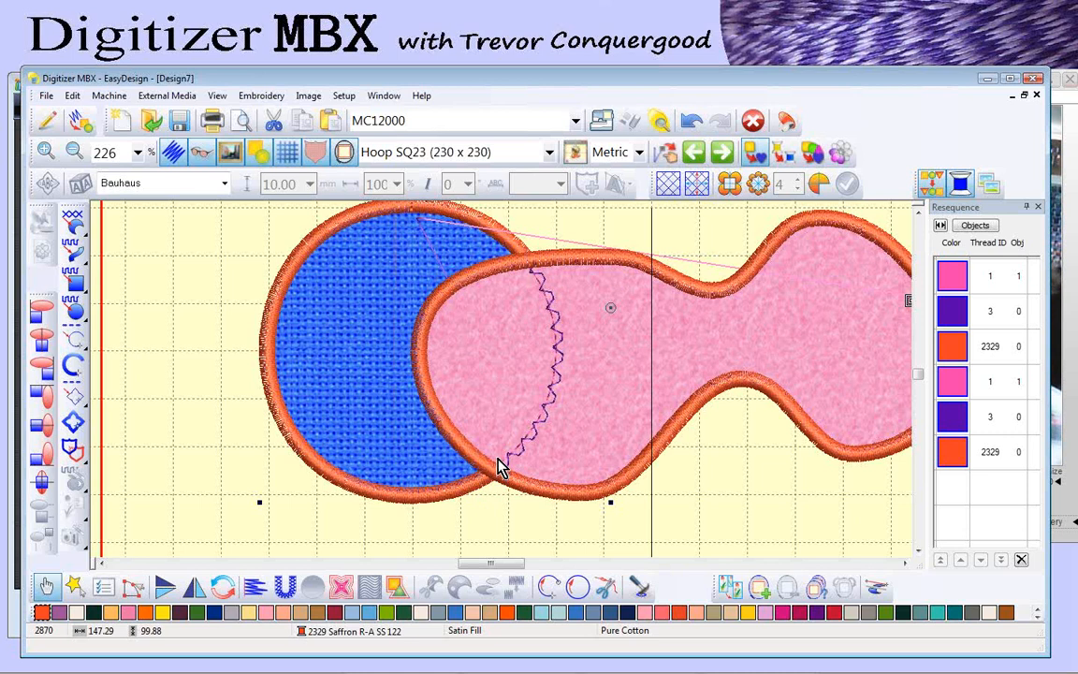
pyautogui.hotkey('shift', 'z')
pyautogui.click(794, 353)
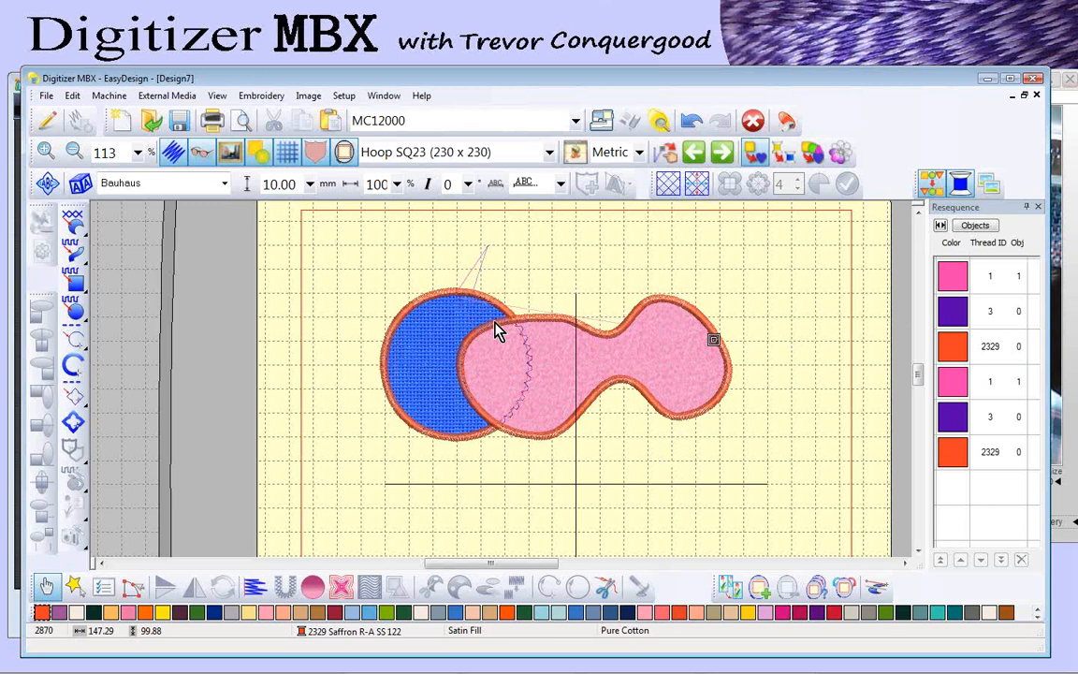
pyautogui.moveTo(483, 302); pyautogui.dragTo(541, 349)
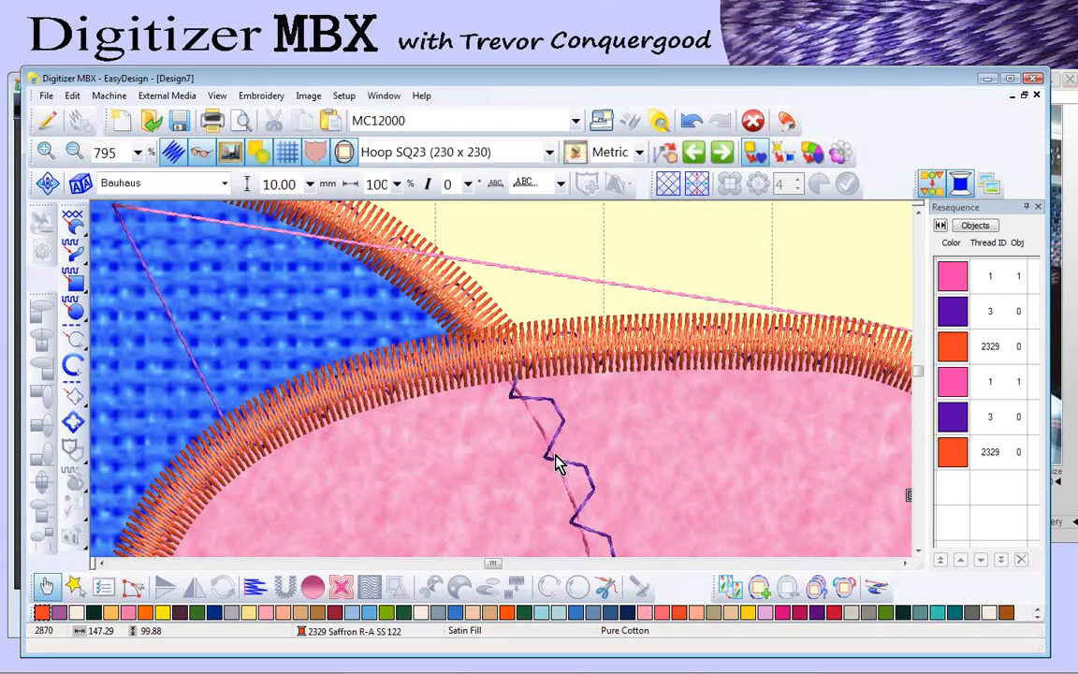
# Step: Set the applique style of the peanut-shaped applique to Trim in Place
pyautogui.rightClick(660, 349)
pyautogui.click(725, 436)
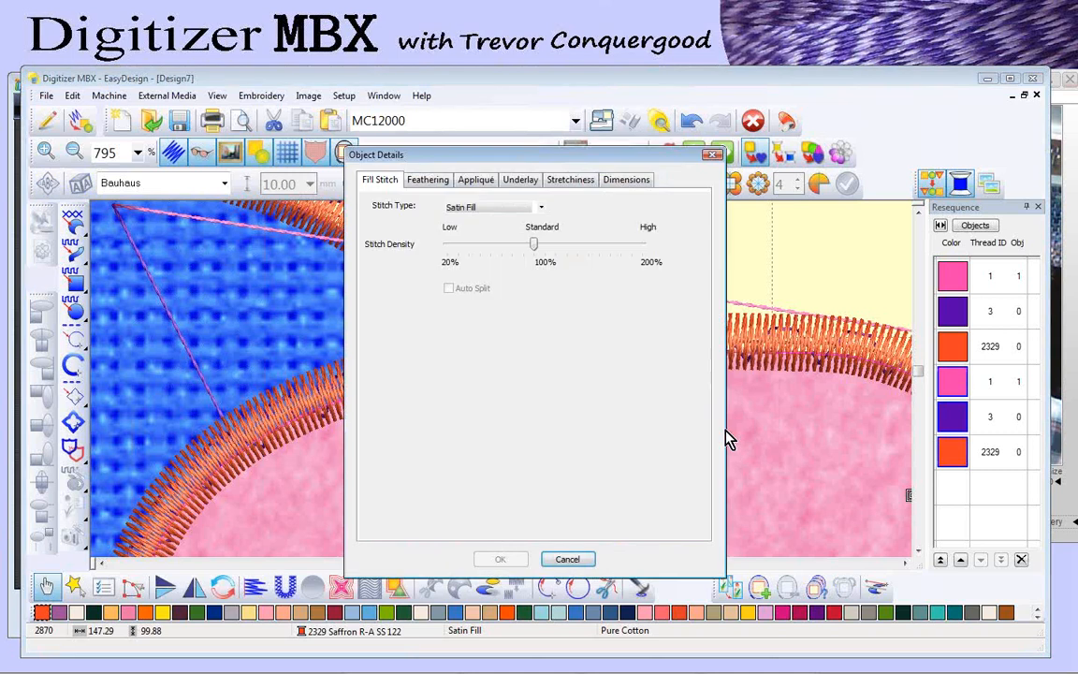
pyautogui.click(478, 180)
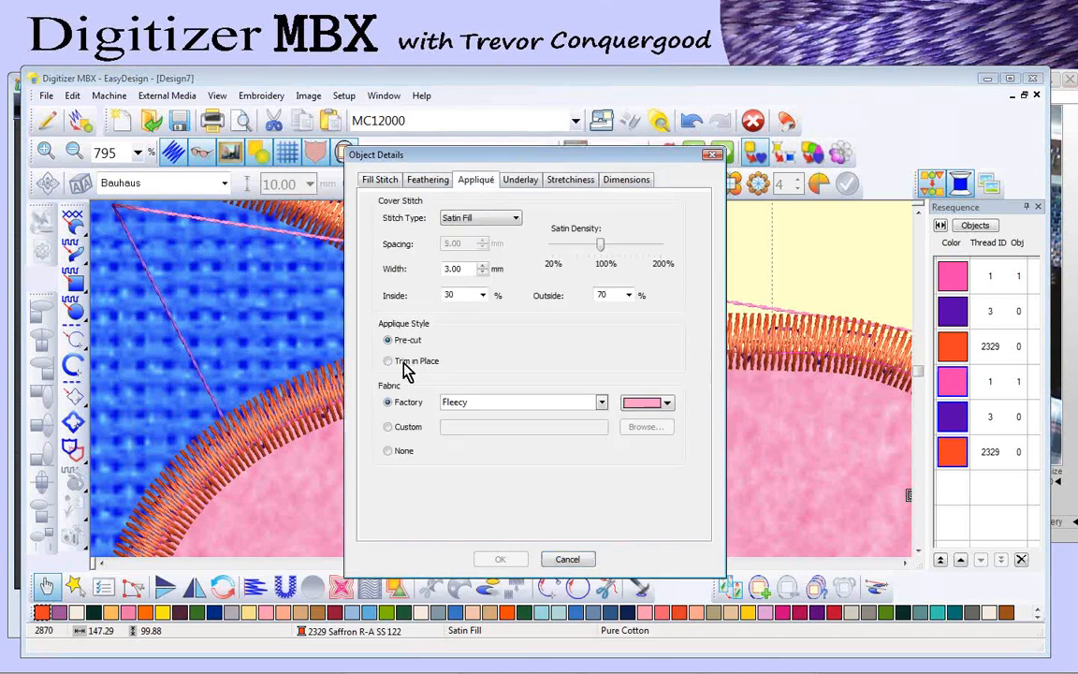
pyautogui.click(388, 361)
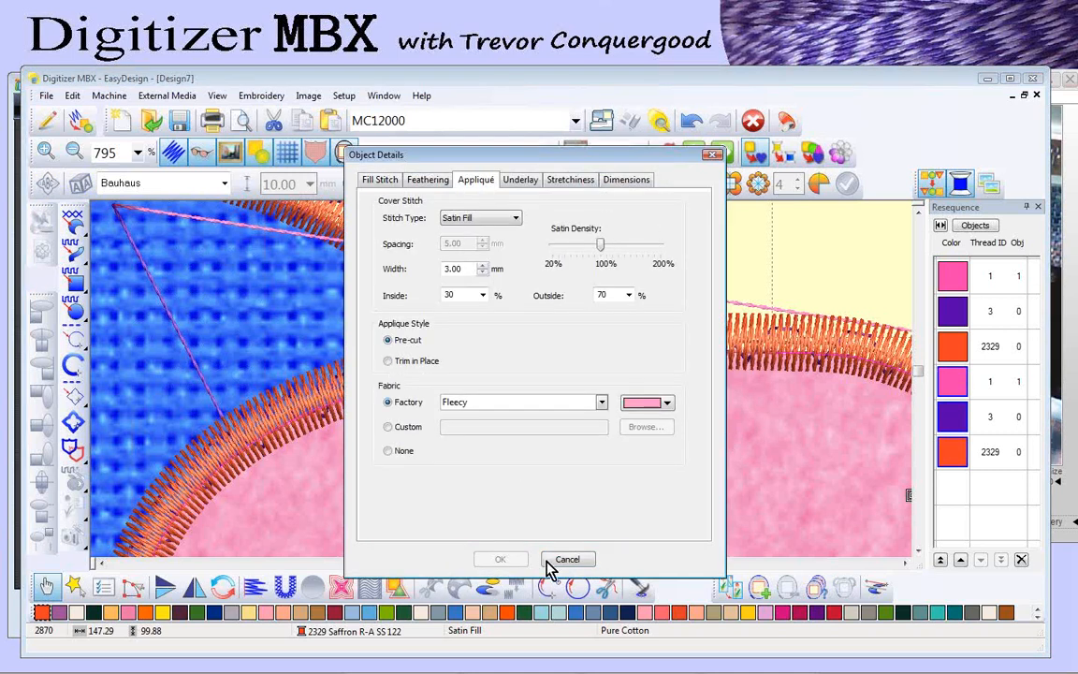
pyautogui.click(501, 559)
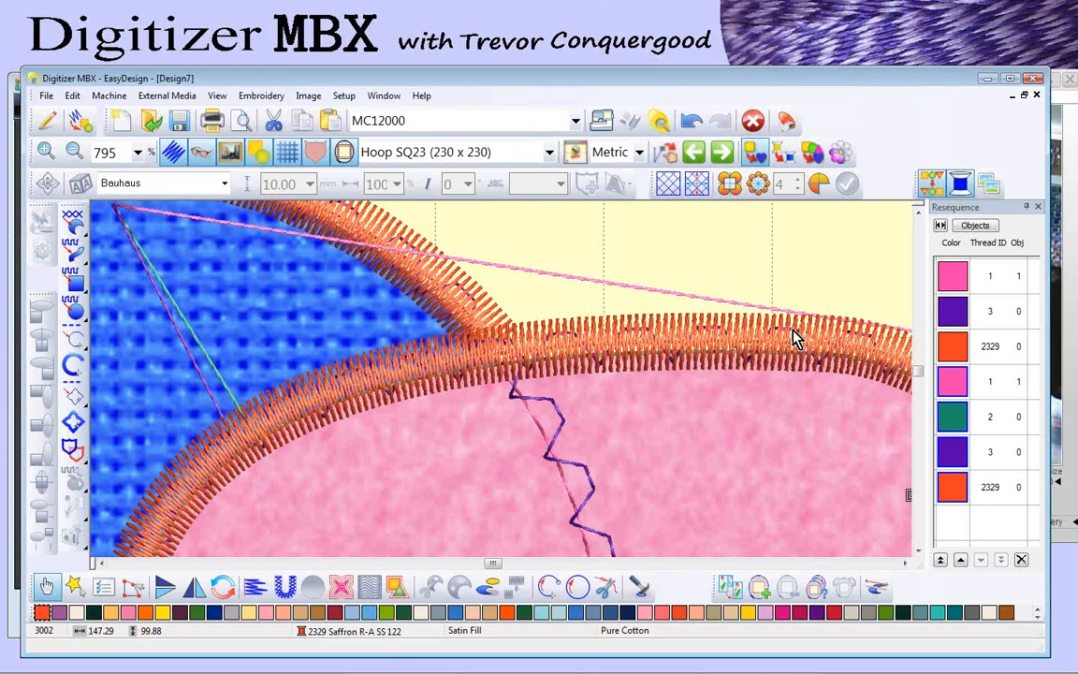
# Step: Break the peanut-shaped applique apart into its separate component objects
pyautogui.scroll(-2, 794, 339)
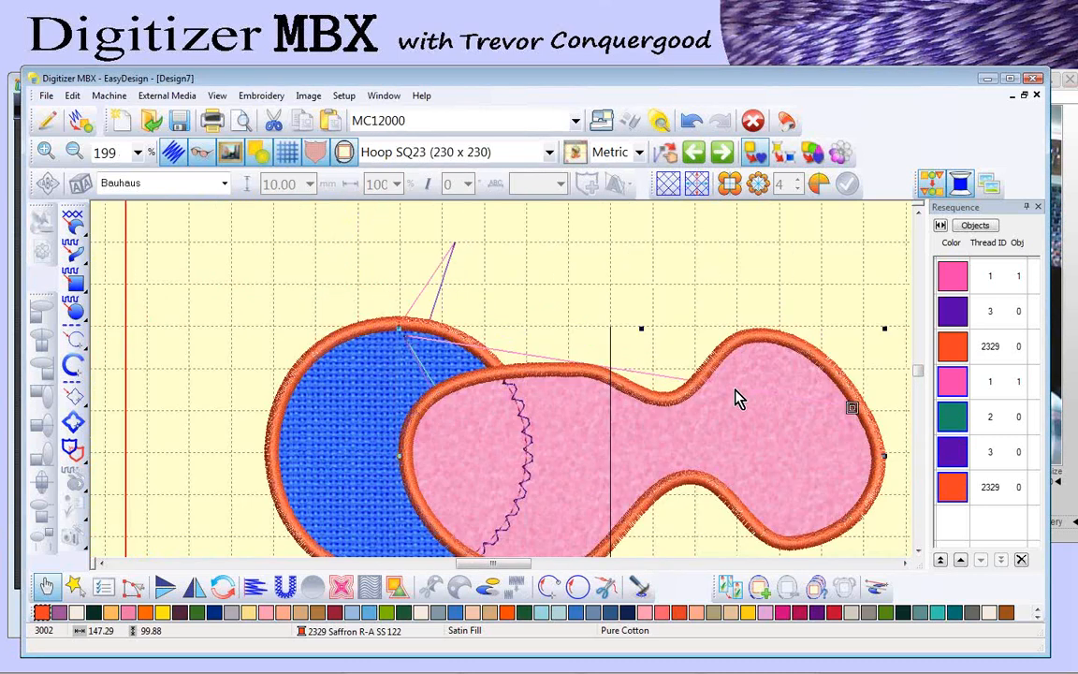
pyautogui.scroll(-1, 739, 398)
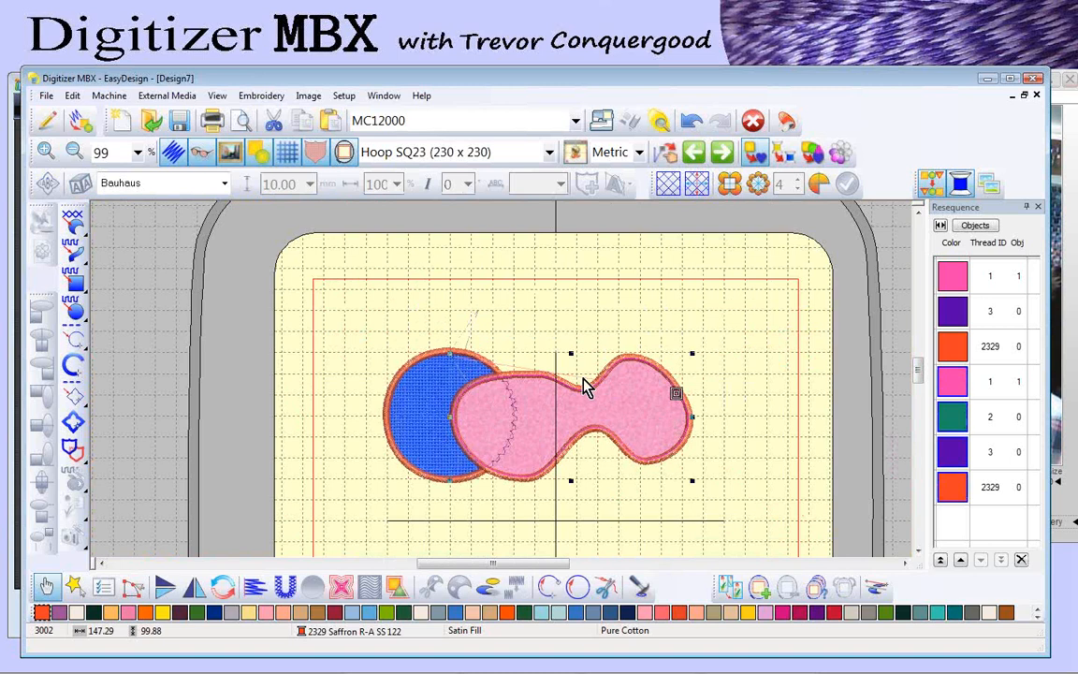
pyautogui.click(640, 590)
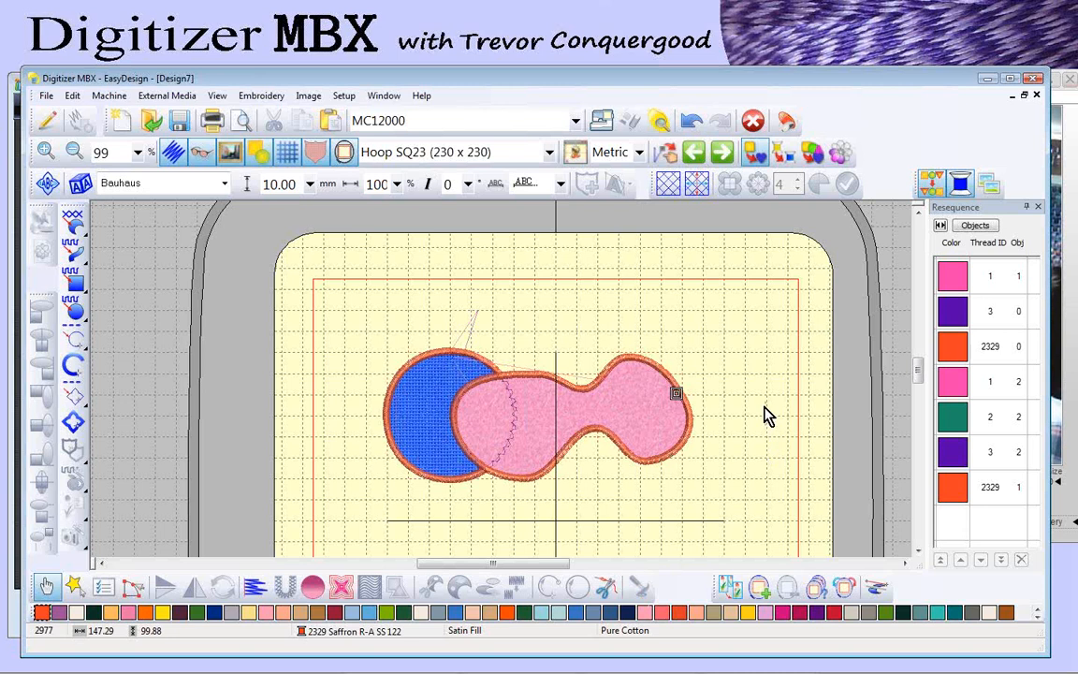
# Step: Switch the resequence list to objects and inspect the circle applique and each separated component of the peanut-shaped applique
pyautogui.click(973, 225)
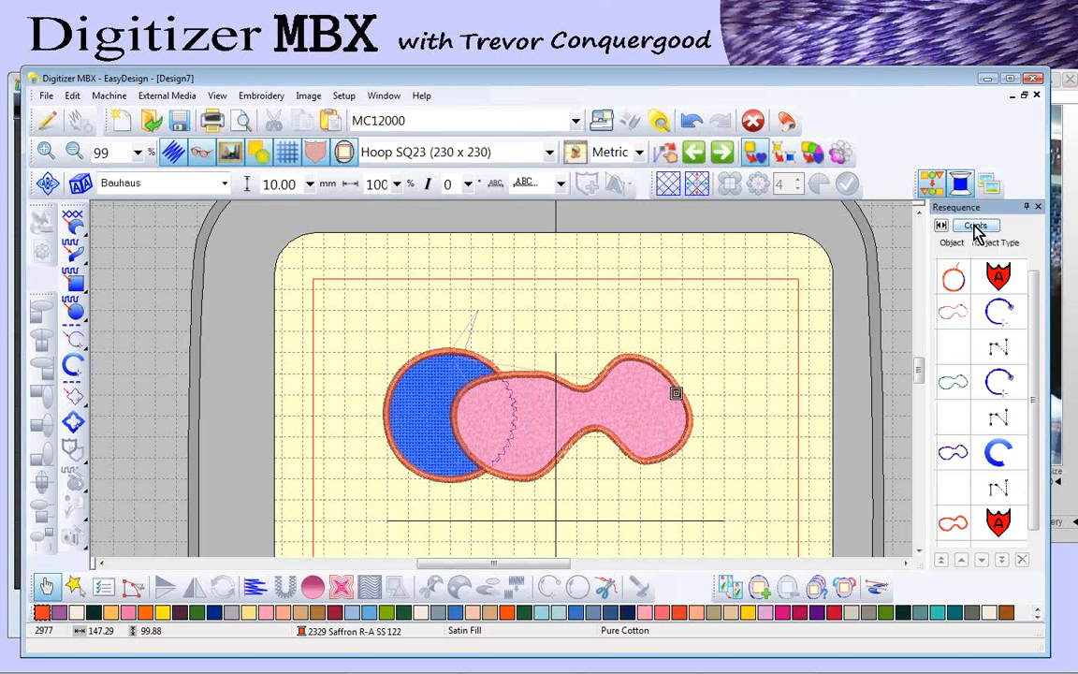
pyautogui.click(953, 279)
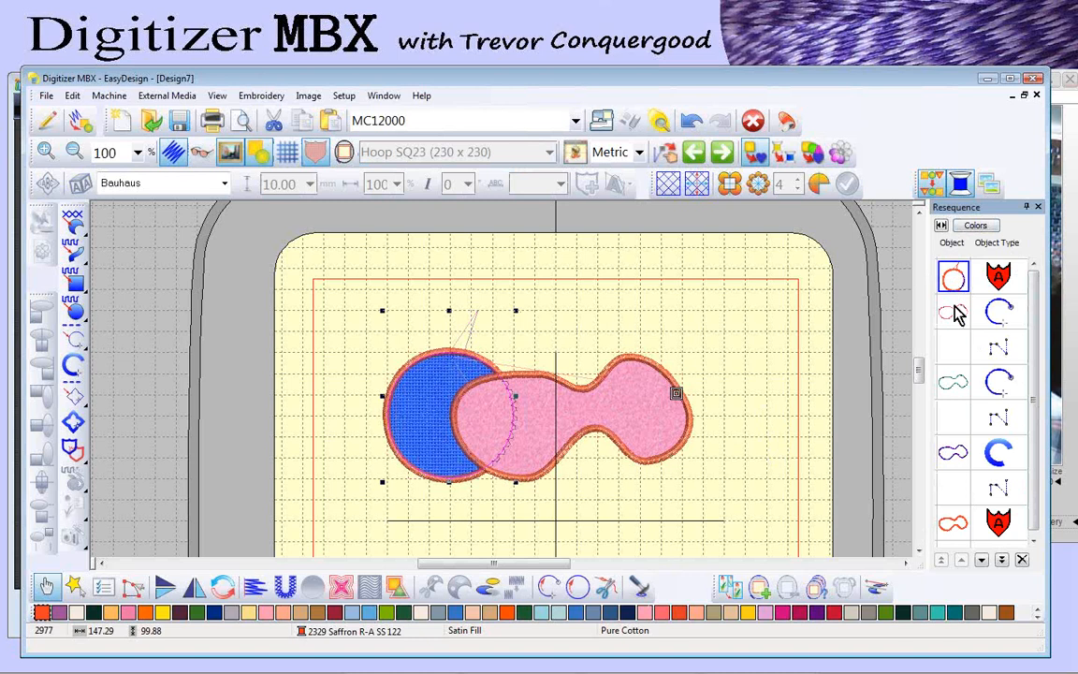
pyautogui.click(955, 313)
pyautogui.click(953, 387)
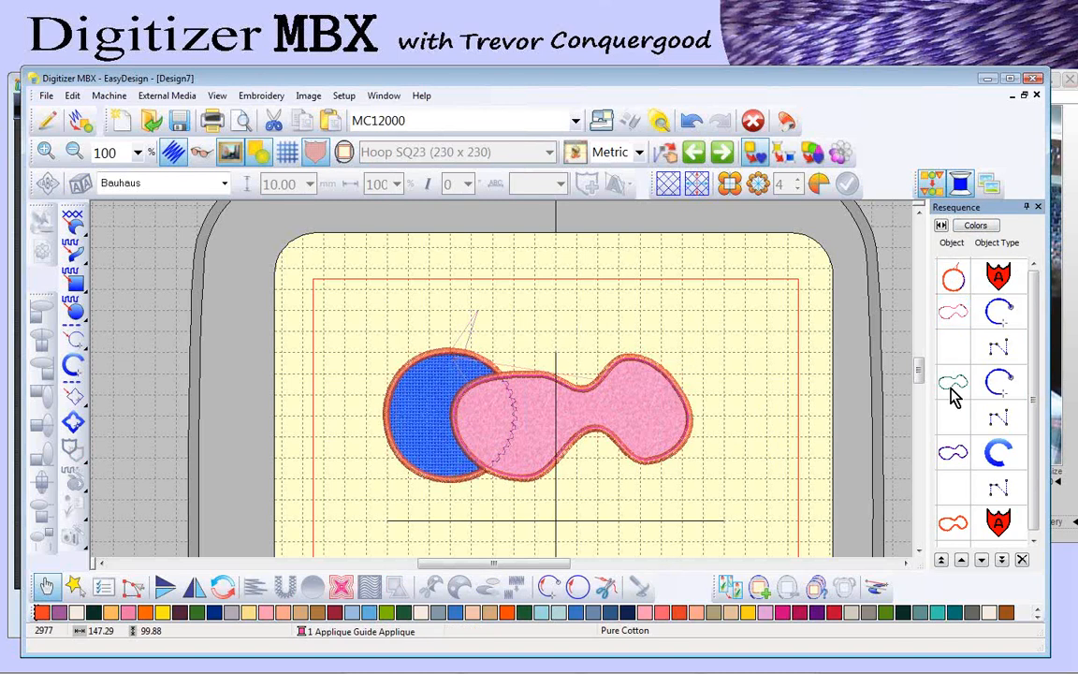
pyautogui.click(954, 456)
pyautogui.click(955, 524)
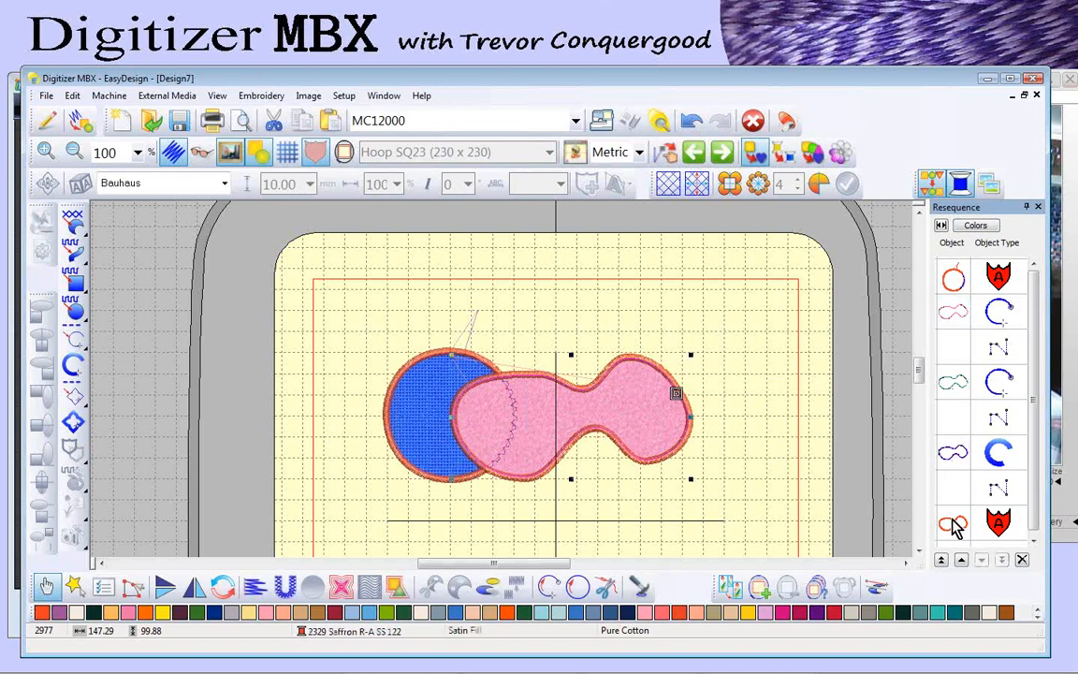
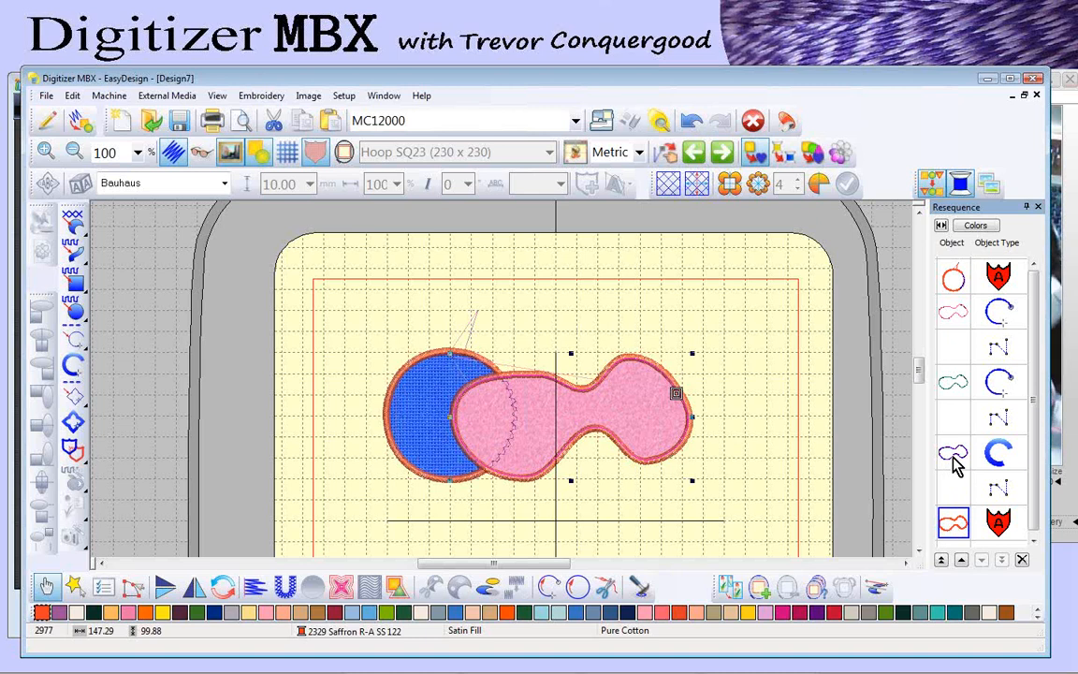
# Step: Change the purple tack-down outline of the peanut-shaped applique to a Single Run Line stitch
pyautogui.click(955, 458)
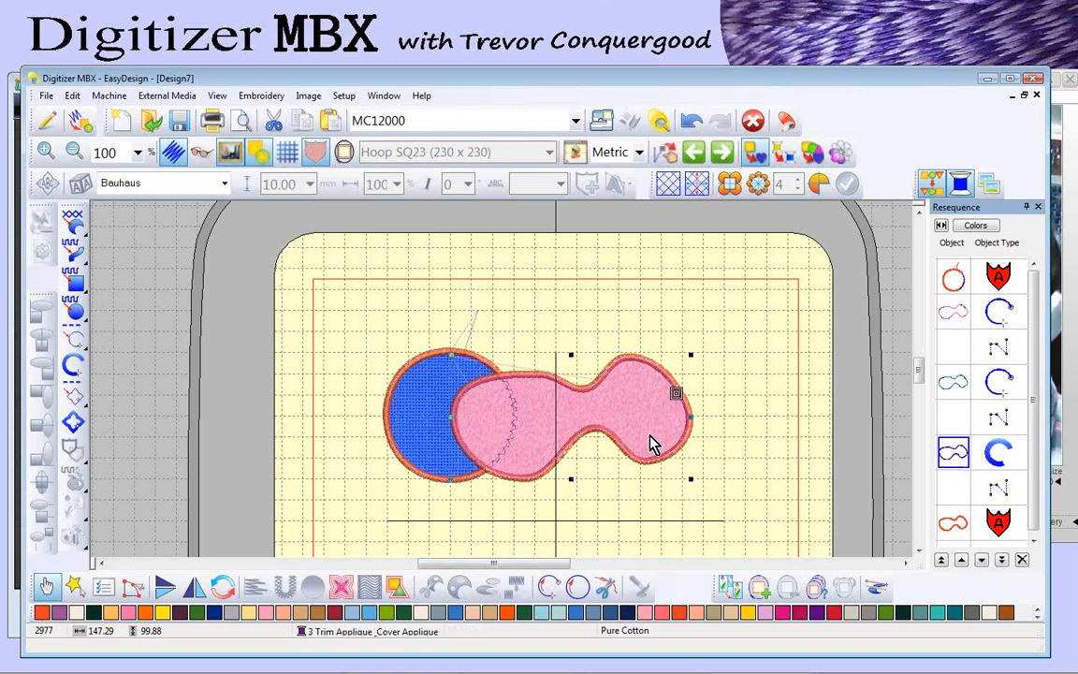
pyautogui.press('z')
pyautogui.moveTo(683, 392); pyautogui.dragTo(644, 357)
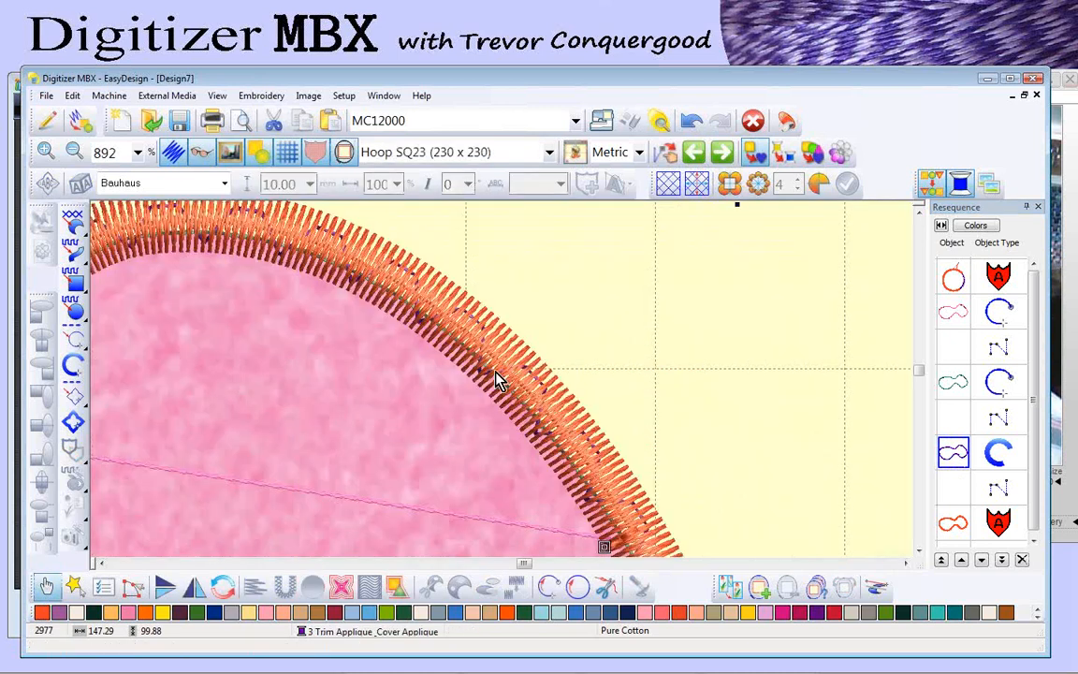
pyautogui.click(496, 379)
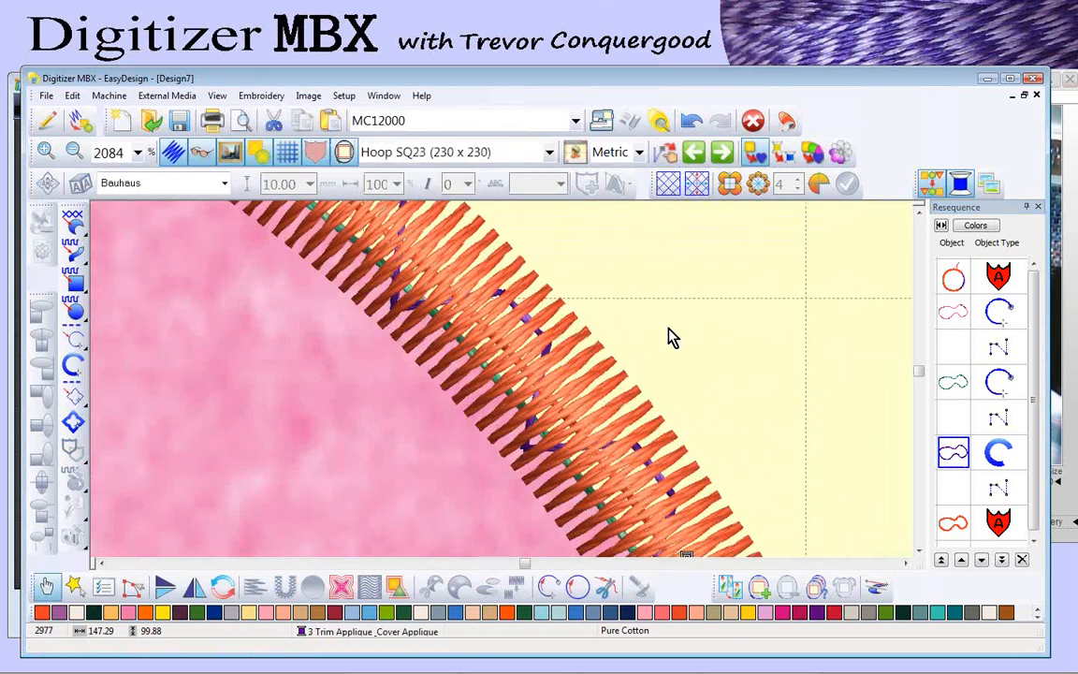
pyautogui.rightClick(953, 454)
pyautogui.click(1014, 546)
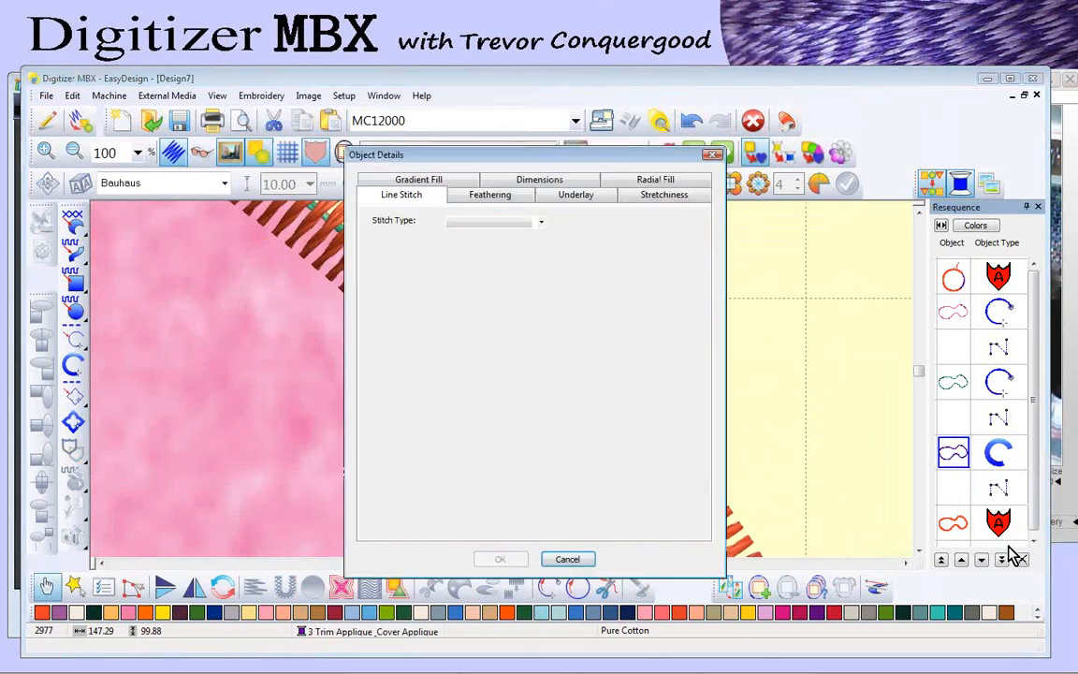
pyautogui.click(541, 223)
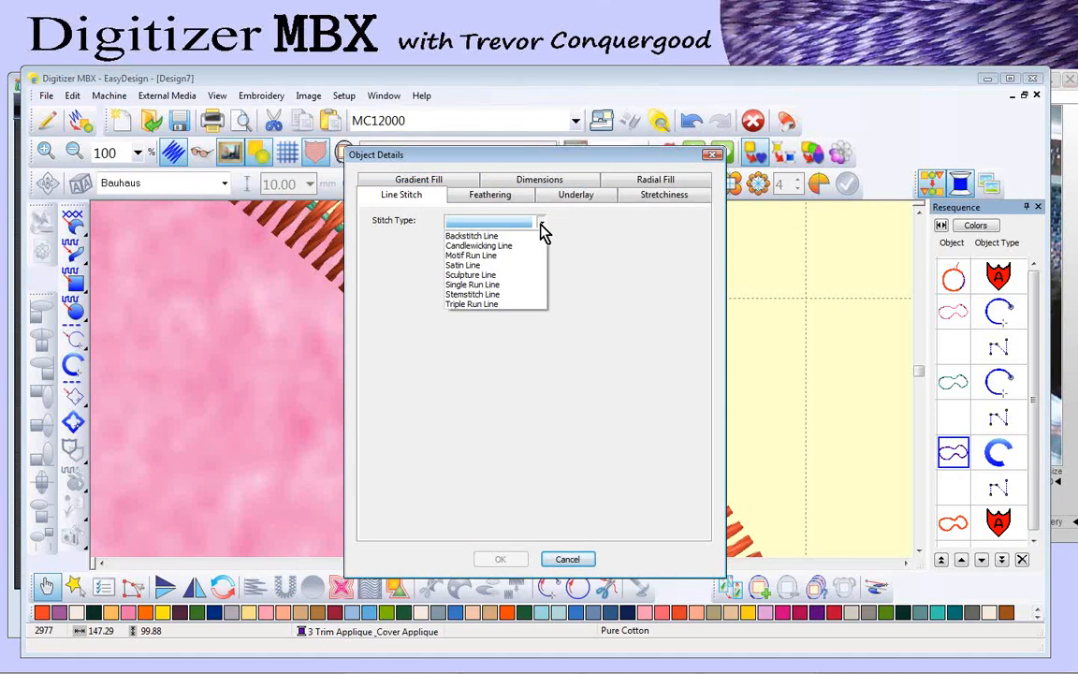
pyautogui.click(475, 285)
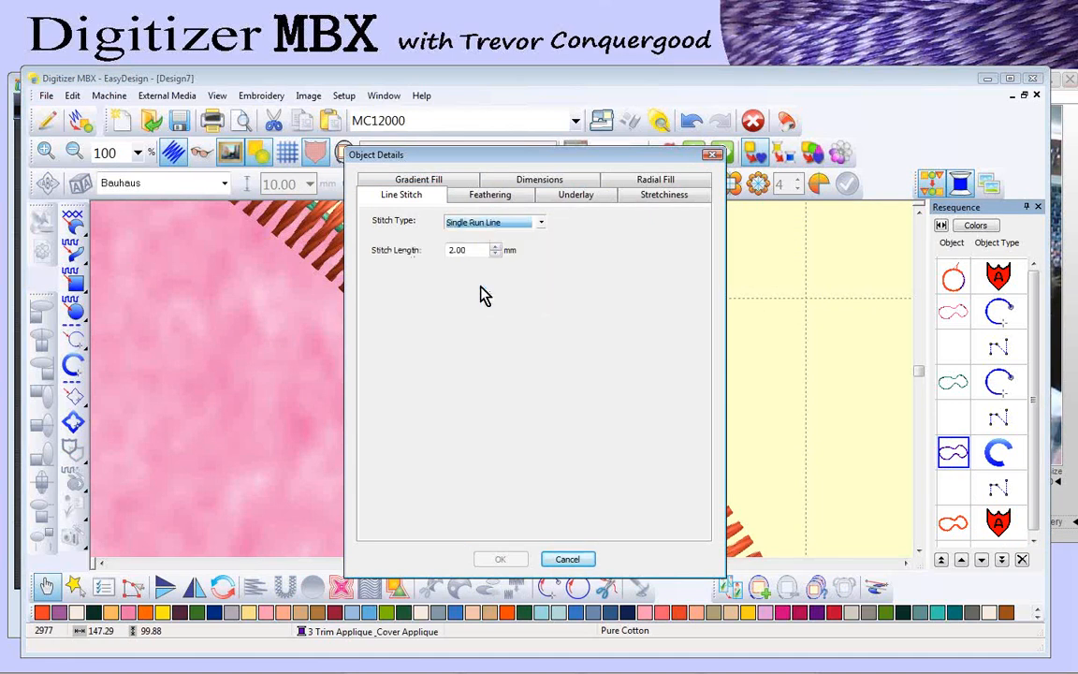
pyautogui.click(511, 559)
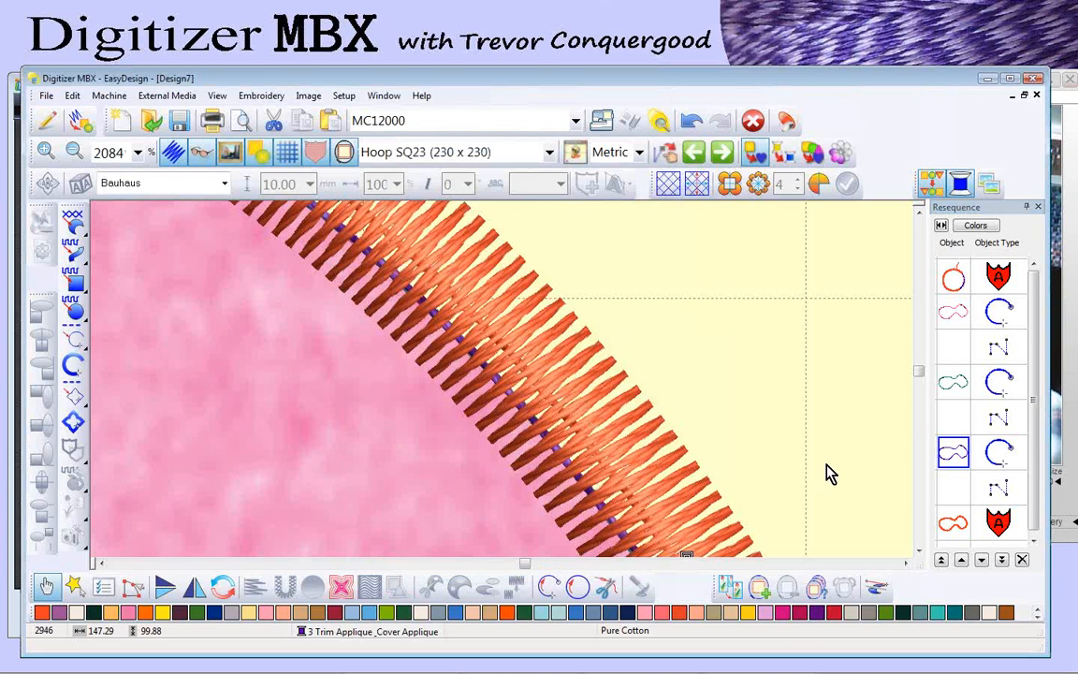
pyautogui.scroll(-3, 826, 467)
pyautogui.scroll(-2, 820, 466)
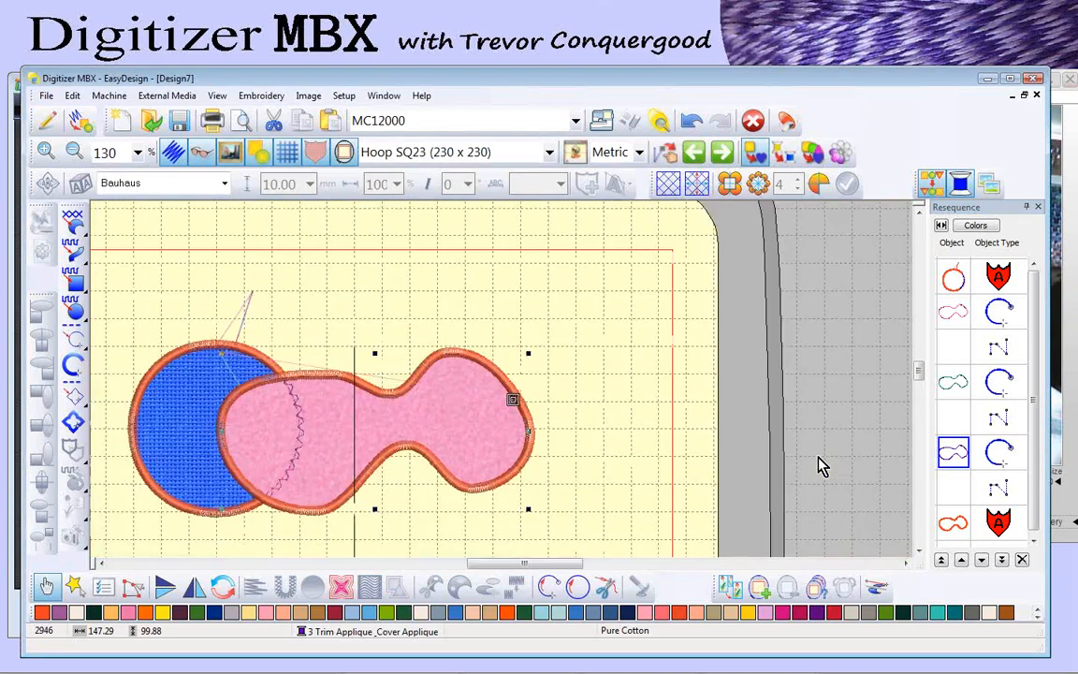
pyautogui.click(290, 352)
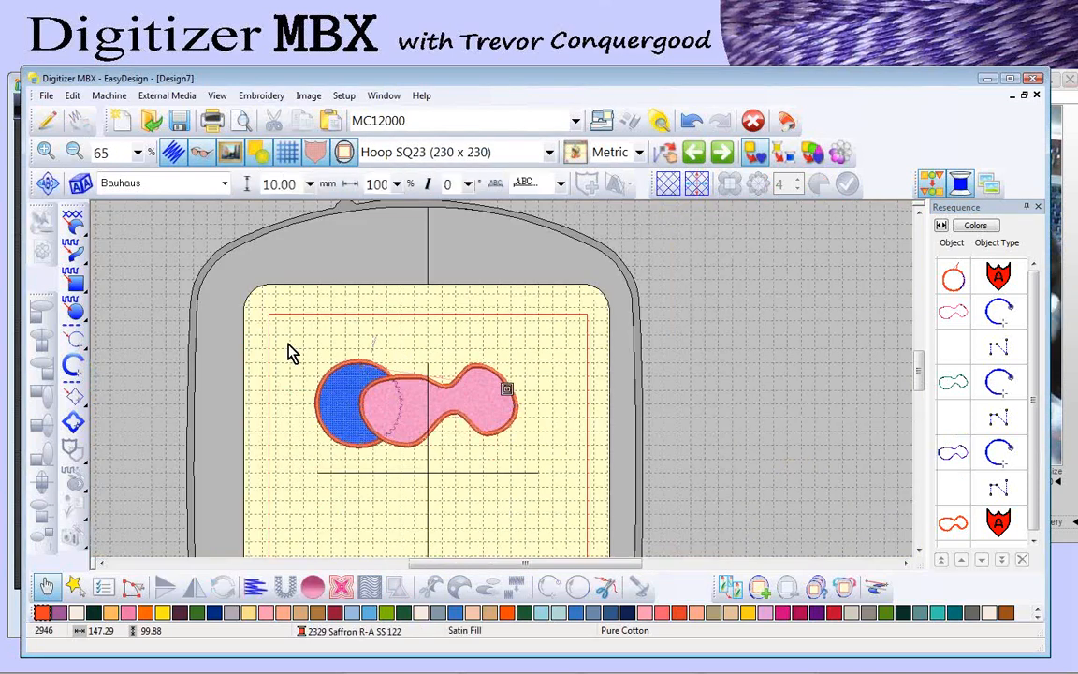
# Step: Switch to Windows Photo Gallery and advance to the Duplicate with Offset slide
pyautogui.click(10, 151)
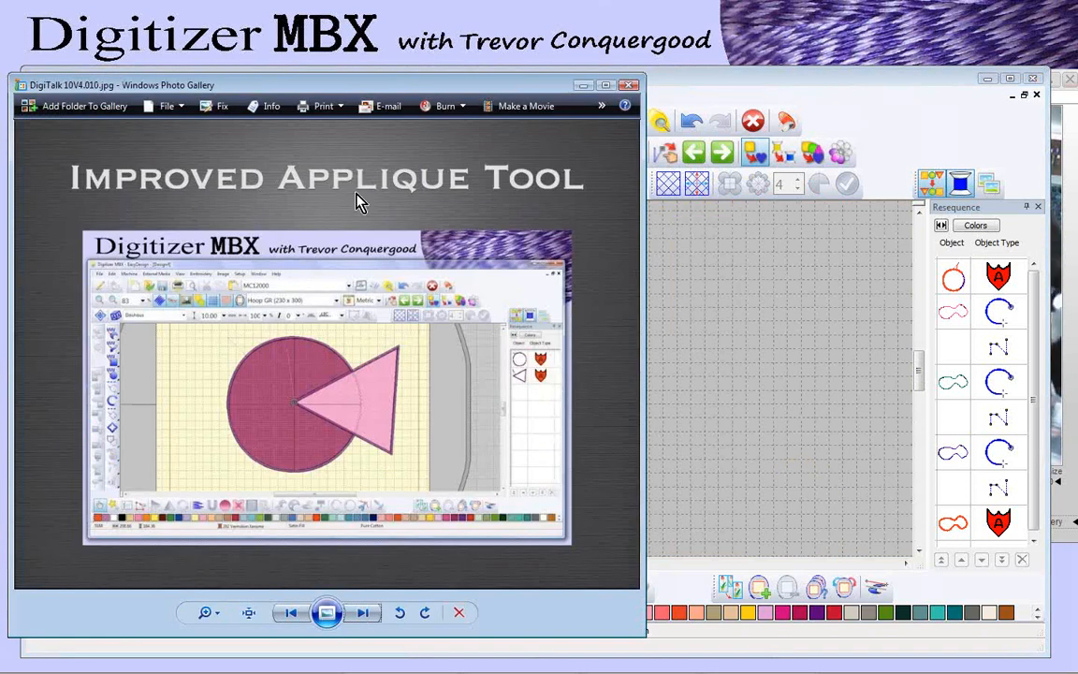
pyautogui.click(365, 614)
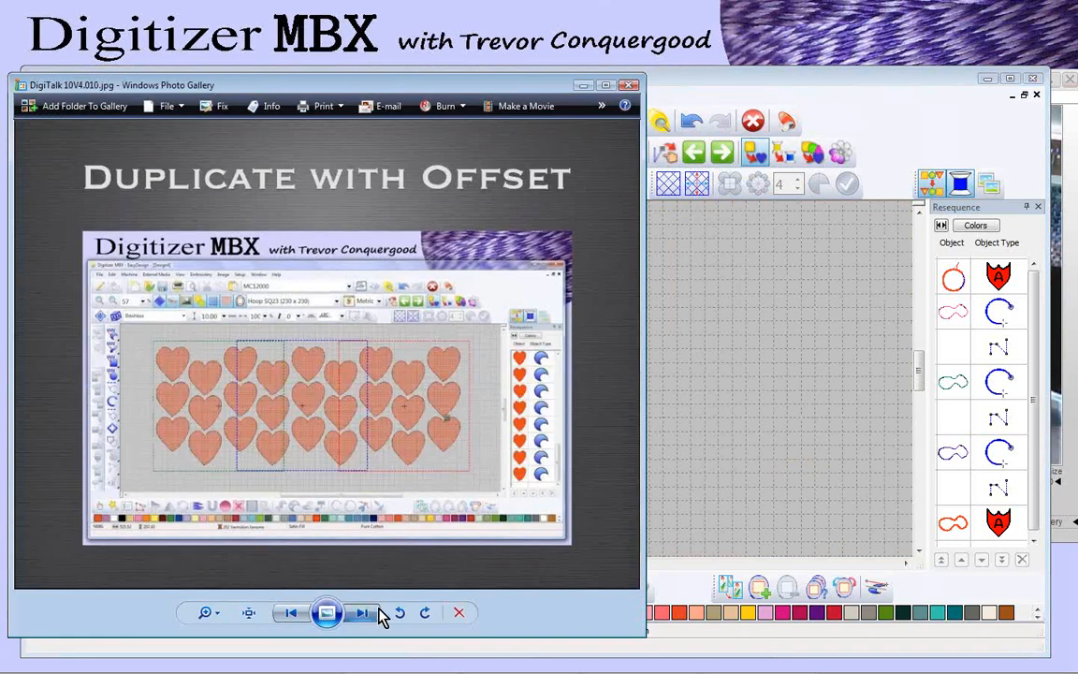
# Step: Switch to Digitizer MBX and delete both applique designs from the hoop
pyautogui.click(718, 84)
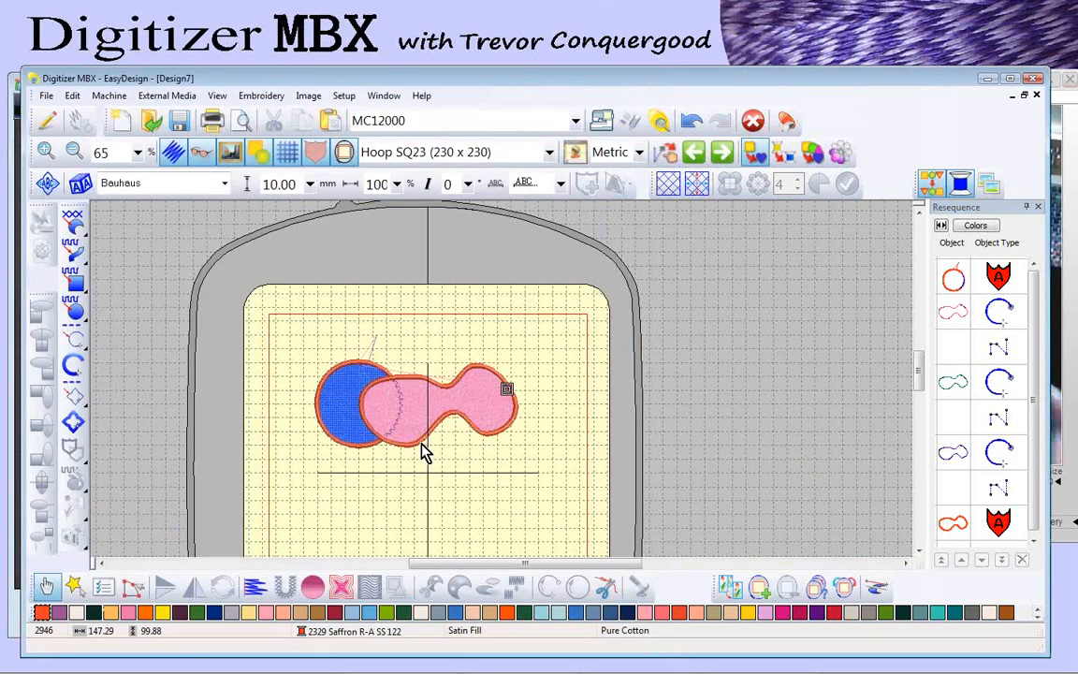
pyautogui.click(47, 587)
pyautogui.moveTo(279, 323); pyautogui.dragTo(574, 514)
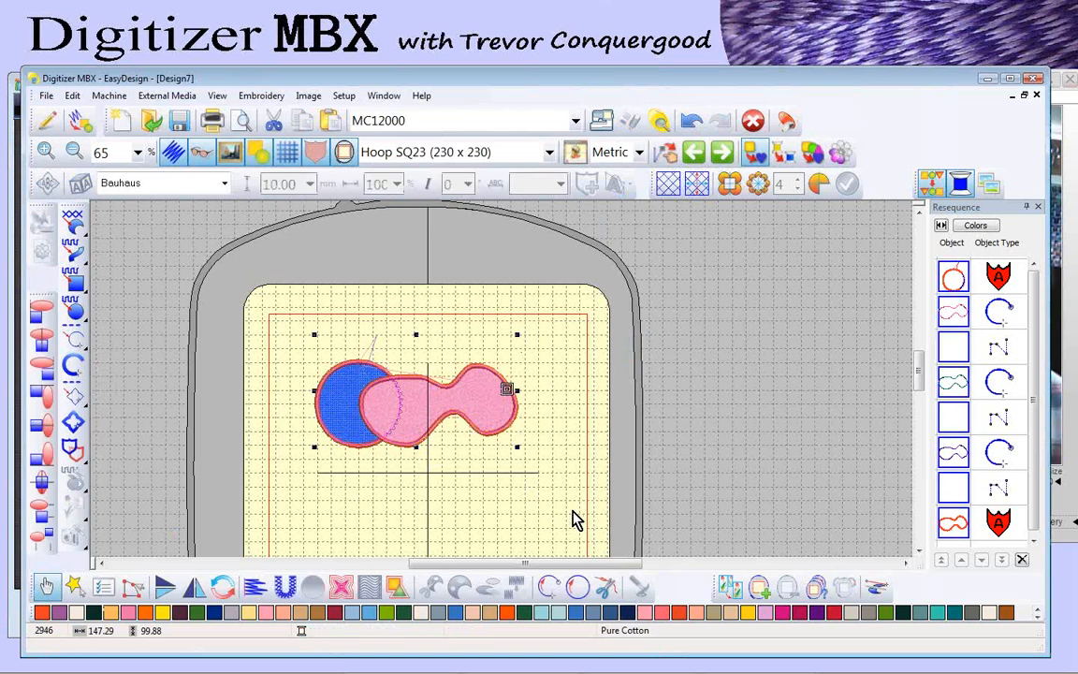
pyautogui.press('Delete')
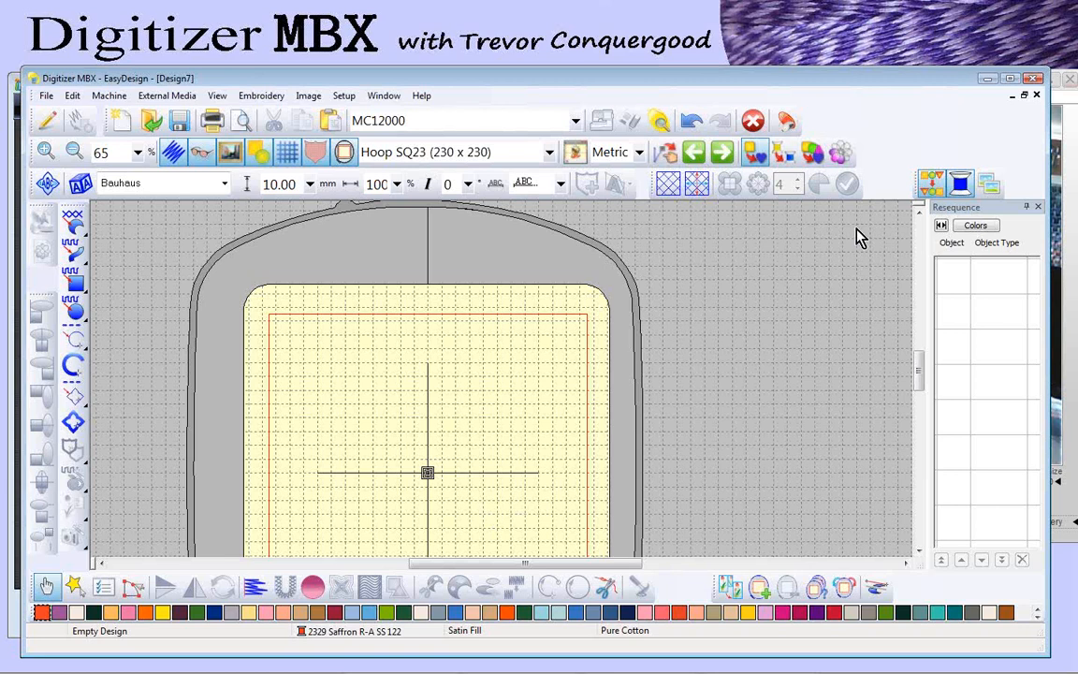
# Step: Insert motif 003 from the Embroidery Gallery once in the upper-left area of the hoop
pyautogui.click(990, 186)
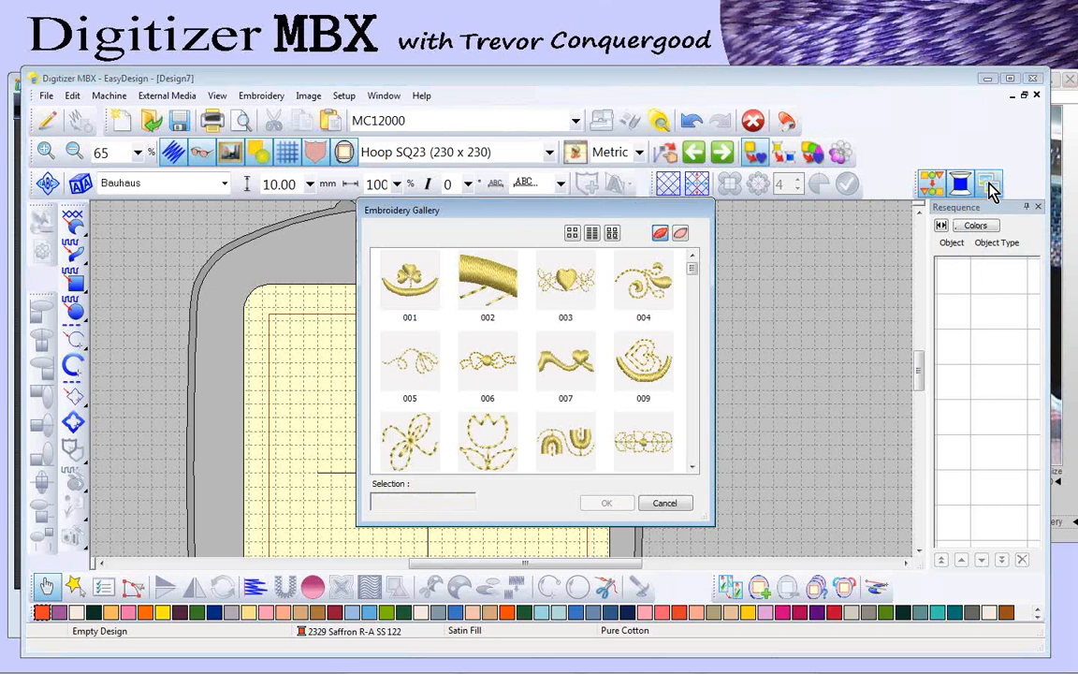
pyautogui.click(561, 281)
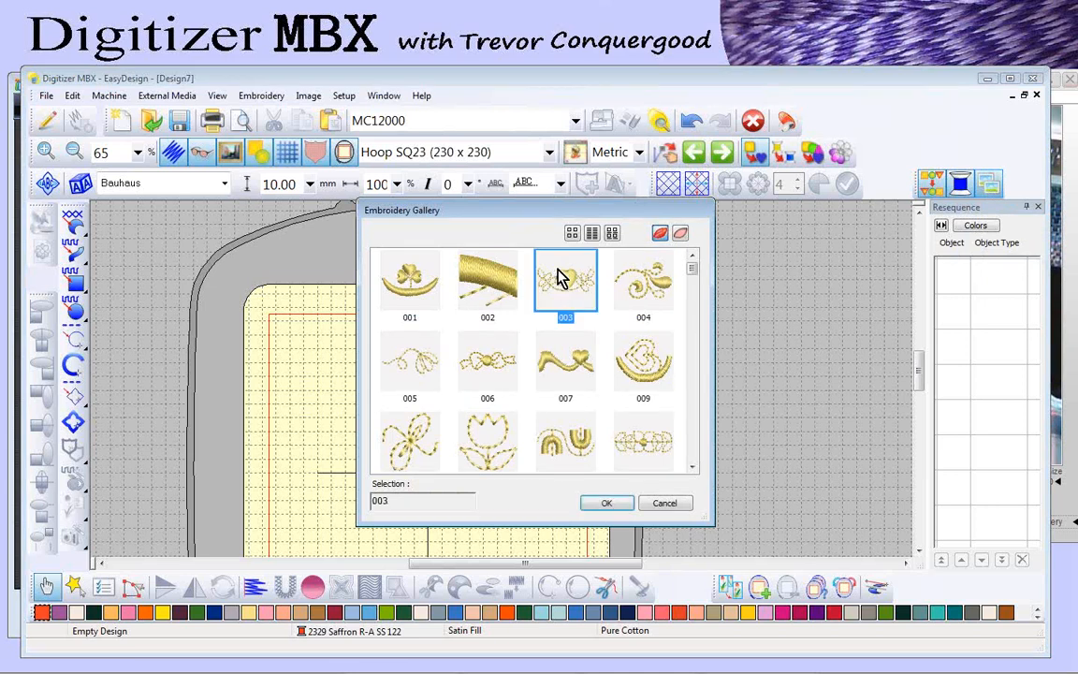
pyautogui.click(609, 503)
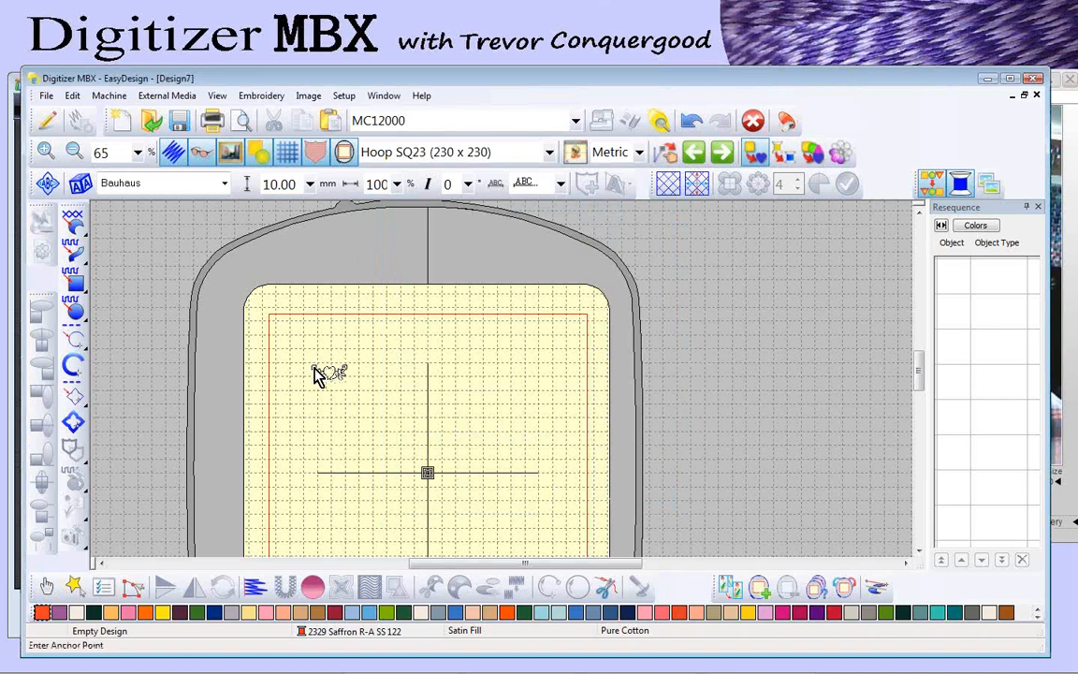
pyautogui.click(348, 376)
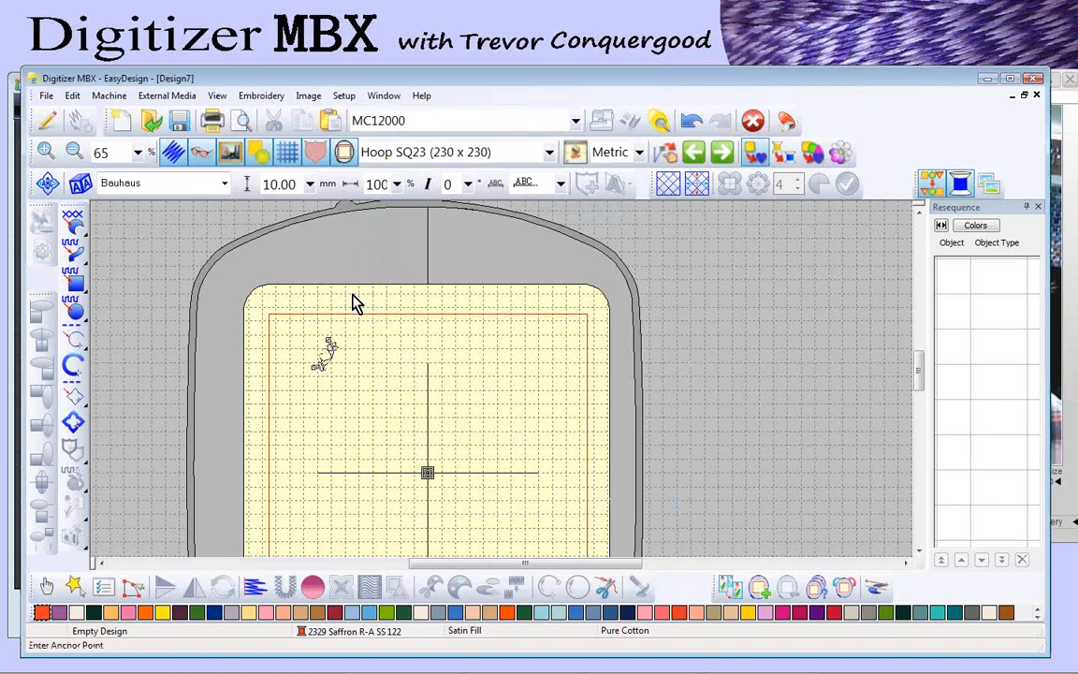
pyautogui.click(362, 365)
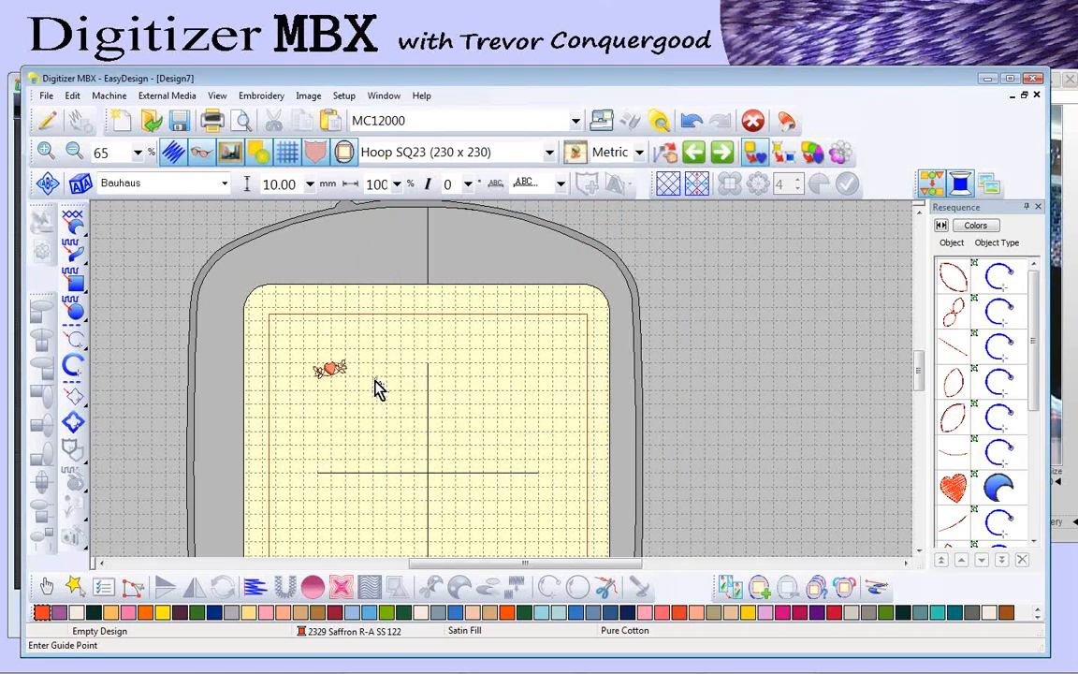
pyautogui.click(378, 361)
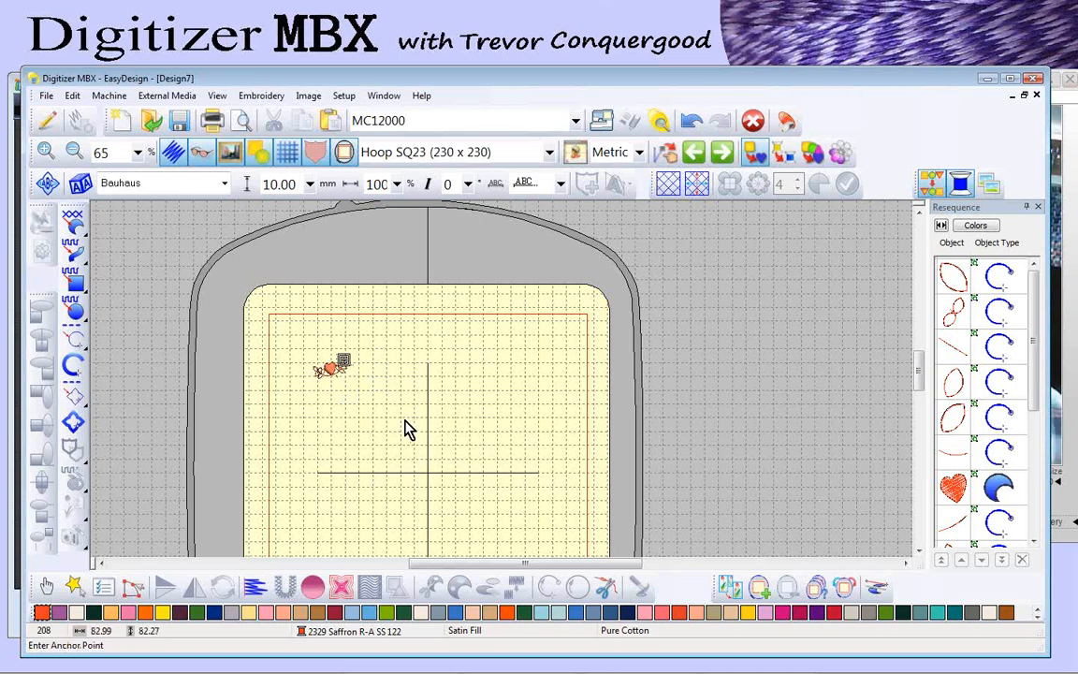
# Step: Ungroup the heart-and-leaves motif into separate objects
pyautogui.press('b')
pyautogui.moveTo(301, 348); pyautogui.dragTo(388, 407)
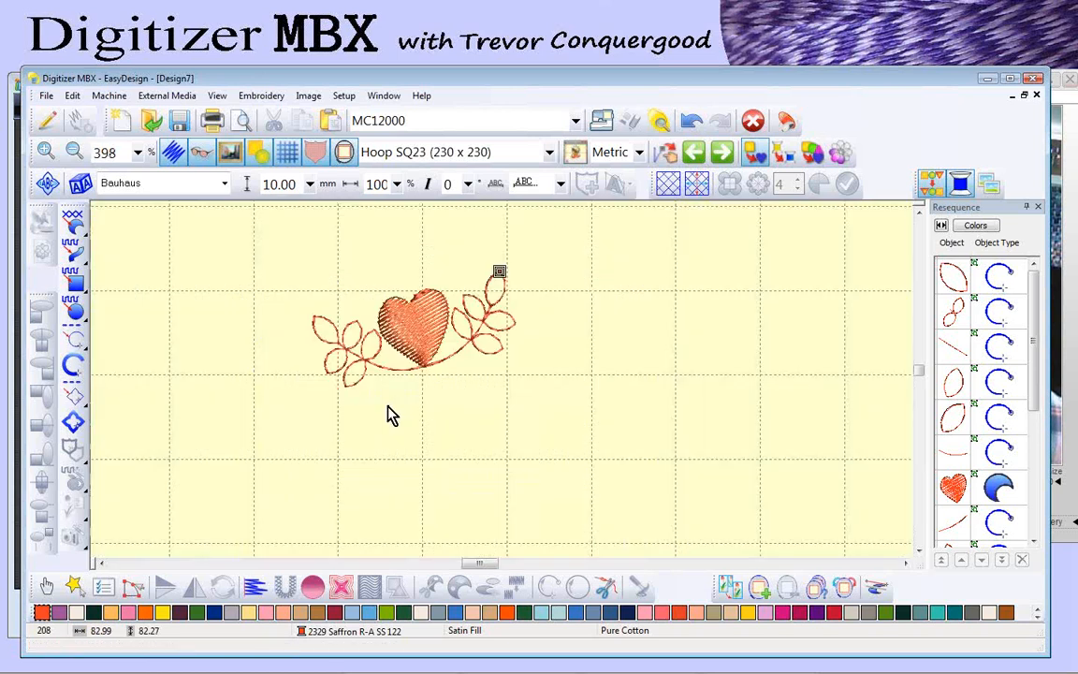
pyautogui.click(46, 586)
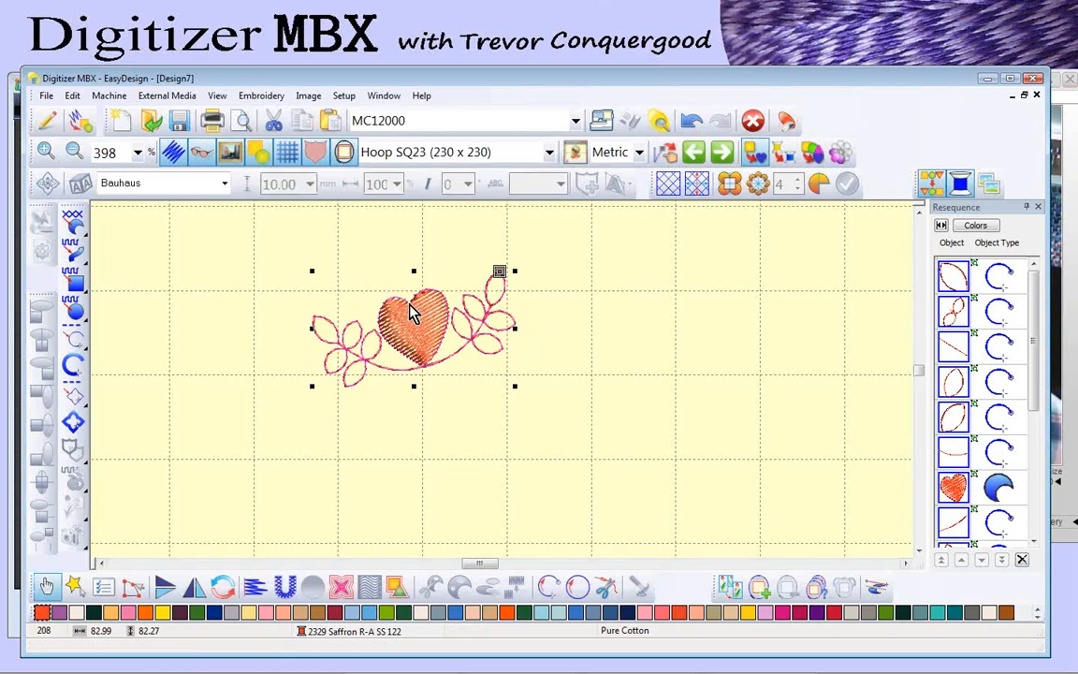
pyautogui.click(72, 96)
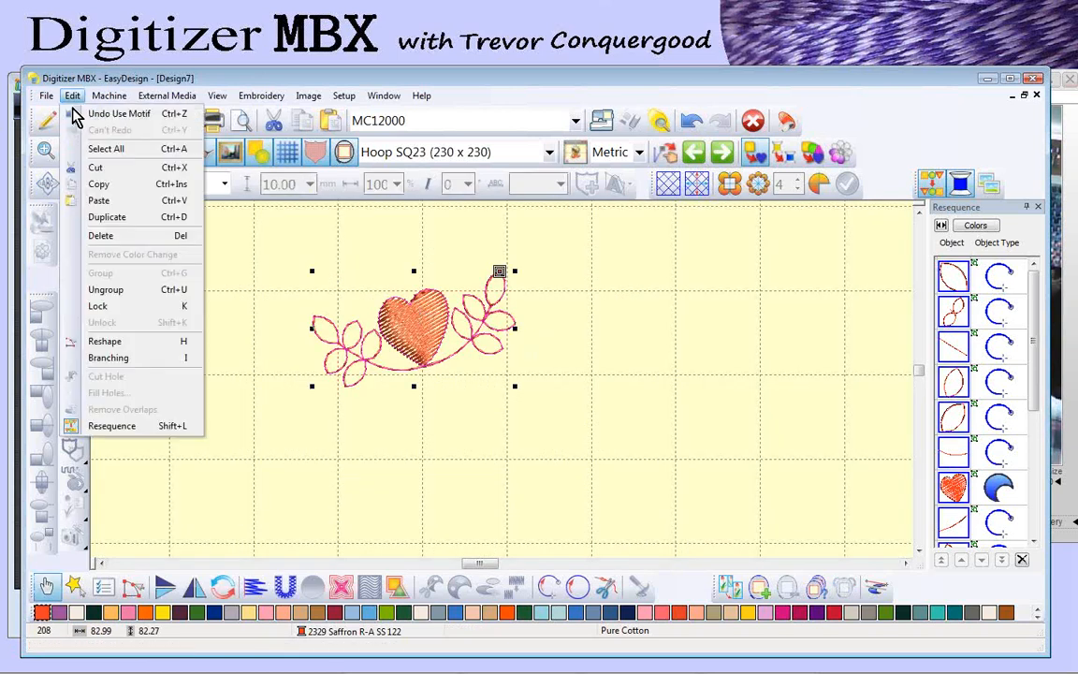
pyautogui.click(132, 300)
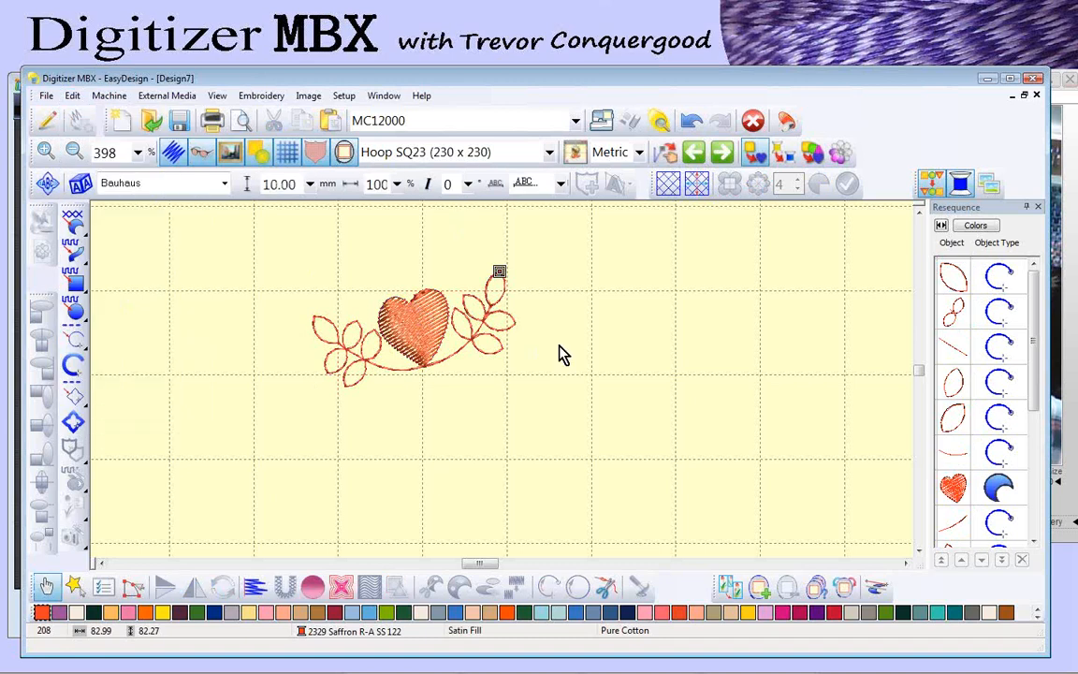
# Step: Move the heart clear of the leafy stem and delete the leaf and stem pieces
pyautogui.click(441, 324)
pyautogui.moveTo(433, 323); pyautogui.dragTo(775, 371)
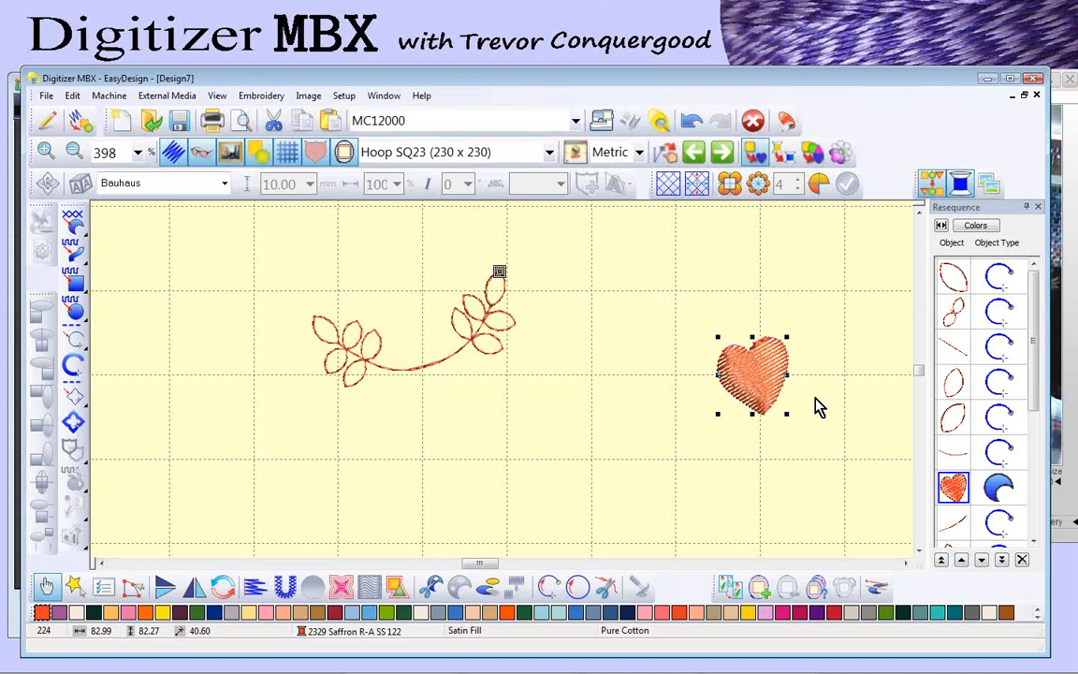
pyautogui.moveTo(275, 265); pyautogui.dragTo(548, 433)
pyautogui.press('Delete')
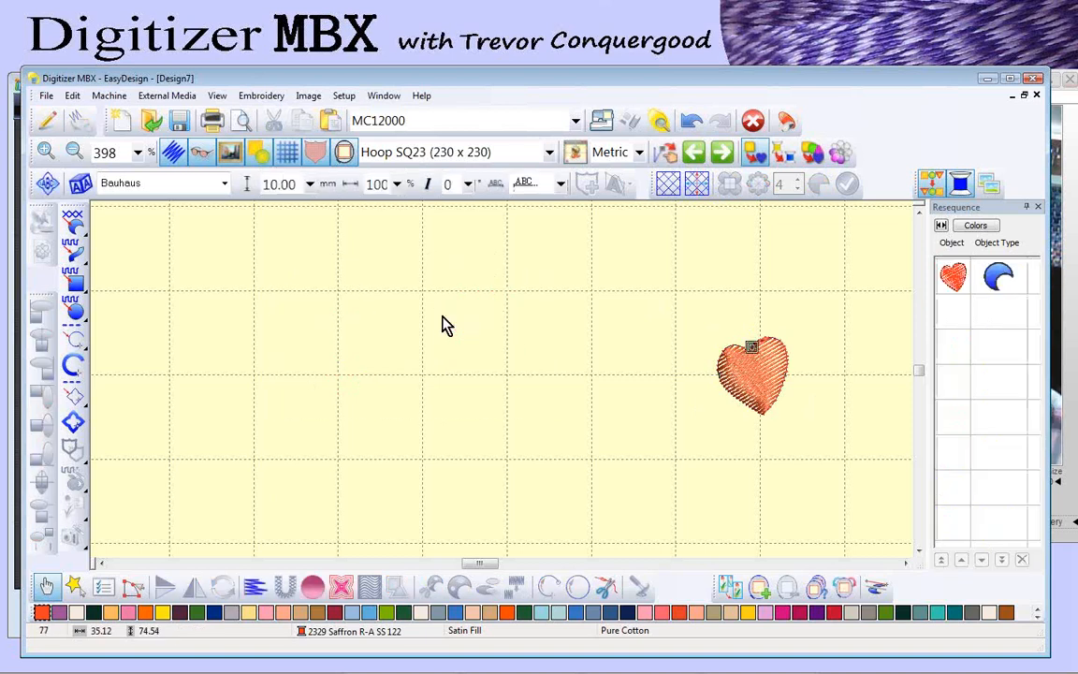
# Step: Enlarge the heart and move it toward the upper-left corner of the hoop area
pyautogui.hotkey('shift', 'z')
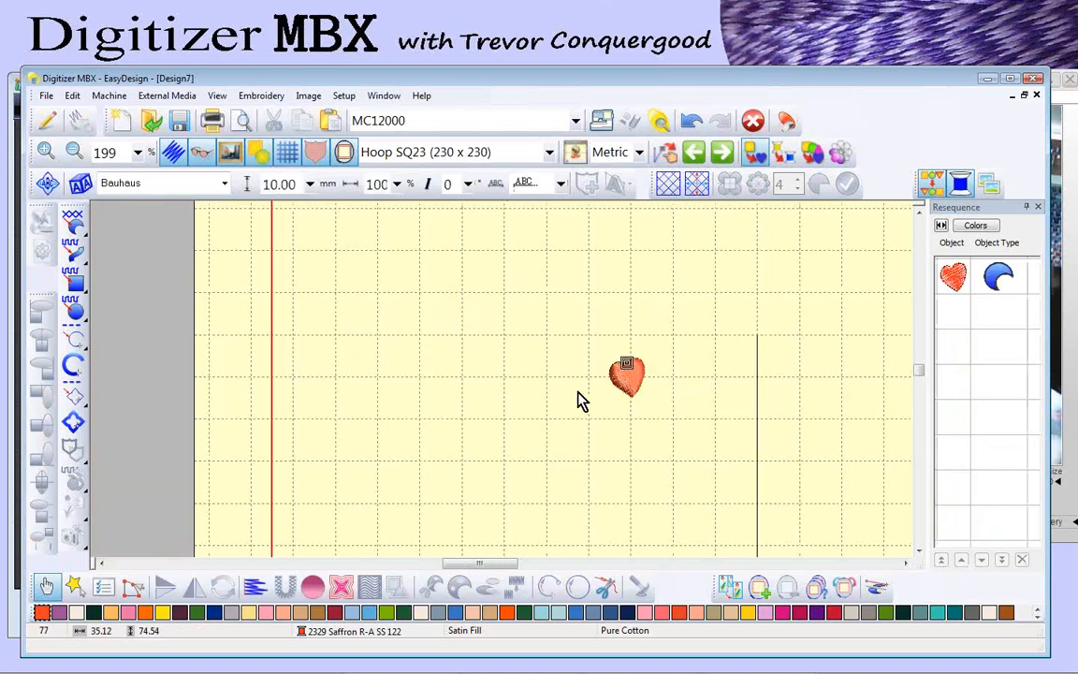
pyautogui.click(622, 397)
pyautogui.moveTo(610, 397); pyautogui.dragTo(423, 294)
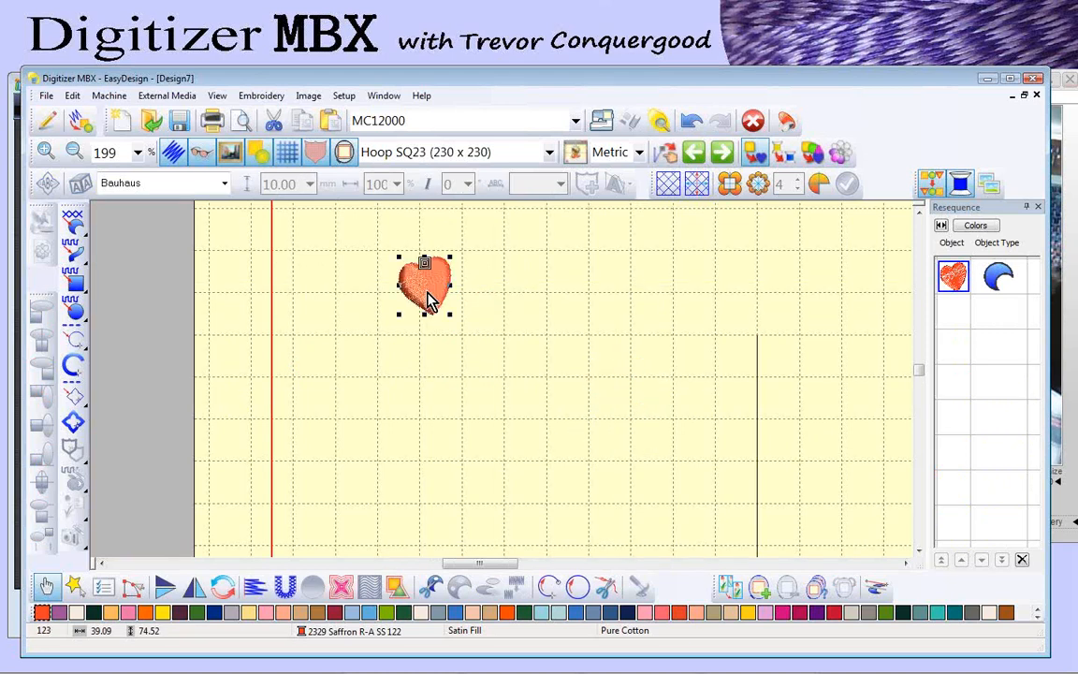
pyautogui.press('b')
pyautogui.moveTo(357, 225); pyautogui.dragTo(553, 426)
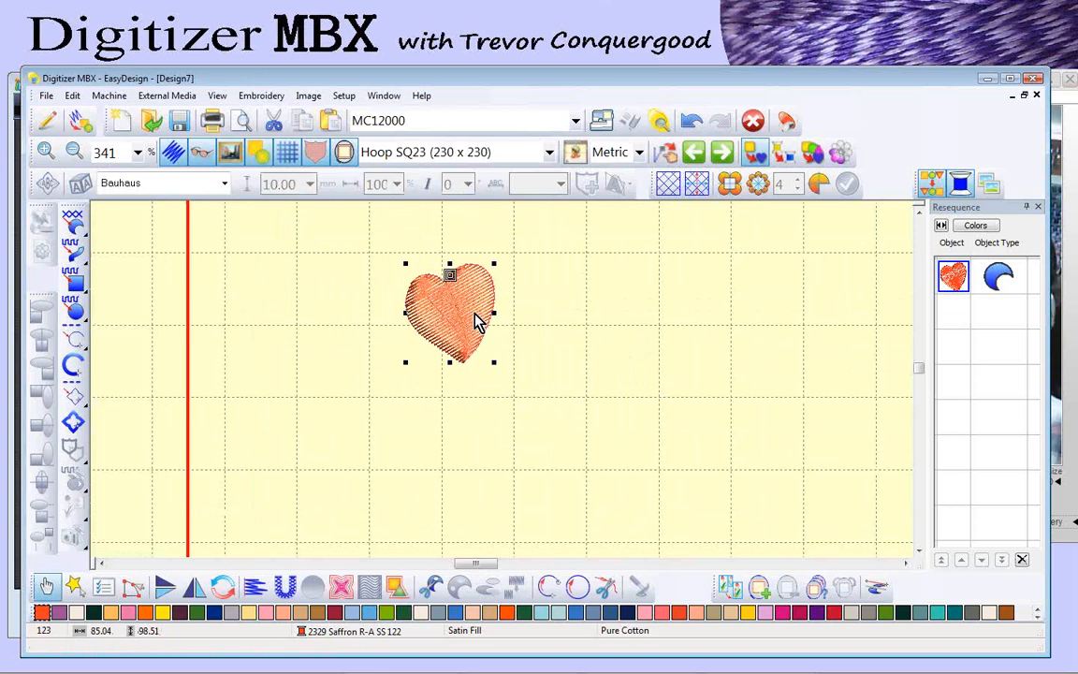
# Step: Copy the heart and paste a copy to the right of the original
pyautogui.click(312, 122)
pyautogui.click(329, 122)
pyautogui.click(575, 319)
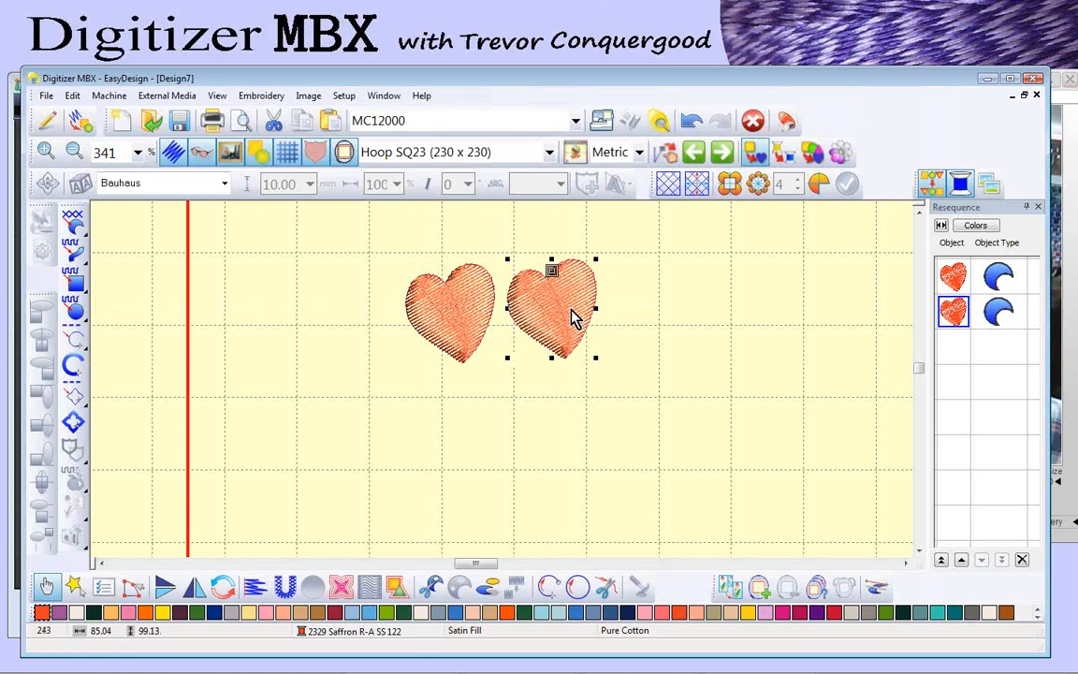
# Step: Paste another copy of the heart on top of the original, and delete both pasted copies
pyautogui.click(329, 122)
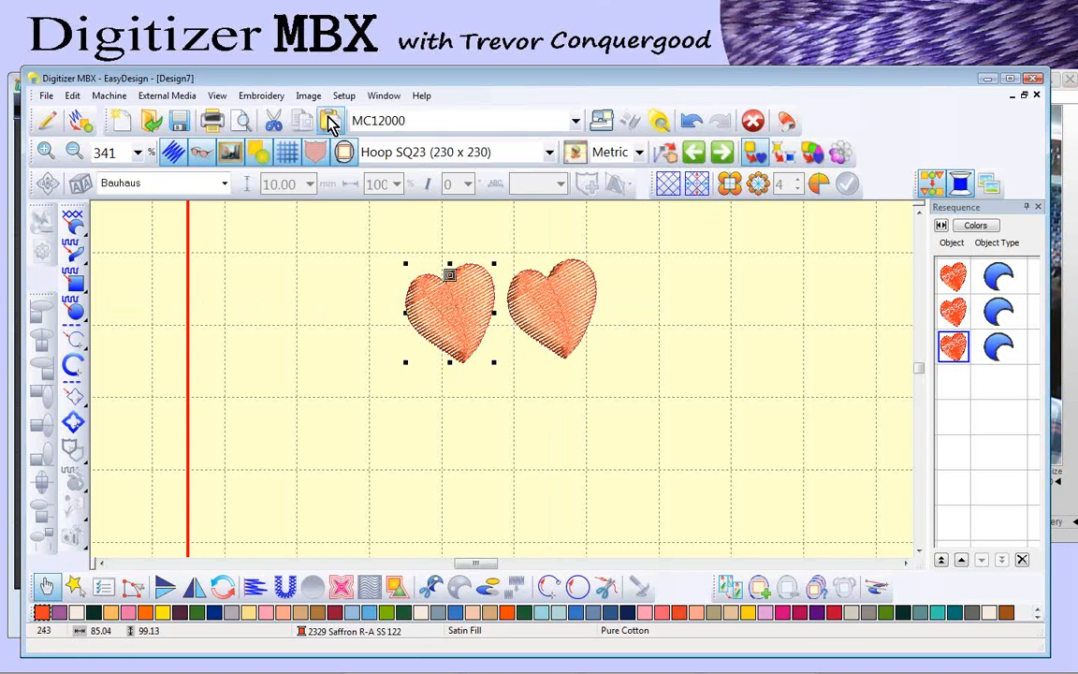
pyautogui.click(453, 314)
pyautogui.moveTo(453, 315); pyautogui.dragTo(449, 370)
pyautogui.press('Delete')
pyautogui.click(548, 316)
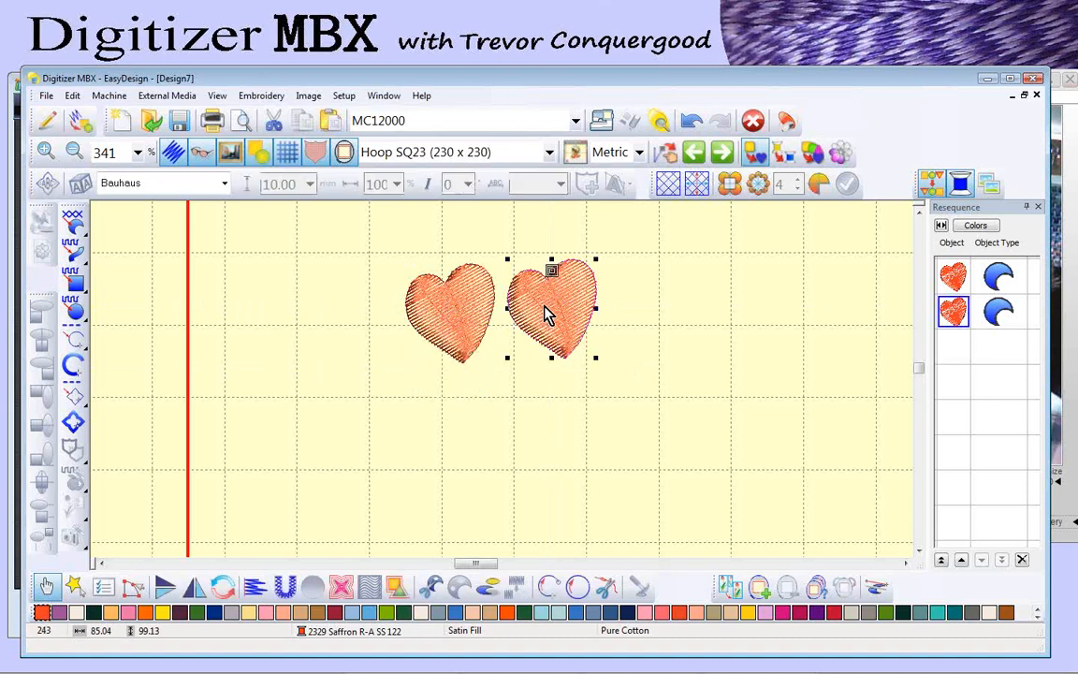
pyautogui.press('Delete')
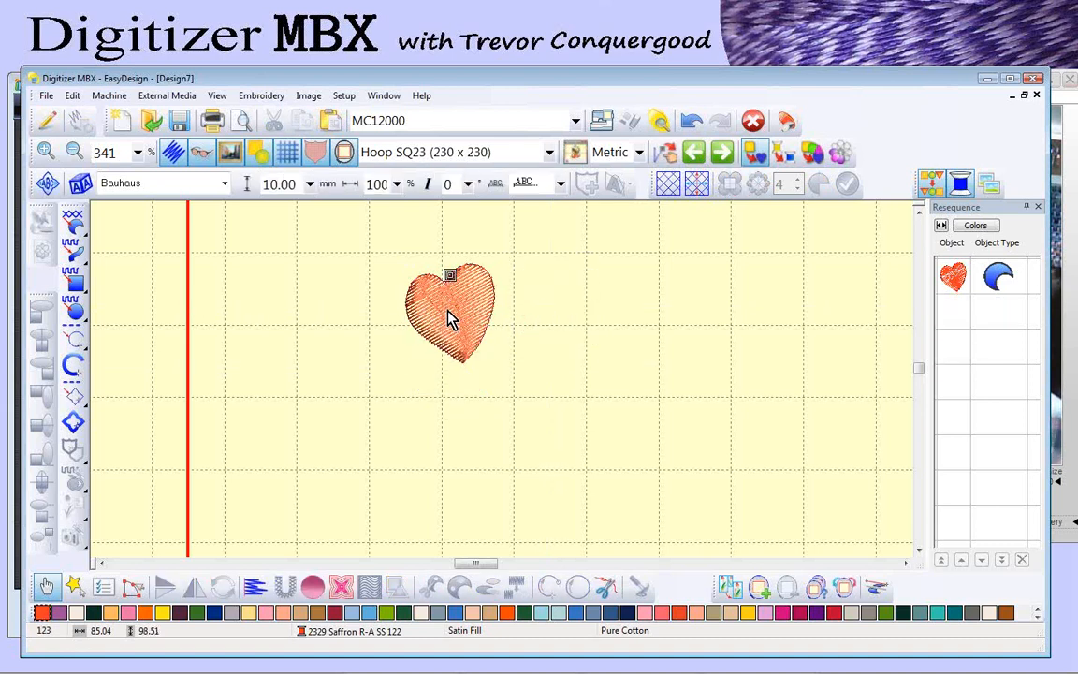
# Step: Clone the heart directly to the right of the original, leaving a small gap between them
pyautogui.click(451, 317)
pyautogui.moveTo(452, 317); pyautogui.dragTo(555, 318)
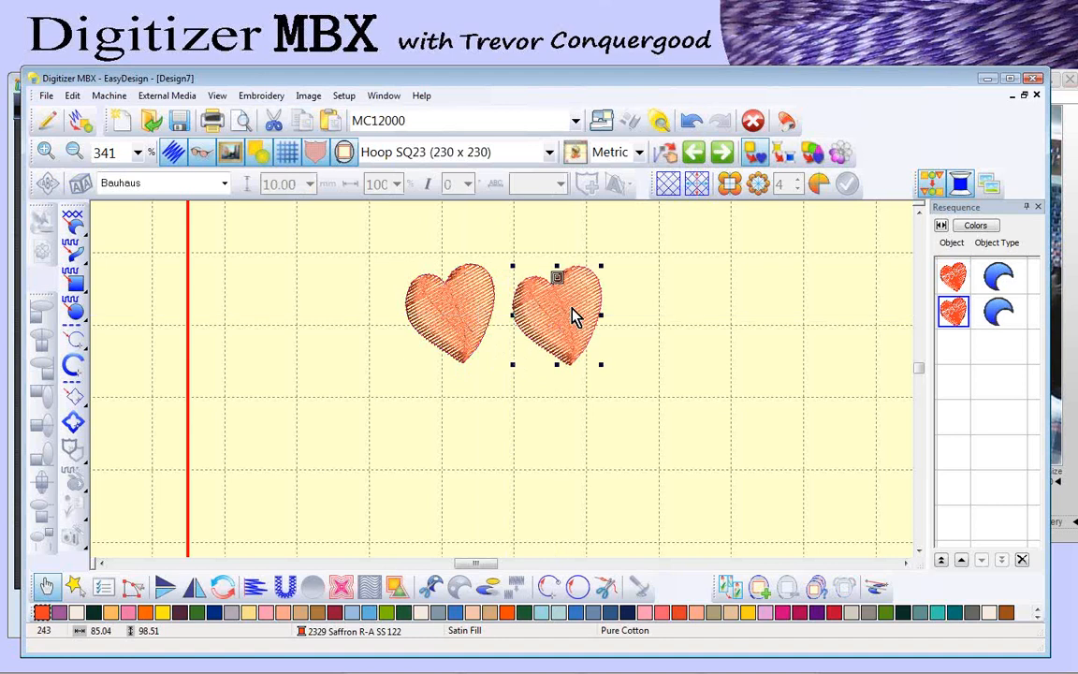
pyautogui.click(671, 327)
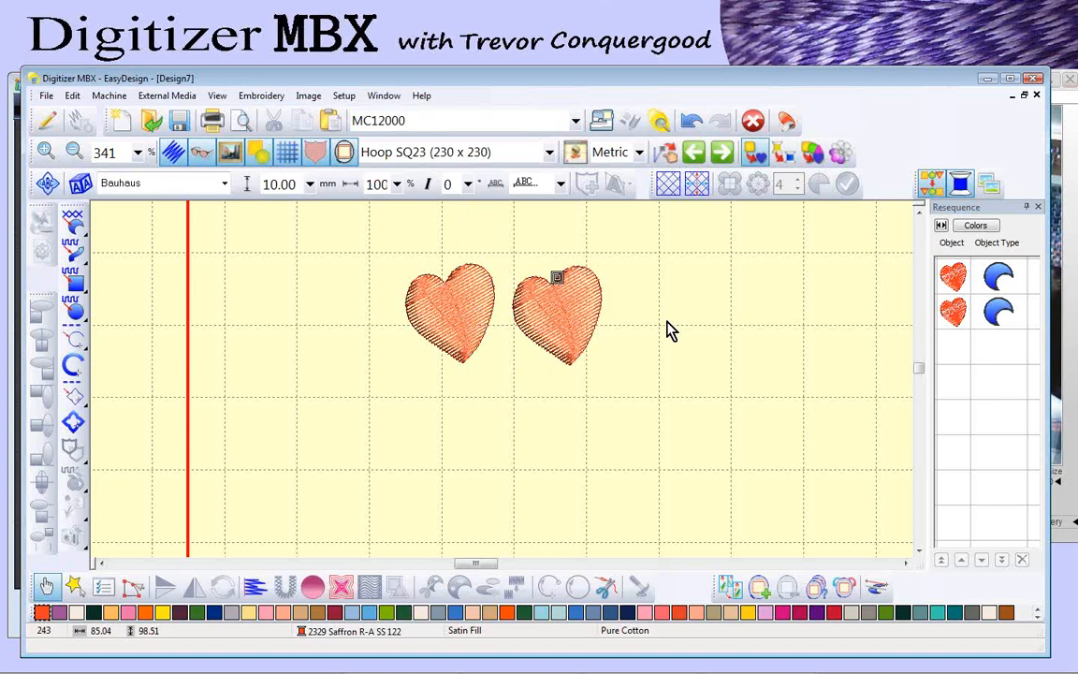
# Step: Try the Duplicate command on the original heart and delete the resulting copy
pyautogui.click(74, 99)
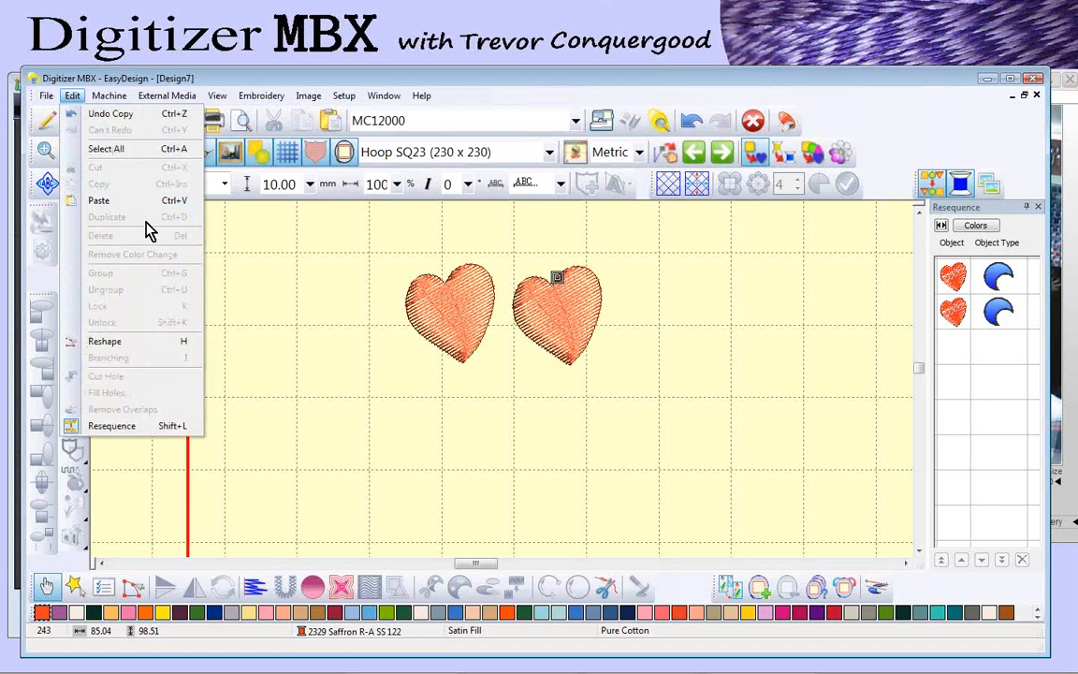
pyautogui.click(301, 296)
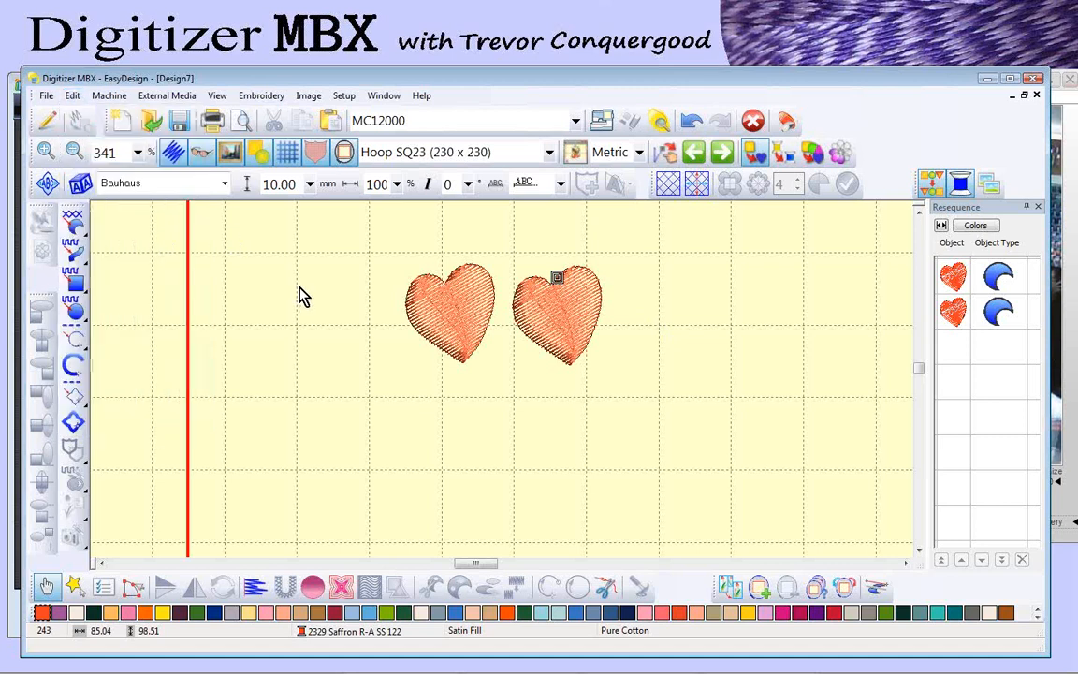
pyautogui.click(463, 319)
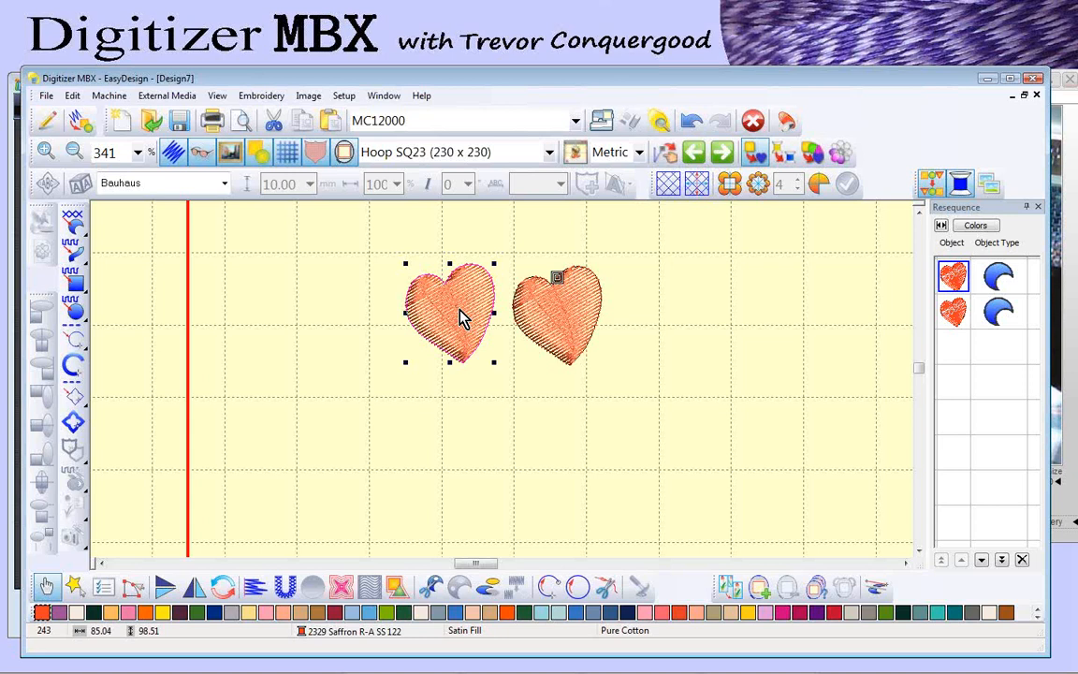
pyautogui.hotkey('ctrl', 'd')
pyautogui.press('Delete')
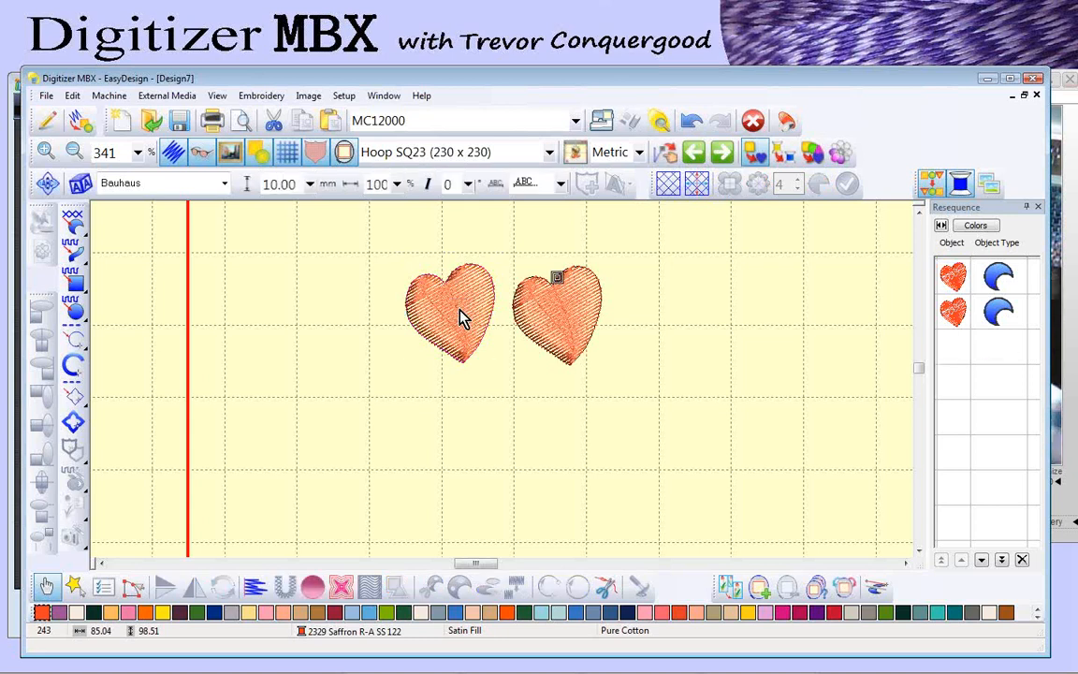
# Step: Clone the second heart to its right and slightly lower, and duplicate it three more times with the same offset
pyautogui.hotkey('shift', 'z')
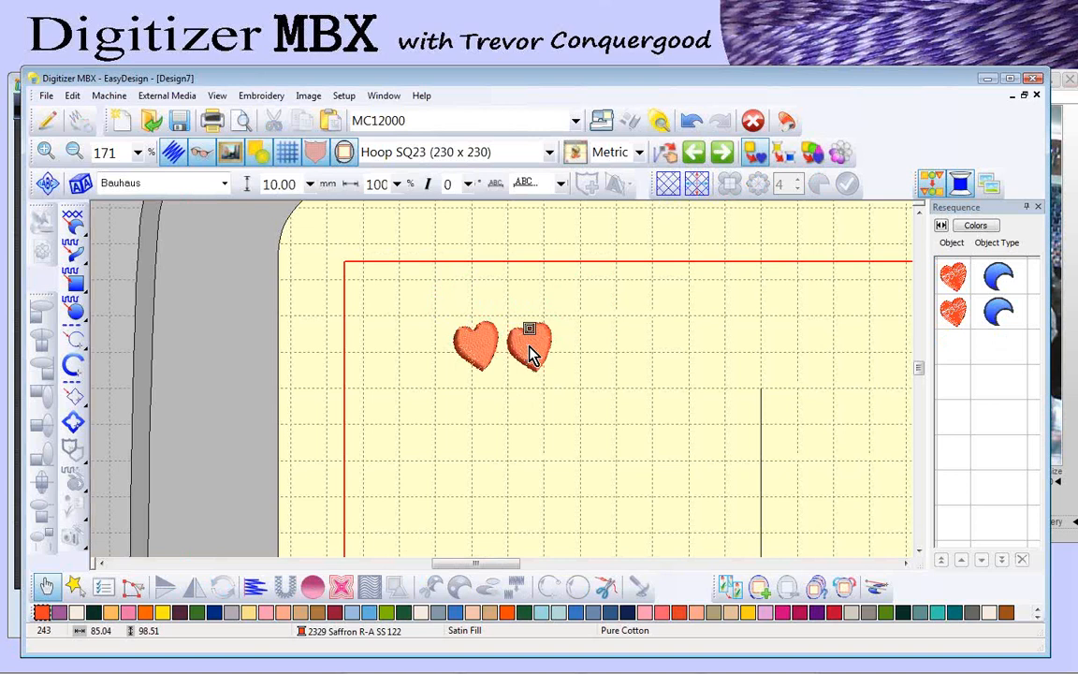
pyautogui.click(529, 354)
pyautogui.moveTo(529, 354); pyautogui.dragTo(585, 361)
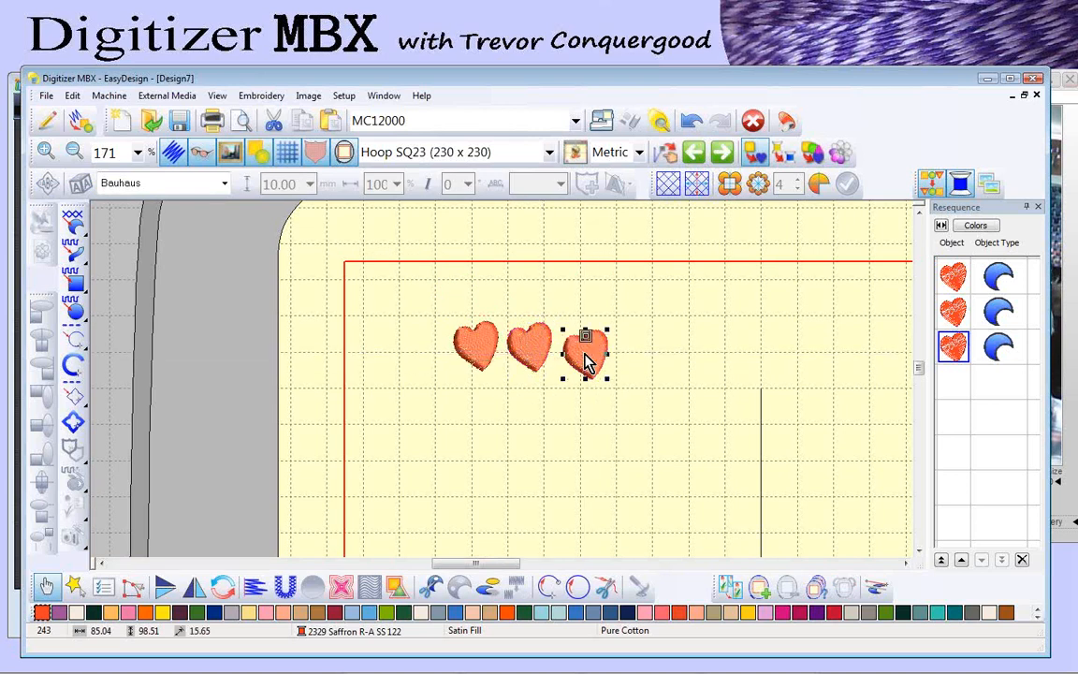
pyautogui.hotkey('ctrl', 'd')
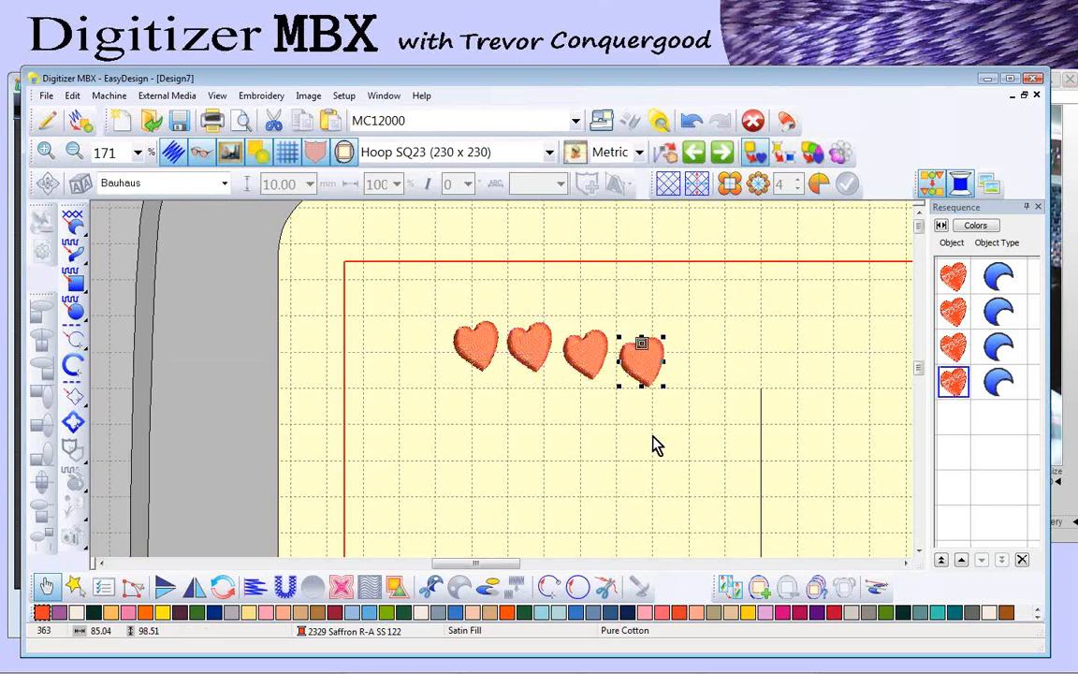
pyautogui.hotkey('ctrl', 'd')
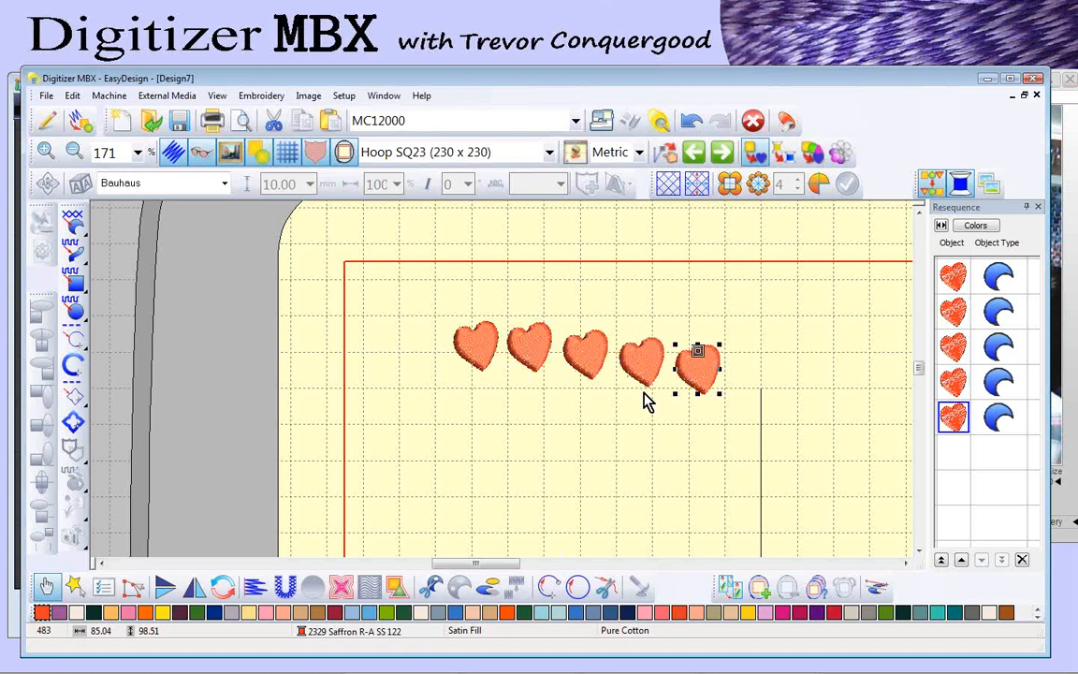
pyautogui.hotkey('ctrl', 'd')
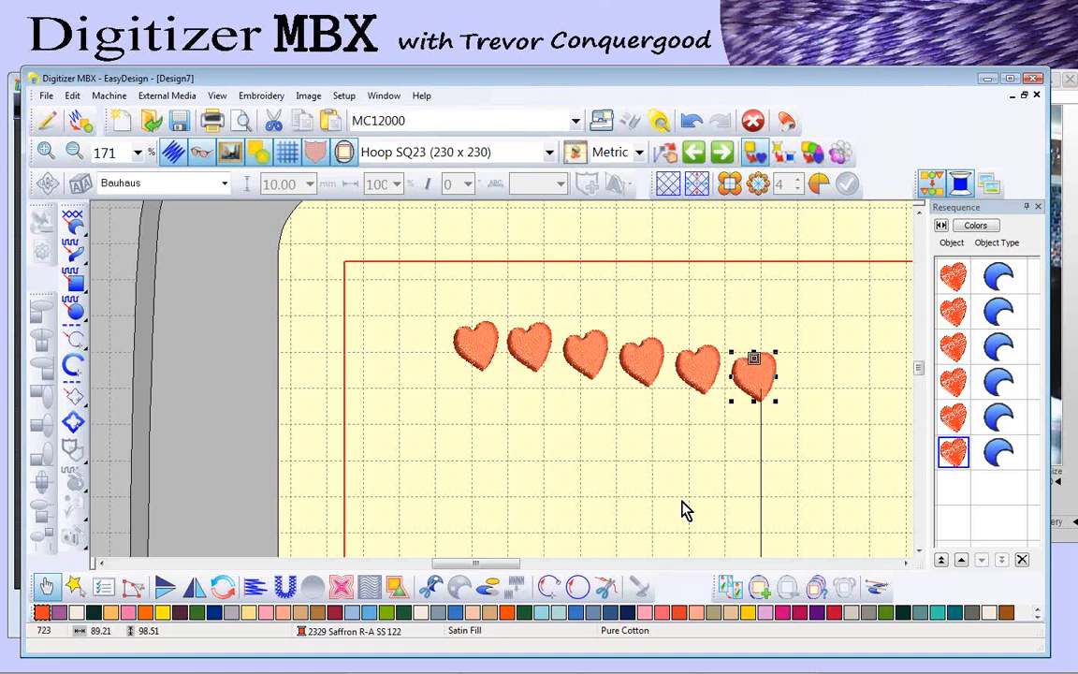
# Step: Clone the original heart directly below itself, and duplicate it twice more with the same offset
pyautogui.click(632, 453)
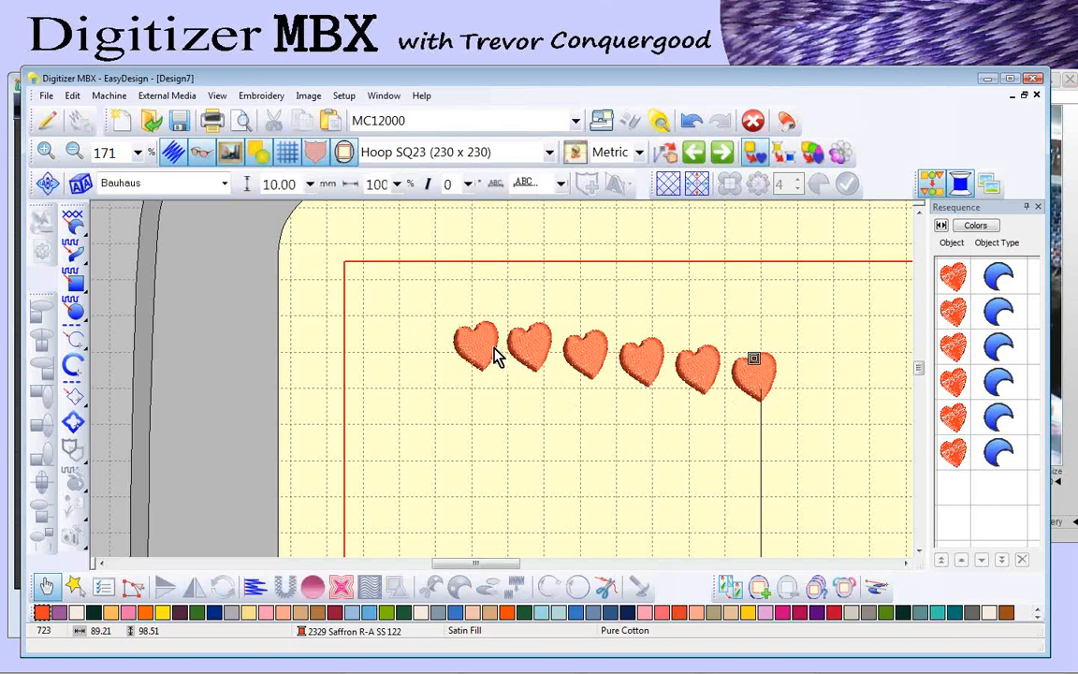
pyautogui.moveTo(479, 351); pyautogui.dragTo(481, 403)
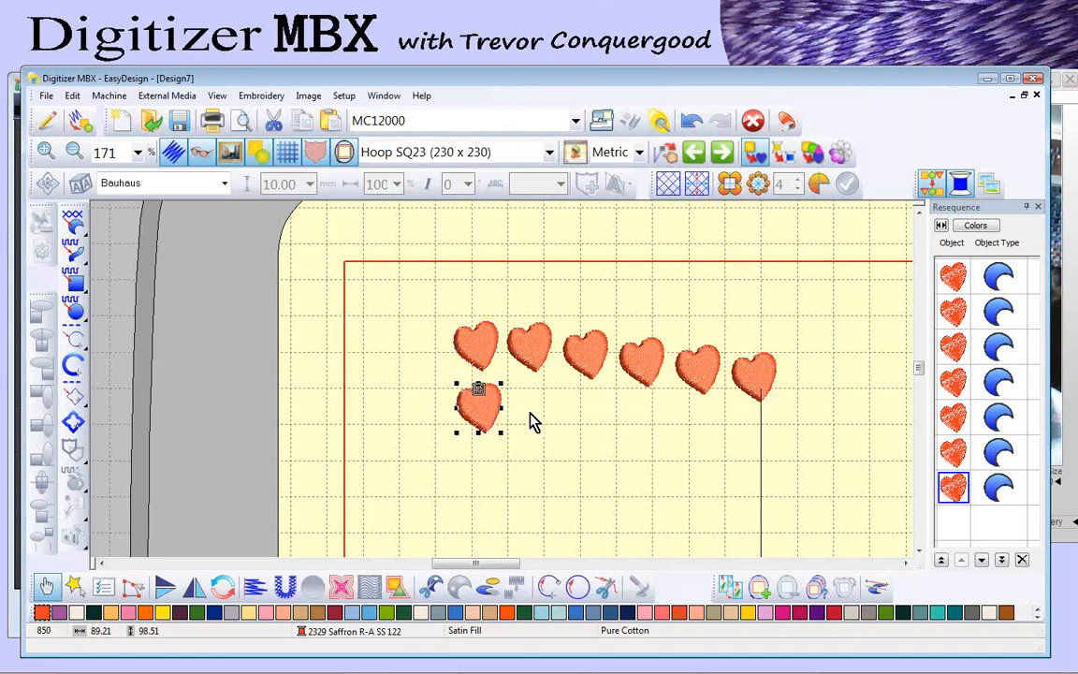
pyautogui.hotkey('ctrl', 'd')
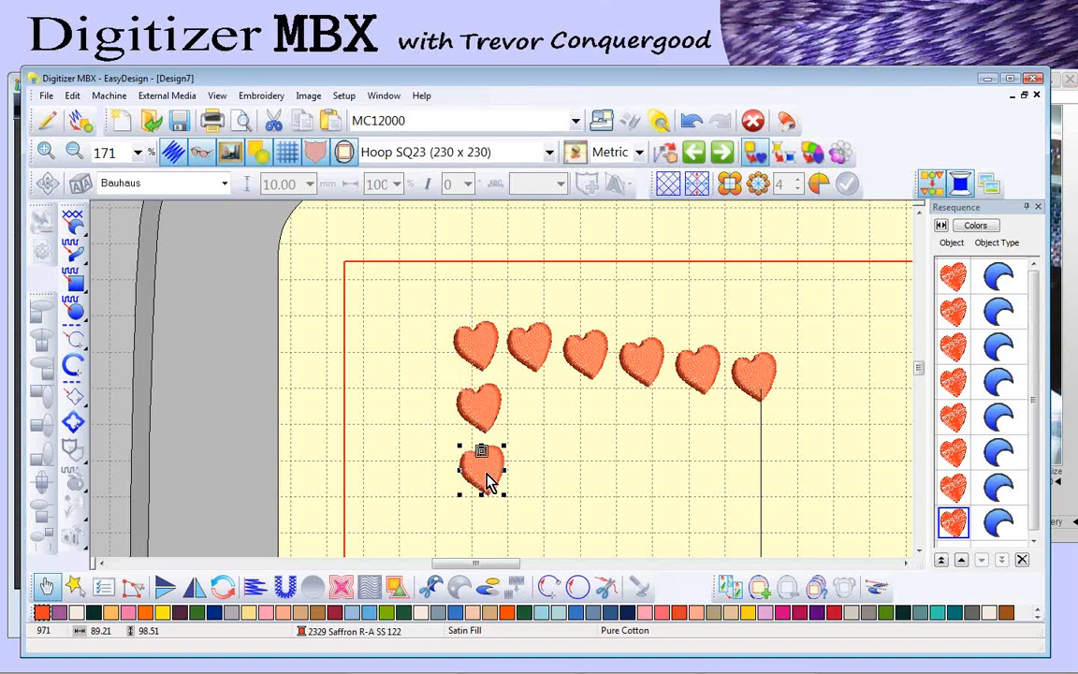
pyautogui.hotkey('ctrl', 'd')
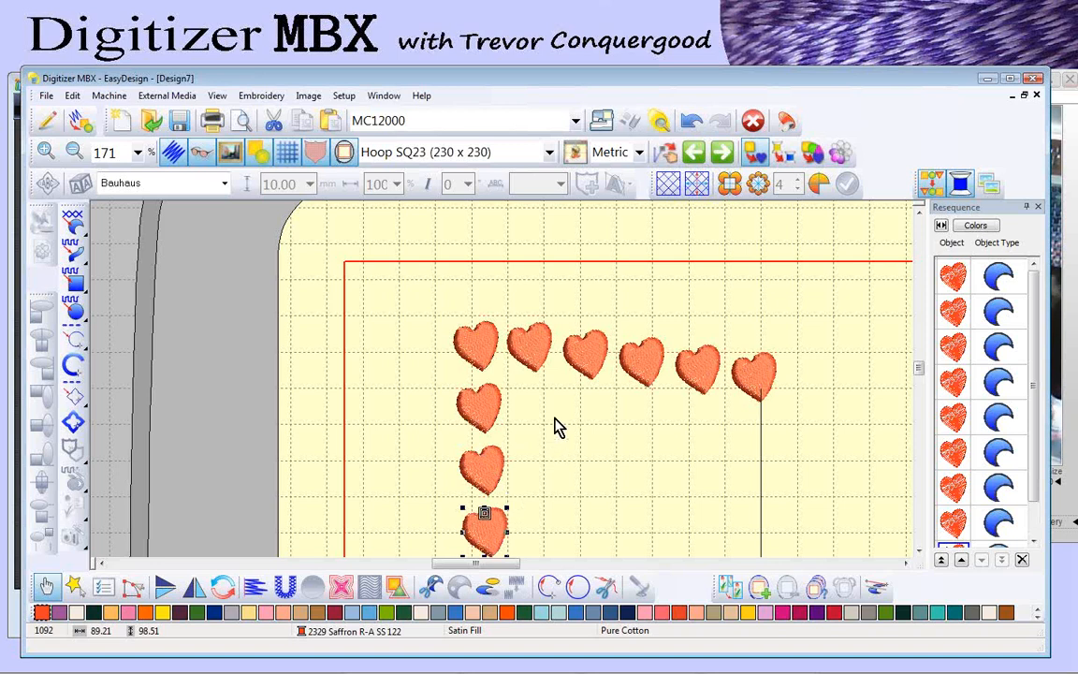
# Step: Delete all the copied hearts, keeping only the original one
pyautogui.hotkey('shift', 'z')
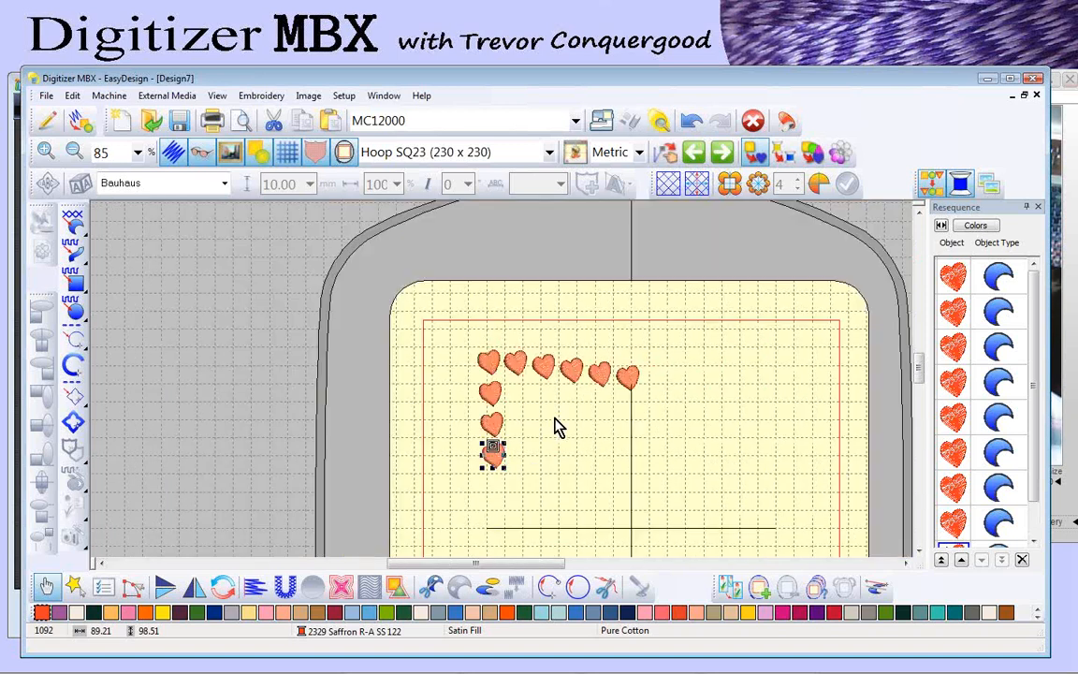
pyautogui.moveTo(684, 361); pyautogui.dragTo(554, 497)
pyautogui.press('Delete')
pyautogui.click(514, 361)
pyautogui.press('Delete')
pyautogui.press('Delete')
# Step: Enlarge the remaining heart near the hoop's upper-left corner and set its fill stitch type to Cross Stitch
pyautogui.click(496, 365)
pyautogui.moveTo(502, 377)
pyautogui.mouseDown()
pyautogui.moveTo(575, 452)
pyautogui.moveTo(535, 409)
pyautogui.moveTo(497, 393)
pyautogui.mouseUp()
pyautogui.rightClick(481, 383)
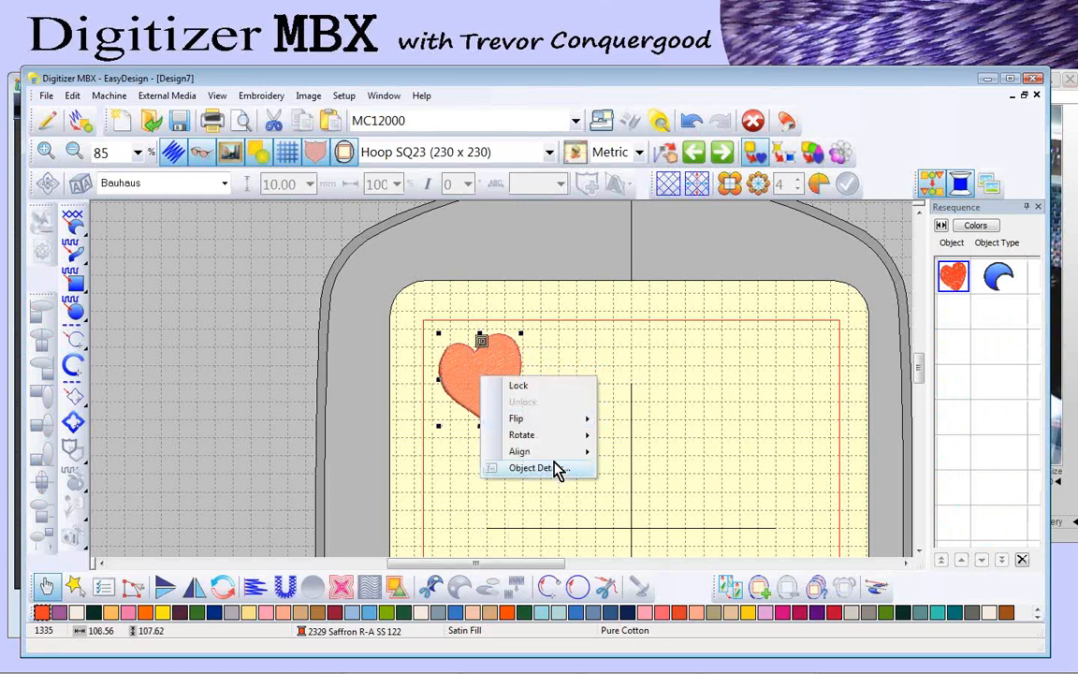
pyautogui.click(552, 468)
pyautogui.click(496, 223)
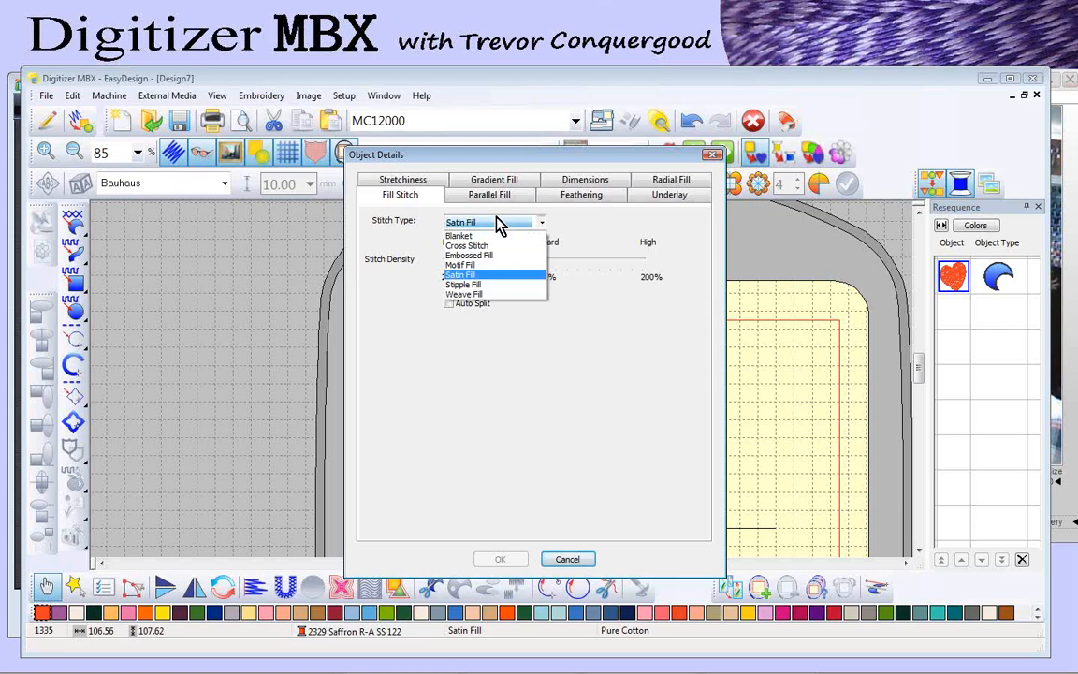
pyautogui.click(487, 243)
pyautogui.click(512, 560)
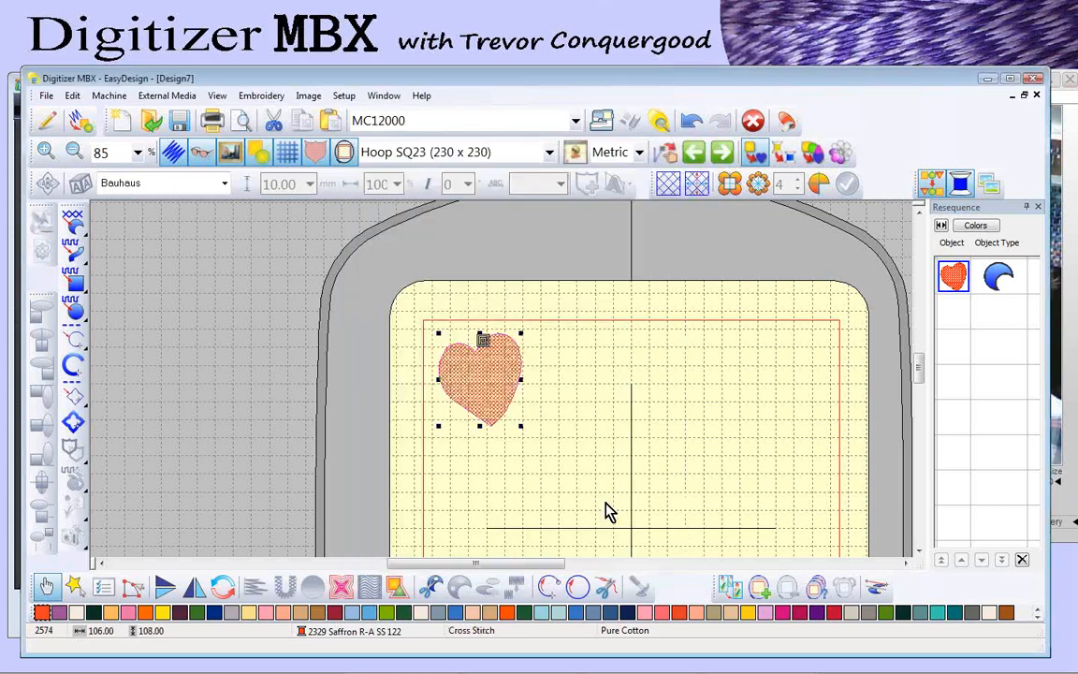
# Step: Clone the cross stitch heart directly below itself, and duplicate it with the same offset to make a column of four
pyautogui.press('-')
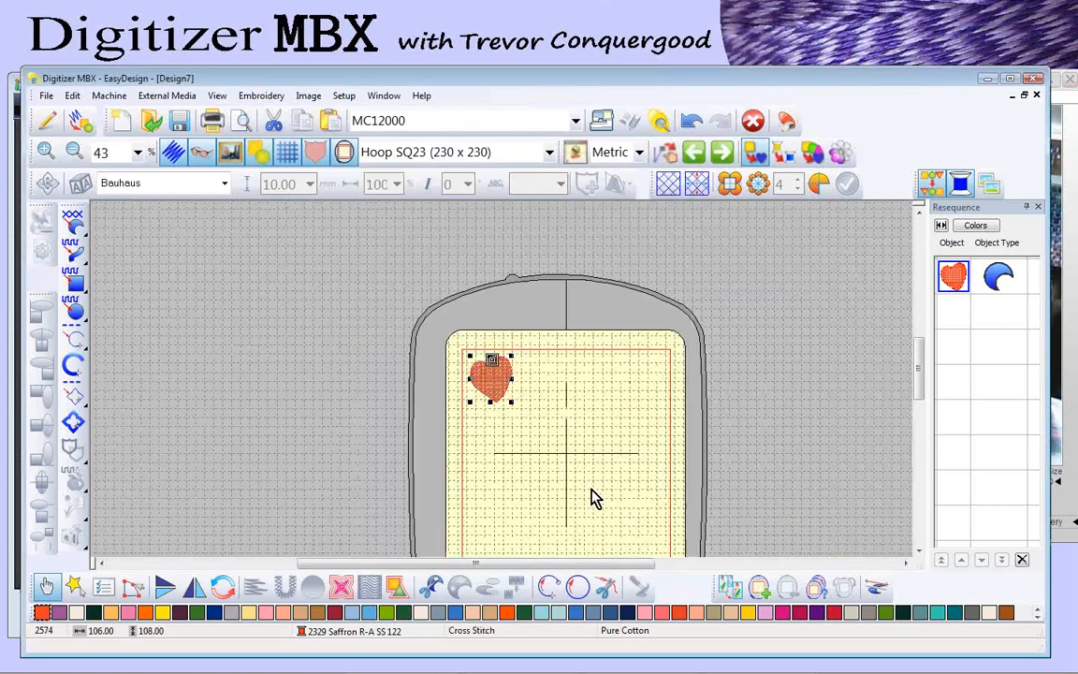
pyautogui.moveTo(497, 383); pyautogui.dragTo(499, 439)
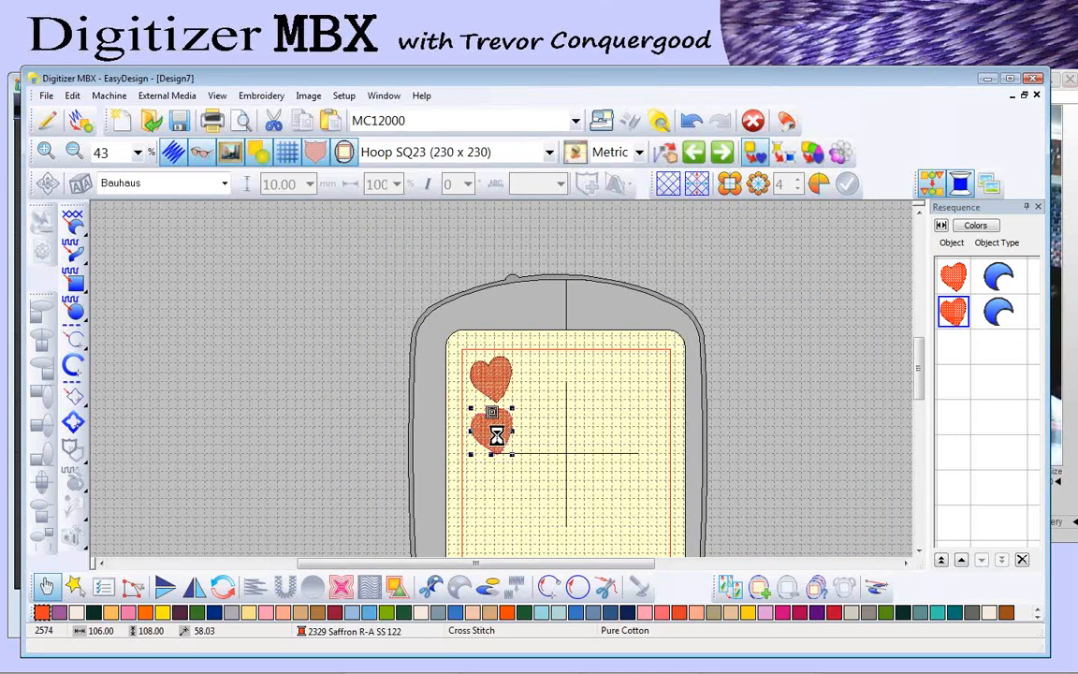
pyautogui.hotkey('ctrl', 'd')
pyautogui.hotkey('ctrl', 'd')
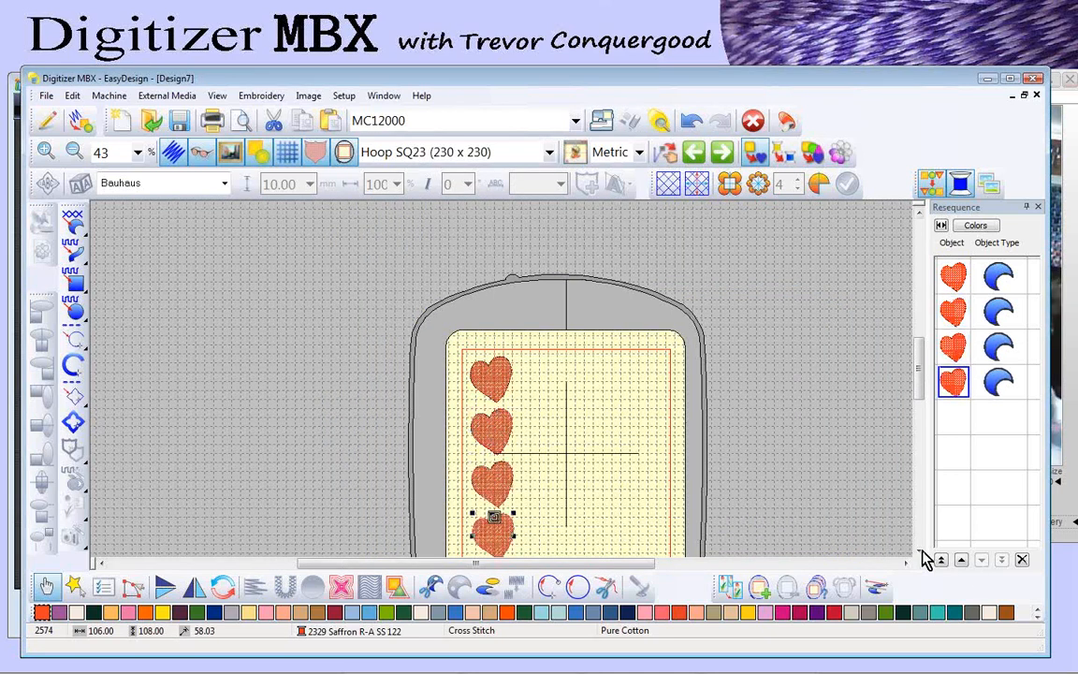
# Step: Select all four hearts and nudge the column slightly upward within the hoop
pyautogui.click(920, 552)
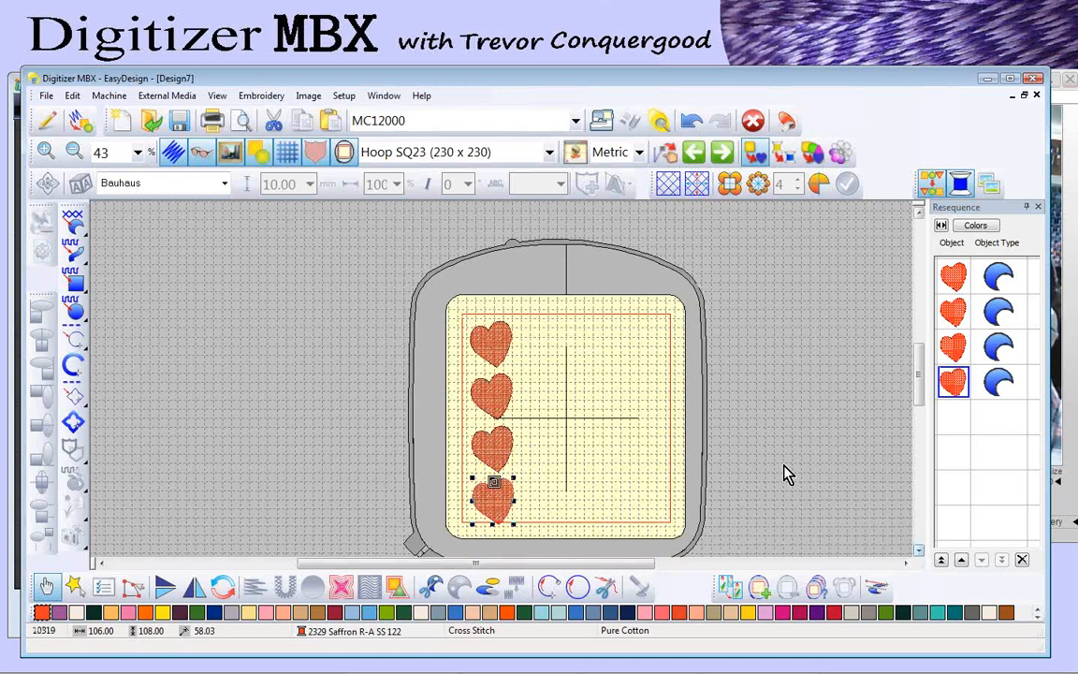
pyautogui.click(397, 308)
pyautogui.scroll(-2, 548, 476)
pyautogui.hotkey('ctrl', 'a')
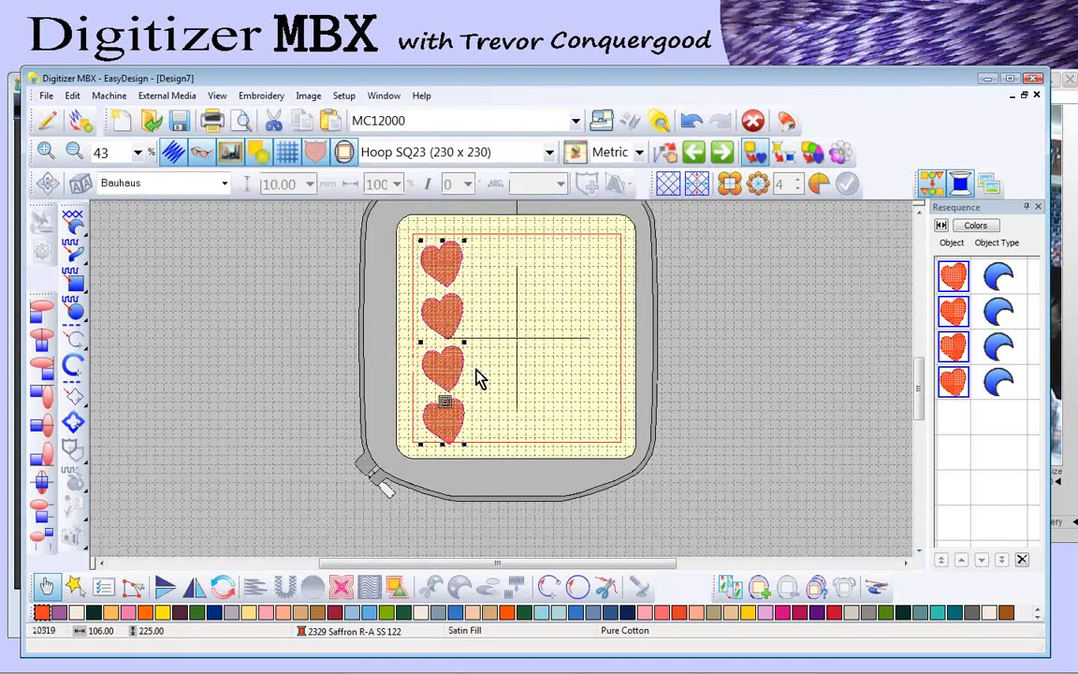
pyautogui.press('Up')
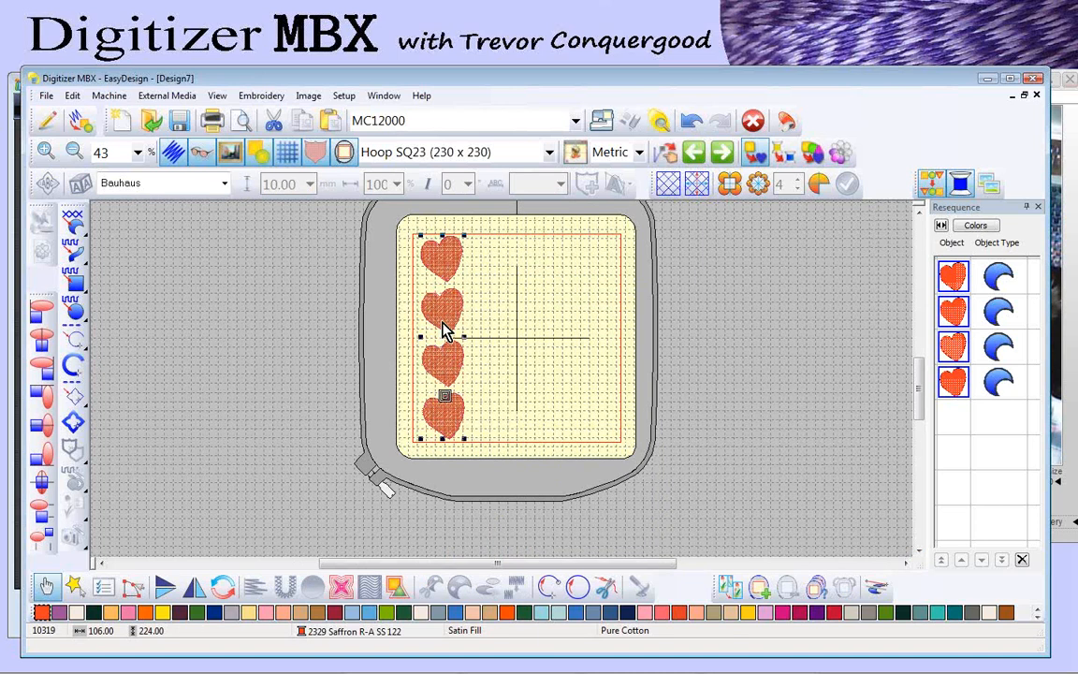
# Step: Clone the heart column to its right, and keep duplicating it with the same offset until there are ten columns
pyautogui.moveTo(448, 330); pyautogui.dragTo(498, 327)
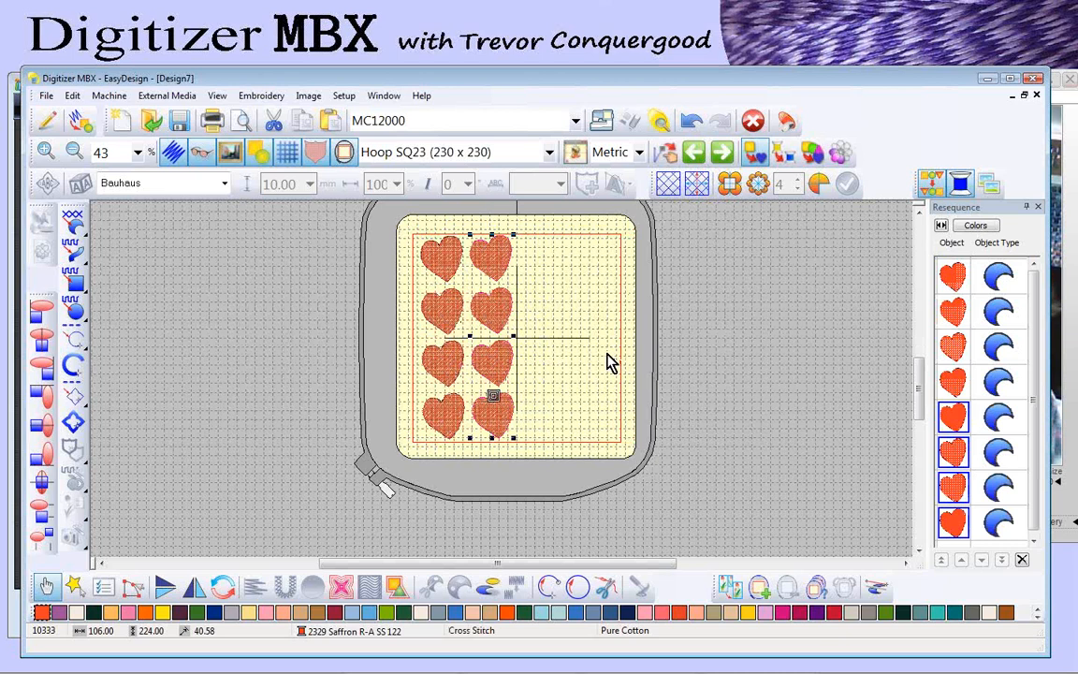
pyautogui.hotkey('ctrl', 'd')
pyautogui.hotkey('ctrl', 'd')
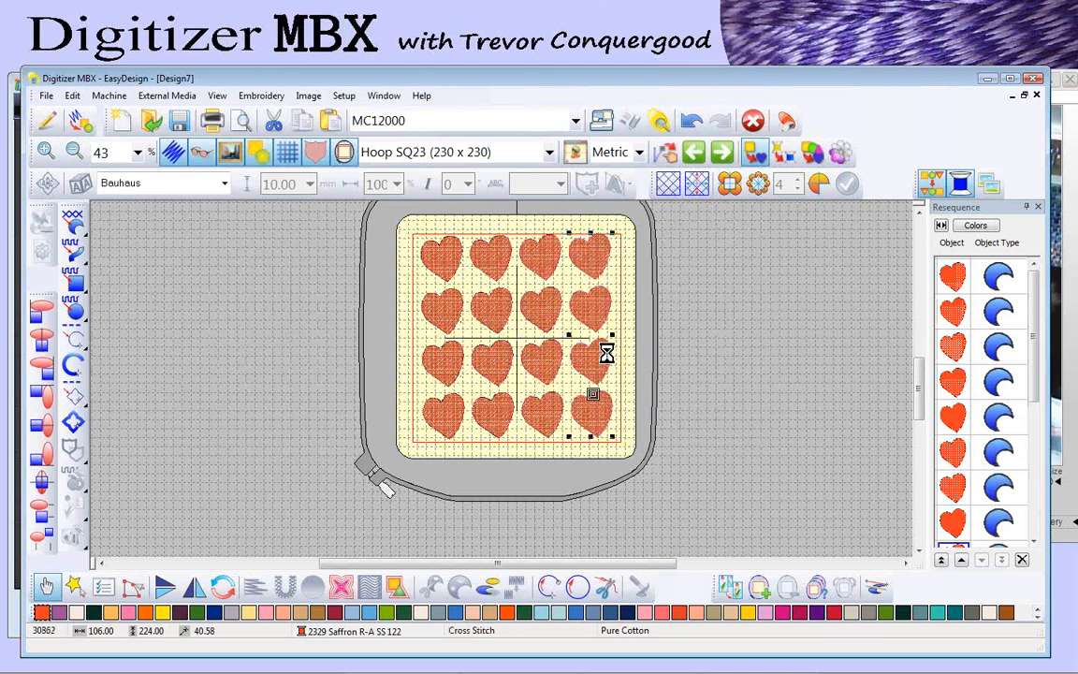
pyautogui.hotkey('ctrl', 'd')
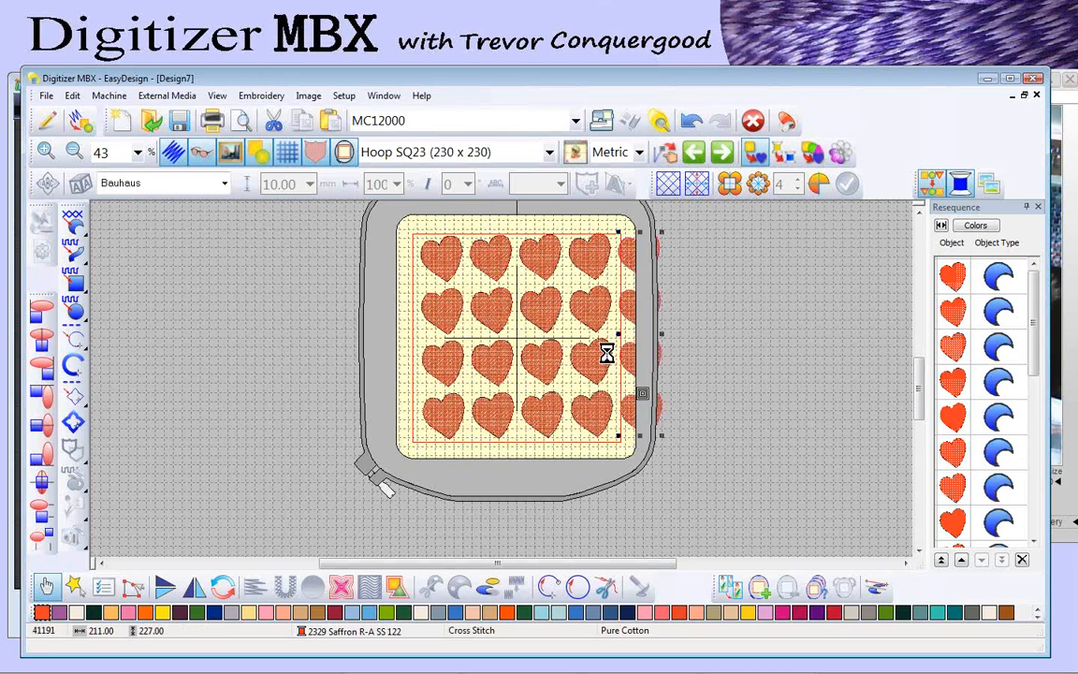
pyautogui.hotkey('ctrl', 'd')
pyautogui.hotkey('ctrl', 'd')
pyautogui.hotkey('ctrl', 'd')
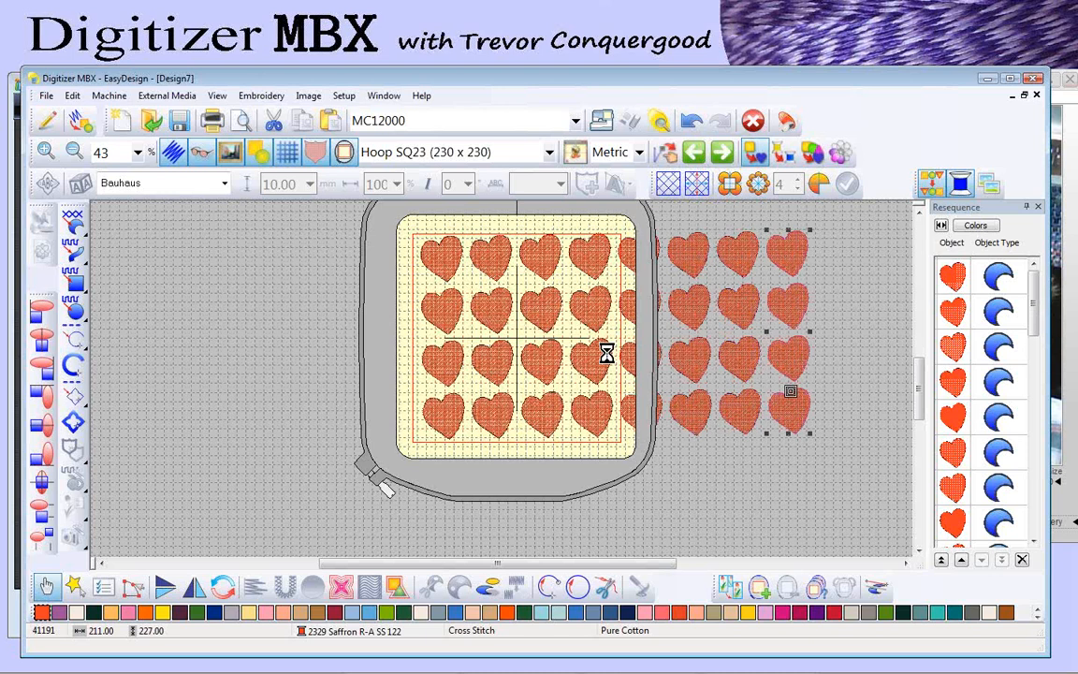
pyautogui.hotkey('ctrl', 'd')
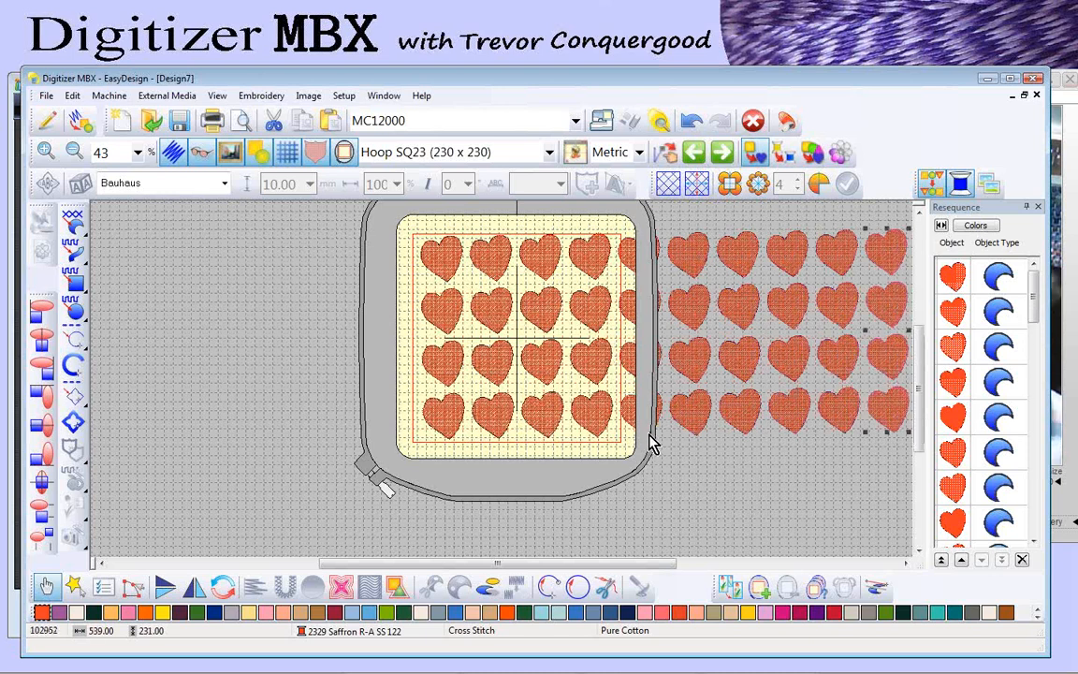
# Step: Change the hoop to Hoop GR (230 x 300) and rotate it to landscape orientation
pyautogui.hotkey('shift', 'z')
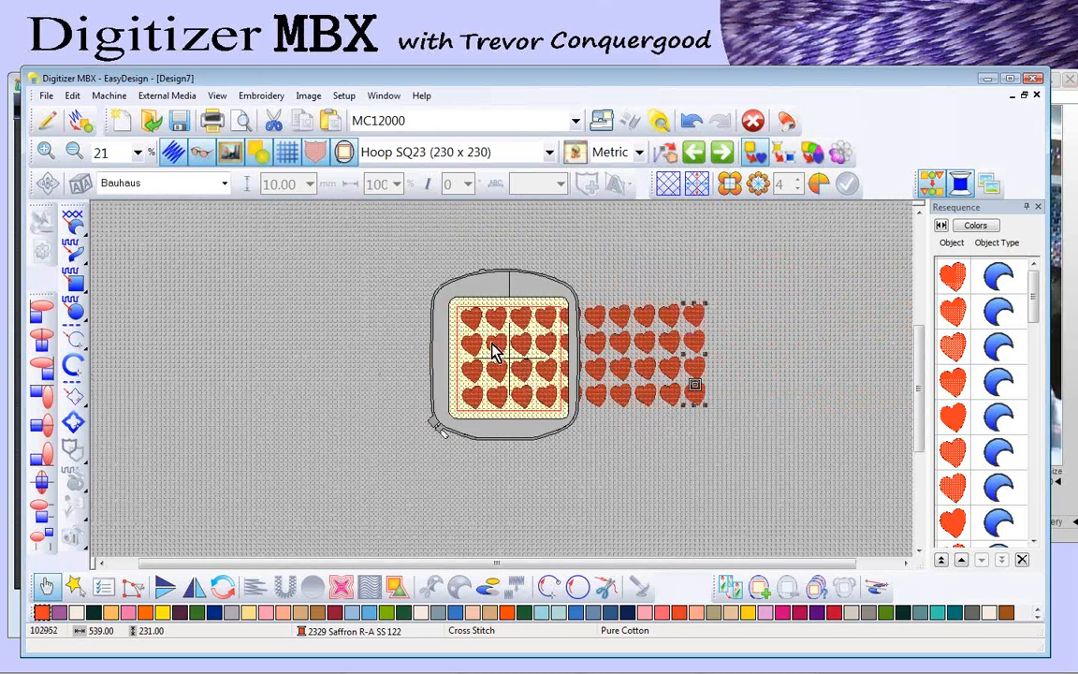
pyautogui.moveTo(431, 286); pyautogui.dragTo(728, 442)
pyautogui.click(433, 155)
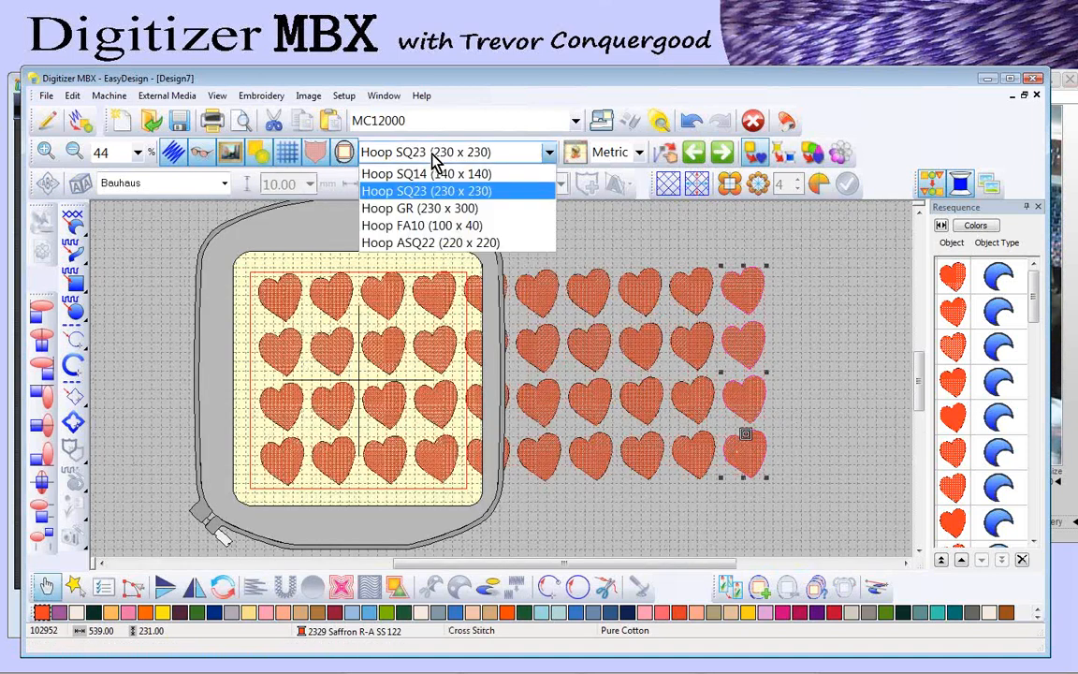
pyautogui.click(393, 206)
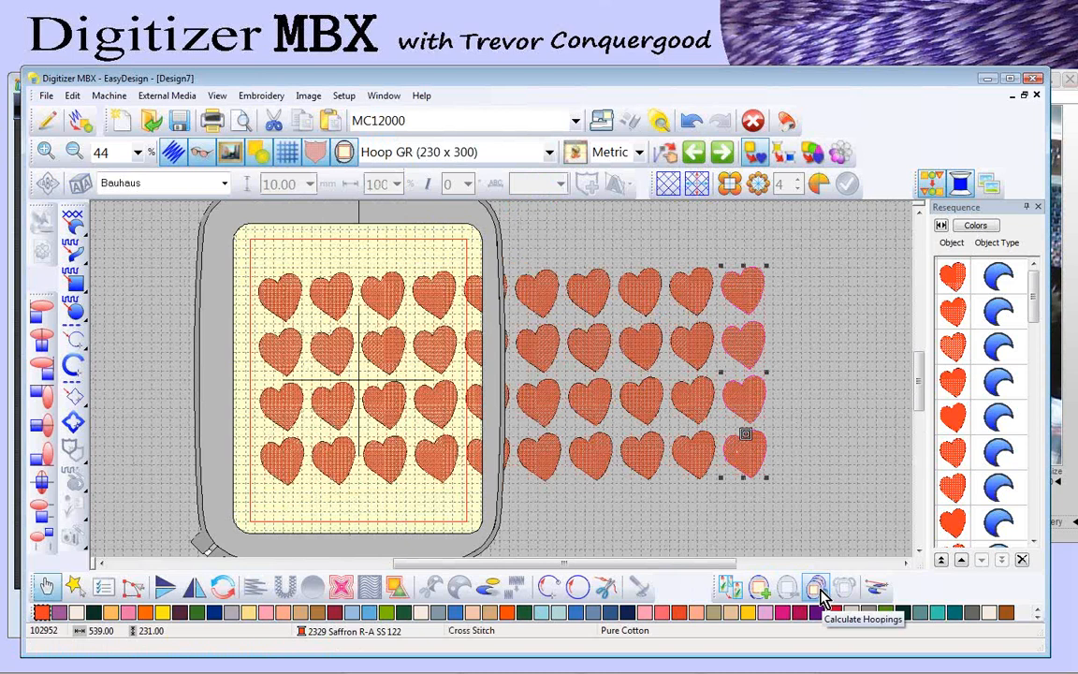
pyautogui.click(859, 510)
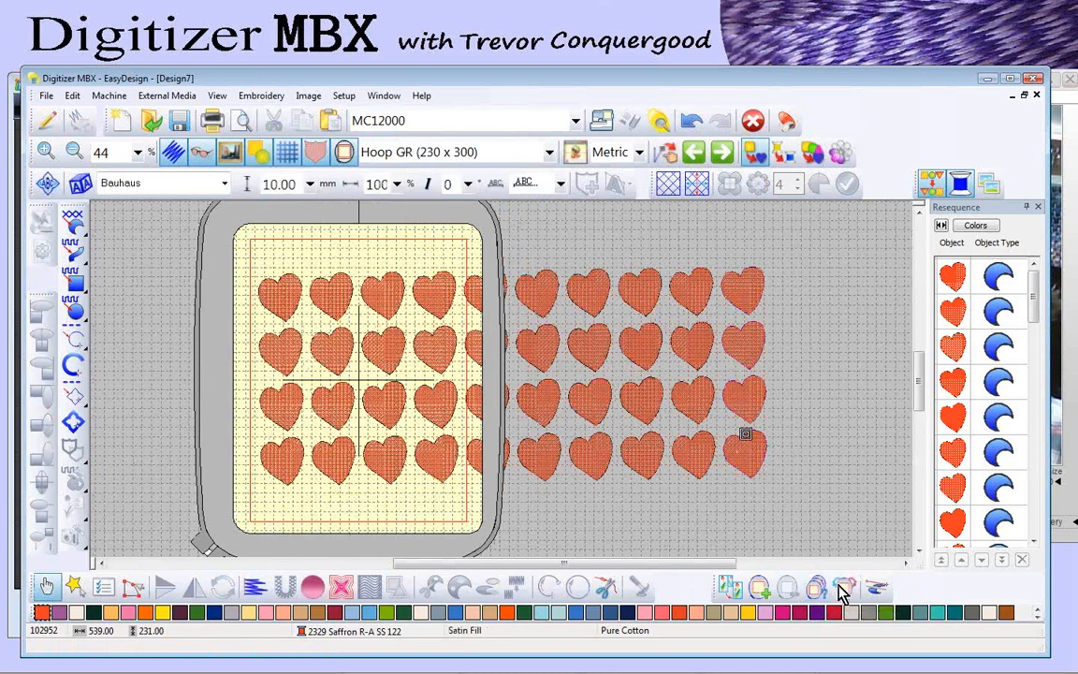
pyautogui.click(842, 588)
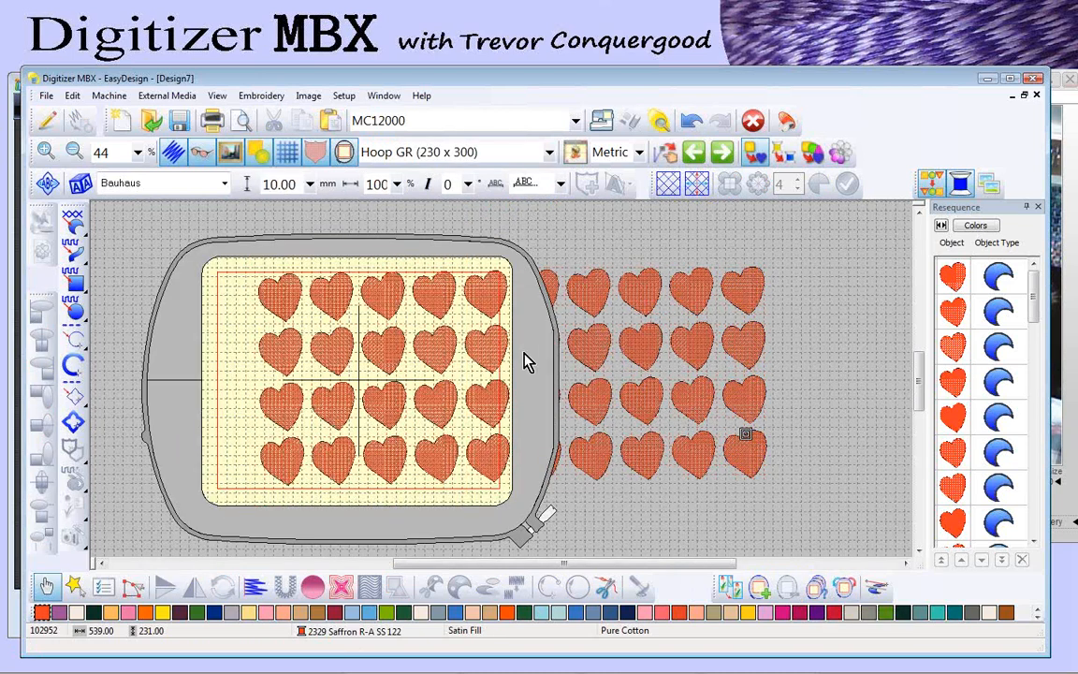
# Step: In the hoop layout, add a second landscape hoop overlapping the first, and adjust both positions to cover the first nine heart columns
pyautogui.click(731, 590)
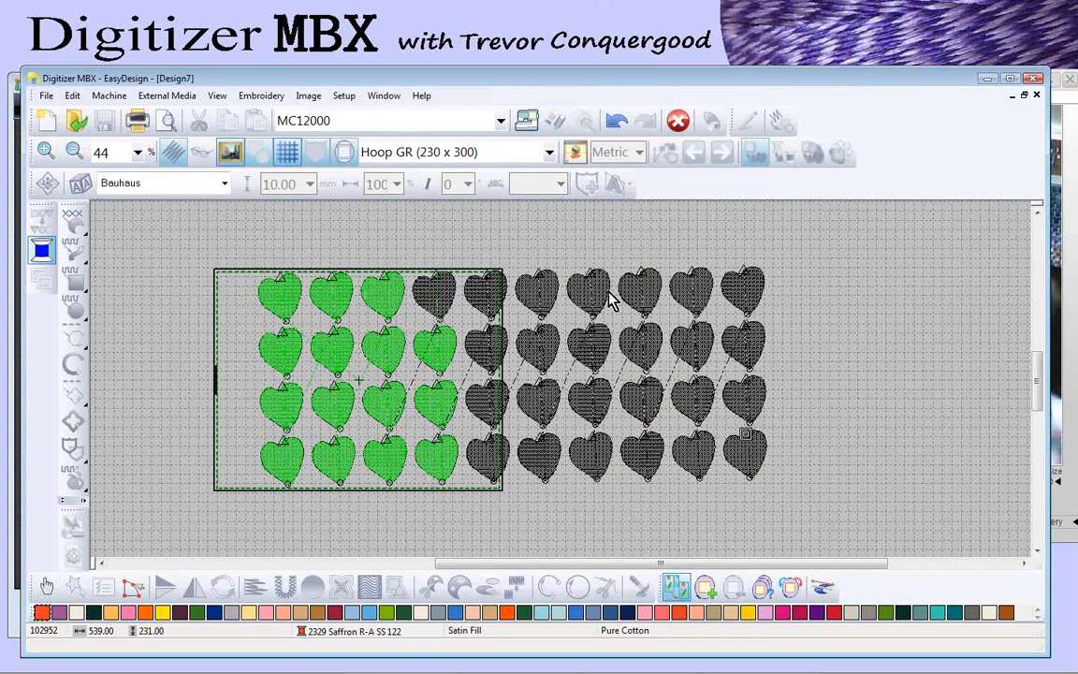
pyautogui.click(386, 395)
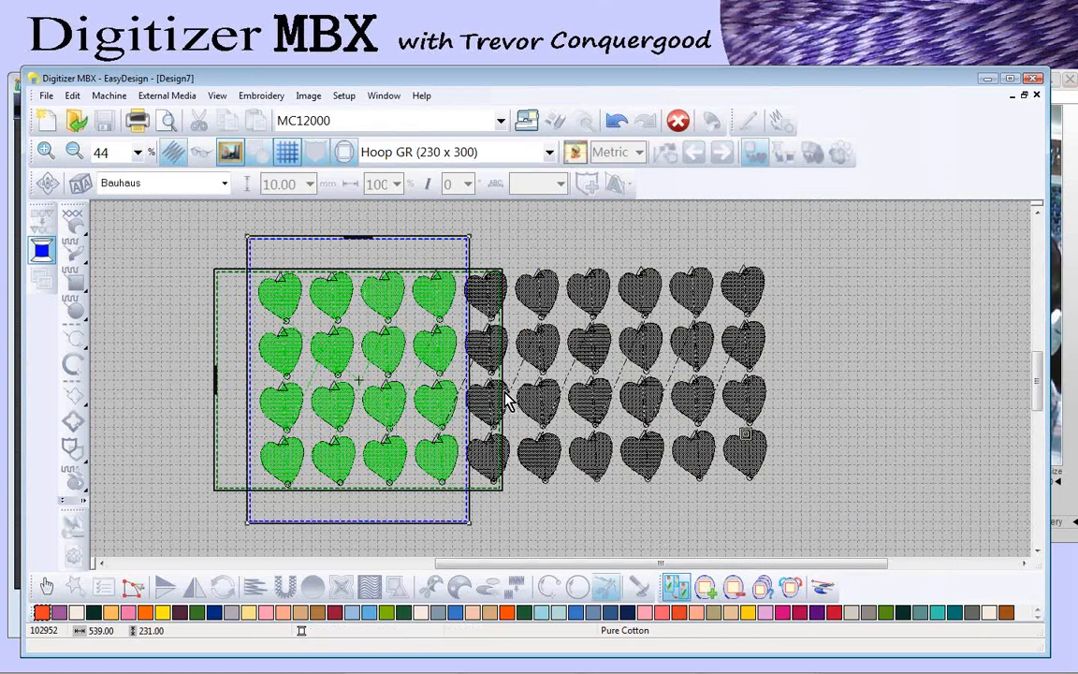
pyautogui.moveTo(440, 511); pyautogui.dragTo(498, 513)
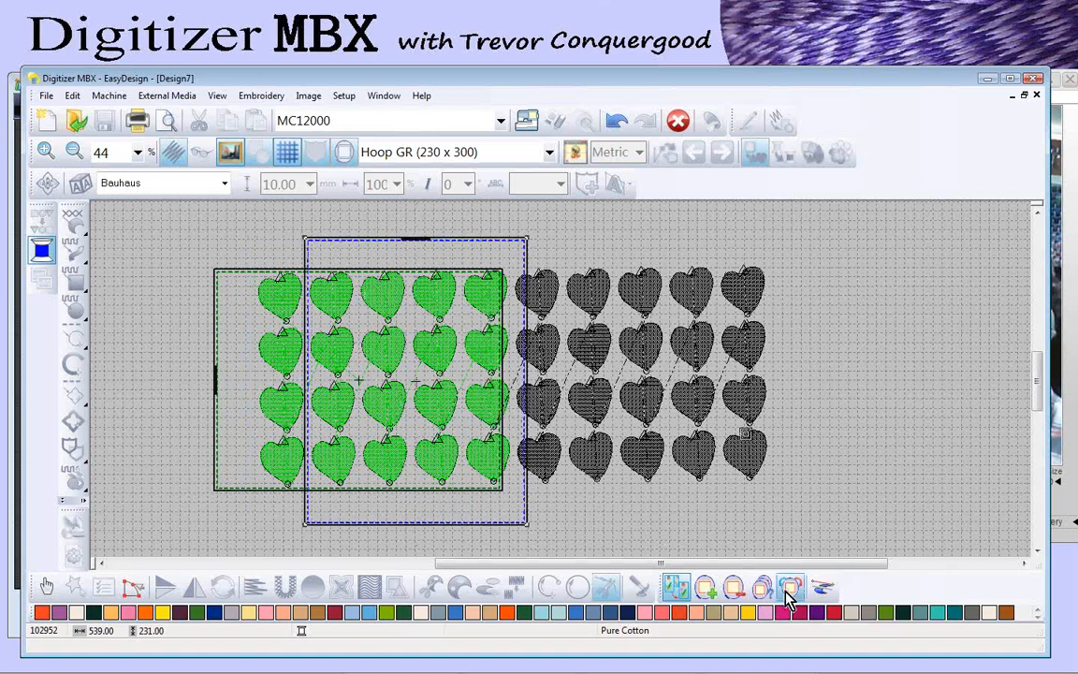
pyautogui.click(762, 588)
pyautogui.moveTo(529, 494); pyautogui.dragTo(713, 490)
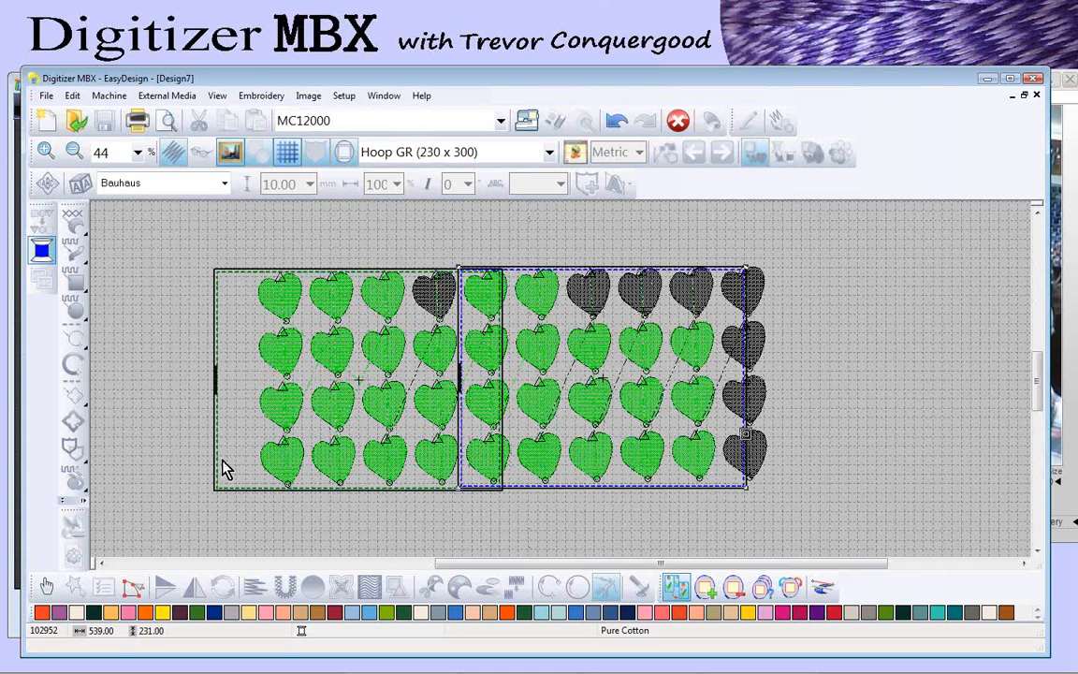
pyautogui.moveTo(218, 452); pyautogui.dragTo(222, 448)
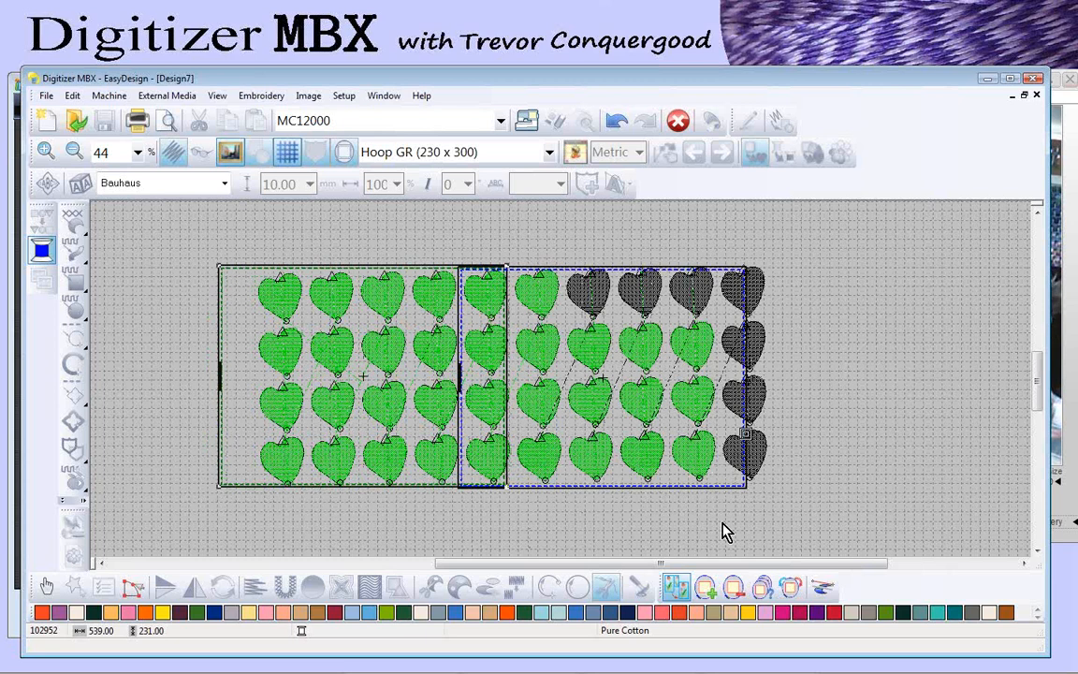
pyautogui.moveTo(731, 489); pyautogui.dragTo(726, 476)
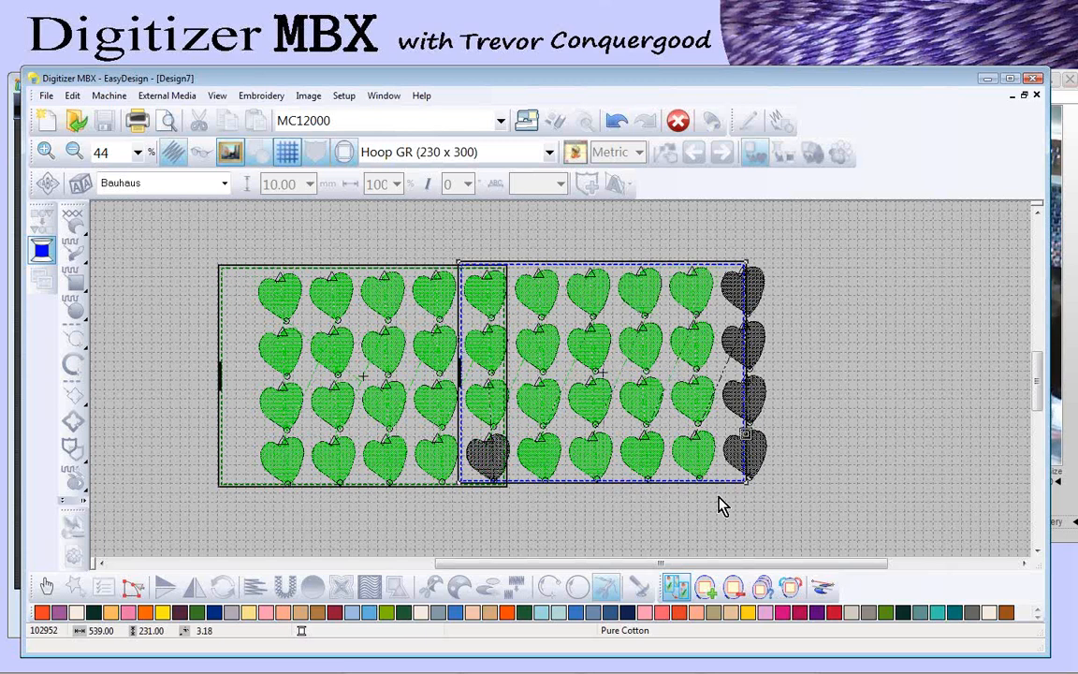
# Step: Add a third hoop over the rightmost heart column, and nudge the fifth heart of the bottom row slightly into the second hoop
pyautogui.click(708, 592)
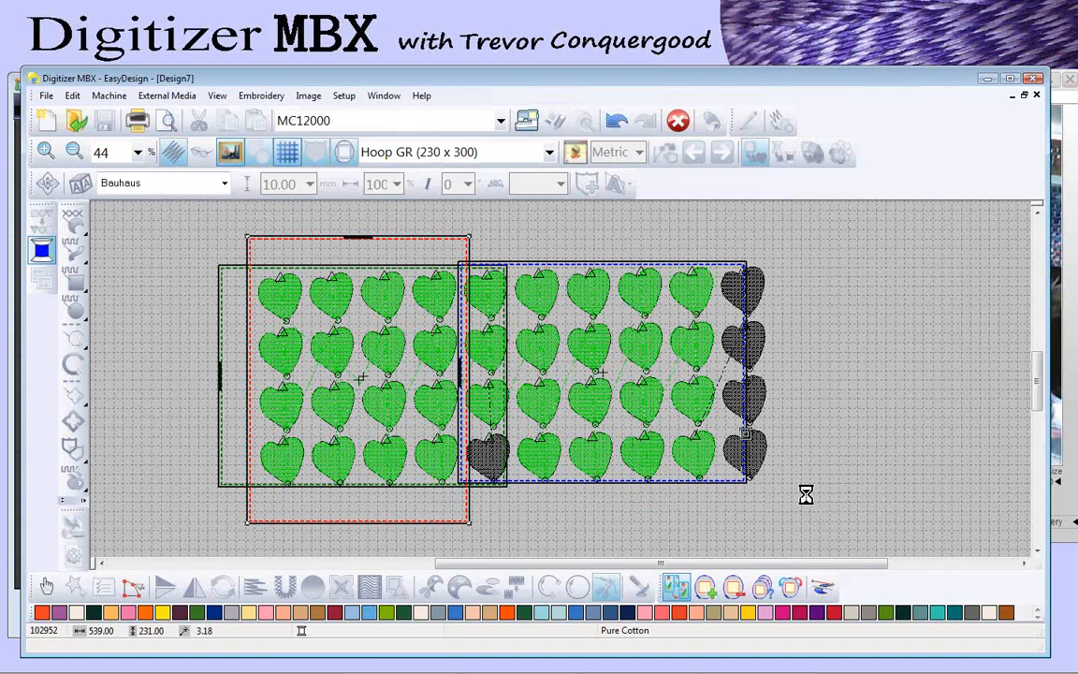
pyautogui.click(678, 589)
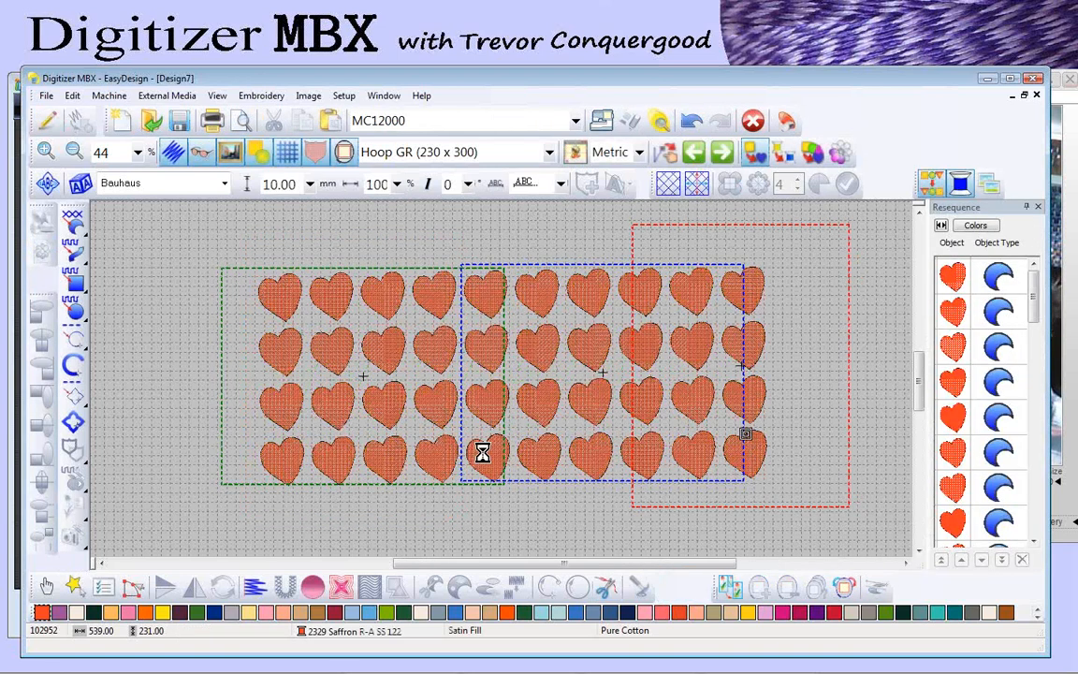
pyautogui.click(484, 454)
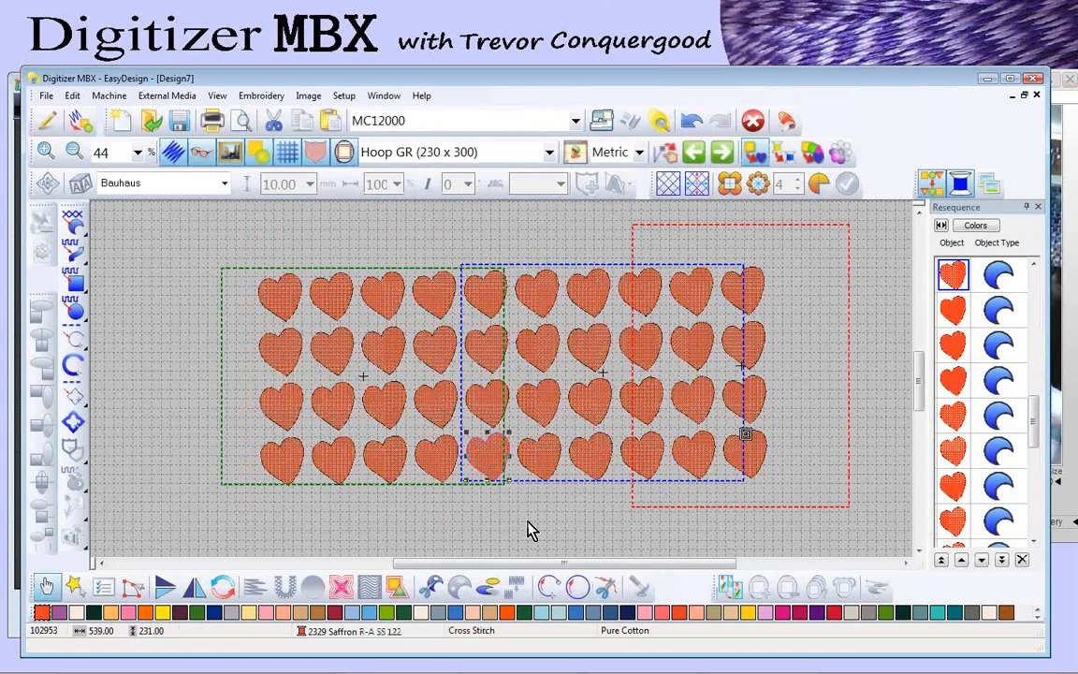
# Step: Reopen the hoop layout and clone the first hoop toward its lower left
pyautogui.click(730, 590)
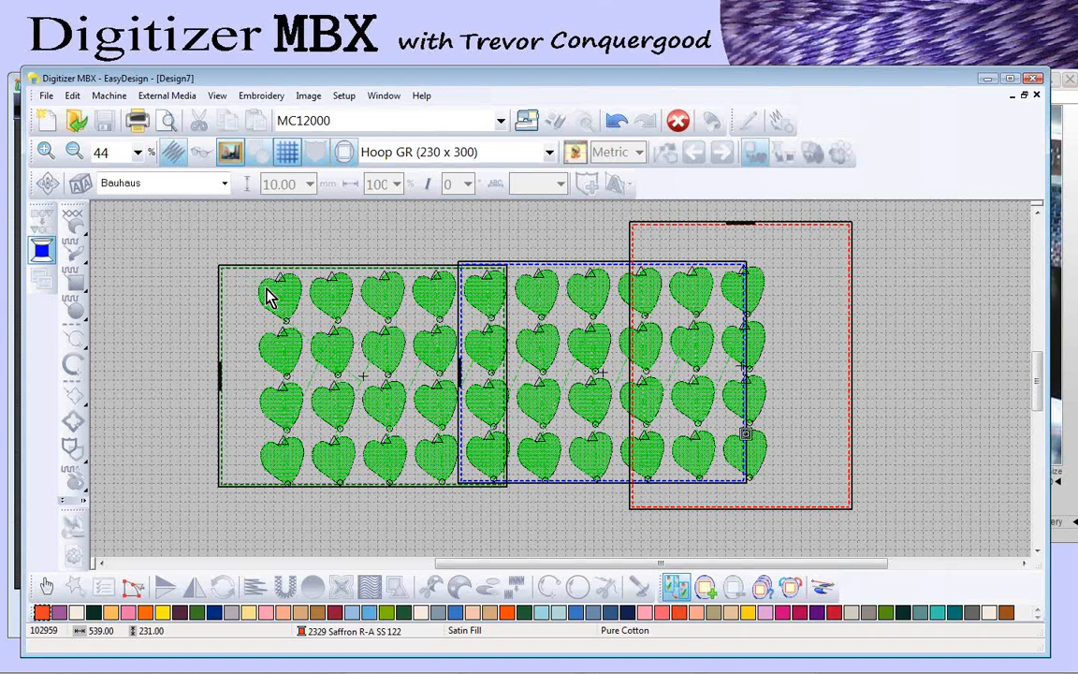
pyautogui.moveTo(278, 294); pyautogui.dragTo(226, 310)
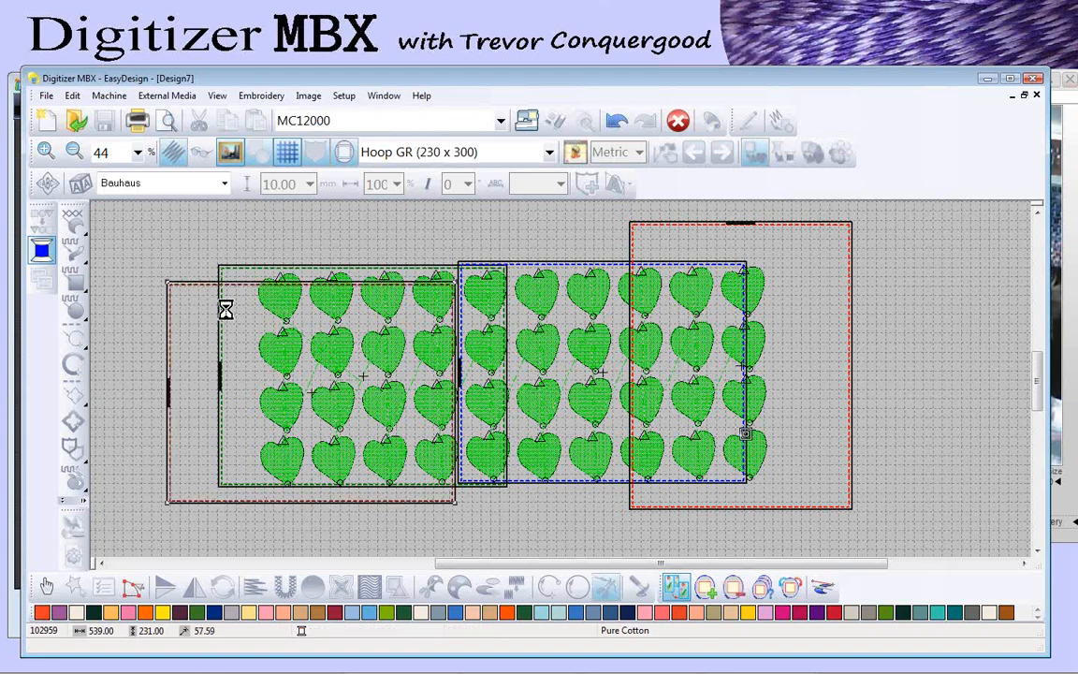
# Step: Close the hoop layout and duplicate the rightmost top-row heart three times, stepping diagonally down and to the right
pyautogui.click(678, 590)
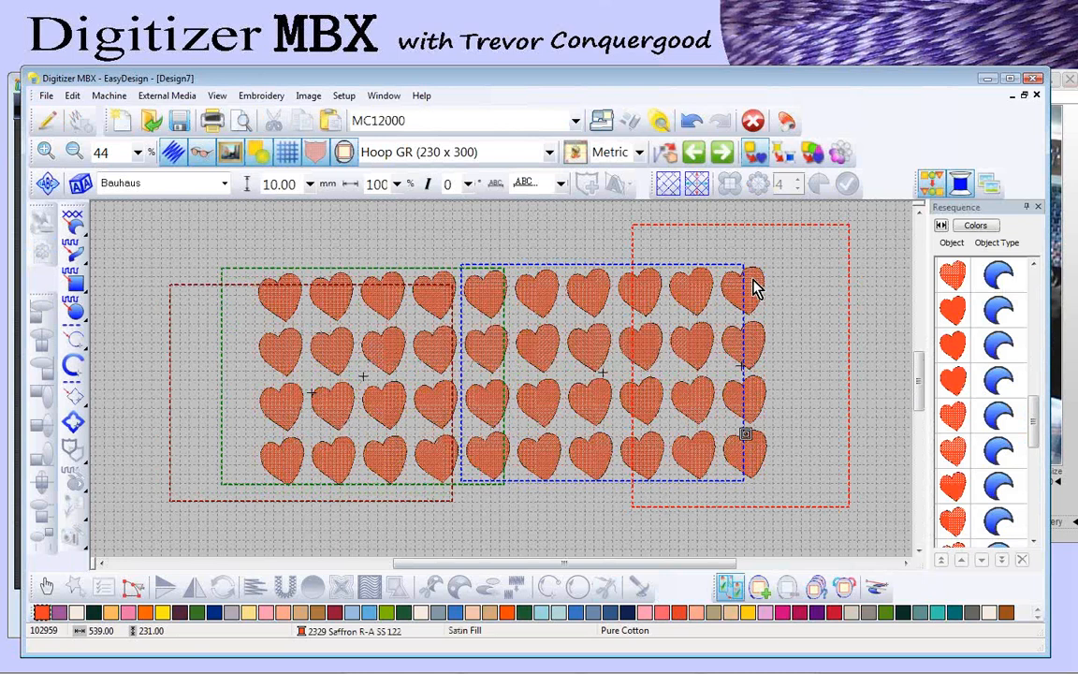
pyautogui.moveTo(760, 296); pyautogui.dragTo(803, 321)
pyautogui.hotkey('ctrl', 'd')
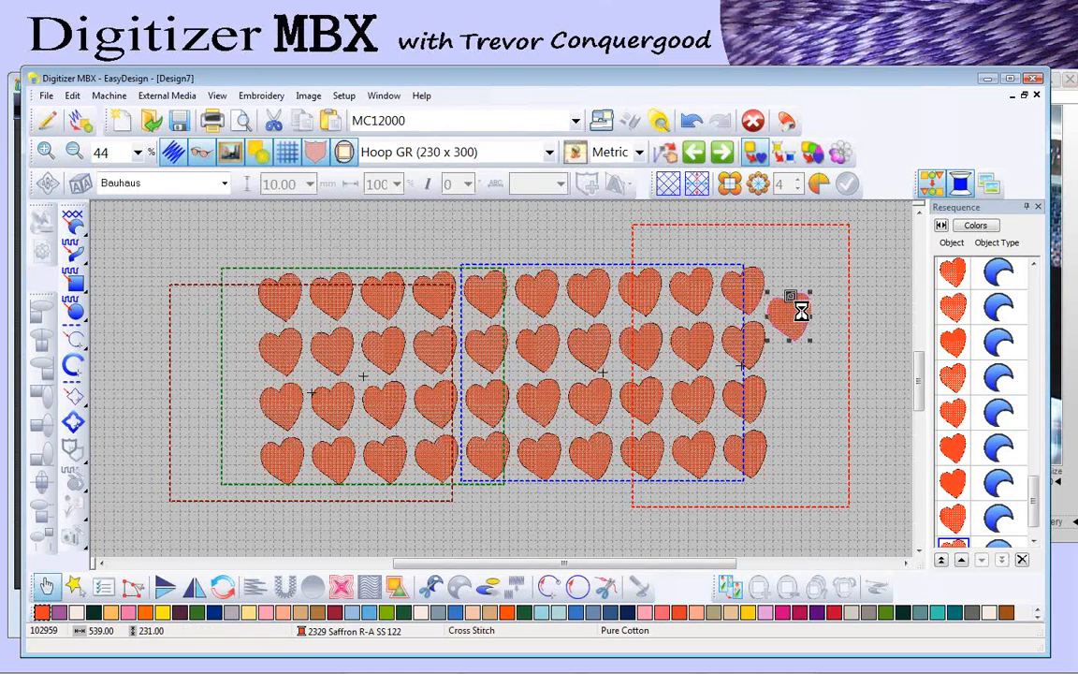
pyautogui.click(73, 95)
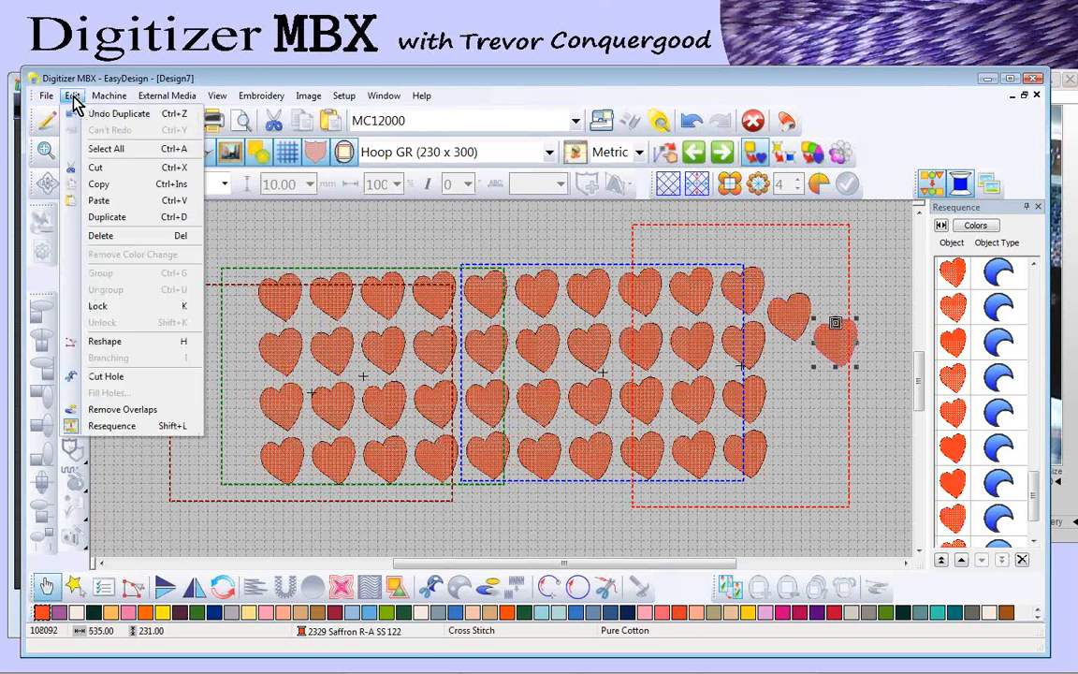
pyautogui.click(113, 216)
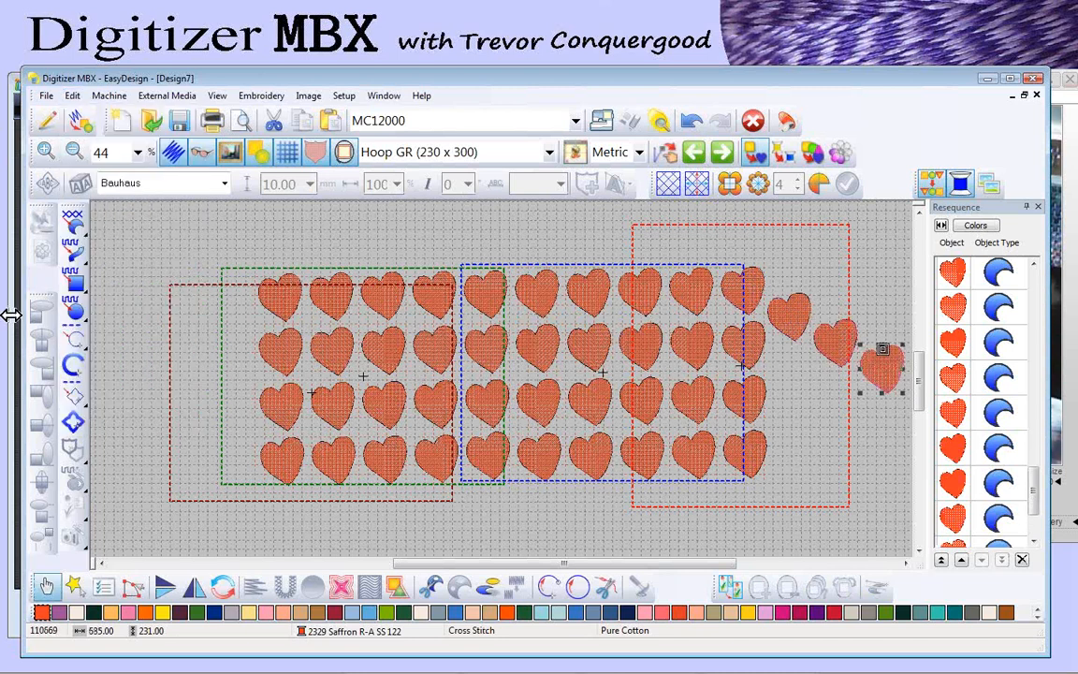
# Step: In the work environment's edit settings, change the Duplicate option from Object Position to Shift Objects
pyautogui.click(10, 316)
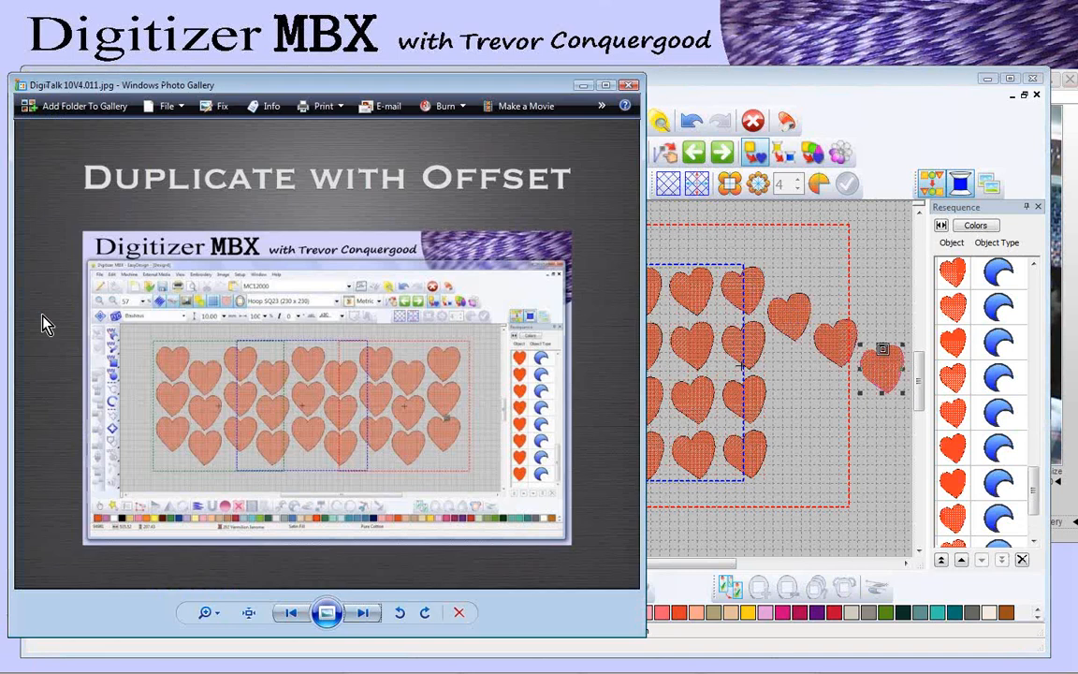
pyautogui.click(789, 89)
pyautogui.click(344, 97)
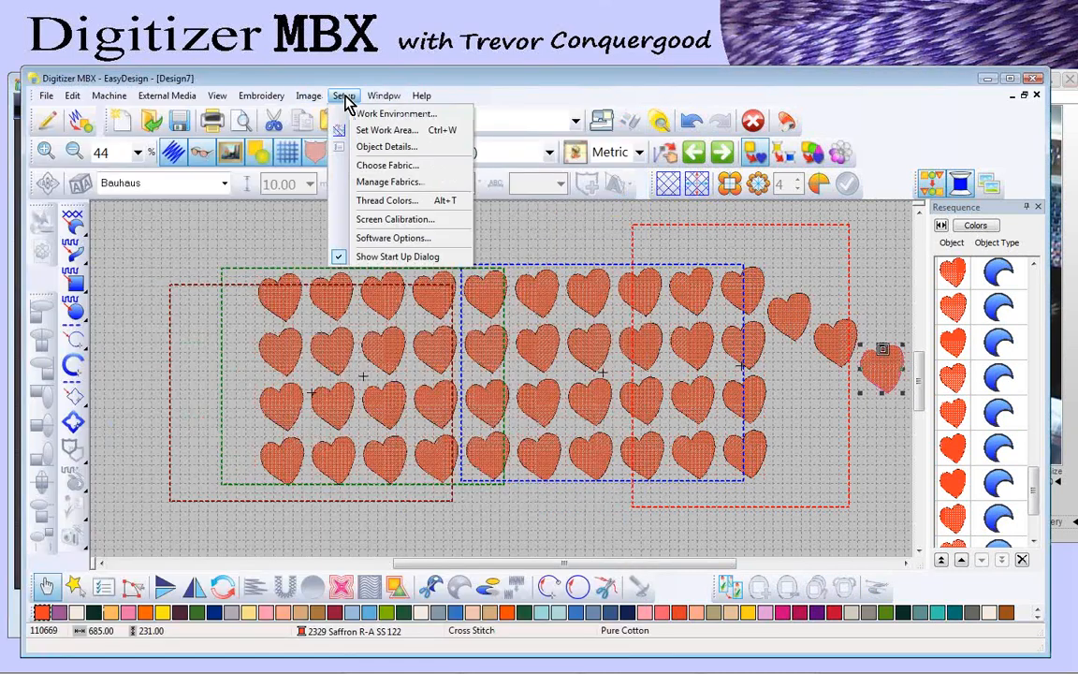
pyautogui.click(362, 113)
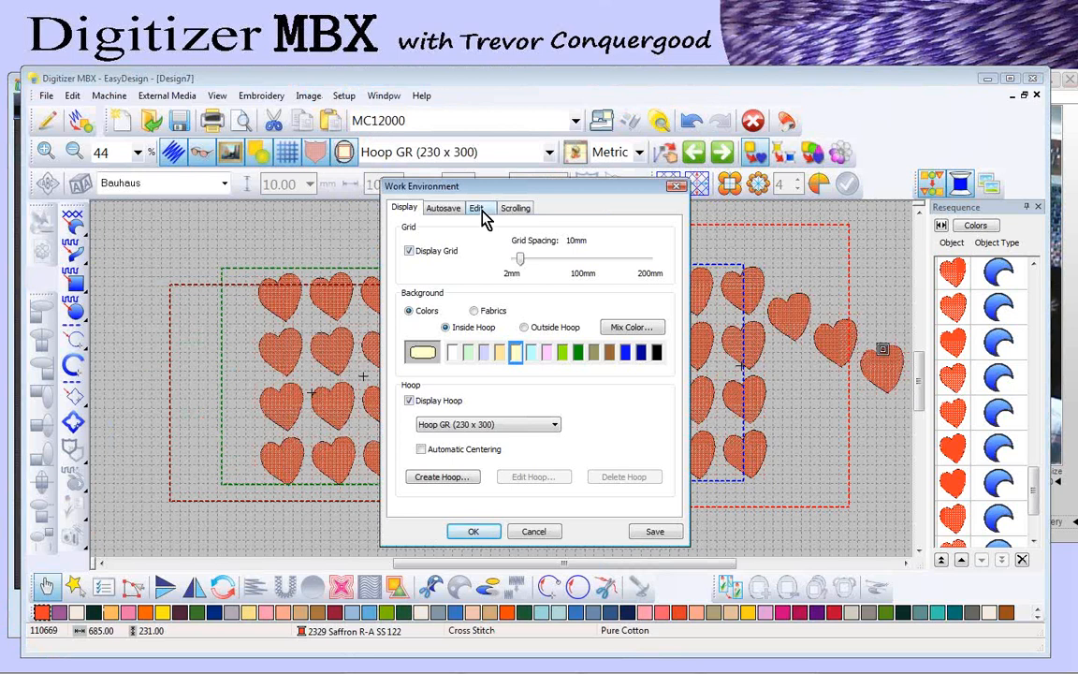
pyautogui.click(480, 208)
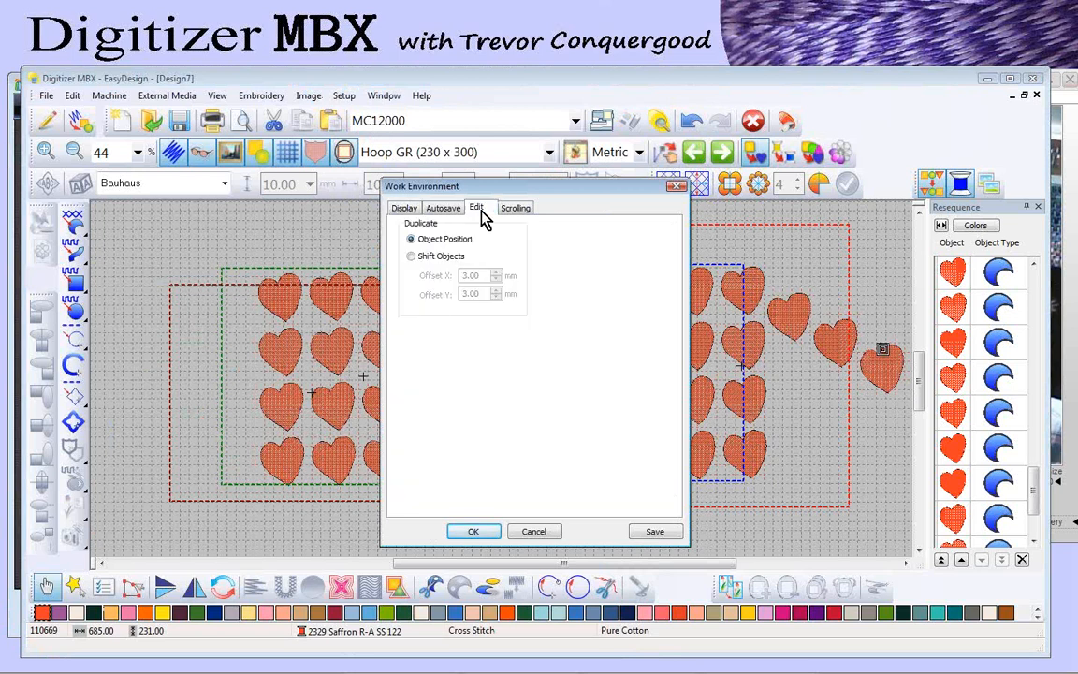
pyautogui.click(411, 259)
pyautogui.click(411, 239)
pyautogui.click(418, 256)
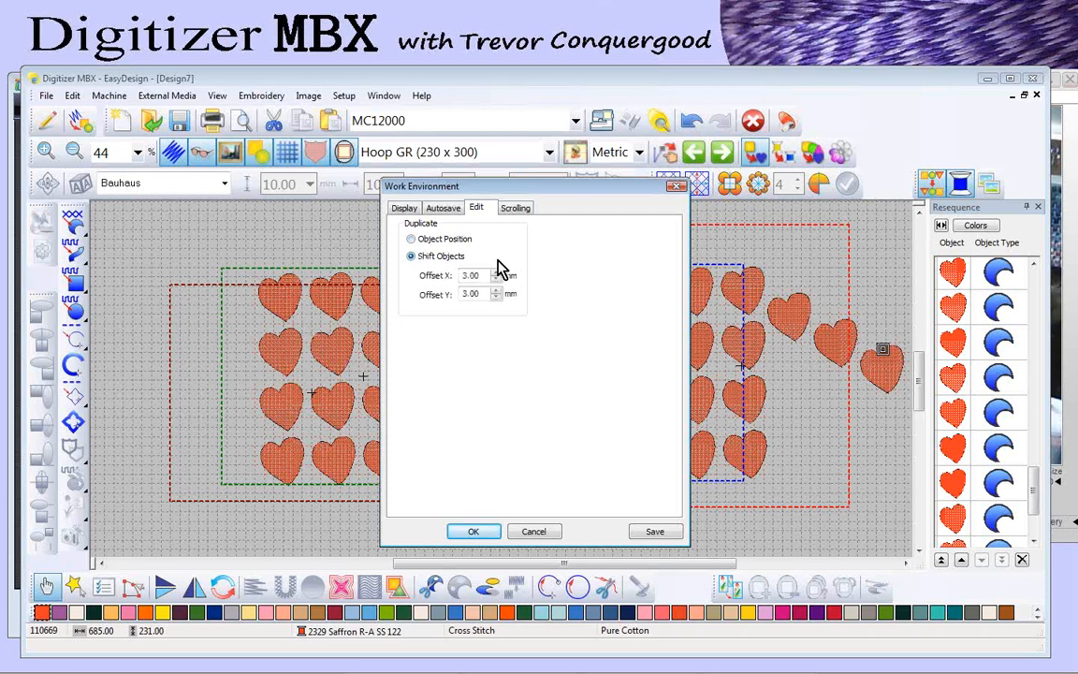
pyautogui.click(477, 533)
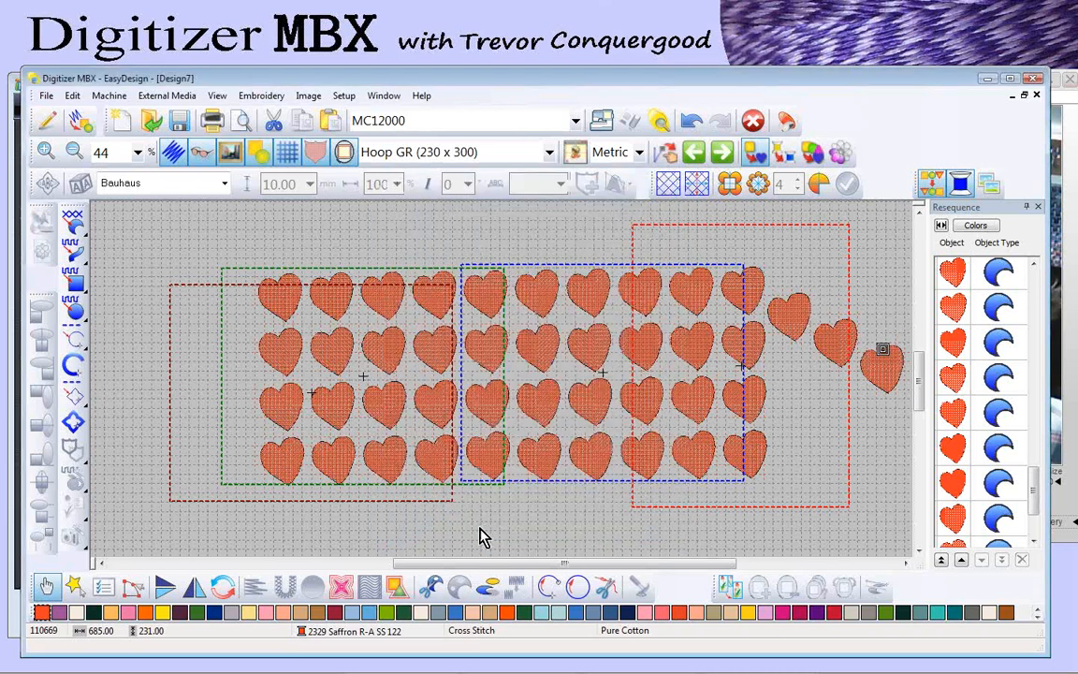
# Step: Duplicate the middle diagonal heart in place, and run three duplicates of the last diagonal heart down and to the left
pyautogui.click(843, 346)
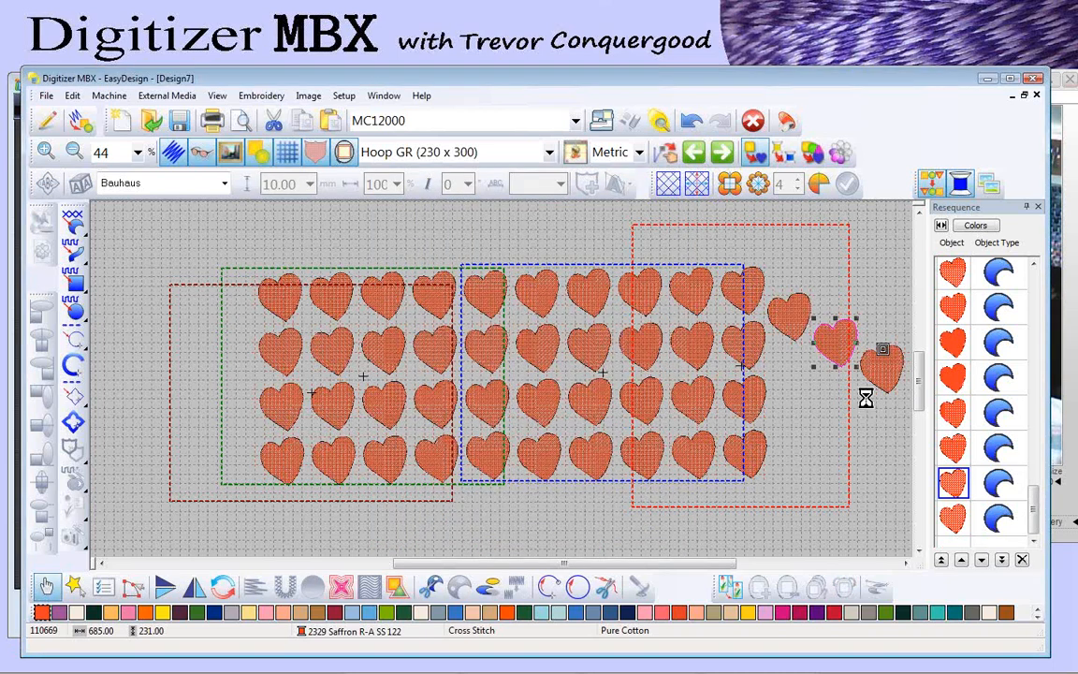
pyautogui.click(840, 346)
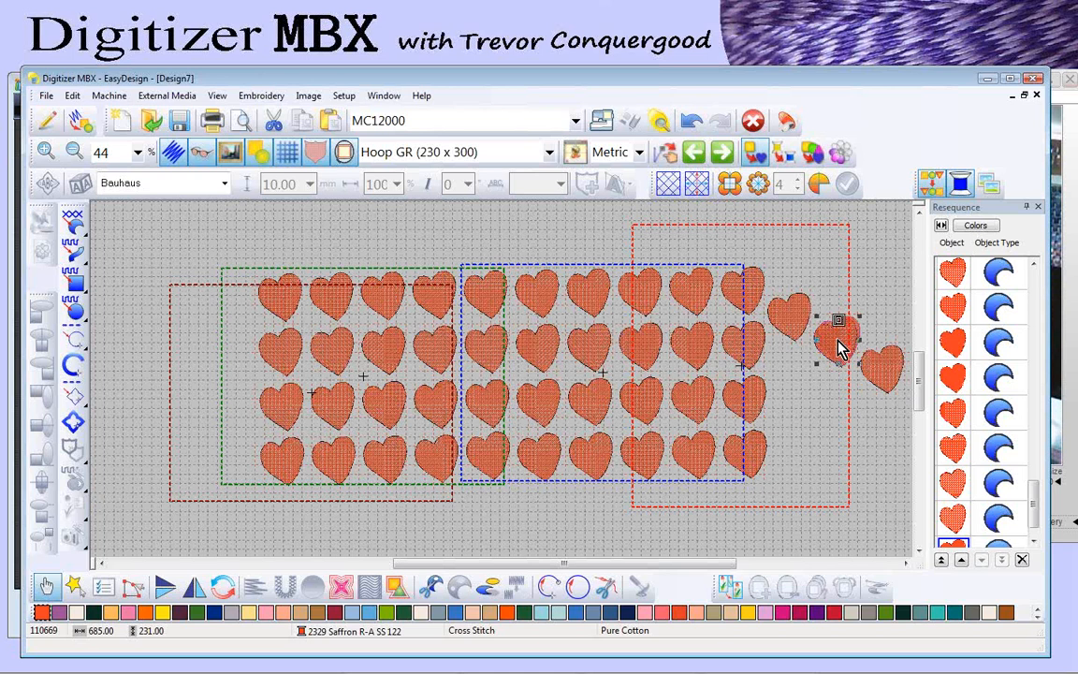
pyautogui.click(885, 372)
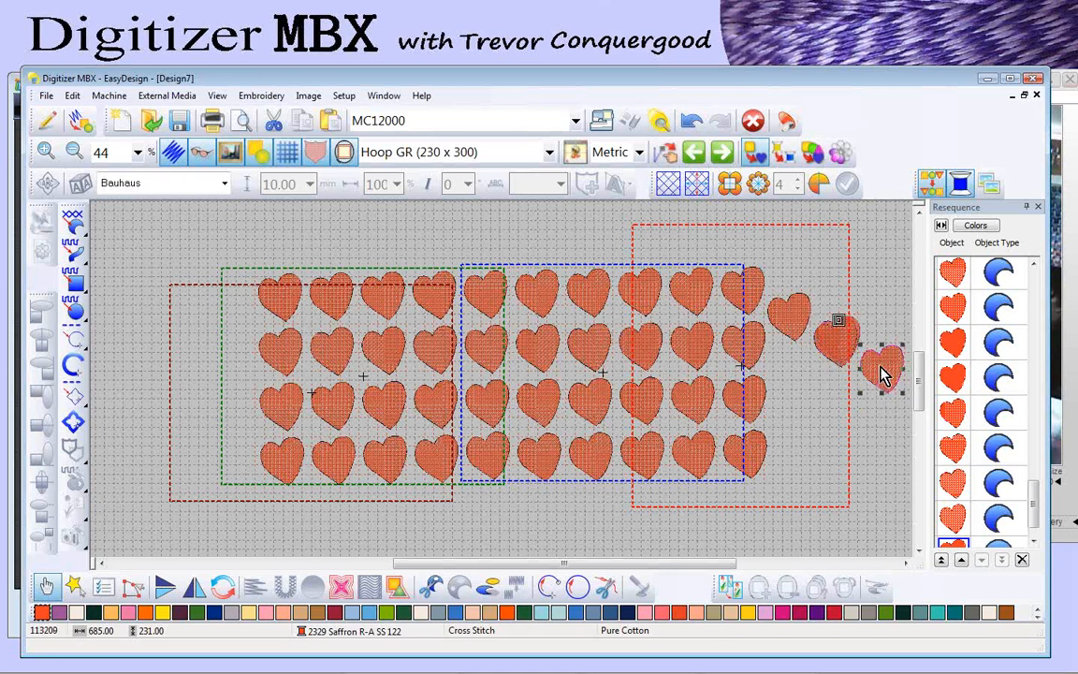
pyautogui.hotkey('ctrl', 'd')
pyautogui.moveTo(885, 373); pyautogui.dragTo(860, 415)
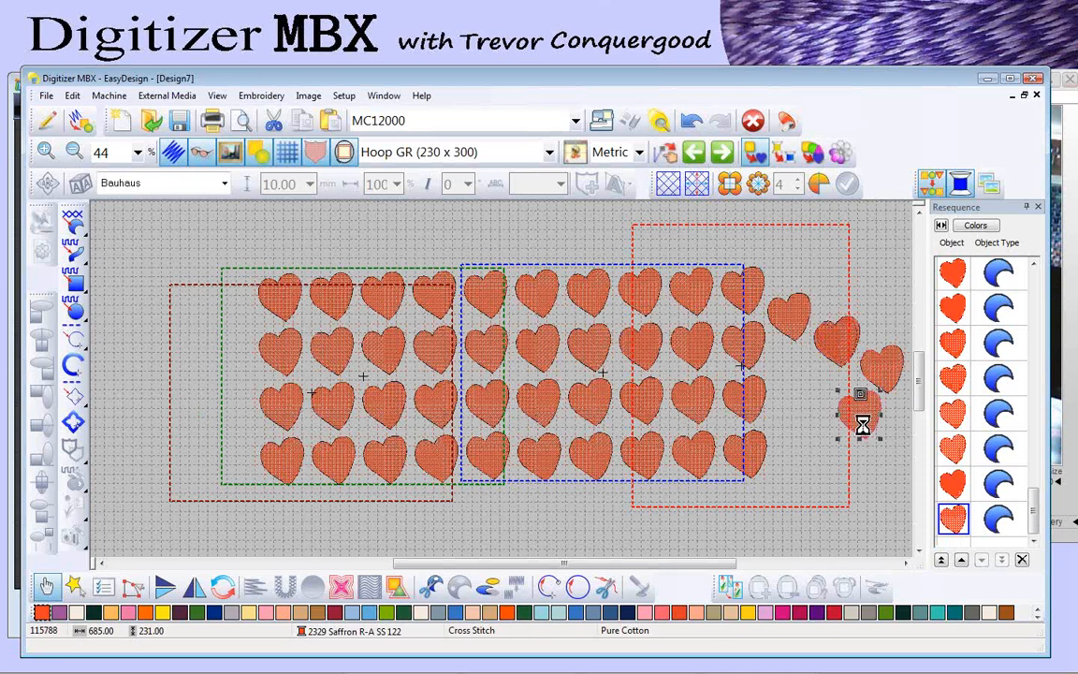
pyautogui.hotkey('ctrl', 'd')
pyautogui.hotkey('ctrl', 'd')
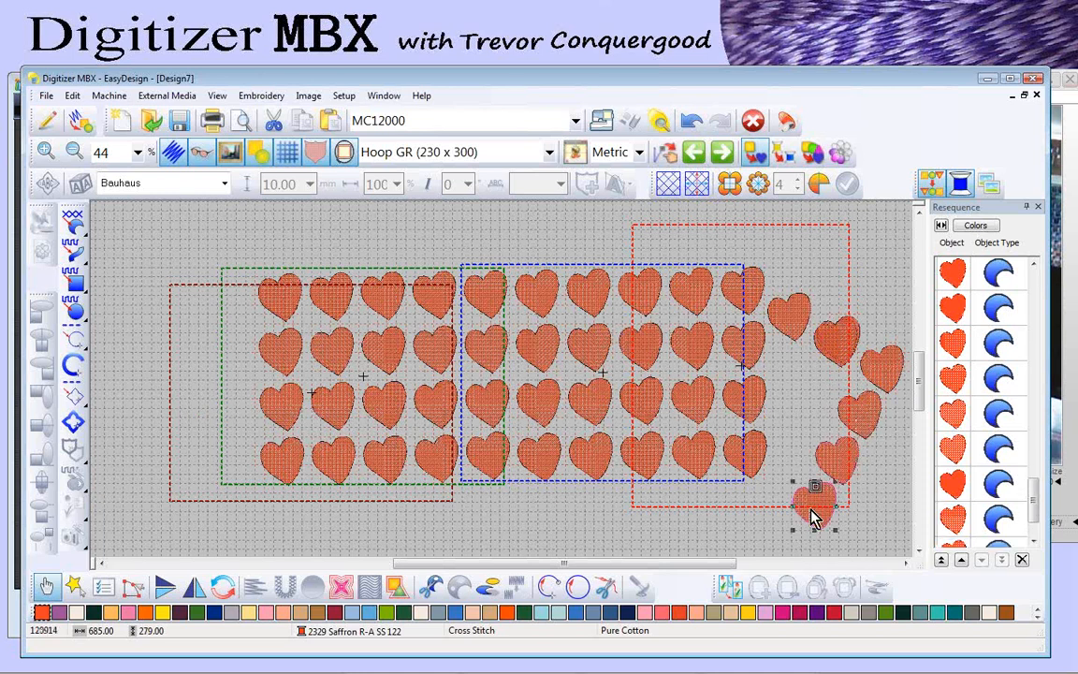
pyautogui.click(870, 515)
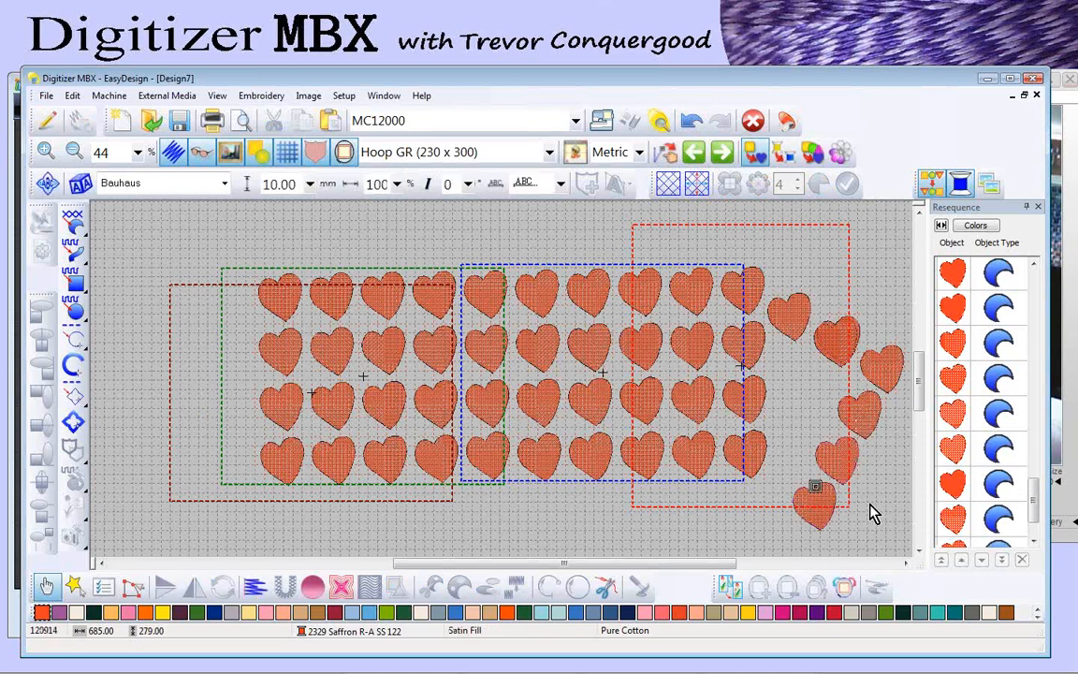
# Step: In Windows Photo Gallery, advance to the Improved Lettering Art slide and return to Digitizer MBX
pyautogui.click(12, 272)
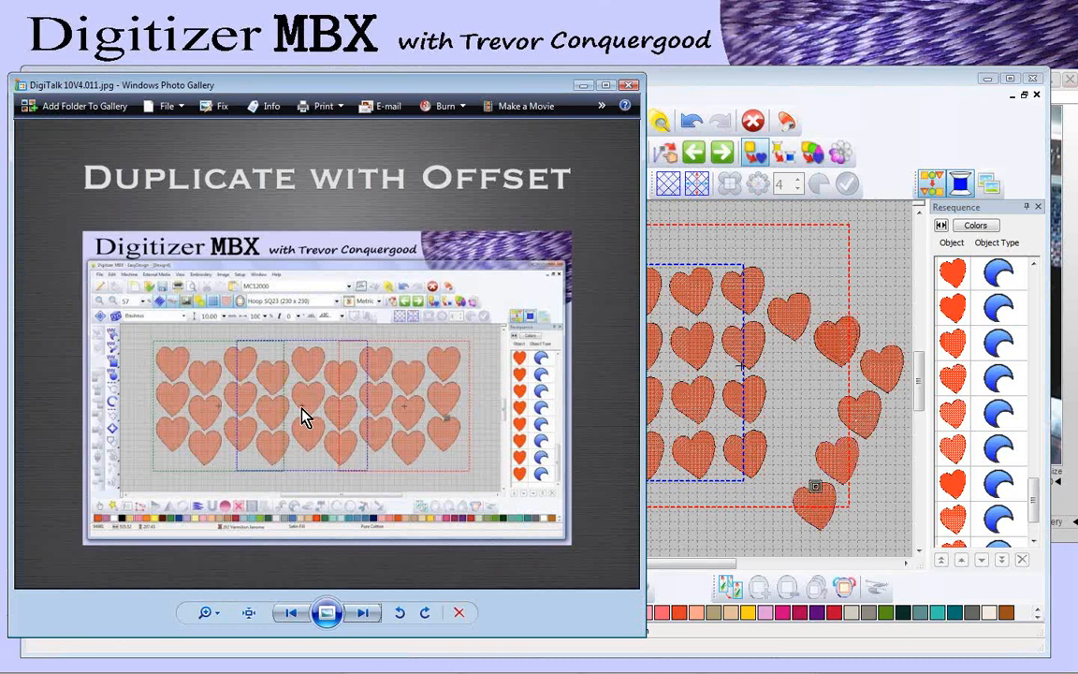
pyautogui.click(364, 614)
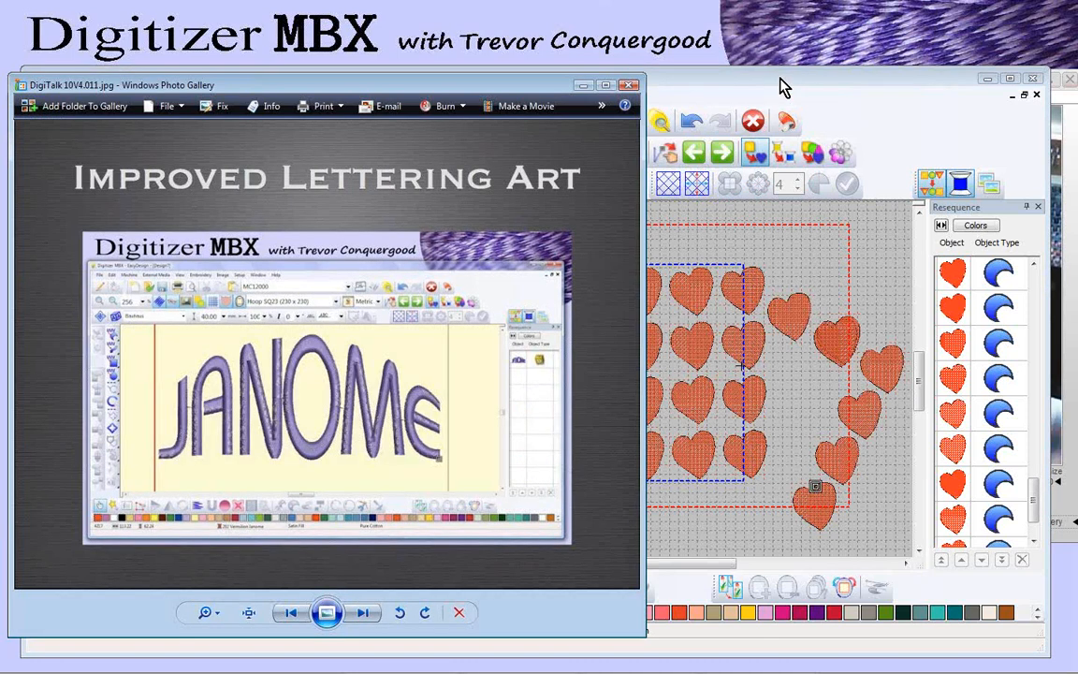
pyautogui.click(766, 84)
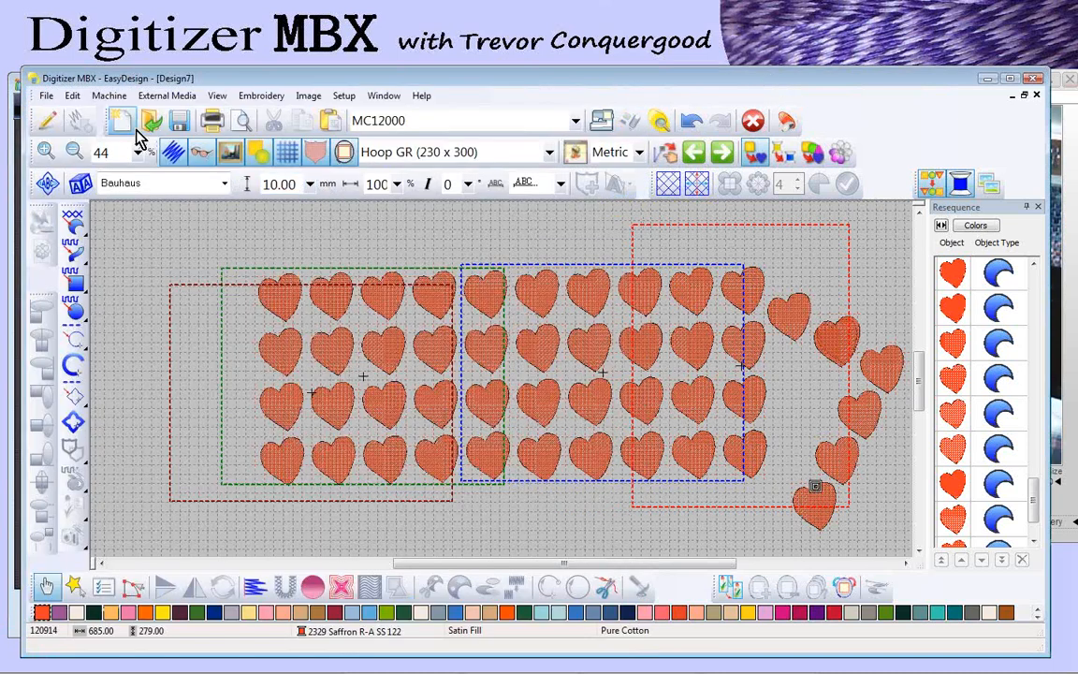
# Step: Close the heart design and start a new blank design
pyautogui.click(1037, 95)
pyautogui.click(544, 401)
pyautogui.click(118, 131)
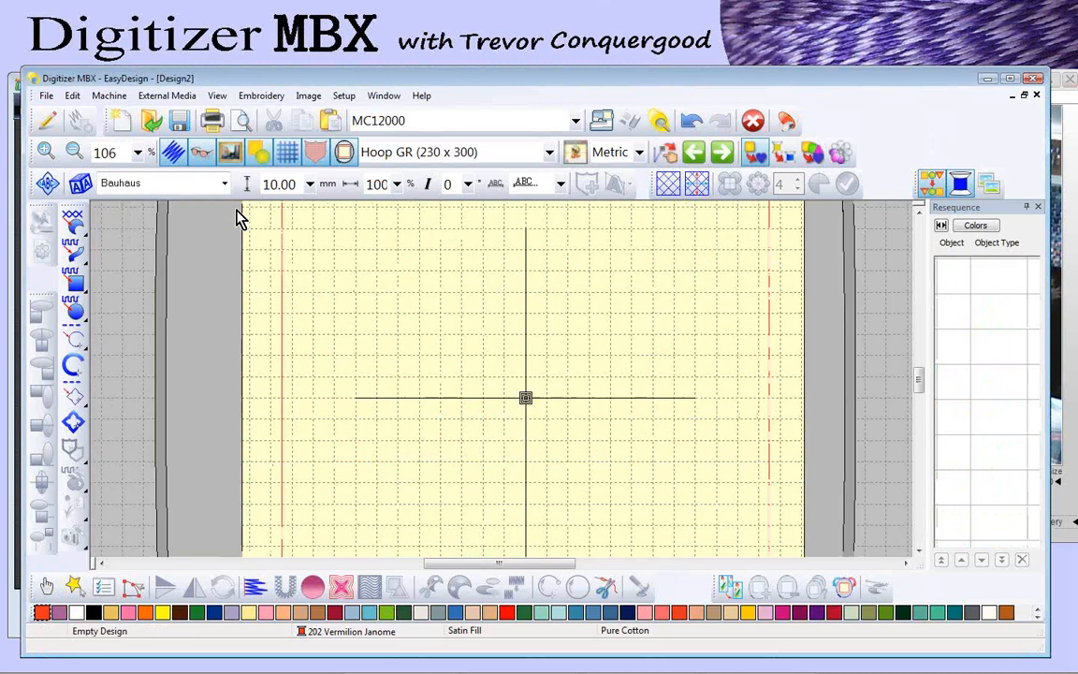
# Step: Add the lettering JANOME in the Bauhaus font to the upper part of the hoop and enlarge it to about 18 mm high
pyautogui.click(80, 182)
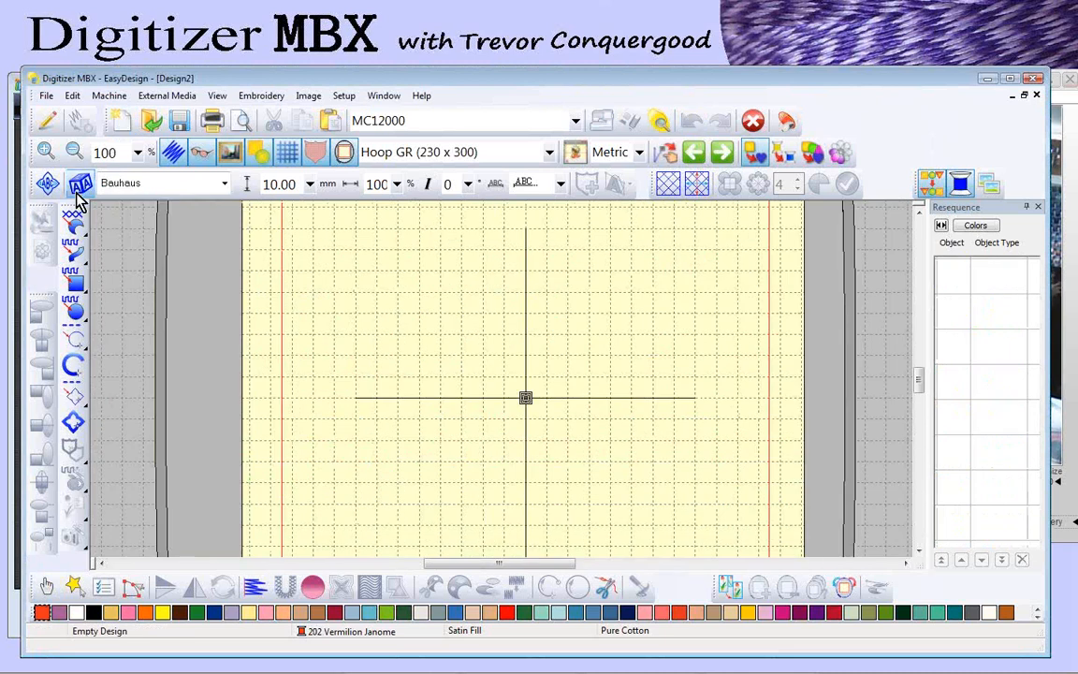
pyautogui.click(133, 208)
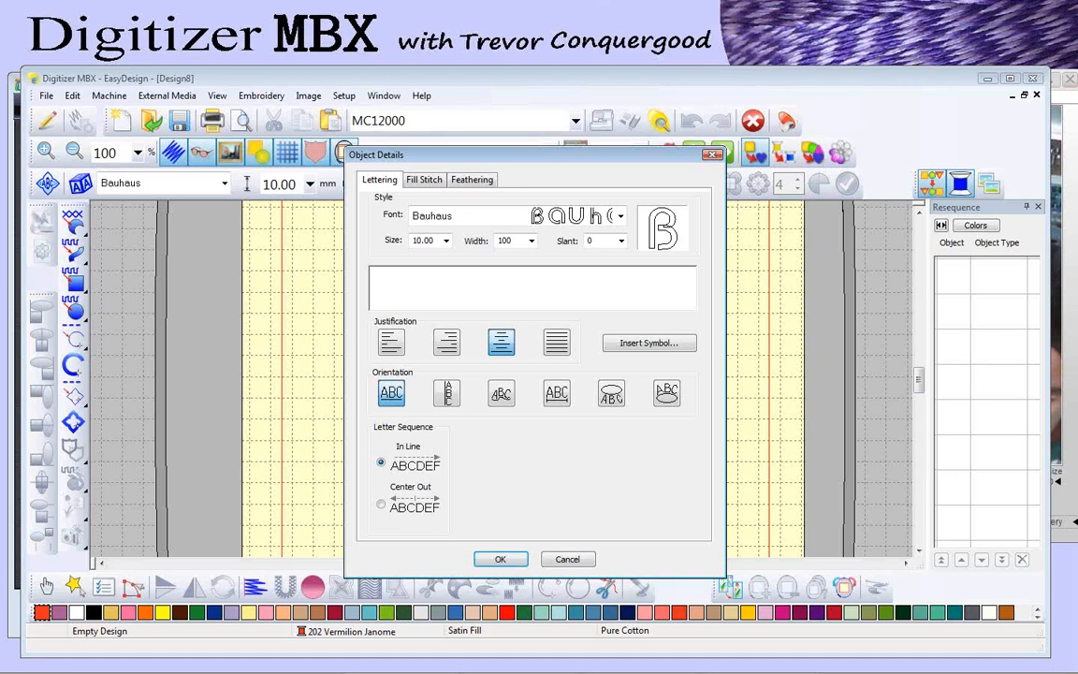
pyautogui.write('GNOME')
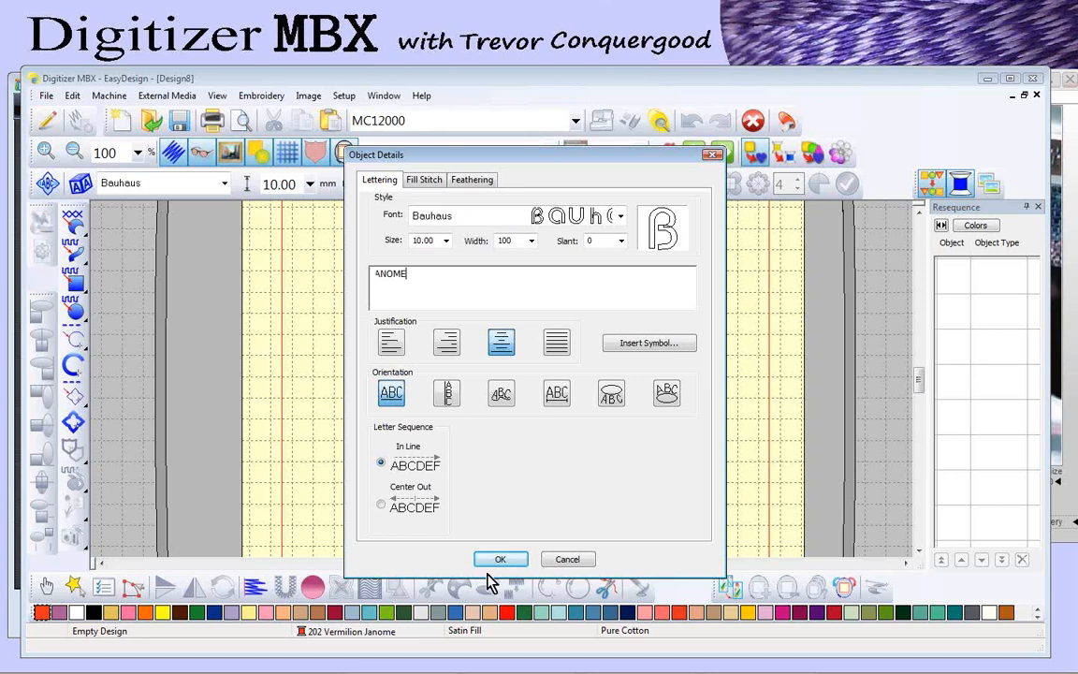
pyautogui.click(501, 559)
pyautogui.click(371, 321)
pyautogui.moveTo(426, 318); pyautogui.dragTo(513, 281)
pyautogui.press('z')
pyautogui.moveTo(308, 277); pyautogui.dragTo(532, 370)
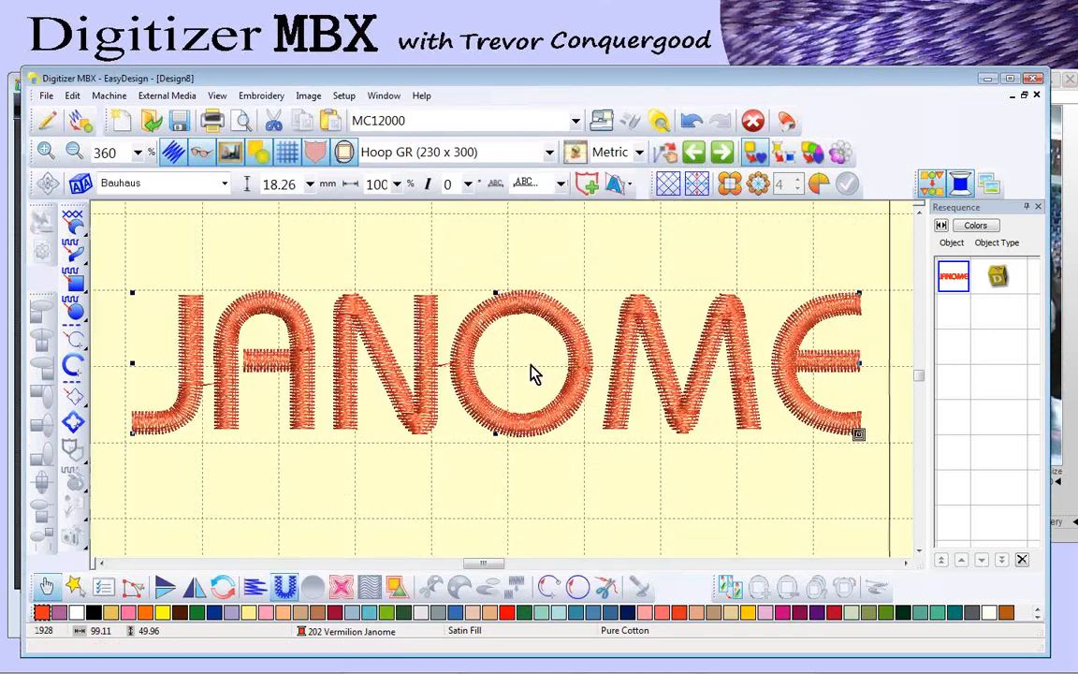
# Step: Apply the Diamond lettering art shape to JANOME, pulling its lower middle point down and its upper middle point up
pyautogui.click(631, 186)
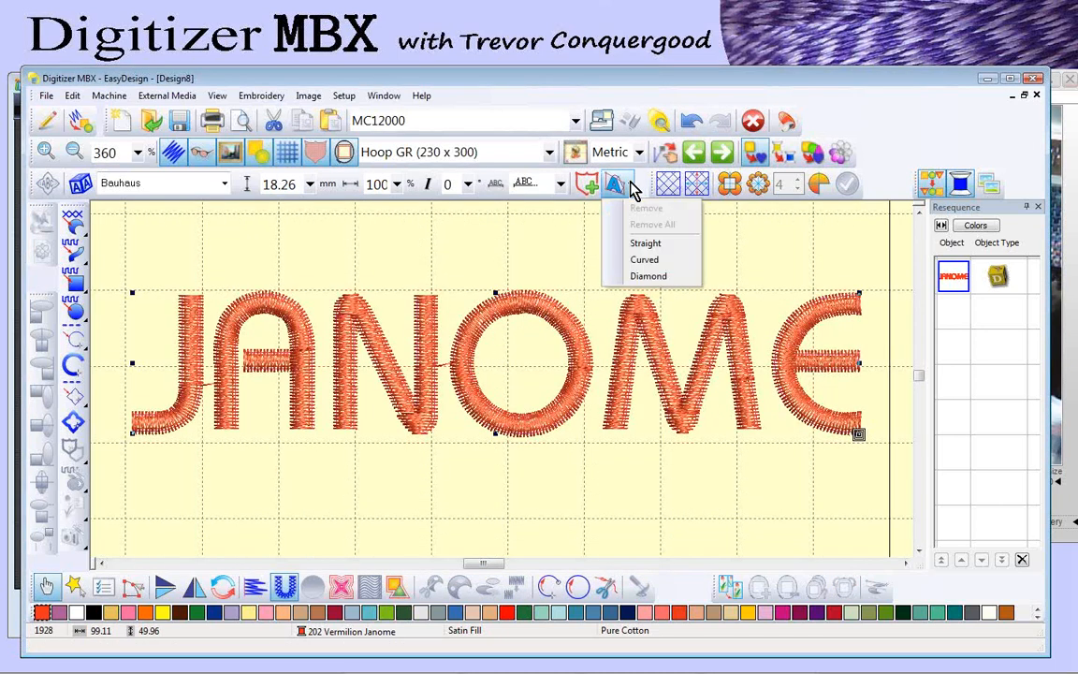
pyautogui.click(655, 277)
pyautogui.moveTo(496, 433); pyautogui.dragTo(503, 467)
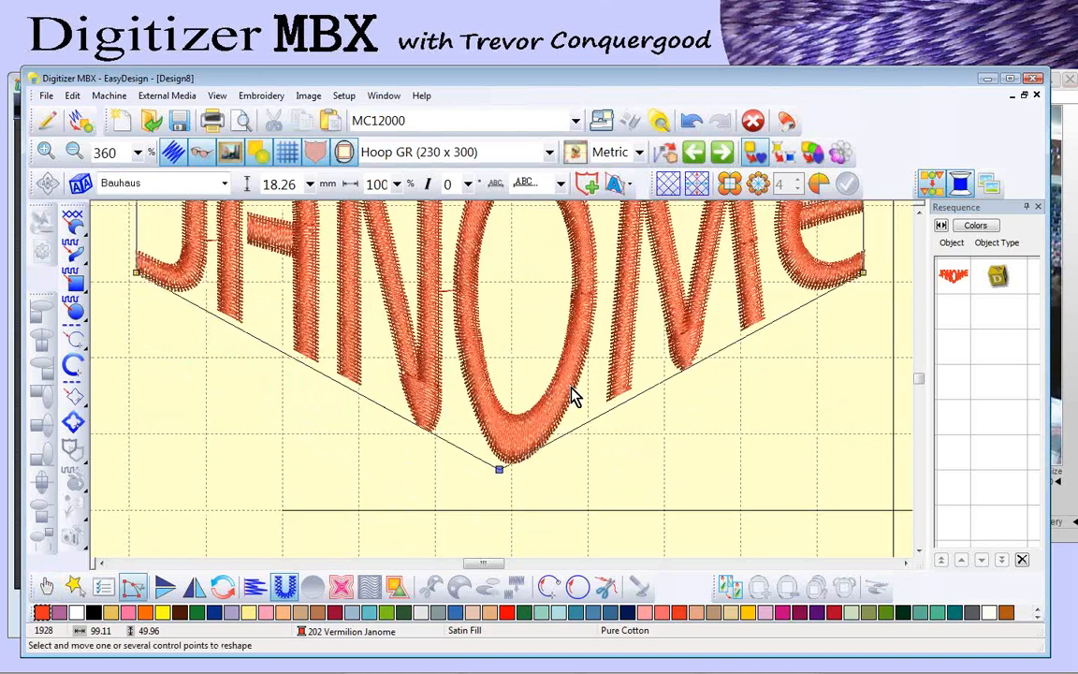
pyautogui.hotkey('shift', 'z')
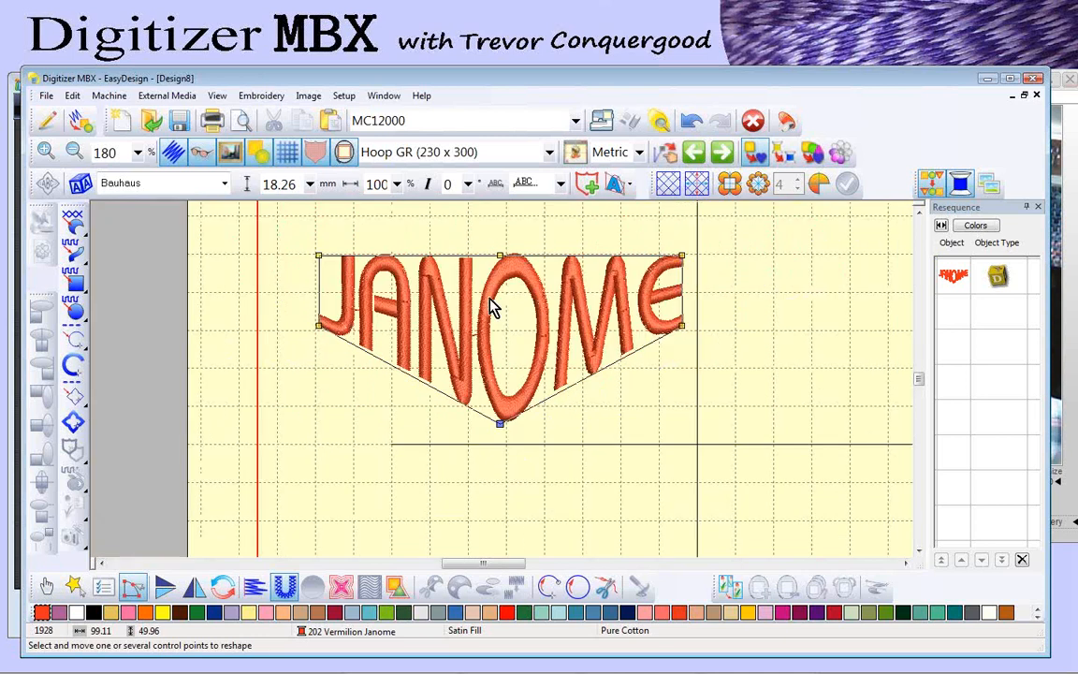
pyautogui.moveTo(498, 254); pyautogui.dragTo(500, 279)
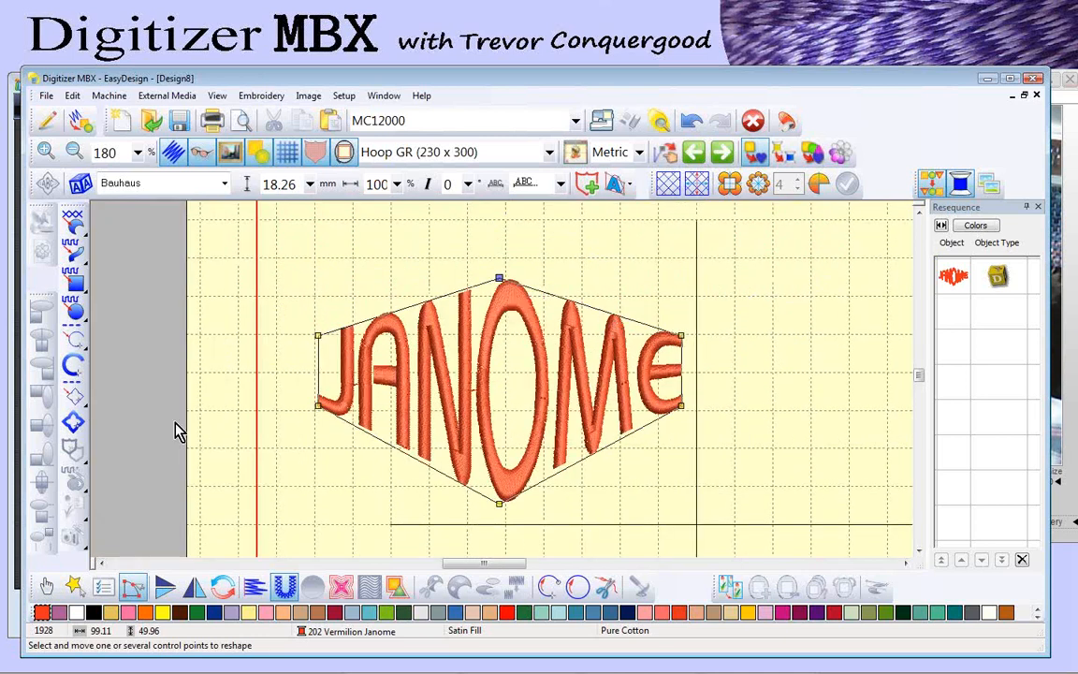
pyautogui.click(49, 588)
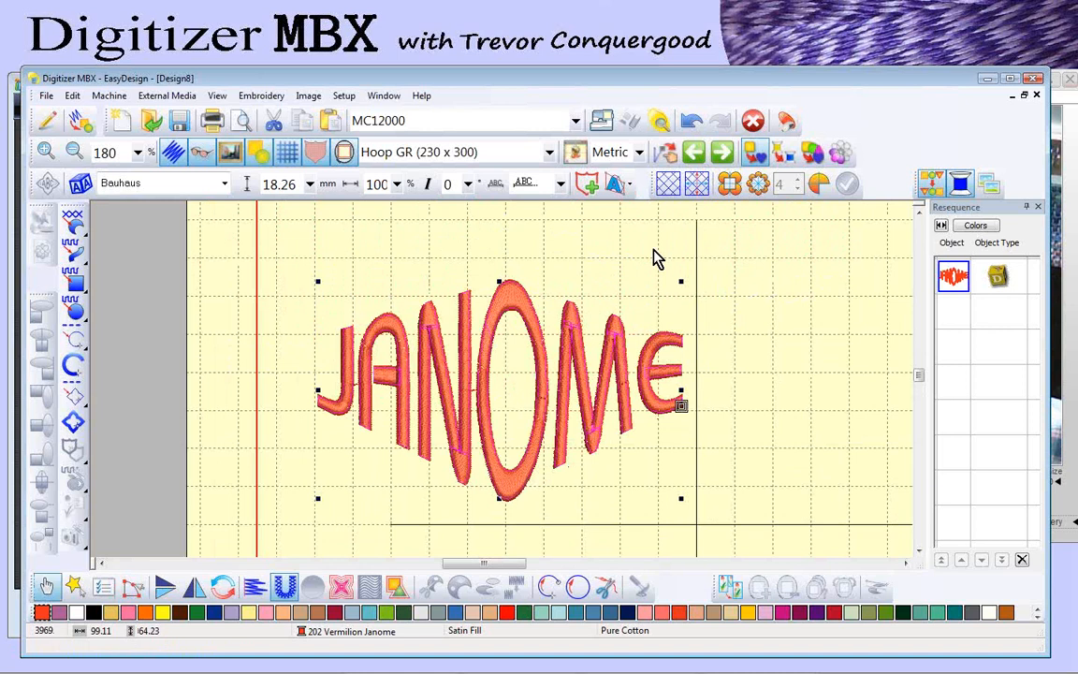
# Step: Change the JANOME lettering art to the Curved shape and pull its lower curve down so it bulges downward
pyautogui.click(631, 185)
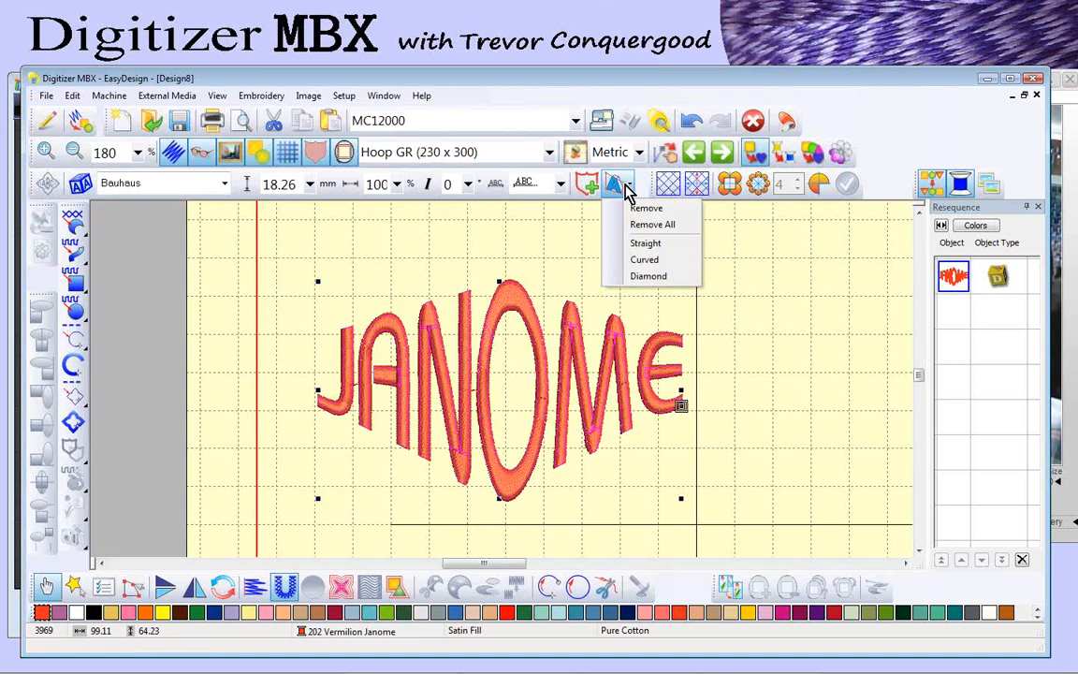
pyautogui.click(659, 262)
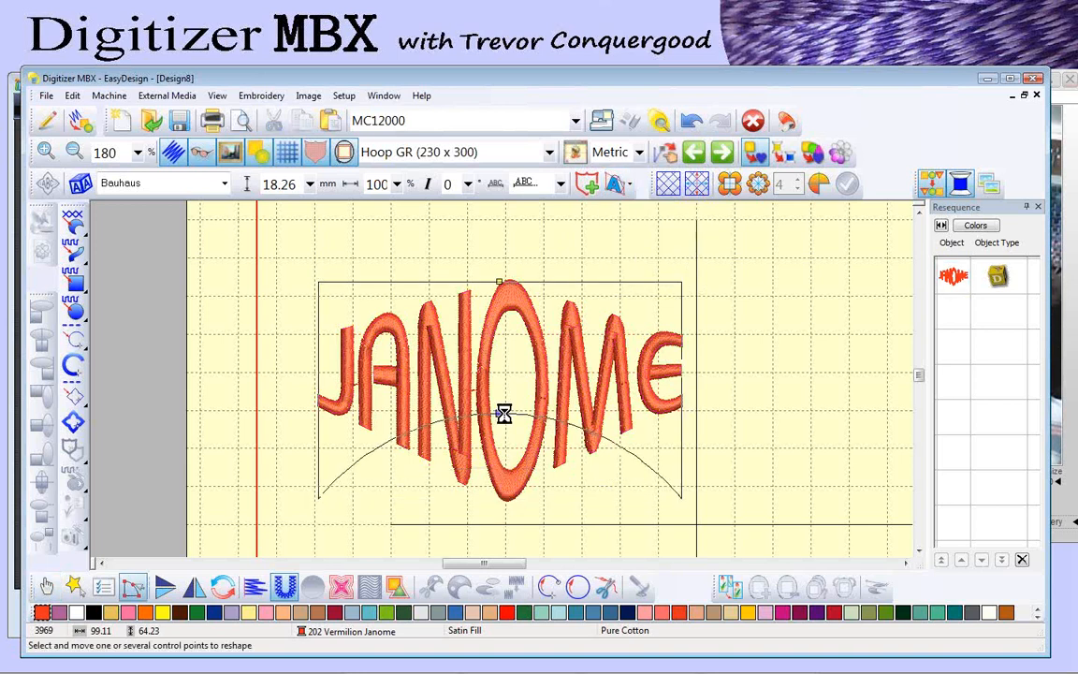
pyautogui.moveTo(504, 415); pyautogui.dragTo(499, 413)
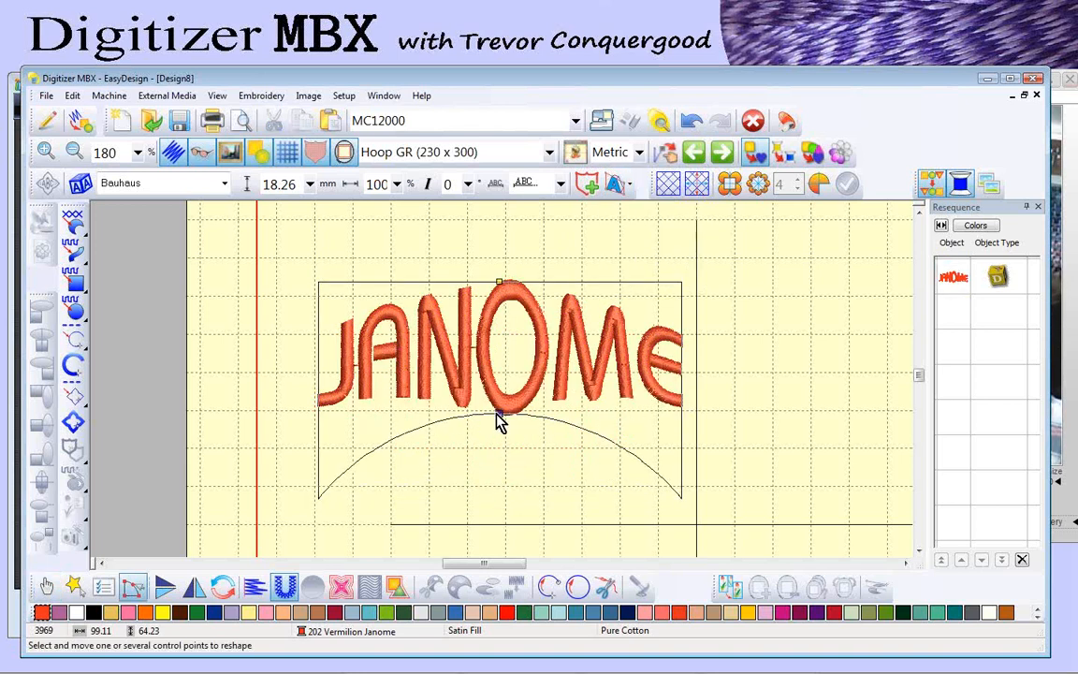
pyautogui.moveTo(501, 416); pyautogui.dragTo(502, 502)
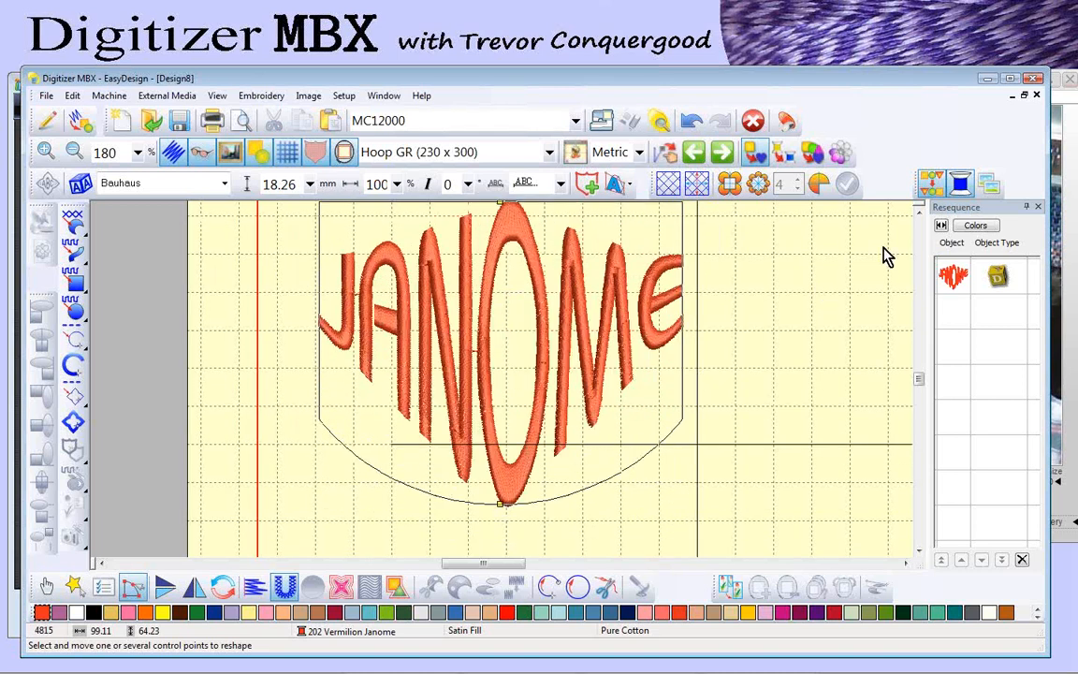
pyautogui.click(917, 211)
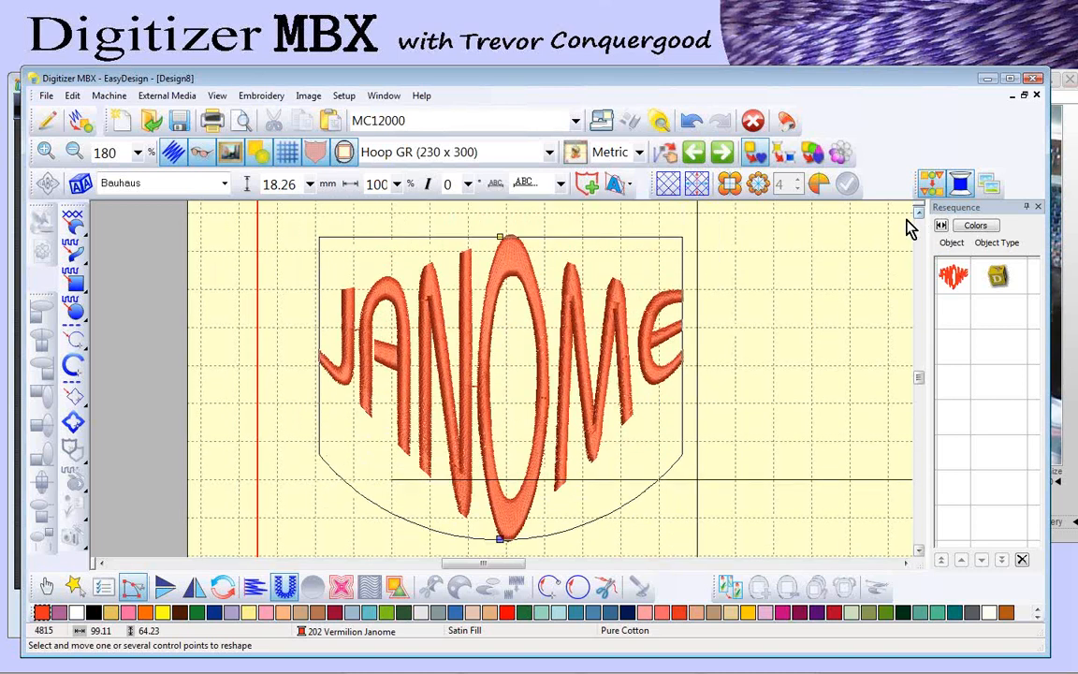
# Step: Change the JANOME lettering art to the Diamond shape and remove all lettering art from it
pyautogui.click(632, 184)
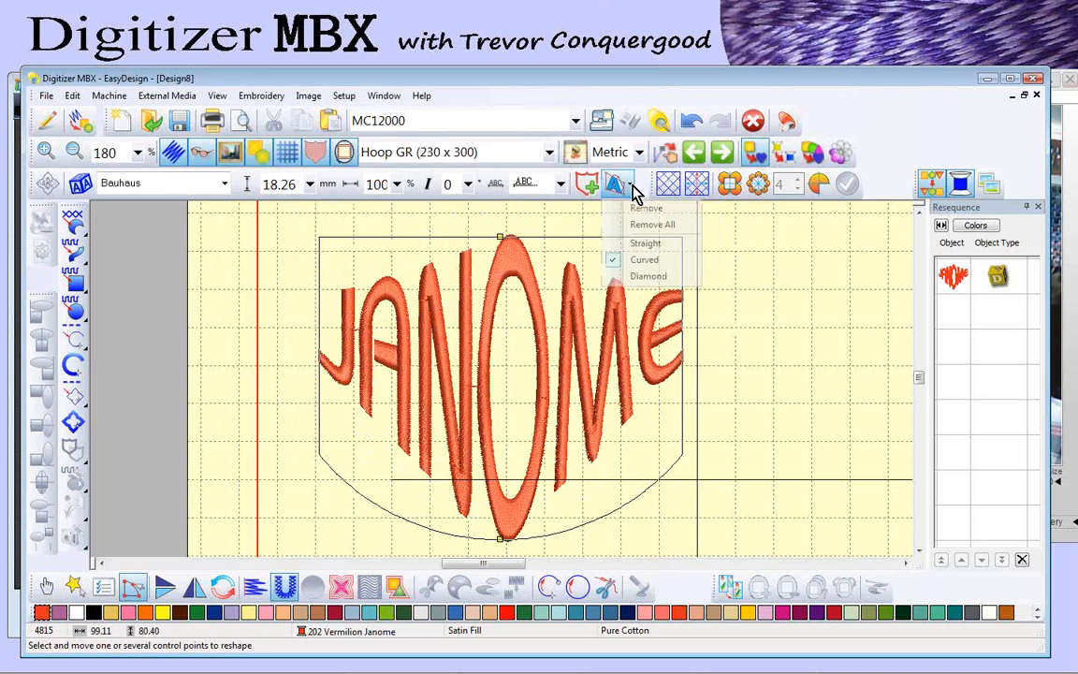
pyautogui.click(649, 276)
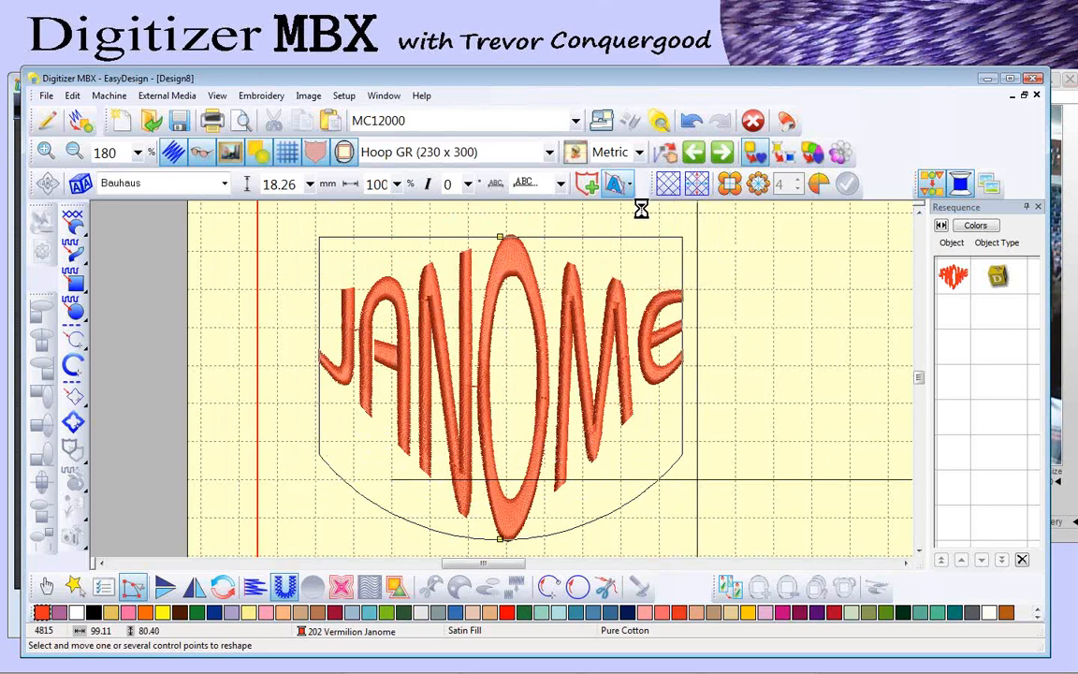
pyautogui.click(632, 186)
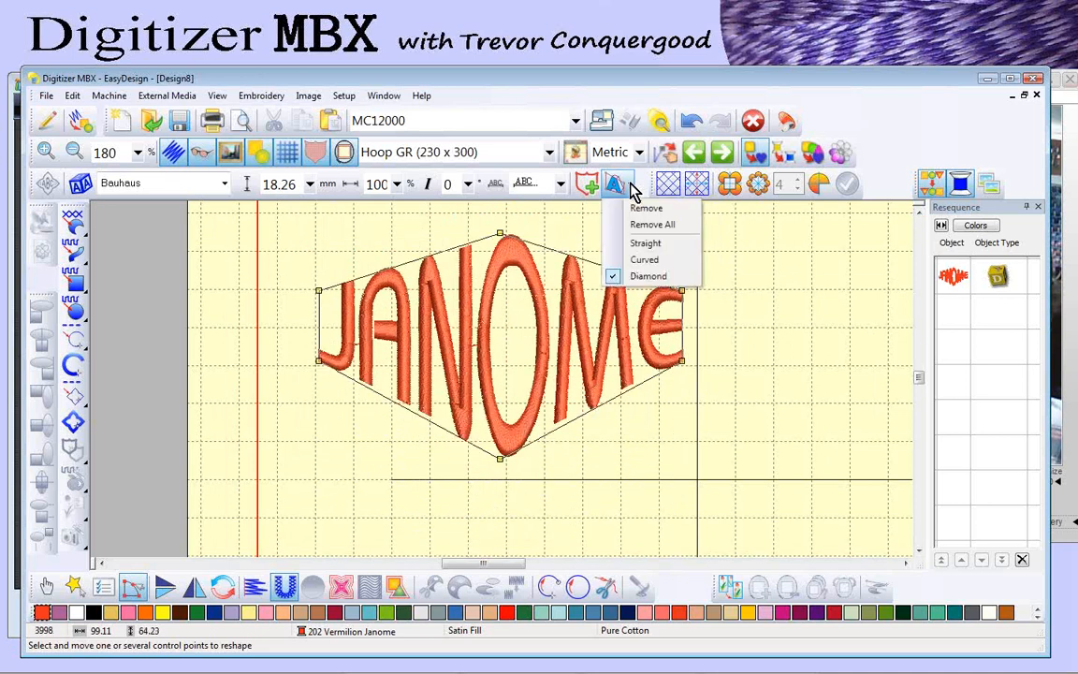
pyautogui.click(653, 225)
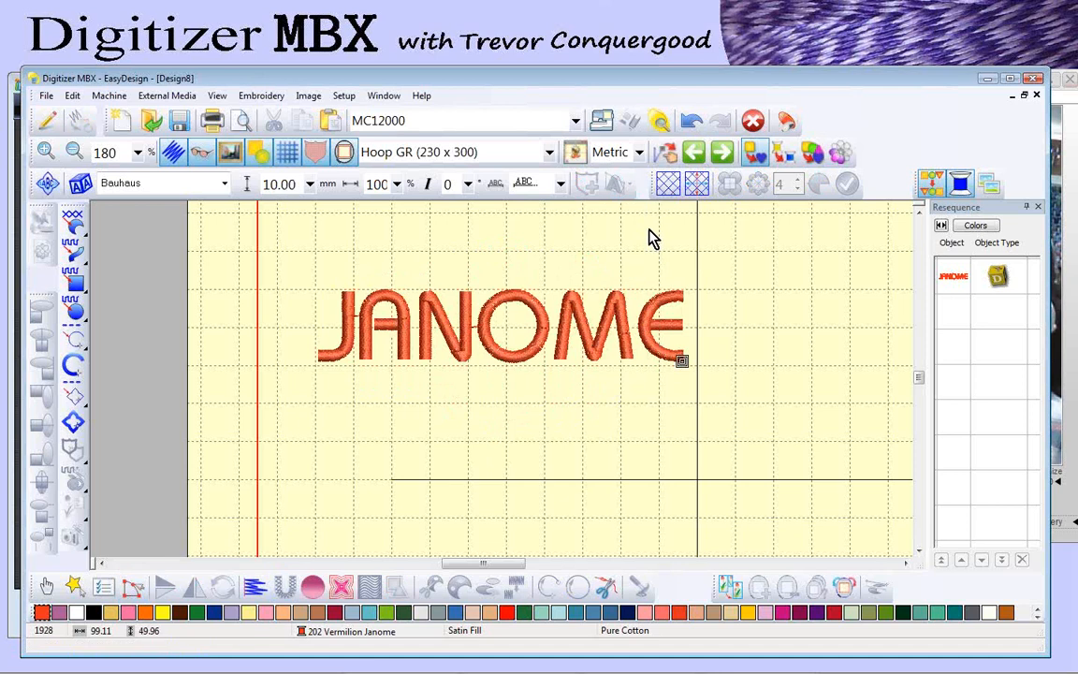
# Step: Switch to Windows Photo Gallery, advance to the Improved Automatic Digitizing slide, and return to Digitizer MBX
pyautogui.click(10, 142)
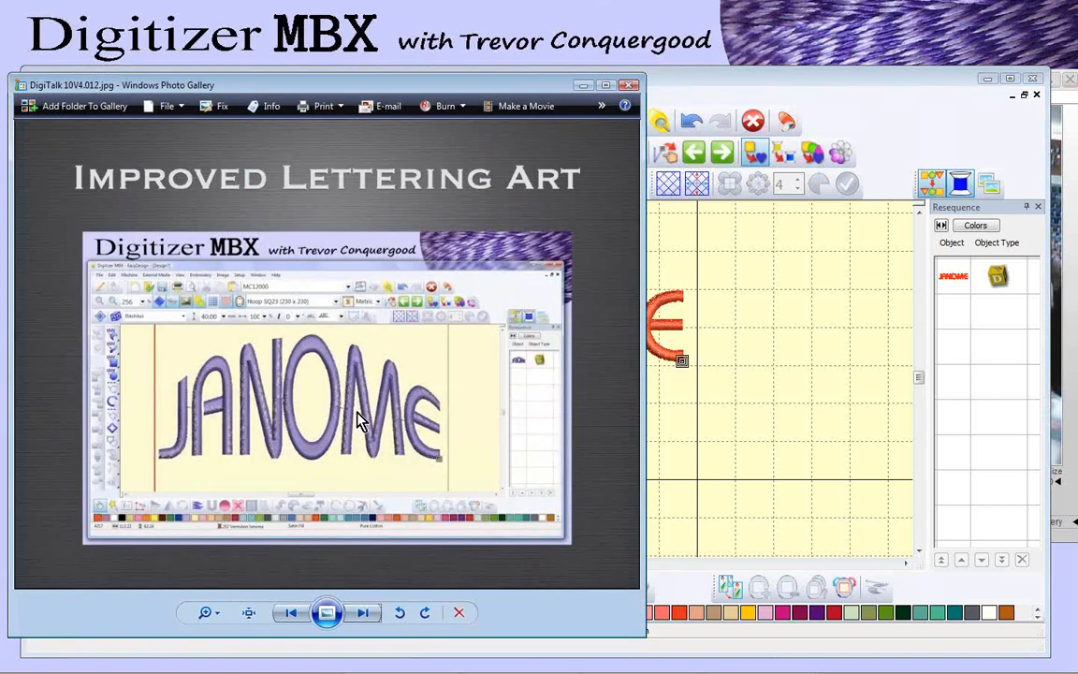
pyautogui.click(365, 620)
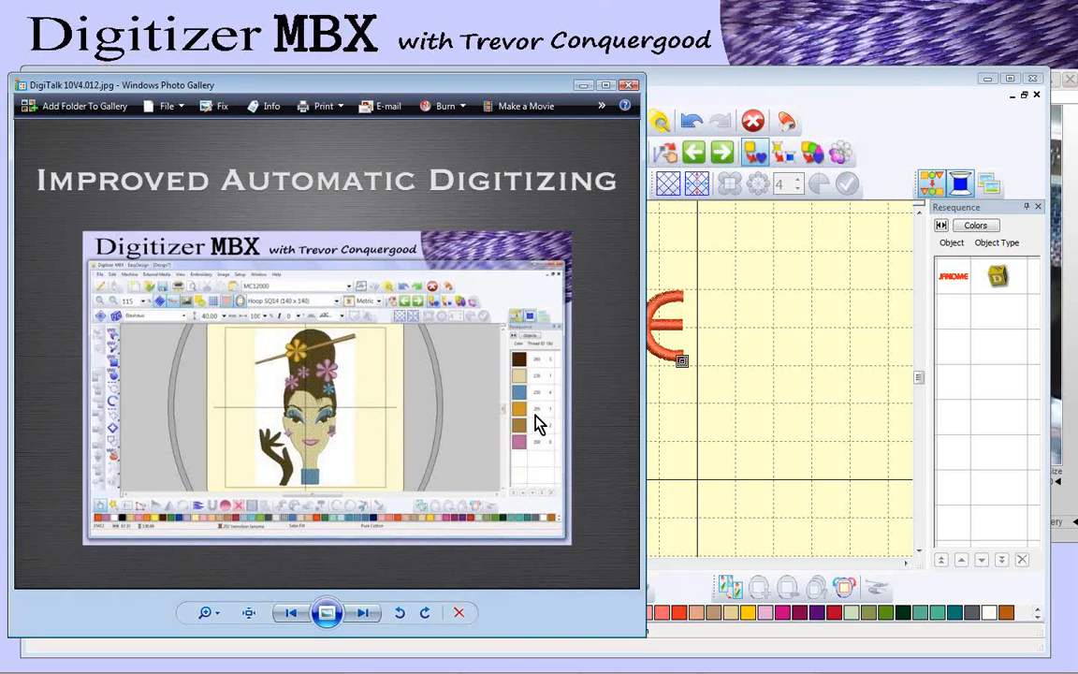
pyautogui.click(768, 85)
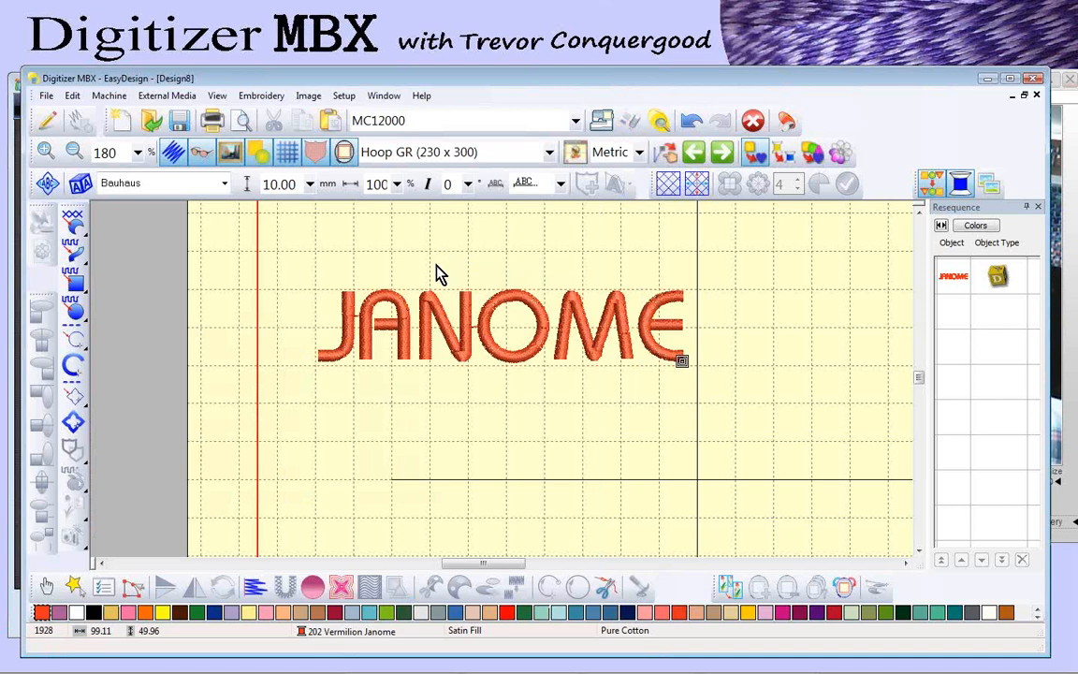
# Step: Delete the JANOME lettering and insert the bitmap image Tiffany.bmp from the Embroidery Album V4 folder on drive C
pyautogui.click(645, 337)
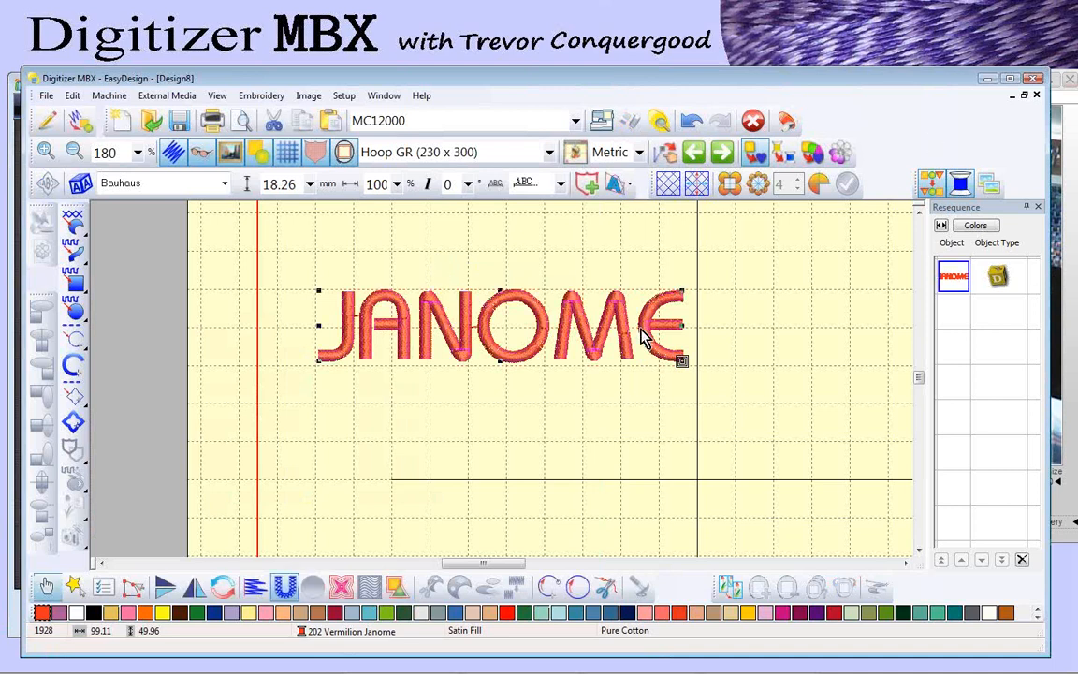
pyautogui.press('Delete')
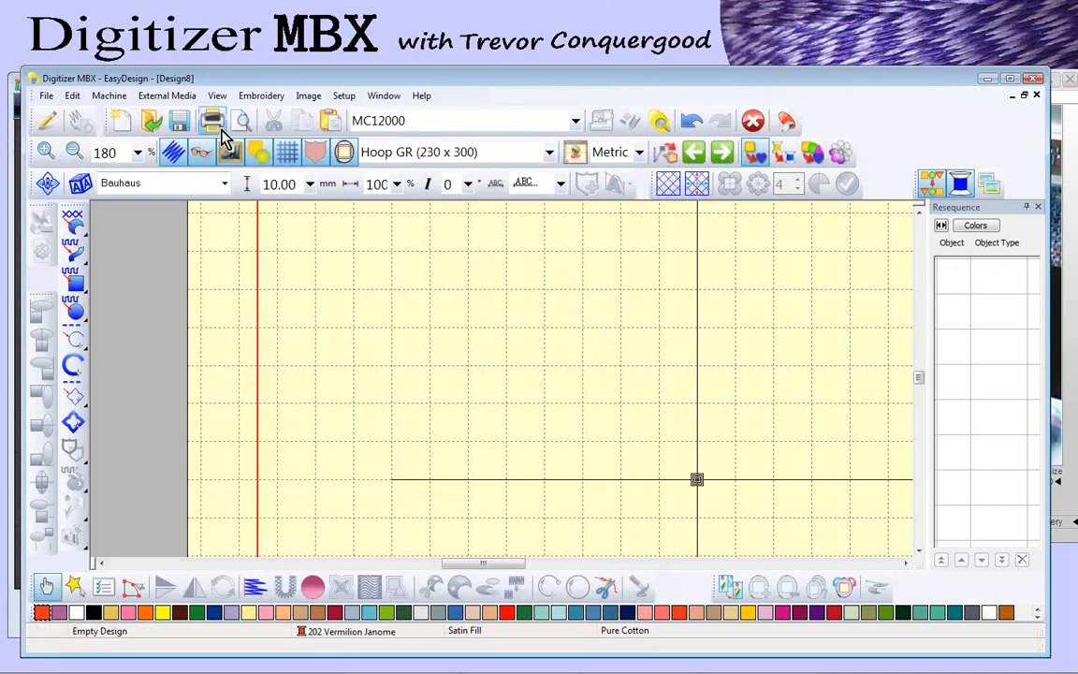
pyautogui.click(309, 96)
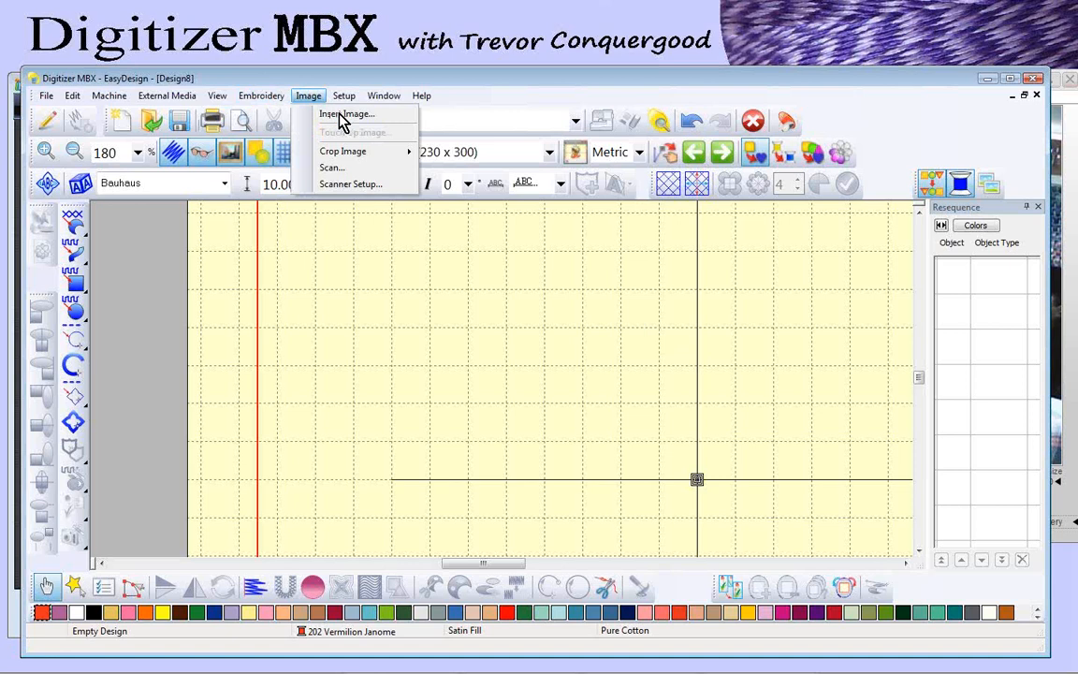
pyautogui.click(343, 115)
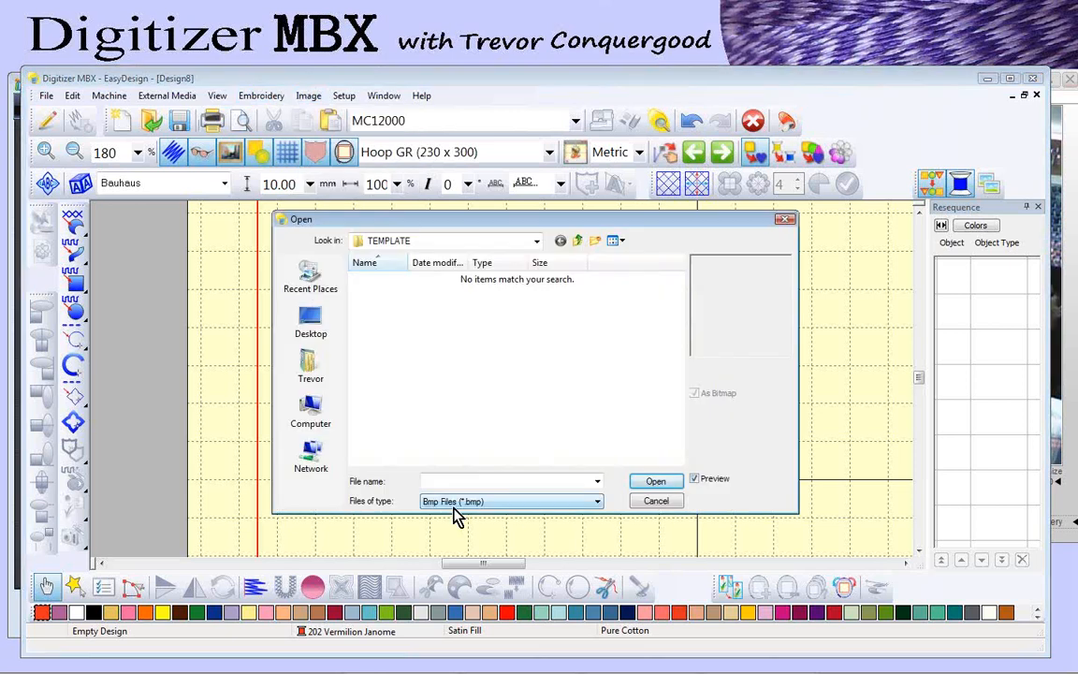
pyautogui.click(454, 243)
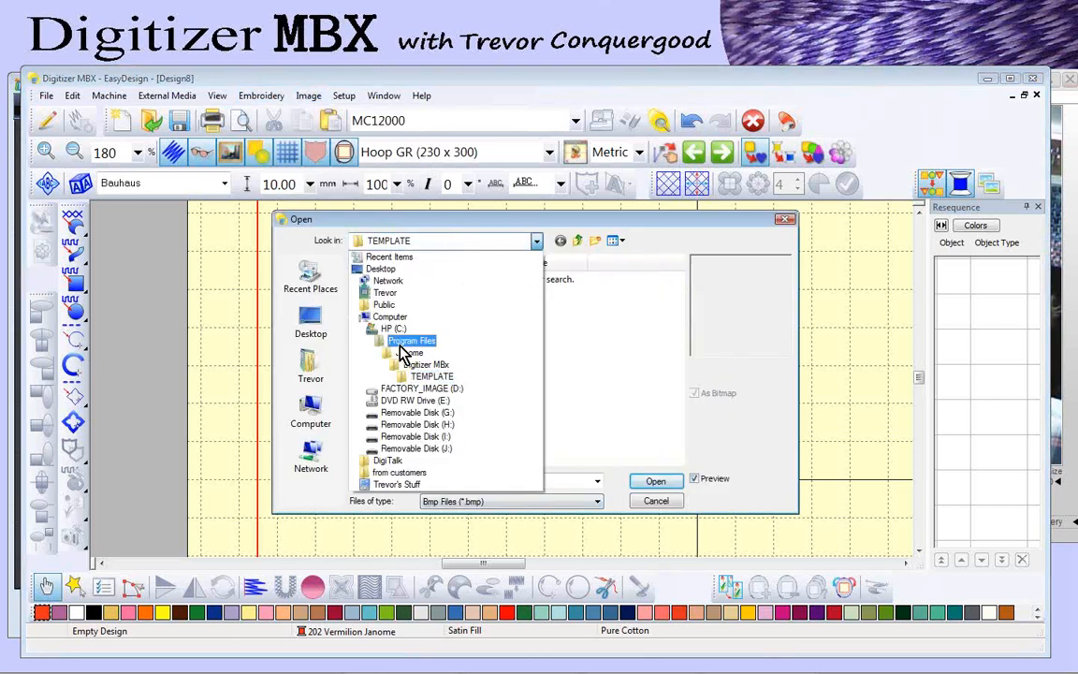
pyautogui.click(398, 335)
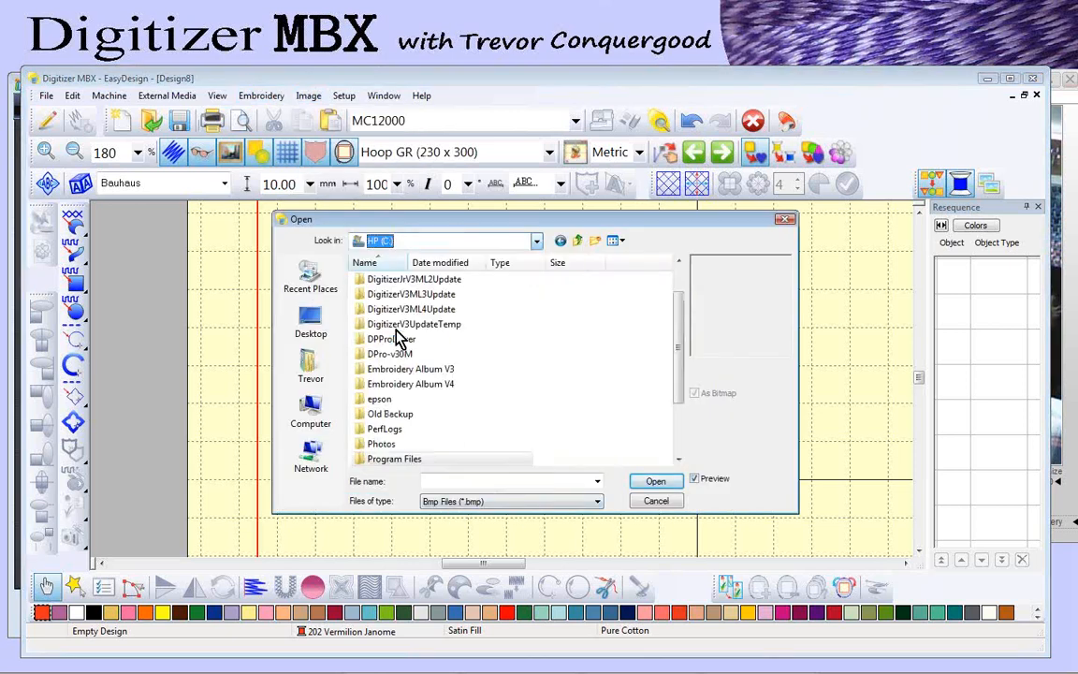
pyautogui.doubleClick(432, 387)
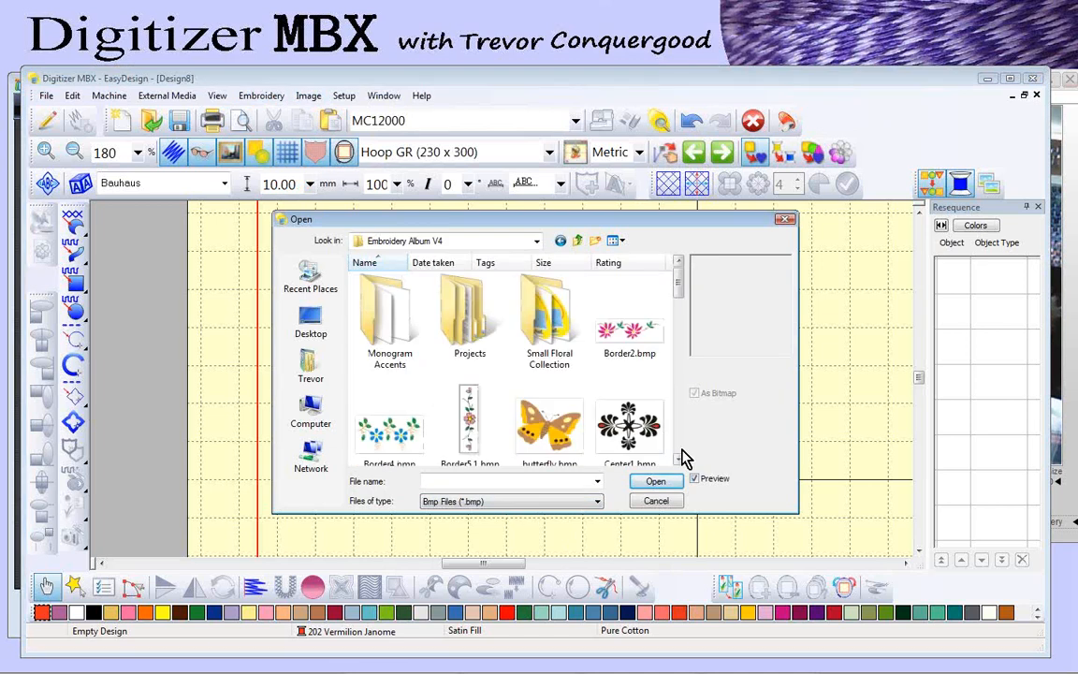
pyautogui.scroll(-10, 681, 456)
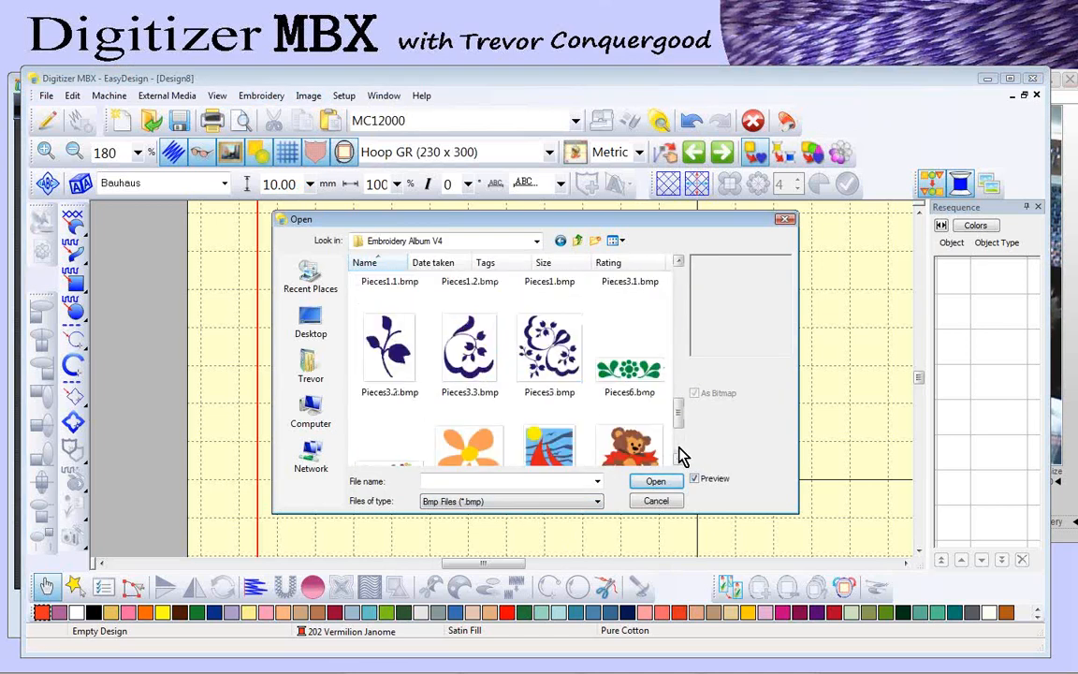
pyautogui.click(384, 411)
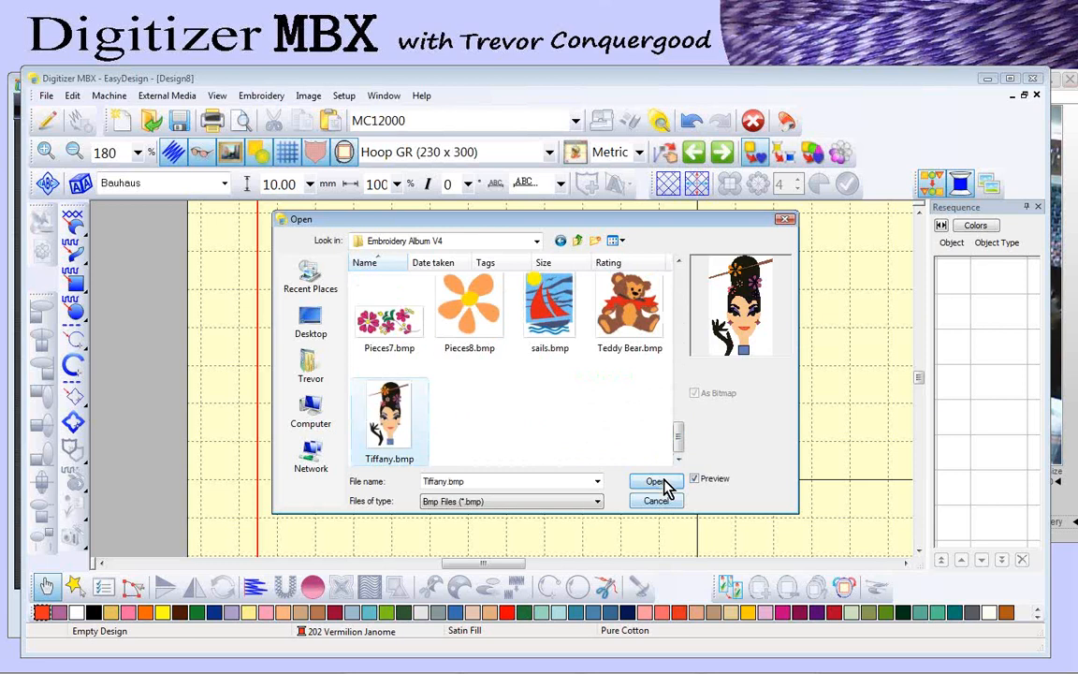
pyautogui.click(655, 482)
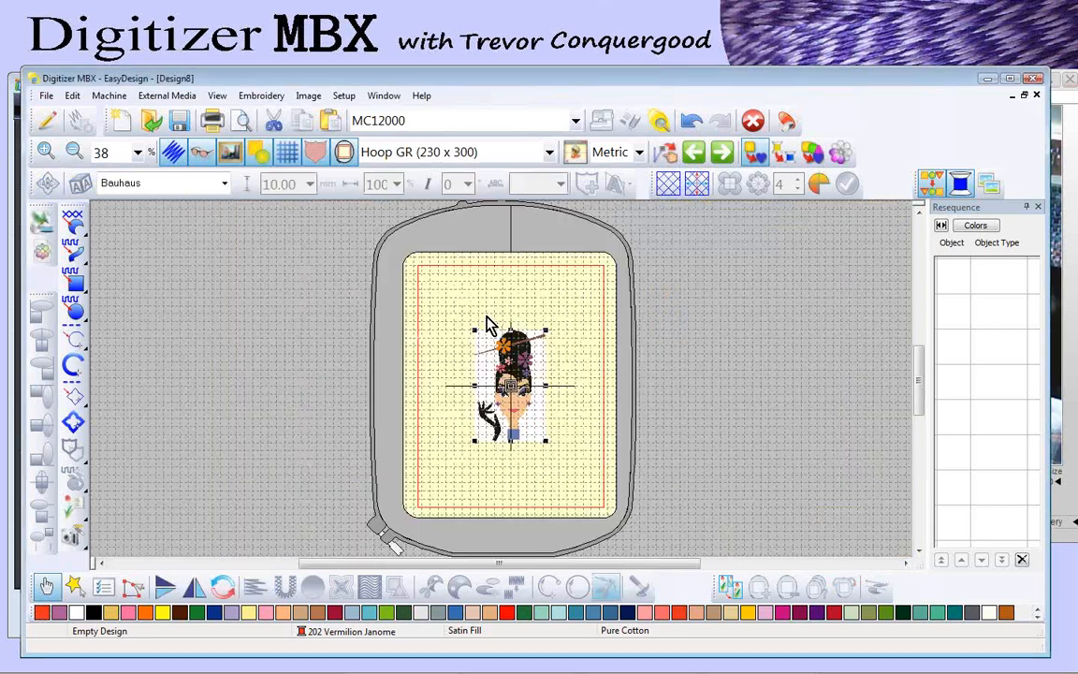
# Step: Change the hoop to SQ14 (140 x 140)
pyautogui.click(448, 150)
pyautogui.click(434, 175)
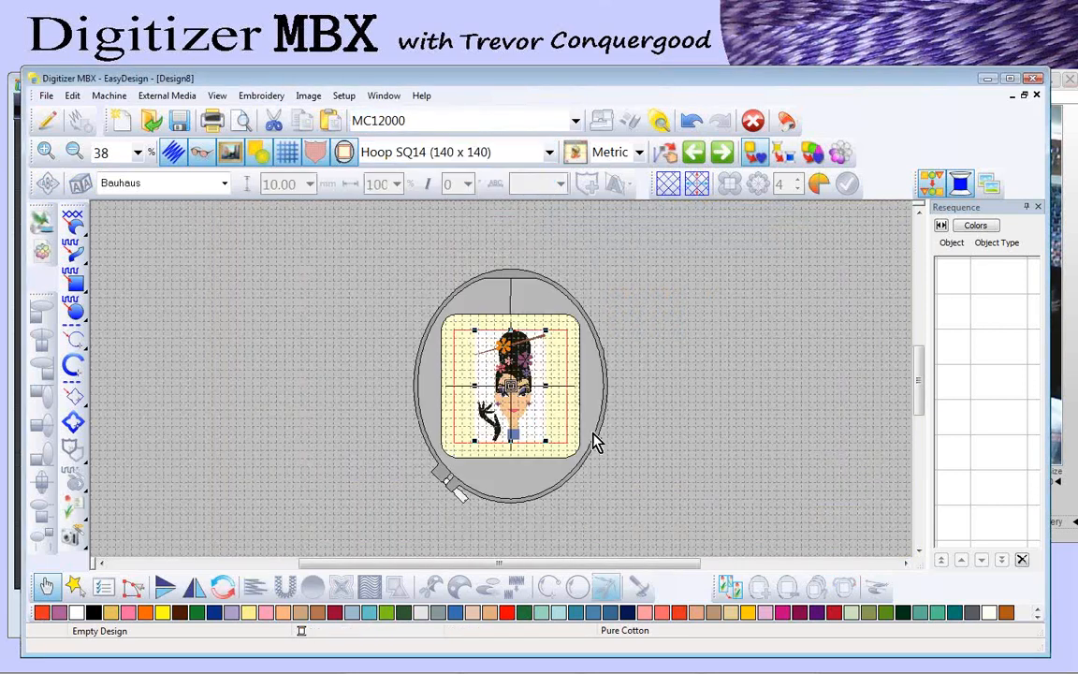
# Step: Open the Click-to-Design Advanced color reduction and stitching settings for the inserted Tiffany image
pyautogui.press('b')
pyautogui.moveTo(449, 320); pyautogui.dragTo(567, 459)
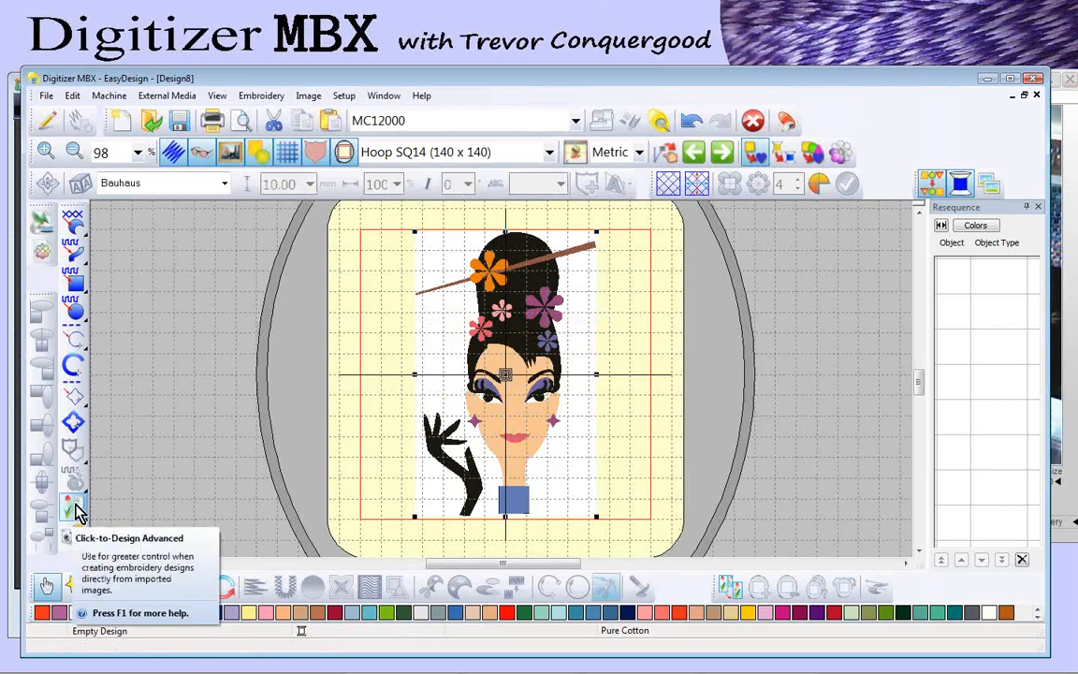
pyautogui.click(77, 512)
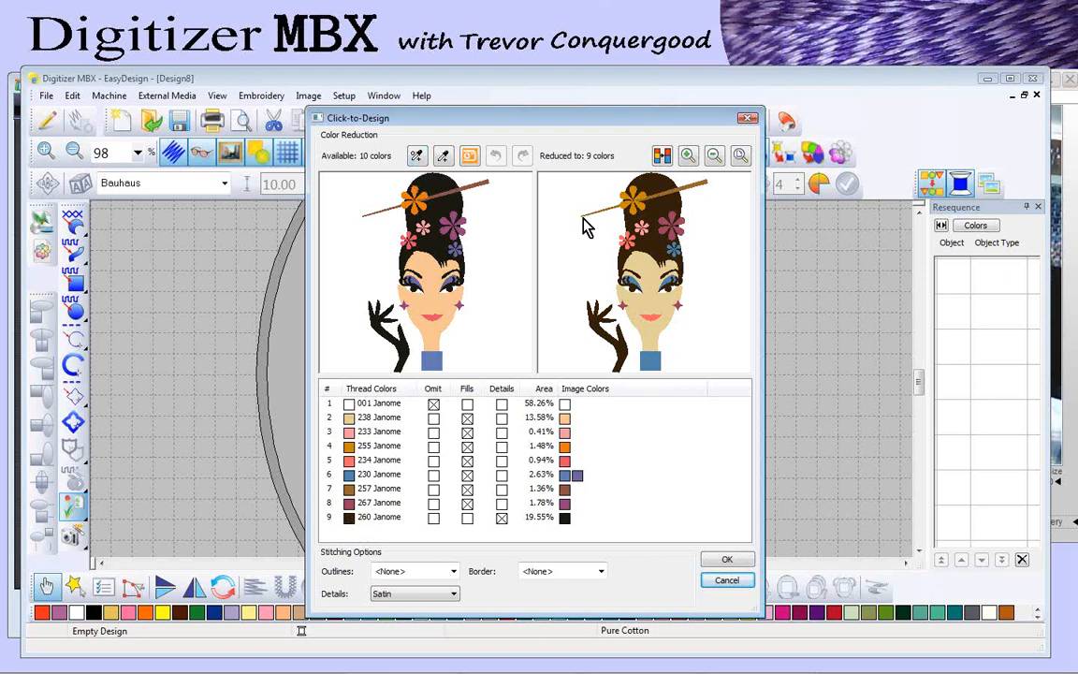
# Step: Pick the purple of the small hair flower in the original image as an additional thread color
pyautogui.click(446, 159)
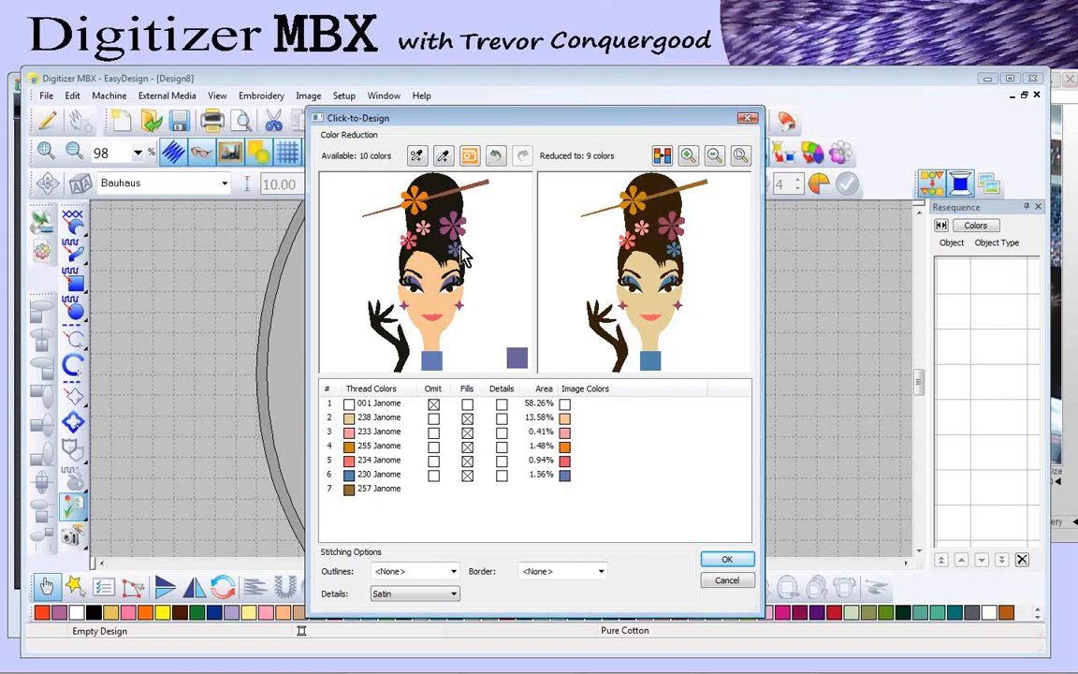
pyautogui.click(465, 243)
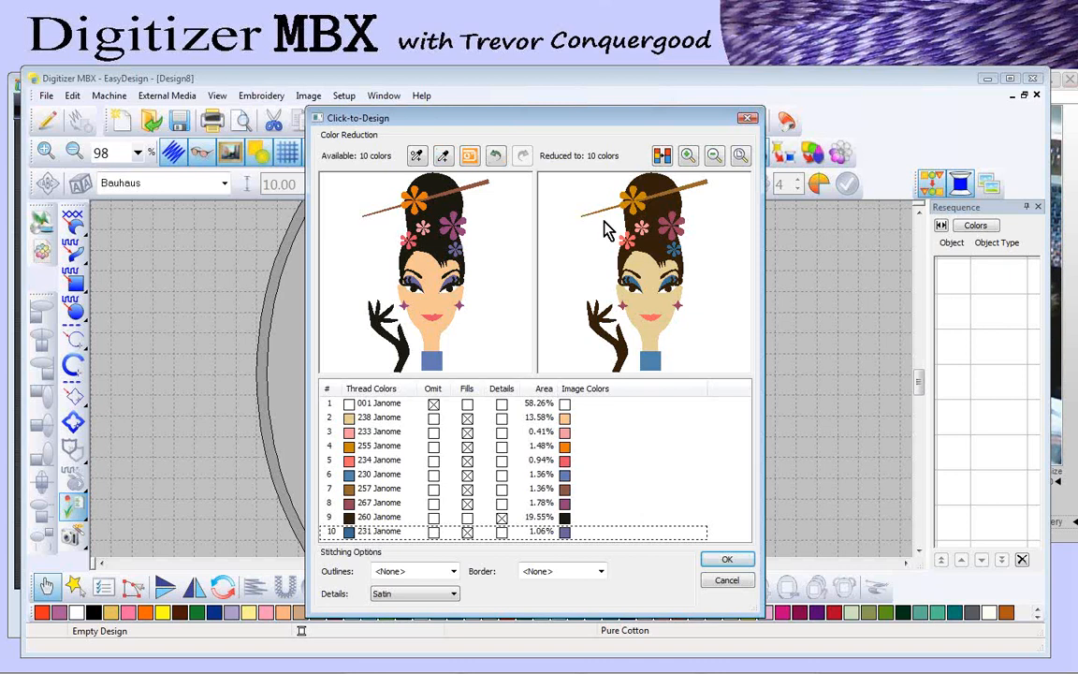
pyautogui.click(688, 158)
pyautogui.click(688, 159)
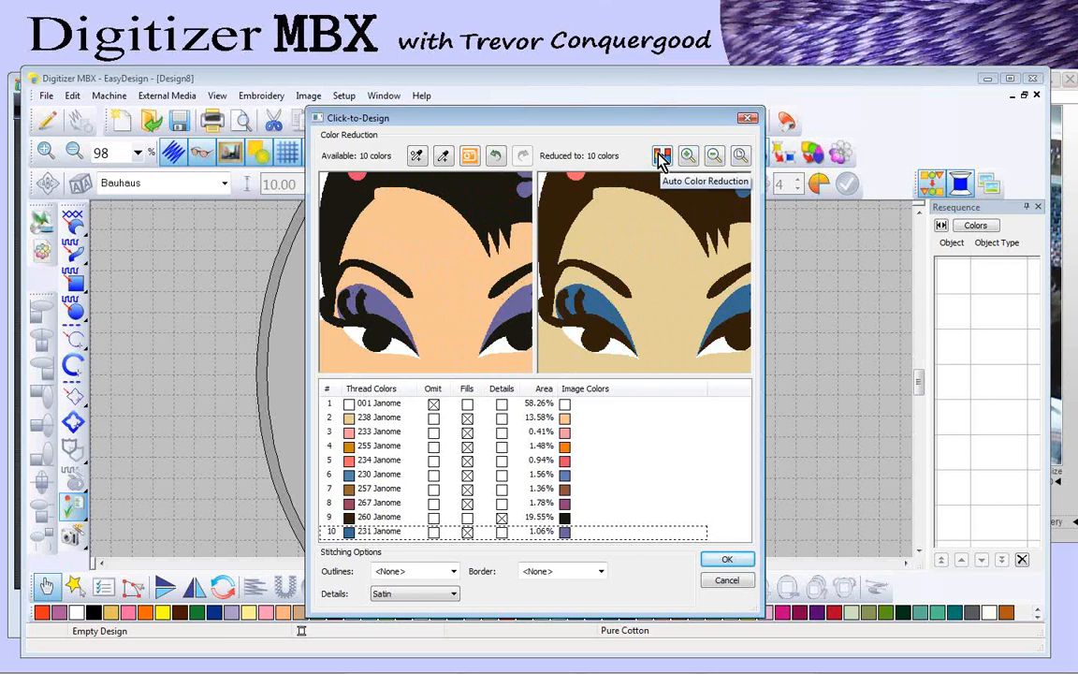
# Step: Apply Auto Color Reduction to the image with the number of colors at 9
pyautogui.click(662, 157)
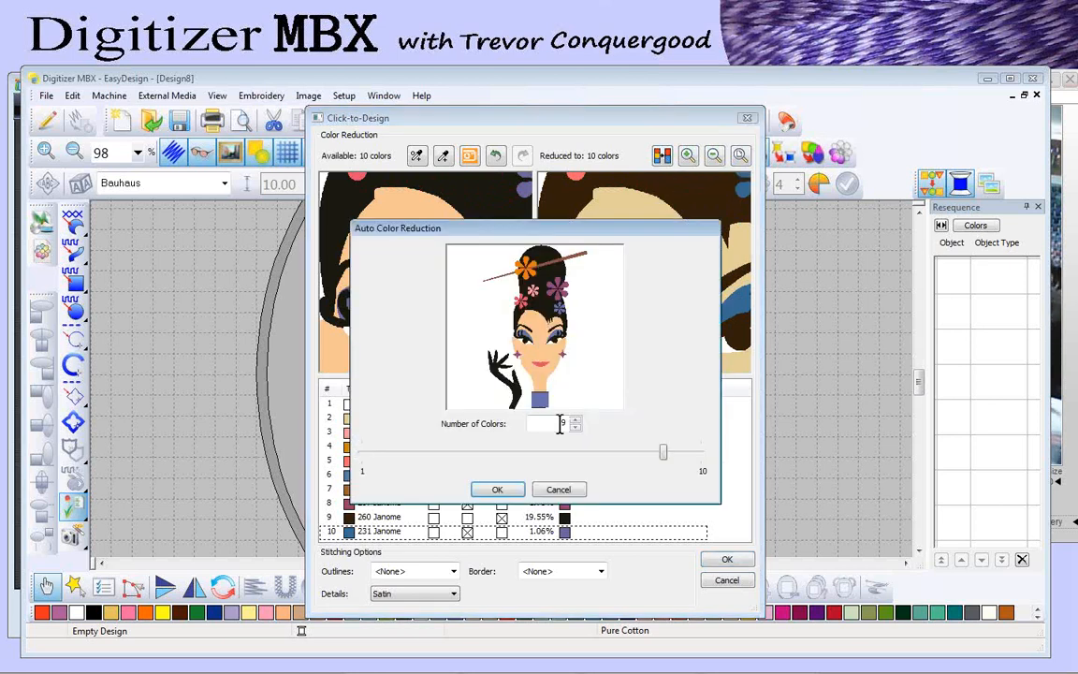
pyautogui.click(497, 490)
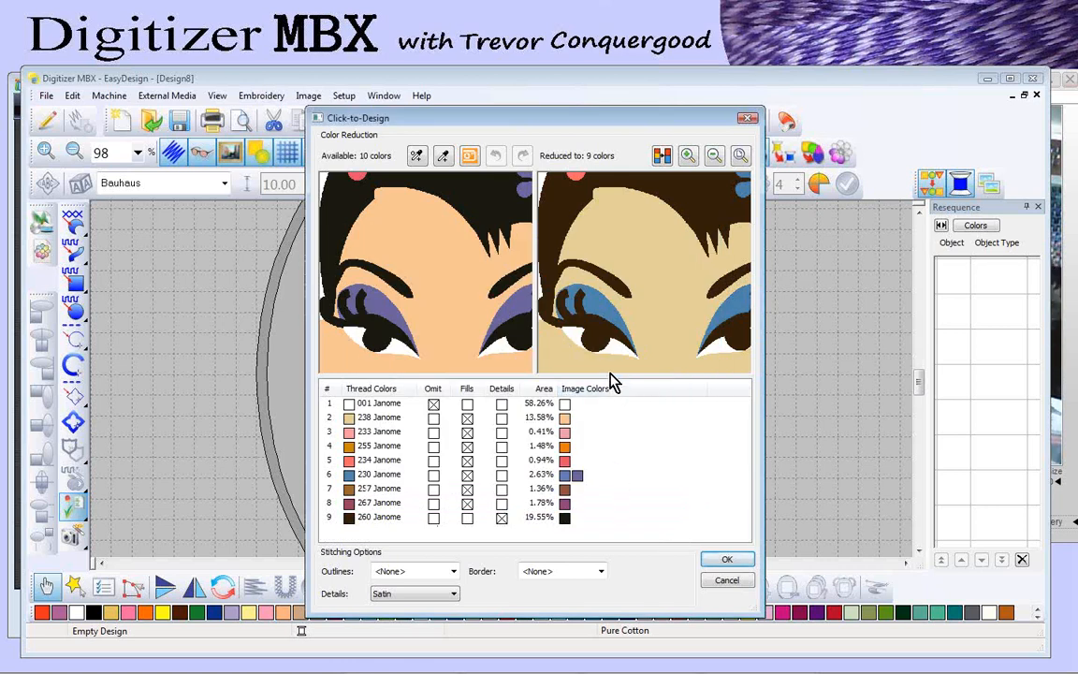
pyautogui.click(433, 404)
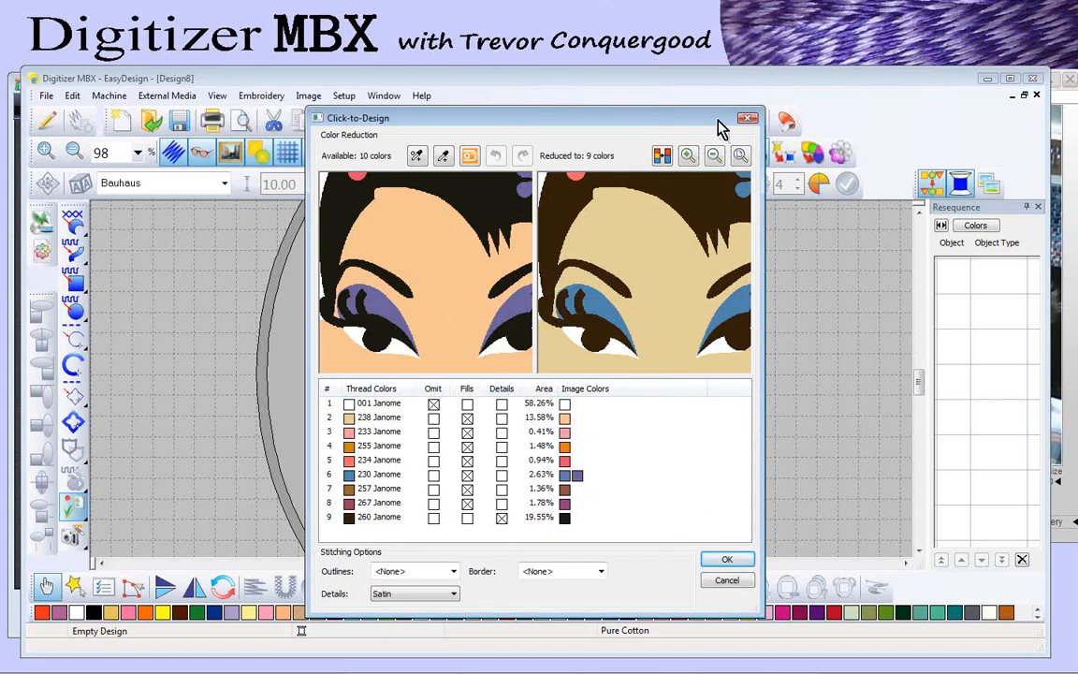
pyautogui.click(714, 155)
pyautogui.click(715, 156)
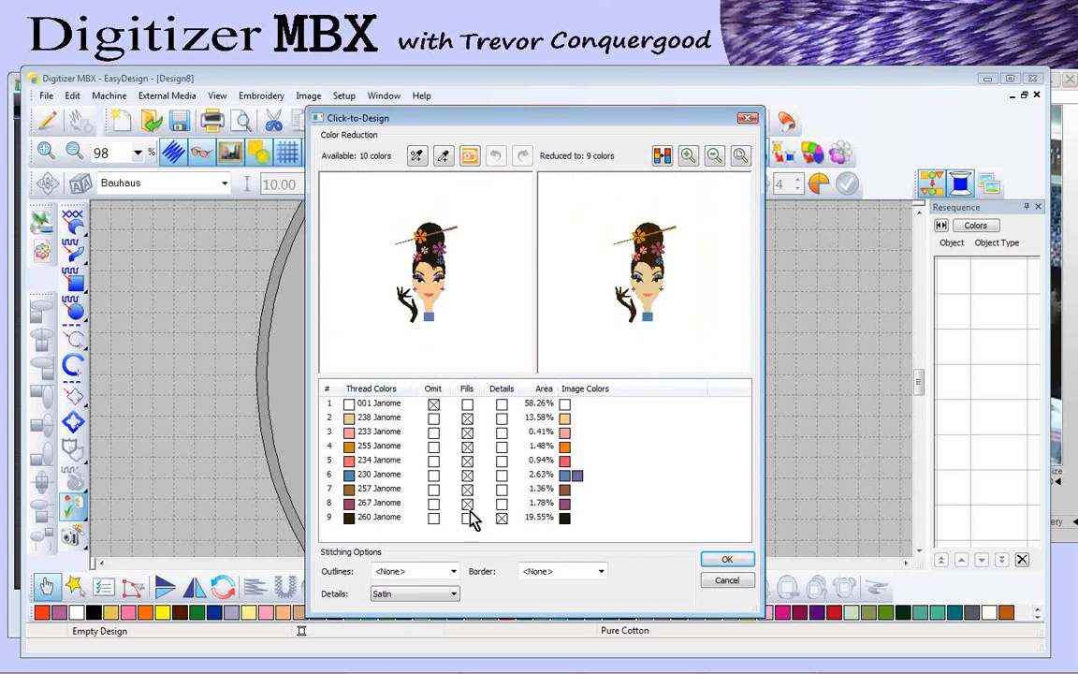
# Step: Convert the image to embroidery with thread 260 as satin Details and no outlines or border
pyautogui.click(502, 519)
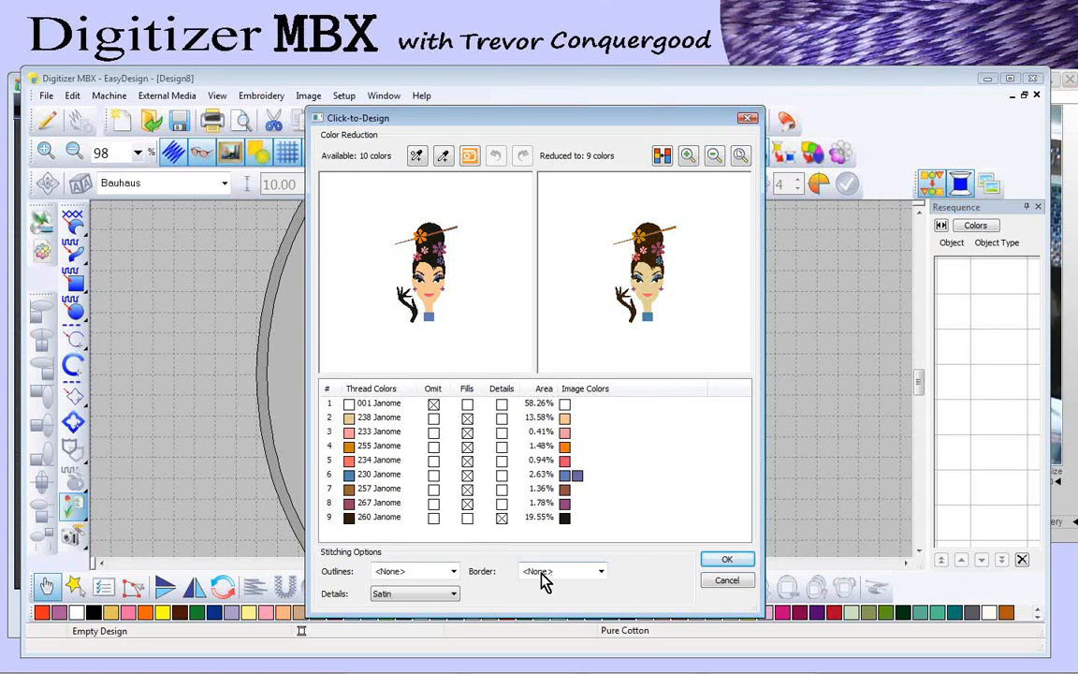
pyautogui.click(455, 572)
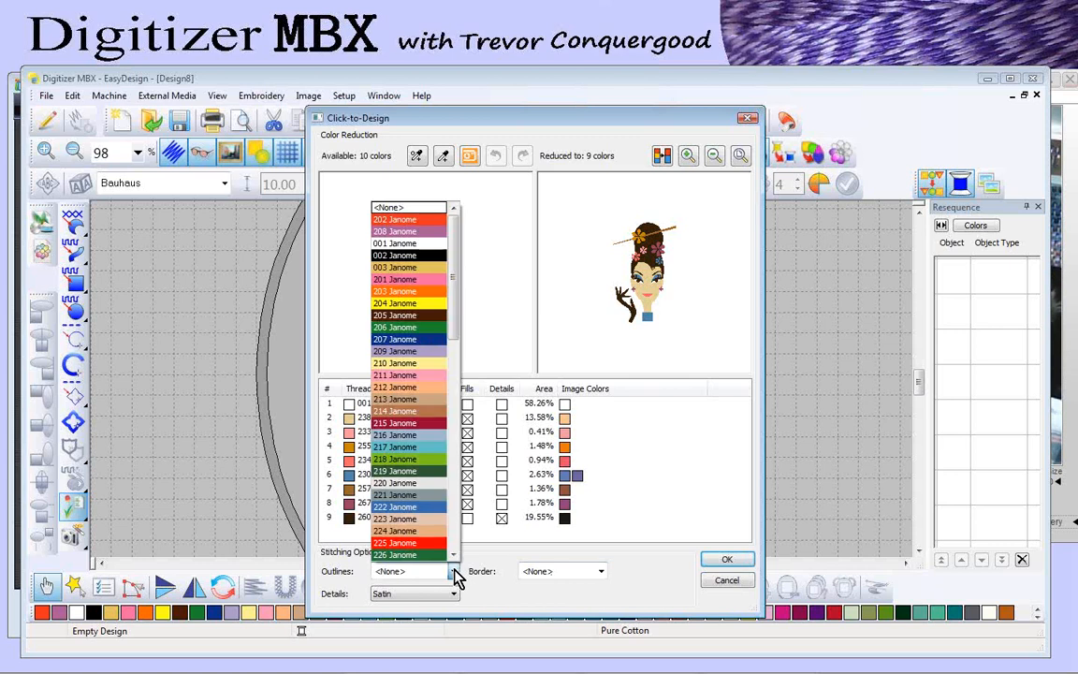
pyautogui.click(457, 577)
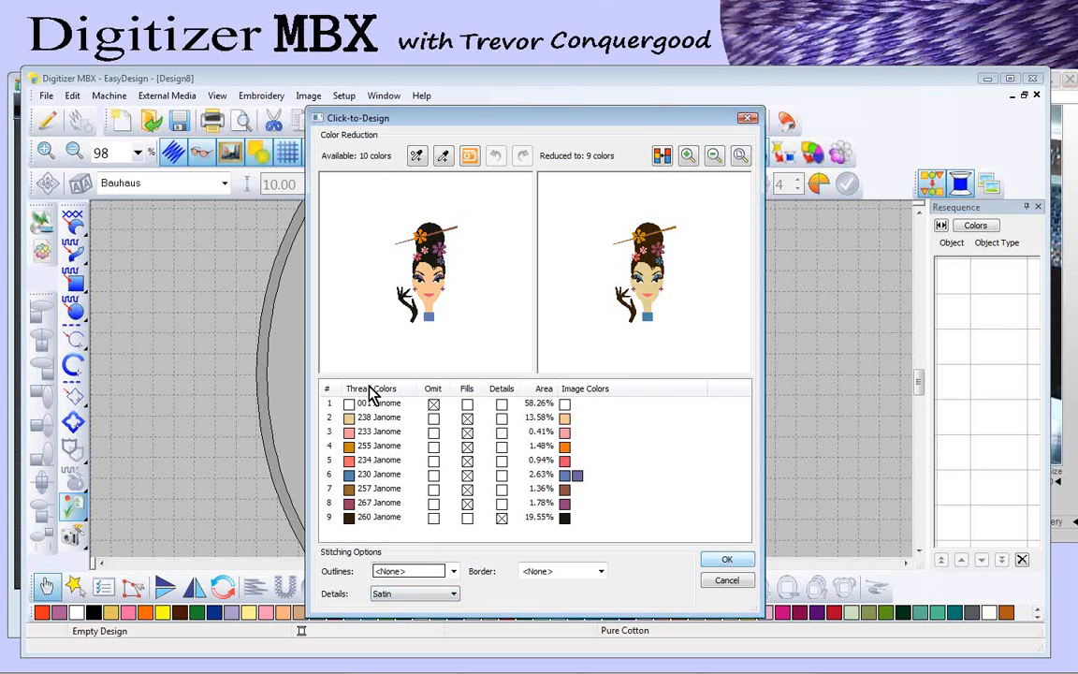
pyautogui.click(725, 560)
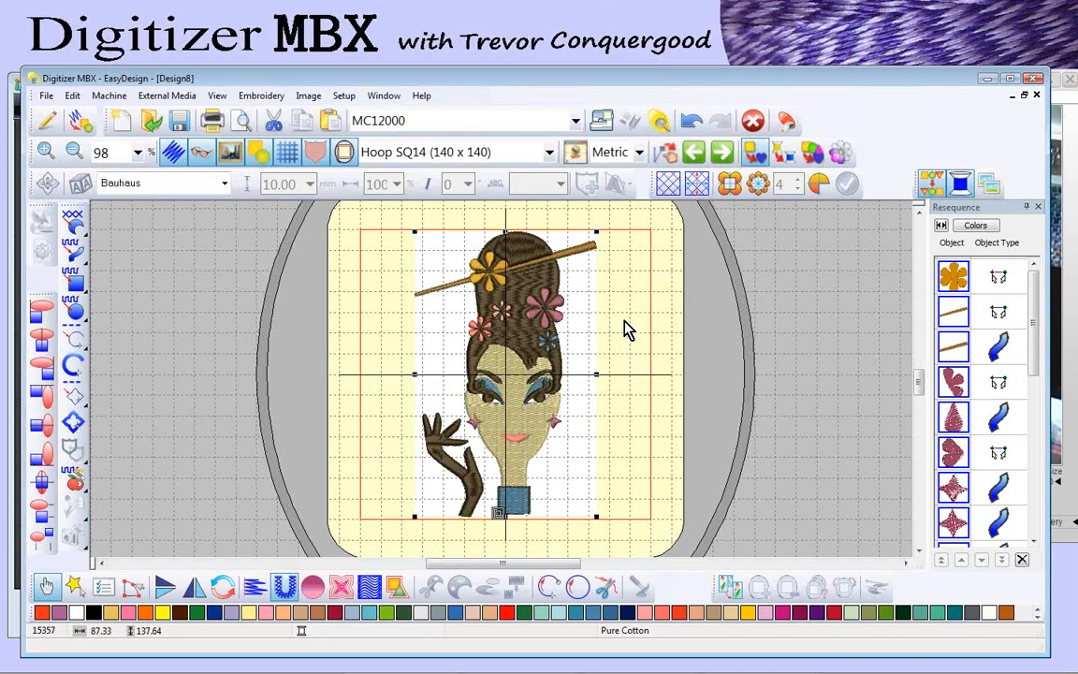
pyautogui.press('Escape')
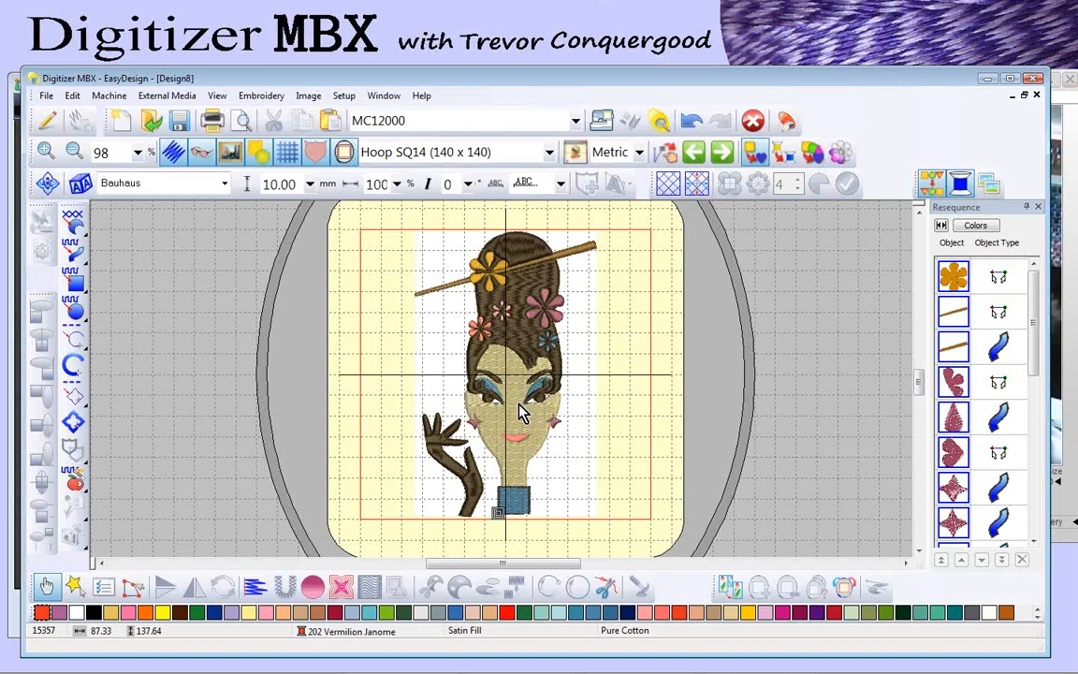
# Step: Examine the stitching around the hair flowers up close, and undo the image conversion
pyautogui.scroll(1, 511, 308)
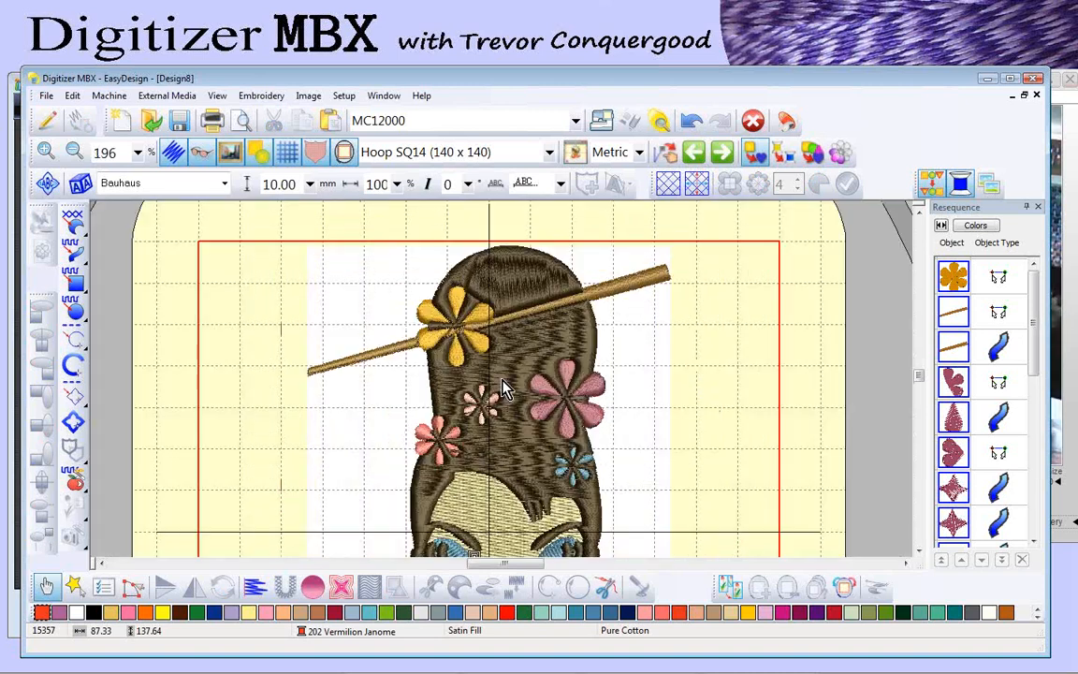
pyautogui.scroll(2, 503, 390)
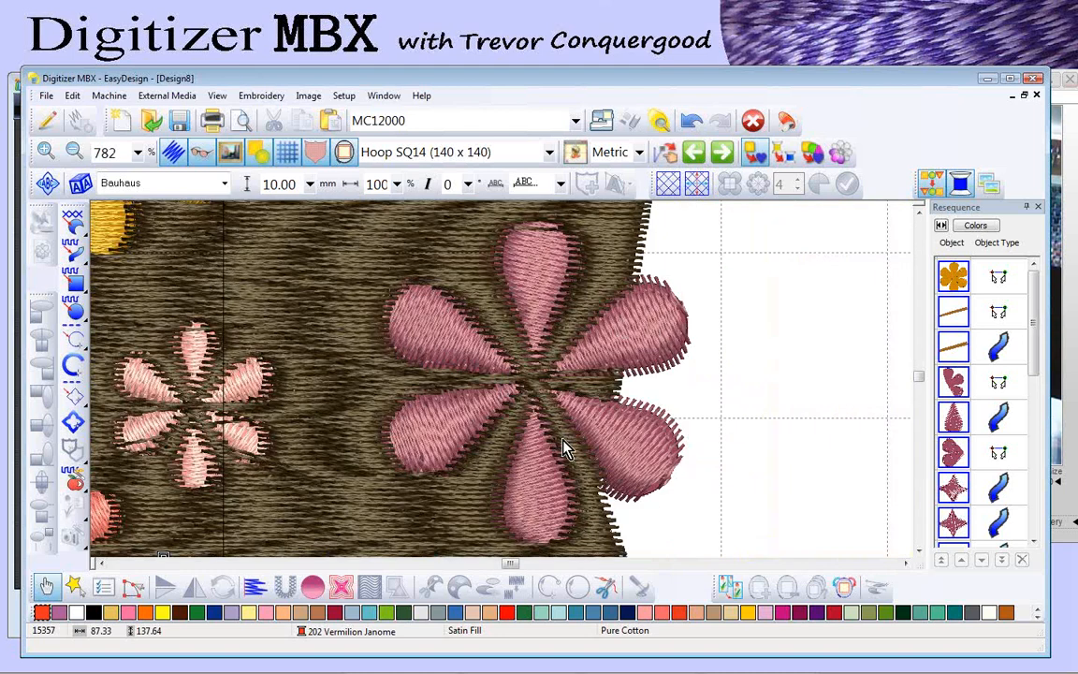
pyautogui.scroll(-1, 564, 448)
pyautogui.scroll(-1, 564, 448)
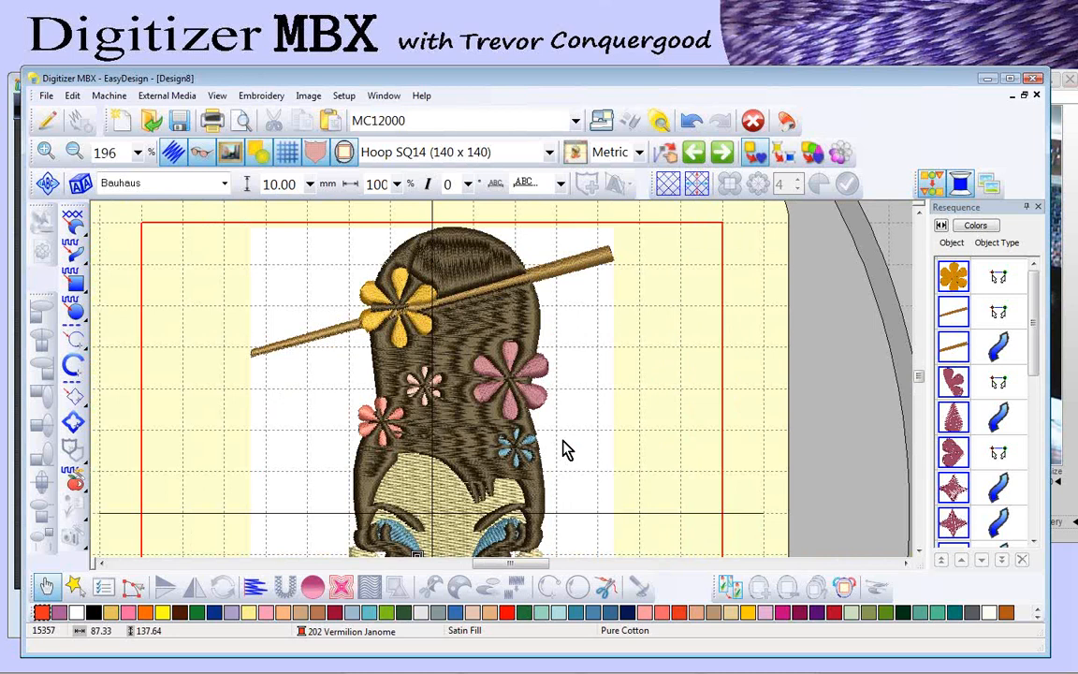
pyautogui.click(691, 121)
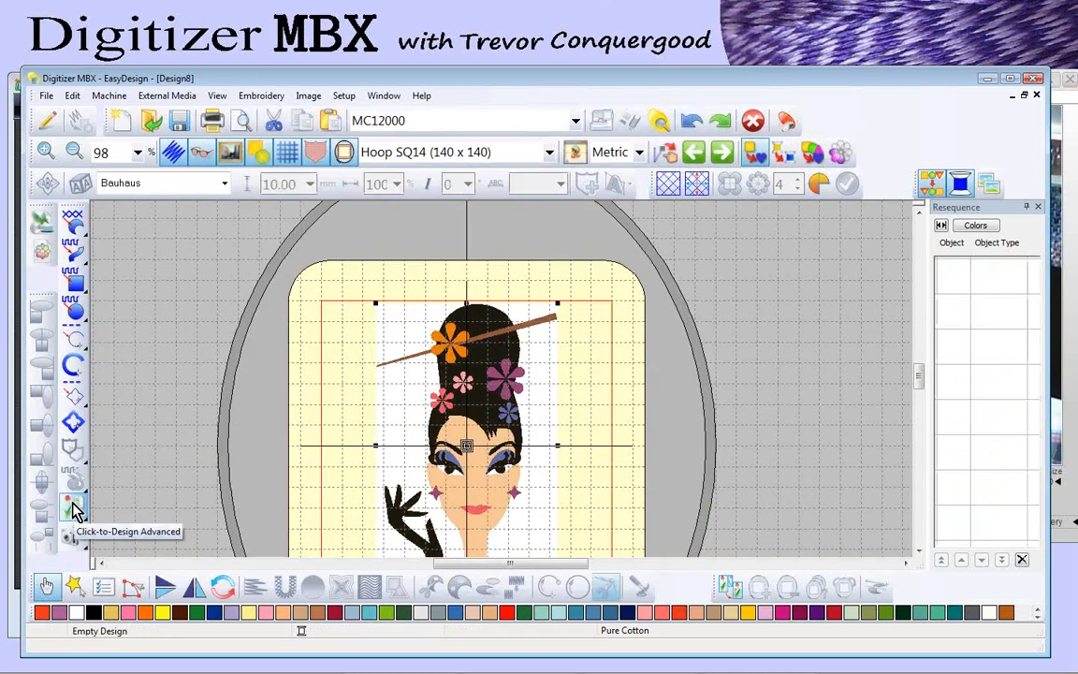
# Step: Reopen Click-to-Design Advanced for the image and assign the dark brown thread 260 to Fills
pyautogui.click(74, 508)
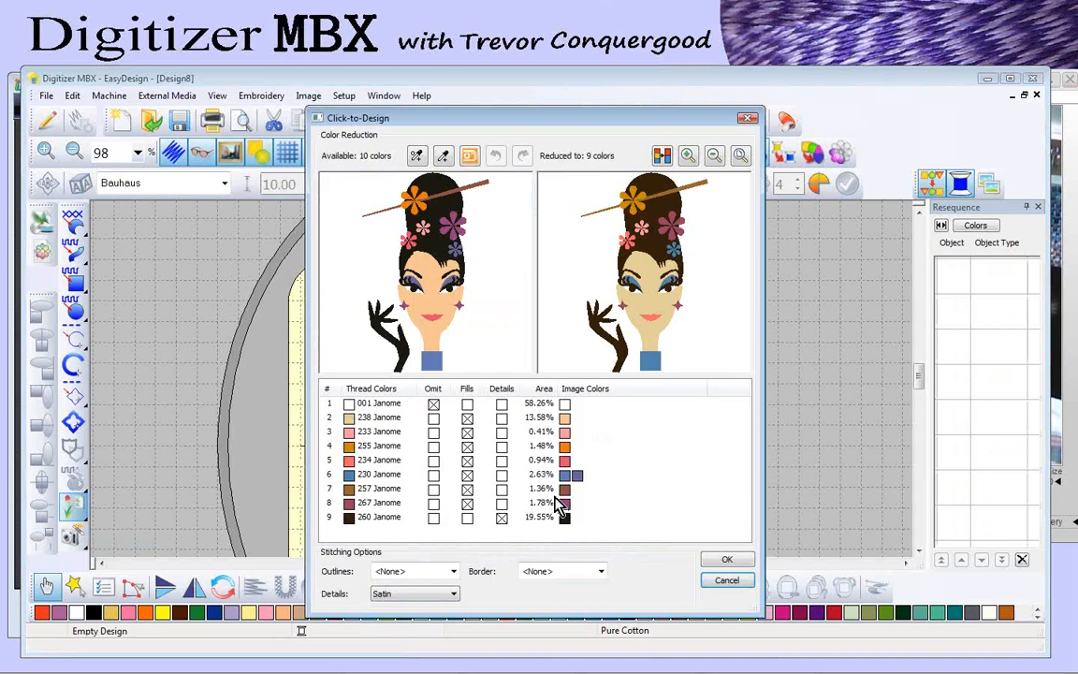
pyautogui.click(468, 516)
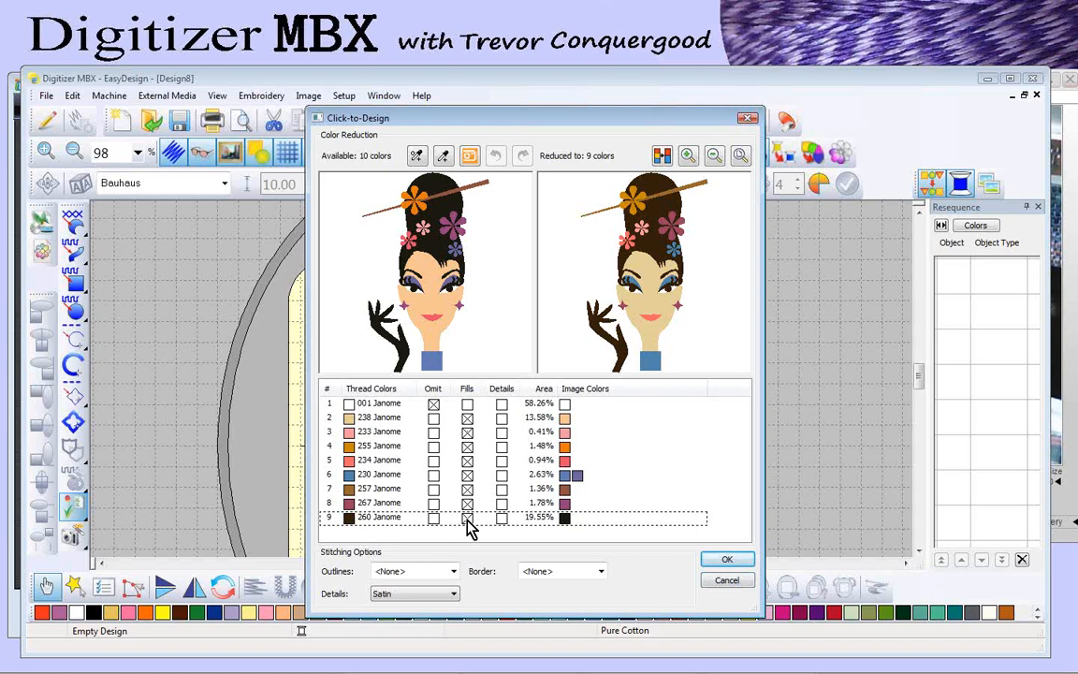
pyautogui.click(467, 517)
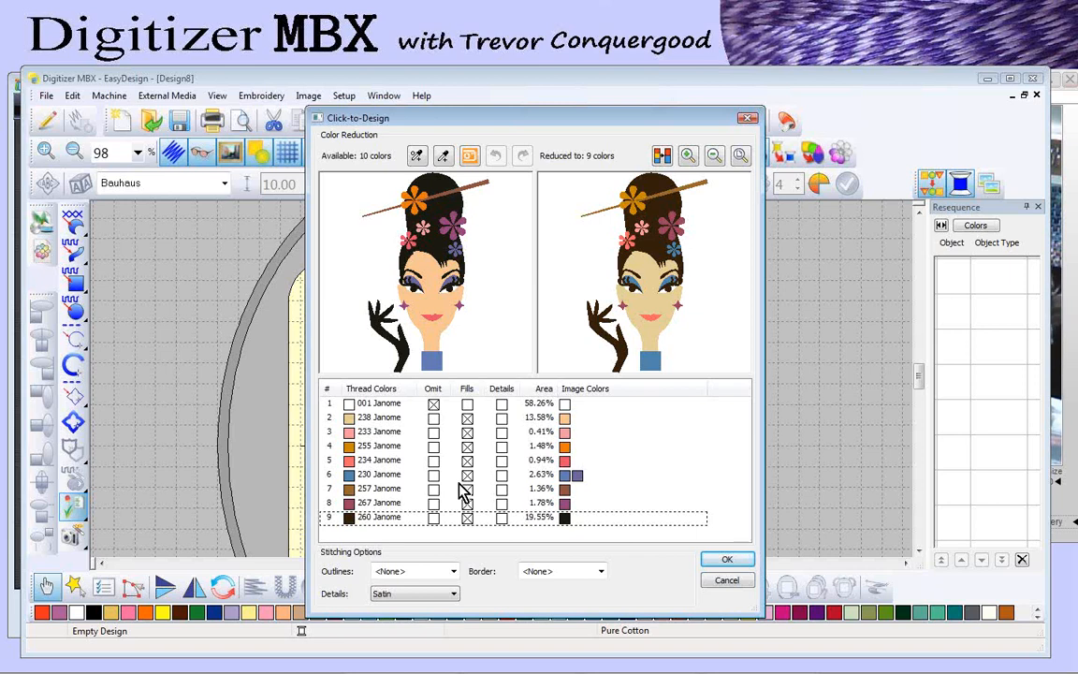
# Step: Assign threads 233, 255, 234, 230 and 267 to Details instead of Fills
pyautogui.click(503, 434)
pyautogui.click(501, 435)
pyautogui.click(501, 450)
pyautogui.click(502, 446)
pyautogui.click(503, 461)
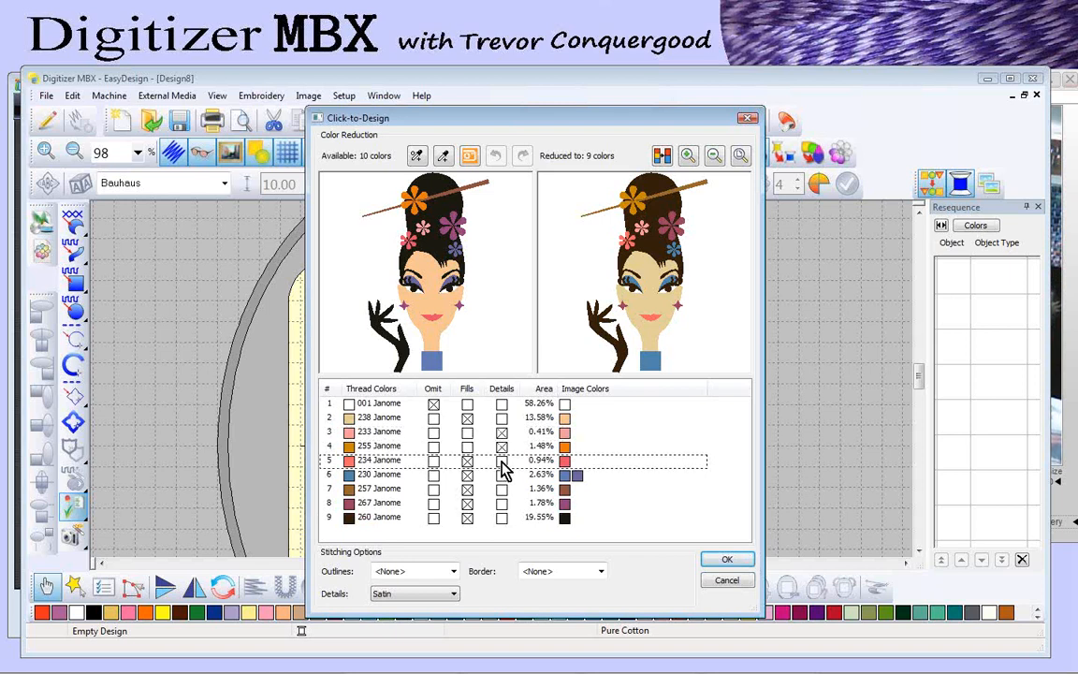
pyautogui.click(502, 461)
pyautogui.click(502, 475)
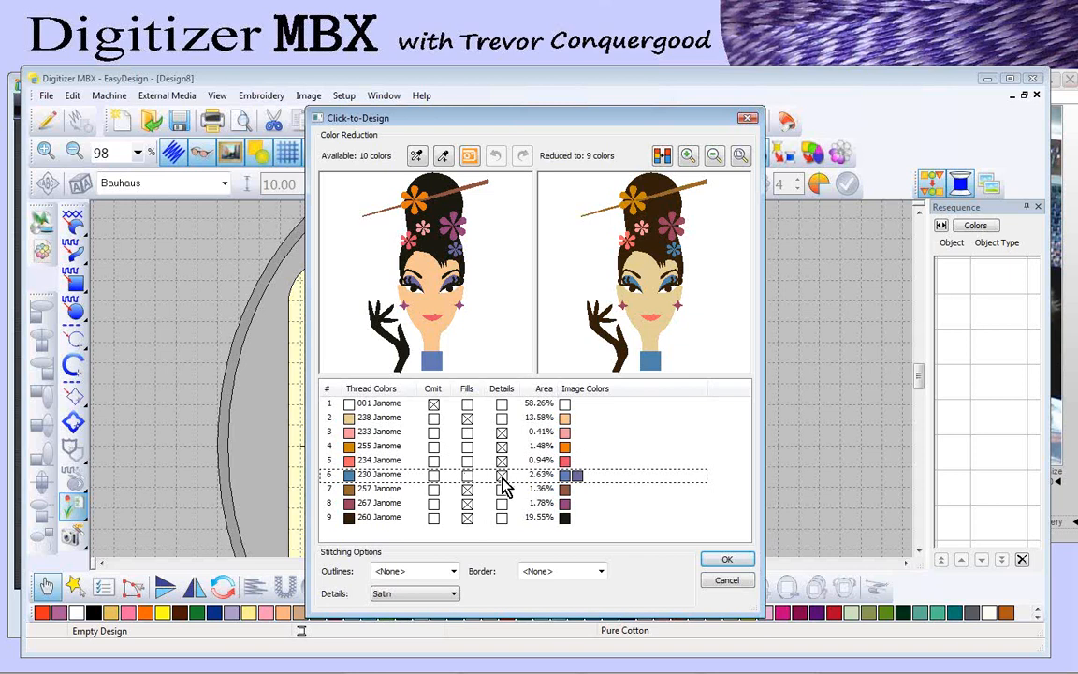
pyautogui.click(502, 503)
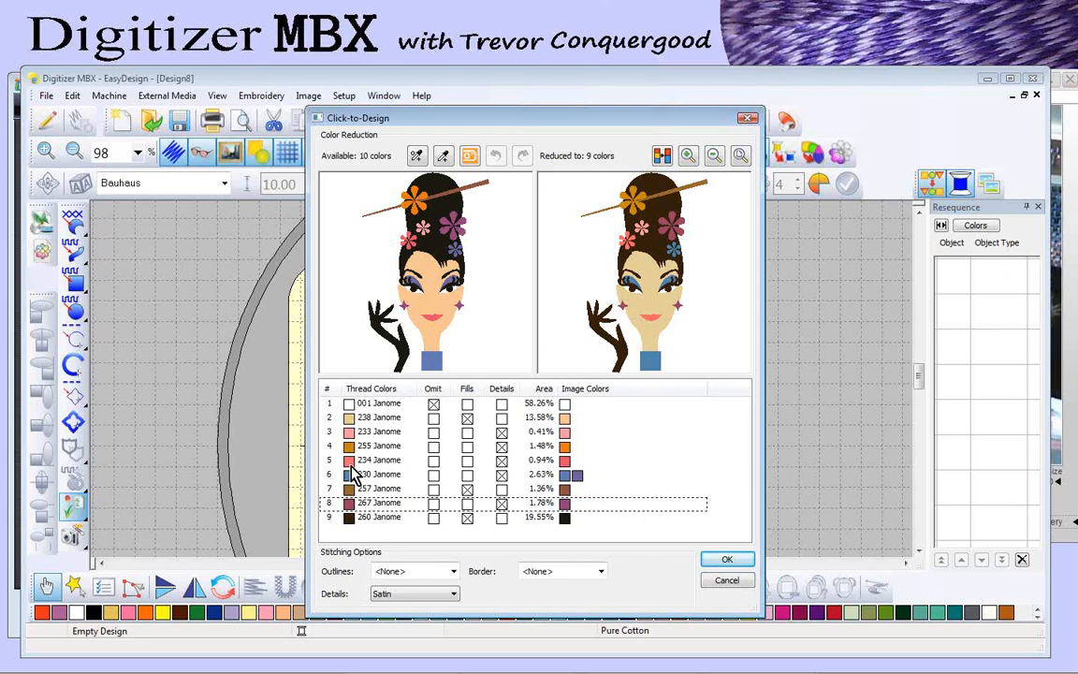
# Step: Combine threads 233, 234 and 267 into one 208 Janome detail thread and convert the image to embroidery
pyautogui.moveTo(350, 461); pyautogui.dragTo(354, 434)
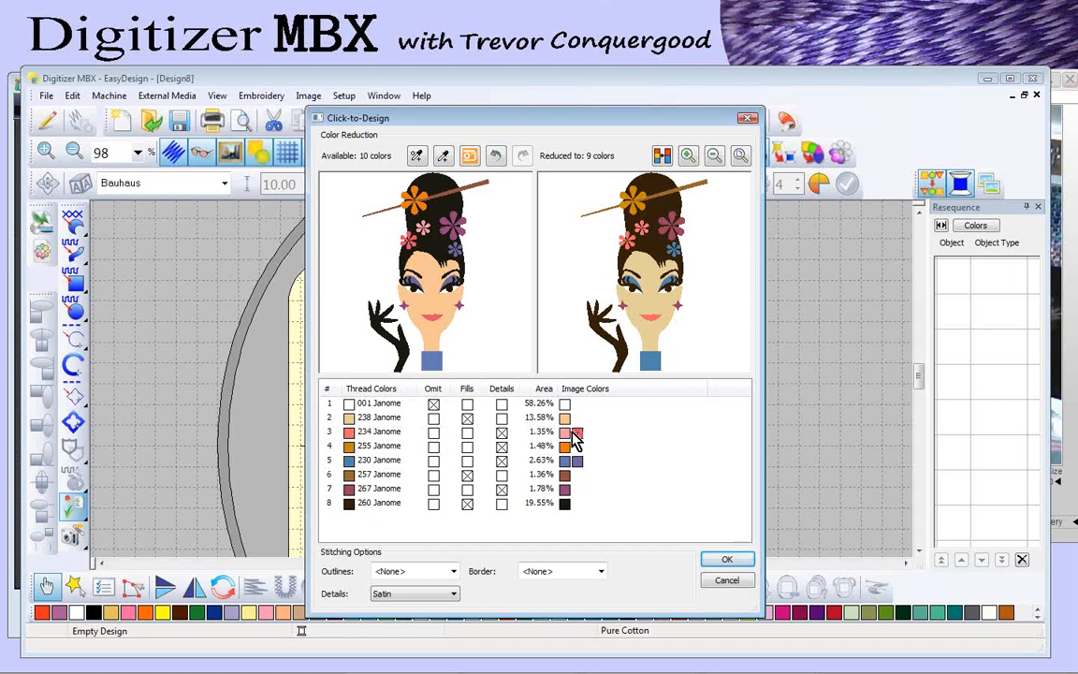
pyautogui.click(350, 491)
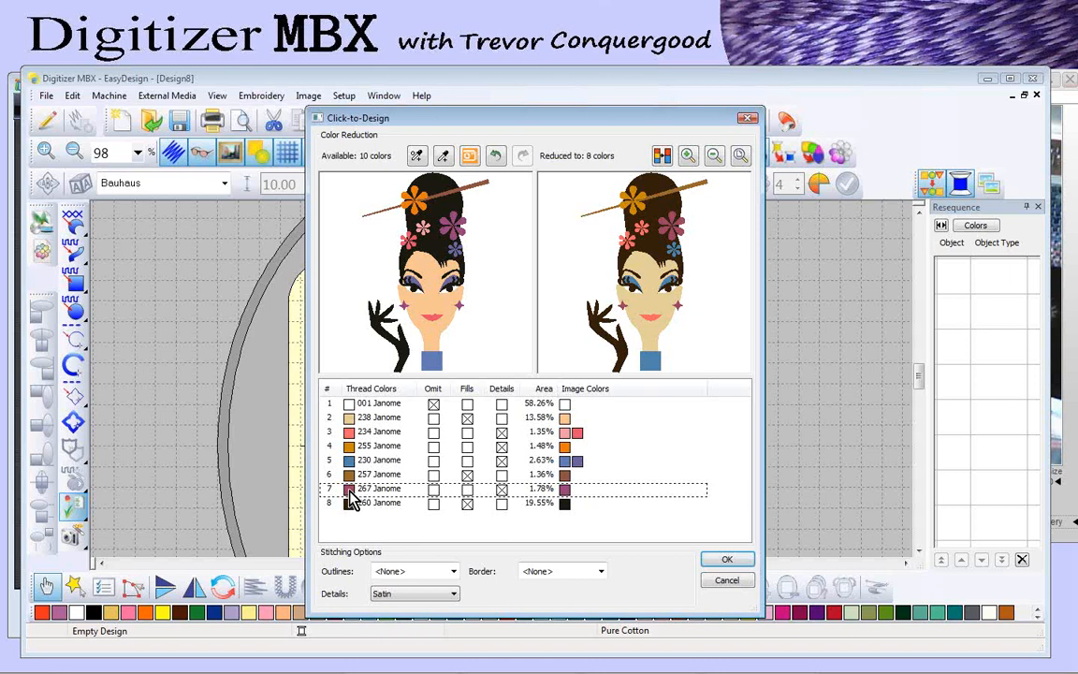
pyautogui.moveTo(351, 499); pyautogui.dragTo(341, 432)
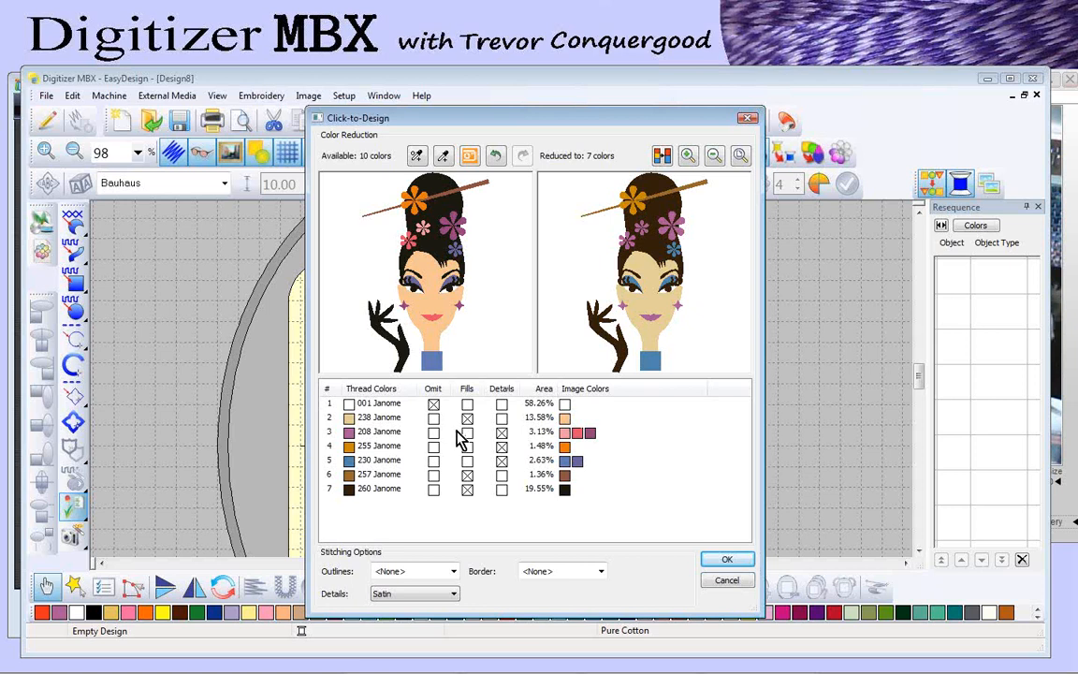
pyautogui.click(730, 559)
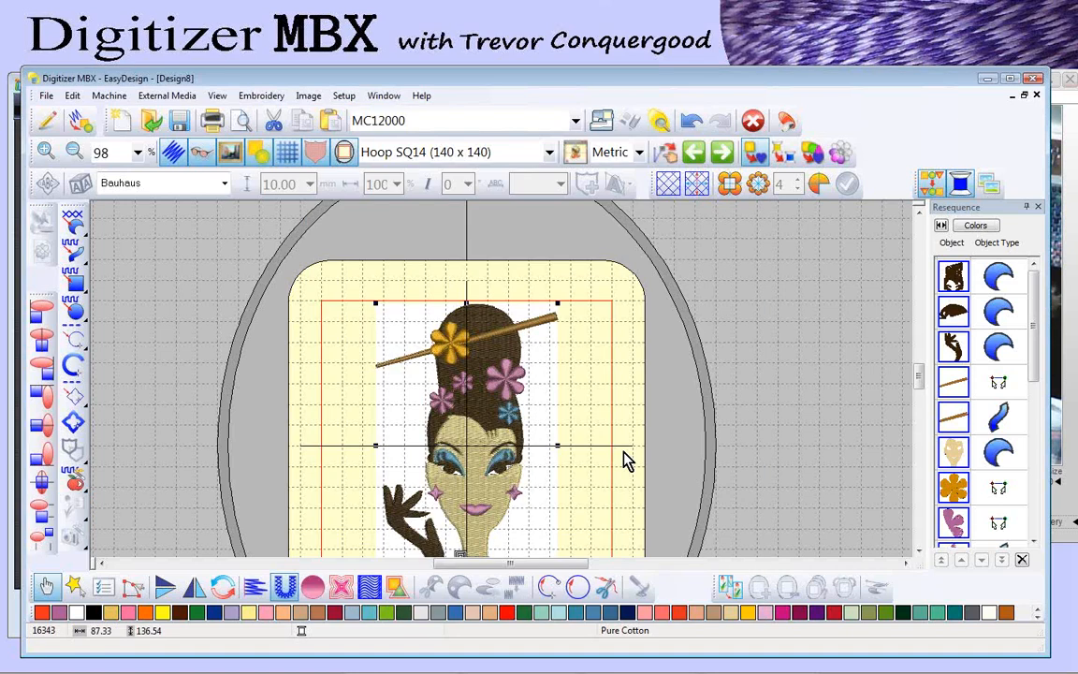
pyautogui.click(522, 377)
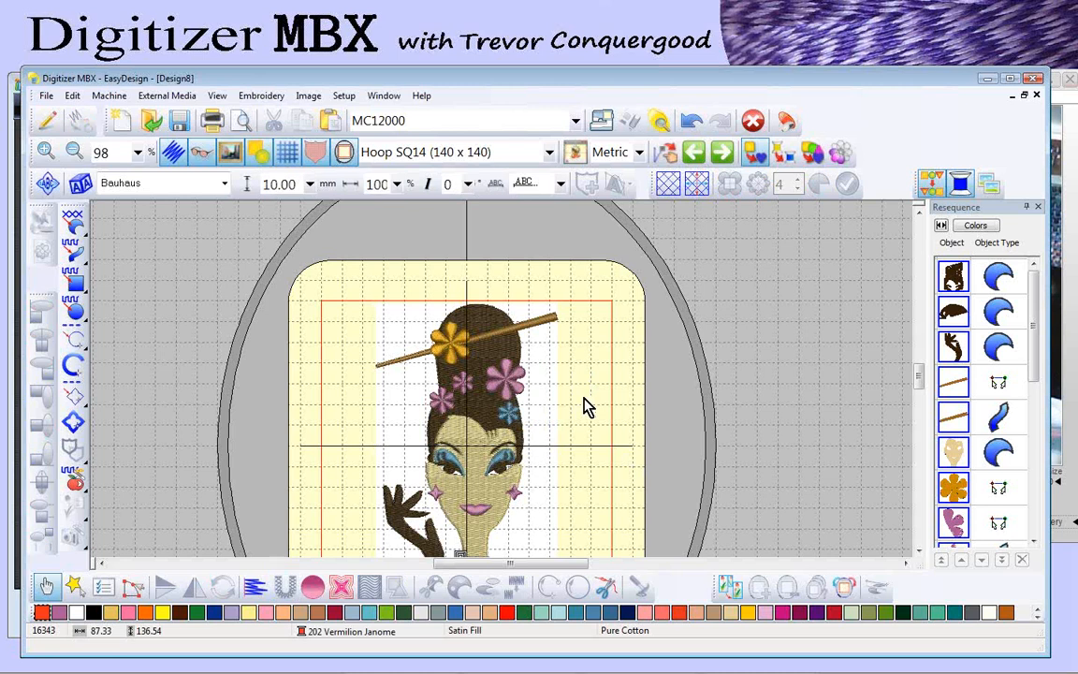
# Step: Move the blue flower off the hair to check the stitching beneath it, and undo the move
pyautogui.press('b')
pyautogui.moveTo(404, 363); pyautogui.dragTo(534, 452)
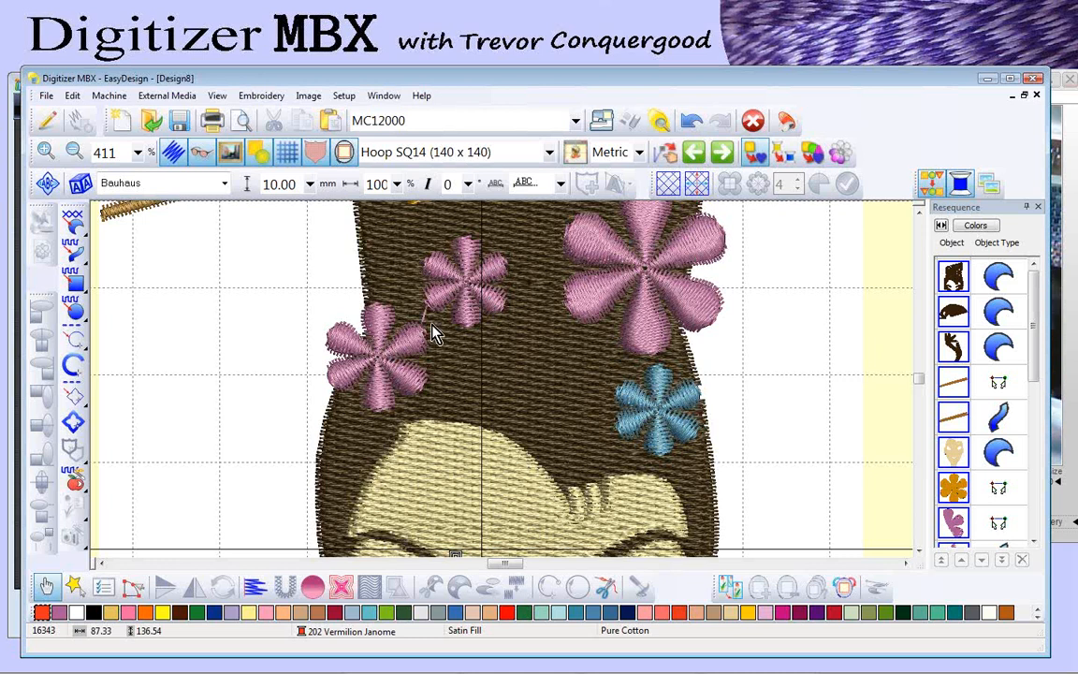
pyautogui.click(663, 448)
pyautogui.moveTo(662, 448); pyautogui.dragTo(746, 436)
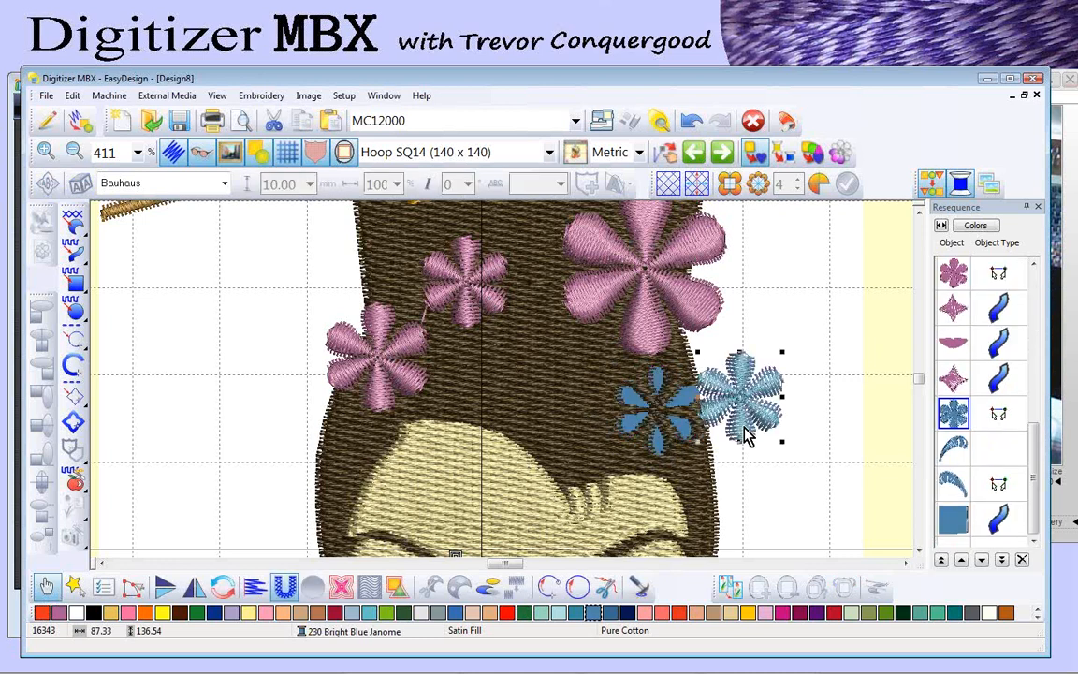
pyautogui.hotkey('ctrl', 'z')
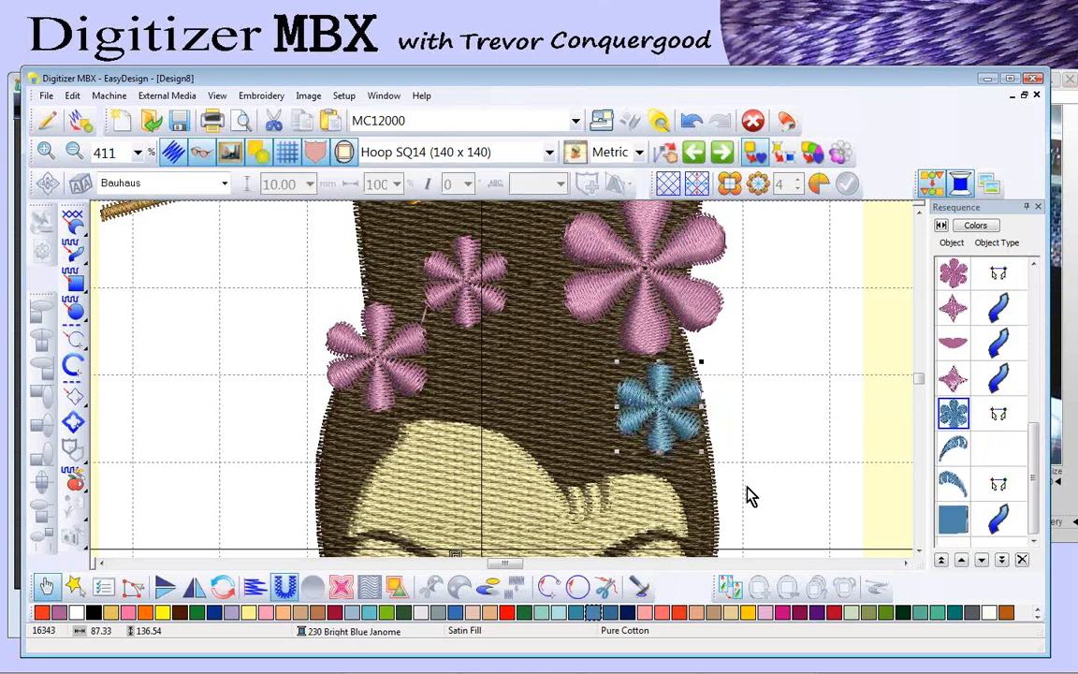
pyautogui.hotkey('shift', 'z')
pyautogui.hotkey('shift', 'z')
pyautogui.hotkey('shift', 'z')
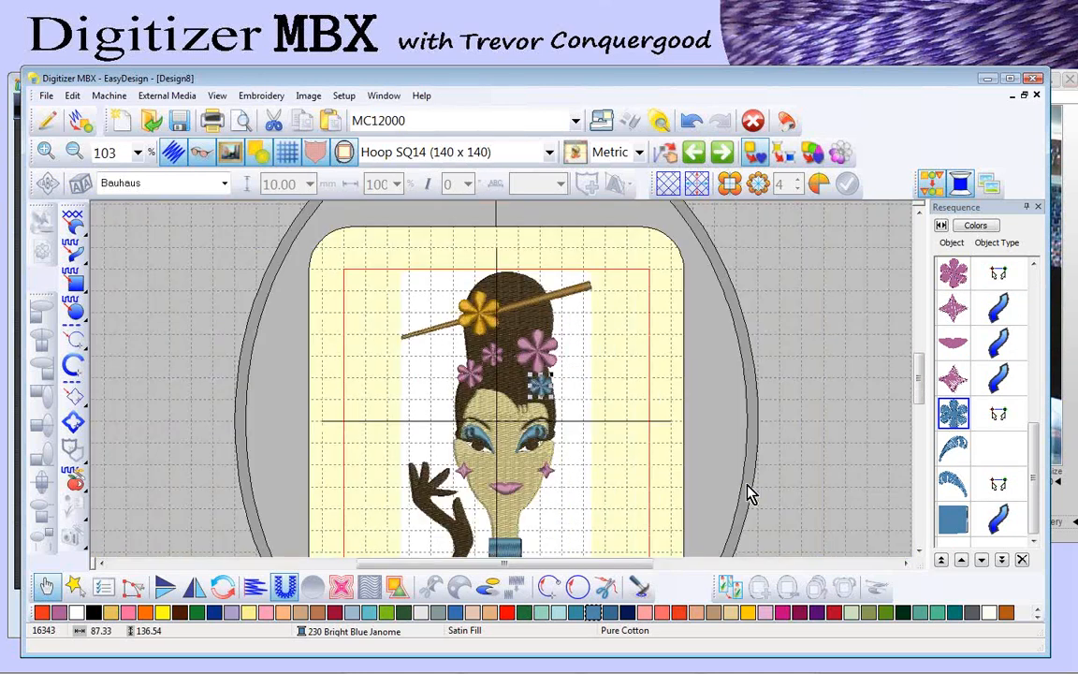
pyautogui.press('Escape')
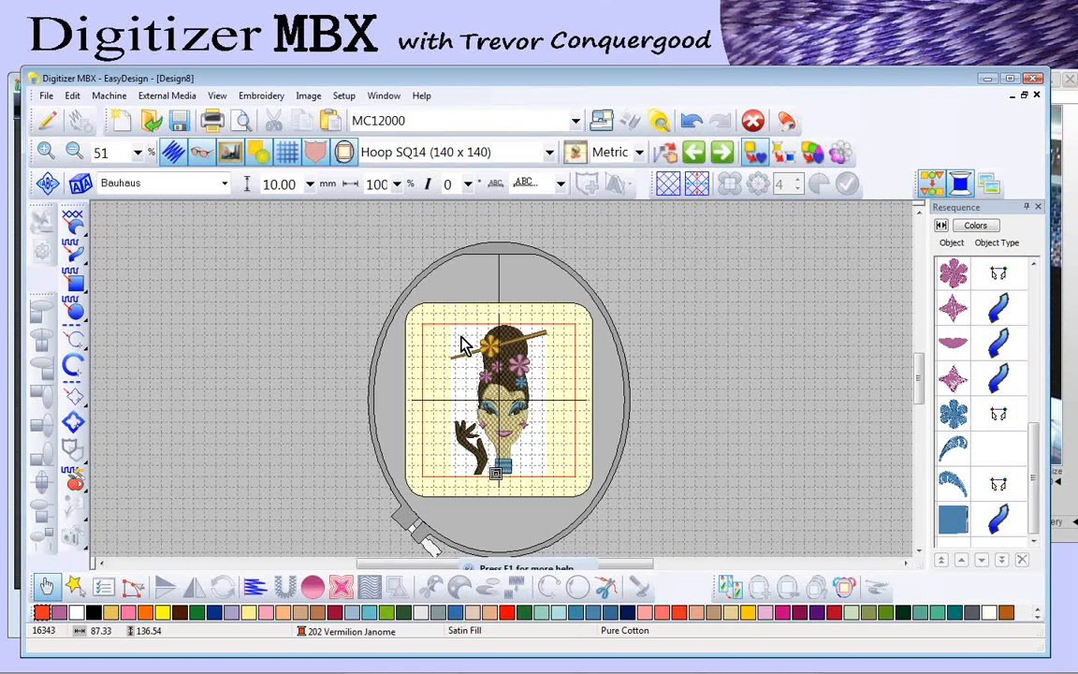
# Step: Move the lower-left small purple flower off the hair onto the blank area beside it
pyautogui.moveTo(458, 329); pyautogui.dragTo(540, 395)
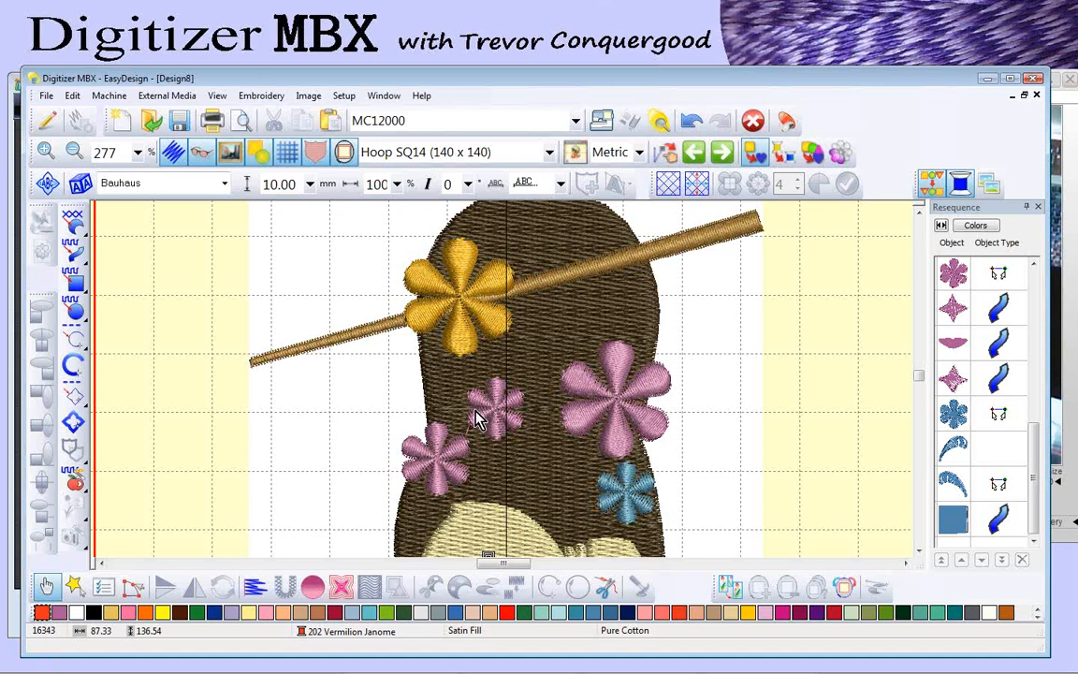
pyautogui.press('z')
pyautogui.click(451, 430)
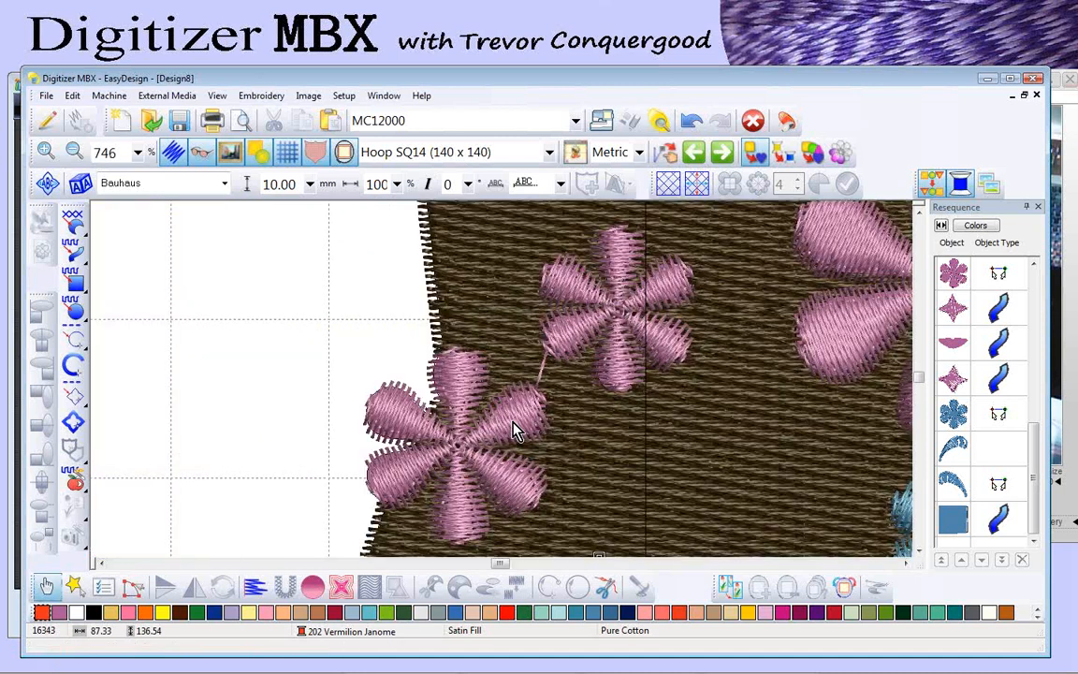
pyautogui.moveTo(515, 431); pyautogui.dragTo(326, 376)
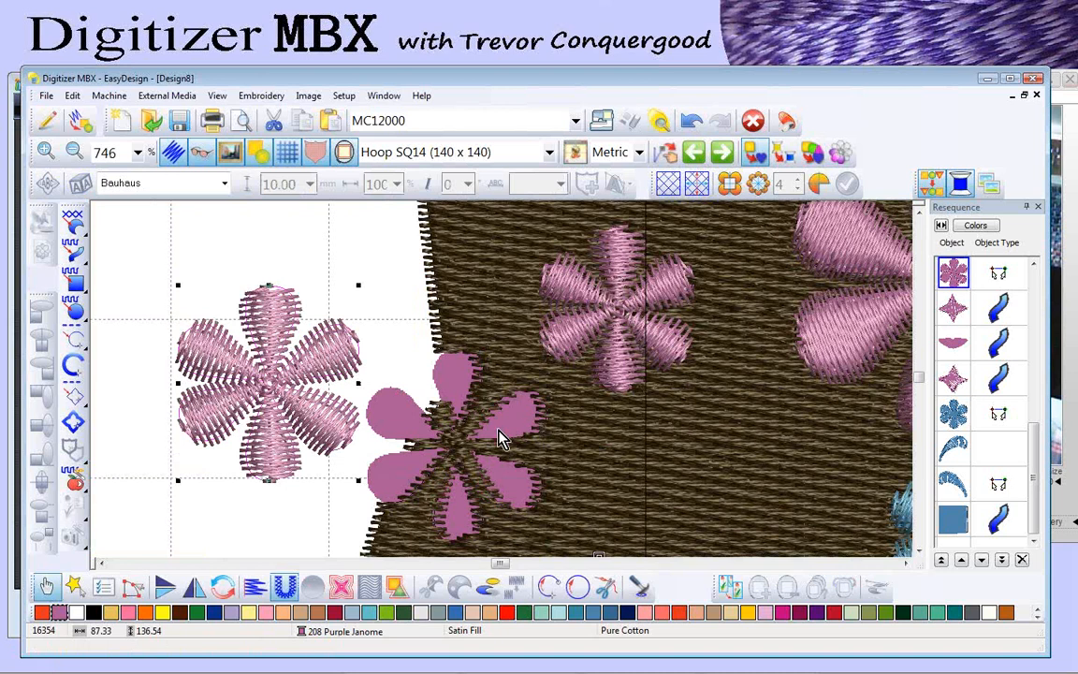
# Step: Try moving the second small purple flower off the hair to check beneath it, and undo both small flower moves
pyautogui.press('a')
pyautogui.click(513, 393)
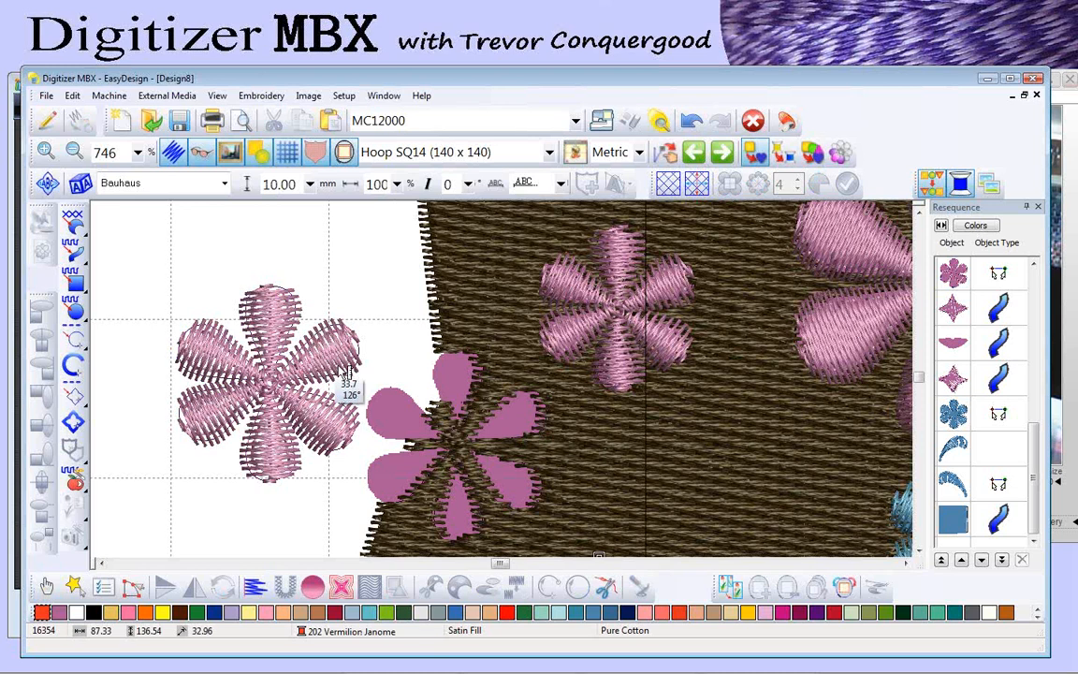
pyautogui.press('Escape')
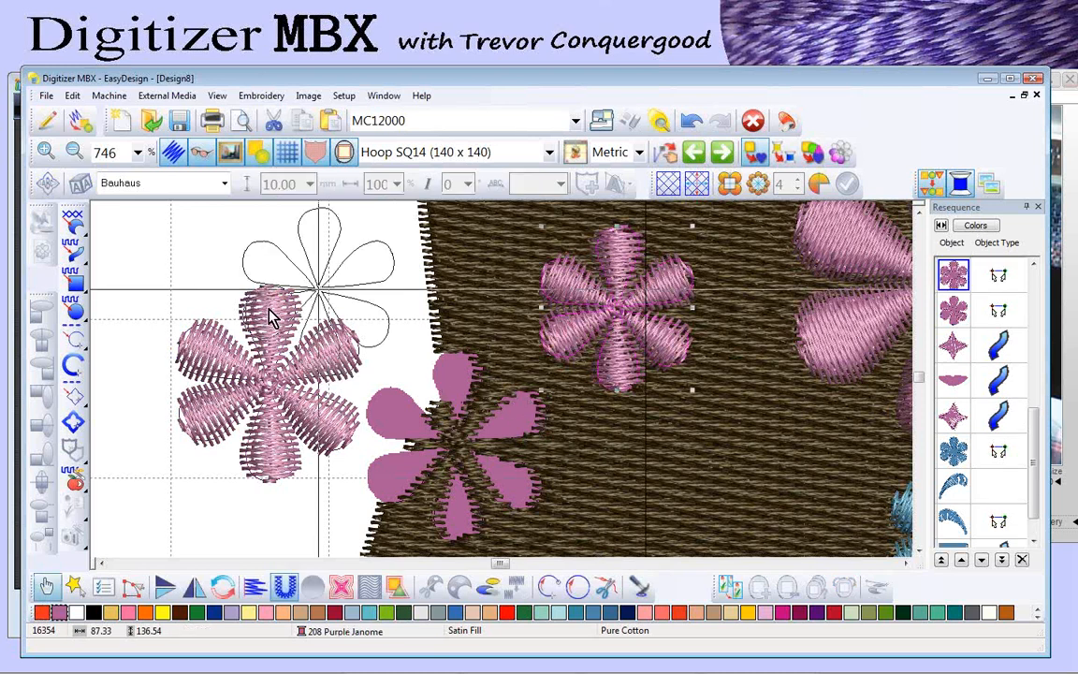
pyautogui.click(691, 122)
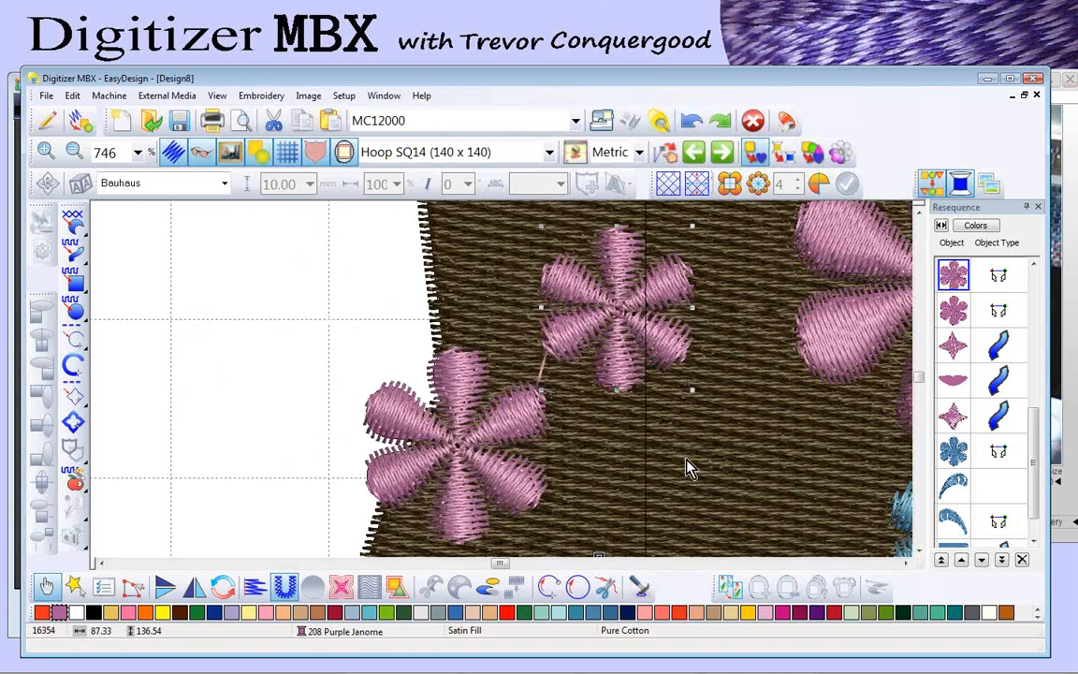
pyautogui.hotkey('shift', 'z')
pyautogui.hotkey('shift', 'z')
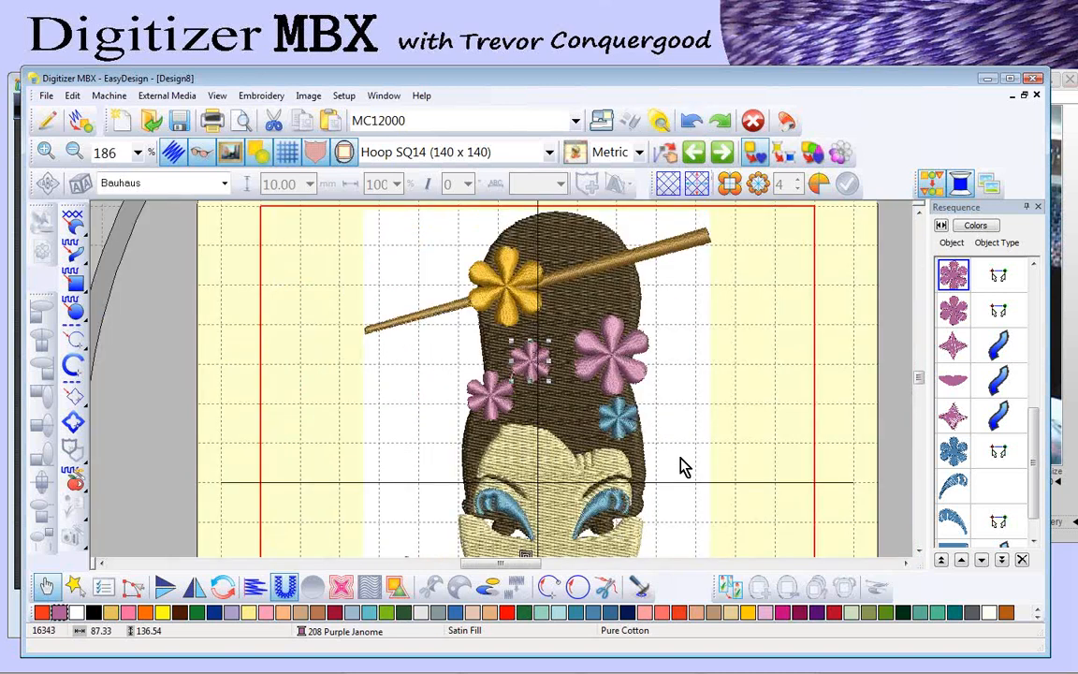
pyautogui.press('Escape')
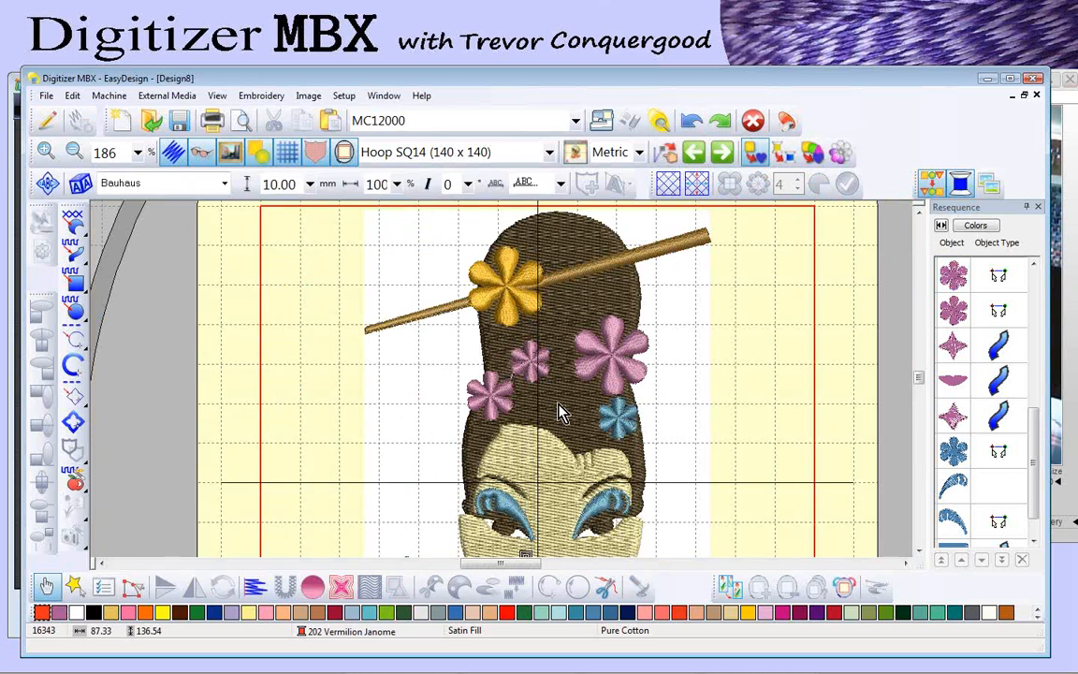
# Step: Fill the holes in the dark brown hair object, then check beneath the small upper purple flower by moving it aside and undoing the move
pyautogui.click(631, 294)
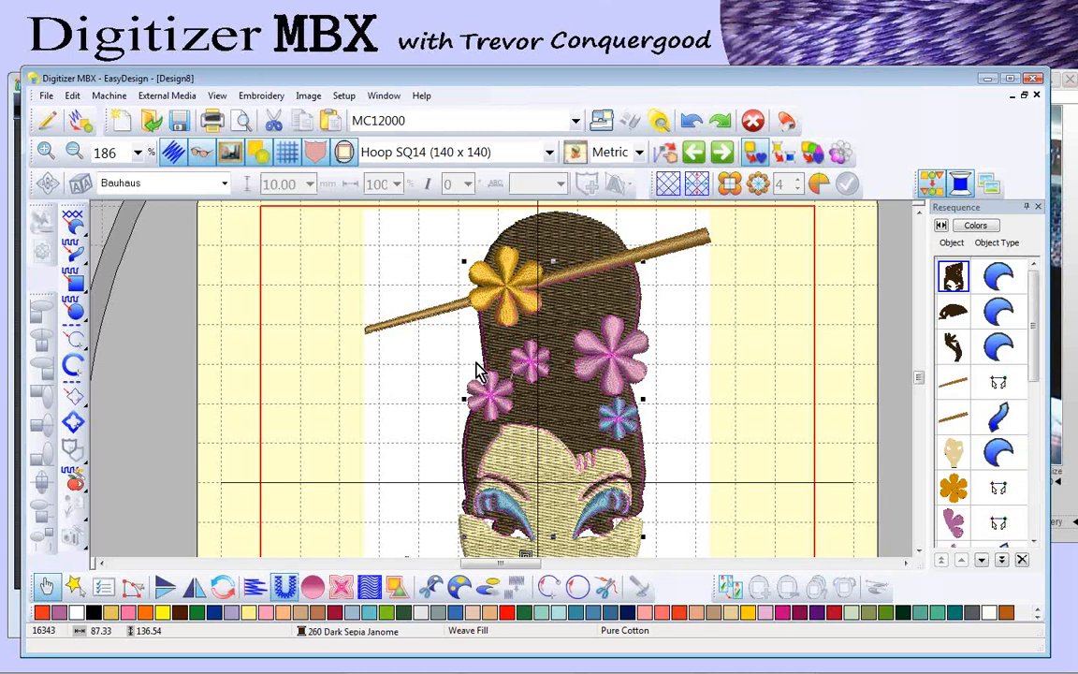
pyautogui.click(459, 588)
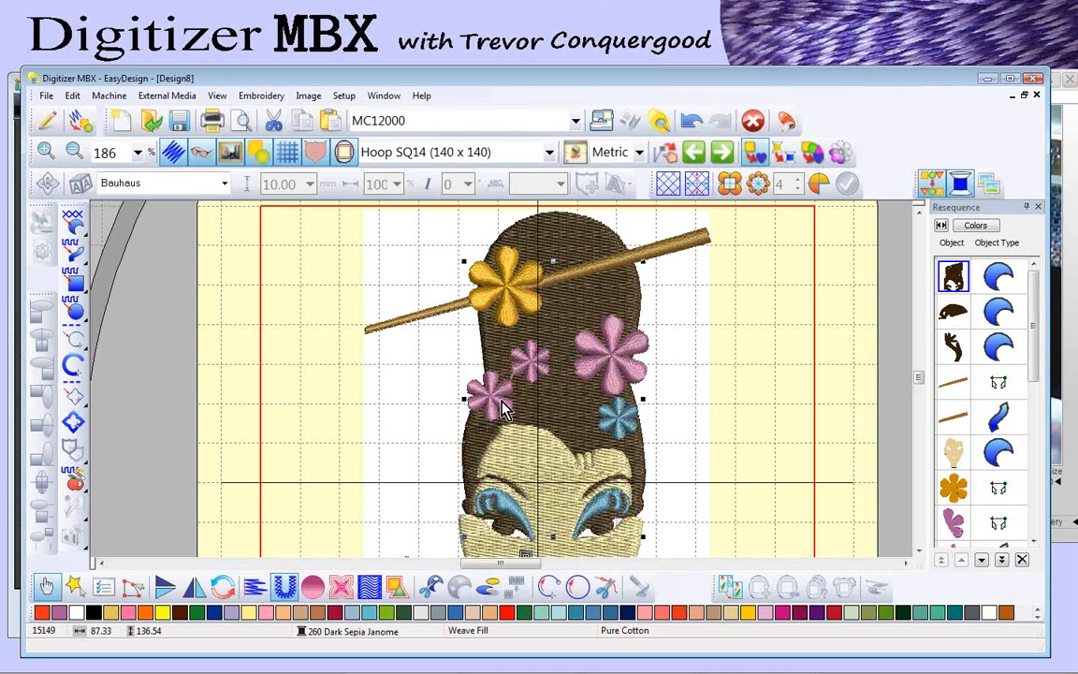
pyautogui.press('b')
pyautogui.moveTo(454, 346); pyautogui.dragTo(551, 404)
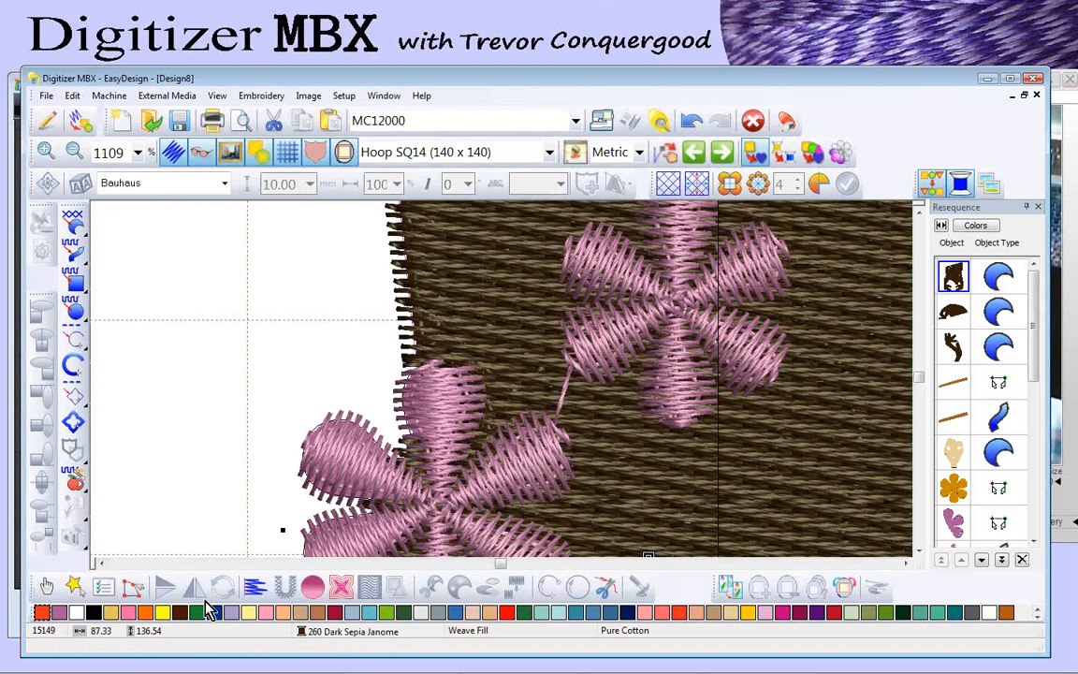
pyautogui.click(46, 586)
pyautogui.click(633, 334)
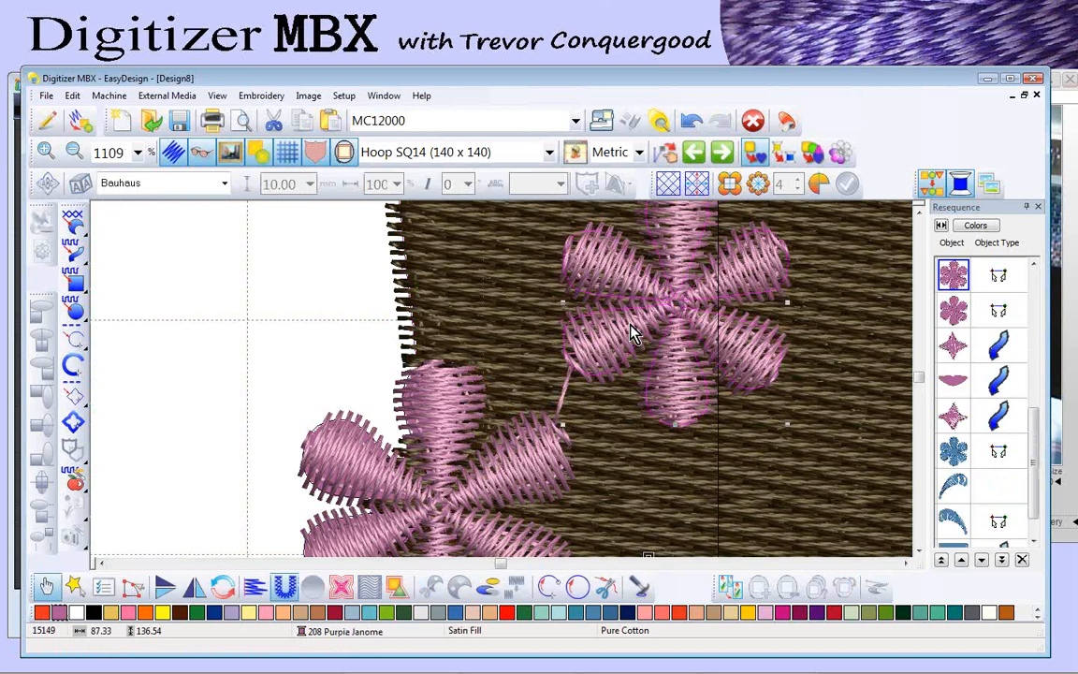
pyautogui.moveTo(632, 334); pyautogui.dragTo(216, 334)
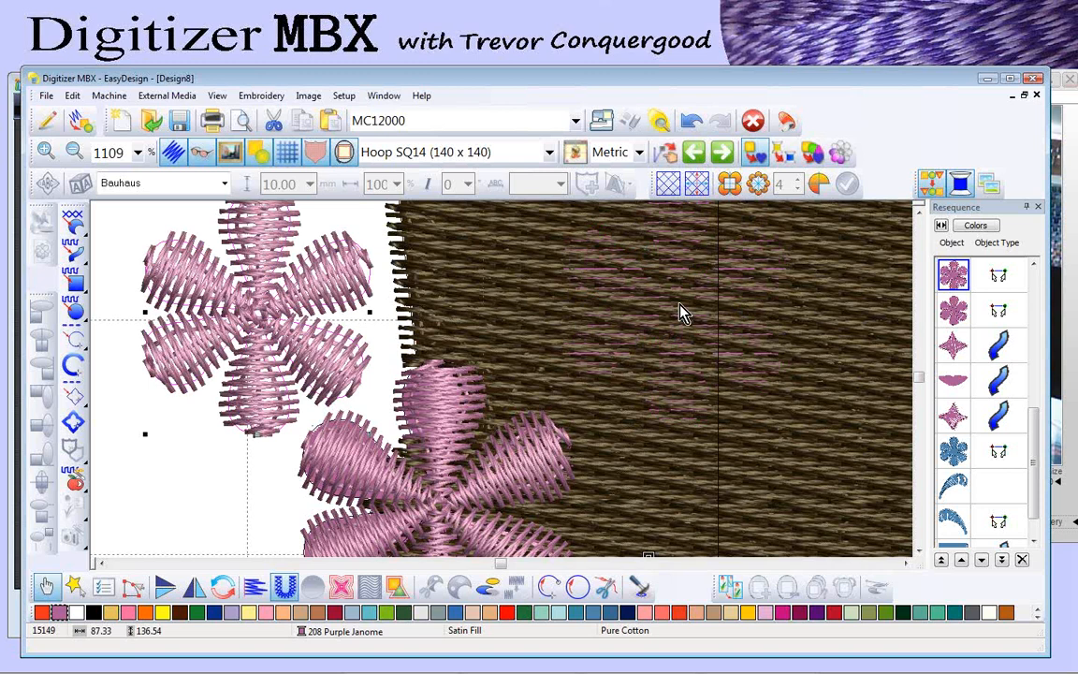
pyautogui.click(691, 121)
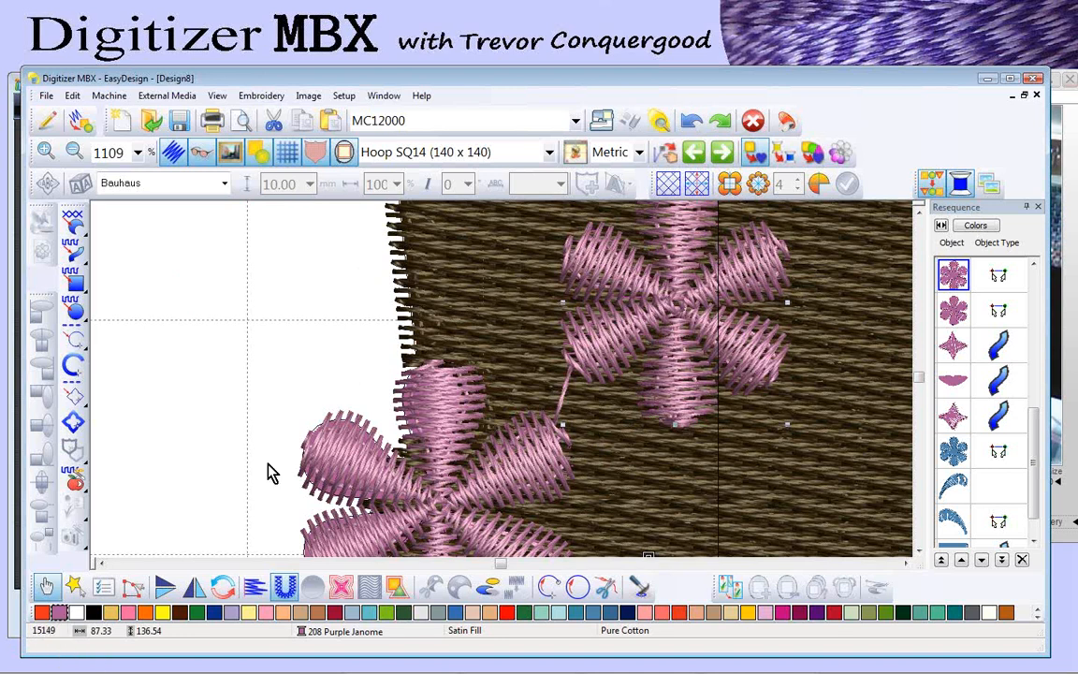
# Step: Undo the hole filling on the dark brown hair object
pyautogui.hotkey('shift', 'z')
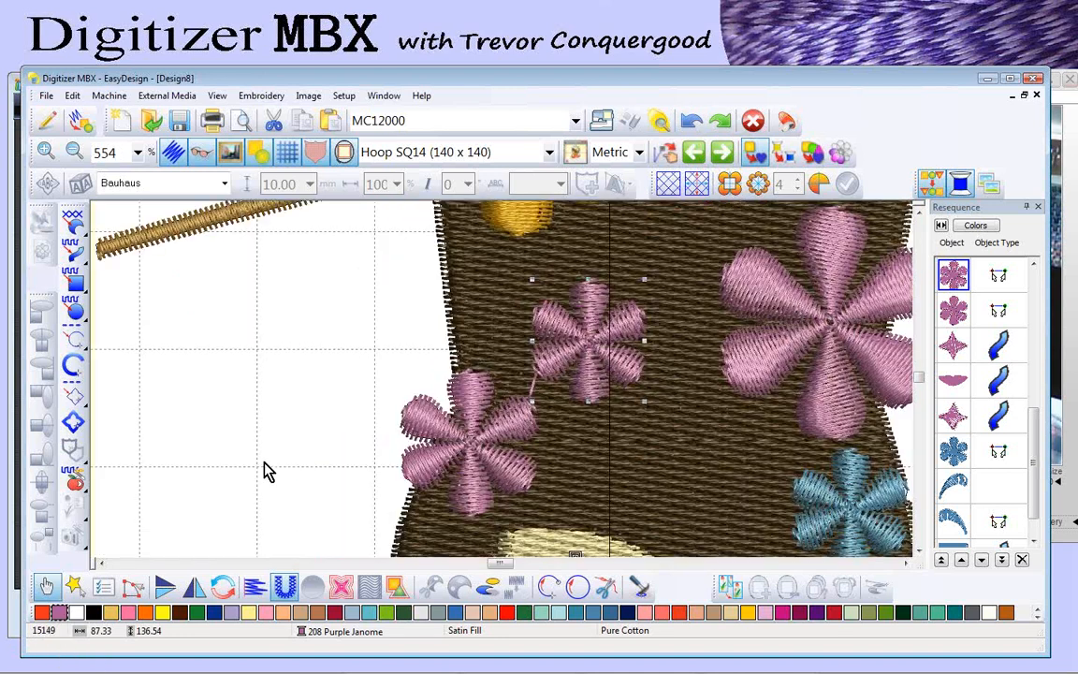
pyautogui.hotkey('shift', 'z')
pyautogui.hotkey('shift', 'z')
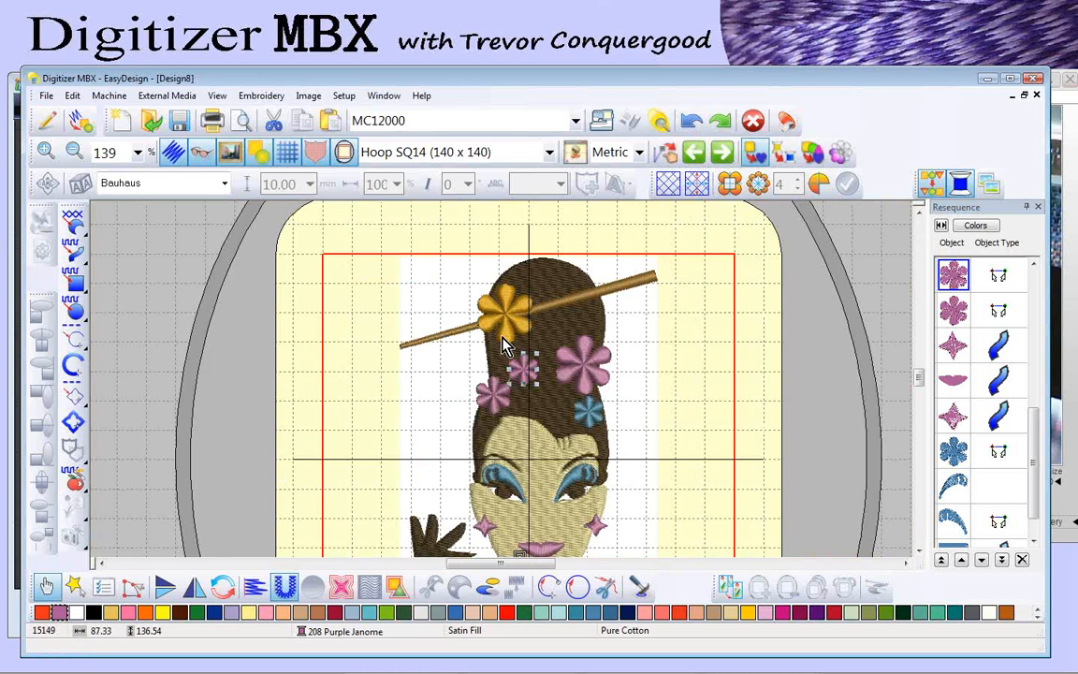
pyautogui.click(679, 328)
pyautogui.click(691, 127)
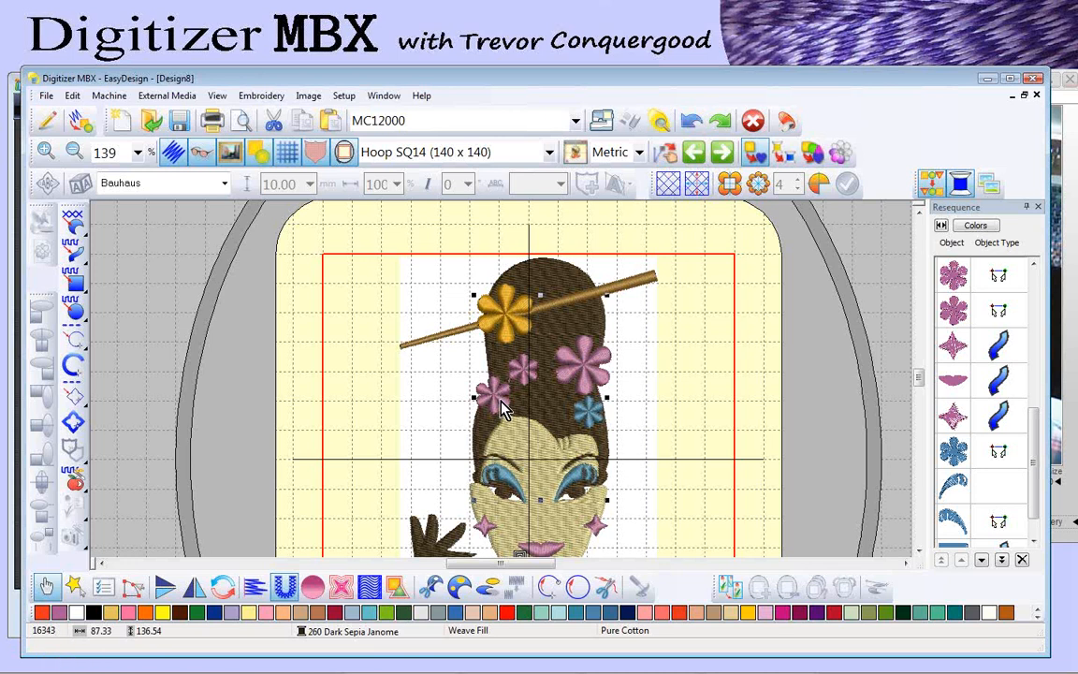
# Step: Fill the holes in the dark brown hair object again and deselect it
pyautogui.click(604, 323)
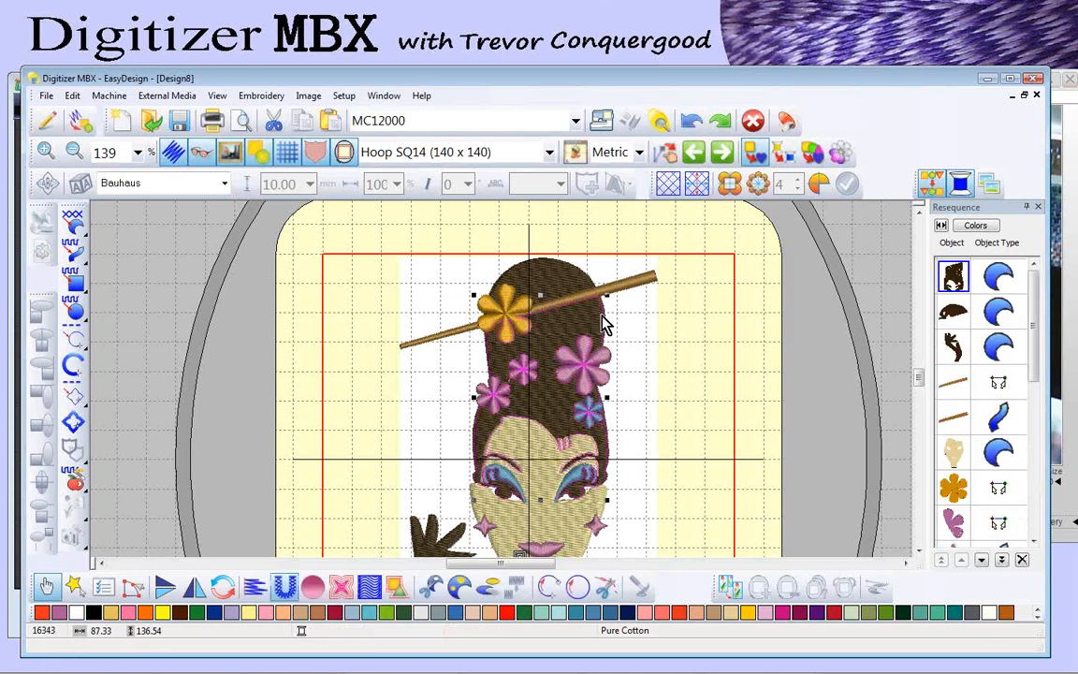
pyautogui.rightClick(588, 312)
pyautogui.click(641, 408)
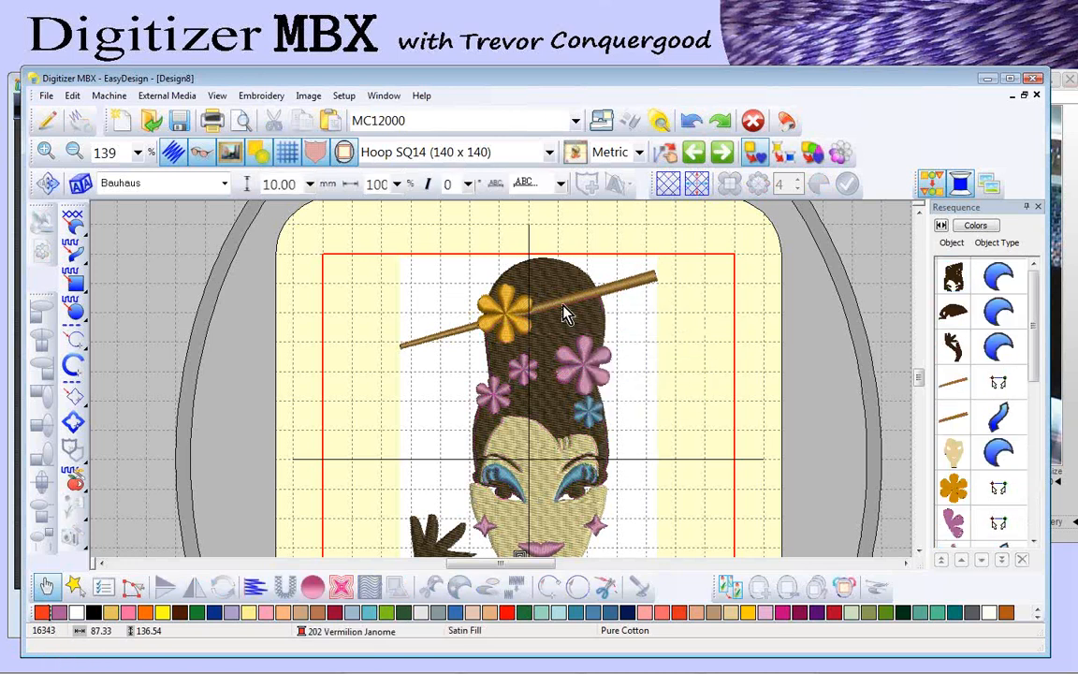
pyautogui.click(600, 316)
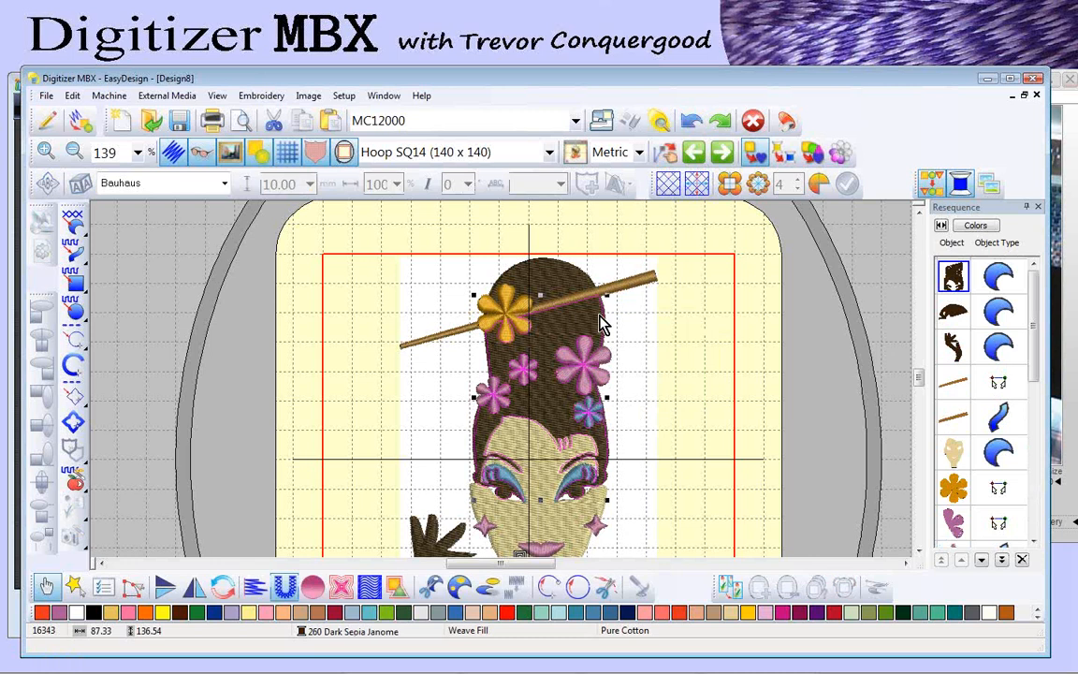
pyautogui.click(461, 587)
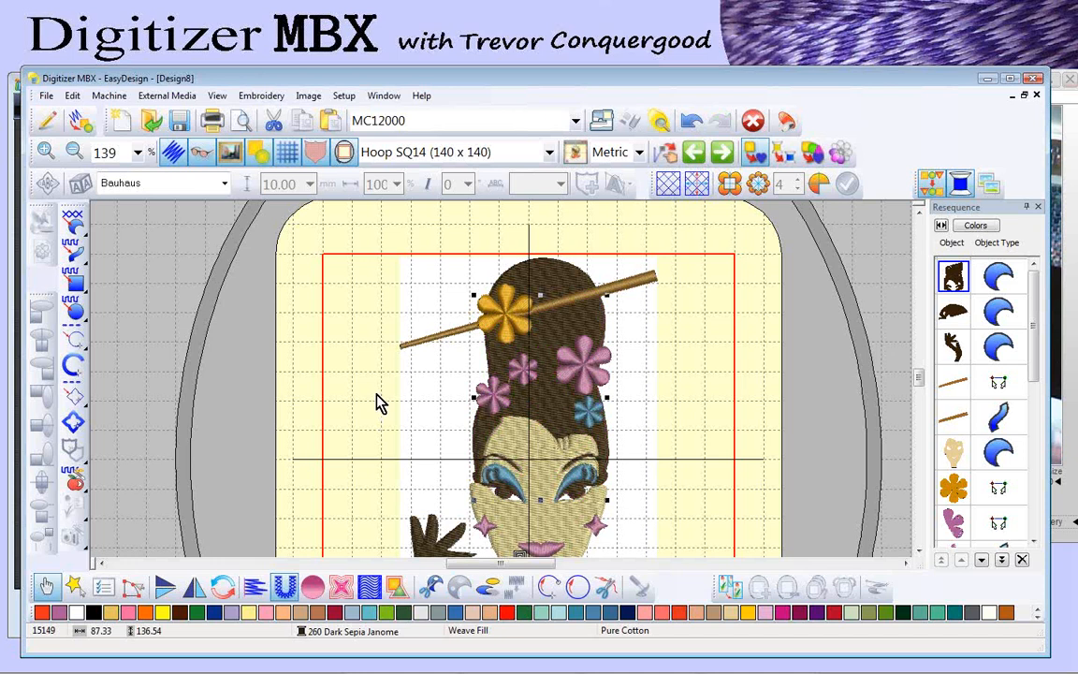
pyautogui.hotkey('shift', 'z')
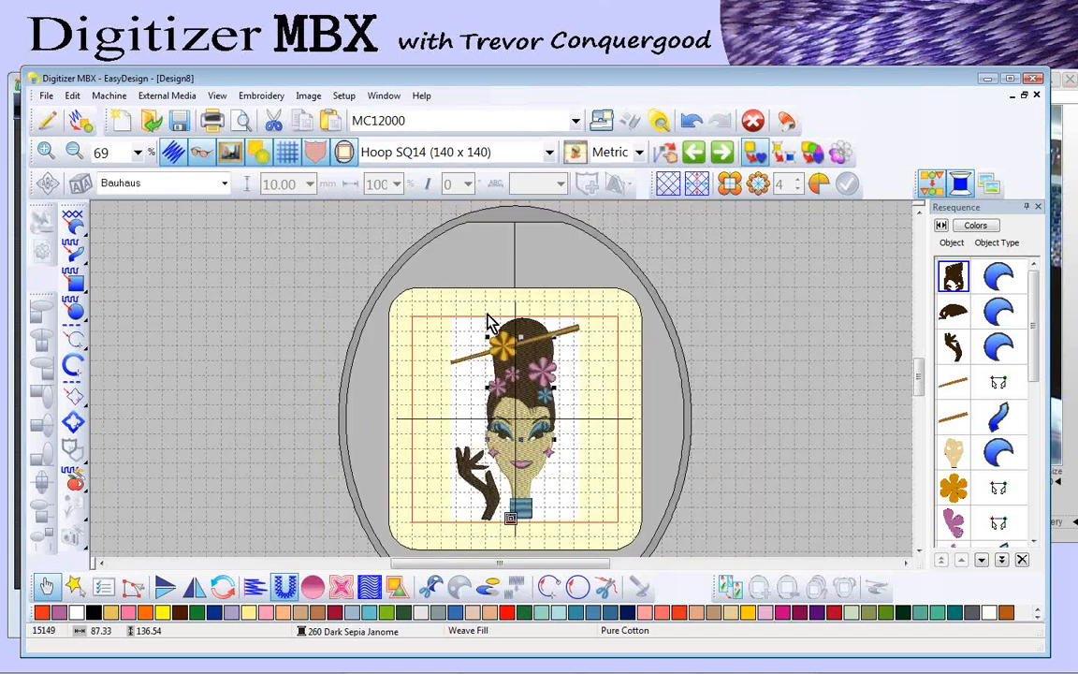
pyautogui.click(597, 372)
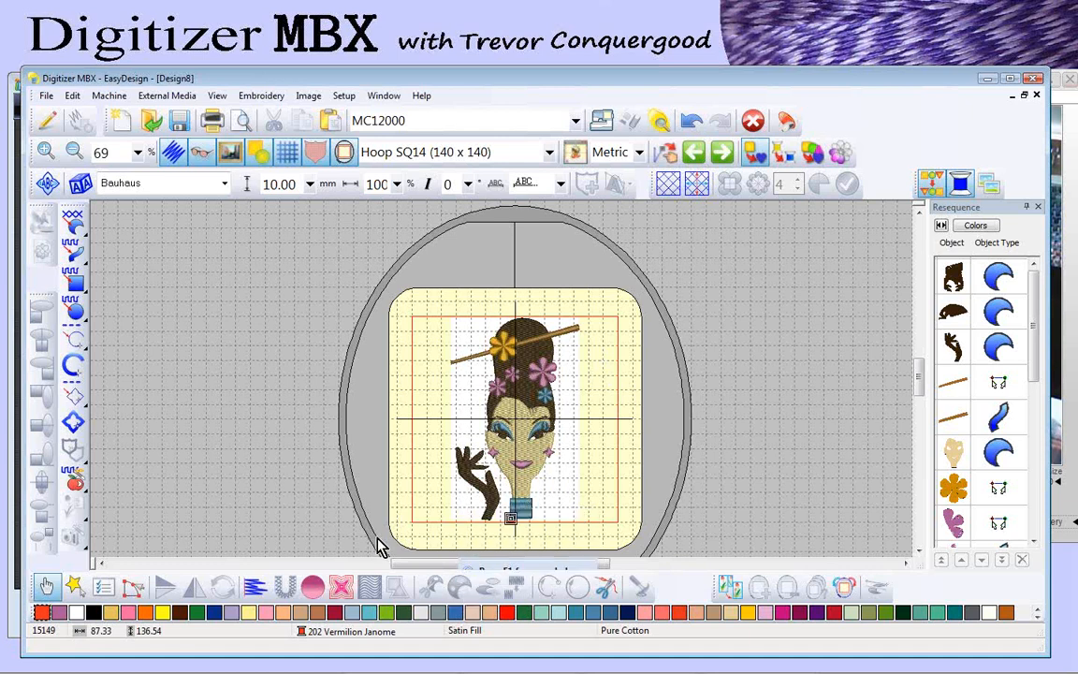
# Step: Switch to Windows Photo Gallery, advance to the Improved Object Recognition slide, and return to Digitizer MBX
pyautogui.click(11, 440)
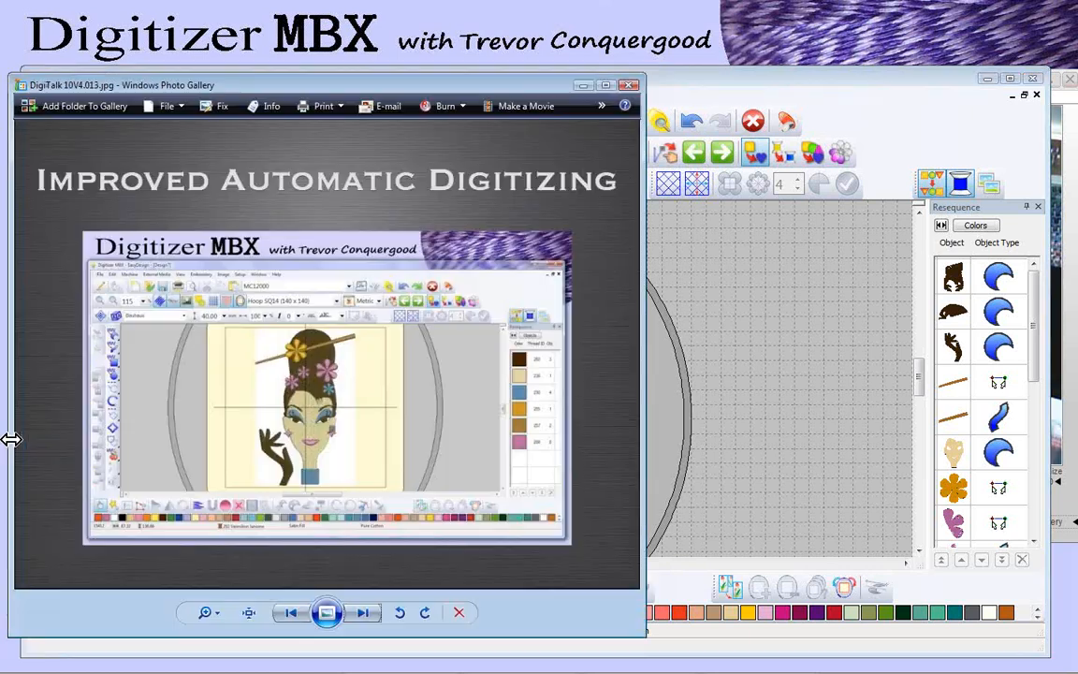
pyautogui.click(366, 614)
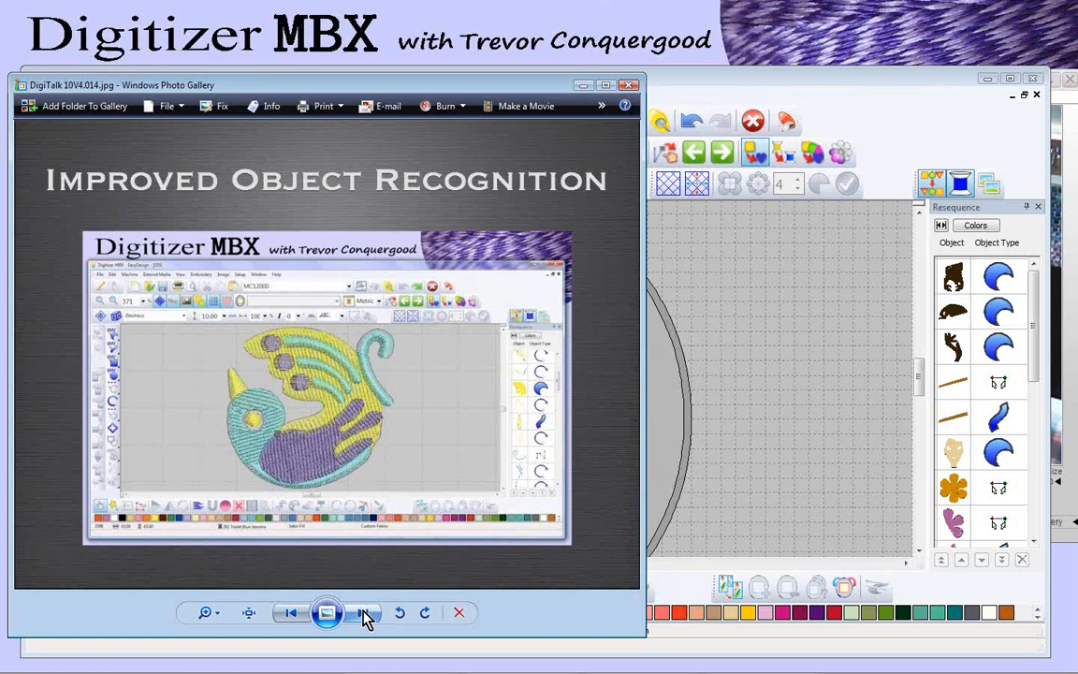
pyautogui.click(845, 99)
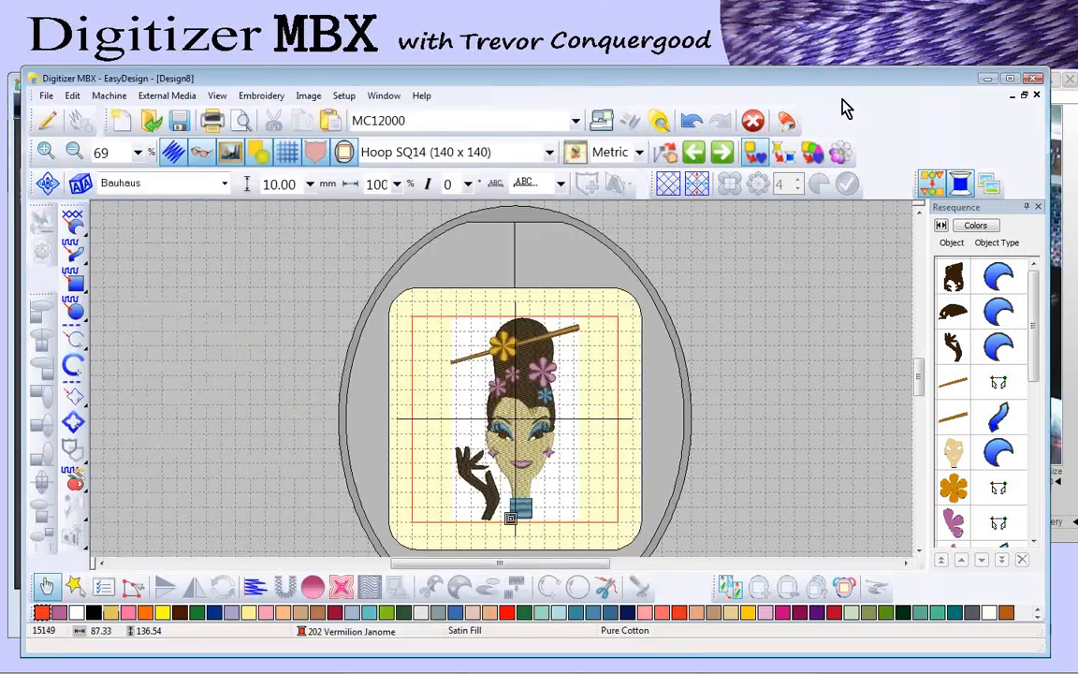
# Step: Move the three-petal part of the large purple flower onto the blank area beside the hair and review its underlay settings without changing them
pyautogui.click(550, 378)
pyautogui.moveTo(553, 384); pyautogui.dragTo(615, 415)
pyautogui.rightClick(607, 382)
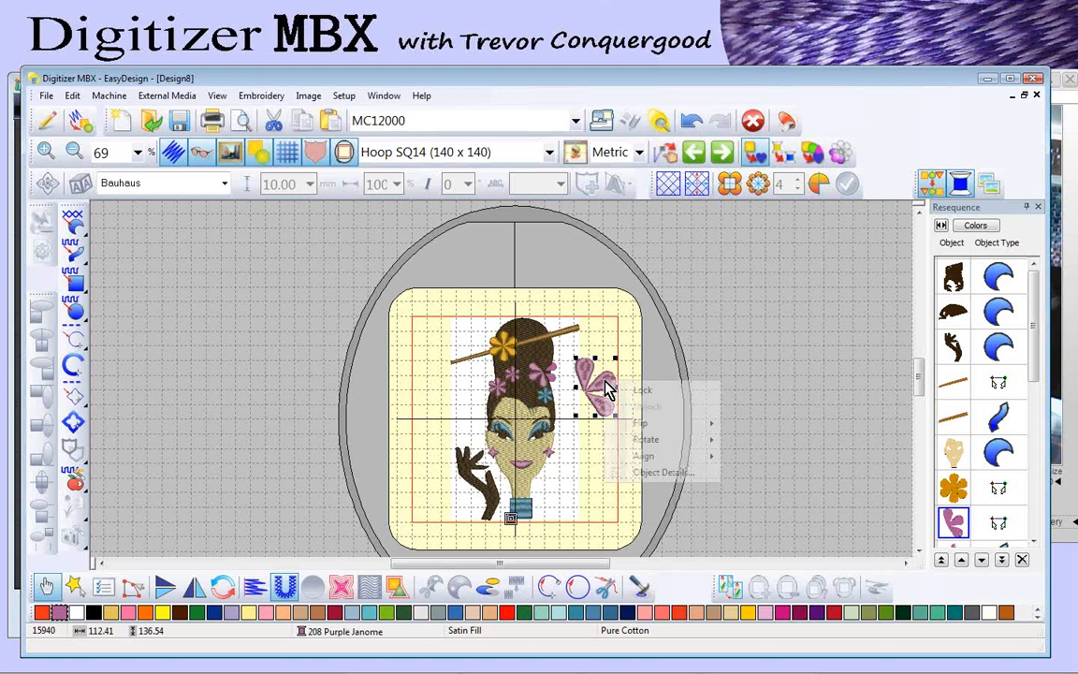
pyautogui.click(646, 473)
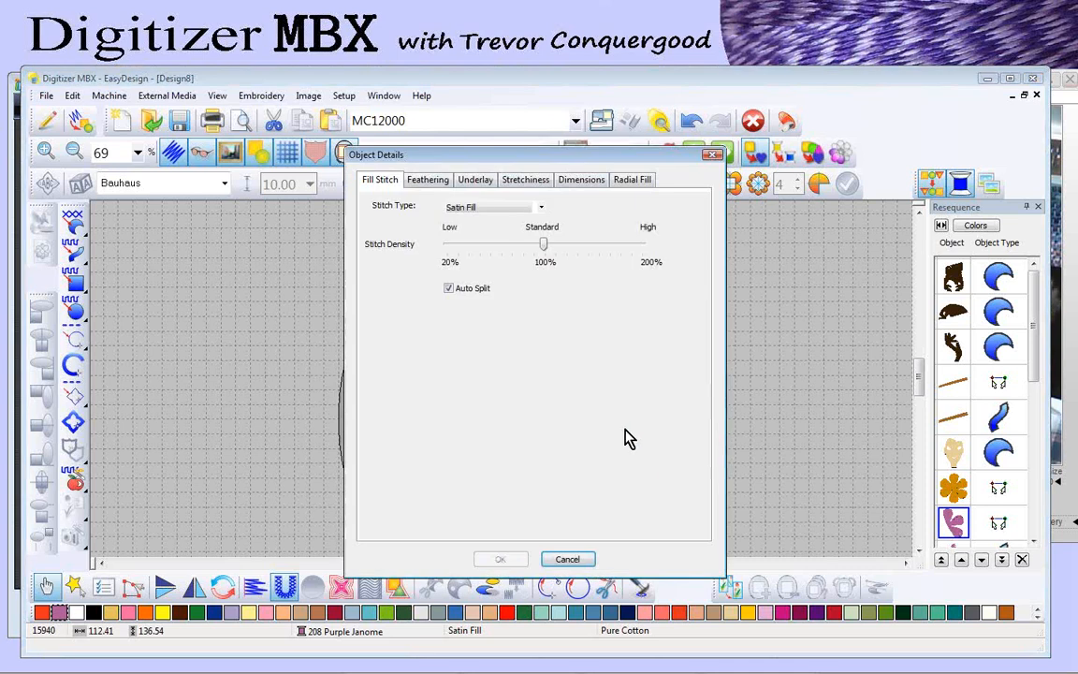
pyautogui.click(475, 179)
pyautogui.click(571, 559)
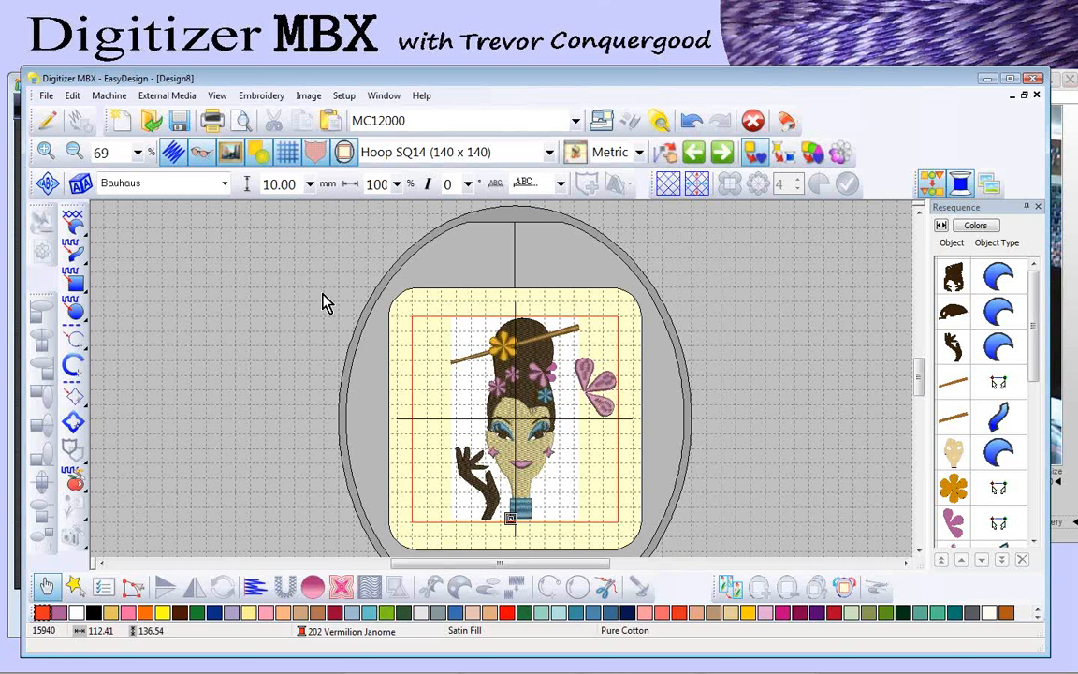
# Step: Open the Janome JEF stitch file S05.jef from the Small Floral Collection folder
pyautogui.click(151, 120)
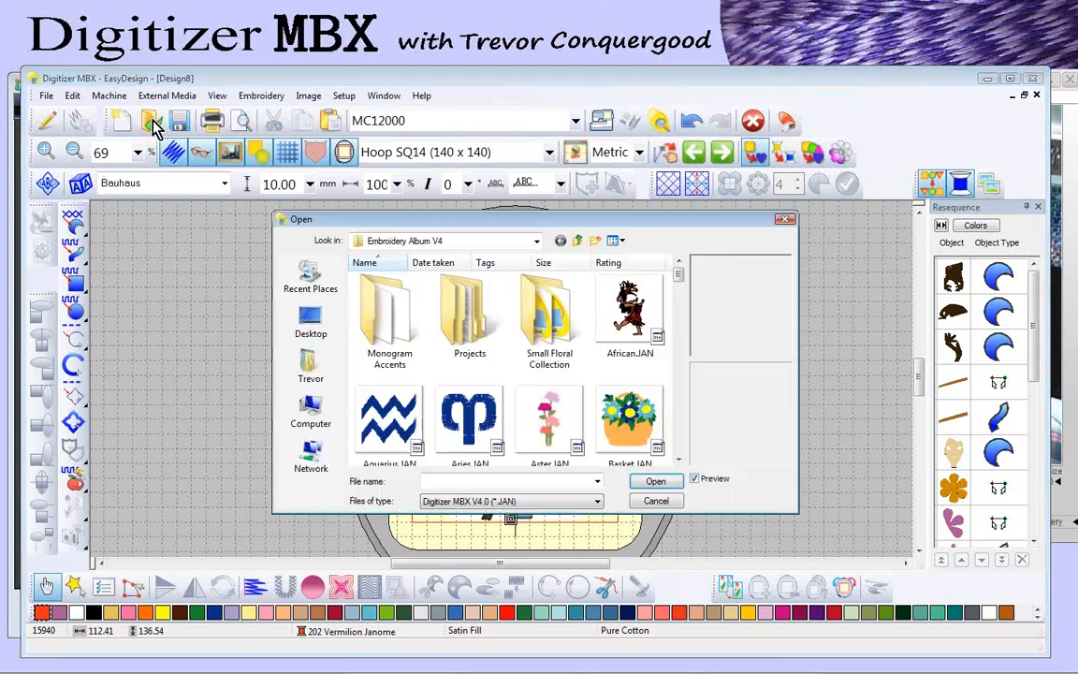
pyautogui.click(534, 503)
pyautogui.click(530, 293)
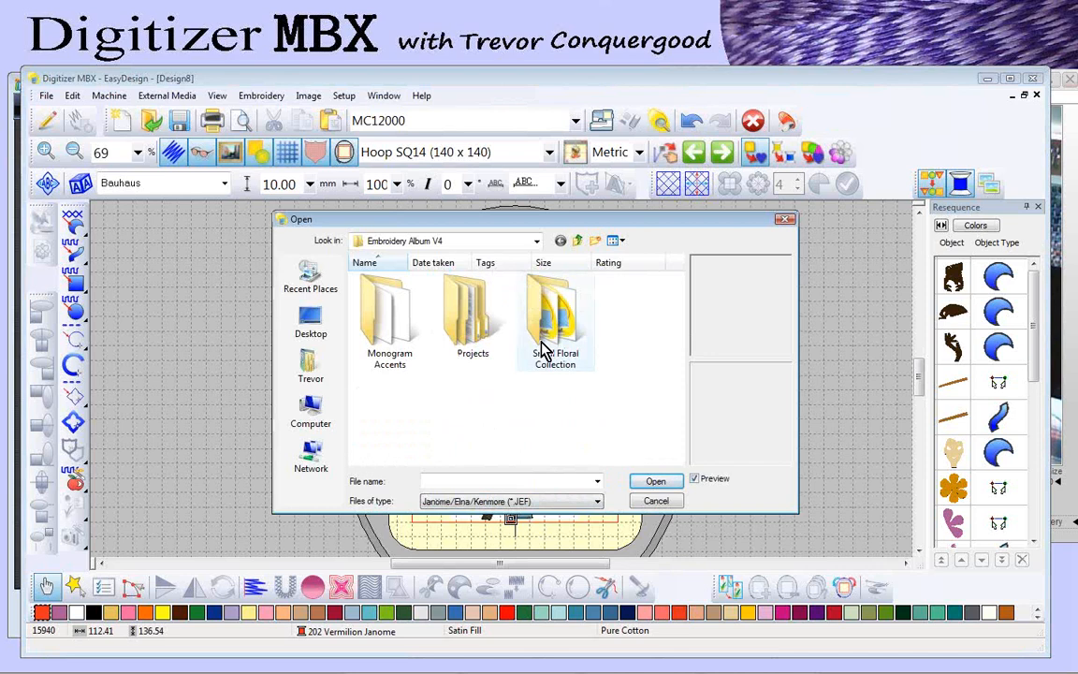
pyautogui.doubleClick(541, 309)
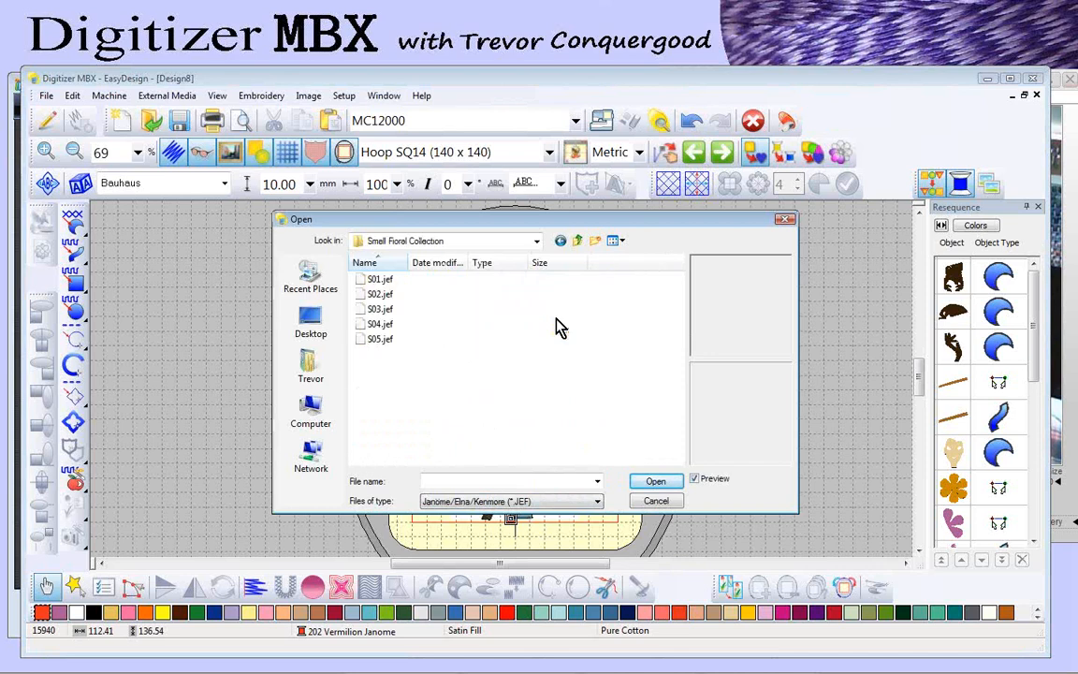
pyautogui.click(379, 339)
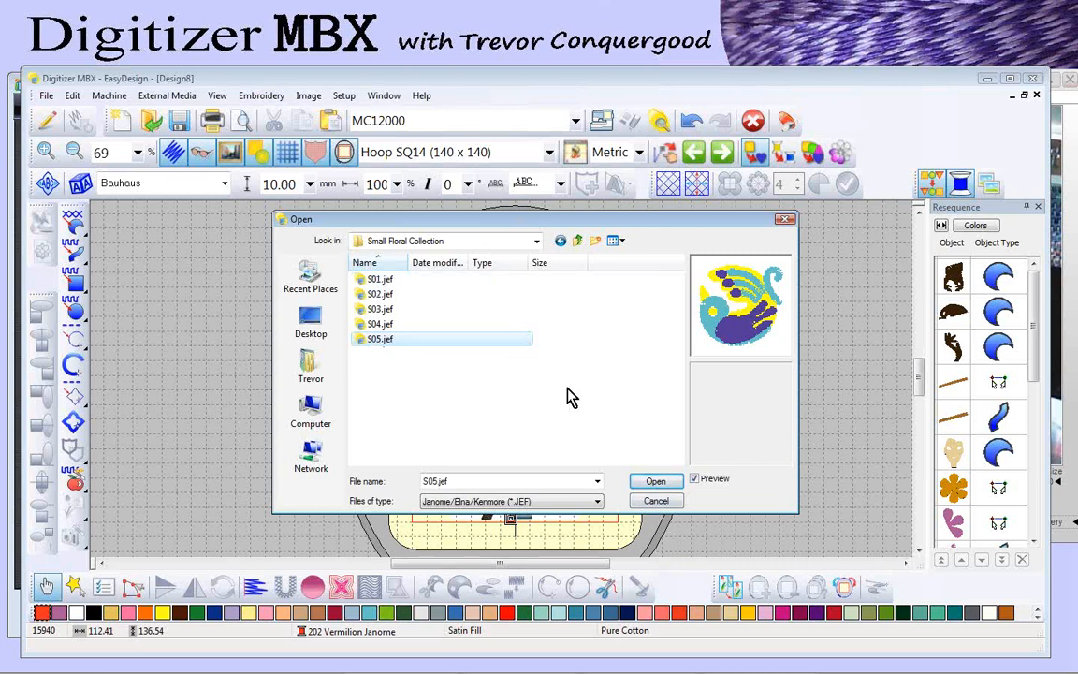
pyautogui.click(657, 483)
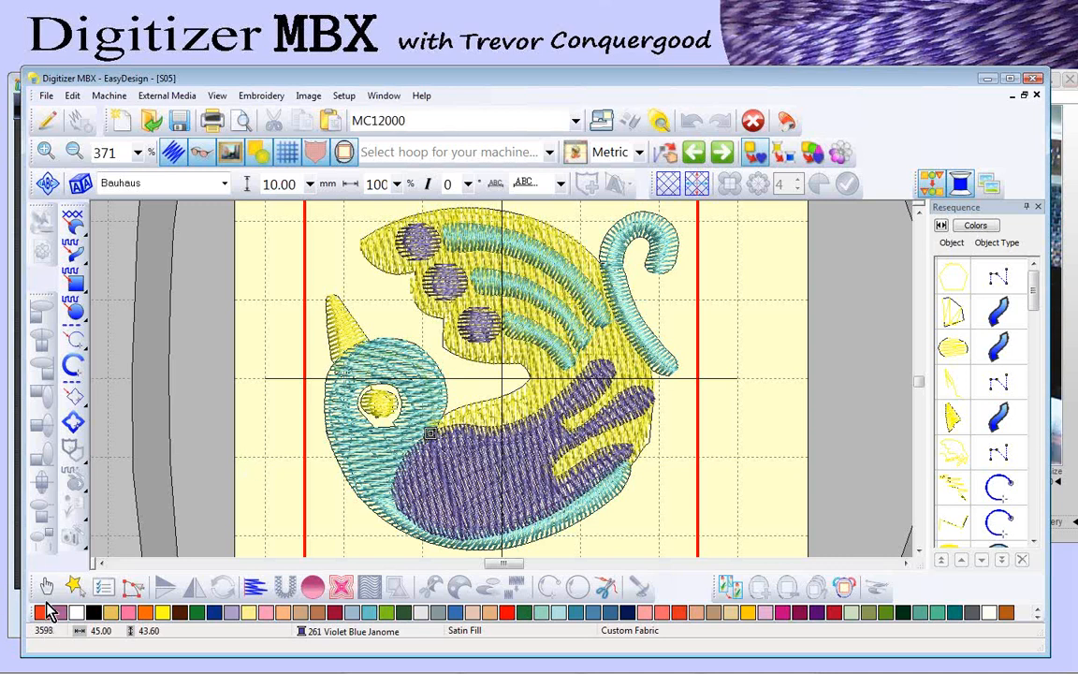
# Step: Reshape the yellow beak above the bird's head by pulling its outer edge point outward and finish reshaping
pyautogui.click(335, 328)
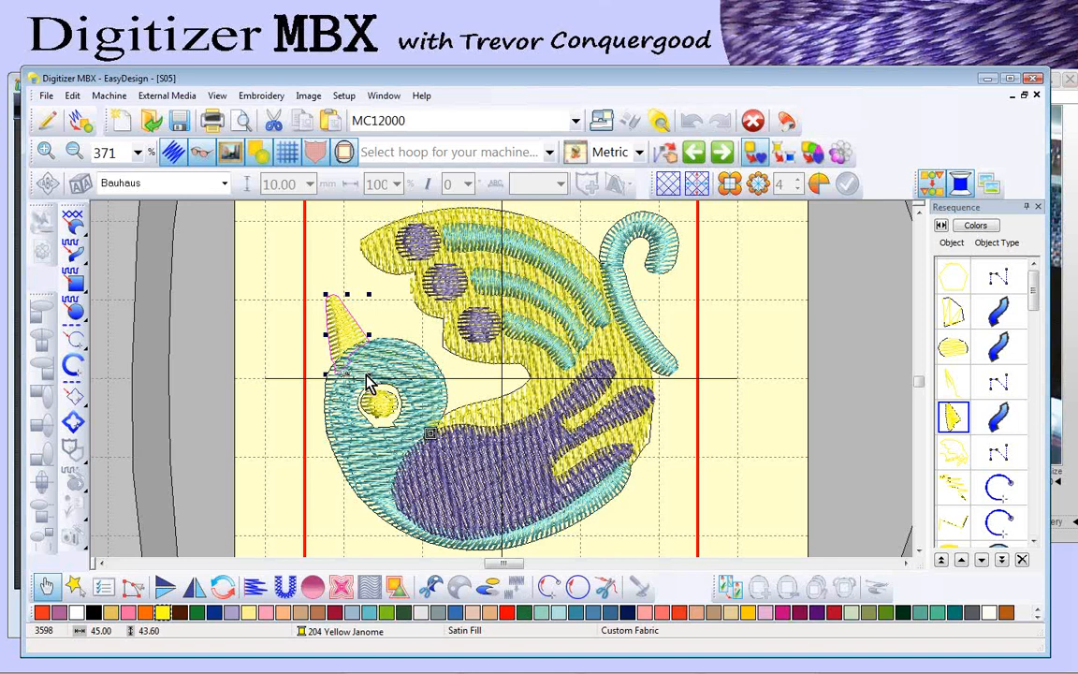
pyautogui.press('b')
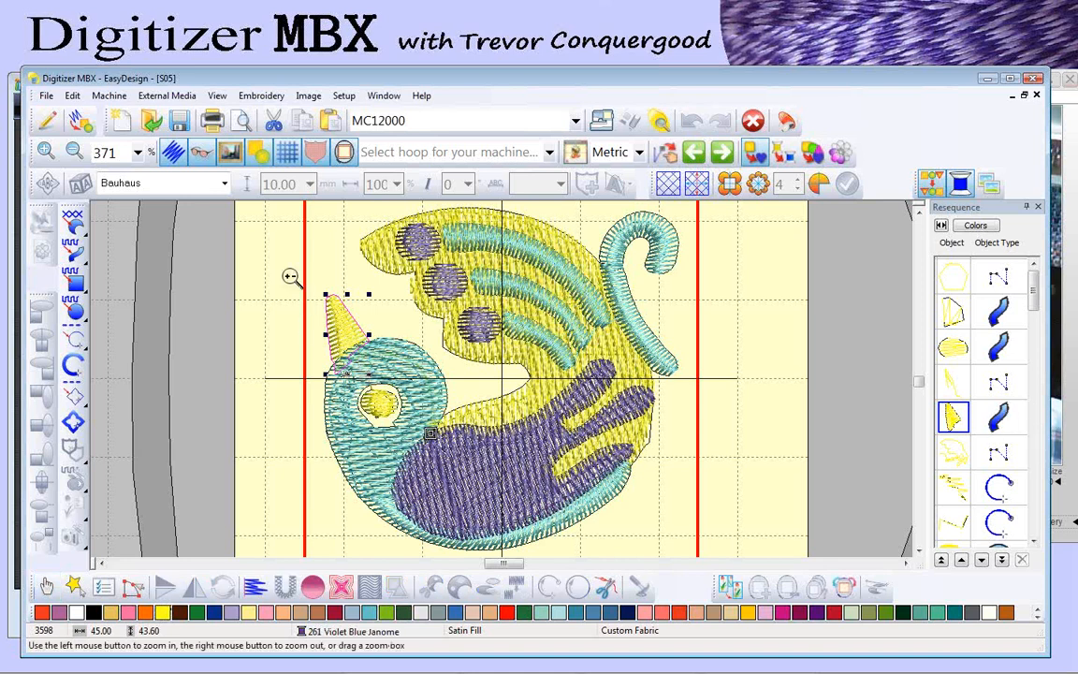
pyautogui.moveTo(289, 281); pyautogui.dragTo(418, 415)
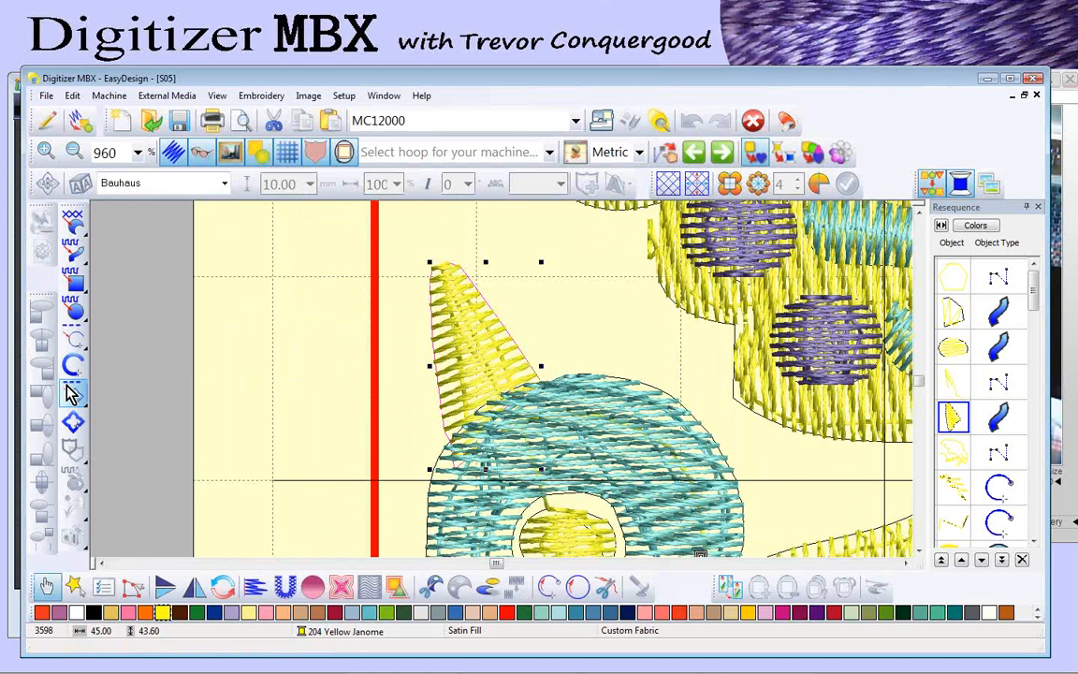
pyautogui.click(136, 590)
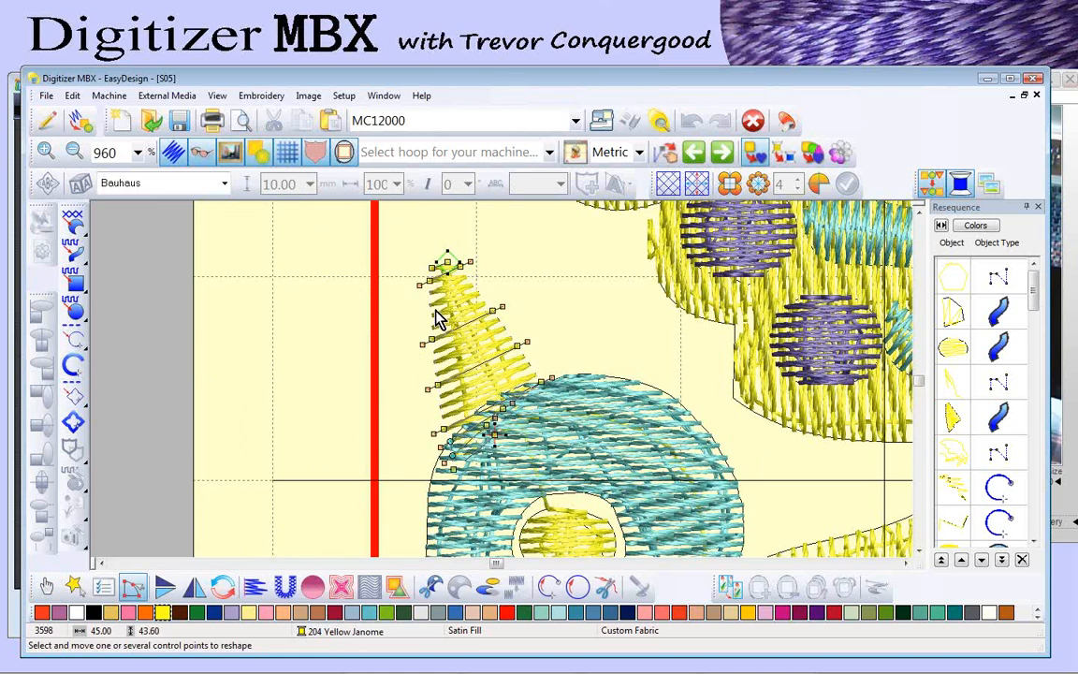
pyautogui.moveTo(422, 343); pyautogui.dragTo(403, 362)
pyautogui.click(46, 586)
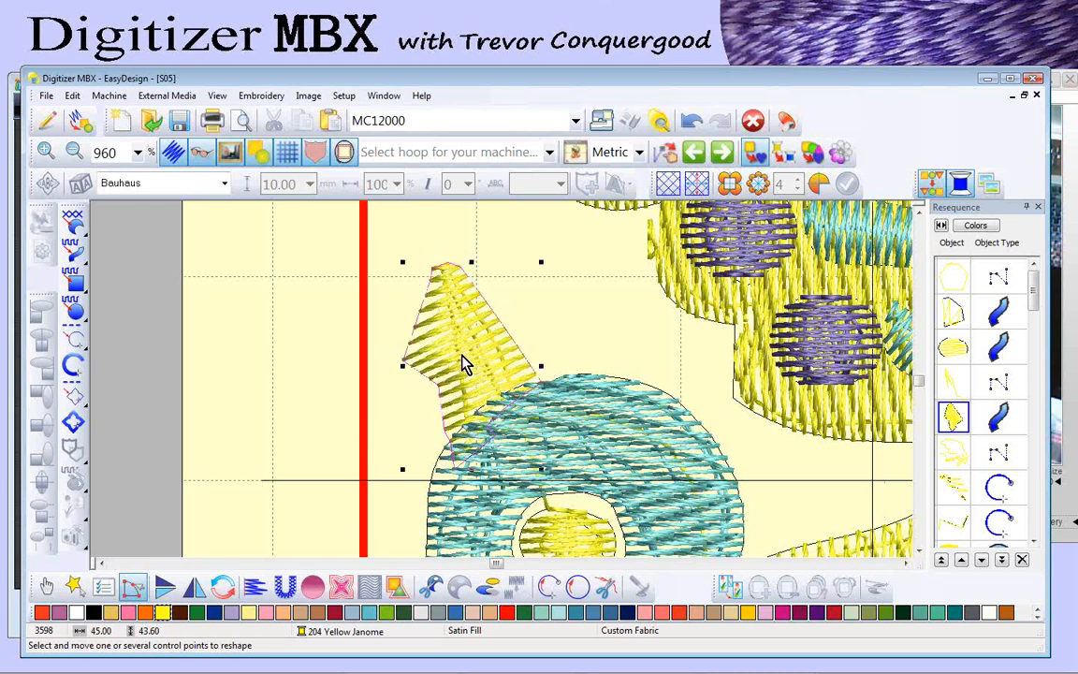
# Step: Scale the reshaped yellow beak up slightly in proportion and deselect it
pyautogui.moveTo(542, 266); pyautogui.dragTo(594, 225)
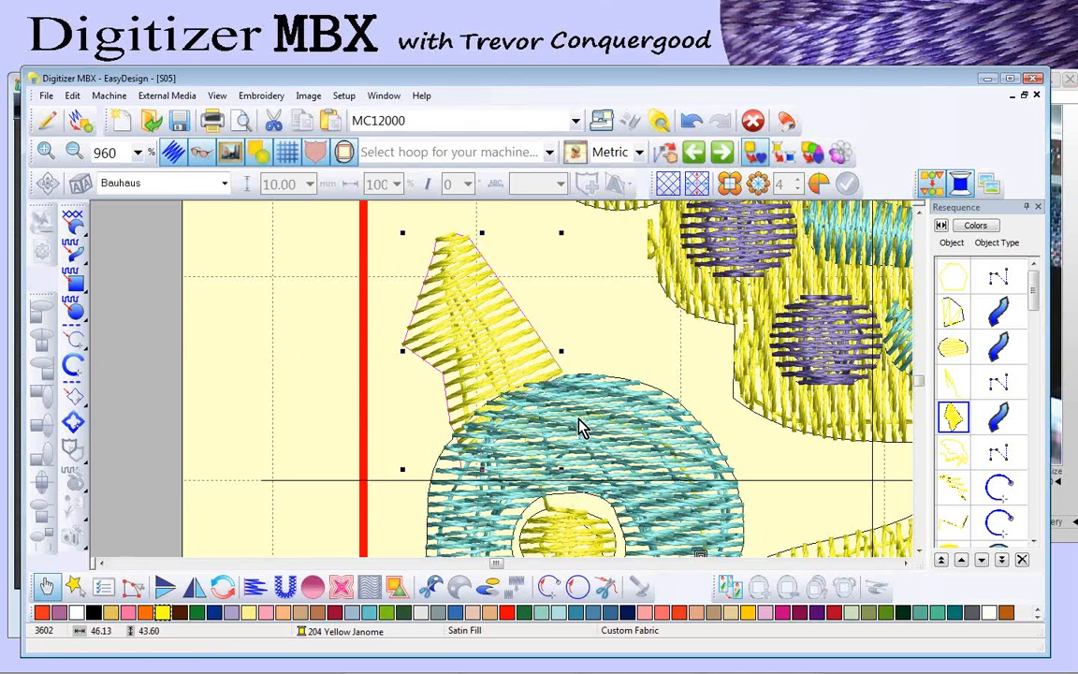
pyautogui.hotkey('shift', 'z')
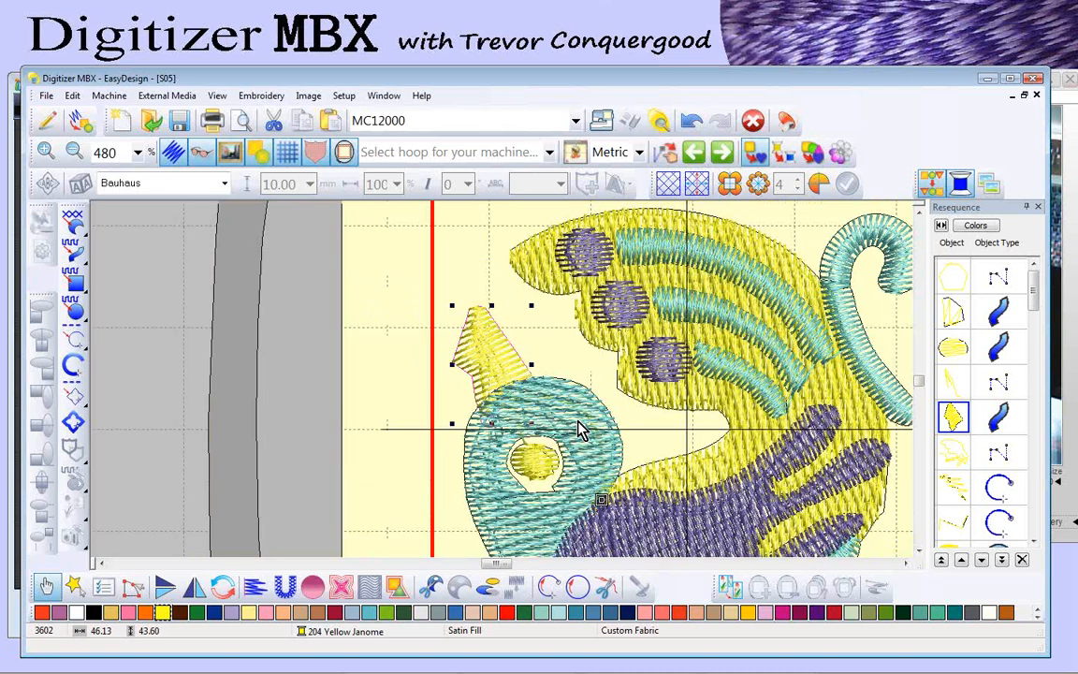
pyautogui.hotkey('shift', 'z')
pyautogui.hotkey('shift', 'z')
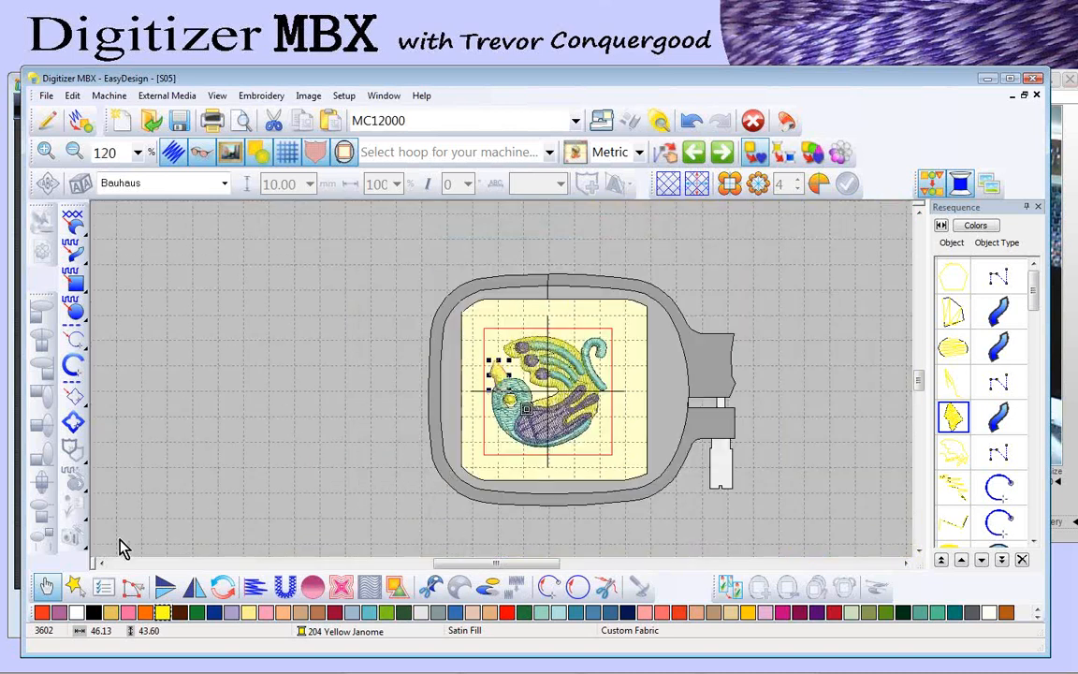
pyautogui.click(361, 452)
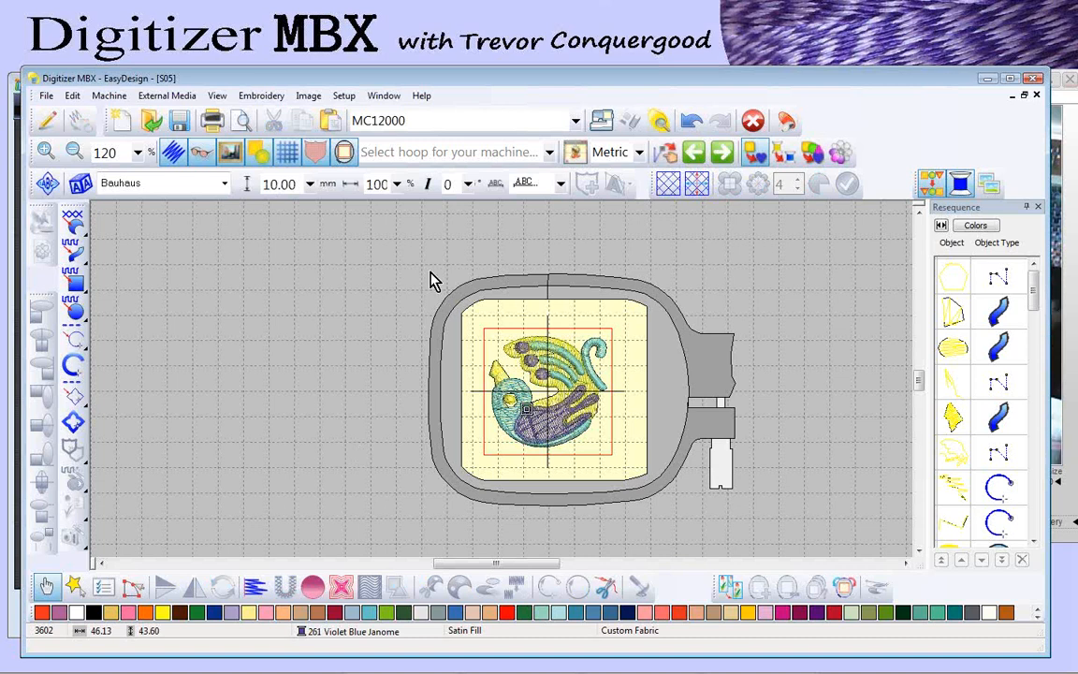
# Step: Change the target embroidery machine to MC11000
pyautogui.click(407, 135)
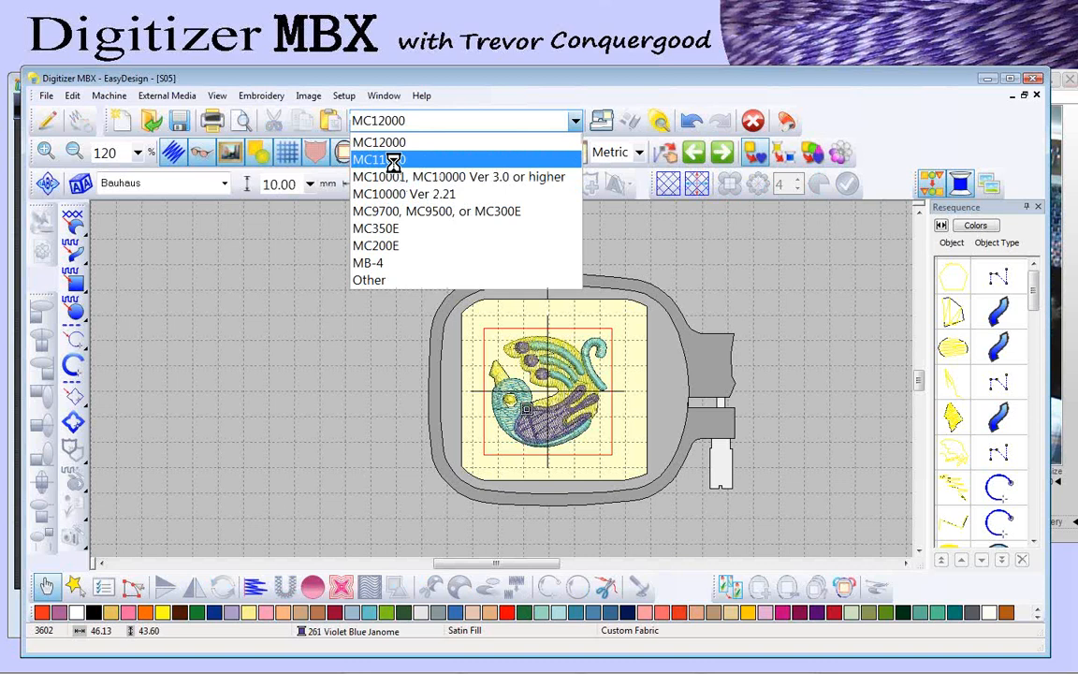
pyautogui.click(410, 157)
pyautogui.click(398, 155)
pyautogui.click(407, 175)
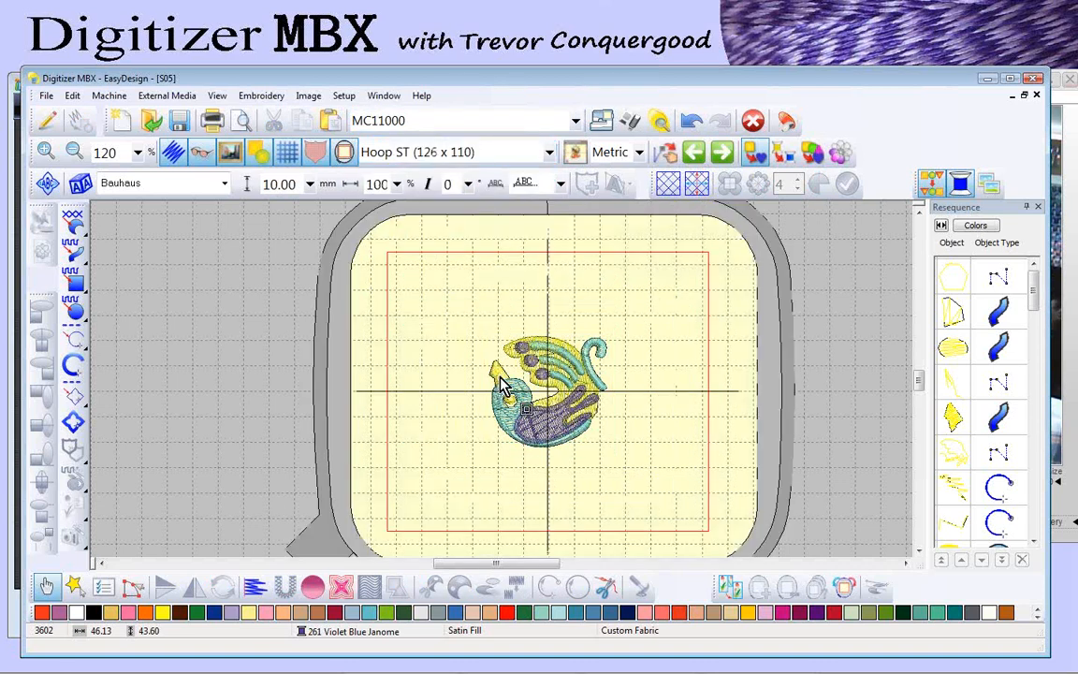
# Step: Enlarge the whole bird design to about 78 by 73 mm and deselect it
pyautogui.click(595, 441)
pyautogui.moveTo(609, 448); pyautogui.dragTo(658, 501)
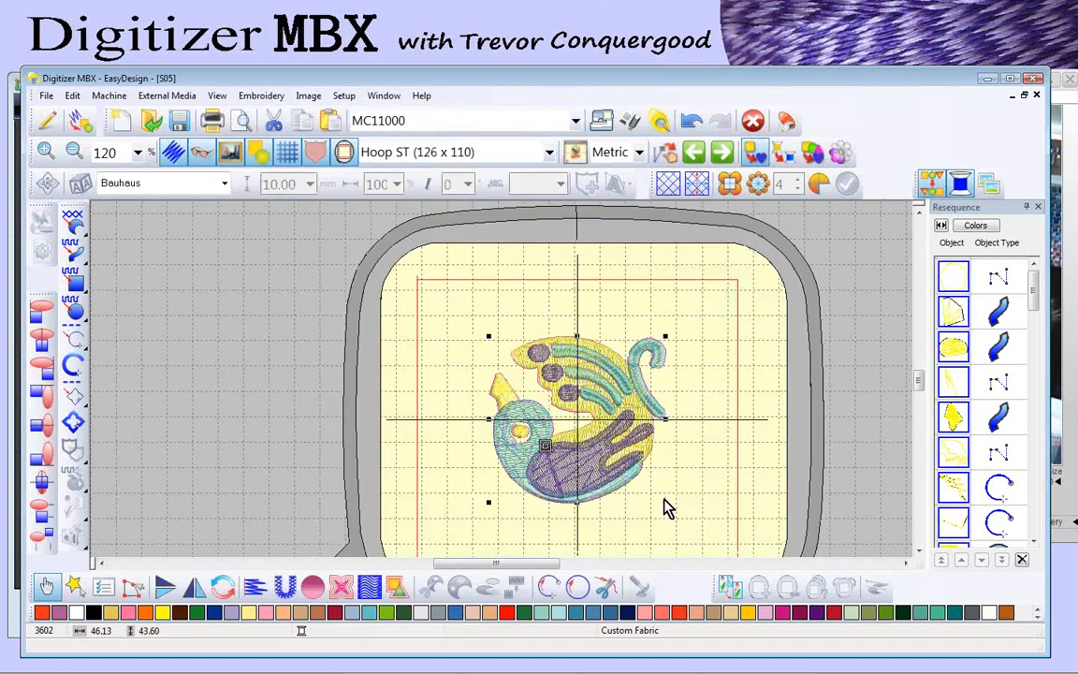
pyautogui.moveTo(489, 336); pyautogui.dragTo(457, 312)
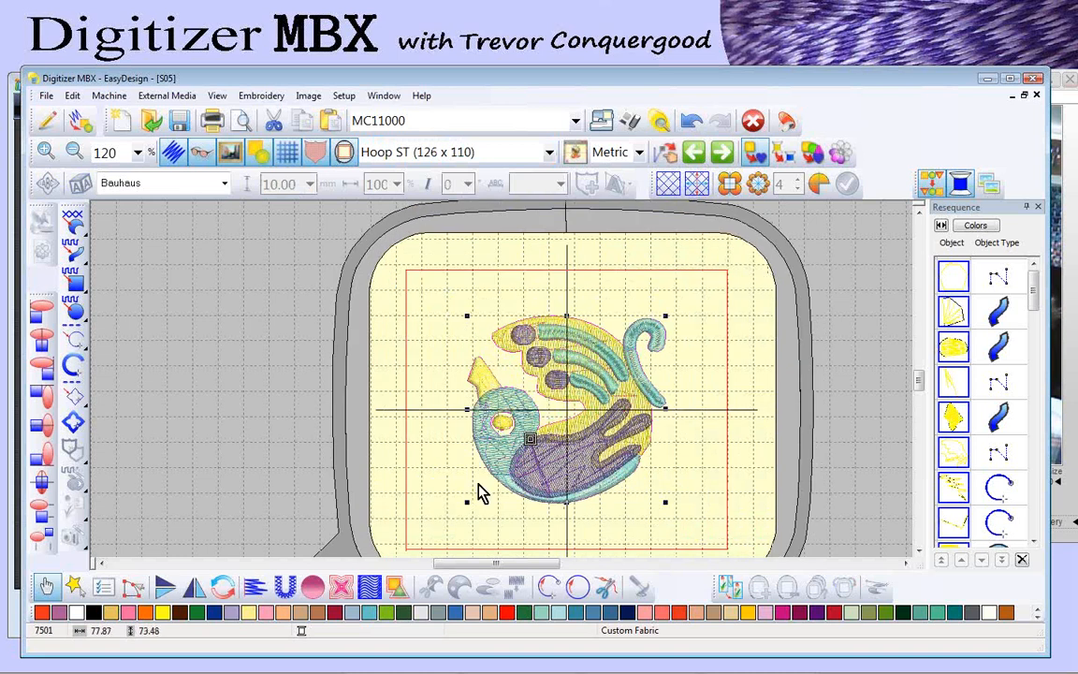
pyautogui.click(701, 456)
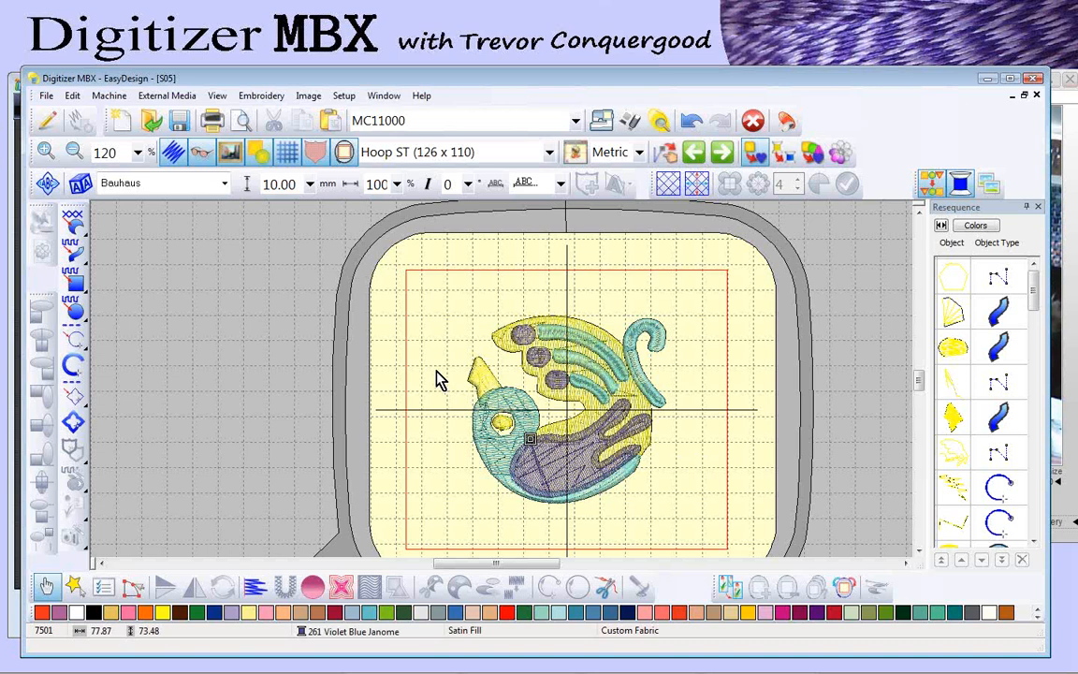
# Step: Move the purple hand-shaped wing fill out to the blank area beside the bird and hide the hoop
pyautogui.click(599, 435)
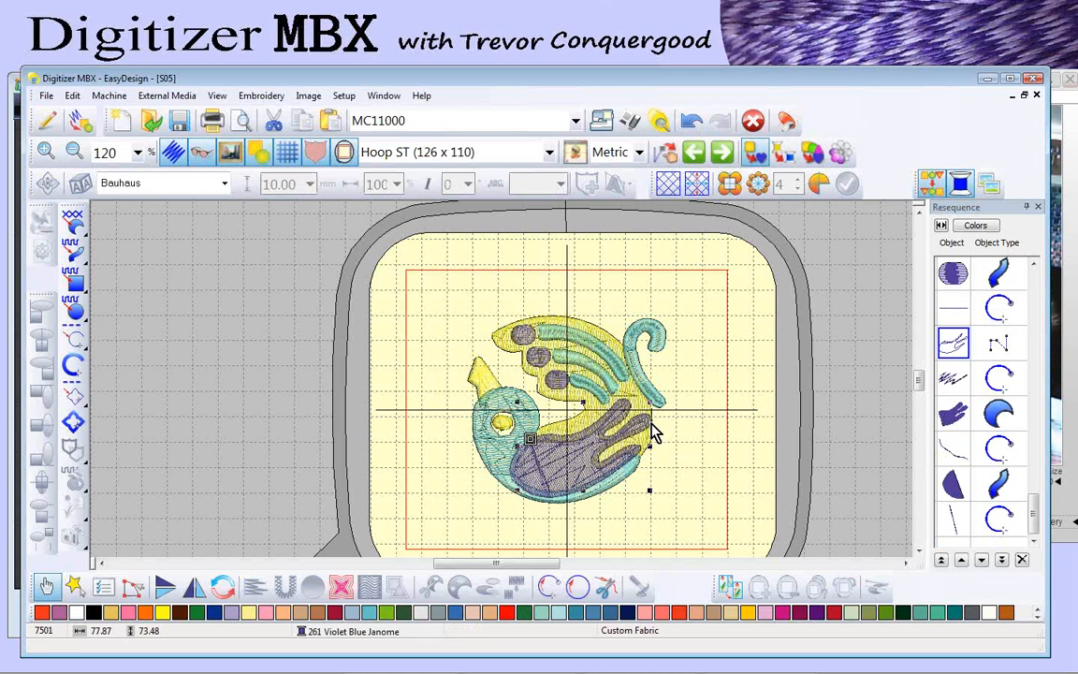
pyautogui.click(953, 412)
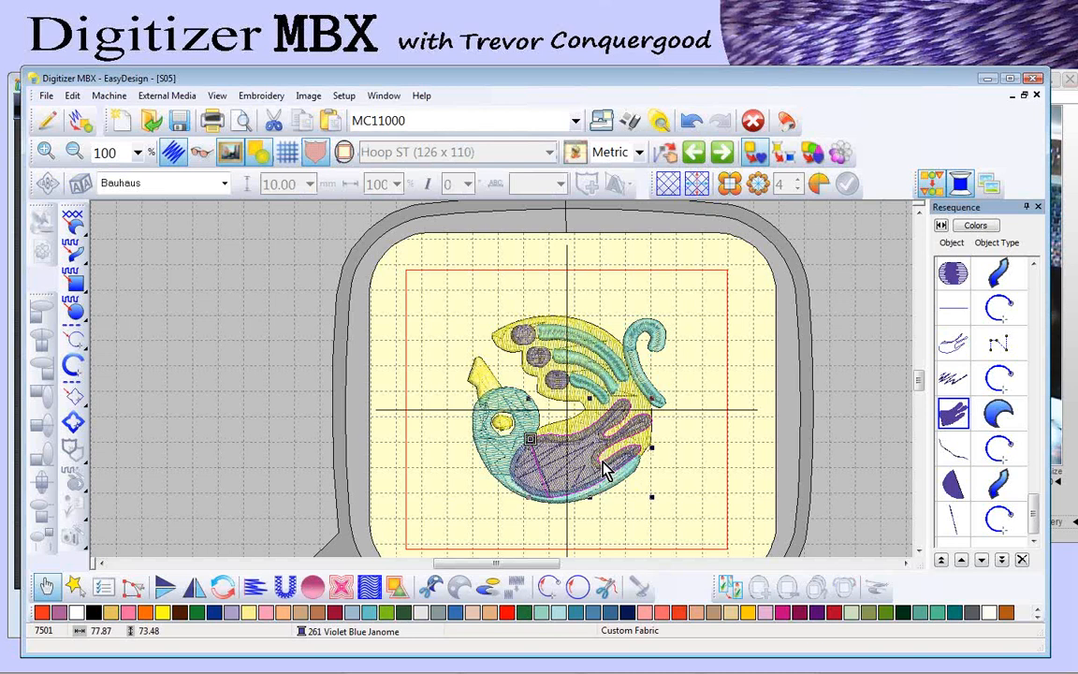
pyautogui.click(635, 480)
pyautogui.moveTo(635, 473); pyautogui.dragTo(631, 473)
pyautogui.click(692, 120)
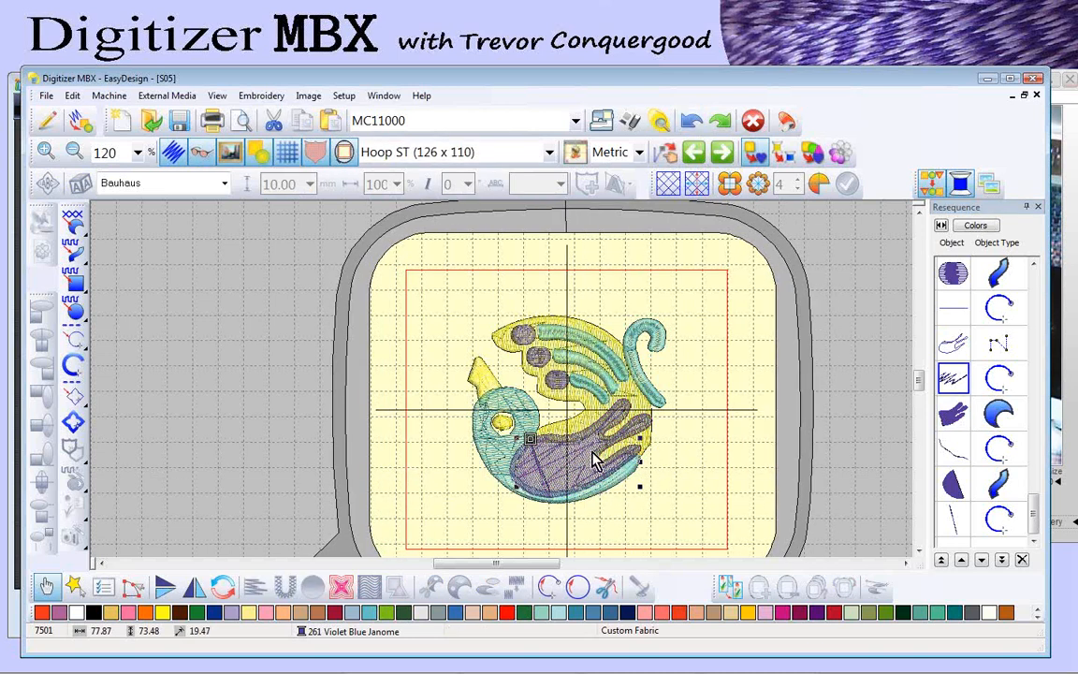
pyautogui.moveTo(600, 456); pyautogui.dragTo(748, 468)
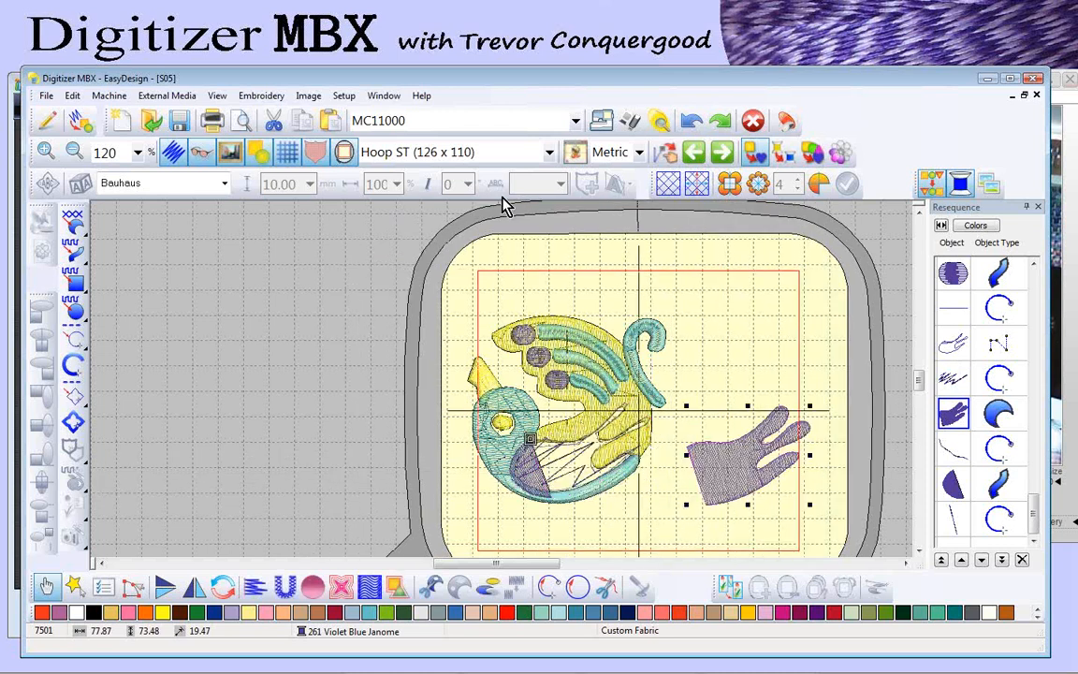
pyautogui.click(343, 152)
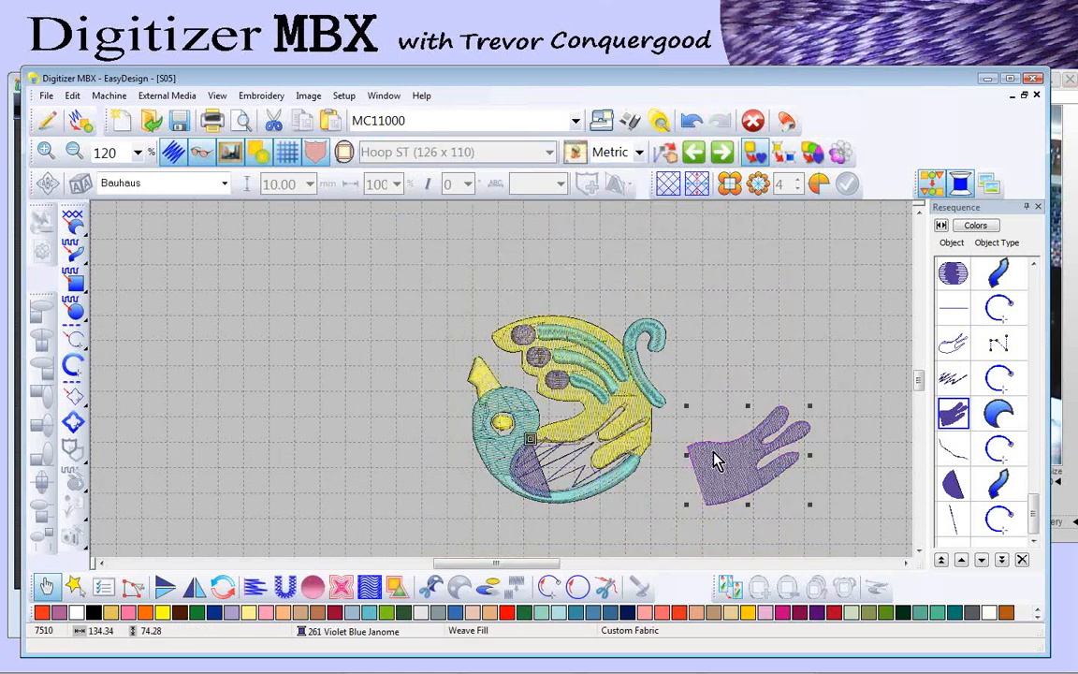
# Step: Rotate the purple wing fill's stitch angle to a shallow downward slope and move its start point to the lowest finger's tip
pyautogui.press('b')
pyautogui.moveTo(663, 403); pyautogui.dragTo(820, 533)
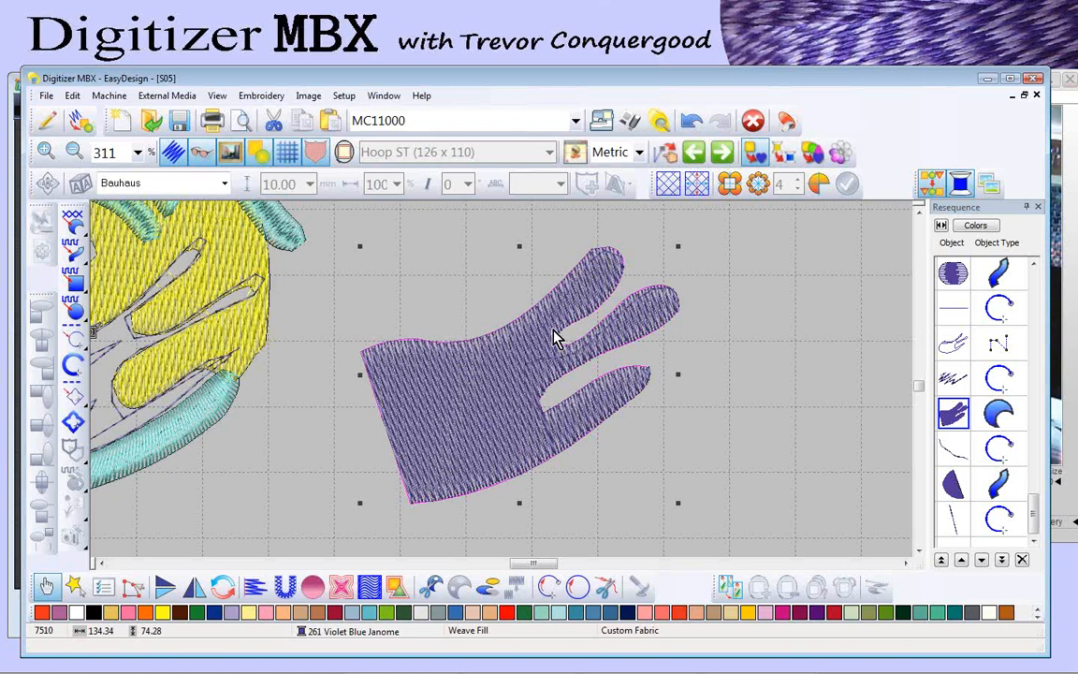
pyautogui.click(698, 319)
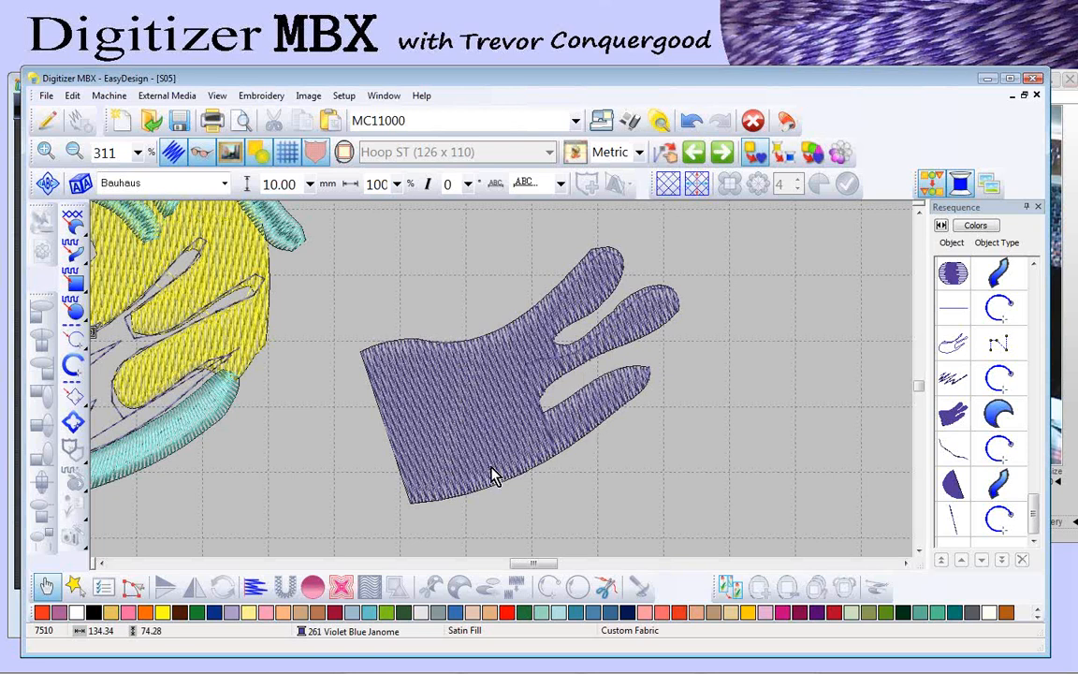
pyautogui.click(512, 398)
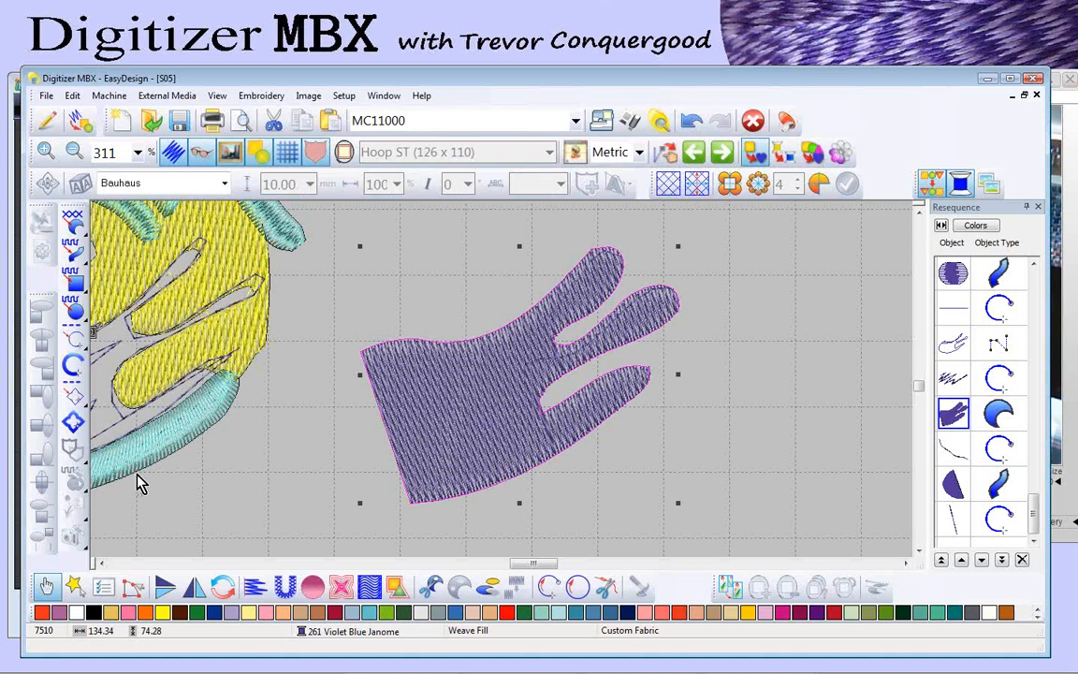
pyautogui.click(134, 587)
pyautogui.moveTo(366, 503); pyautogui.dragTo(648, 367)
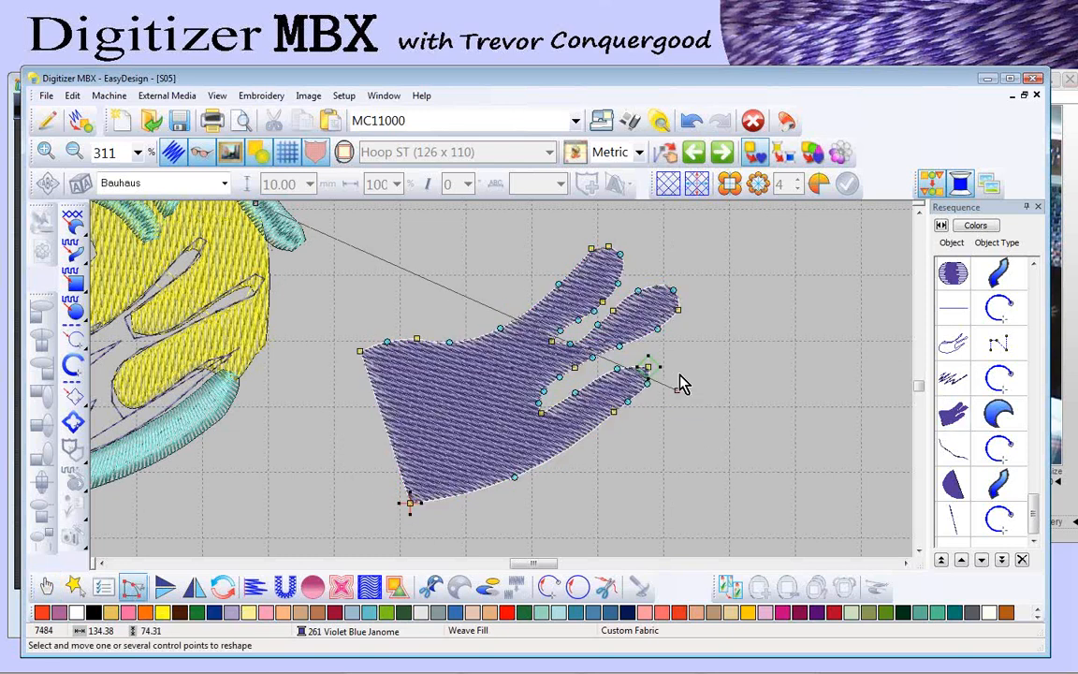
# Step: Move the purple wing fill's start point to the uppermost finger's tip and try its end point at both straight-edge corners
pyautogui.click(616, 240)
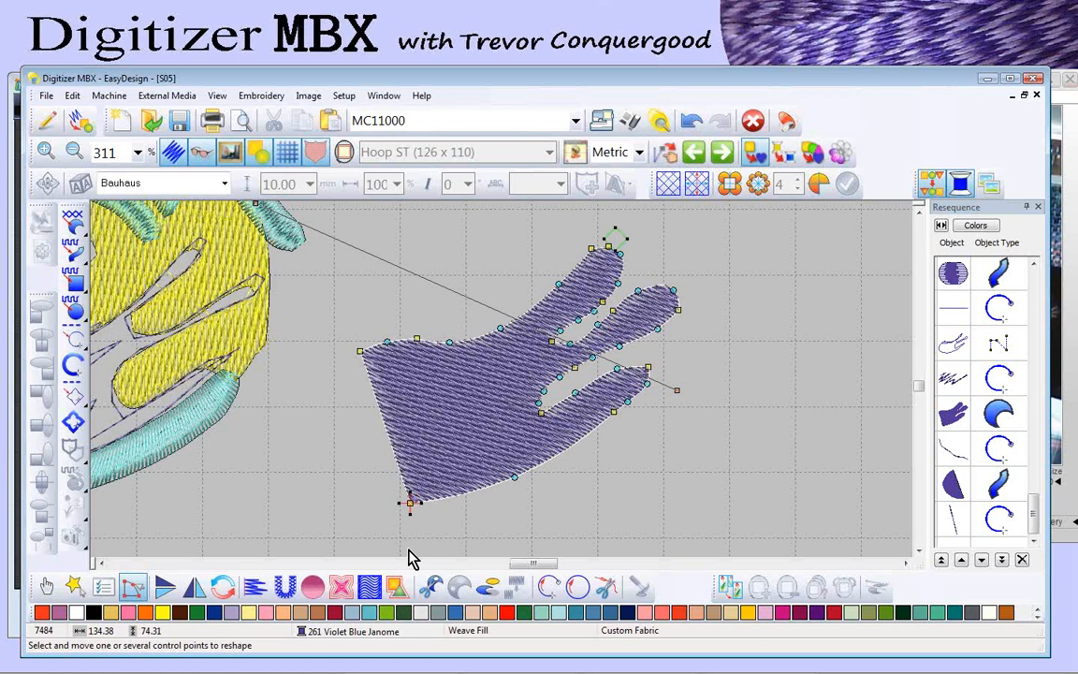
pyautogui.moveTo(352, 351); pyautogui.dragTo(348, 353)
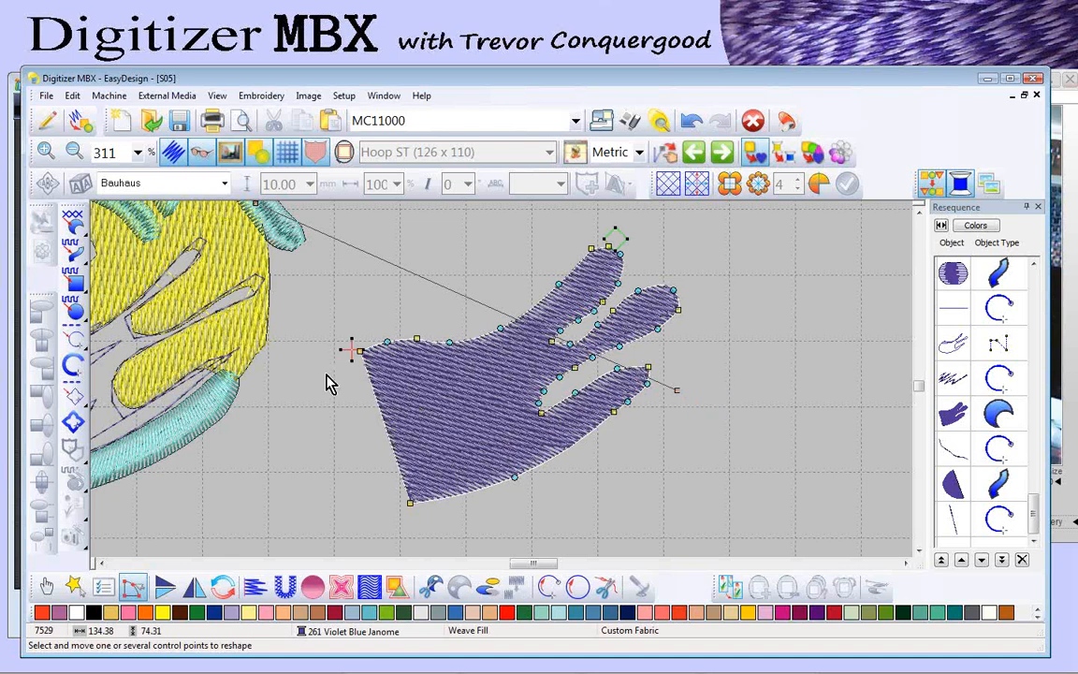
pyautogui.moveTo(409, 502); pyautogui.dragTo(413, 503)
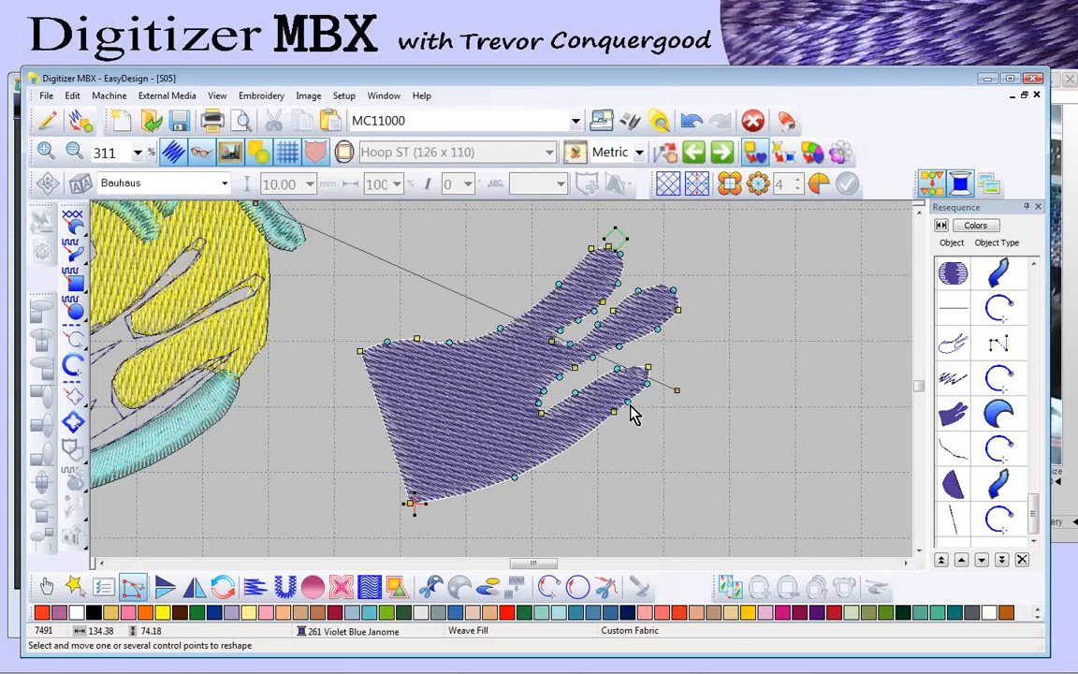
pyautogui.click(48, 587)
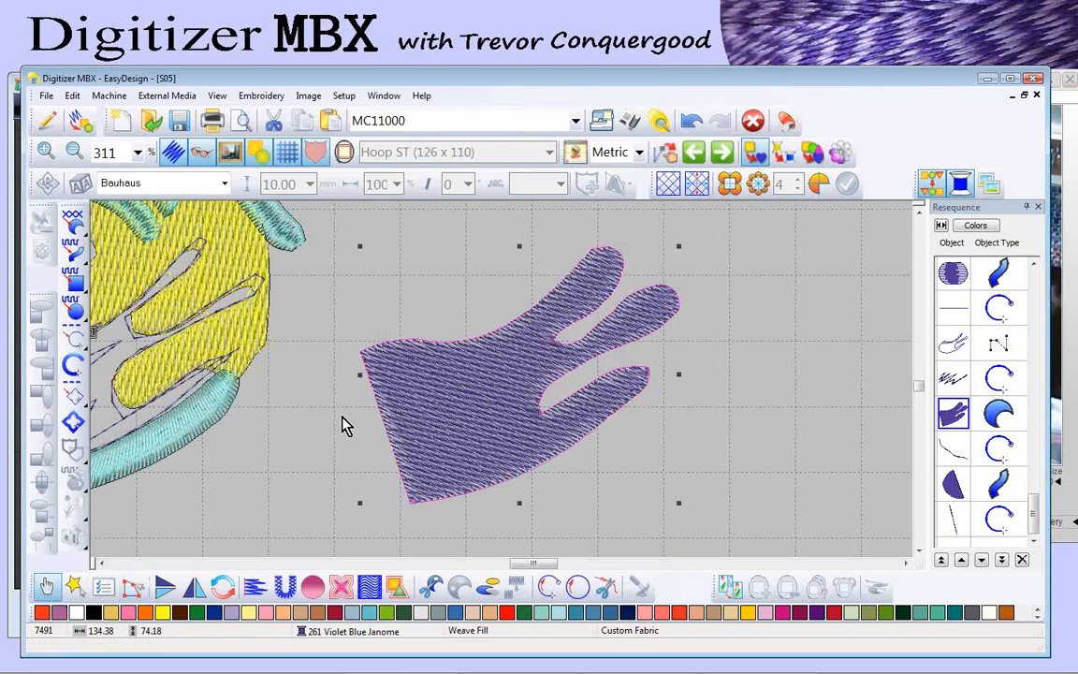
# Step: Reposition the purple wing fill's start point beside the lowest finger's tip and its end point at the uppermost finger's tip
pyautogui.click(132, 587)
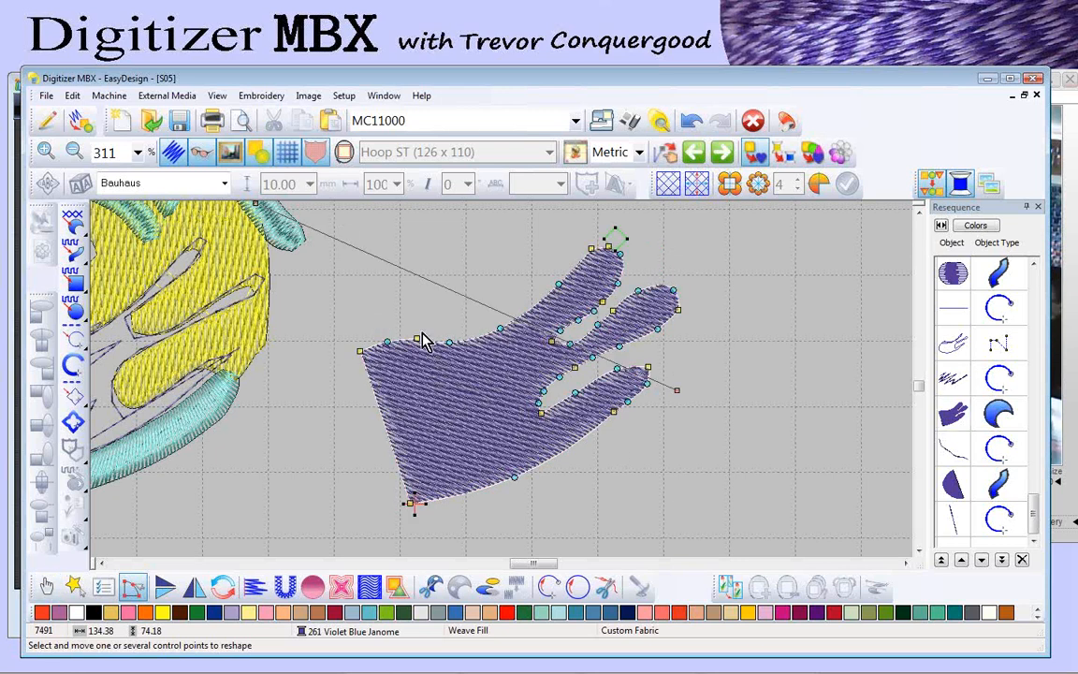
pyautogui.press('z')
pyautogui.moveTo(313, 219); pyautogui.dragTo(693, 532)
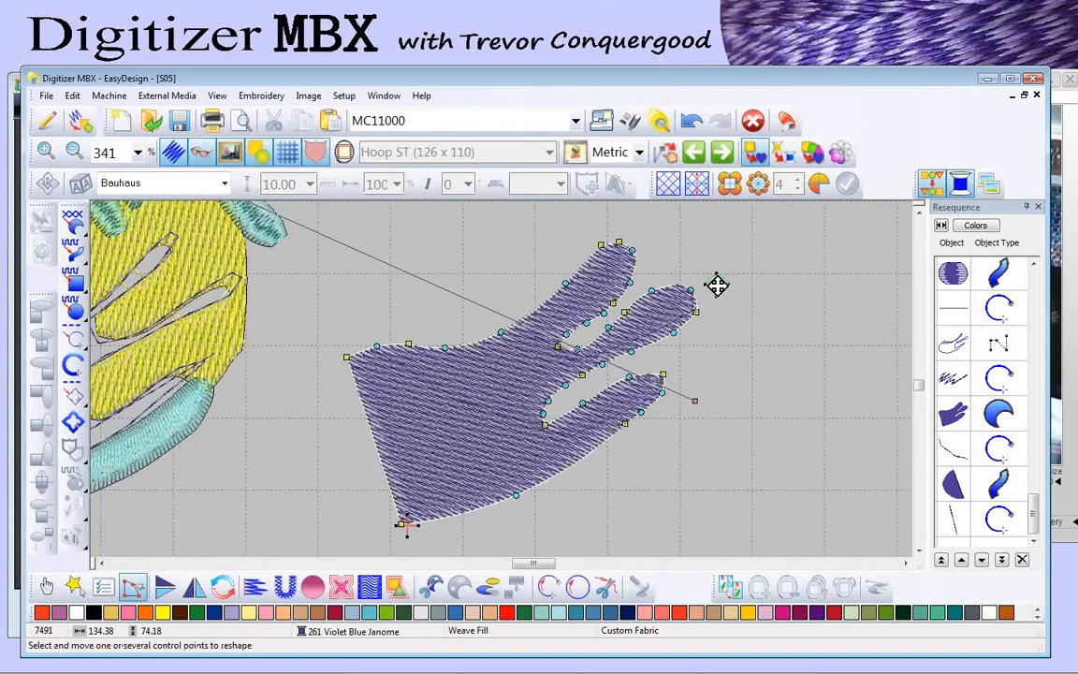
pyautogui.click(677, 372)
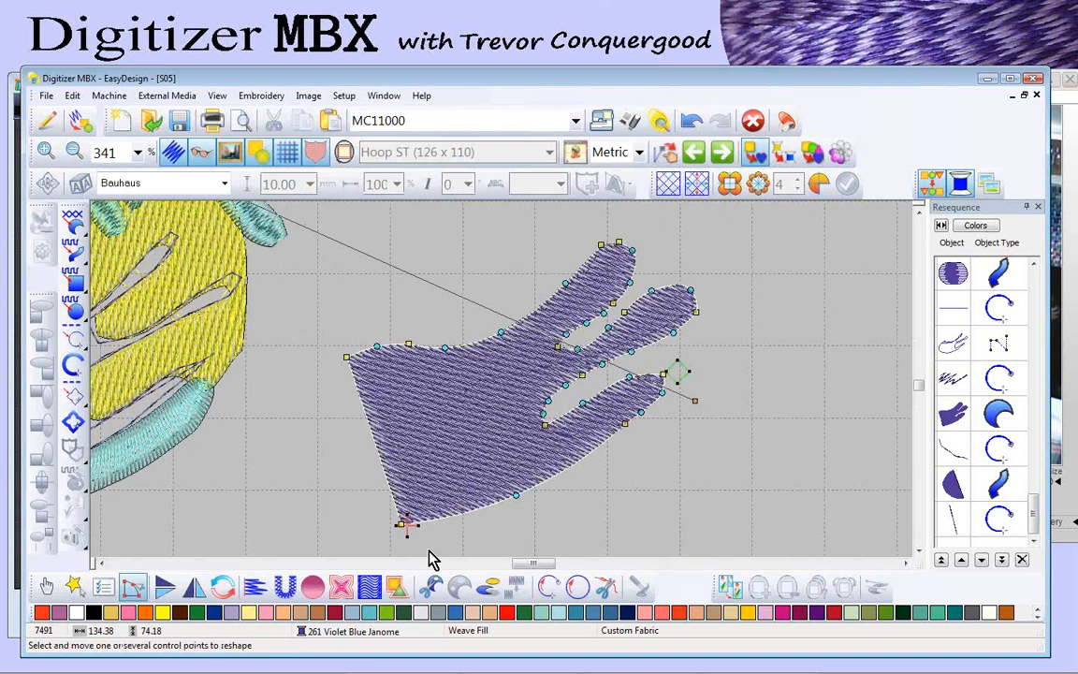
pyautogui.click(626, 236)
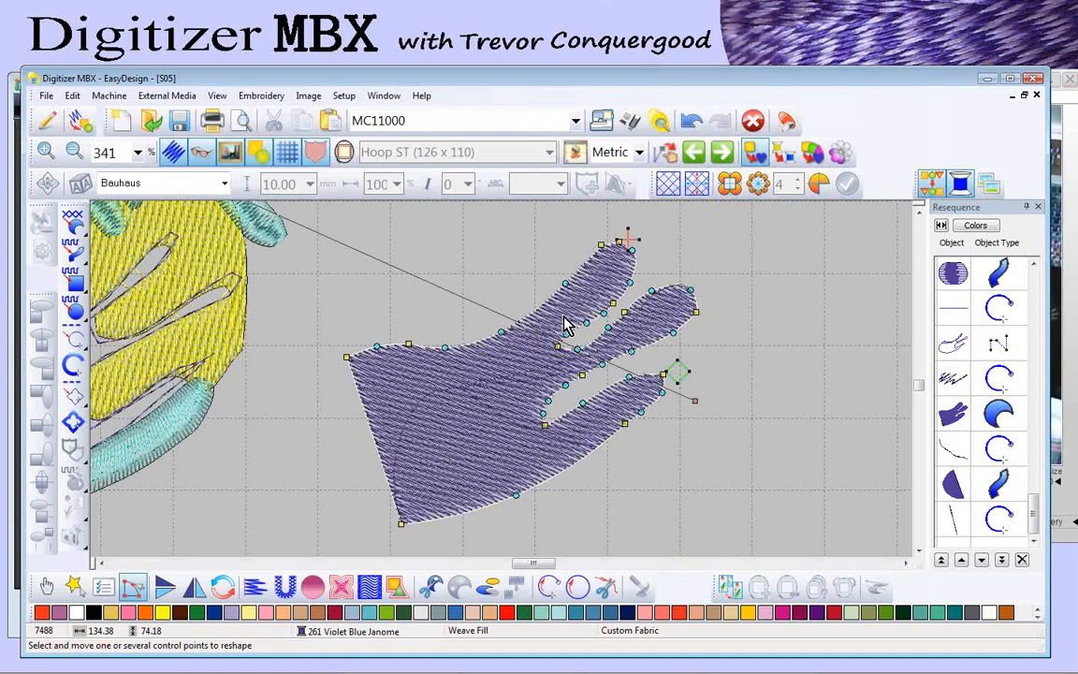
# Step: Reshape the purple wing fill by pulling the uppermost finger's edge and middle finger's tip outward, and inspect its outline points with stitches hidden
pyautogui.moveTo(566, 282); pyautogui.dragTo(539, 253)
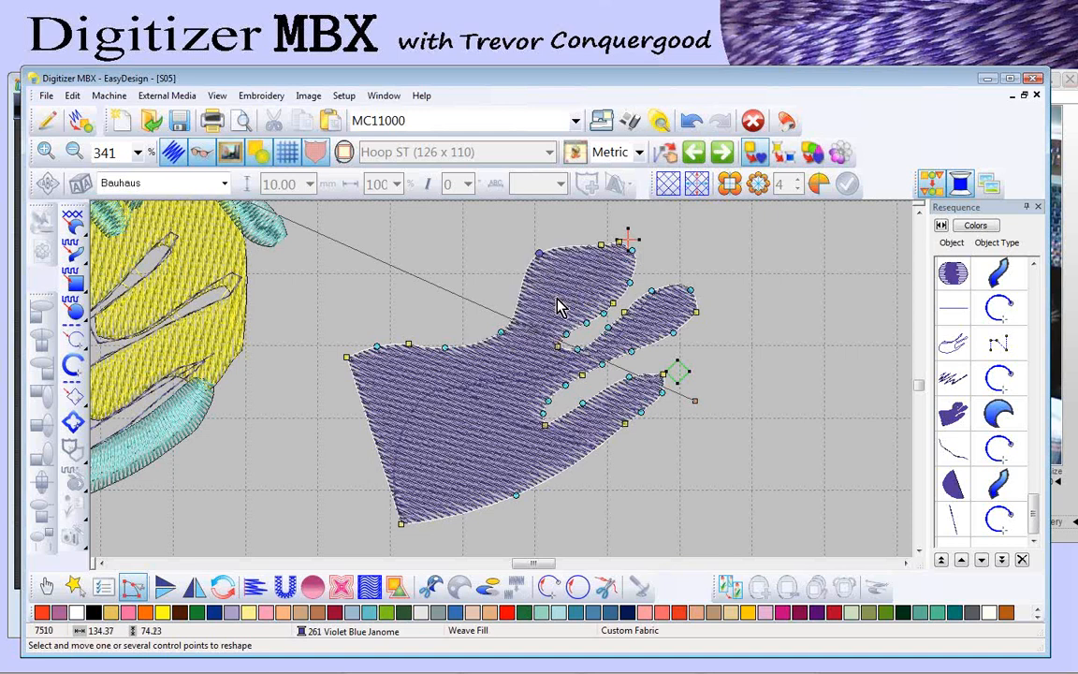
pyautogui.moveTo(695, 313); pyautogui.dragTo(716, 330)
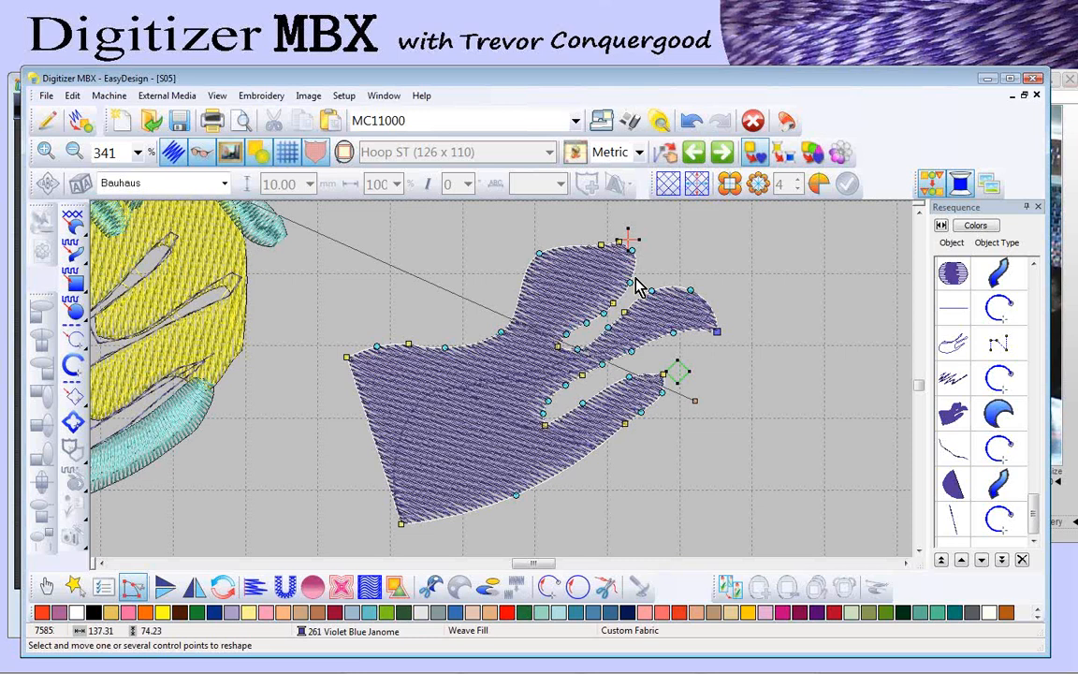
pyautogui.press('b')
pyautogui.moveTo(626, 267); pyautogui.dragTo(744, 366)
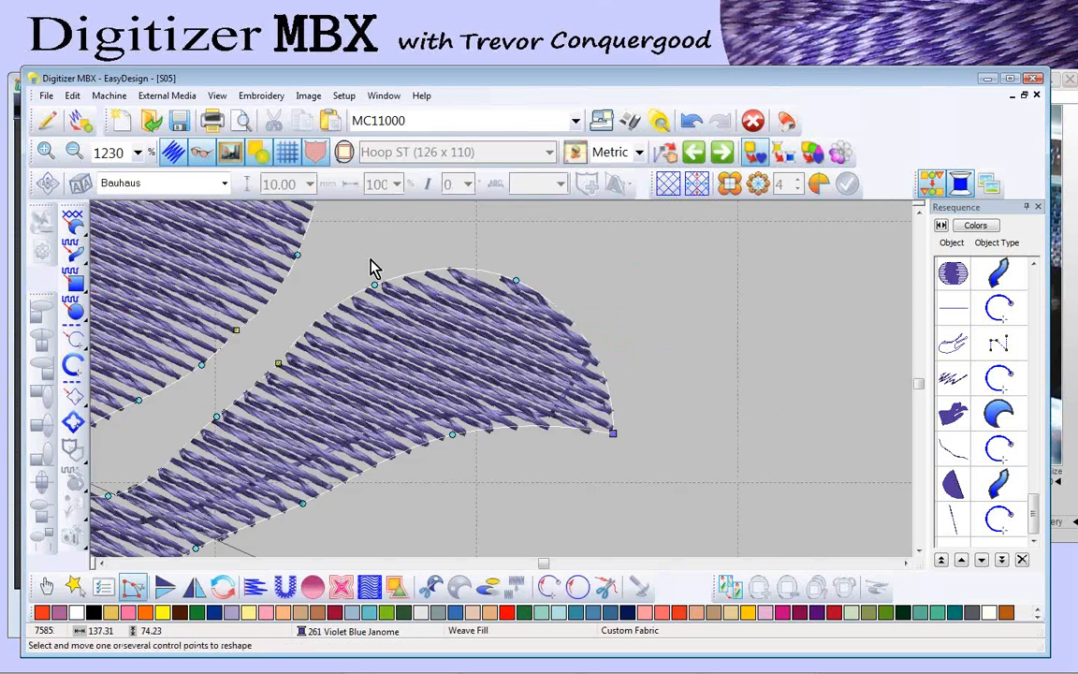
pyautogui.press('s')
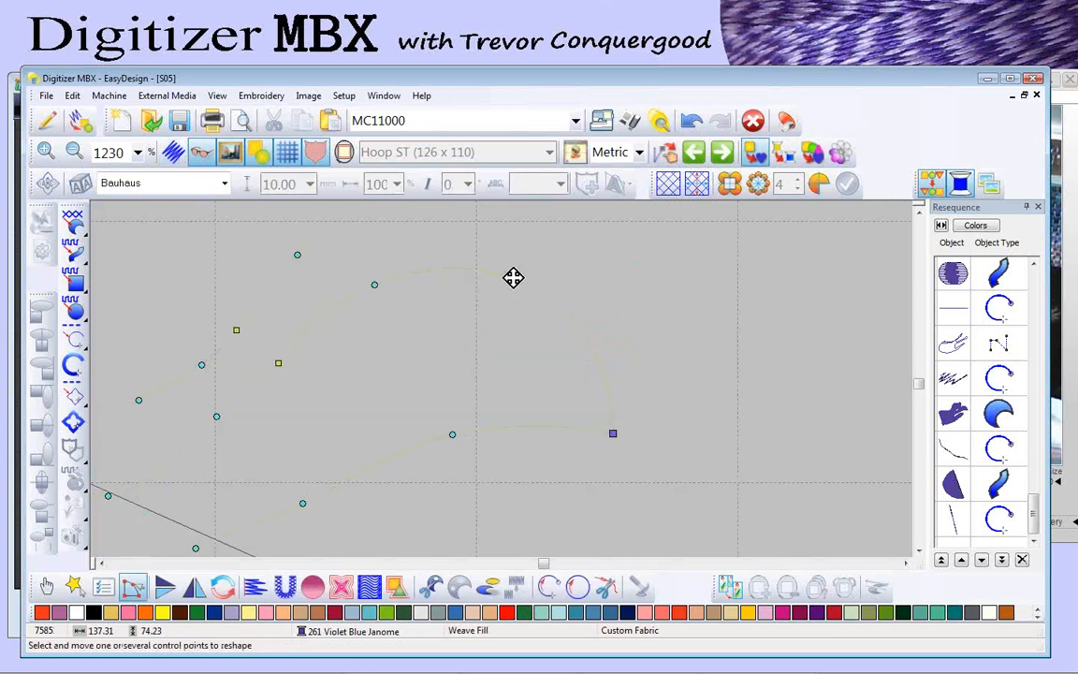
pyautogui.click(516, 281)
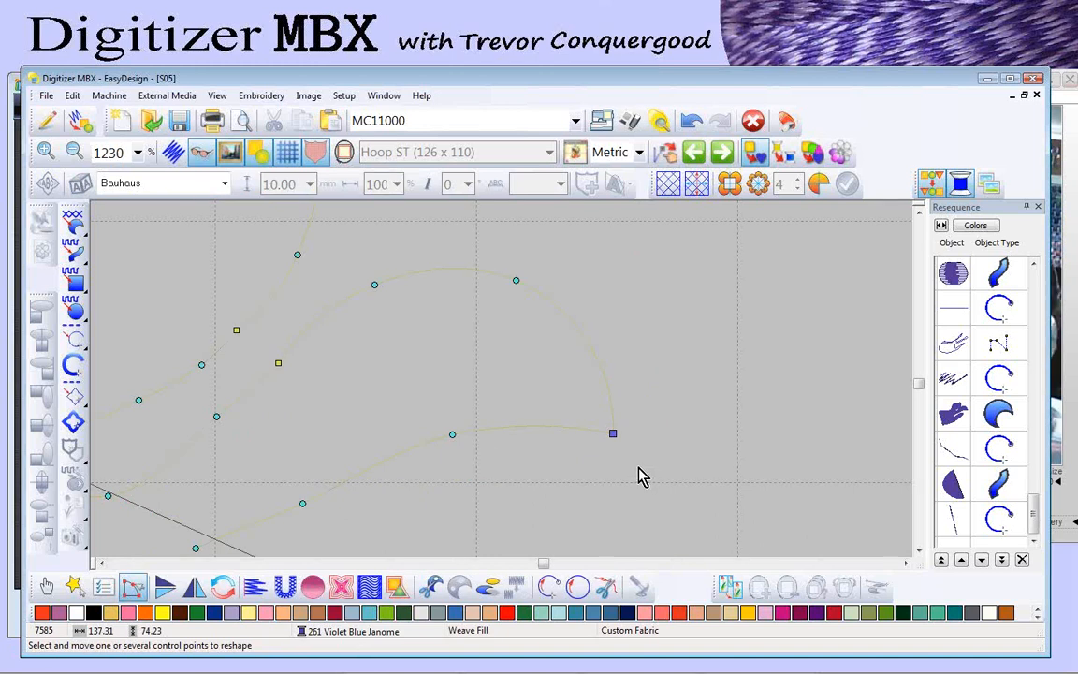
pyautogui.click(278, 364)
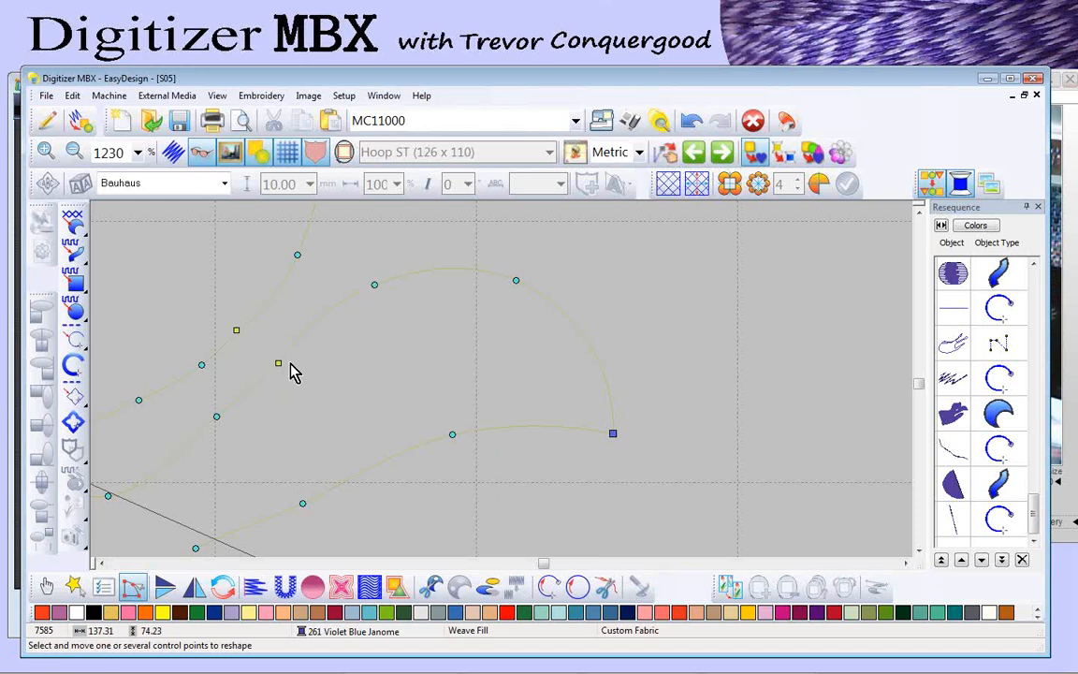
pyautogui.hotkey('shift', 'z')
pyautogui.hotkey('shift', 'z')
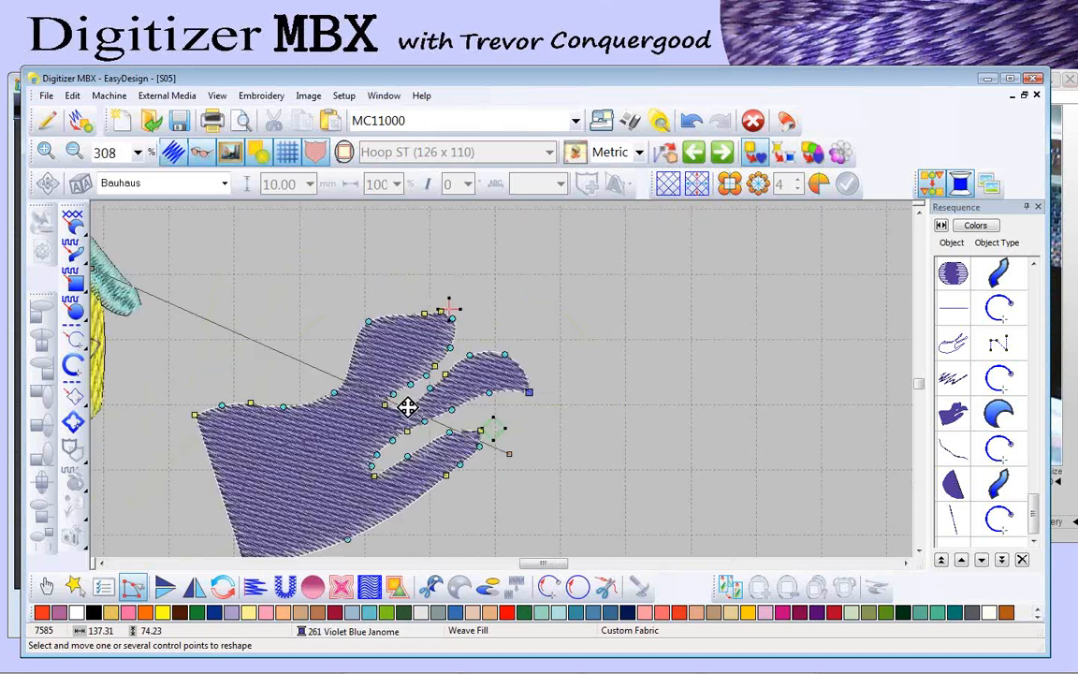
# Step: Set the purple wing fill's stitch angle to 154°, finish reshaping and deselect the object
pyautogui.moveTo(508, 454); pyautogui.dragTo(561, 496)
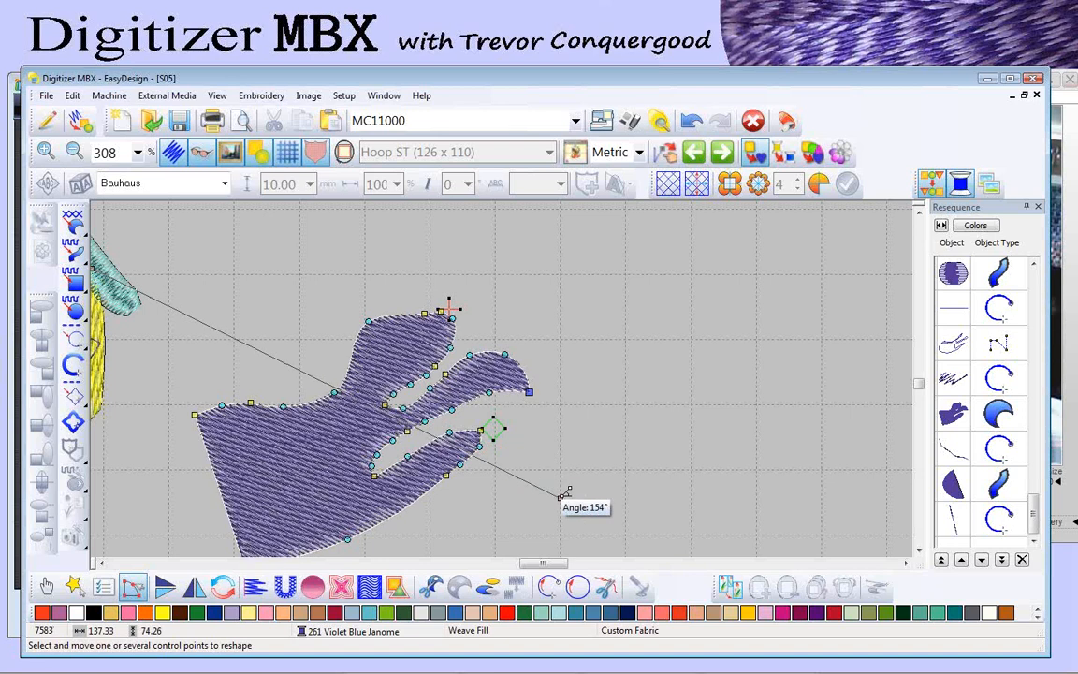
pyautogui.hotkey('shift', 'z')
pyautogui.click(46, 586)
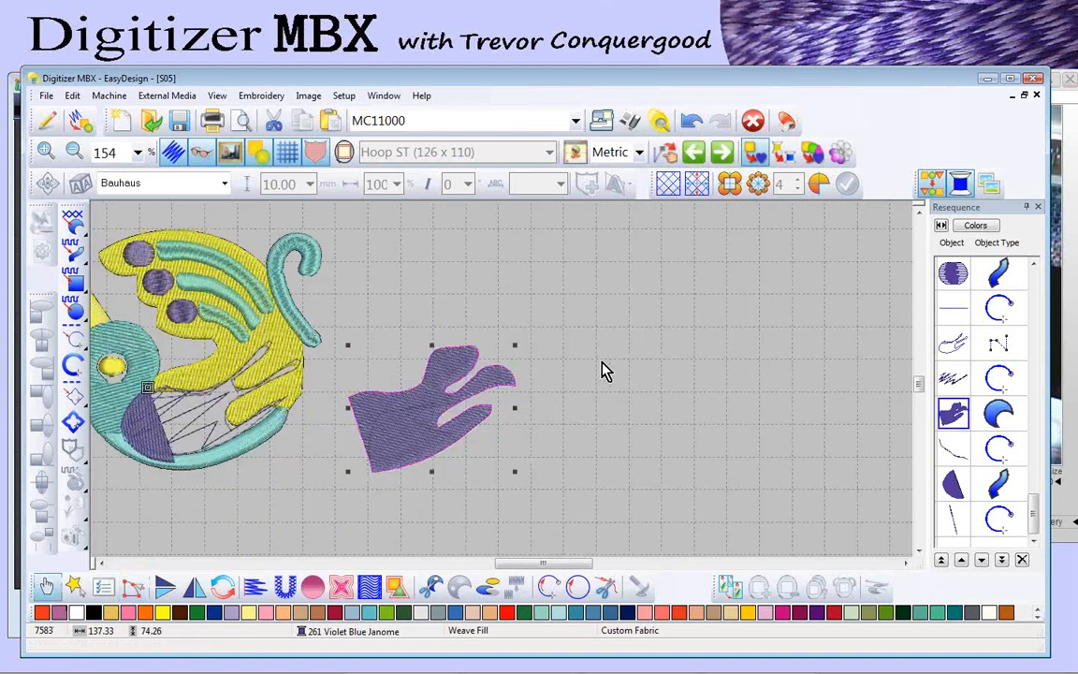
pyautogui.click(603, 371)
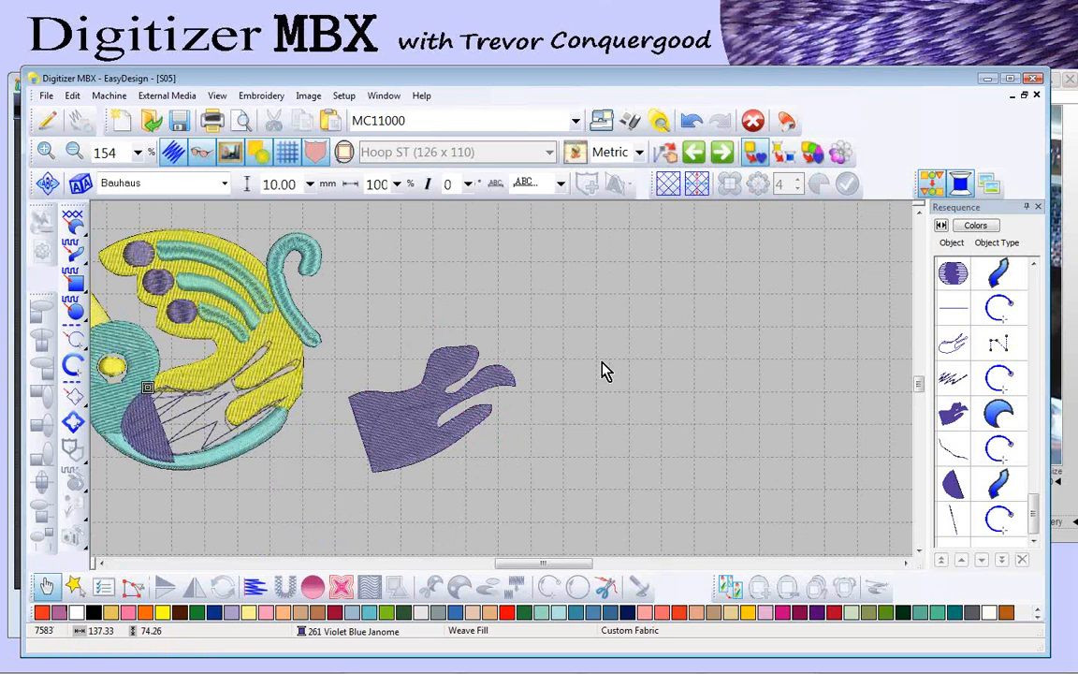
# Step: Show the New Always Trim slide in Windows Photo Gallery and return to Digitizer MBX
pyautogui.click(16, 199)
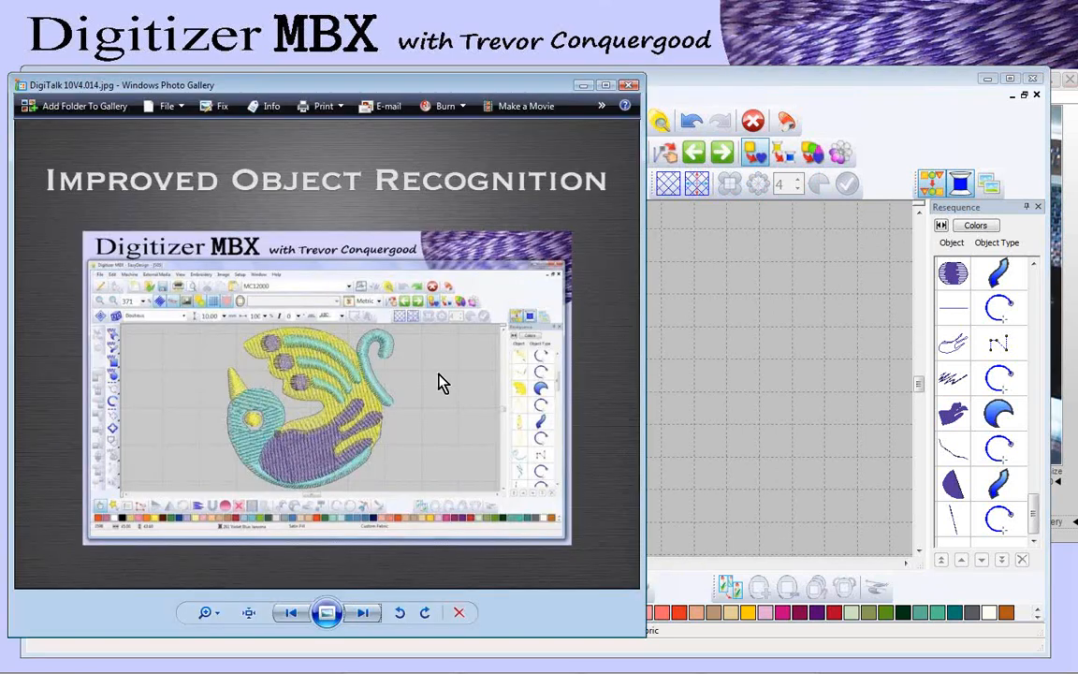
pyautogui.click(362, 613)
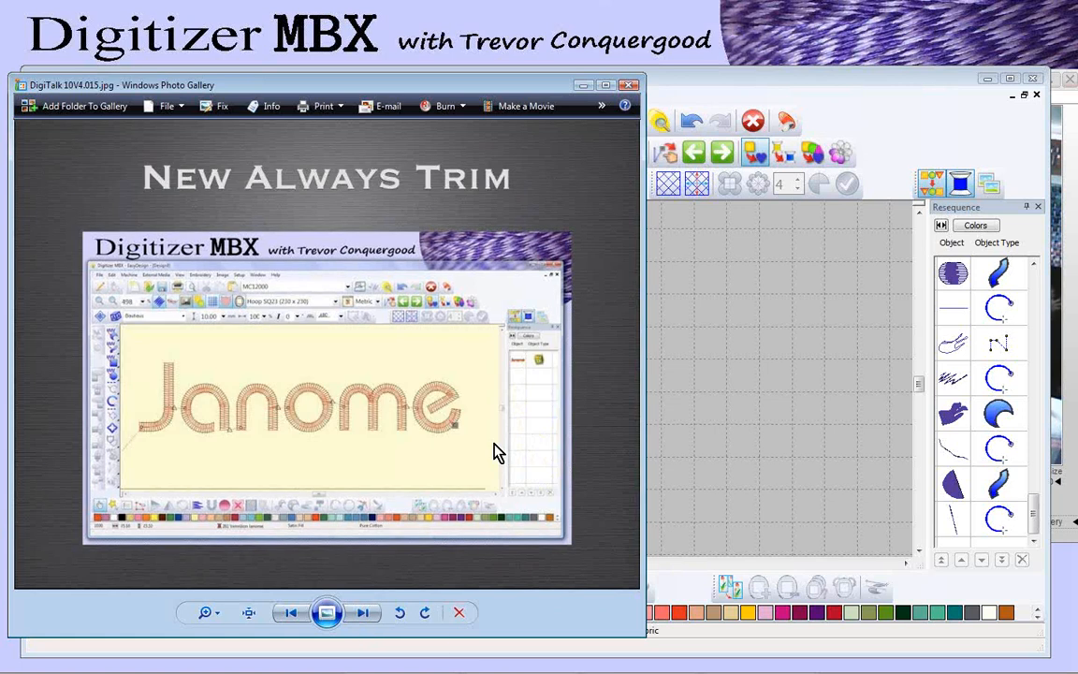
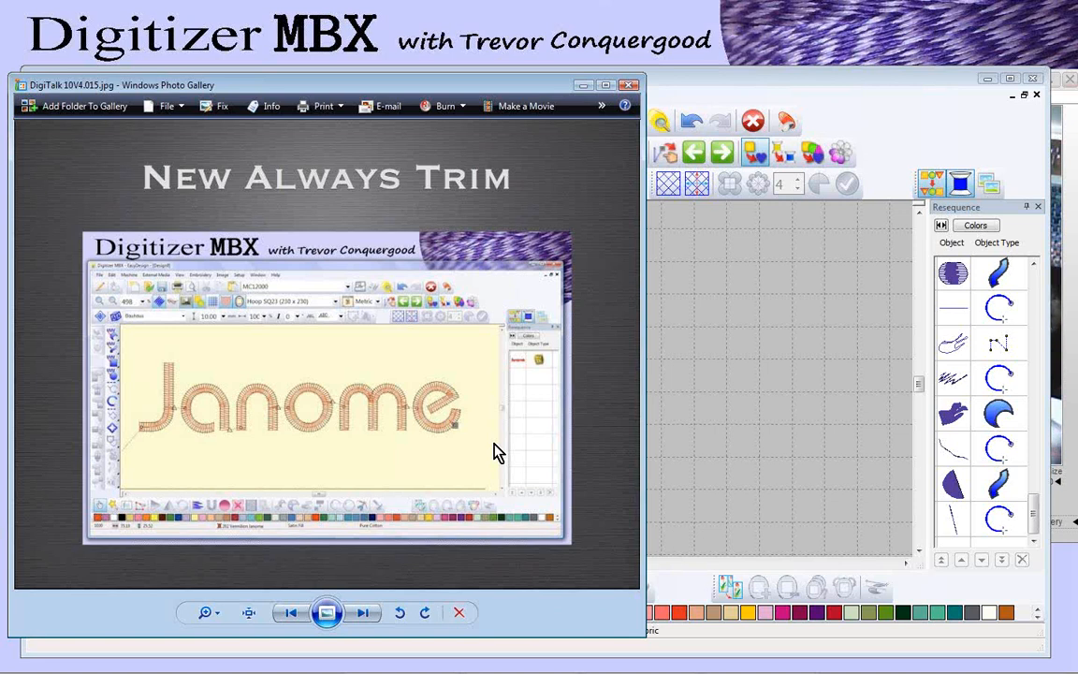
pyautogui.click(890, 108)
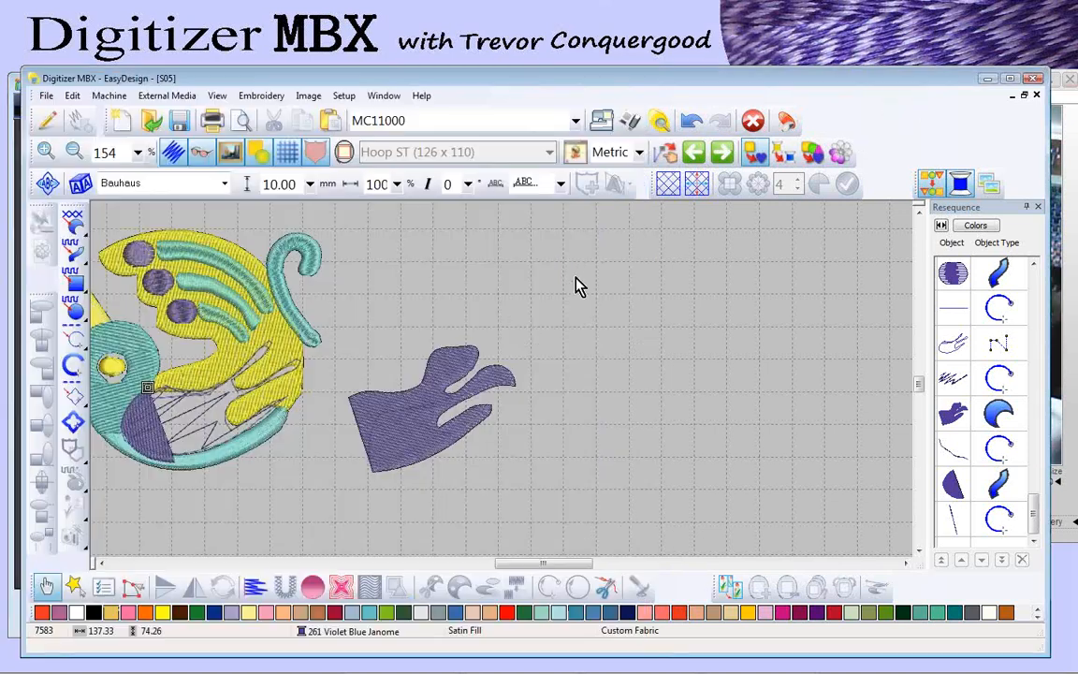
# Step: Close S05 and Design8 without saving their changes, and create a new blank design
pyautogui.click(1038, 95)
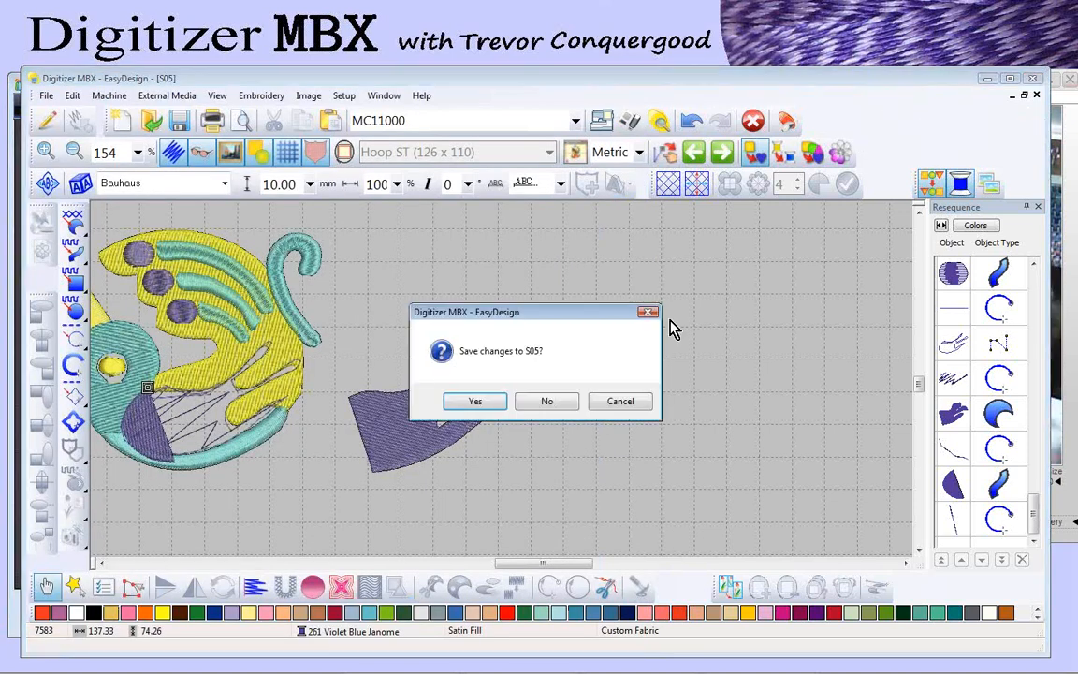
pyautogui.click(548, 401)
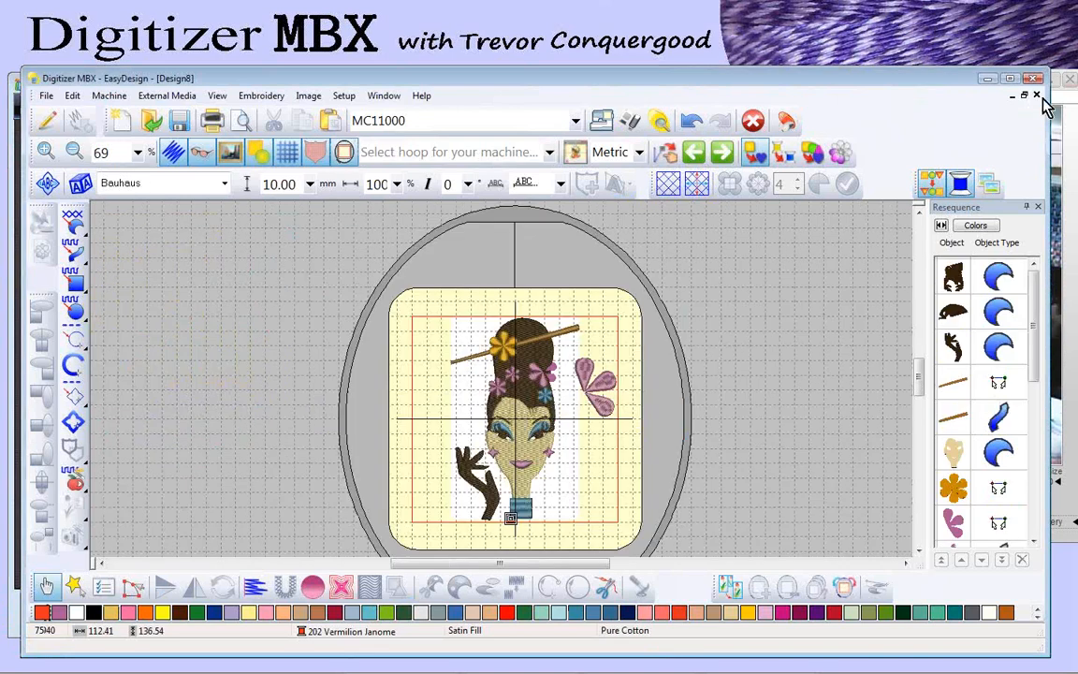
pyautogui.click(1038, 95)
pyautogui.click(549, 404)
pyautogui.click(122, 120)
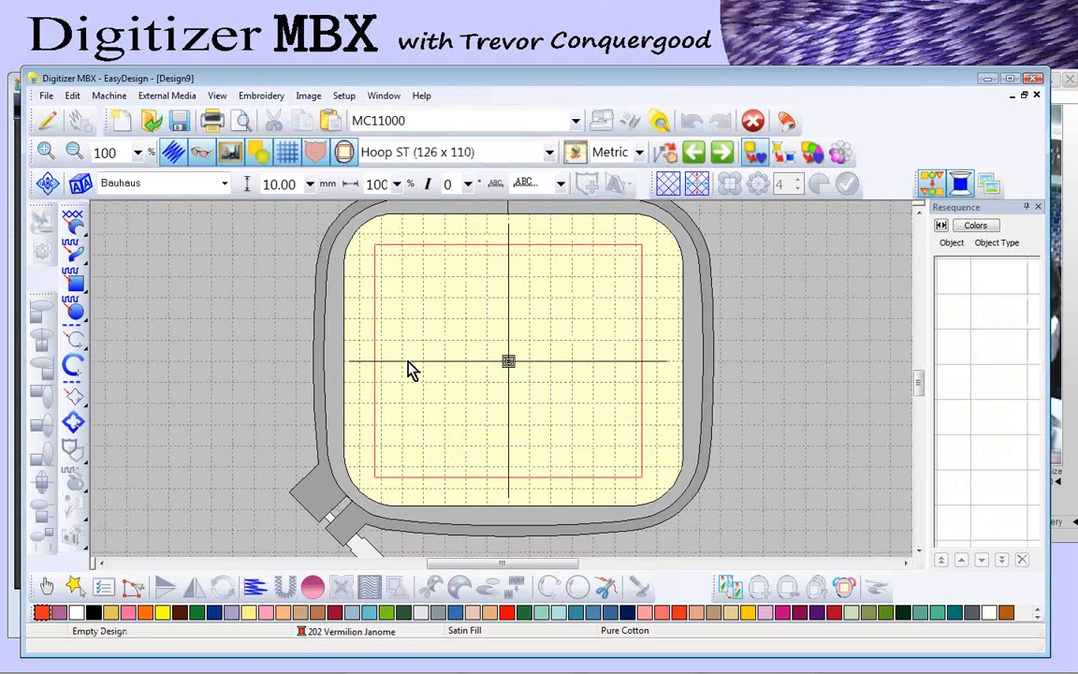
# Step: Draw two separate filled rectangles diagonally offset across the hoop centre, together spanning about 92 × 49 mm
pyautogui.click(72, 278)
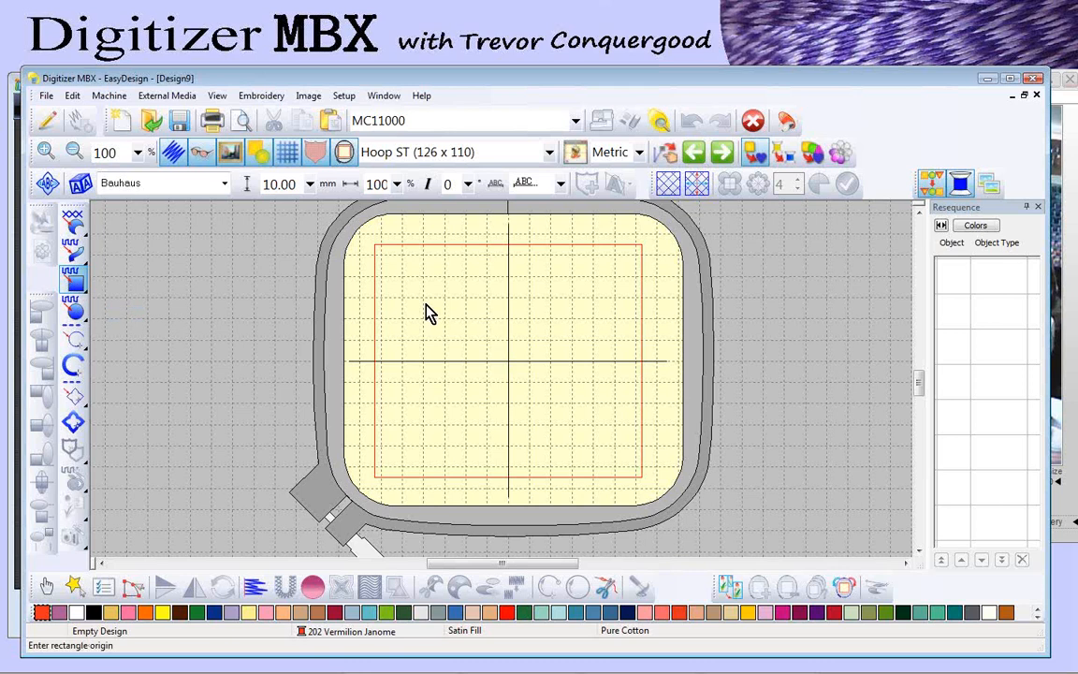
pyautogui.click(411, 286)
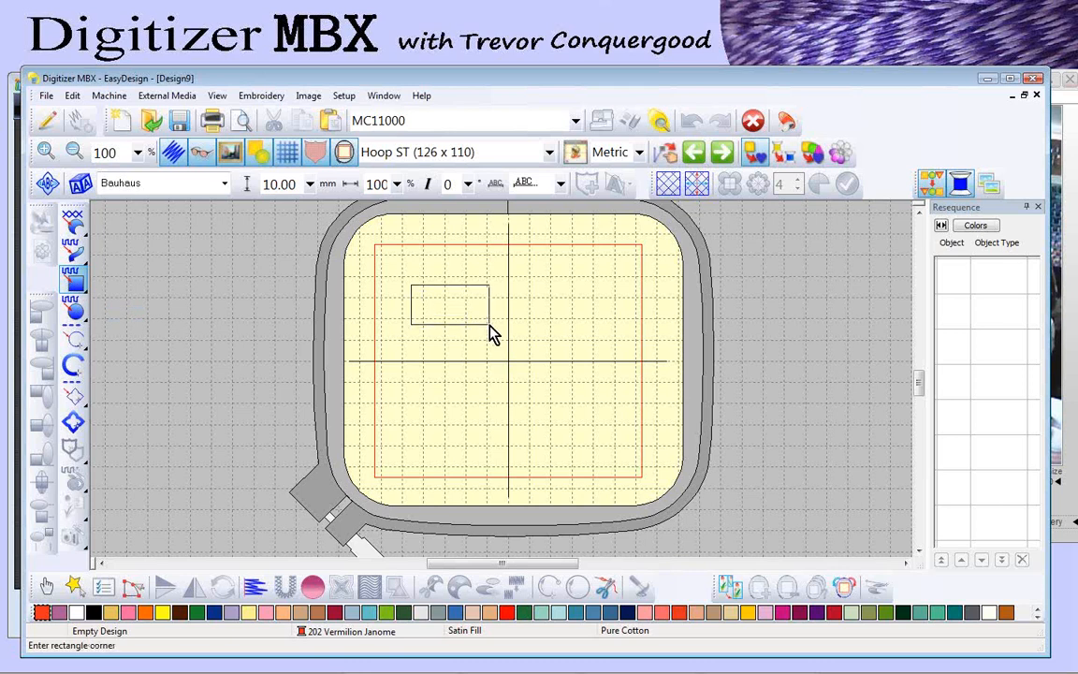
pyautogui.click(489, 325)
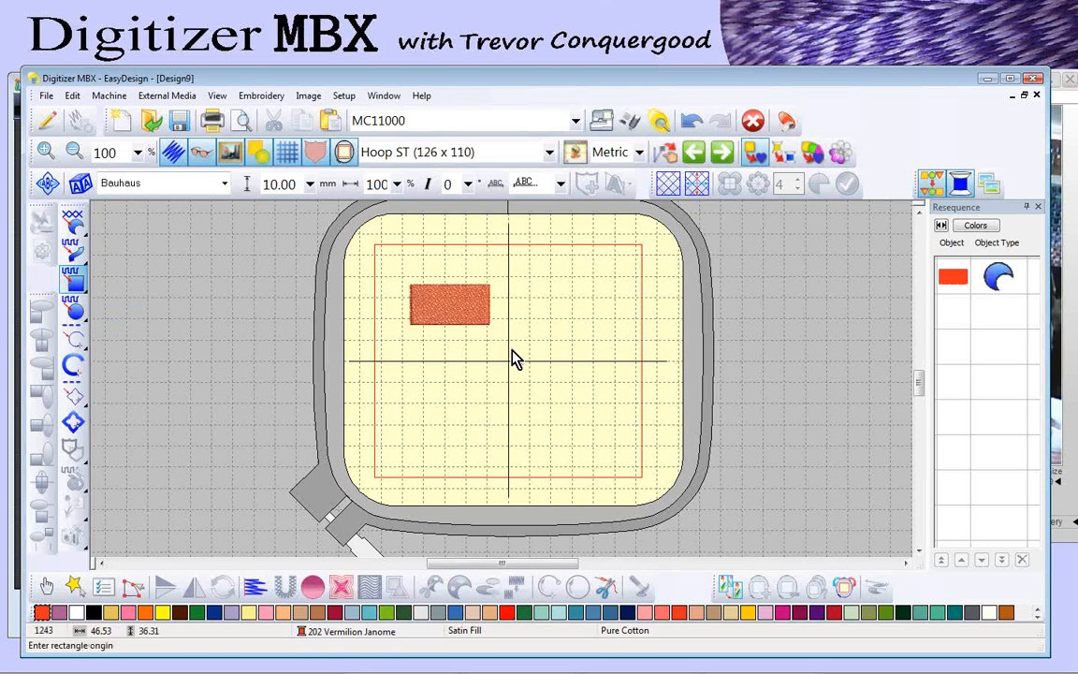
pyautogui.click(532, 333)
pyautogui.click(605, 387)
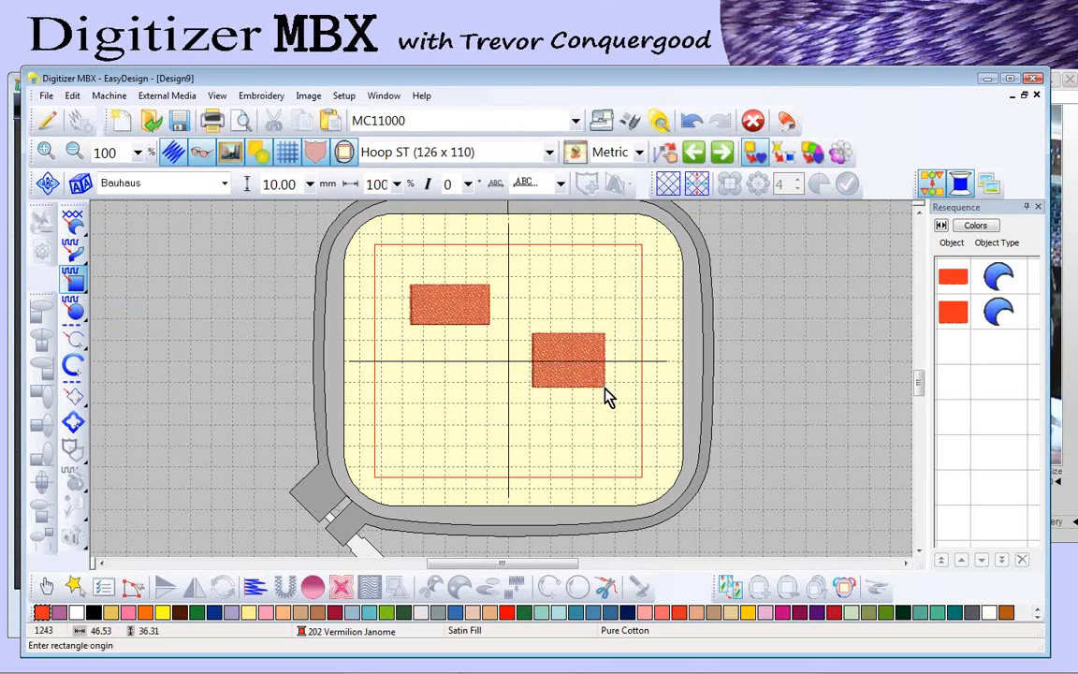
# Step: Turn off the realistic stitch visualizer and examine the connecting thread between the two rectangles up close
pyautogui.press('z')
pyautogui.moveTo(401, 281); pyautogui.dragTo(616, 402)
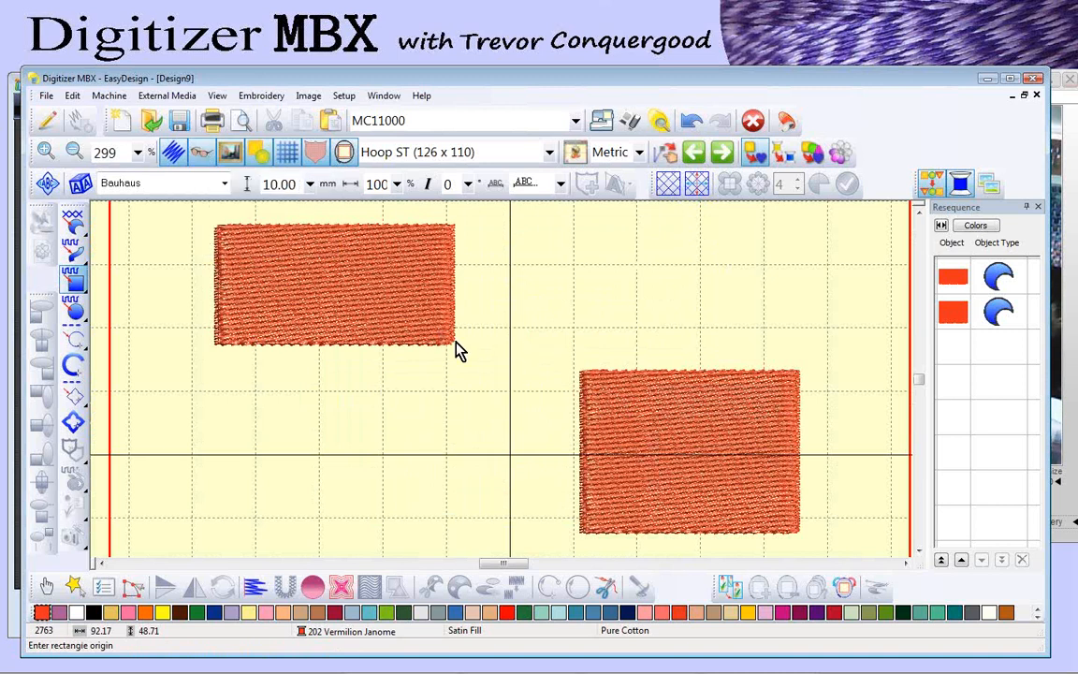
pyautogui.click(204, 155)
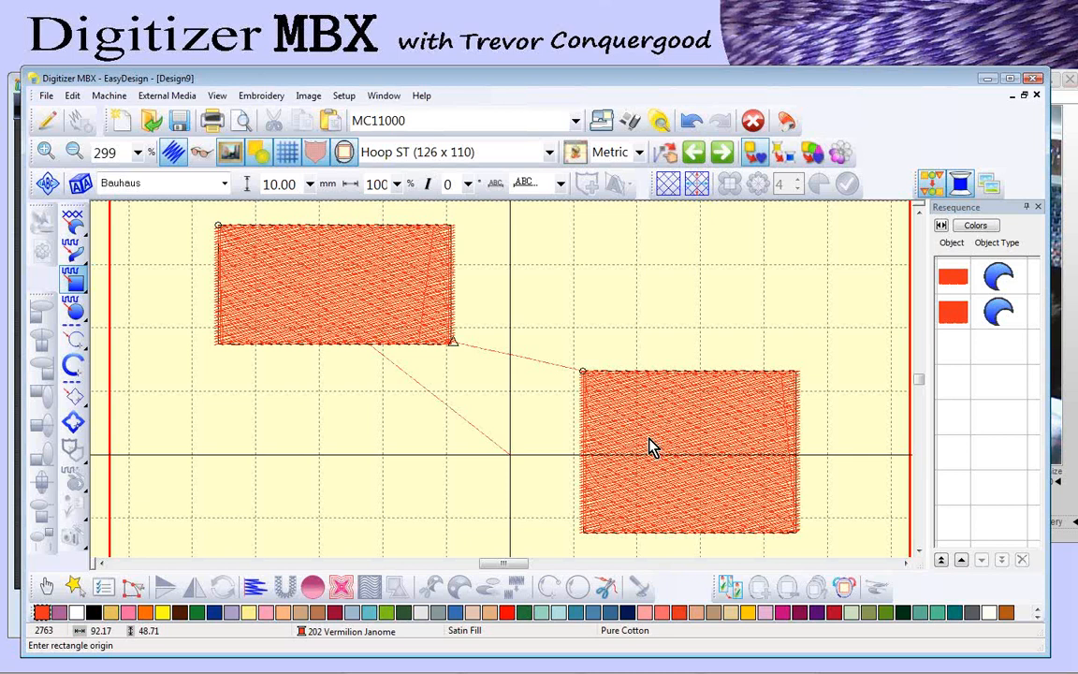
pyautogui.press('z')
pyautogui.moveTo(405, 323); pyautogui.dragTo(712, 476)
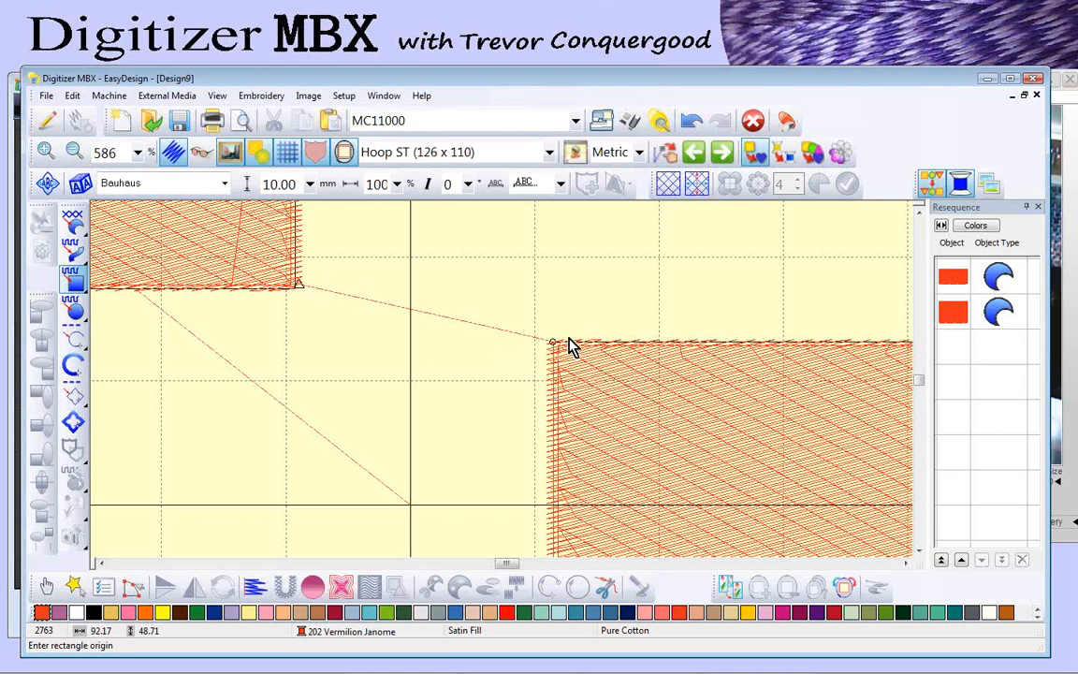
# Step: Display needle points and hide the hoop to inspect the individual stitches of the connector between the rectangles
pyautogui.click(216, 95)
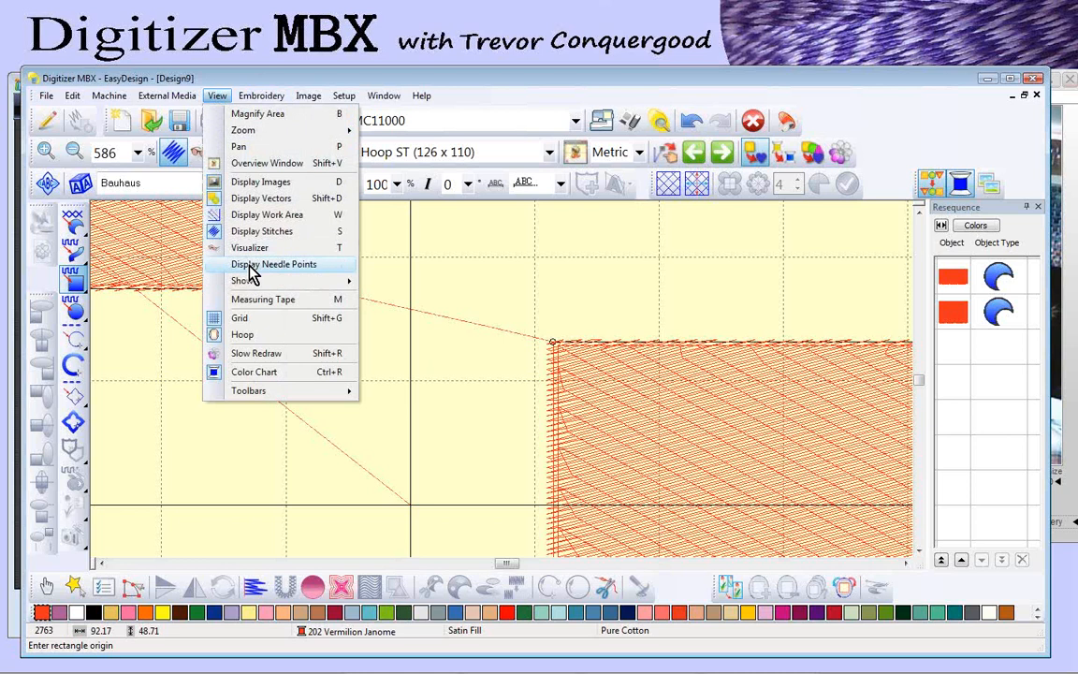
pyautogui.click(318, 267)
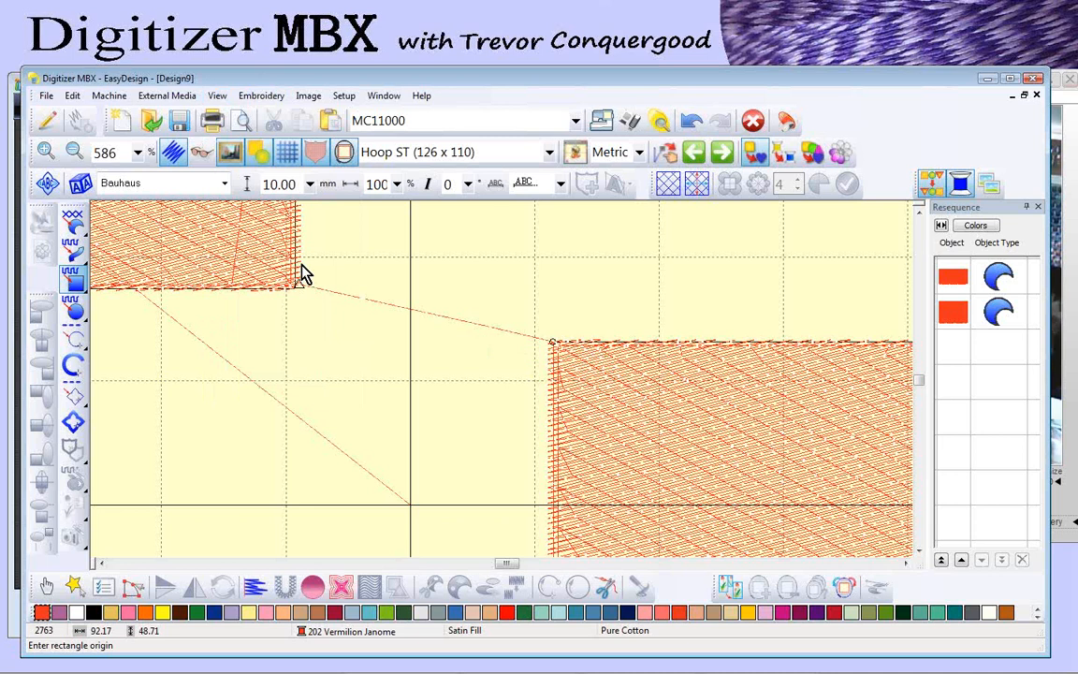
pyautogui.click(344, 153)
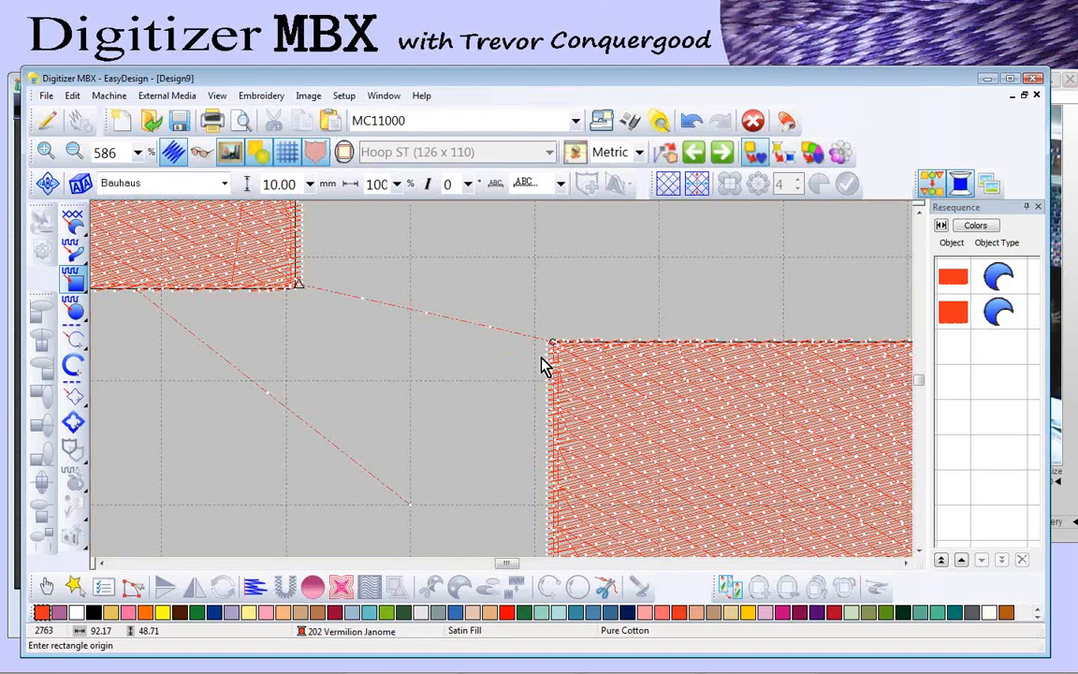
pyautogui.press('b')
pyautogui.moveTo(231, 257); pyautogui.dragTo(591, 414)
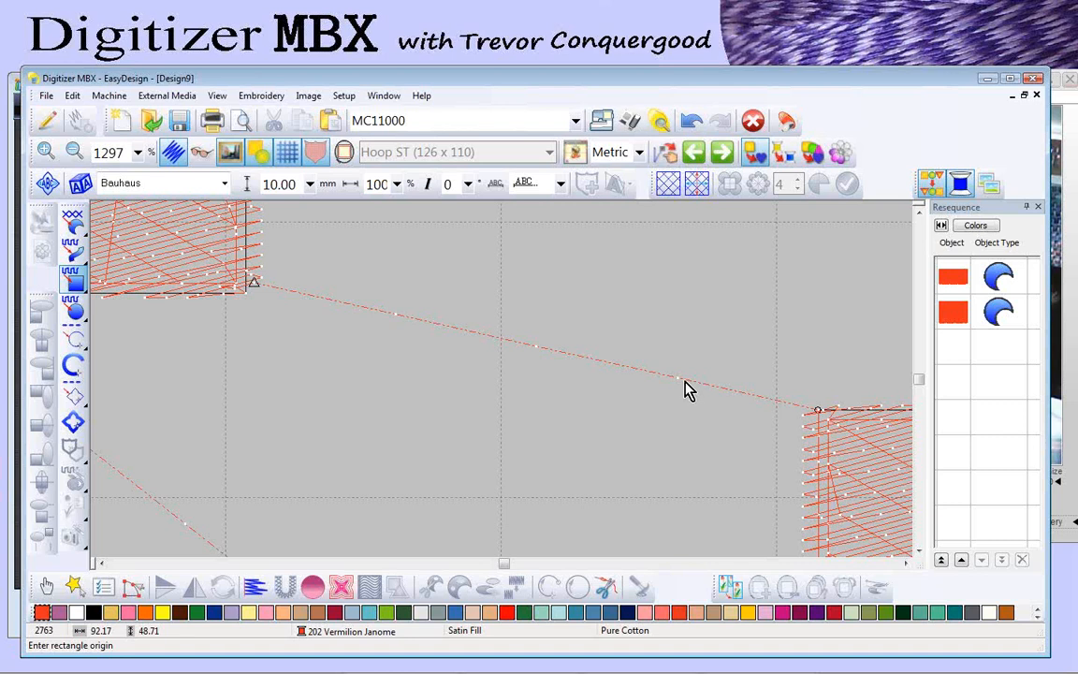
# Step: Move the second rectangle closer to the first rectangle's nearest corner, making the design about 76 mm wide overall
pyautogui.hotkey('shift', 'z')
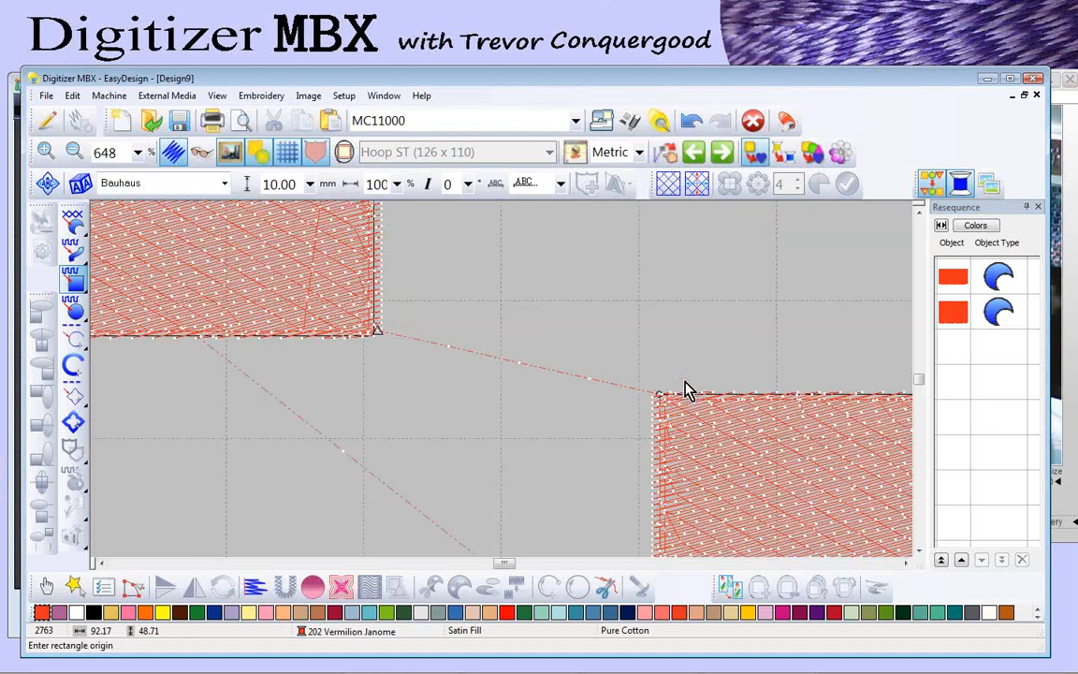
pyautogui.click(704, 438)
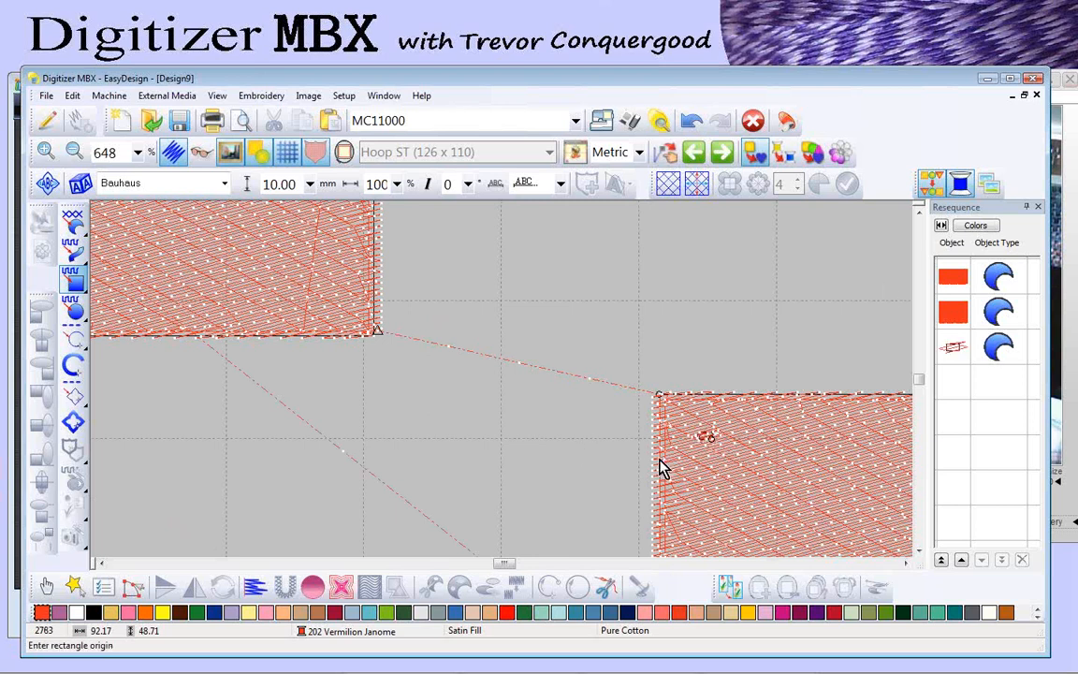
pyautogui.click(691, 121)
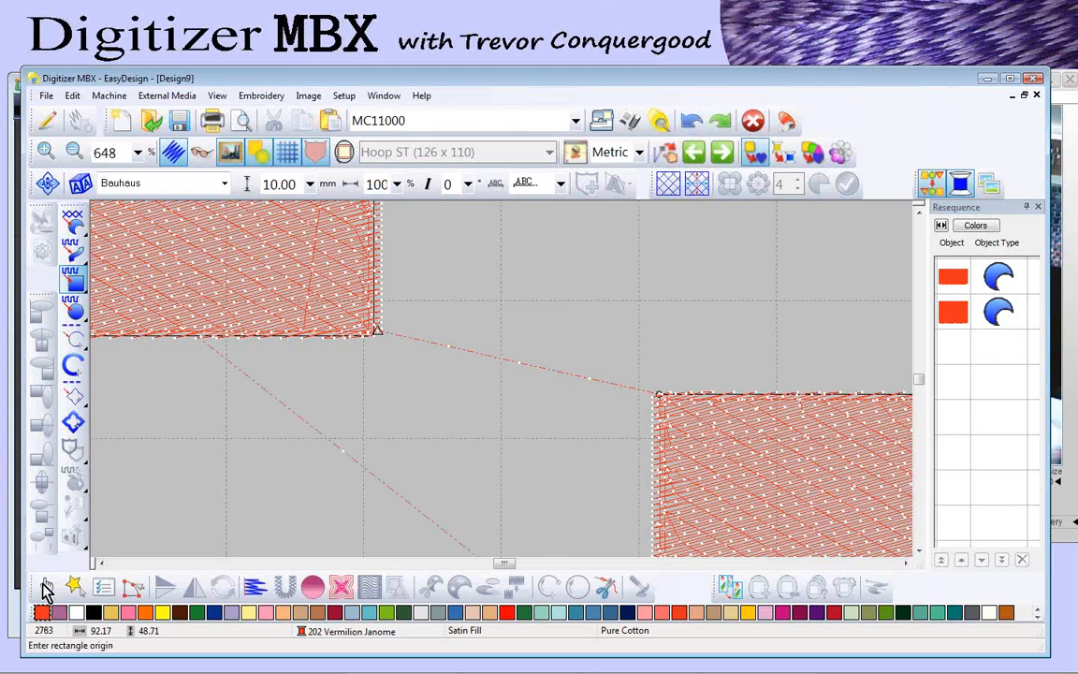
pyautogui.click(45, 586)
pyautogui.click(740, 471)
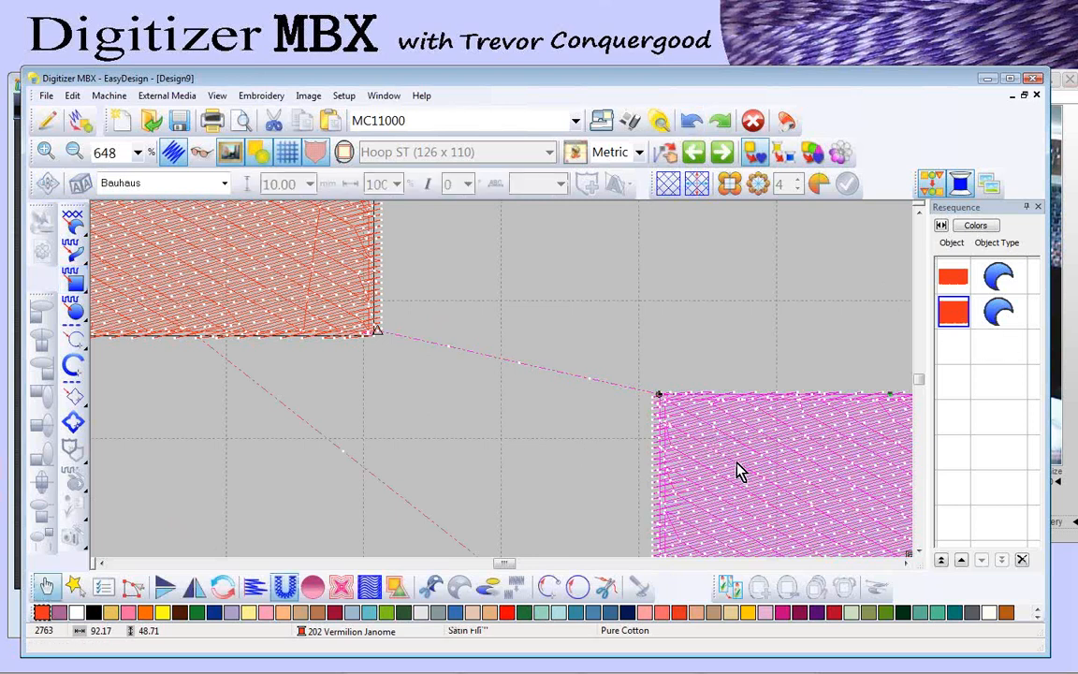
pyautogui.moveTo(739, 471); pyautogui.dragTo(522, 421)
pyautogui.click(497, 310)
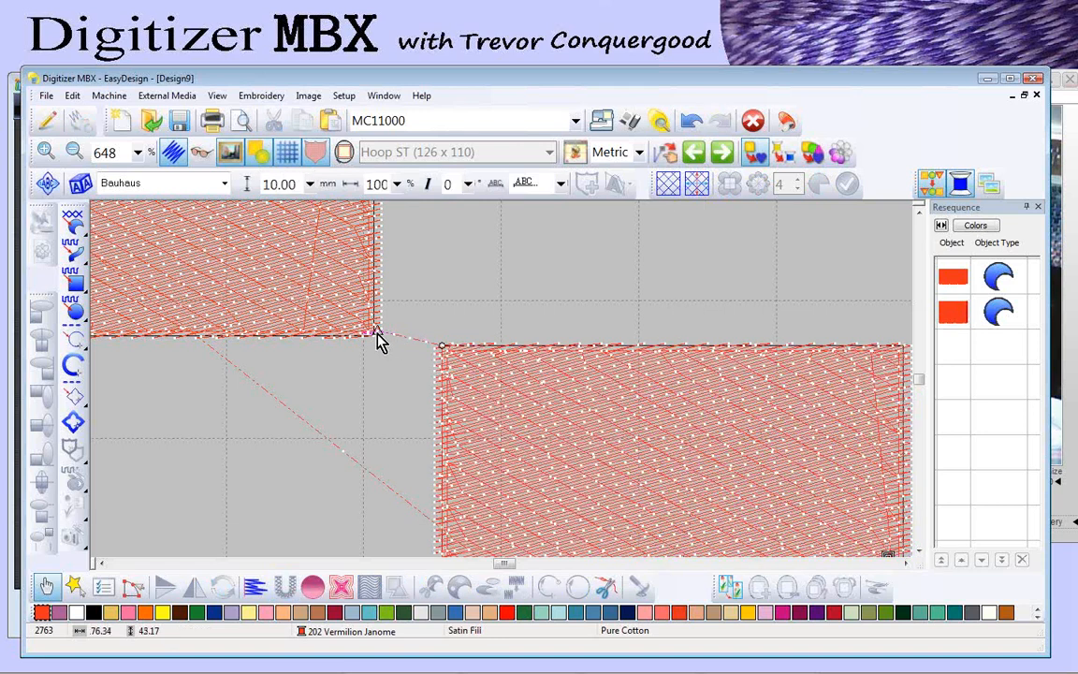
# Step: Inspect the shortened connector and move the second rectangle even nearer to the first, making the design about 74 mm wide overall
pyautogui.press('b')
pyautogui.moveTo(329, 301); pyautogui.dragTo(513, 407)
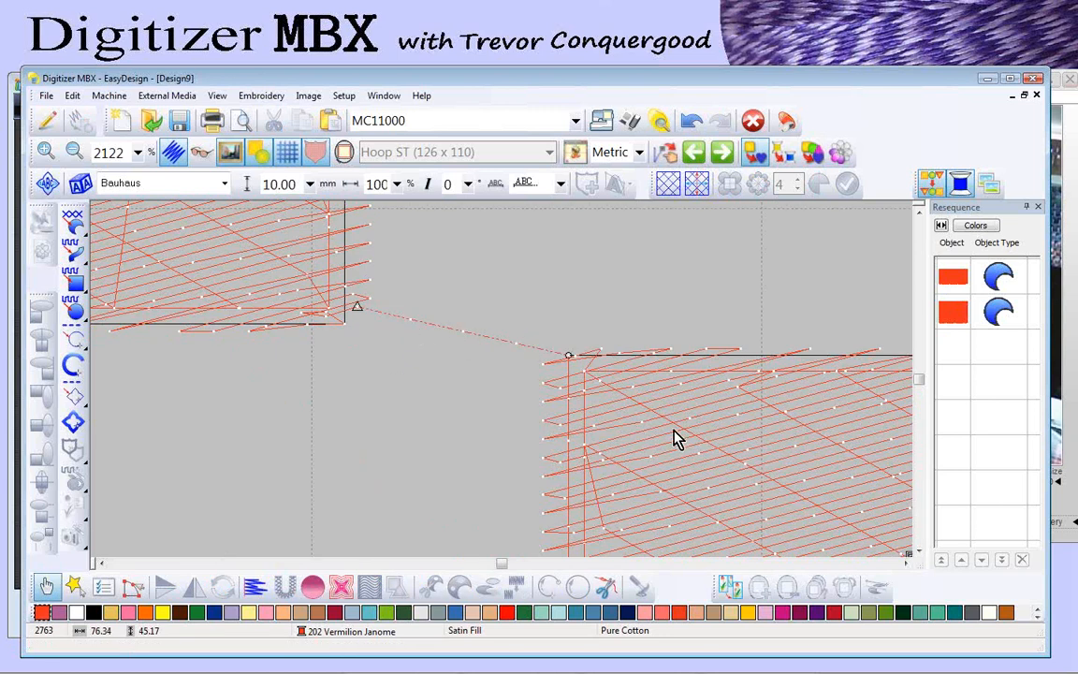
pyautogui.click(652, 493)
pyautogui.moveTo(666, 477); pyautogui.dragTo(547, 463)
pyautogui.click(513, 328)
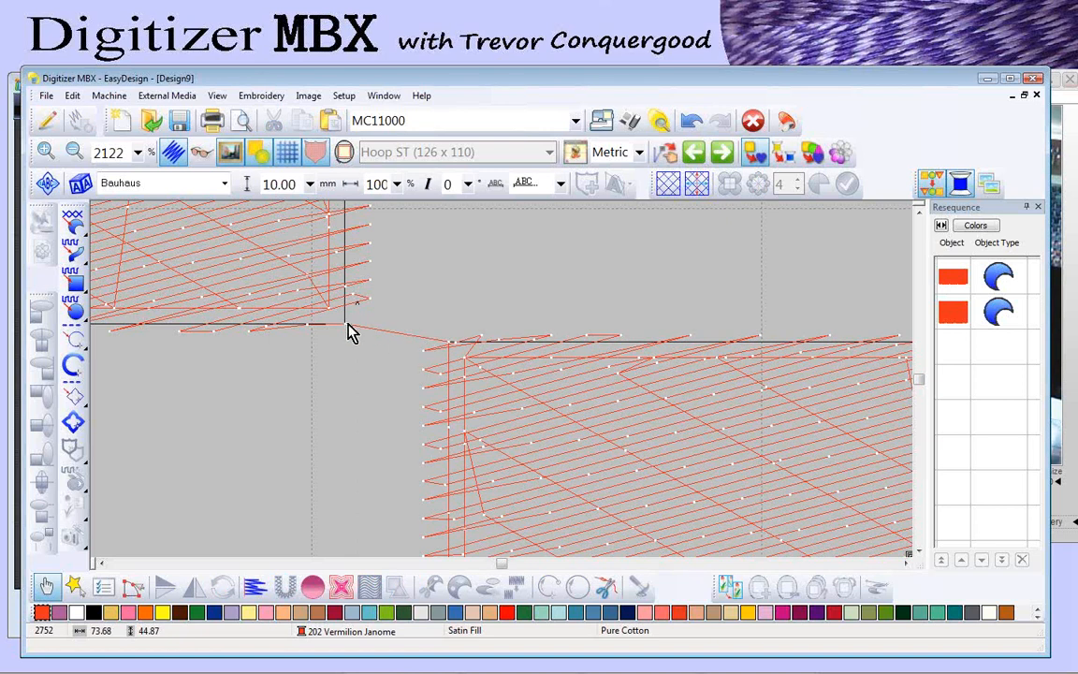
# Step: Move the second rectangle slightly away from the first, making the design about 75 mm wide overall, and measure the connector between them
pyautogui.moveTo(450, 373); pyautogui.dragTo(600, 440)
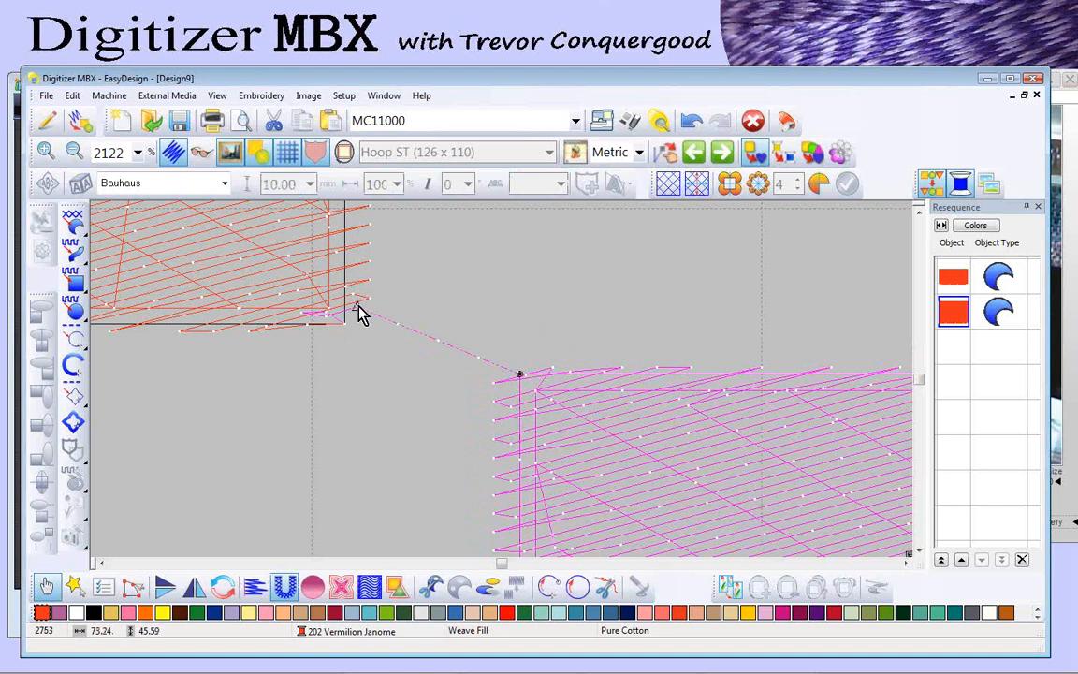
pyautogui.moveTo(608, 436); pyautogui.dragTo(540, 429)
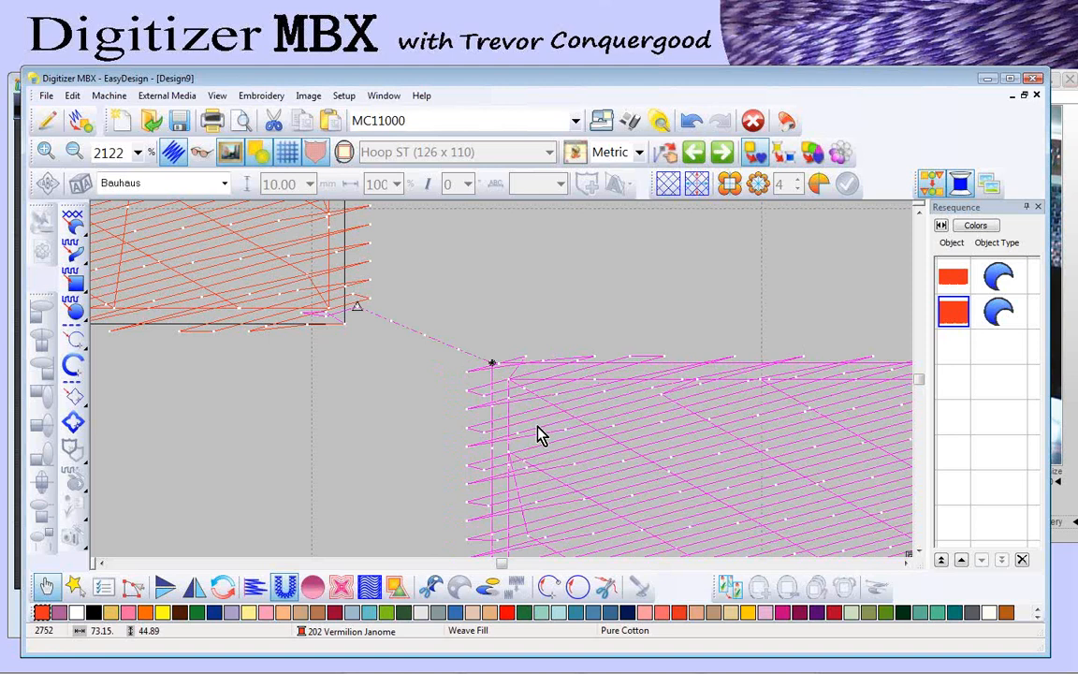
pyautogui.press('m')
pyautogui.moveTo(354, 305); pyautogui.dragTo(433, 347)
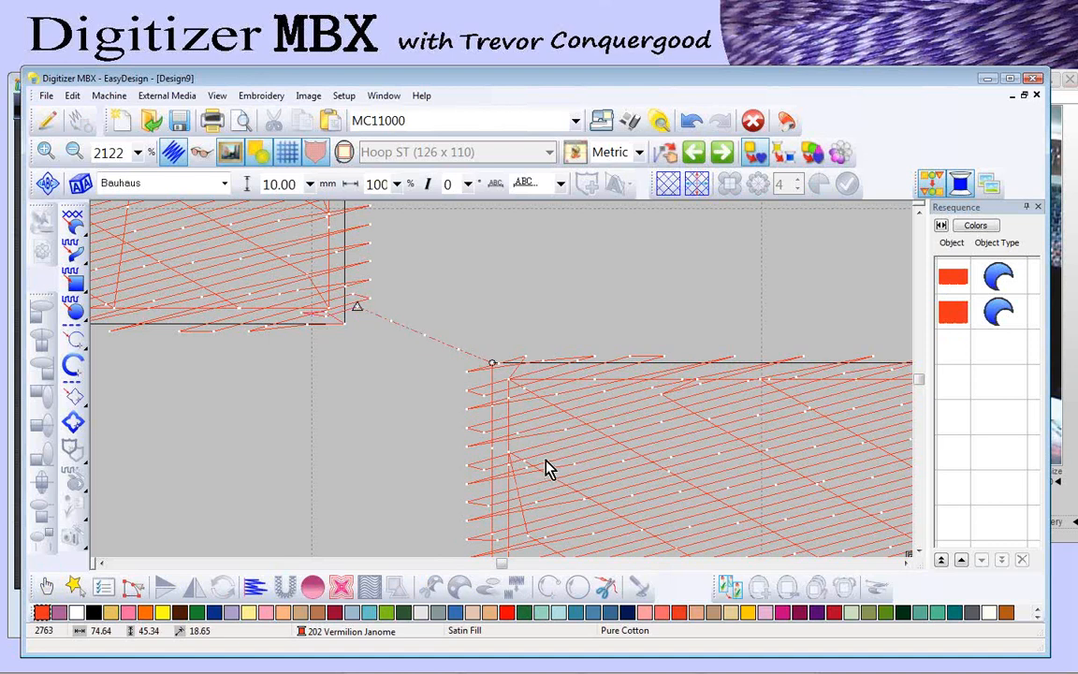
pyautogui.press('Escape')
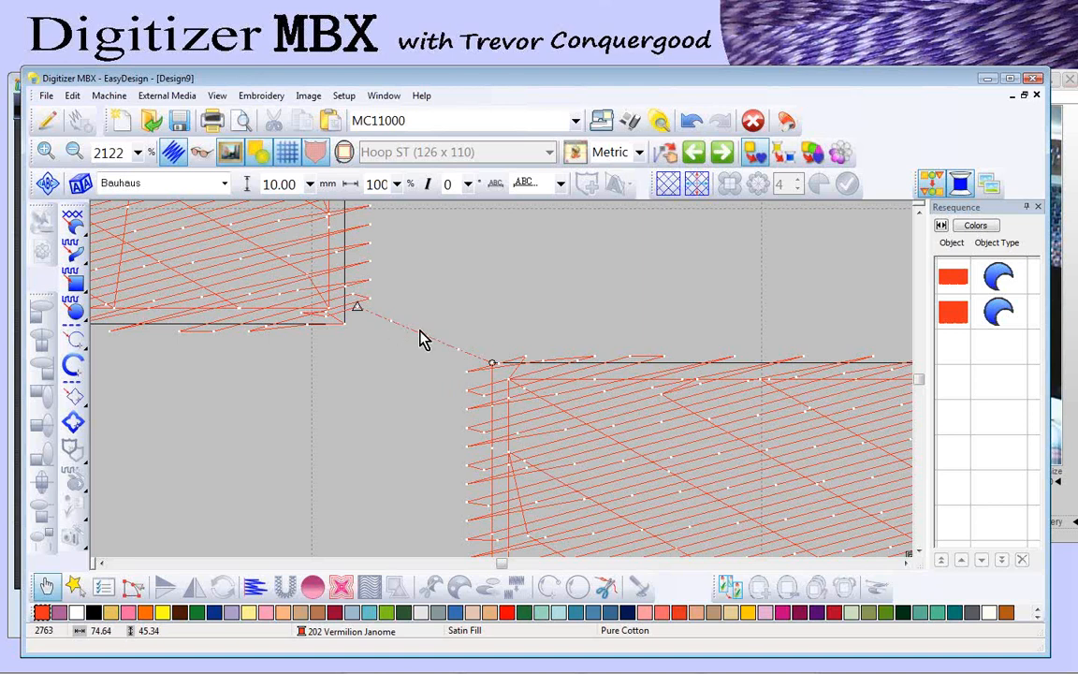
# Step: Hide and redisplay the stitches to examine the needle points along the connector between the two rectangles
pyautogui.scroll(-1, 482, 370)
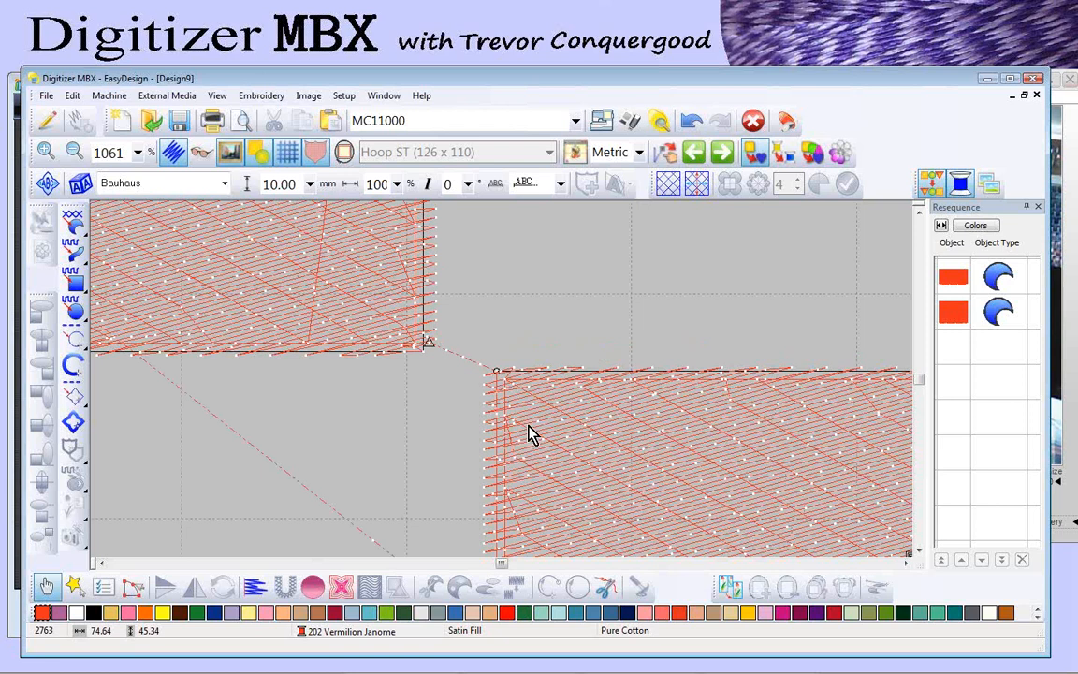
pyautogui.scroll(1, 501, 379)
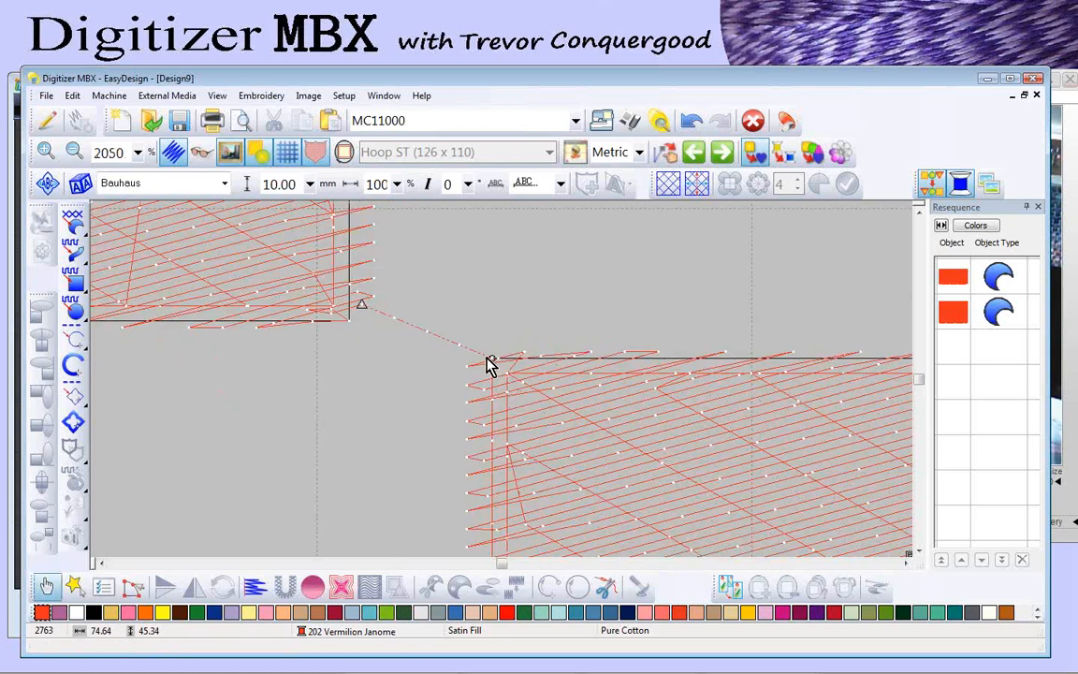
pyautogui.press('s')
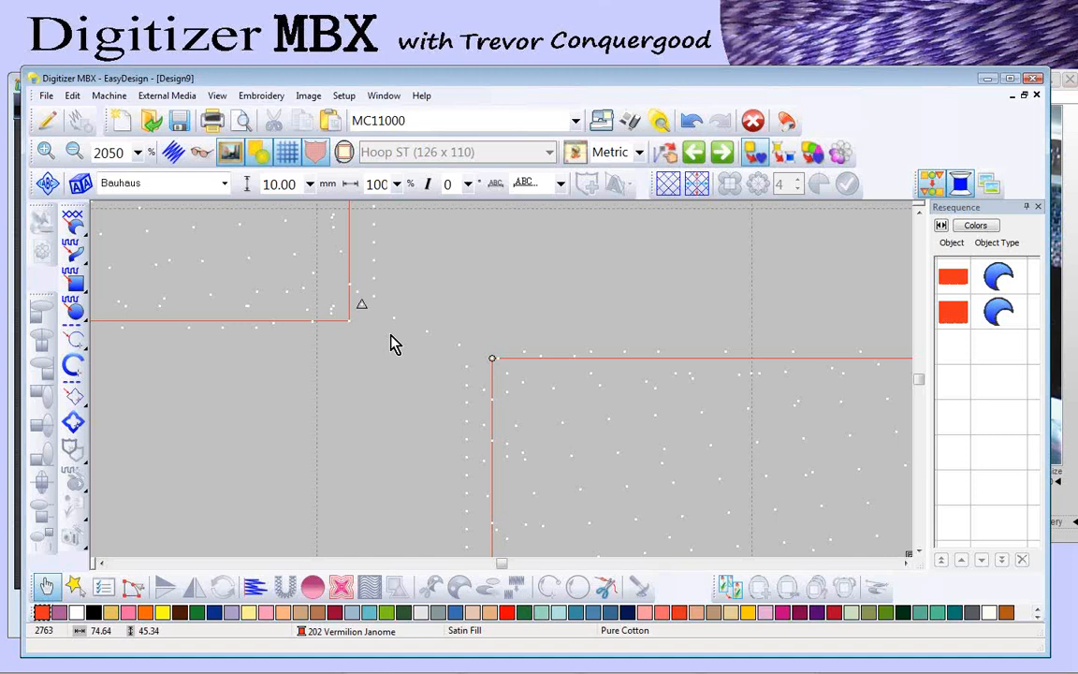
pyautogui.press('s')
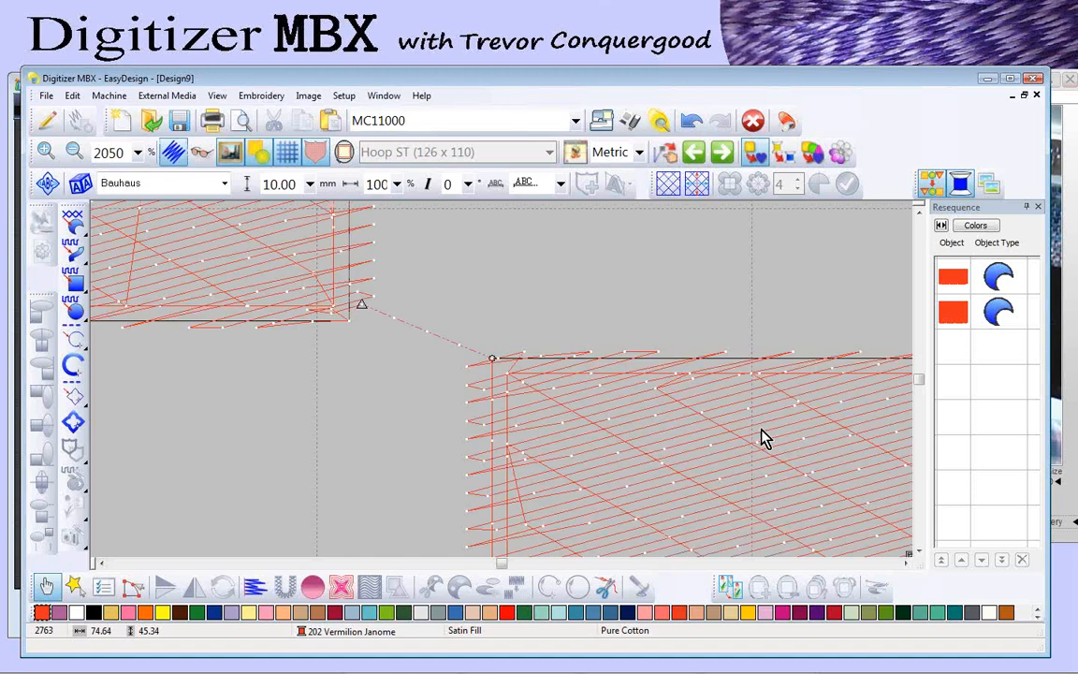
pyautogui.scroll(-3, 761, 438)
pyautogui.scroll(-1, 525, 382)
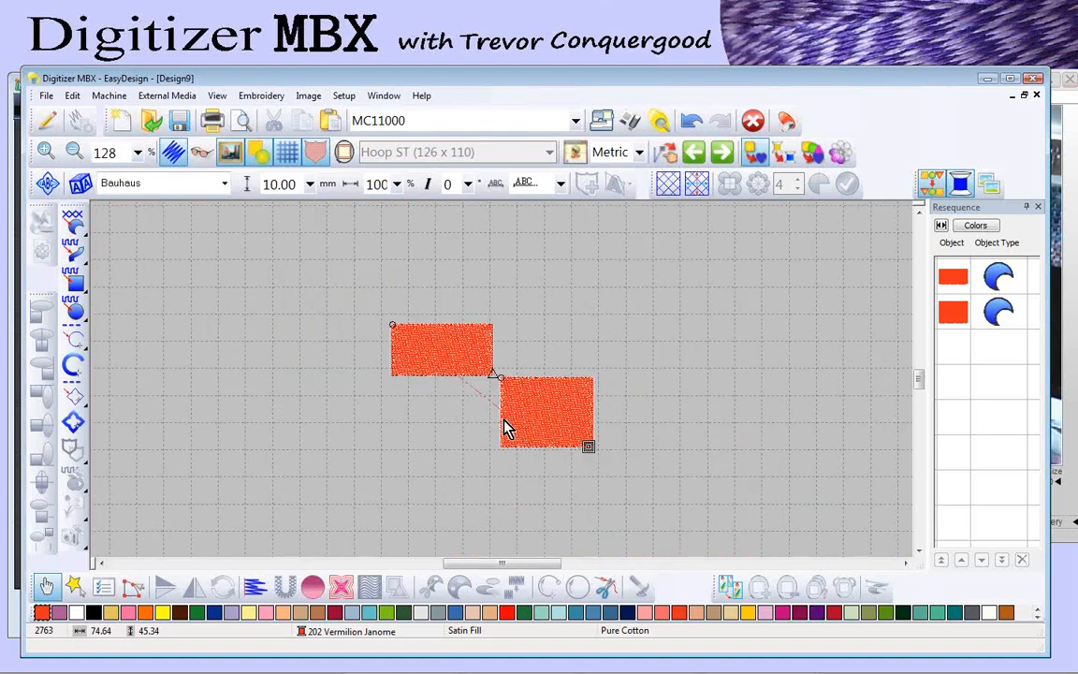
# Step: Move the second rectangle back toward the first rectangle's nearest corner, making the design about 73.5 mm wide overall
pyautogui.press('b')
pyautogui.moveTo(354, 312); pyautogui.dragTo(614, 474)
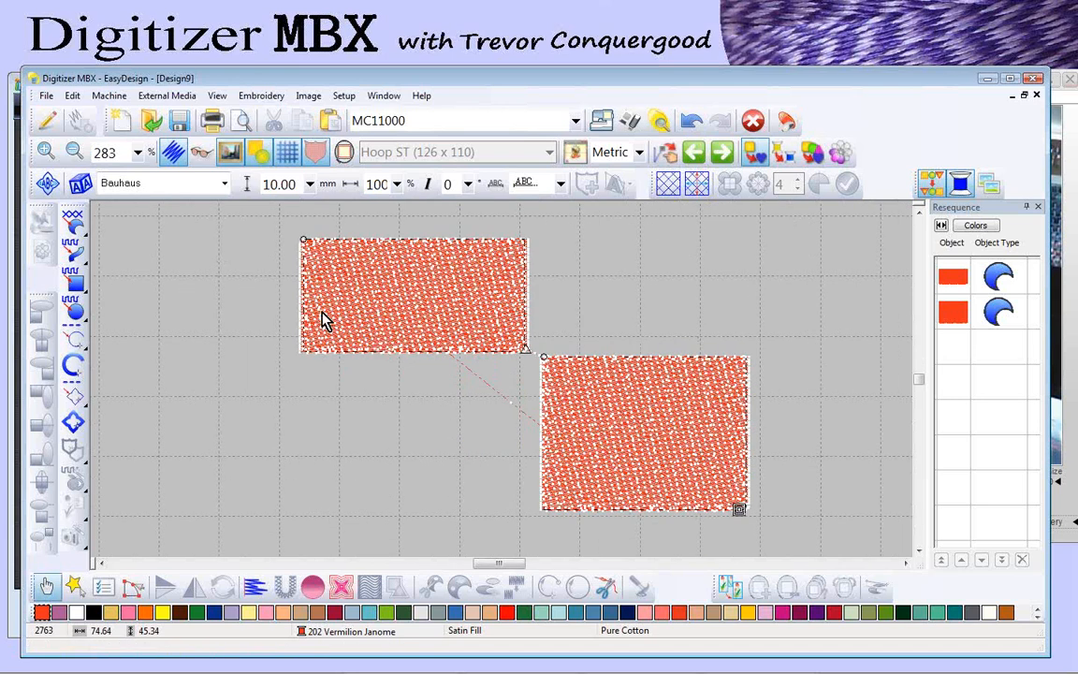
pyautogui.moveTo(552, 374); pyautogui.dragTo(567, 384)
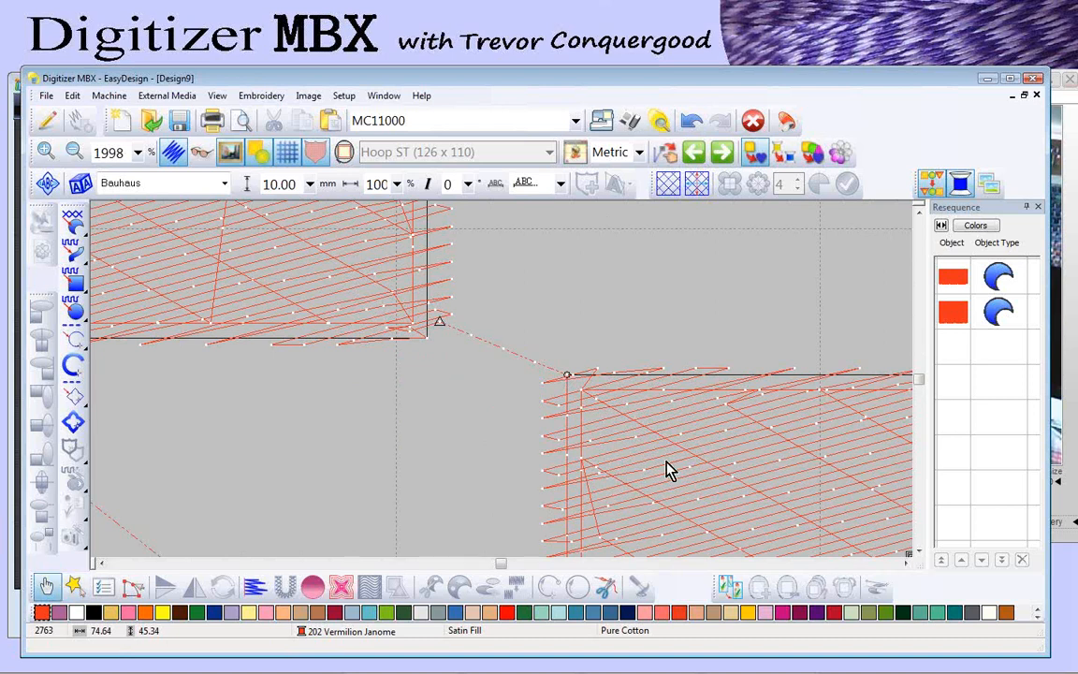
pyautogui.click(681, 410)
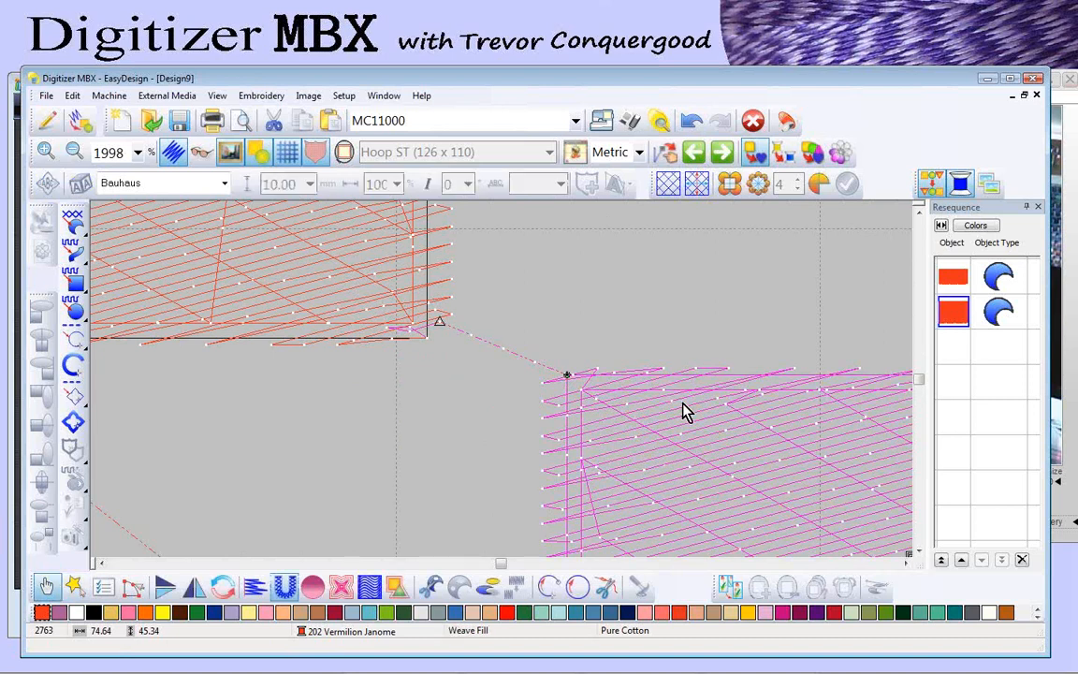
pyautogui.moveTo(639, 405); pyautogui.dragTo(640, 406)
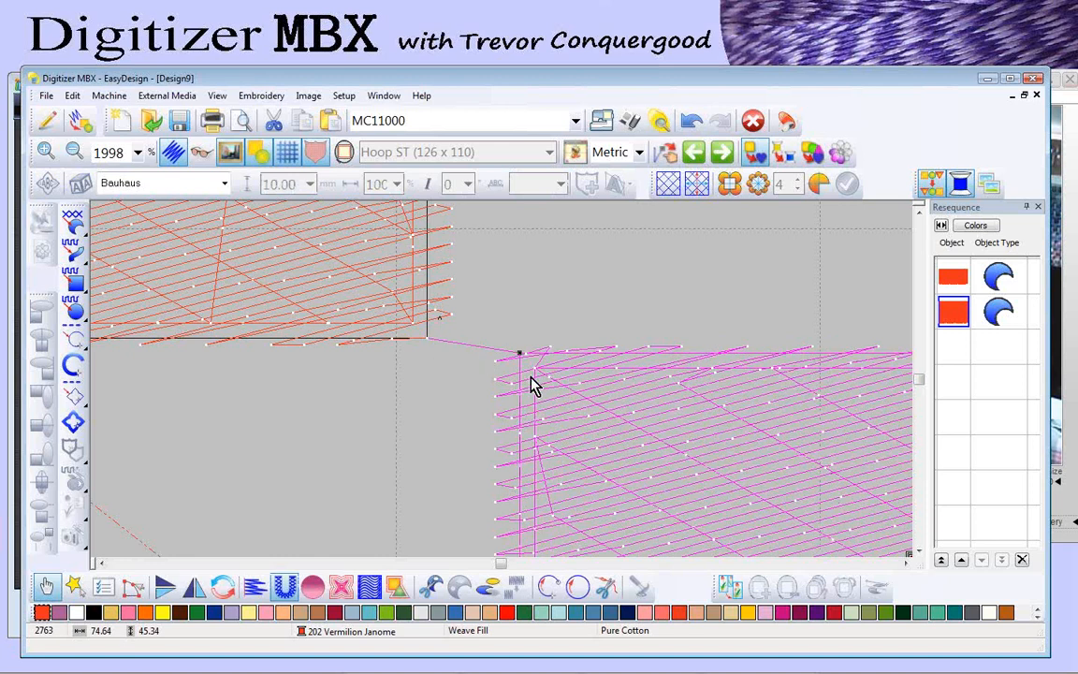
# Step: Apply Always Trim to both rectangles and view the trimmed connector between them
pyautogui.hotkey('shift', 'z')
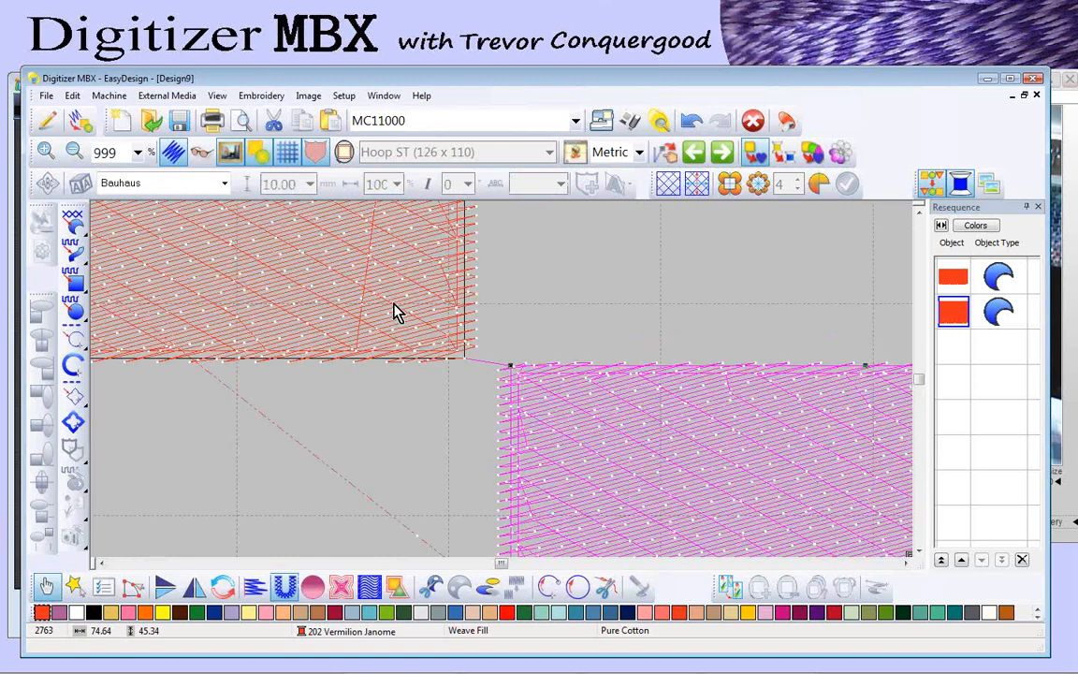
pyautogui.keyDown('shift'); pyautogui.click(395, 312); pyautogui.keyUp('shift')
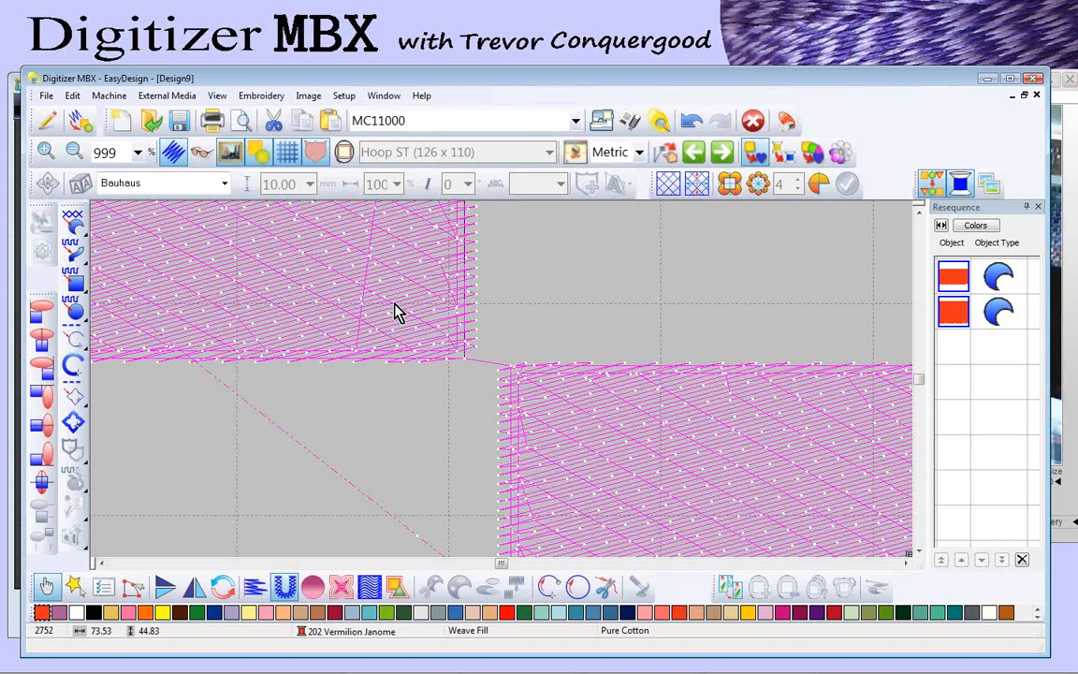
pyautogui.click(605, 588)
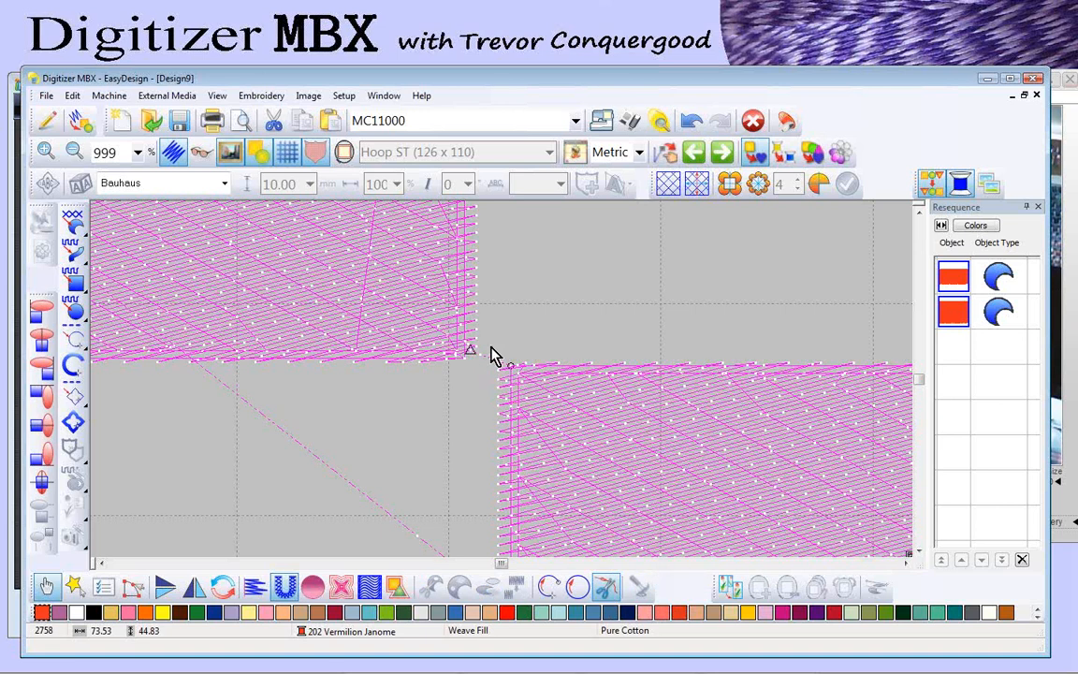
pyautogui.scroll(-3, 586, 365)
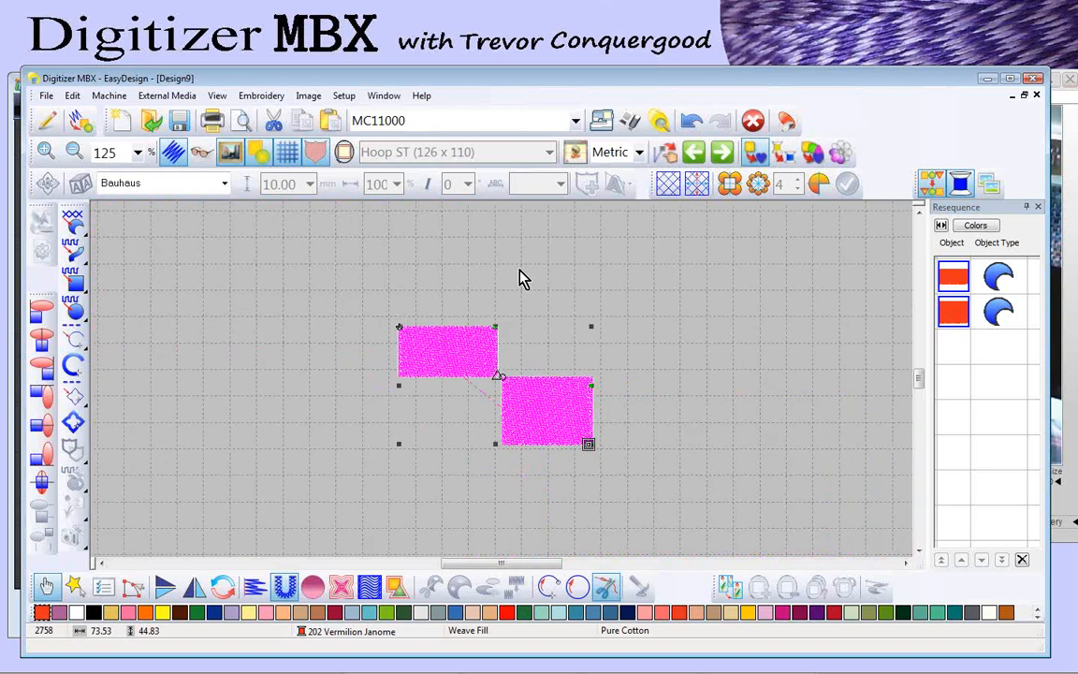
# Step: Add the lettering "Janome" in the Bauhaus font at a 10 mm size with centred justification
pyautogui.click(520, 270)
pyautogui.click(81, 182)
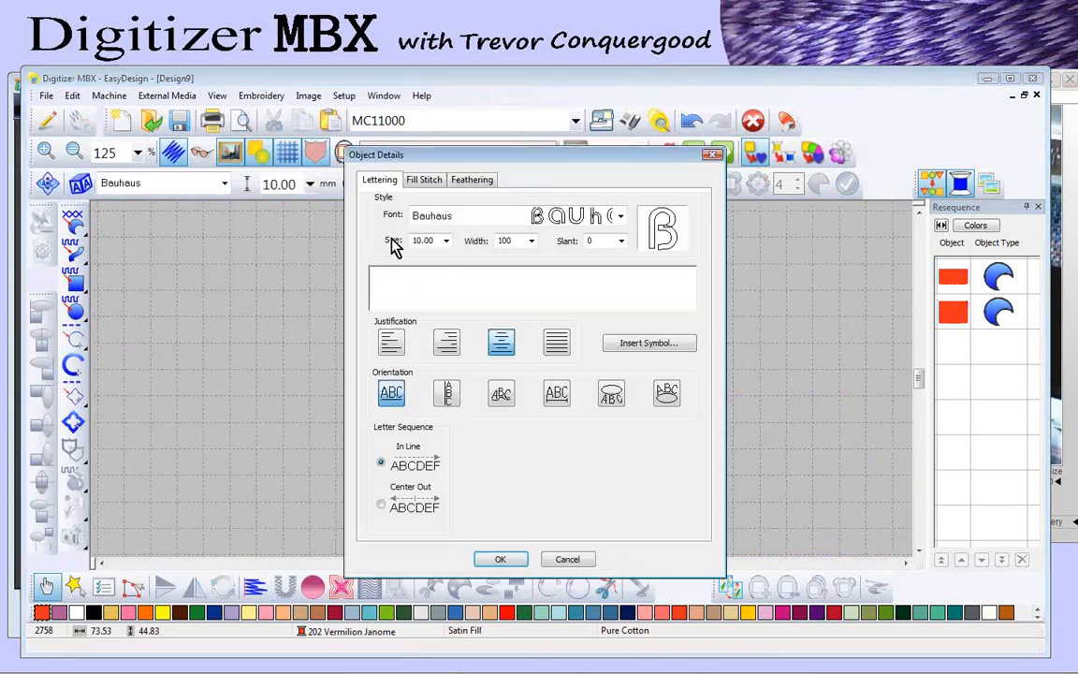
pyautogui.write('Janome')
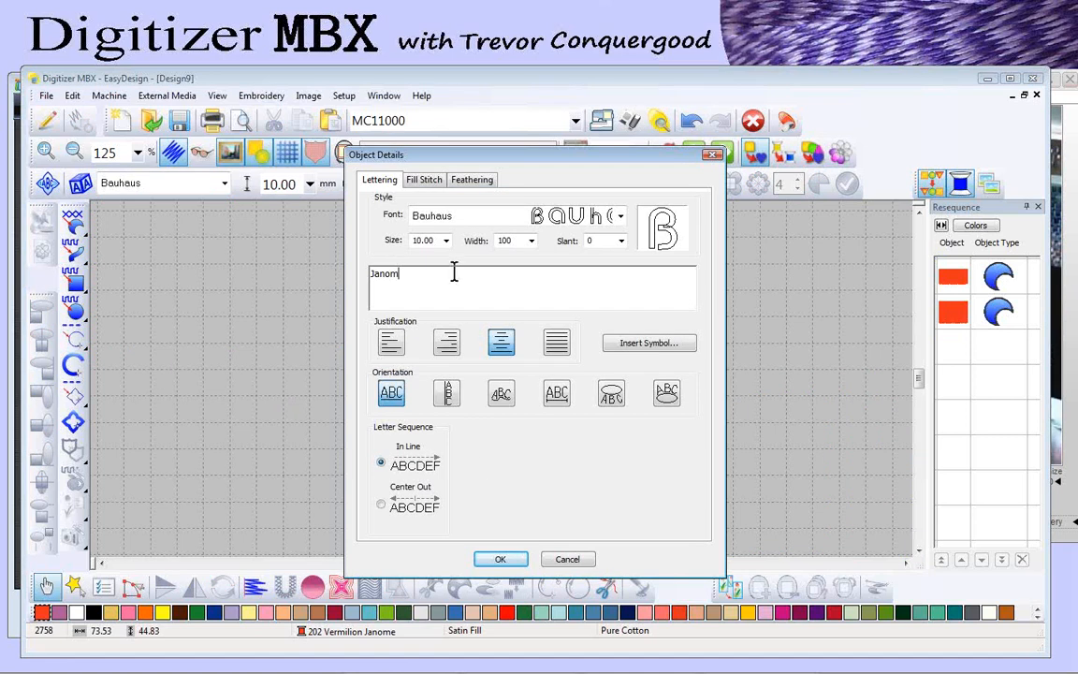
pyautogui.click(504, 562)
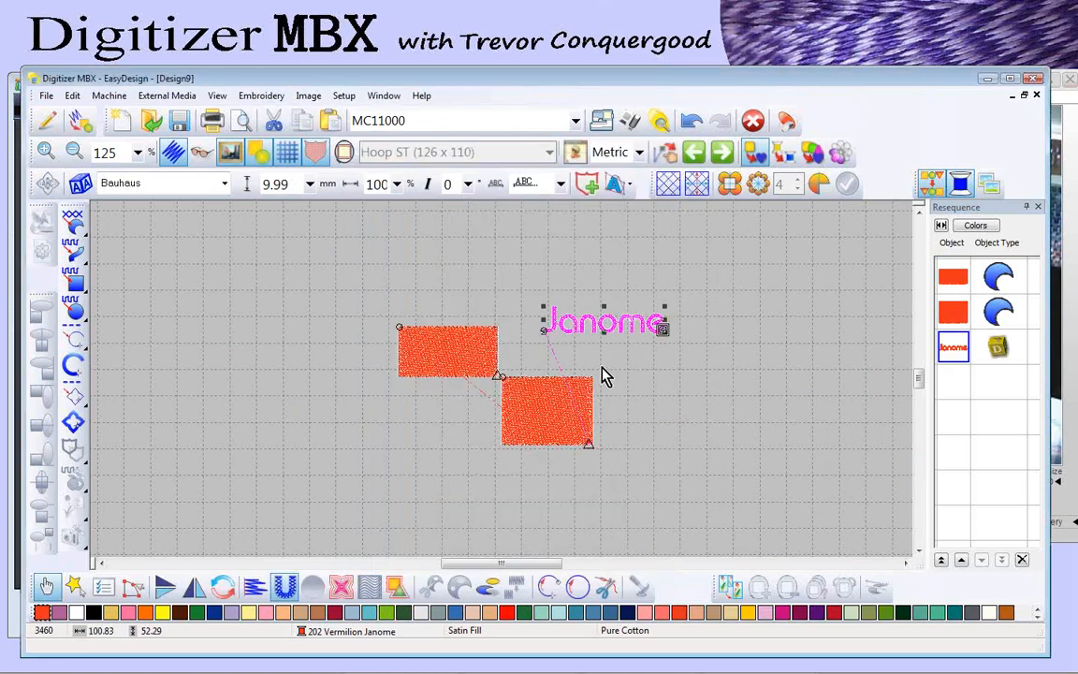
# Step: Enlarge the Janome lettering in stages to a letter height of about 15.7 mm
pyautogui.press('b')
pyautogui.moveTo(525, 299); pyautogui.dragTo(687, 361)
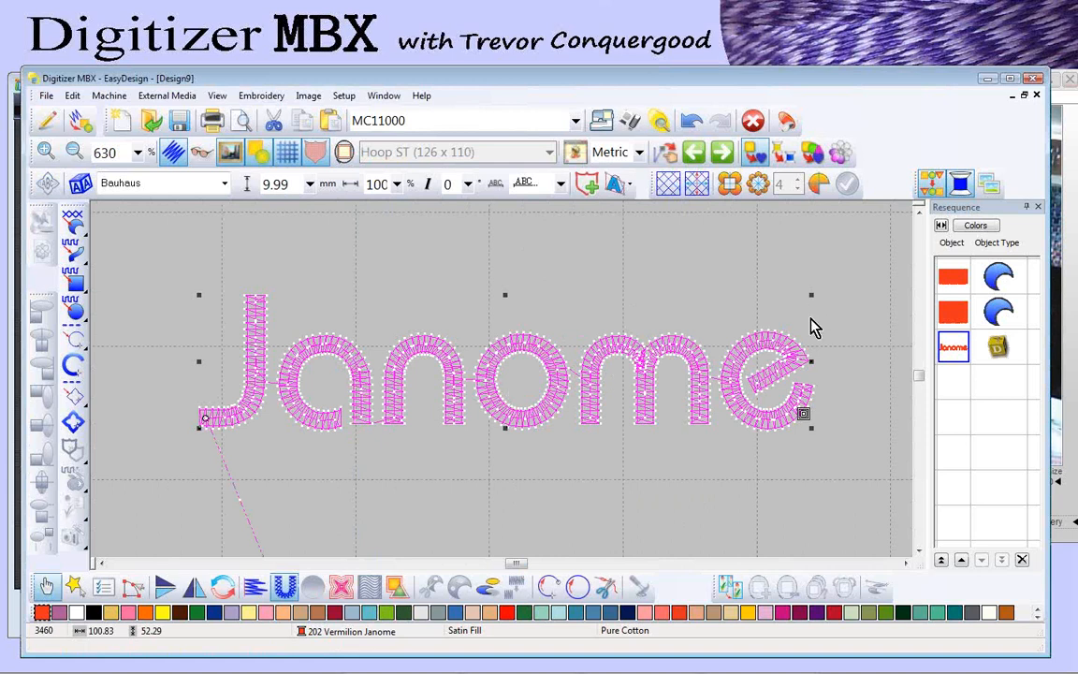
pyautogui.moveTo(812, 296); pyautogui.dragTo(867, 280)
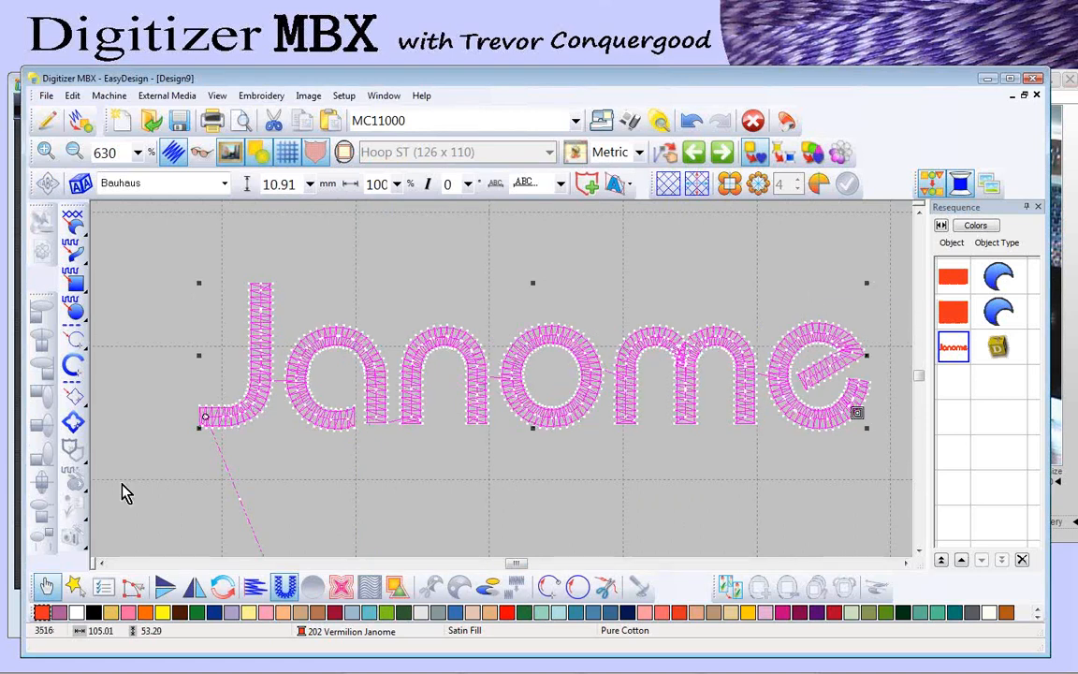
pyautogui.moveTo(200, 428); pyautogui.dragTo(165, 466)
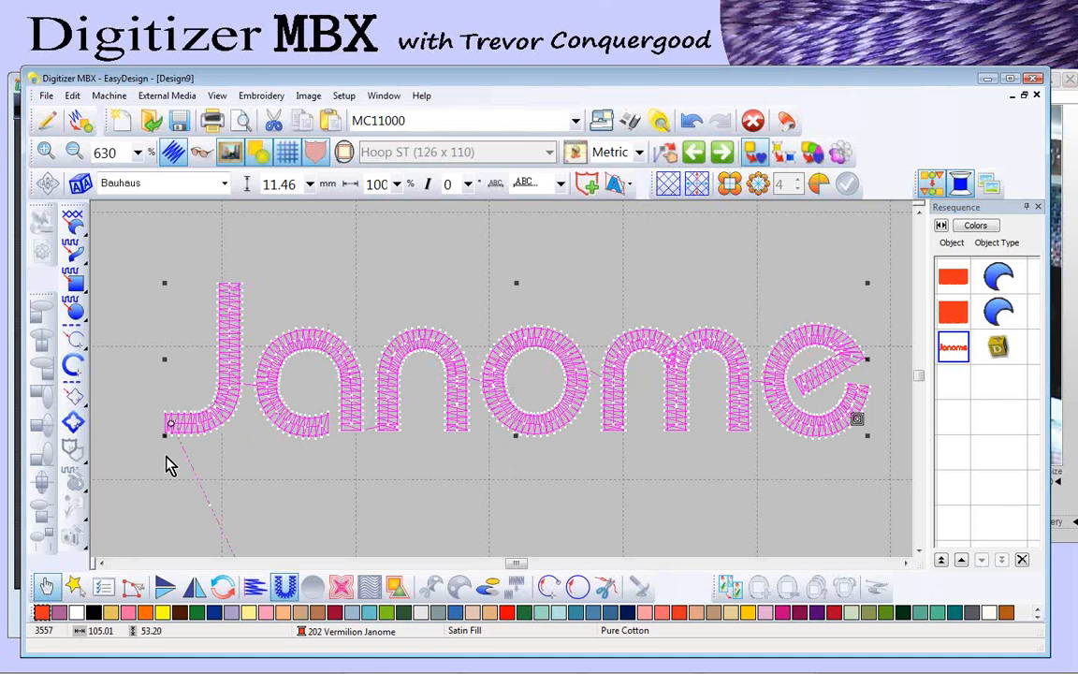
pyautogui.hotkey('shift', 'z')
pyautogui.moveTo(686, 332); pyautogui.dragTo(733, 307)
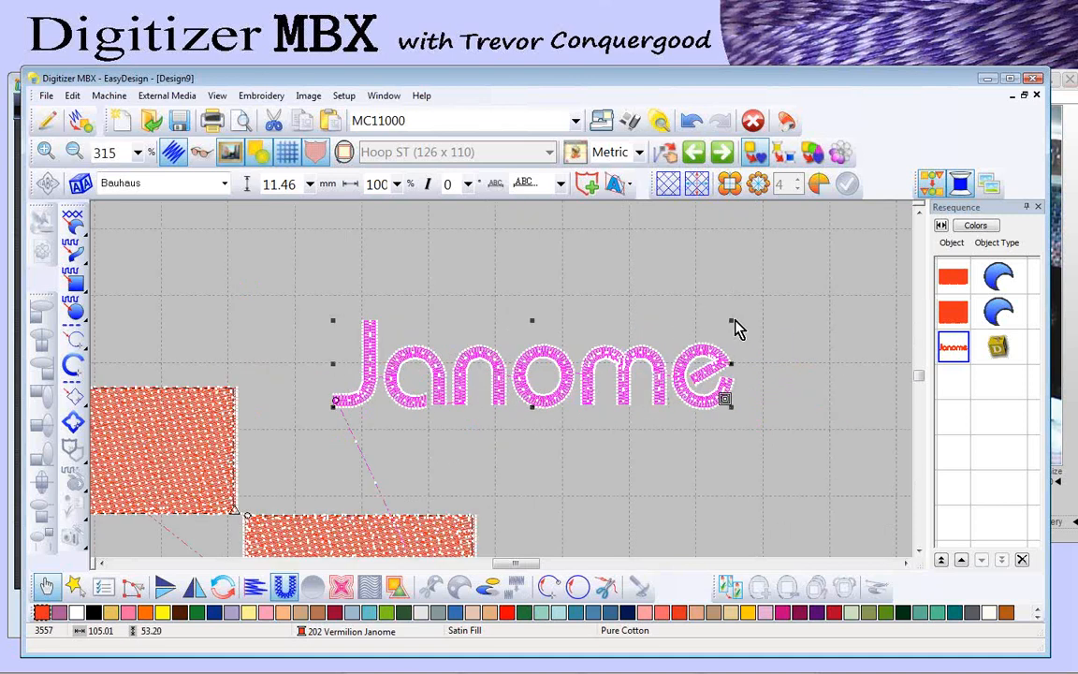
pyautogui.moveTo(731, 320); pyautogui.dragTo(816, 290)
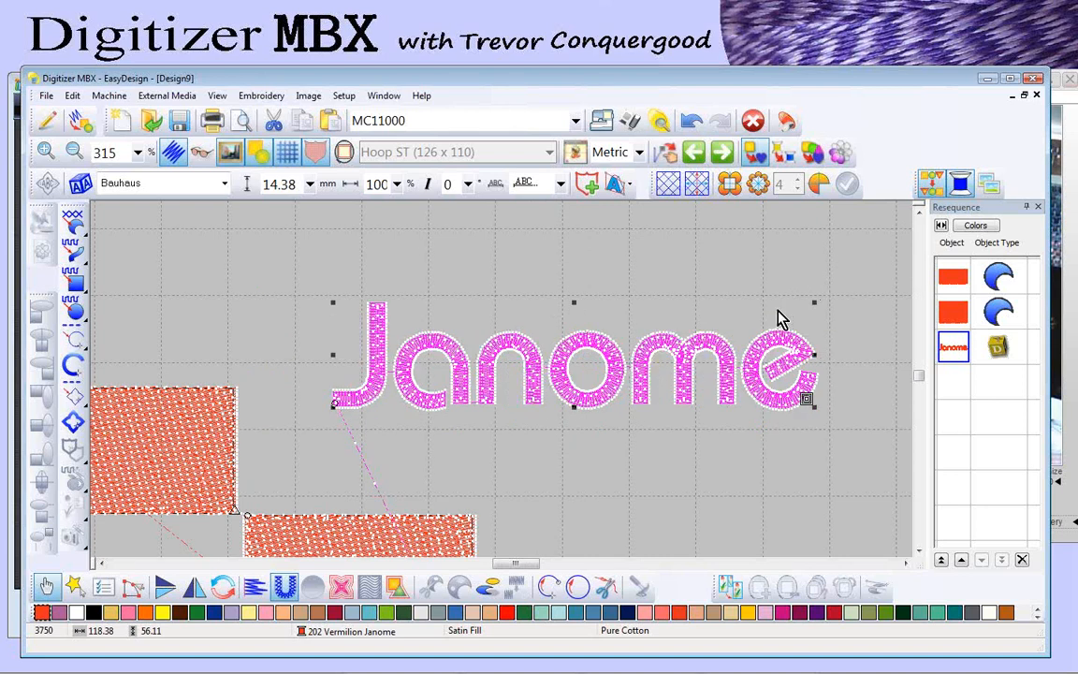
pyautogui.click(592, 502)
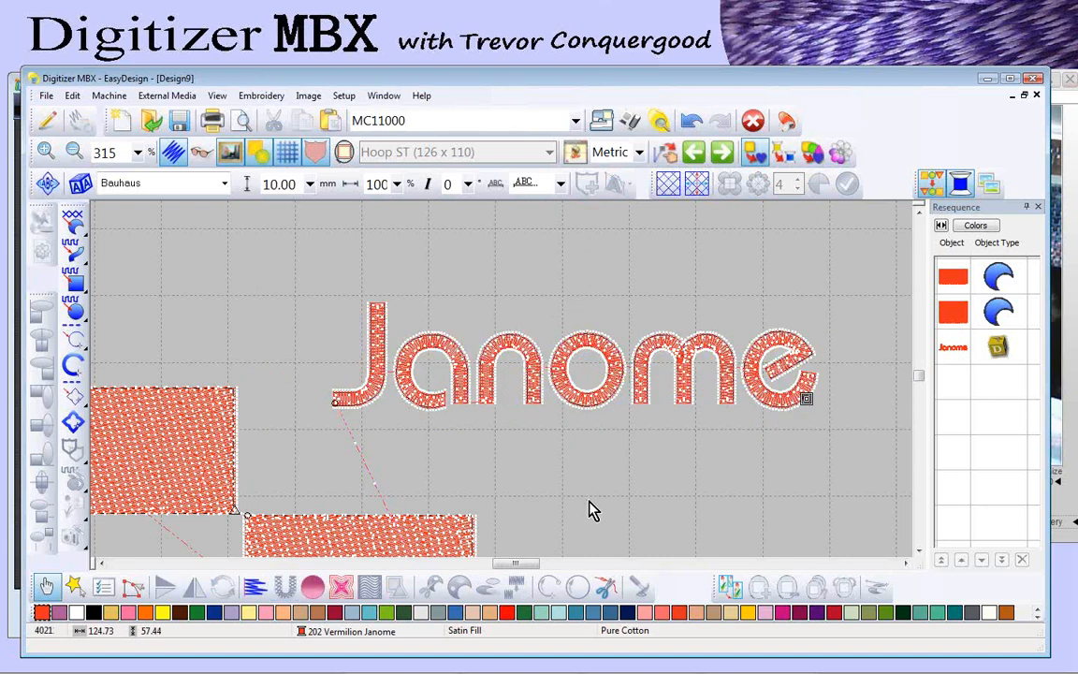
# Step: Enlarge the Janome lettering further until a trim appears after the J, at a letter height of about 20.6 mm
pyautogui.hotkey('shift', 'z')
pyautogui.click(629, 374)
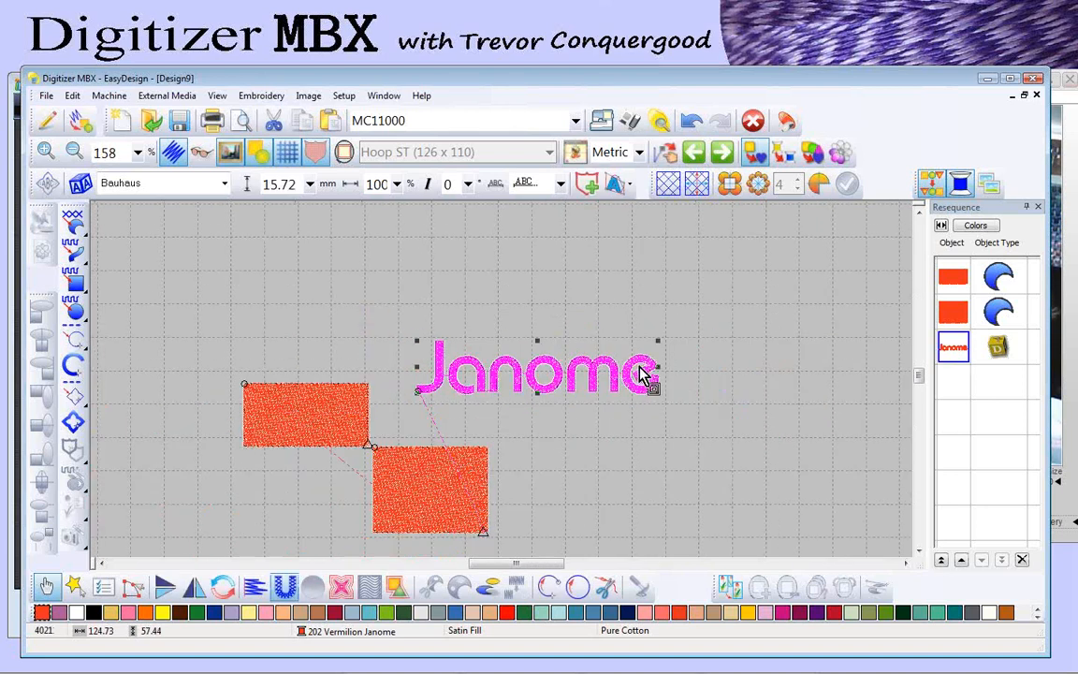
pyautogui.moveTo(659, 343); pyautogui.dragTo(704, 328)
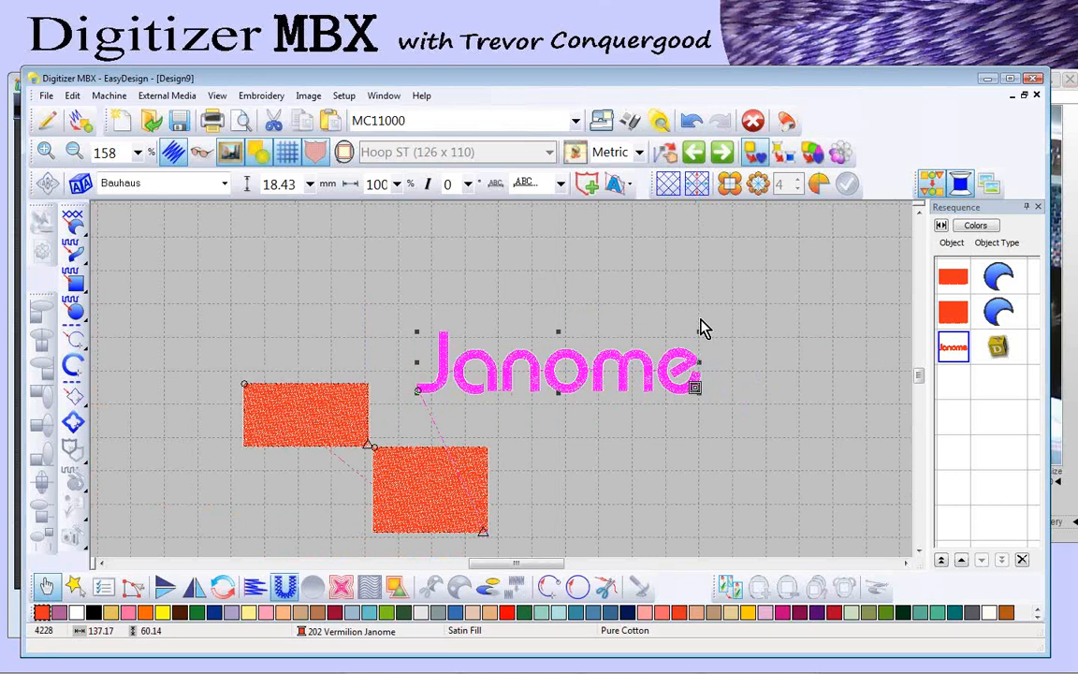
pyautogui.moveTo(704, 335); pyautogui.dragTo(737, 316)
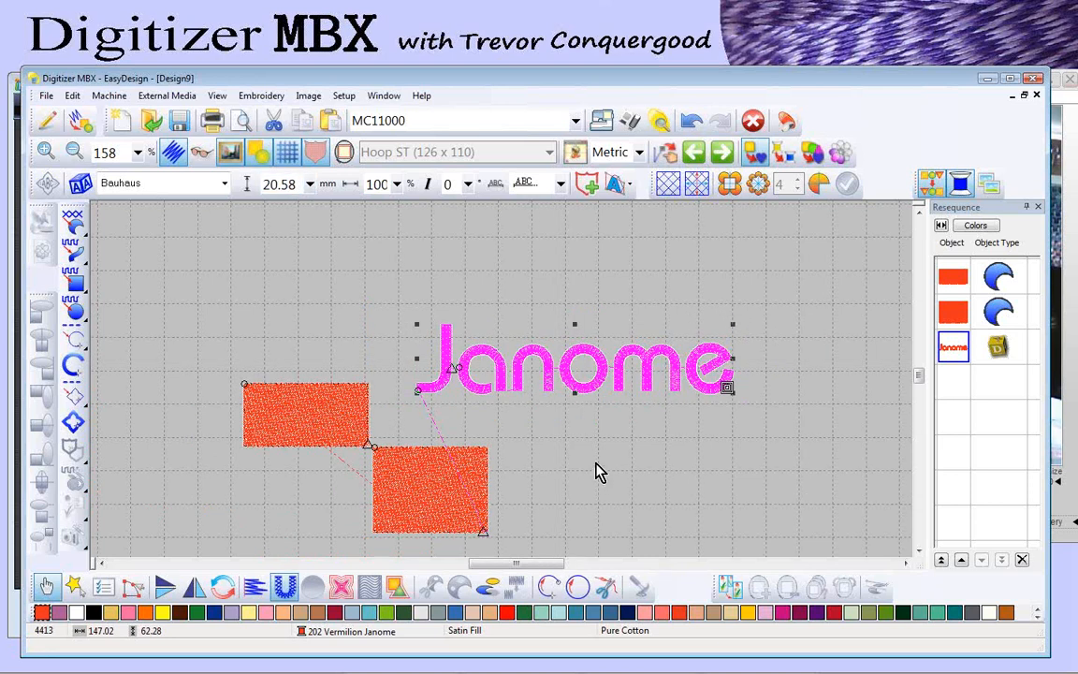
# Step: Measure the gap between the letters a and n, and examine the connecting stitches between the first letters up close
pyautogui.press('b')
pyautogui.moveTo(403, 326); pyautogui.dragTo(748, 421)
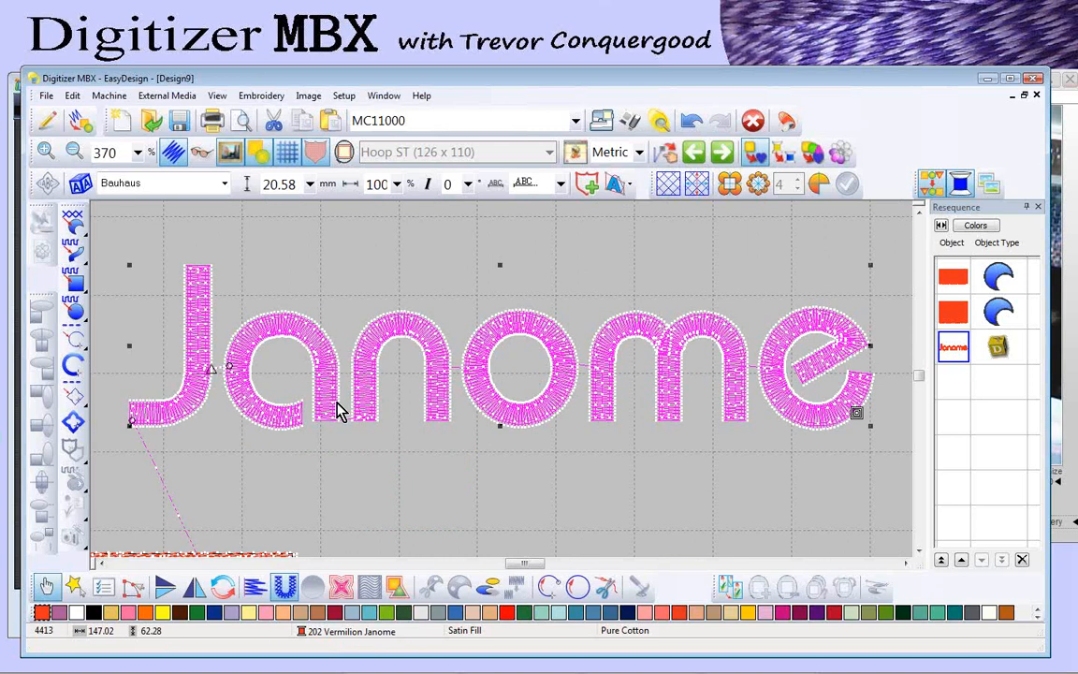
pyautogui.press('m')
pyautogui.moveTo(282, 364); pyautogui.dragTo(339, 432)
pyautogui.press('b')
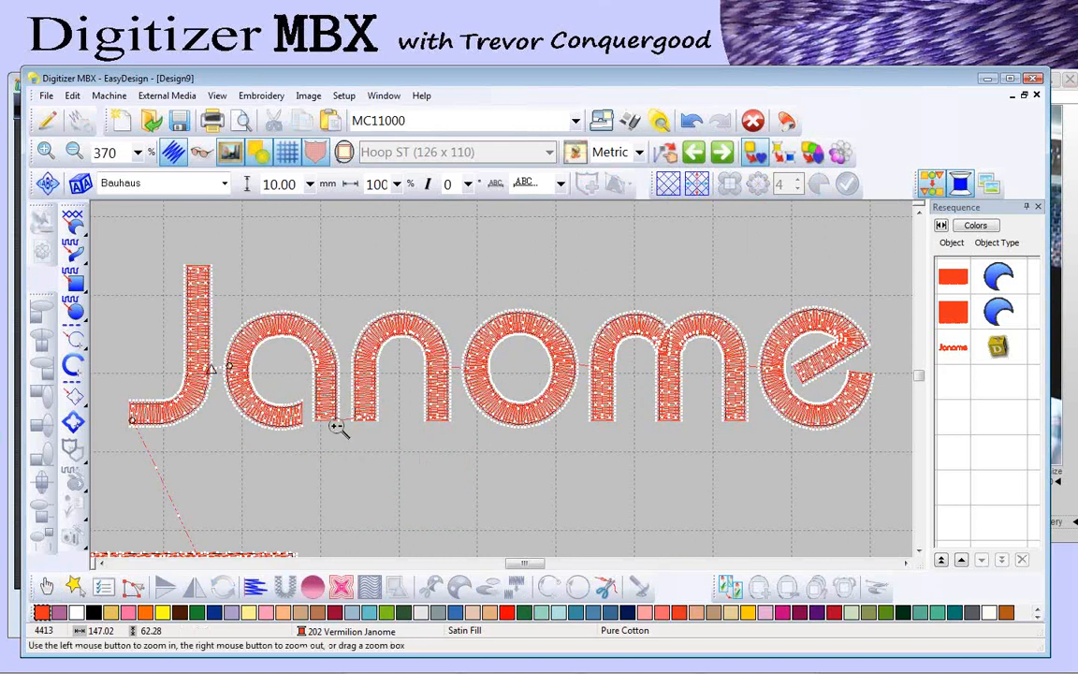
pyautogui.moveTo(274, 346); pyautogui.dragTo(361, 412)
pyautogui.moveTo(403, 458); pyautogui.dragTo(513, 465)
pyautogui.scroll(-3, 551, 378)
pyautogui.press('z')
pyautogui.moveTo(359, 271); pyautogui.dragTo(578, 405)
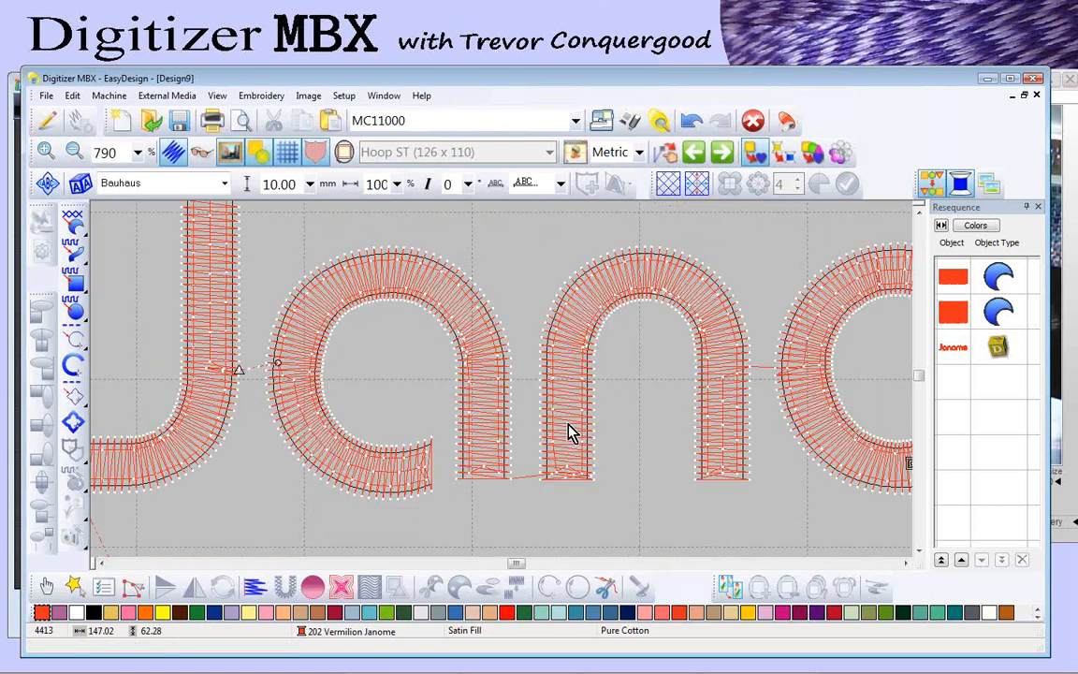
# Step: Reshape the Janome lettering by moving the letter n slightly away from the letter a to widen their gap
pyautogui.click(132, 586)
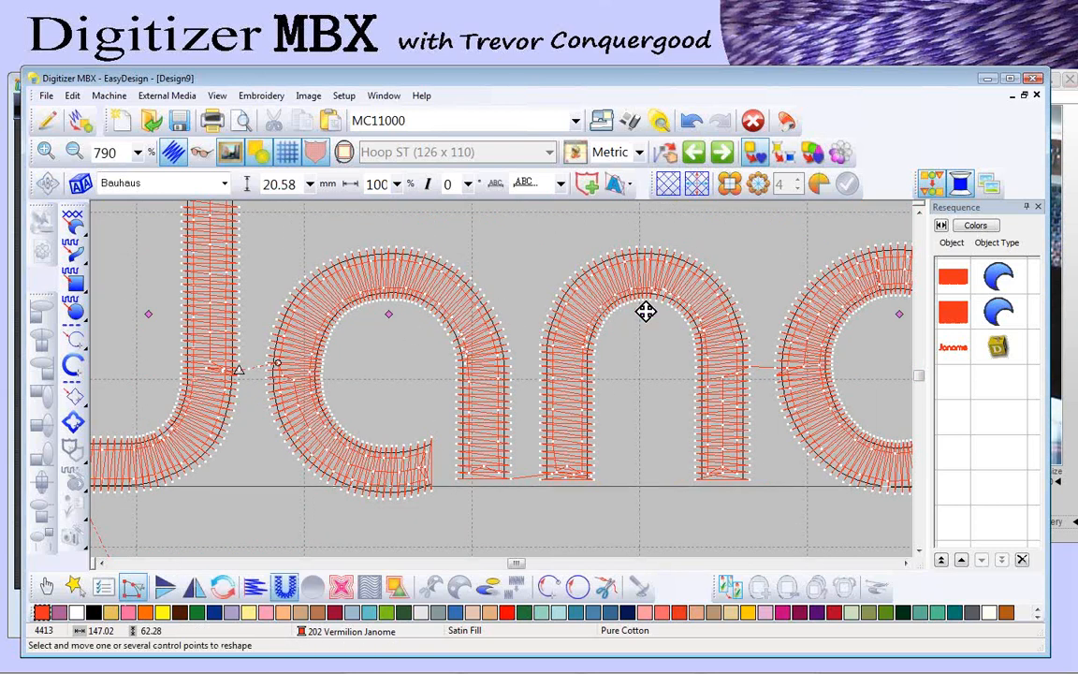
pyautogui.moveTo(646, 312); pyautogui.dragTo(658, 312)
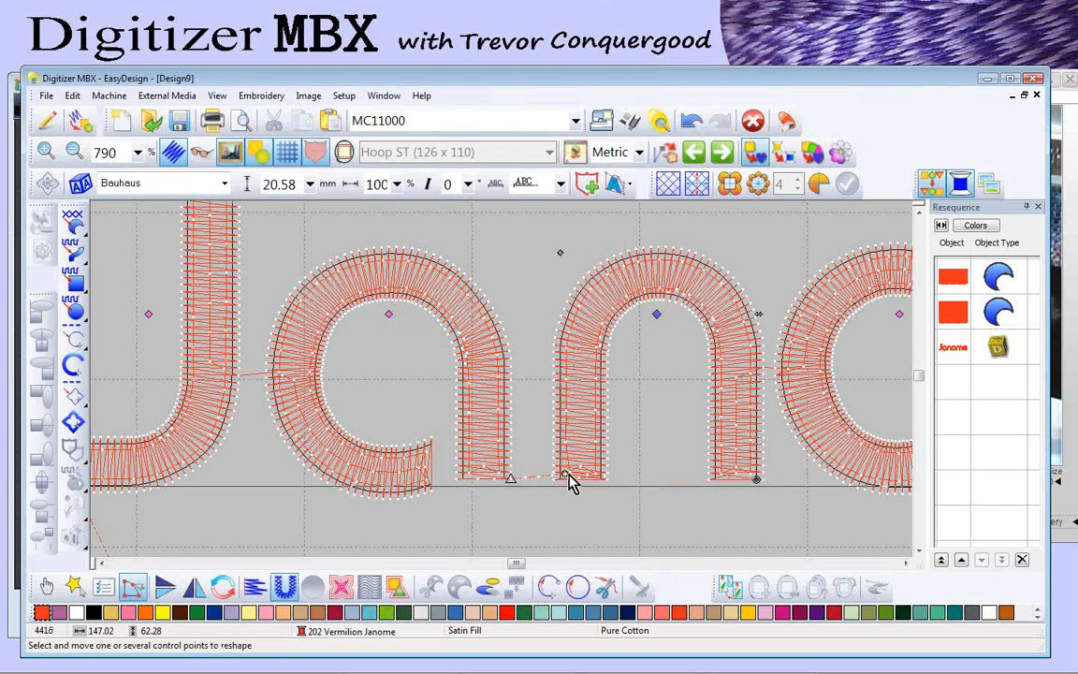
pyautogui.scroll(-2, 569, 482)
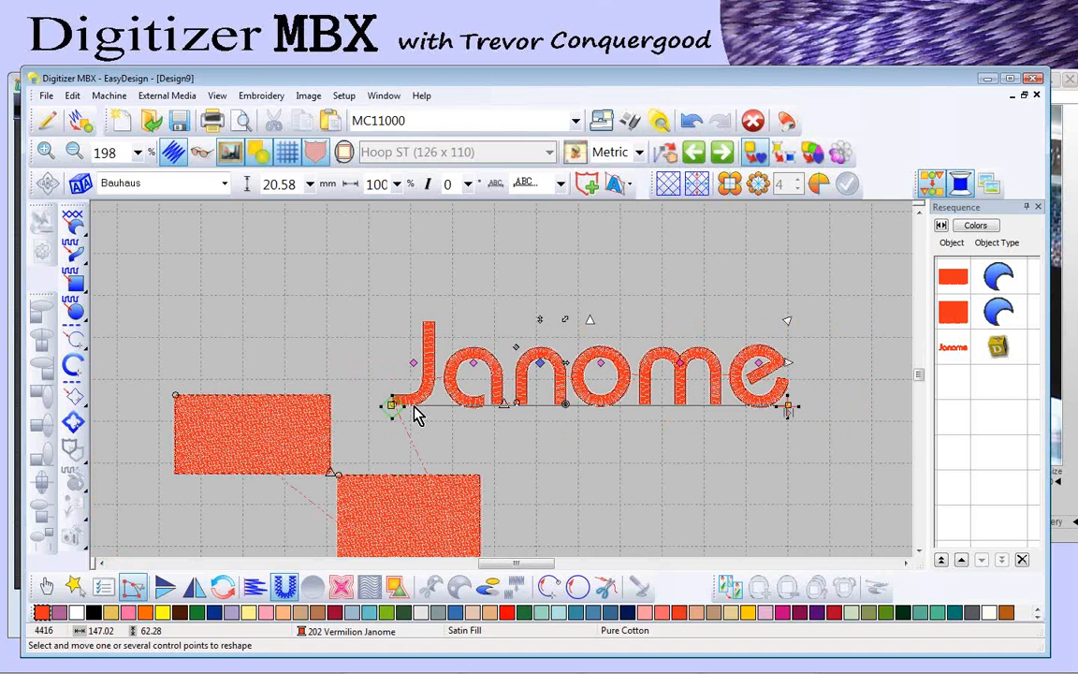
# Step: Turn on Always Tie-Off & Trim for the Janome lettering and inspect the connectors between its letters
pyautogui.click(45, 586)
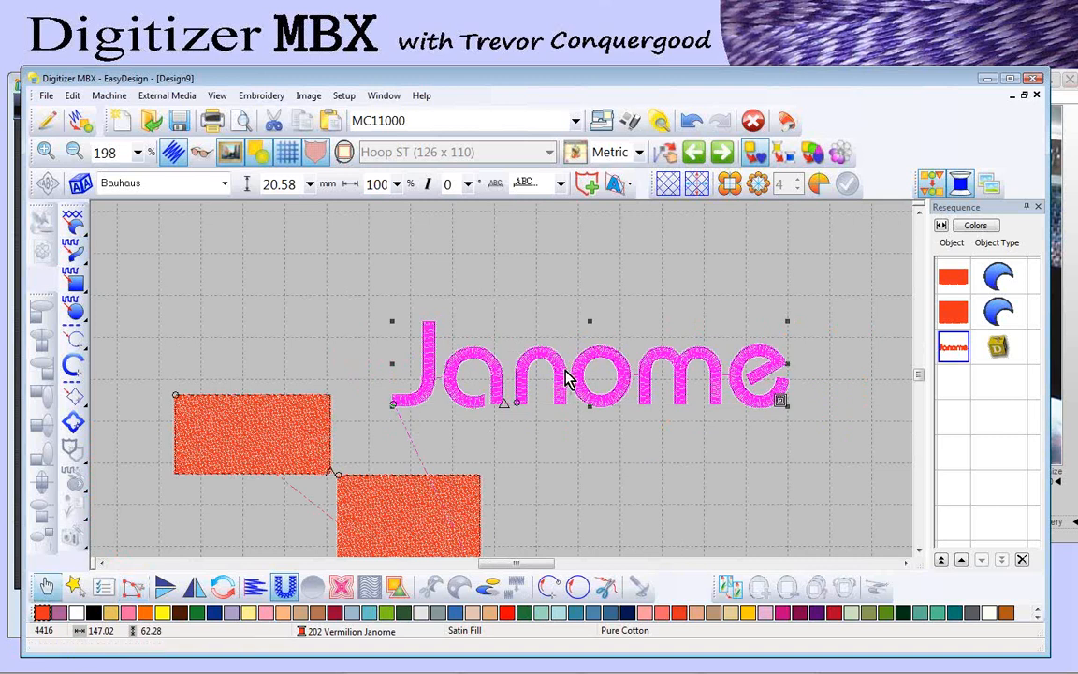
pyautogui.click(608, 590)
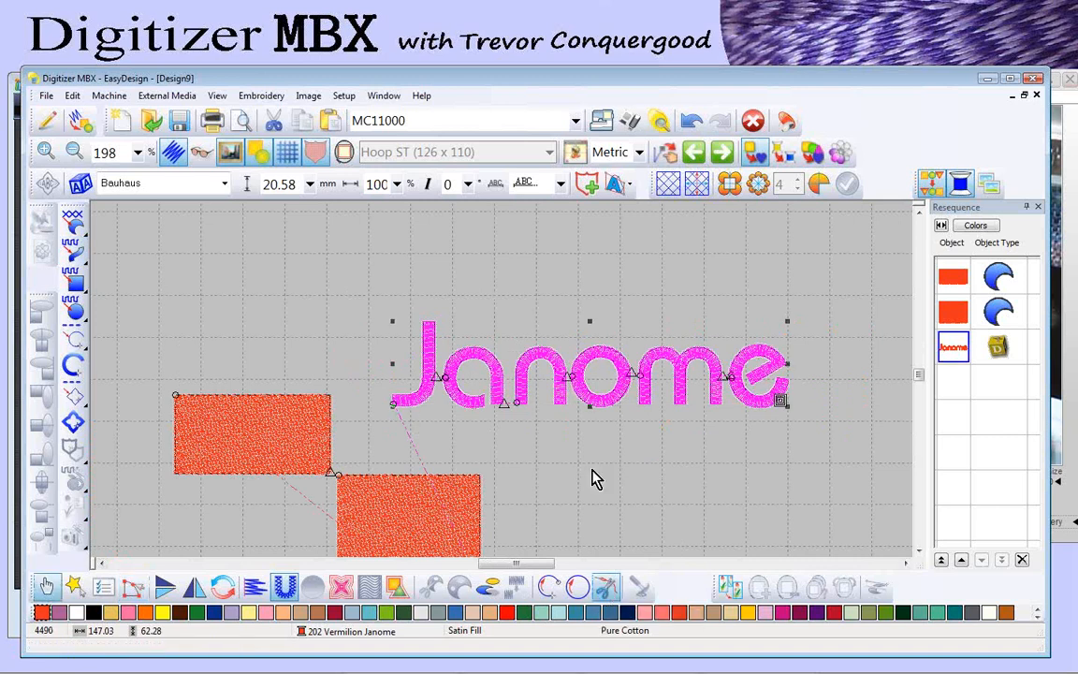
pyautogui.press('z')
pyautogui.moveTo(513, 337); pyautogui.dragTo(760, 428)
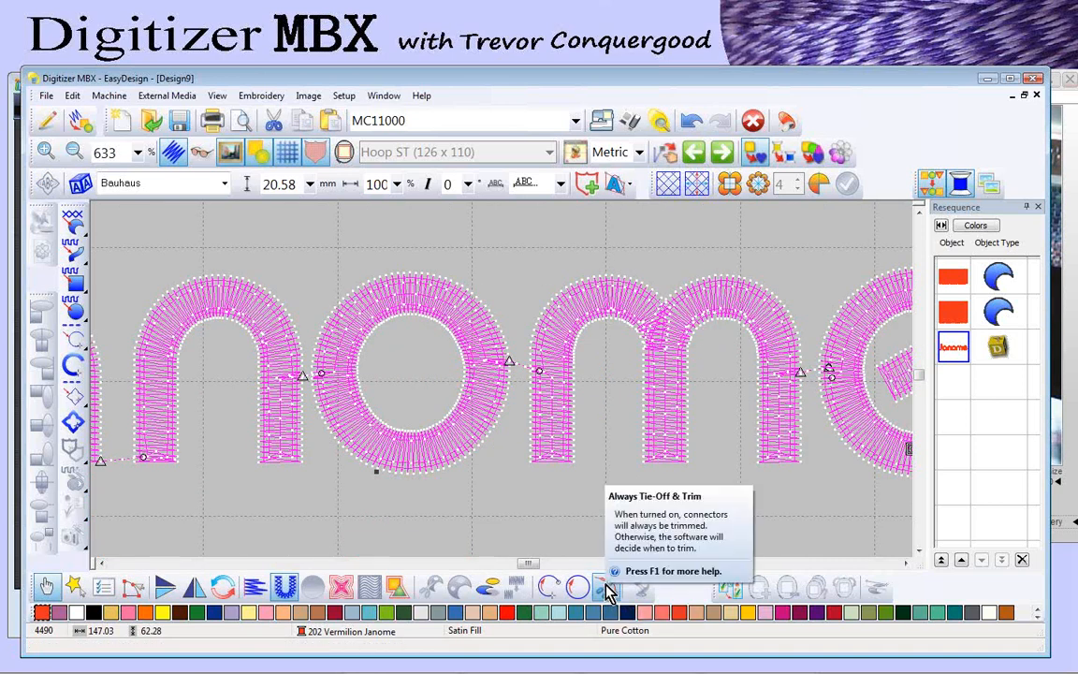
pyautogui.hotkey('shift', 'z')
pyautogui.hotkey('shift', 'z')
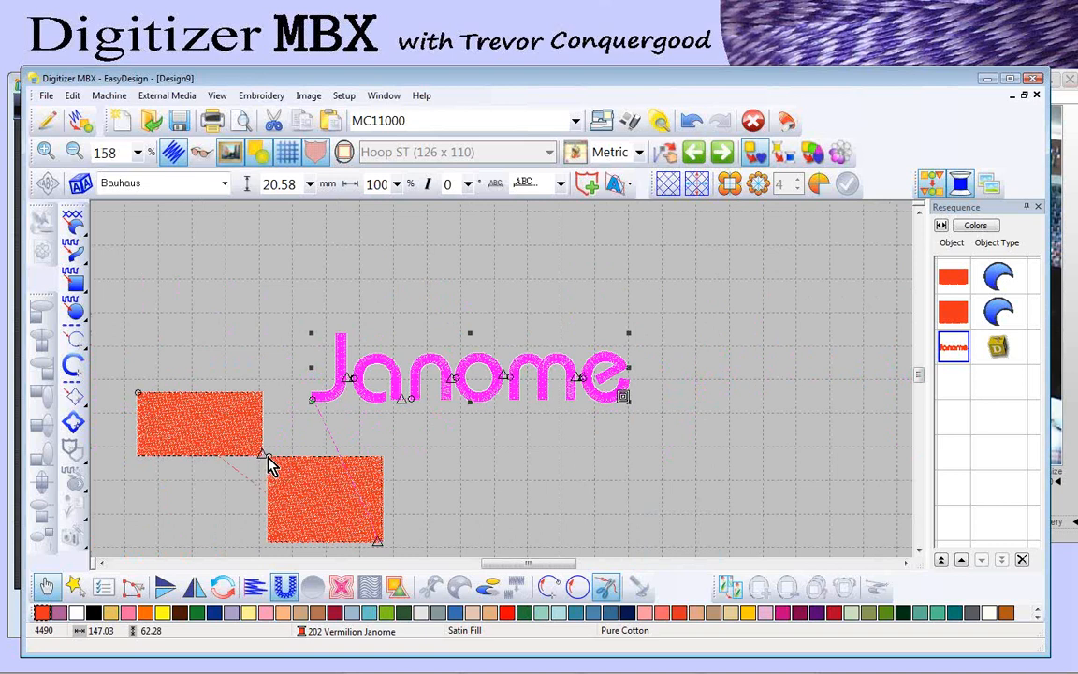
# Step: Examine the tie-off, trim and connector stitches between the letters n and o up close, and deselect the lettering
pyautogui.press('b')
pyautogui.moveTo(441, 366); pyautogui.dragTo(479, 397)
pyautogui.click(481, 397)
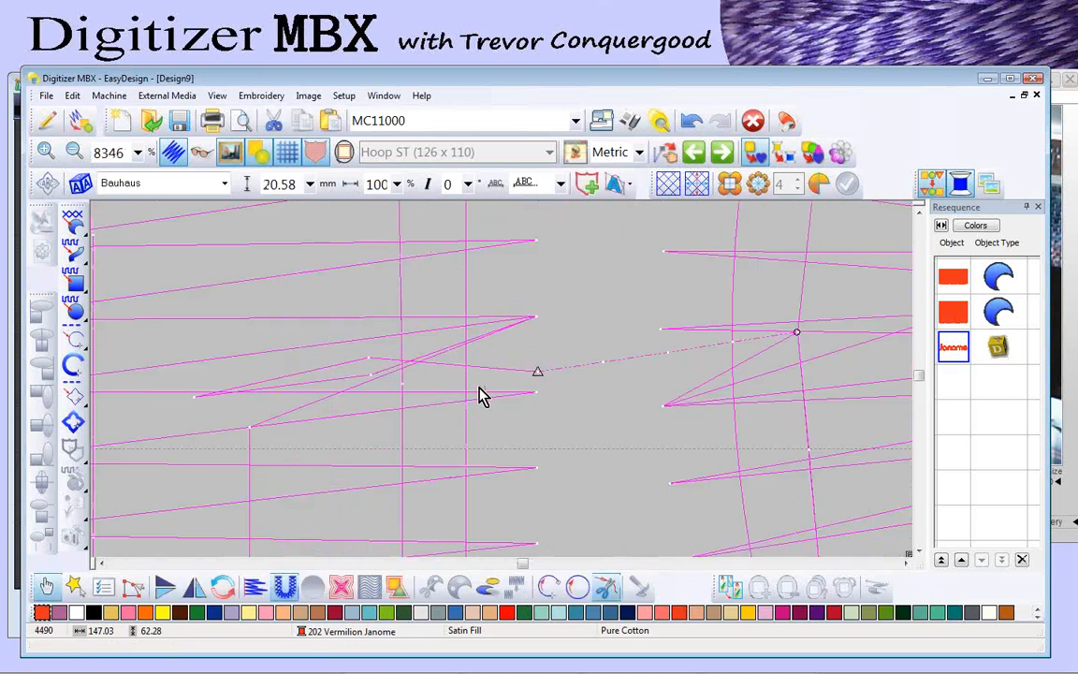
pyautogui.click(537, 371)
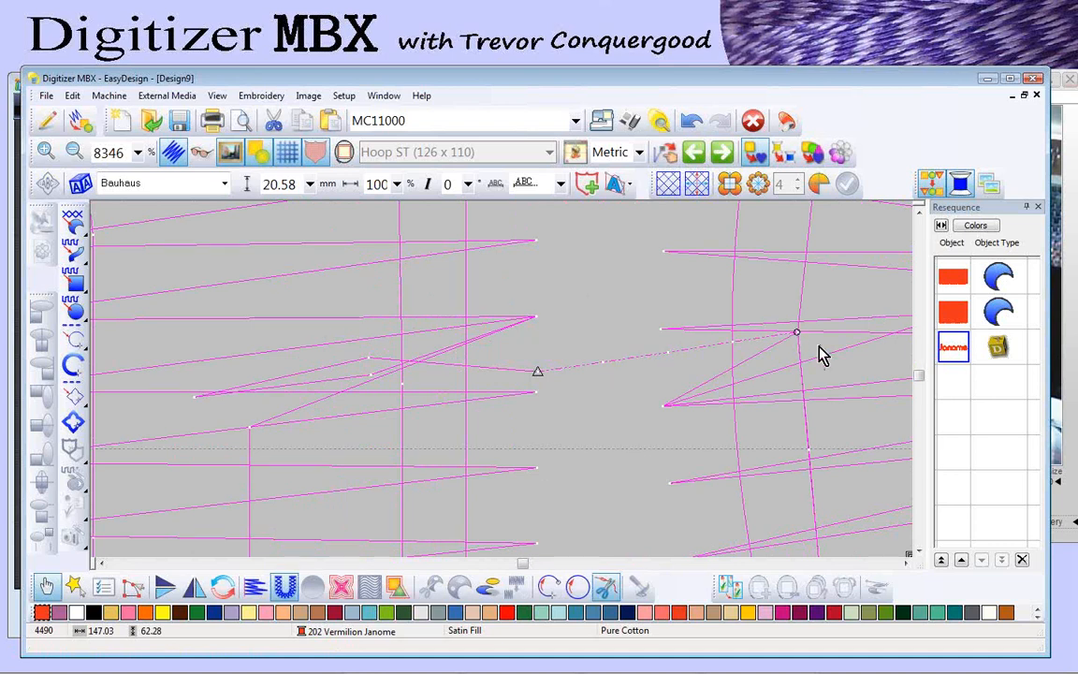
pyautogui.scroll(-4, 819, 353)
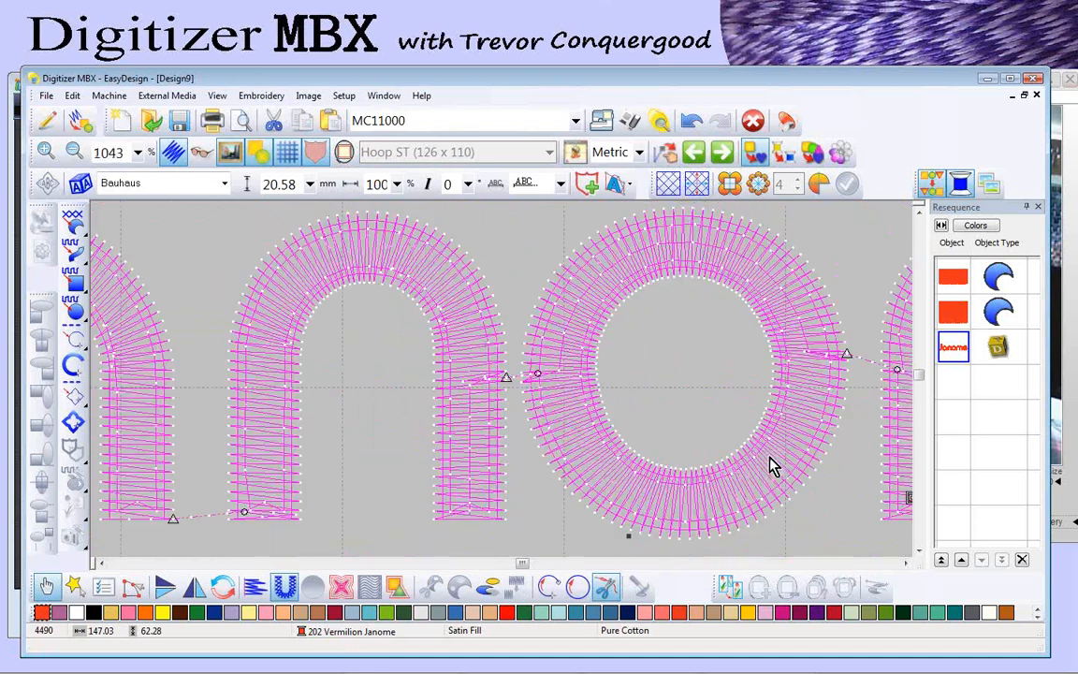
pyautogui.scroll(-2, 768, 465)
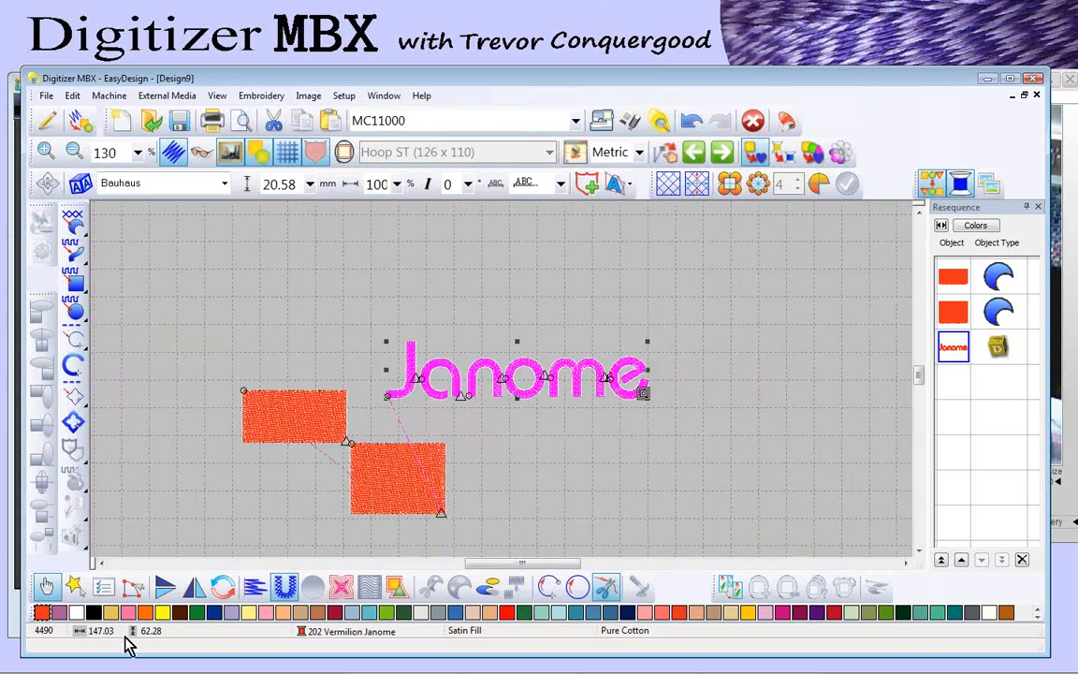
pyautogui.click(651, 477)
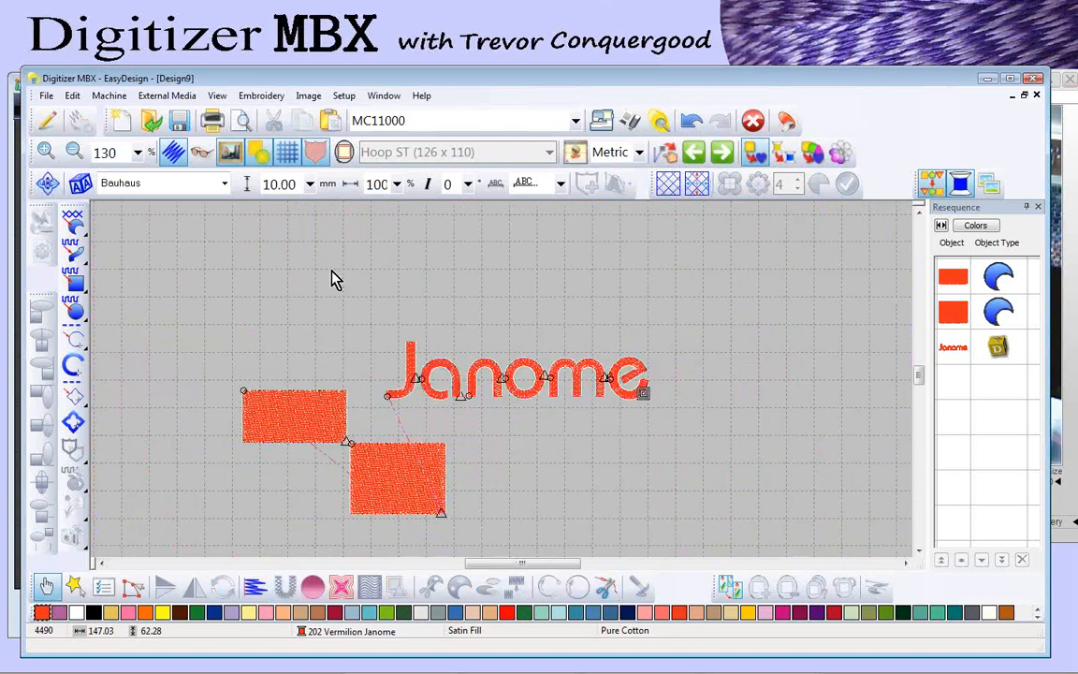
# Step: Switch to Windows Photo Gallery and advance from the New Always Trim slide to the next slide
pyautogui.click(13, 248)
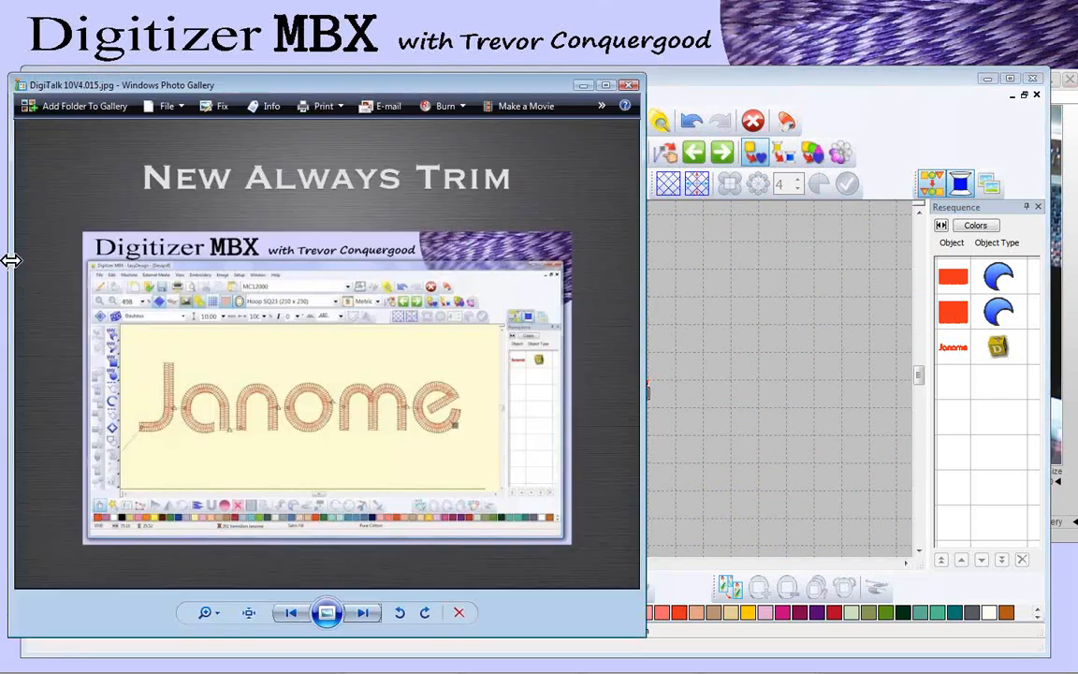
pyautogui.click(362, 616)
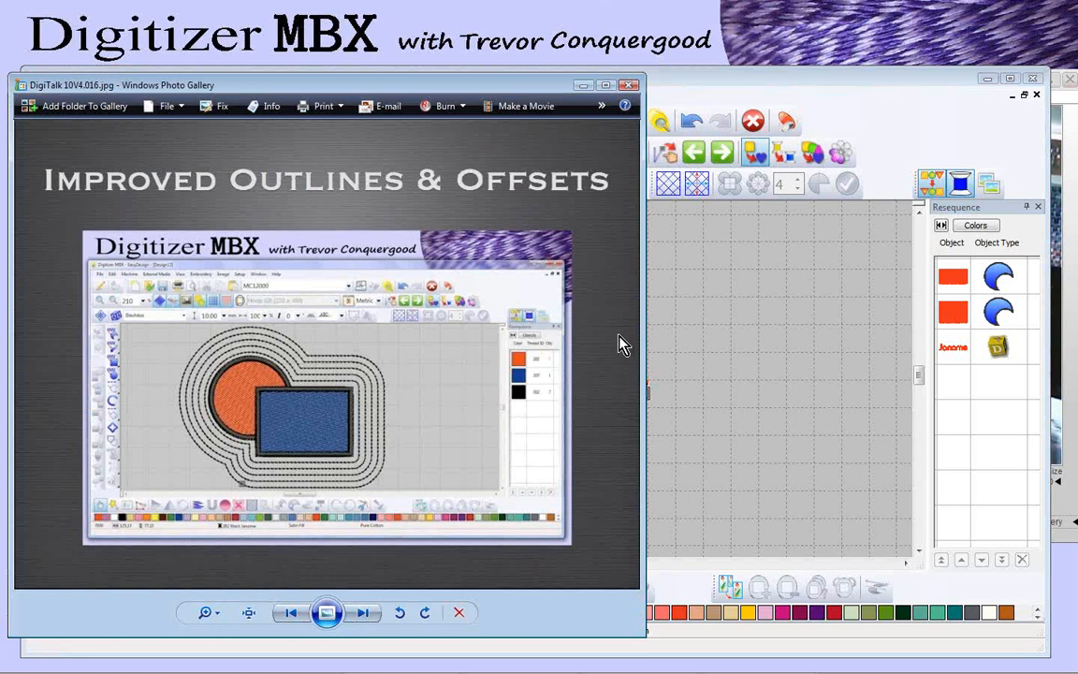
# Step: Switch back to Digitizer MBX and delete all objects from the design
pyautogui.click(761, 89)
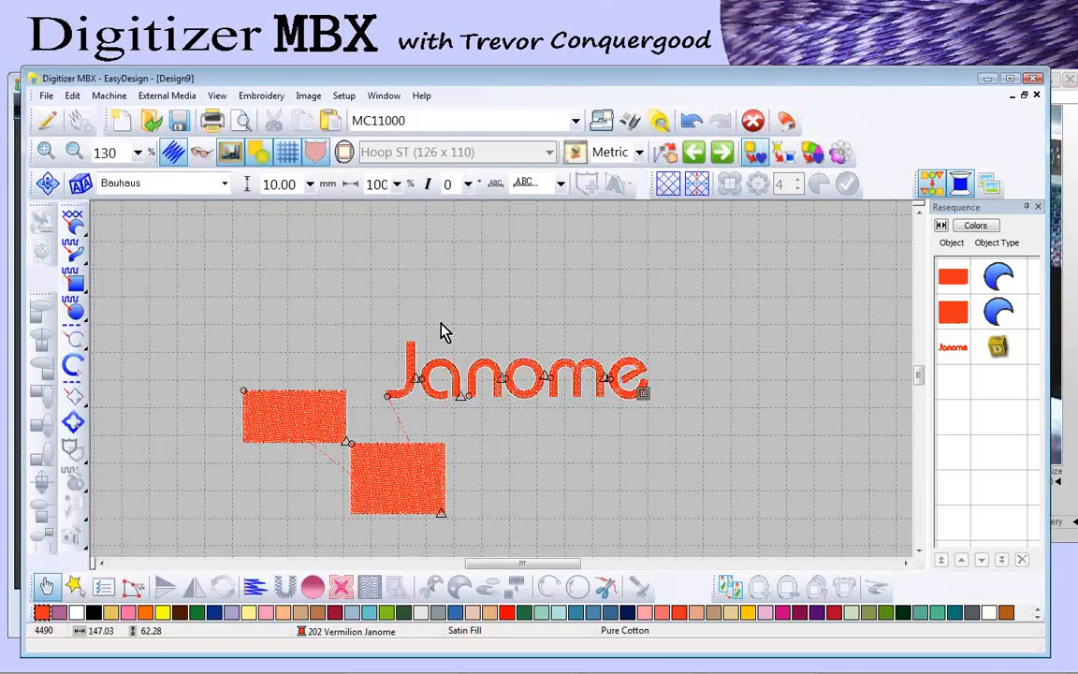
pyautogui.hotkey('ctrl', 'a')
pyautogui.press('Delete')
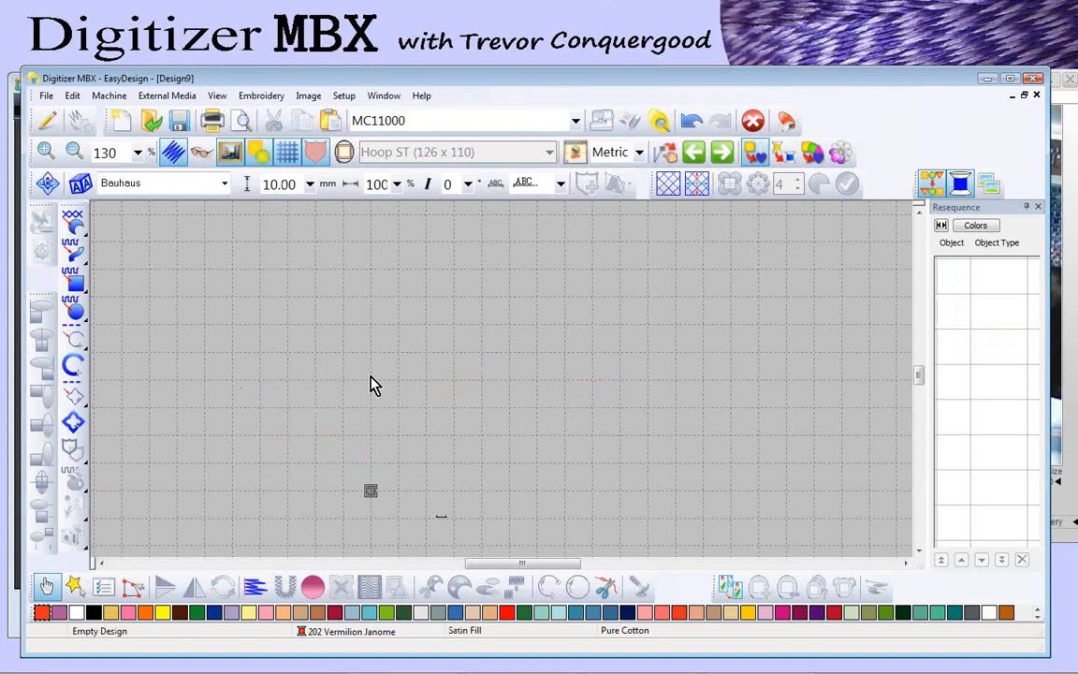
# Step: Draw a filled circle and a filled rectangle overlapping the circle's lower right part, together about 64 mm wide
pyautogui.click(74, 308)
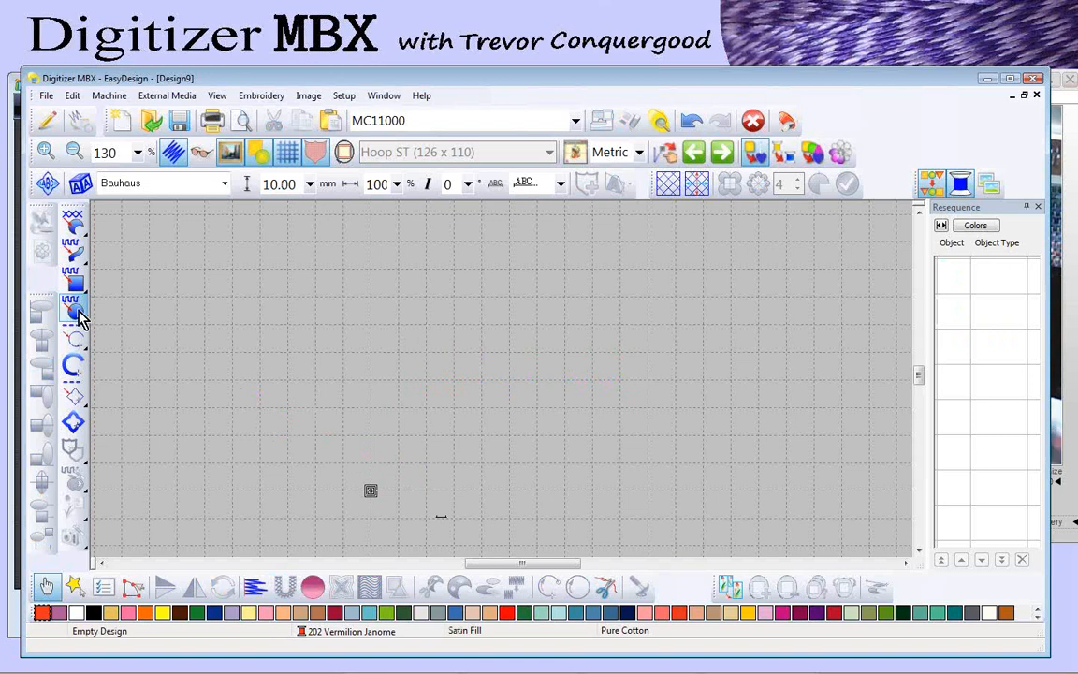
pyautogui.click(355, 349)
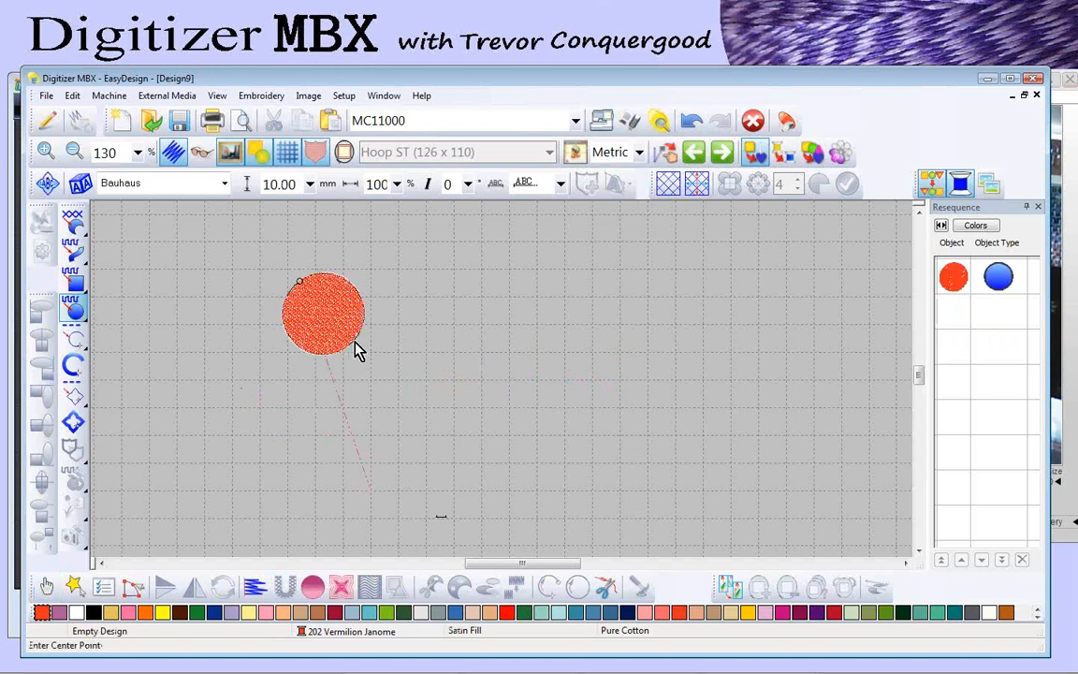
pyautogui.click(77, 282)
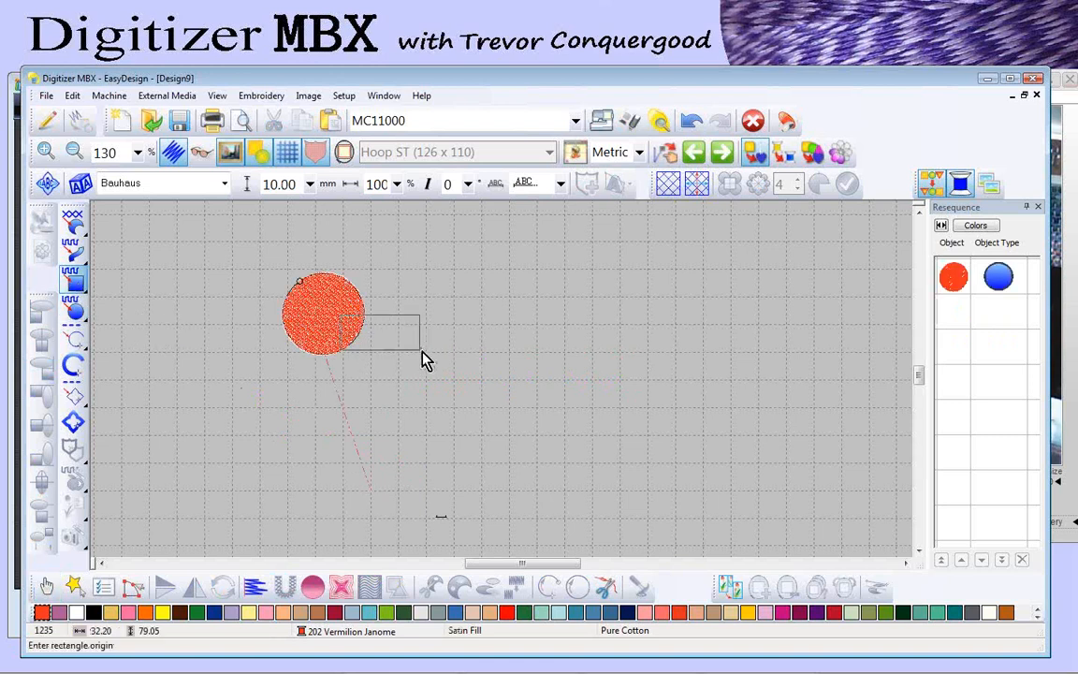
pyautogui.click(459, 377)
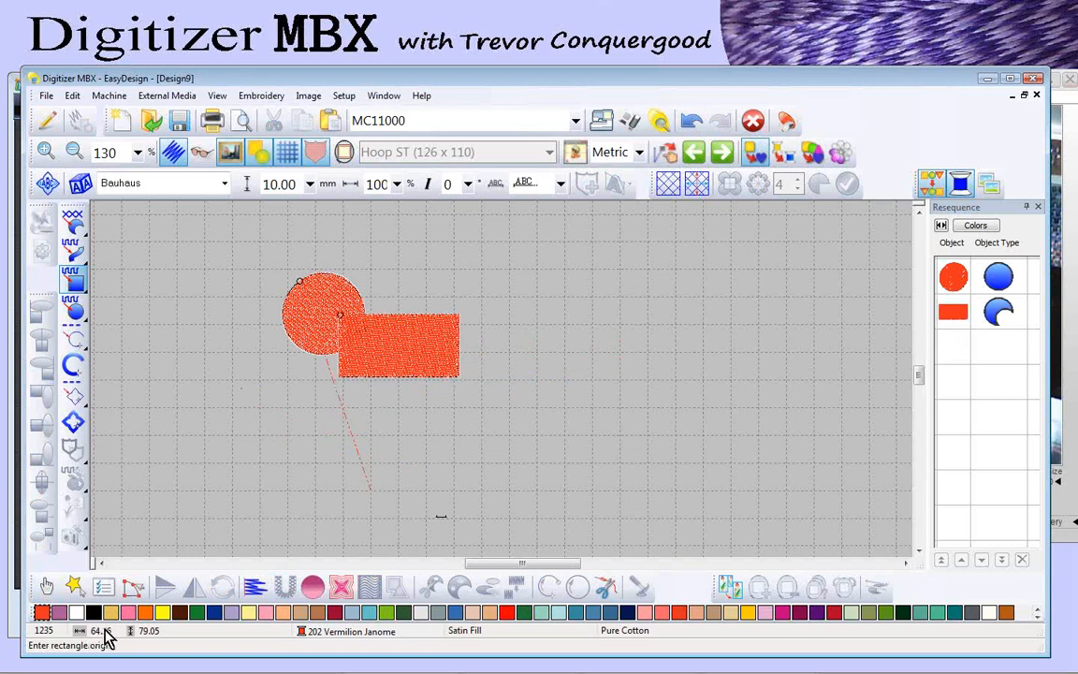
# Step: Recolor the rectangle to thread 207 Blue Janome and deselect it
pyautogui.click(47, 586)
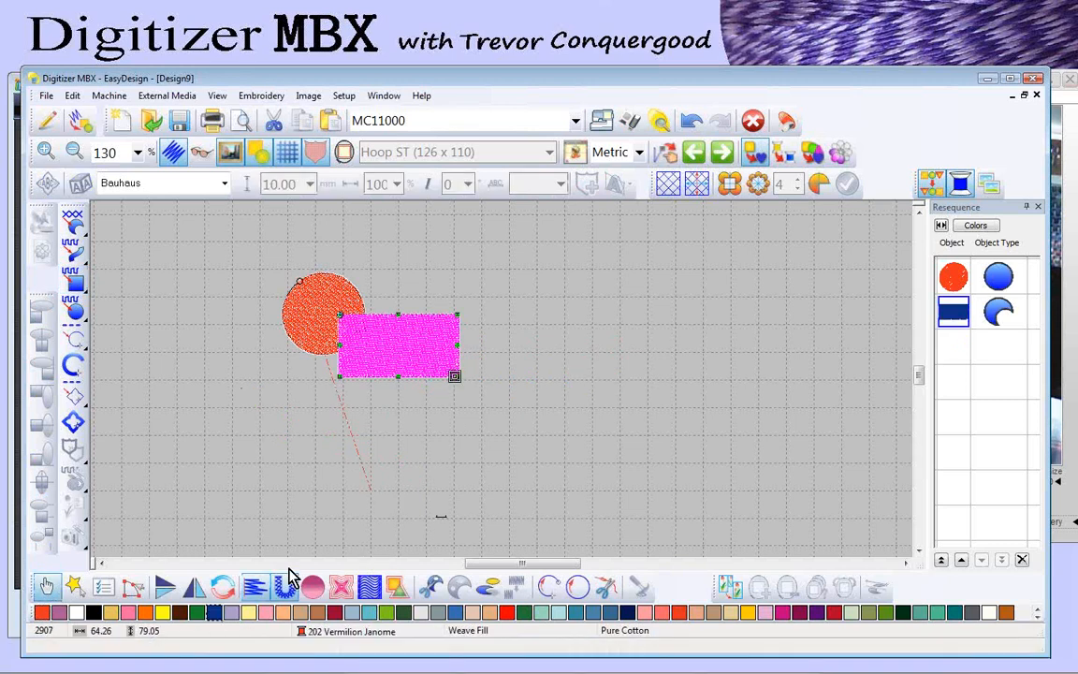
pyautogui.click(386, 468)
pyautogui.press('z')
pyautogui.moveTo(255, 267); pyautogui.dragTo(483, 399)
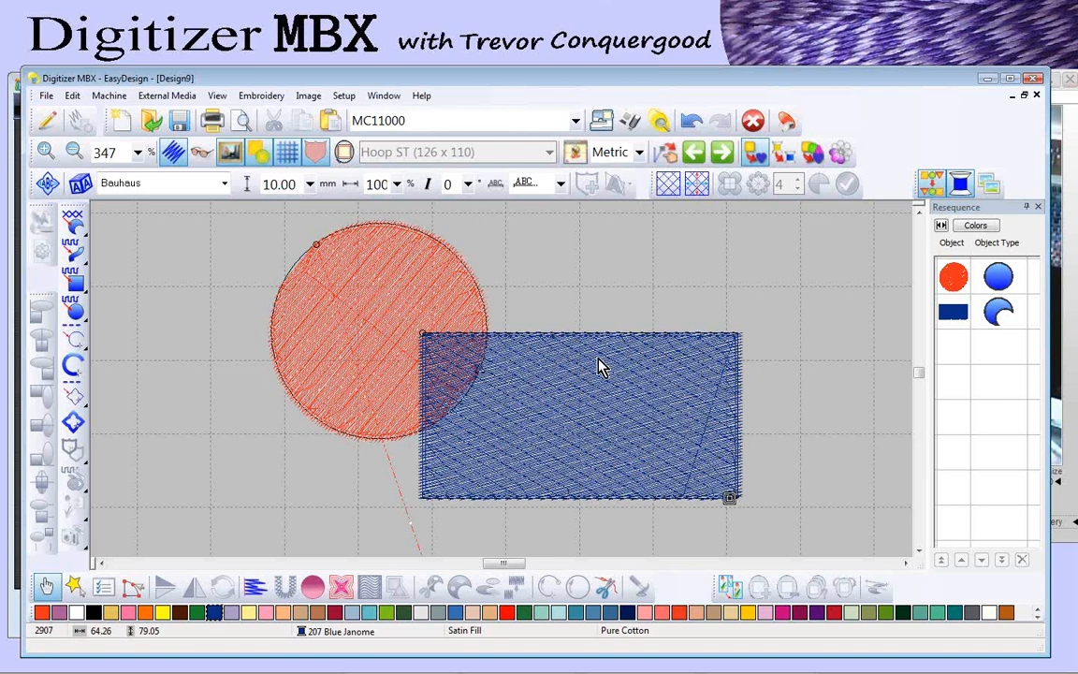
# Step: Compare the circle and rectangle with stitches hidden and shown, with the Visualizer on and off, and with needle points displayed
pyautogui.click(217, 96)
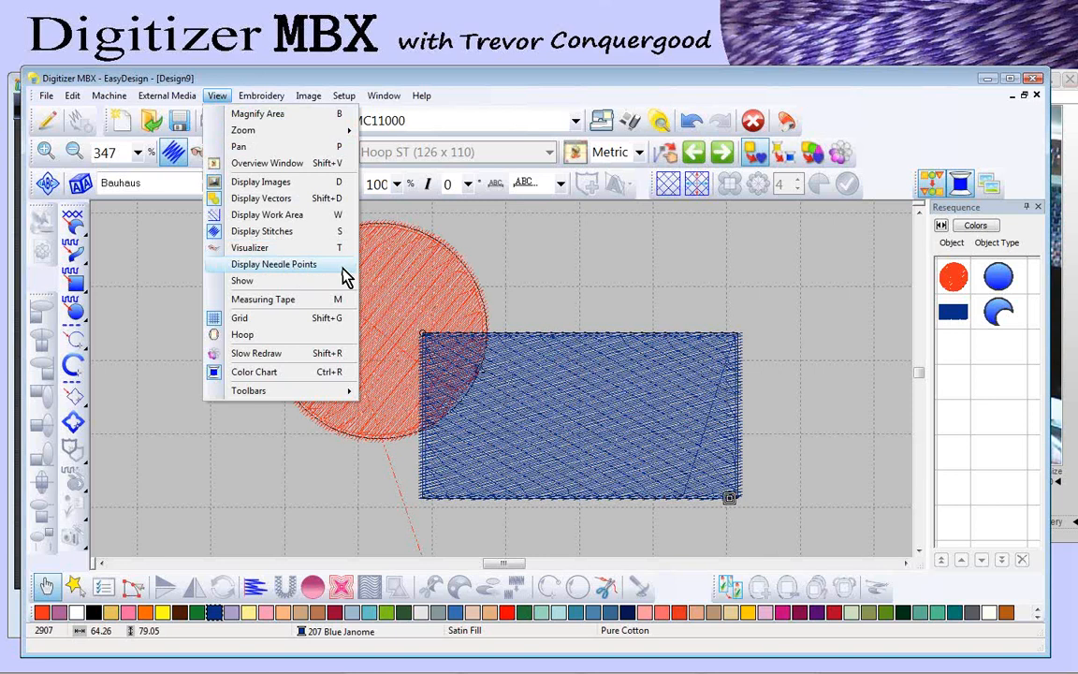
pyautogui.click(339, 185)
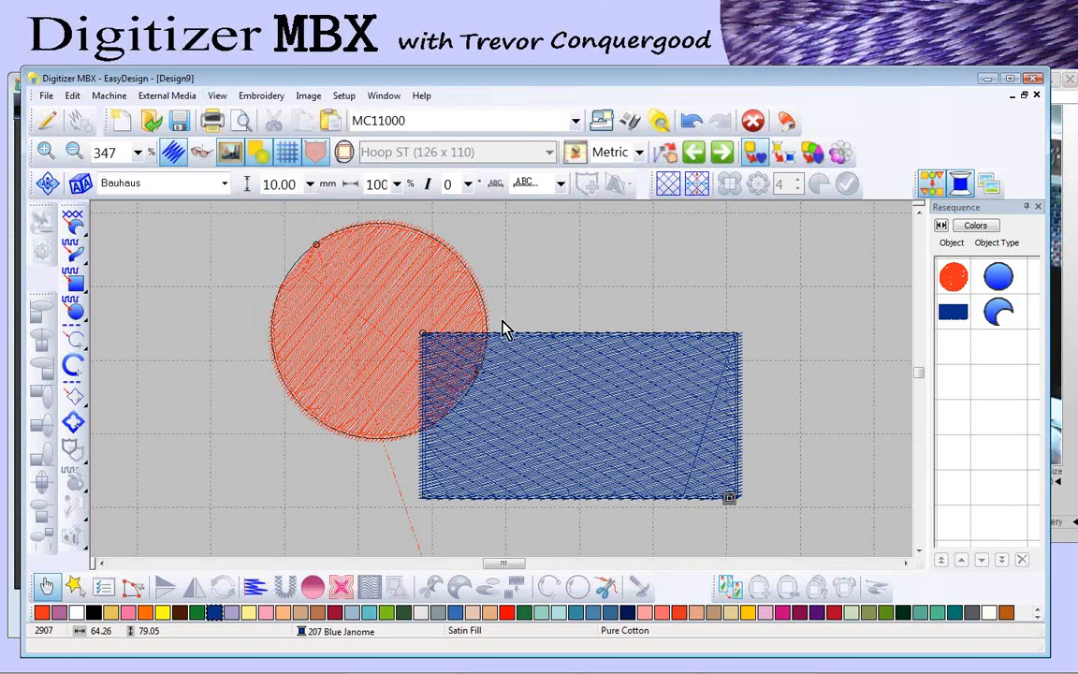
pyautogui.press('s')
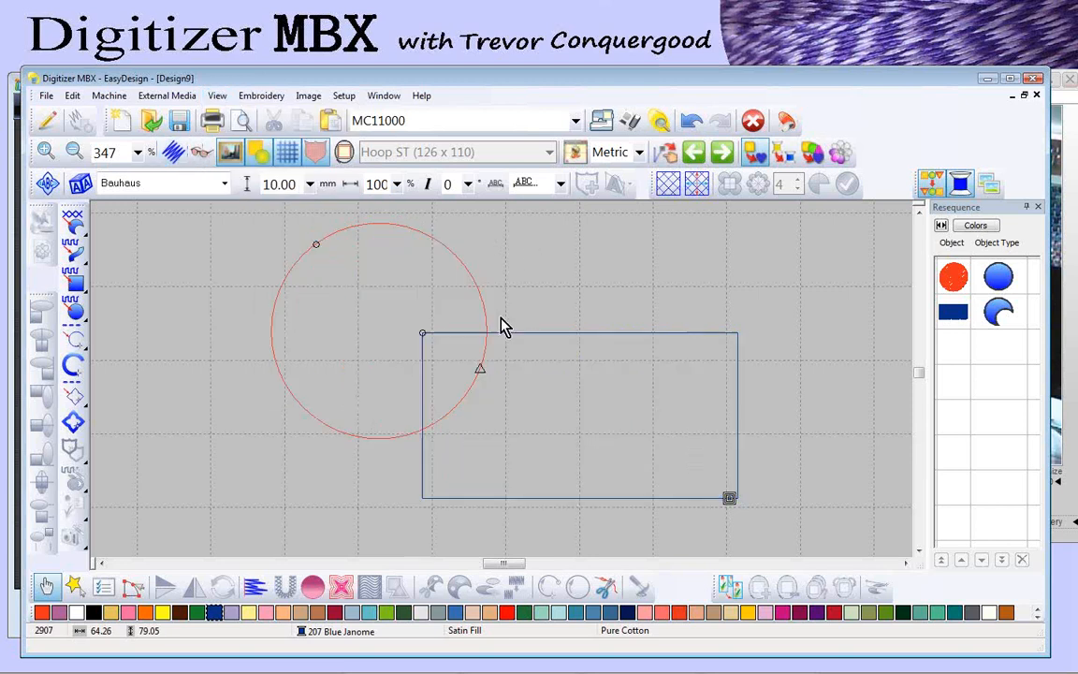
pyautogui.press('s')
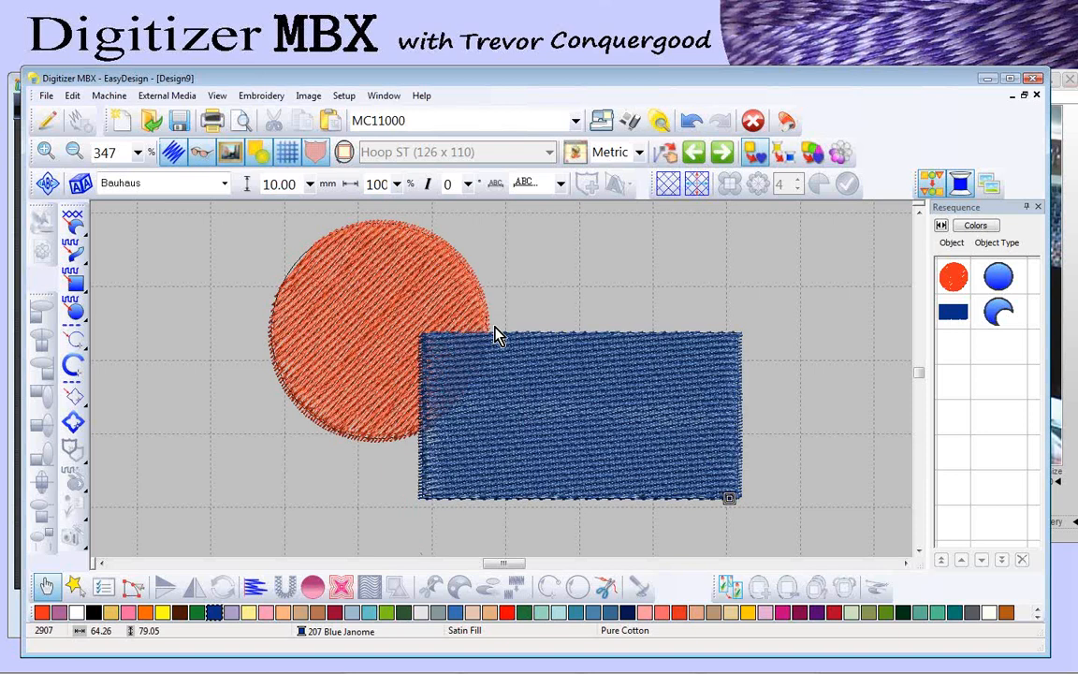
pyautogui.press('t')
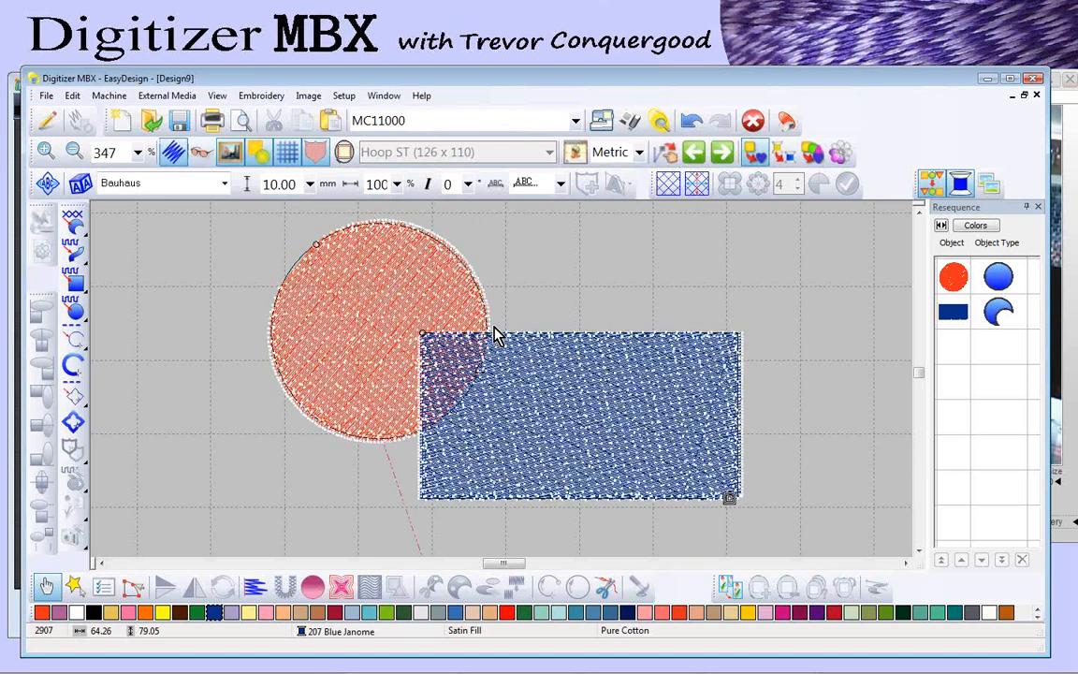
pyautogui.press('.')
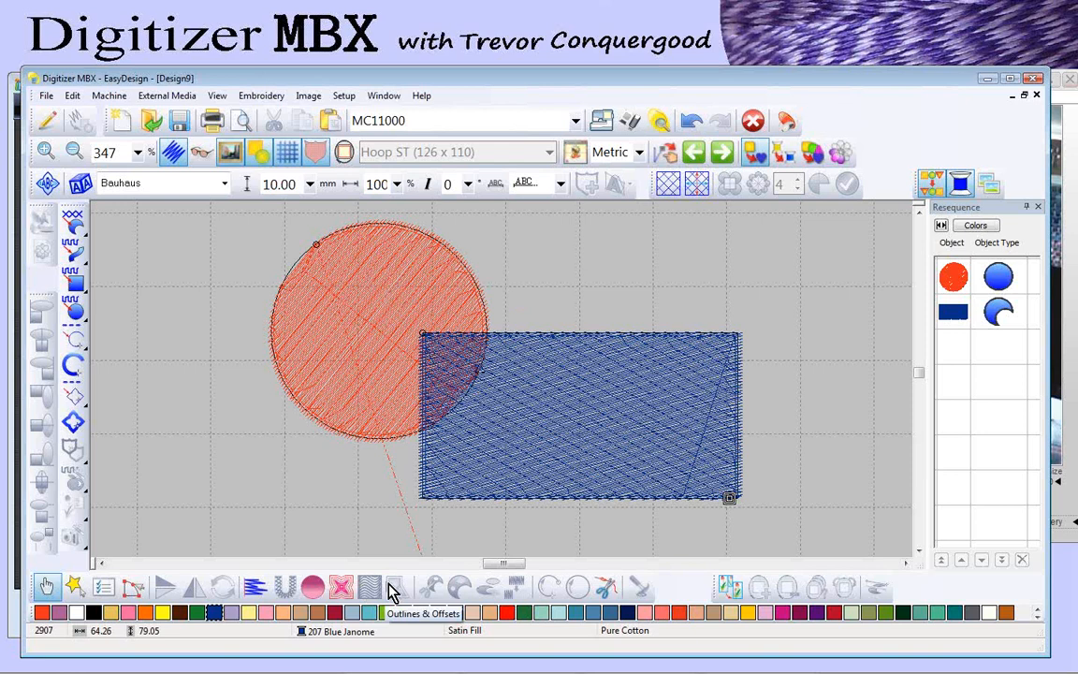
# Step: Try five Single Run Line offset outlines, 3 mm apart in thread 002 Janome black, around the circle alone
pyautogui.click(326, 288)
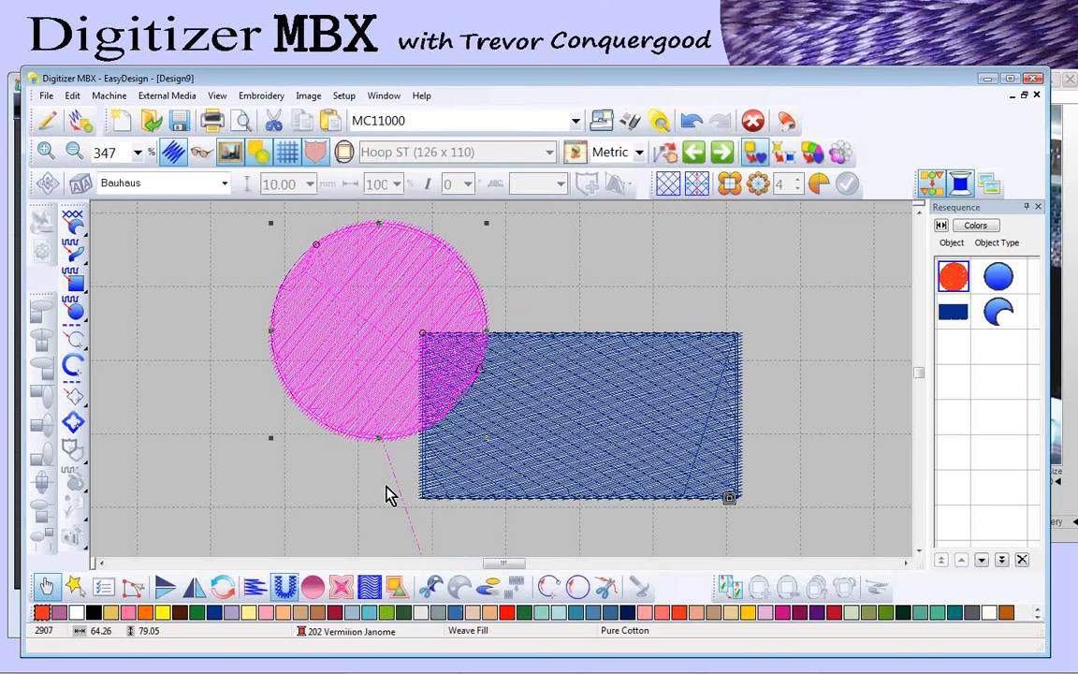
pyautogui.click(397, 590)
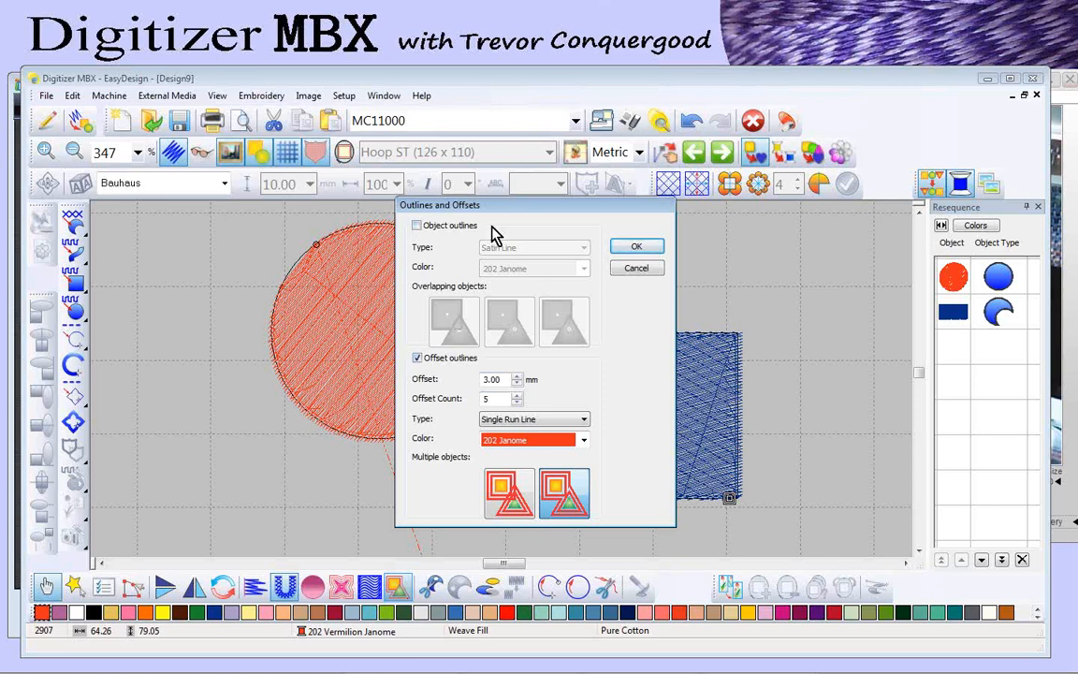
pyautogui.moveTo(445, 204); pyautogui.dragTo(570, 142)
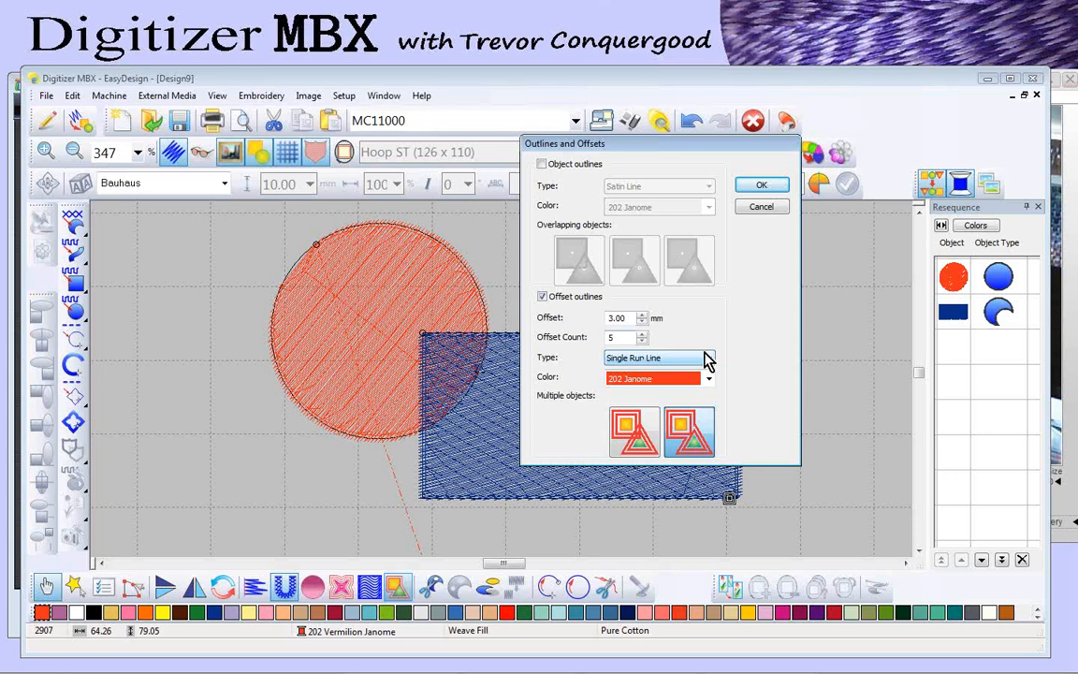
pyautogui.click(676, 379)
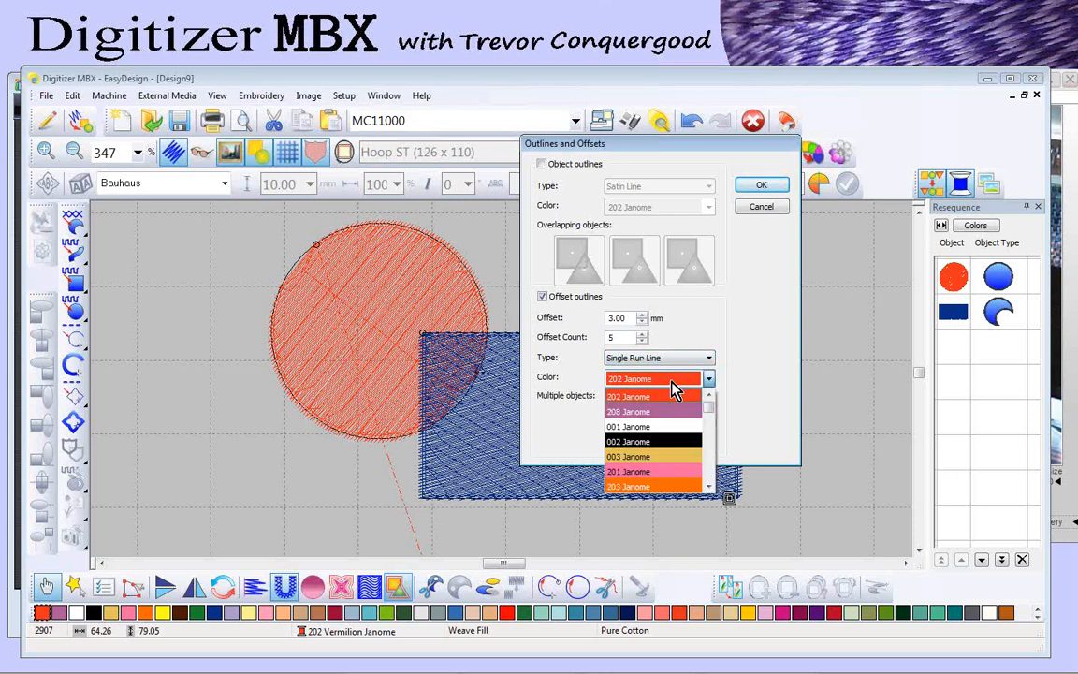
pyautogui.click(677, 440)
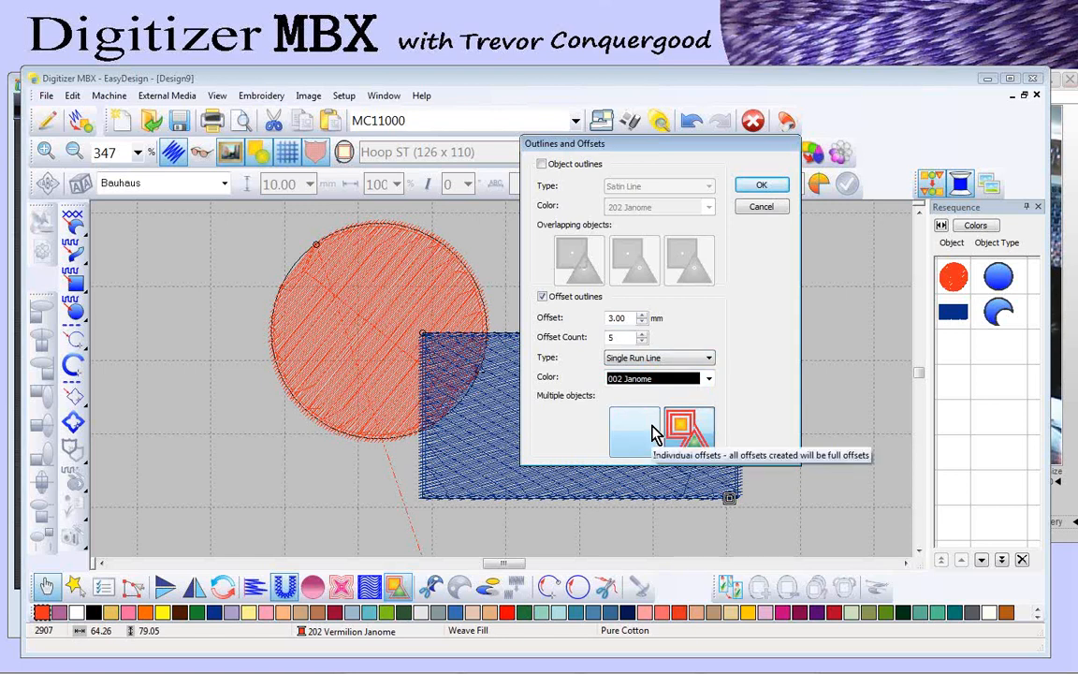
pyautogui.click(763, 187)
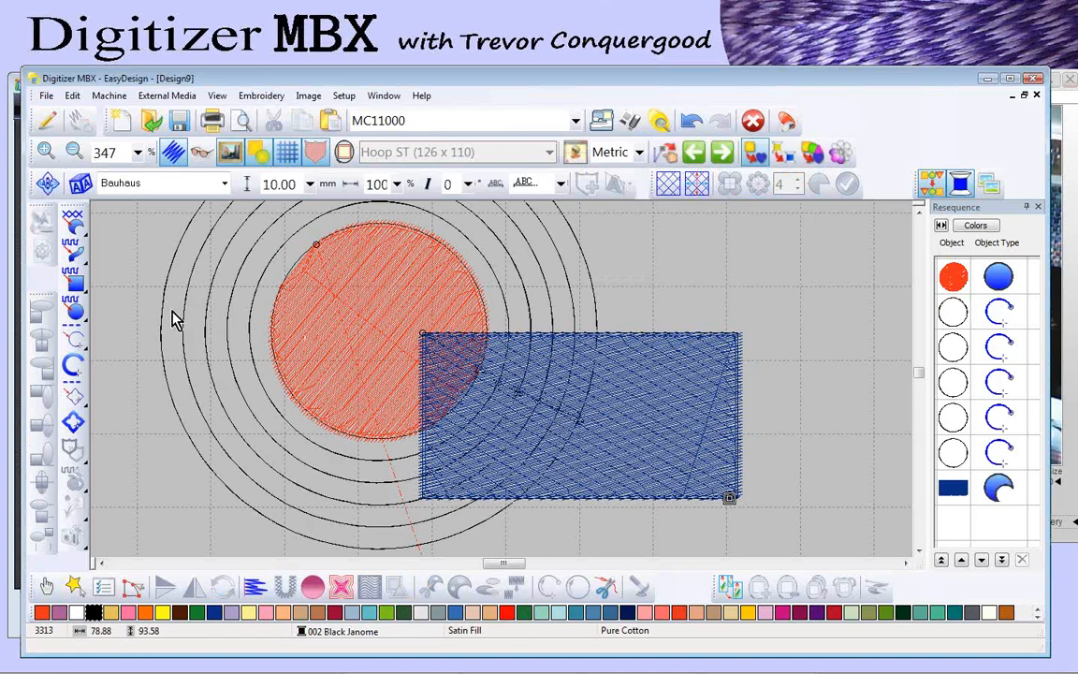
pyautogui.click(693, 127)
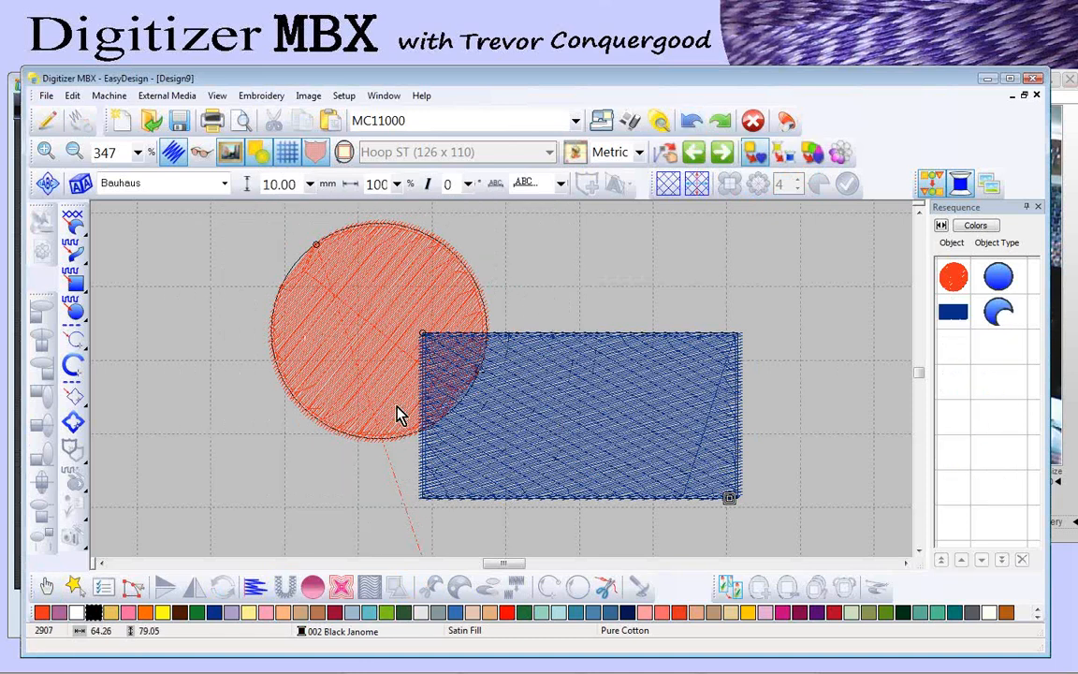
# Step: Try five individual Single Run Line offsets, 3 mm apart in thread 002 Janome, around both the circle and the rectangle
pyautogui.hotkey('shift', 'z')
pyautogui.moveTo(337, 265); pyautogui.dragTo(688, 485)
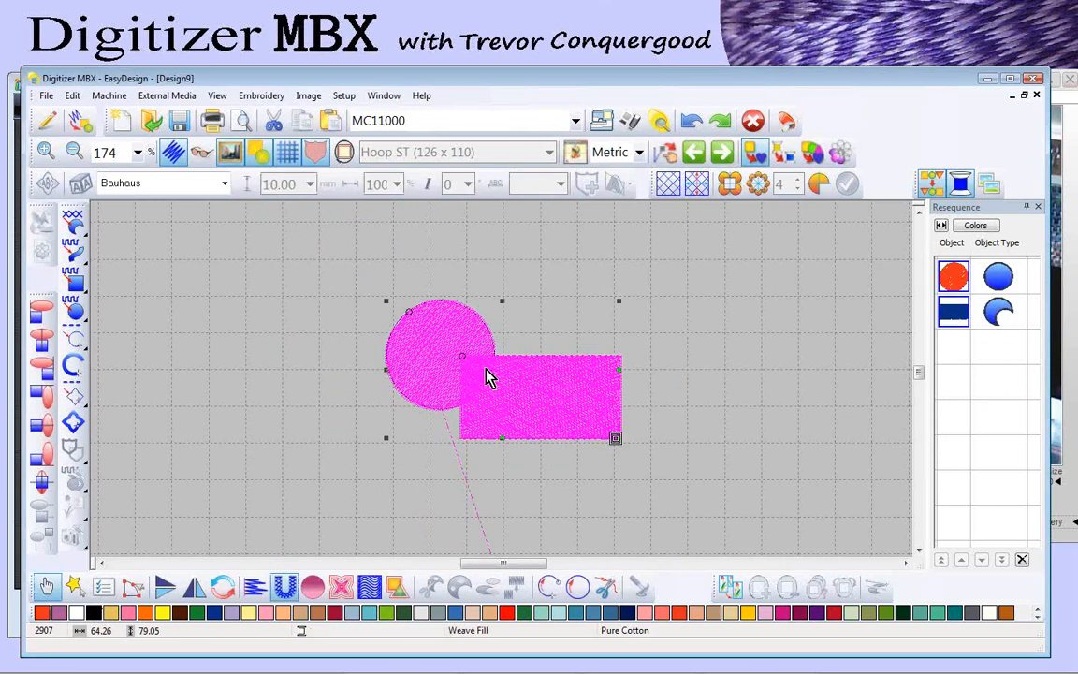
pyautogui.click(395, 588)
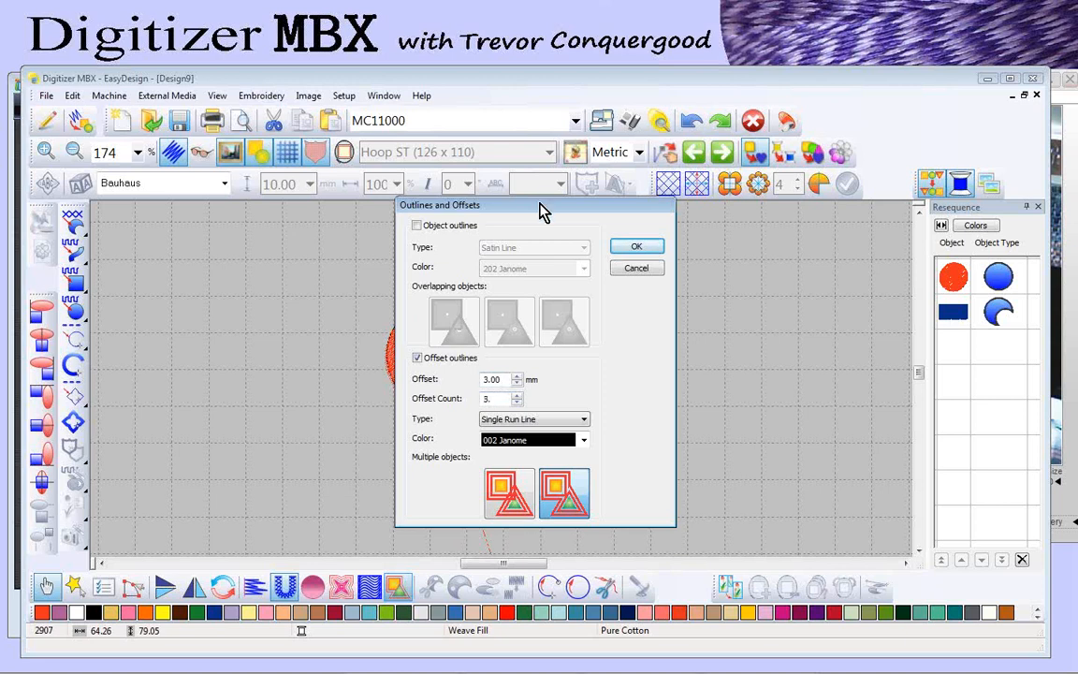
pyautogui.moveTo(540, 212); pyautogui.dragTo(718, 154)
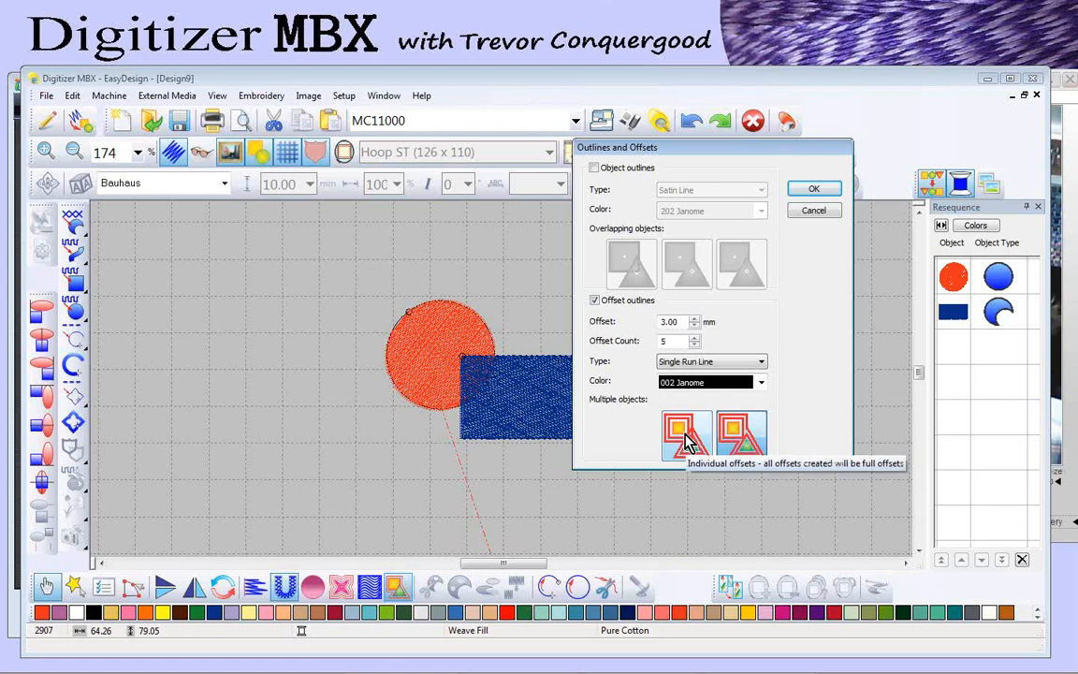
pyautogui.click(814, 192)
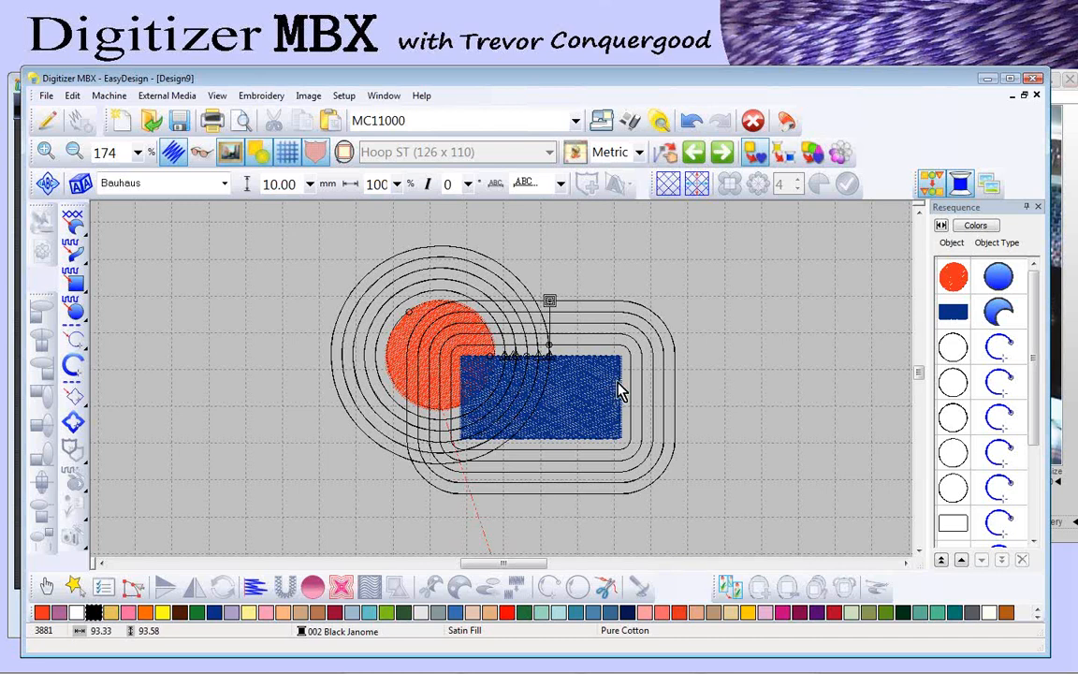
pyautogui.click(693, 122)
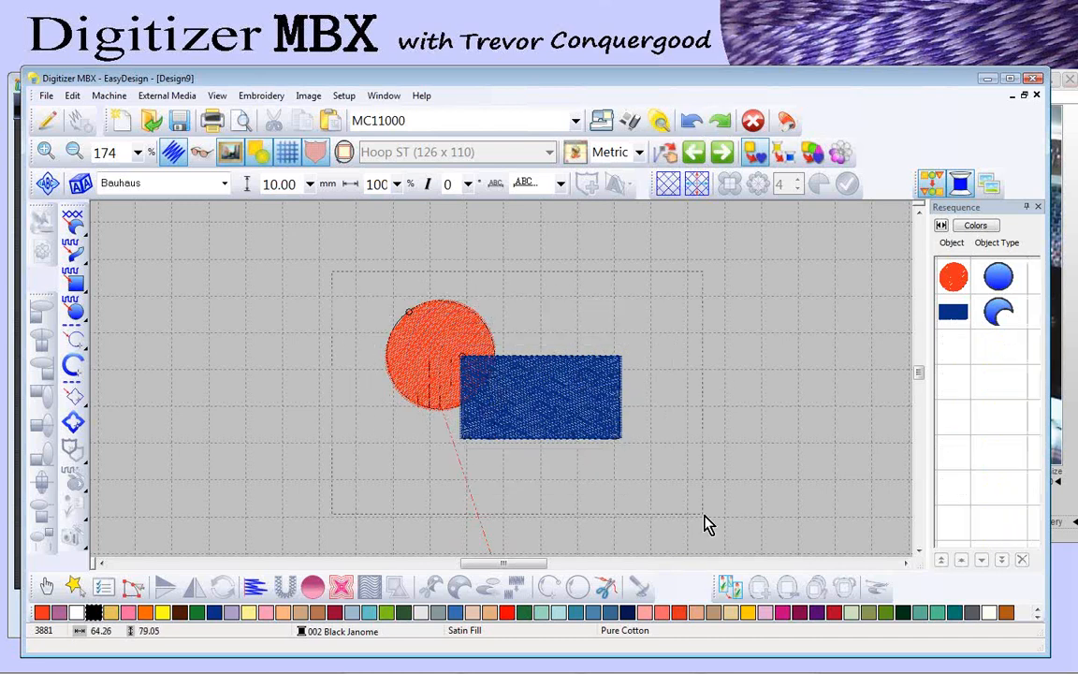
# Step: Try five Single Run Line offsets, 3 mm apart in thread 002 Janome, following the common contour of the circle and rectangle
pyautogui.hotkey('ctrl', 'a')
pyautogui.click(397, 588)
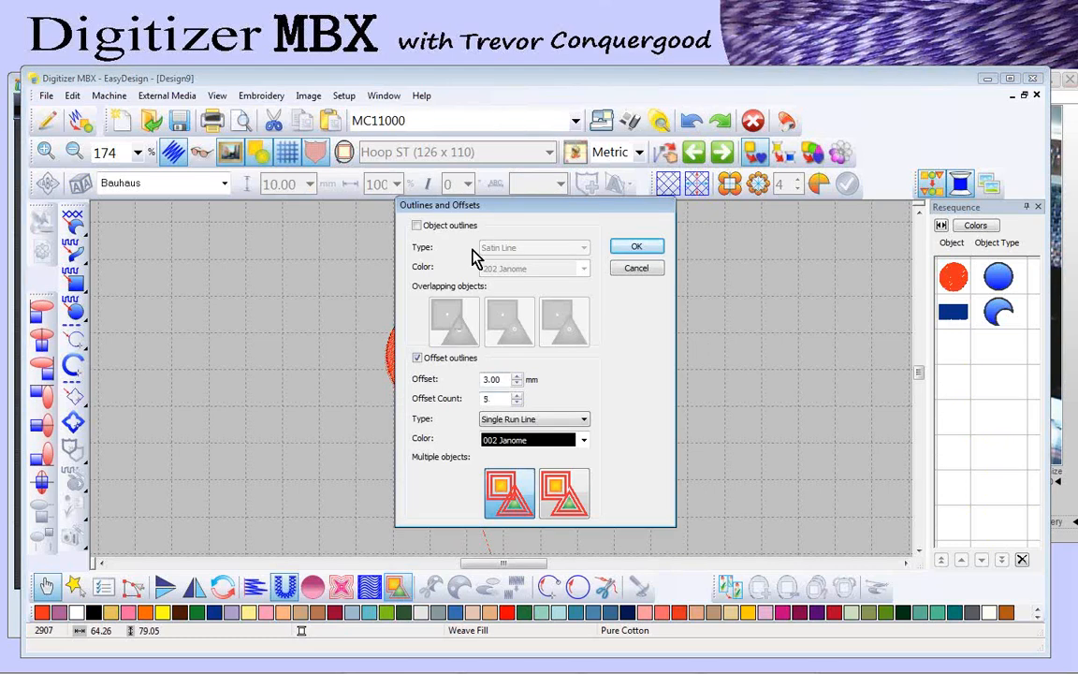
pyautogui.click(564, 497)
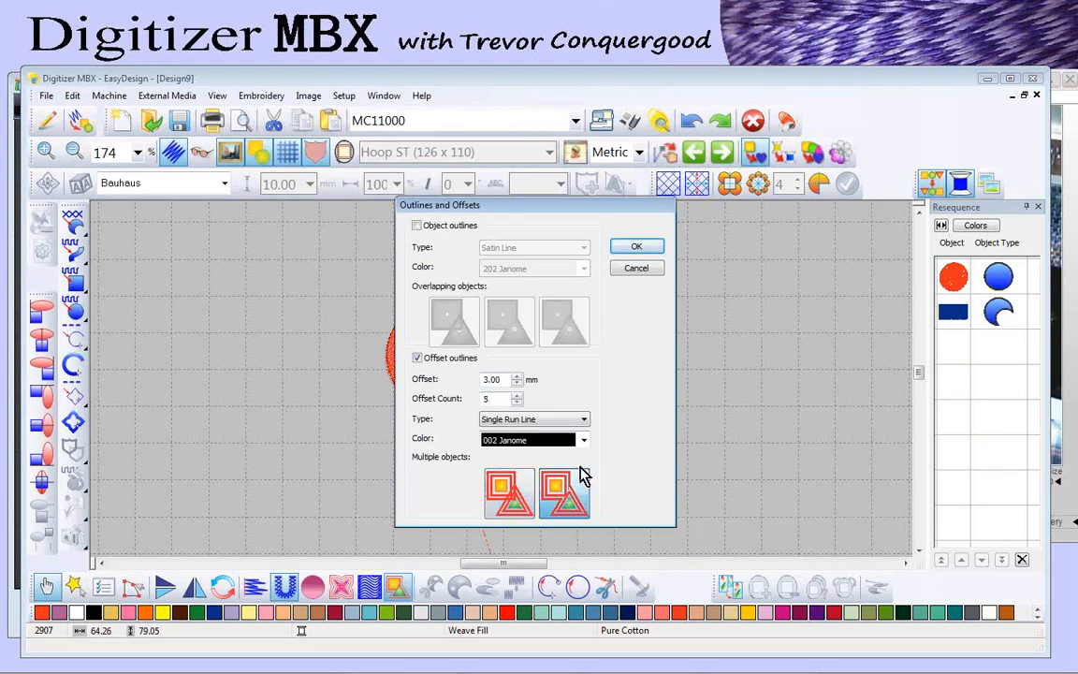
pyautogui.click(634, 248)
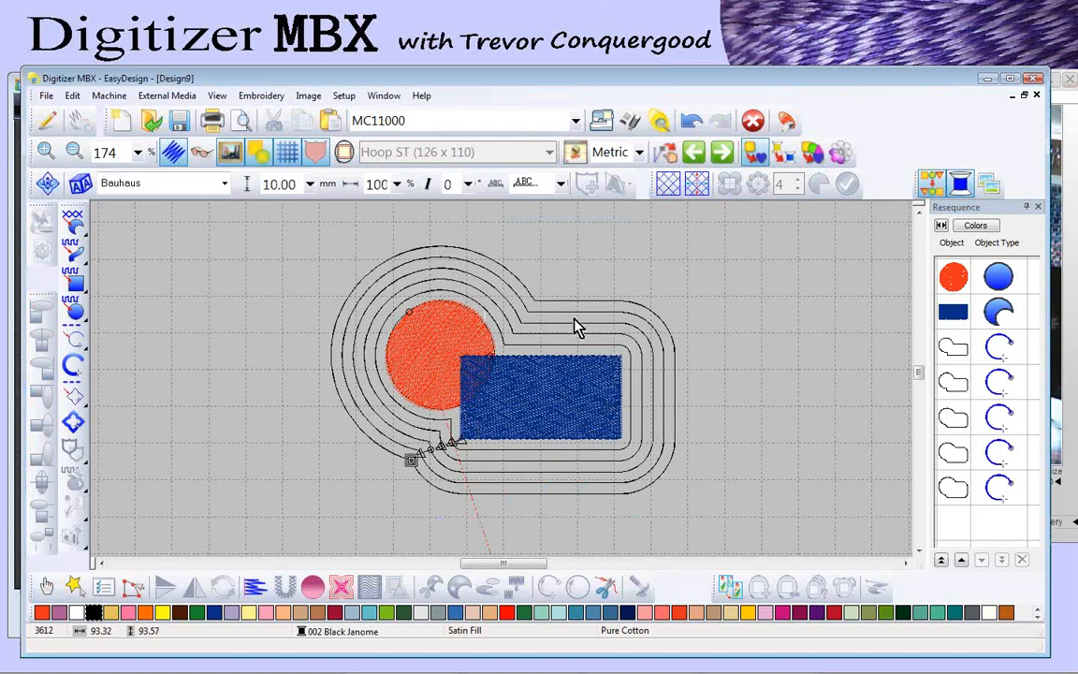
pyautogui.click(692, 121)
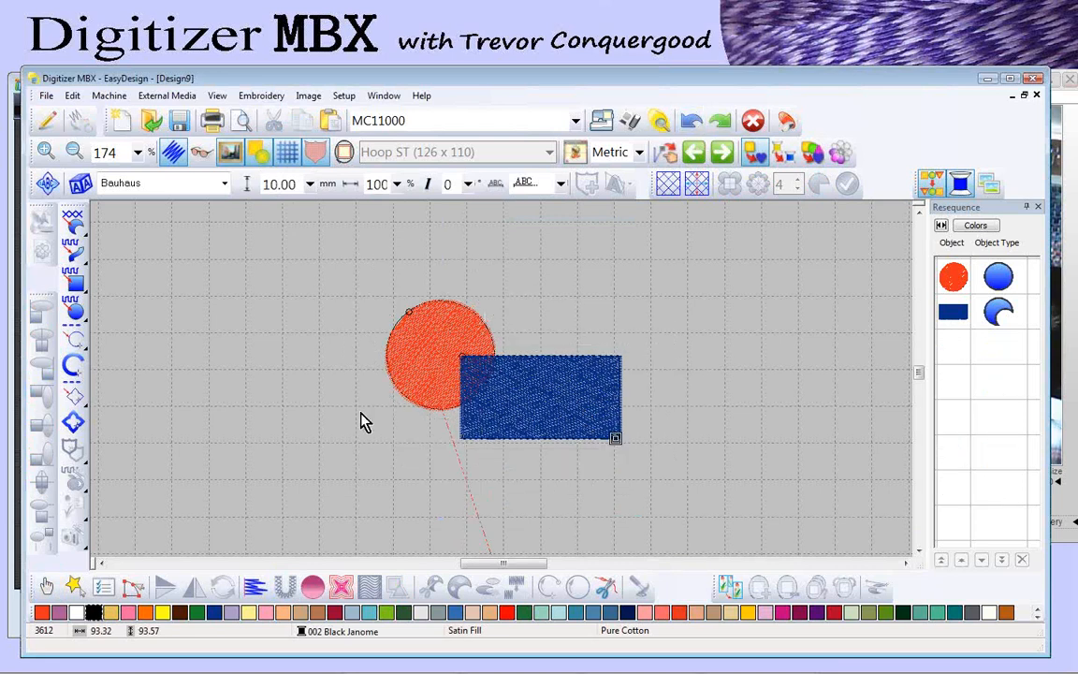
# Step: Outline the circle and rectangle with separate, full Satin Line object outlines in thread 002 Janome, without any offset outlines
pyautogui.moveTo(332, 291); pyautogui.dragTo(711, 510)
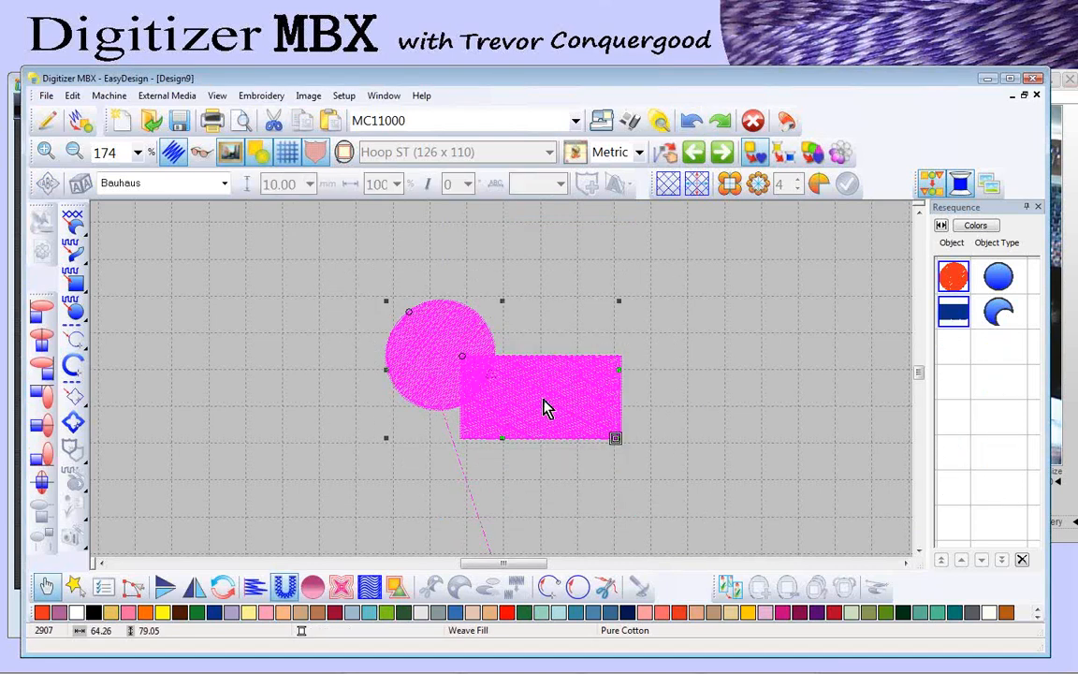
pyautogui.click(397, 590)
pyautogui.click(416, 359)
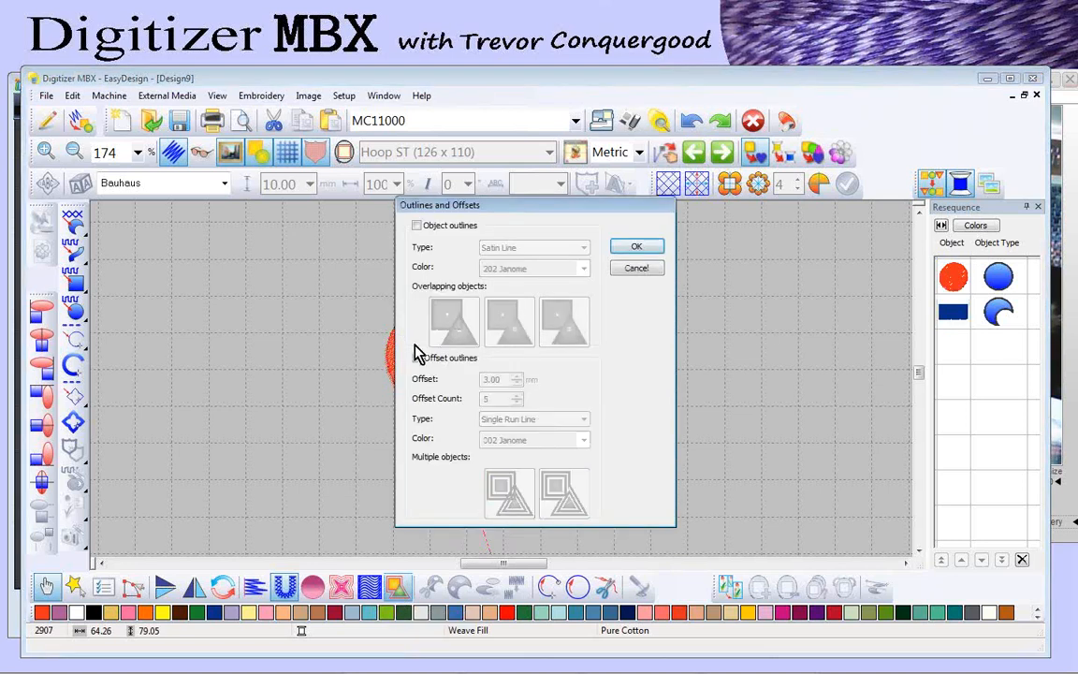
pyautogui.click(416, 226)
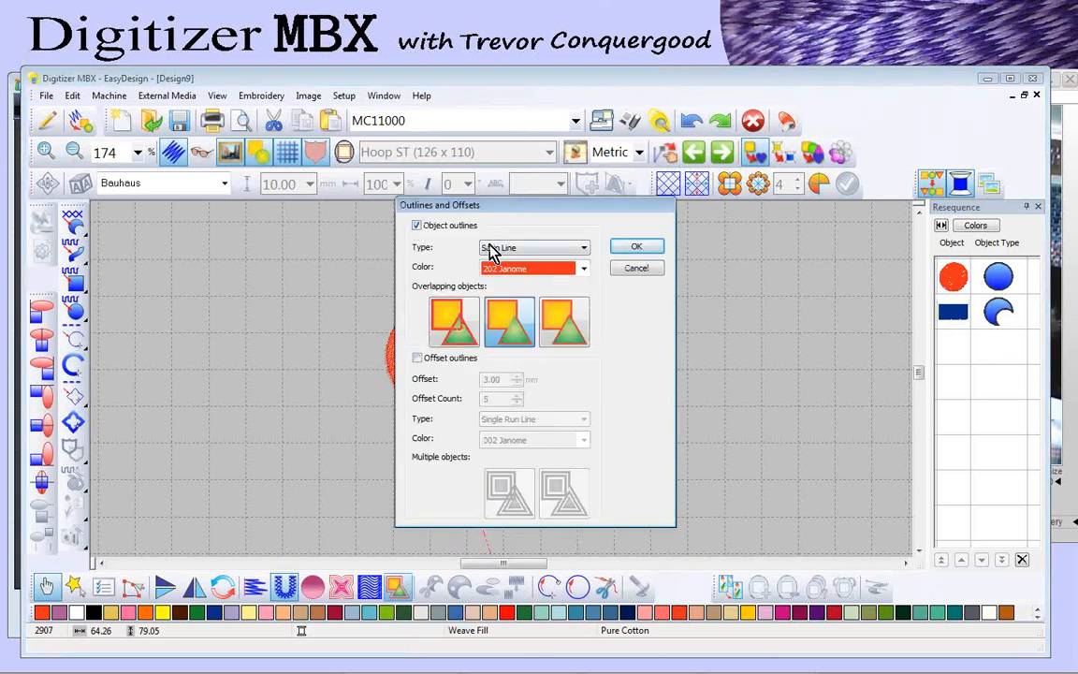
pyautogui.click(520, 251)
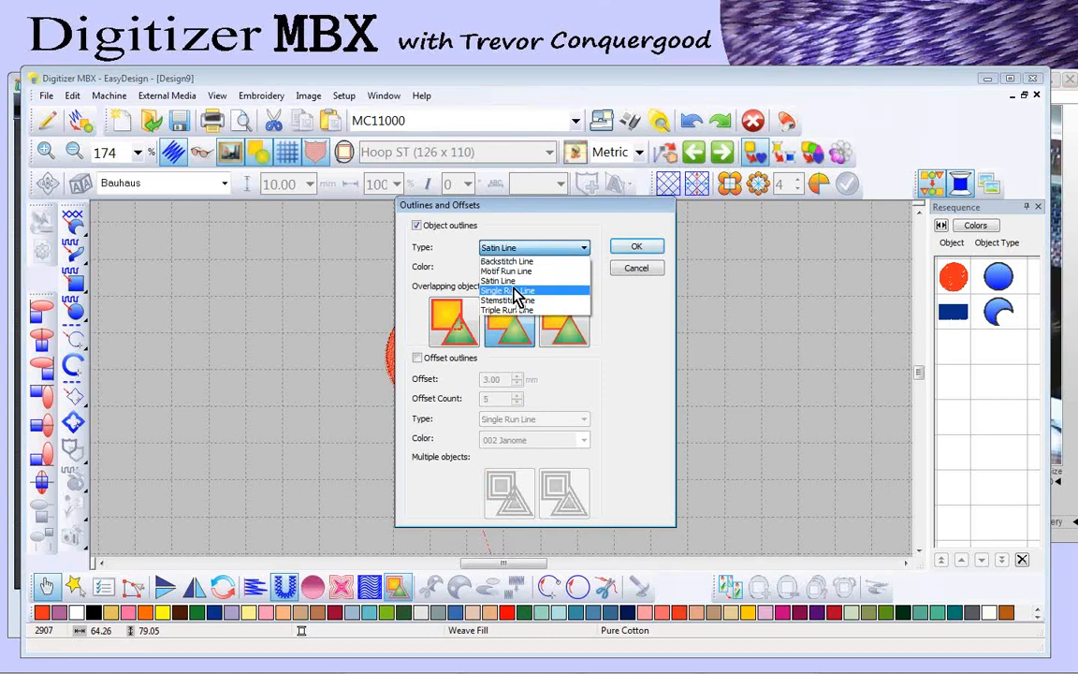
pyautogui.press('Escape')
pyautogui.click(518, 270)
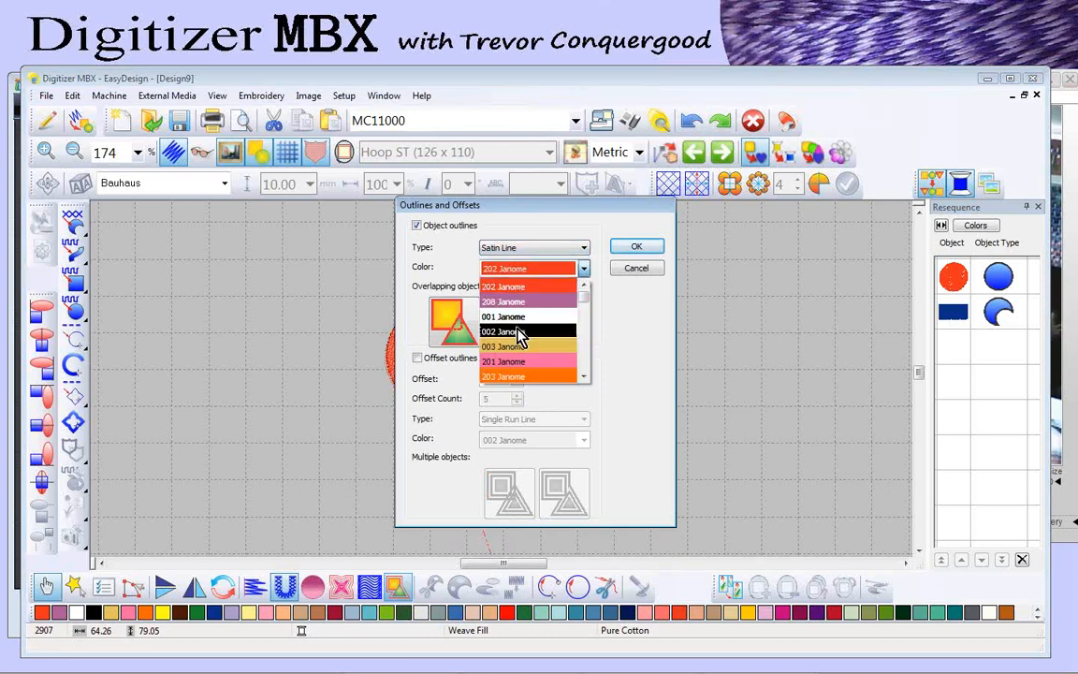
pyautogui.click(517, 333)
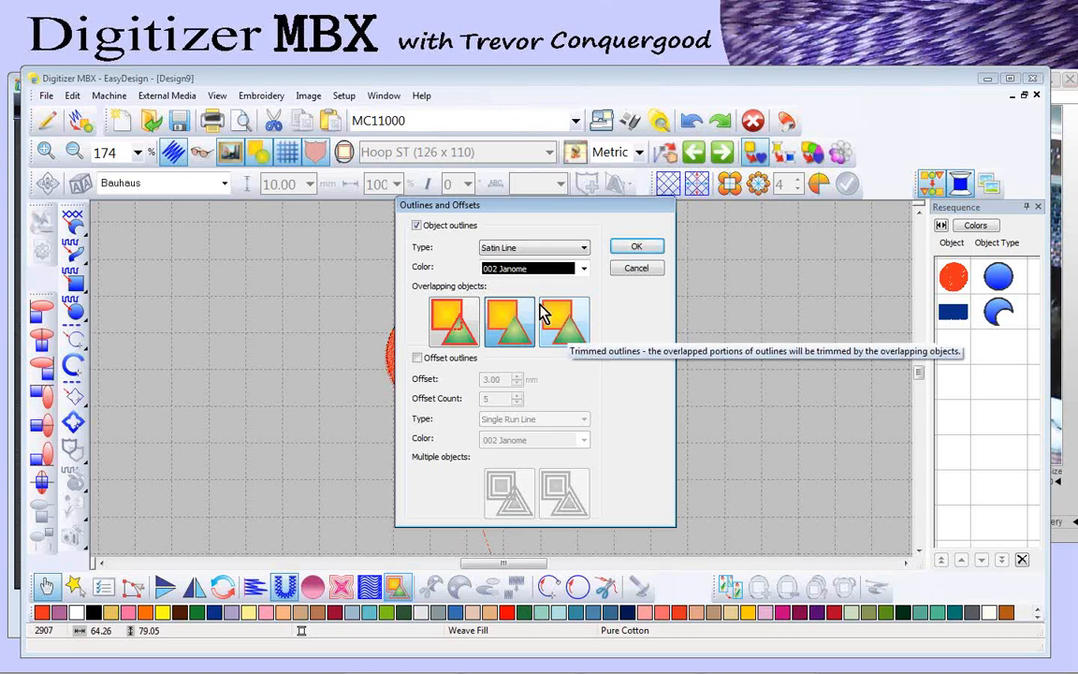
pyautogui.click(448, 318)
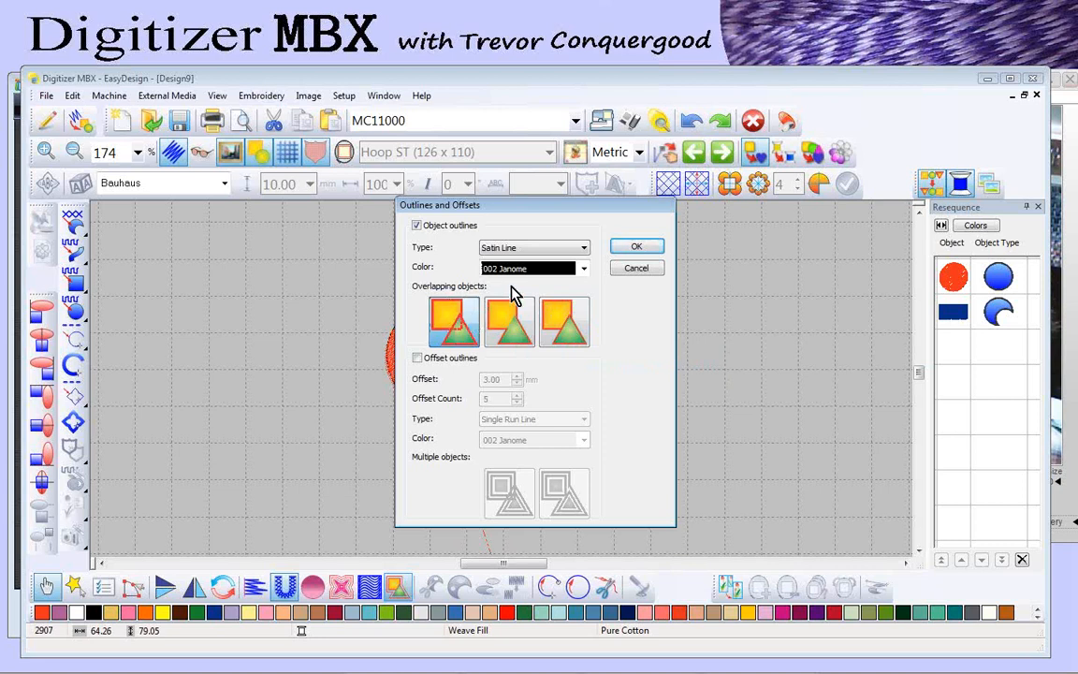
pyautogui.click(636, 248)
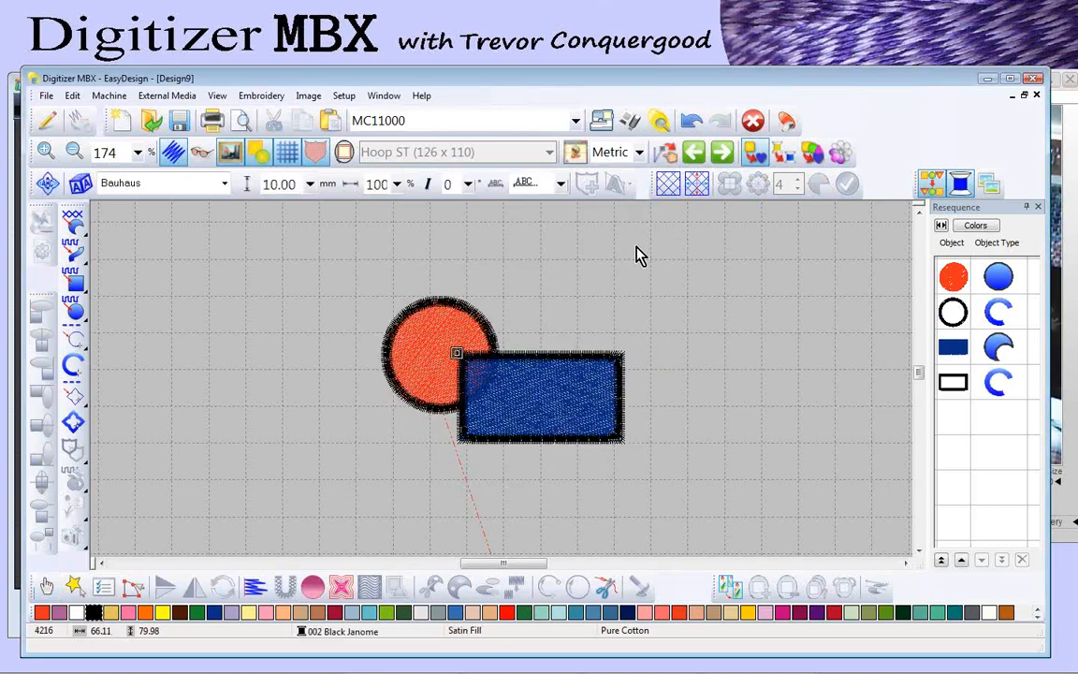
# Step: Check the circle, the rectangle and their outlines one by one in the stitching sequence, and undo the satin outlines
pyautogui.click(954, 276)
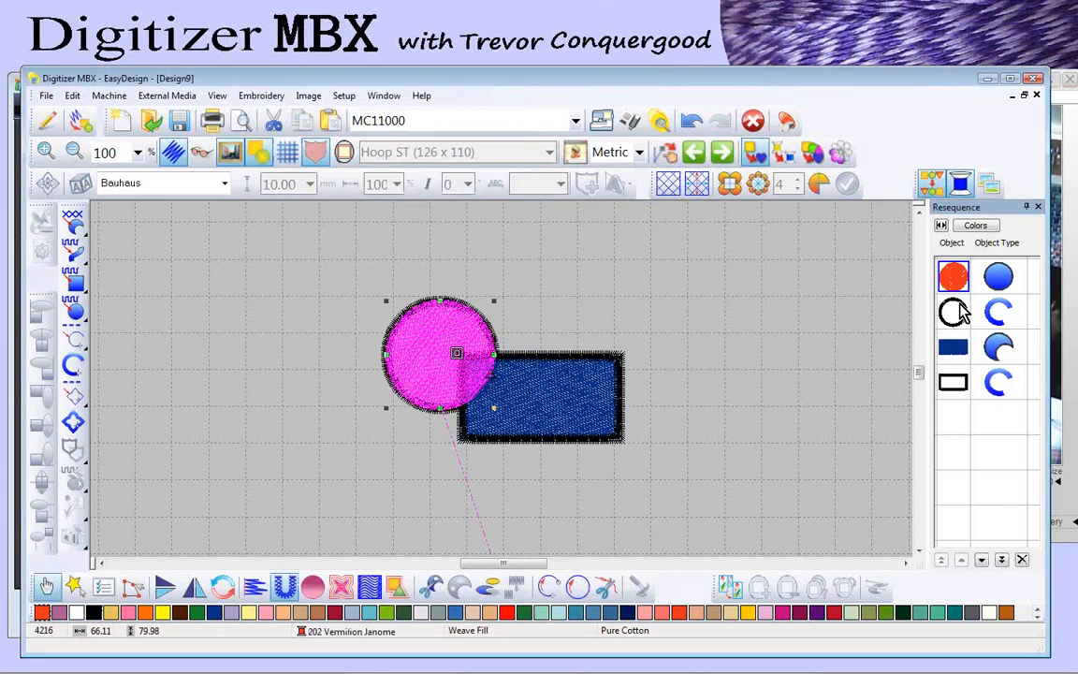
pyautogui.click(954, 311)
pyautogui.click(953, 347)
pyautogui.click(953, 382)
pyautogui.click(691, 121)
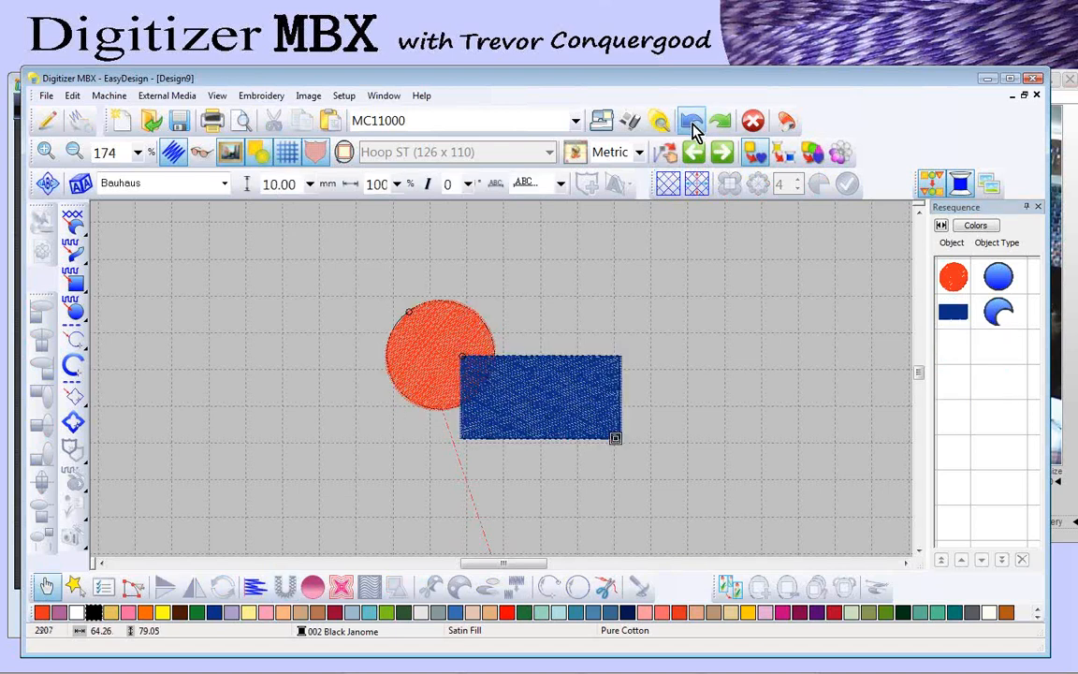
# Step: Try one common Satin Line outline in thread 002 Janome around the combined shape of the circle and rectangle
pyautogui.moveTo(346, 264); pyautogui.dragTo(683, 503)
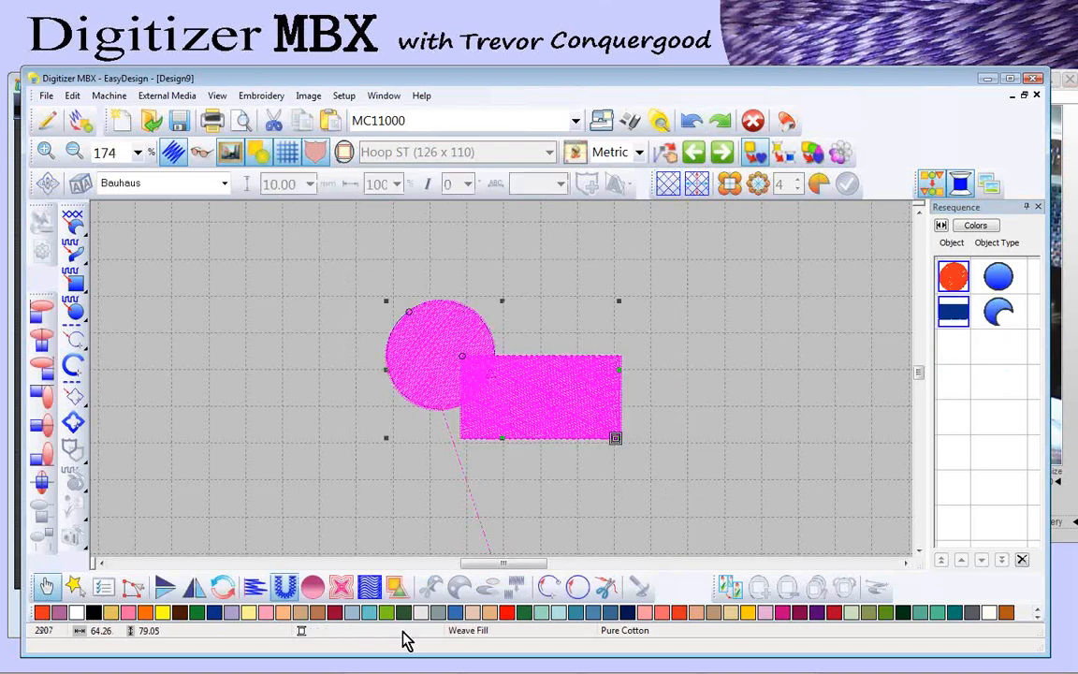
pyautogui.click(395, 586)
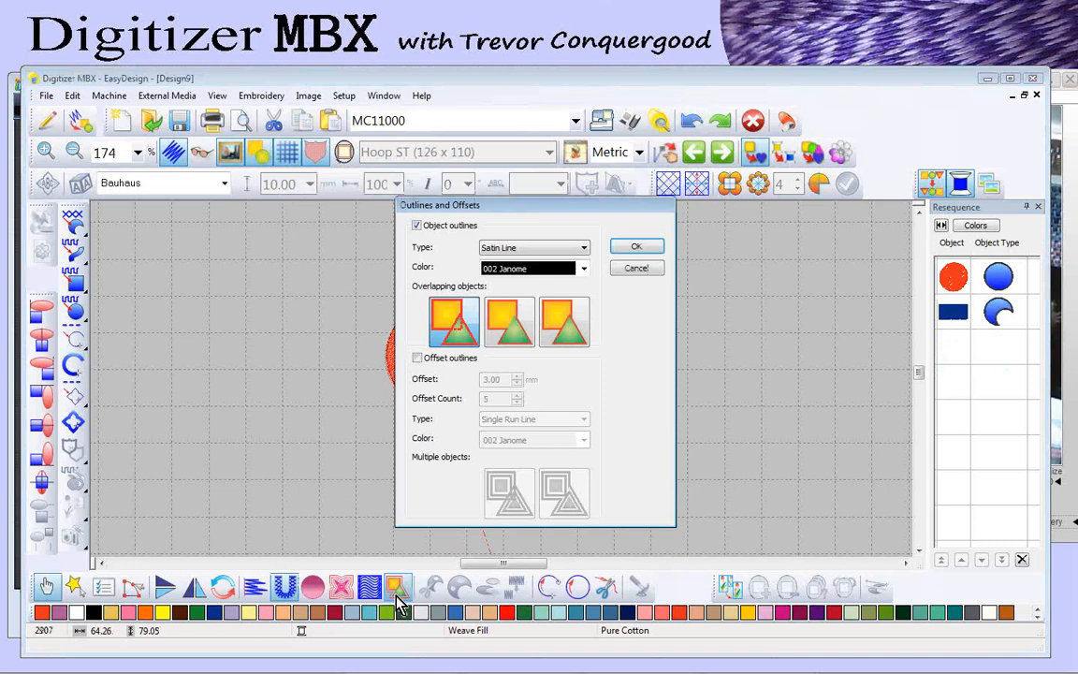
pyautogui.click(511, 328)
pyautogui.click(637, 246)
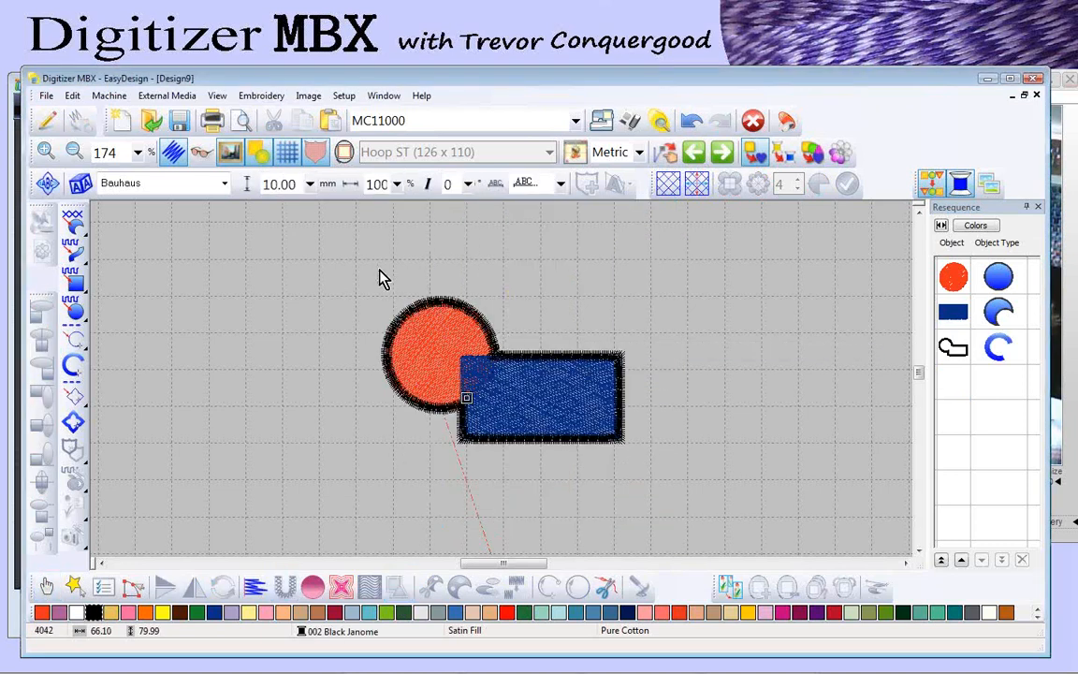
pyautogui.hotkey('ctrl', 'z')
# Step: Try trimmed Satin Line outlines in thread 002 Janome on the overlapping circle and rectangle
pyautogui.hotkey('ctrl', 'a')
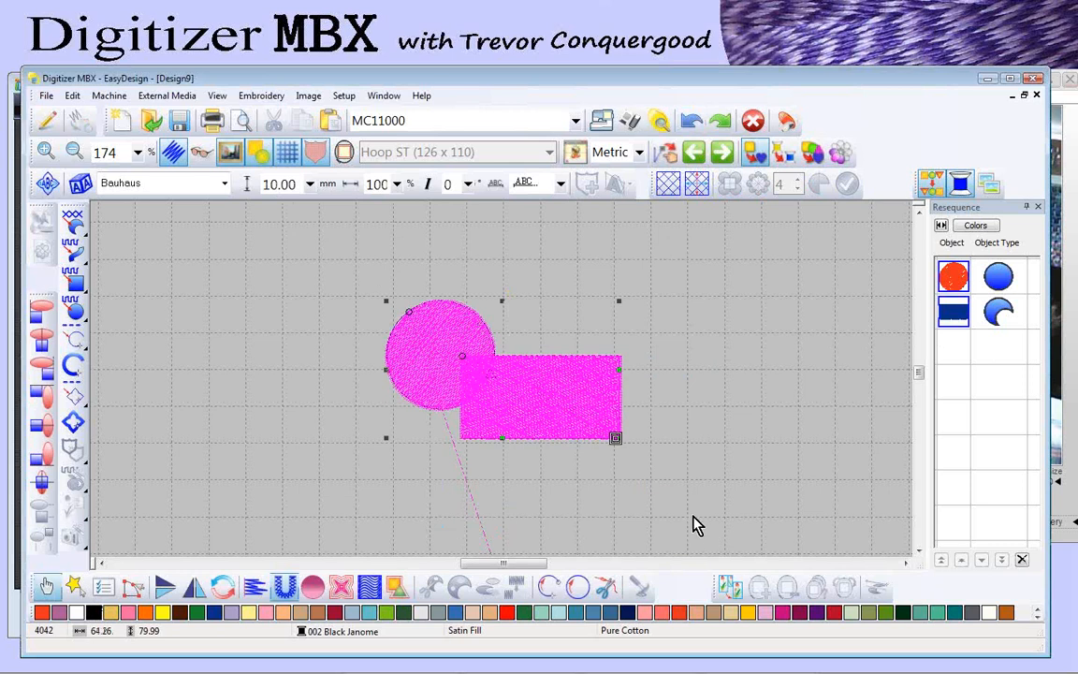
pyautogui.click(397, 587)
pyautogui.click(562, 326)
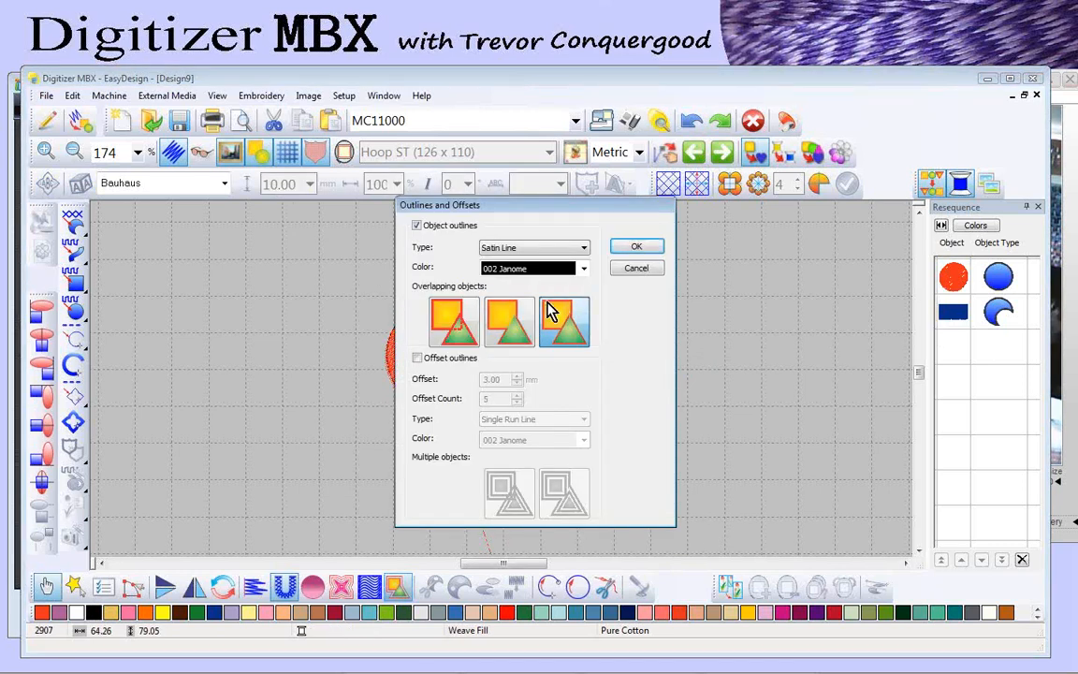
pyautogui.click(631, 251)
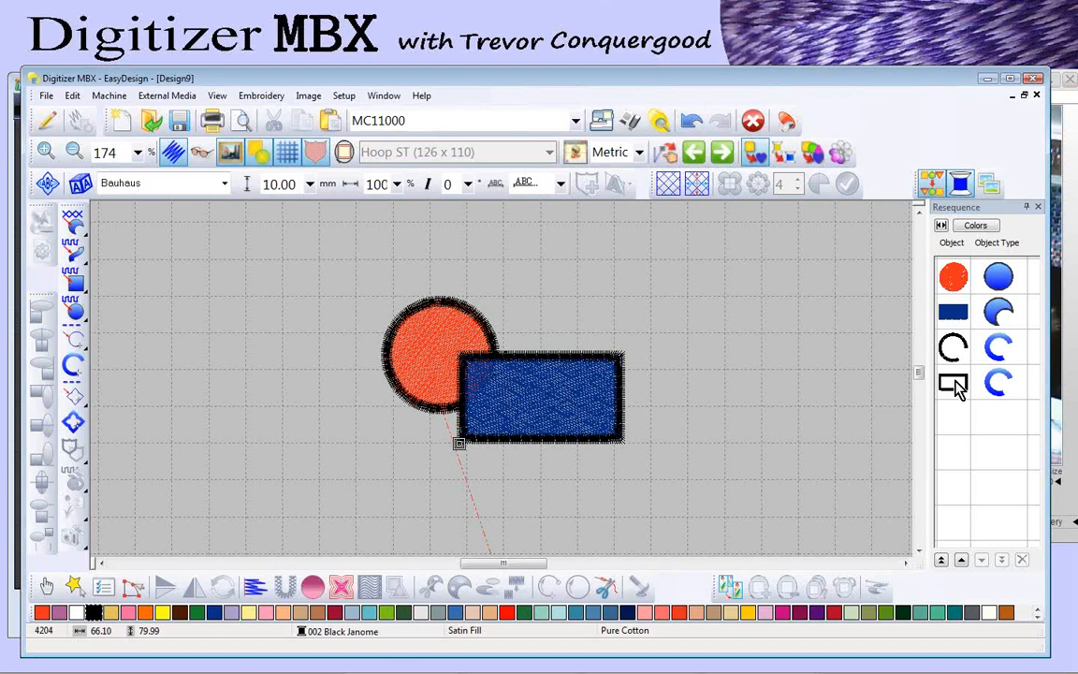
pyautogui.click(693, 124)
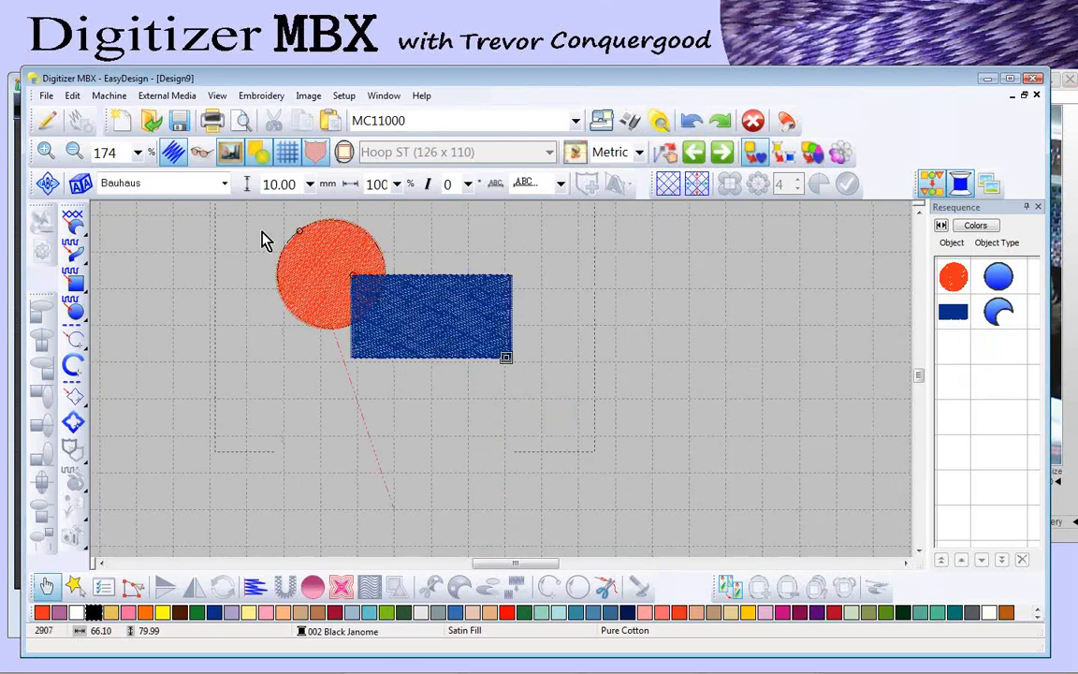
# Step: Add a common Satin Line outline and five common Backstitch Line offsets, 3 mm apart in thread 002 Janome, around the circle and rectangle
pyautogui.hotkey('ctrl', 'a')
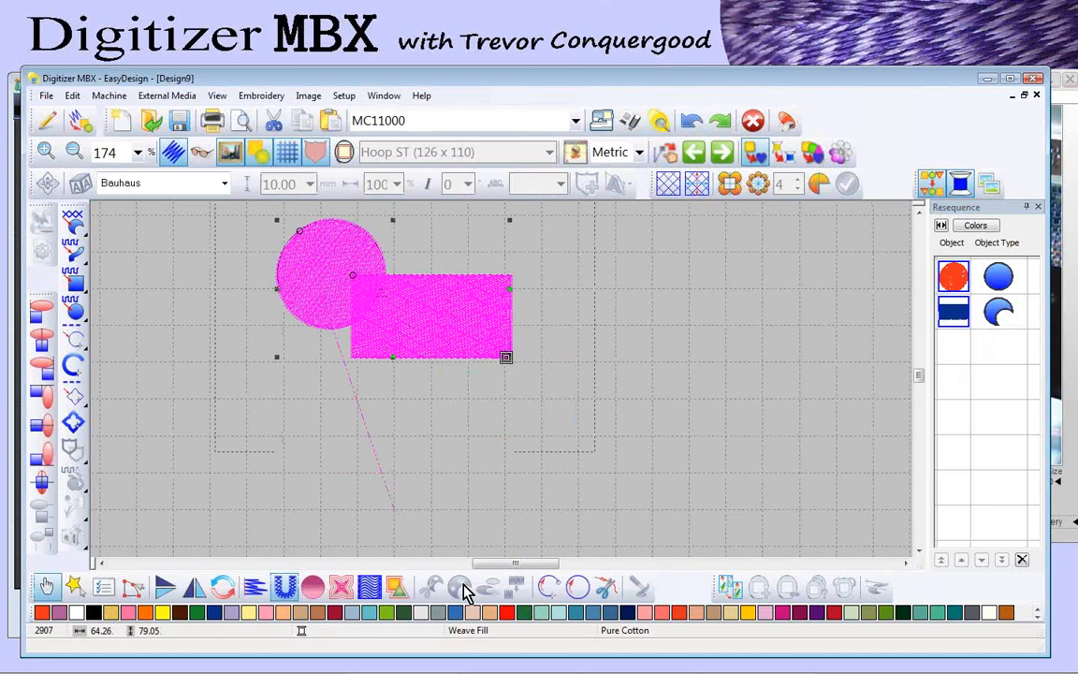
pyautogui.click(397, 589)
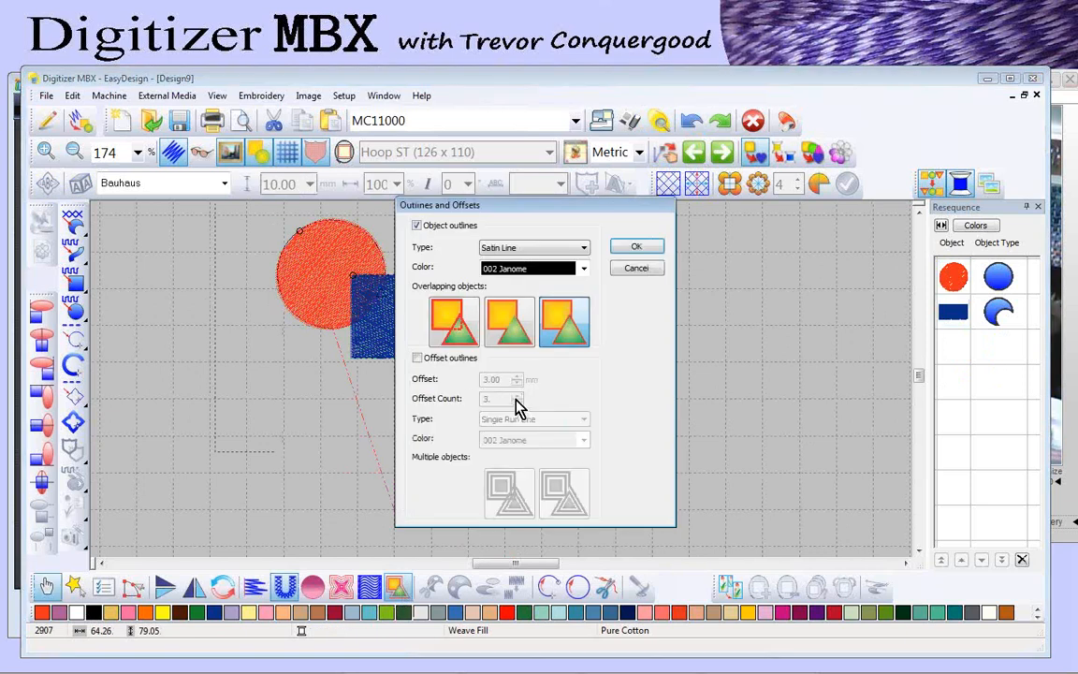
pyautogui.click(503, 318)
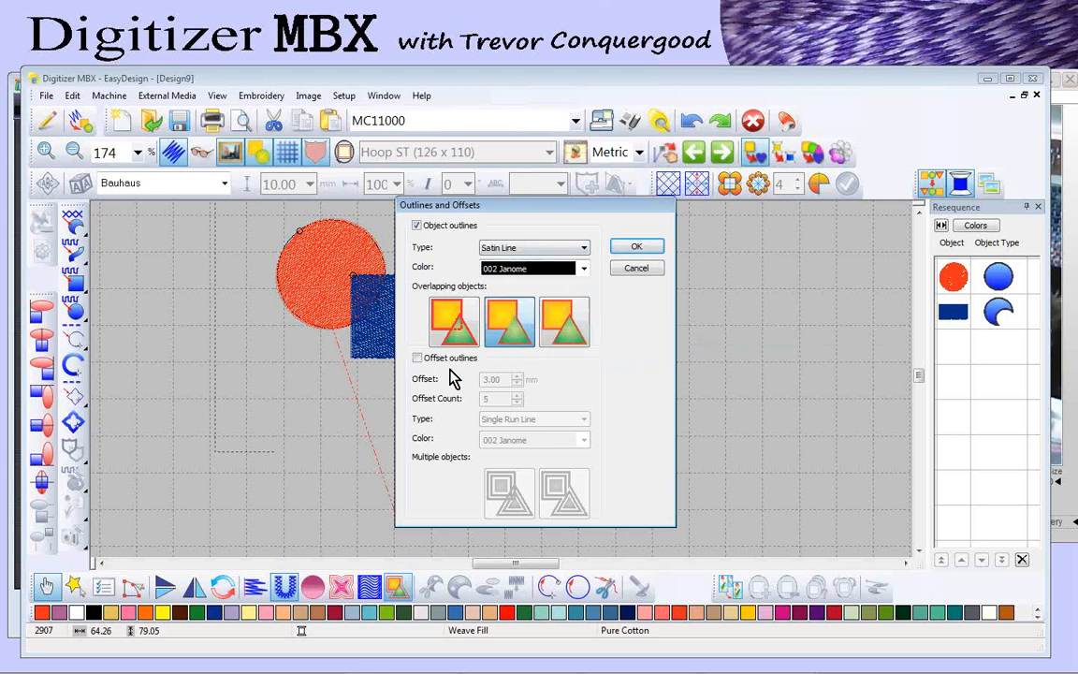
pyautogui.click(417, 361)
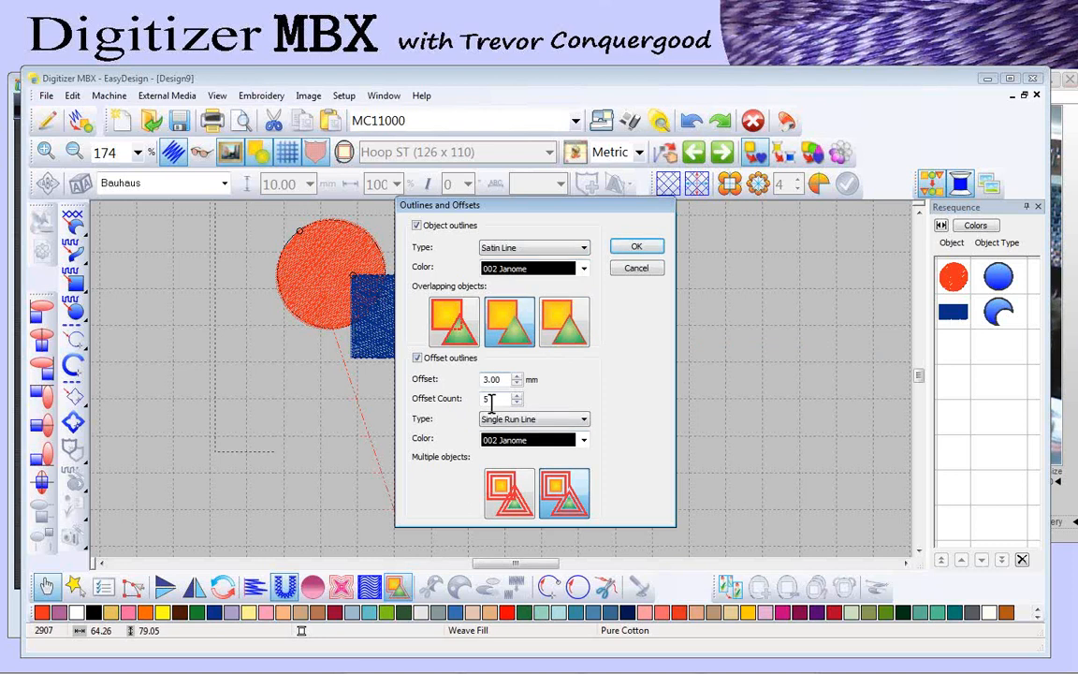
pyautogui.click(521, 420)
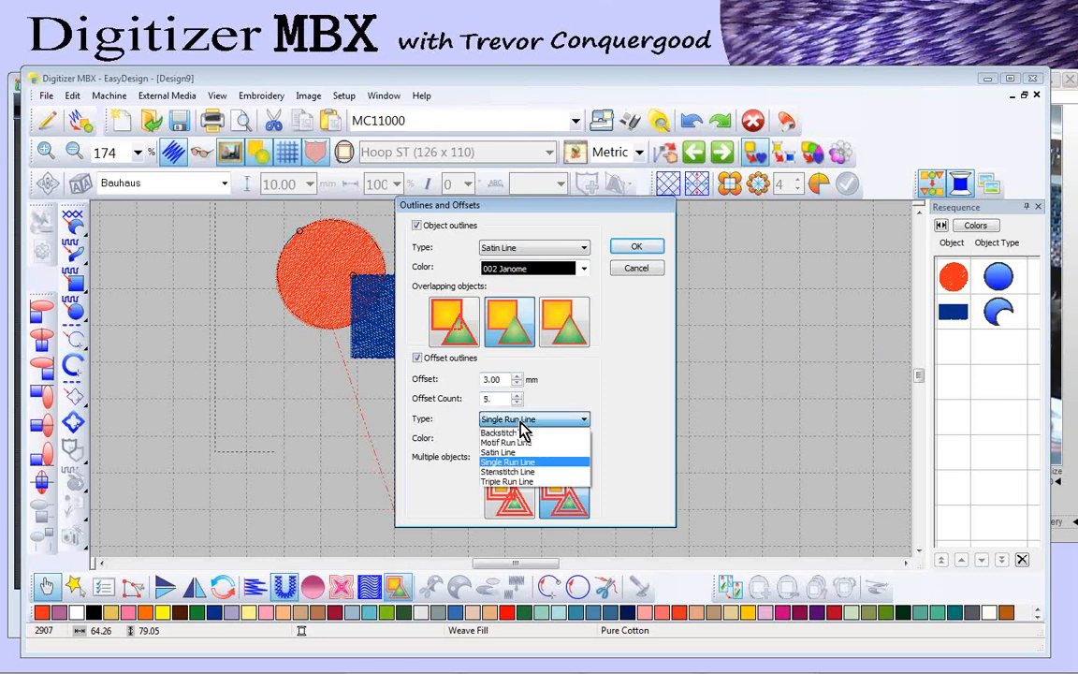
pyautogui.click(518, 432)
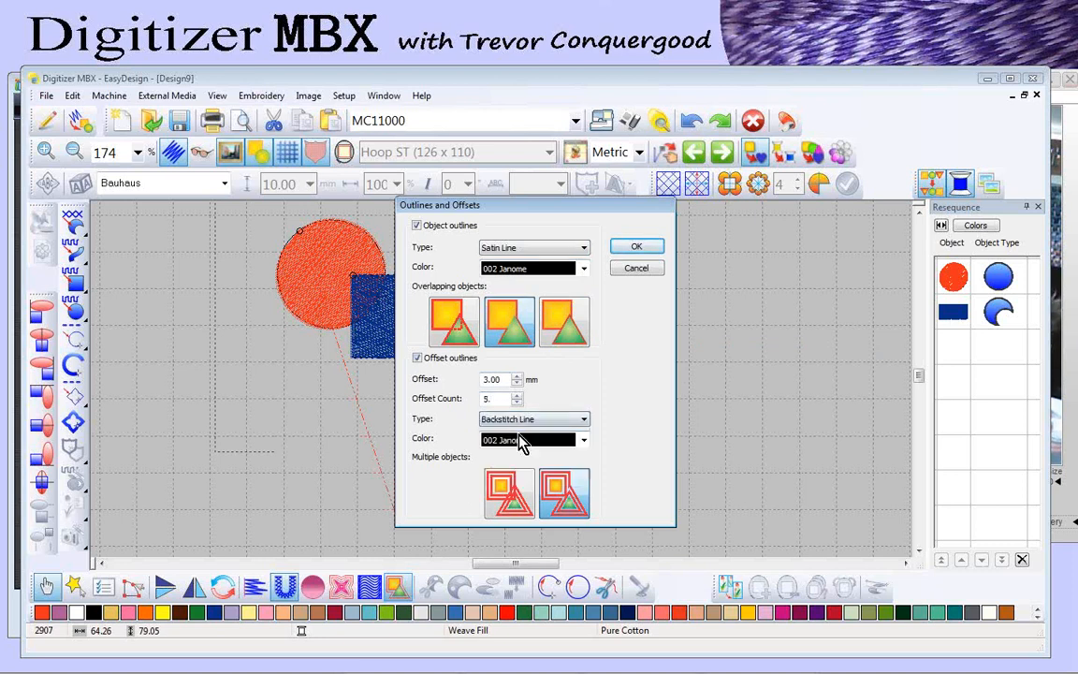
pyautogui.click(638, 247)
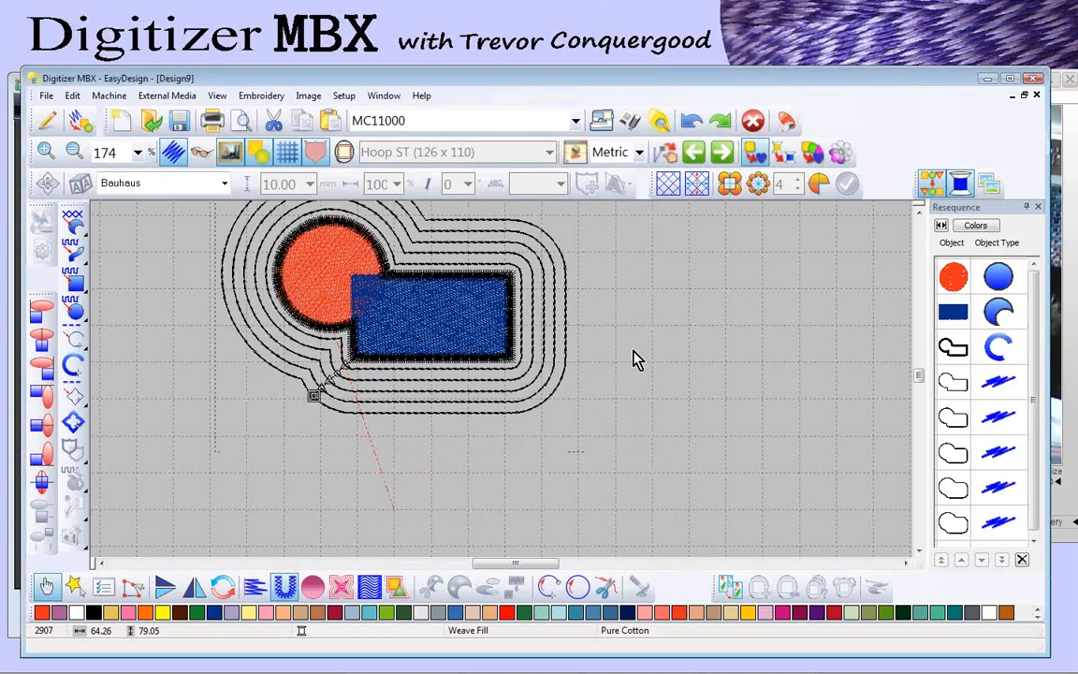
pyautogui.click(919, 213)
pyautogui.click(919, 213)
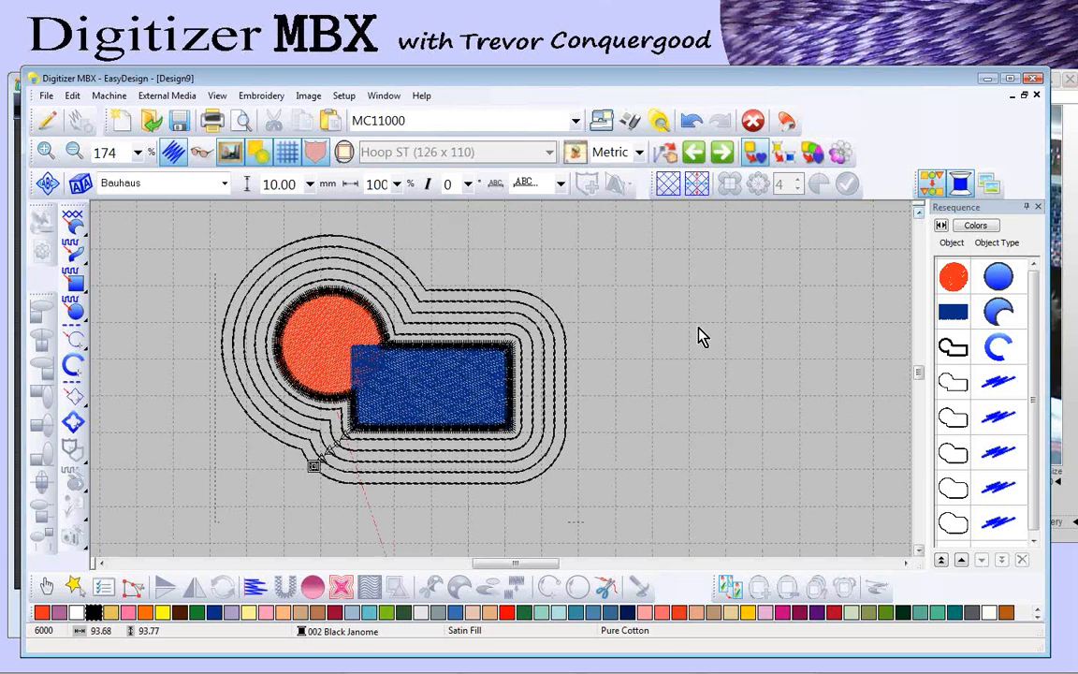
pyautogui.press('Escape')
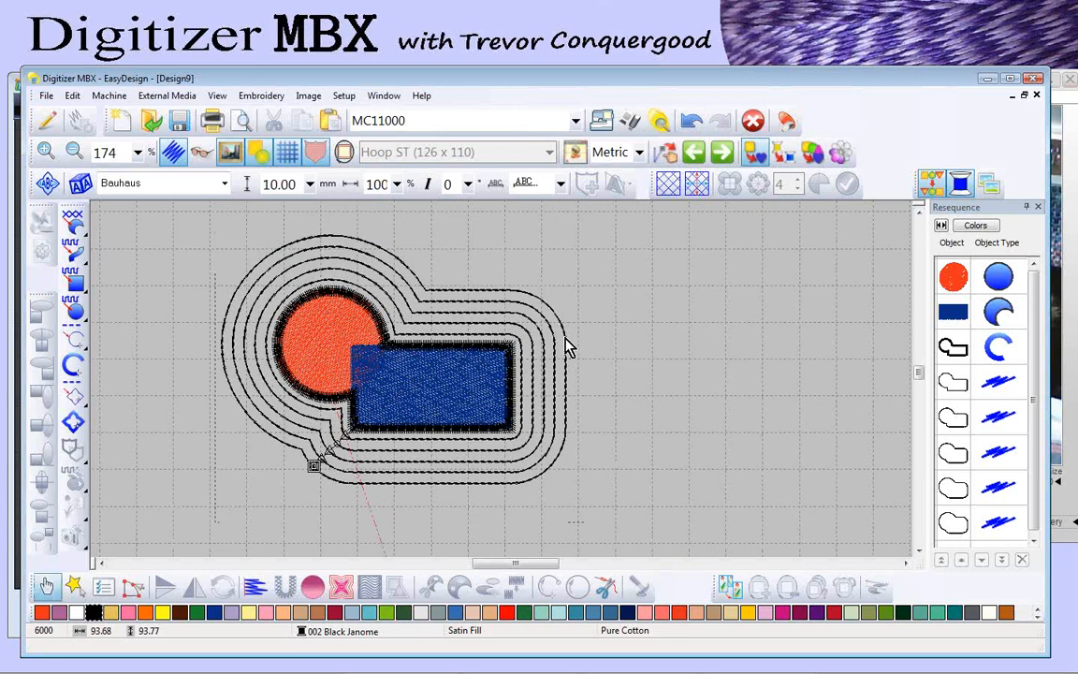
# Step: Change the outermost offset line around the circle and rectangle from backstitch to Satin Line
pyautogui.click(566, 346)
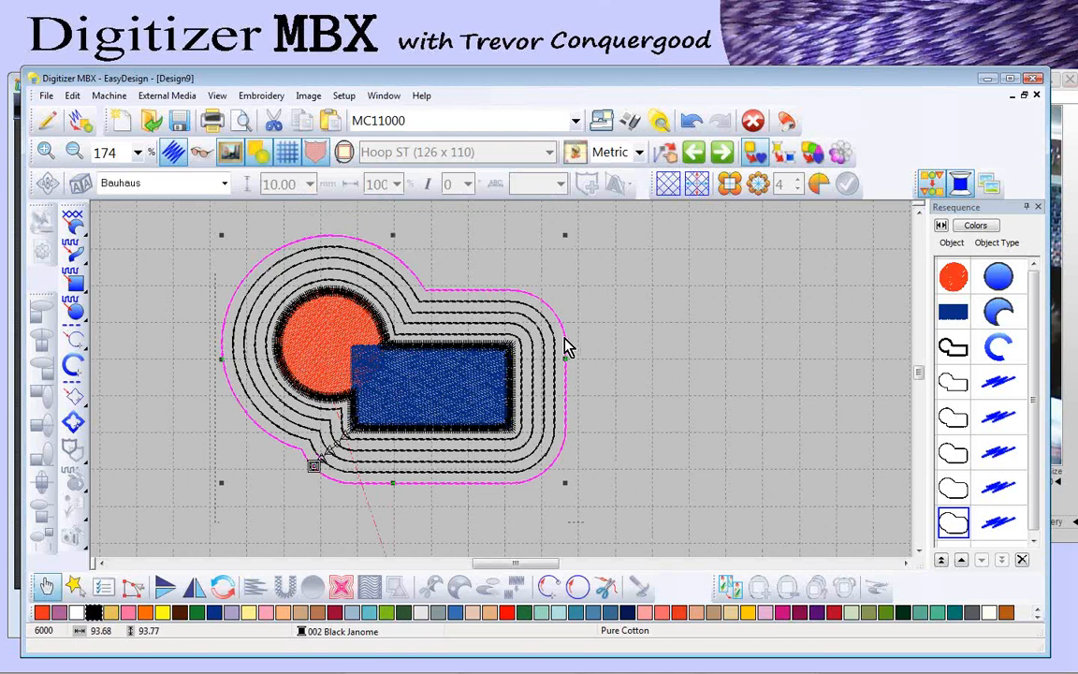
pyautogui.rightClick(618, 343)
pyautogui.click(642, 428)
pyautogui.click(480, 208)
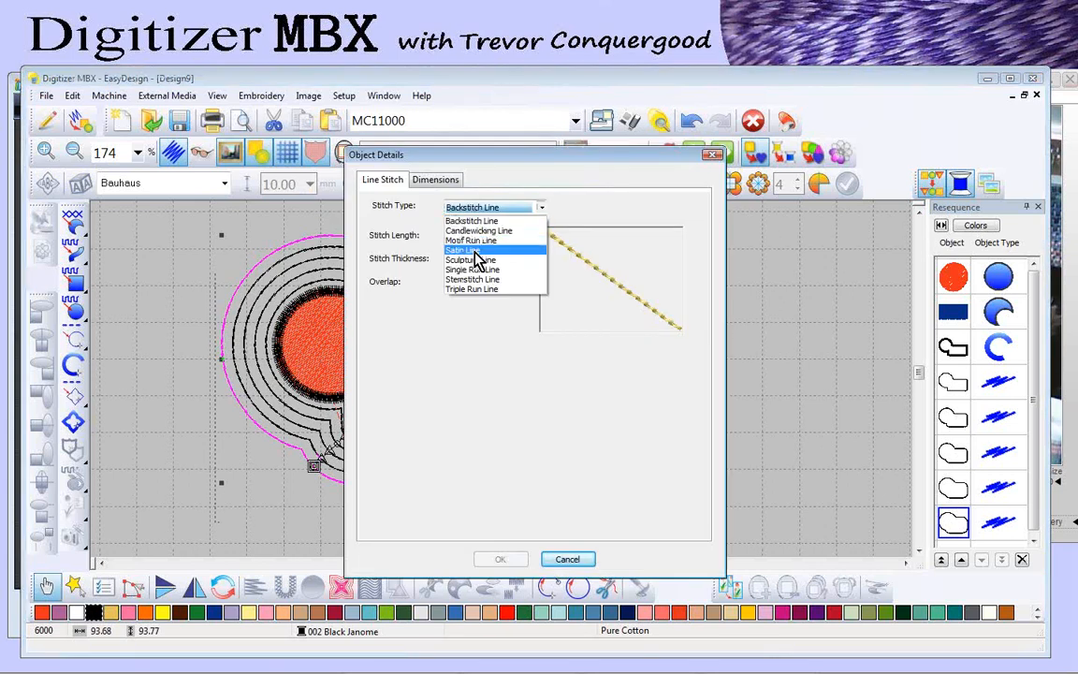
pyautogui.click(477, 251)
pyautogui.click(502, 559)
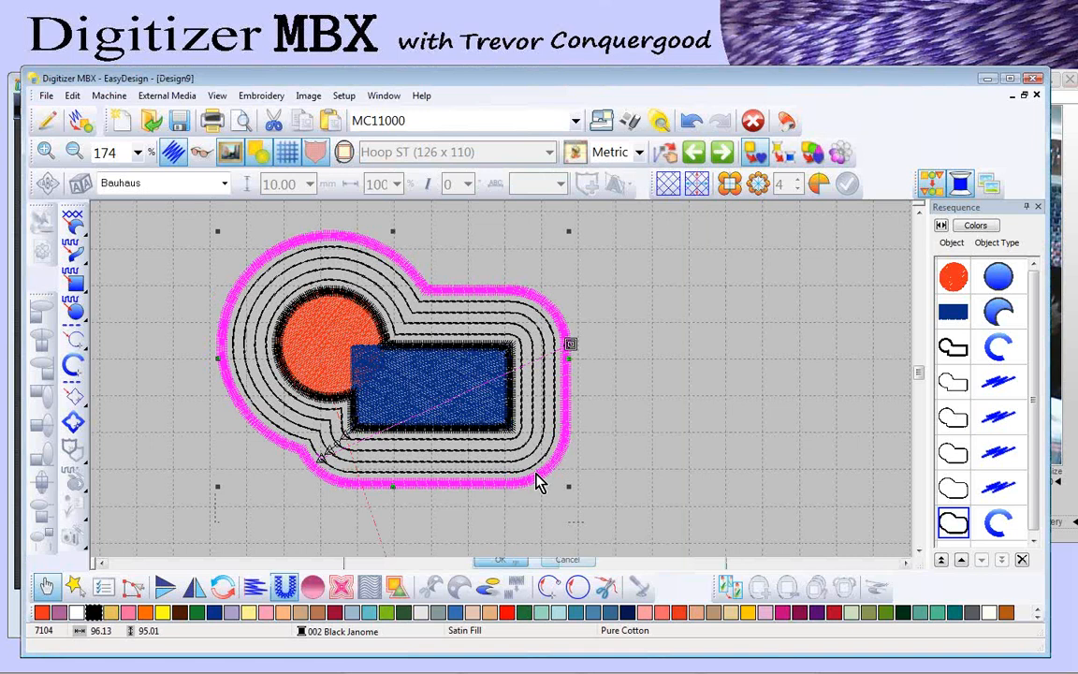
# Step: Change the middle offset line around the circle and rectangle to Candlewicking Line
pyautogui.rightClick(548, 343)
pyautogui.click(562, 429)
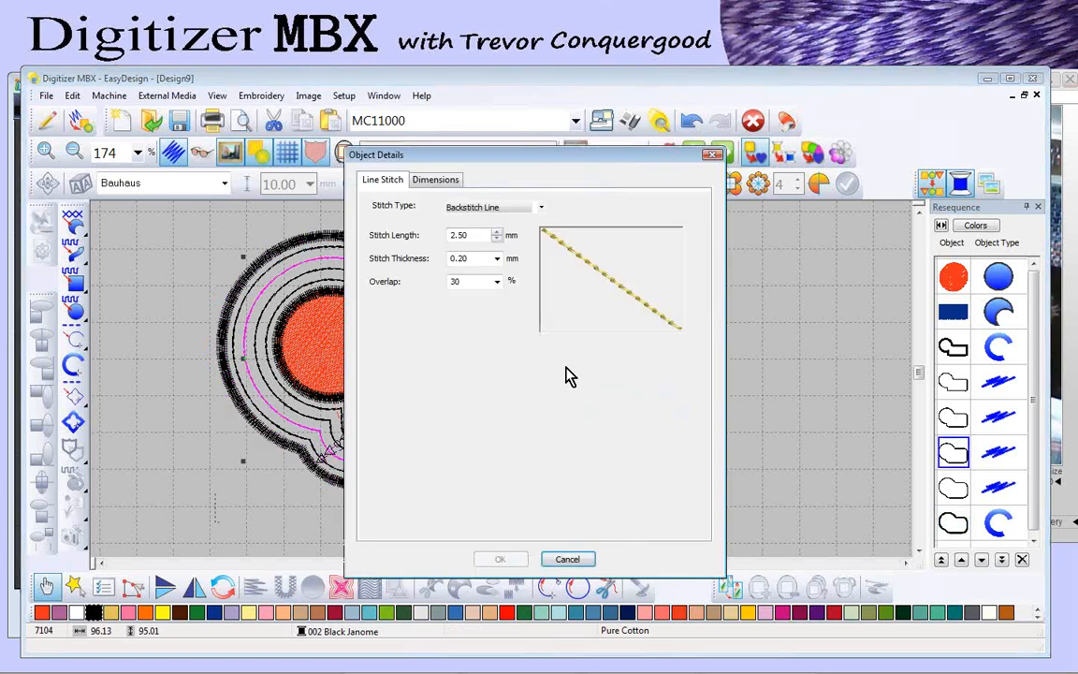
pyautogui.click(479, 209)
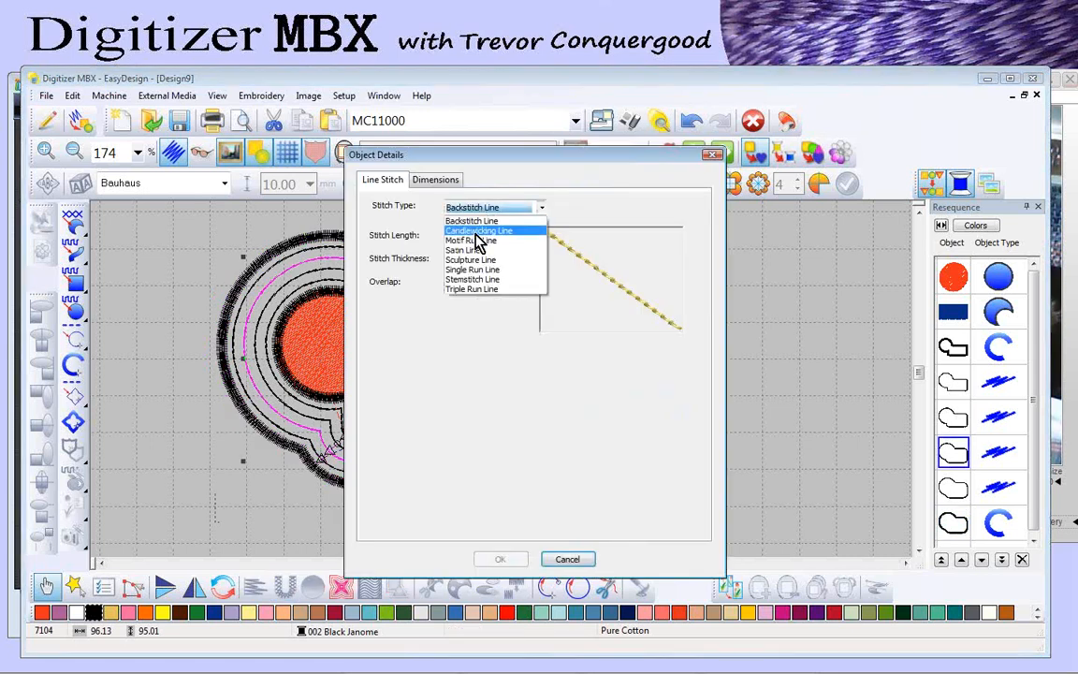
pyautogui.click(479, 230)
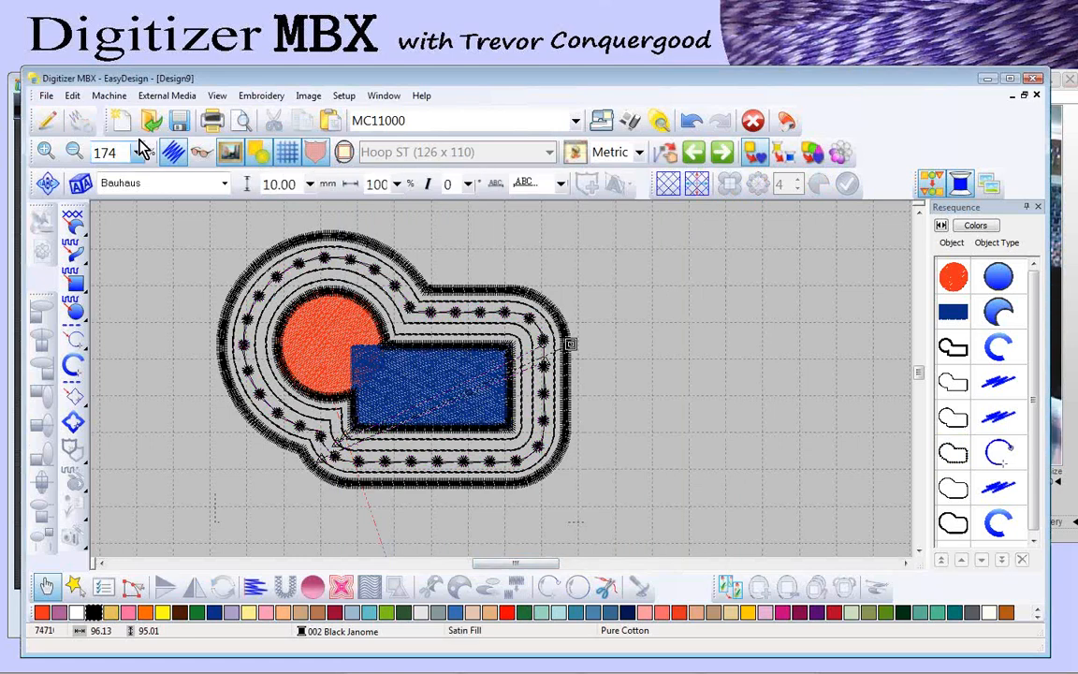
# Step: Open the design Love Owls.JAN from the Embroidery Album V4 folder, listing files of type Digitizer MBX V4.0 (*.JAN)
pyautogui.click(147, 118)
pyautogui.click(446, 241)
pyautogui.click(391, 319)
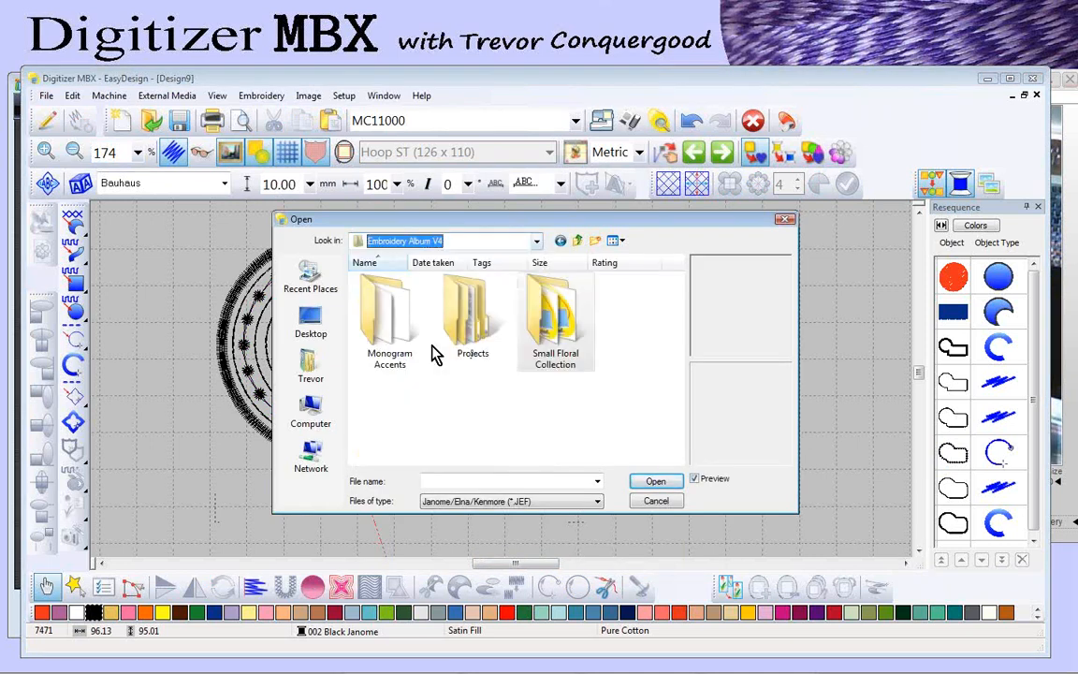
pyautogui.click(527, 503)
pyautogui.click(463, 206)
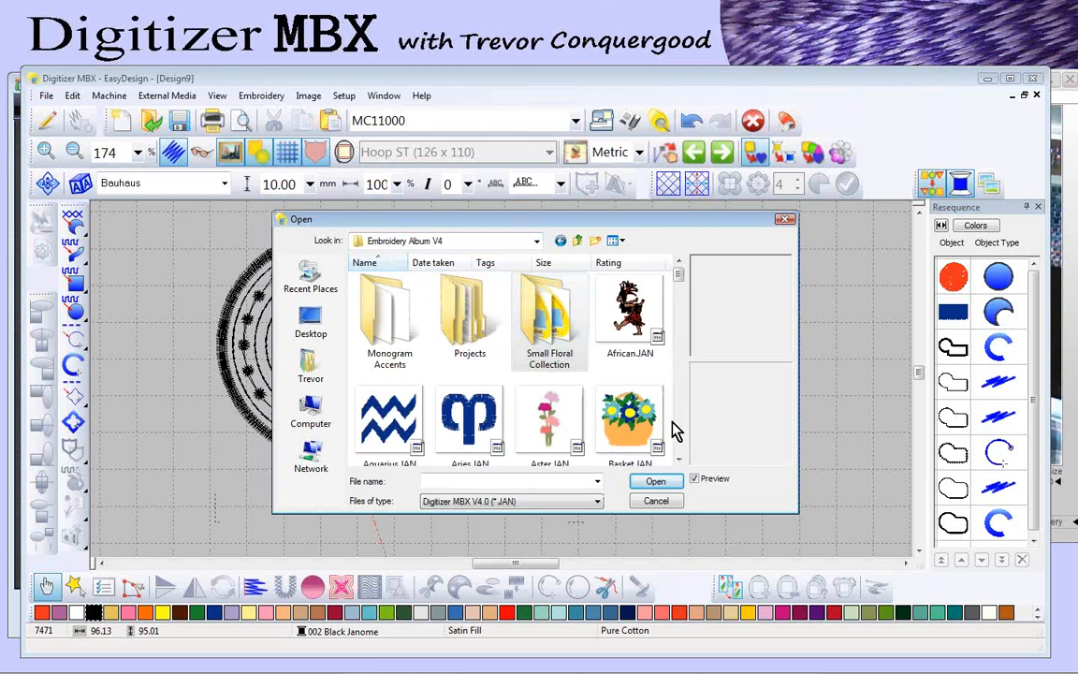
pyautogui.scroll(-10, 673, 424)
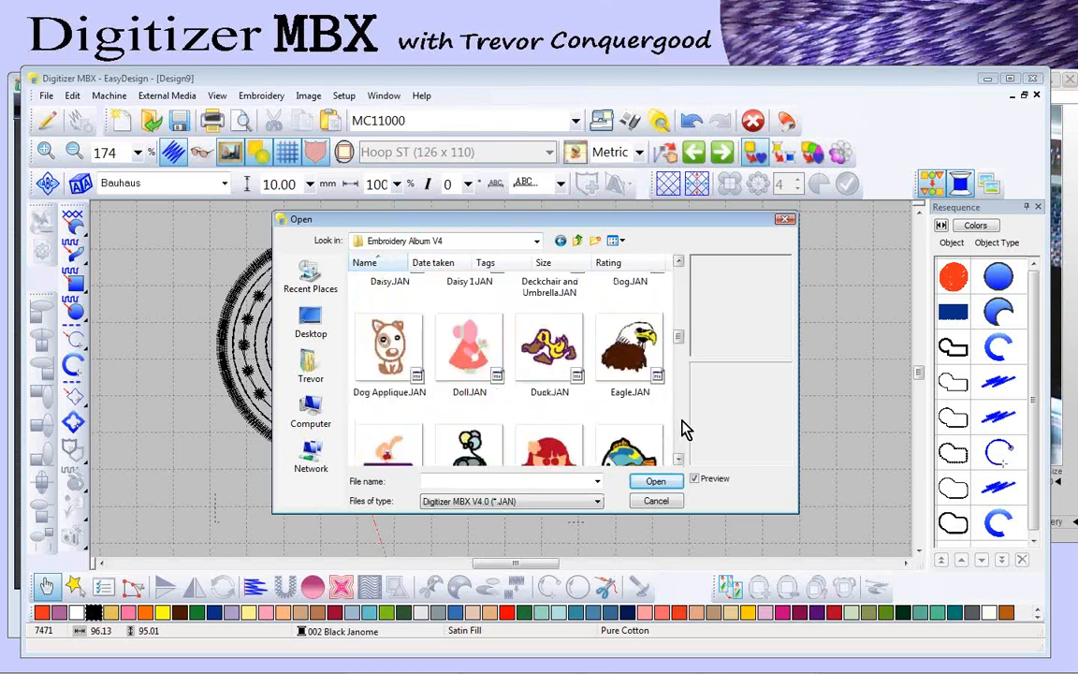
pyautogui.scroll(-3, 684, 429)
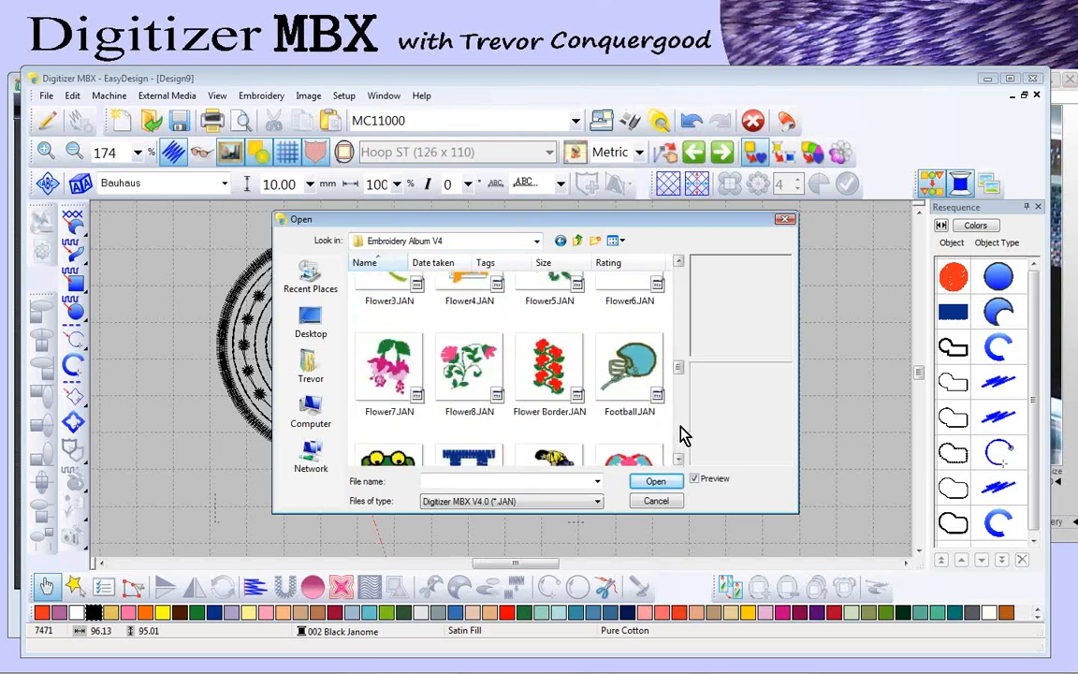
pyautogui.scroll(-5, 681, 438)
pyautogui.click(630, 379)
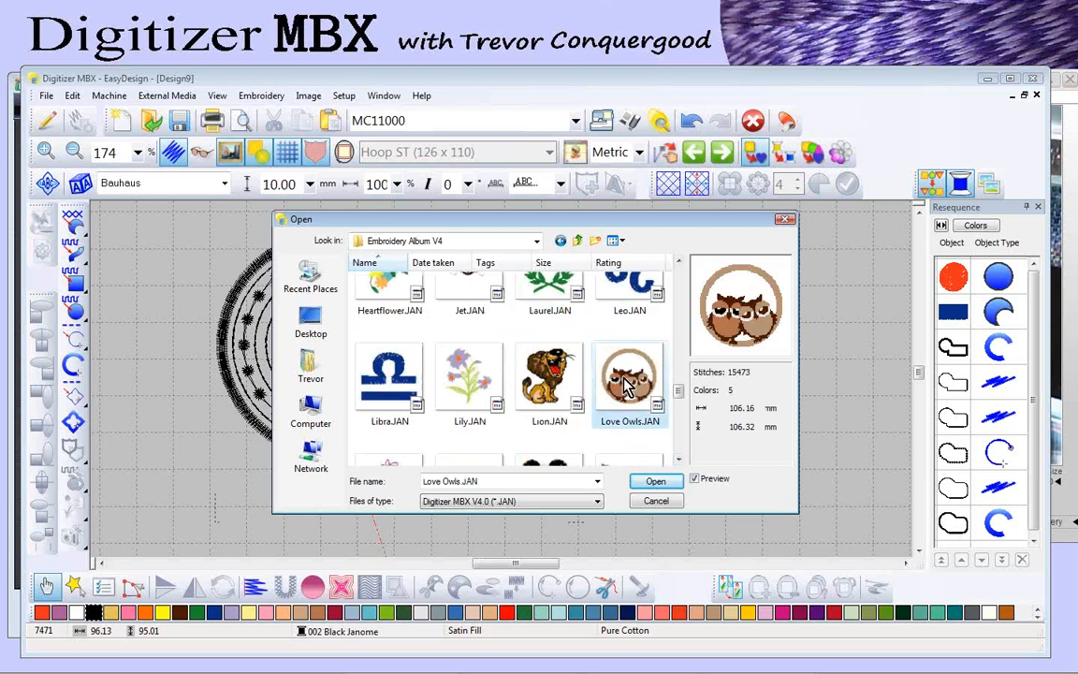
pyautogui.click(656, 481)
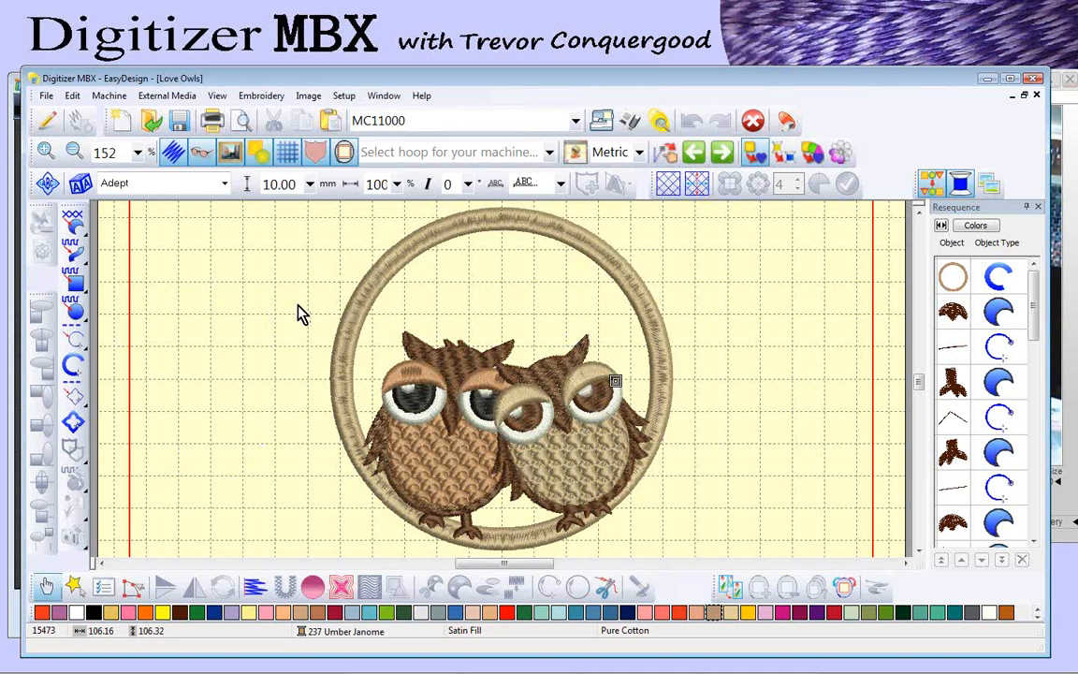
# Step: Try one common Satin Line outline in thread 002 Janome, without offsets, around the two owls, and undo it
pyautogui.moveTo(299, 307); pyautogui.dragTo(612, 490)
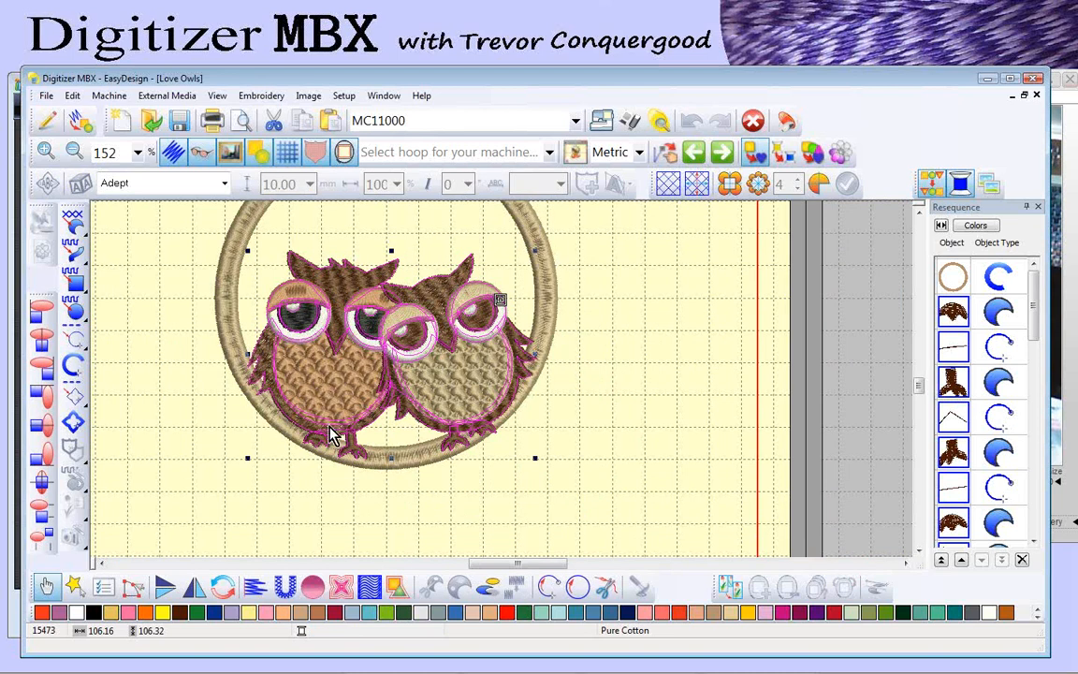
pyautogui.click(919, 210)
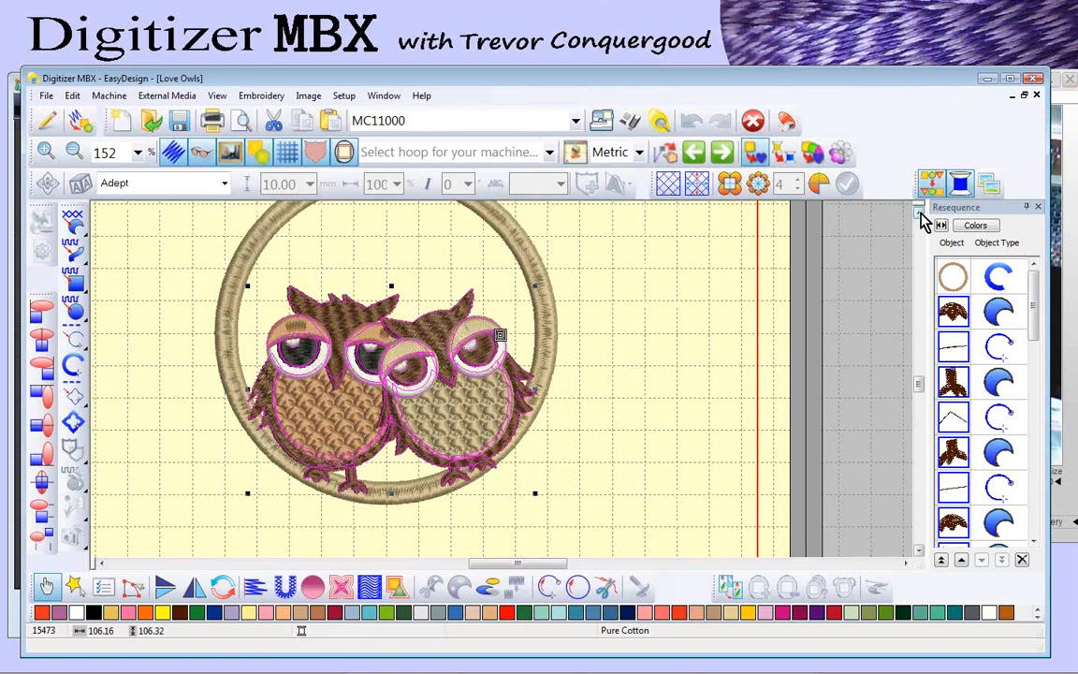
pyautogui.click(395, 590)
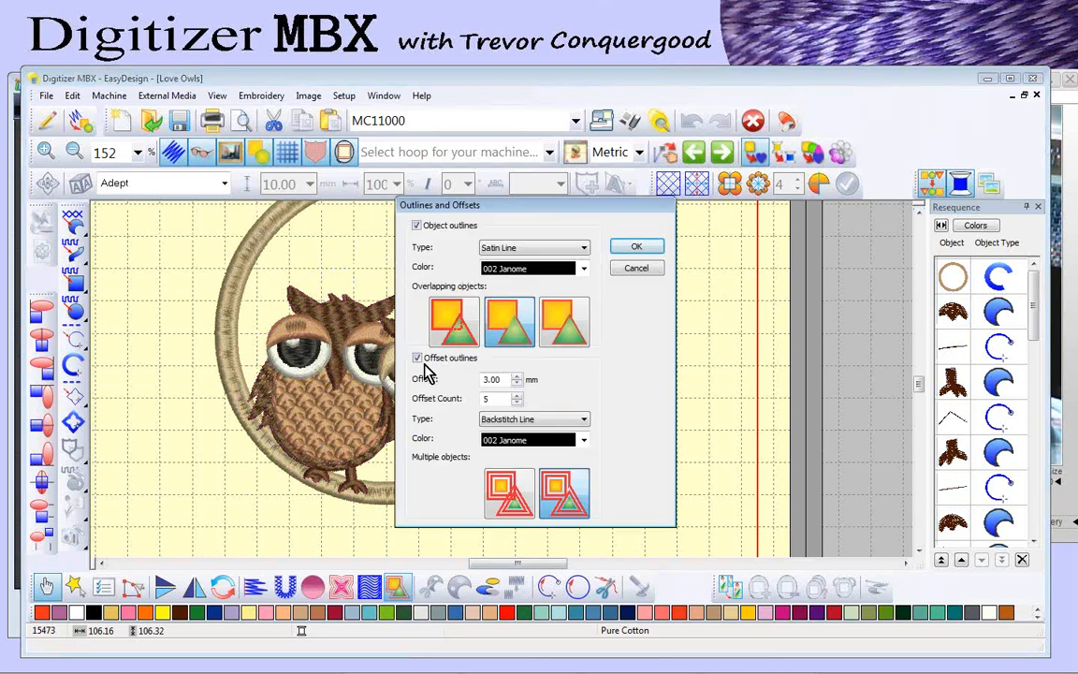
pyautogui.click(418, 359)
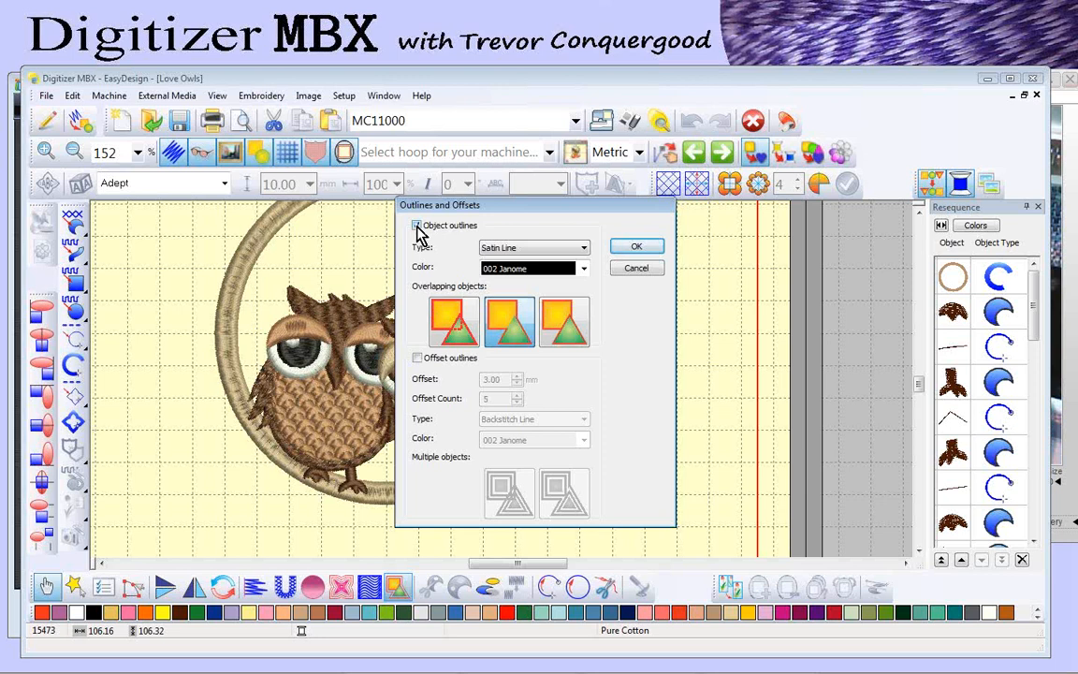
pyautogui.click(519, 327)
pyautogui.click(642, 248)
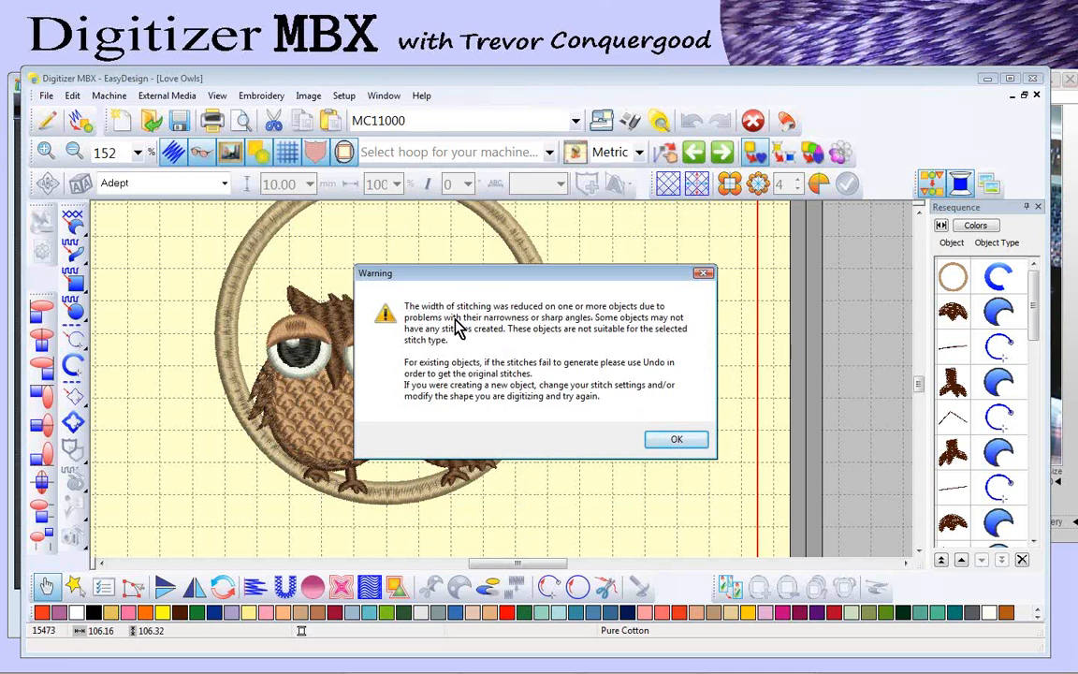
pyautogui.click(677, 441)
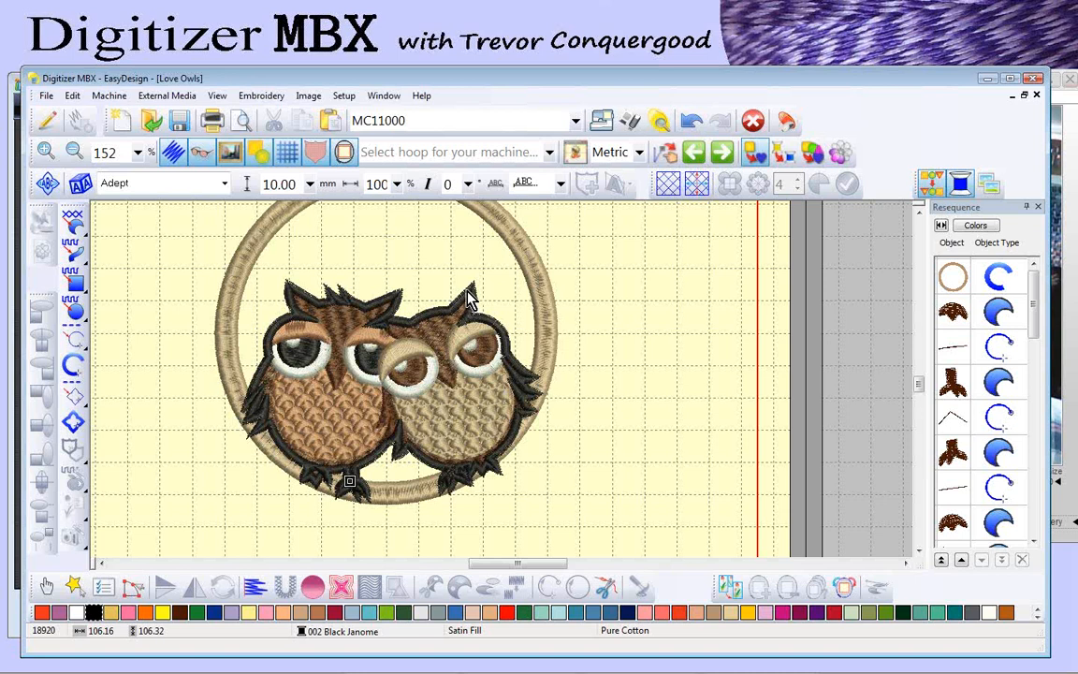
pyautogui.click(691, 120)
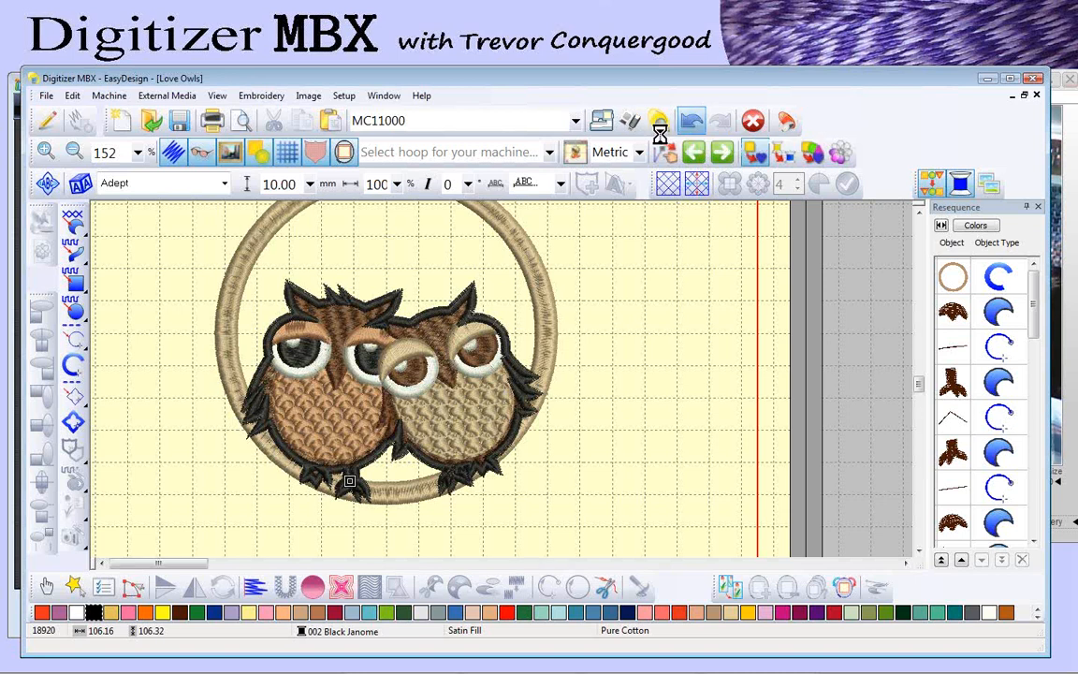
# Step: For the two owls without the ring, turn off object outlines and set up one offset outline at a distance of 1 mm
pyautogui.click(46, 586)
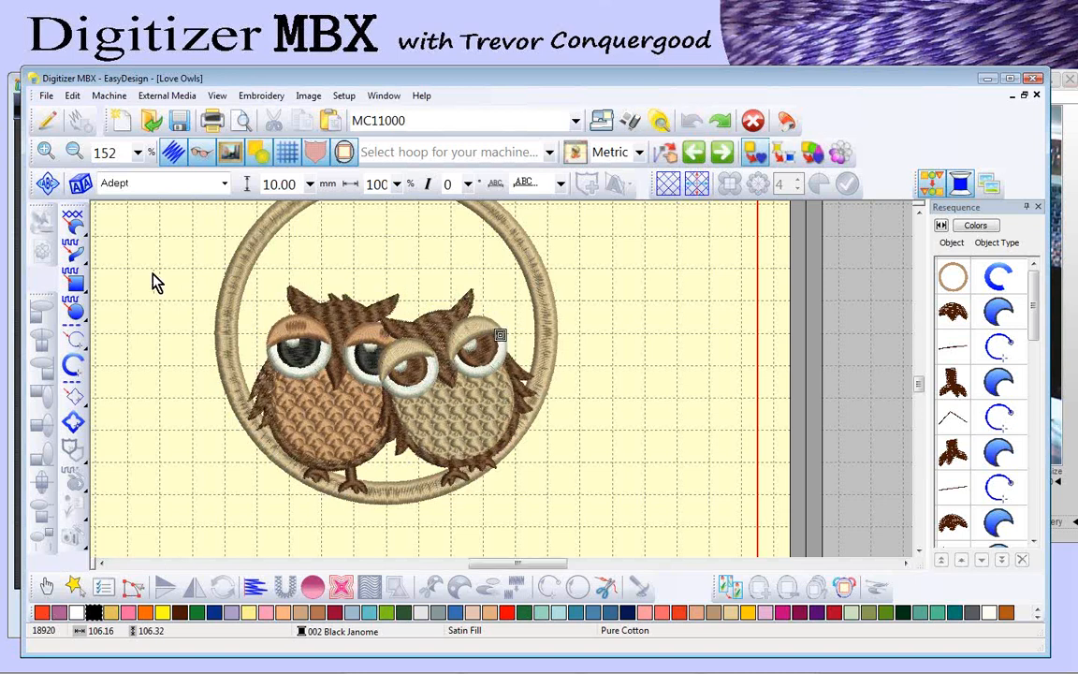
pyautogui.moveTo(164, 272); pyautogui.dragTo(560, 459)
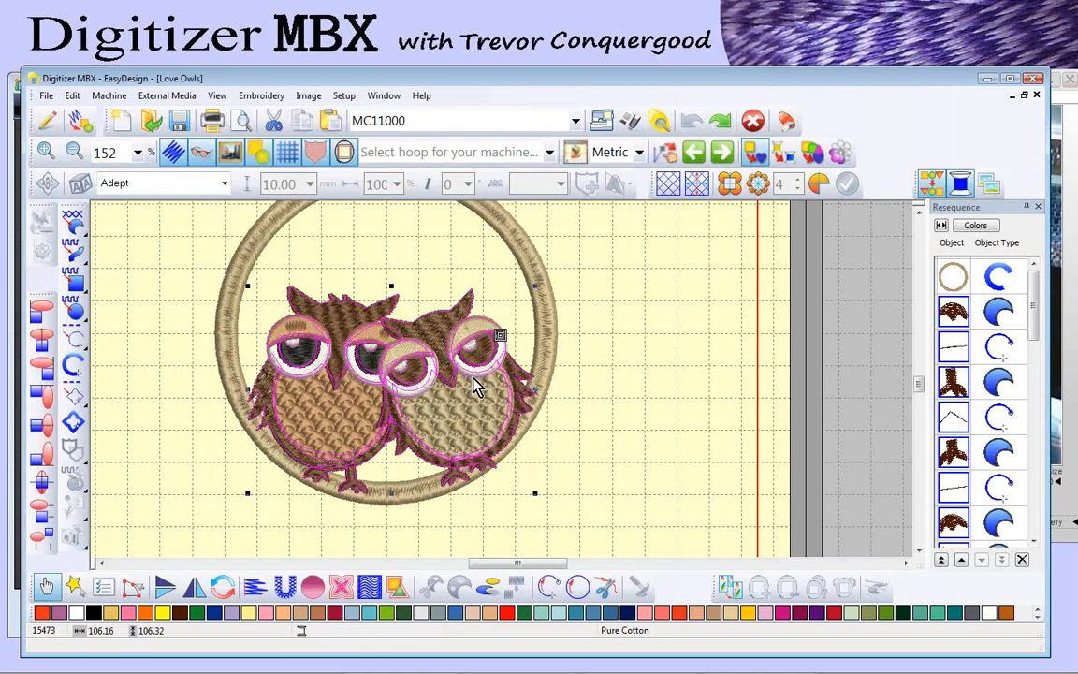
pyautogui.click(397, 587)
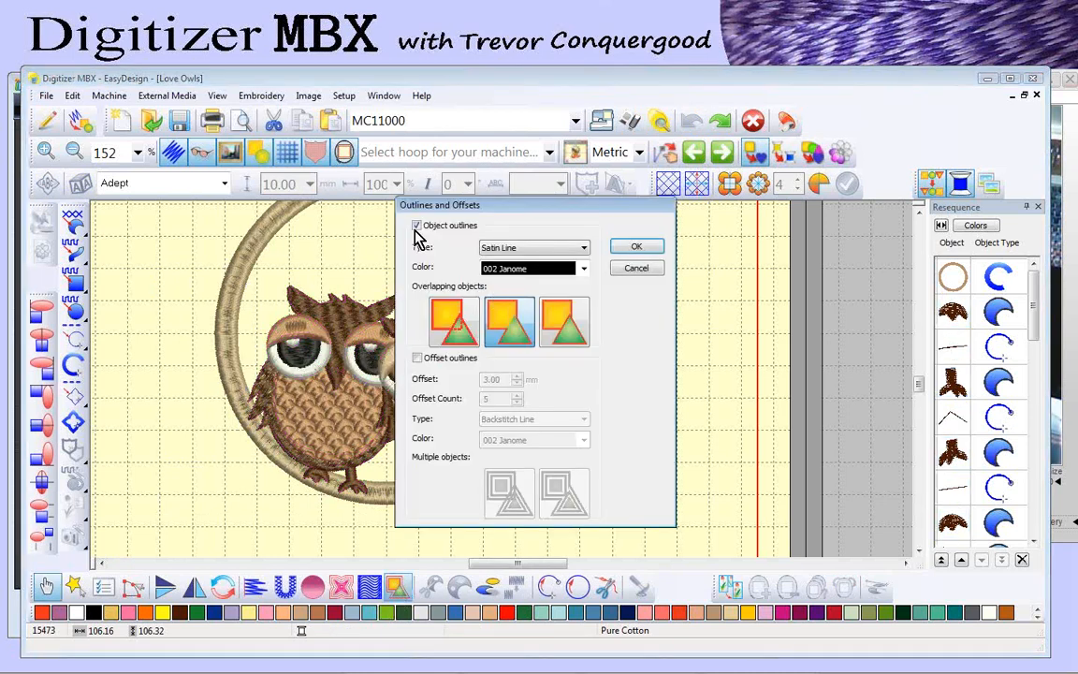
pyautogui.click(417, 227)
pyautogui.click(416, 358)
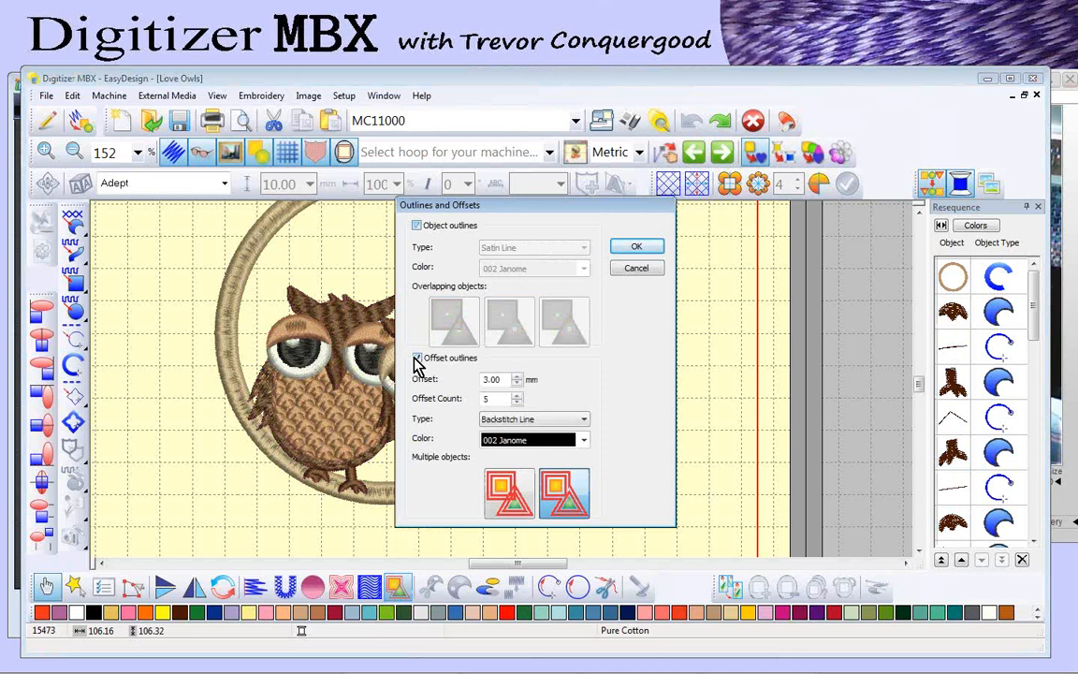
pyautogui.doubleClick(479, 379)
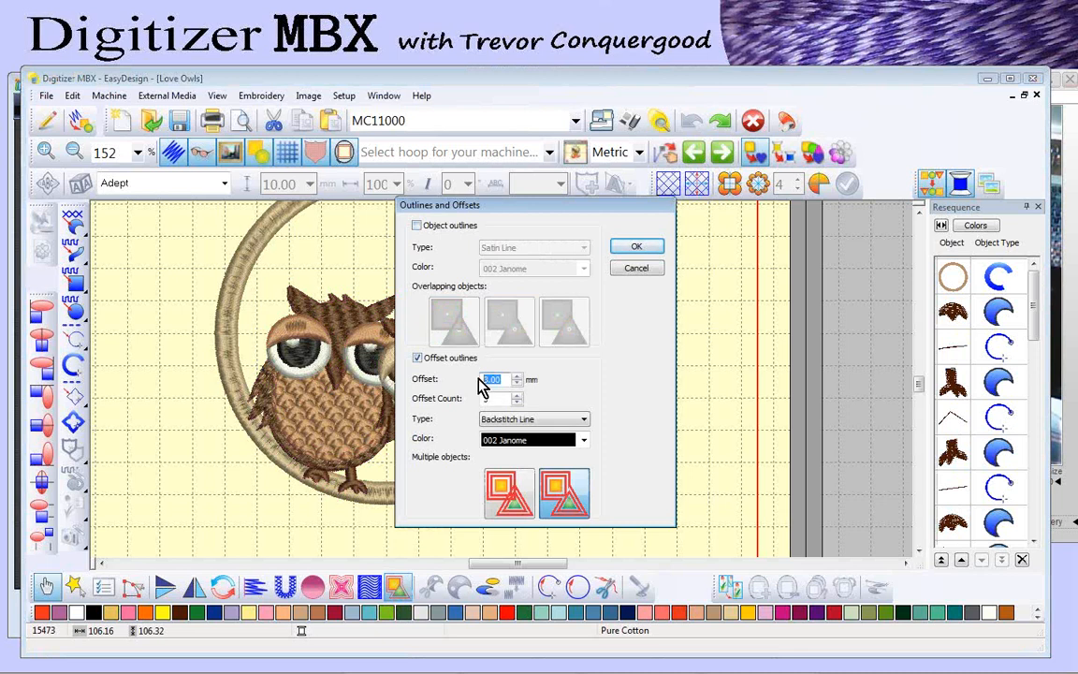
pyautogui.write('1')
pyautogui.click(495, 398)
pyautogui.write('5')
pyautogui.doubleClick(494, 399)
pyautogui.write('1')
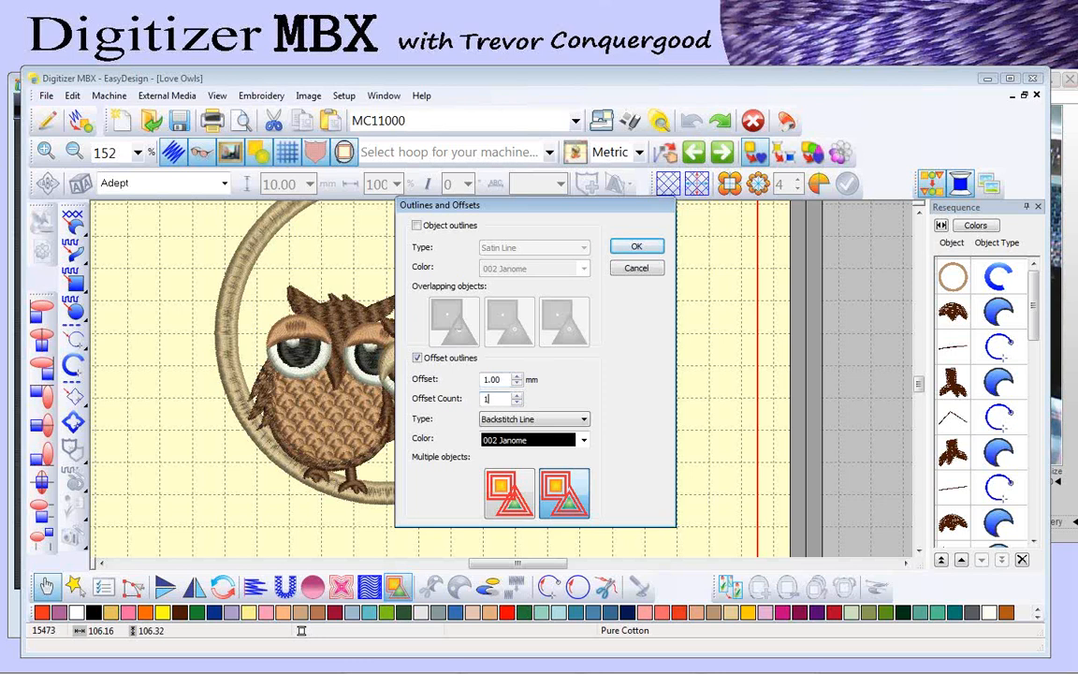
# Step: Make the offset a Satin Line in thread 002 Janome and generate it as a common offset around both owls
pyautogui.click(524, 420)
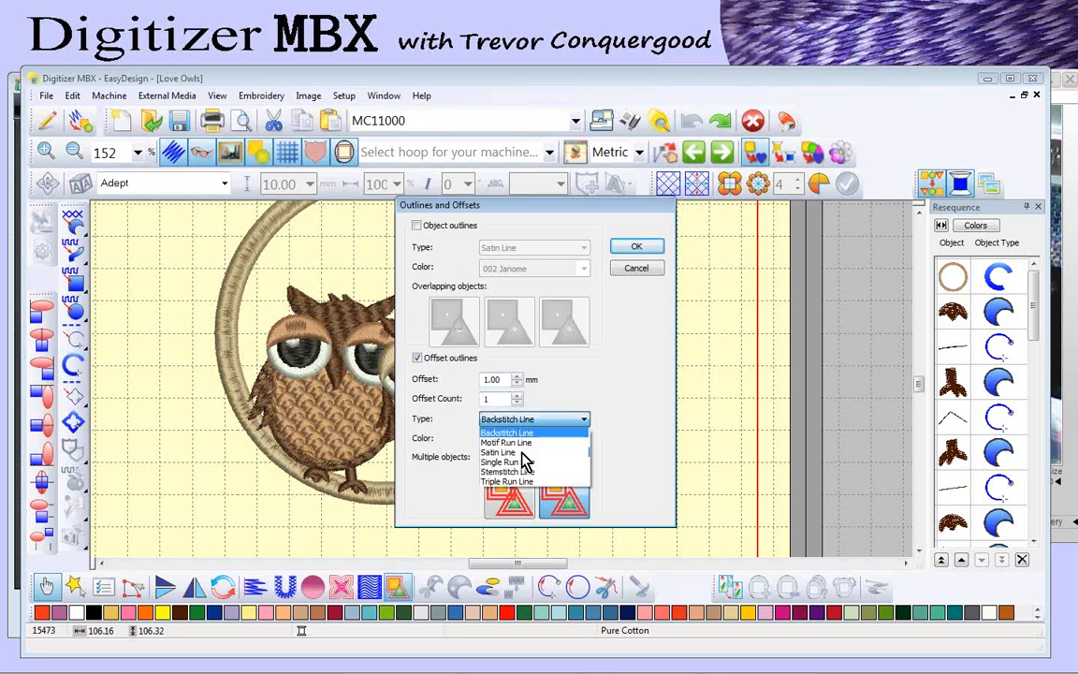
pyautogui.click(515, 452)
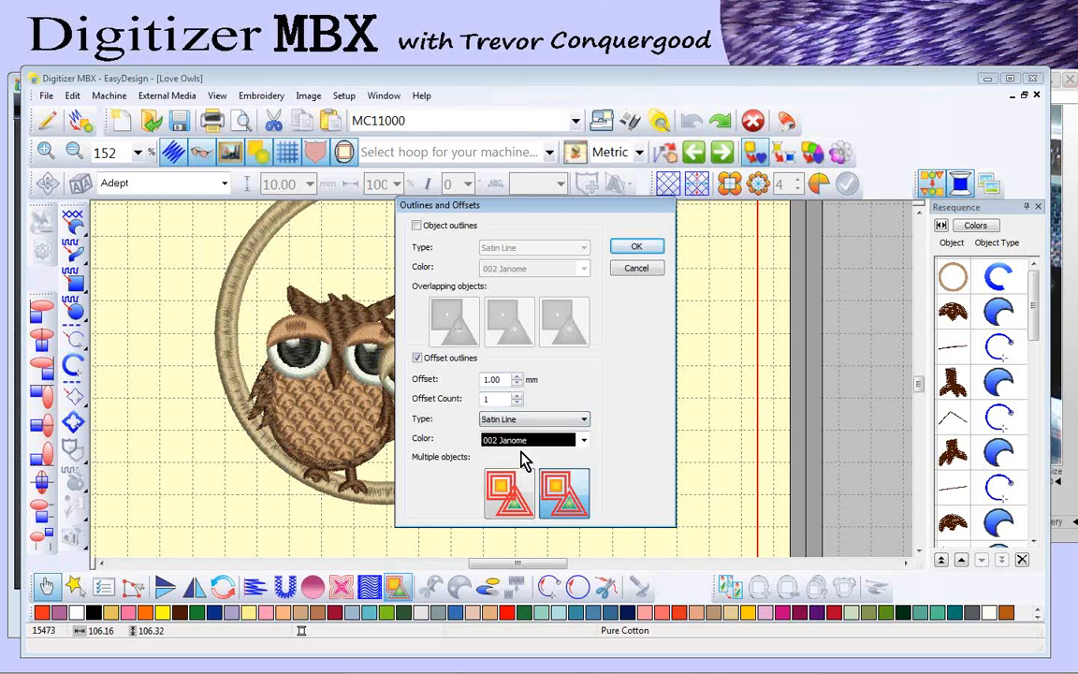
pyautogui.click(636, 248)
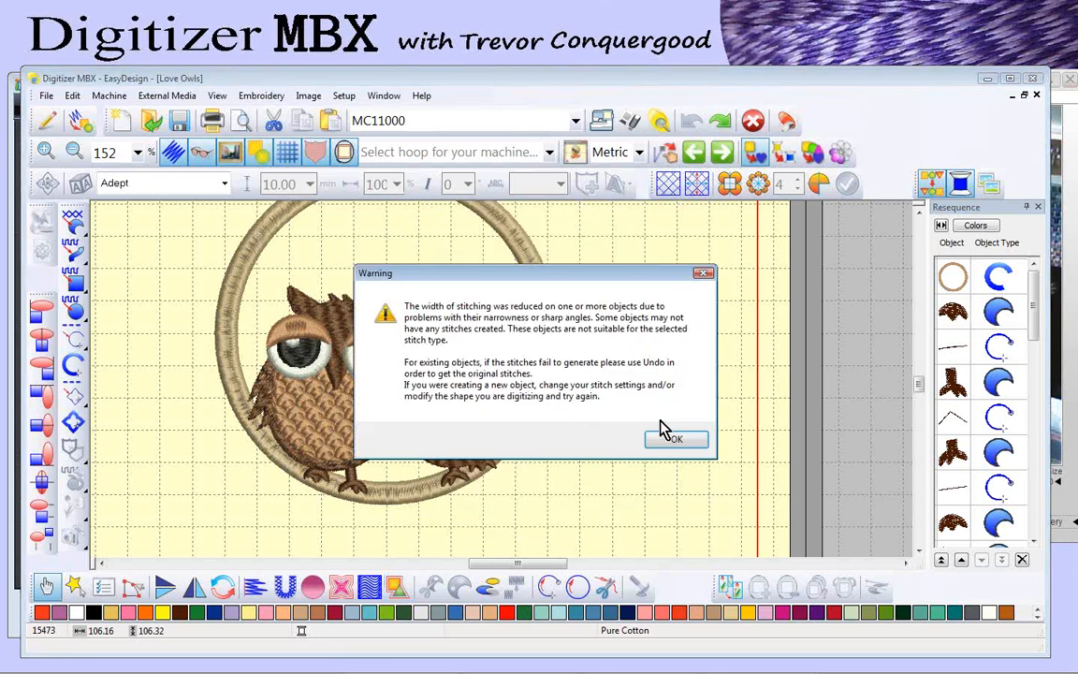
pyautogui.click(674, 444)
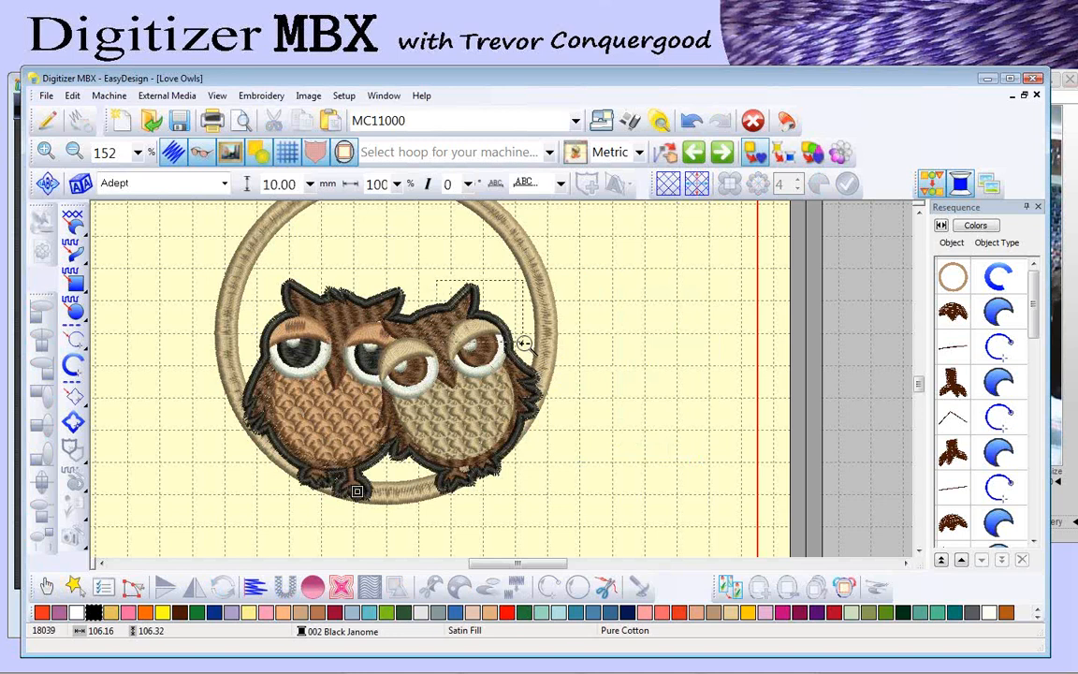
# Step: Examine the satin offset closely at the owl's ear and check its line stitch width in the object details
pyautogui.scroll(5, 468, 299)
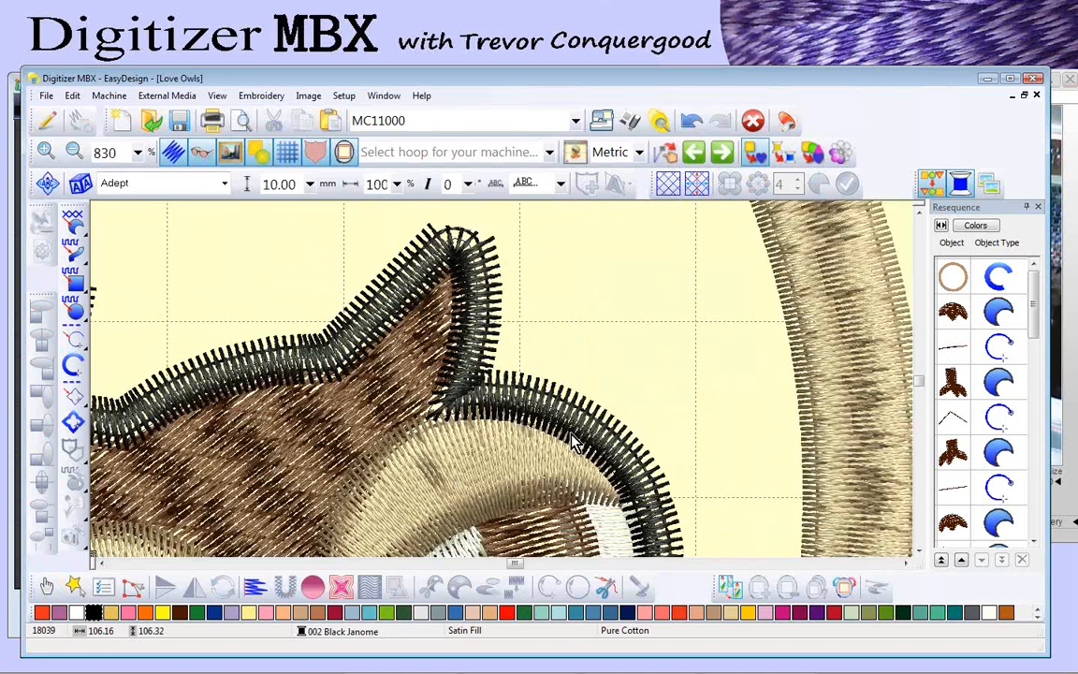
pyautogui.moveTo(1036, 312); pyautogui.dragTo(1035, 482)
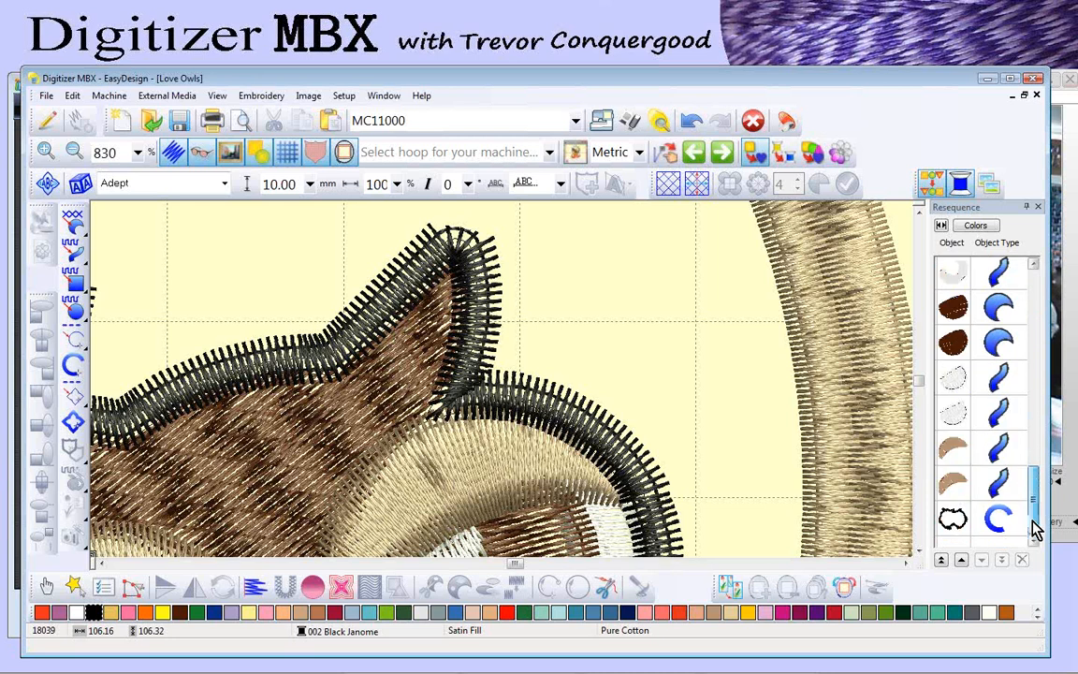
pyautogui.click(953, 519)
pyautogui.rightClick(953, 519)
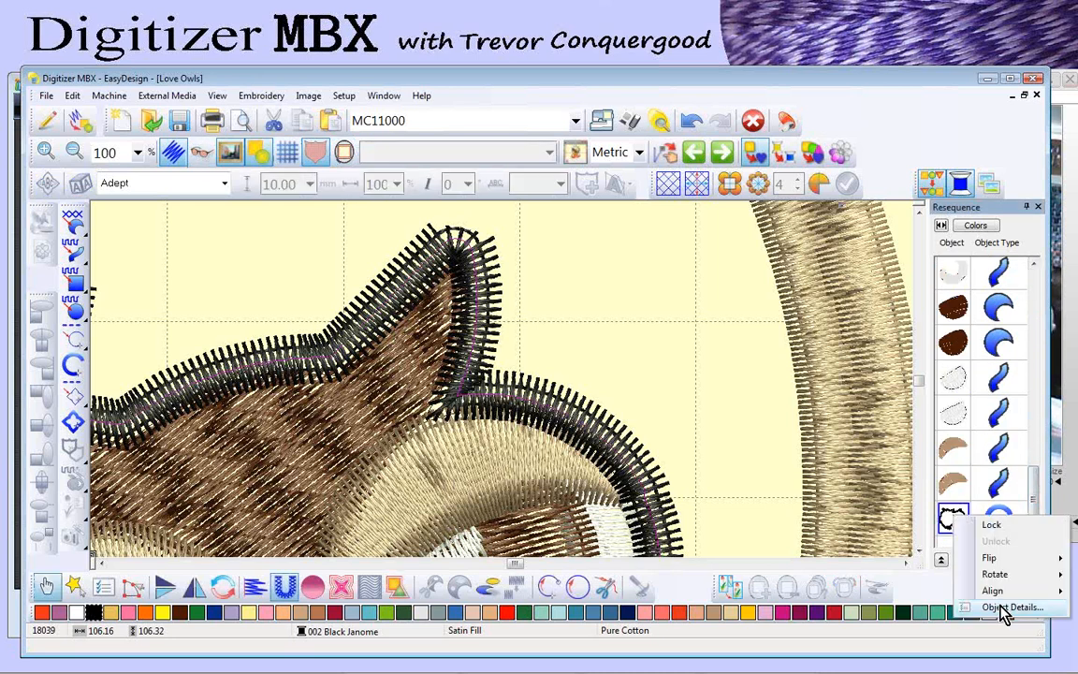
pyautogui.click(1001, 609)
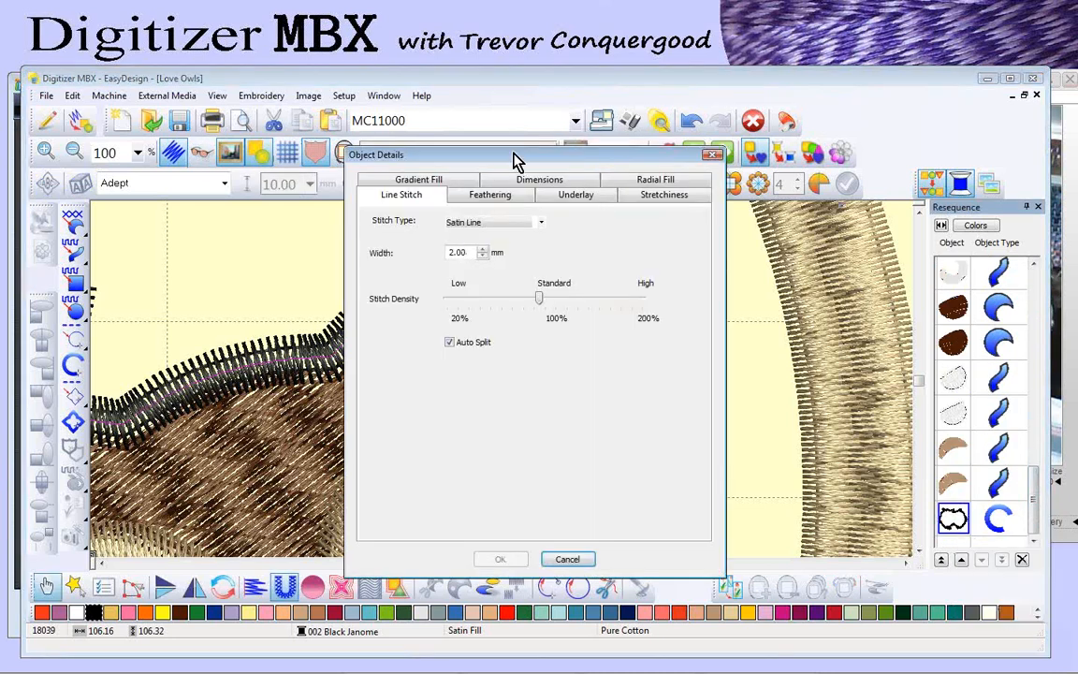
pyautogui.moveTo(513, 159); pyautogui.dragTo(633, 162)
pyautogui.click(686, 560)
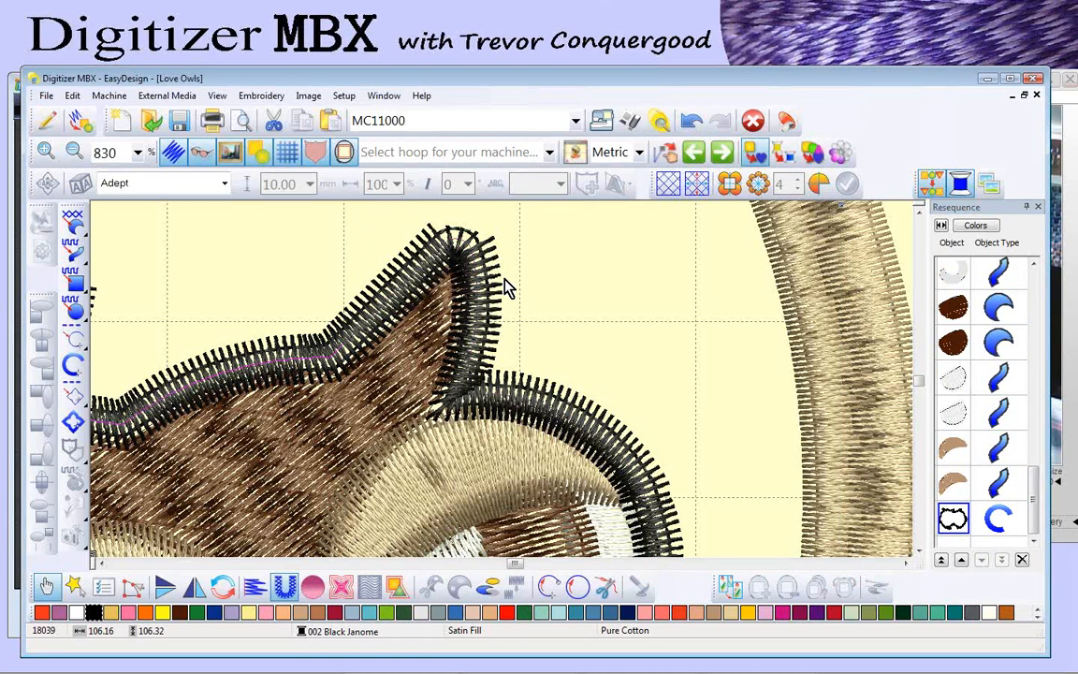
pyautogui.hotkey('shift', 'z')
pyautogui.hotkey('shift', 'z')
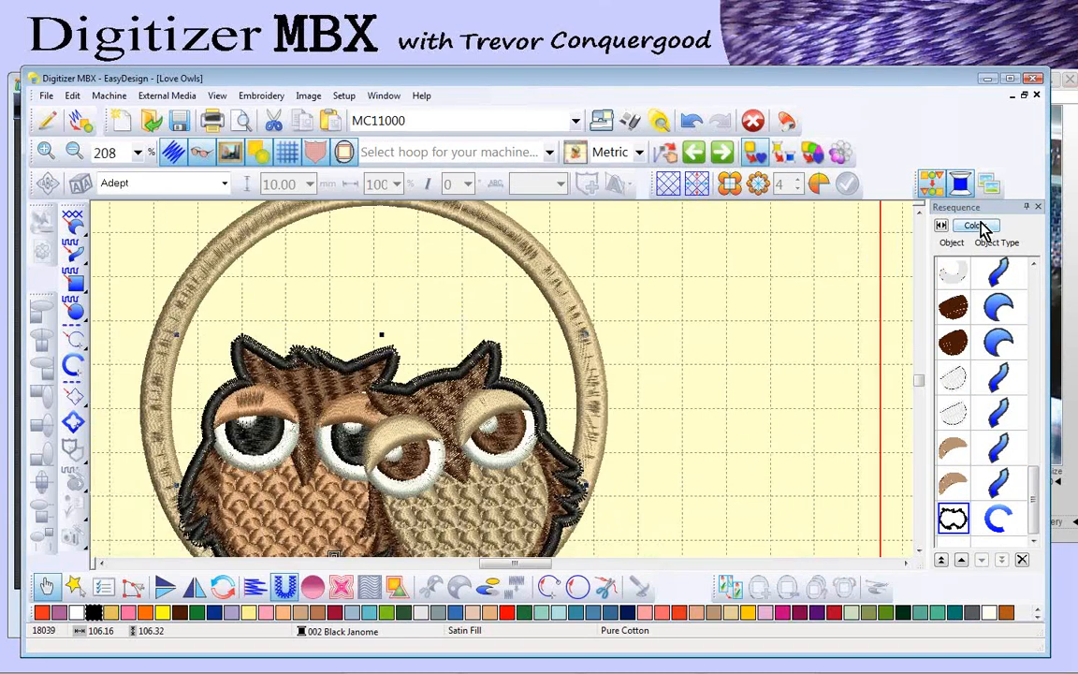
# Step: Resequence the designs by color so the black 002 satin offset stitches second, straight after the ring and beneath the owls
pyautogui.click(979, 228)
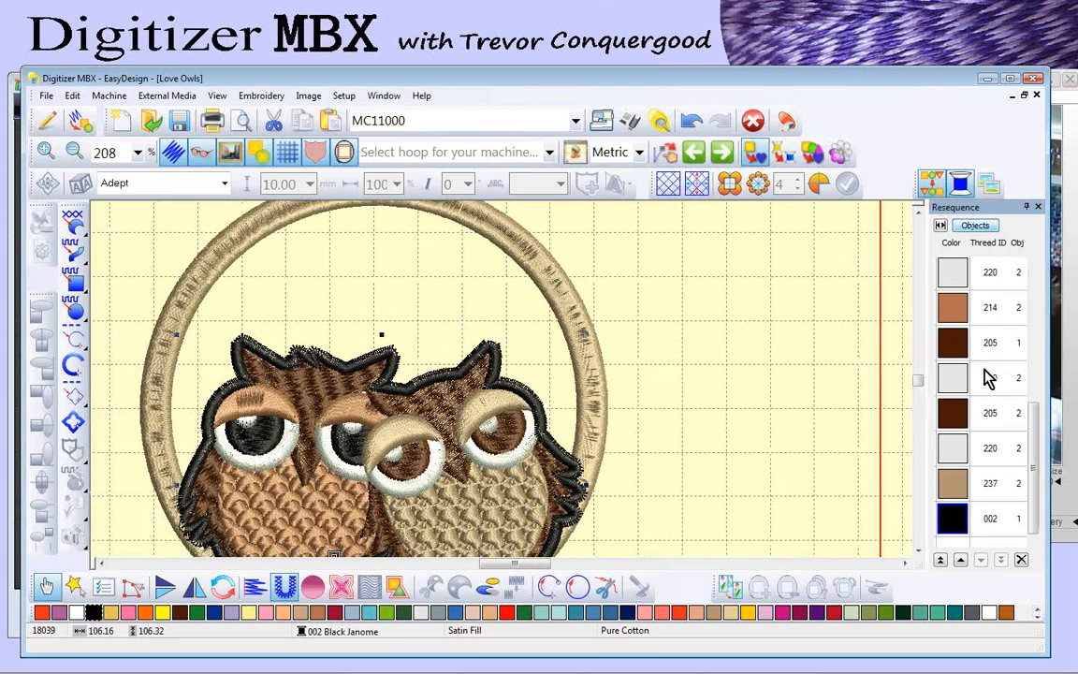
pyautogui.click(940, 560)
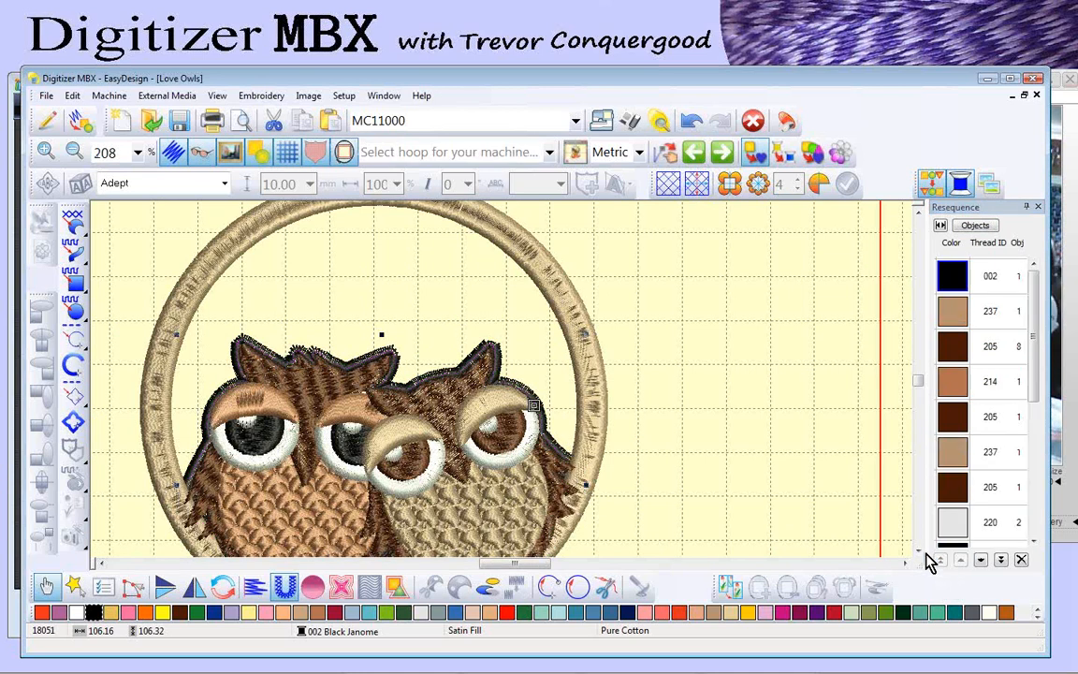
pyautogui.scroll(-2, 917, 553)
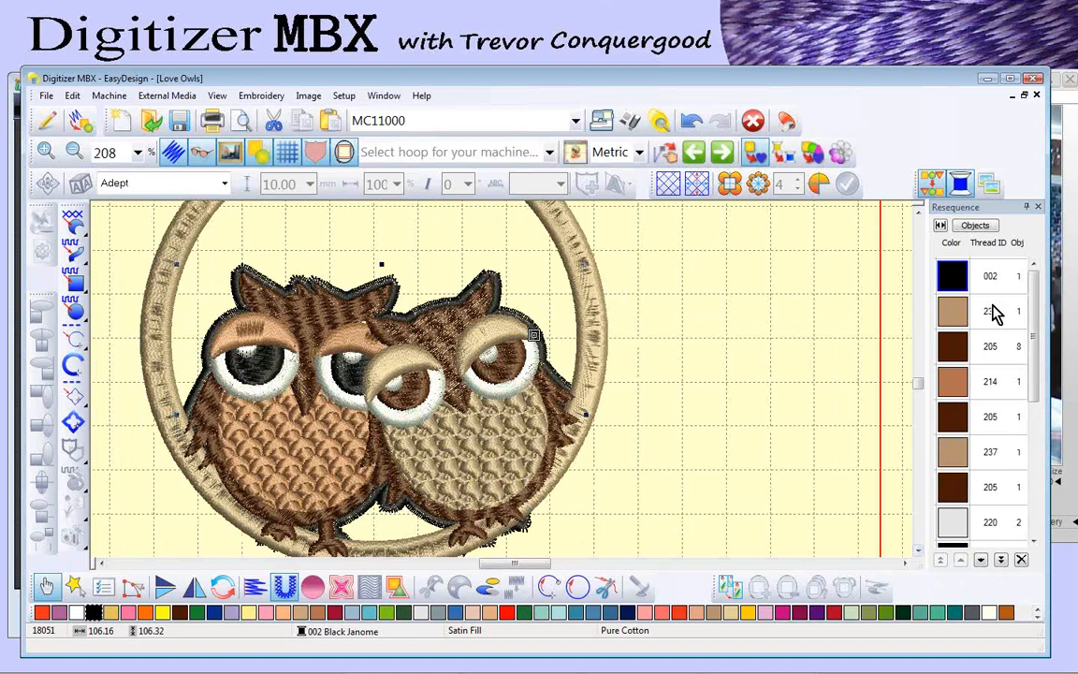
pyautogui.click(981, 562)
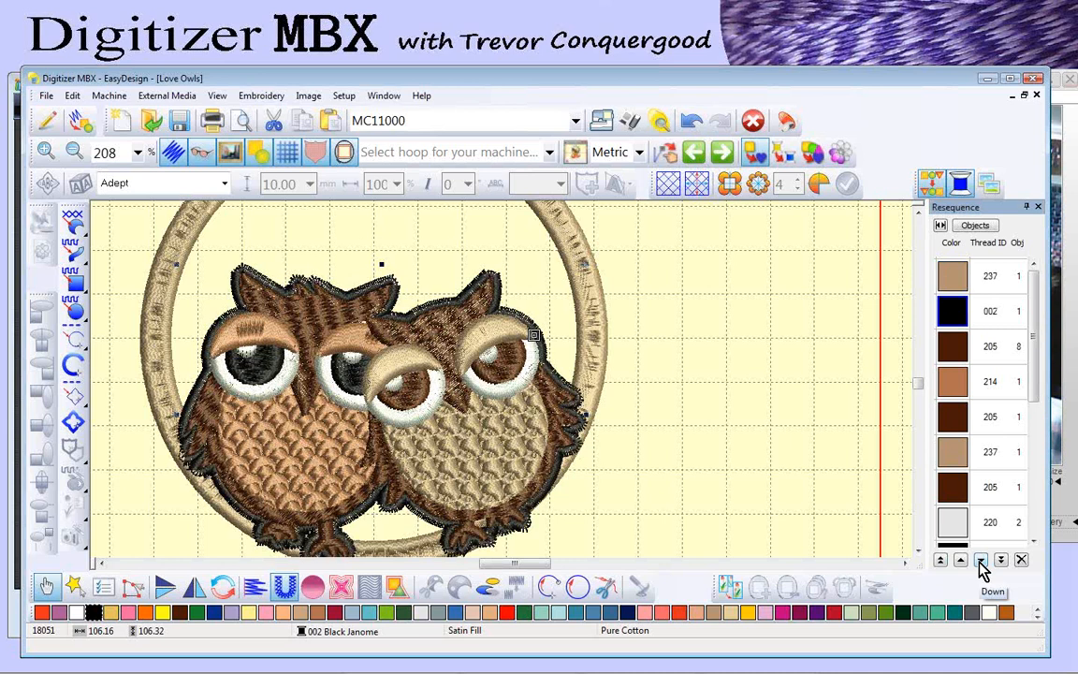
pyautogui.click(643, 345)
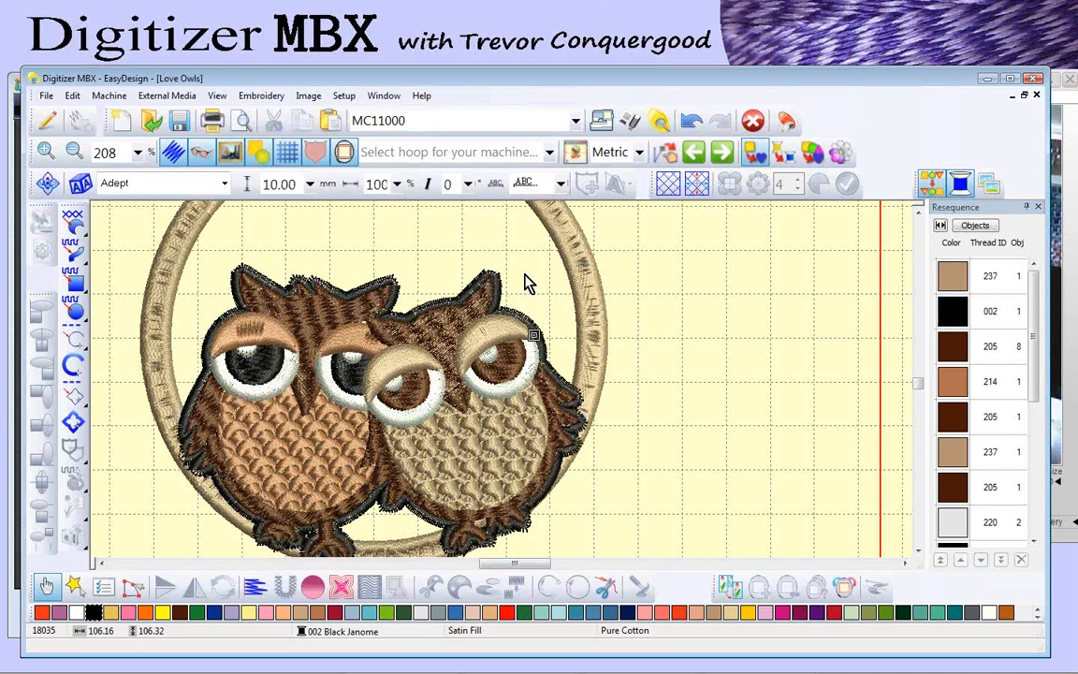
# Step: For the whole owl design including the ring, set up five offset outlines at a distance of 3 mm
pyautogui.hotkey('shift', 'z')
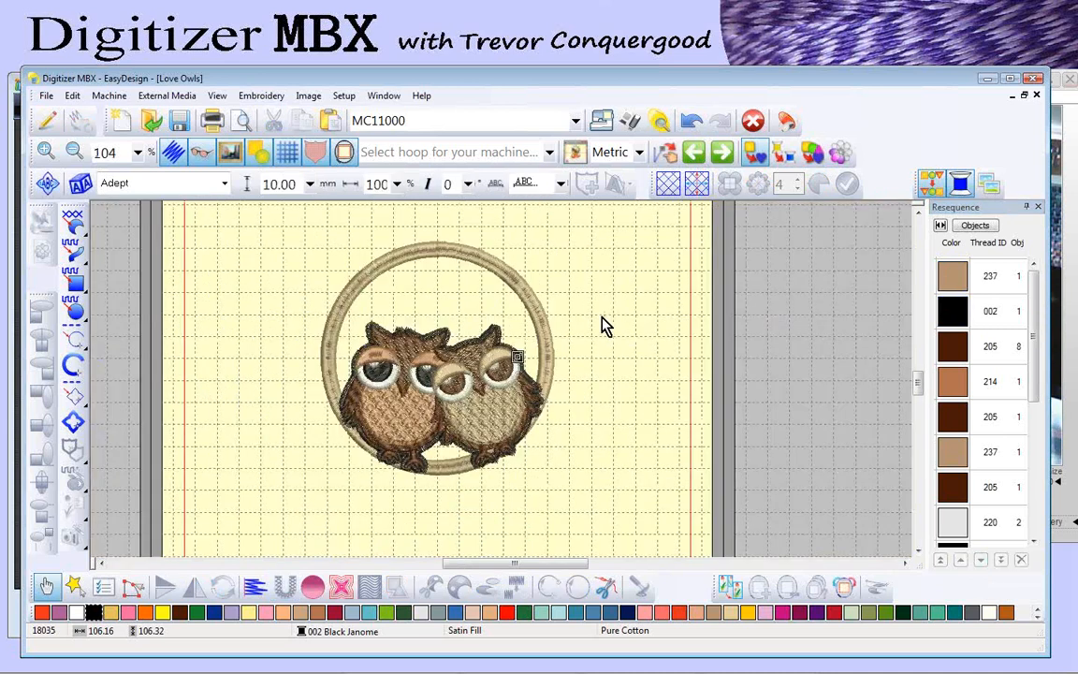
pyautogui.hotkey('shift', 'z')
pyautogui.moveTo(370, 288); pyautogui.dragTo(586, 471)
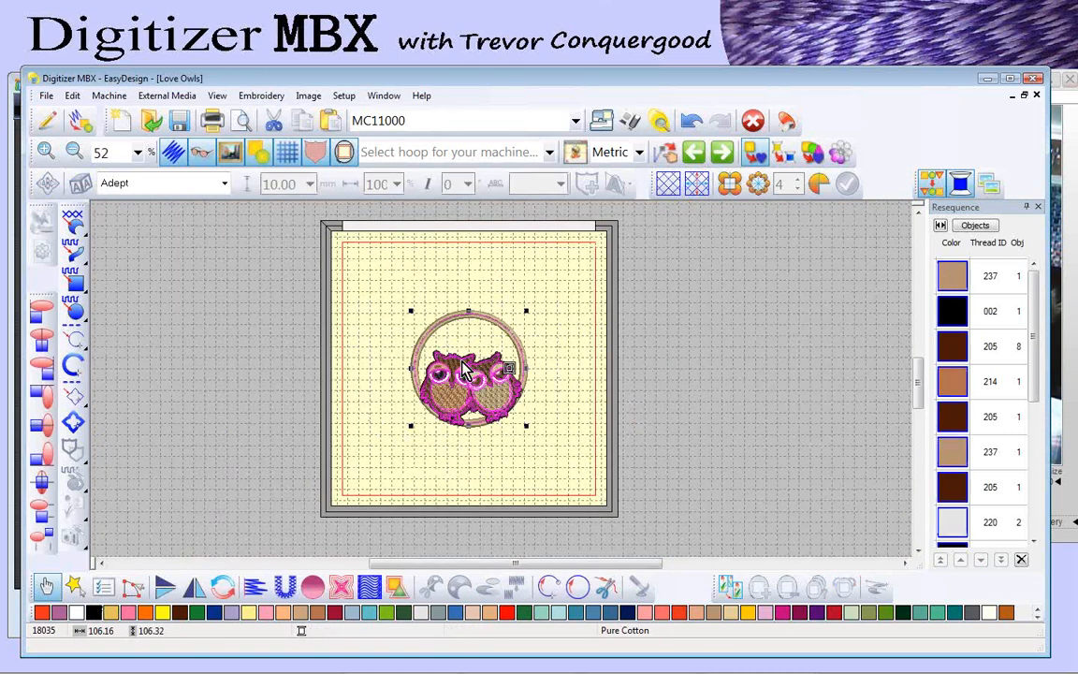
pyautogui.click(397, 589)
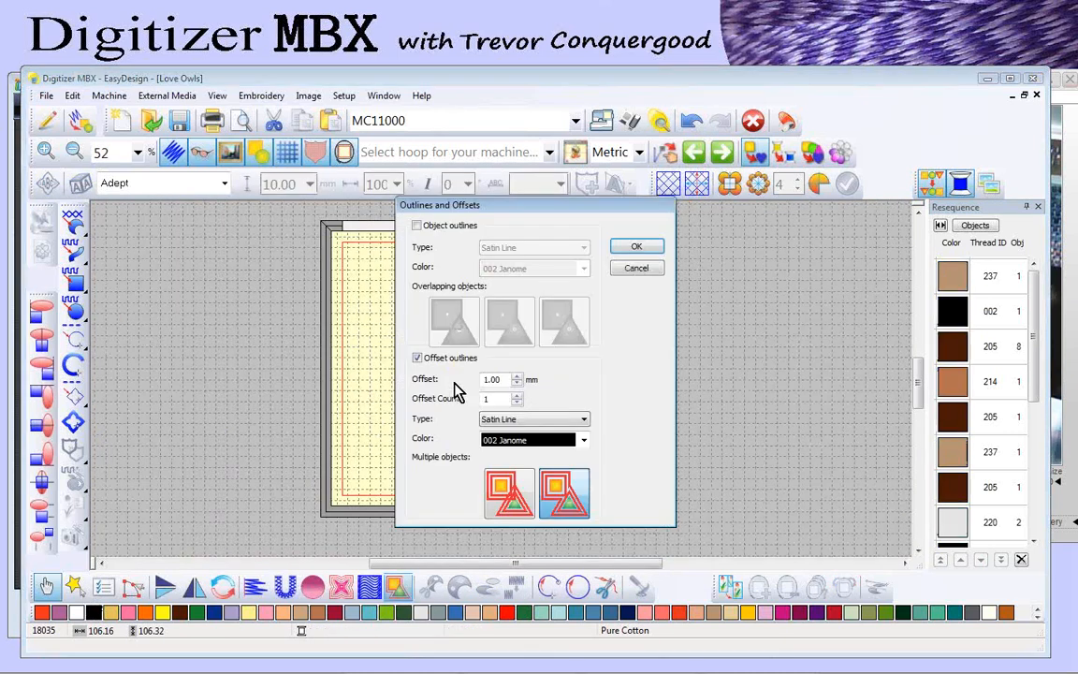
pyautogui.click(416, 359)
pyautogui.doubleClick(496, 379)
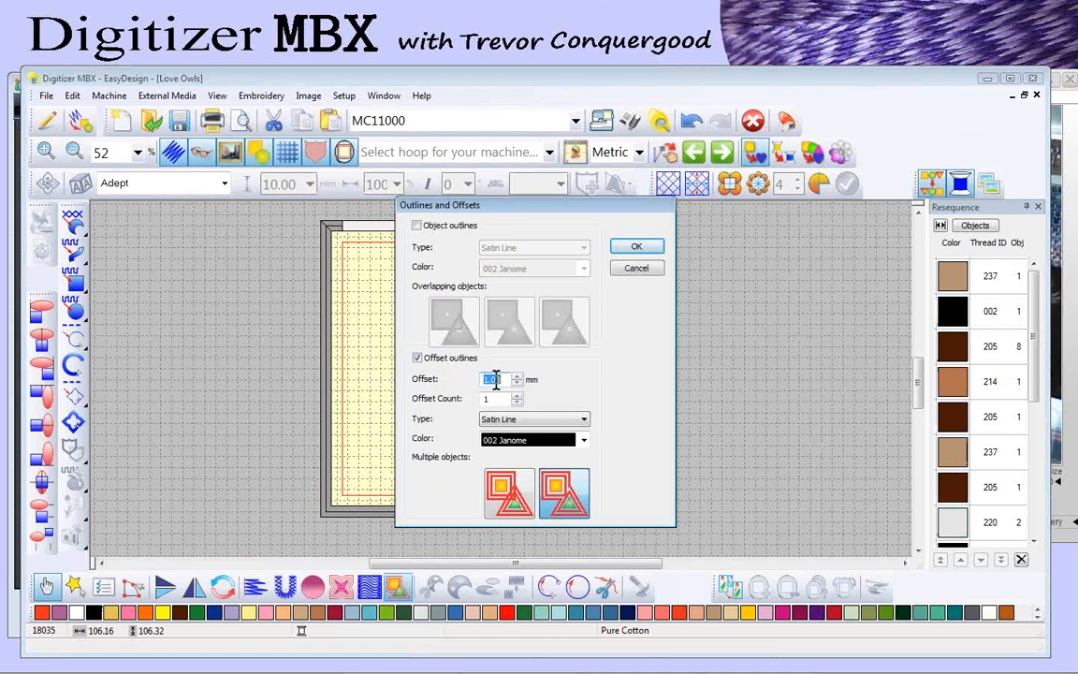
pyautogui.write('3')
pyautogui.doubleClick(497, 399)
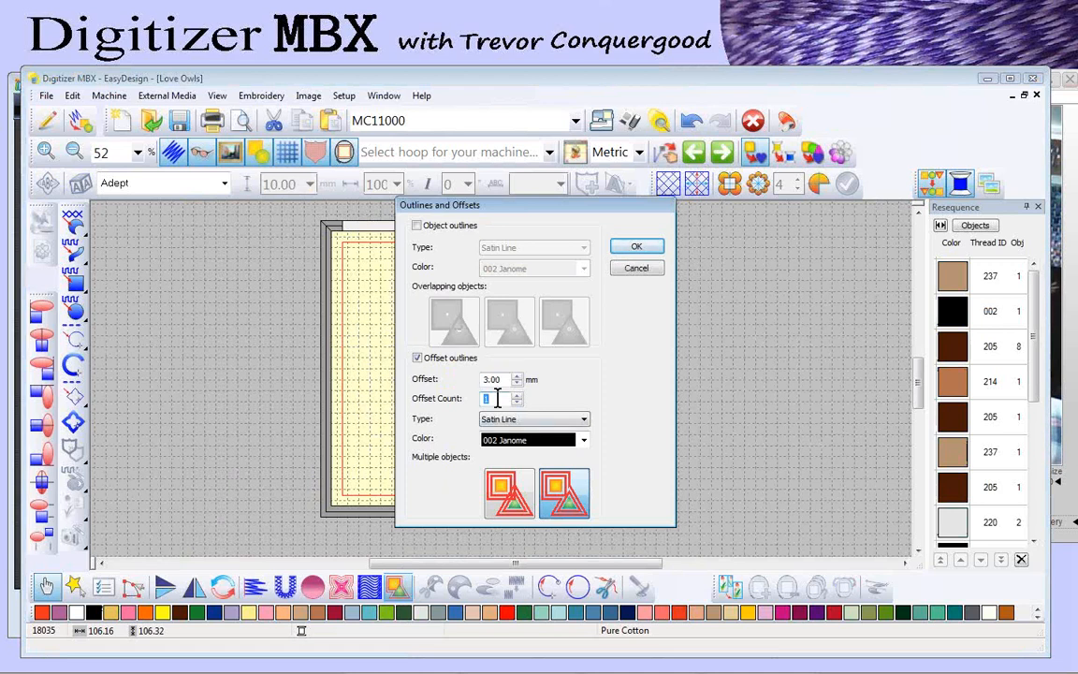
pyautogui.write('5')
# Step: Make the offsets Backstitch Line in thread 002 Janome and generate them as common offsets around the design
pyautogui.click(514, 419)
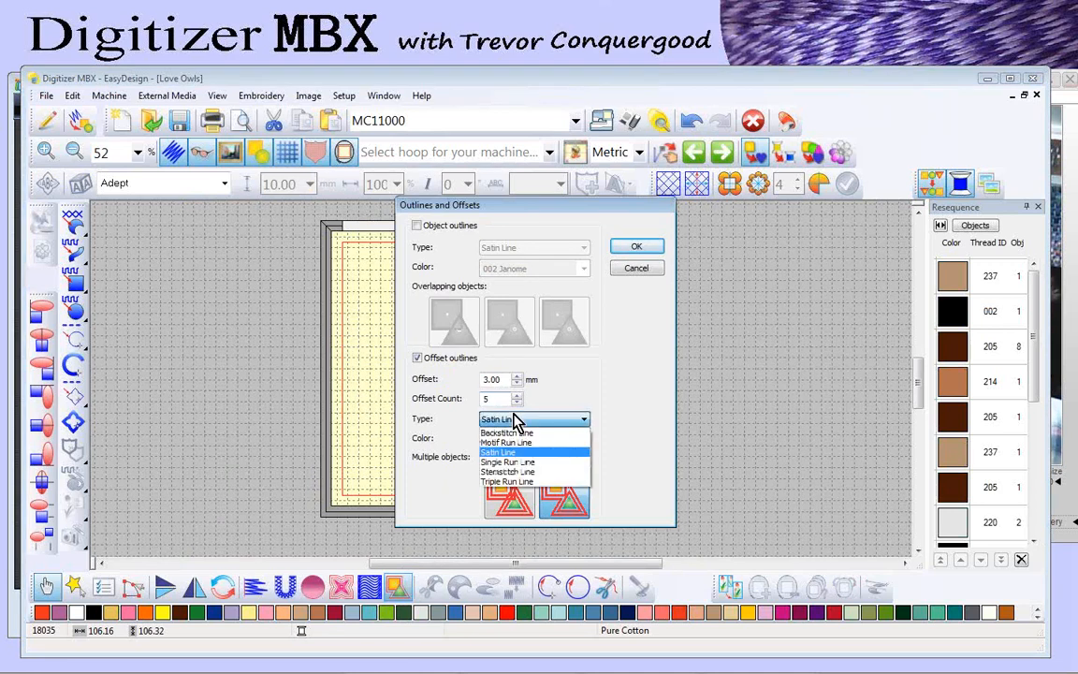
pyautogui.click(514, 434)
pyautogui.click(639, 248)
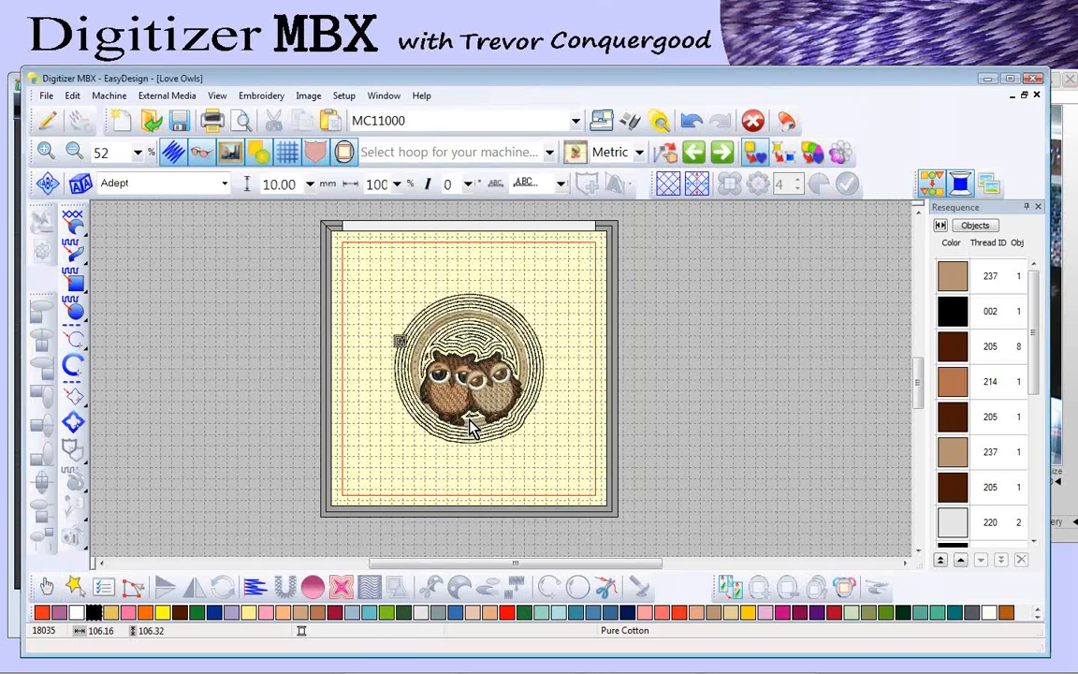
pyautogui.press('b')
pyautogui.moveTo(366, 277); pyautogui.dragTo(562, 463)
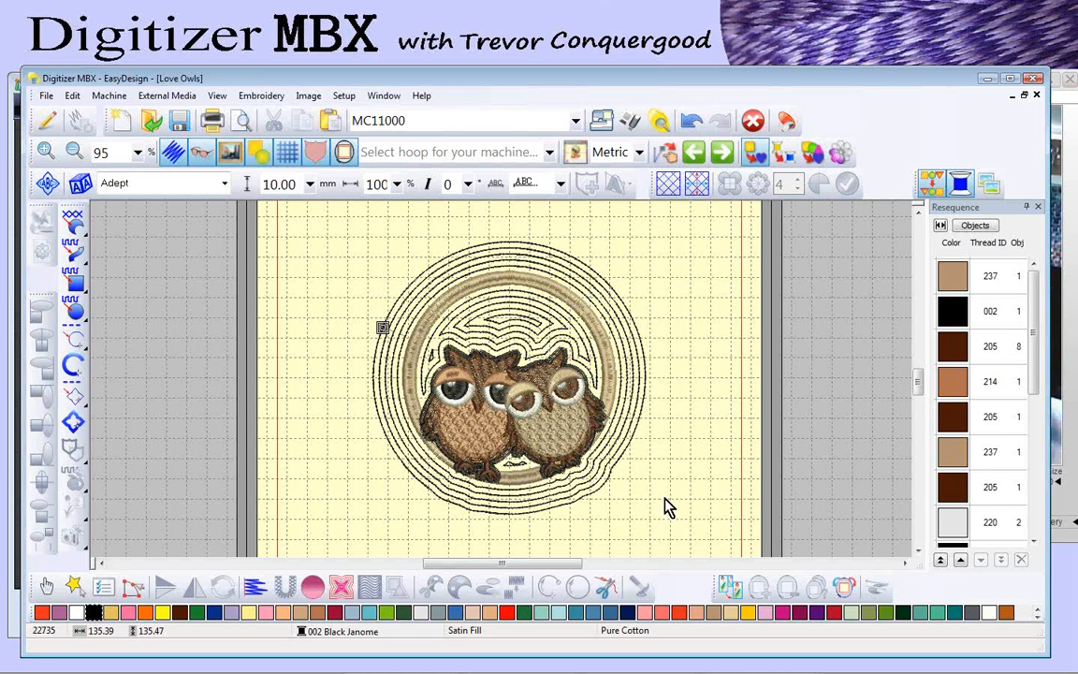
# Step: Choose Hoop SQ (200 x 200) as the machine hoop for the design
pyautogui.hotkey('shift', 'z')
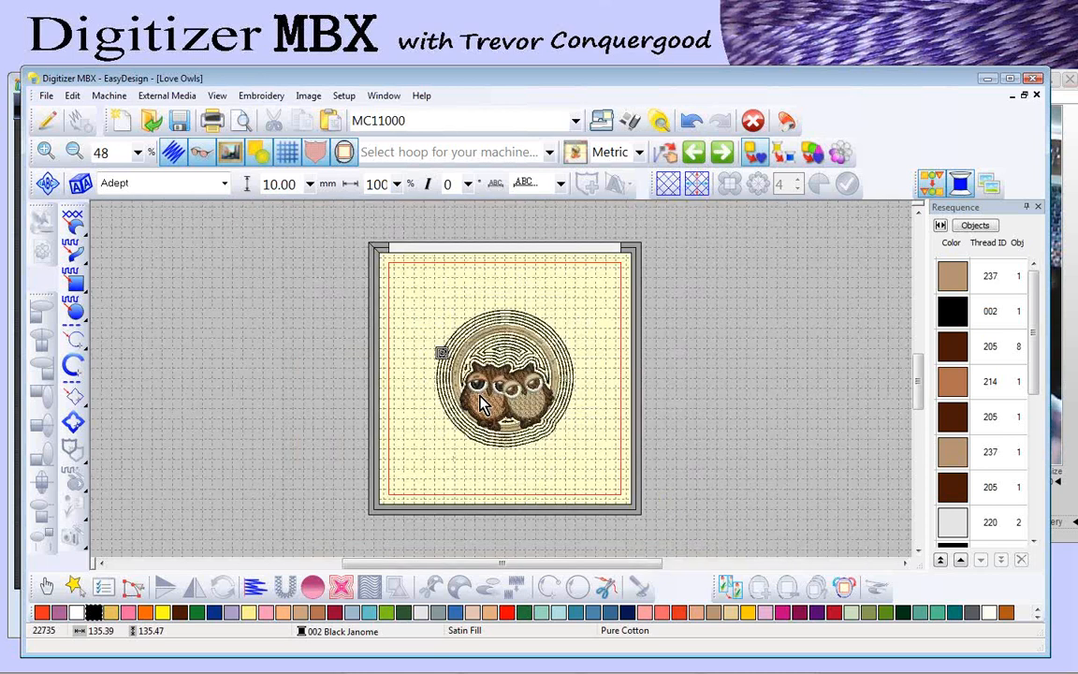
pyautogui.click(389, 156)
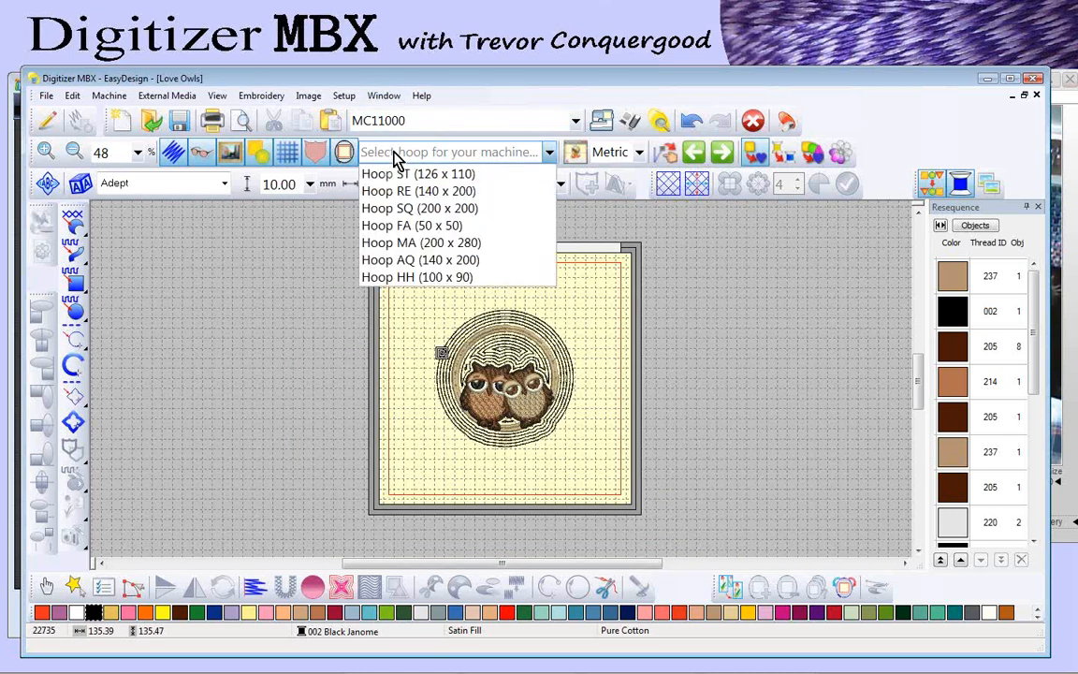
pyautogui.click(426, 216)
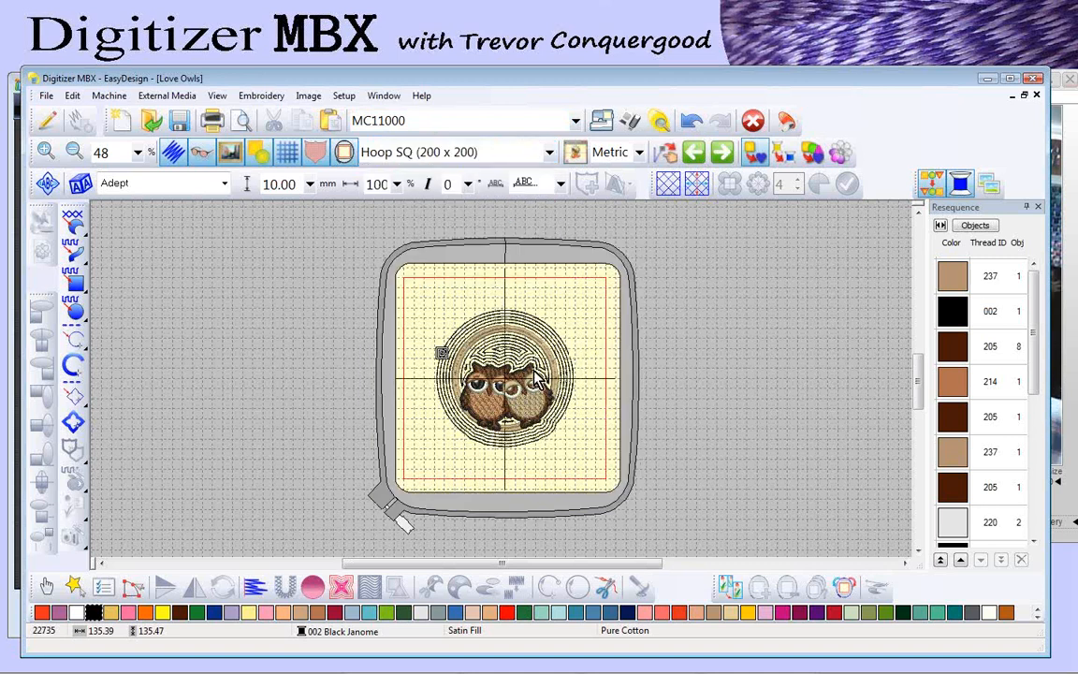
# Step: Set up Ambience Quilting with a block size of 200 x 200 mm and the Echo quilting type
pyautogui.click(341, 587)
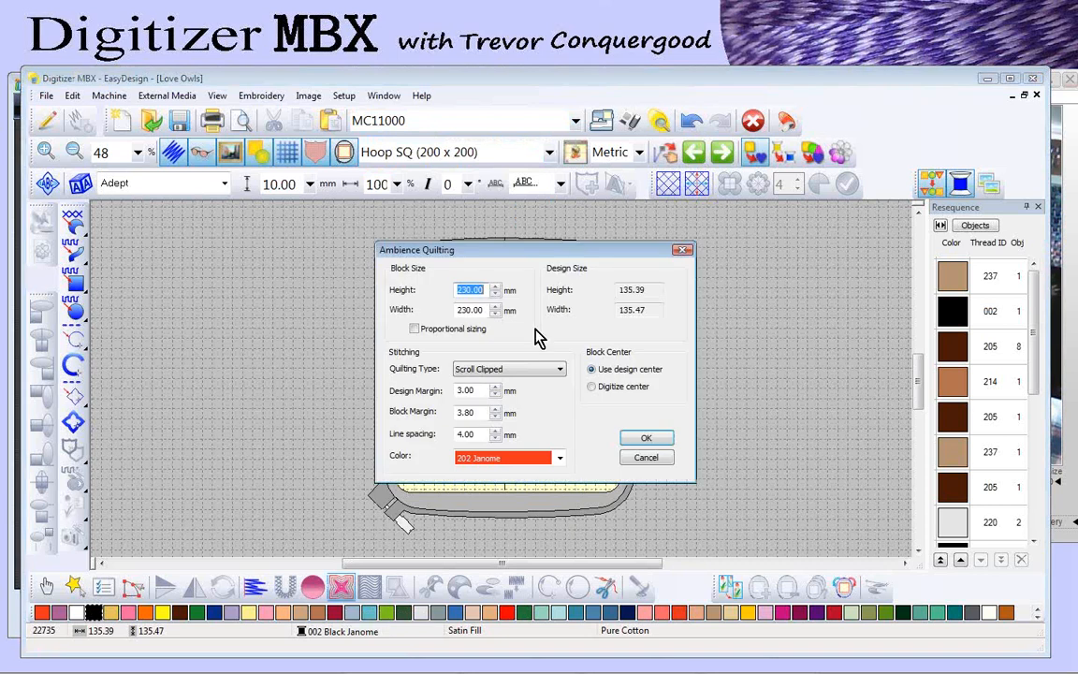
pyautogui.write('200')
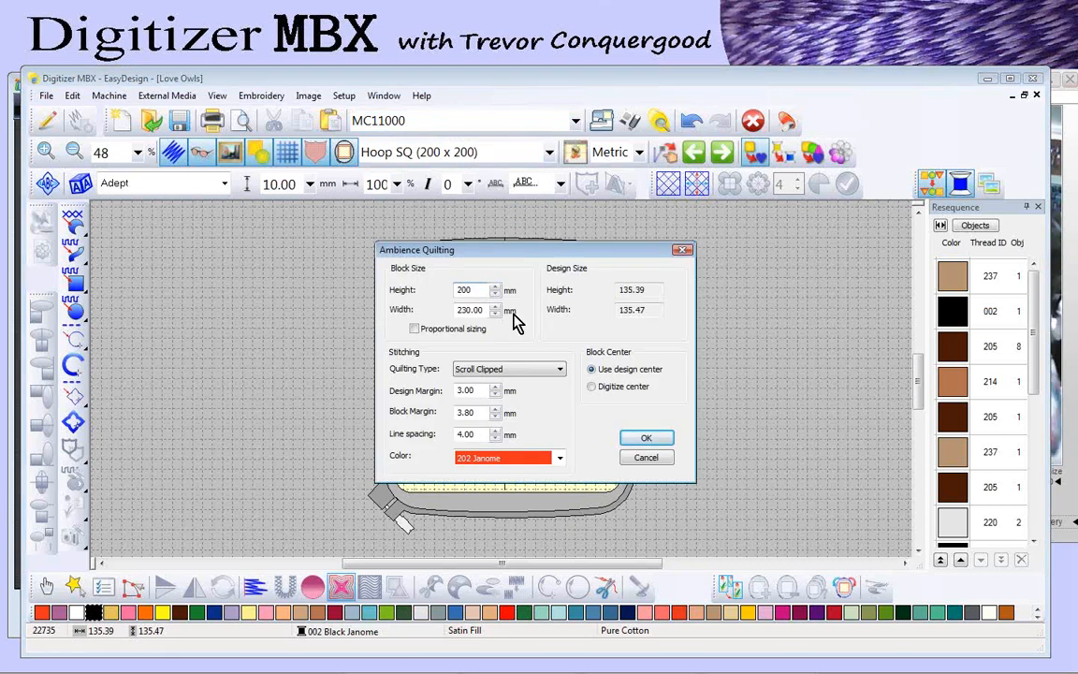
pyautogui.press('Tab')
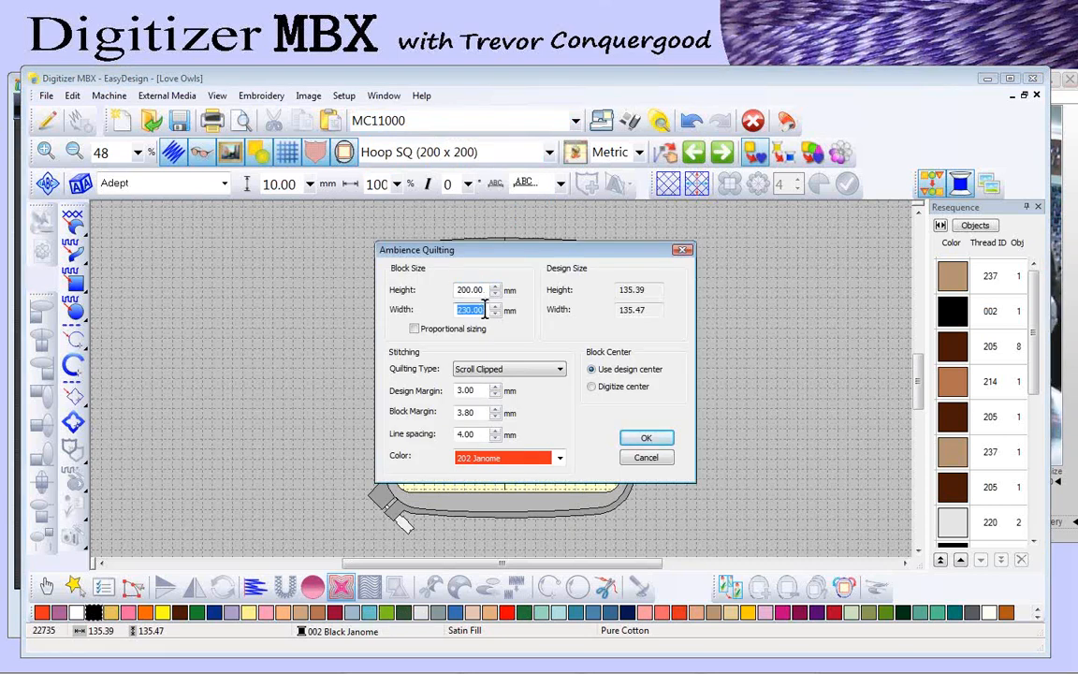
pyautogui.write('200')
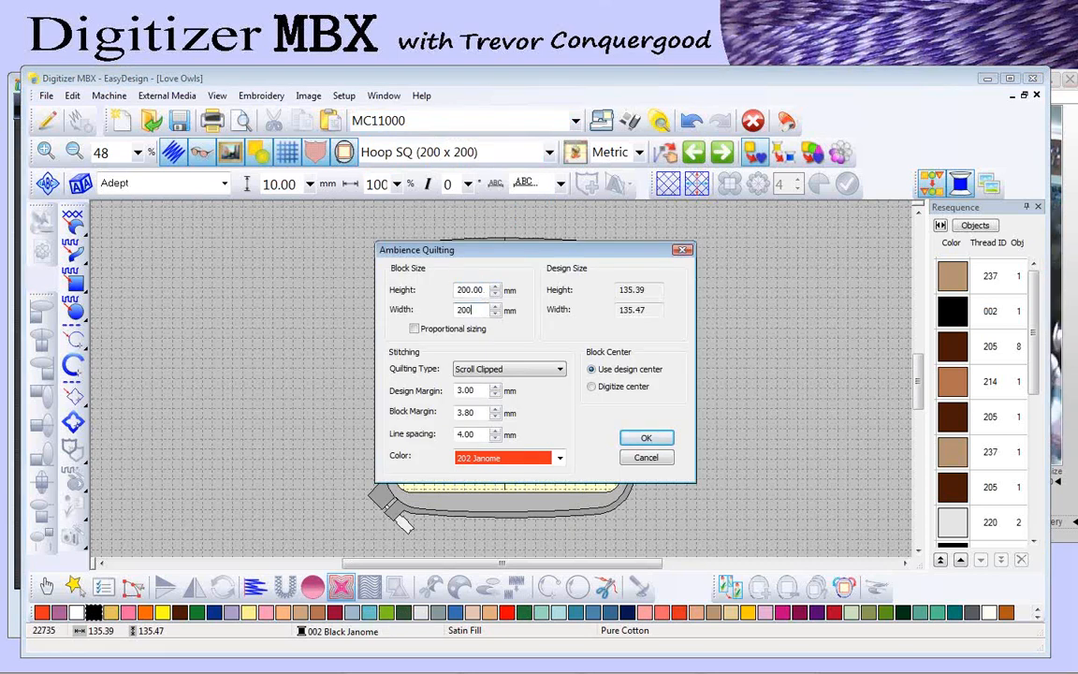
pyautogui.click(520, 372)
pyautogui.click(490, 383)
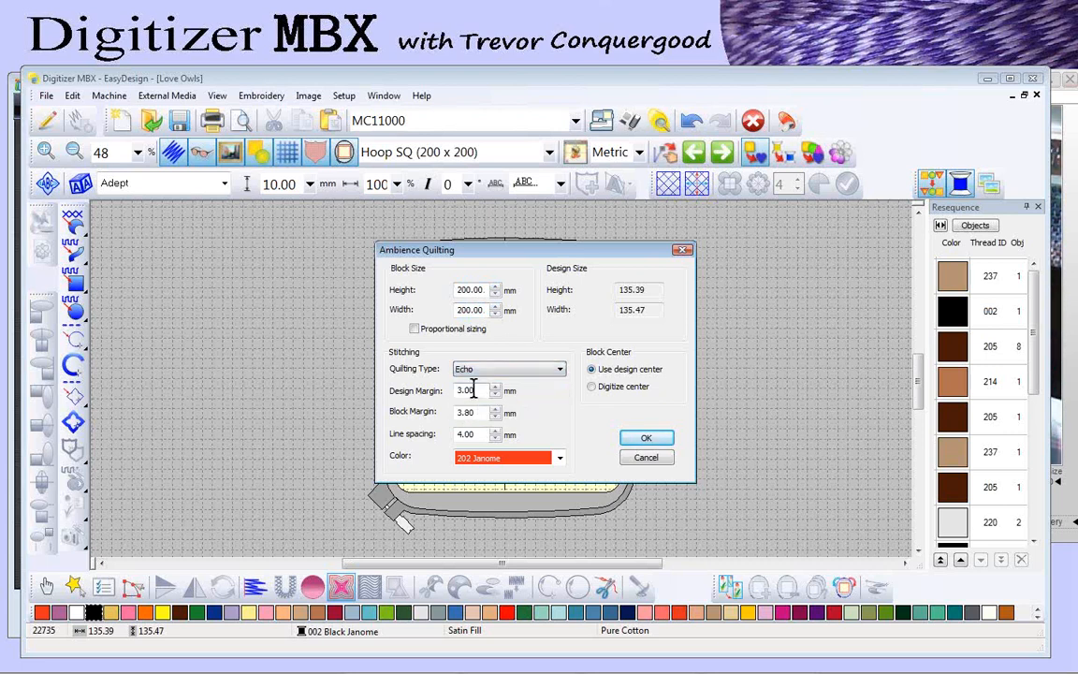
# Step: Generate the echo quilting with a block margin of 2 mm, line spacing of 3 mm and thread color 002 Janome
pyautogui.moveTo(483, 413); pyautogui.dragTo(427, 420)
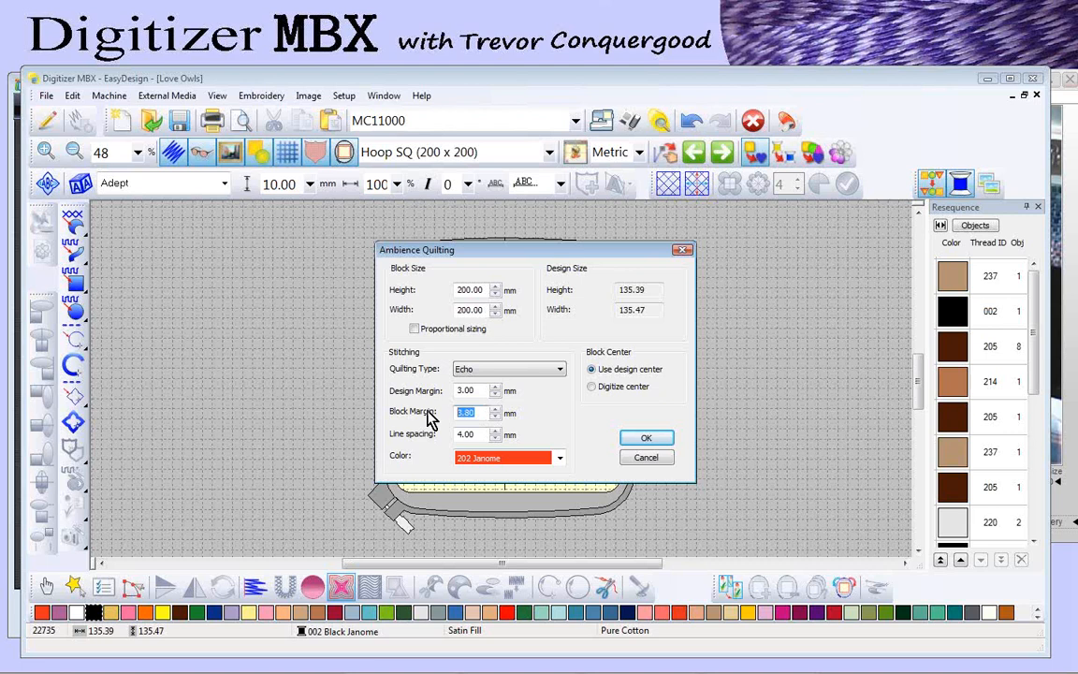
pyautogui.write('2')
pyautogui.press('Tab')
pyautogui.write('3')
pyautogui.click(506, 467)
pyautogui.click(510, 517)
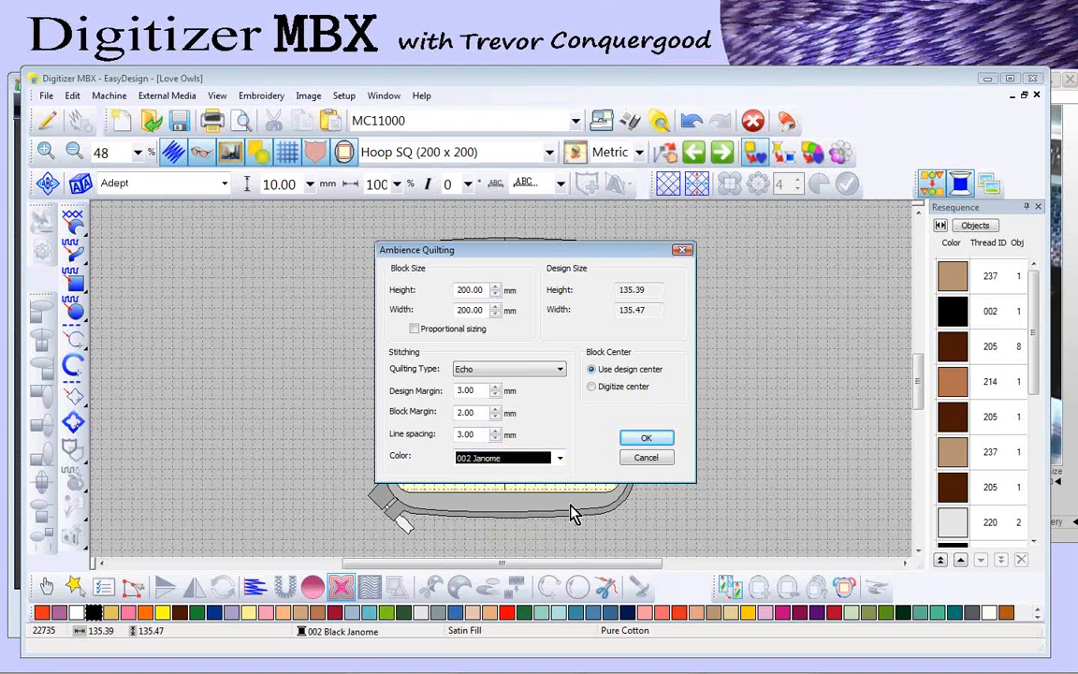
pyautogui.click(646, 438)
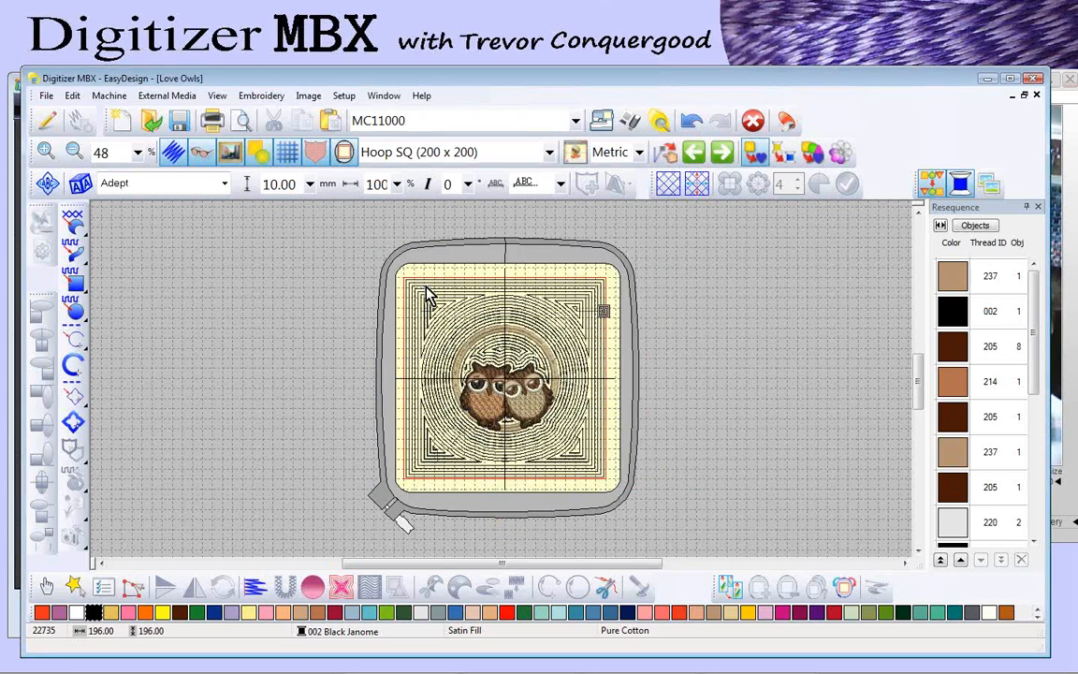
pyautogui.press('b')
pyautogui.moveTo(397, 269); pyautogui.dragTo(614, 493)
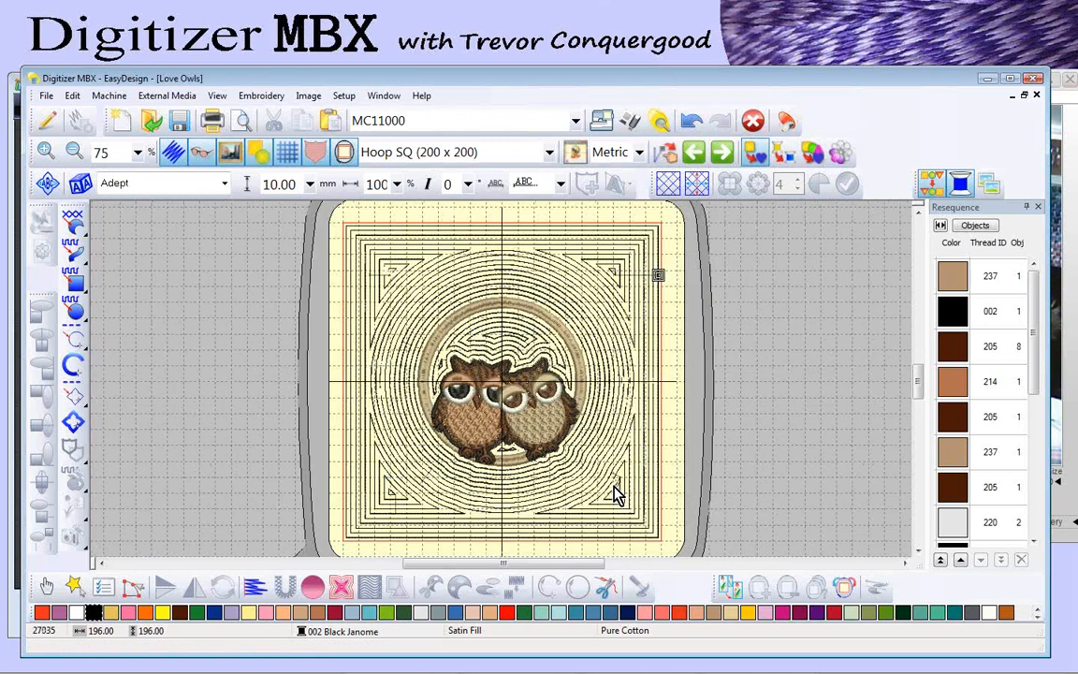
# Step: Change a circular line among the outer rings around the owls to a Candlewicking Line with 4 mm spacing
pyautogui.click(618, 352)
pyautogui.rightClick(618, 351)
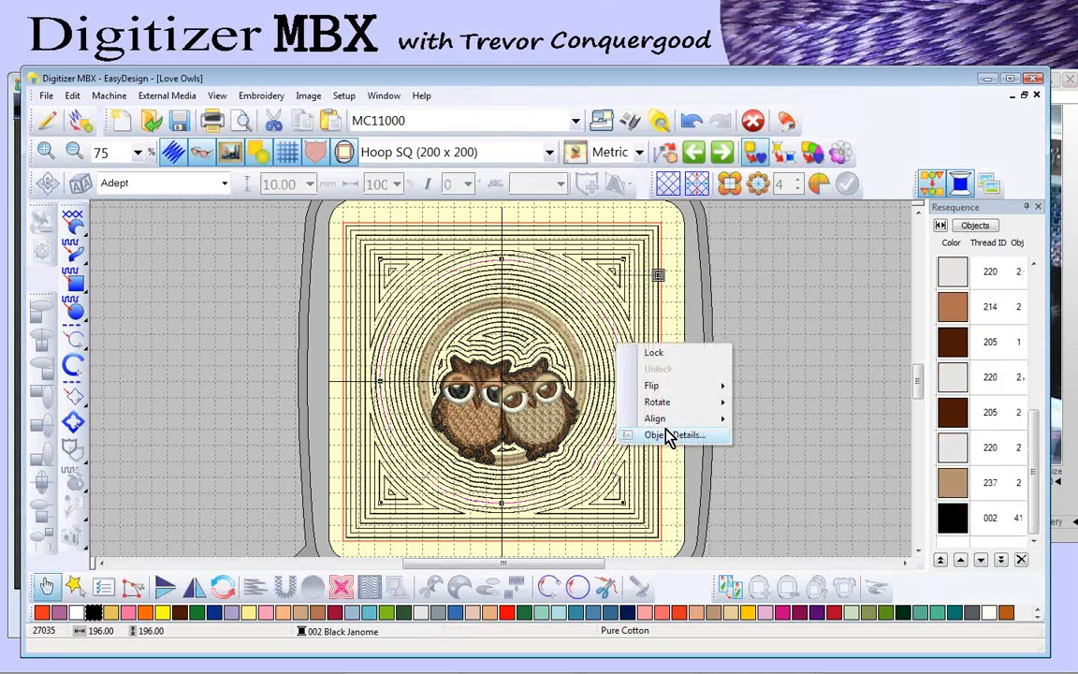
pyautogui.click(670, 436)
pyautogui.click(473, 207)
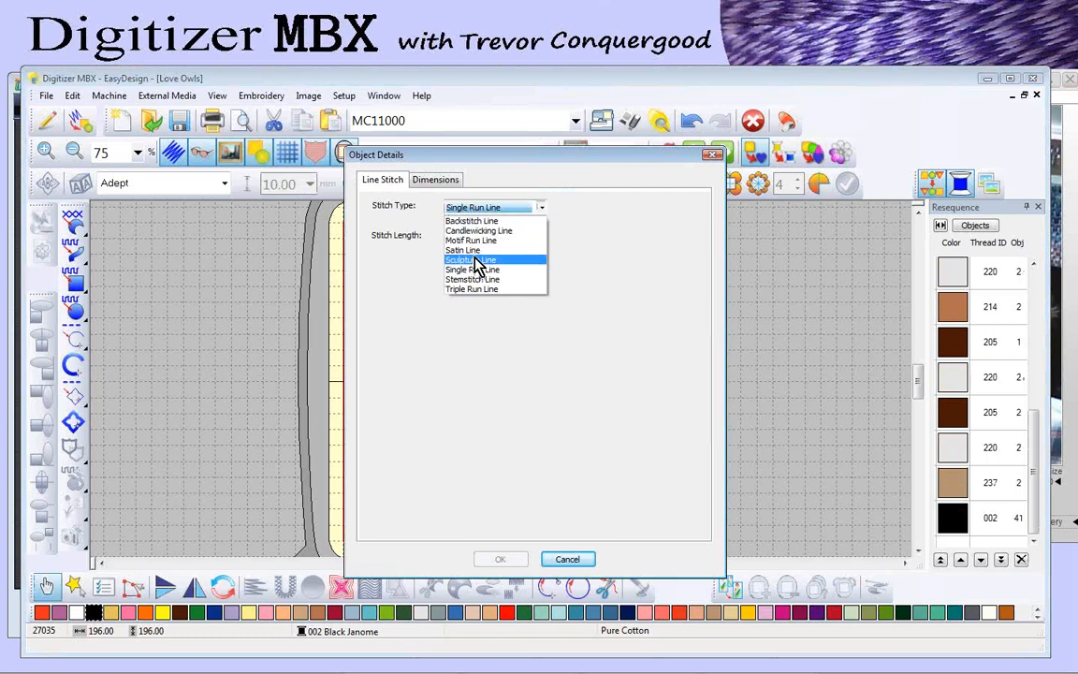
pyautogui.click(487, 231)
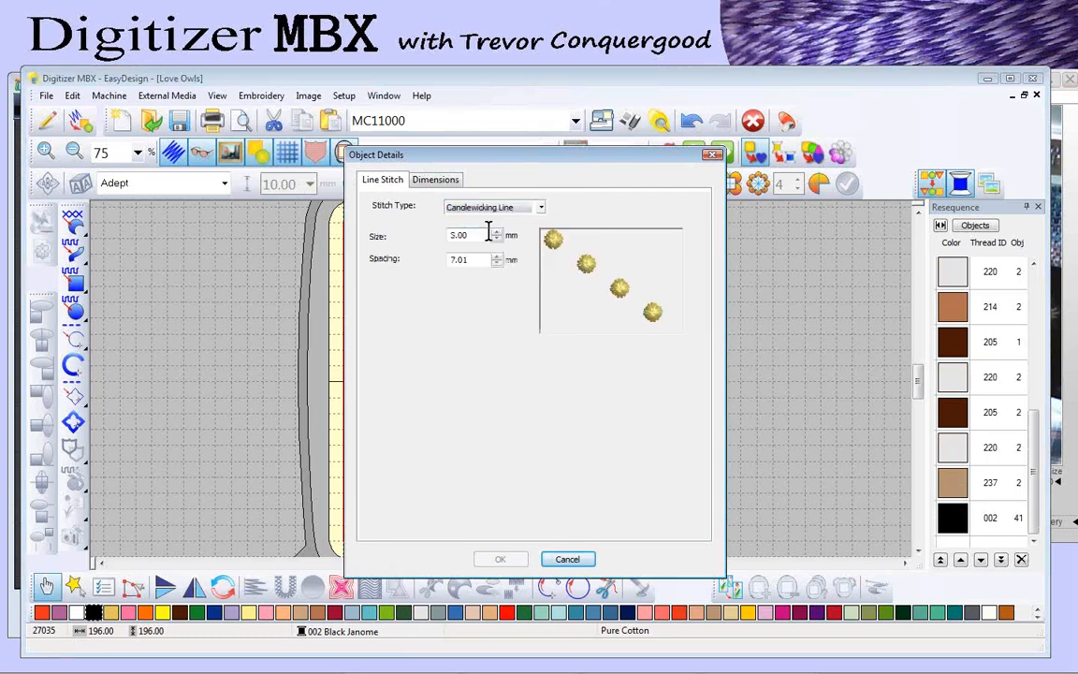
pyautogui.doubleClick(472, 262)
pyautogui.write('4')
pyautogui.click(503, 560)
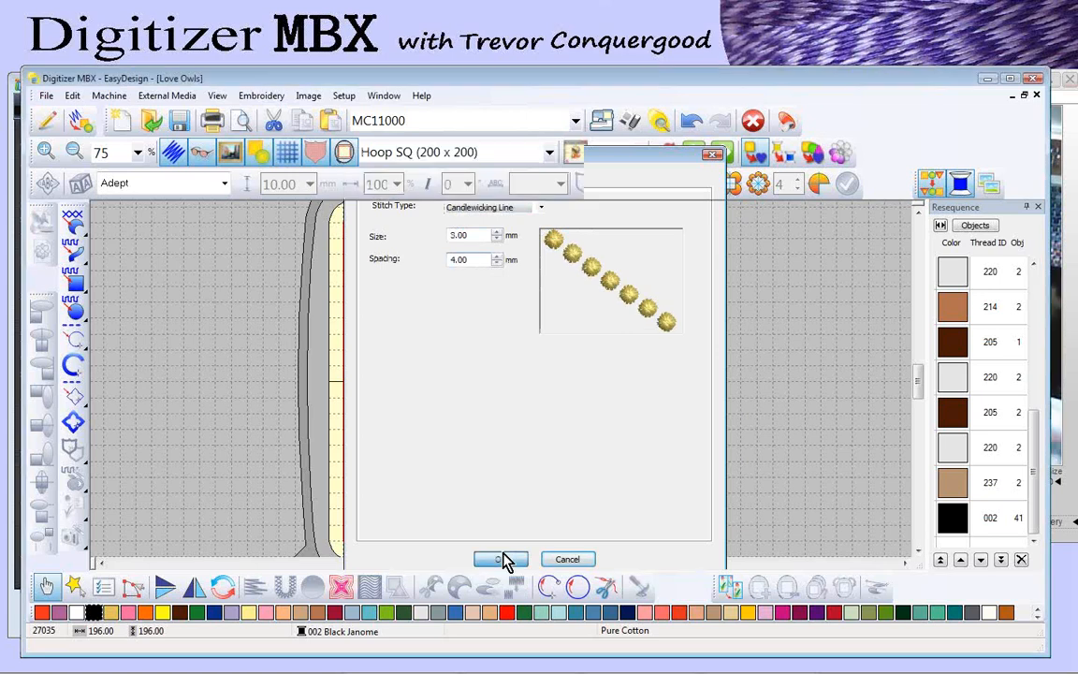
# Step: Change the outermost square line of the quilting block to a Satin Line
pyautogui.rightClick(654, 333)
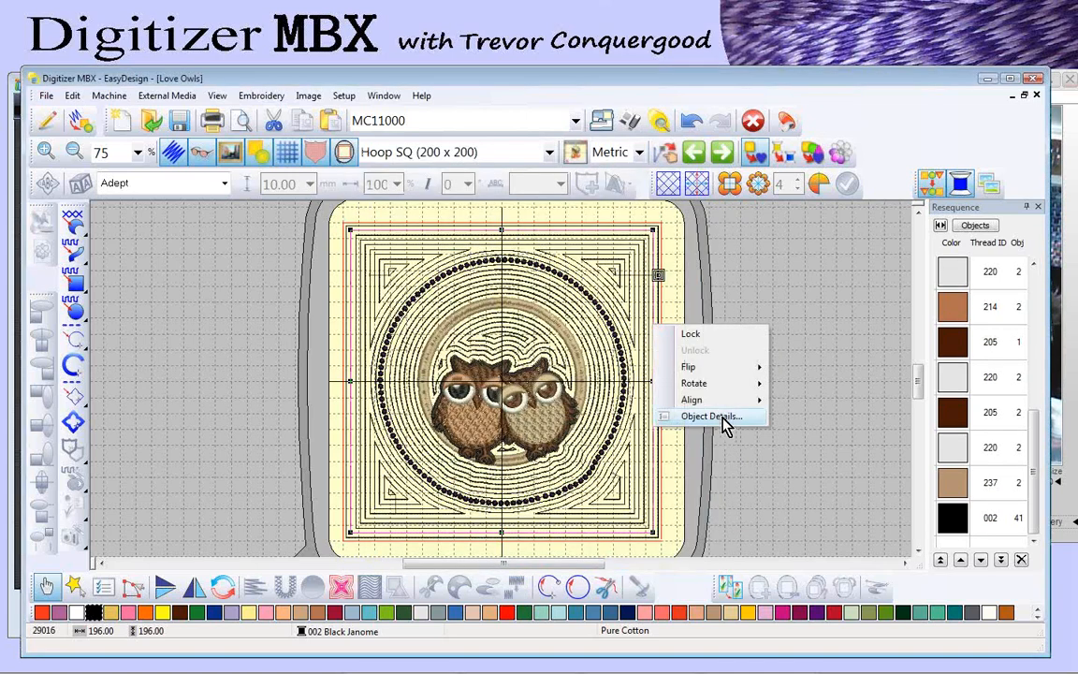
pyautogui.click(714, 416)
pyautogui.click(471, 209)
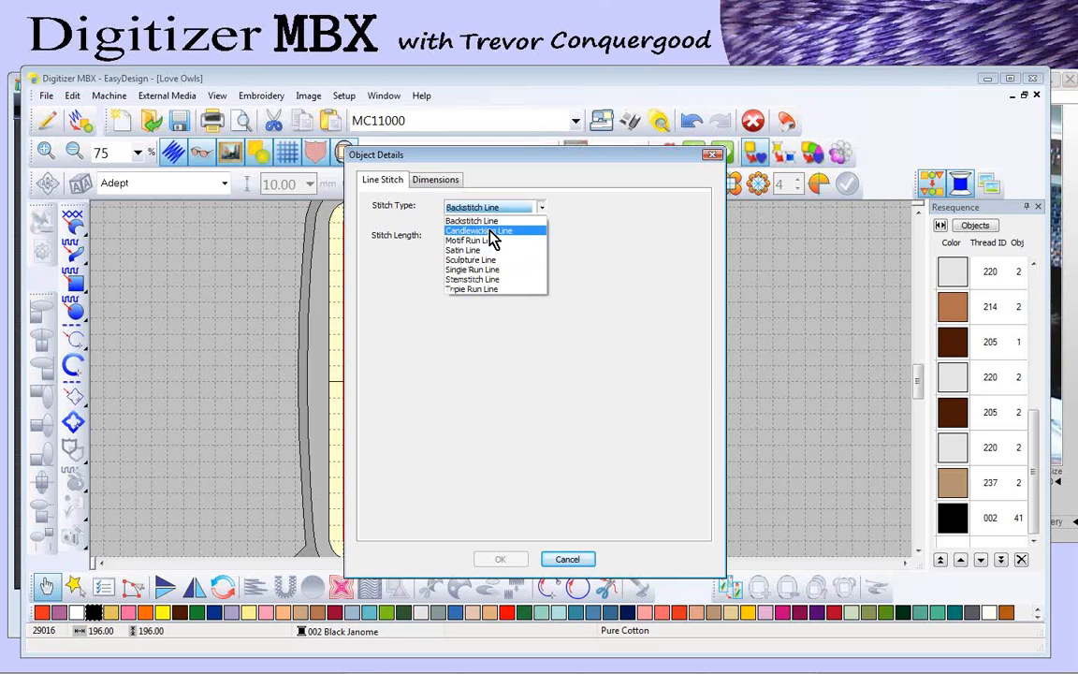
pyautogui.click(465, 250)
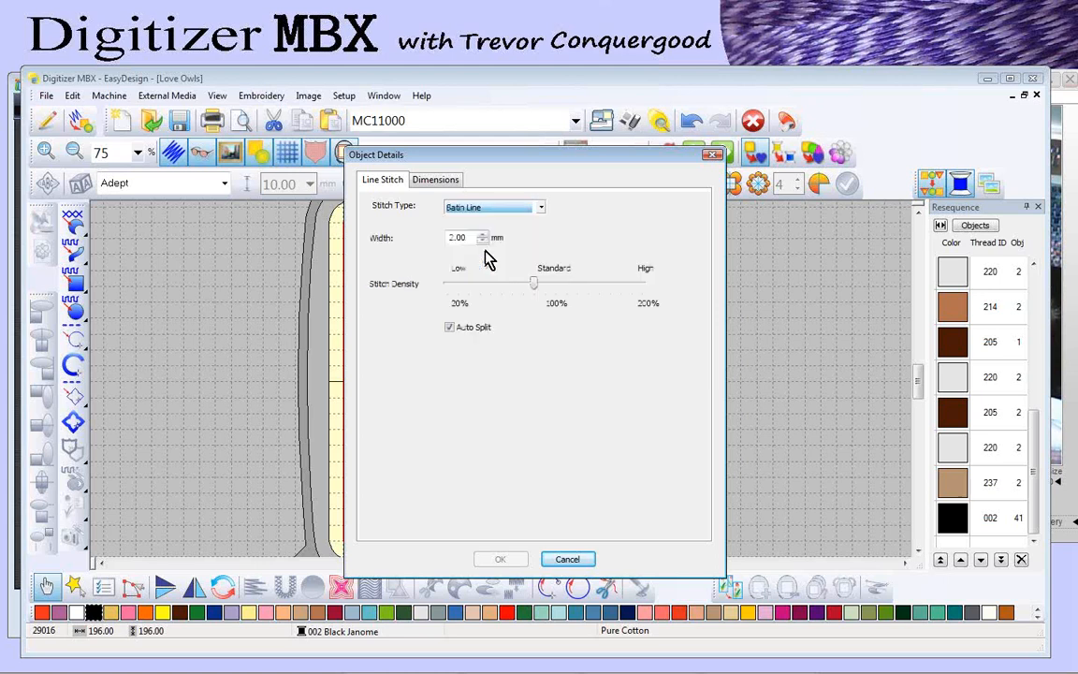
pyautogui.click(510, 559)
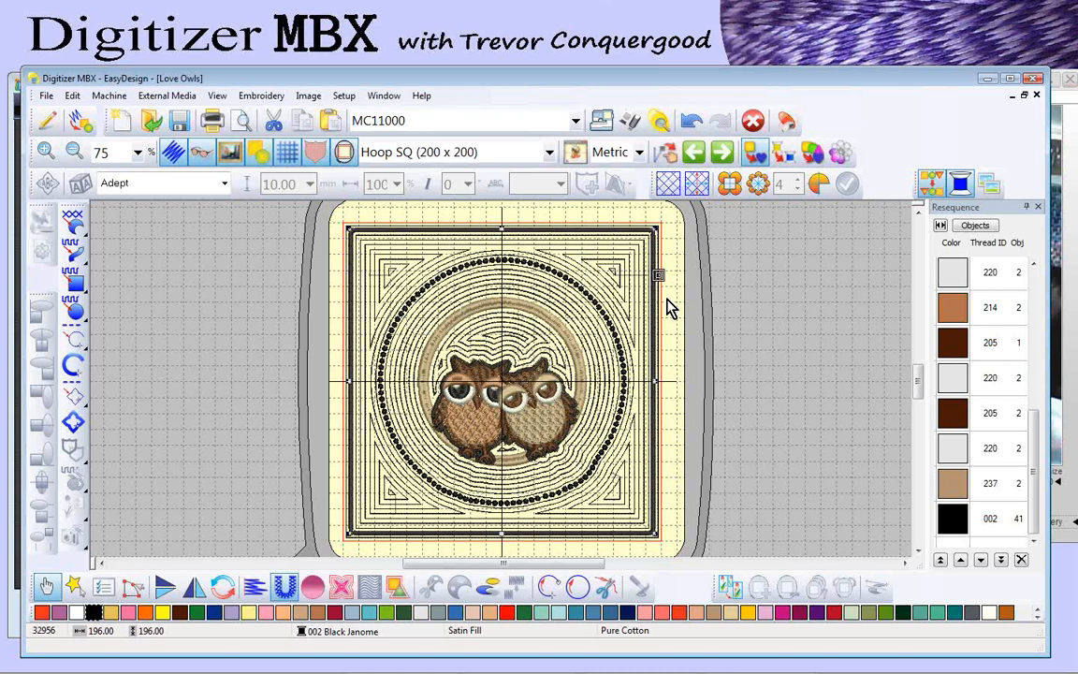
# Step: Switch to Windows Photo Gallery and advance to the Branching & Break Apart slide
pyautogui.click(4, 265)
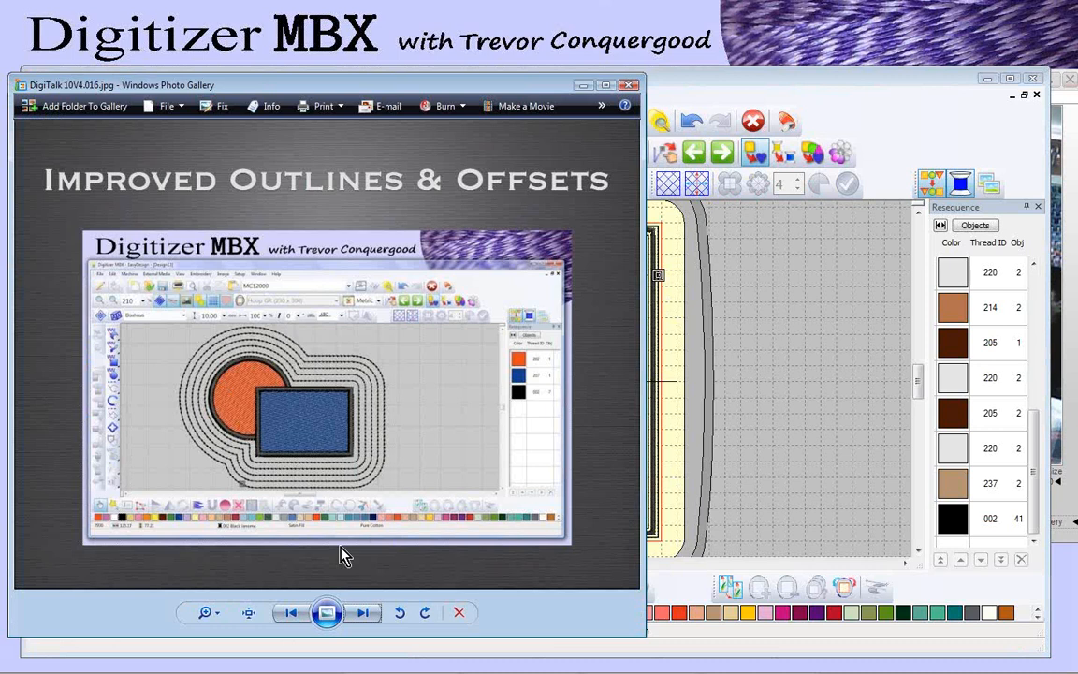
pyautogui.click(363, 614)
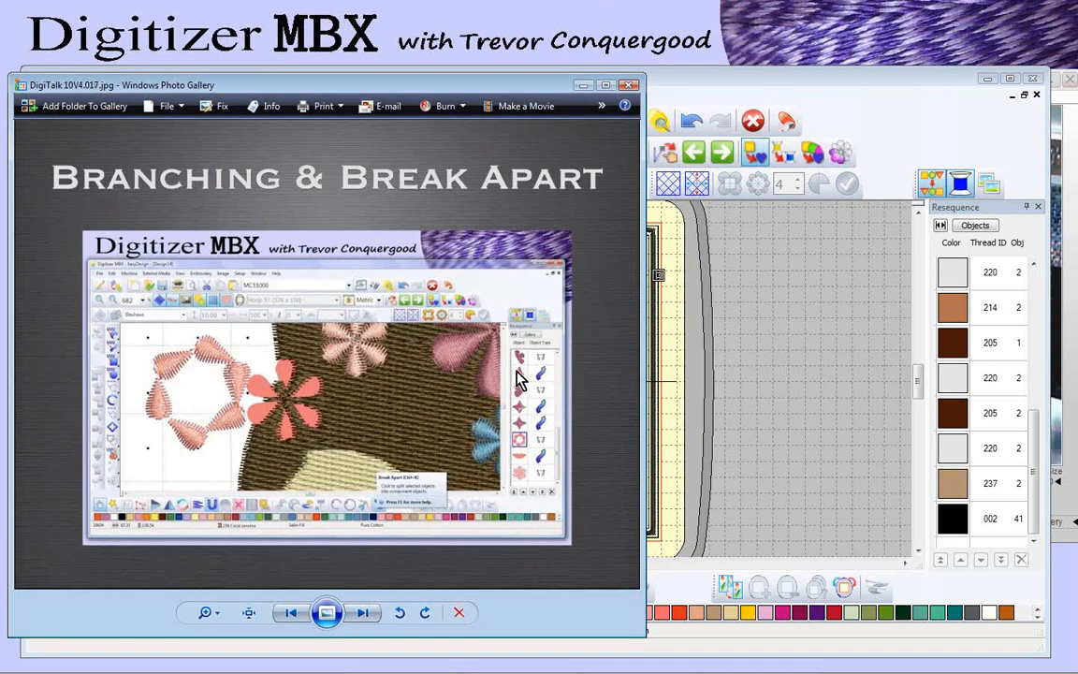
# Step: Switch to Digitizer MBX and close the Love Owls and Design9 designs without saving changes
pyautogui.click(855, 91)
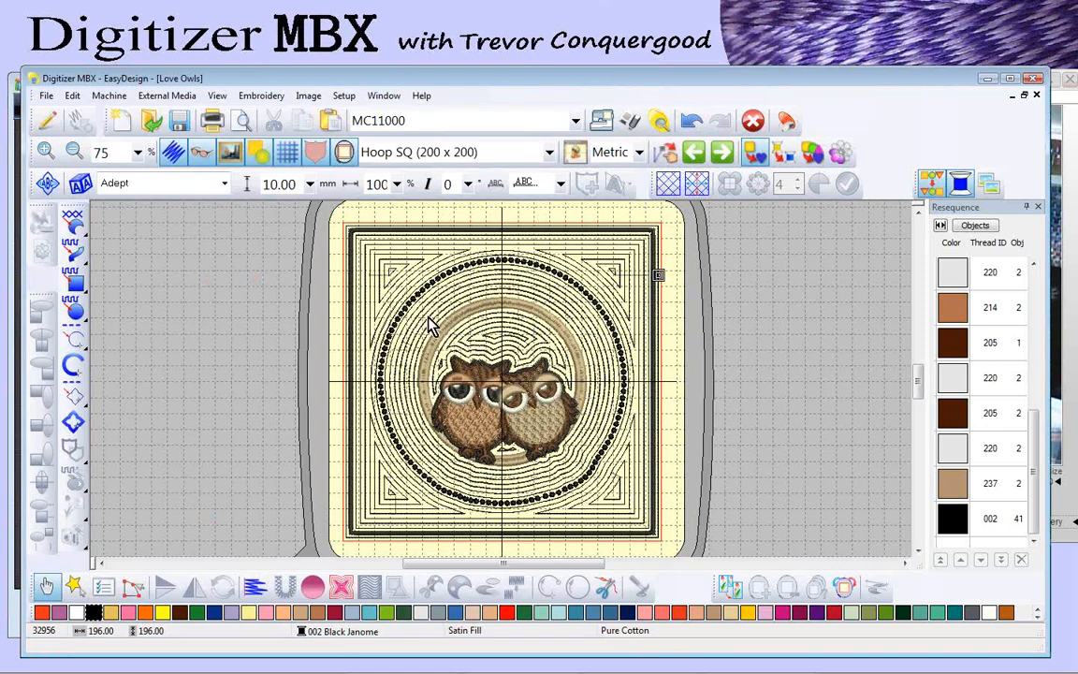
pyautogui.click(1036, 96)
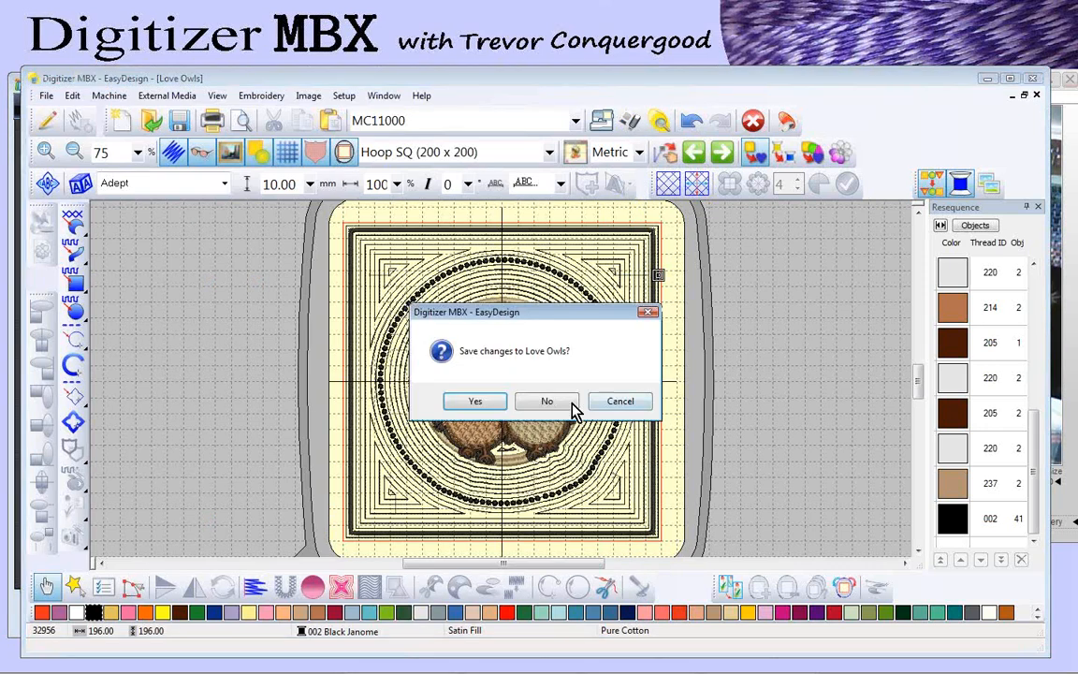
pyautogui.click(565, 403)
pyautogui.click(1037, 95)
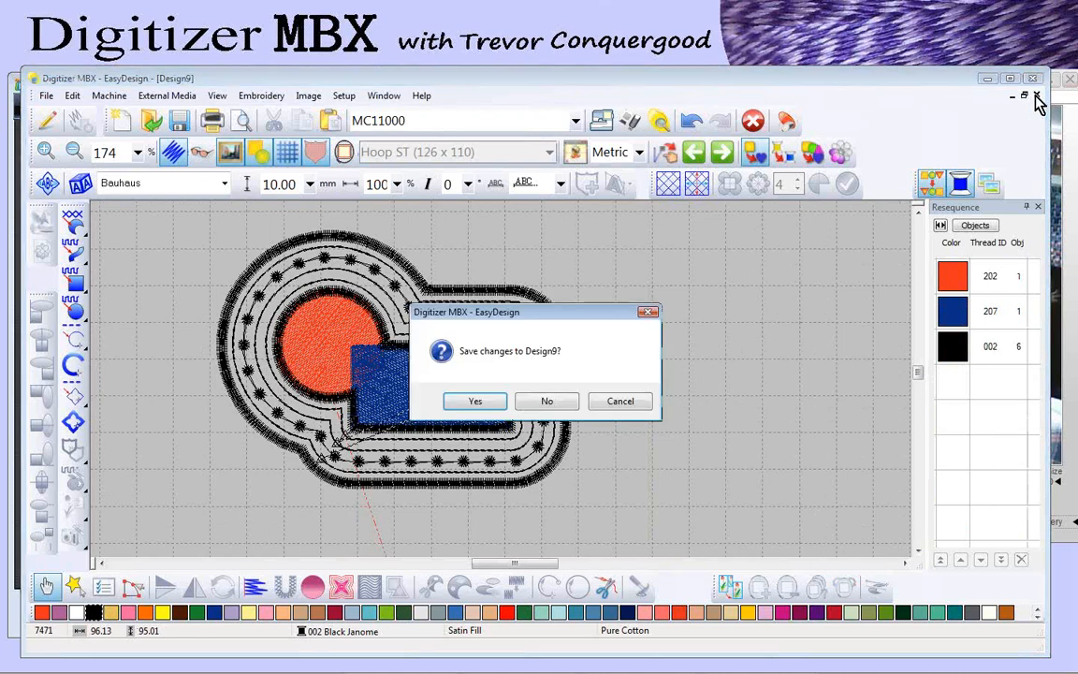
pyautogui.click(553, 408)
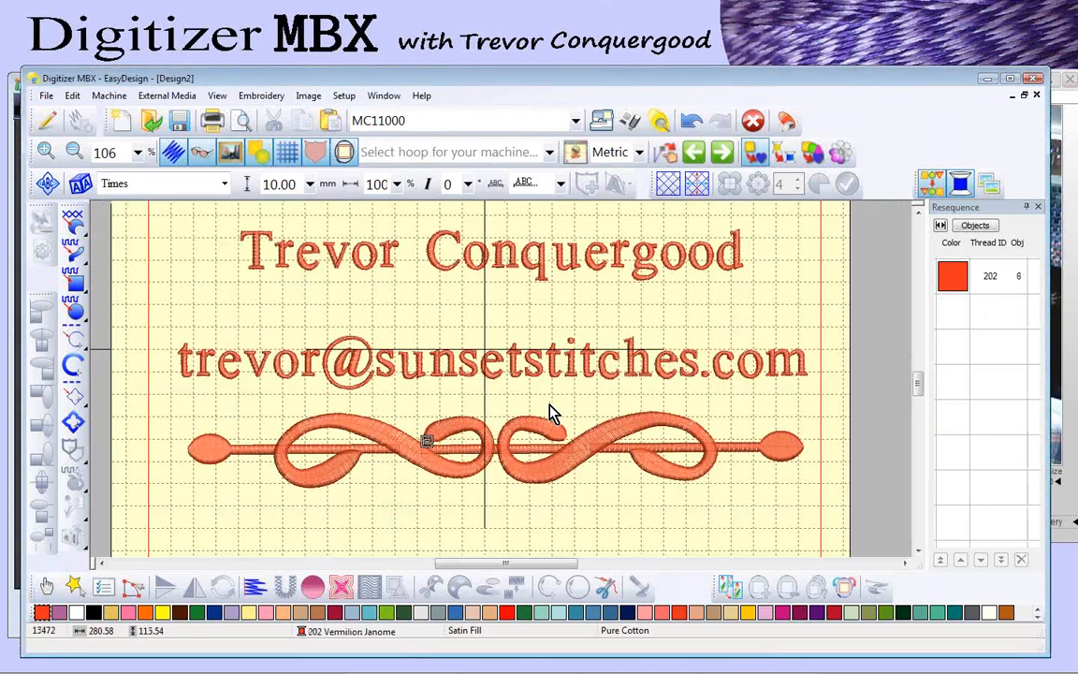
# Step: Create a new design and insert the Tiffany.bmp image from the Embroidery Album V4 folder
pyautogui.click(119, 121)
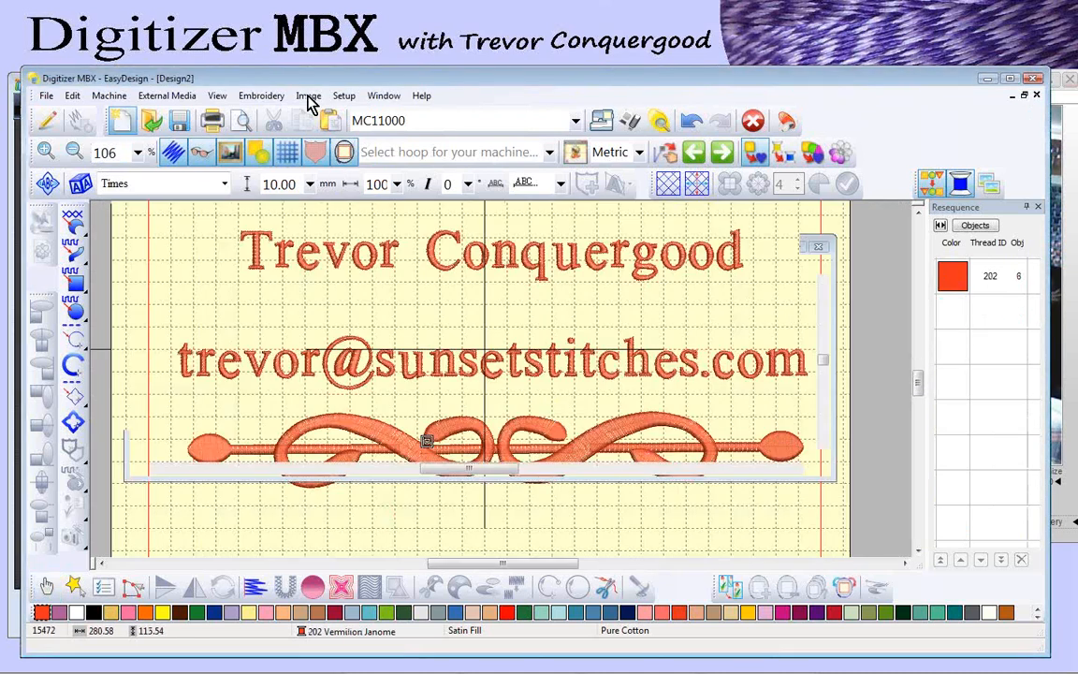
pyautogui.click(309, 97)
pyautogui.click(327, 114)
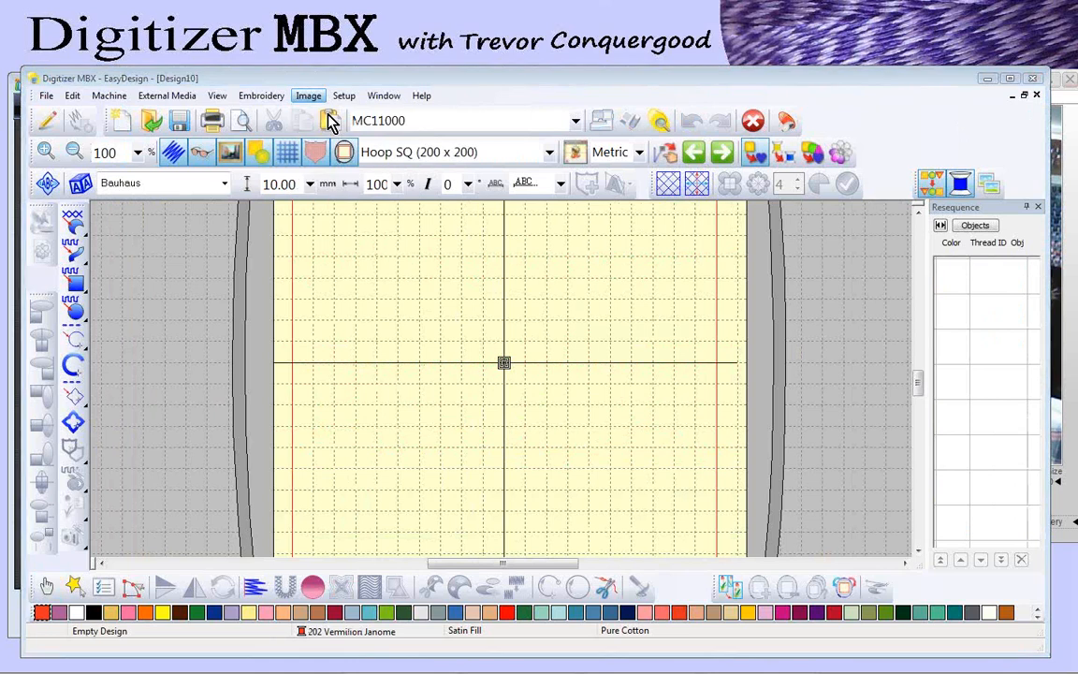
pyautogui.moveTo(679, 281); pyautogui.dragTo(680, 438)
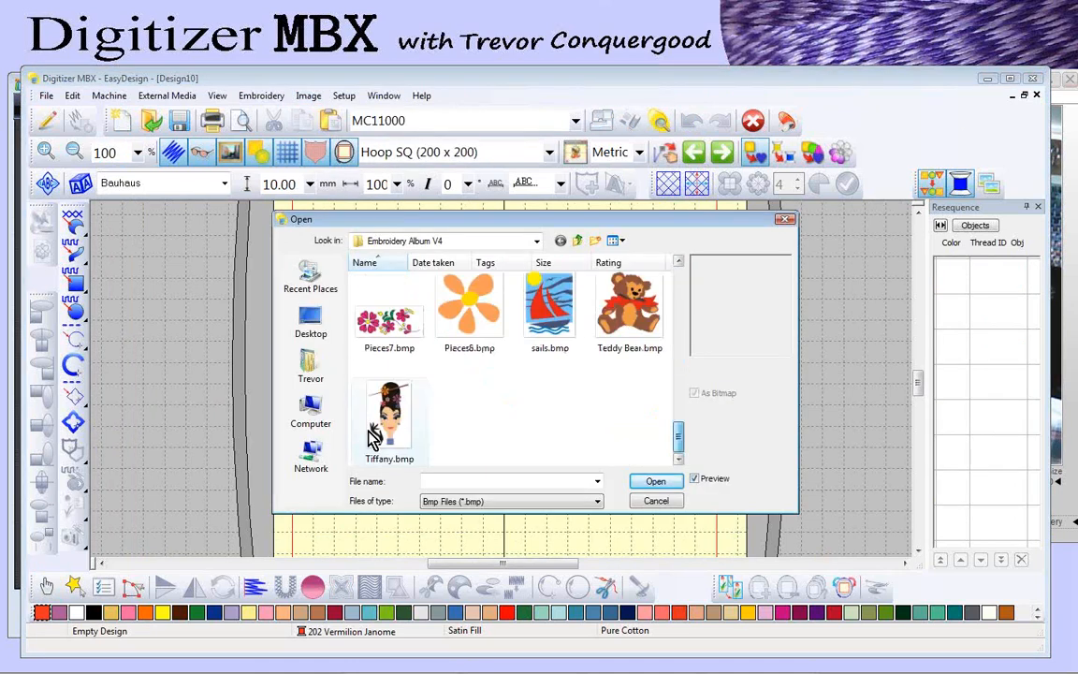
pyautogui.click(392, 418)
pyautogui.click(658, 483)
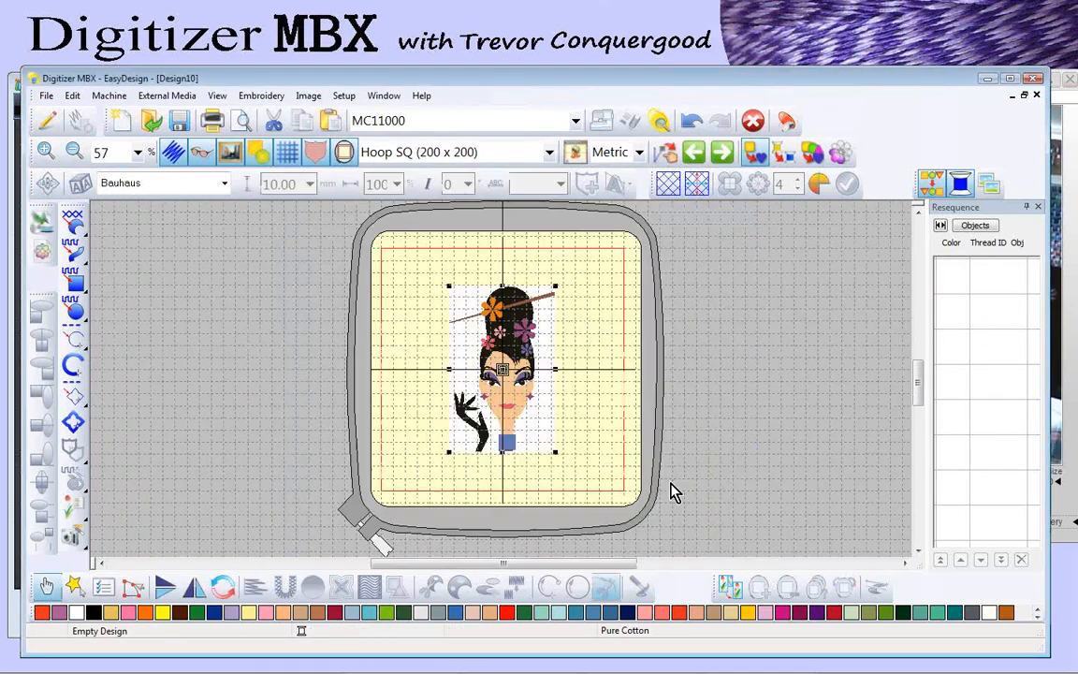
# Step: Convert the Tiffany image with Click-to-Design, treating thread color 260 as a fill and colors 267, 230, 234 and 233 as details
pyautogui.click(72, 506)
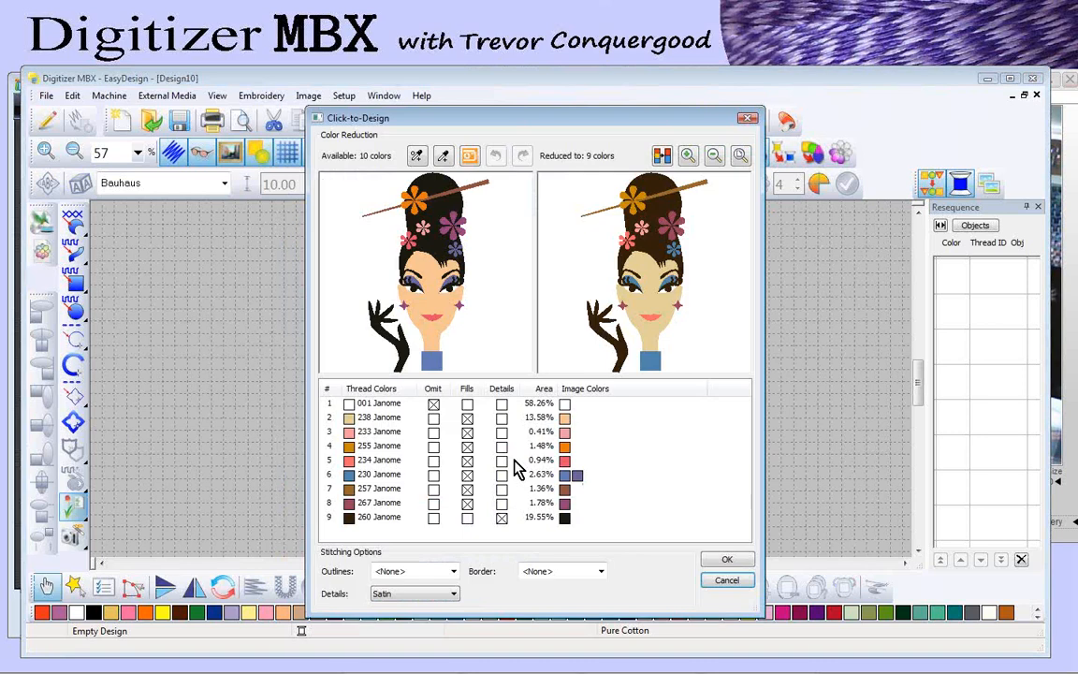
pyautogui.click(468, 521)
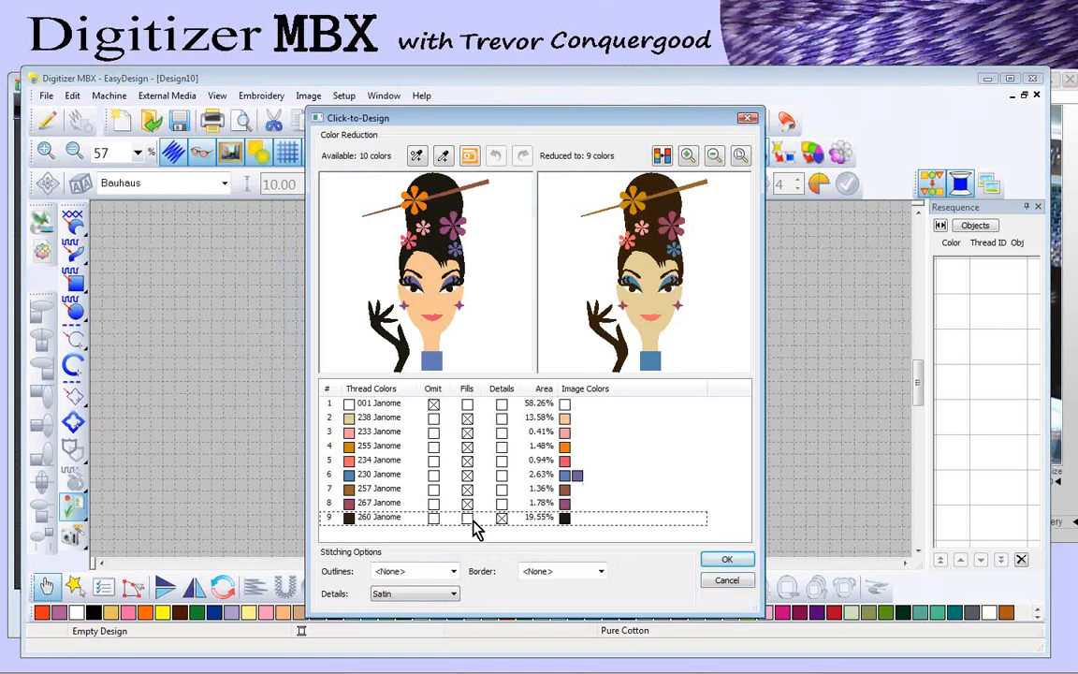
pyautogui.click(502, 515)
pyautogui.click(505, 485)
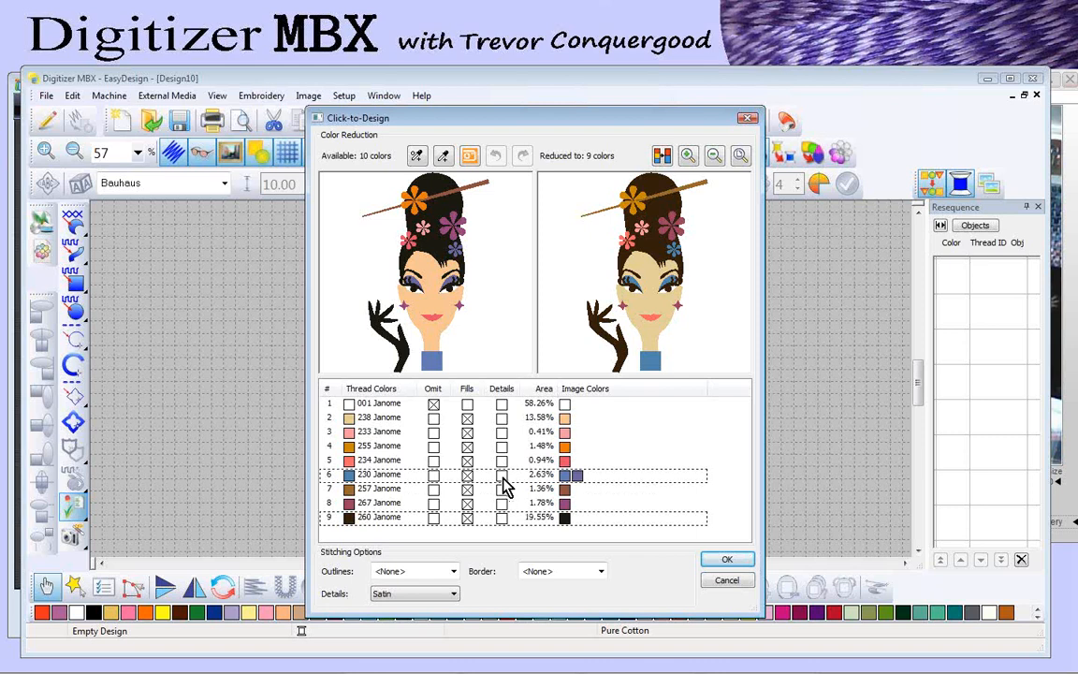
pyautogui.click(504, 463)
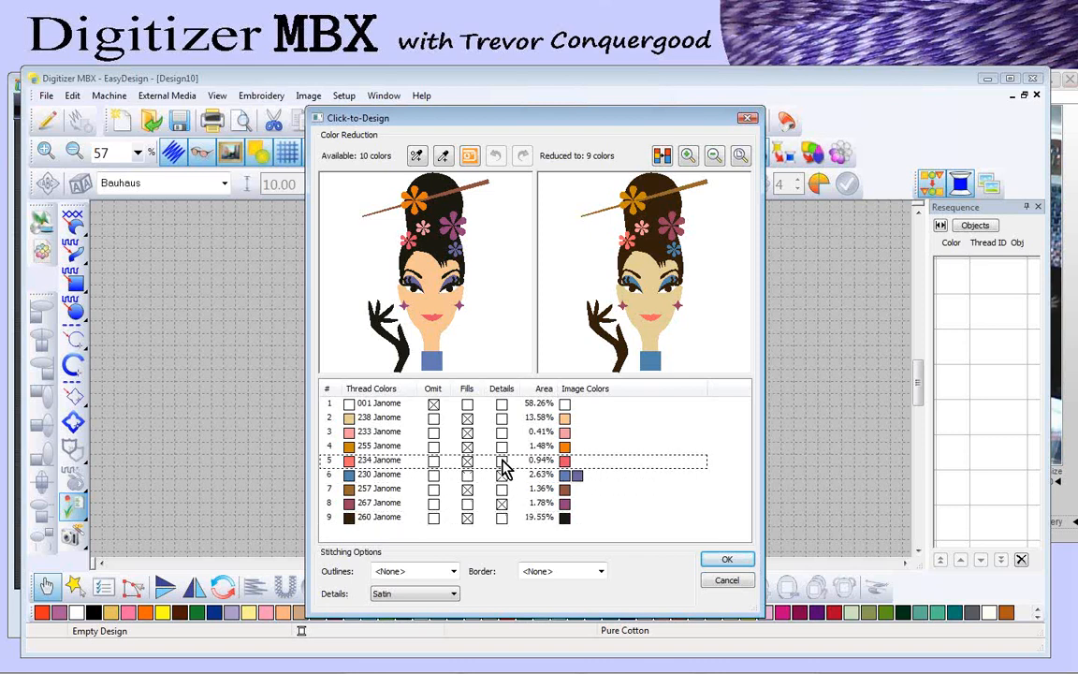
pyautogui.click(503, 457)
pyautogui.click(504, 438)
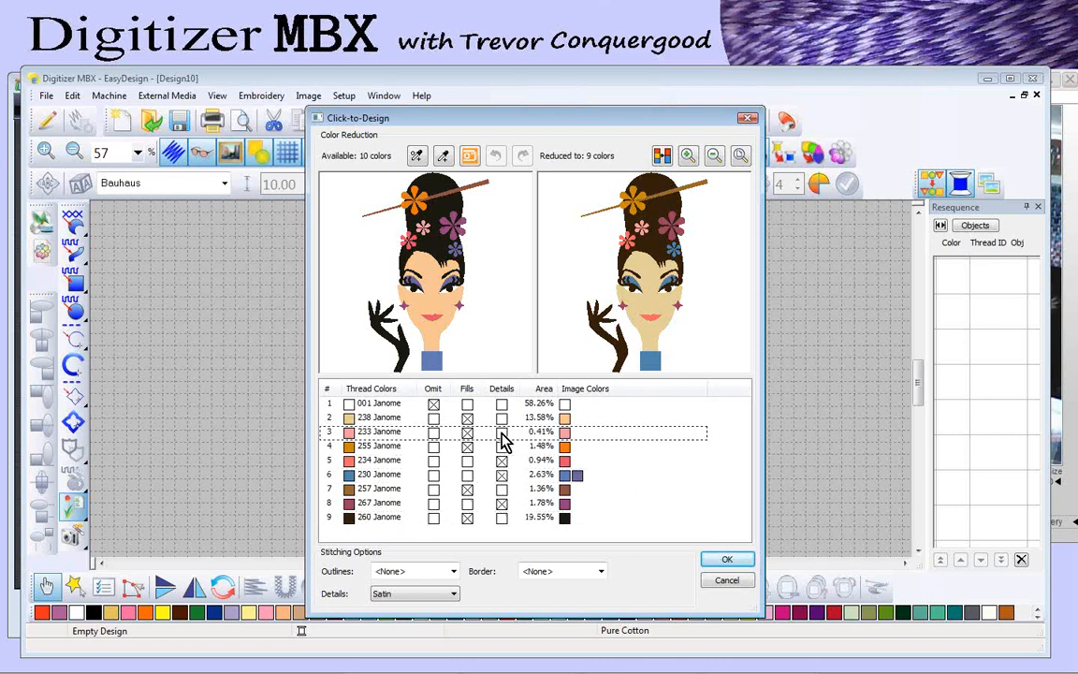
pyautogui.click(501, 447)
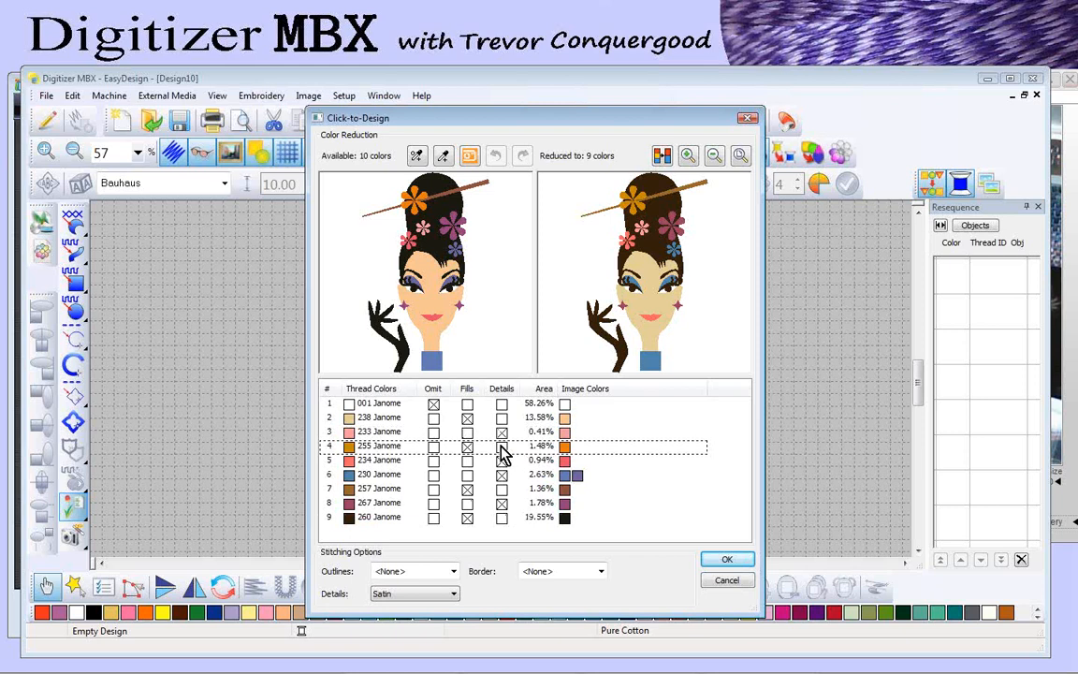
pyautogui.click(500, 448)
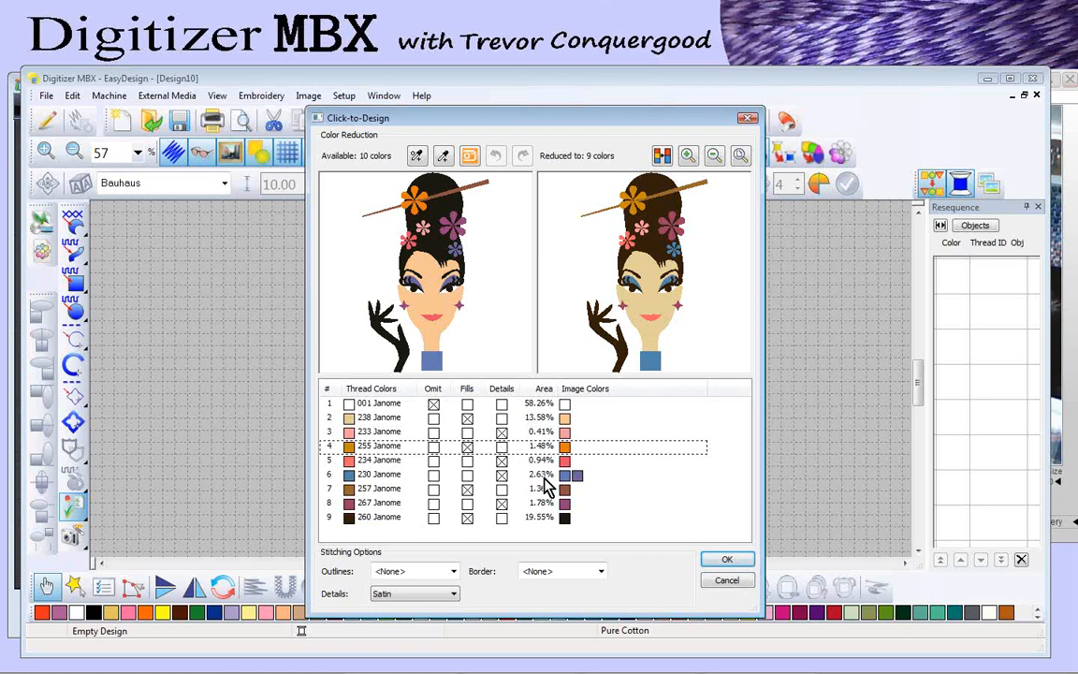
pyautogui.click(727, 559)
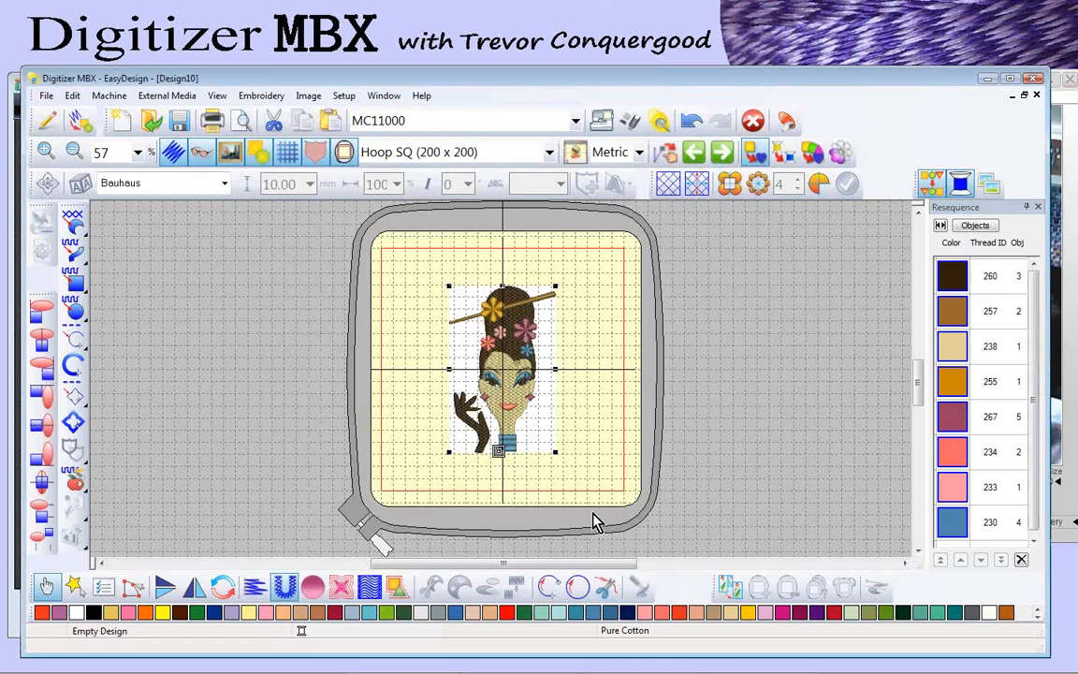
# Step: Deselect the converted design and zoom in on the hair flowers with the Select tool active
pyautogui.click(582, 359)
pyautogui.press('z')
pyautogui.moveTo(440, 315); pyautogui.dragTo(557, 369)
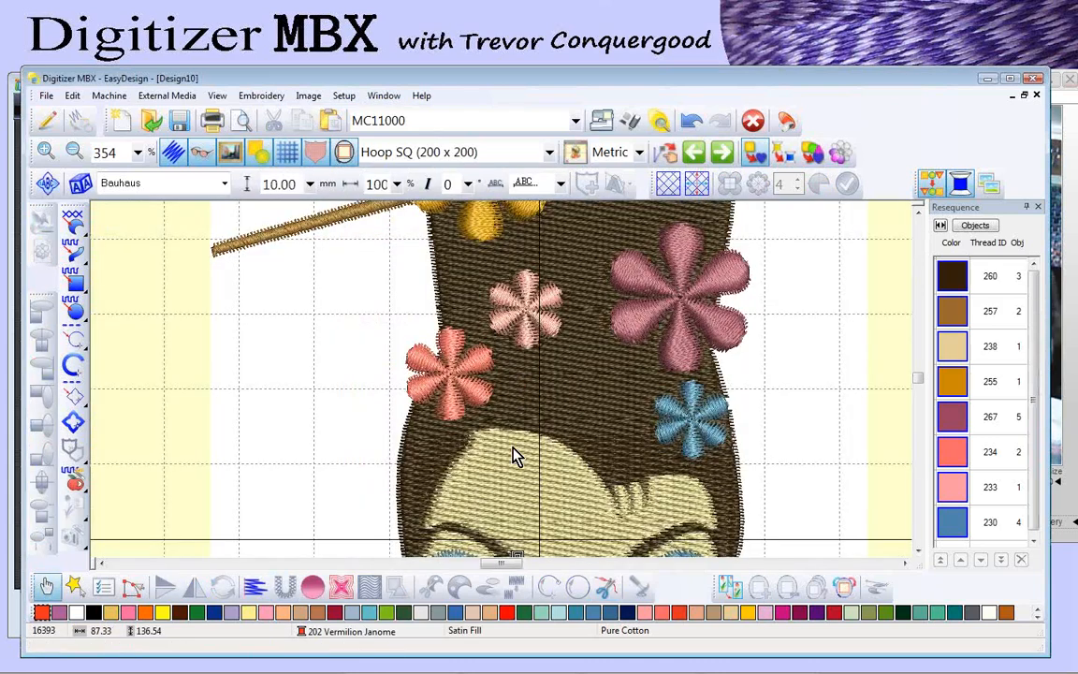
pyautogui.click(47, 587)
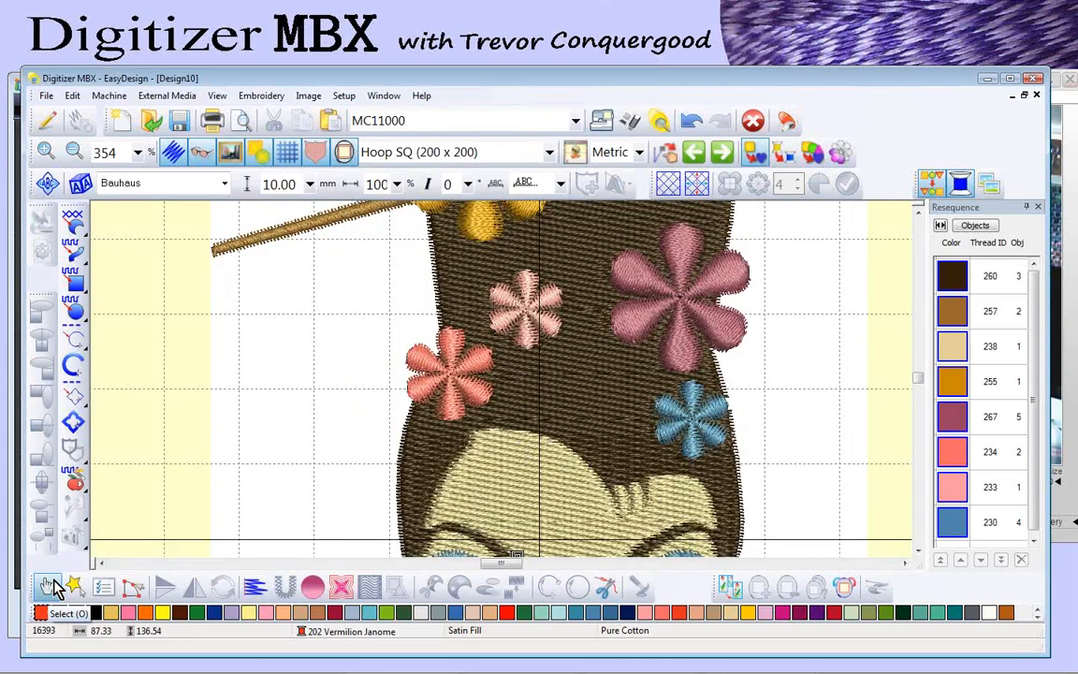
# Step: Move the coral flower off the hair onto the blank background and locate it in the Resequence object list
pyautogui.click(416, 362)
pyautogui.moveTo(418, 363); pyautogui.dragTo(294, 349)
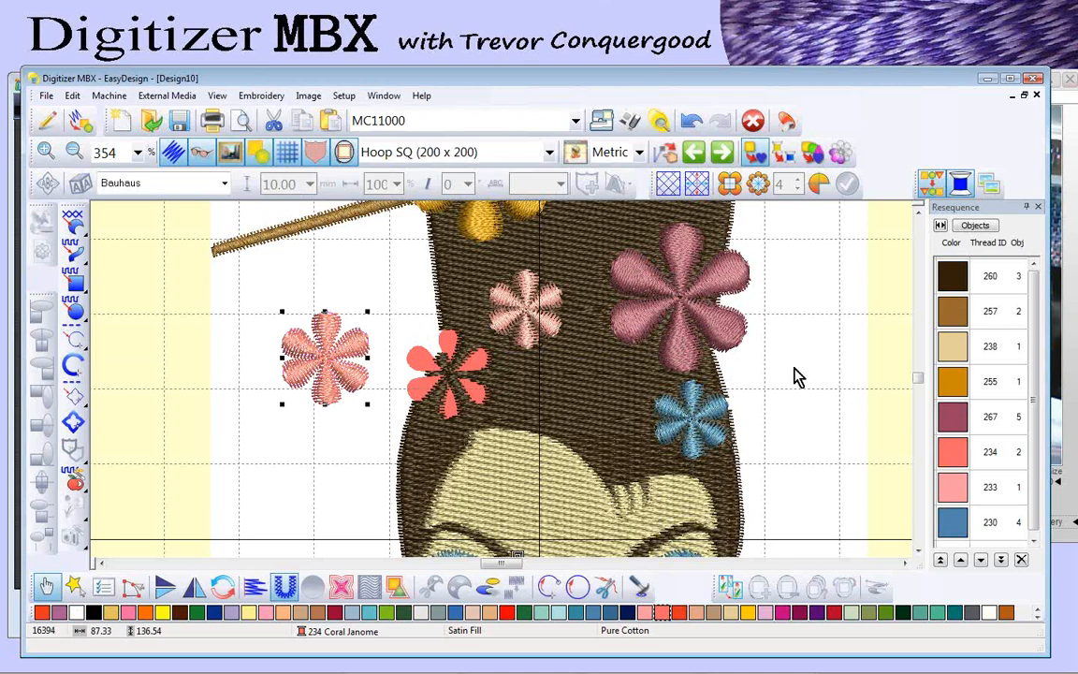
pyautogui.click(976, 225)
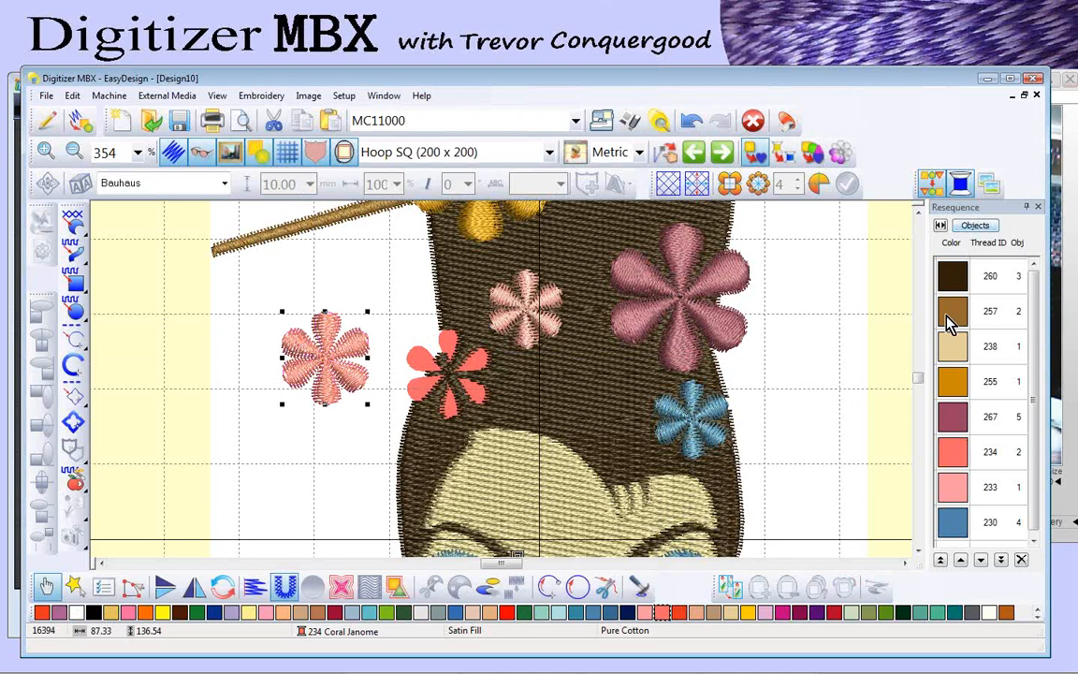
pyautogui.click(978, 227)
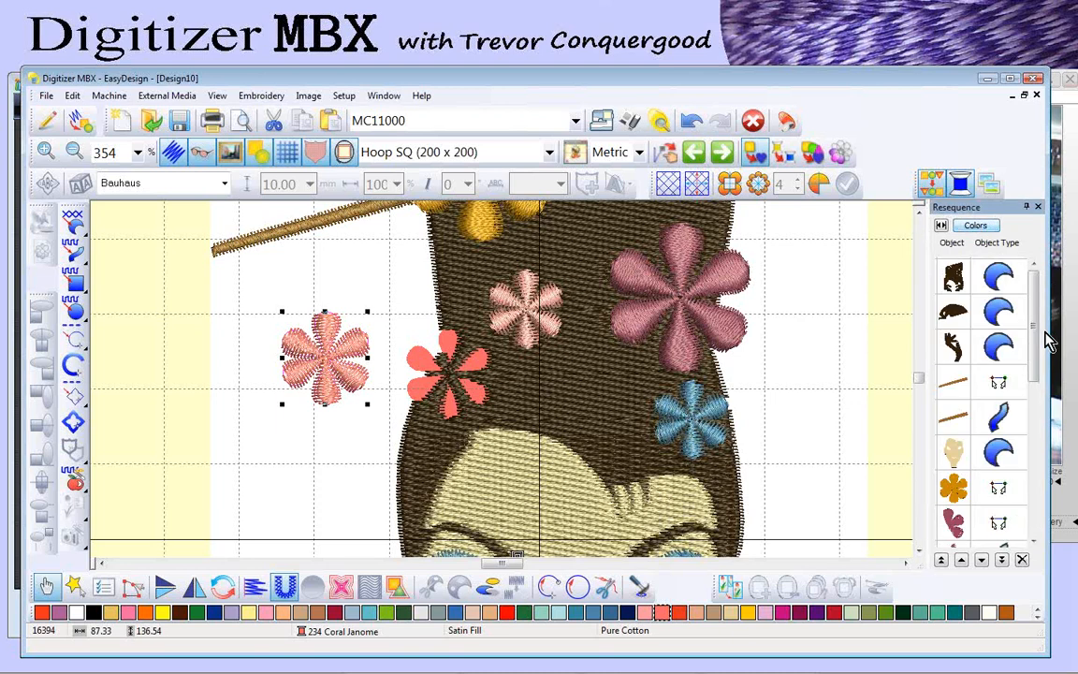
pyautogui.moveTo(1035, 327); pyautogui.dragTo(1037, 444)
pyautogui.click(951, 392)
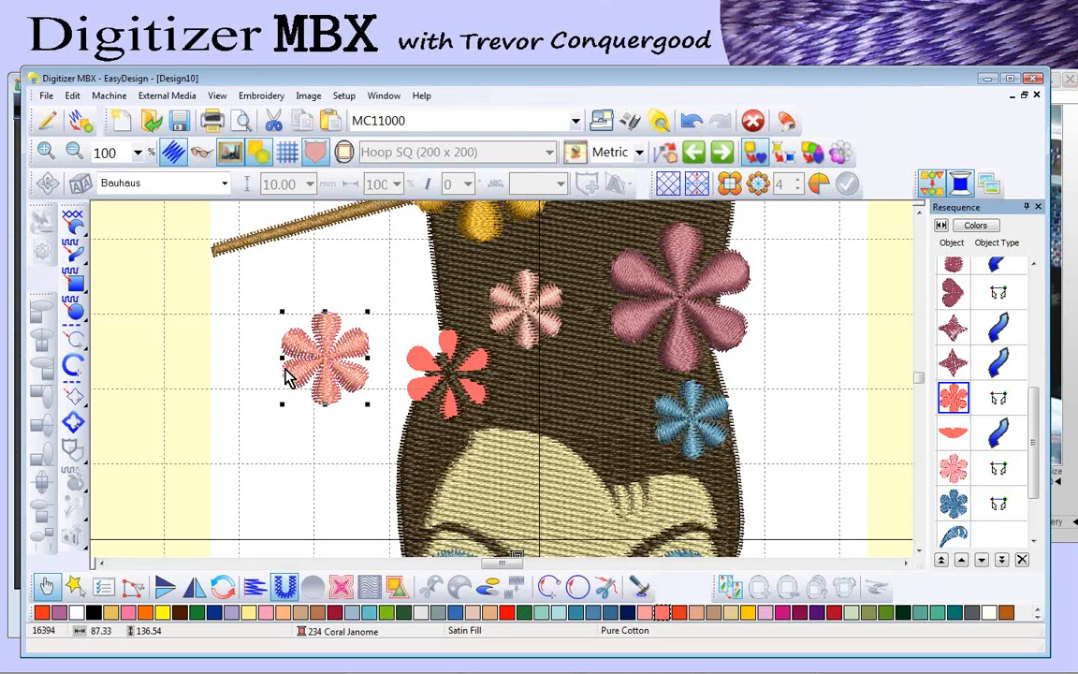
# Step: Turn off the realistic stitch display and examine the coral flower's stitching and connecting stitches up close
pyautogui.click(199, 152)
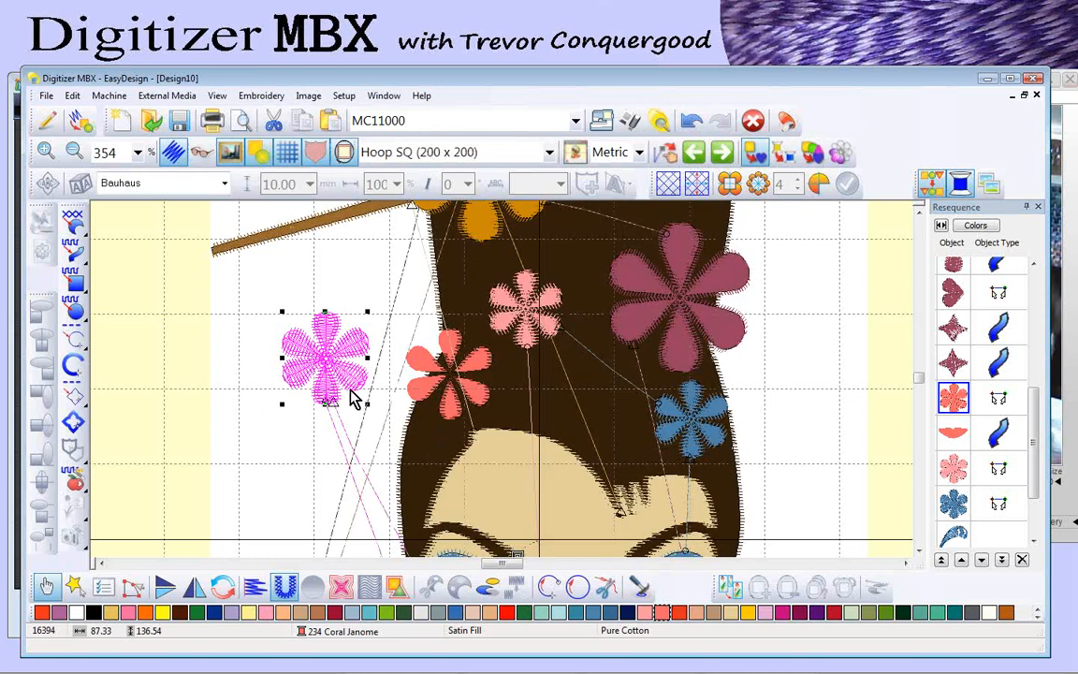
pyautogui.press('b')
pyautogui.moveTo(260, 302); pyautogui.dragTo(430, 445)
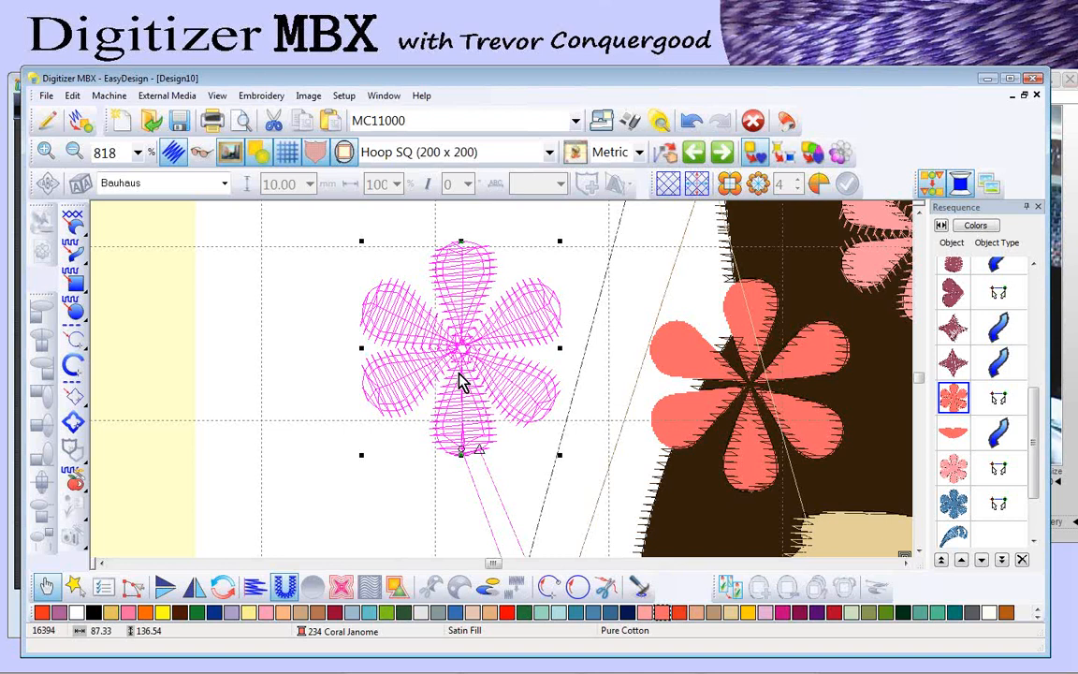
pyautogui.scroll(-1, 461, 382)
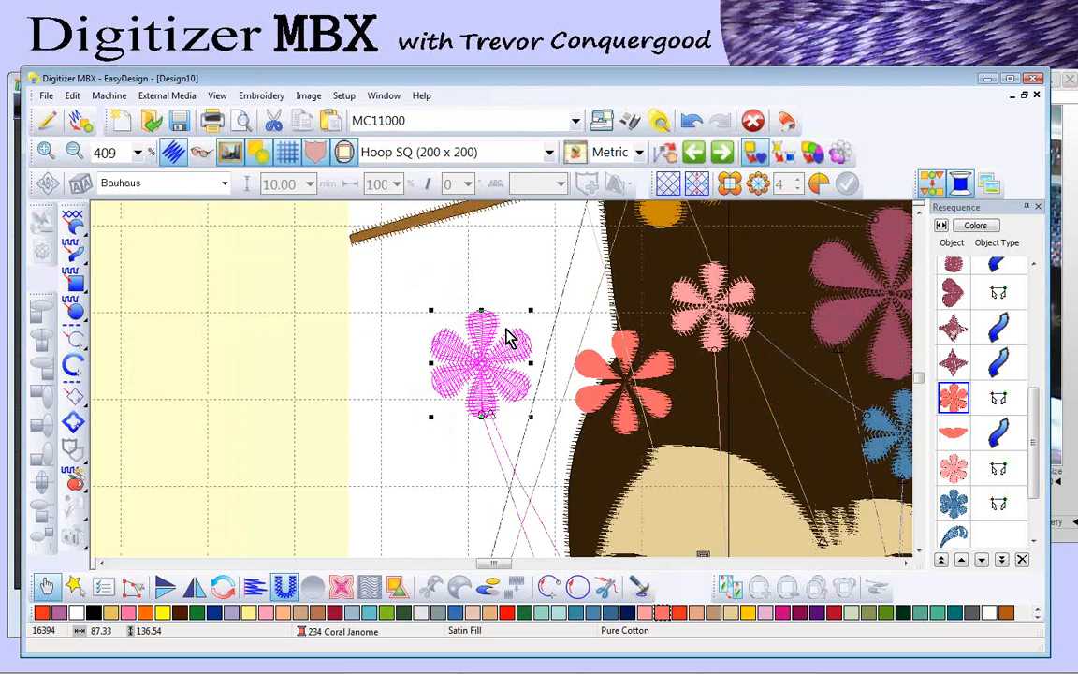
# Step: Move the coral flower farther away from the hair and break it apart into individual petals
pyautogui.moveTo(483, 329); pyautogui.dragTo(421, 311)
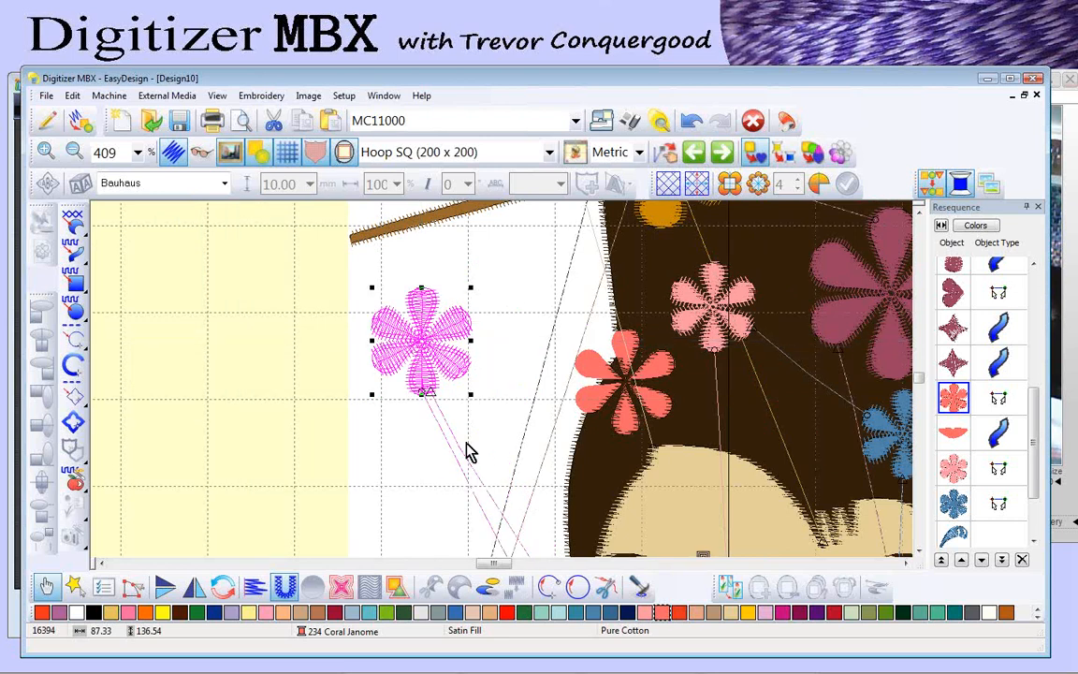
pyautogui.click(642, 593)
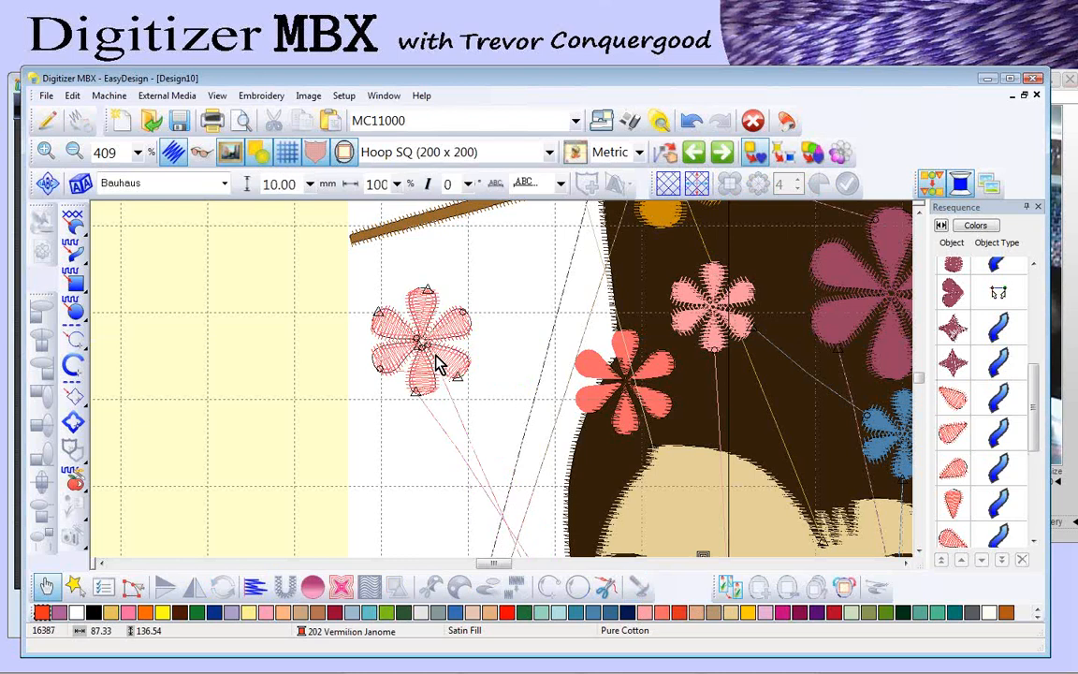
# Step: Select the separated petals one at a time and examine their order in the Resequence object list
pyautogui.press('b')
pyautogui.moveTo(340, 267); pyautogui.dragTo(489, 433)
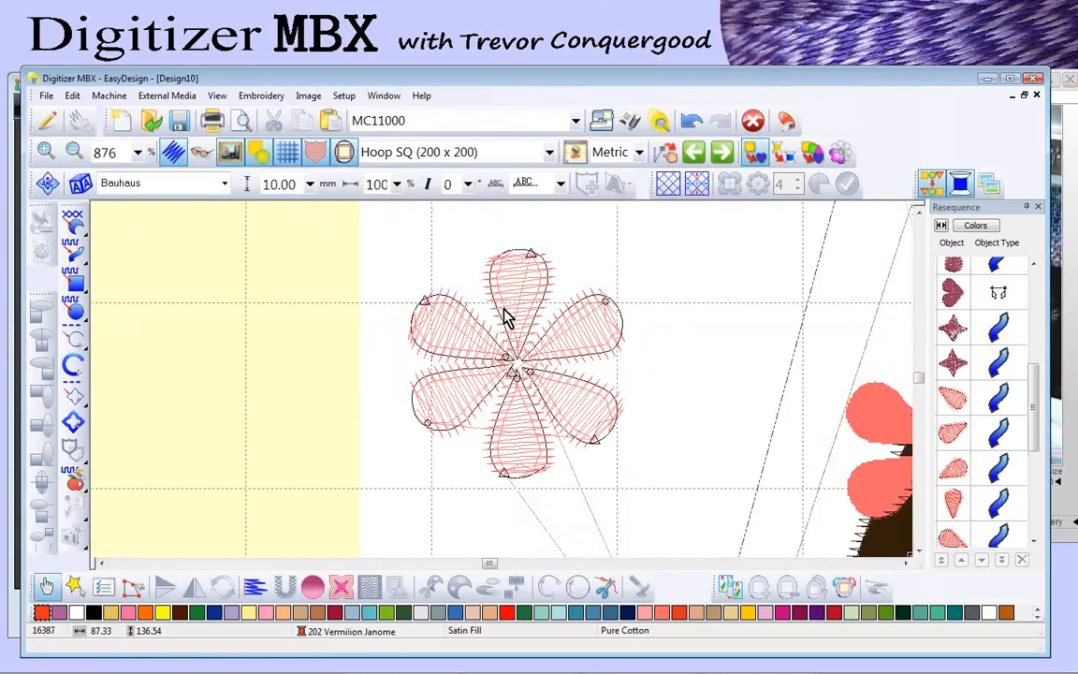
pyautogui.click(523, 292)
pyautogui.click(593, 321)
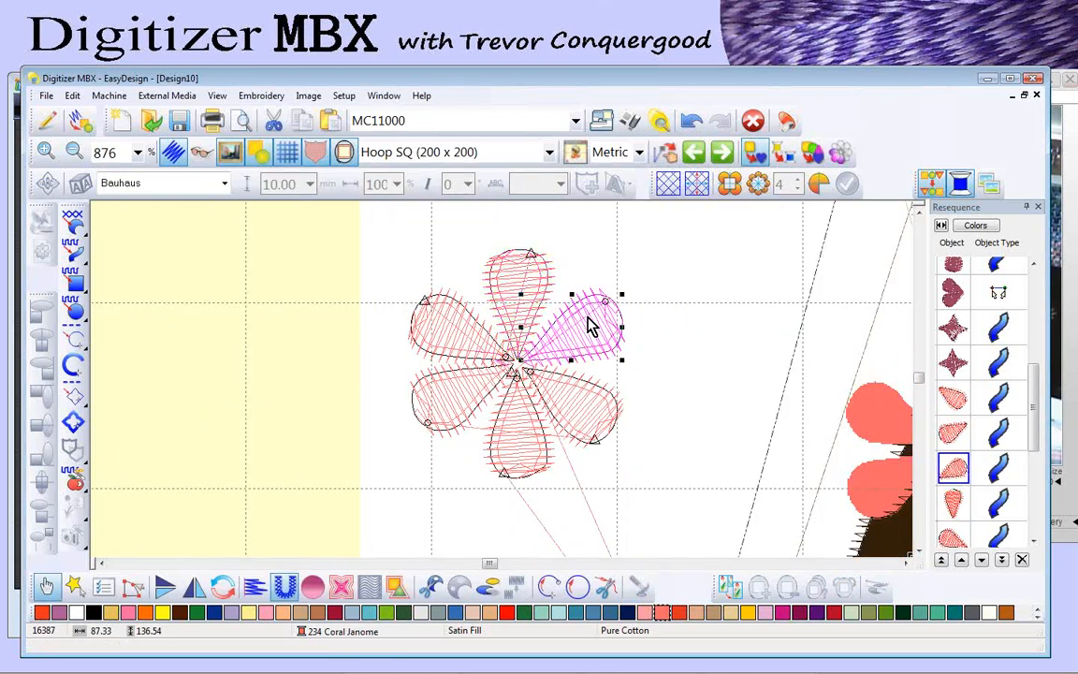
pyautogui.click(606, 410)
pyautogui.click(520, 431)
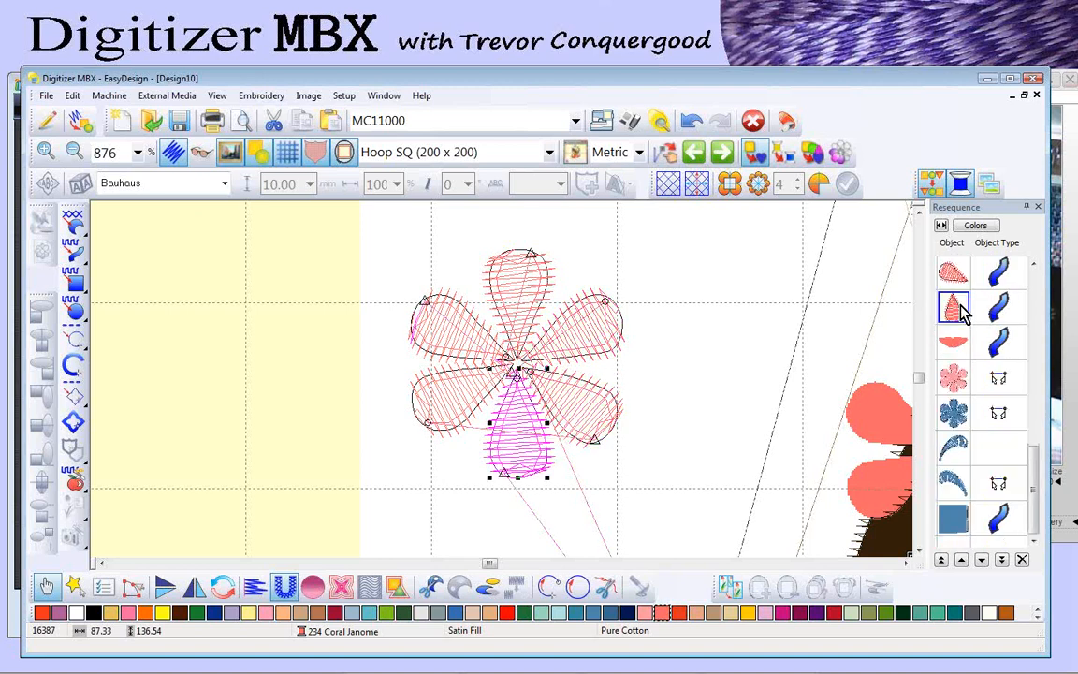
pyautogui.moveTo(1035, 480); pyautogui.dragTo(1038, 413)
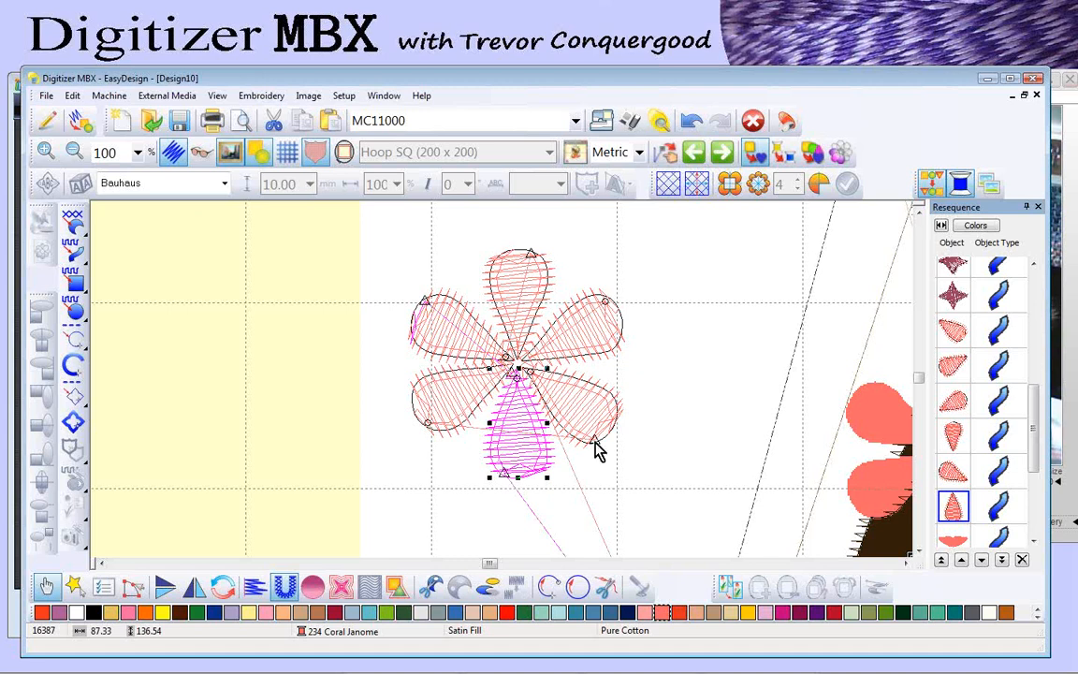
# Step: Rearrange the six coral petals into an open ring, placed one after another around an empty centre
pyautogui.click(585, 412)
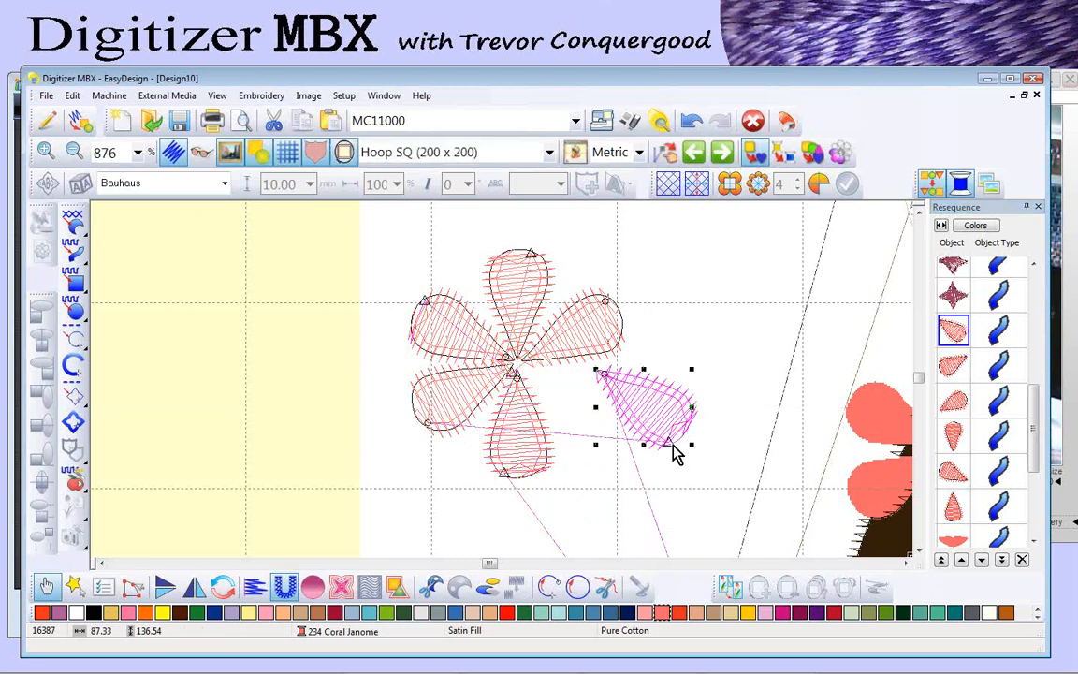
pyautogui.click(440, 425)
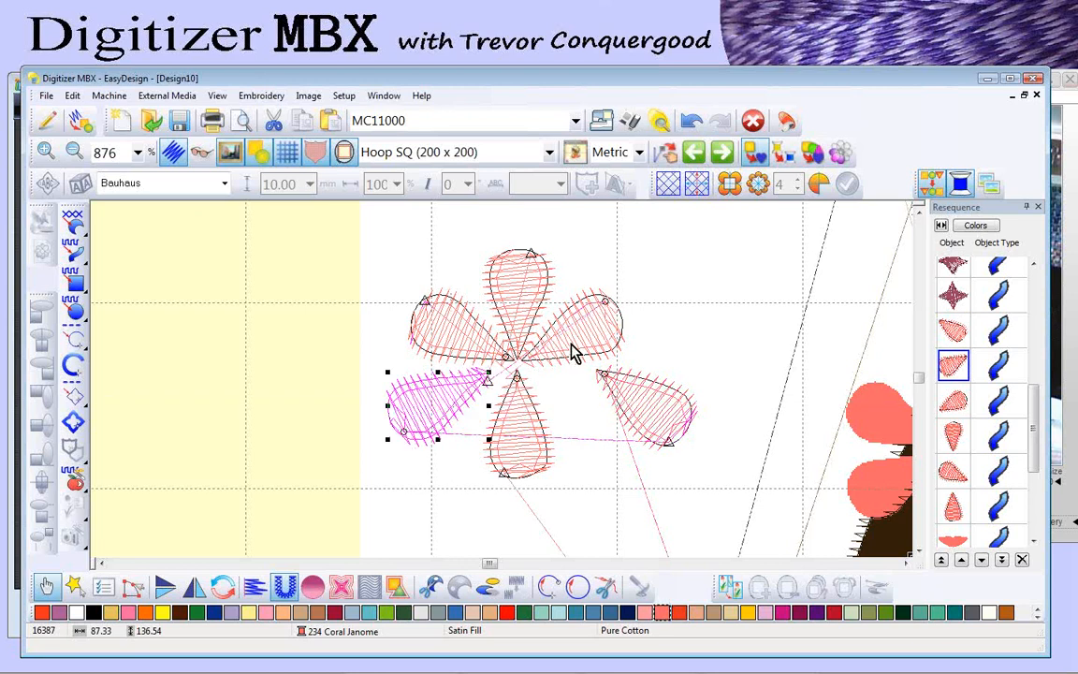
pyautogui.moveTo(429, 426); pyautogui.dragTo(423, 498)
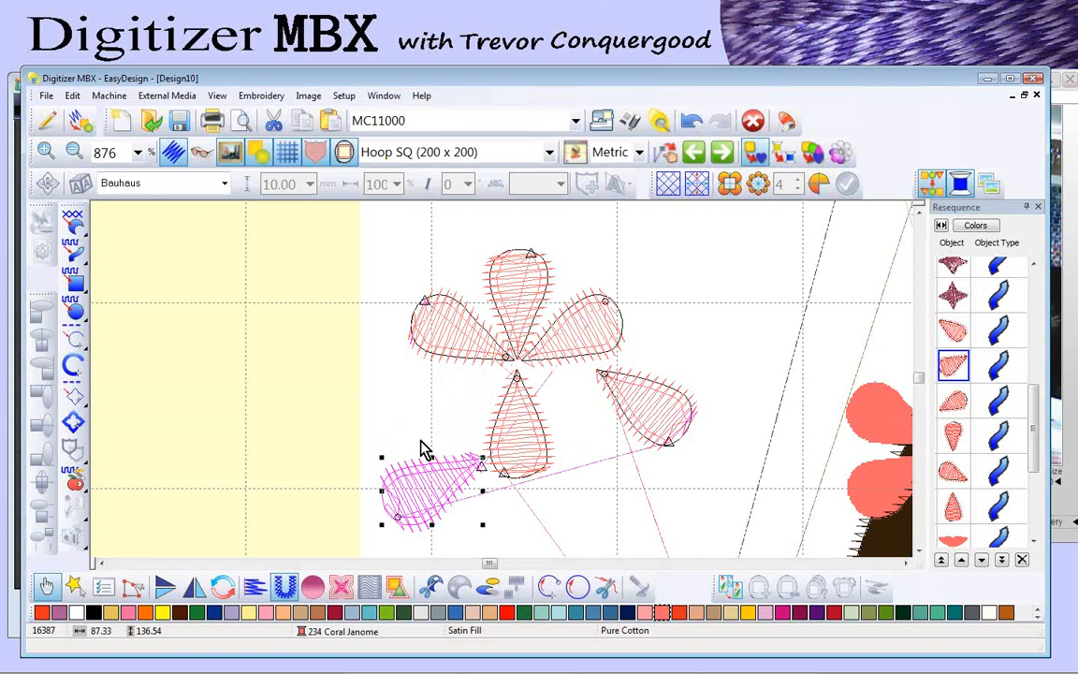
pyautogui.moveTo(410, 496); pyautogui.dragTo(561, 481)
pyautogui.moveTo(511, 435); pyautogui.dragTo(361, 365)
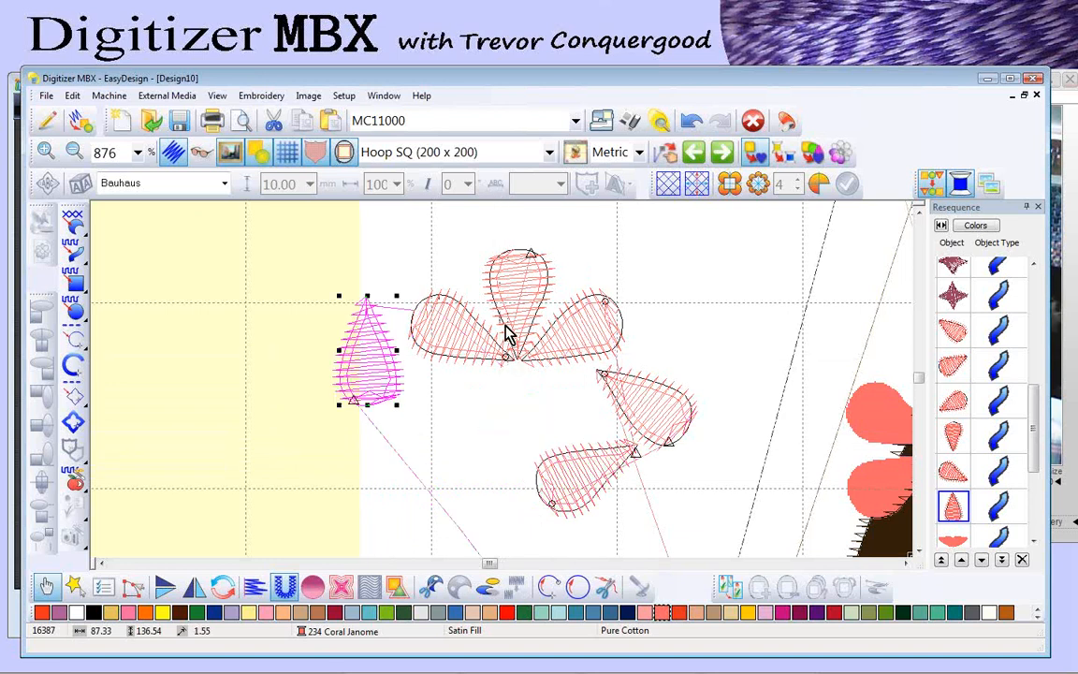
pyautogui.moveTo(457, 343); pyautogui.dragTo(481, 475)
pyautogui.moveTo(379, 380); pyautogui.dragTo(430, 408)
pyautogui.moveTo(568, 320); pyautogui.dragTo(479, 297)
pyautogui.moveTo(514, 348); pyautogui.dragTo(616, 389)
pyautogui.click(581, 422)
pyautogui.moveTo(558, 366); pyautogui.dragTo(586, 334)
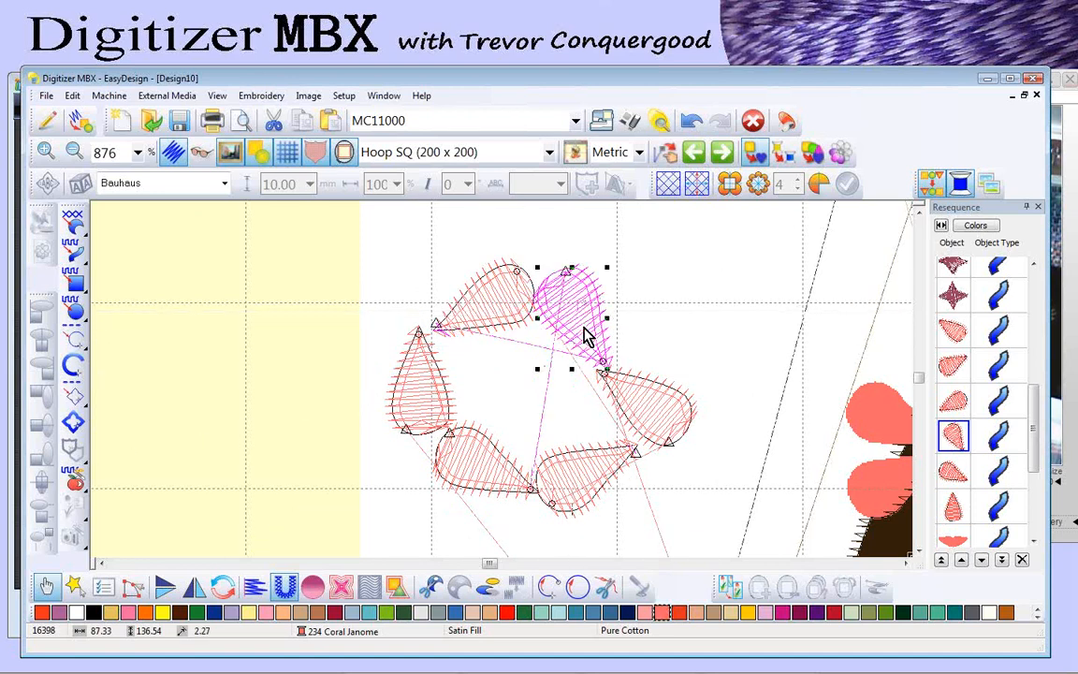
pyautogui.click(357, 328)
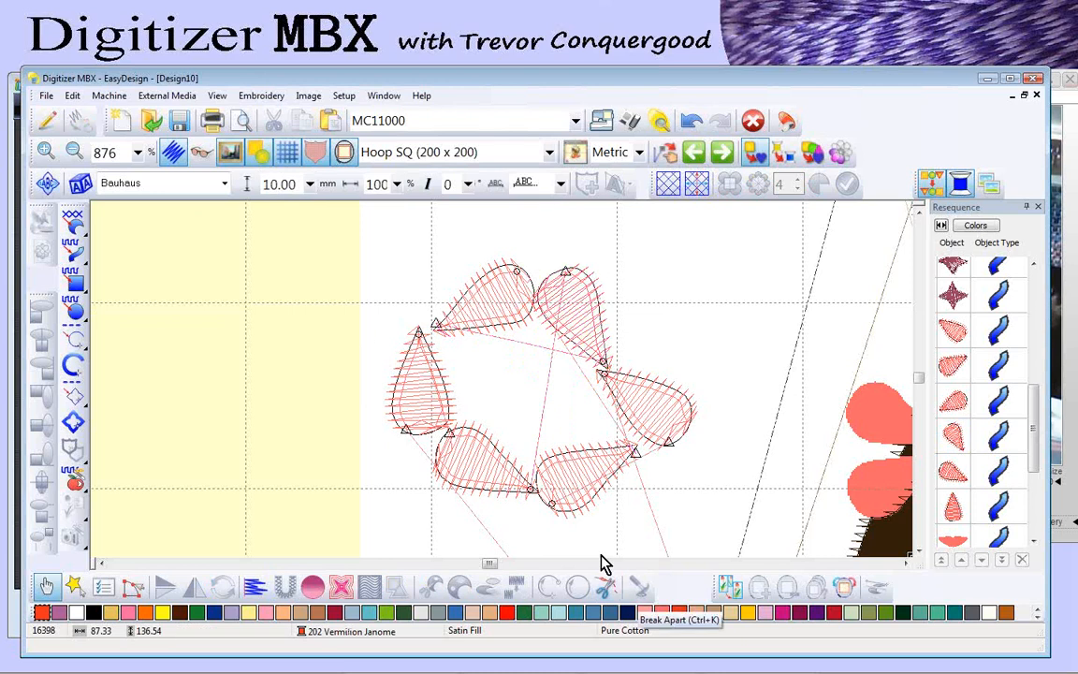
# Step: Join all six petals with Branching, entering at the inner tip of the lowest petal and exiting on the adjacent petal's outer edge
pyautogui.click(46, 584)
pyautogui.moveTo(318, 231); pyautogui.dragTo(597, 457)
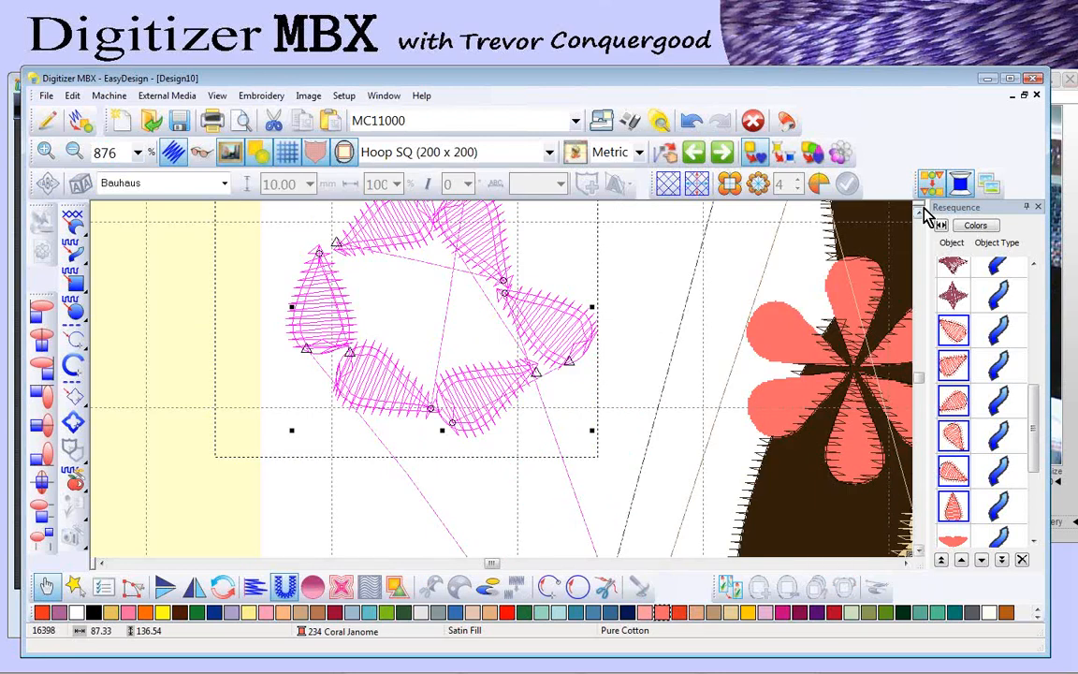
pyautogui.scroll(2, 927, 212)
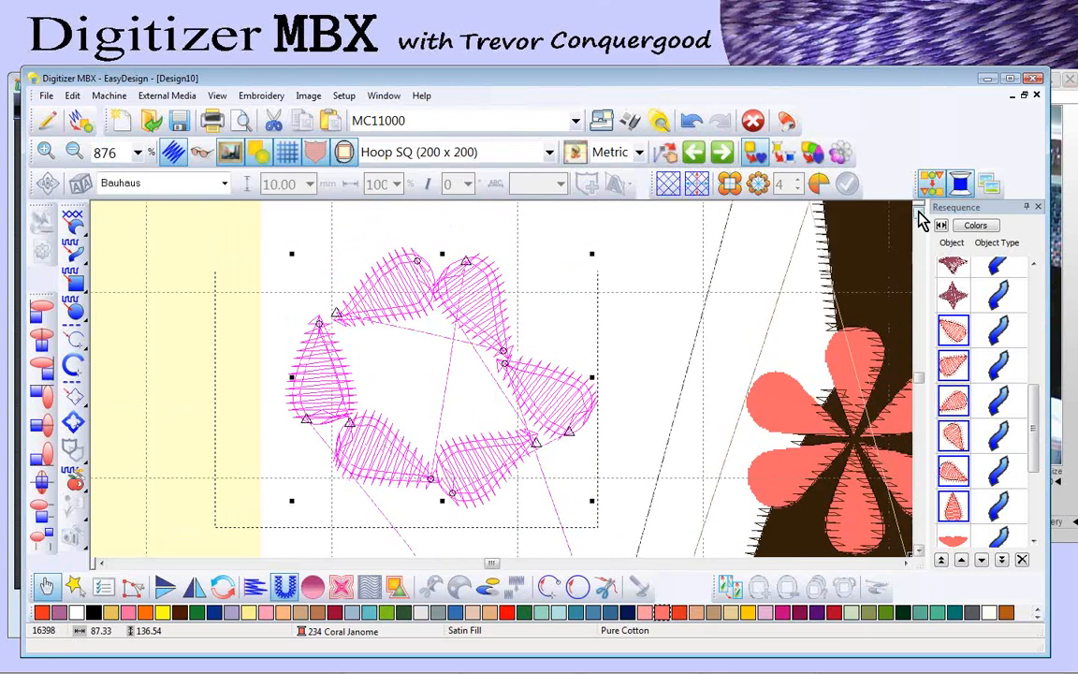
pyautogui.click(70, 98)
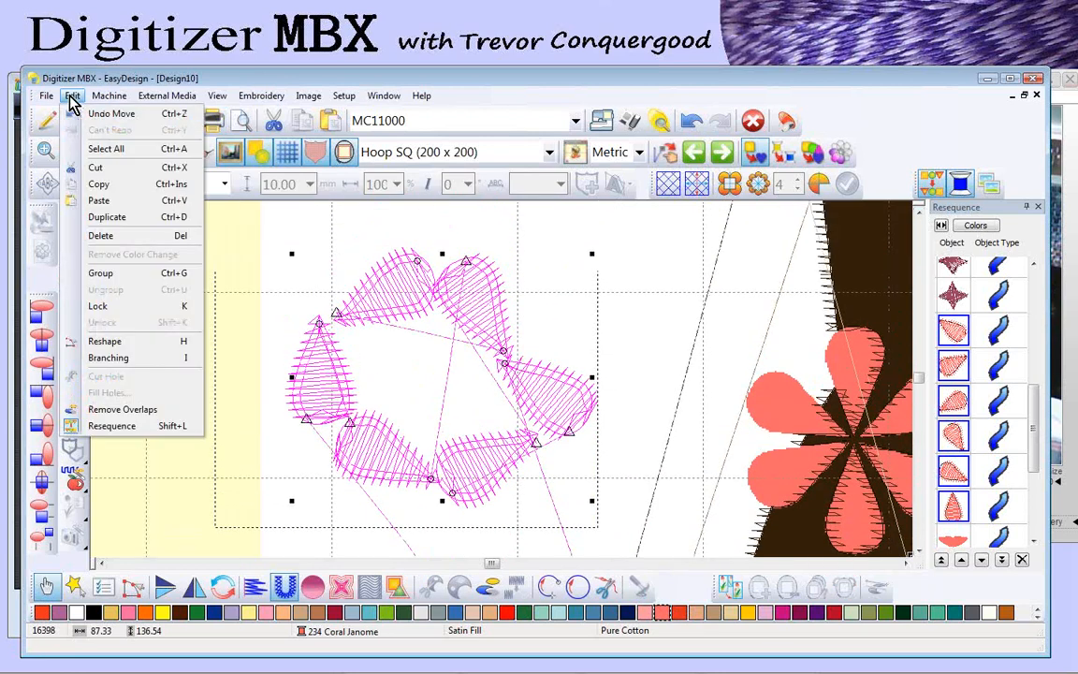
pyautogui.click(110, 359)
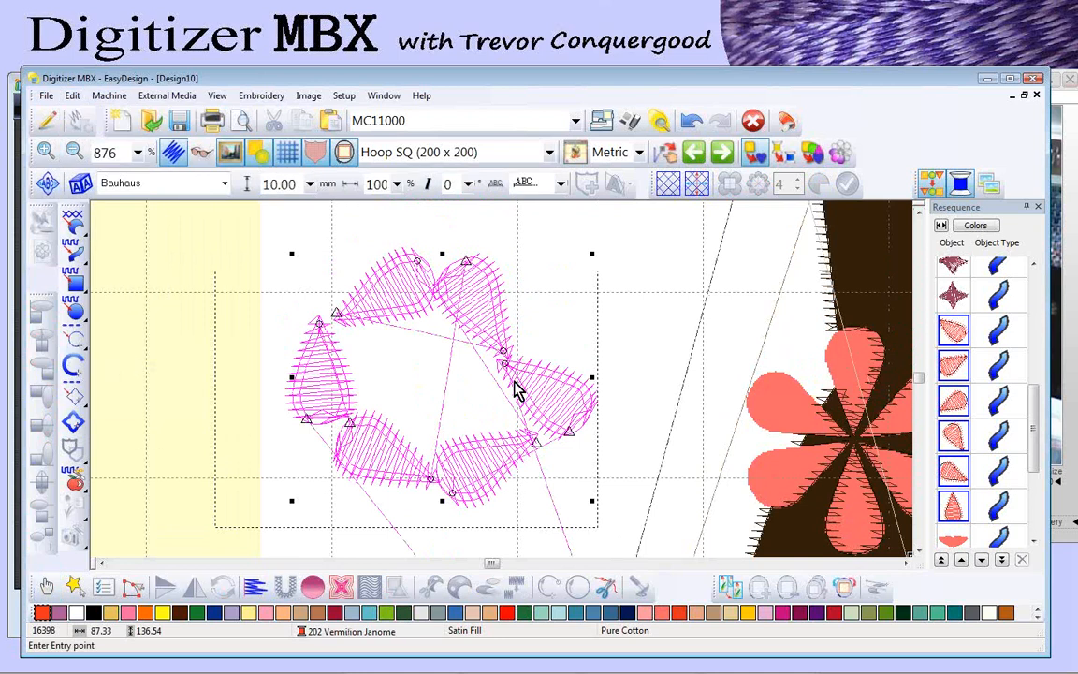
pyautogui.click(535, 437)
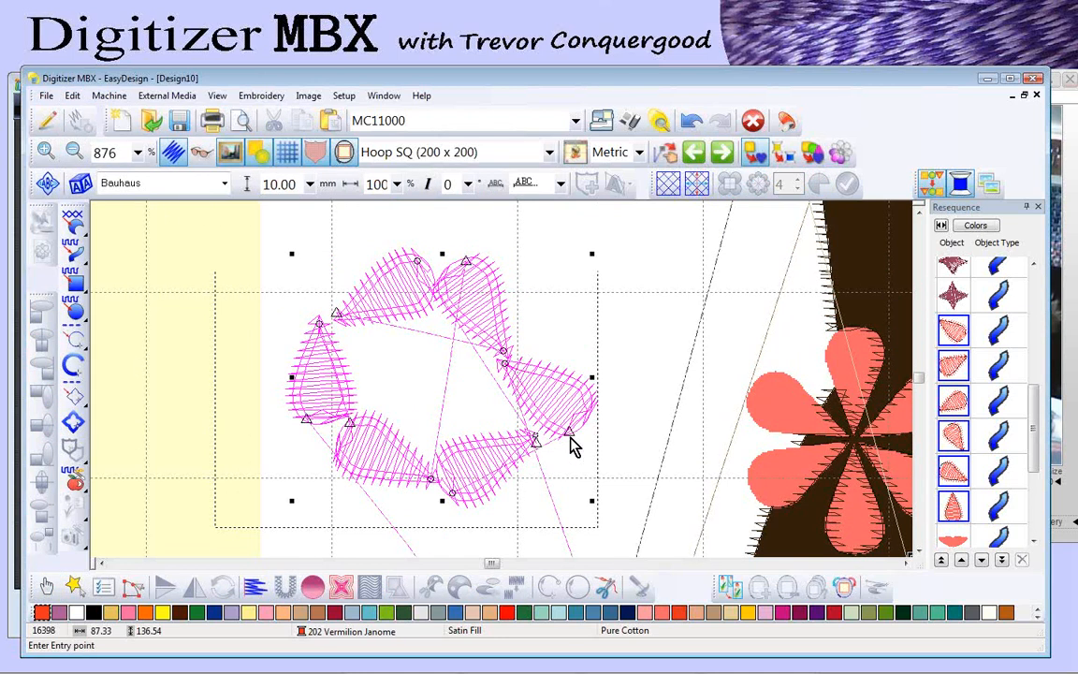
pyautogui.click(591, 427)
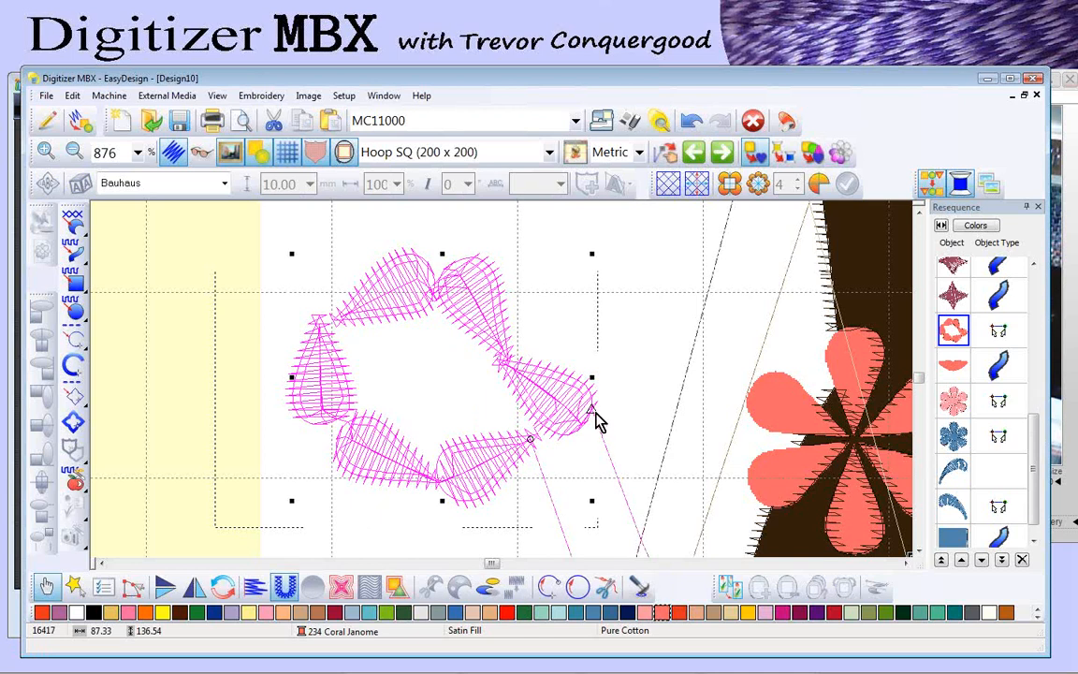
pyautogui.scroll(-3, 599, 422)
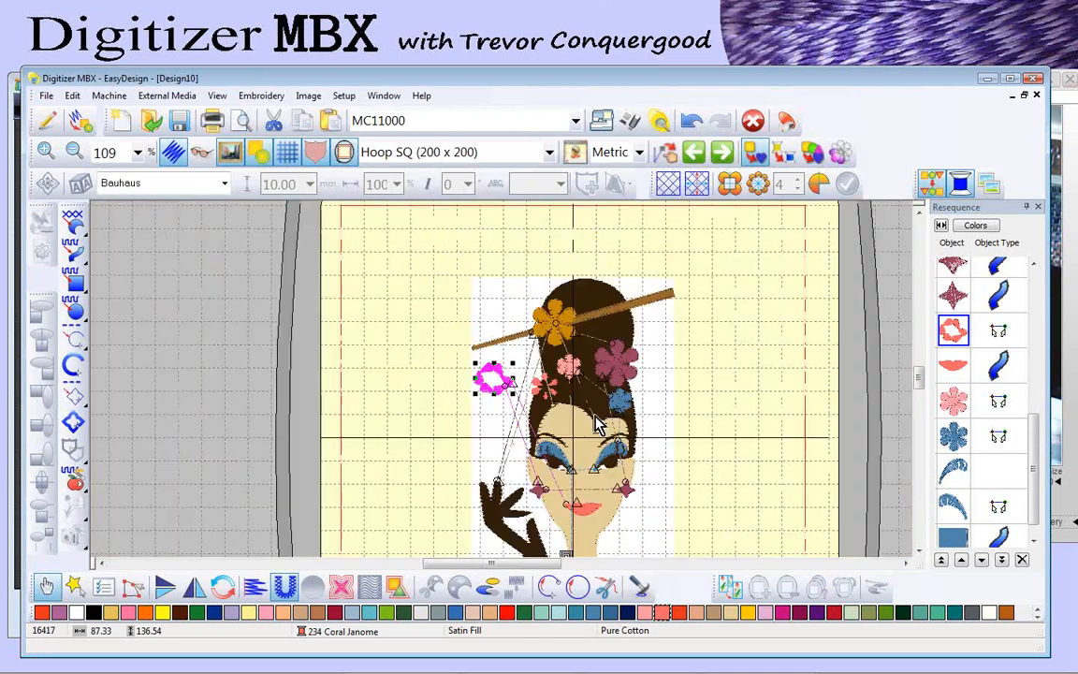
pyautogui.click(432, 266)
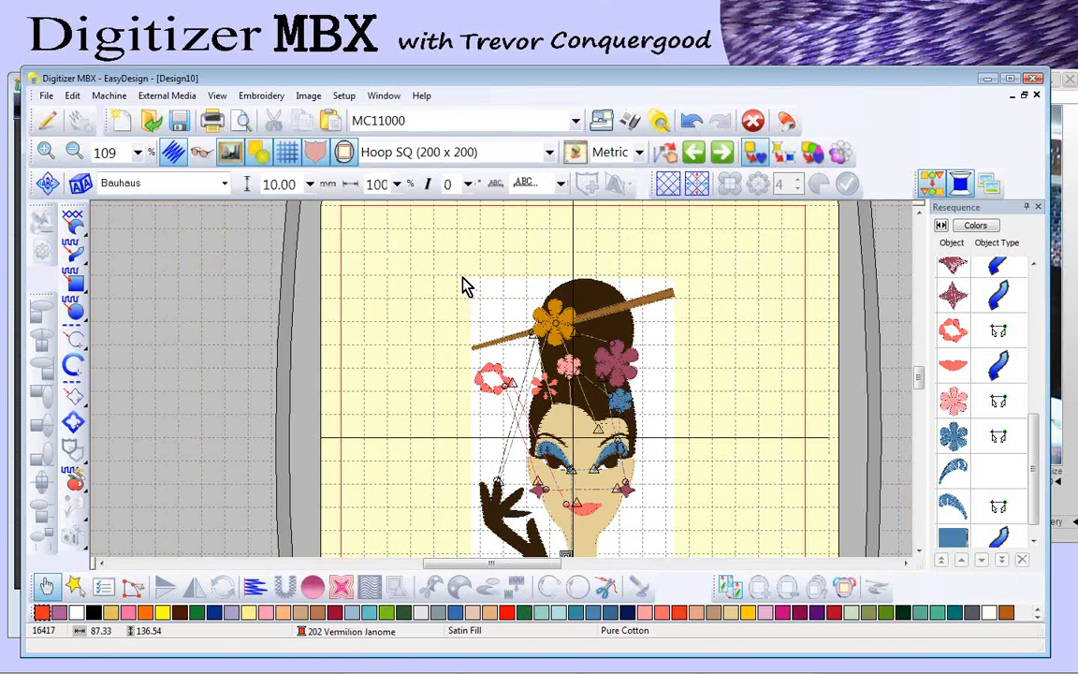
# Step: Digitize a wavy run line with five curve points in the empty hoop area above and beside the head
pyautogui.press('b')
pyautogui.moveTo(351, 219); pyautogui.dragTo(486, 314)
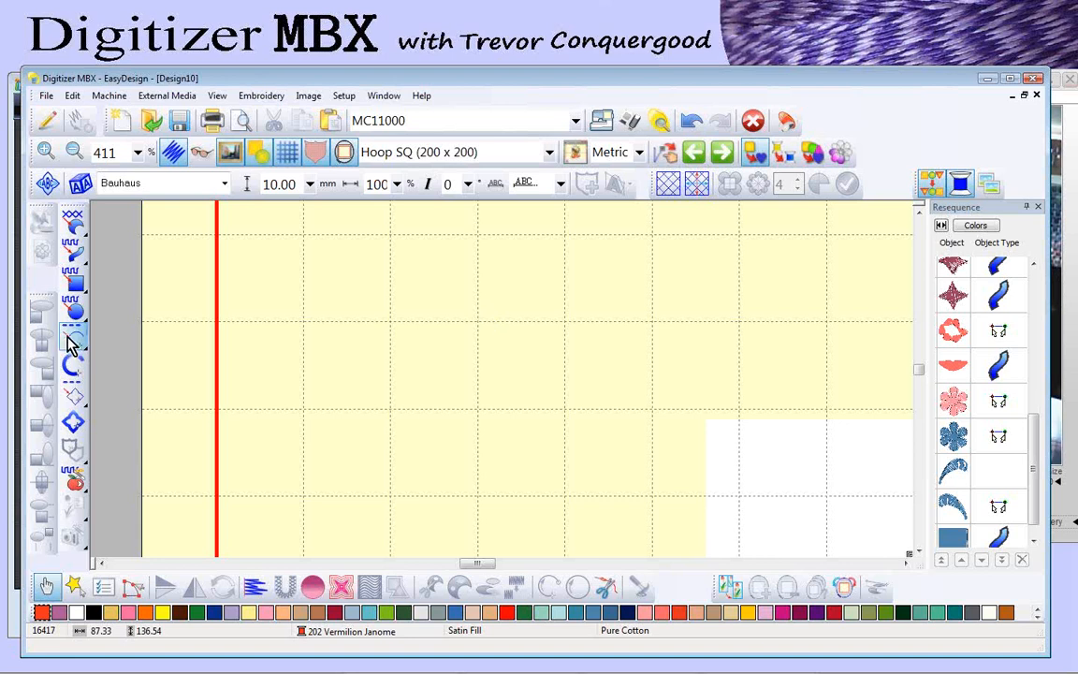
pyautogui.click(73, 339)
pyautogui.rightClick(323, 322)
pyautogui.rightClick(396, 286)
pyautogui.rightClick(506, 307)
pyautogui.rightClick(621, 280)
pyautogui.rightClick(795, 306)
pyautogui.press('Return')
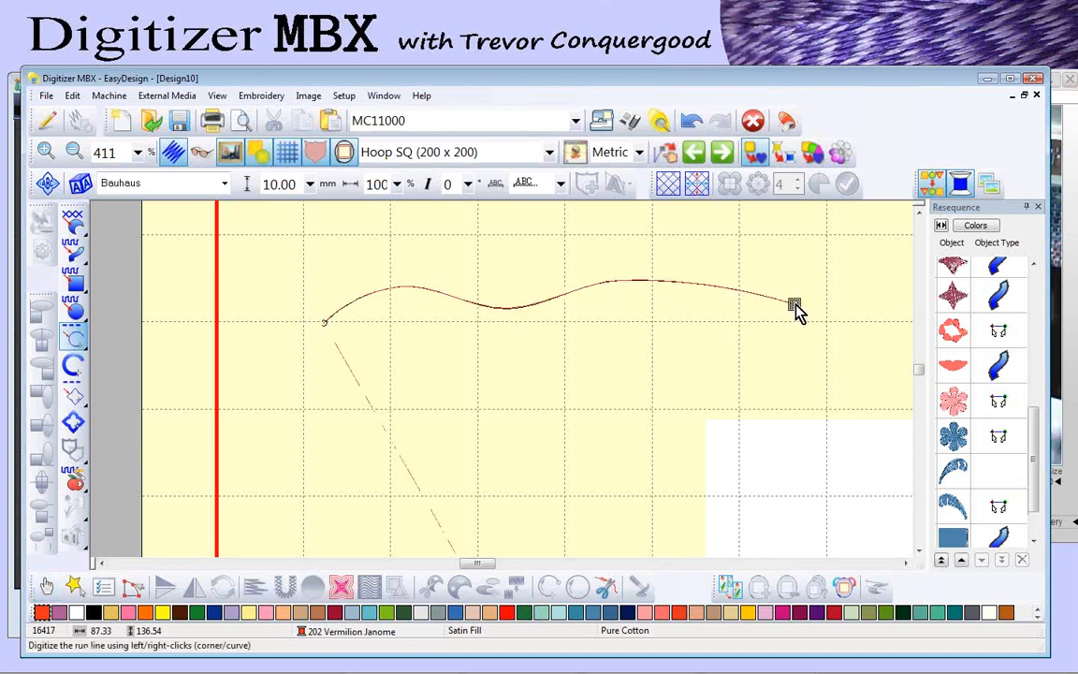
# Step: Digitize a second curved run line starting at the dip of the first line and running down towards the head
pyautogui.rightClick(510, 357)
pyautogui.rightClick(599, 362)
pyautogui.rightClick(649, 407)
pyautogui.rightClick(759, 412)
pyautogui.rightClick(688, 395)
pyautogui.press('Return')
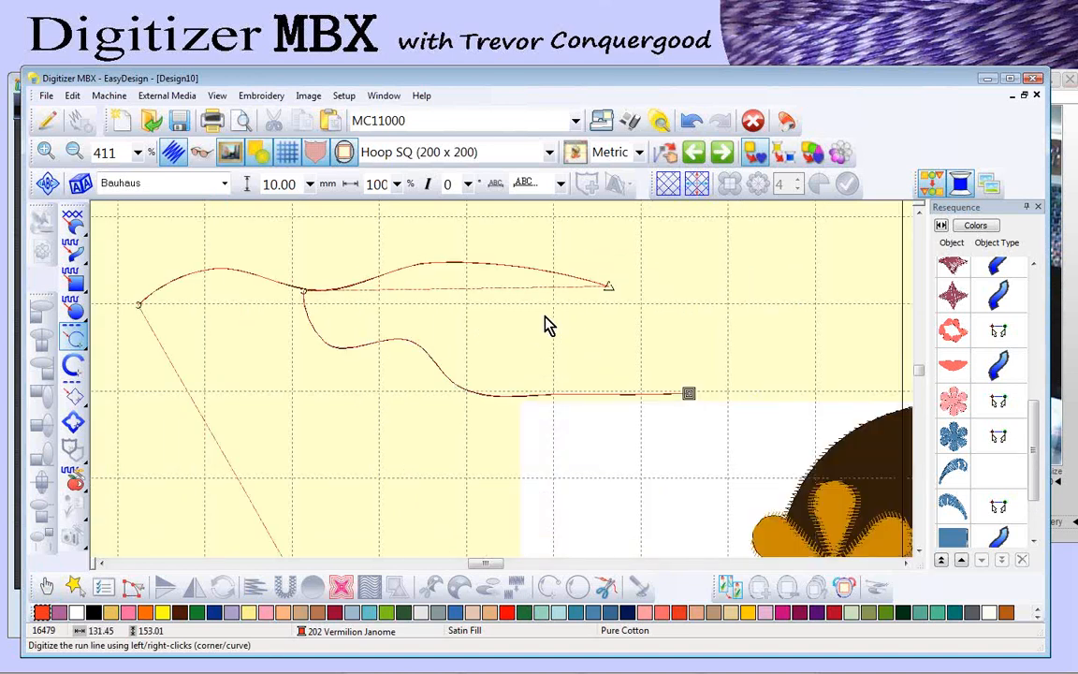
# Step: Digitize a third run line that starts on the first line's second crest and curves across to an upturned end
pyautogui.rightClick(450, 260)
pyautogui.rightClick(514, 246)
pyautogui.rightClick(611, 234)
pyautogui.rightClick(670, 253)
pyautogui.rightClick(802, 262)
pyautogui.rightClick(813, 225)
pyautogui.press('Return')
# Step: Digitize a fourth run line with four curve points, winding from the third line down towards the hair
pyautogui.rightClick(734, 276)
pyautogui.rightClick(734, 344)
pyautogui.rightClick(807, 360)
pyautogui.rightClick(739, 474)
pyautogui.press('Return')
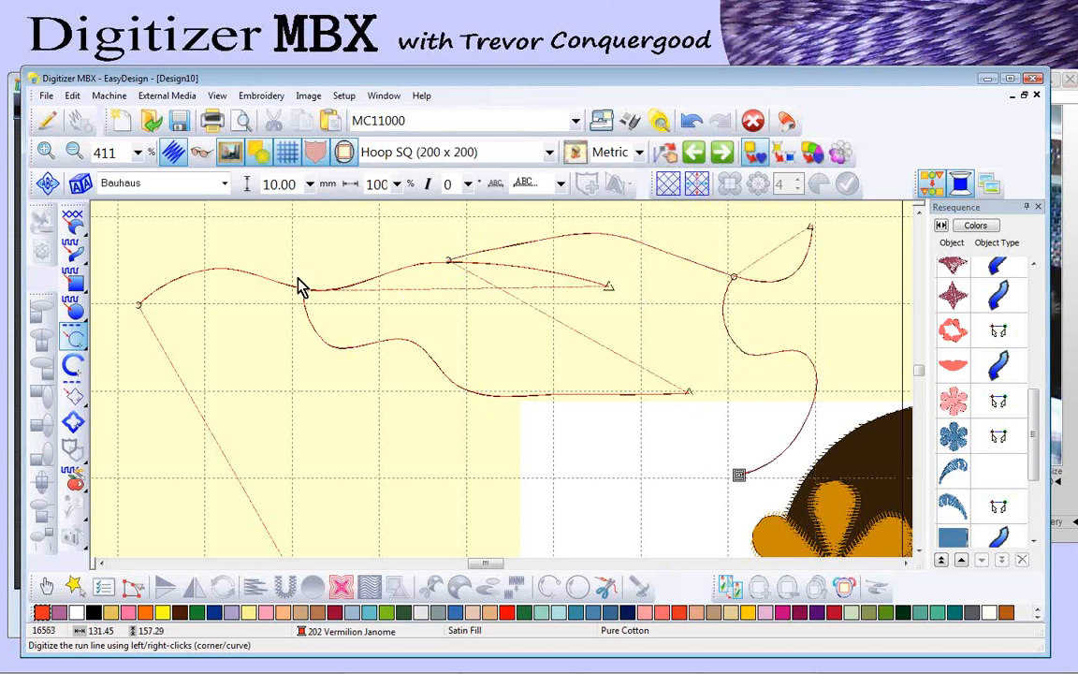
# Step: Digitize a fifth wavy run line branching upward from the first crest of the first line
pyautogui.rightClick(233, 269)
pyautogui.rightClick(274, 265)
pyautogui.rightClick(316, 232)
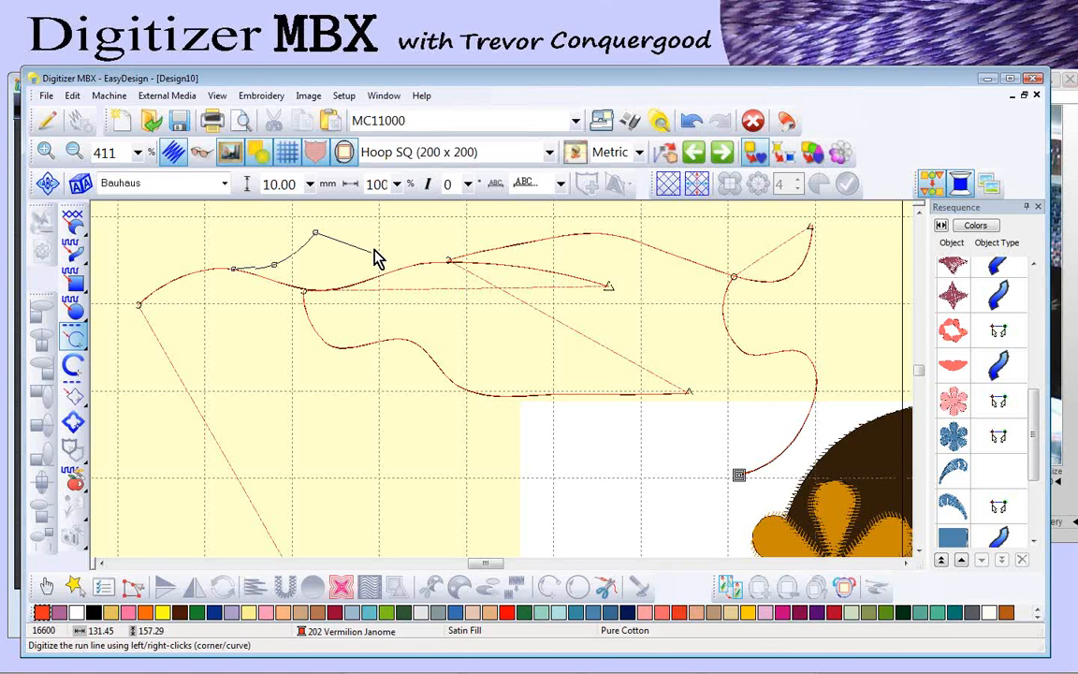
pyautogui.rightClick(432, 316)
pyautogui.rightClick(459, 290)
pyautogui.press('Return')
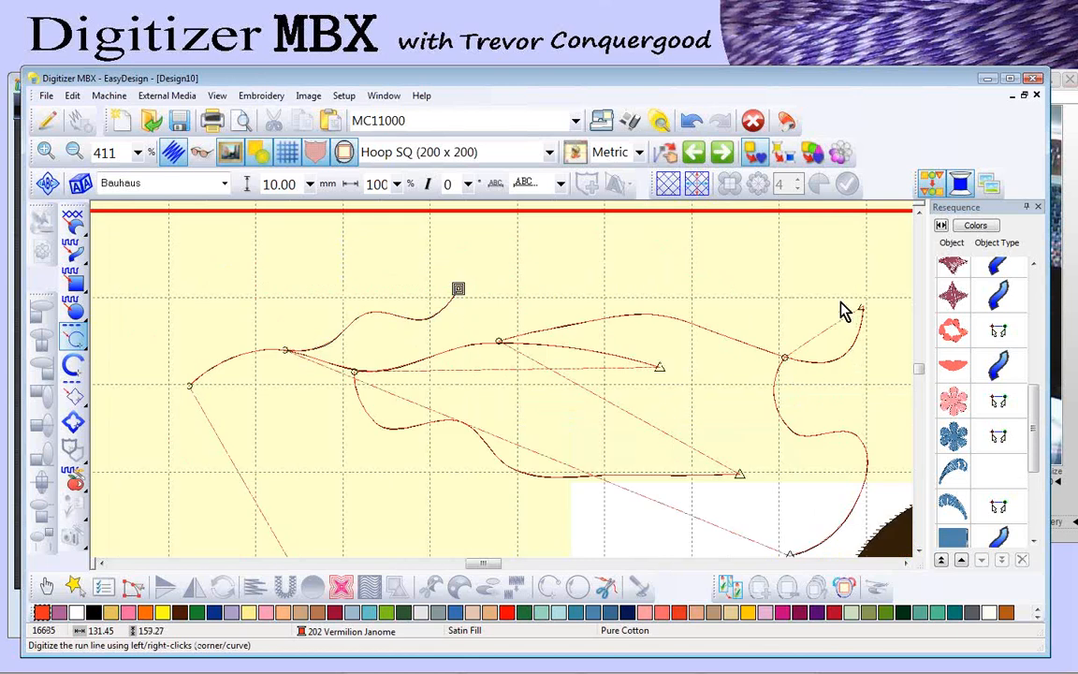
# Step: Join the five run lines with Branching, entering at the third line's upturned end and exiting at the fourth line's tip near the hair
pyautogui.click(47, 586)
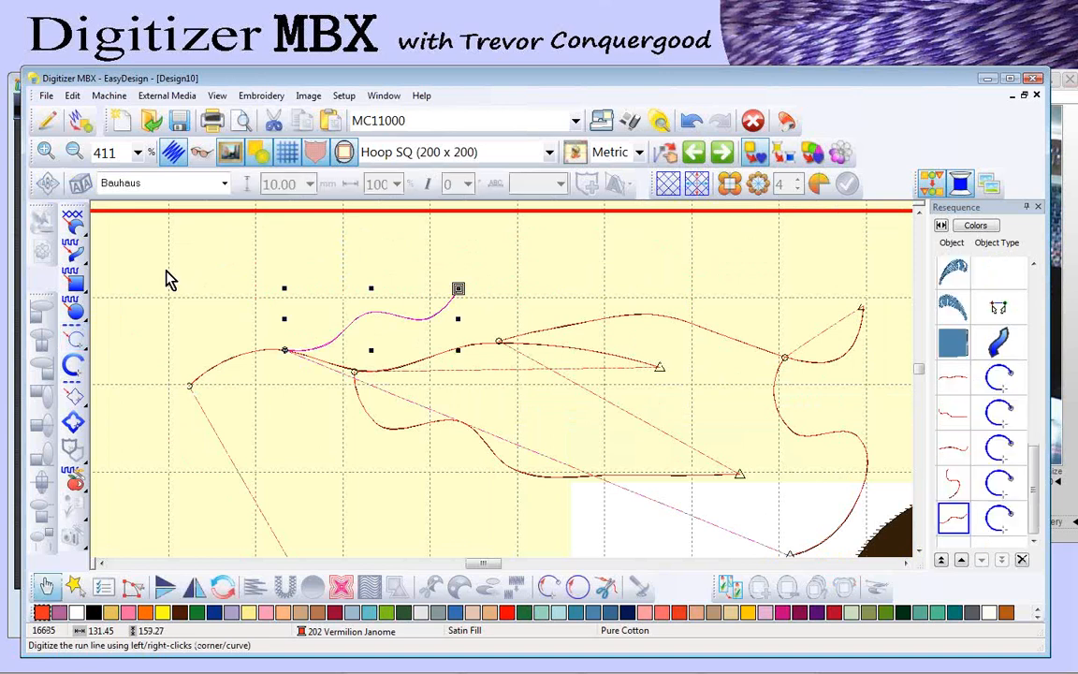
pyautogui.click(150, 242)
pyautogui.moveTo(128, 223); pyautogui.dragTo(702, 538)
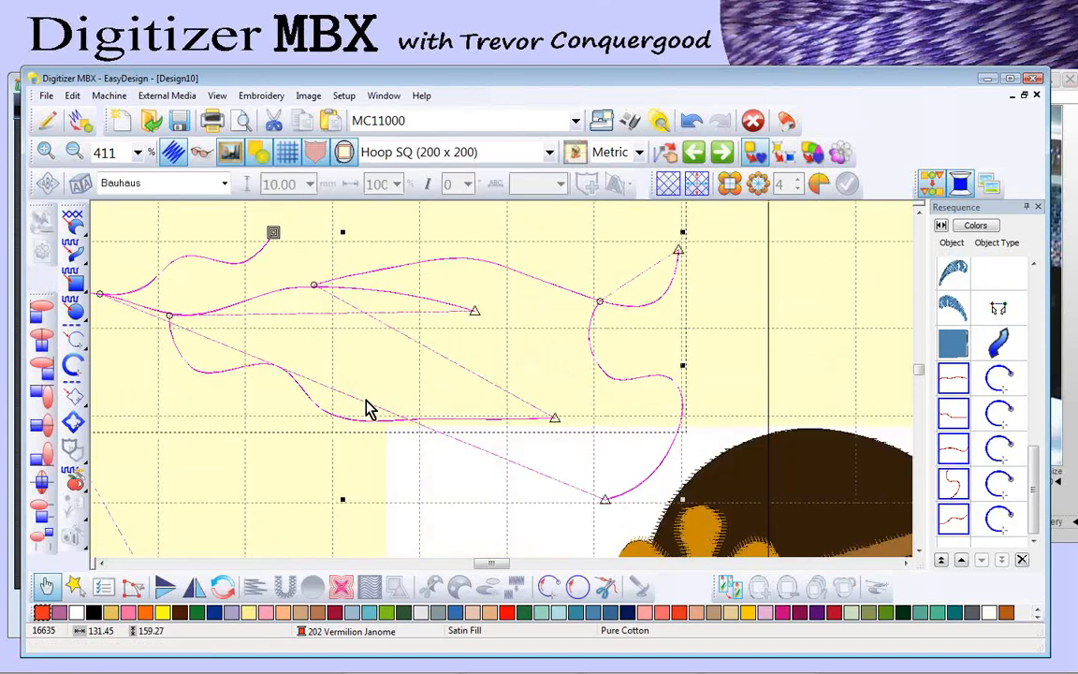
pyautogui.click(72, 95)
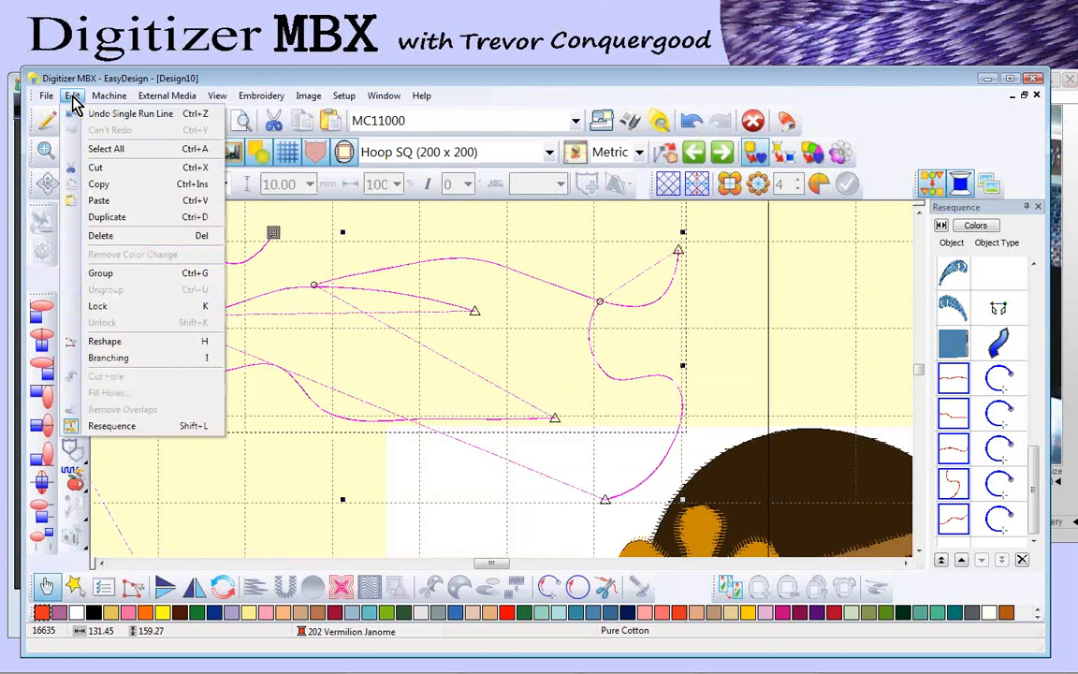
pyautogui.click(122, 359)
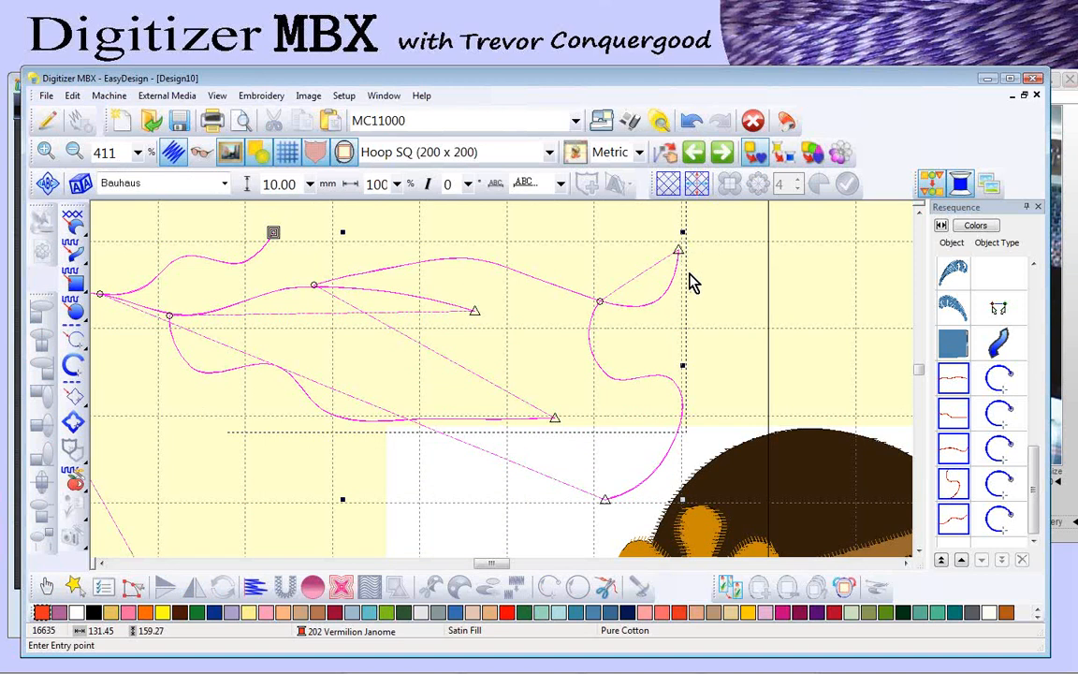
pyautogui.click(607, 499)
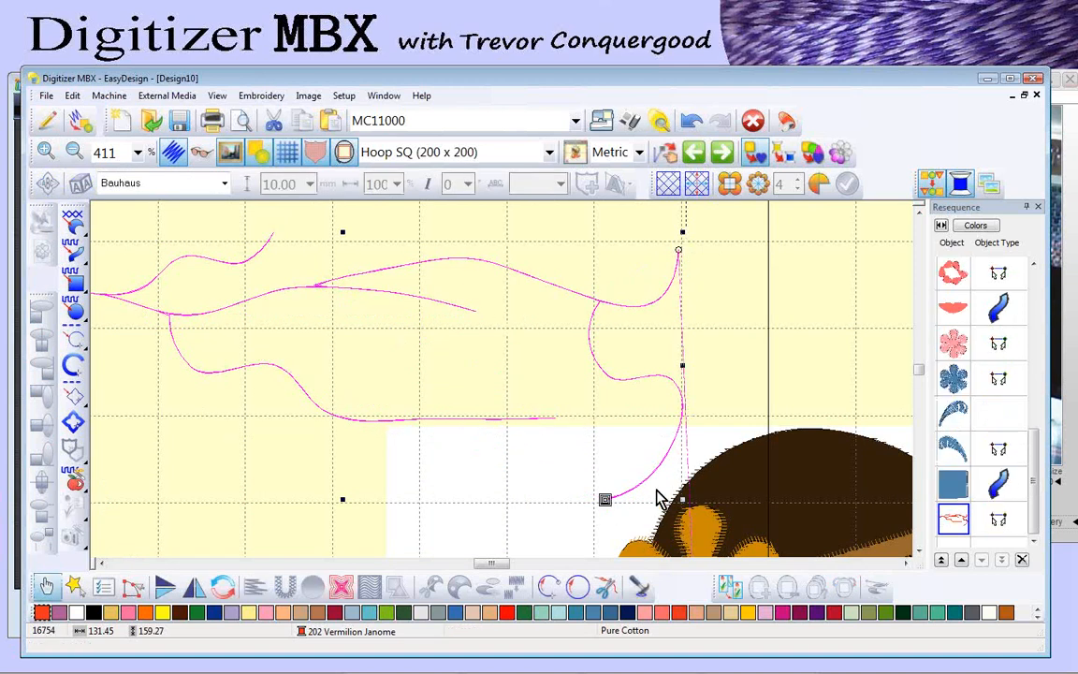
# Step: Break apart the branched run-line object into its individual lines
pyautogui.click(102, 562)
pyautogui.click(102, 562)
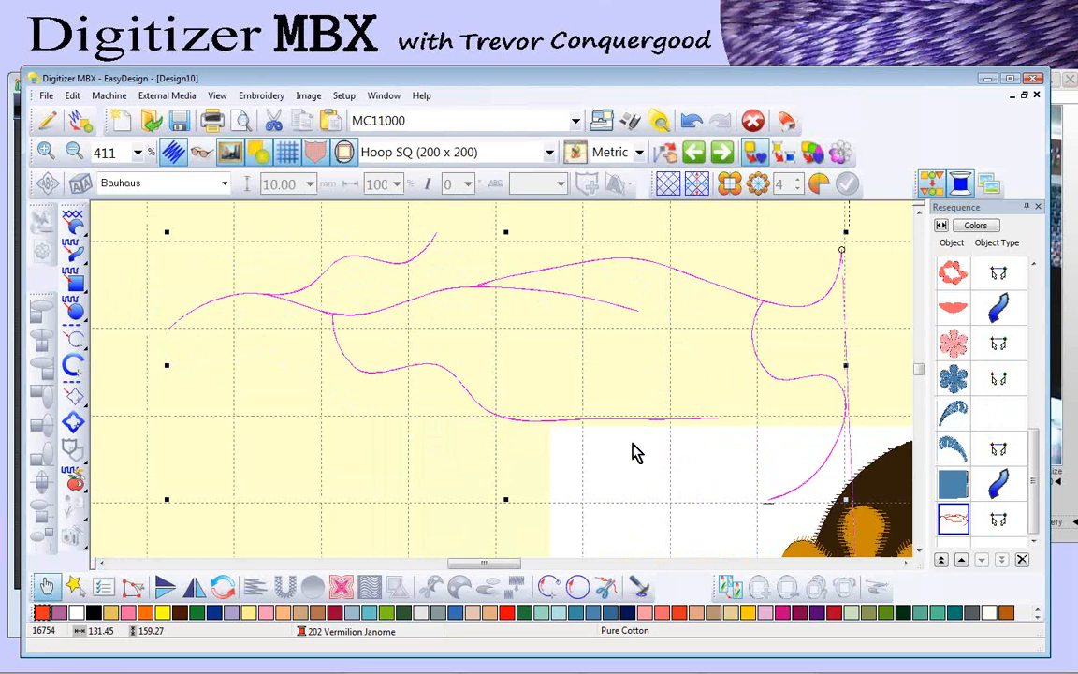
pyautogui.hotkey('shift', 'z')
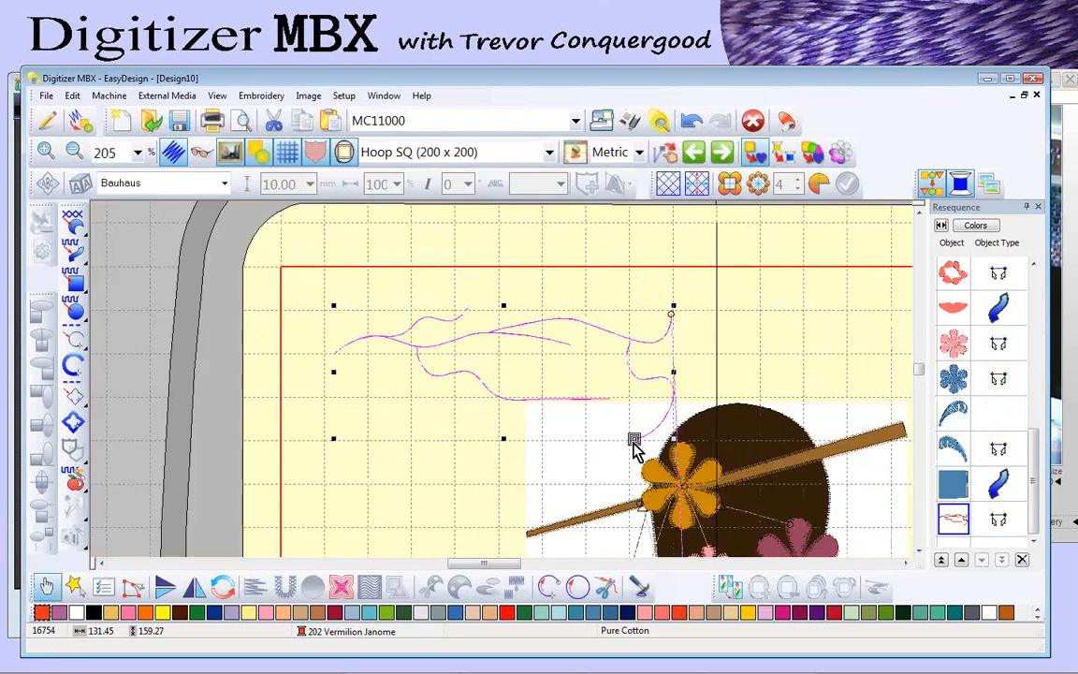
pyautogui.click(636, 589)
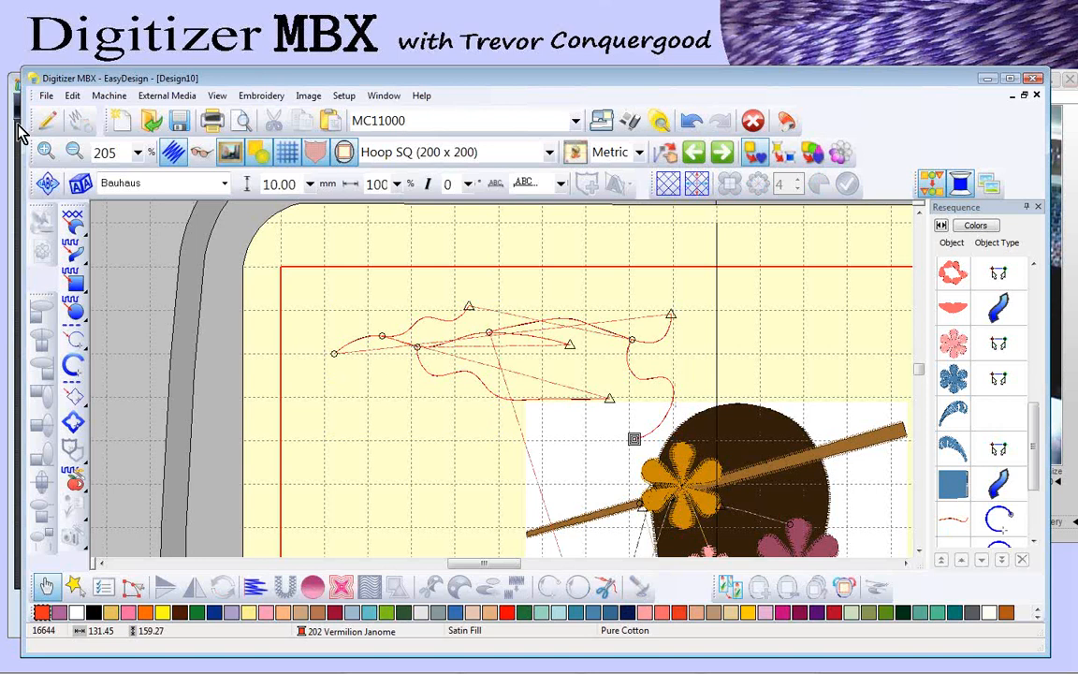
# Step: Switch to Windows Photo Gallery, advance to the New Closed Line Tool slide, and return to the embroidery design in Digitizer MBX
pyautogui.click(10, 149)
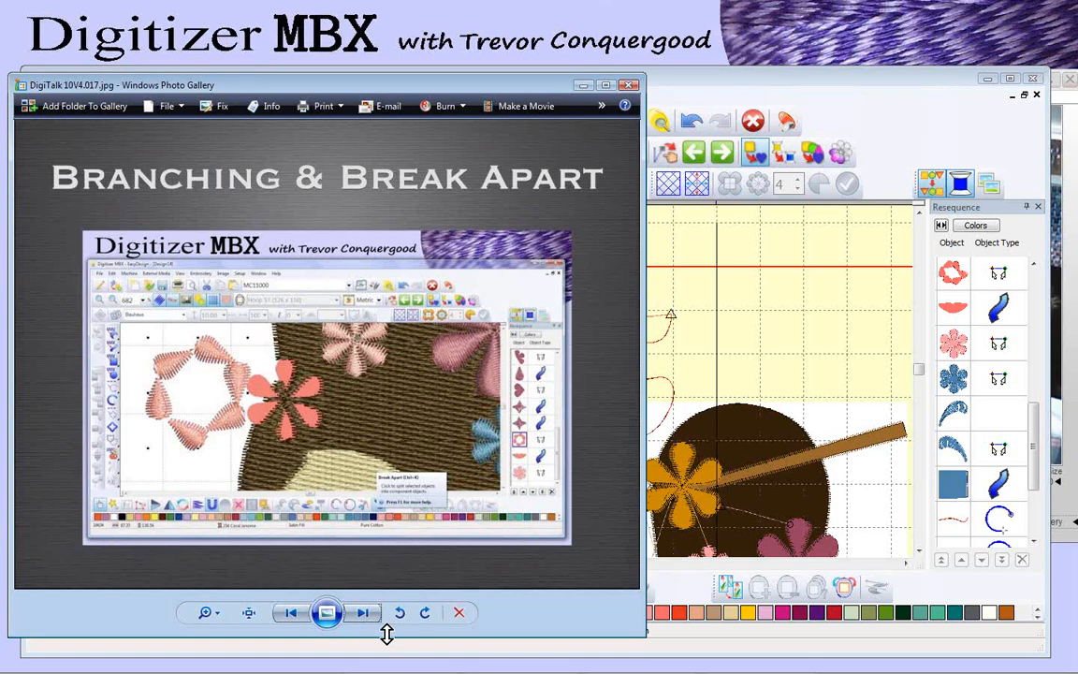
pyautogui.click(363, 615)
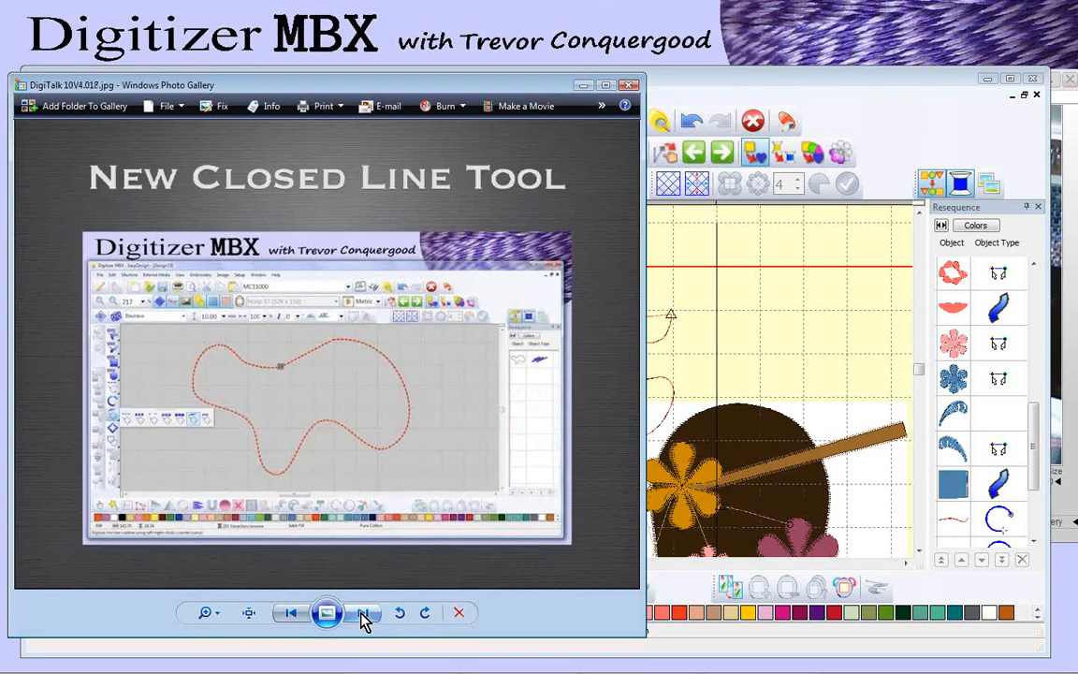
pyautogui.click(873, 115)
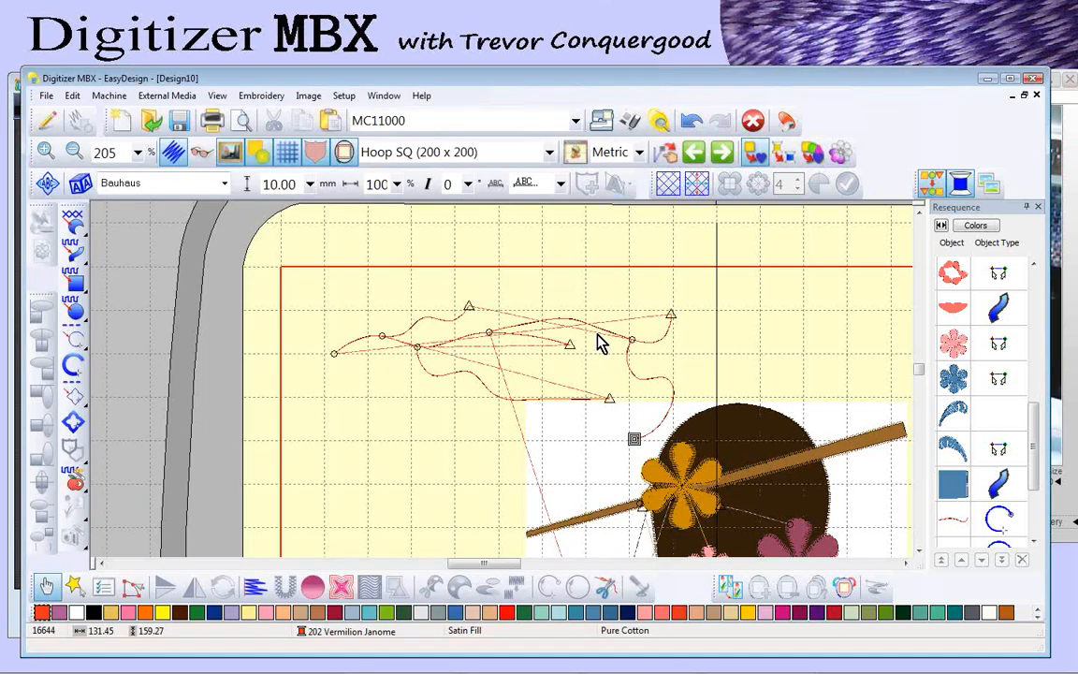
# Step: Delete all objects and digitize an open run line that starts with five zigzag corner points and winds back in curves
pyautogui.hotkey('ctrl', 'a')
pyautogui.press('Delete')
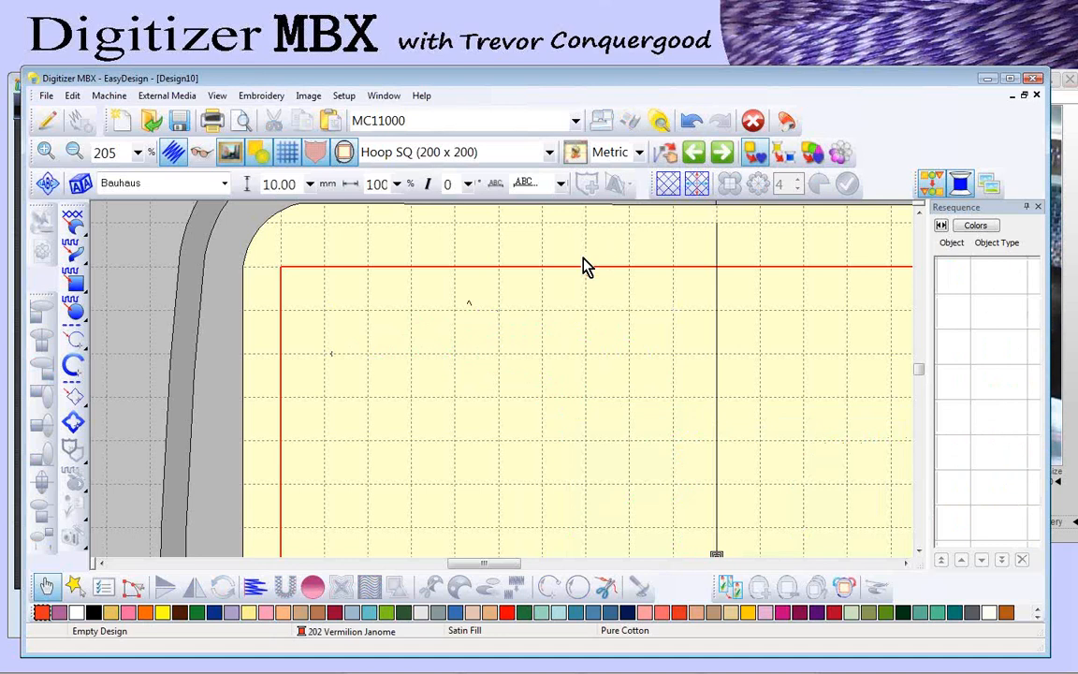
pyautogui.click(75, 345)
pyautogui.click(431, 352)
pyautogui.click(482, 326)
pyautogui.click(501, 350)
pyautogui.click(557, 326)
pyautogui.click(574, 368)
pyautogui.rightClick(652, 354)
pyautogui.click(652, 418)
pyautogui.rightClick(543, 474)
pyautogui.rightClick(550, 427)
pyautogui.rightClick(480, 438)
pyautogui.rightClick(484, 400)
pyautogui.rightClick(409, 406)
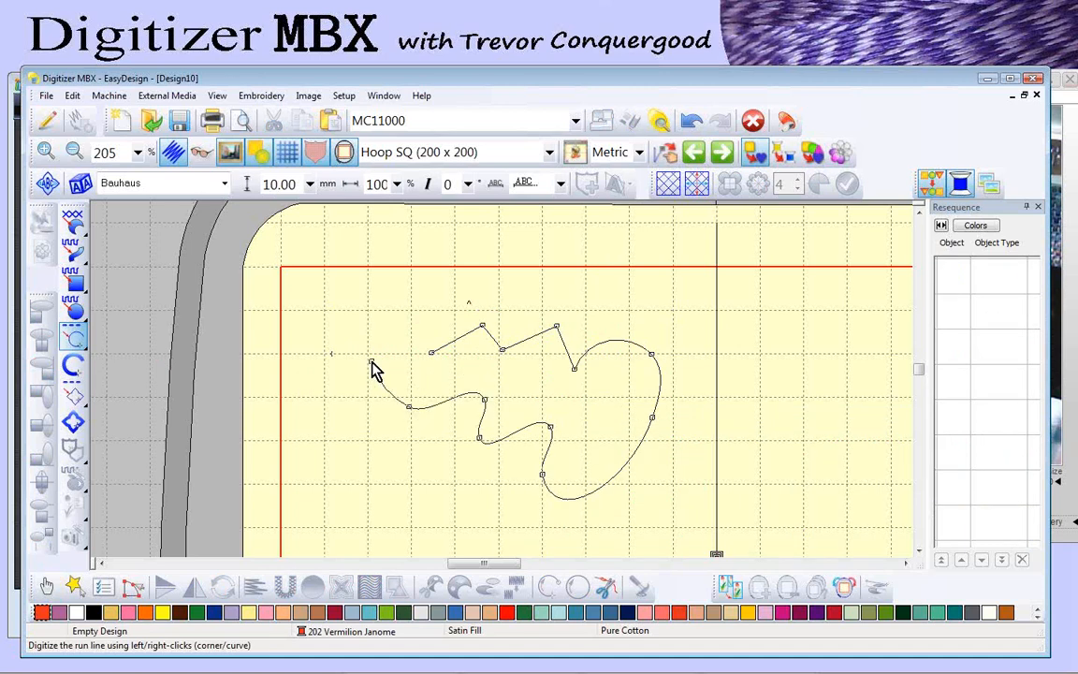
pyautogui.click(372, 365)
pyautogui.press('Return')
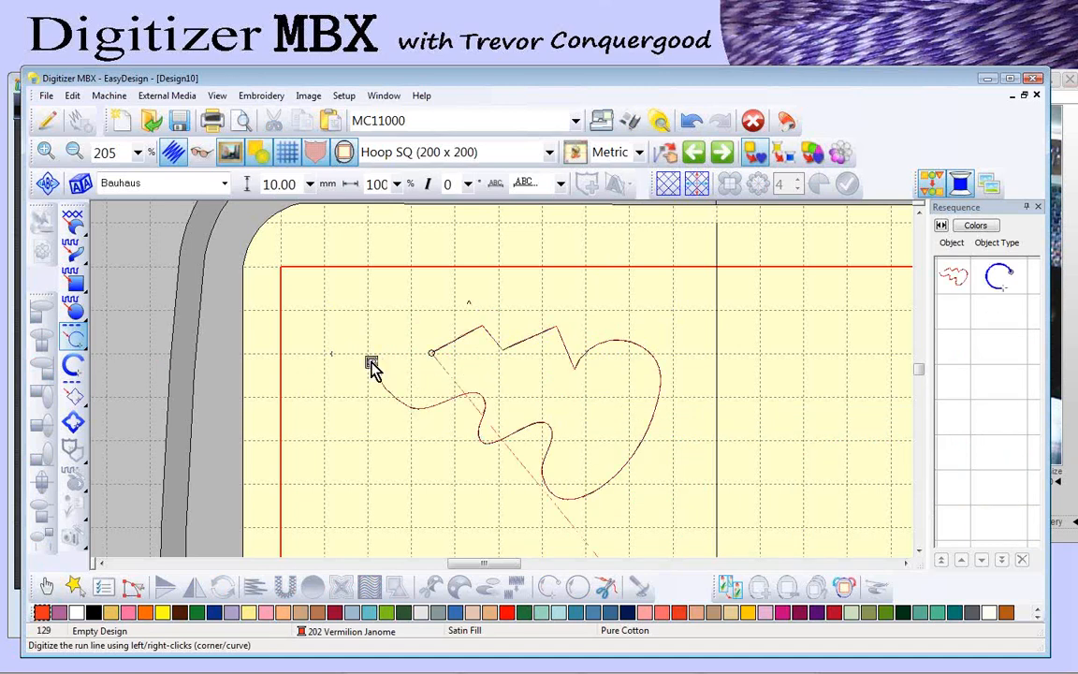
pyautogui.click(83, 343)
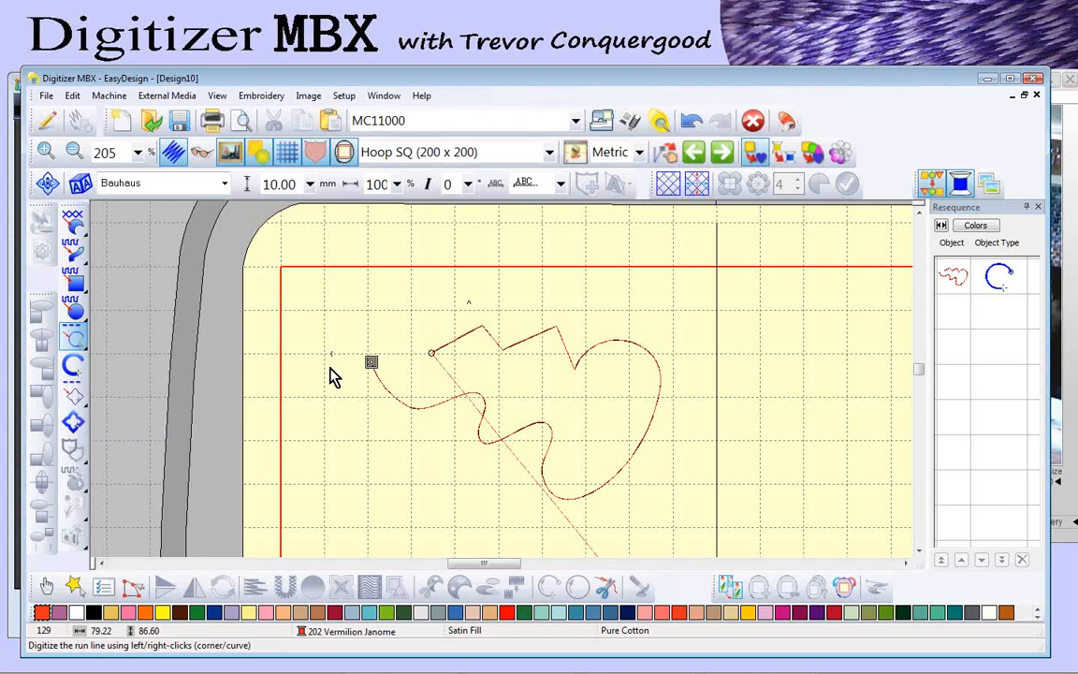
pyautogui.click(432, 355)
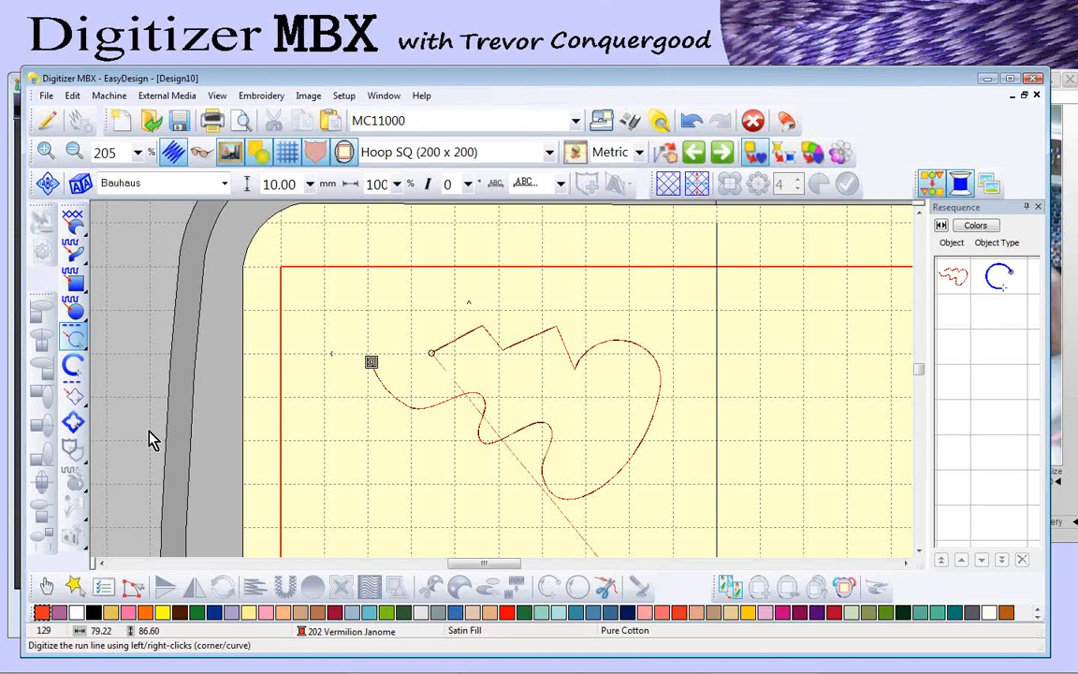
# Step: Digitize a closed run line beside the open one, with a zigzag of corner points and a winding curved side
pyautogui.click(75, 397)
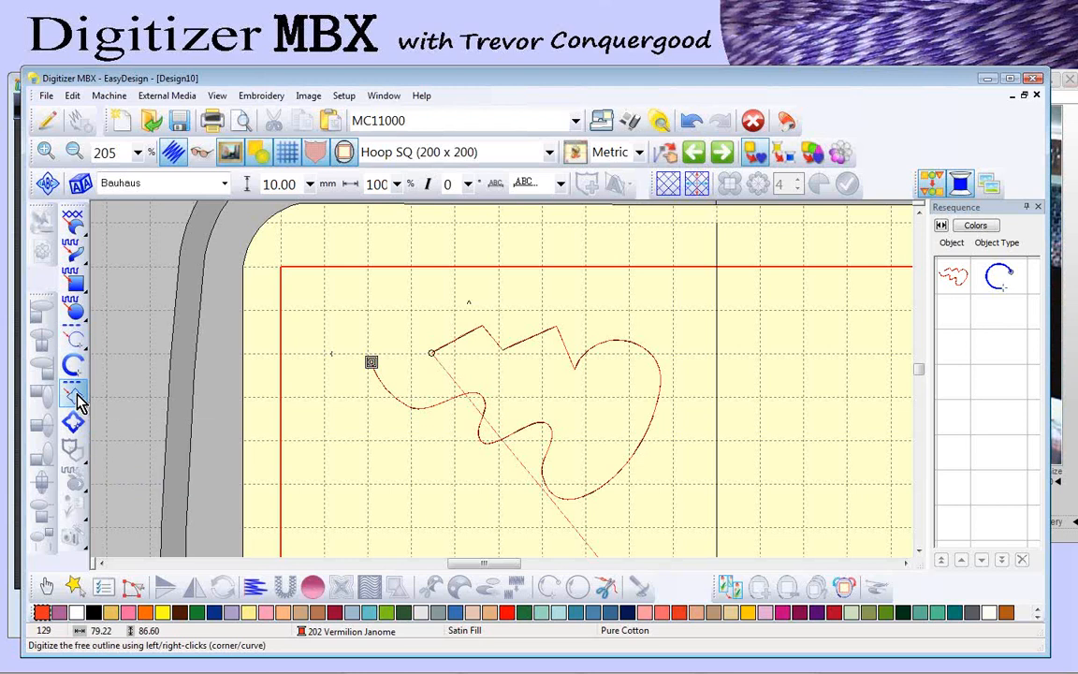
pyautogui.click(816, 321)
pyautogui.click(628, 372)
pyautogui.click(709, 360)
pyautogui.click(685, 431)
pyautogui.click(761, 423)
pyautogui.click(721, 488)
pyautogui.rightClick(635, 443)
pyautogui.rightClick(599, 481)
pyautogui.rightClick(553, 418)
pyautogui.rightClick(509, 417)
pyautogui.click(508, 333)
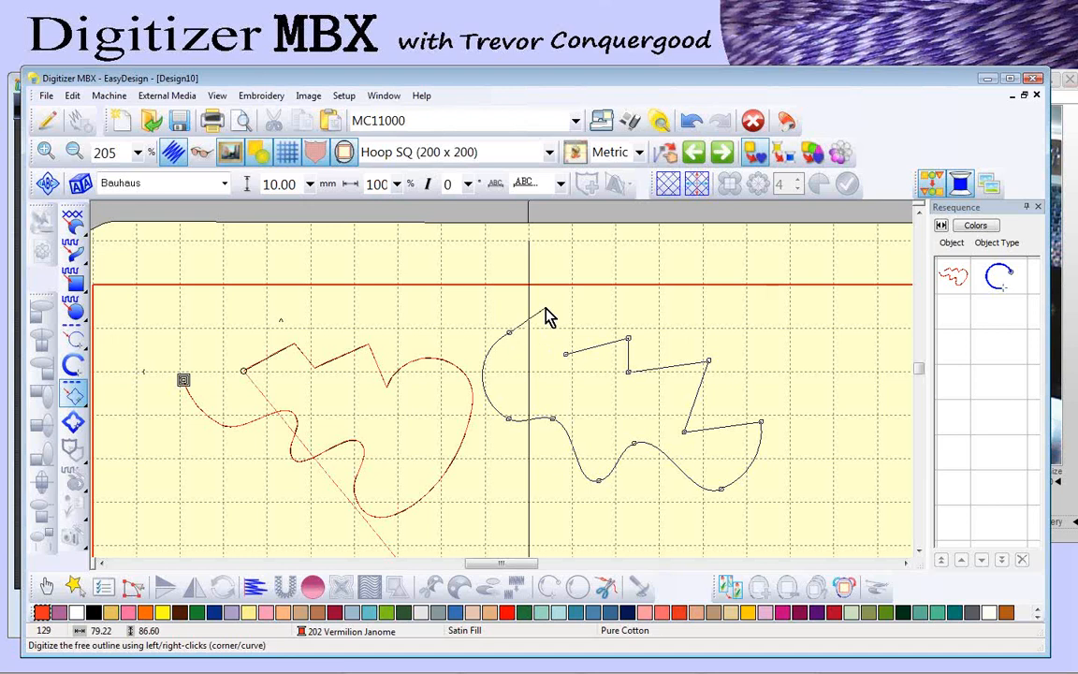
pyautogui.press('Return')
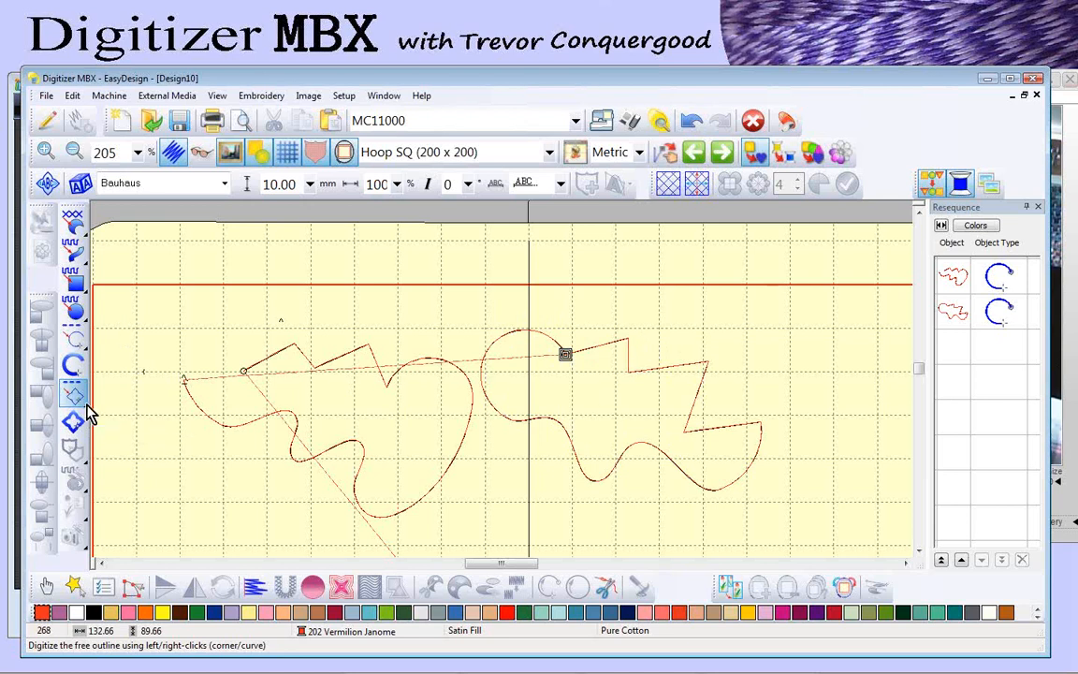
# Step: Digitize a closed satin line as a small five-cornered shape below the open run line
pyautogui.moveTo(89, 415)
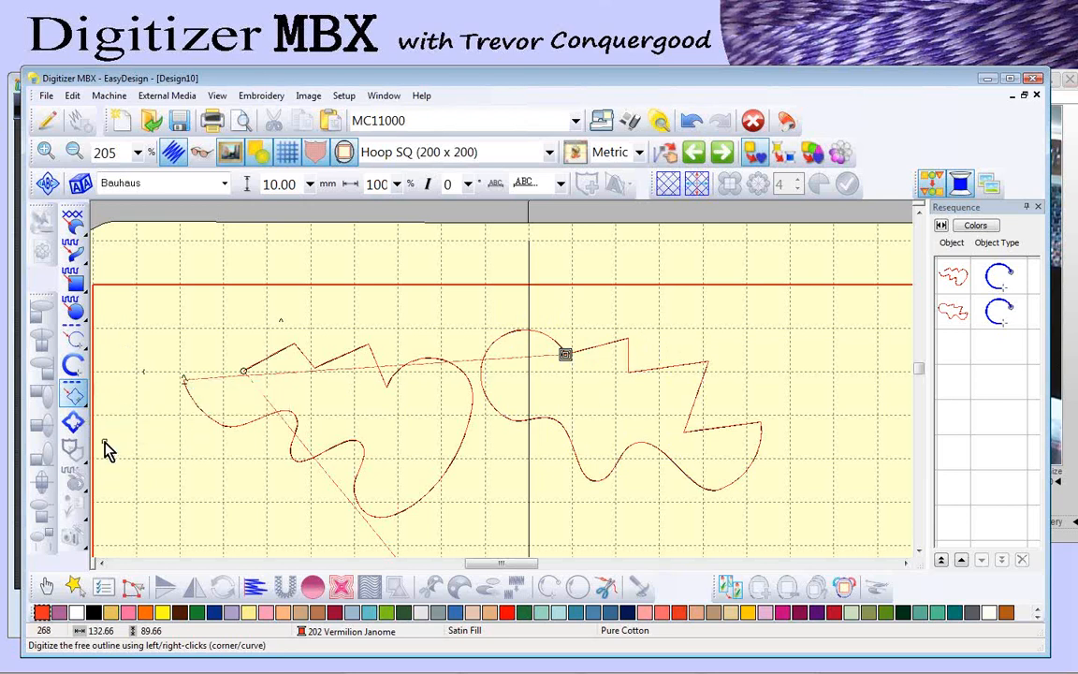
pyautogui.click(104, 442)
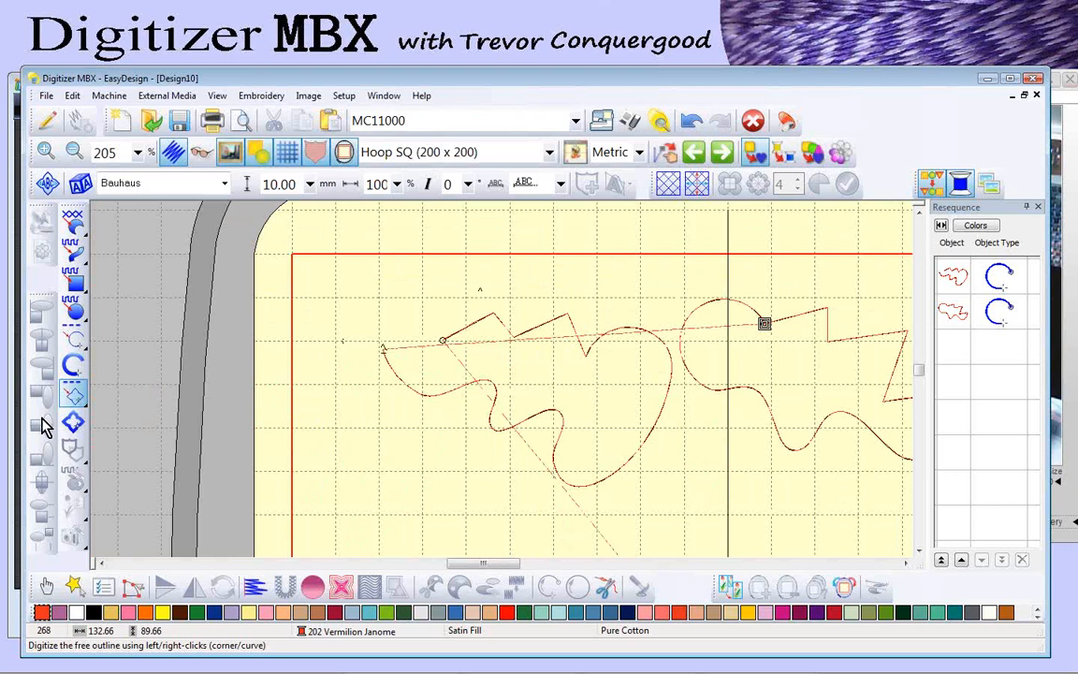
pyautogui.click(73, 422)
pyautogui.click(344, 453)
pyautogui.click(409, 442)
pyautogui.click(464, 502)
pyautogui.click(419, 545)
pyautogui.press('Return')
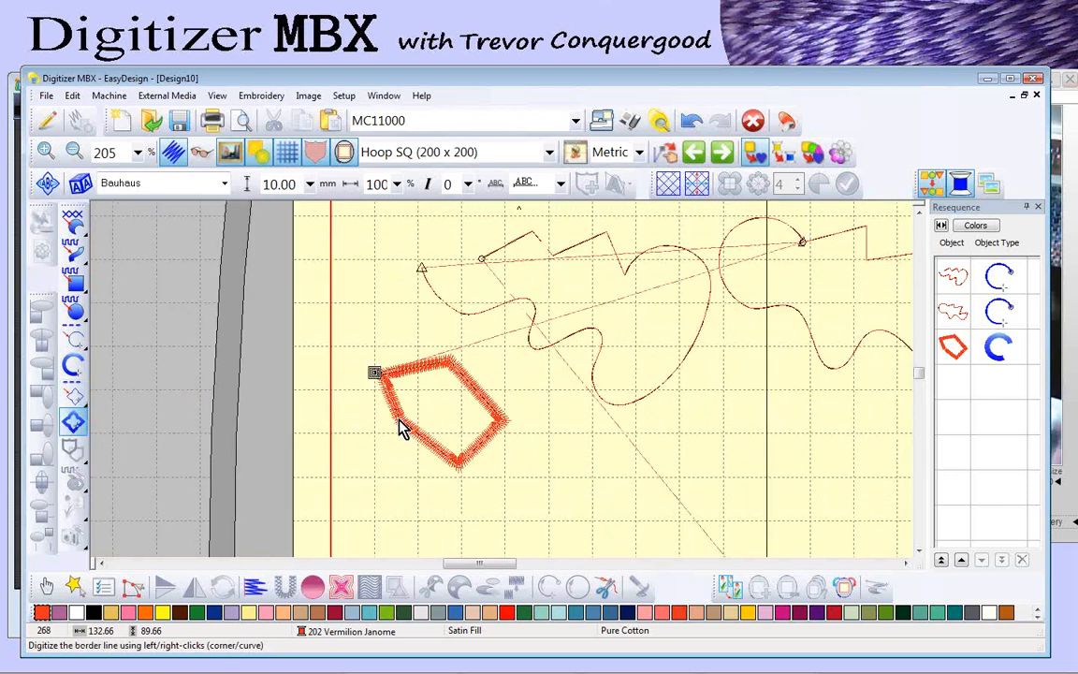
# Step: Change the five-cornered closed line's stitch type to Backstitch Line in its object details
pyautogui.click(45, 587)
pyautogui.click(468, 389)
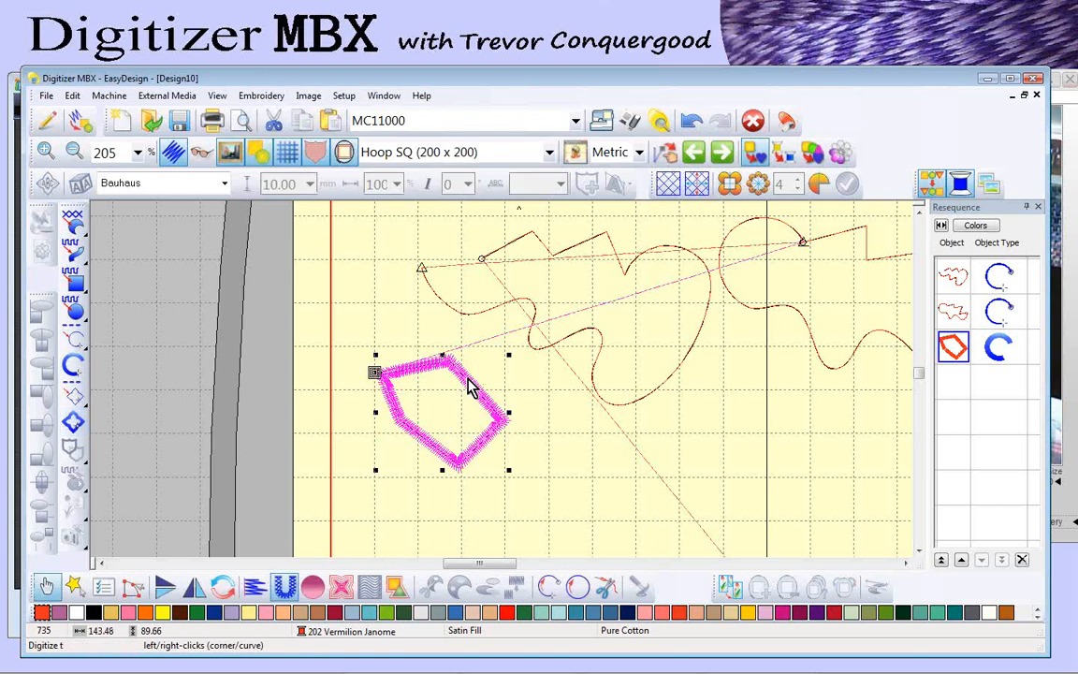
pyautogui.rightClick(471, 392)
pyautogui.click(524, 471)
pyautogui.click(497, 224)
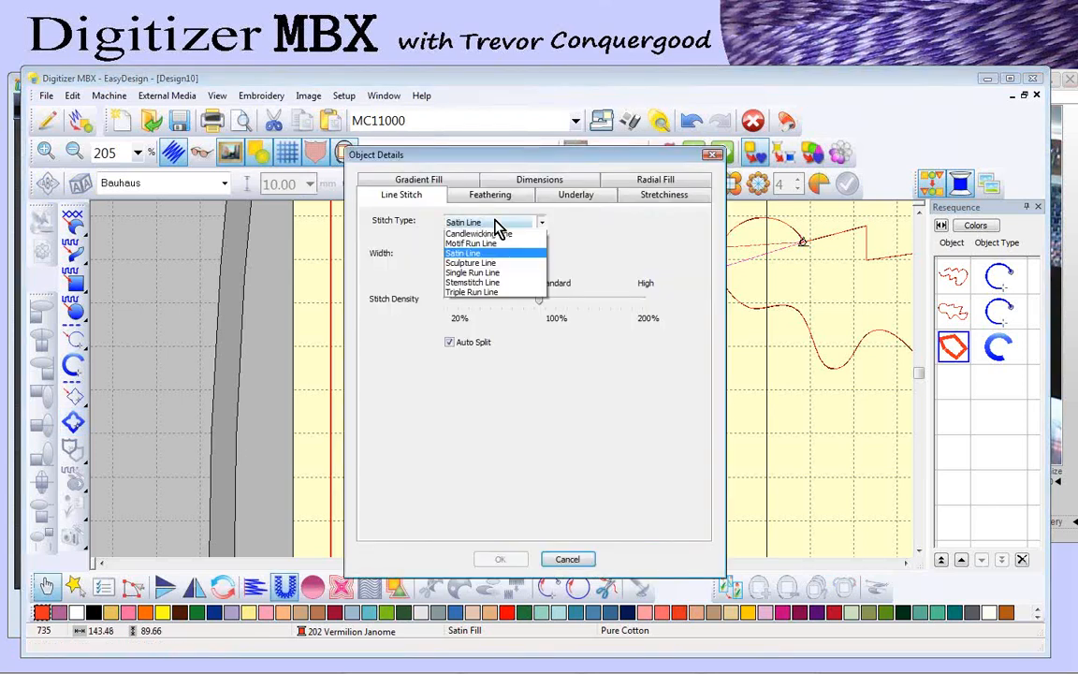
pyautogui.click(477, 233)
pyautogui.click(511, 560)
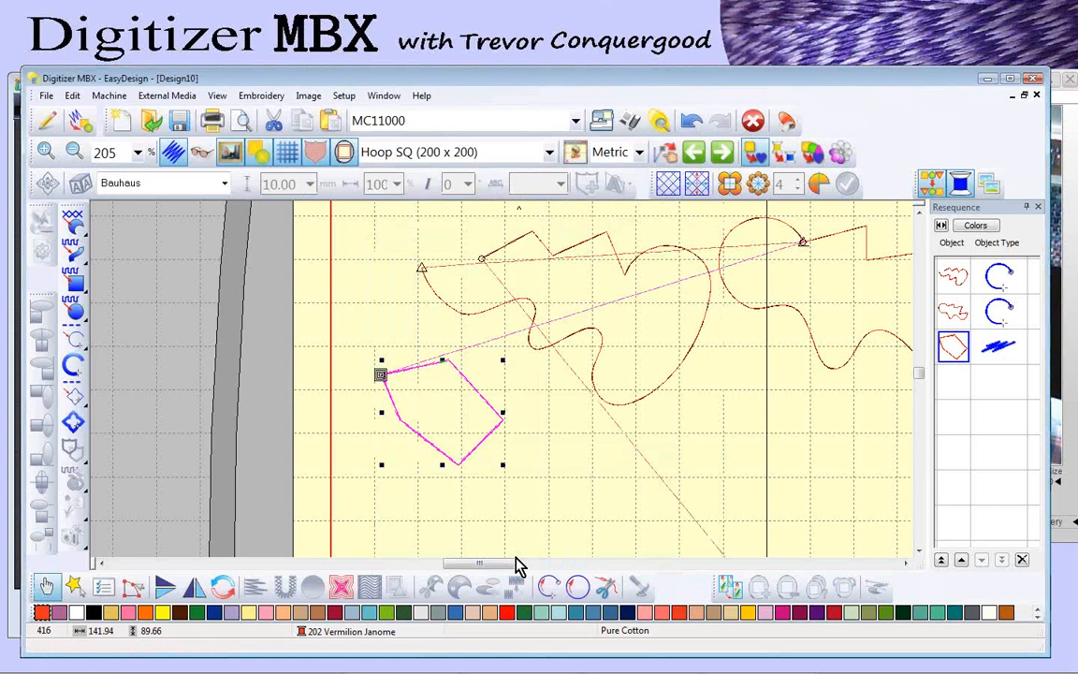
# Step: Change the closed zigzag-and-curve run line's stitch type to Satin Line in its object details
pyautogui.click(772, 311)
pyautogui.rightClick(775, 313)
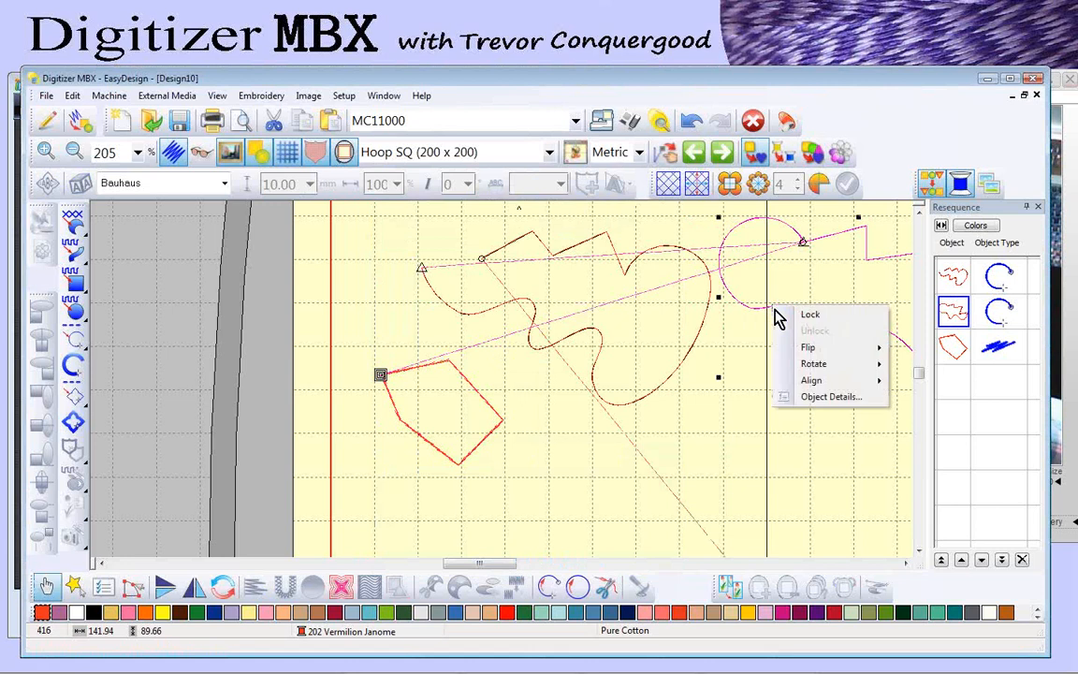
pyautogui.click(818, 394)
pyautogui.click(493, 207)
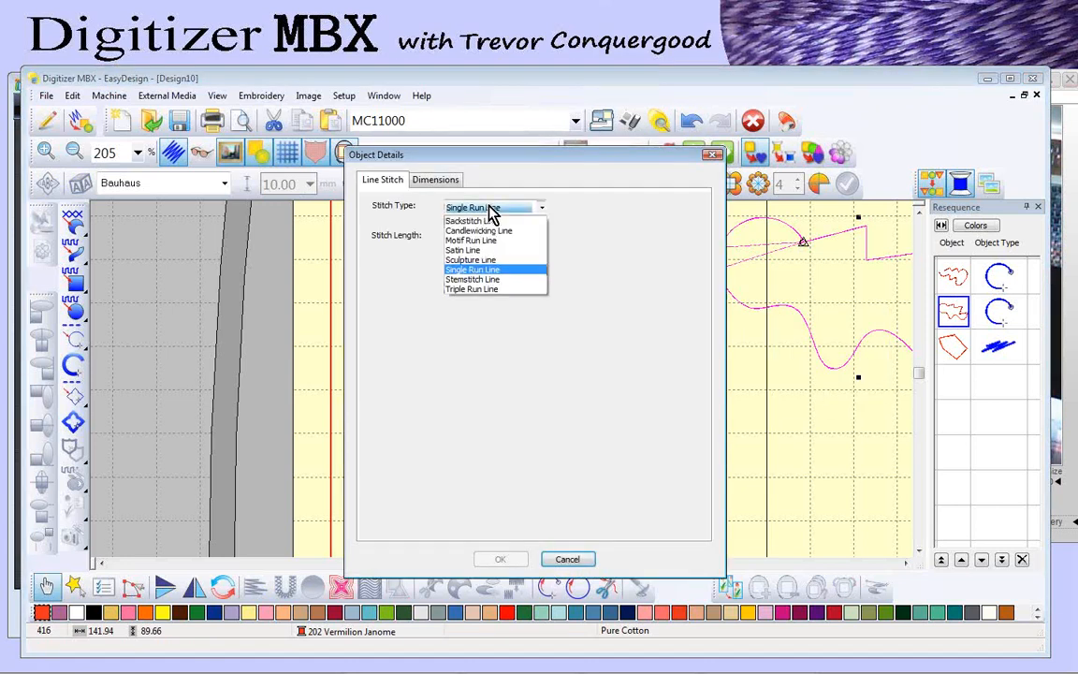
pyautogui.click(473, 263)
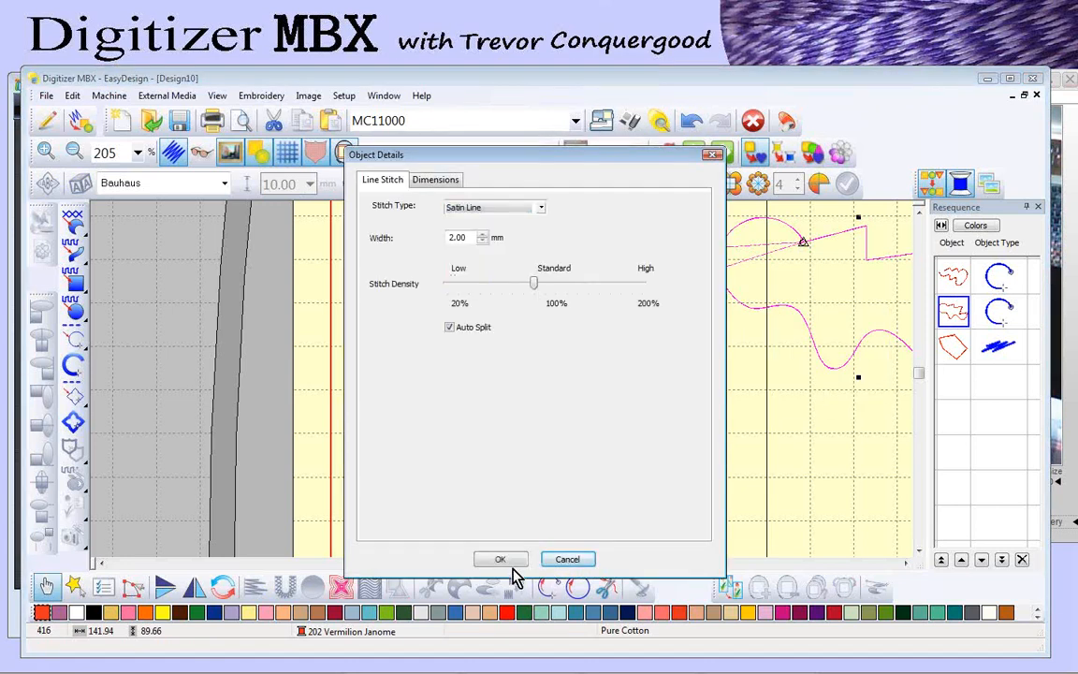
pyautogui.click(502, 561)
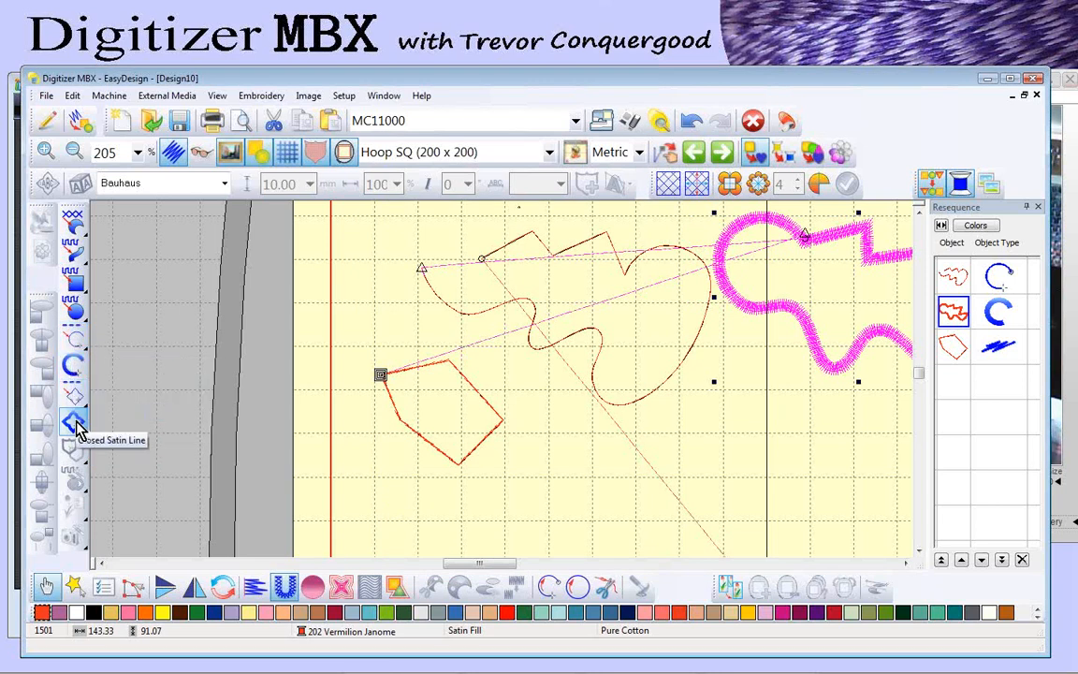
# Step: Switch to Windows Photo Gallery, advance to the Improved Radial Fill slide, and return to the design in Digitizer MBX
pyautogui.press('0')
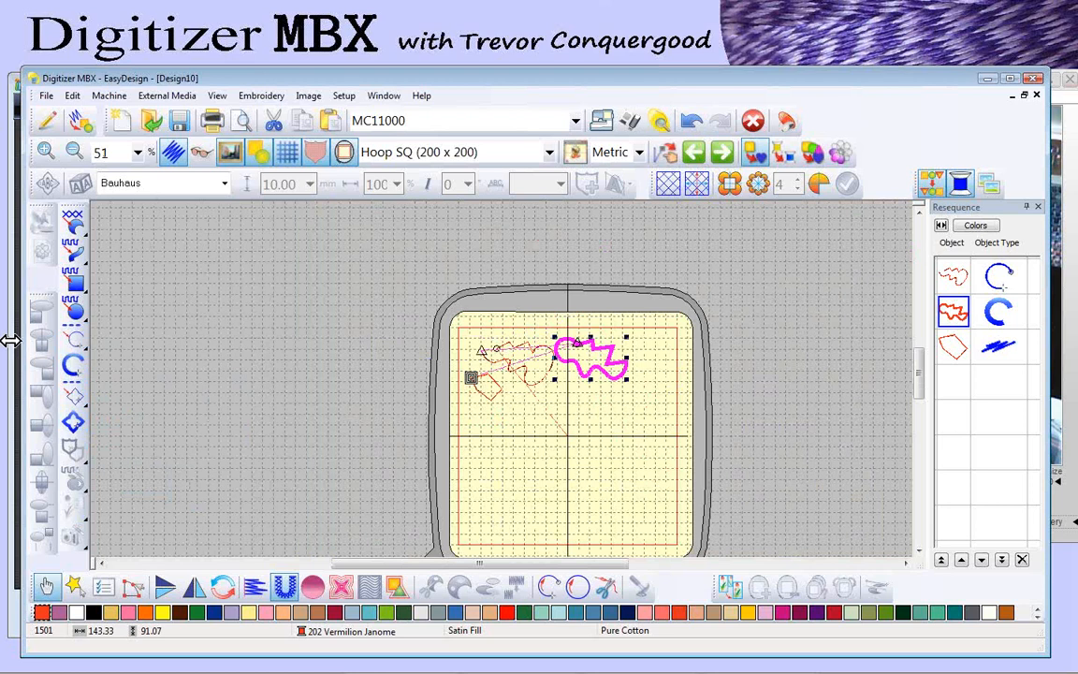
pyautogui.hotkey('alt', 'Tab')
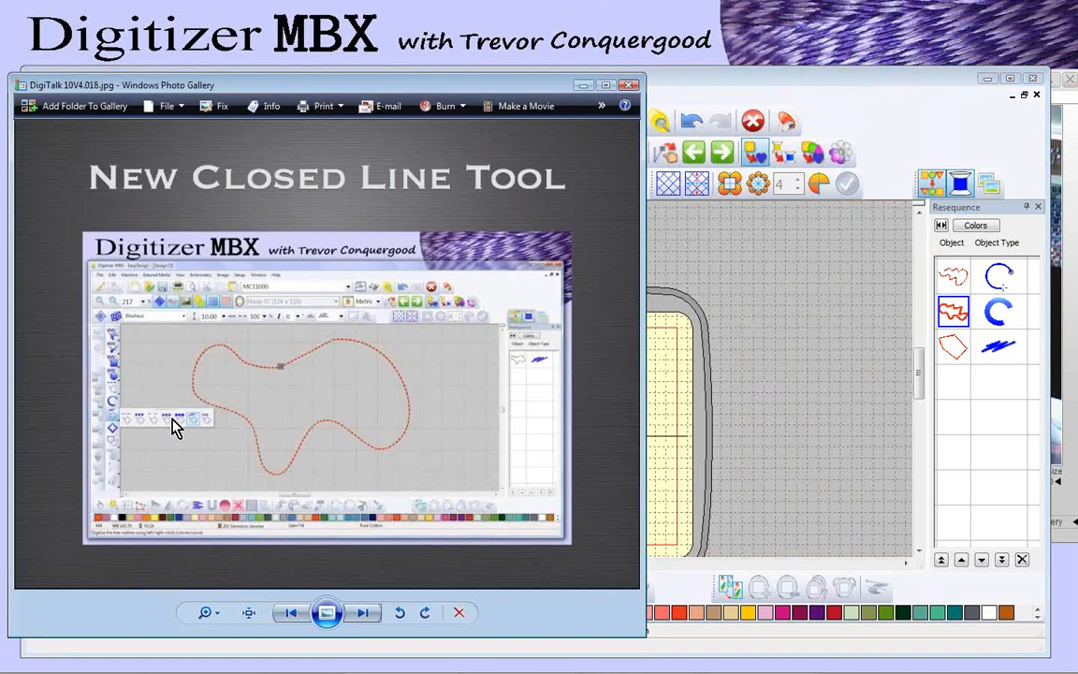
pyautogui.click(364, 614)
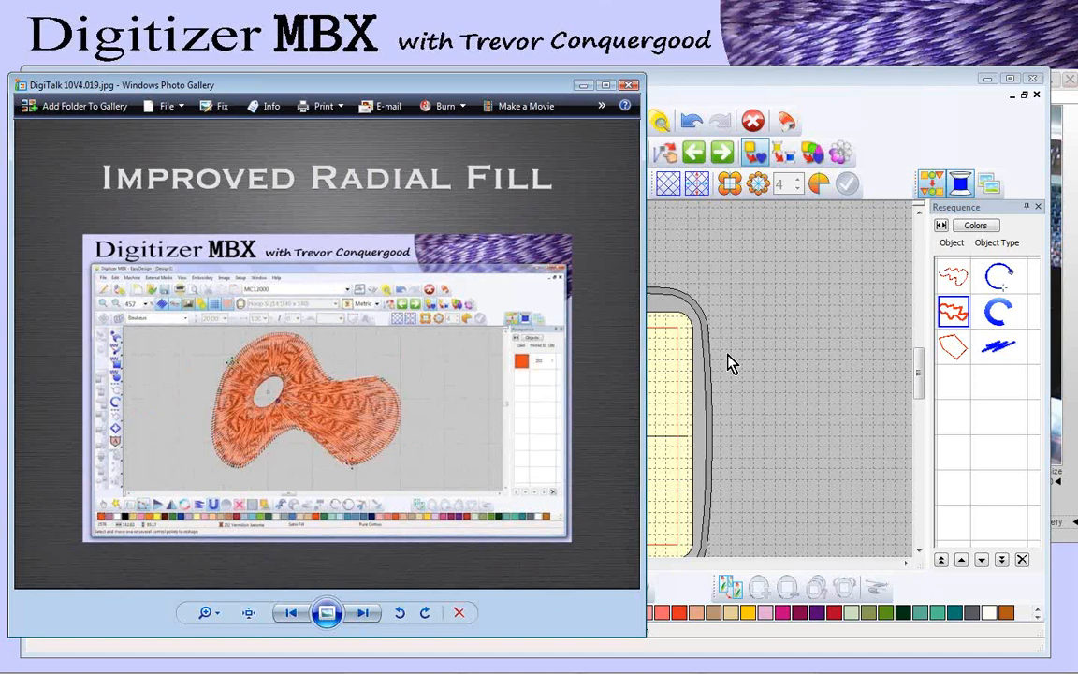
pyautogui.click(669, 355)
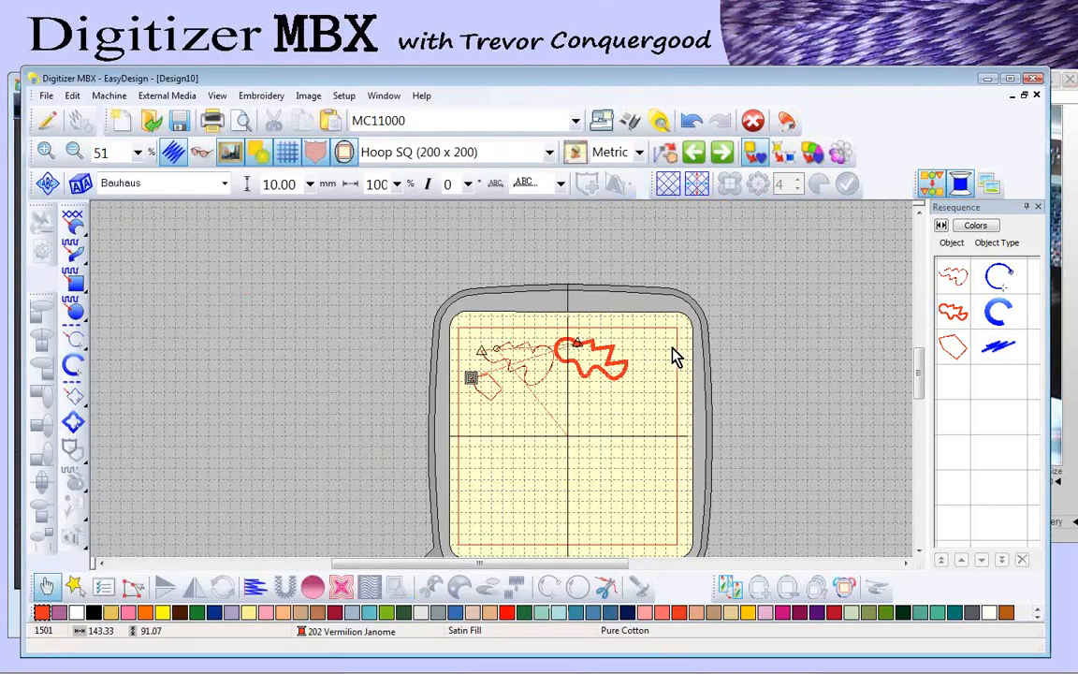
# Step: Delete all objects and digitize a freehand peanut-shaped Radial Fill object from eight corner and curve points in the hoop's upper-left quarter
pyautogui.hotkey('ctrl', 'a')
pyautogui.press('Delete')
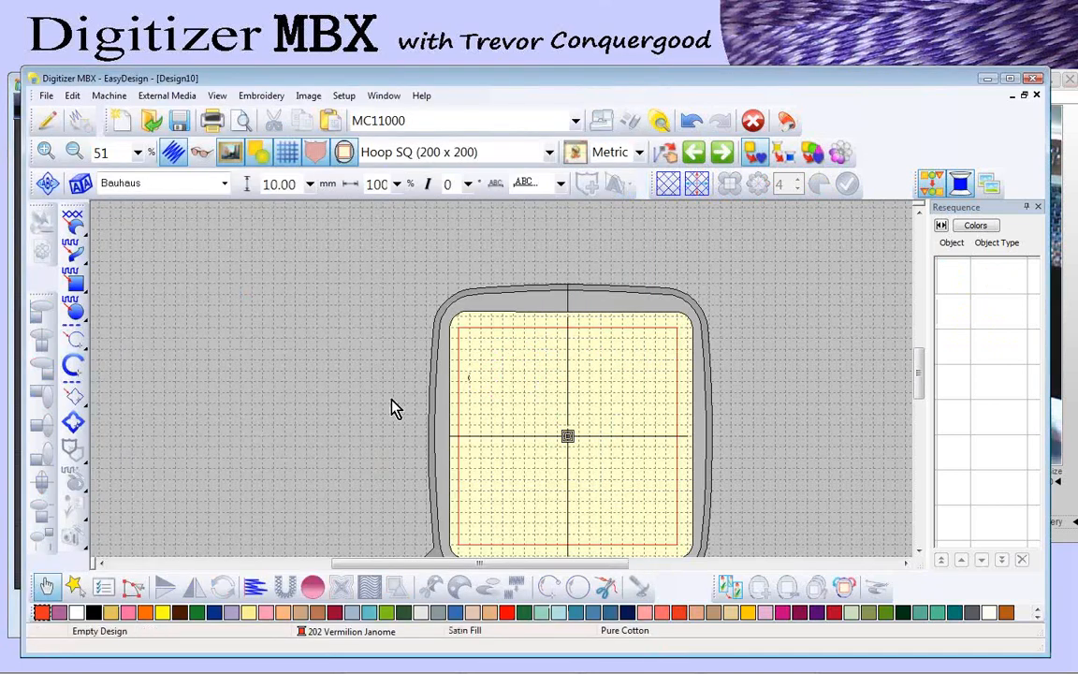
pyautogui.click(86, 234)
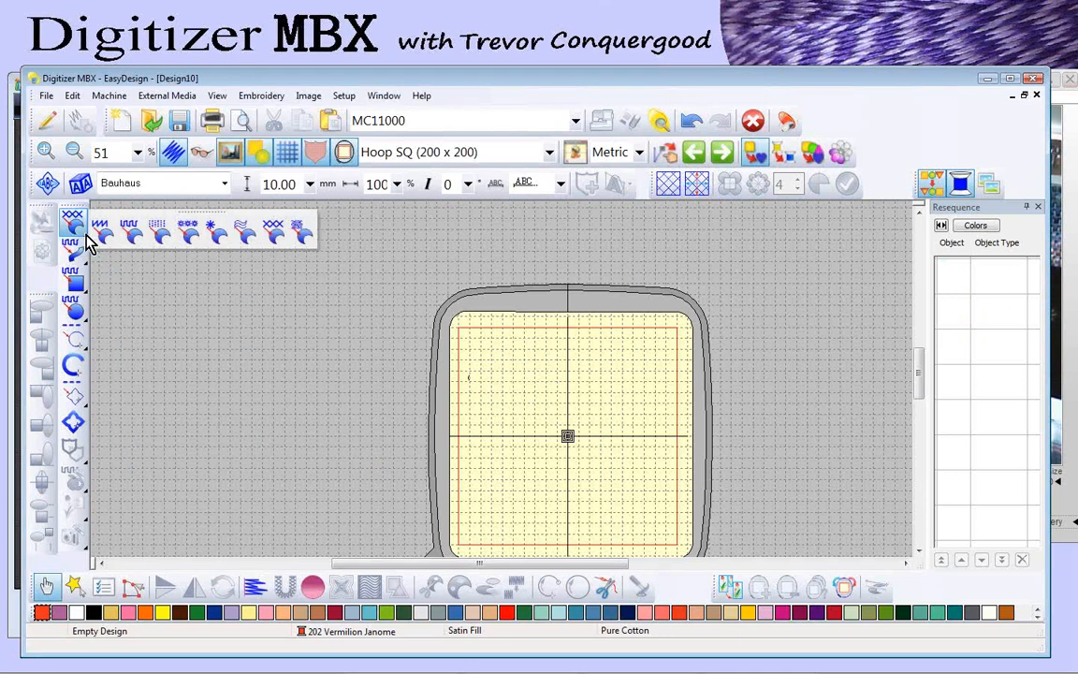
pyautogui.click(221, 238)
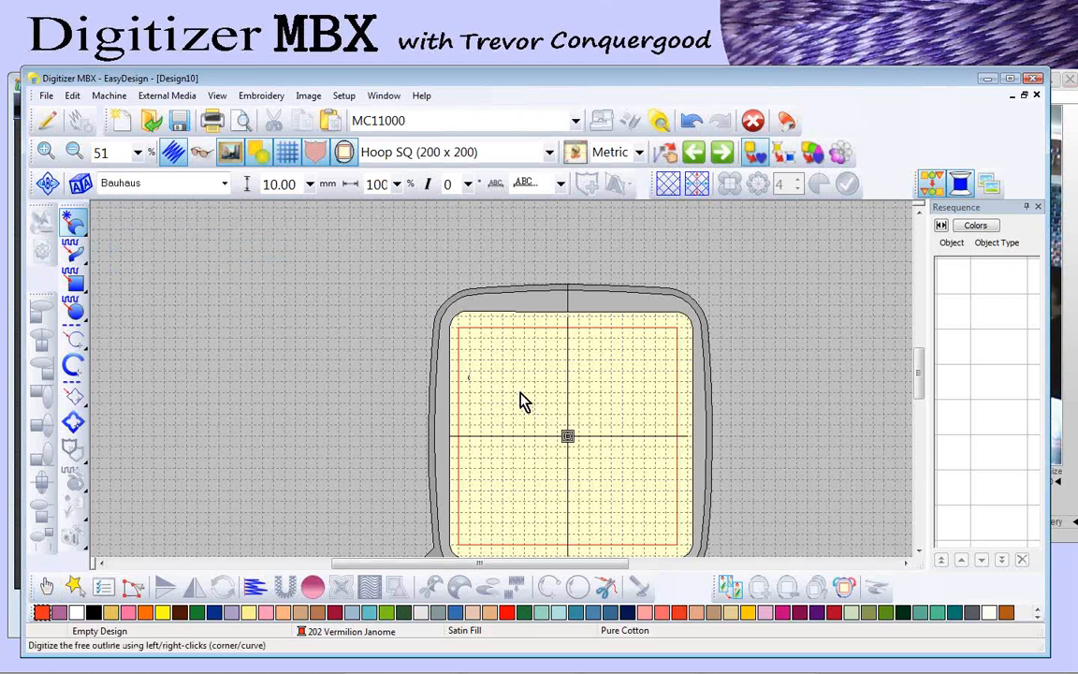
pyautogui.press('z')
pyautogui.moveTo(475, 352); pyautogui.dragTo(564, 438)
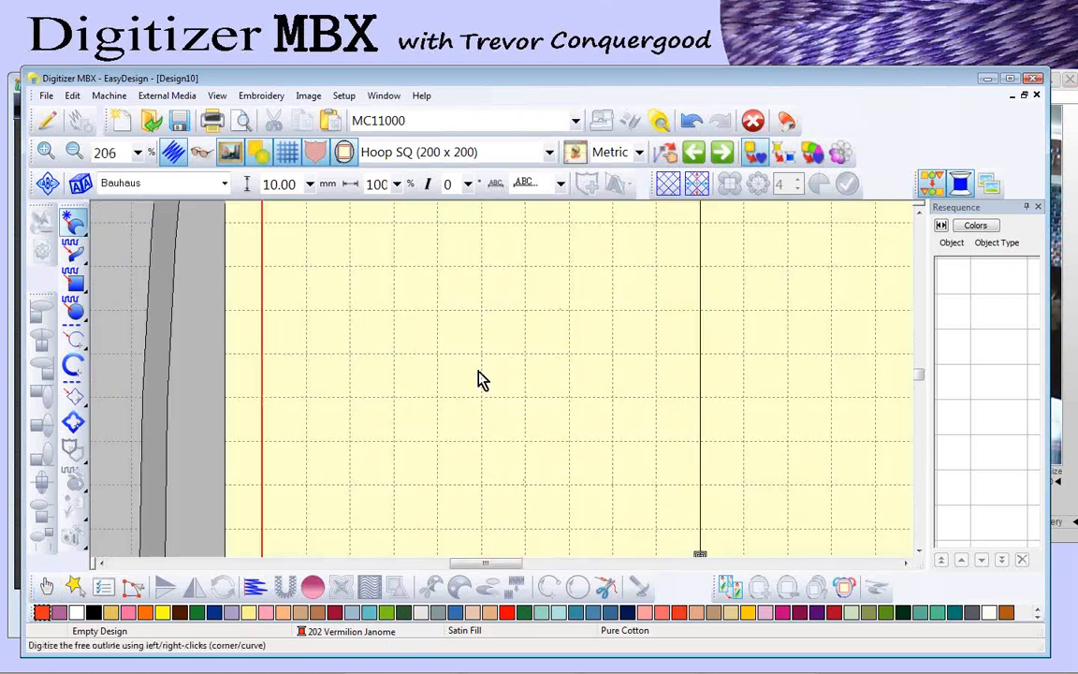
pyautogui.click(394, 276)
pyautogui.rightClick(465, 265)
pyautogui.rightClick(527, 306)
pyautogui.click(621, 279)
pyautogui.rightClick(627, 411)
pyautogui.rightClick(527, 369)
pyautogui.click(431, 407)
pyautogui.rightClick(349, 321)
pyautogui.press('Return')
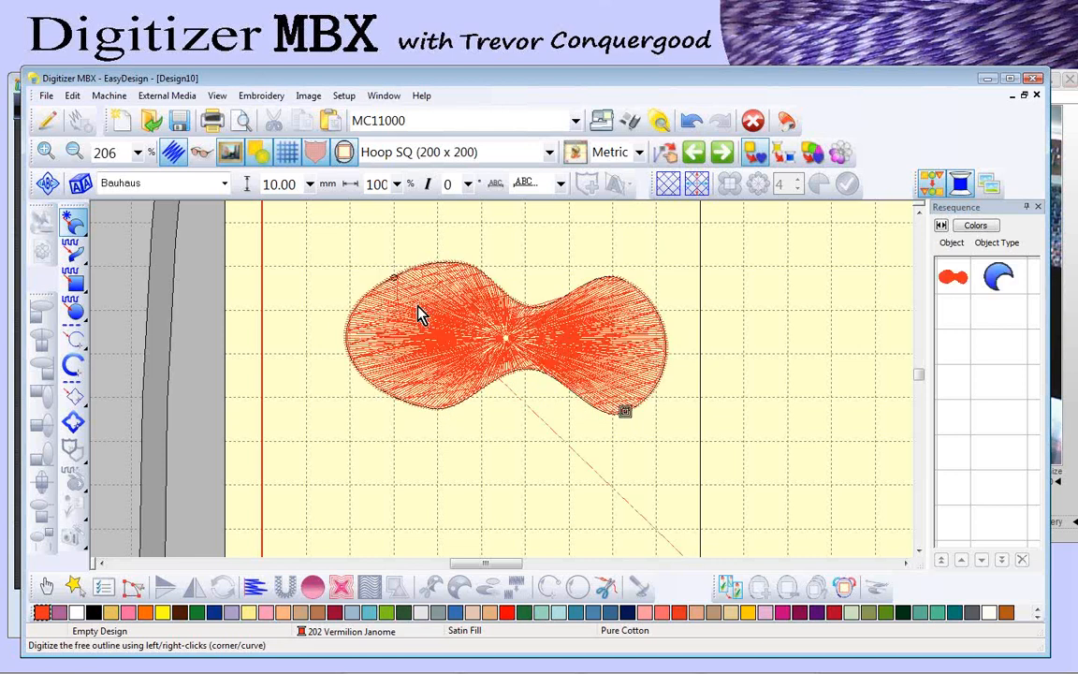
# Step: Display the radial shape as realistic stitching and frame it closely in the view
pyautogui.click(221, 146)
pyautogui.press('b')
pyautogui.moveTo(351, 241); pyautogui.dragTo(682, 438)
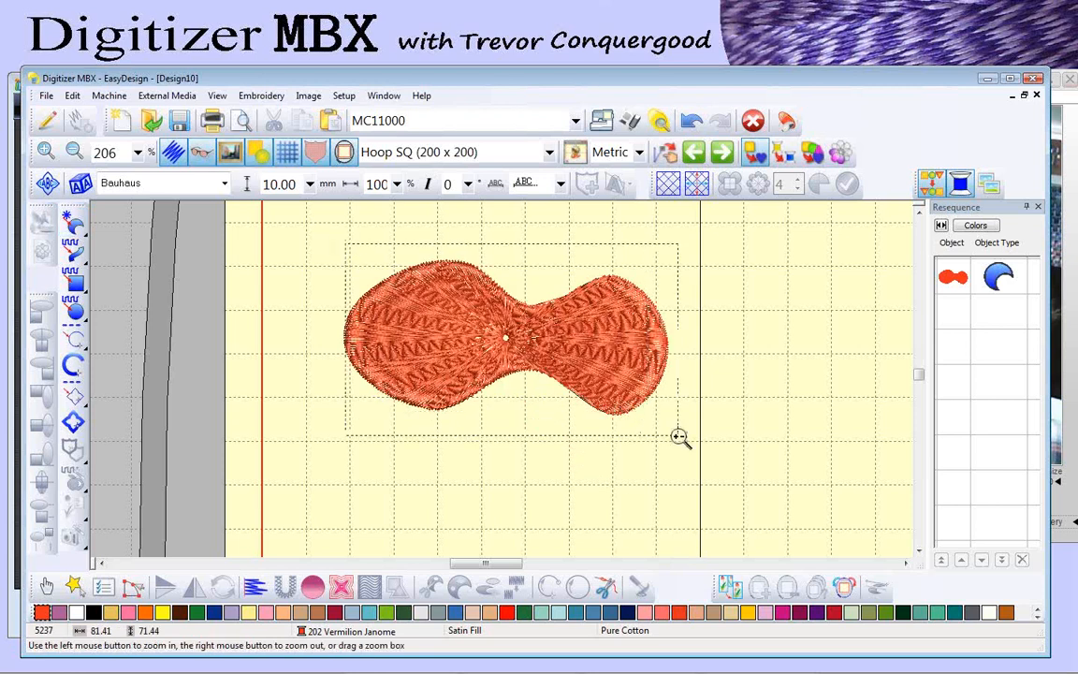
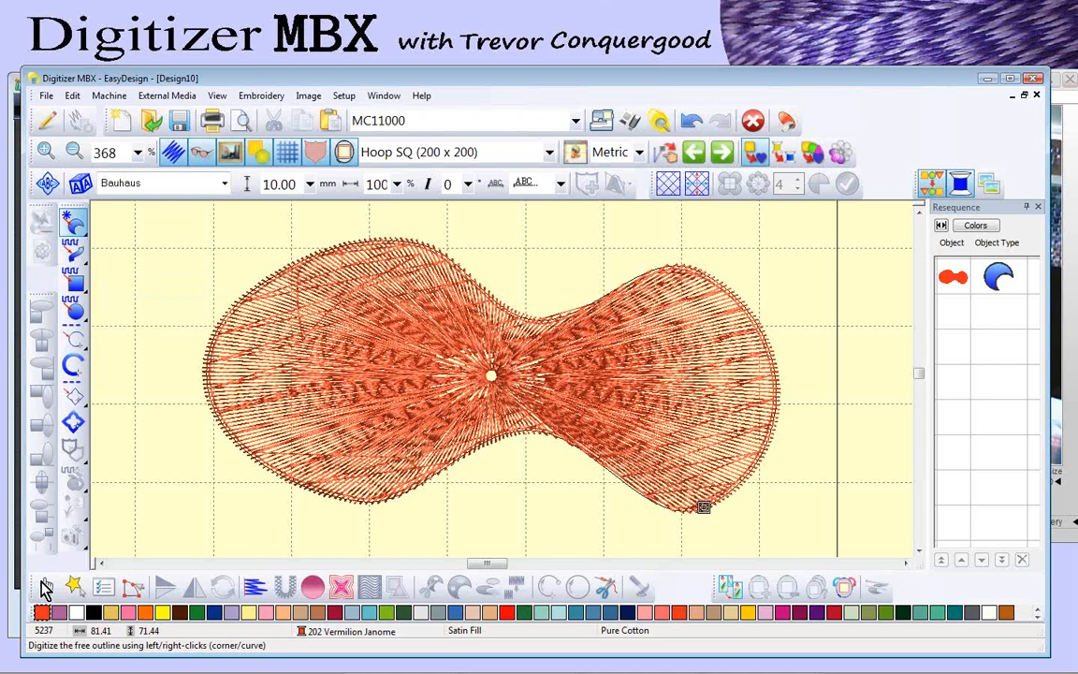
# Step: Reshape the radial object by moving its start point to the far left edge and its end point to the far right edge
pyautogui.click(134, 588)
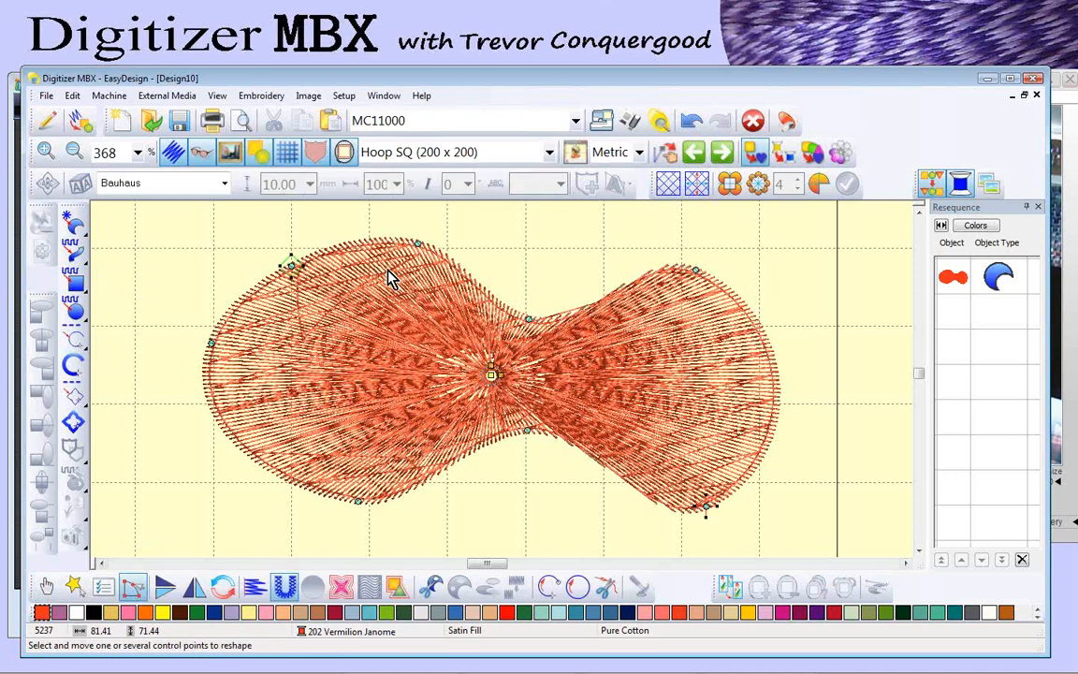
pyautogui.moveTo(302, 265); pyautogui.dragTo(187, 366)
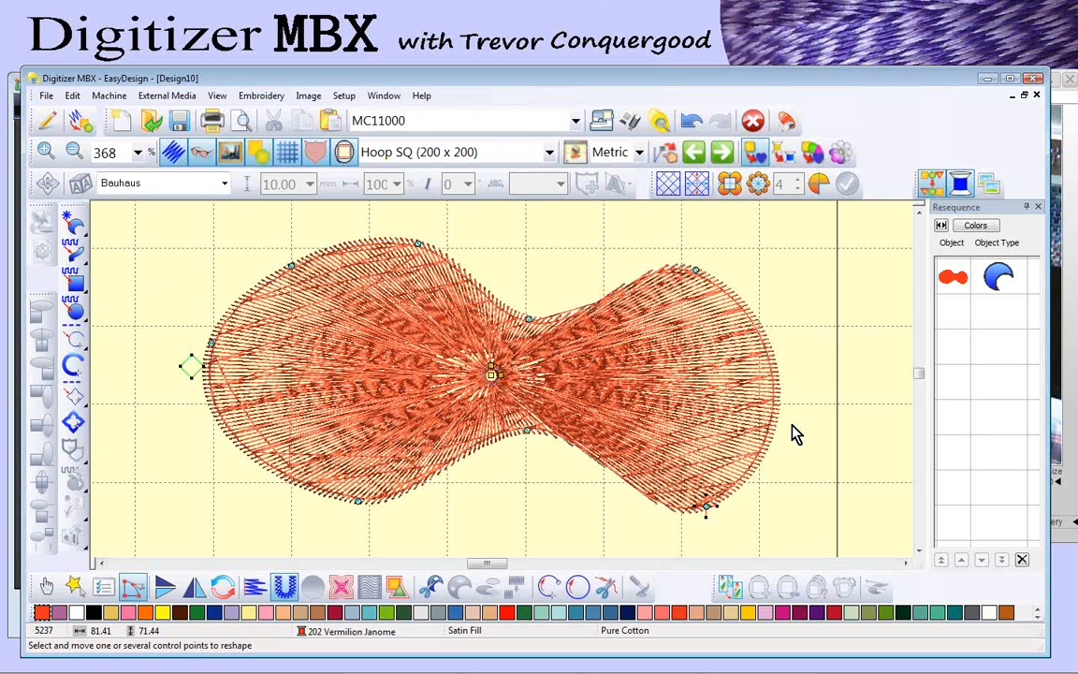
pyautogui.click(782, 374)
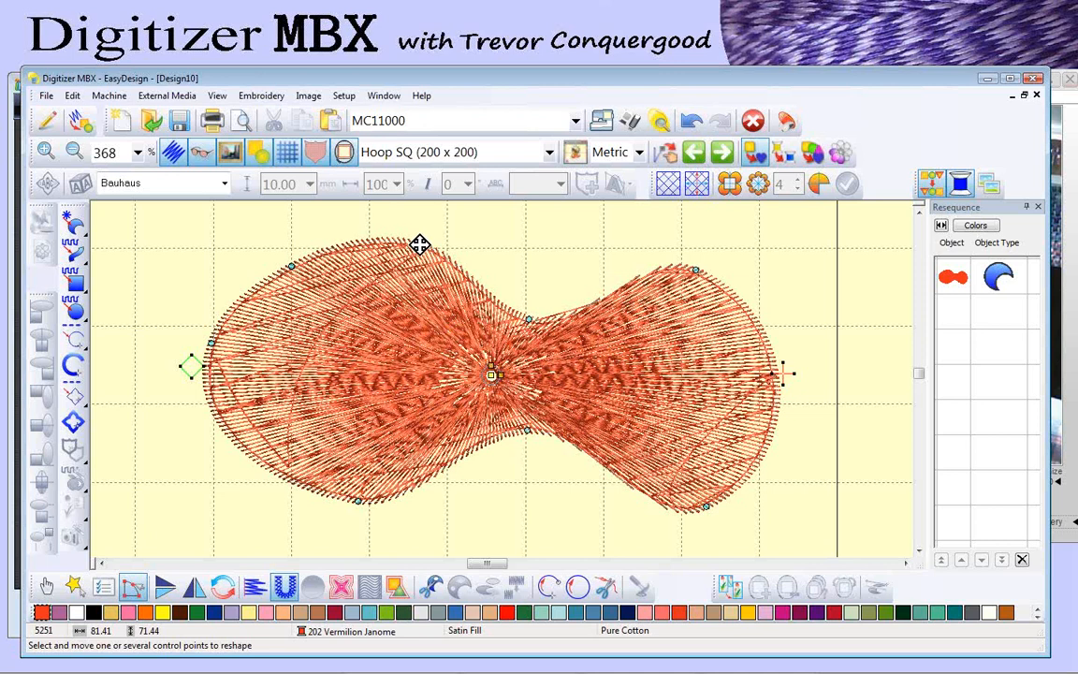
# Step: Pull the left lobe's upper curve point slightly outward and move the radial centre from the waist into the left lobe
pyautogui.moveTo(423, 242); pyautogui.dragTo(424, 226)
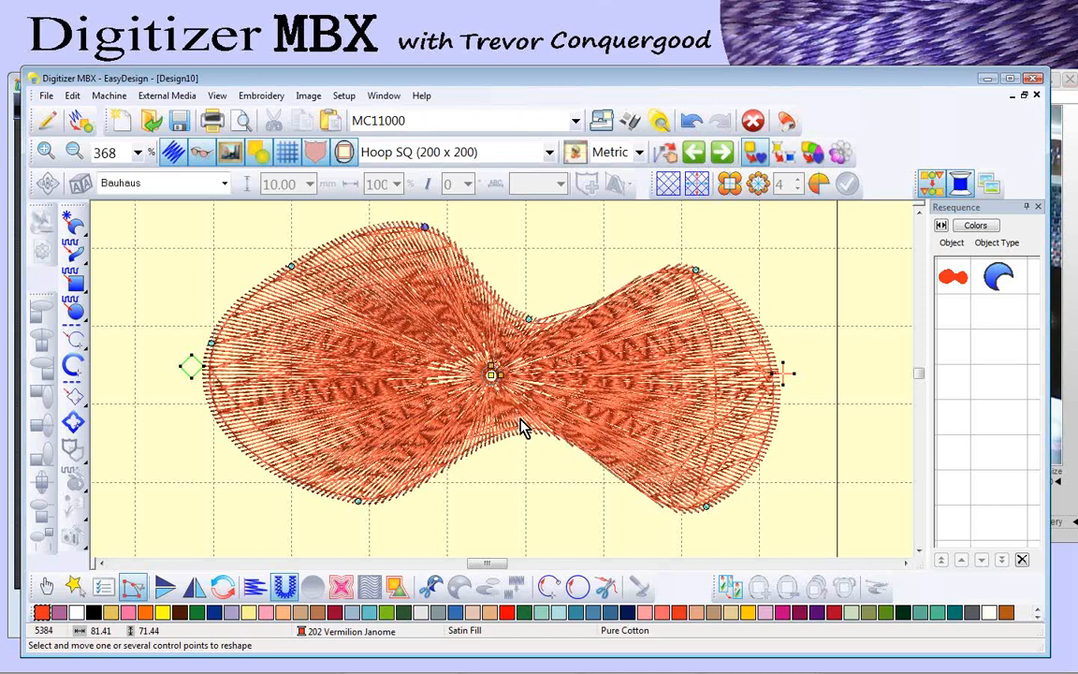
pyautogui.press('b')
pyautogui.moveTo(381, 282); pyautogui.dragTo(610, 474)
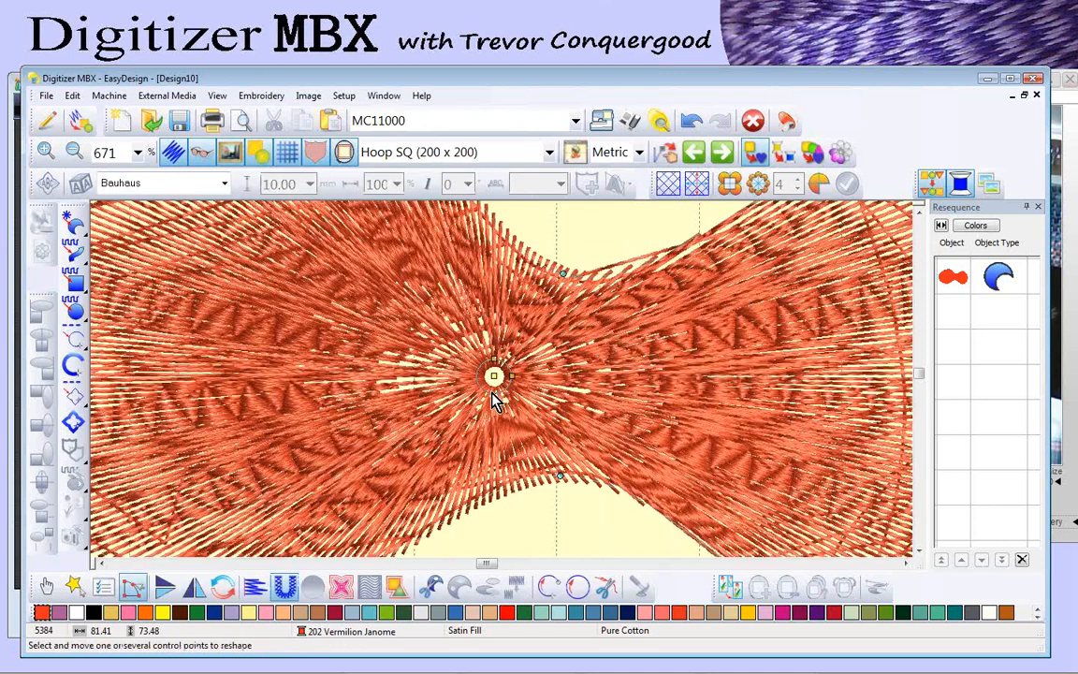
pyautogui.moveTo(496, 376); pyautogui.dragTo(312, 368)
pyautogui.press('-')
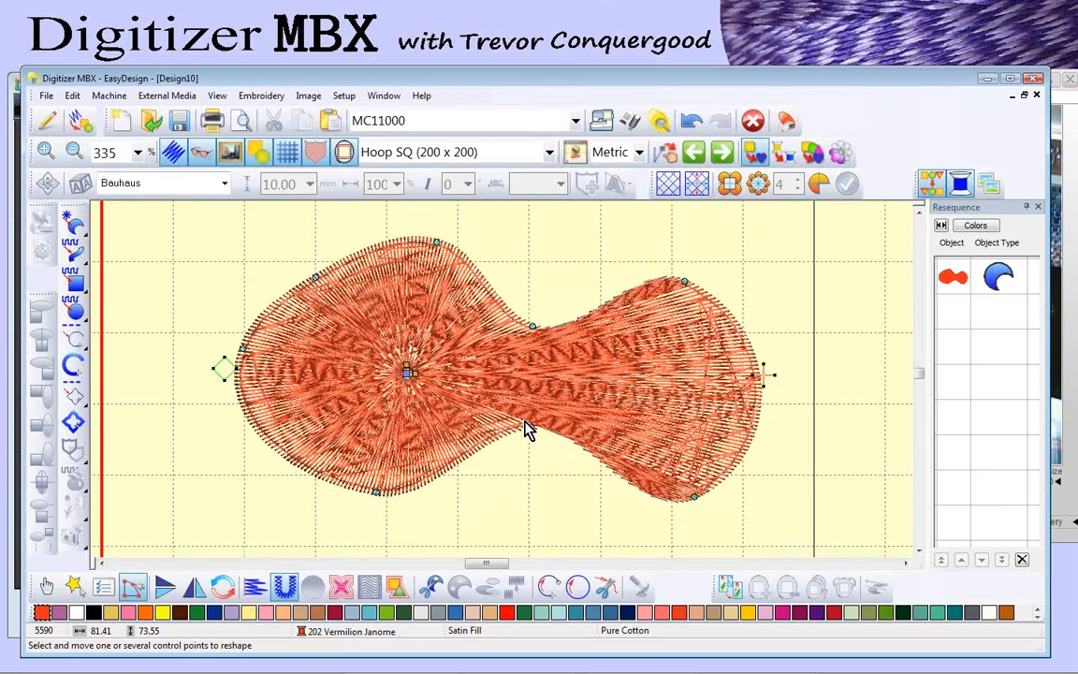
# Step: Enlarge the radial centre hole and reposition it, first near the left lobe's lower edge and finally in that lobe's left half
pyautogui.click(419, 373)
pyautogui.moveTo(430, 374); pyautogui.dragTo(406, 353)
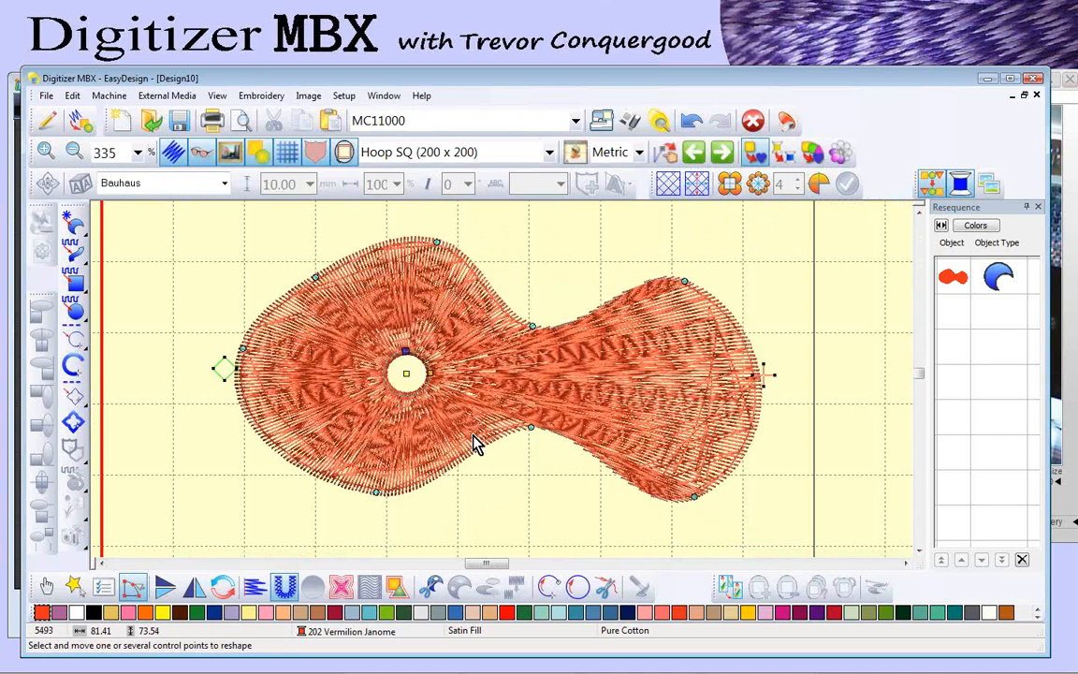
pyautogui.moveTo(408, 375); pyautogui.dragTo(356, 471)
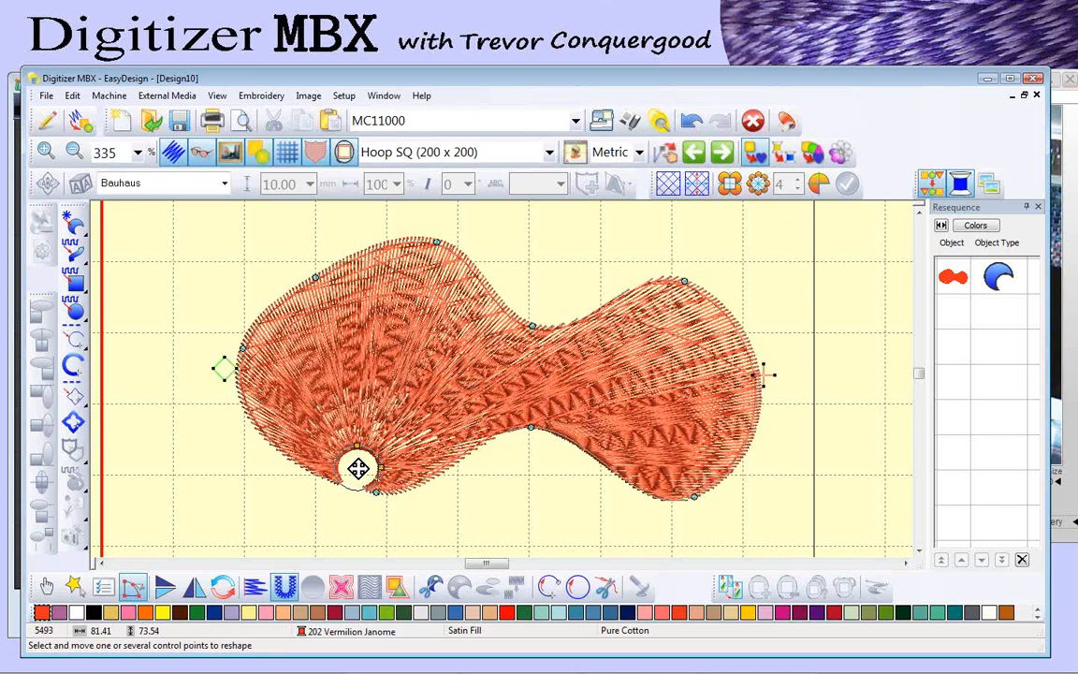
pyautogui.moveTo(360, 466); pyautogui.dragTo(338, 354)
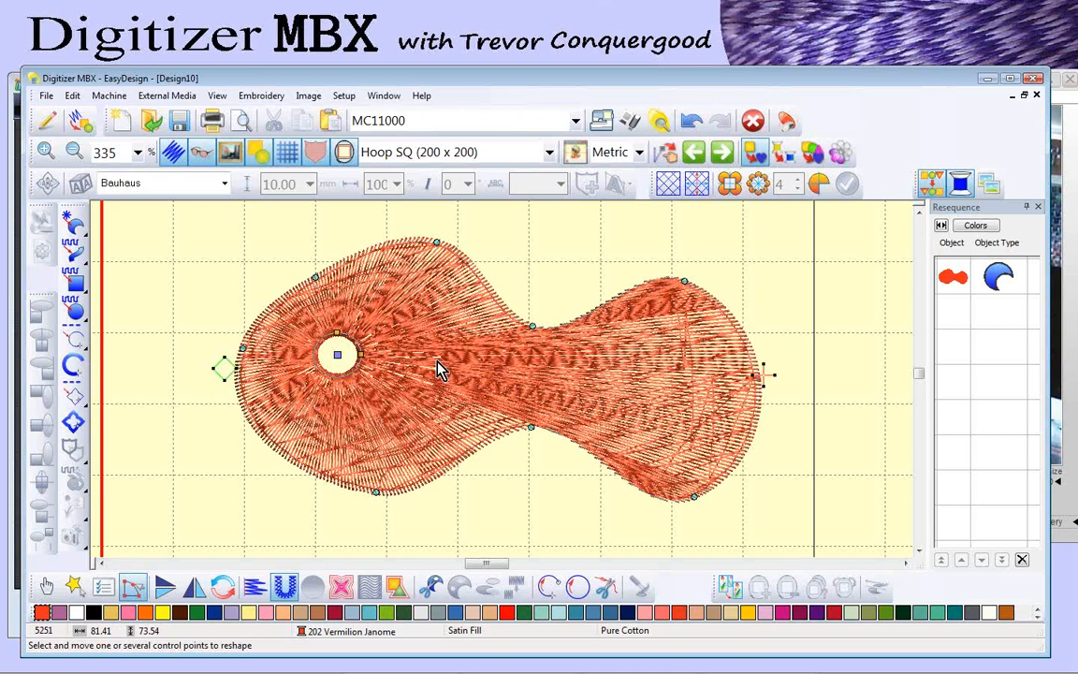
# Step: Open the shape's object details and look at the Radial Fill settings and available patterns
pyautogui.click(46, 586)
pyautogui.rightClick(415, 313)
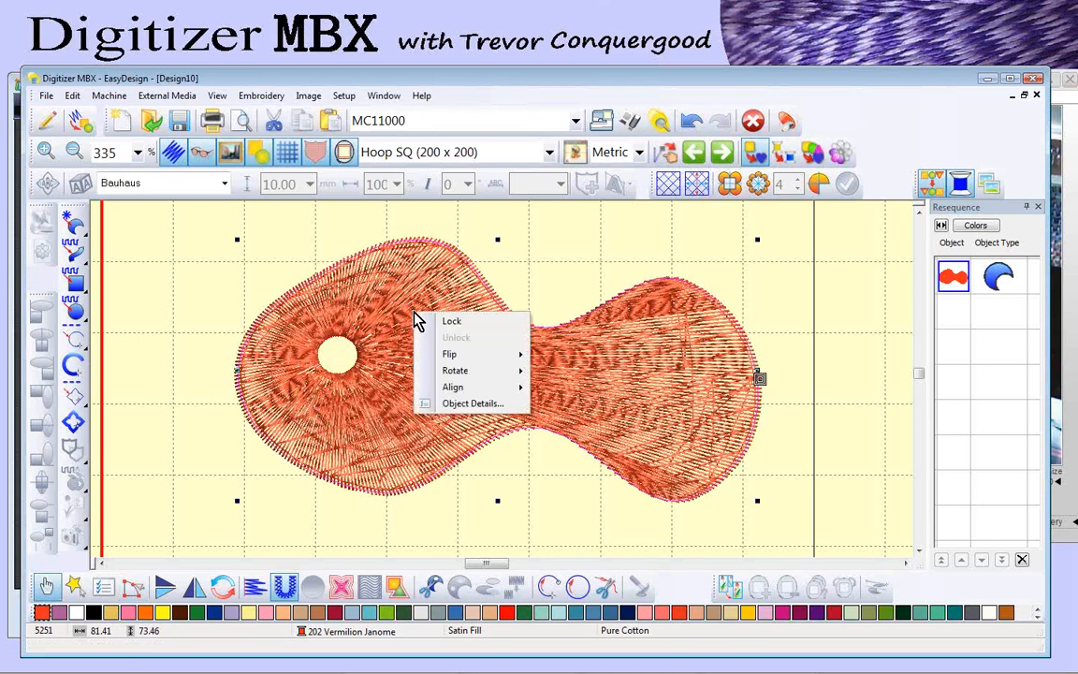
pyautogui.click(479, 405)
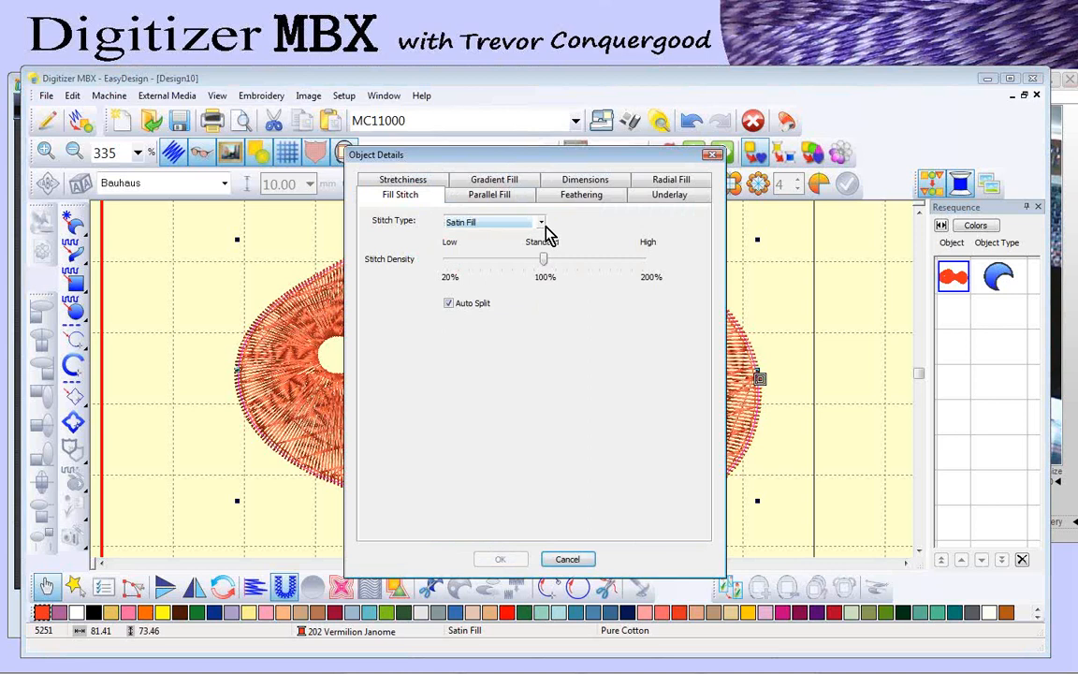
pyautogui.click(671, 181)
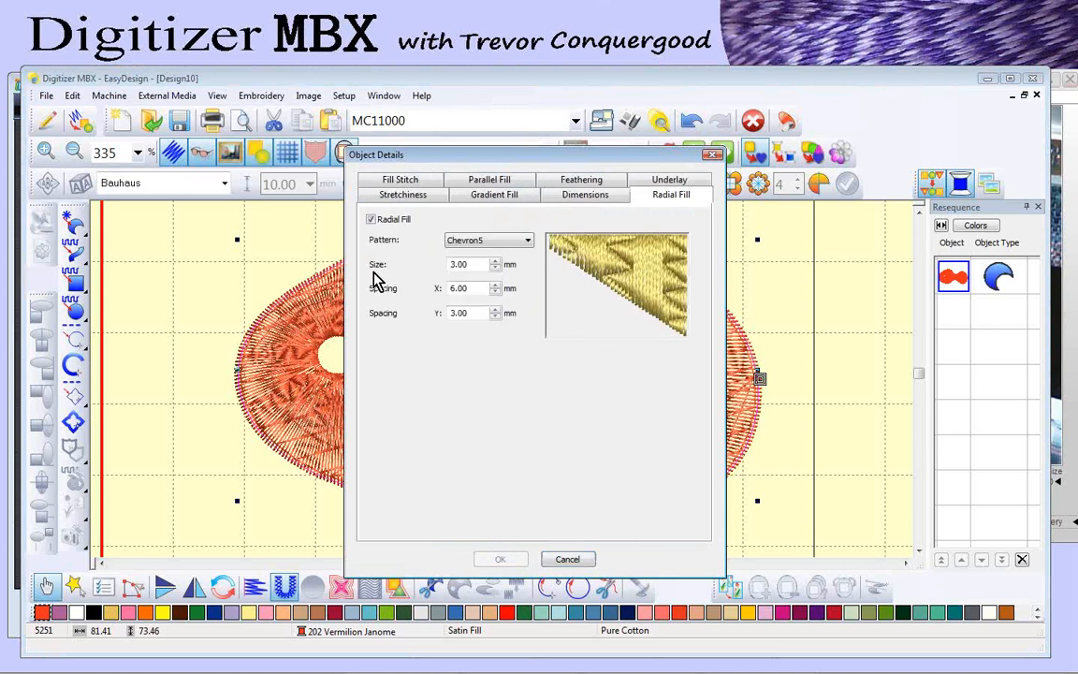
pyautogui.click(493, 240)
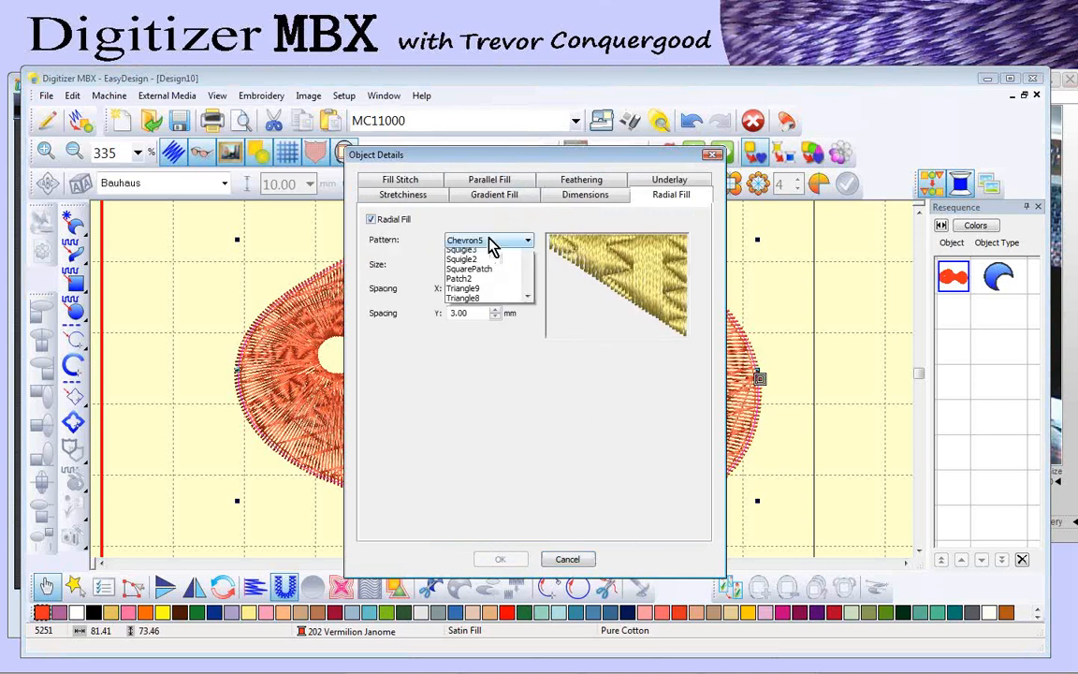
pyautogui.moveTo(531, 333); pyautogui.dragTo(540, 544)
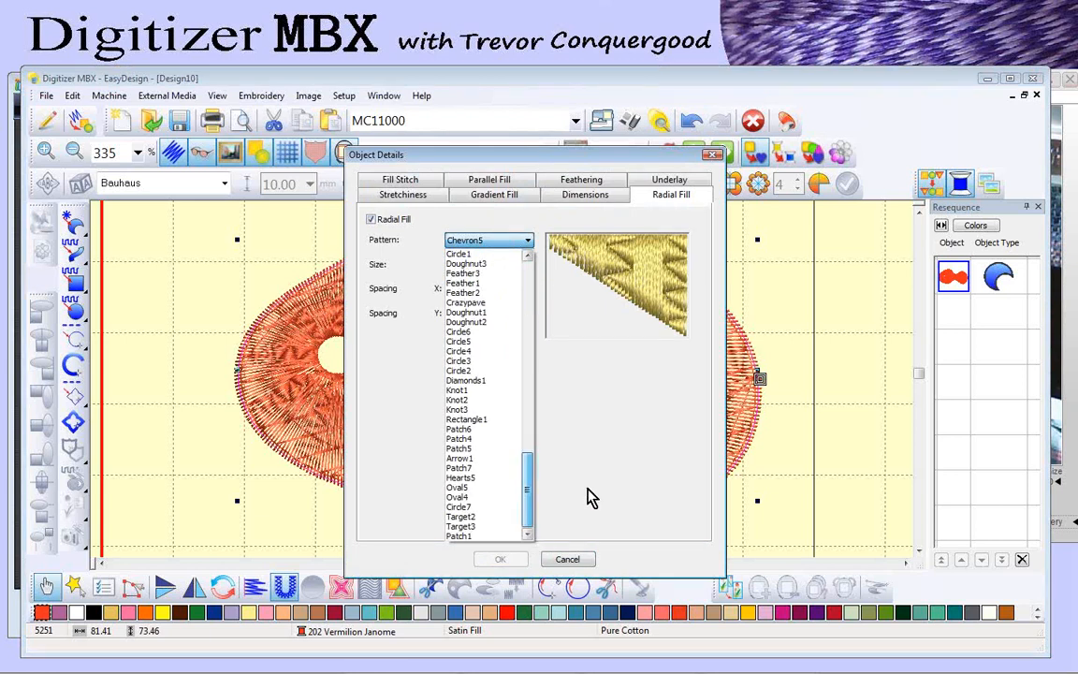
pyautogui.click(393, 230)
# Step: Try turning off Radial Fill for the shape and undo the change
pyautogui.click(372, 221)
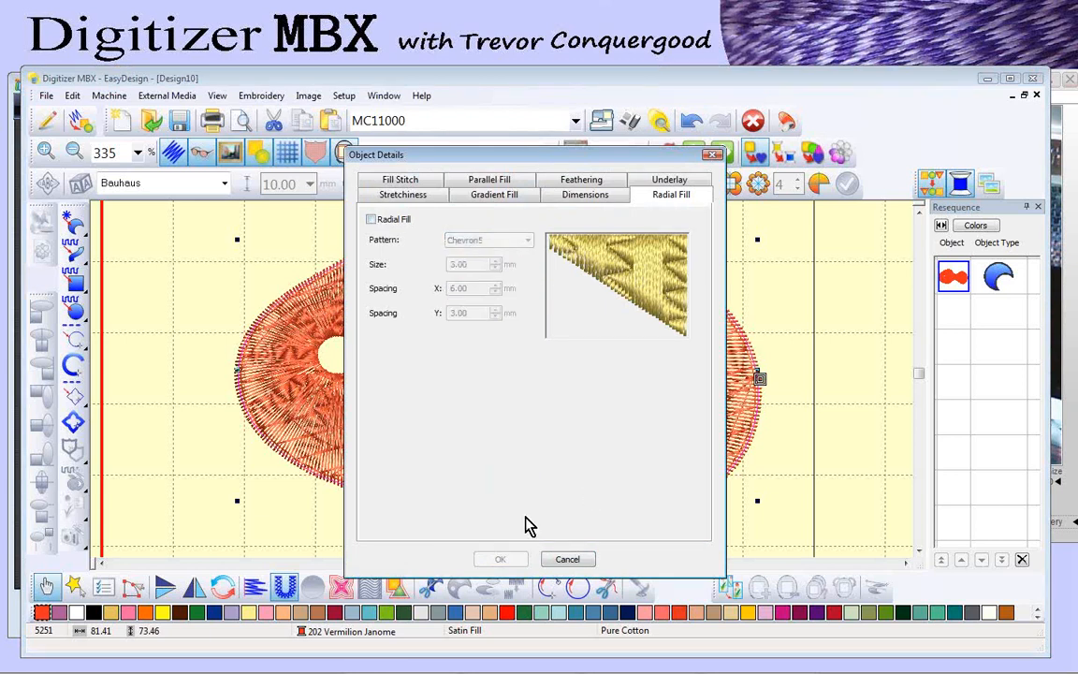
pyautogui.click(509, 560)
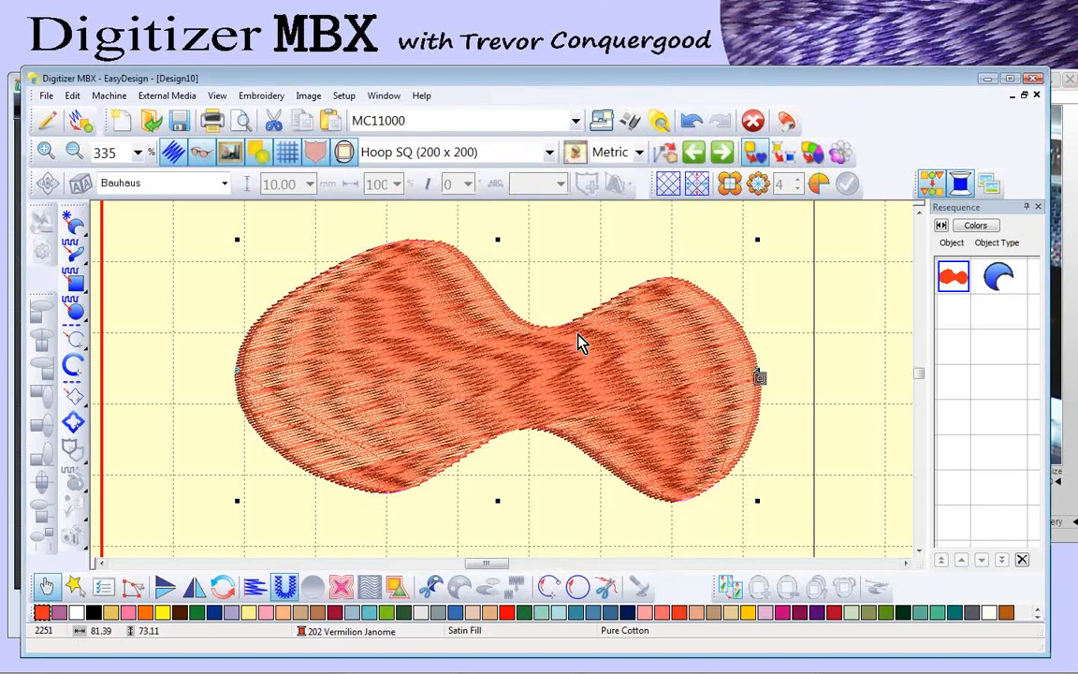
pyautogui.click(692, 123)
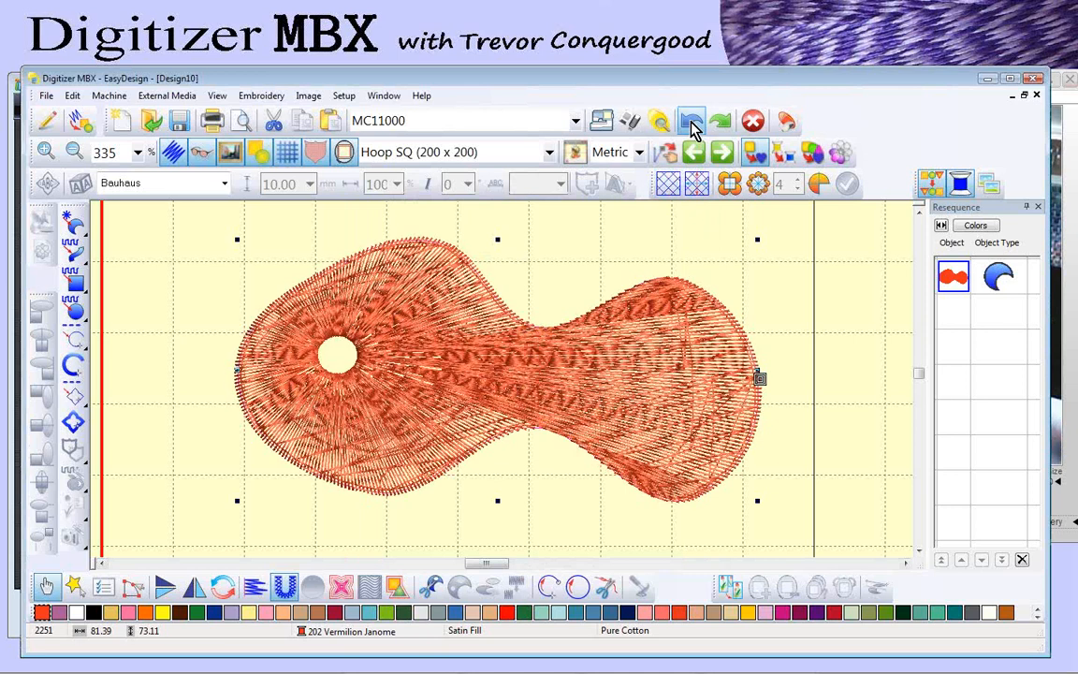
# Step: Reopen the shape's object details and browse the full Radial Fill pattern list from end to end, keeping Chevron5
pyautogui.rightClick(399, 320)
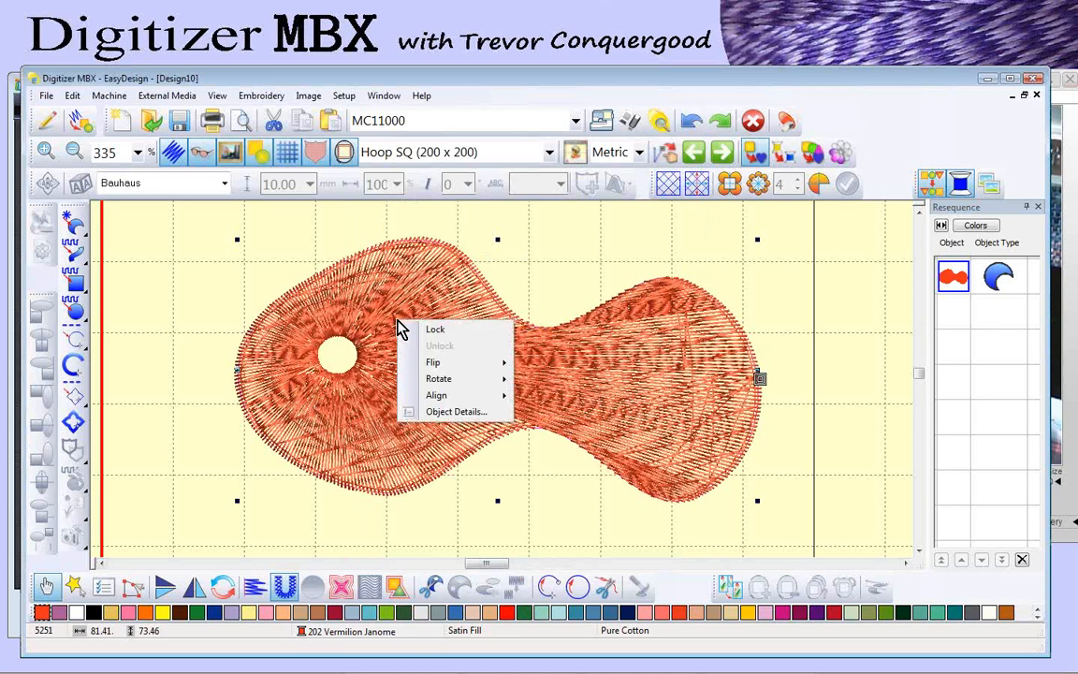
pyautogui.click(463, 414)
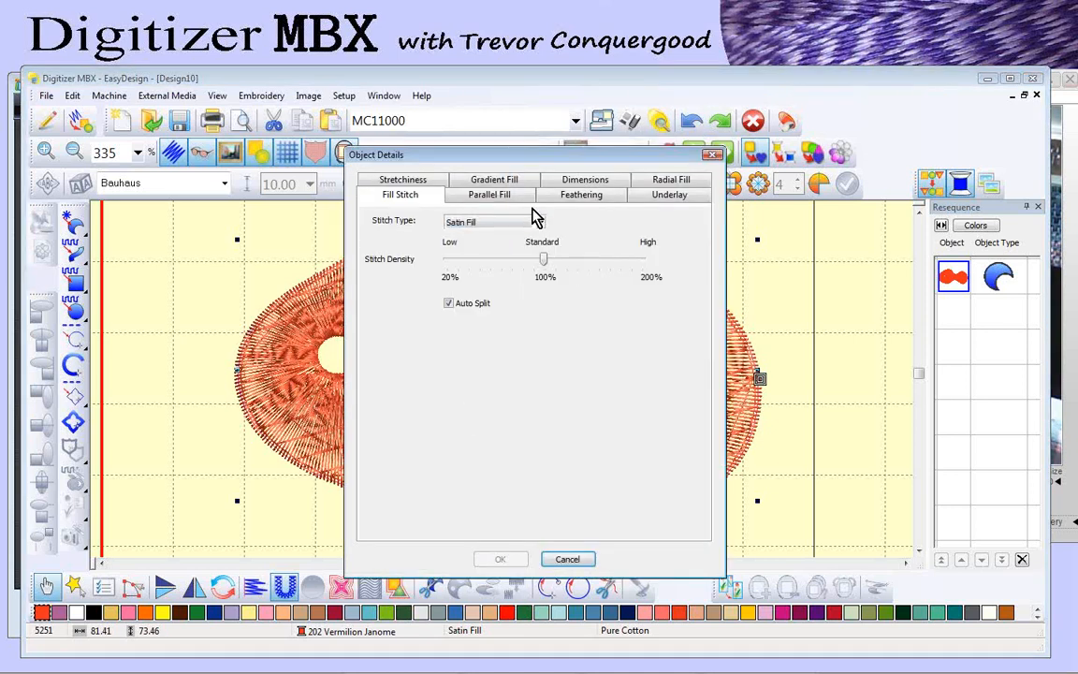
pyautogui.click(671, 180)
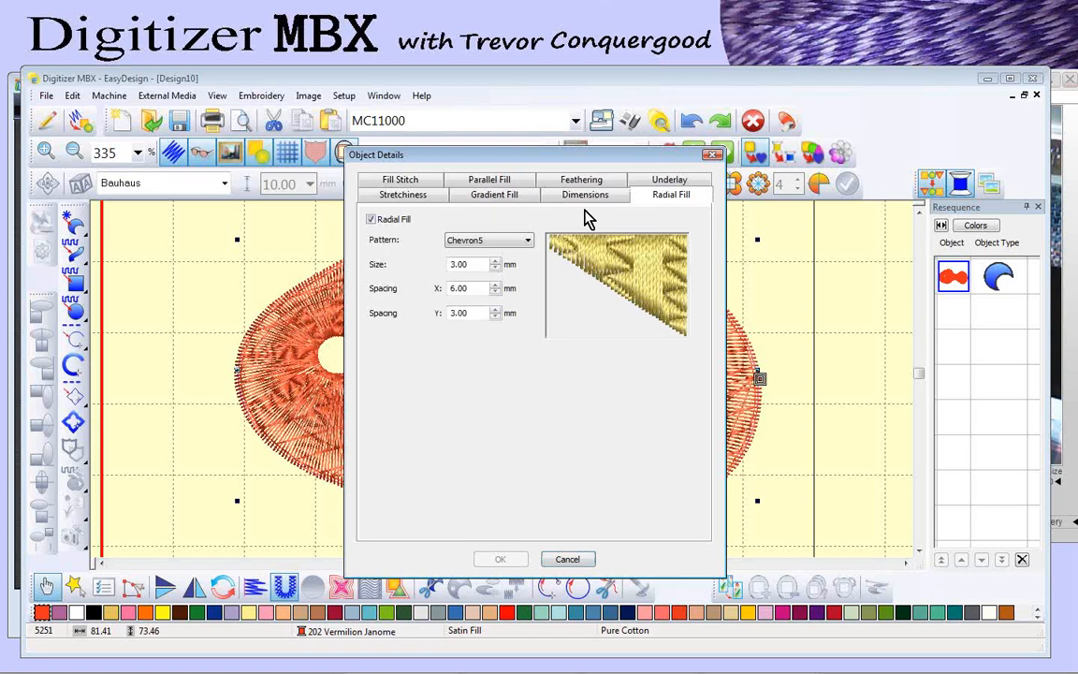
pyautogui.click(491, 242)
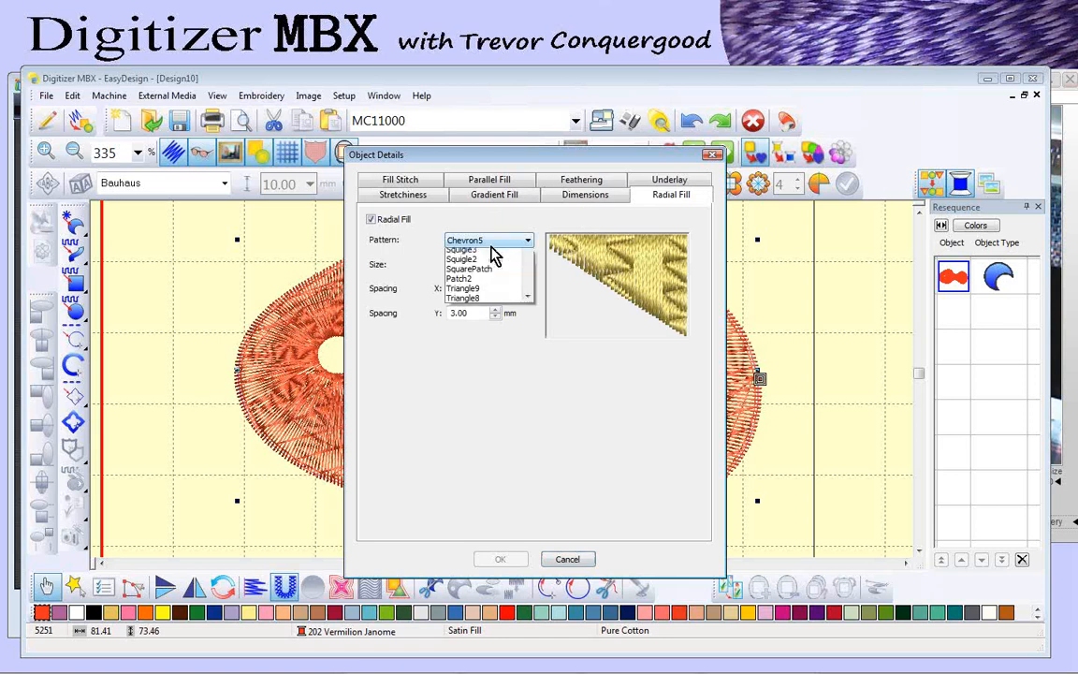
pyautogui.moveTo(529, 326); pyautogui.dragTo(522, 485)
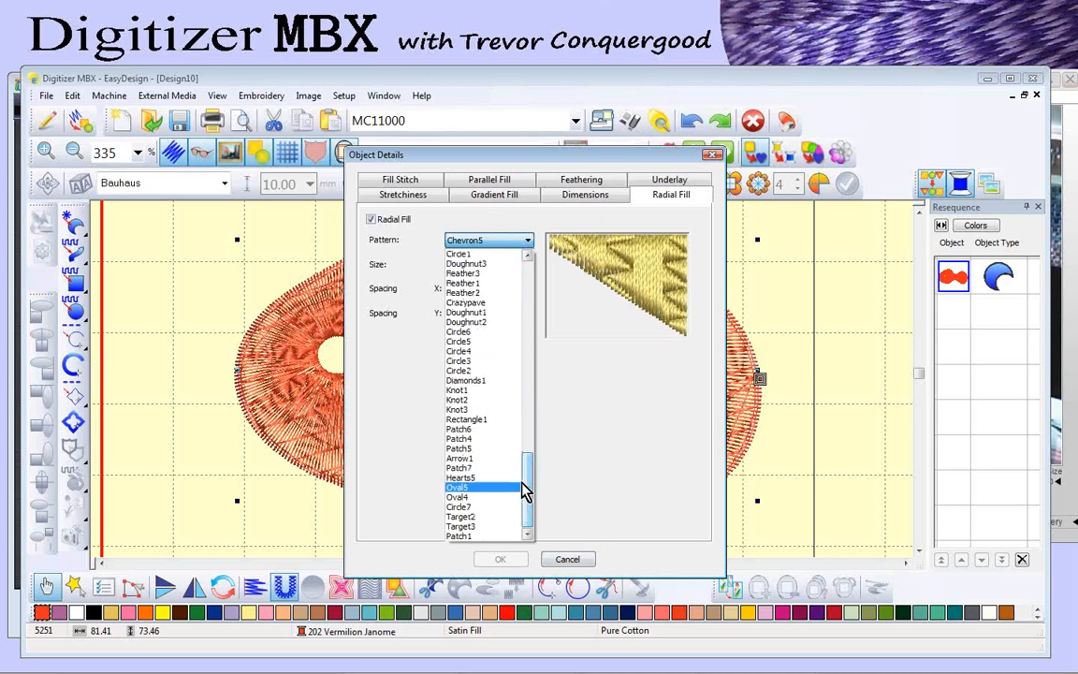
pyautogui.moveTo(529, 492); pyautogui.dragTo(526, 283)
pyautogui.click(582, 352)
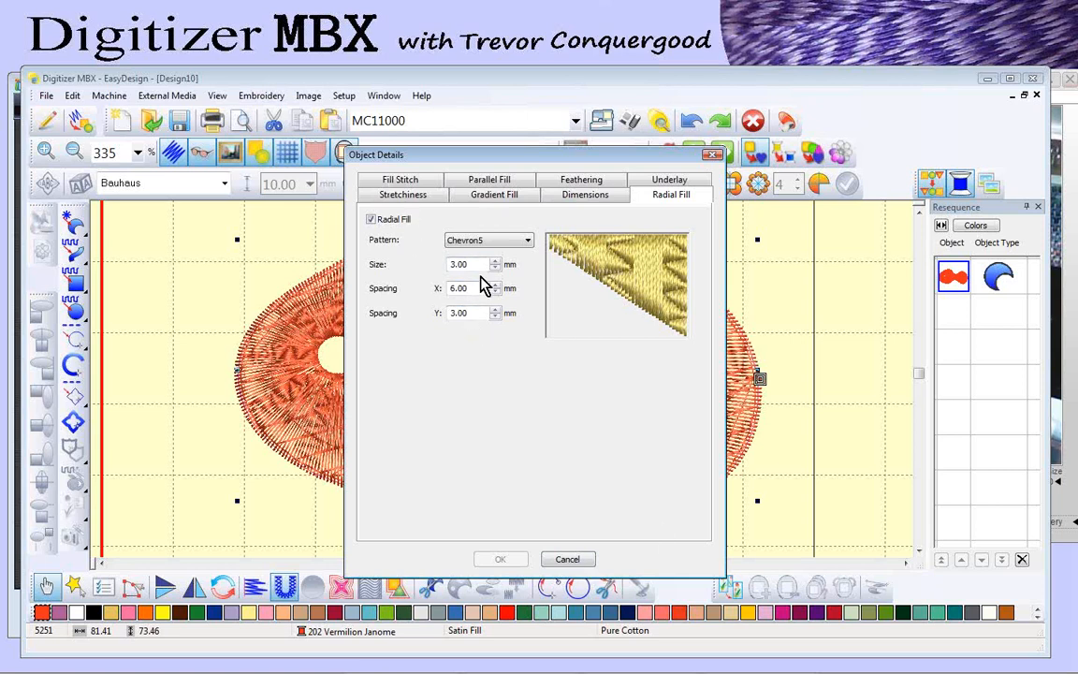
# Step: Change the radial shape's stitch type to Weave Fill in its object details
pyautogui.click(397, 182)
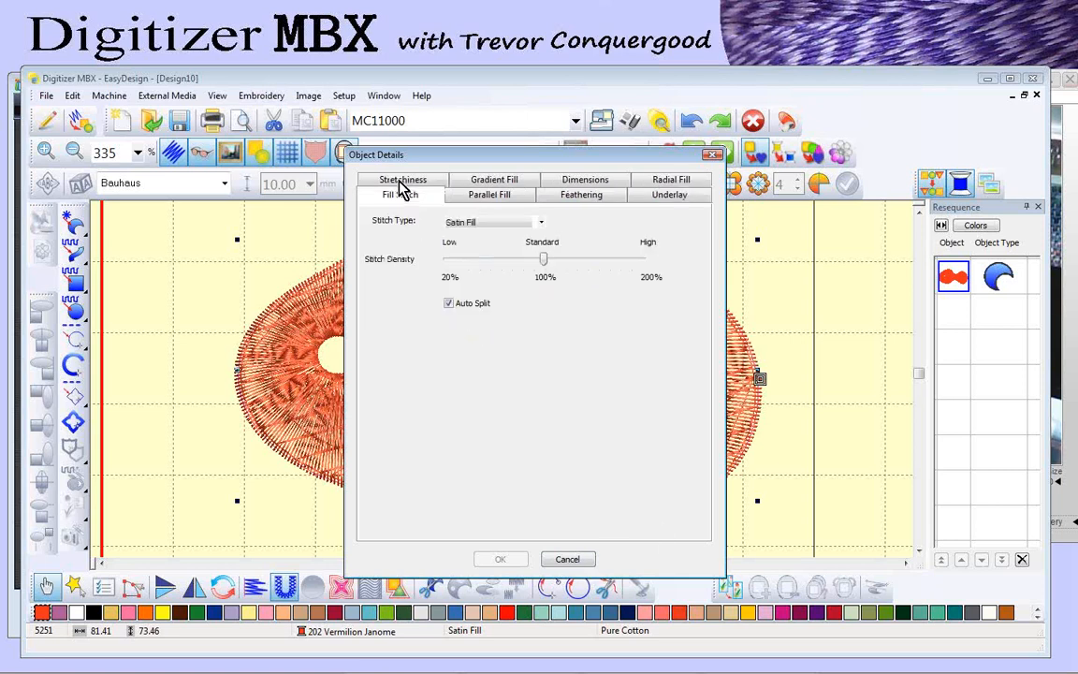
pyautogui.click(541, 223)
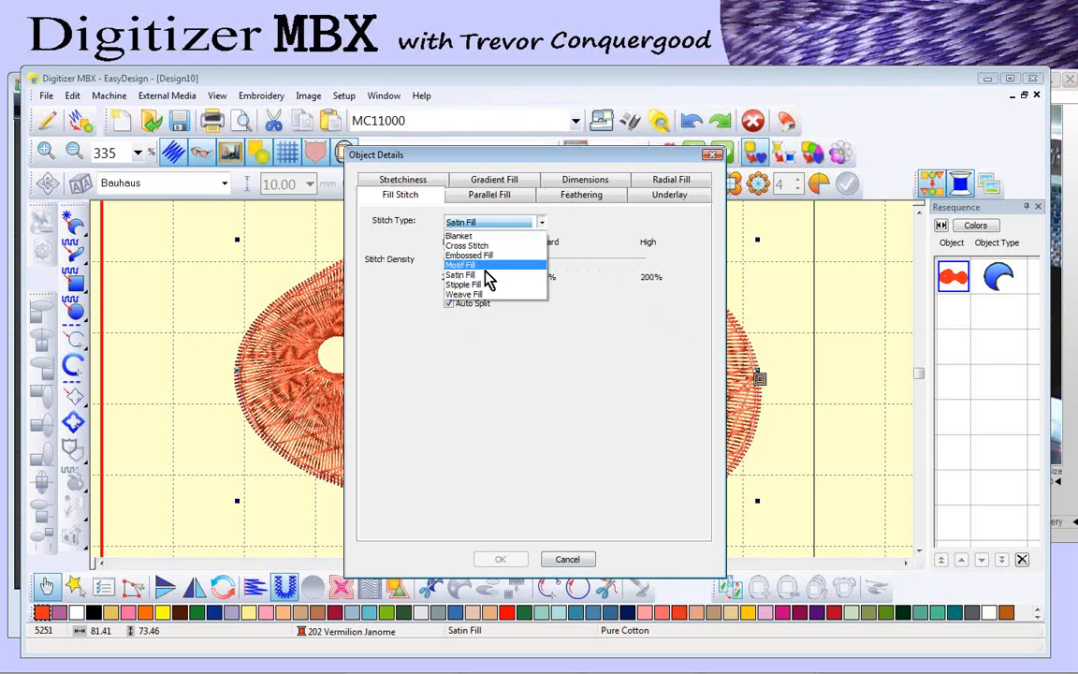
pyautogui.click(481, 297)
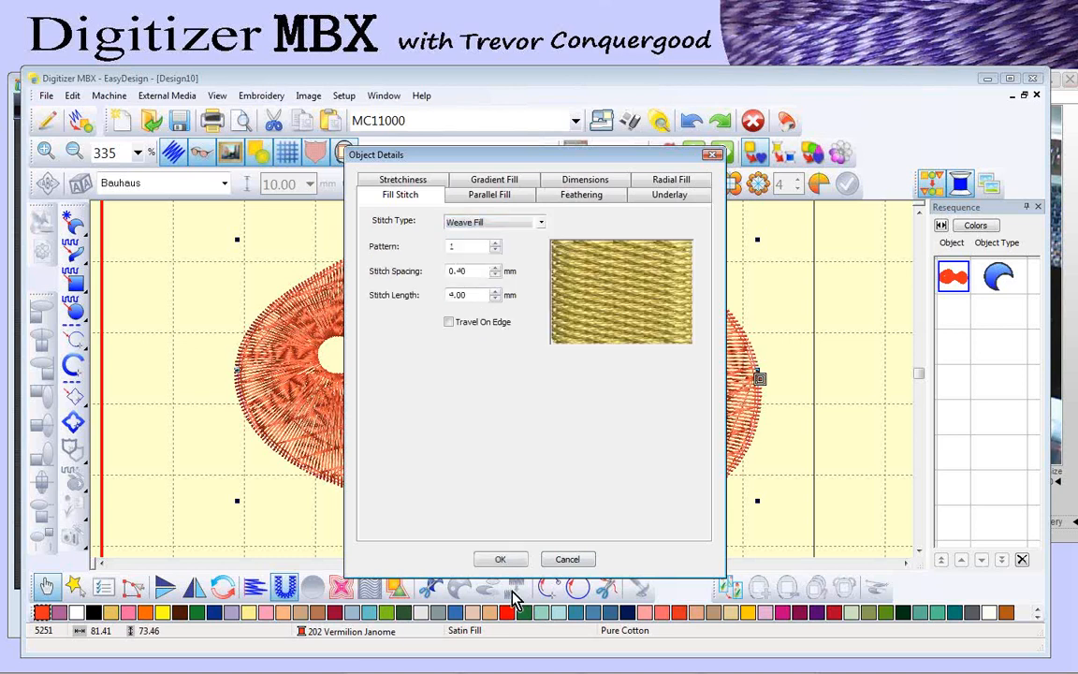
pyautogui.click(504, 560)
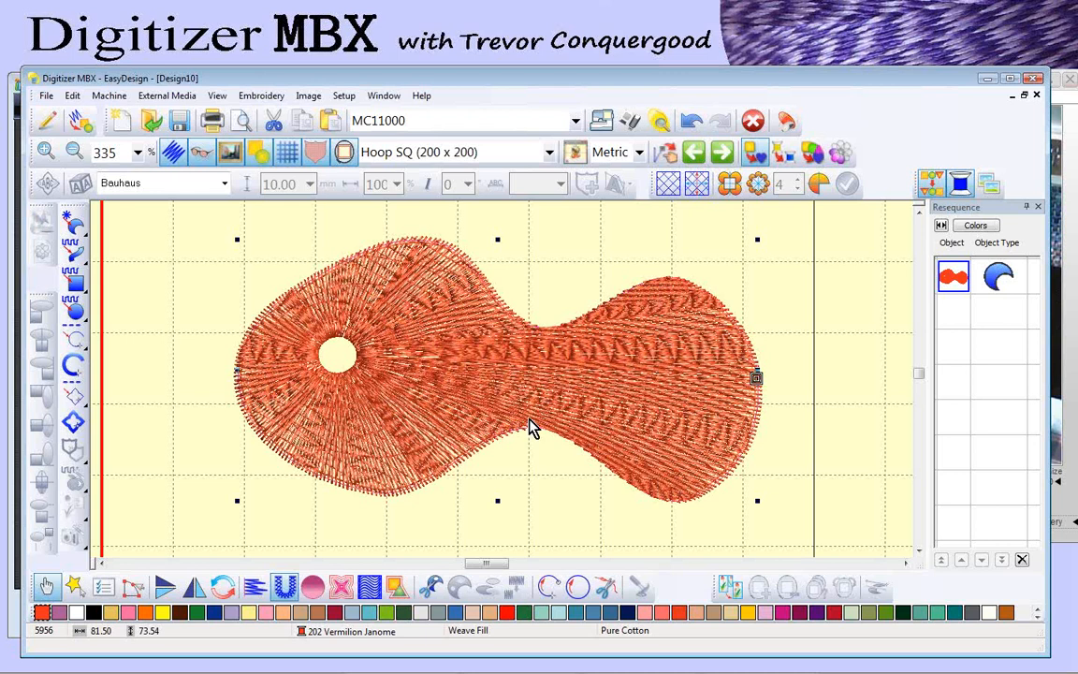
pyautogui.click(361, 356)
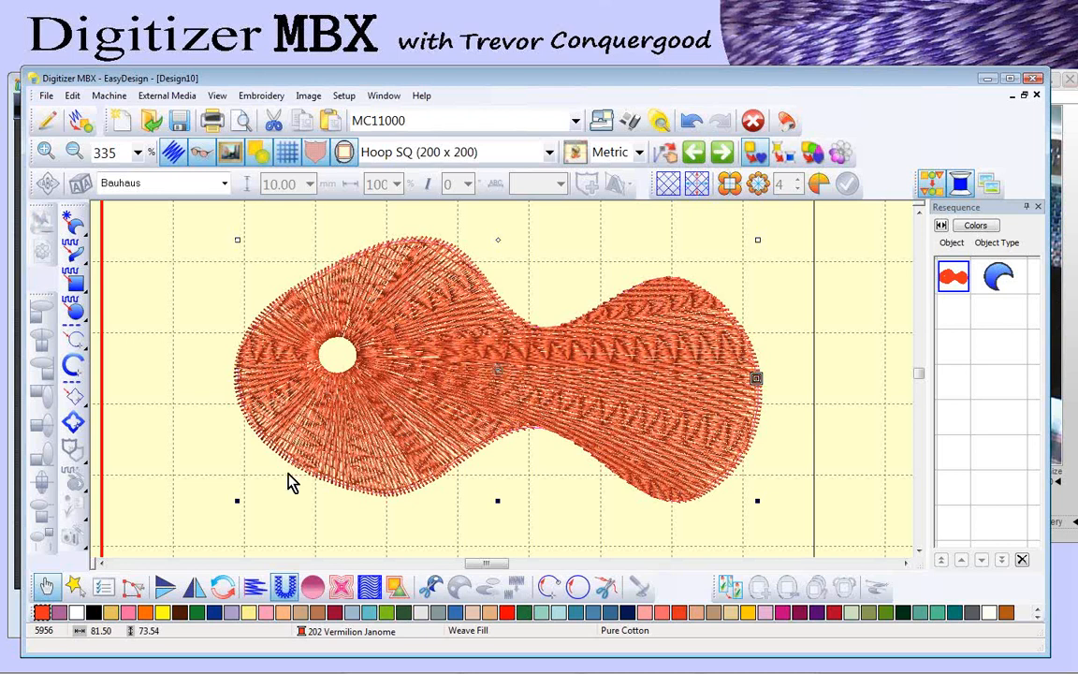
# Step: Reshape the radial fill by moving its centre into the smaller lobe and back to the narrow waist of the shape
pyautogui.click(132, 587)
pyautogui.moveTo(354, 357); pyautogui.dragTo(701, 383)
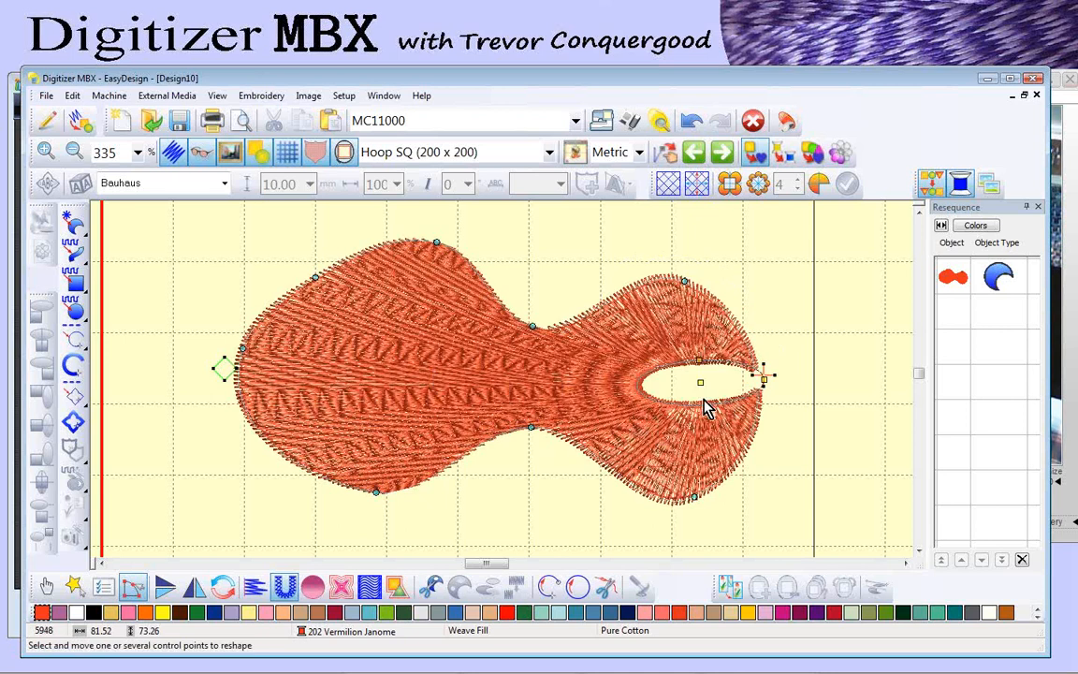
pyautogui.moveTo(705, 388); pyautogui.dragTo(506, 378)
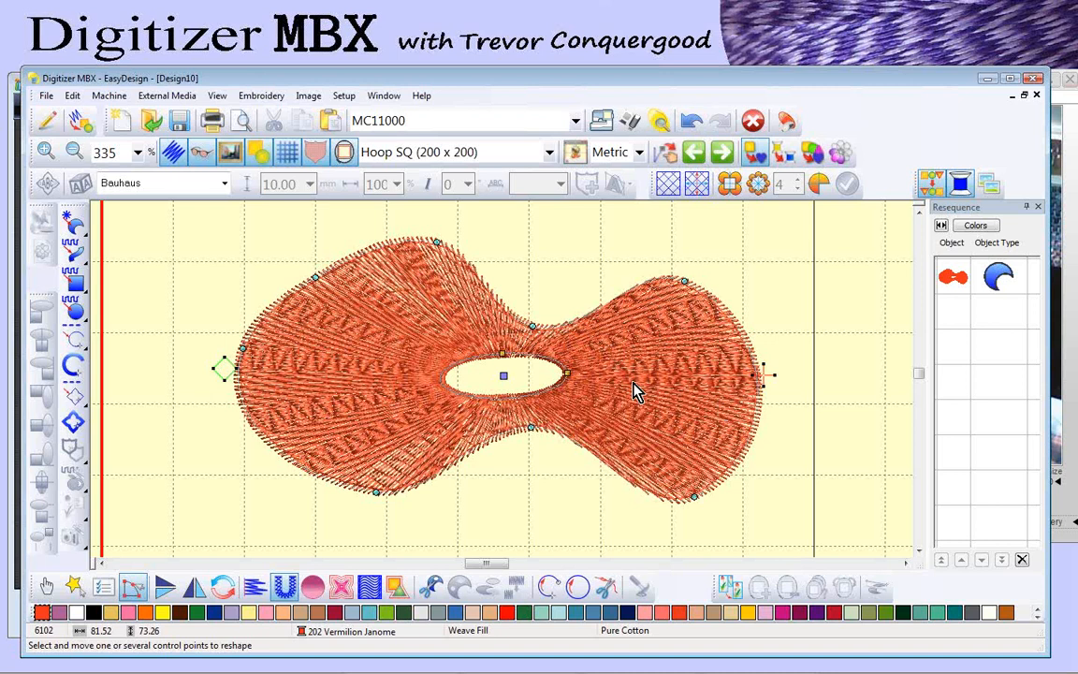
pyautogui.click(44, 587)
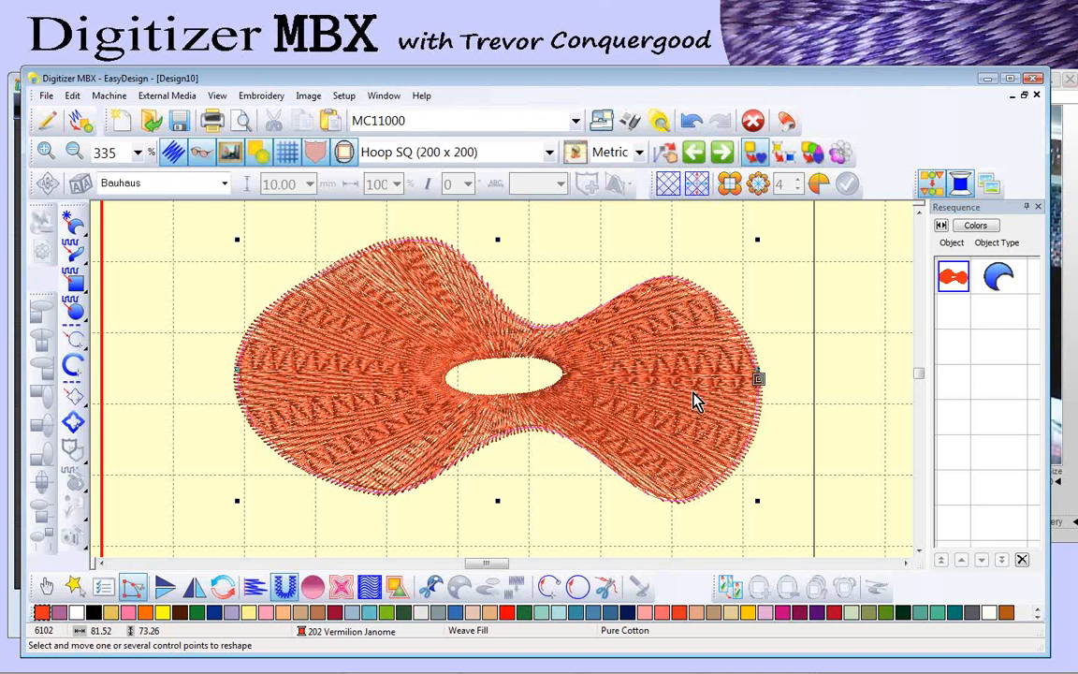
pyautogui.click(781, 264)
pyautogui.hotkey('shift', 'z')
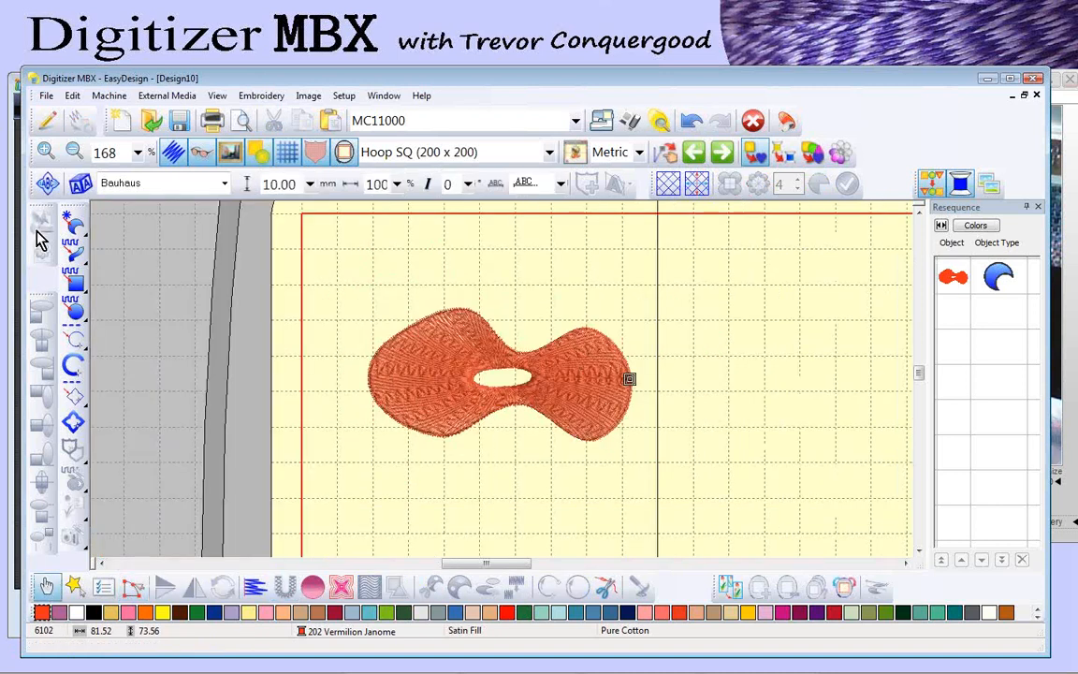
# Step: Switch to Windows Photo Gallery, advance to the New Splitting Guide slide, and return to Digitizer MBX
pyautogui.click(17, 225)
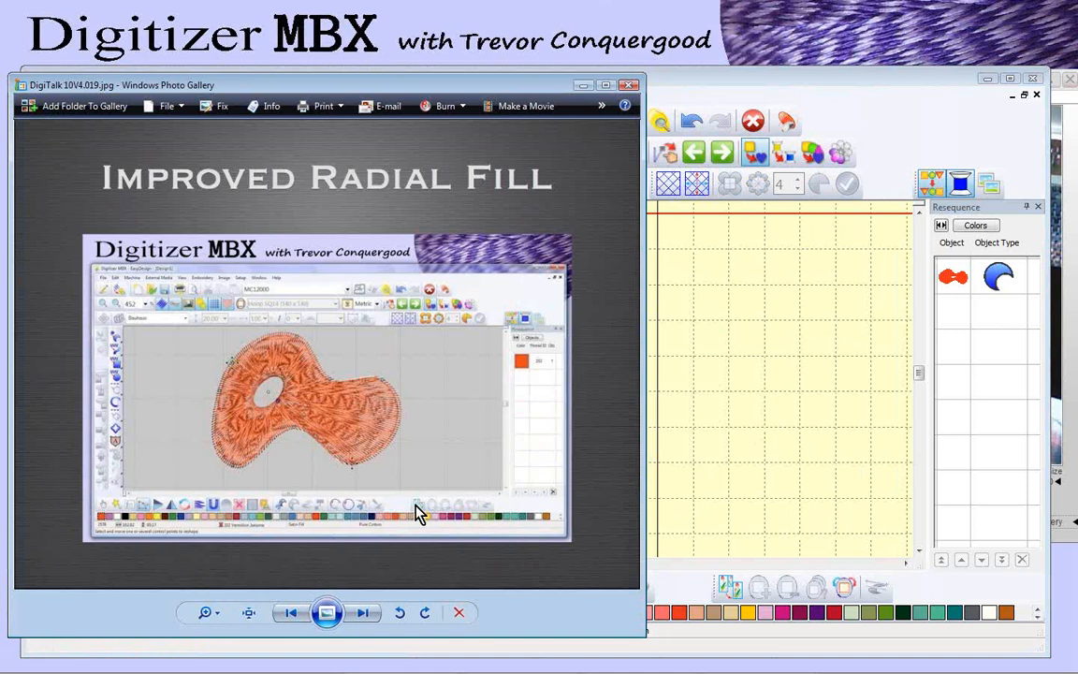
pyautogui.click(365, 615)
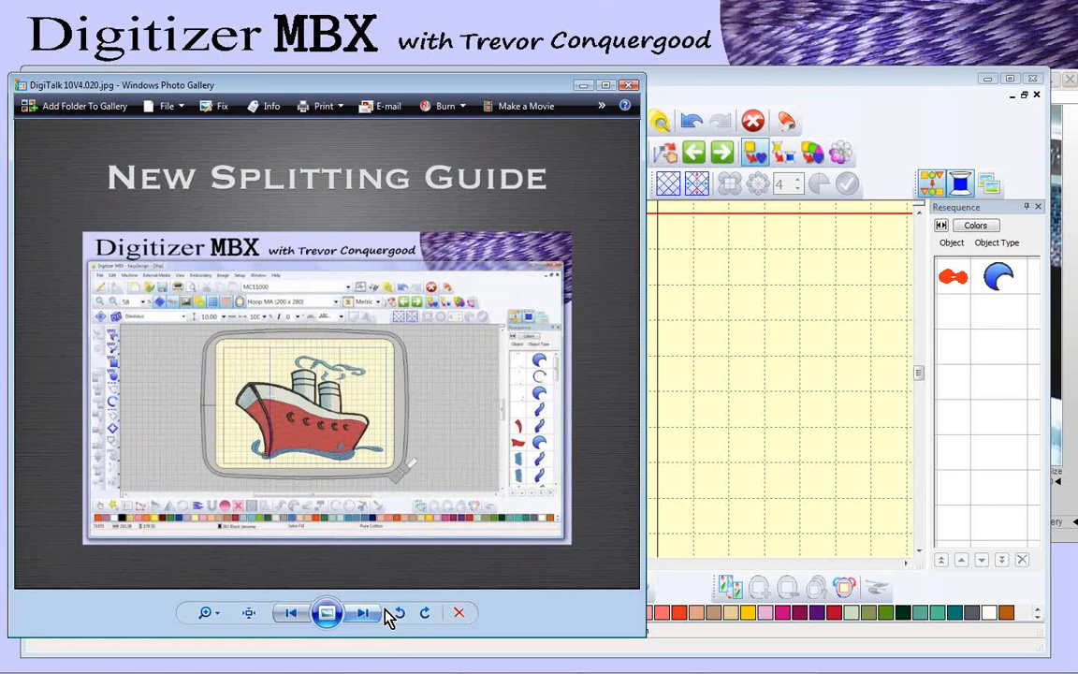
pyautogui.click(794, 84)
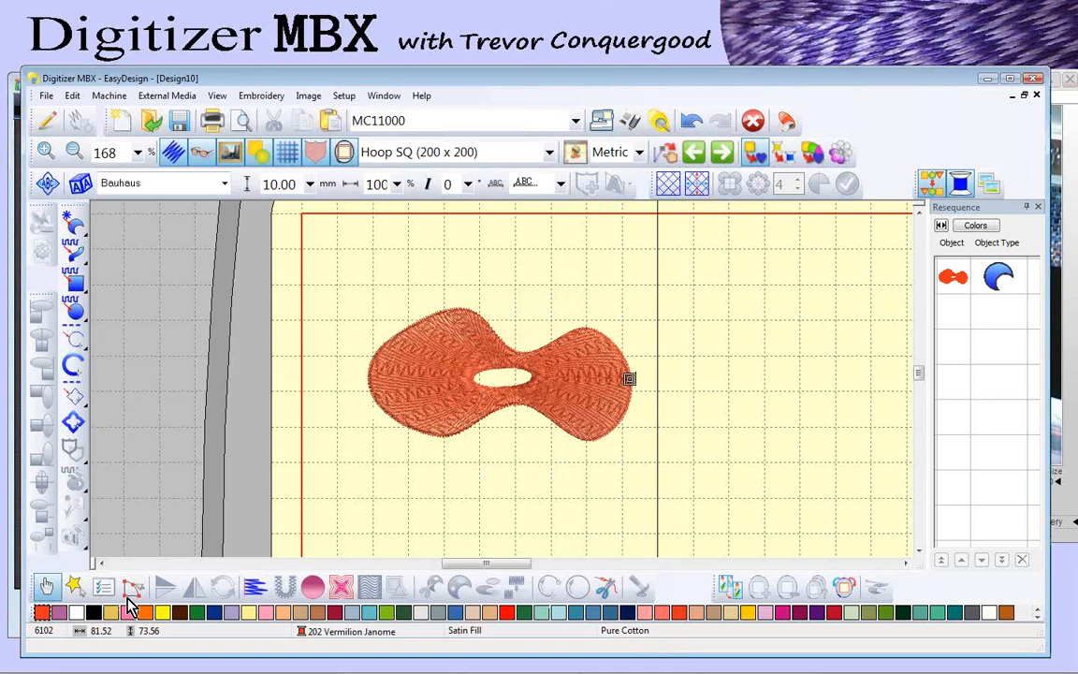
# Step: Delete the radial fill shape from the design
pyautogui.click(445, 339)
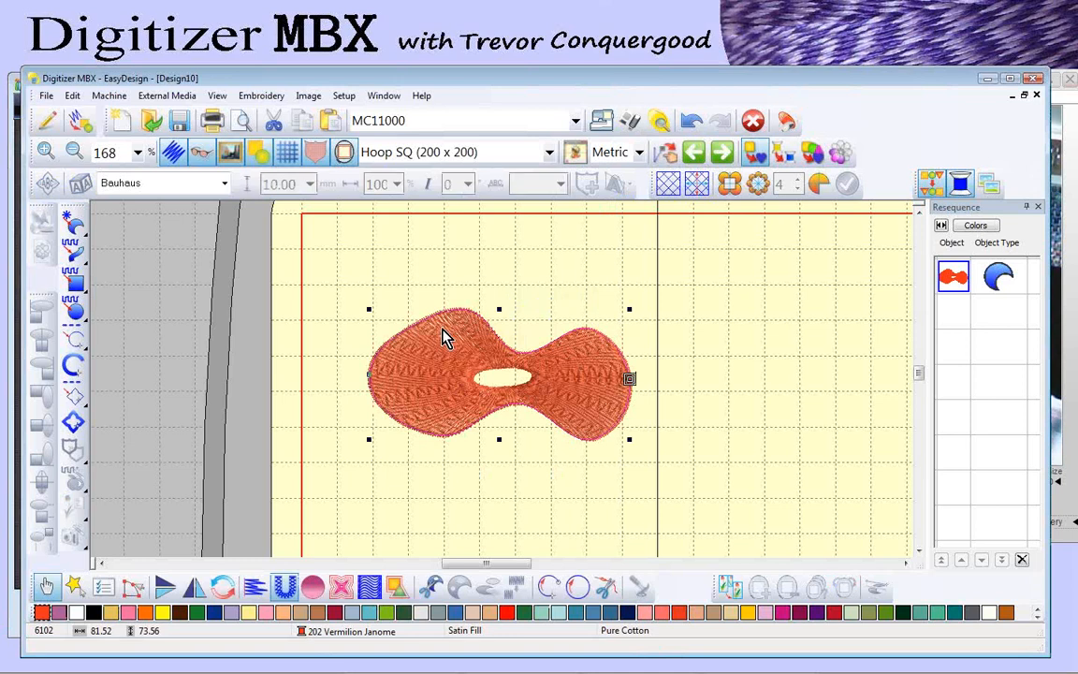
pyautogui.press('Delete')
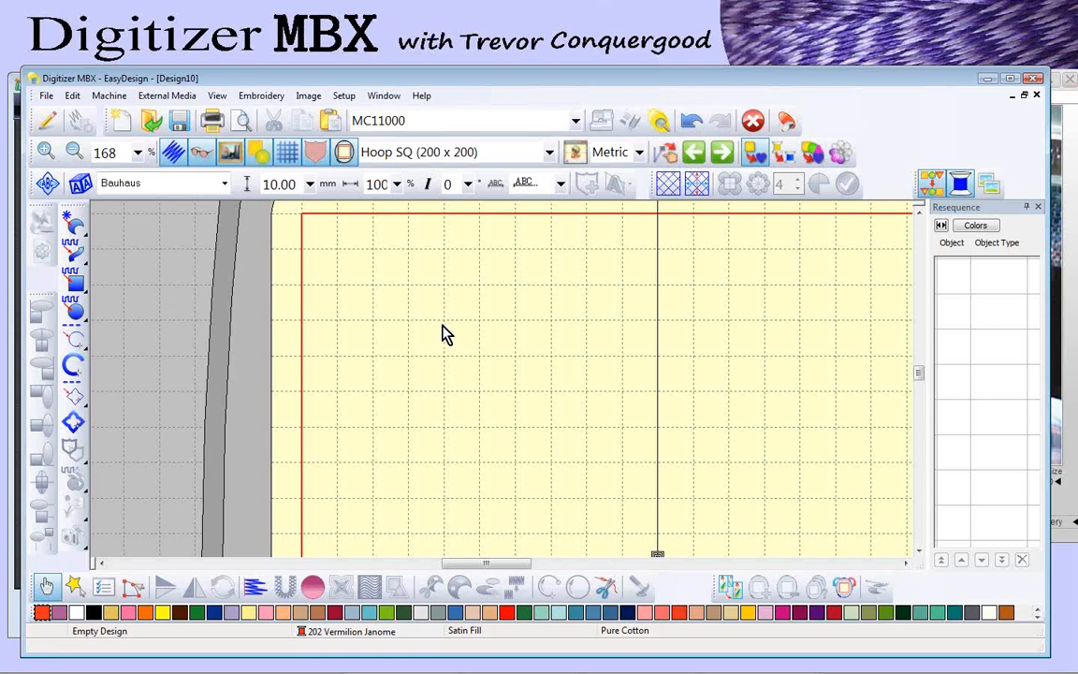
pyautogui.hotkey('shift', 'z')
pyautogui.hotkey('shift', 'z')
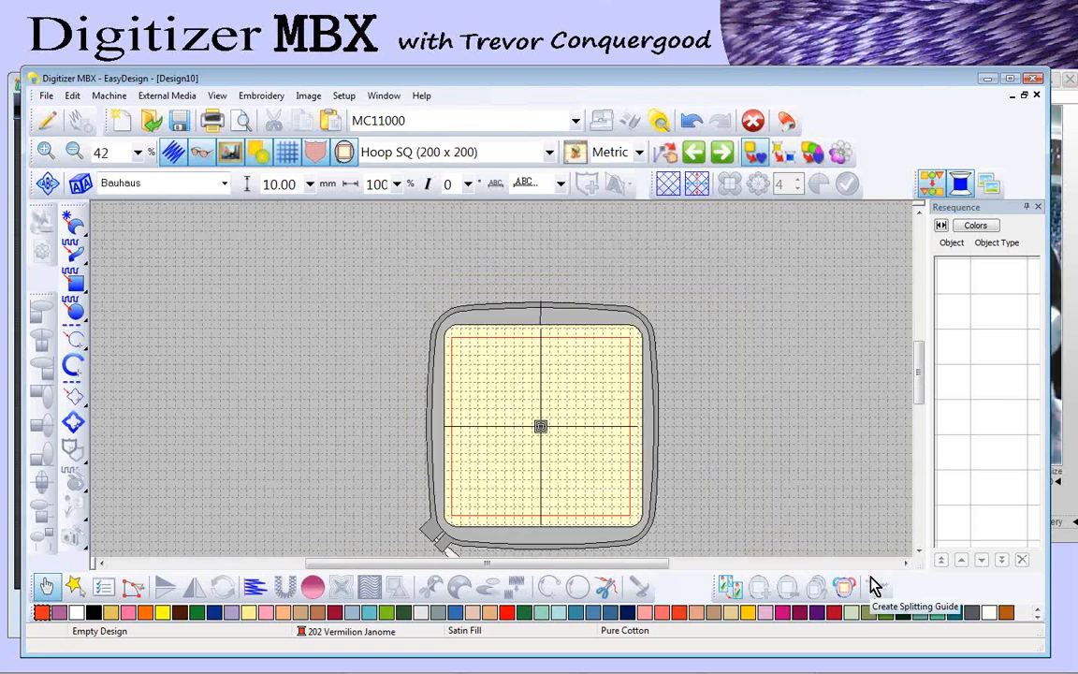
pyautogui.click(919, 552)
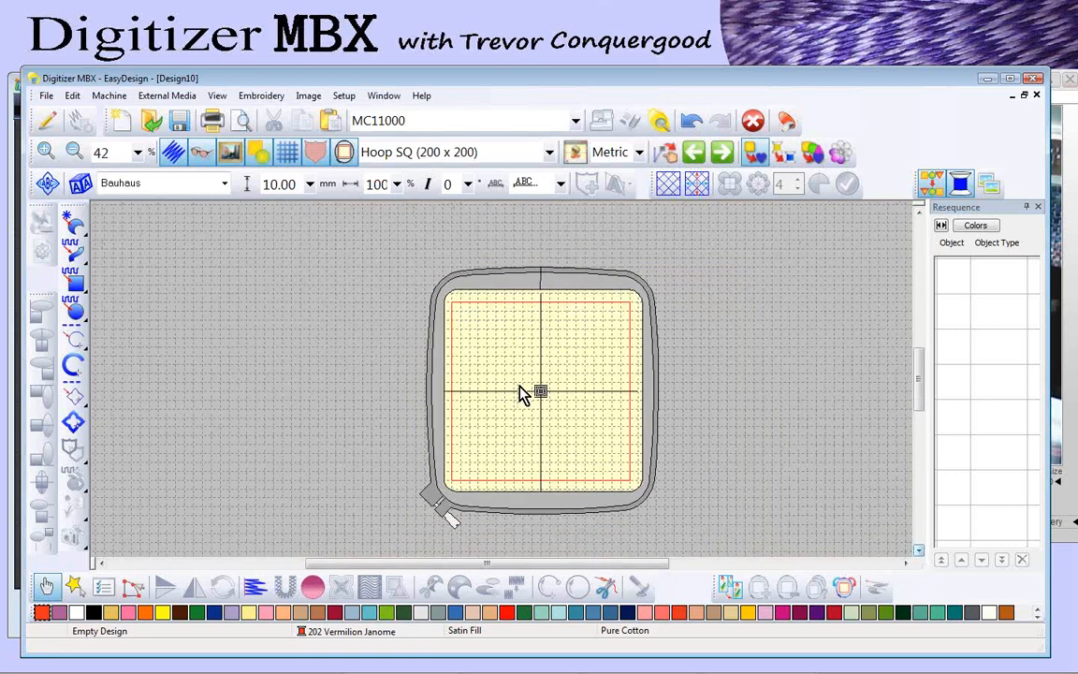
# Step: Set the machine to MC10001, MC10000 Ver 3.0 or higher and the hoop to Hoop D (220 x 190) (Giga Hoop)
pyautogui.click(421, 127)
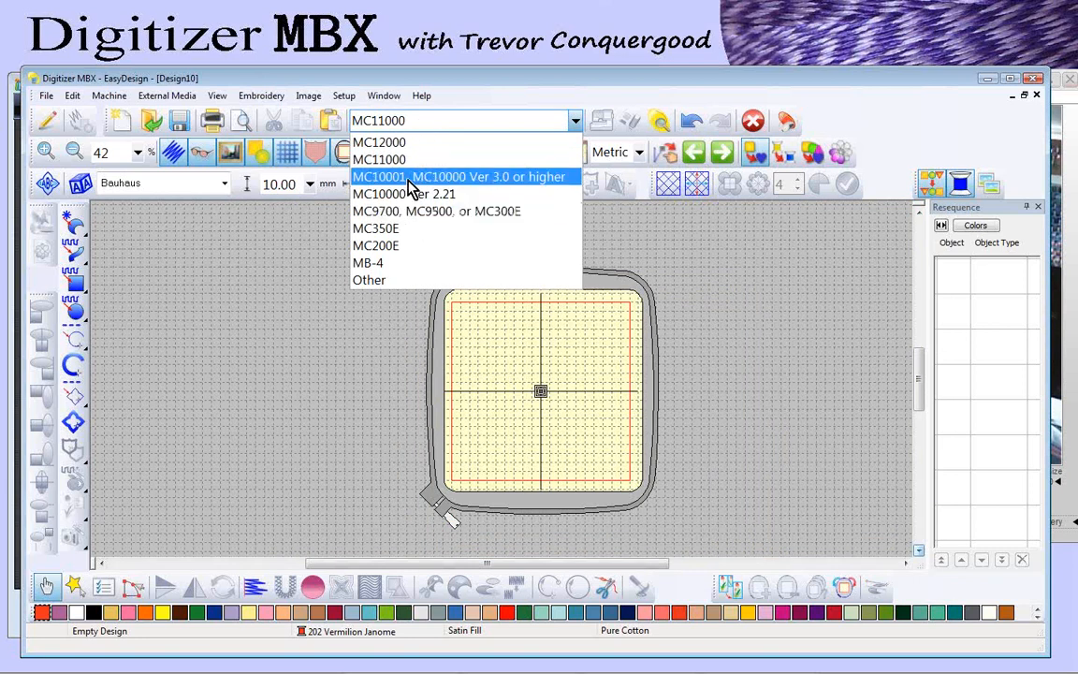
pyautogui.click(409, 177)
pyautogui.click(412, 155)
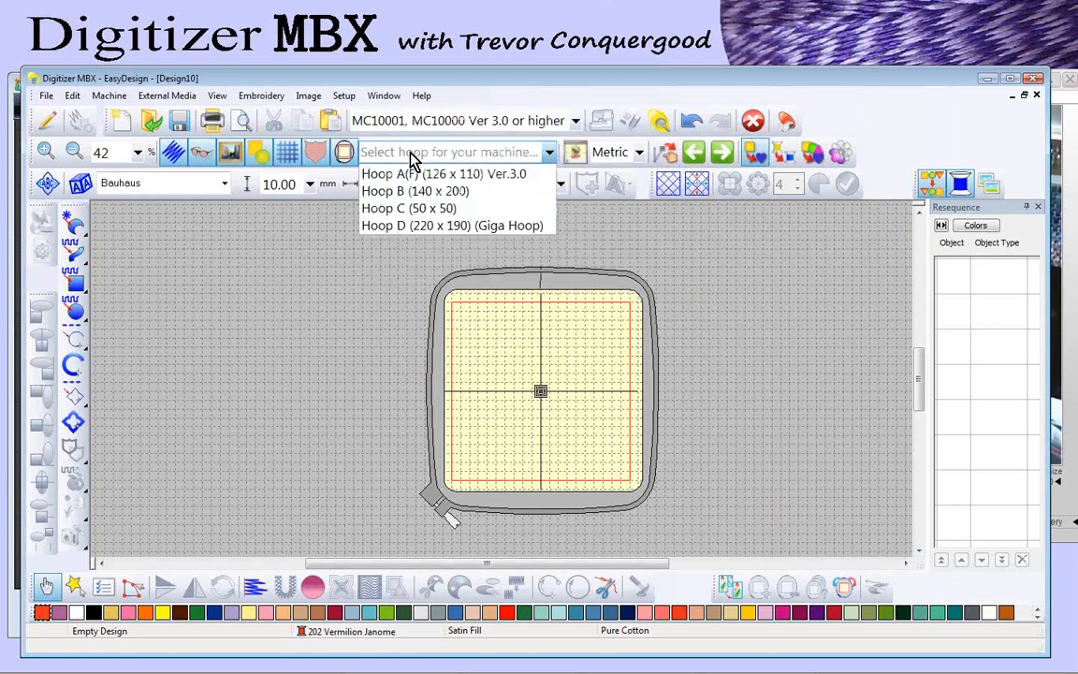
pyautogui.click(438, 227)
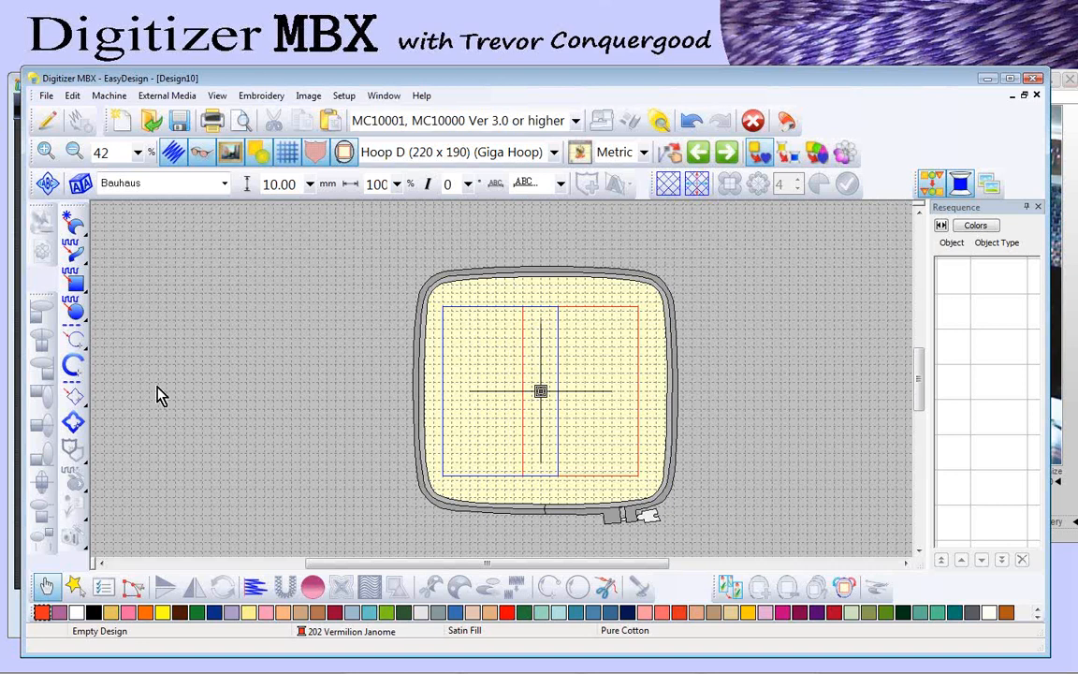
# Step: Add JANOME lettering in the Bauhaus font and enlarge it across both hoop areas, about 201 mm wide
pyautogui.click(81, 183)
pyautogui.click(451, 363)
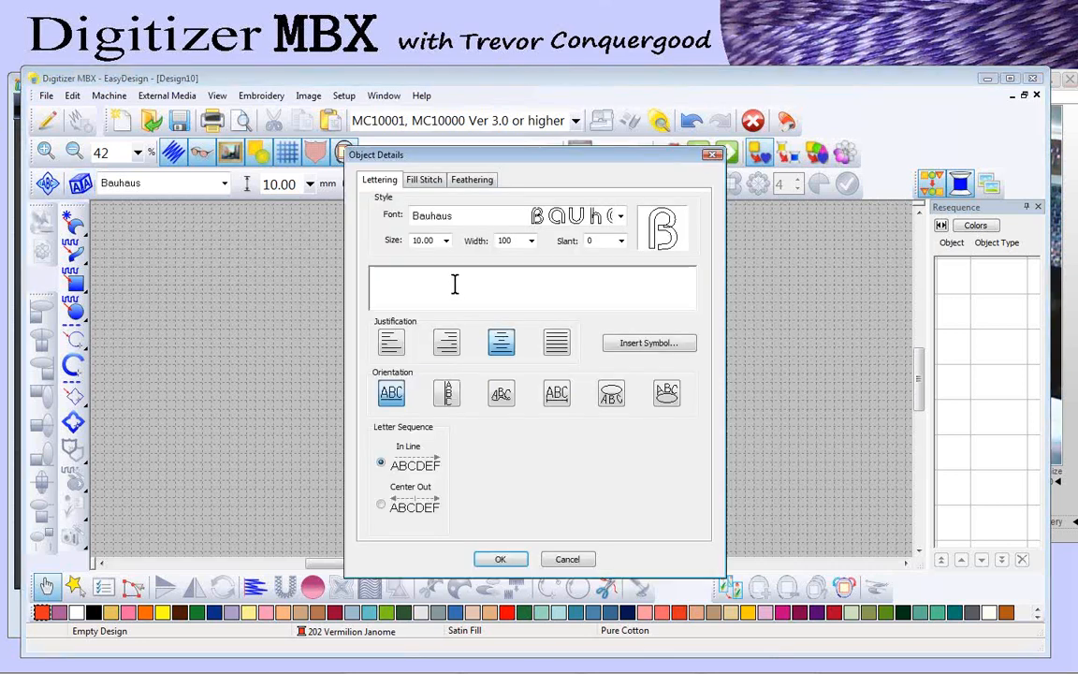
pyautogui.write('JA')
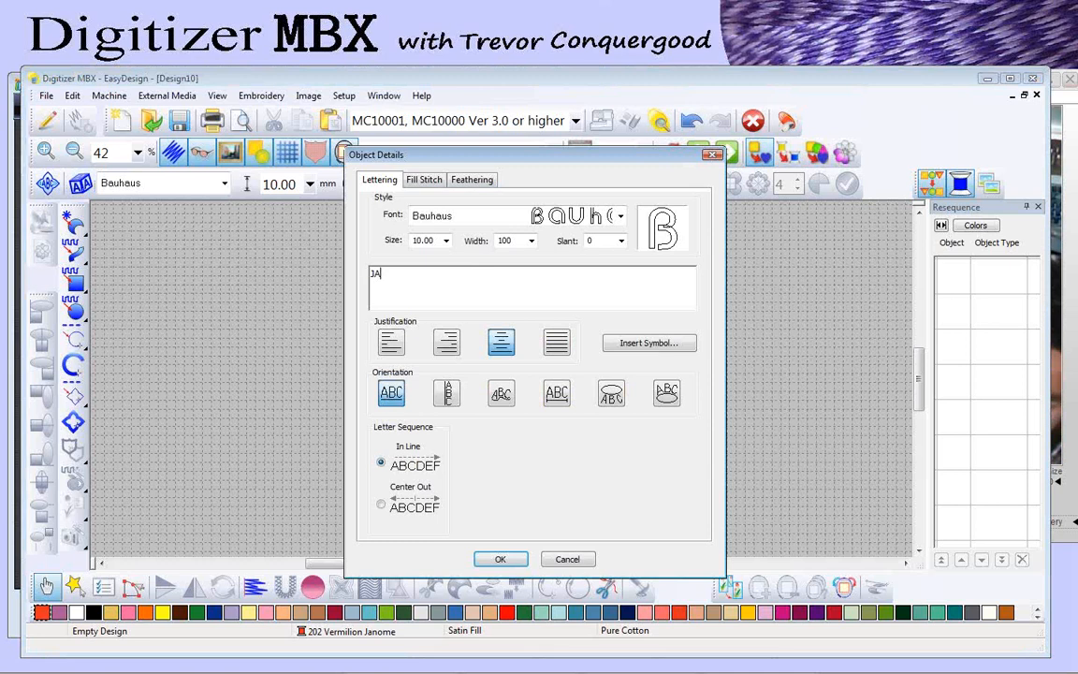
pyautogui.write('NOME')
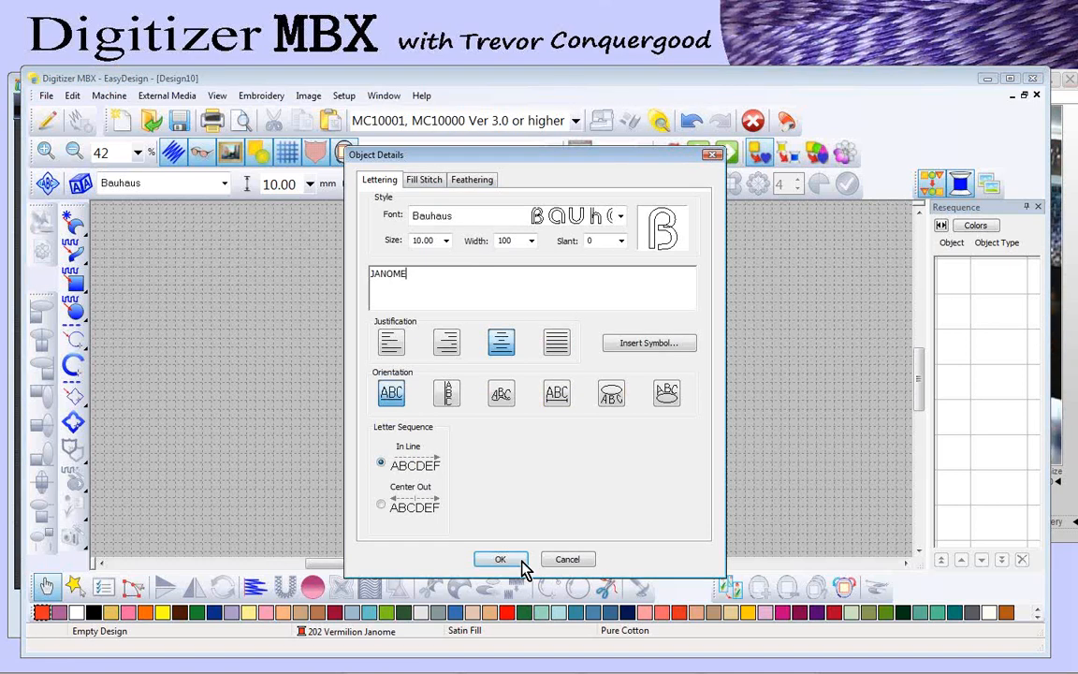
pyautogui.click(500, 559)
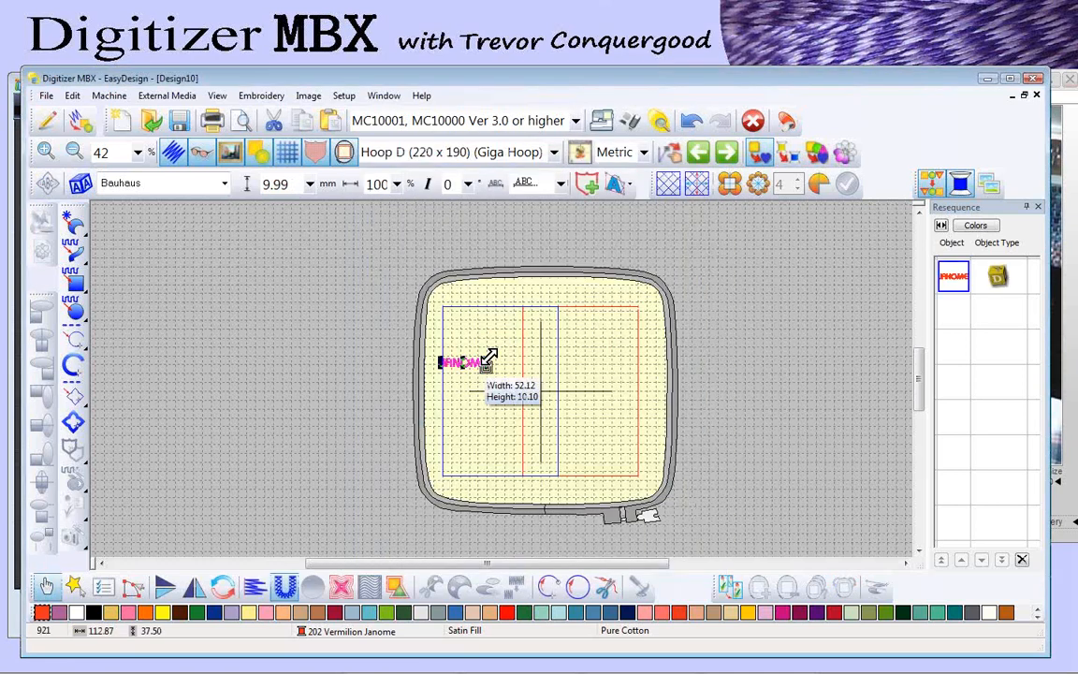
pyautogui.moveTo(476, 371); pyautogui.dragTo(693, 334)
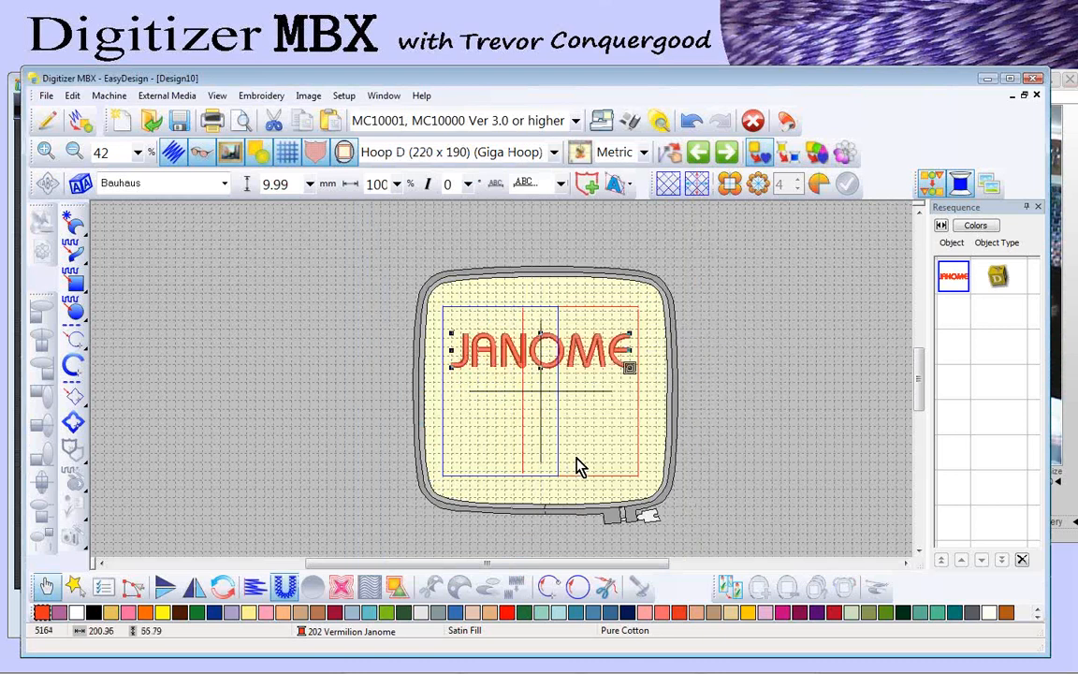
# Step: Try to write the unsplit JANOME lettering design for the Giga Hoop
pyautogui.press('z')
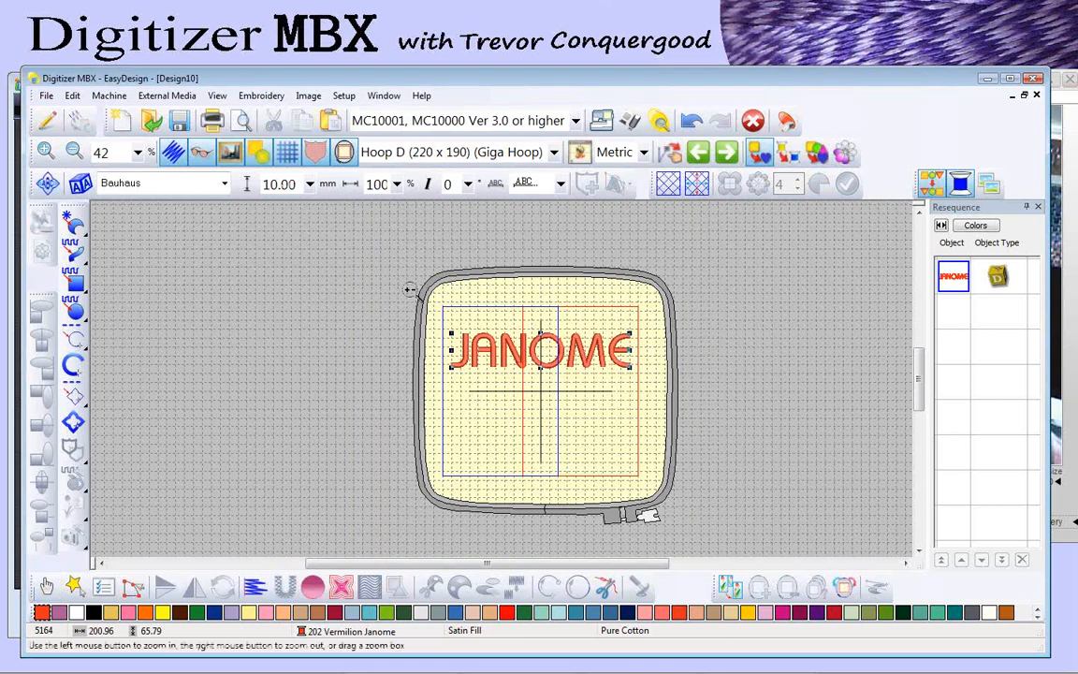
pyautogui.moveTo(407, 281); pyautogui.dragTo(658, 394)
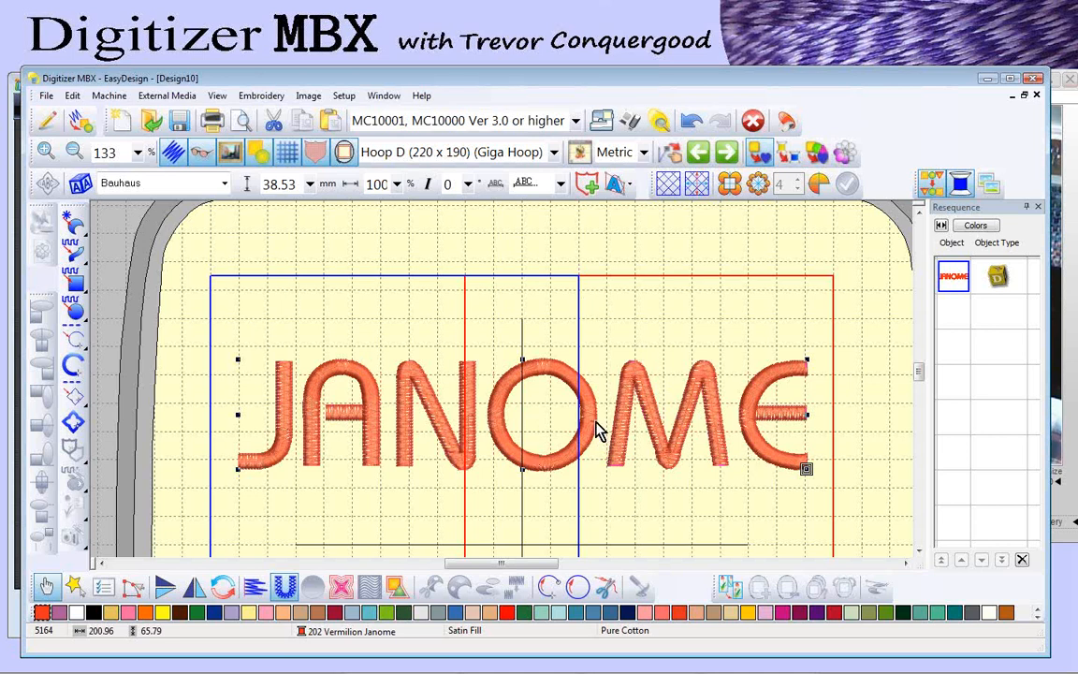
pyautogui.click(630, 120)
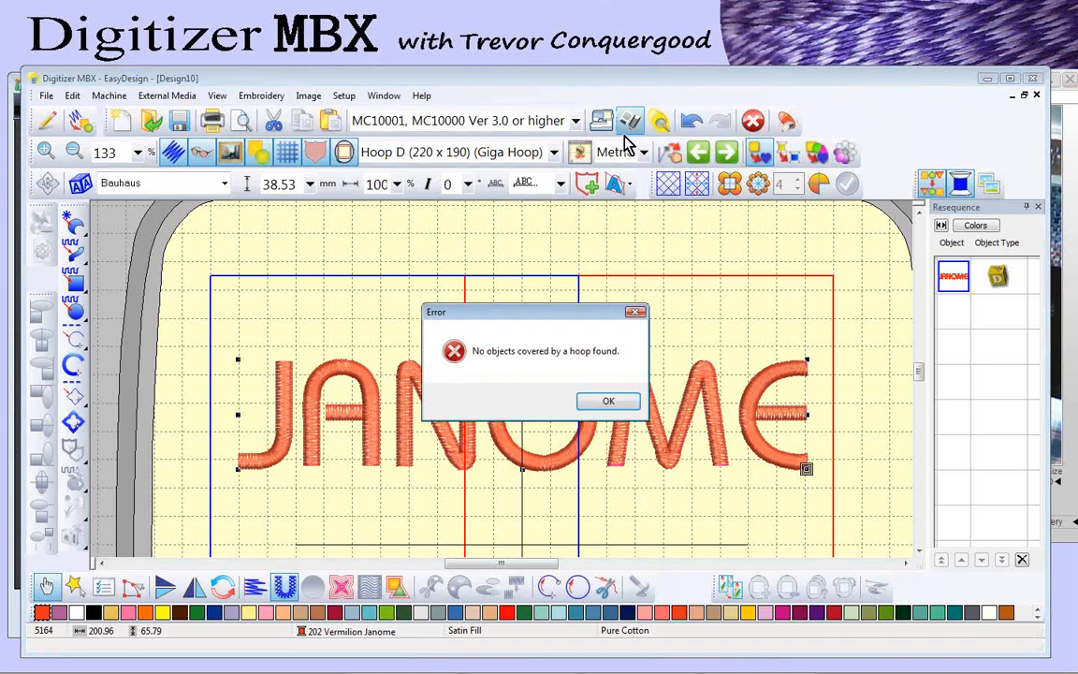
pyautogui.click(608, 401)
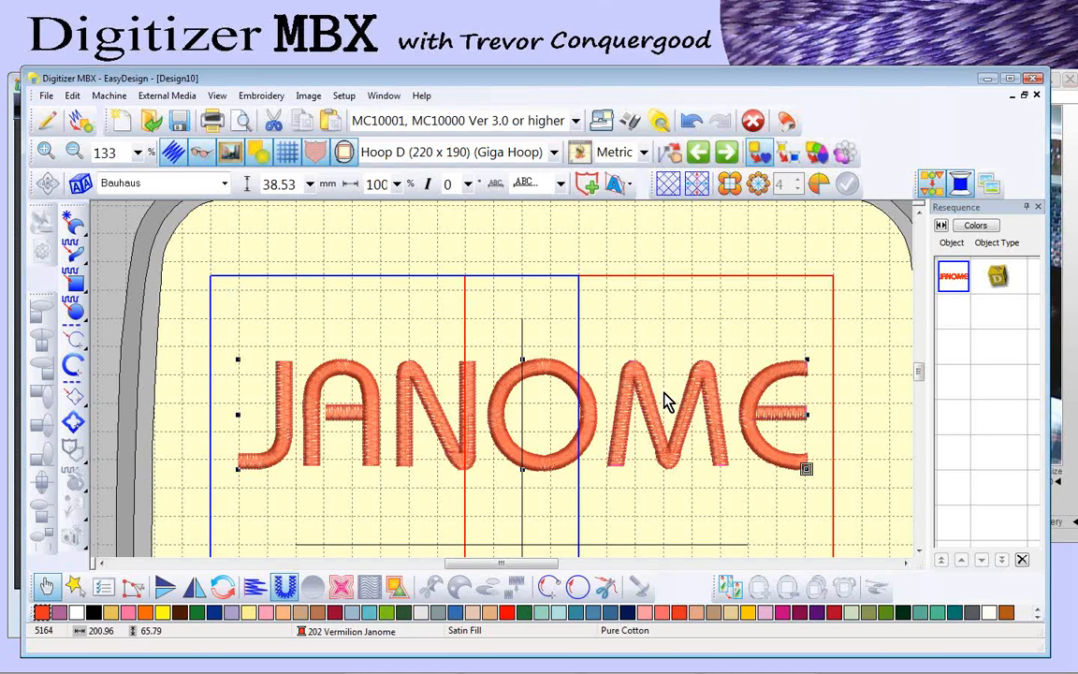
# Step: Enter the hoop layout view, create a vertical splitting guide between the letters N and O, and return to the design
pyautogui.scroll(-1, 663, 401)
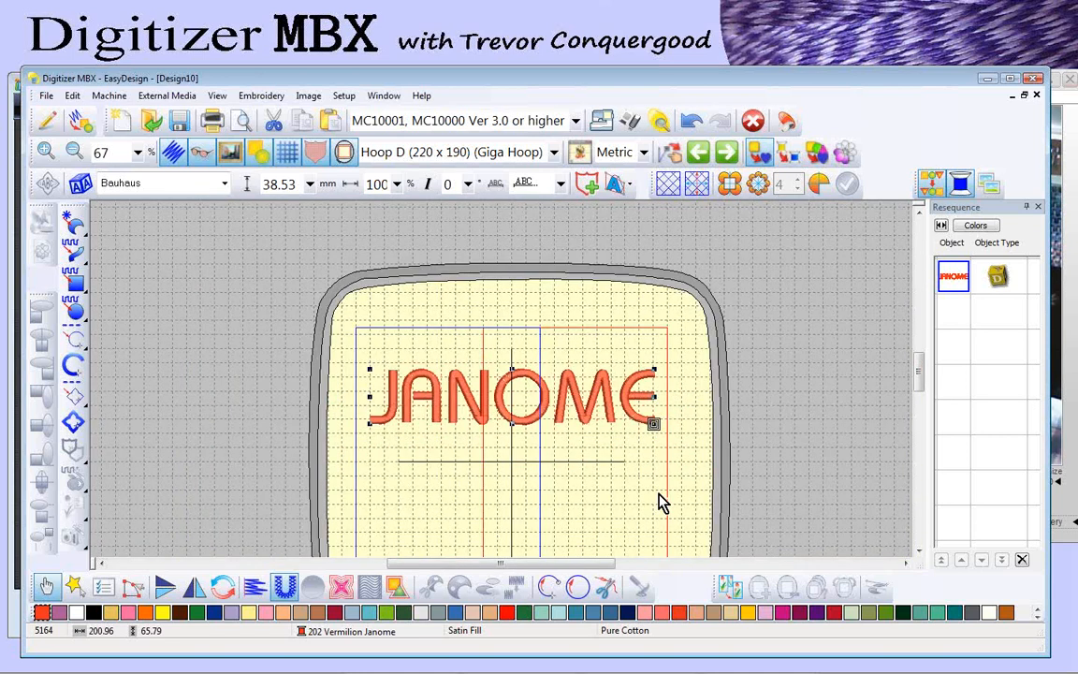
pyautogui.click(733, 588)
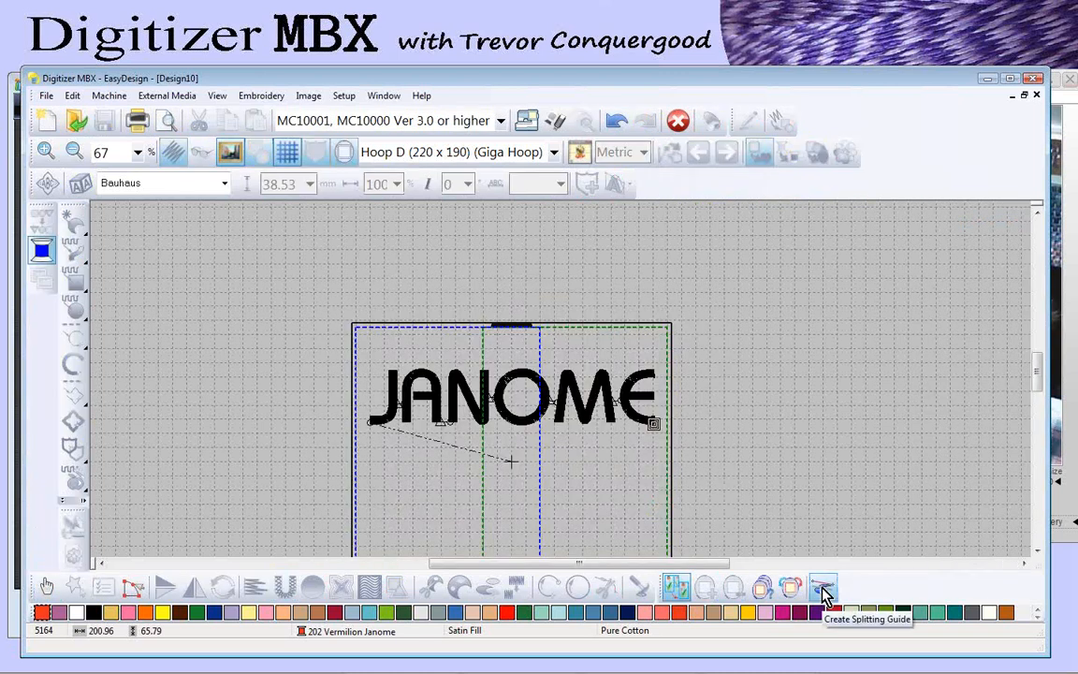
pyautogui.click(823, 590)
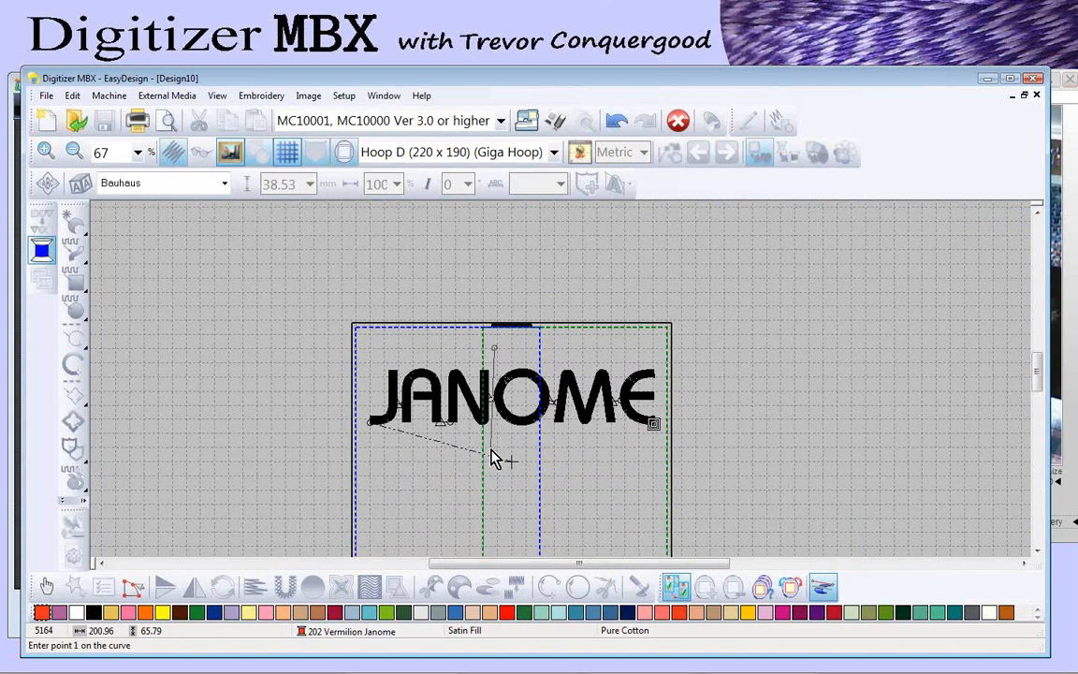
pyautogui.click(495, 456)
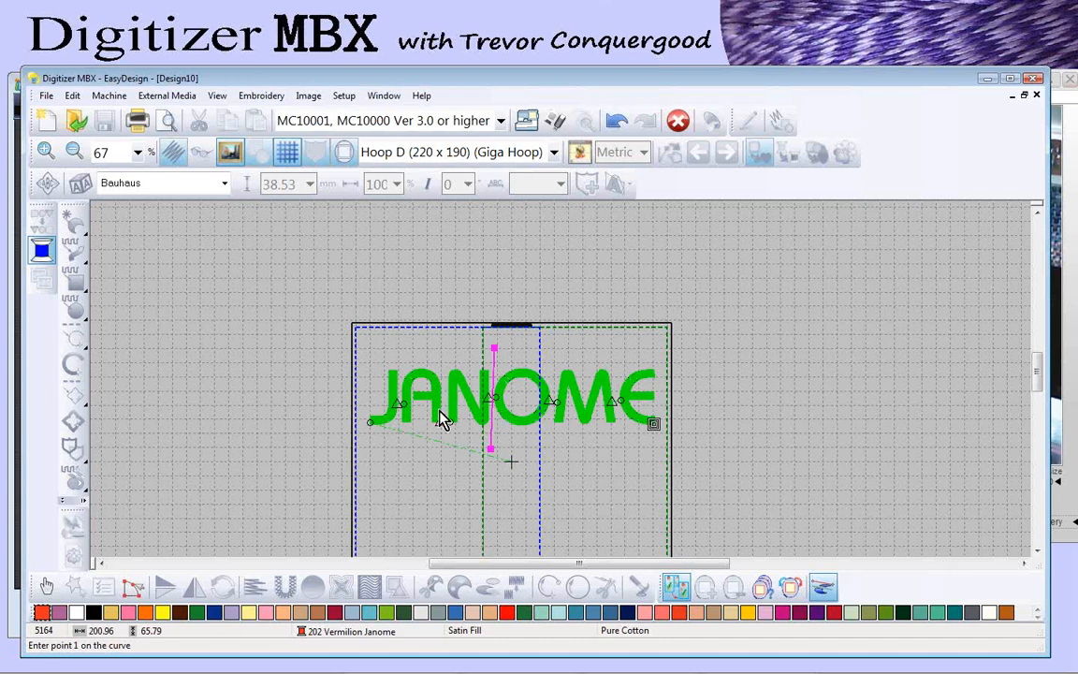
pyautogui.click(676, 590)
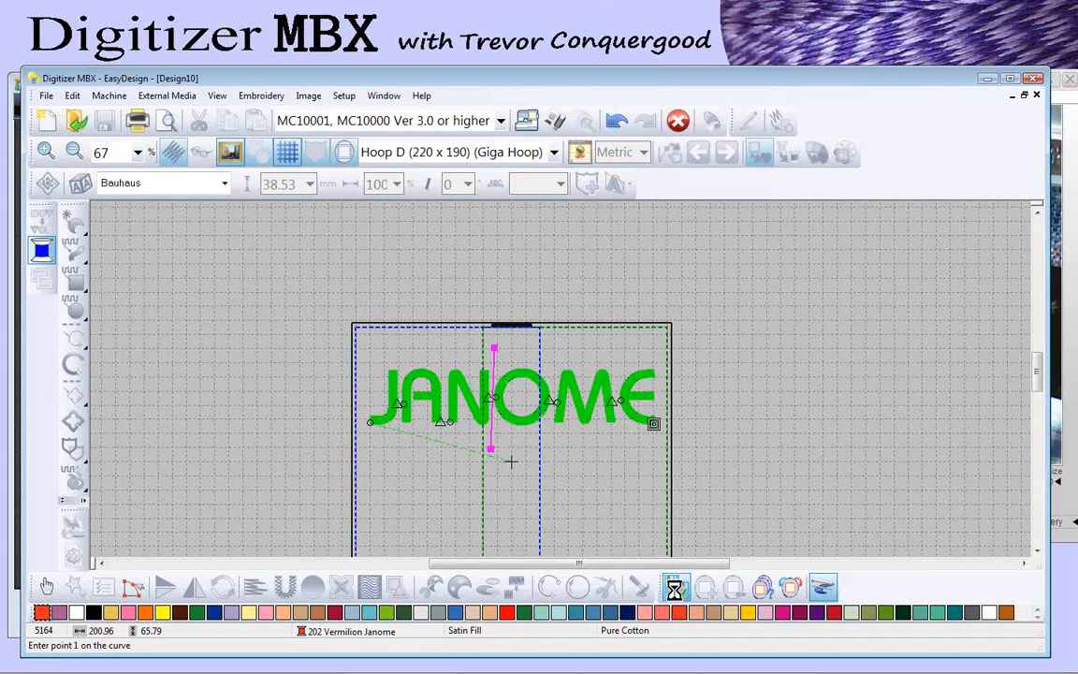
# Step: Write the split design to preview its hooping sequence, and close the preview
pyautogui.click(631, 123)
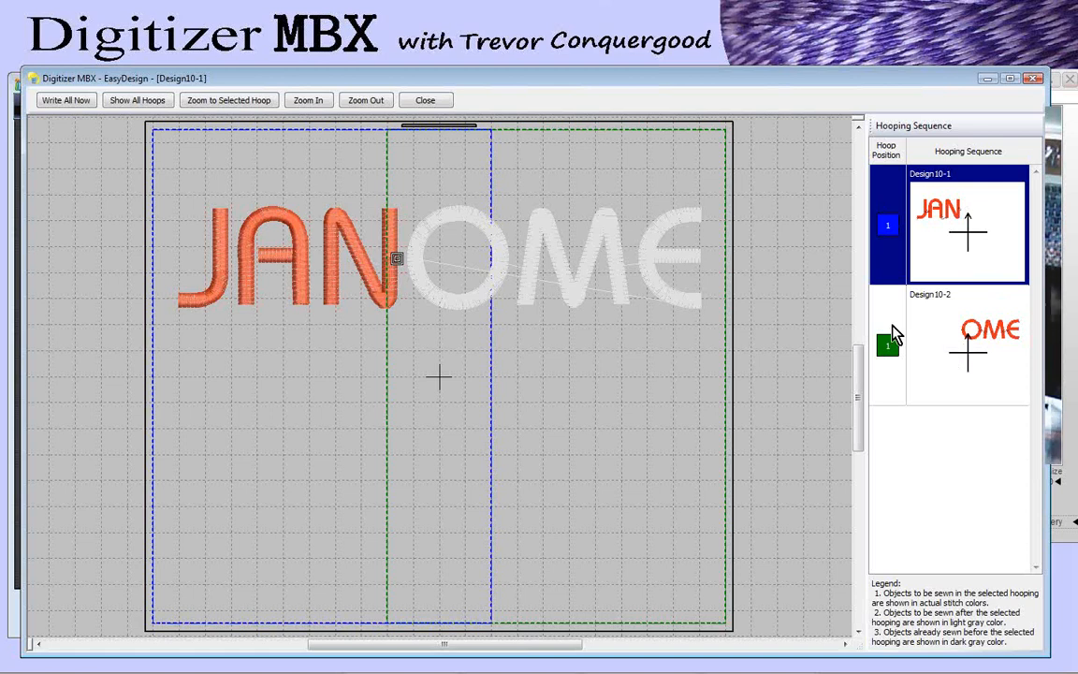
pyautogui.click(426, 101)
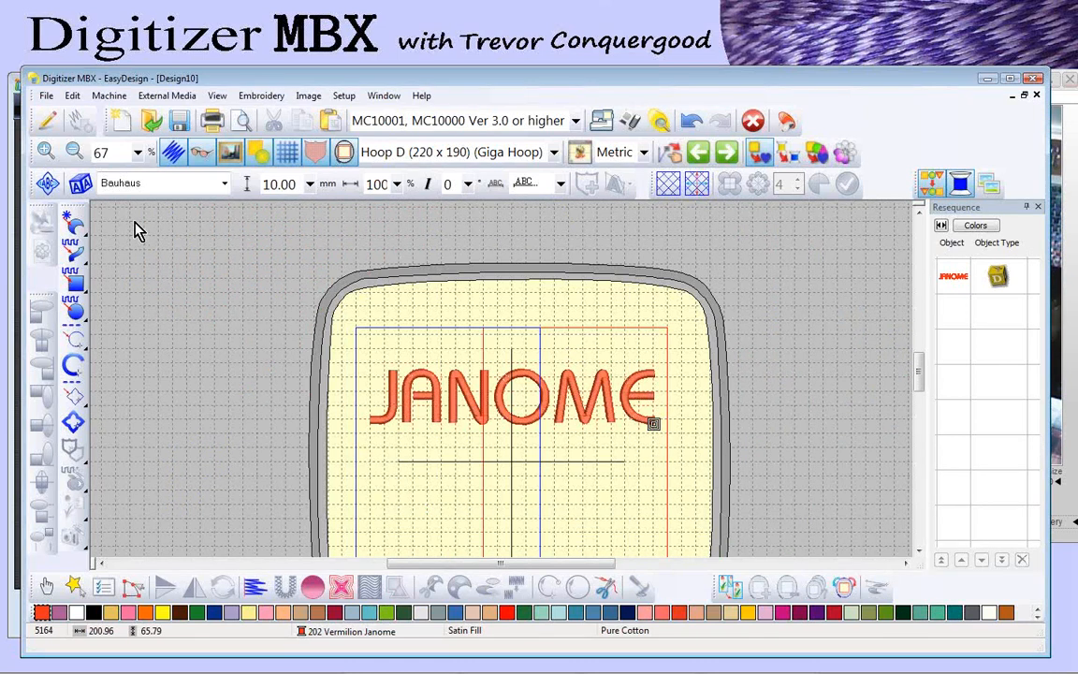
# Step: Open the African.JAN design from the Embroidery Album V4 folder
pyautogui.click(154, 124)
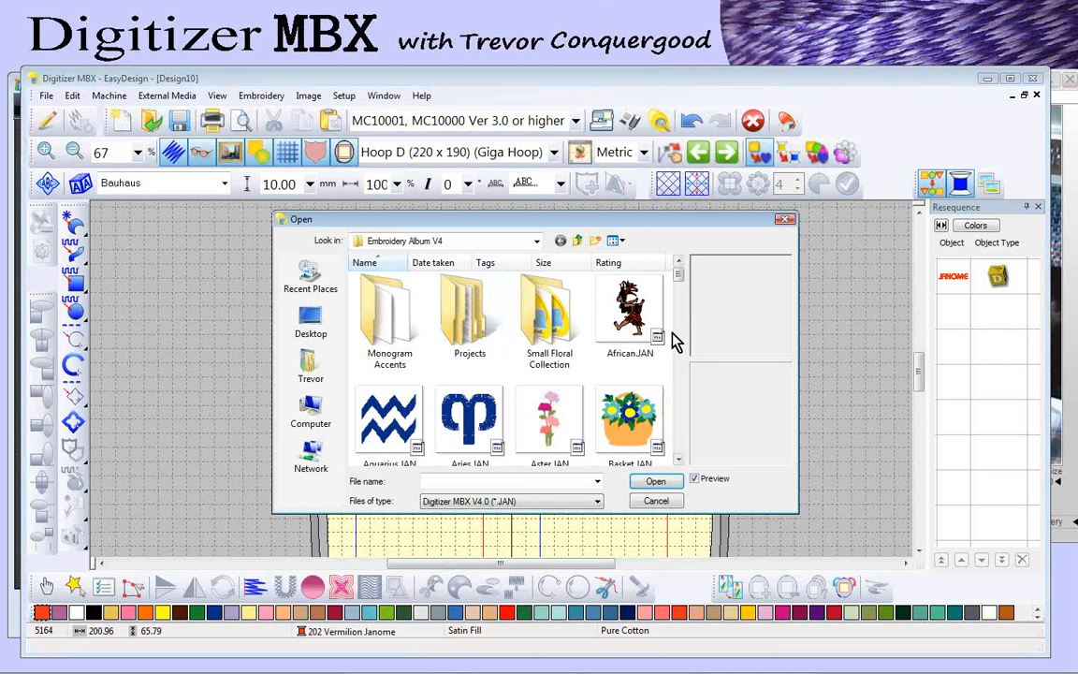
pyautogui.click(632, 328)
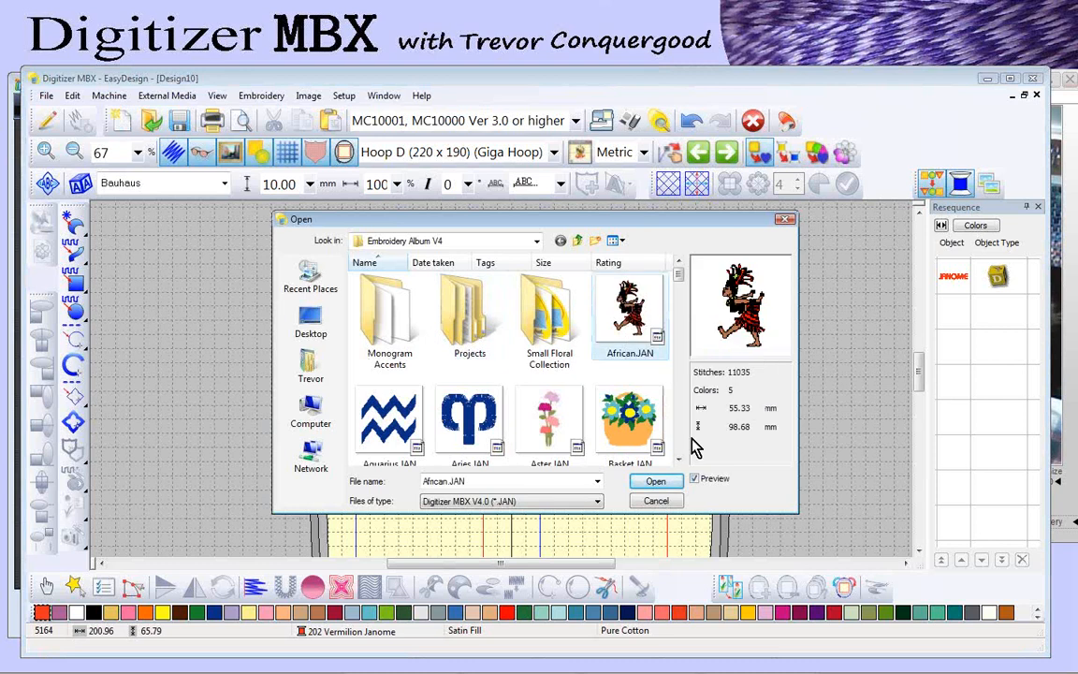
pyautogui.click(655, 482)
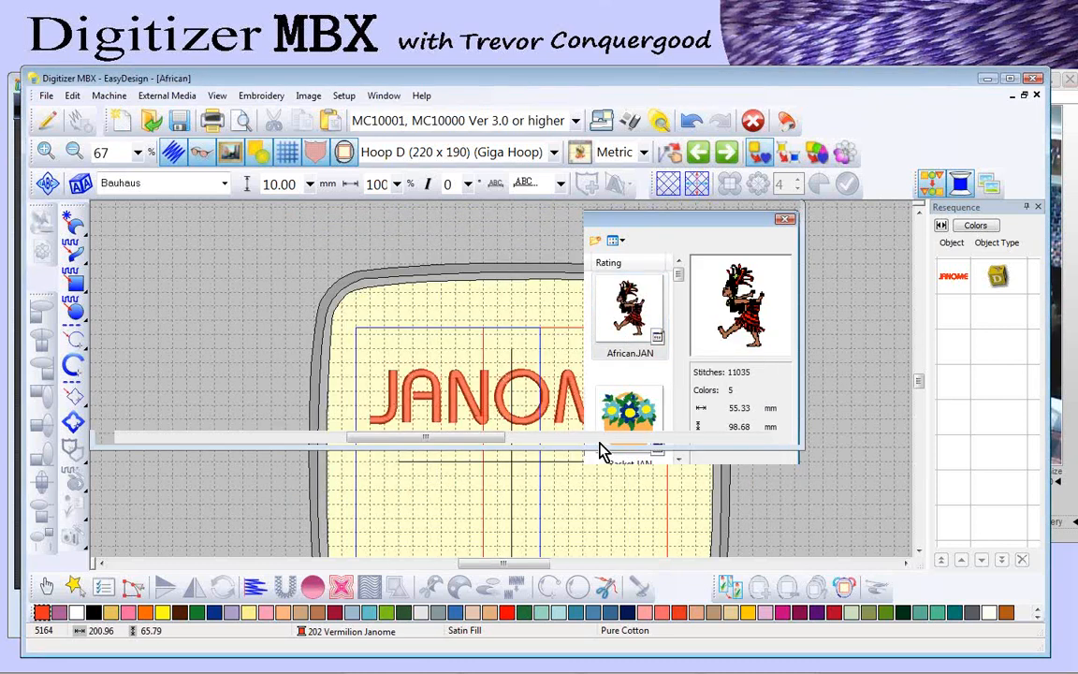
# Step: Set the embroidery machine to MC11000 and choose Hoop MA (200 x 280)
pyautogui.hotkey('shift', 'z')
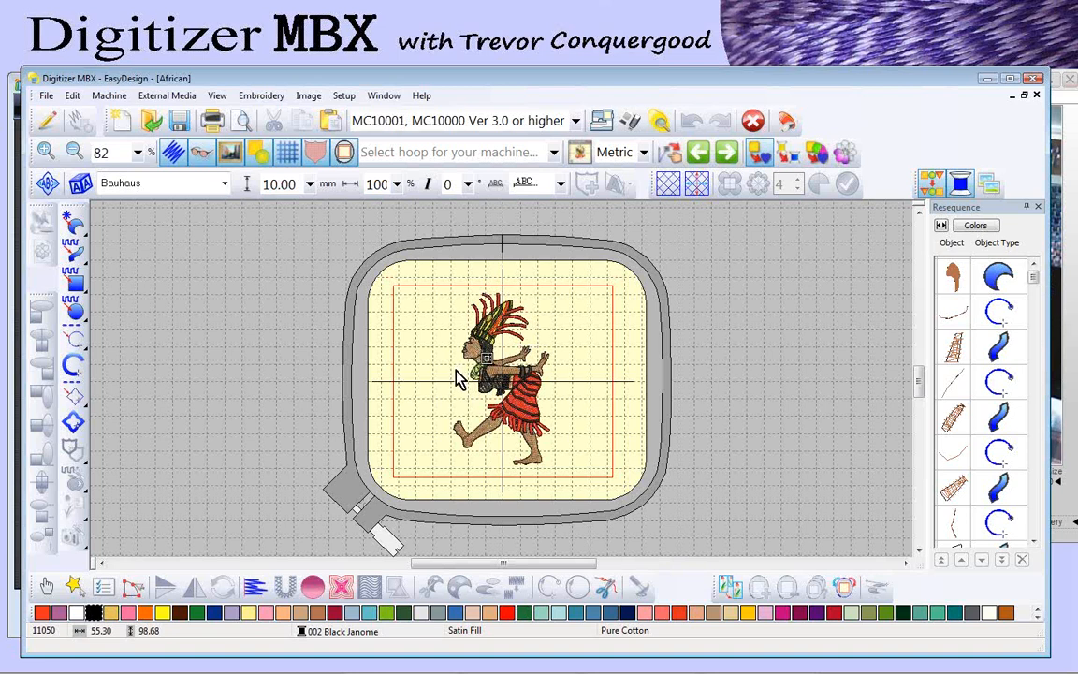
pyautogui.click(420, 122)
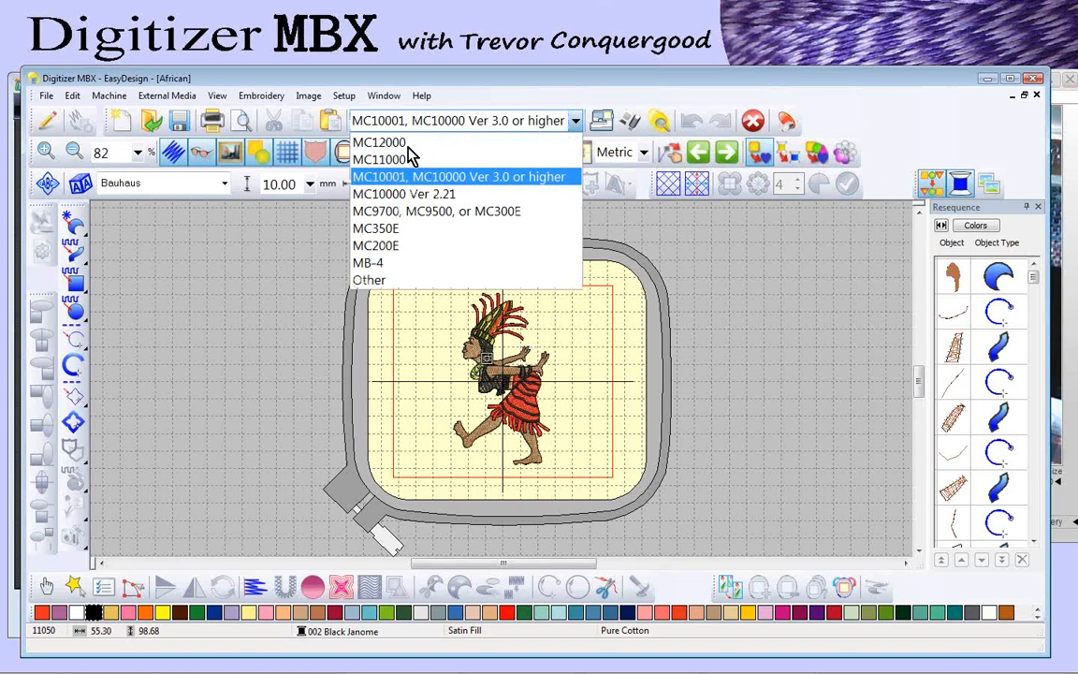
pyautogui.click(408, 169)
pyautogui.click(409, 156)
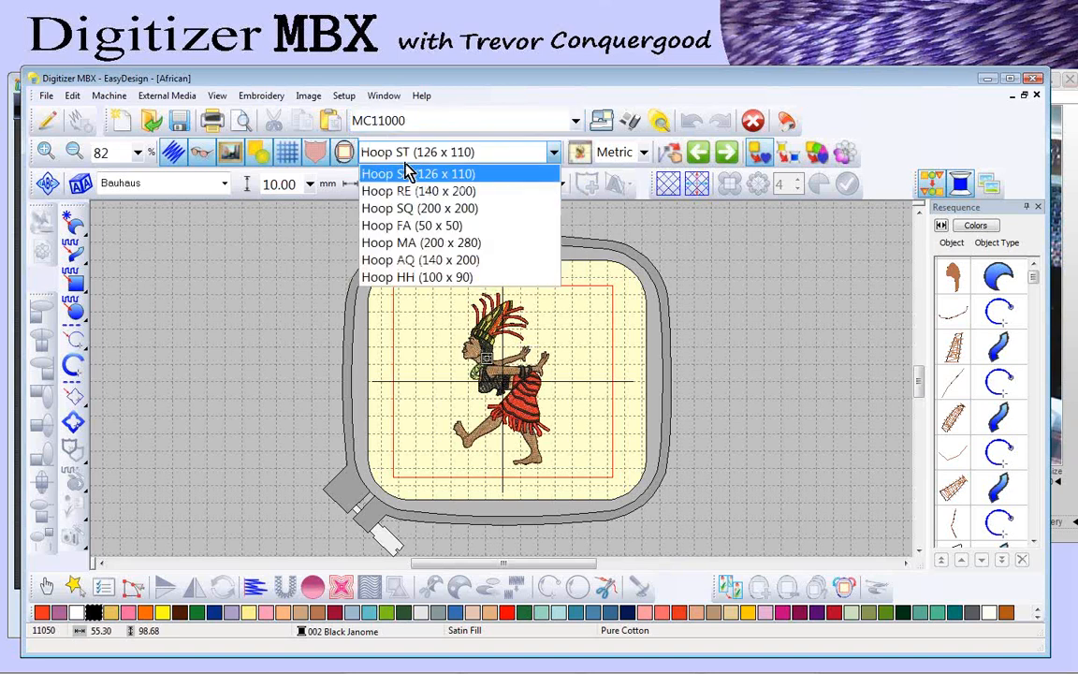
pyautogui.click(414, 243)
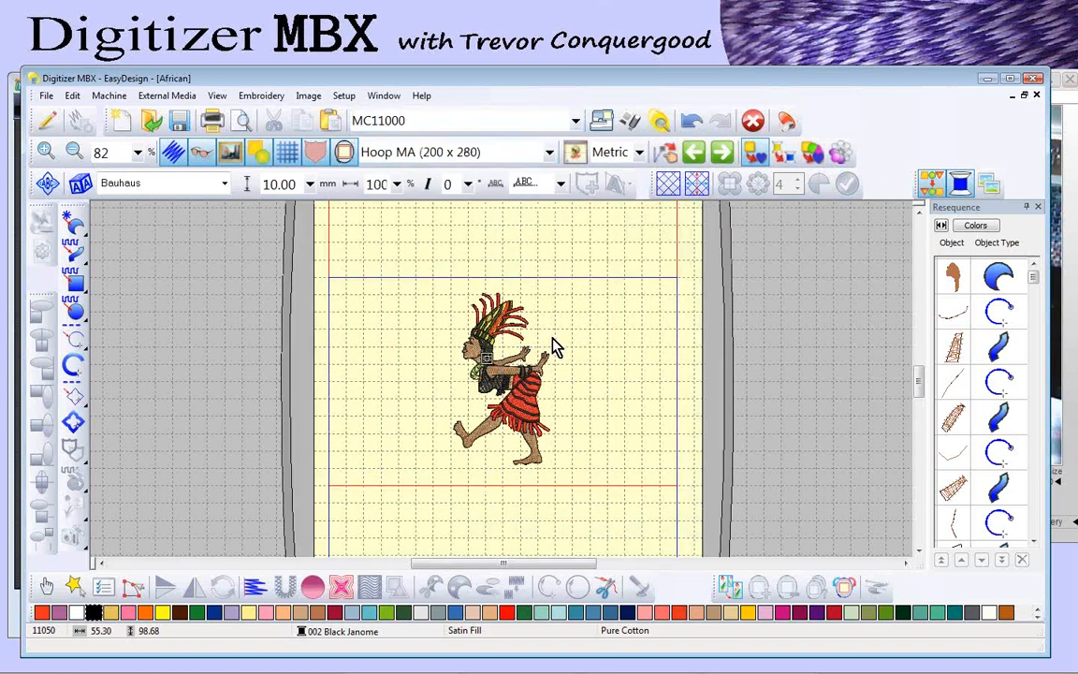
# Step: Select the whole African design, enlarge it to about 148 x 265 mm so it fills the hoop, and deselect it
pyautogui.click(510, 421)
pyautogui.moveTo(505, 422); pyautogui.dragTo(568, 501)
pyautogui.press('Escape')
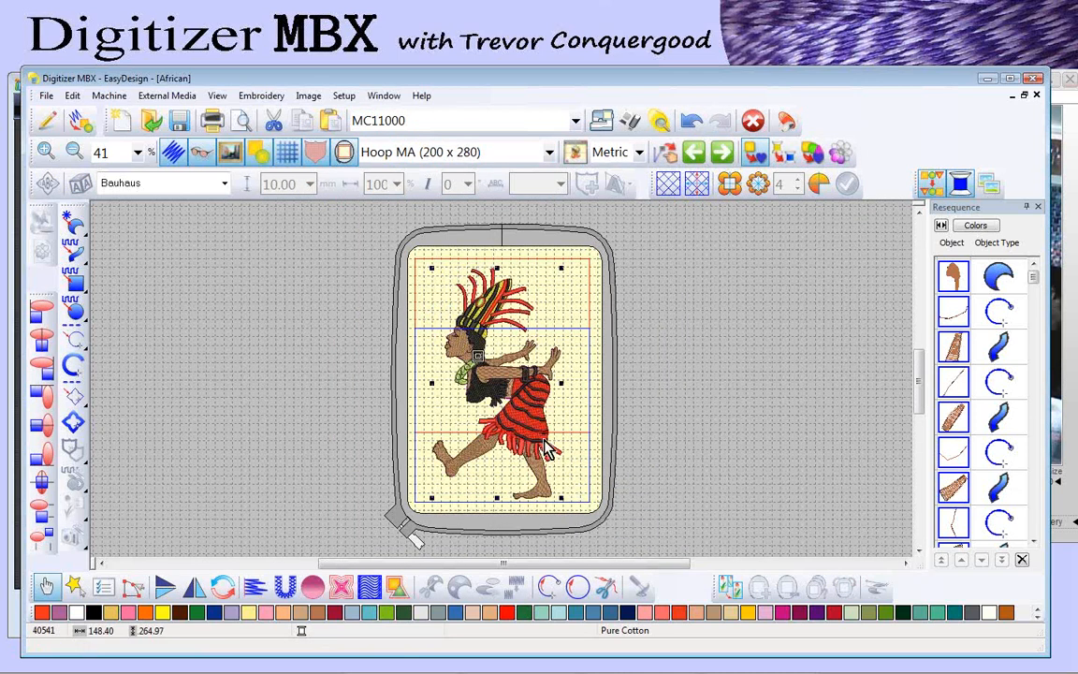
pyautogui.click(580, 341)
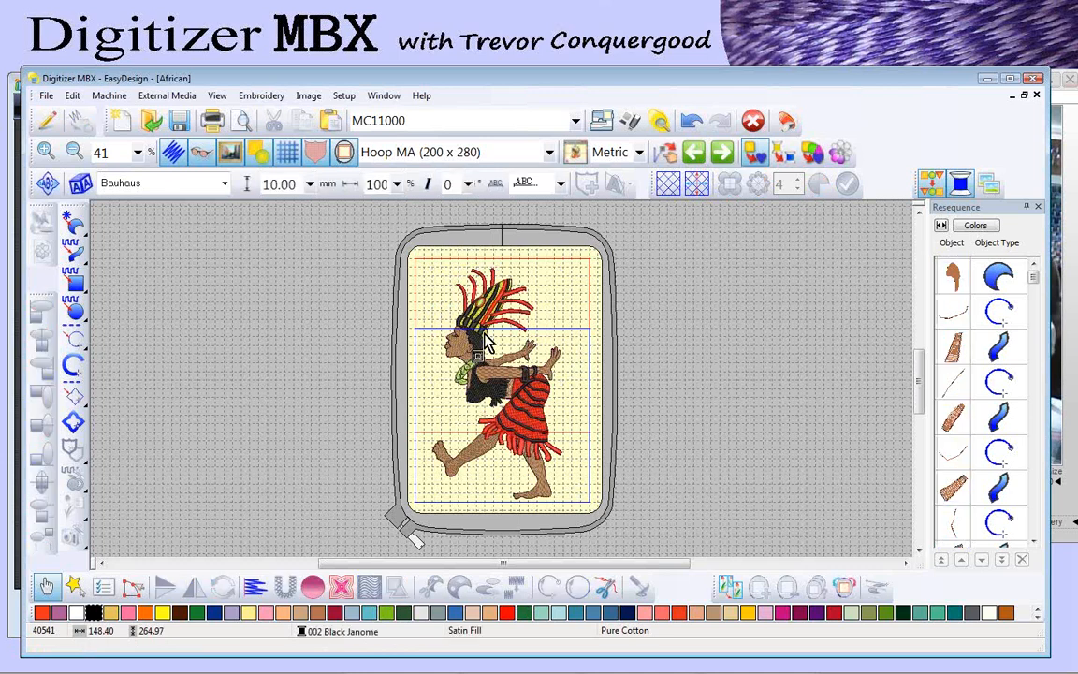
# Step: Try to write the enlarged African design without a splitting guide, and decline to continue
pyautogui.click(632, 125)
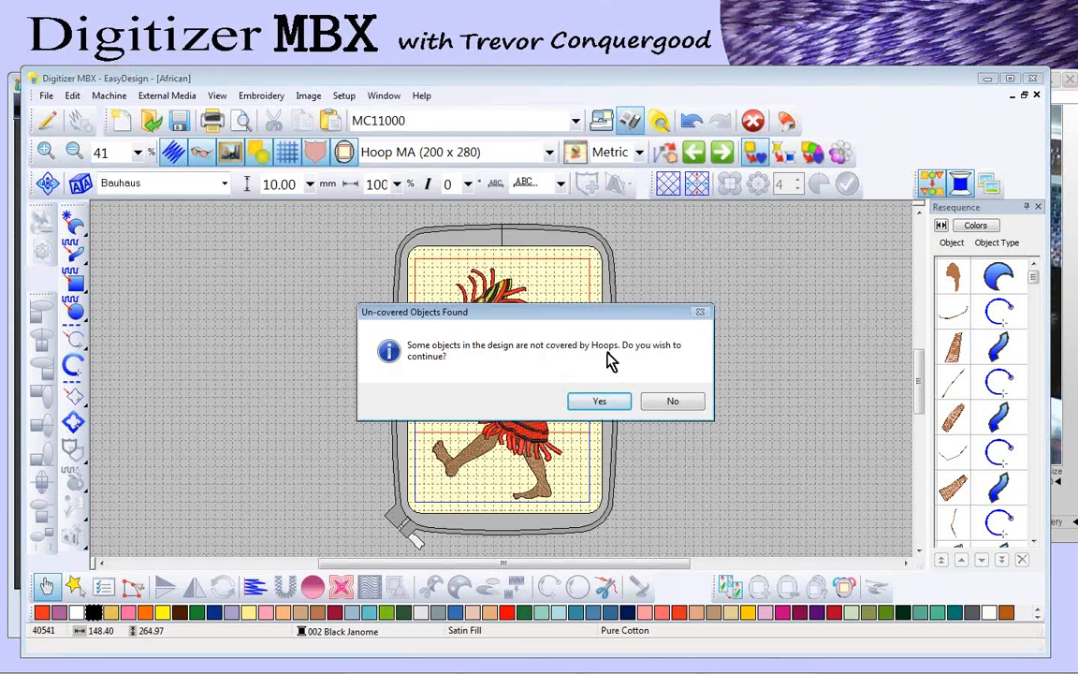
pyautogui.click(674, 404)
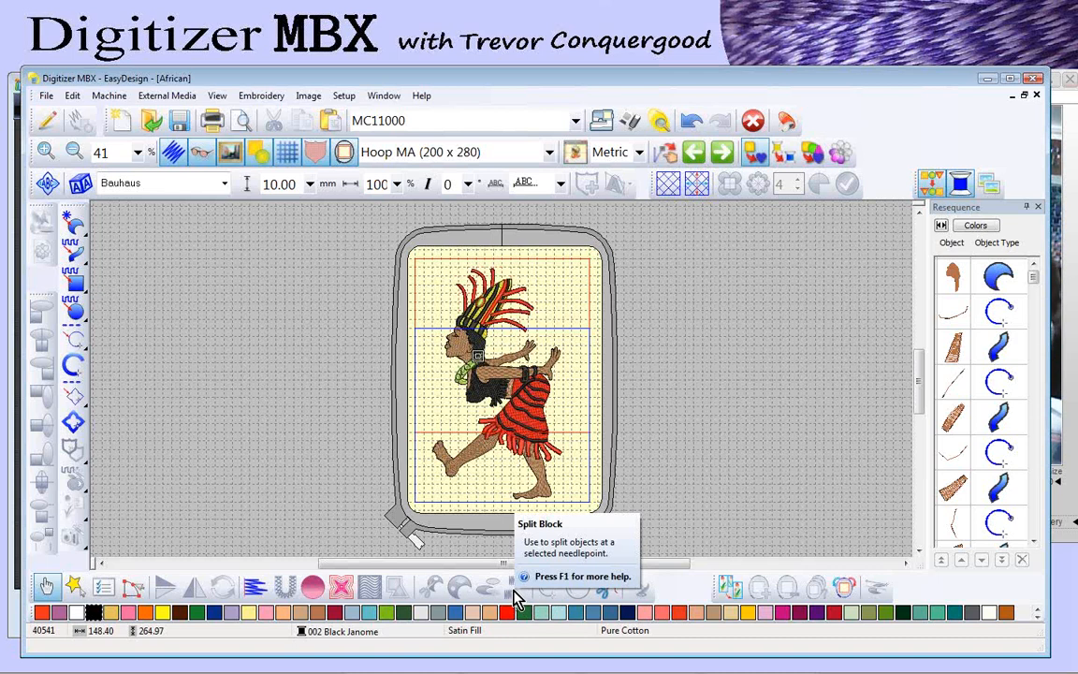
# Step: Enter the hoop layout view, create a nearly horizontal splitting guide across the dancer's upper skirt within the hoop overlap, and return to the design
pyautogui.click(730, 588)
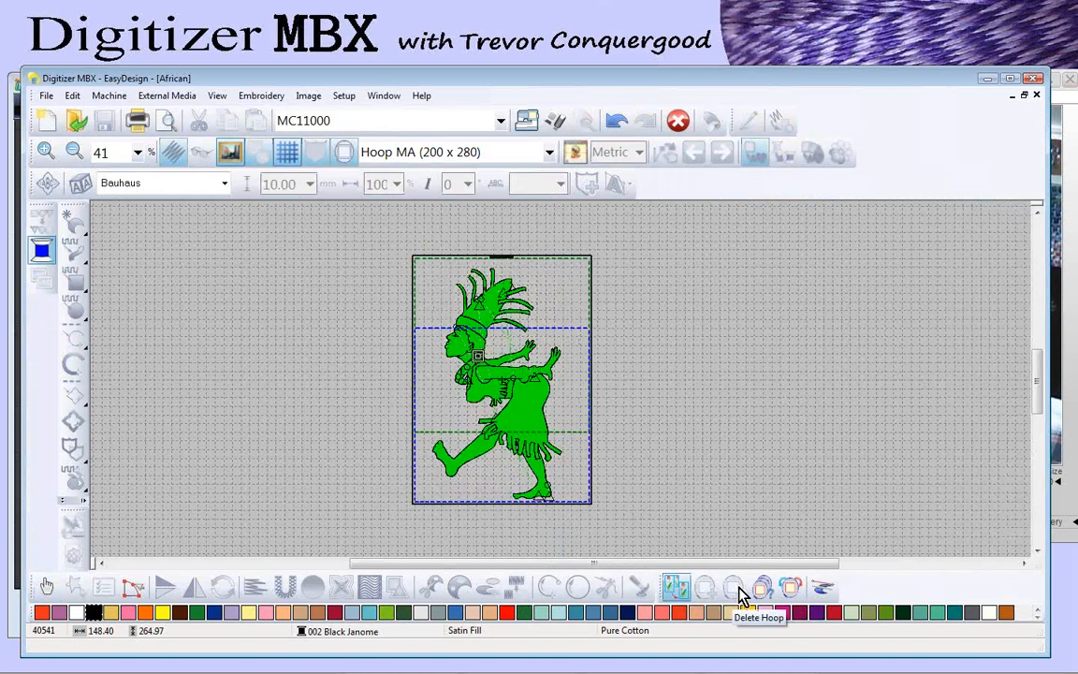
pyautogui.click(824, 589)
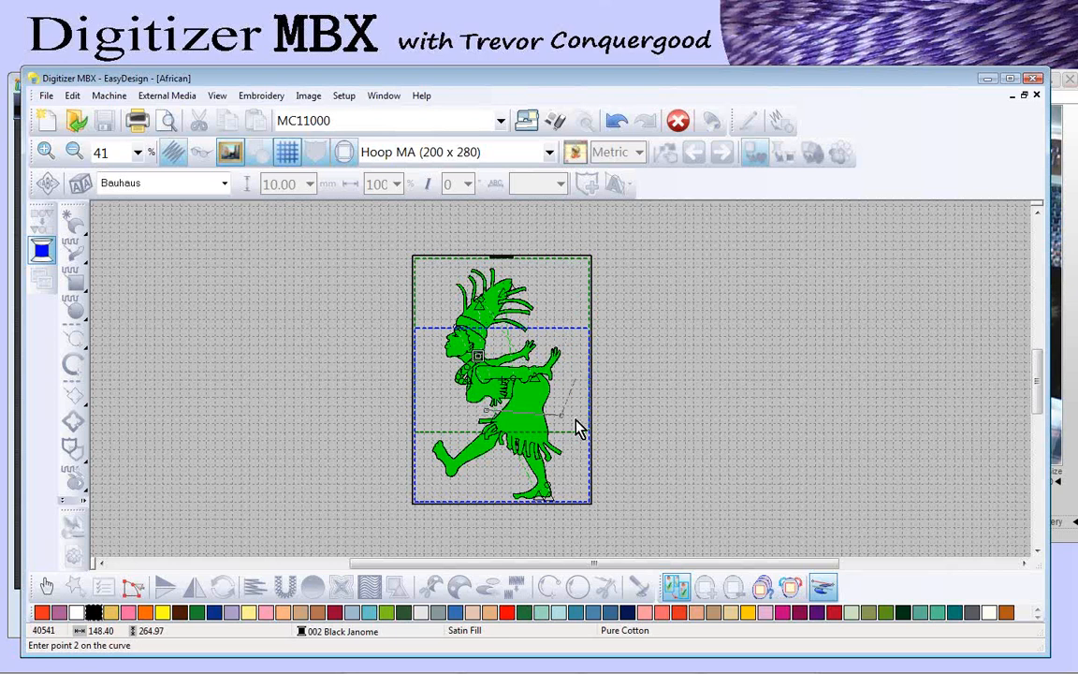
pyautogui.click(578, 435)
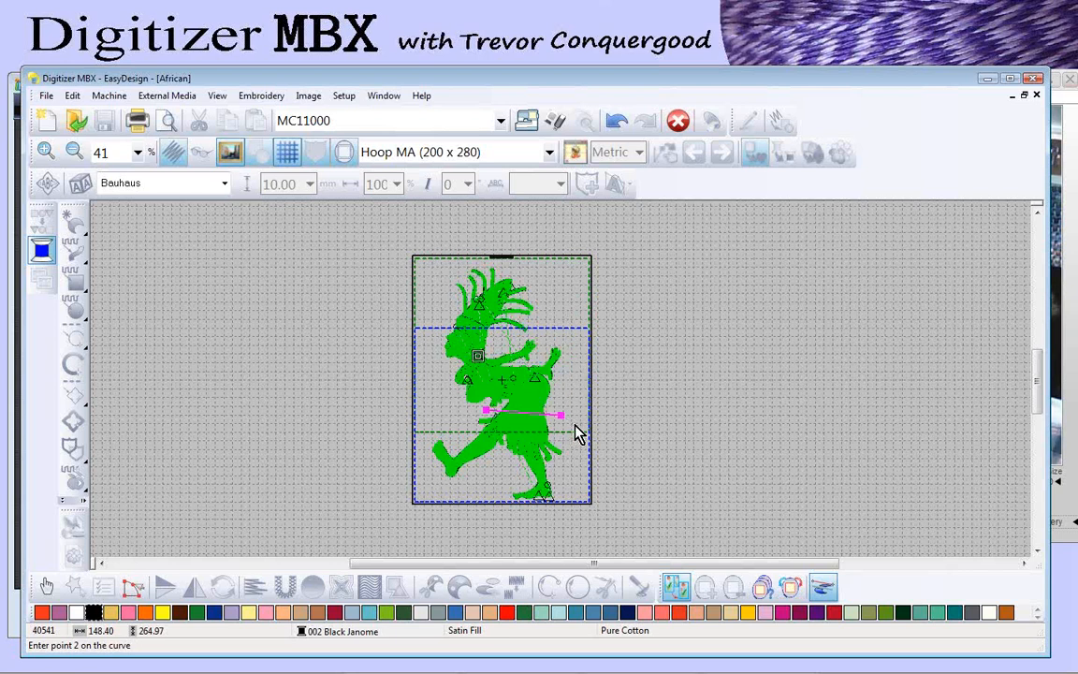
pyautogui.click(616, 121)
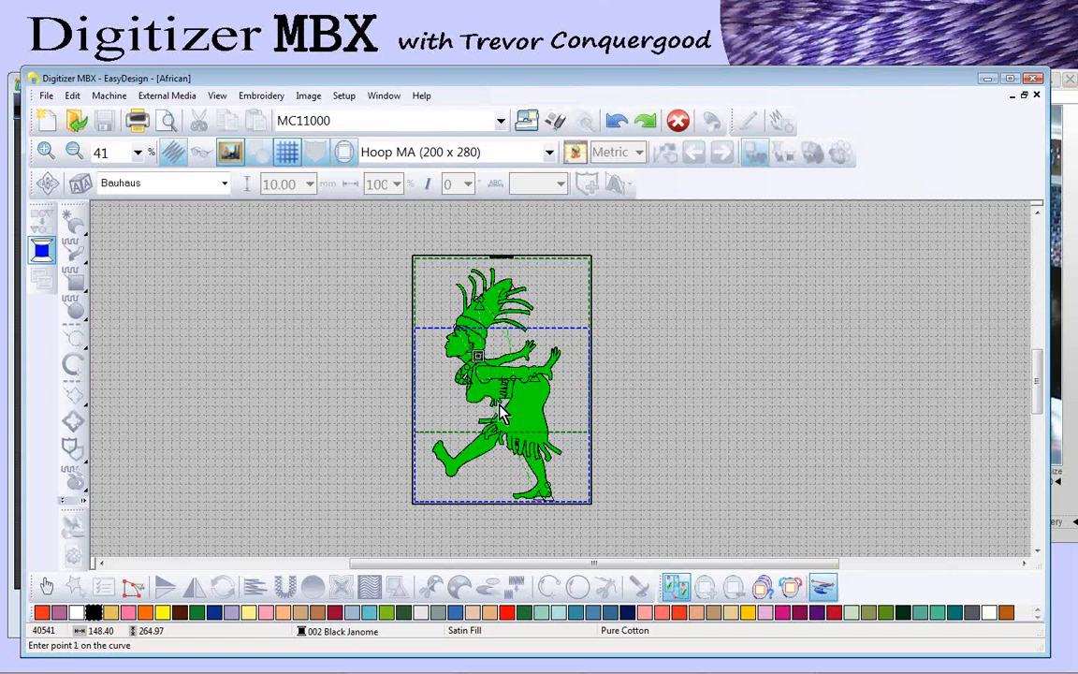
pyautogui.press('Escape')
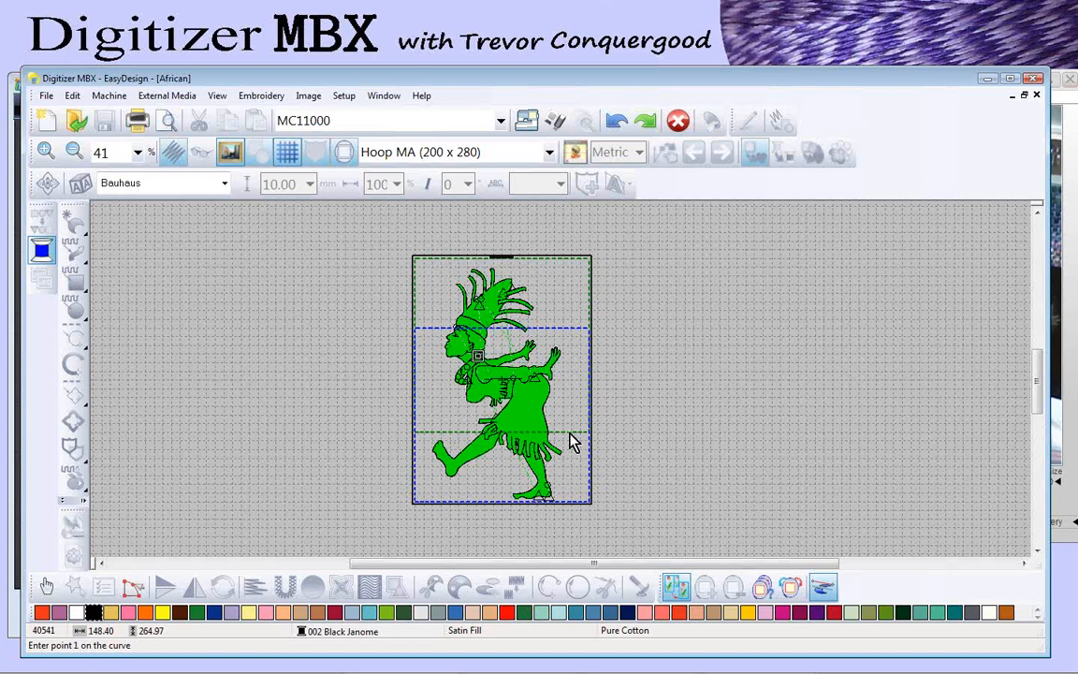
pyautogui.click(477, 415)
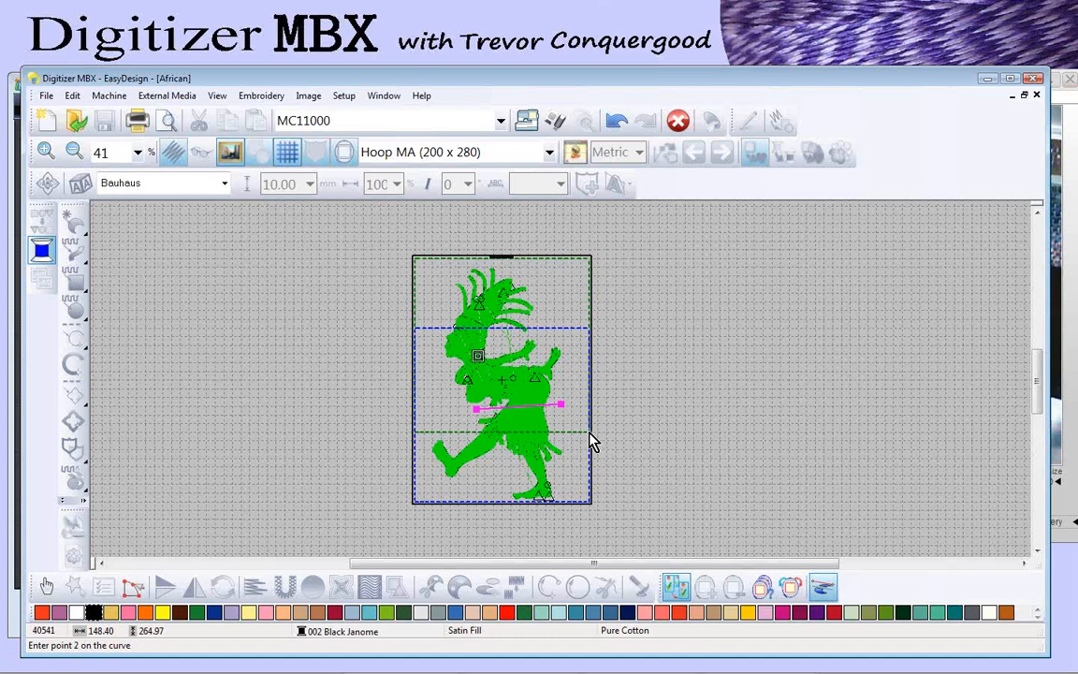
pyautogui.click(680, 584)
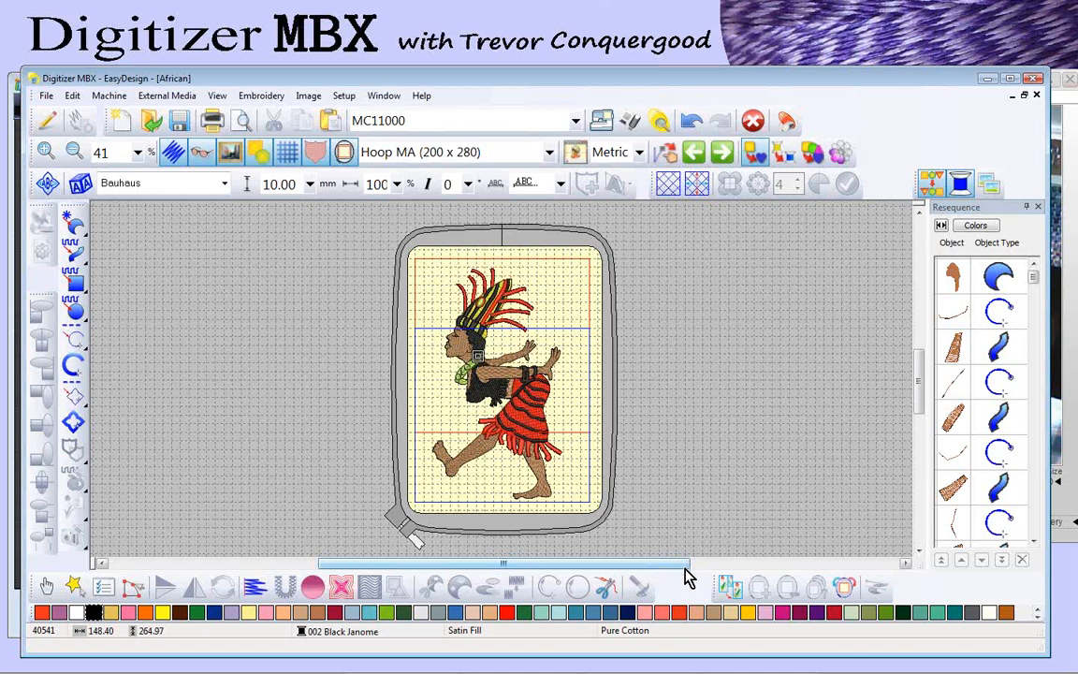
# Step: Write the split African design to preview its hooping sequence, view the third hooping, and close the preview
pyautogui.click(631, 124)
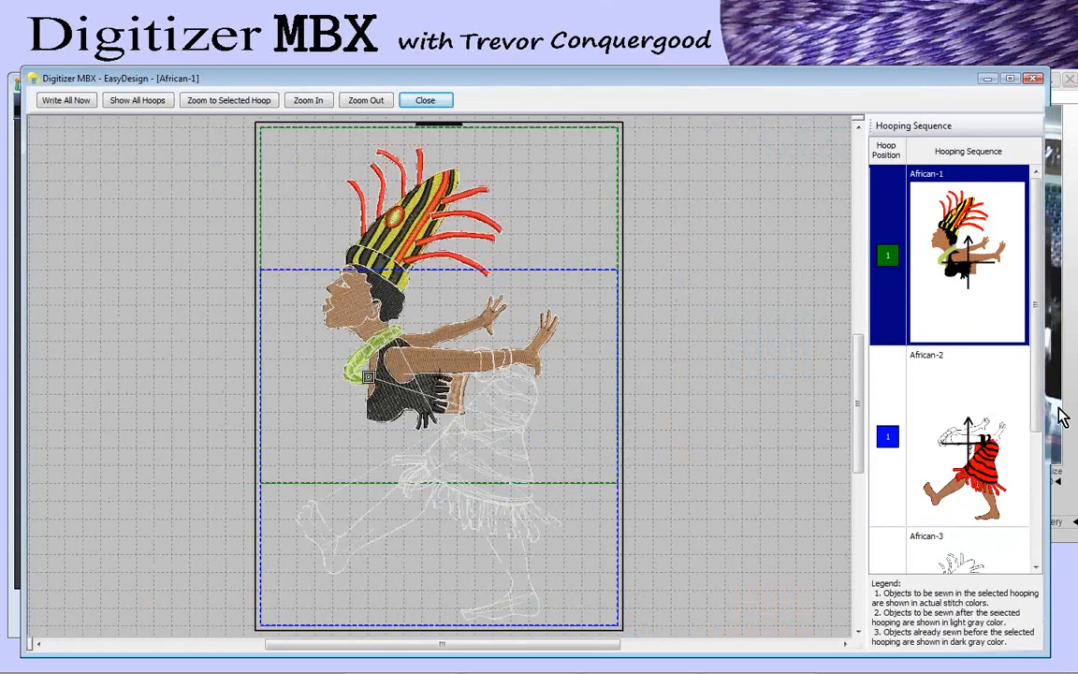
pyautogui.moveTo(1037, 401); pyautogui.dragTo(1039, 520)
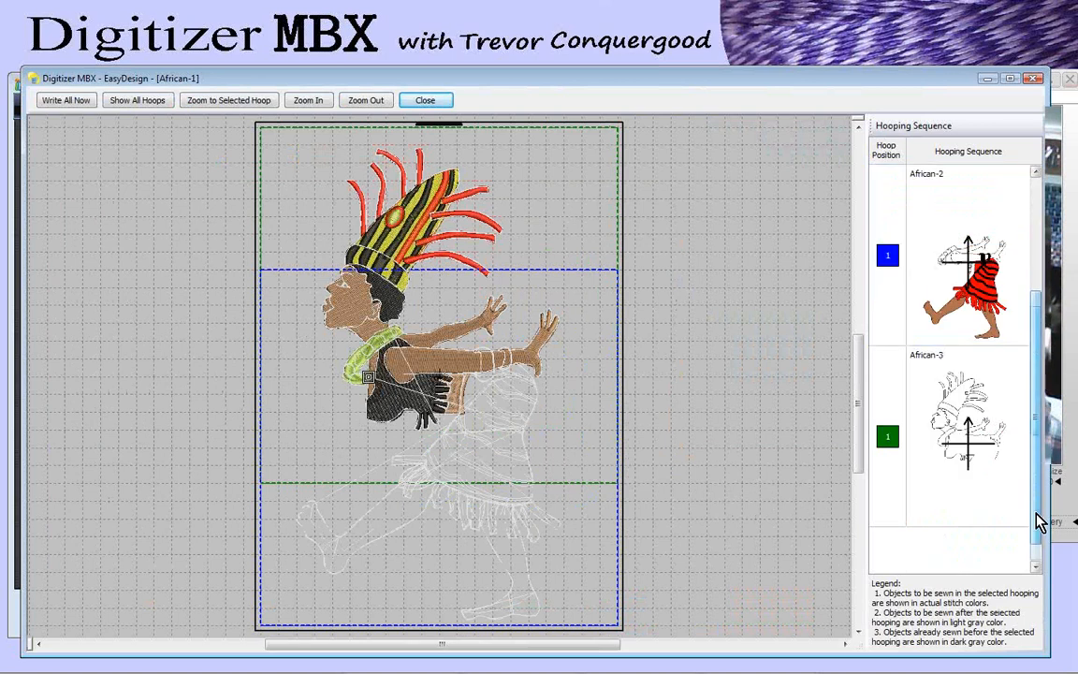
pyautogui.click(972, 412)
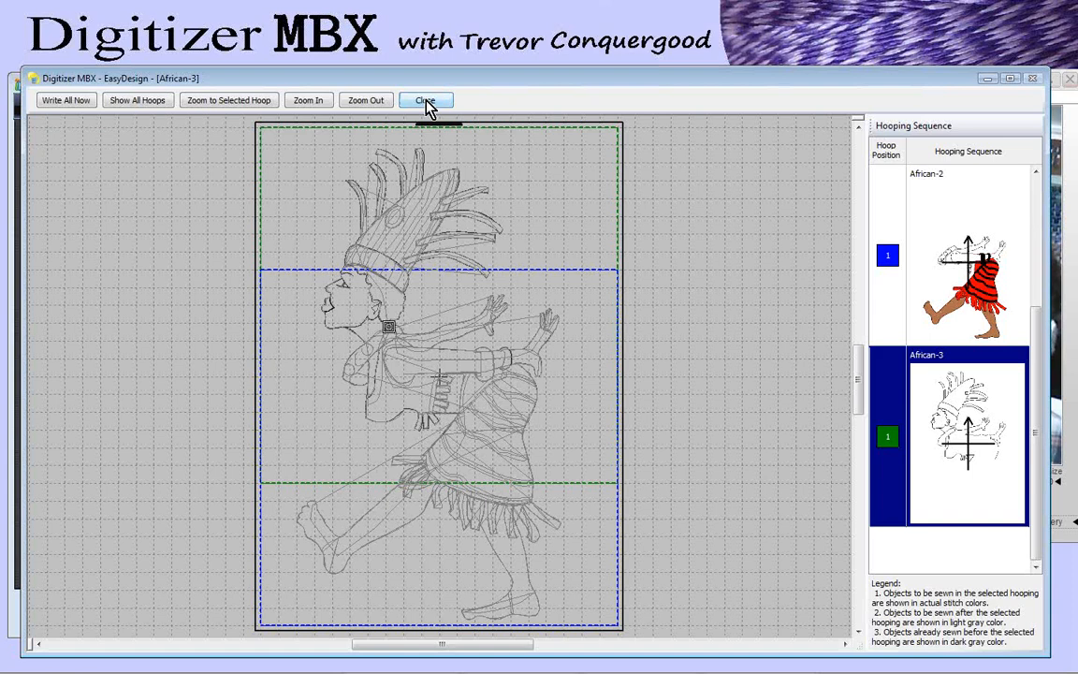
pyautogui.click(426, 103)
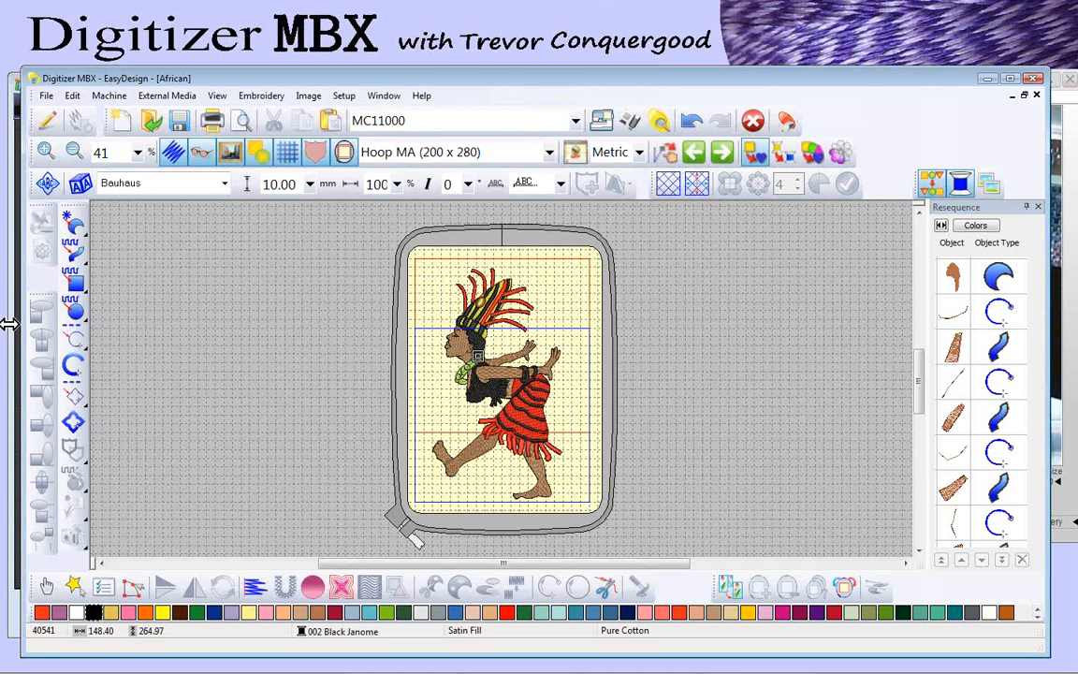
pyautogui.click(119, 120)
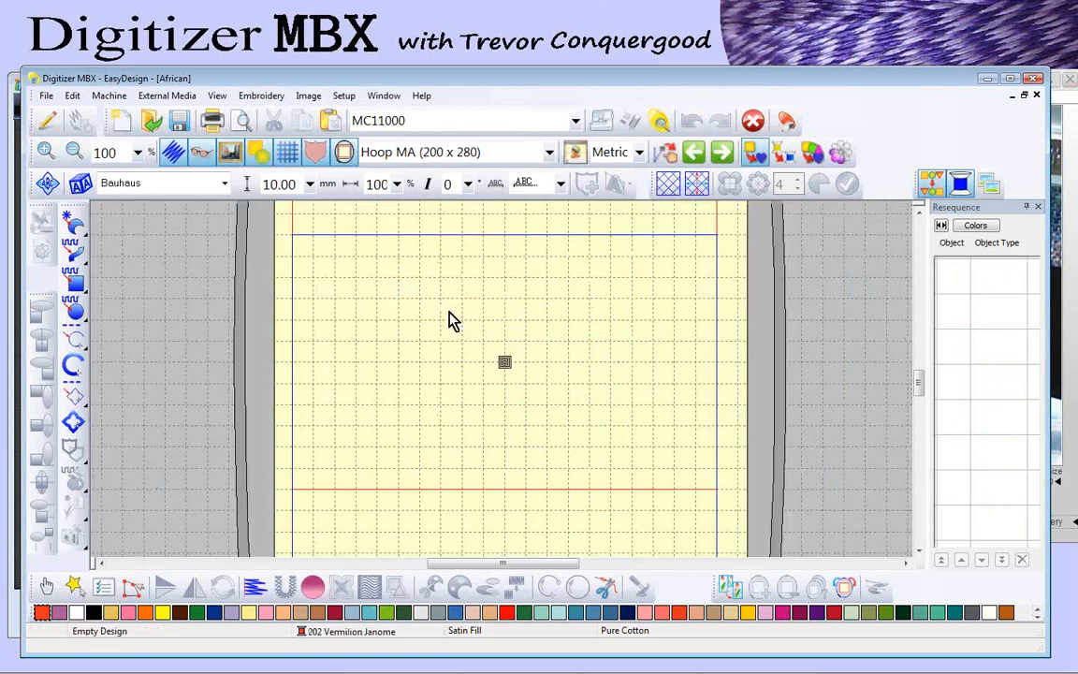
pyautogui.click(386, 96)
pyautogui.click(412, 197)
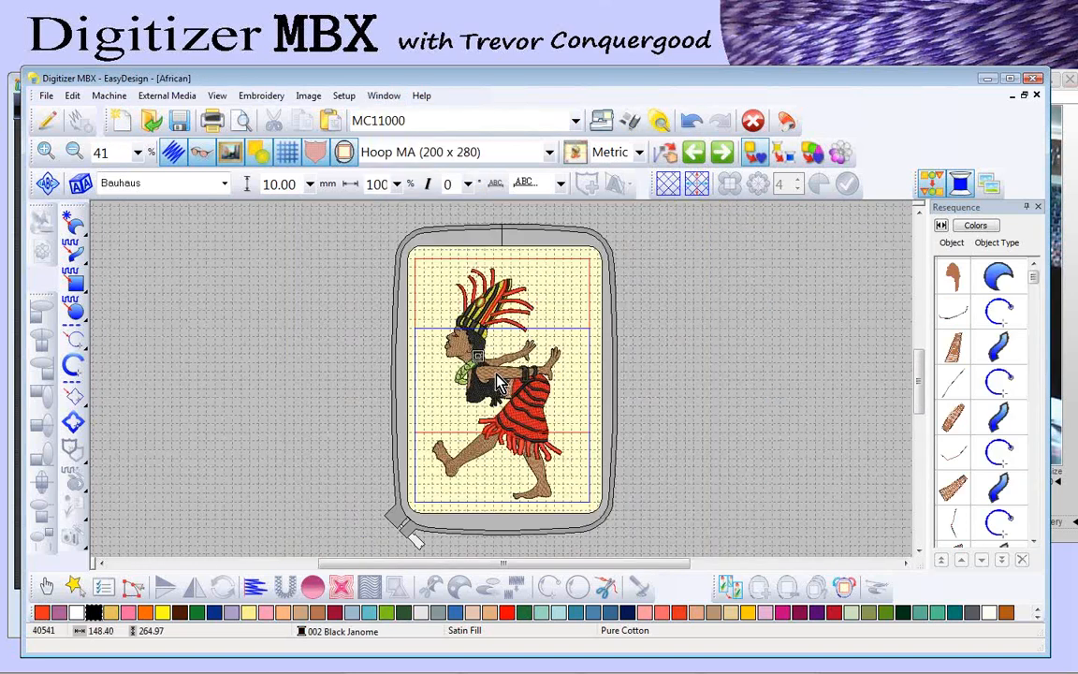
# Step: Draw a tall, narrow filled rectangle over the dancer's outstretched hand and the edge of the skirt, spanning both hoop positions
pyautogui.click(73, 278)
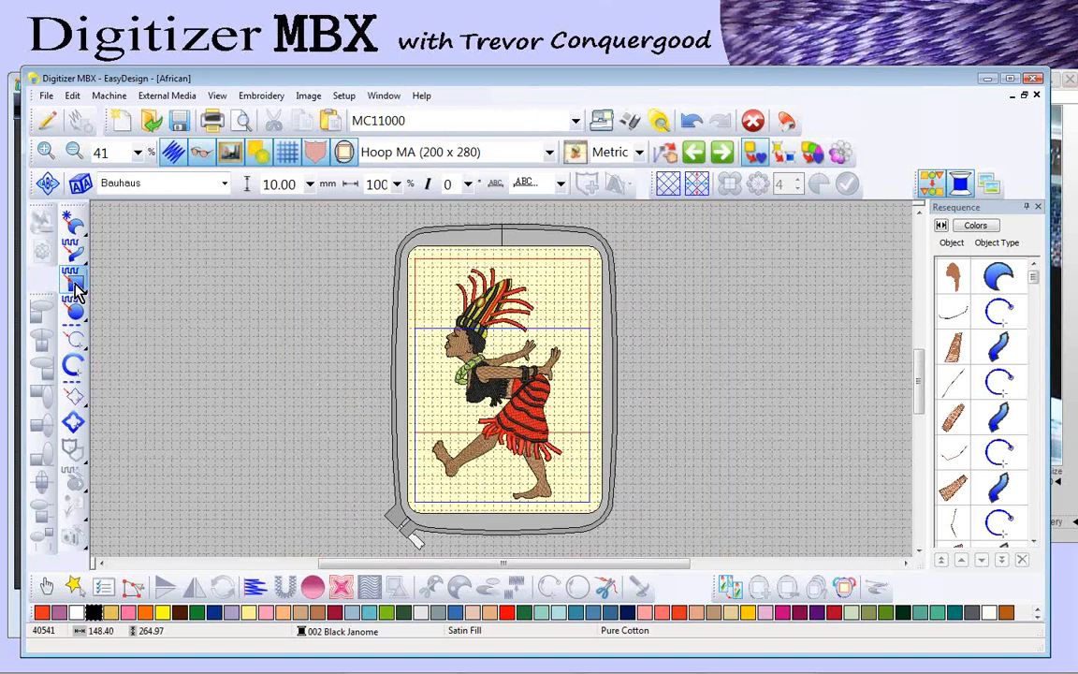
pyautogui.click(547, 290)
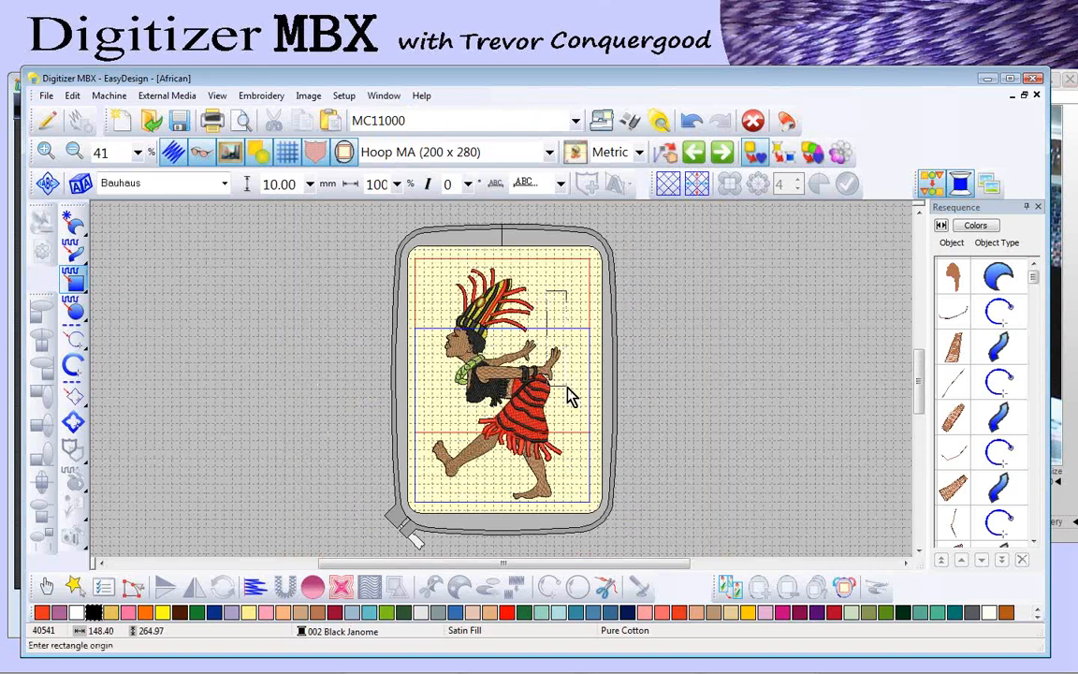
pyautogui.click(579, 464)
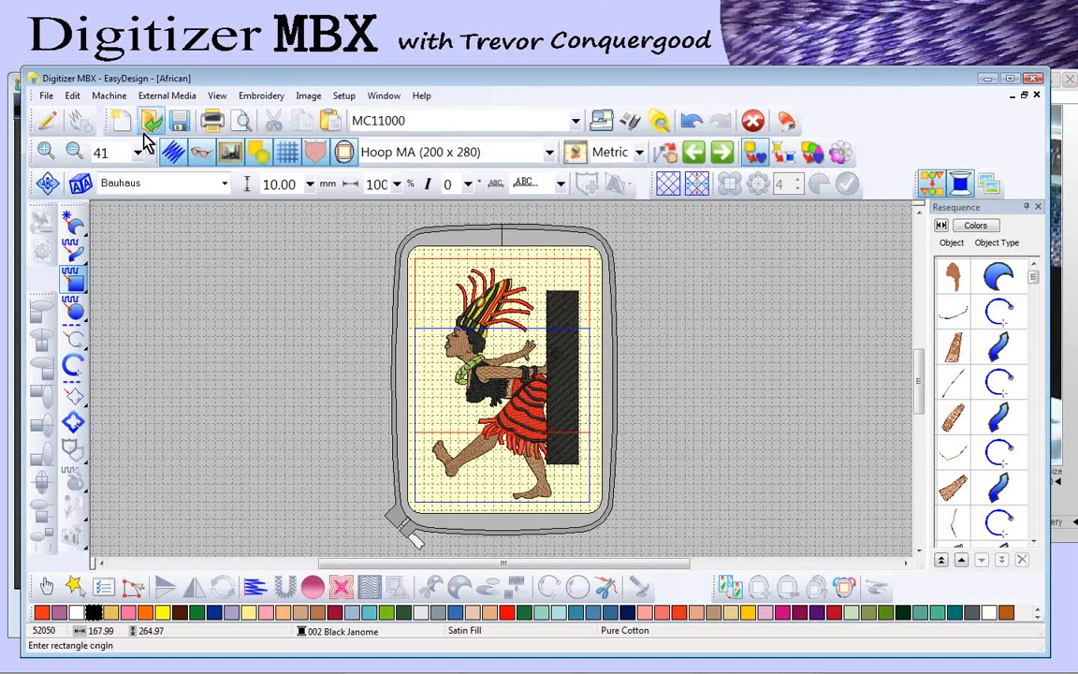
# Step: Start a new blank design and open the Ship.JAN design from the Embroidery Album V4 folder
pyautogui.click(120, 122)
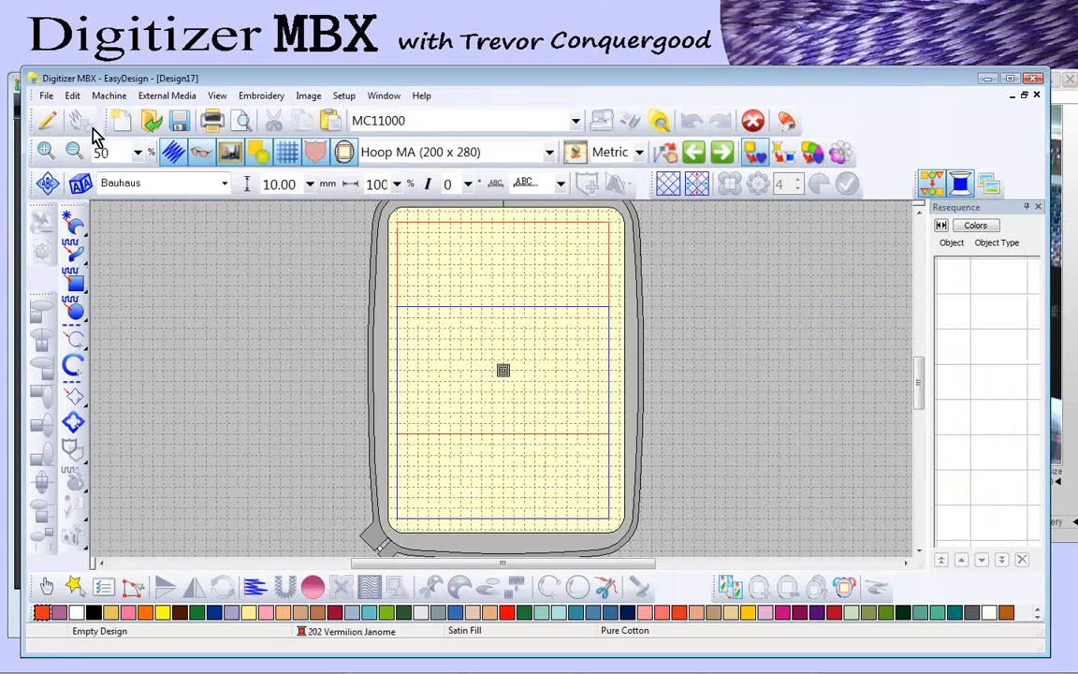
pyautogui.click(149, 121)
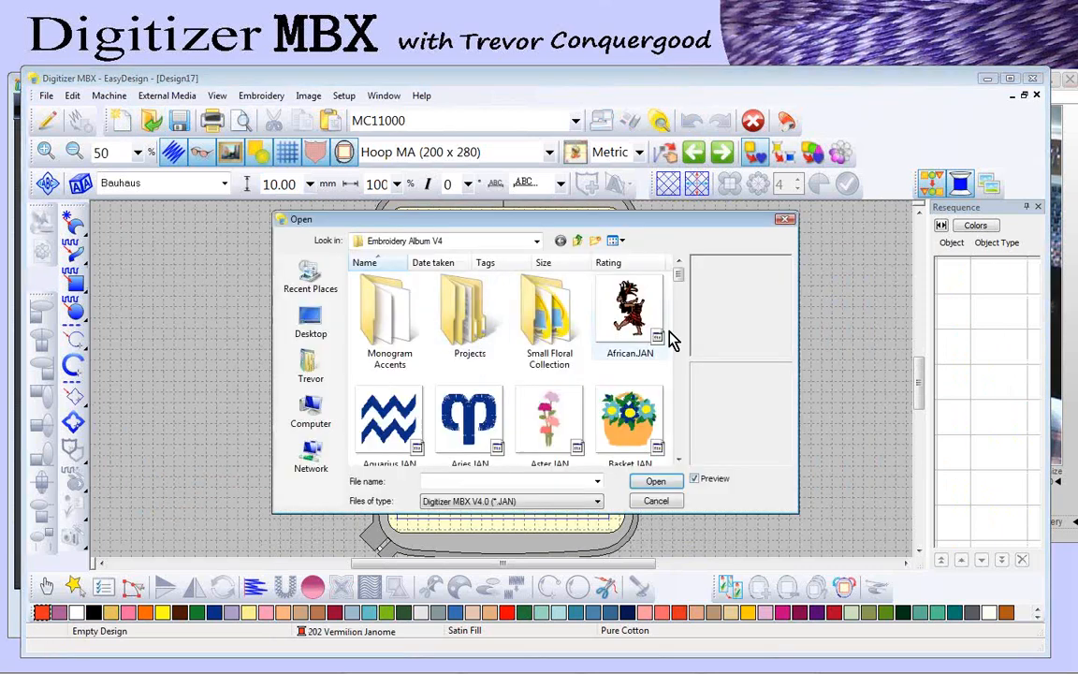
pyautogui.scroll(-10, 684, 384)
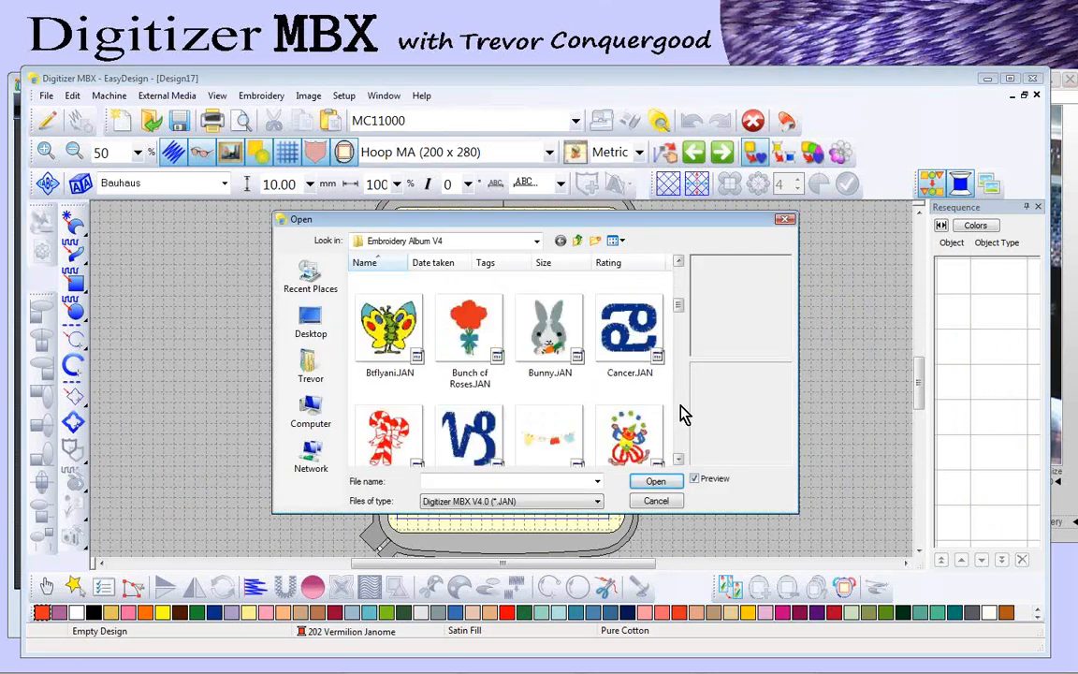
pyautogui.scroll(-10, 684, 414)
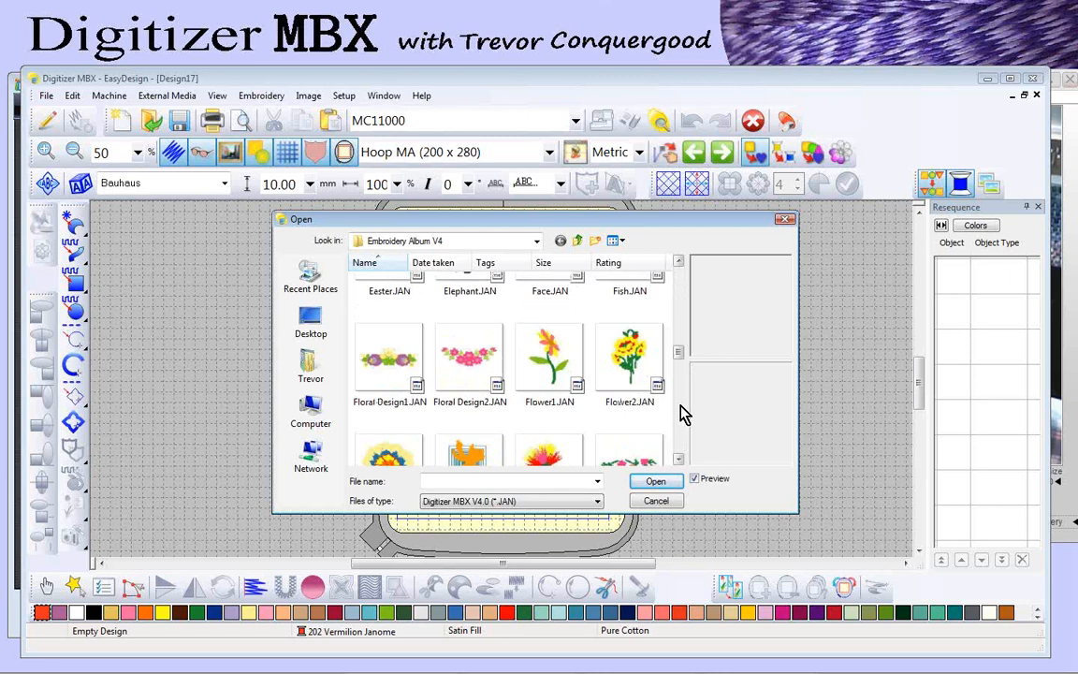
pyautogui.scroll(-10, 681, 435)
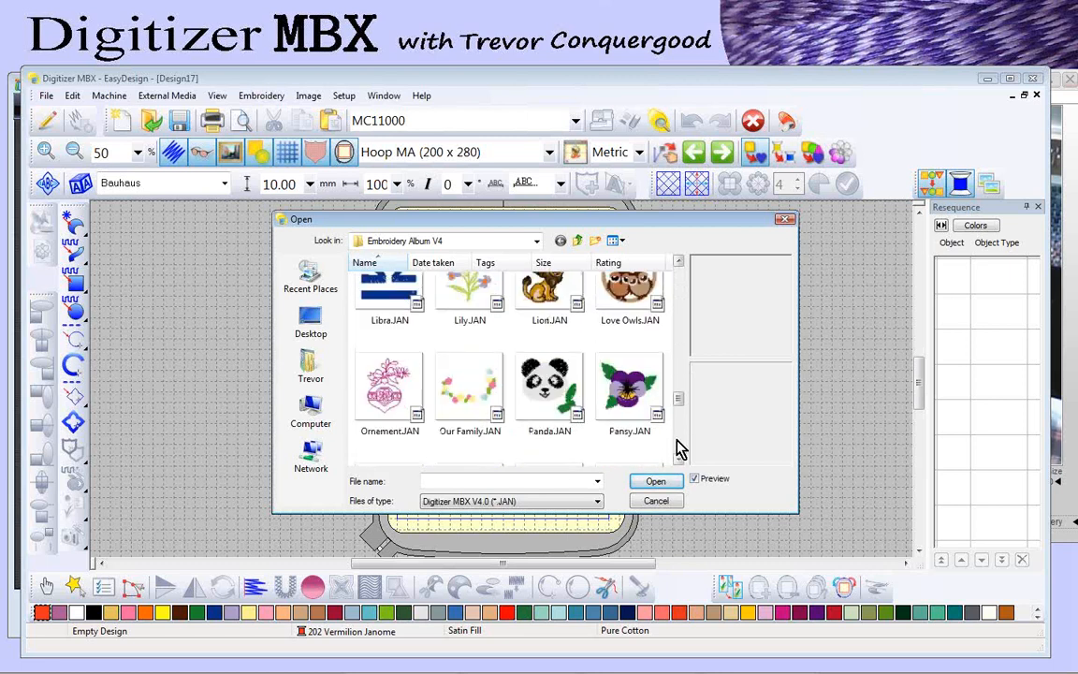
pyautogui.click(679, 460)
pyautogui.moveTo(679, 462); pyautogui.dragTo(679, 462)
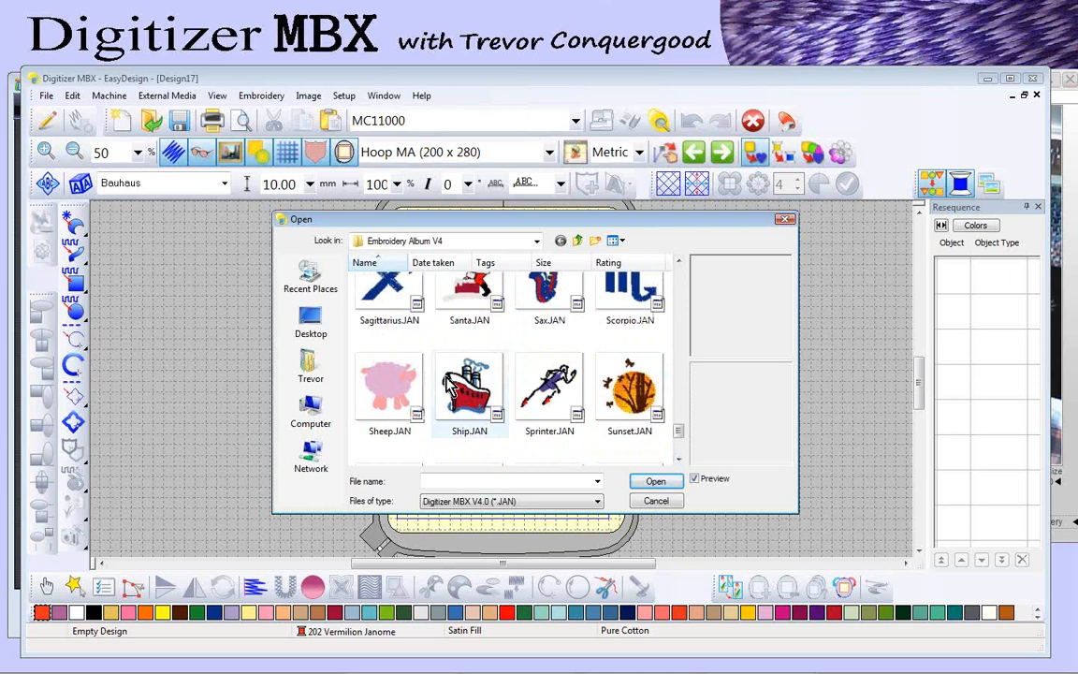
pyautogui.click(468, 391)
pyautogui.click(655, 482)
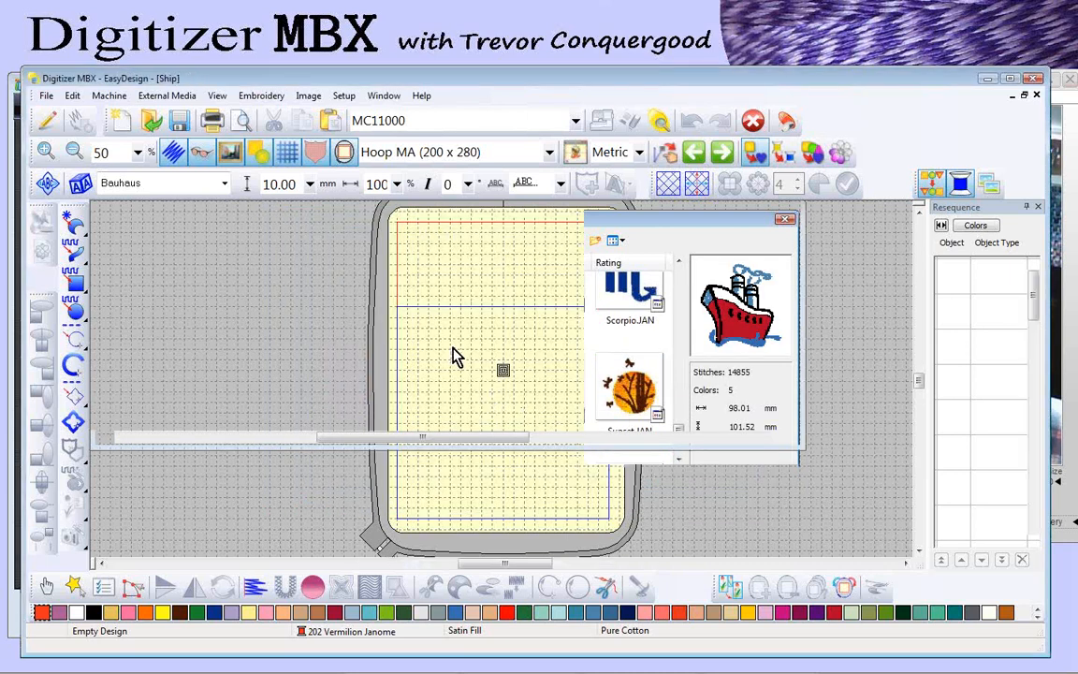
# Step: Choose Hoop MA (200 x 280) for the ship design and rotate the hoop to landscape orientation
pyautogui.hotkey('shift', 'z')
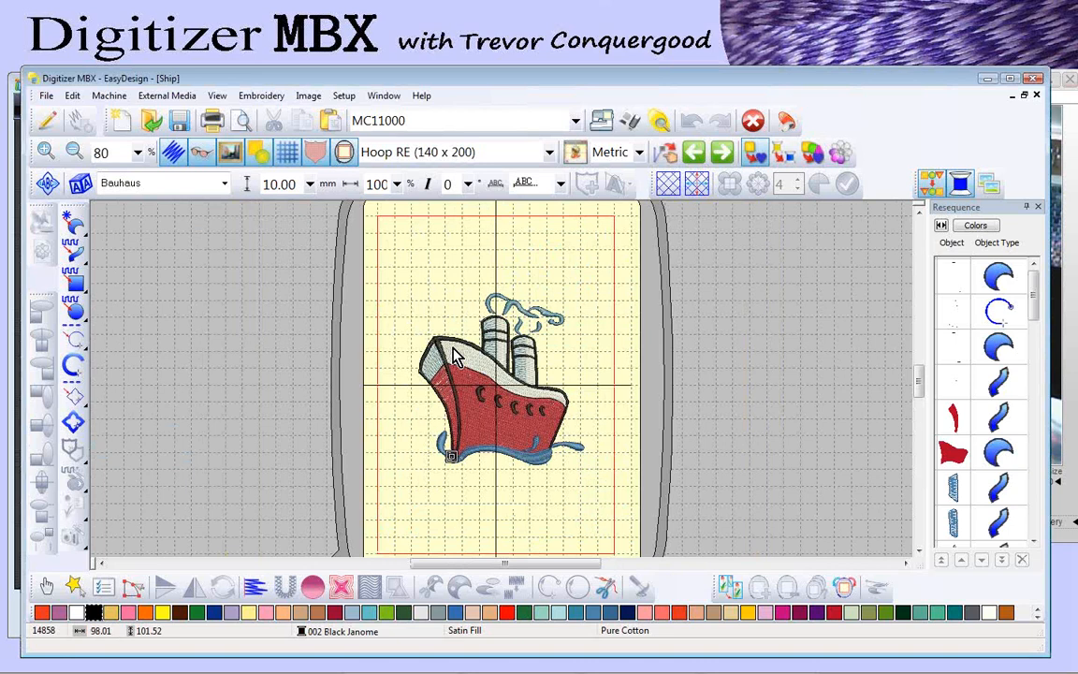
pyautogui.hotkey('shift', 'z')
pyautogui.click(424, 155)
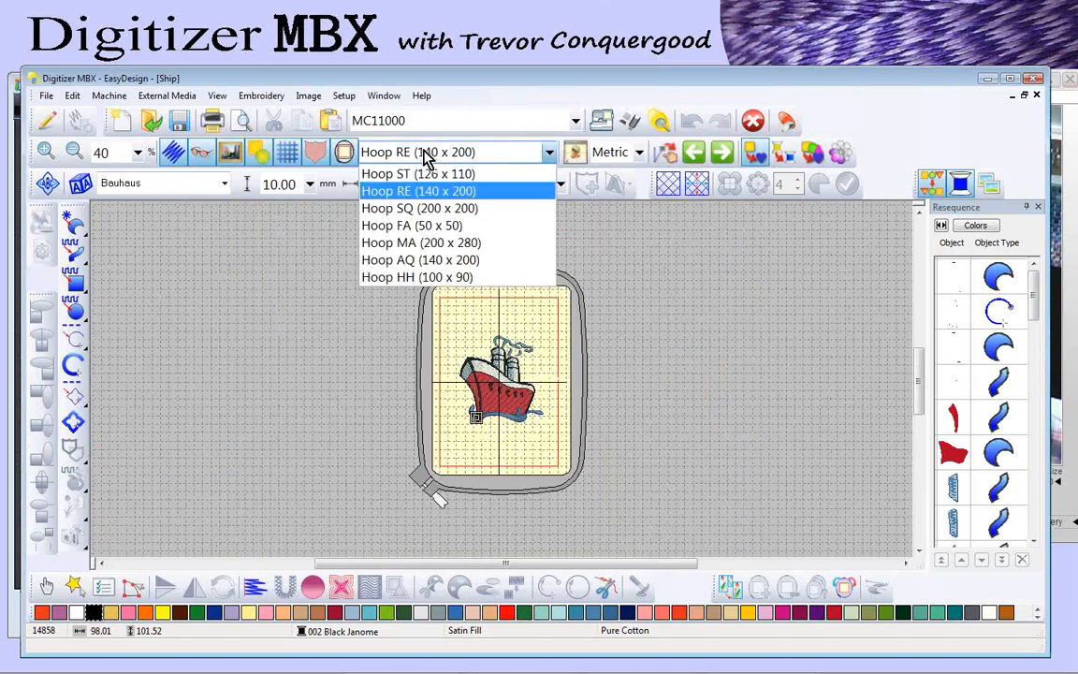
pyautogui.click(384, 243)
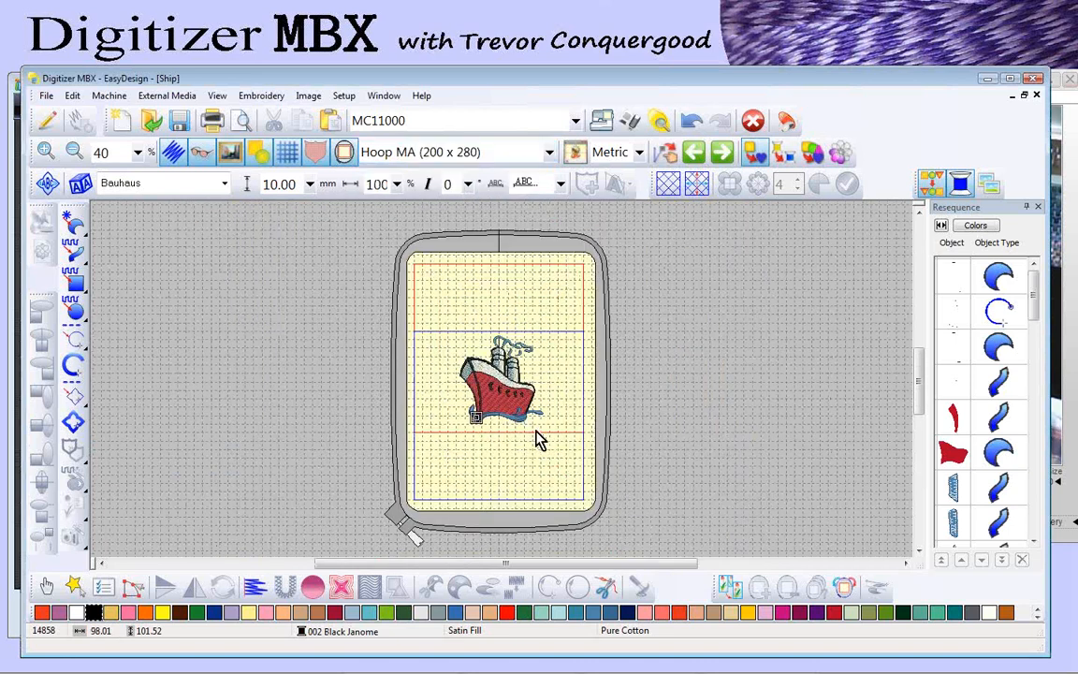
pyautogui.click(843, 587)
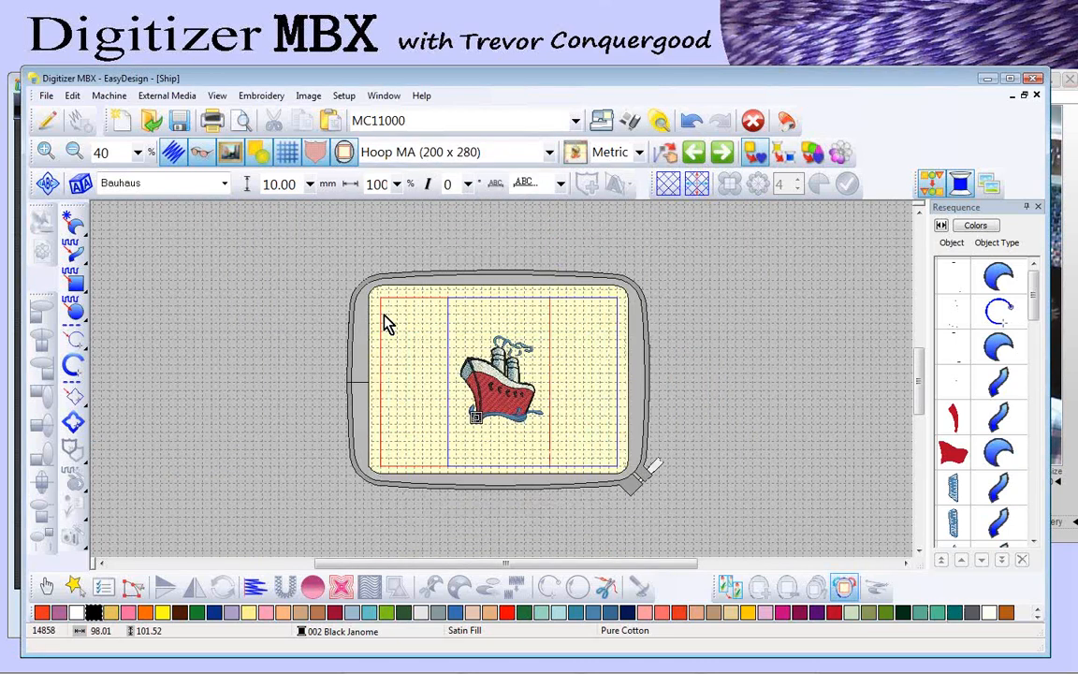
# Step: Enlarge the ship design to about 259 x 182 mm and position it inside the hoop so it spans both hoop positions
pyautogui.moveTo(607, 463); pyautogui.dragTo(610, 465)
pyautogui.moveTo(534, 372); pyautogui.dragTo(468, 342)
pyautogui.moveTo(474, 391); pyautogui.dragTo(570, 447)
pyautogui.moveTo(537, 381); pyautogui.dragTo(609, 385)
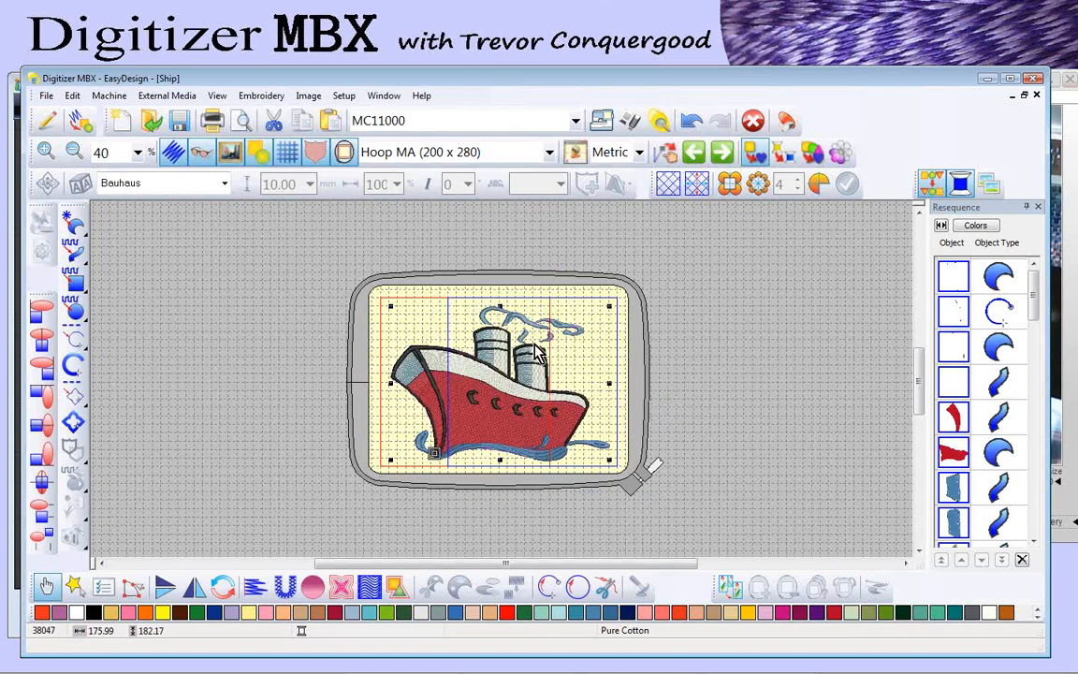
pyautogui.click(379, 328)
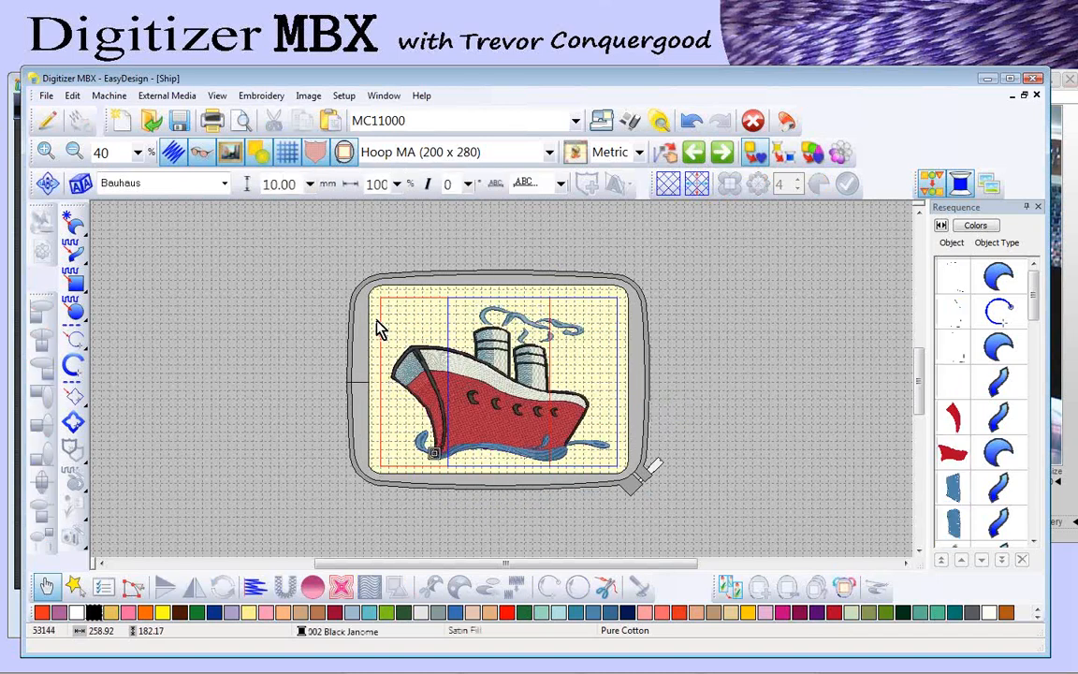
# Step: Add a straight splitting guide down through the ship's hull, starting between the two funnels, within the overlap of the hoop positions
pyautogui.click(631, 123)
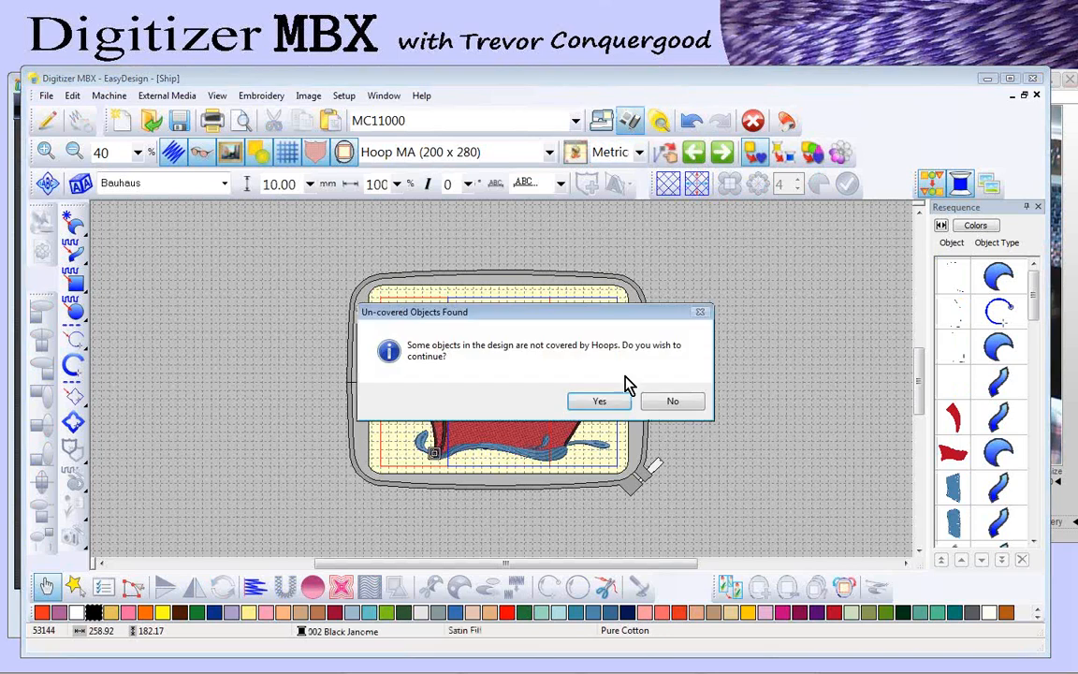
pyautogui.click(673, 401)
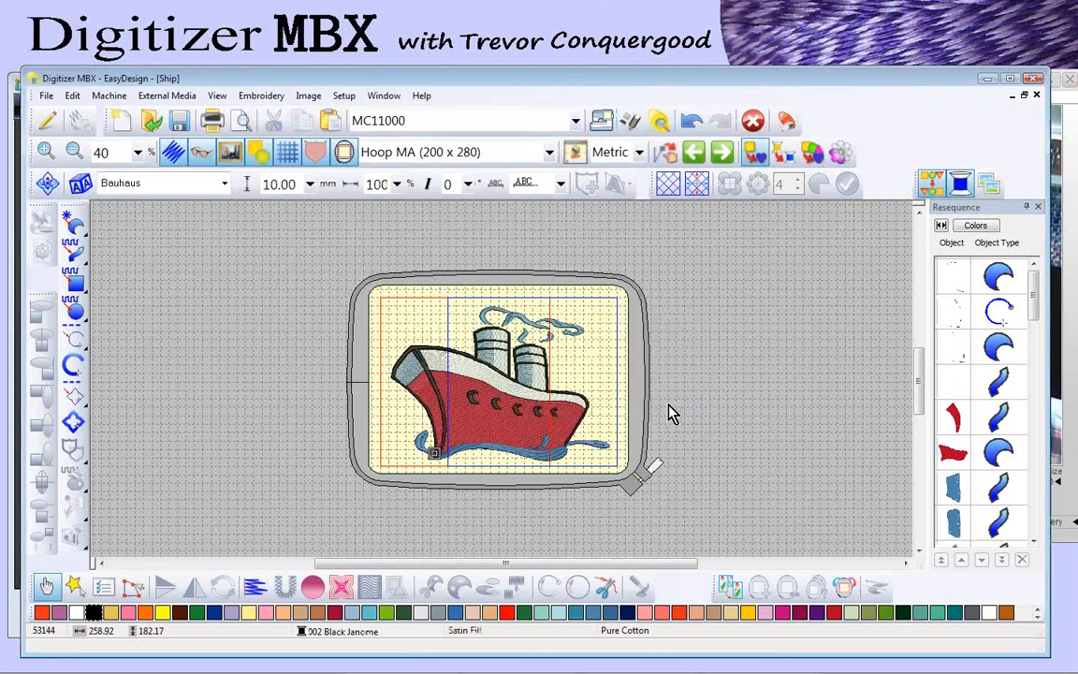
pyautogui.click(731, 590)
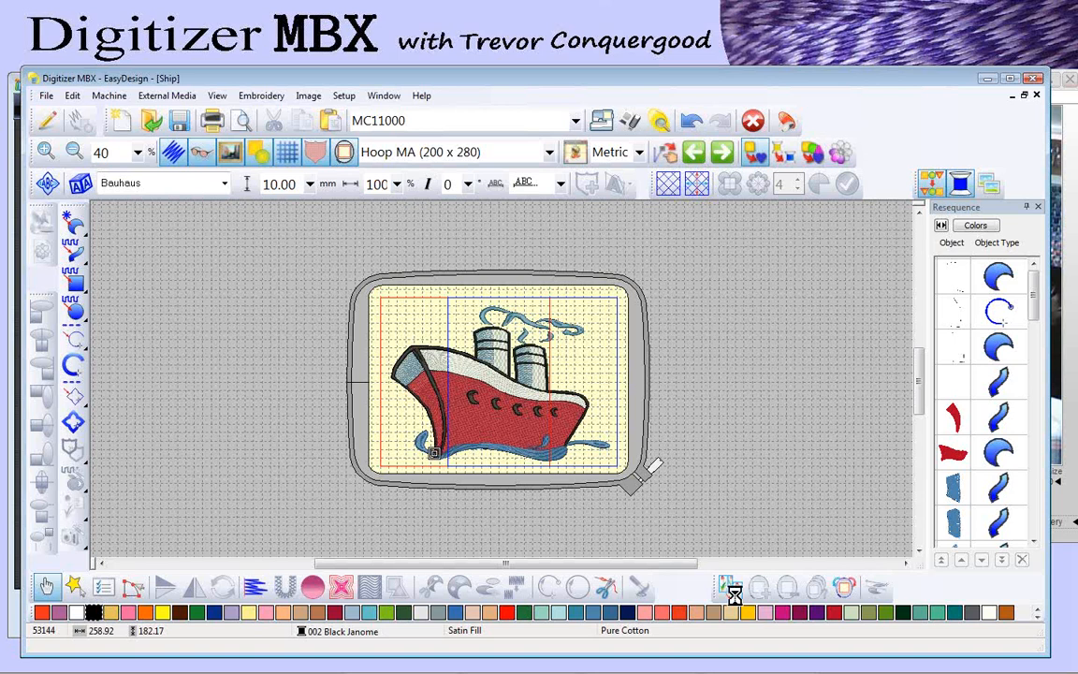
pyautogui.click(515, 377)
pyautogui.click(502, 459)
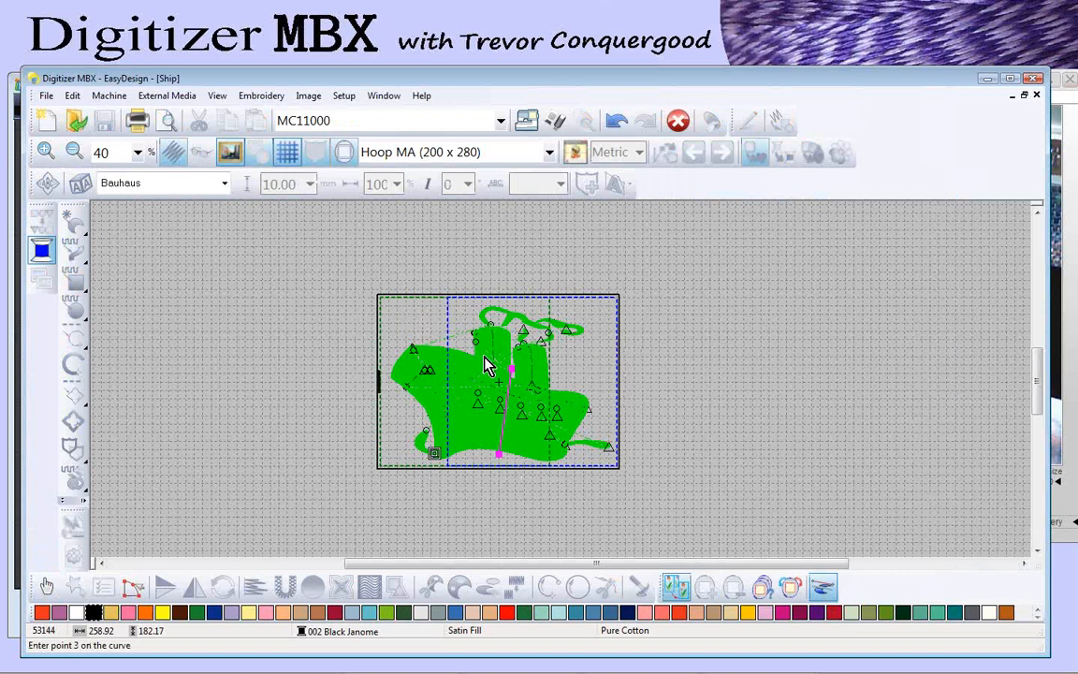
pyautogui.click(672, 586)
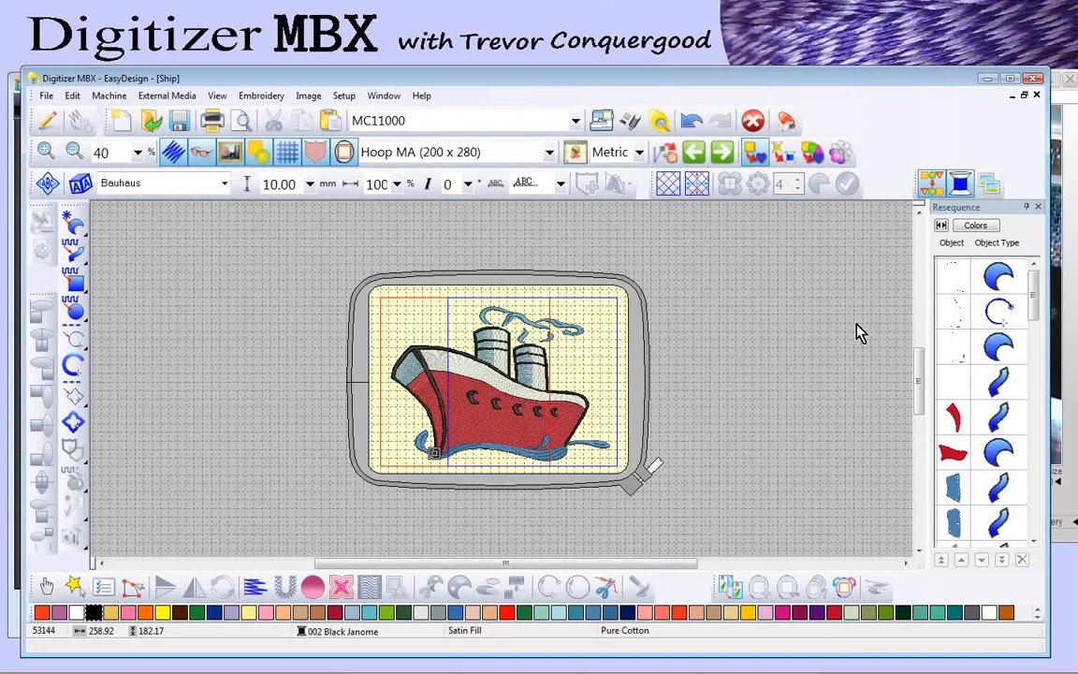
# Step: Write the split ship design to preview its hooping sequence, compare the three hoopings, and close the preview
pyautogui.click(630, 120)
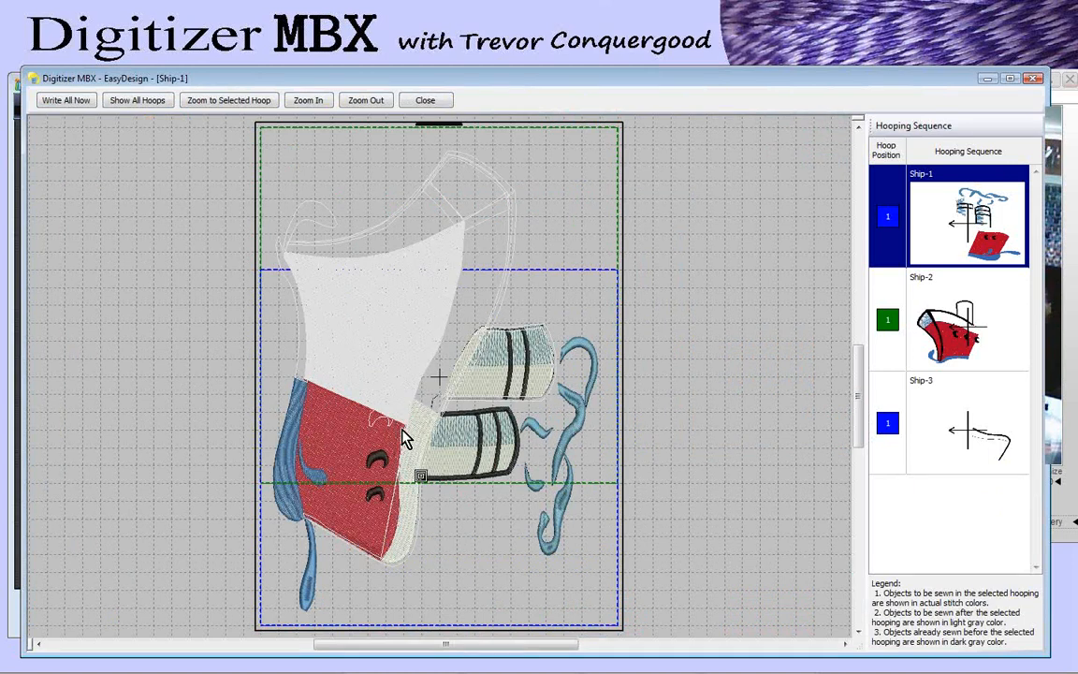
pyautogui.click(967, 339)
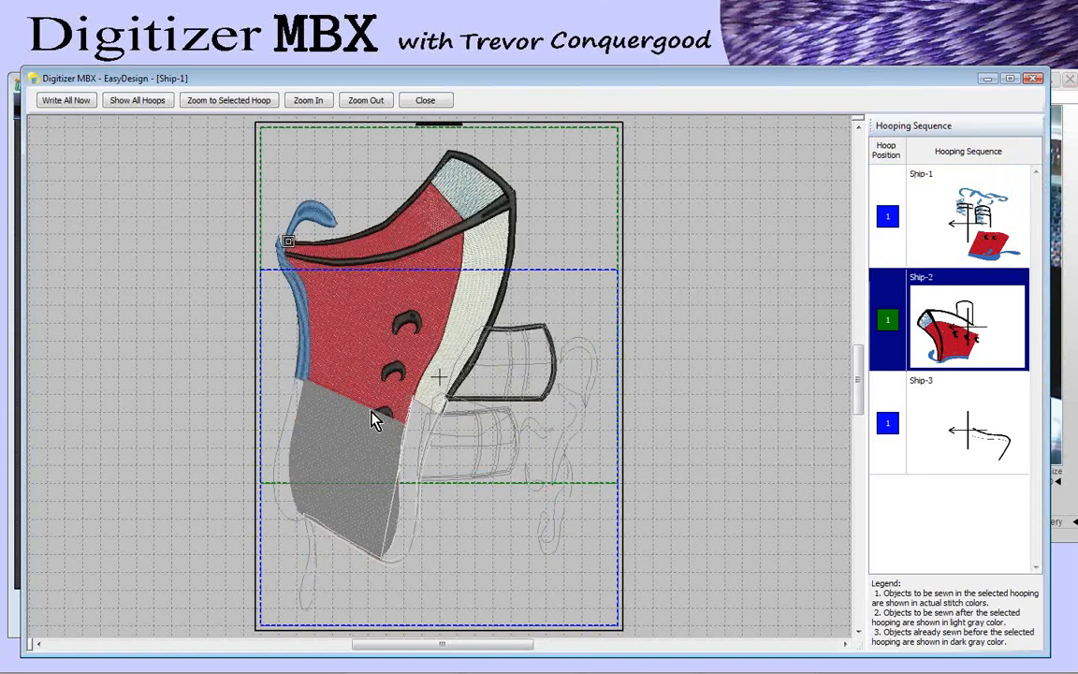
pyautogui.click(991, 436)
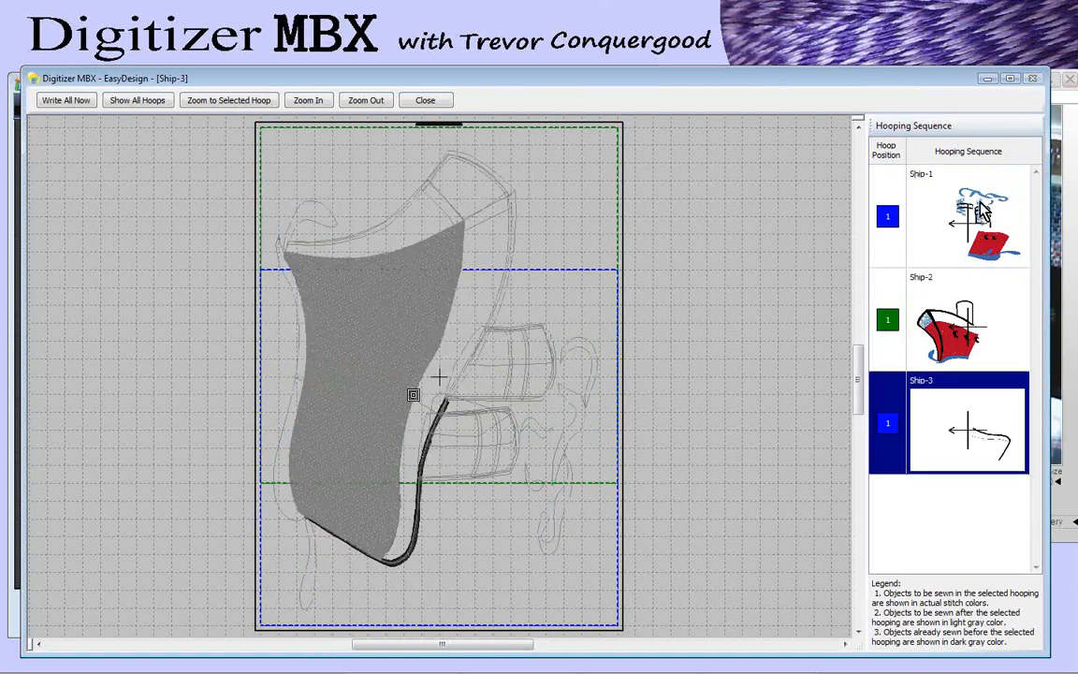
pyautogui.click(981, 214)
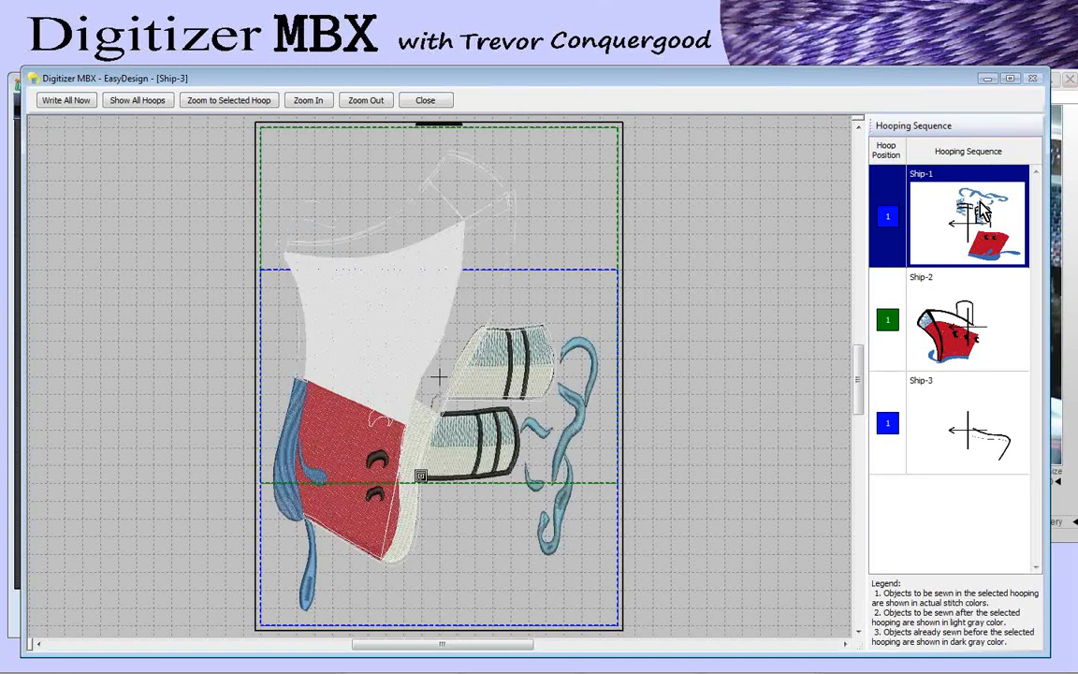
pyautogui.click(944, 339)
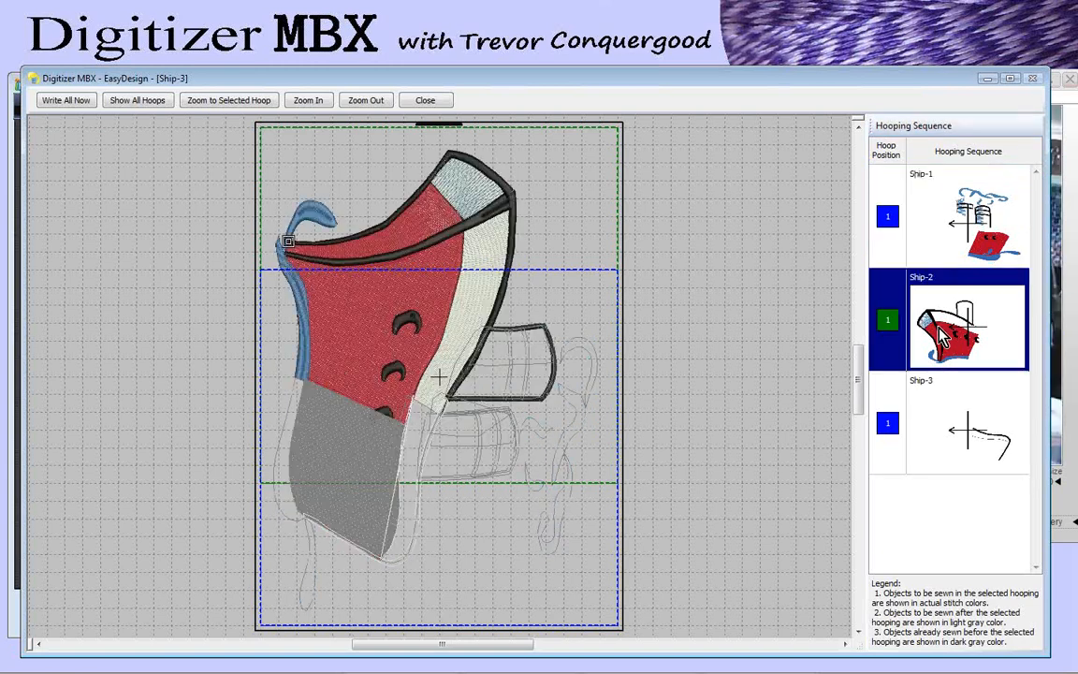
pyautogui.click(953, 451)
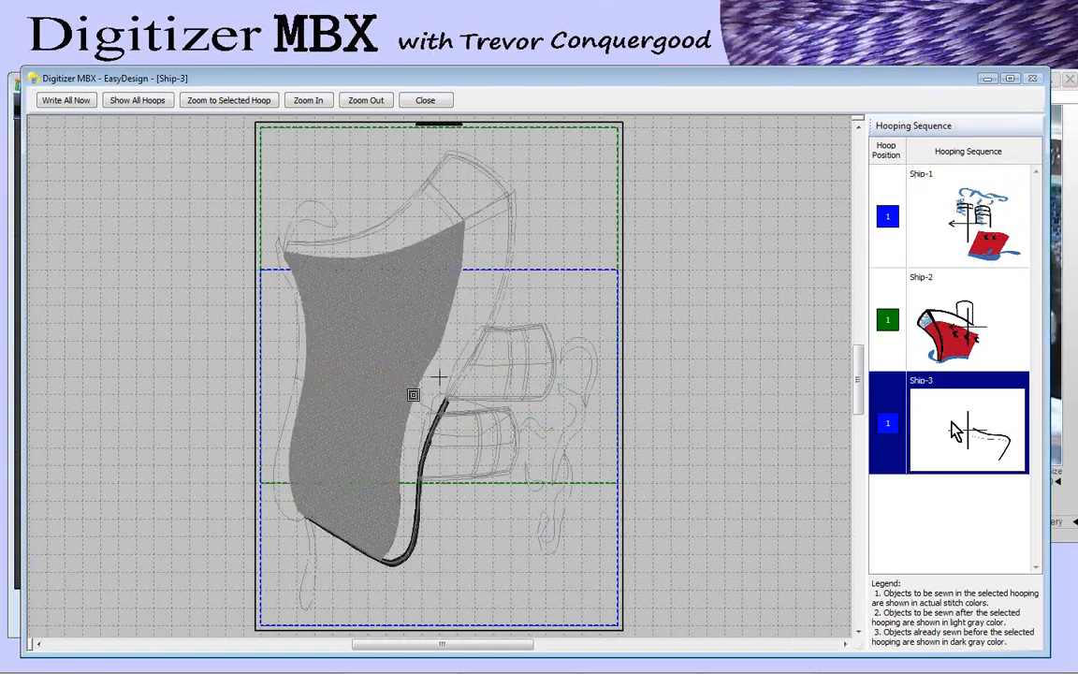
pyautogui.click(425, 101)
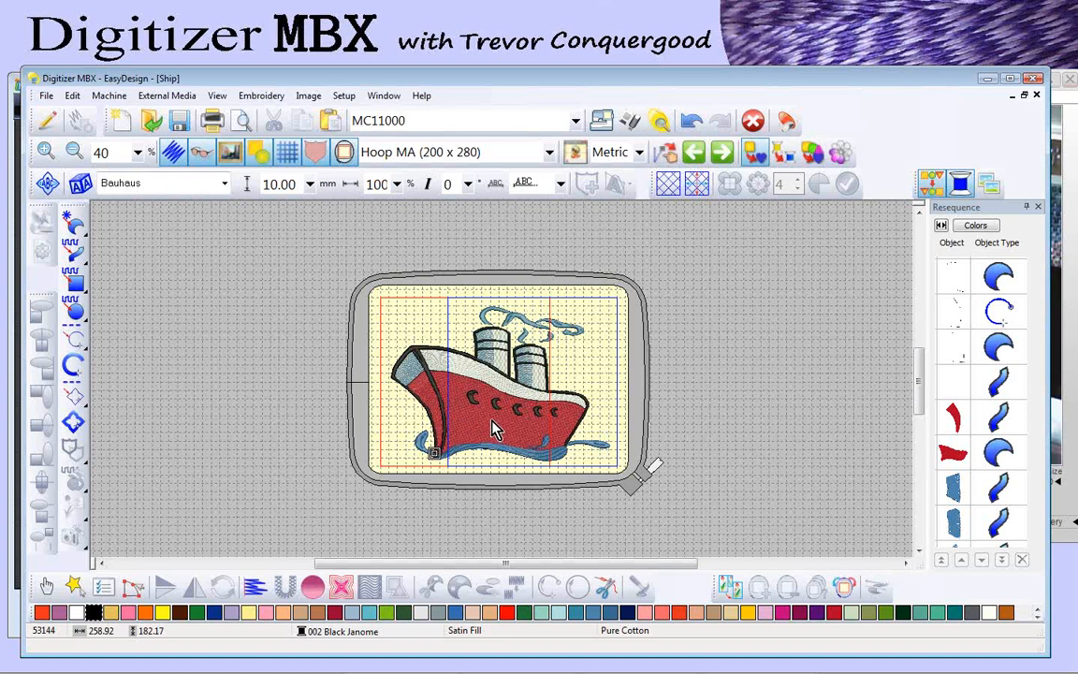
# Step: Start a new design with the hoop in landscape orientation and draw a filled rectangle about 240 x 166 mm across both hoop positions
pyautogui.click(118, 120)
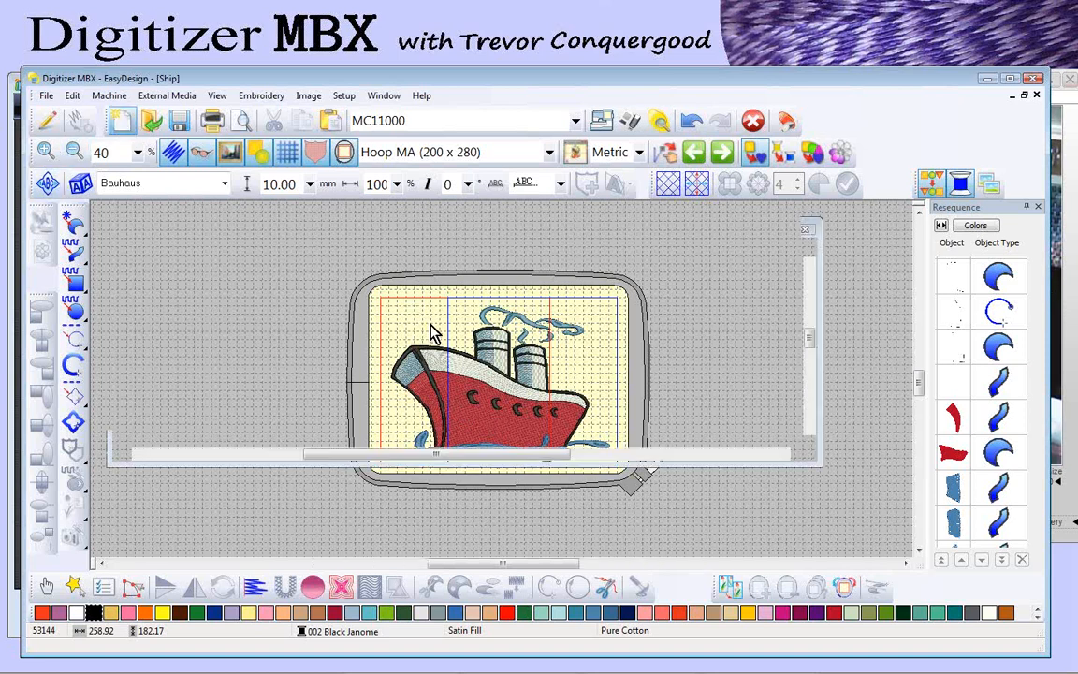
pyautogui.click(845, 591)
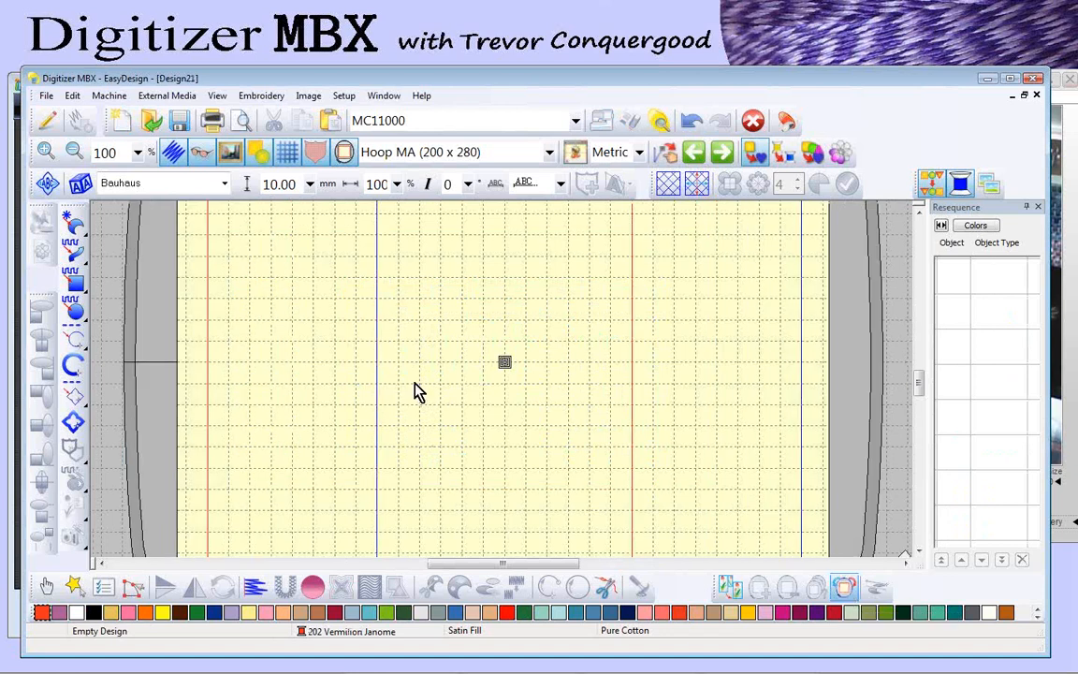
pyautogui.press('0')
pyautogui.click(73, 279)
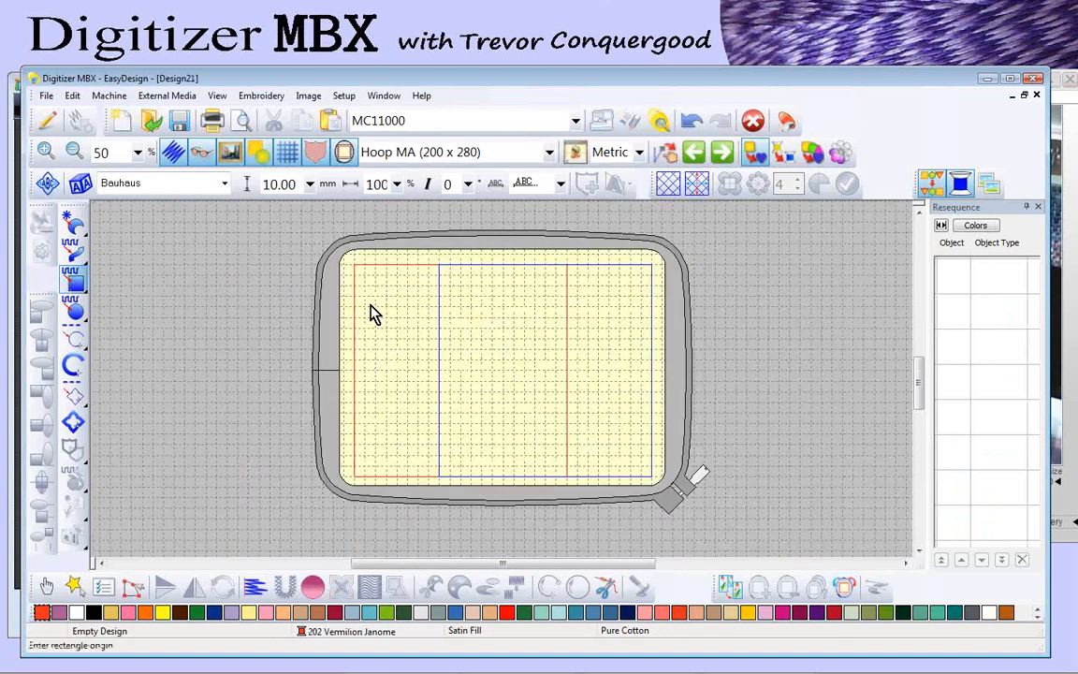
pyautogui.click(376, 286)
pyautogui.click(629, 458)
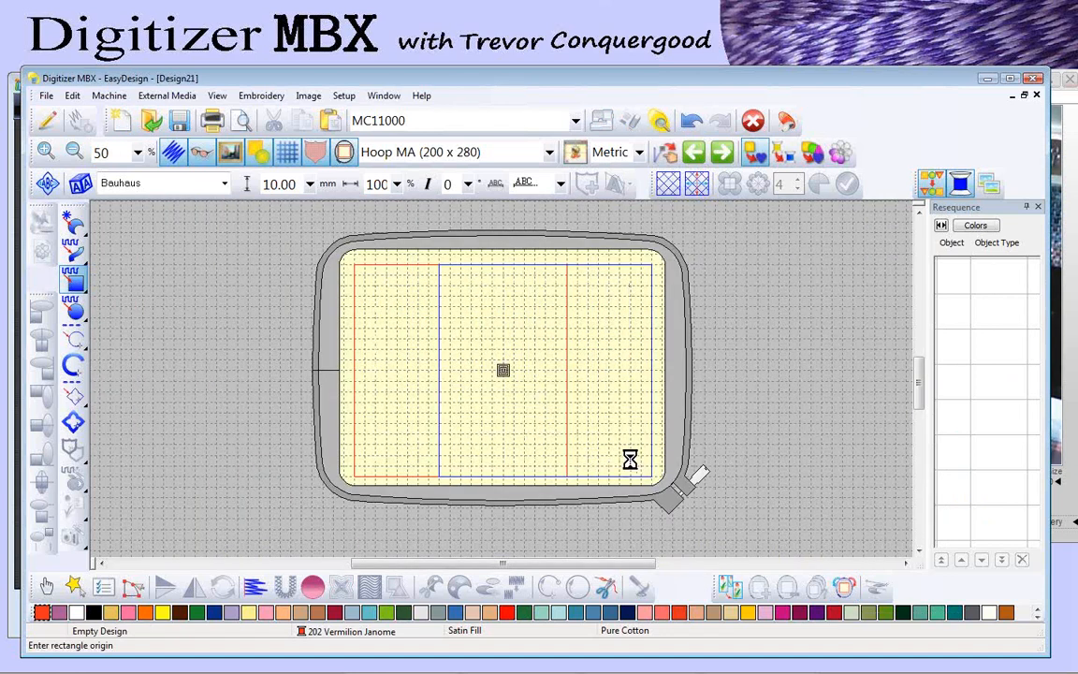
# Step: Change the rectangle's stitch type to Embossed Fill in its object details
pyautogui.click(46, 586)
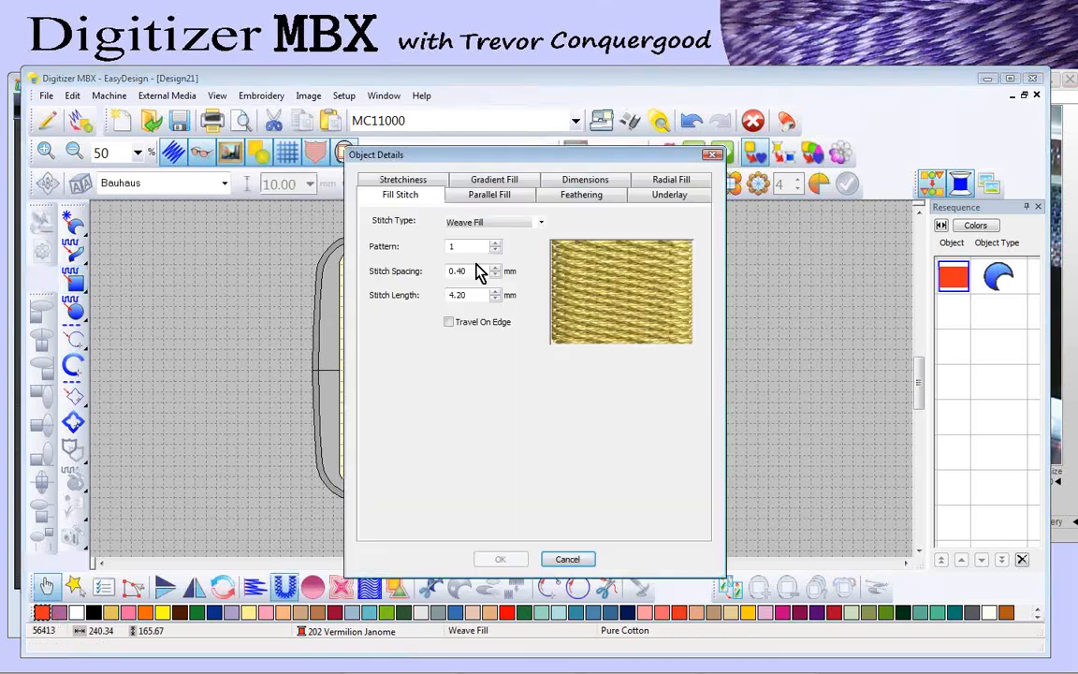
pyautogui.click(487, 222)
pyautogui.click(473, 265)
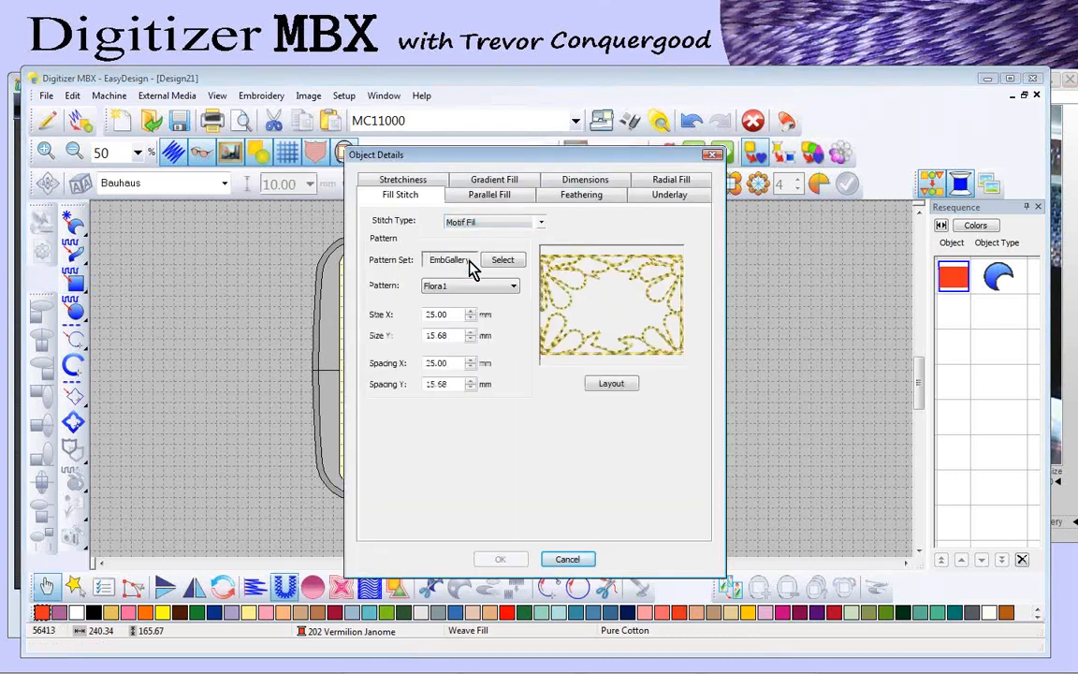
pyautogui.click(473, 224)
pyautogui.click(474, 252)
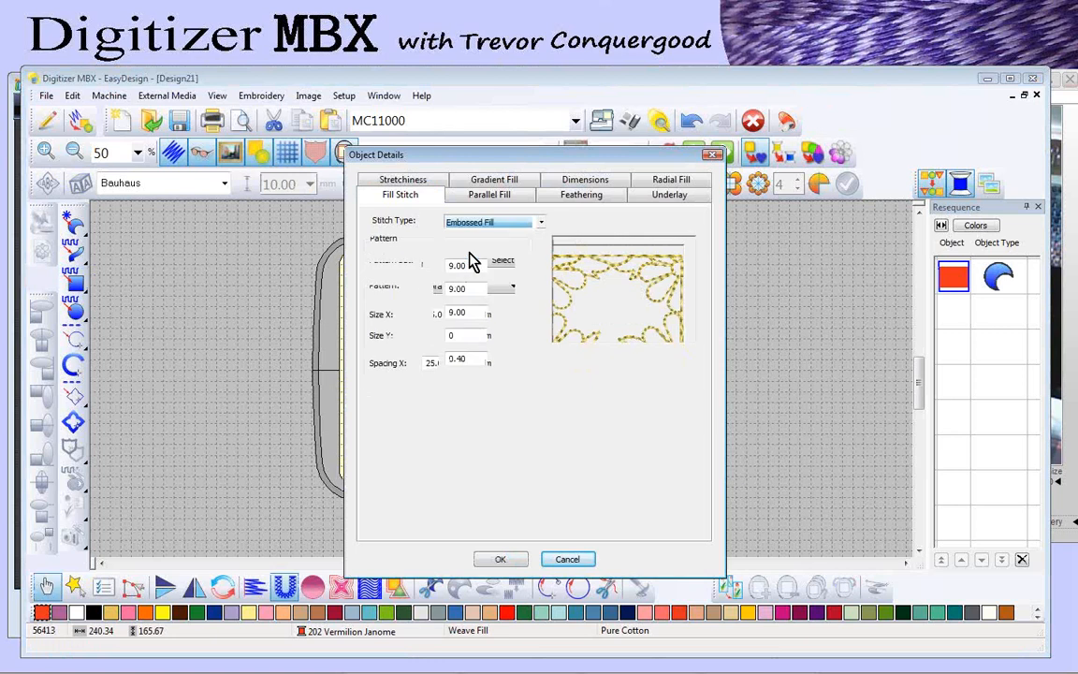
pyautogui.click(501, 559)
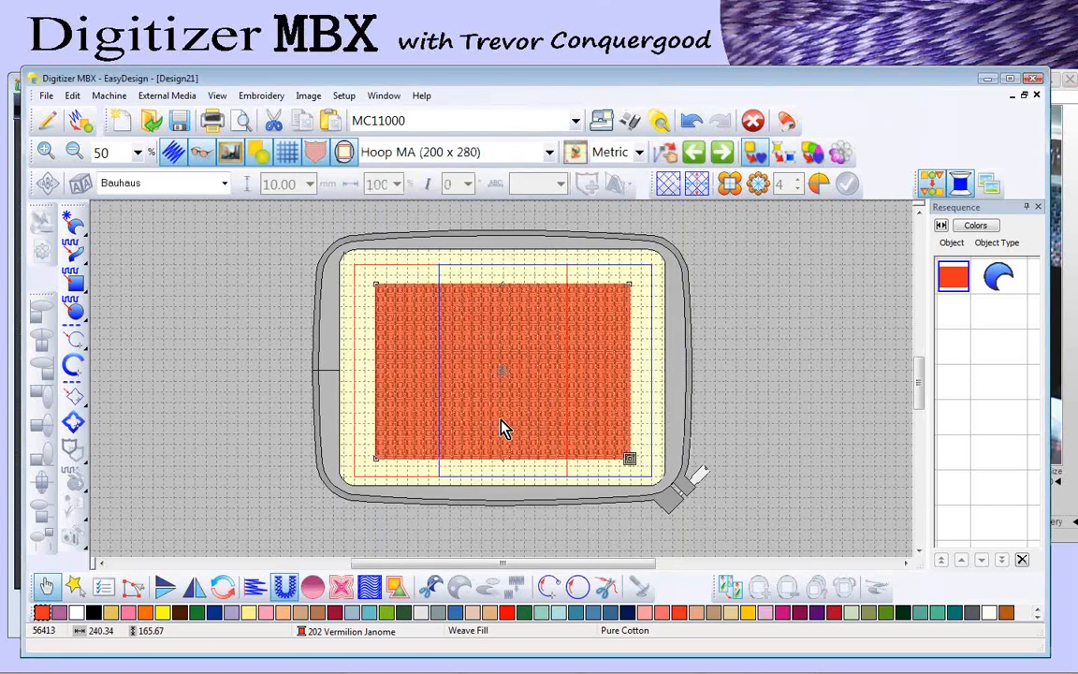
# Step: Adjust the rectangle's stitch angle by moving the outer end of the angle line just beyond the rectangle's edge, and deselect the rectangle
pyautogui.click(132, 586)
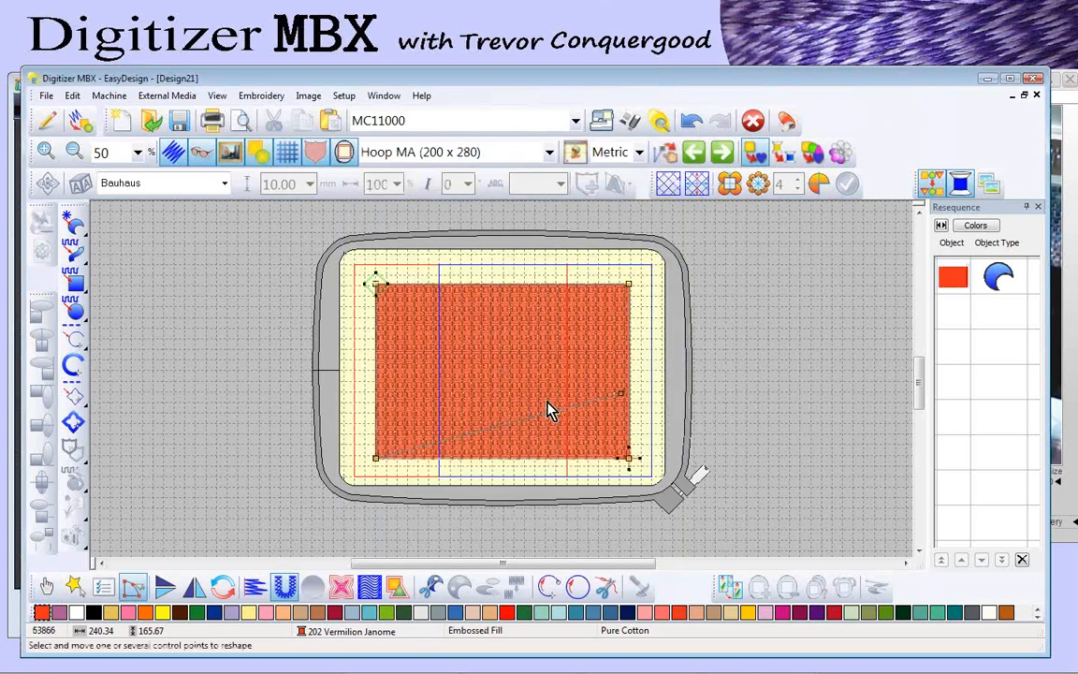
pyautogui.moveTo(618, 400); pyautogui.dragTo(639, 392)
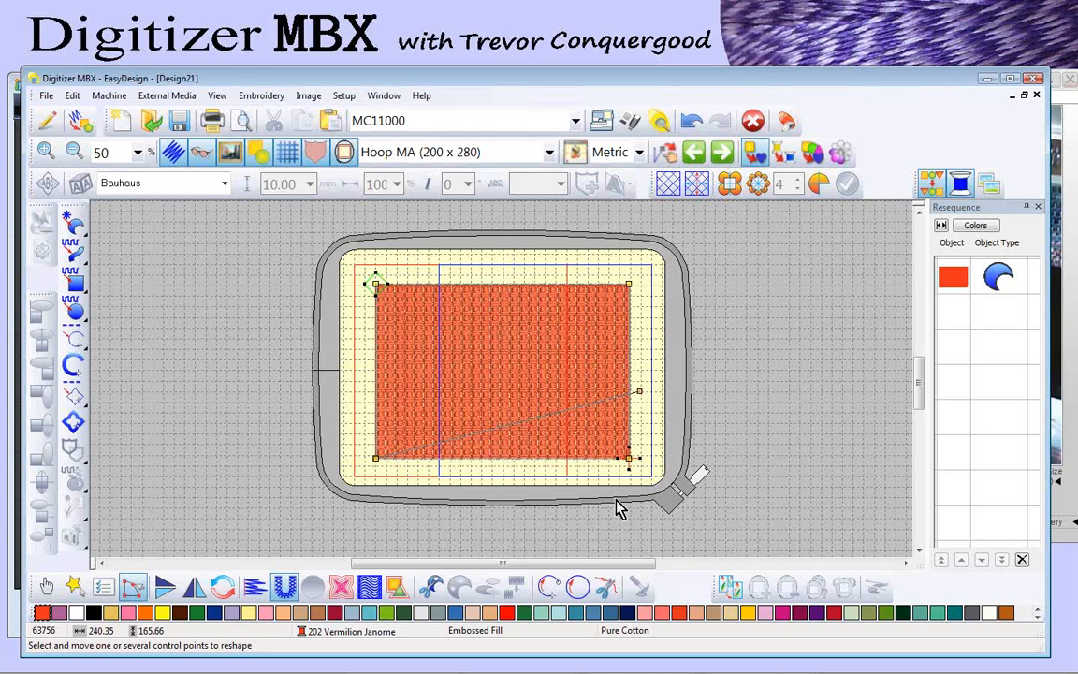
pyautogui.click(45, 587)
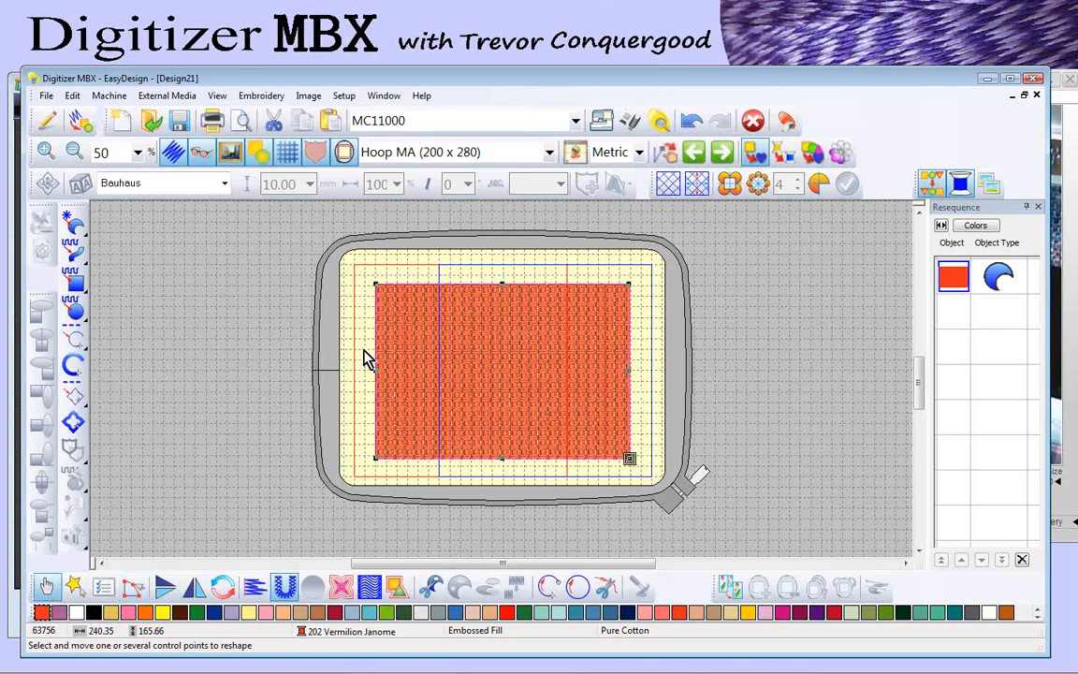
pyautogui.click(364, 361)
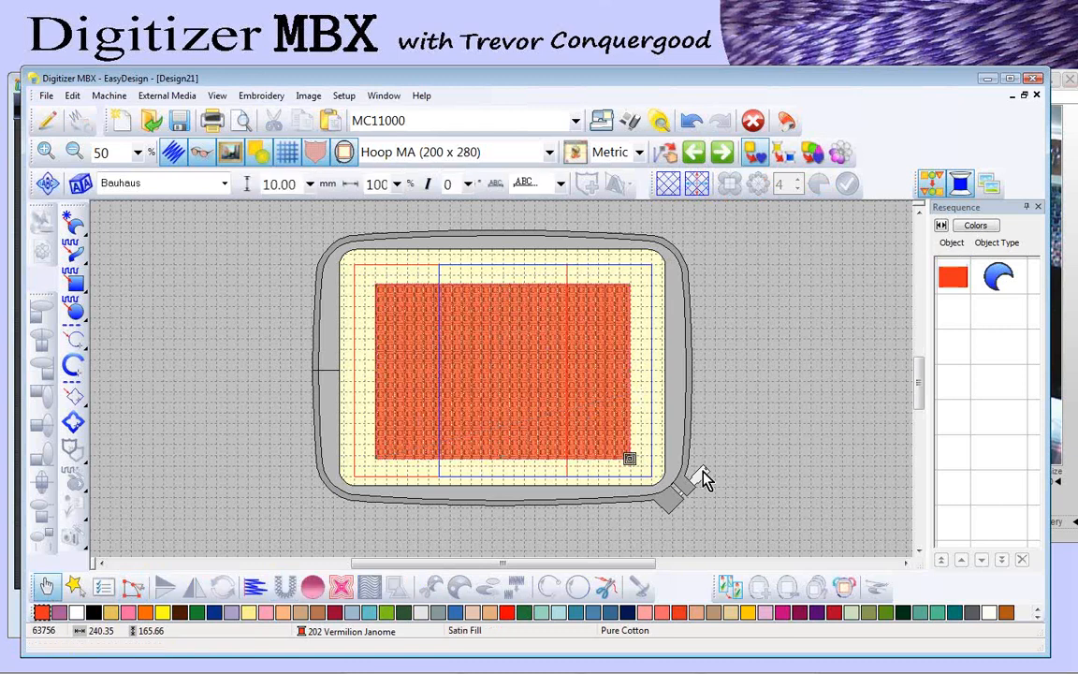
# Step: Add a straight vertical splitting guide through the middle of the embossed rectangle, extending past its upper and lower edges
pyautogui.click(731, 593)
pyautogui.click(824, 589)
pyautogui.click(505, 273)
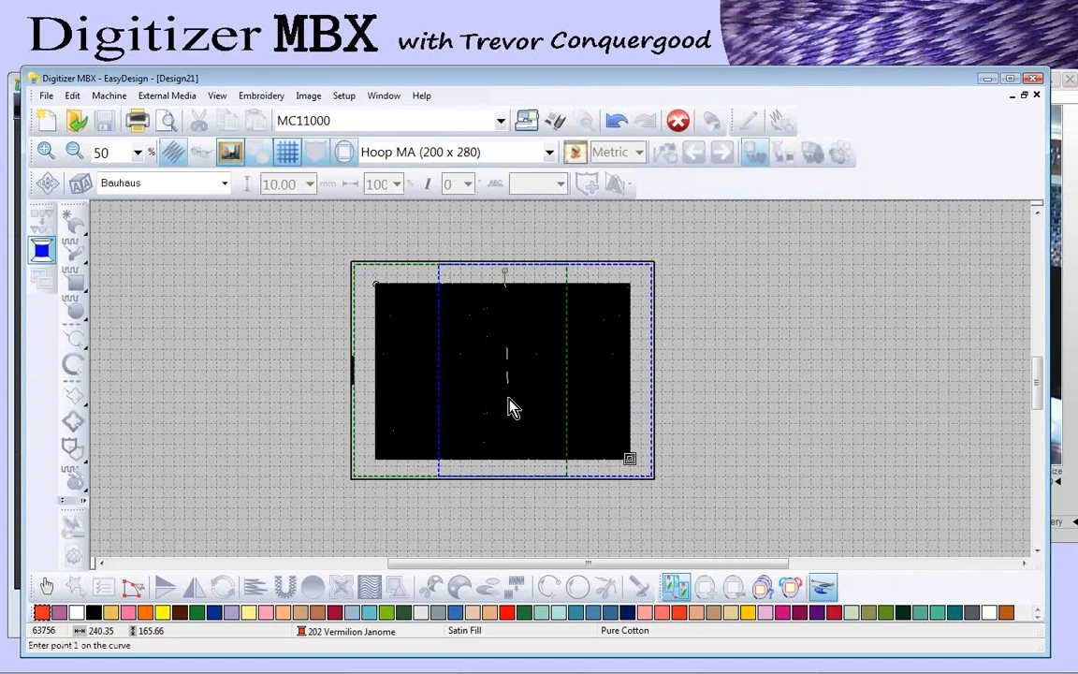
pyautogui.click(507, 468)
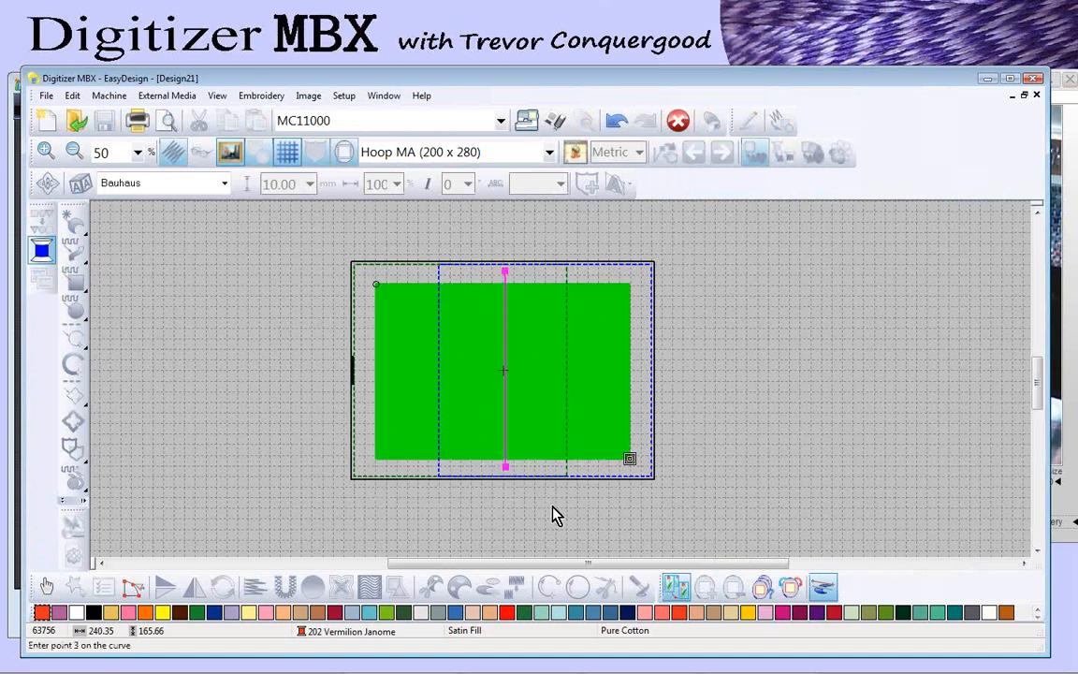
pyautogui.click(679, 586)
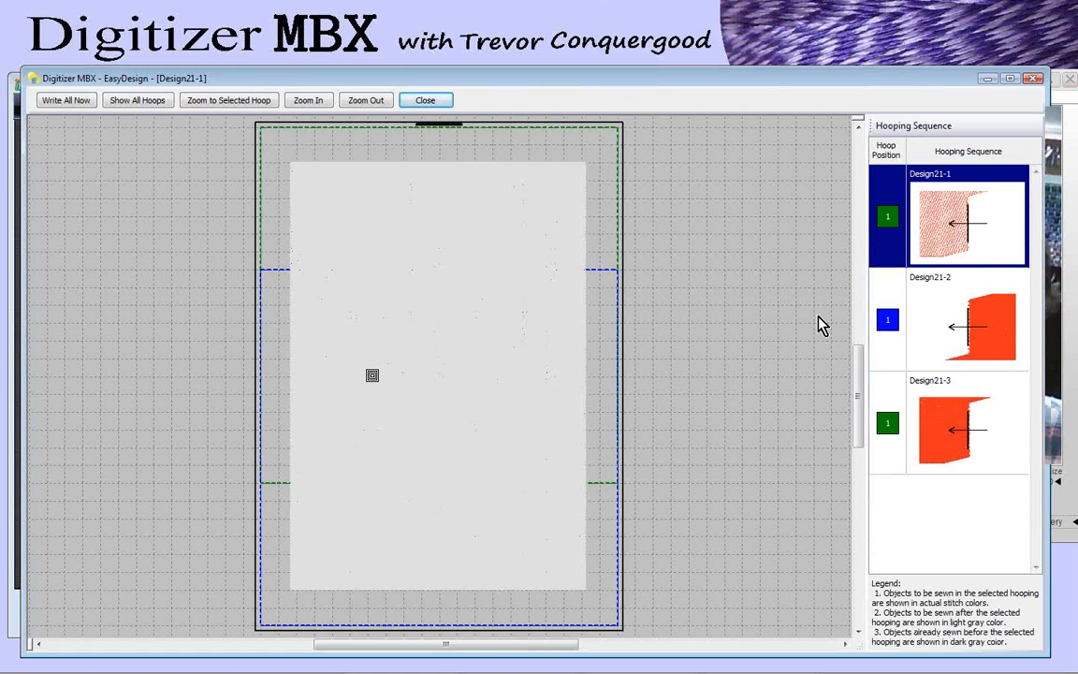
# Step: Preview the rectangle's second hooping, examine the split edge of the embossed fill up close, and close the preview
pyautogui.click(994, 330)
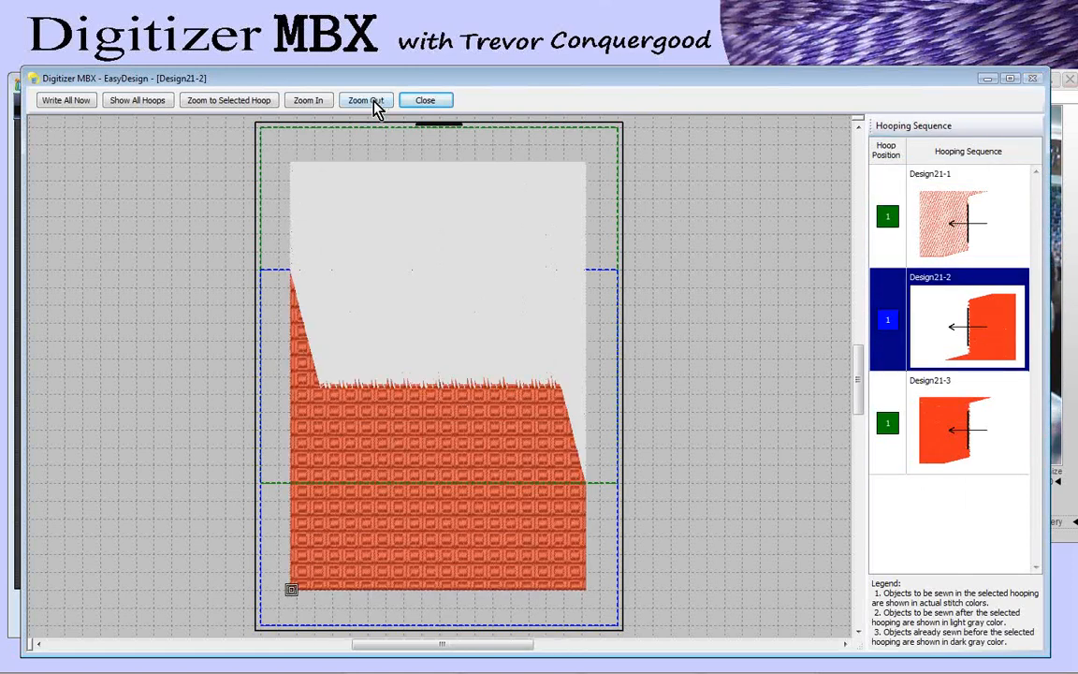
pyautogui.click(323, 103)
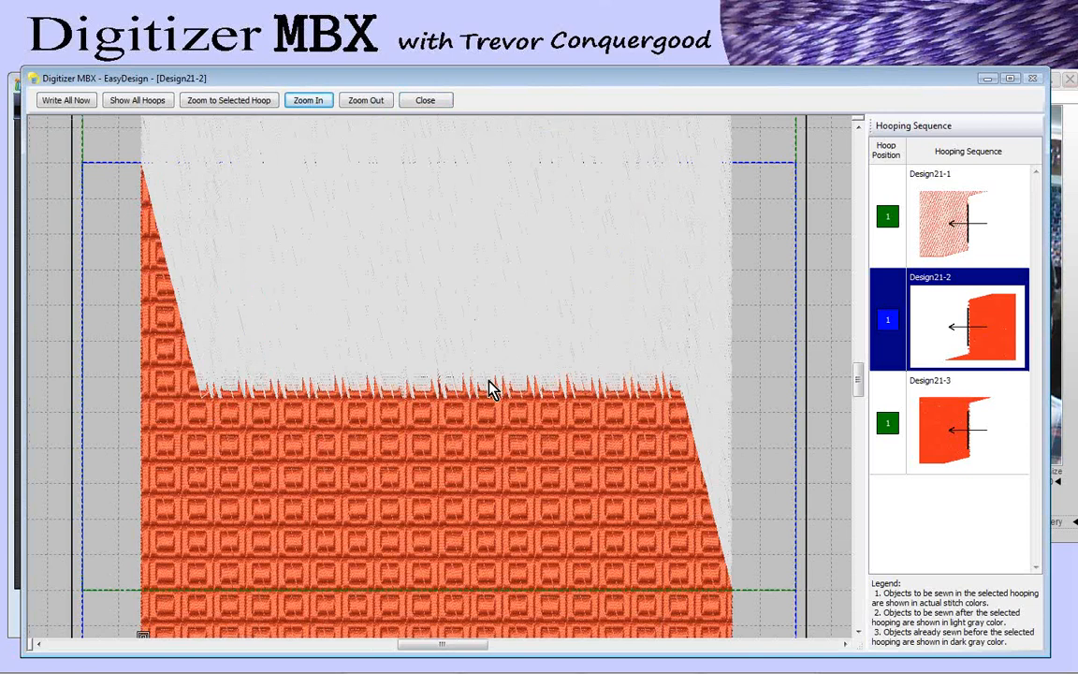
pyautogui.click(308, 105)
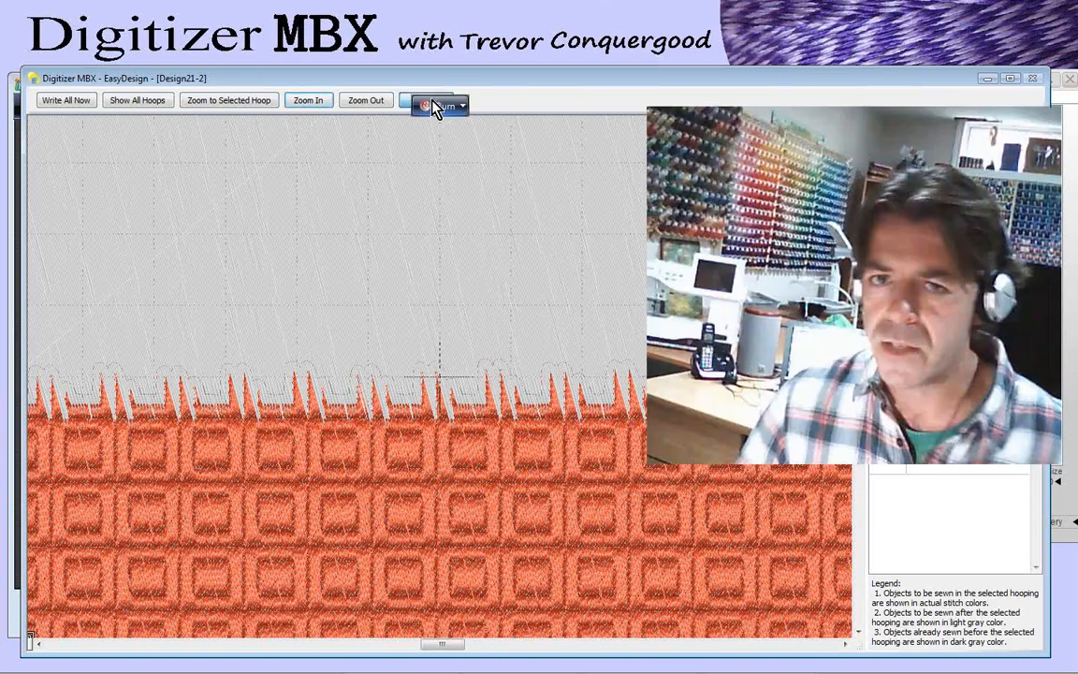
pyautogui.click(433, 105)
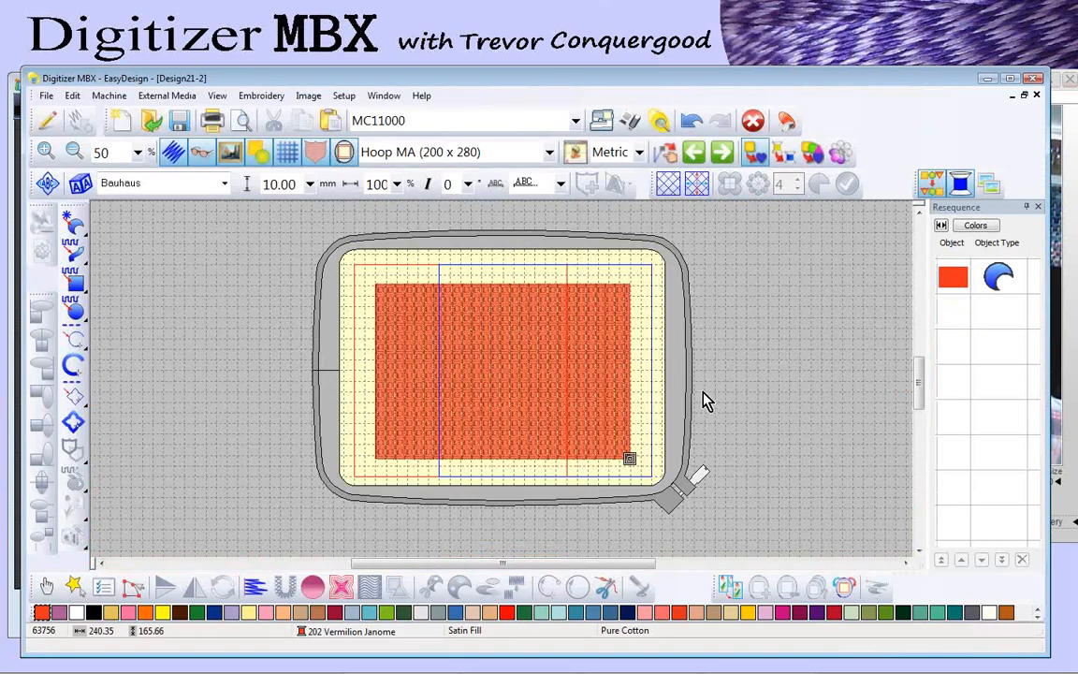
pyautogui.hotkey('shift', 'z')
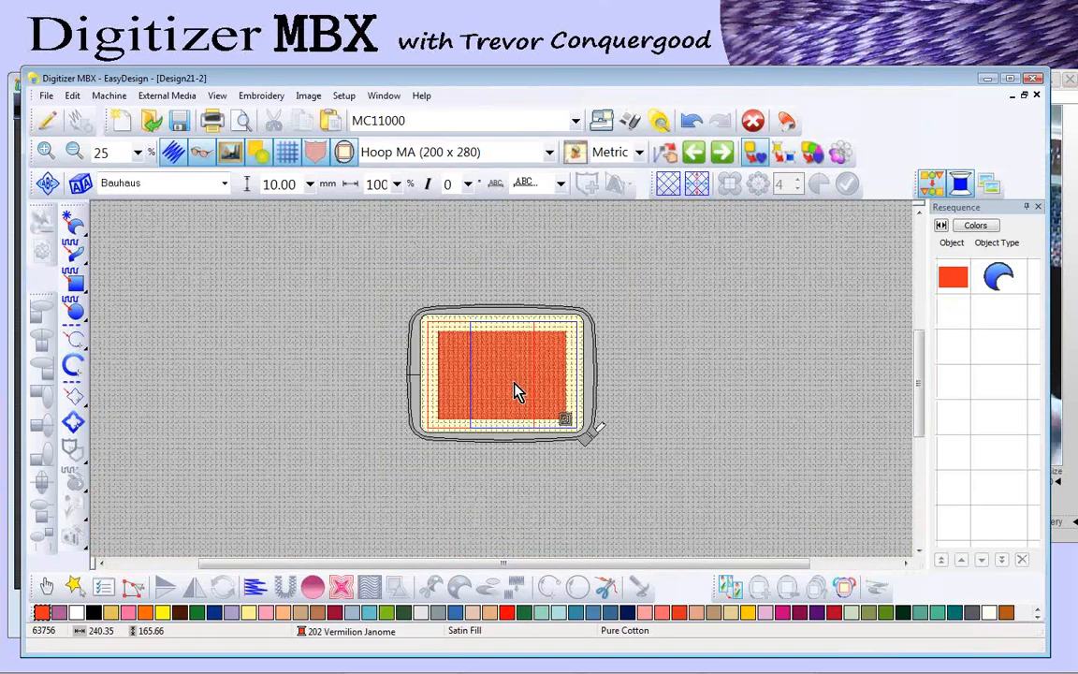
pyautogui.moveTo(555, 671)
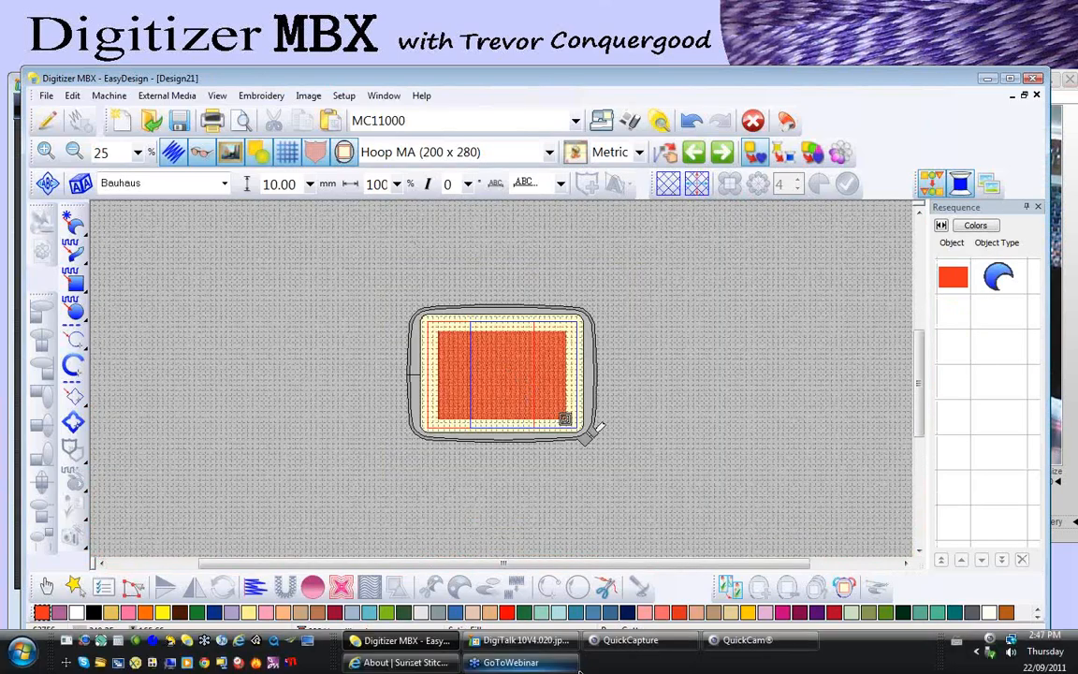
# Step: Switch to the slide show in Windows Photo Gallery, advance to the New Corel Essentials slide, and return to Digitizer MBX
pyautogui.click(493, 644)
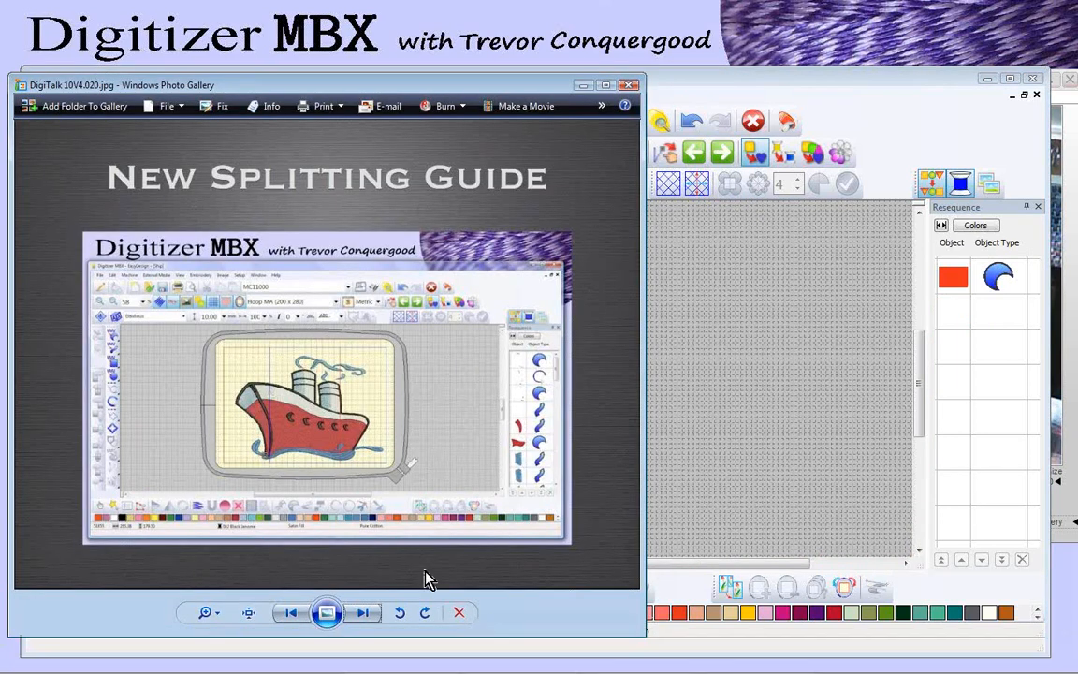
pyautogui.click(363, 614)
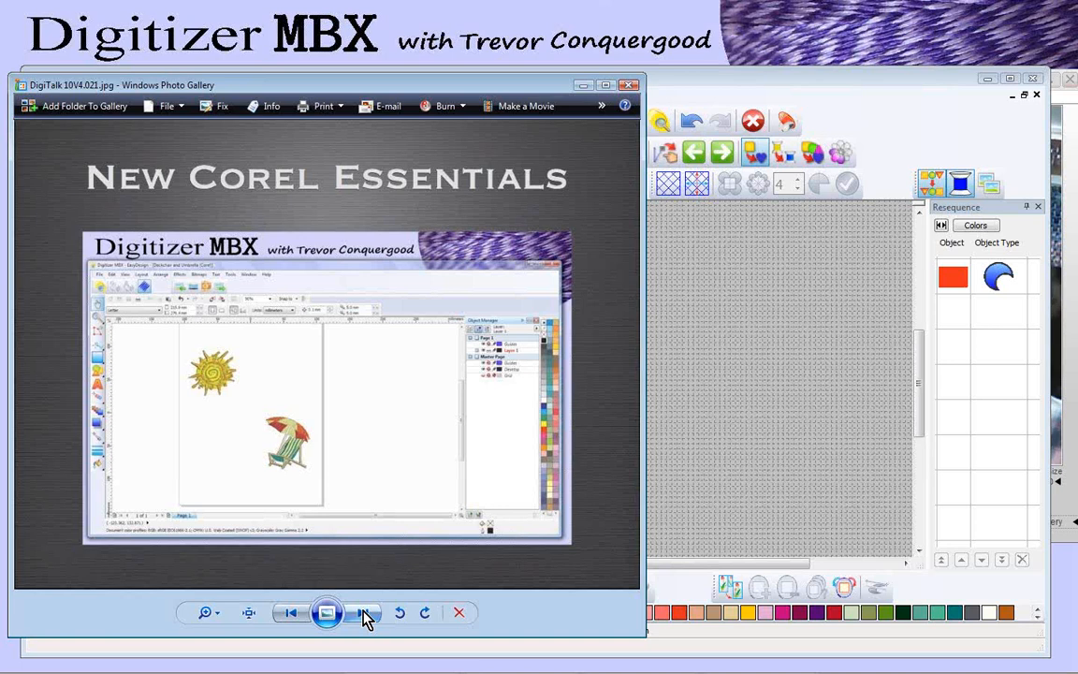
pyautogui.click(857, 89)
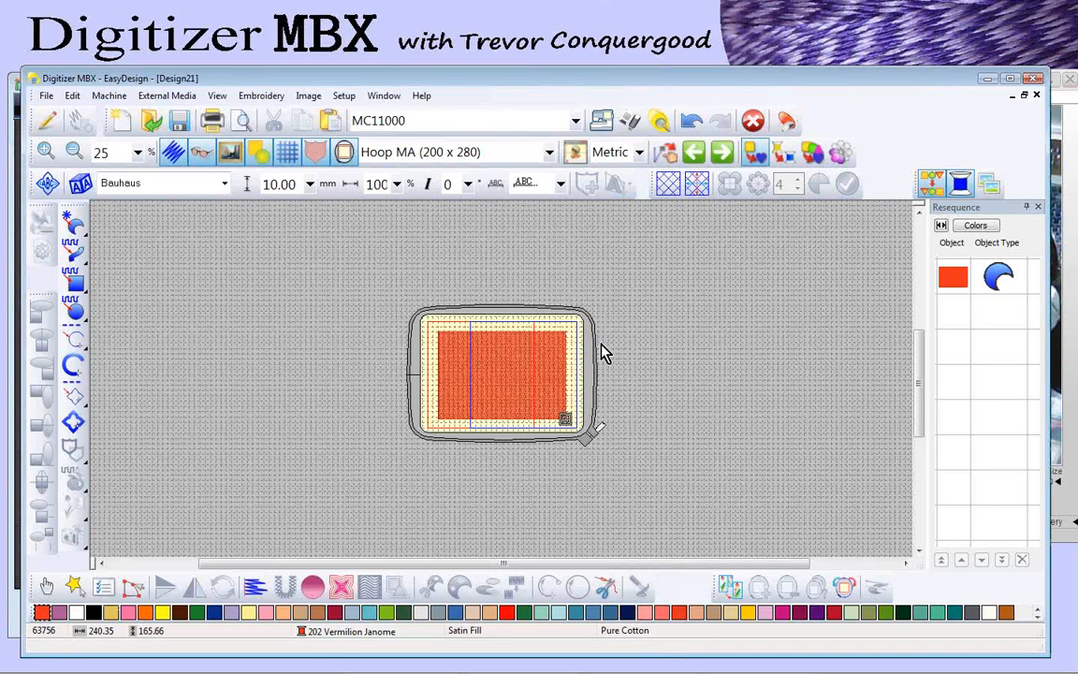
# Step: Delete the embossed rectangle and close its design without saving
pyautogui.click(512, 379)
pyautogui.press('Delete')
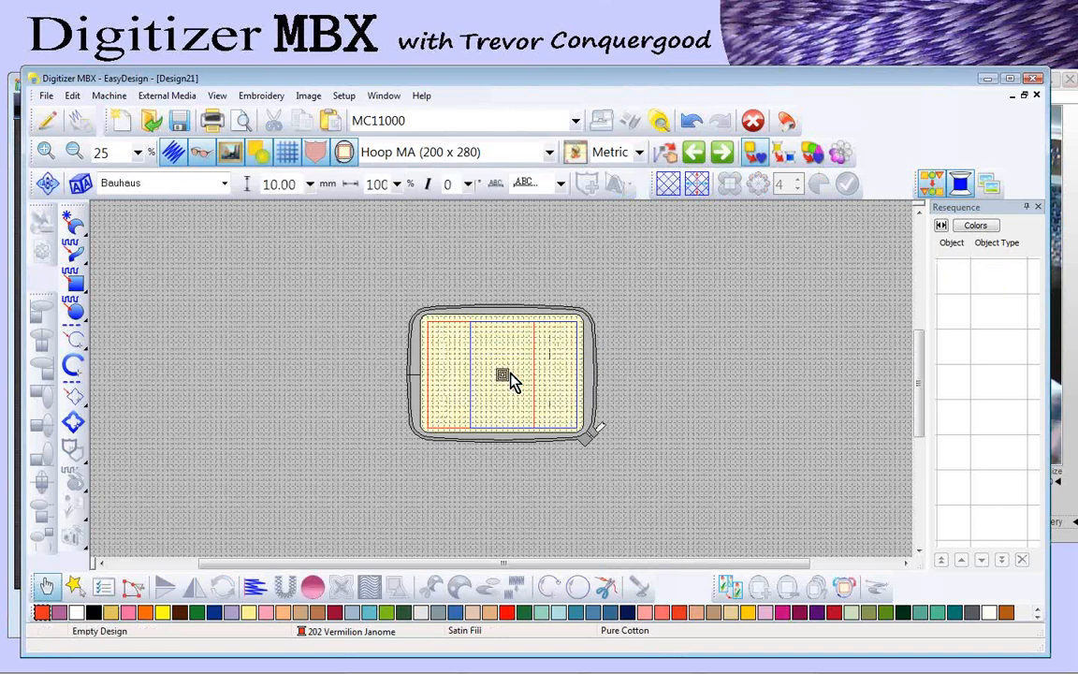
pyautogui.click(1037, 97)
pyautogui.click(552, 402)
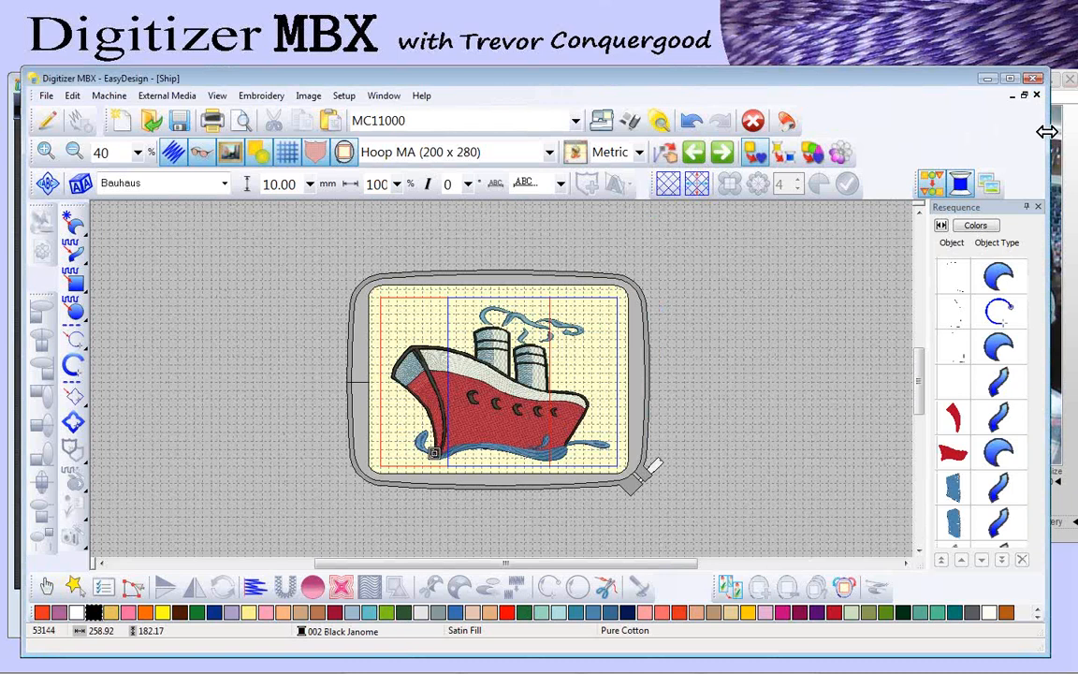
# Step: Close the leftover designs, including Ship, Design17, African, Design16 and Design10, without saving, and check that only Design2 is still open
pyautogui.click(1037, 97)
pyautogui.click(568, 403)
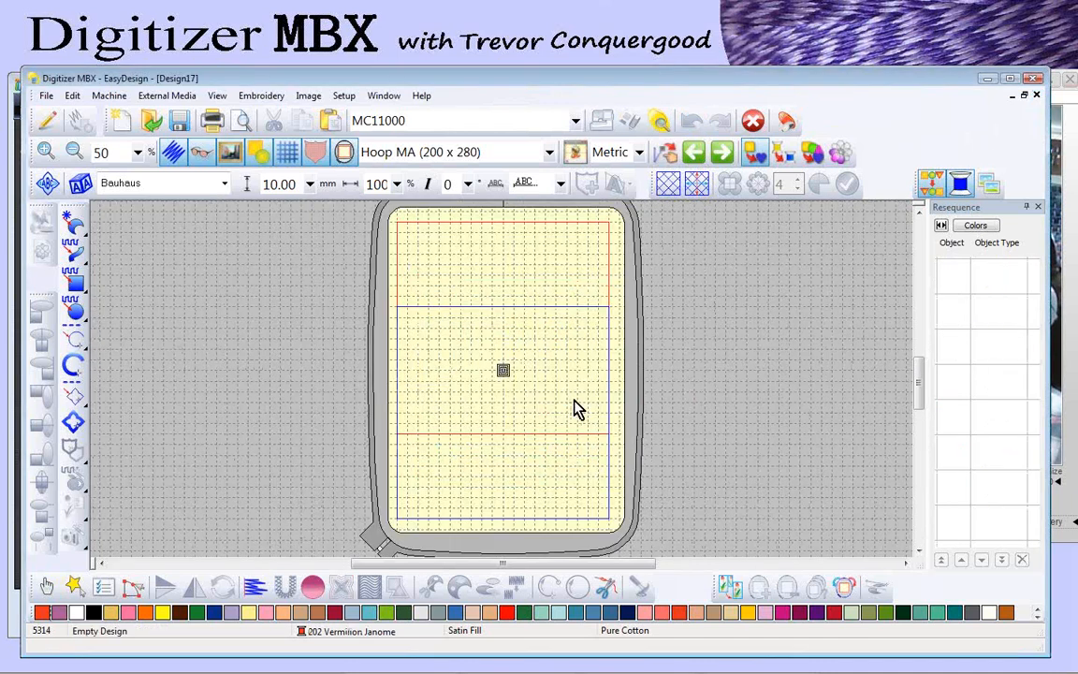
pyautogui.click(1038, 97)
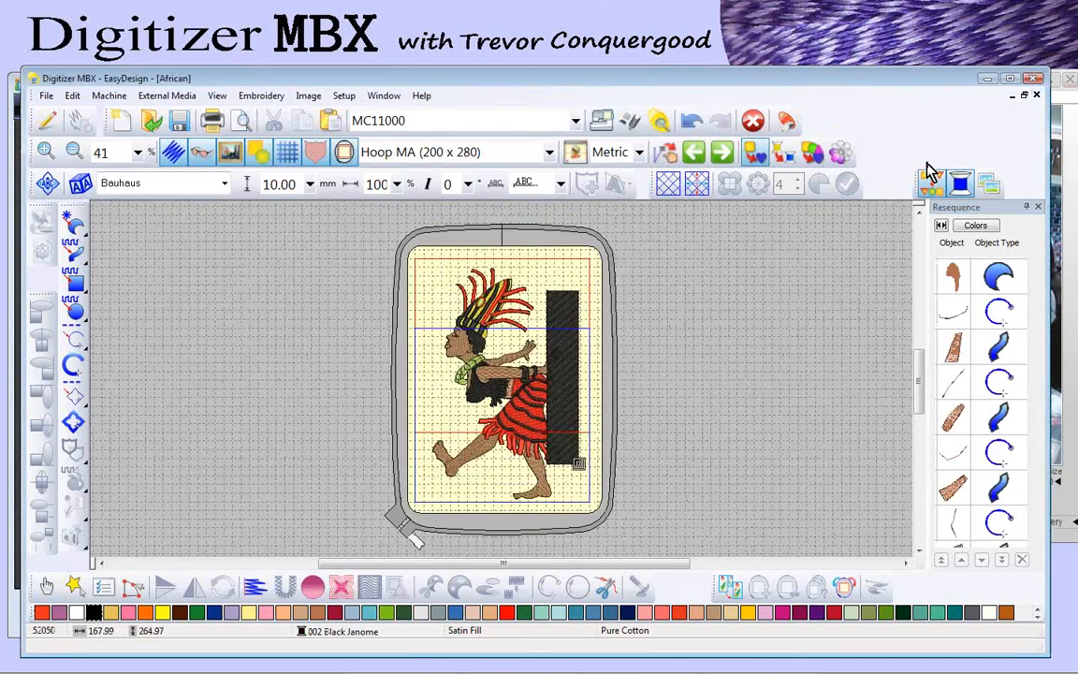
pyautogui.click(1038, 96)
pyautogui.click(547, 403)
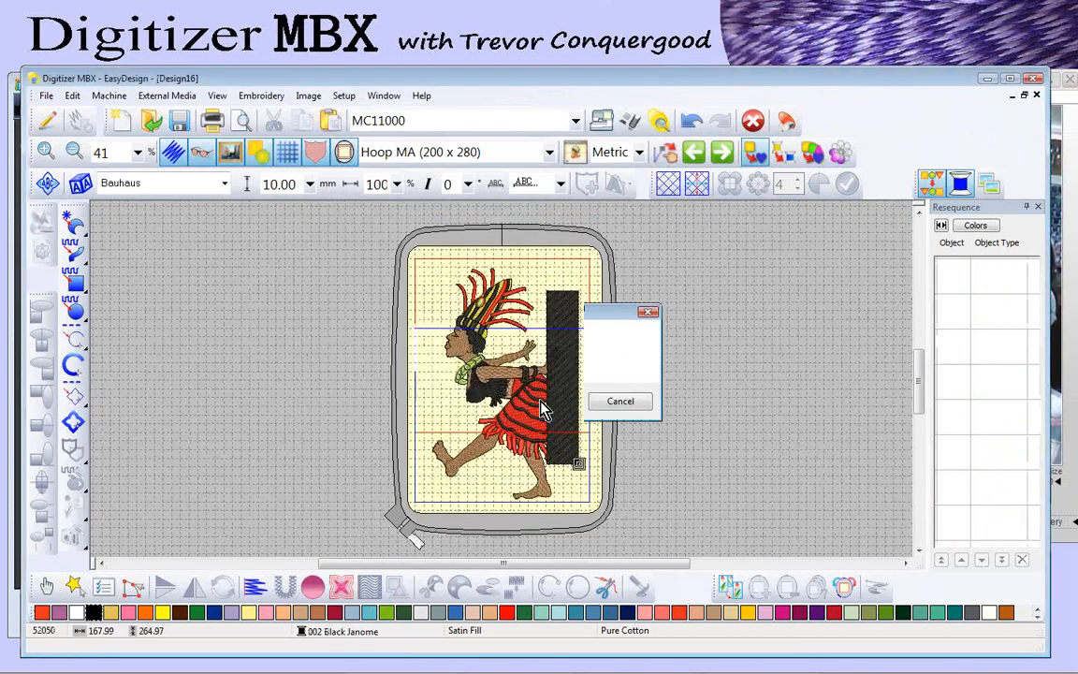
pyautogui.click(1037, 97)
pyautogui.click(1037, 96)
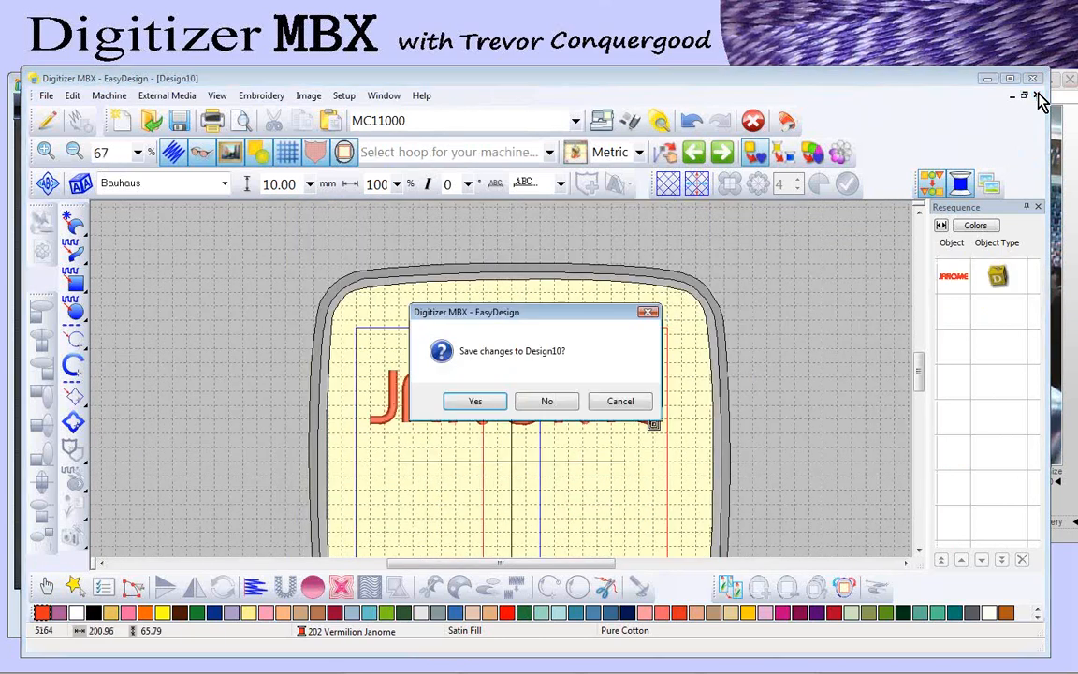
pyautogui.click(548, 403)
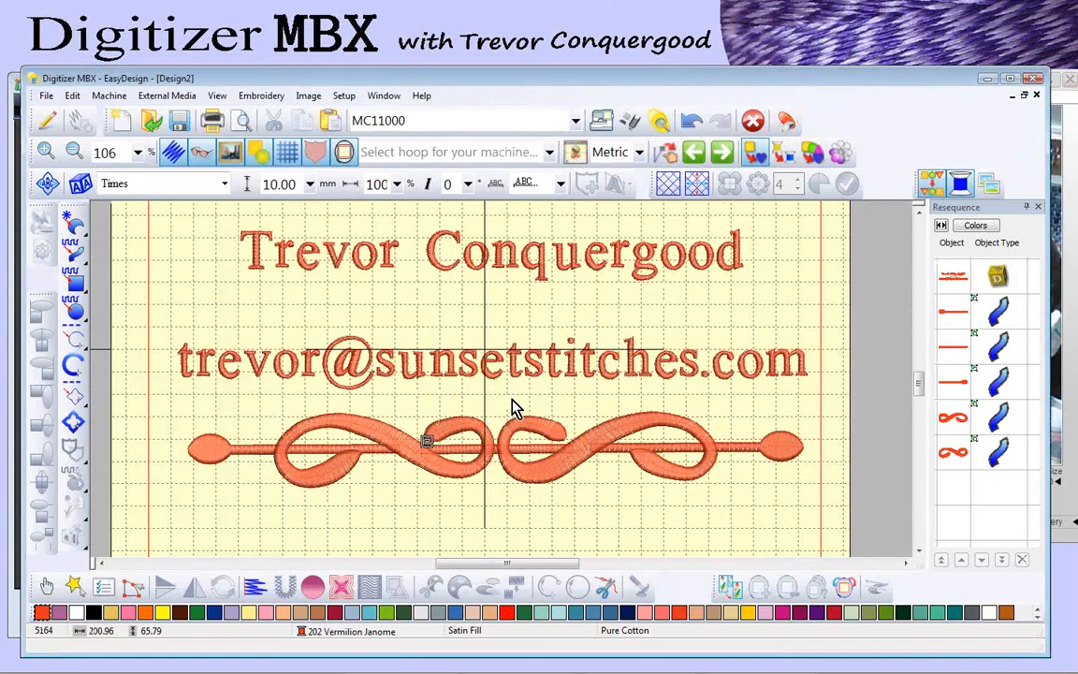
pyautogui.click(383, 96)
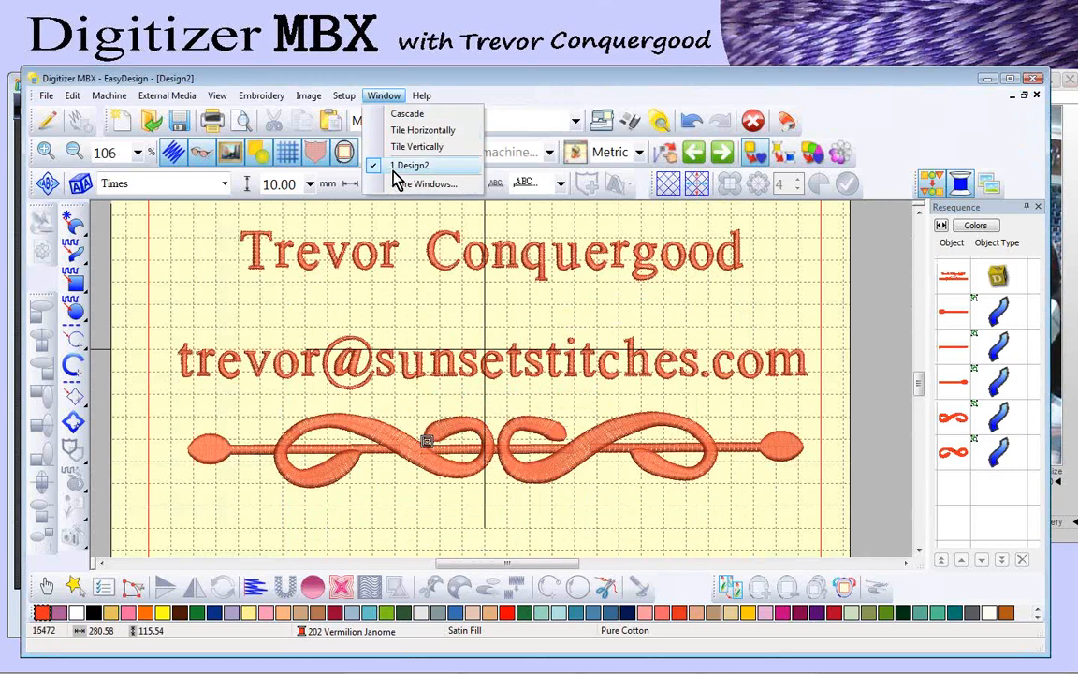
pyautogui.click(503, 72)
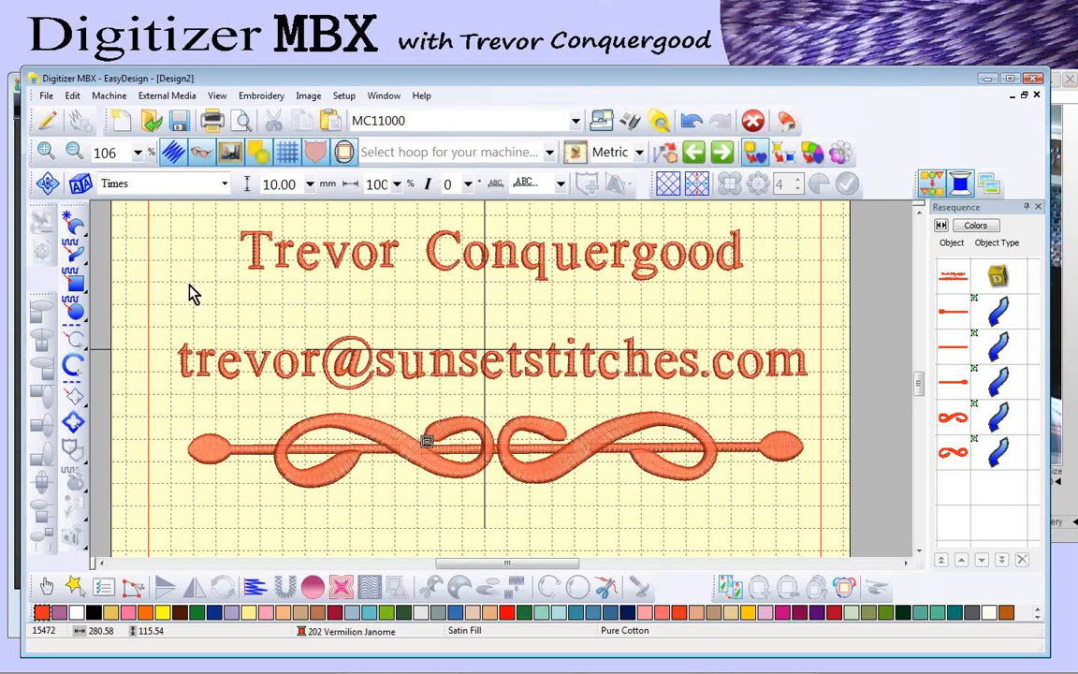
# Step: View Design2 in the Corel graphics mode with the Object Manager shown, and return to embroidery mode
pyautogui.click(49, 122)
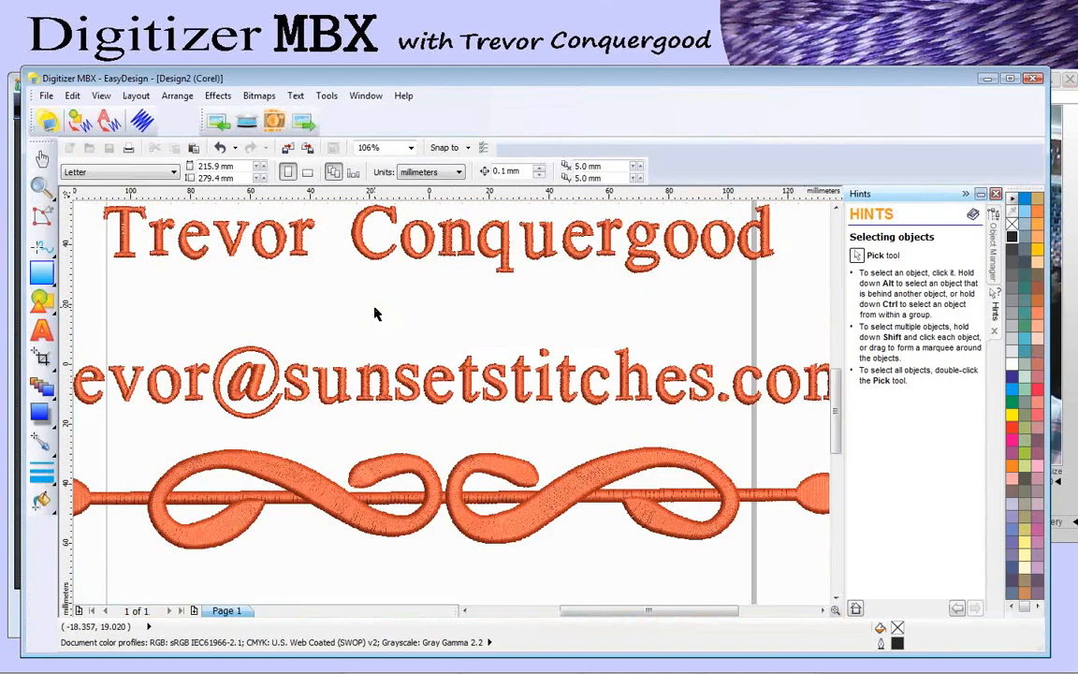
pyautogui.click(994, 251)
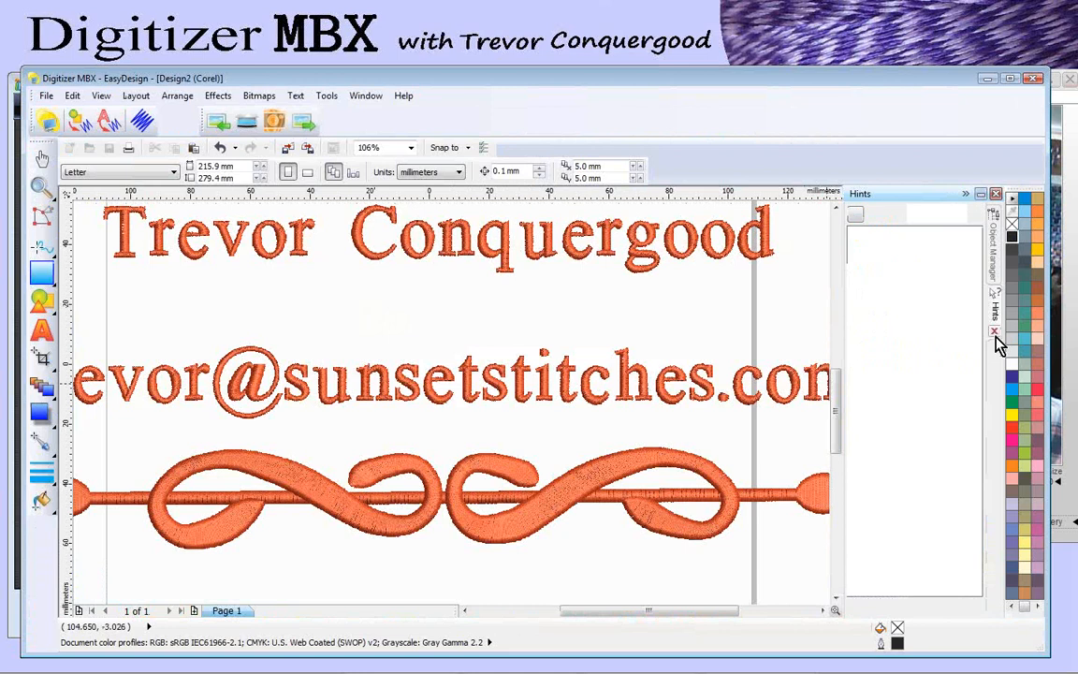
pyautogui.scroll(-3, 214, 322)
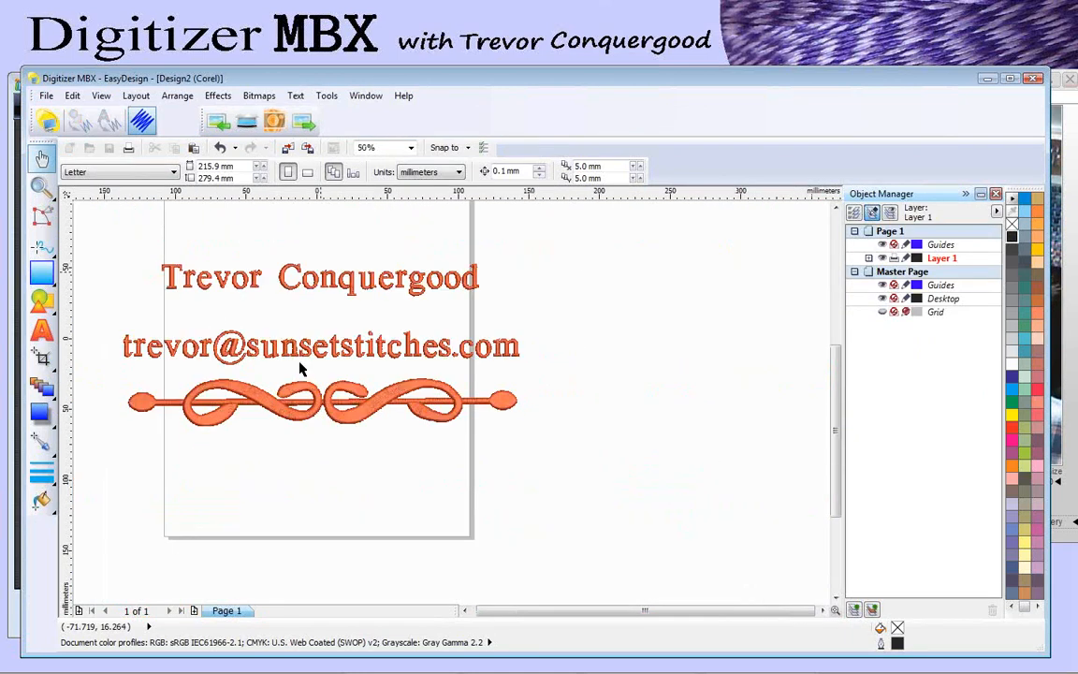
pyautogui.click(47, 123)
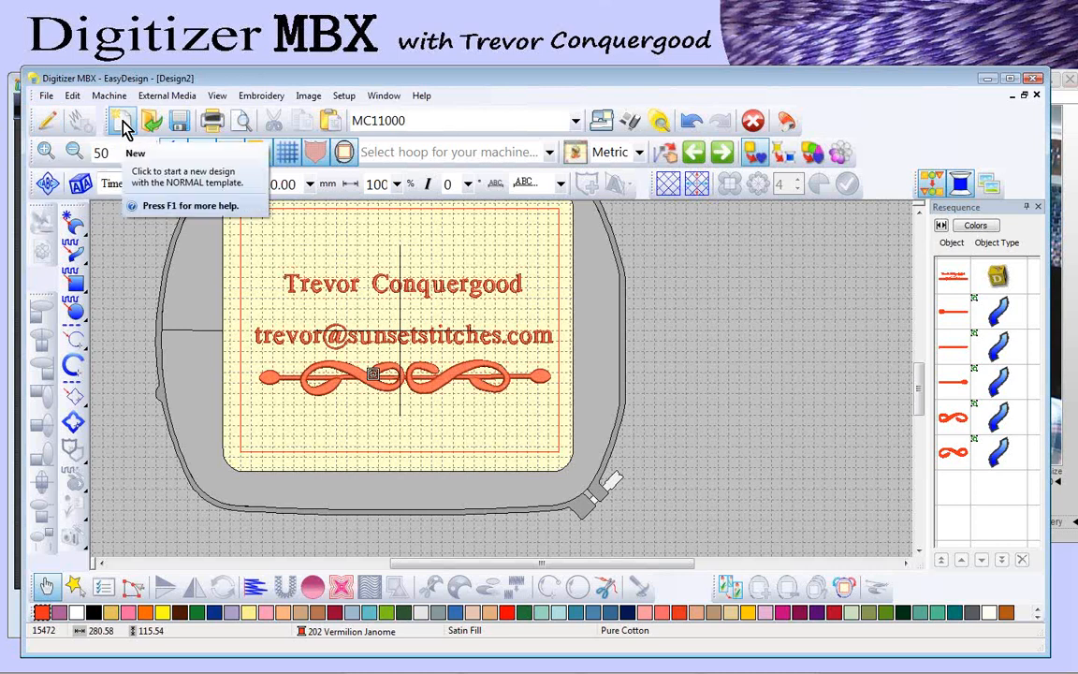
# Step: Open the Deckchair and Umbrella.JAN design from the Embroidery Album V4 folder
pyautogui.click(150, 121)
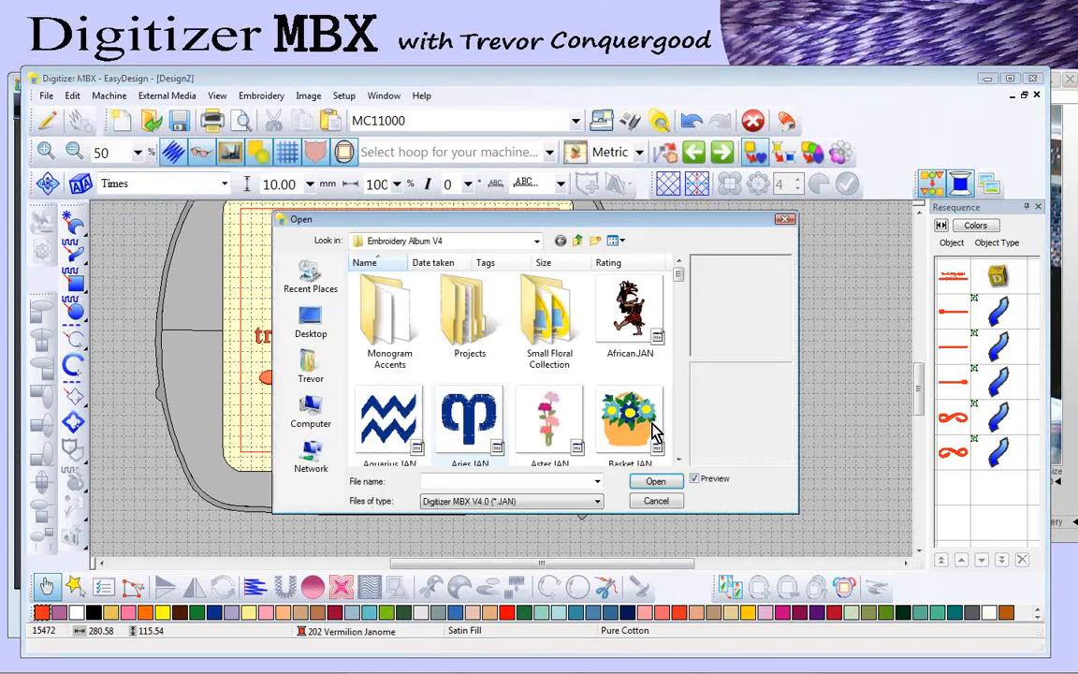
pyautogui.scroll(-3, 681, 438)
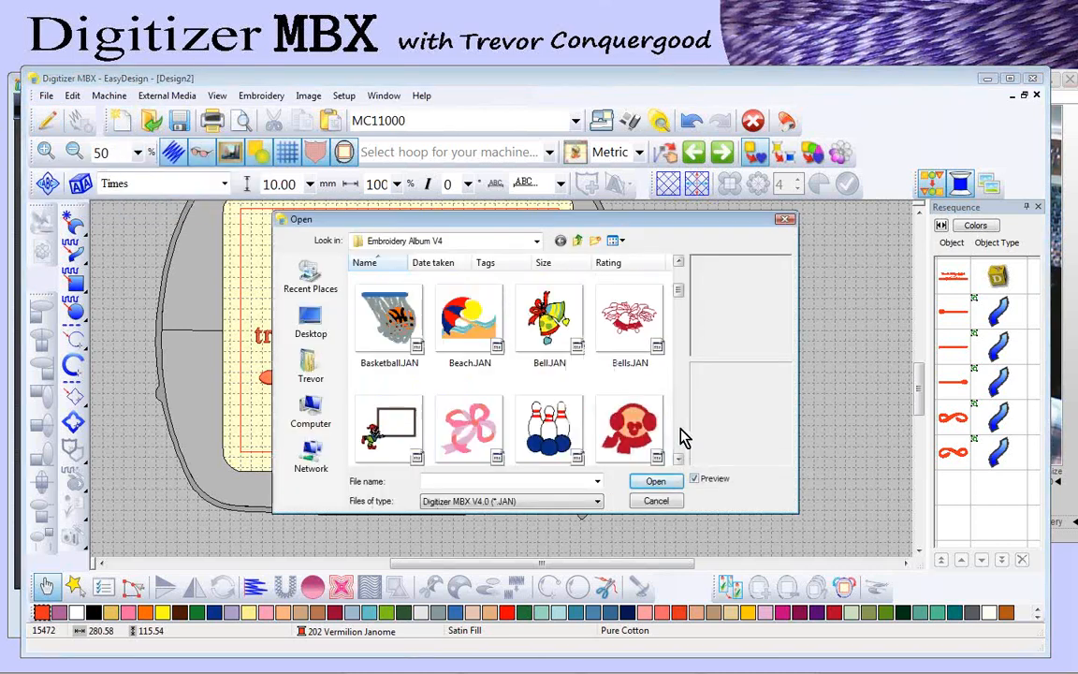
pyautogui.scroll(-10, 681, 439)
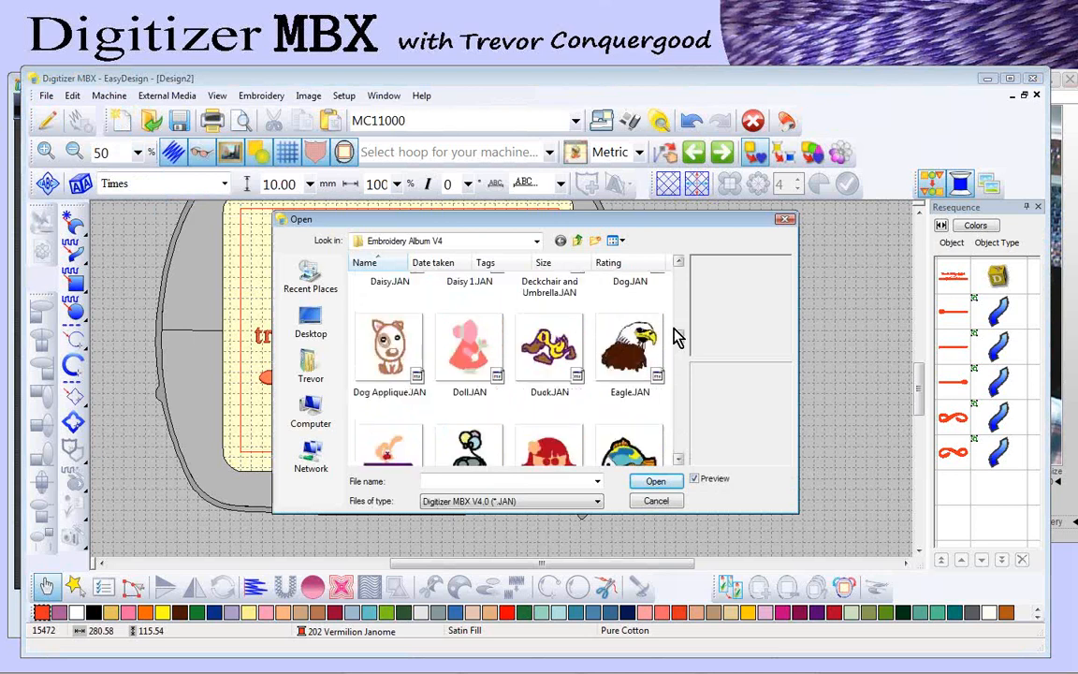
pyautogui.scroll(2, 680, 323)
pyautogui.click(557, 442)
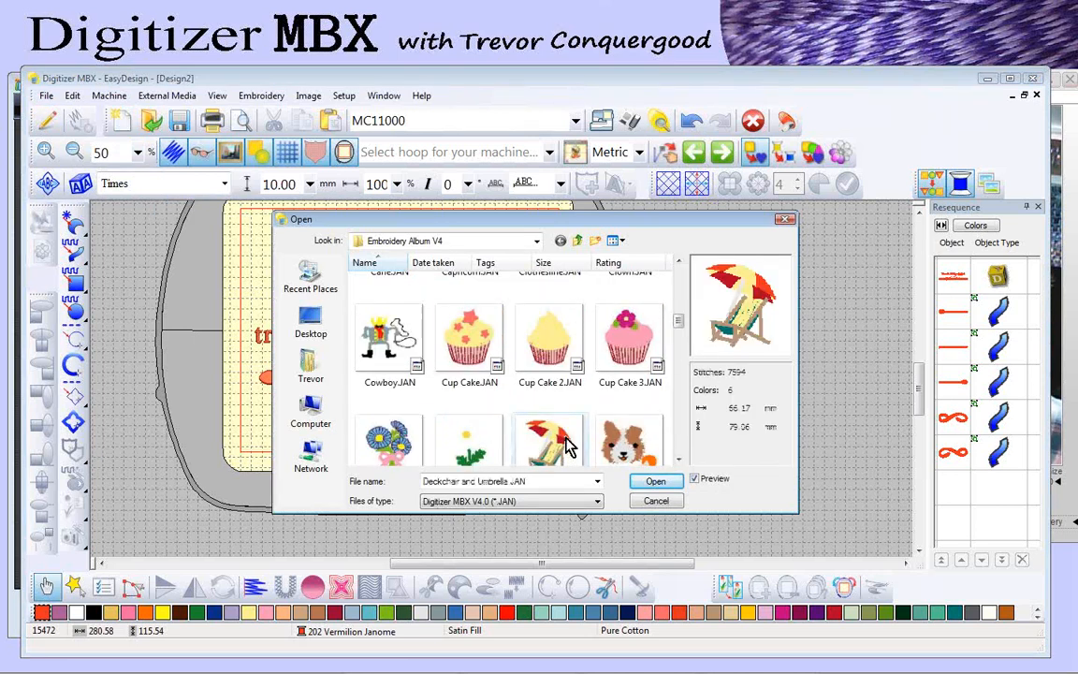
pyautogui.doubleClick(566, 447)
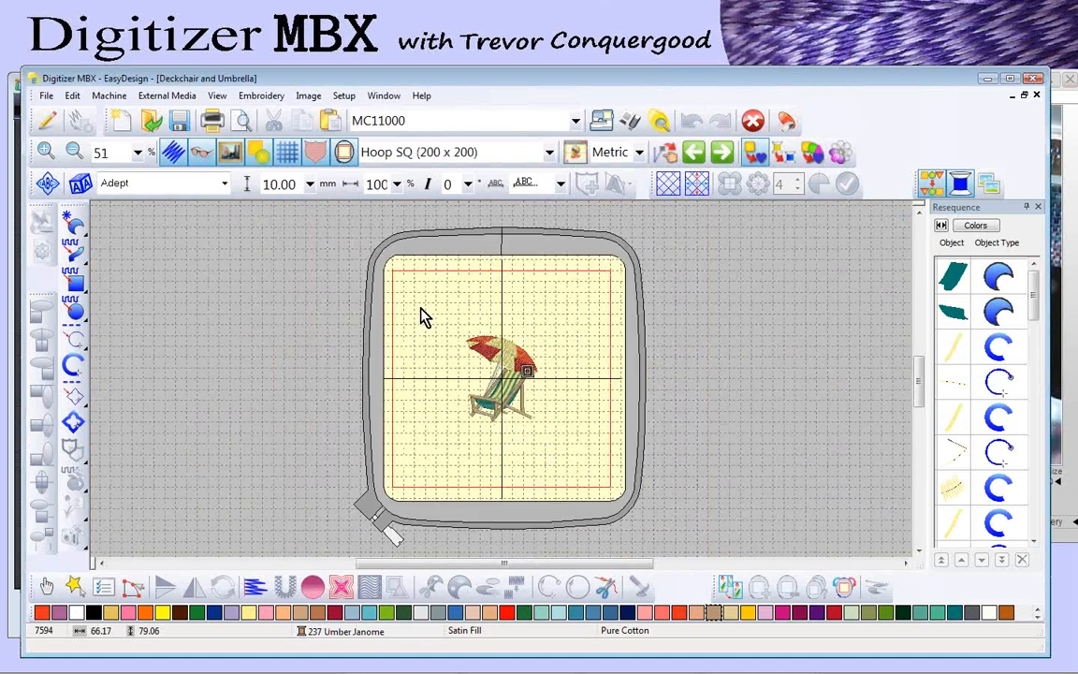
# Step: Switch the deckchair design to the Corel graphics mode, and hide and show its embroidery again
pyautogui.click(51, 126)
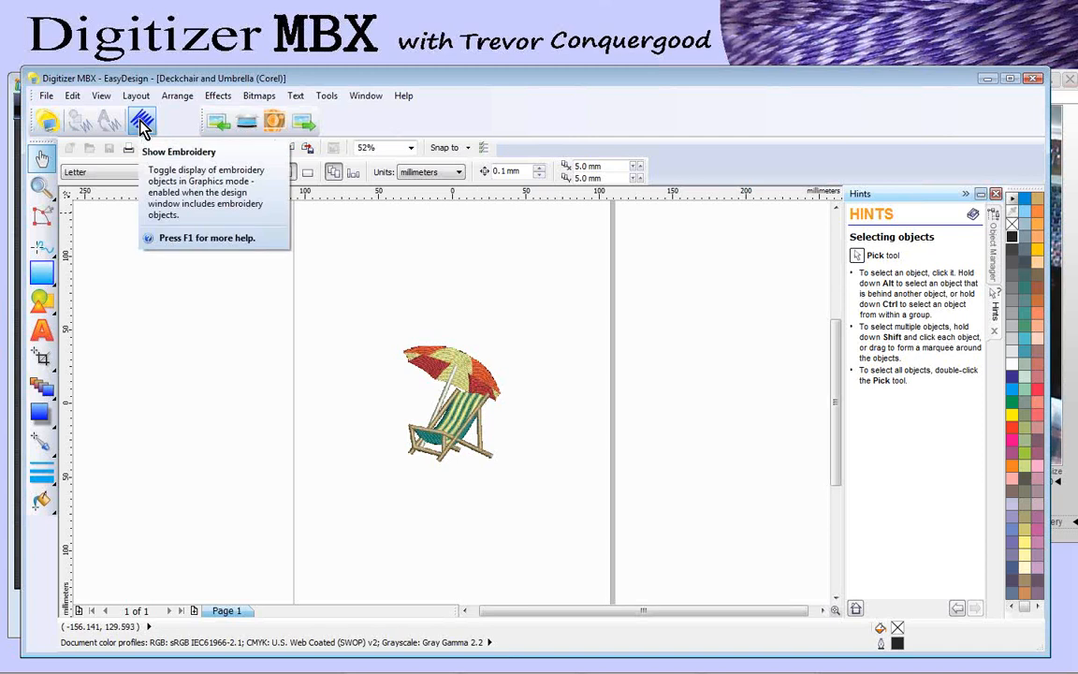
pyautogui.click(142, 126)
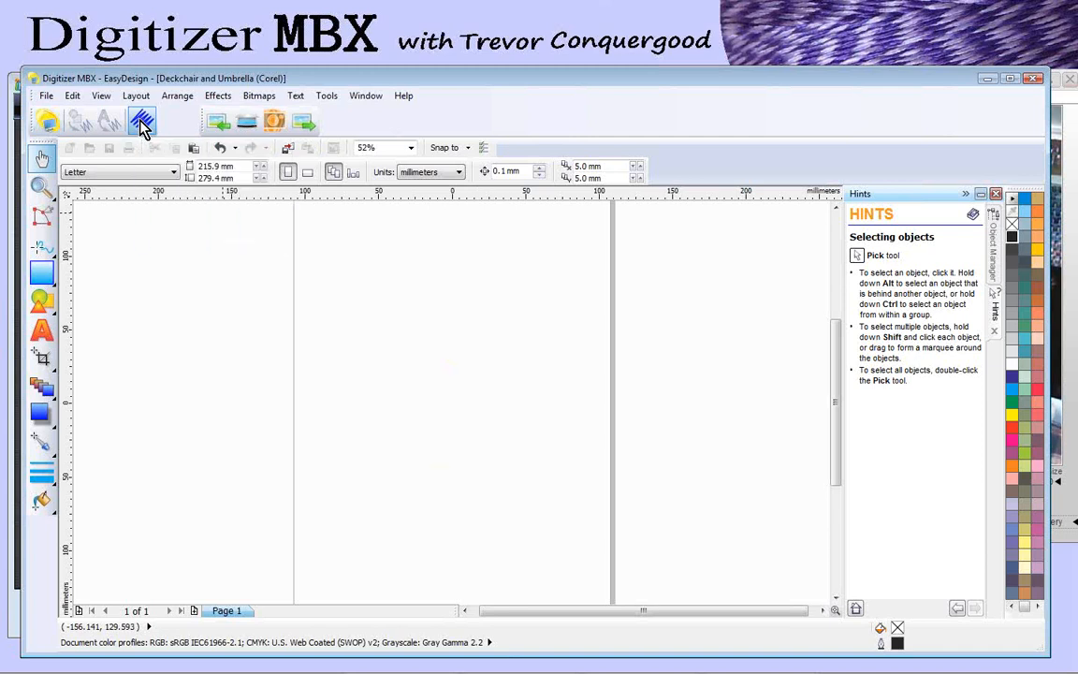
pyautogui.click(142, 125)
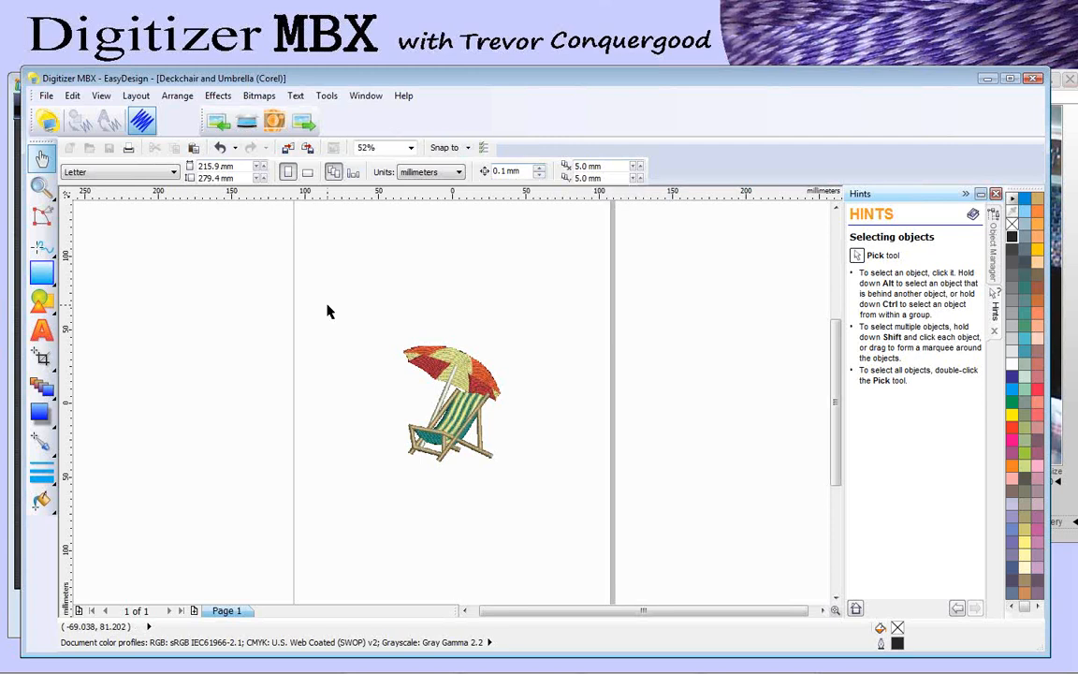
pyautogui.scroll(-2, 483, 296)
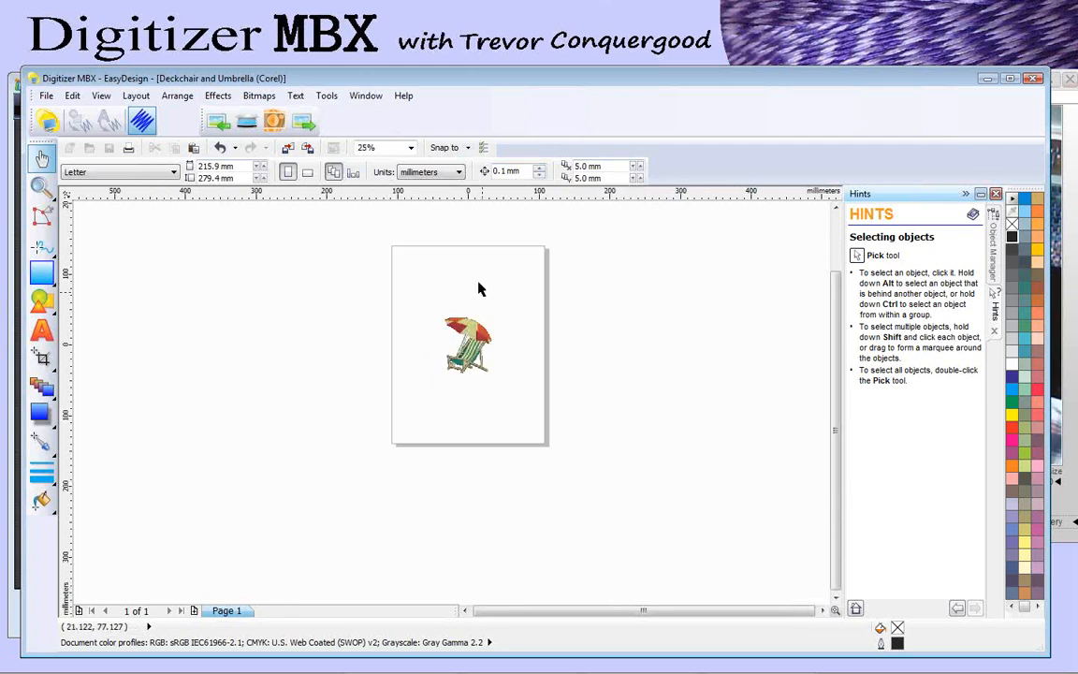
pyautogui.scroll(1, 479, 289)
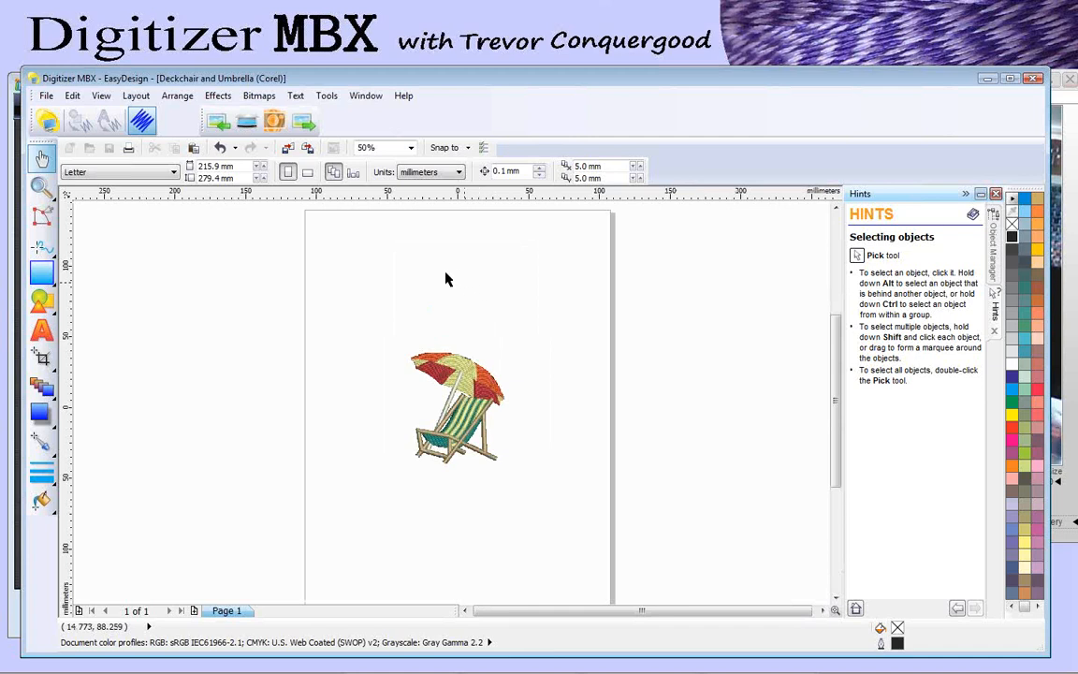
# Step: Import the sun clipart CGS10663.cdr from the Weather folder and place it from the page's upper-left corner
pyautogui.click(221, 128)
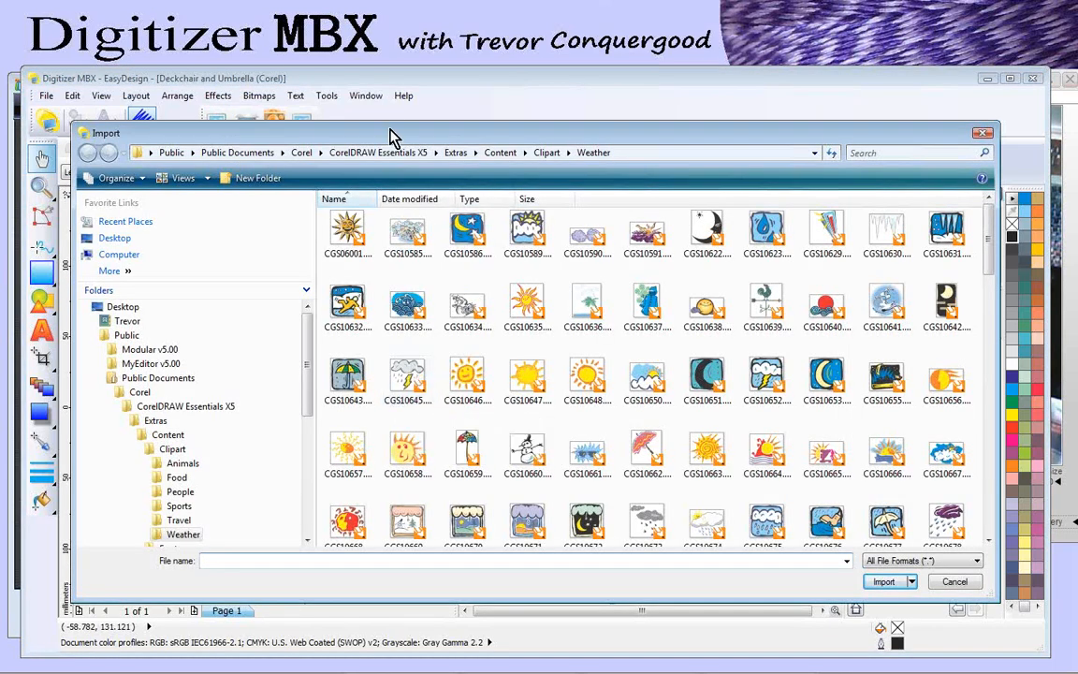
pyautogui.moveTo(393, 138); pyautogui.dragTo(398, 96)
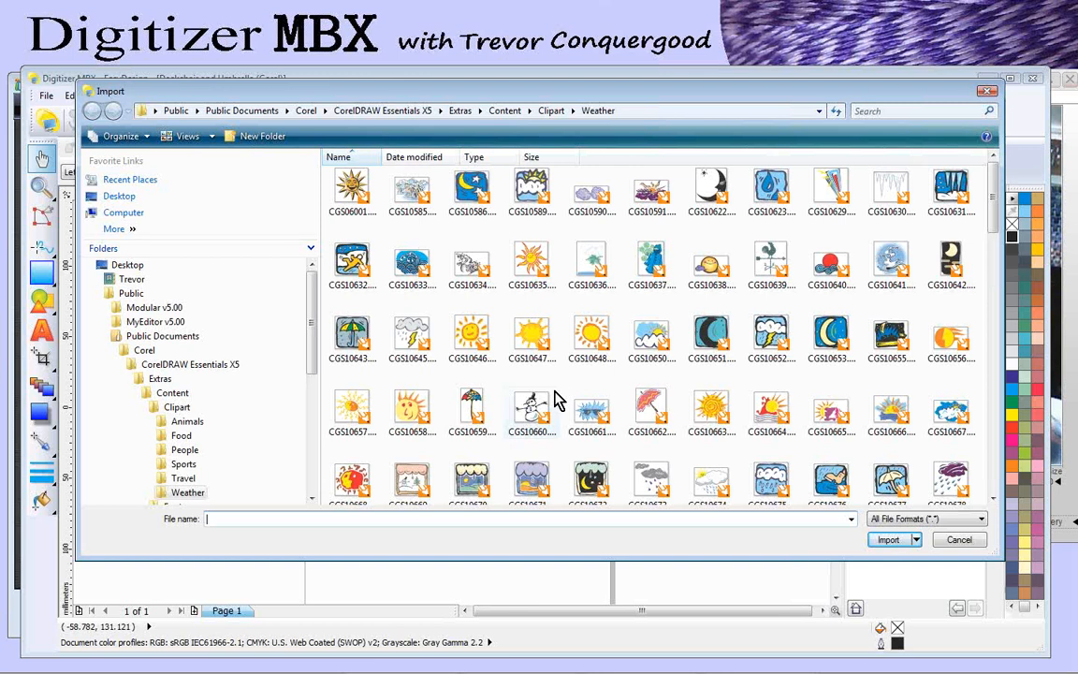
pyautogui.click(714, 426)
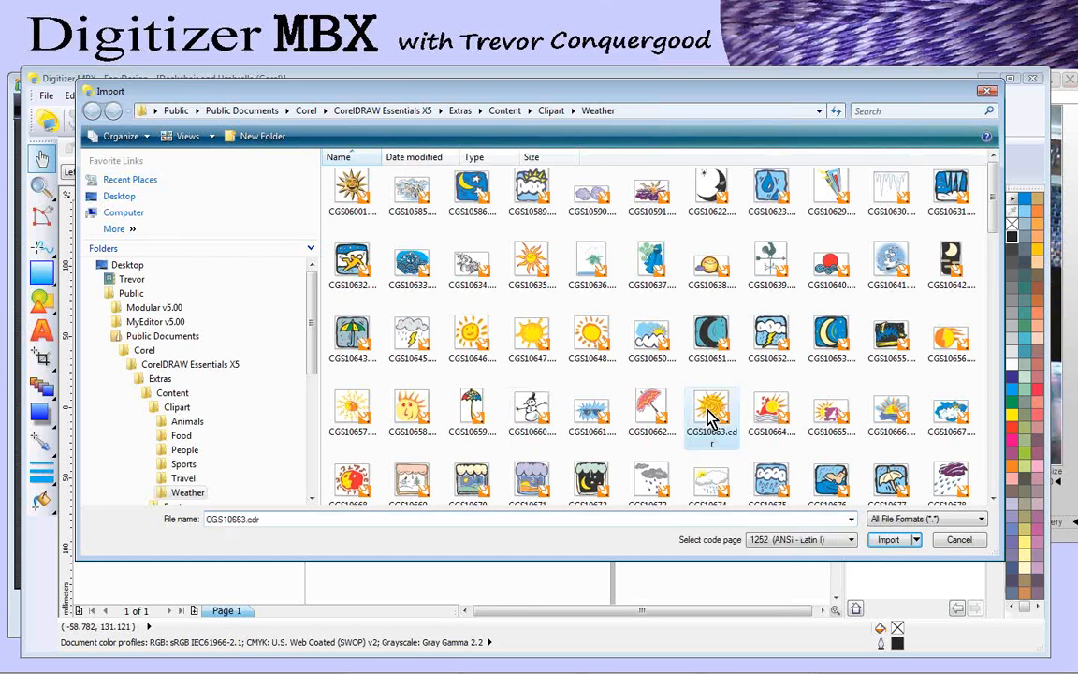
pyautogui.click(890, 541)
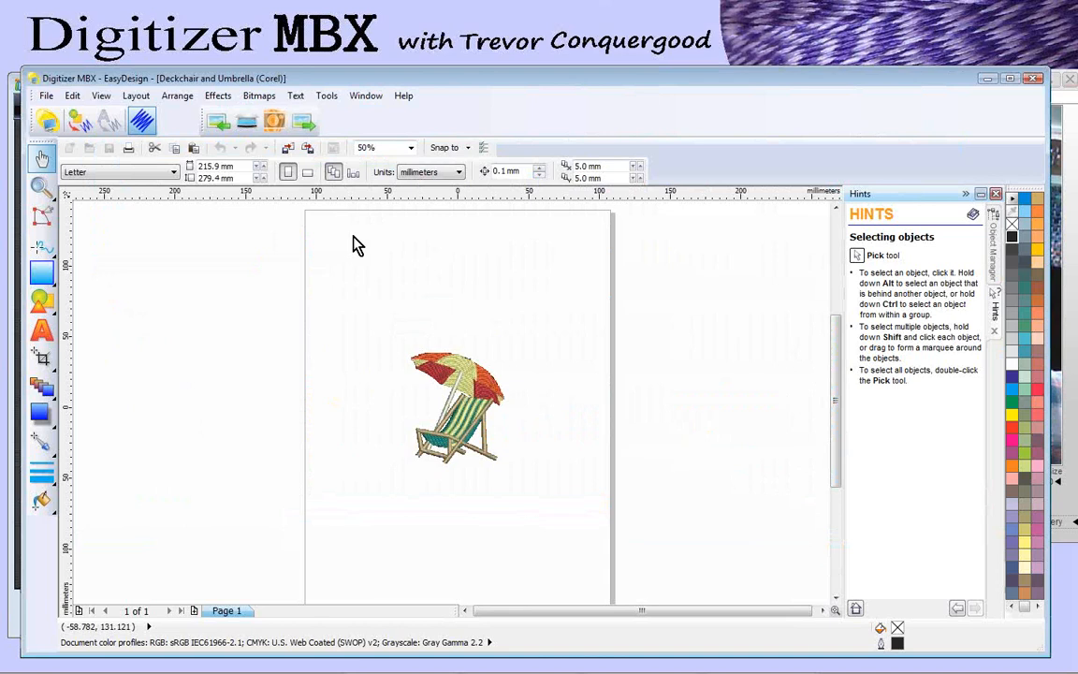
pyautogui.click(325, 228)
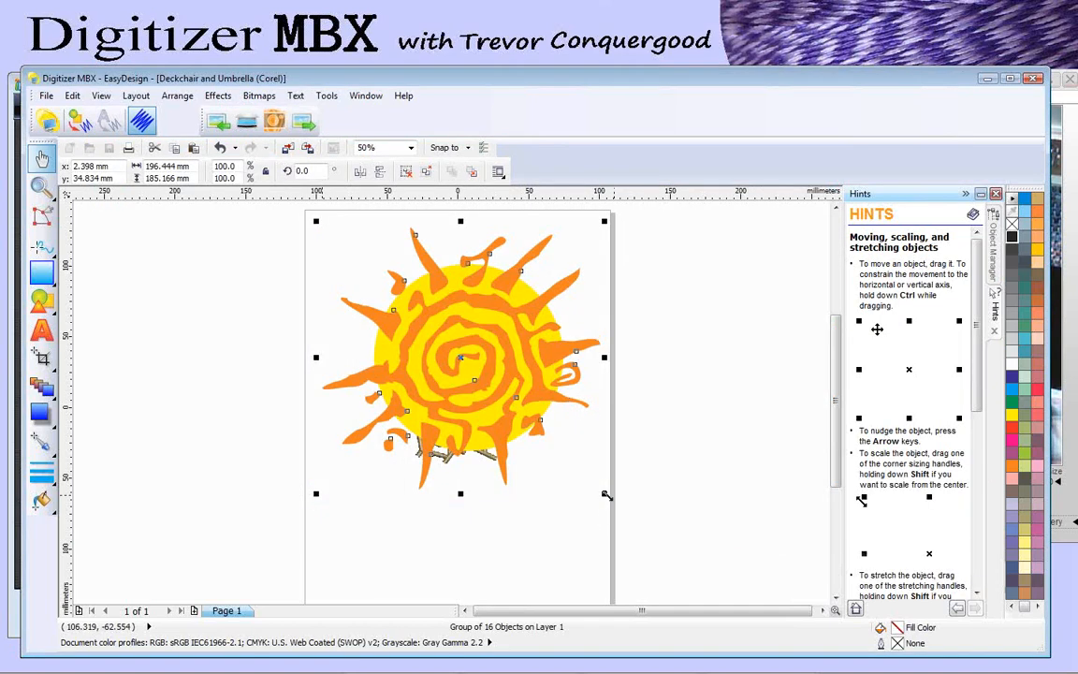
# Step: Scale the sun down to about 51 by 48 mm in the page's upper-left corner, and show it selected in the Object Manager
pyautogui.moveTo(605, 494); pyautogui.dragTo(405, 302)
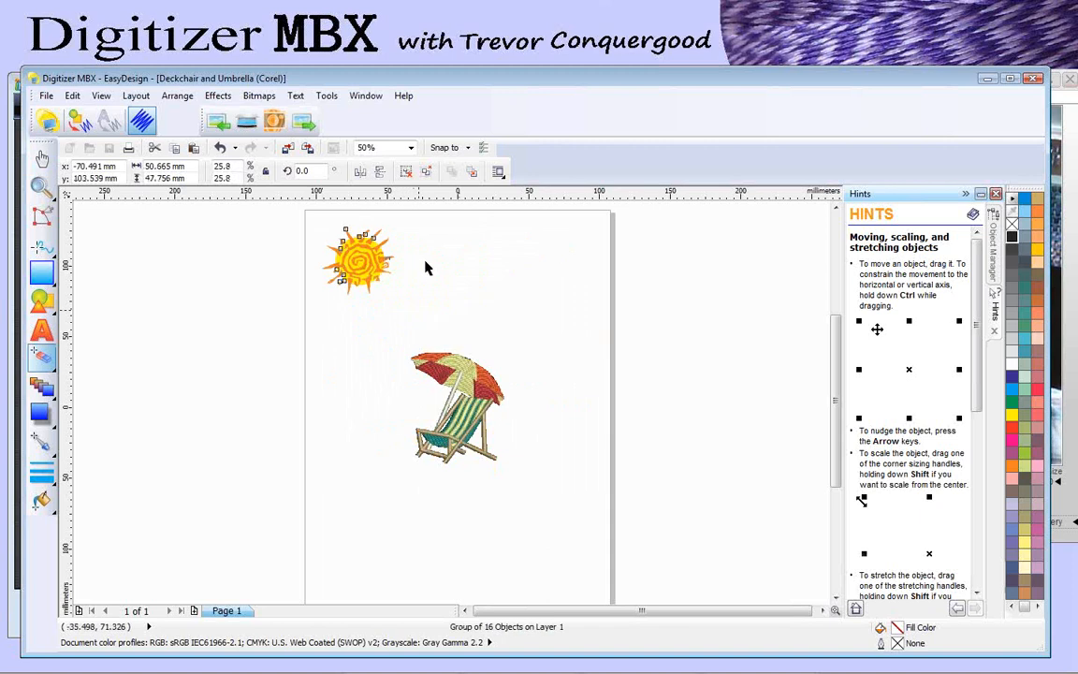
pyautogui.click(429, 265)
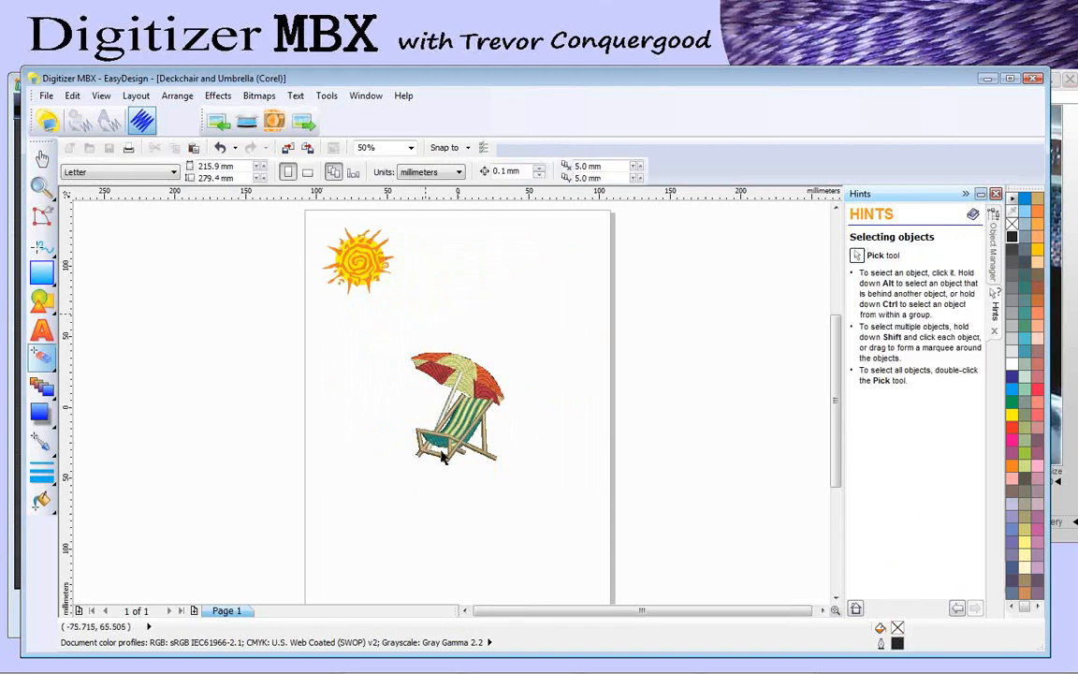
pyautogui.click(362, 265)
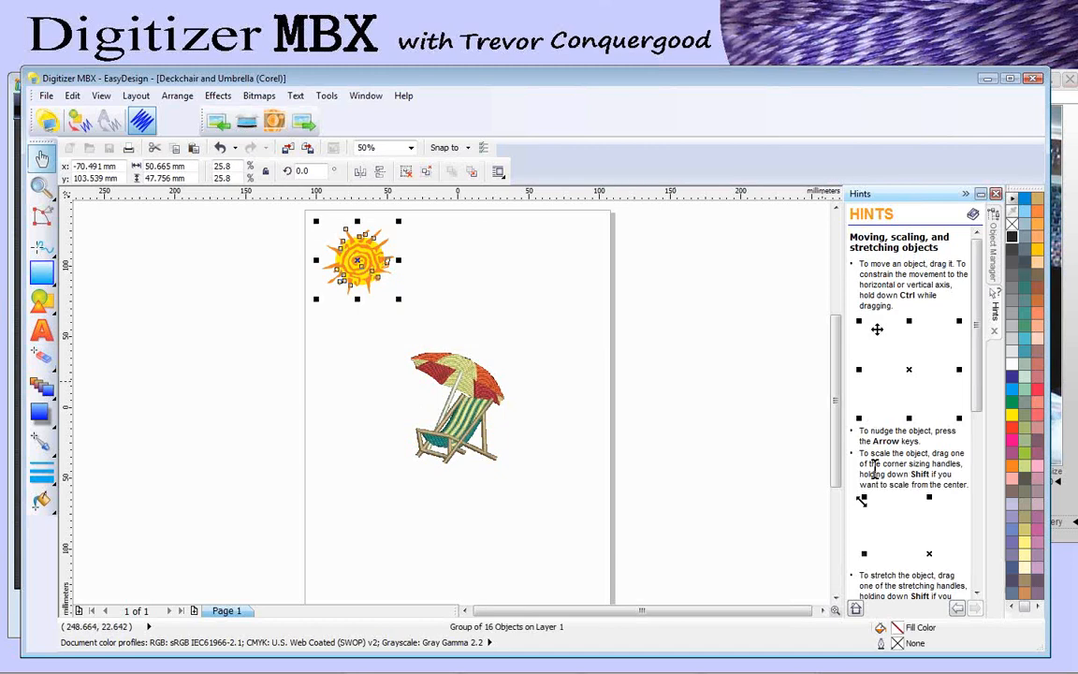
pyautogui.click(996, 338)
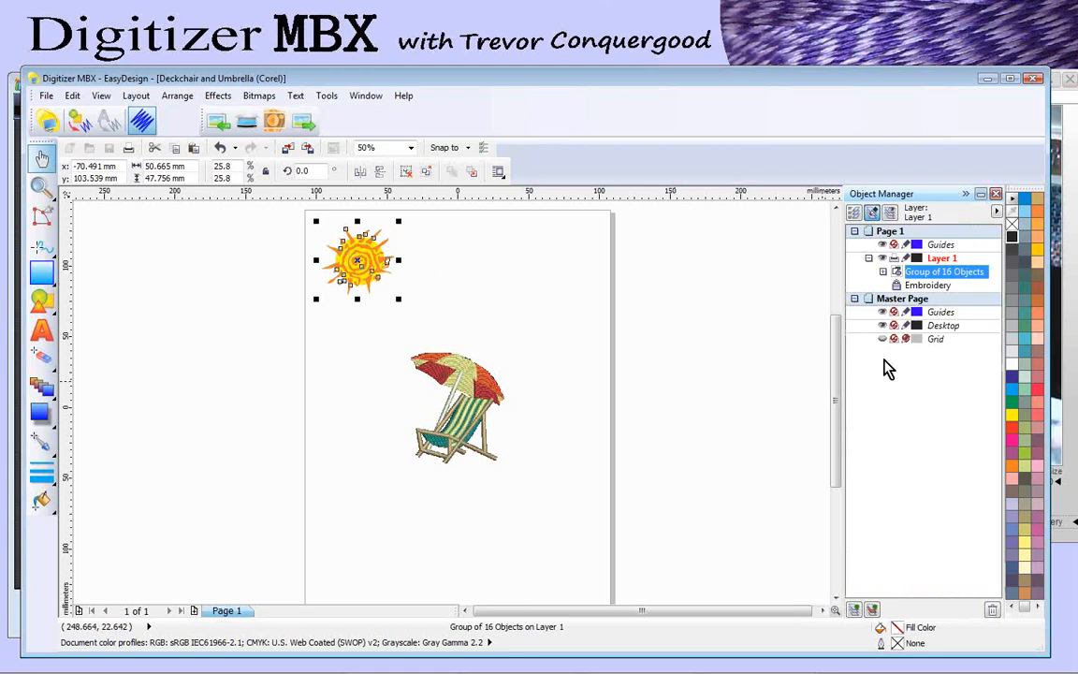
# Step: Expand the sun's group in the Object Manager and select several of its curves one by one to inspect them
pyautogui.scroll(2, 416, 272)
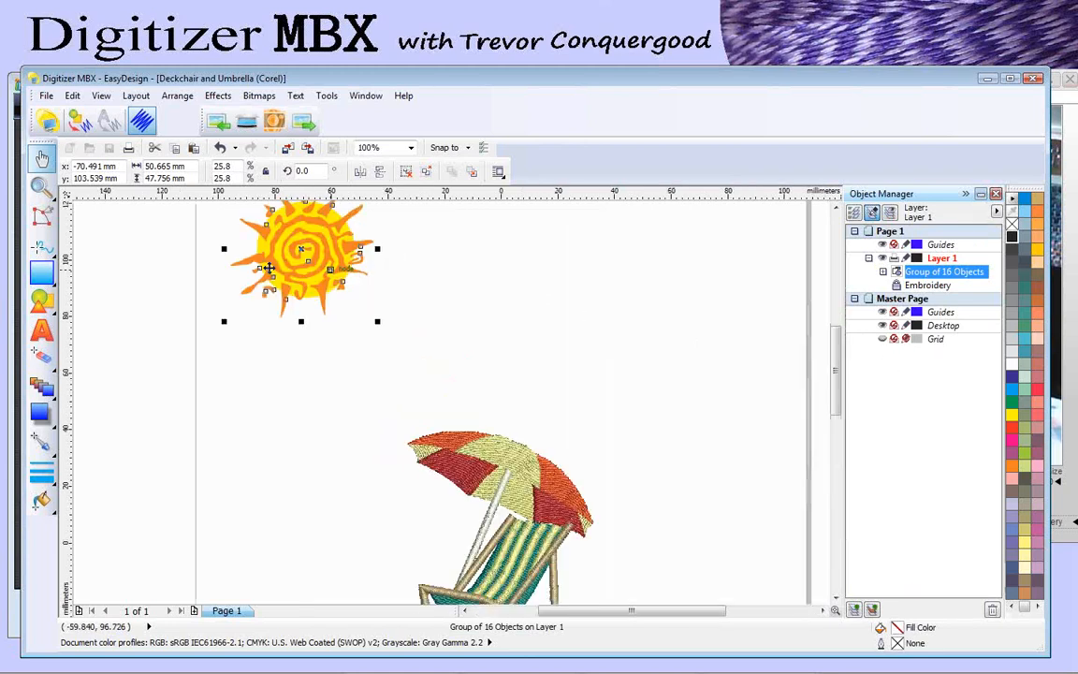
pyautogui.scroll(2, 269, 268)
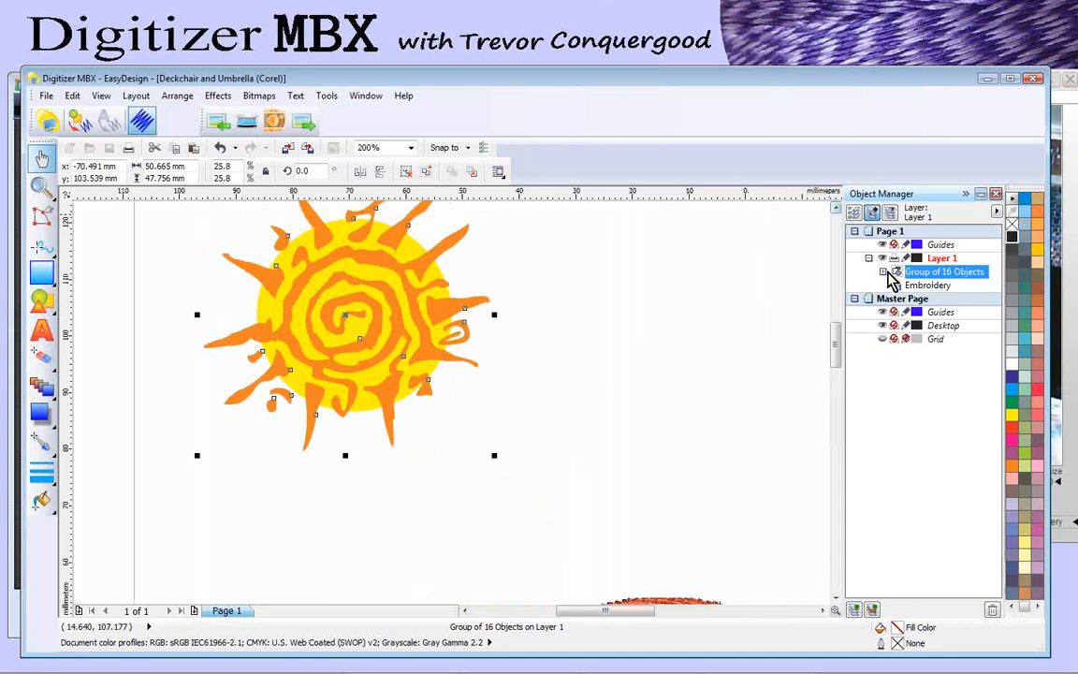
pyautogui.click(883, 272)
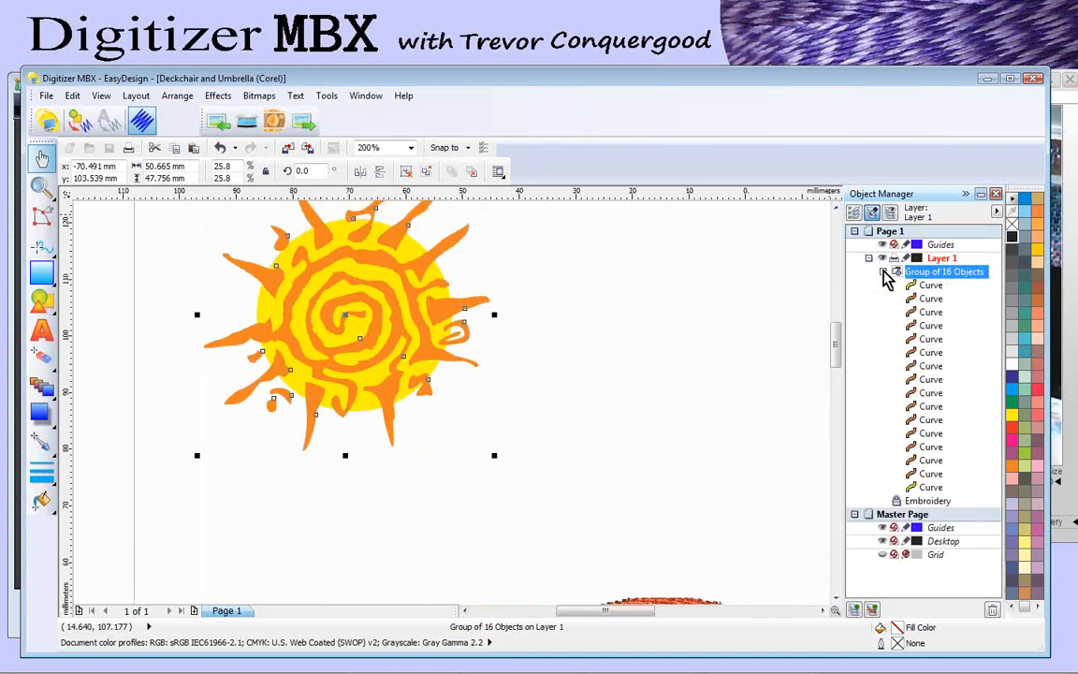
pyautogui.click(927, 299)
pyautogui.click(930, 313)
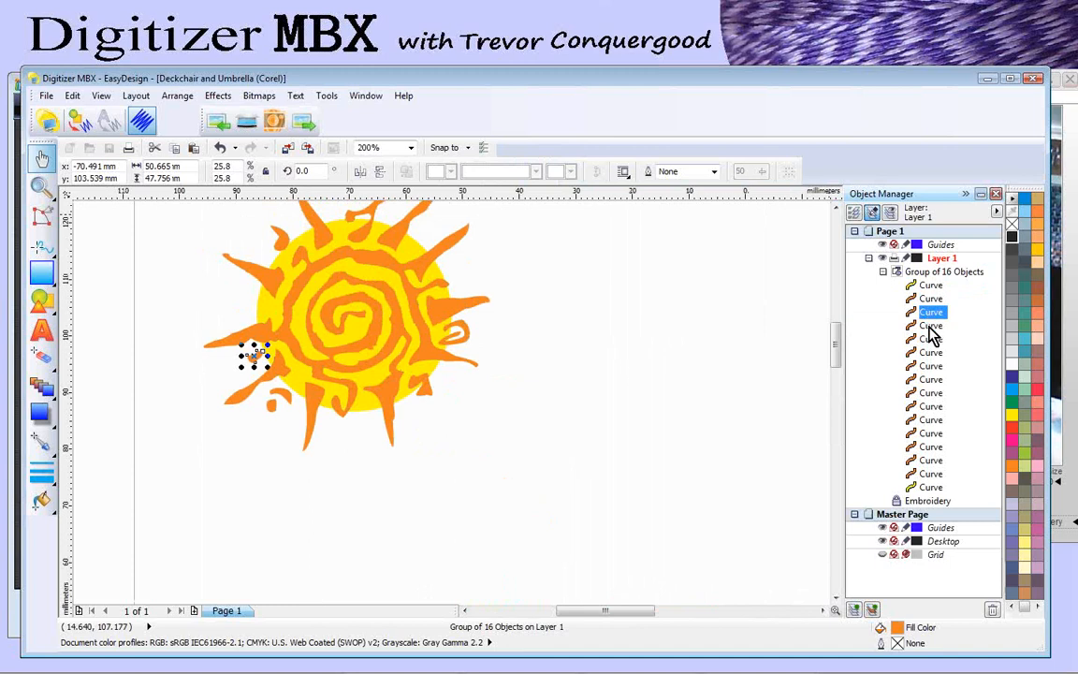
pyautogui.click(929, 326)
pyautogui.click(931, 340)
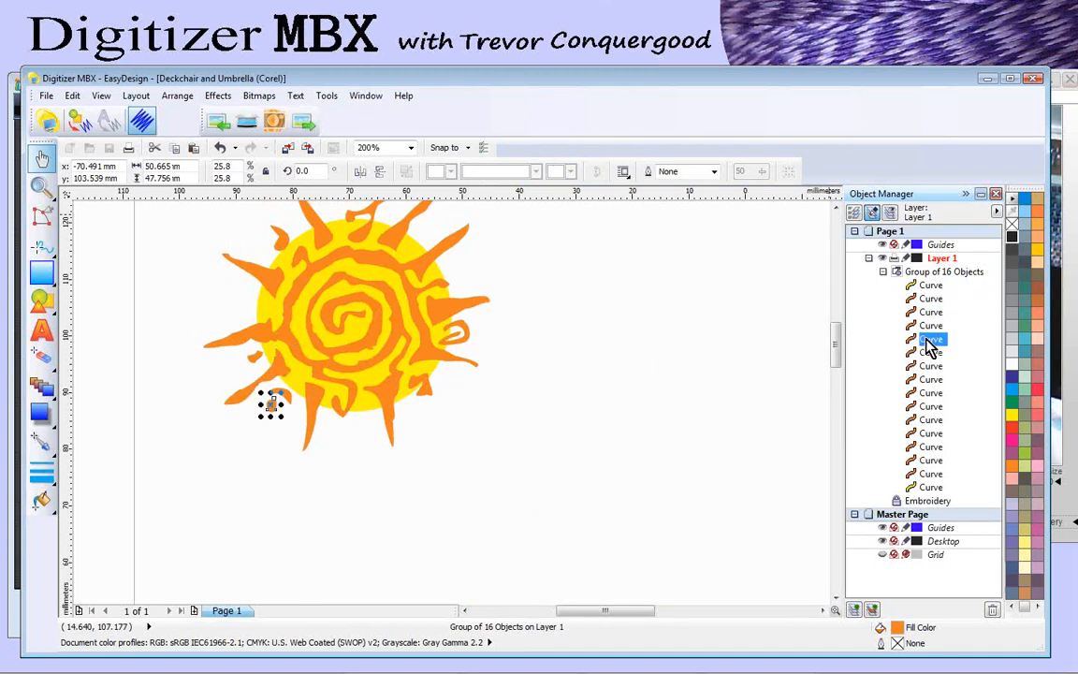
pyautogui.click(931, 353)
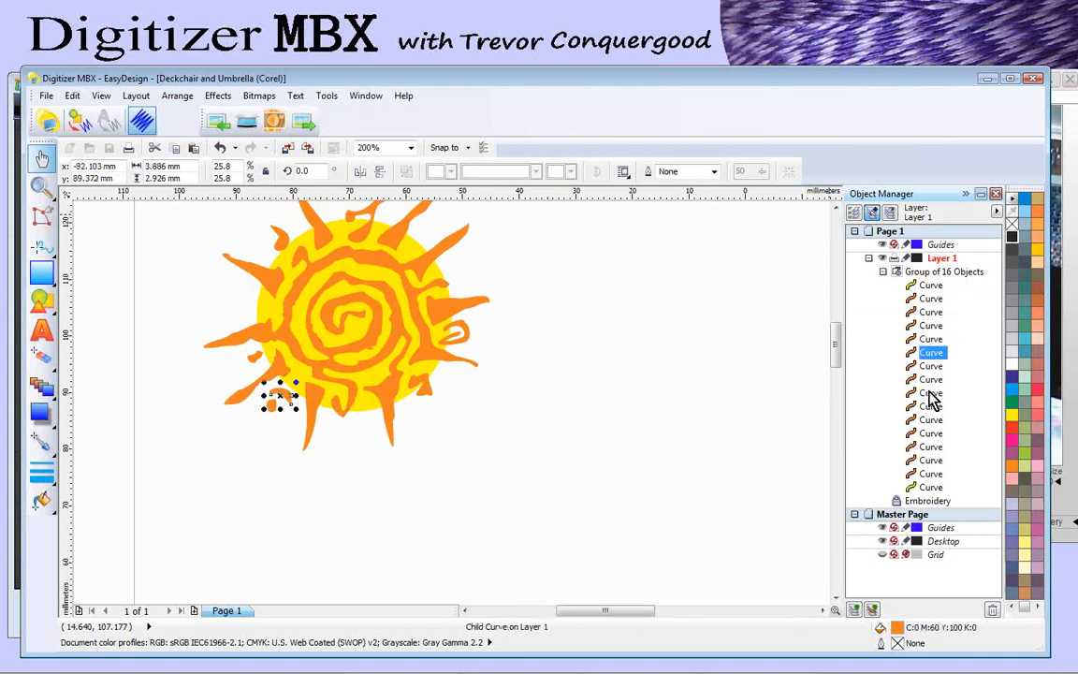
# Step: Select the whole sun clipart group and convert it to embroidery
pyautogui.click(328, 294)
pyautogui.press('x')
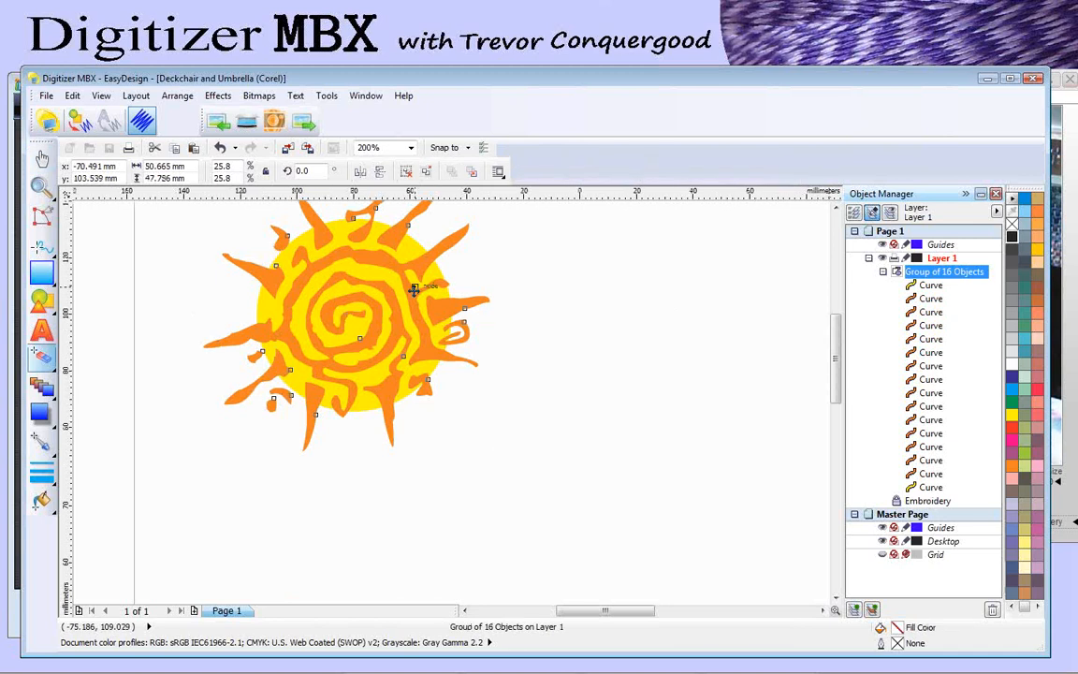
pyautogui.scroll(-1, 413, 290)
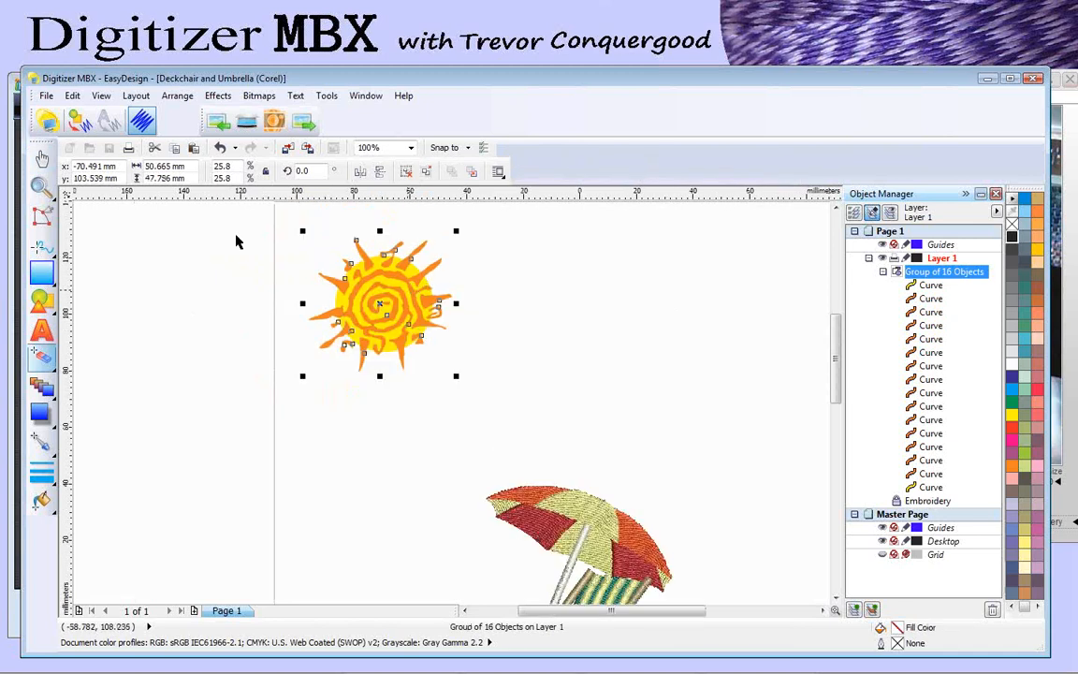
pyautogui.click(41, 157)
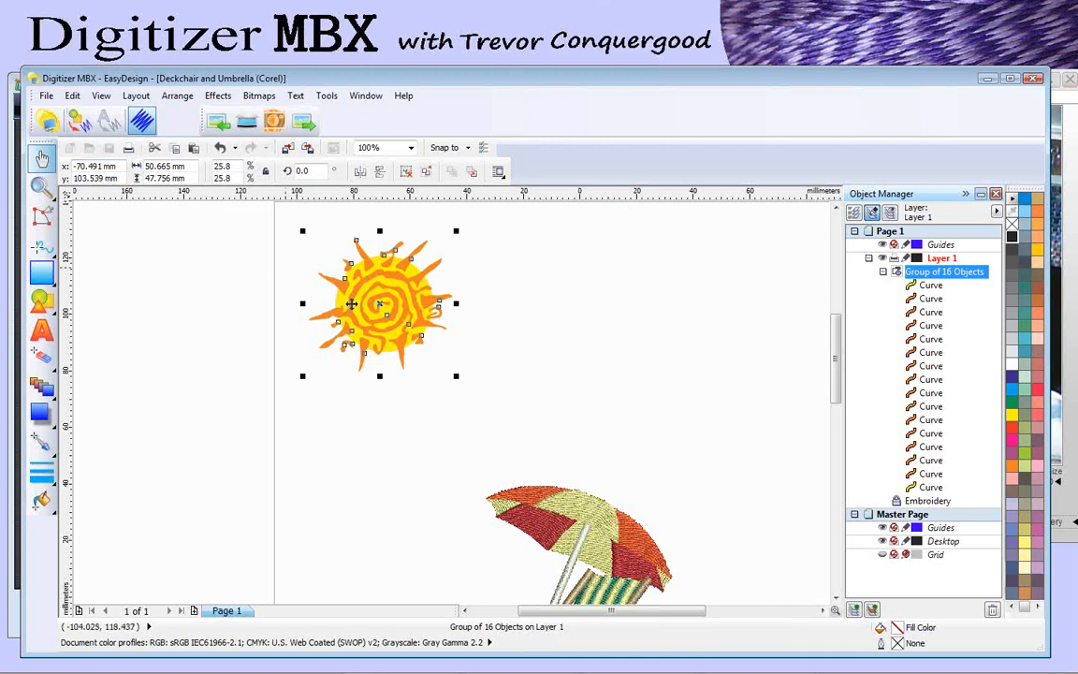
pyautogui.click(80, 123)
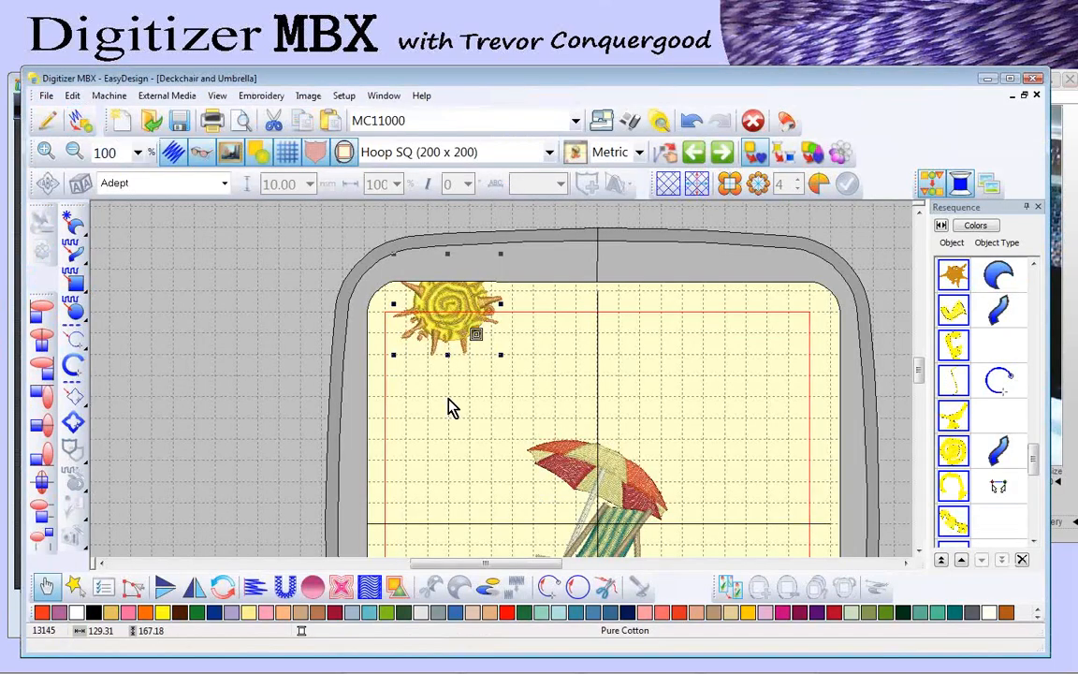
# Step: Hide the hoop, examine the sun's stitching beside the deckchair and up close, and show the hoop again
pyautogui.hotkey('shift', 'z')
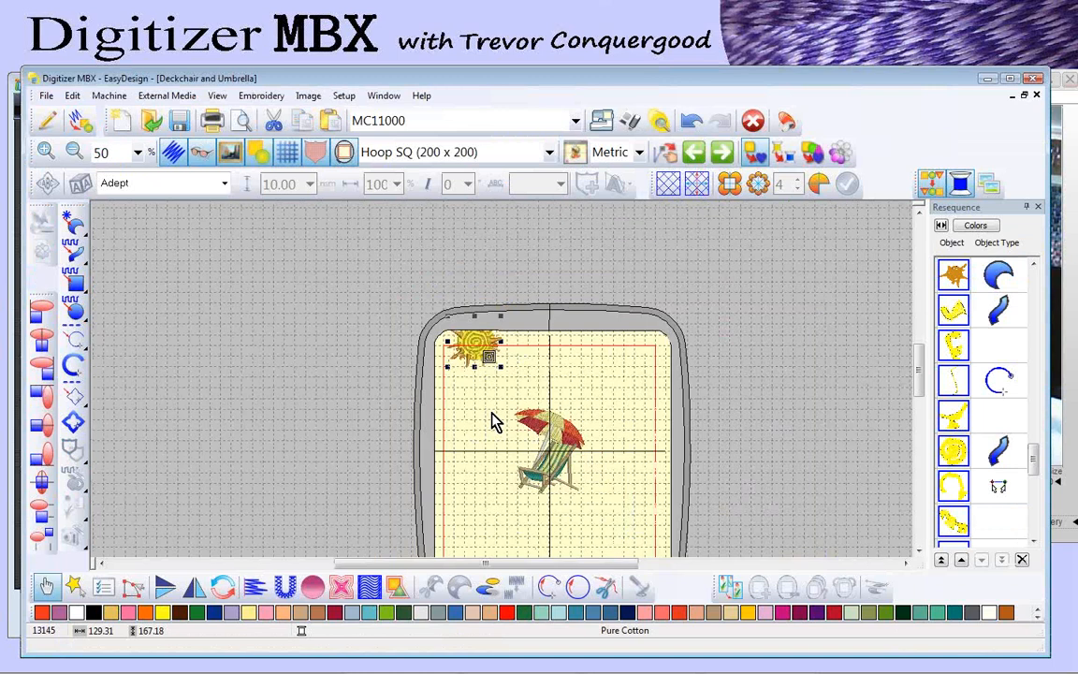
pyautogui.click(345, 151)
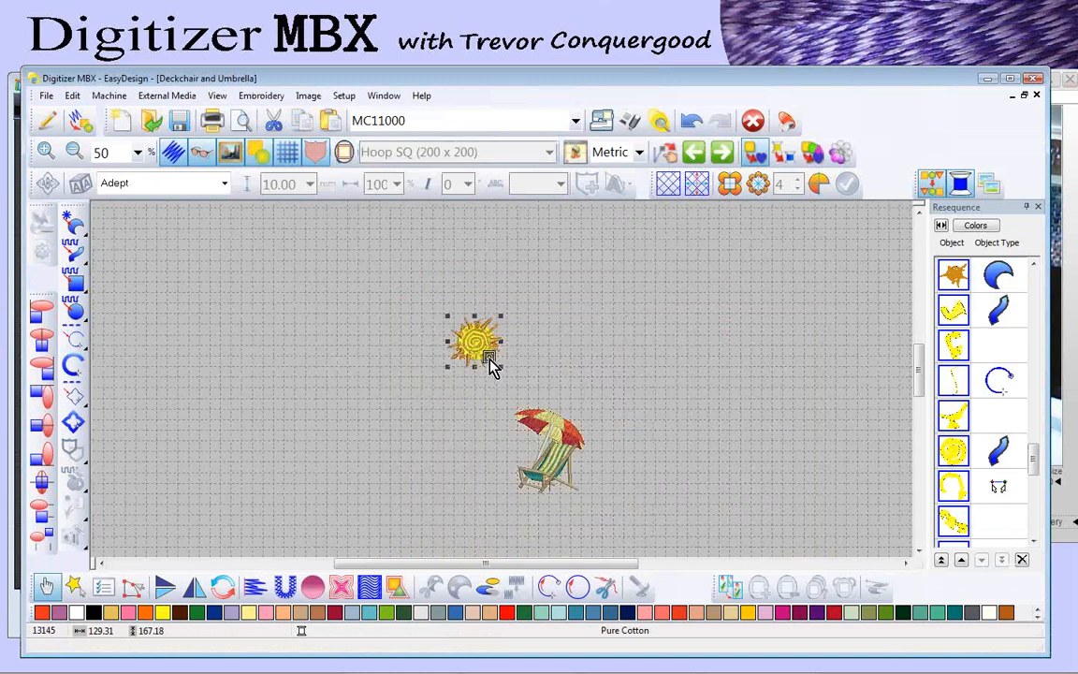
pyautogui.press('z')
pyautogui.moveTo(429, 308); pyautogui.dragTo(624, 509)
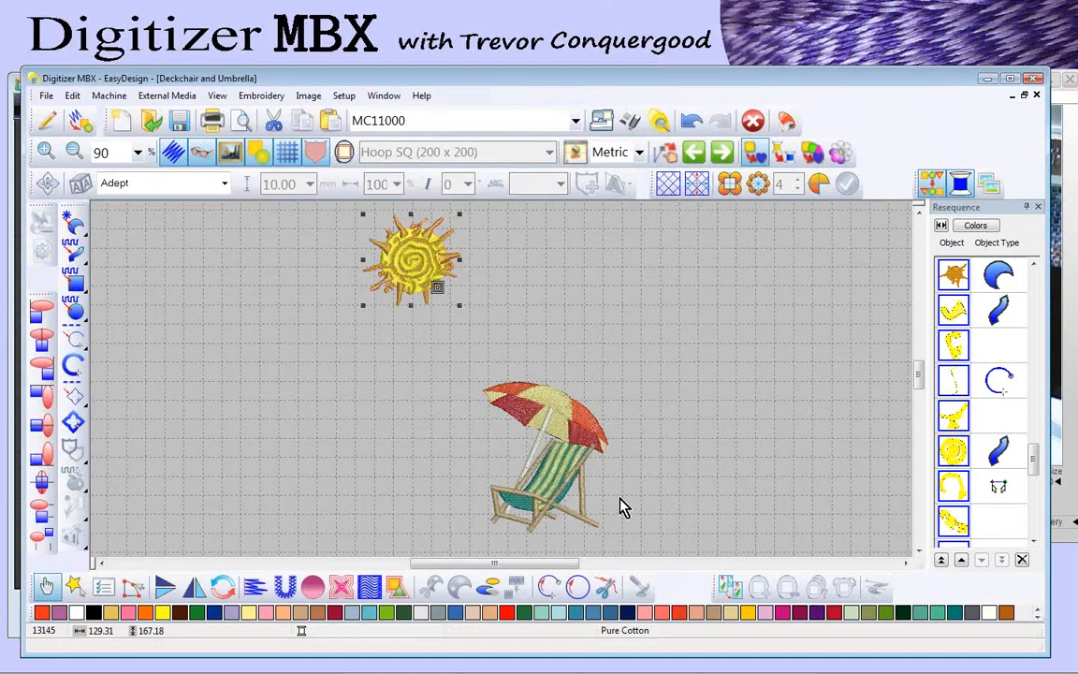
pyautogui.press('z')
pyautogui.moveTo(349, 212); pyautogui.dragTo(481, 320)
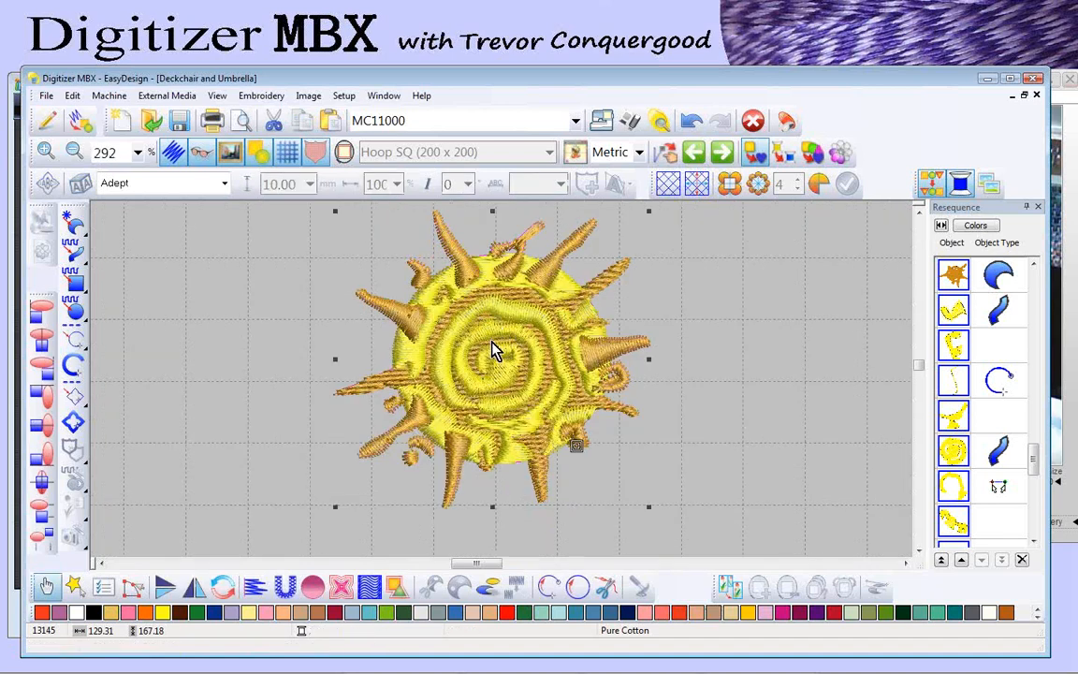
pyautogui.hotkey('shift', 'z')
pyautogui.hotkey('shift', 'z')
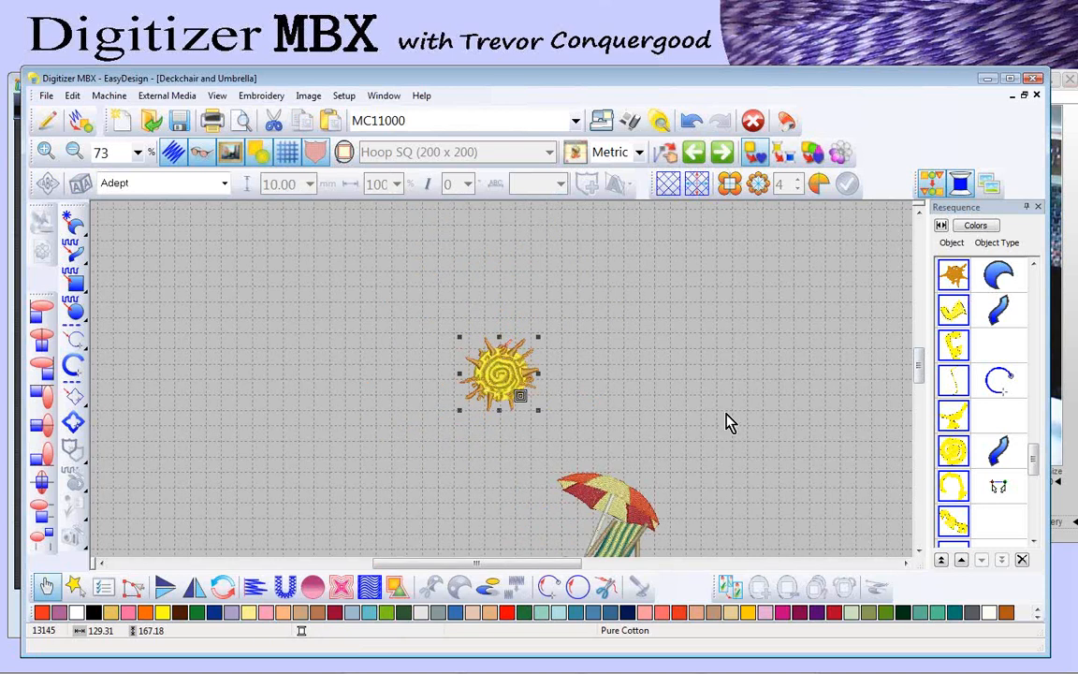
pyautogui.click(581, 412)
pyautogui.click(343, 152)
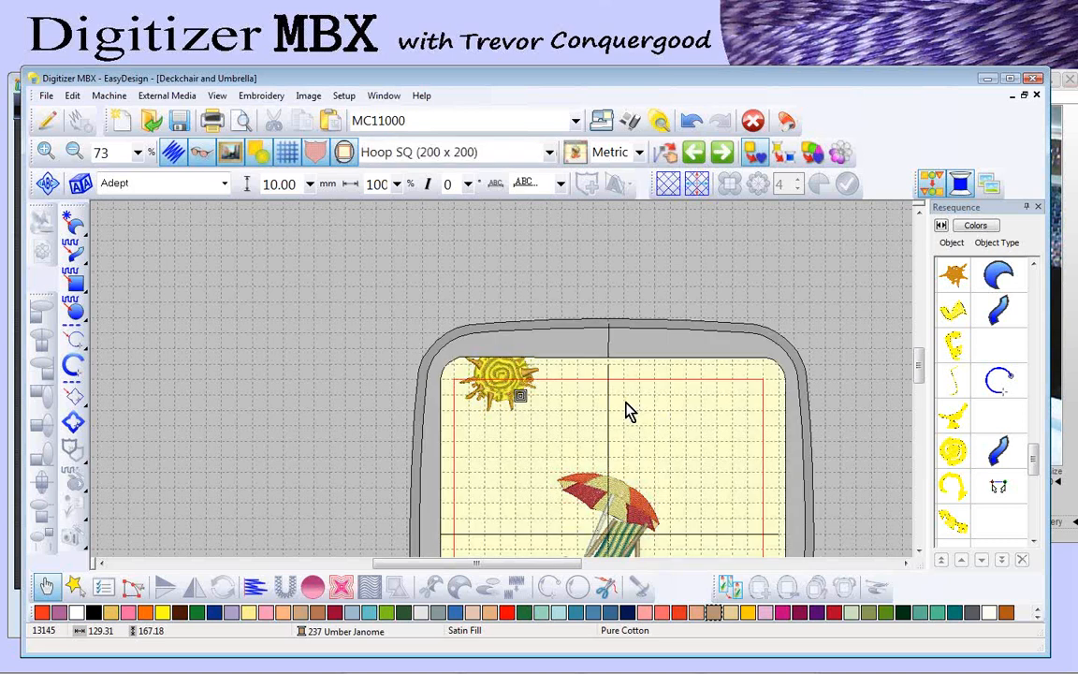
# Step: Select the sun and deckchair together and move them diagonally so that both lie inside the hoop's sewing area
pyautogui.hotkey('shift', 'z')
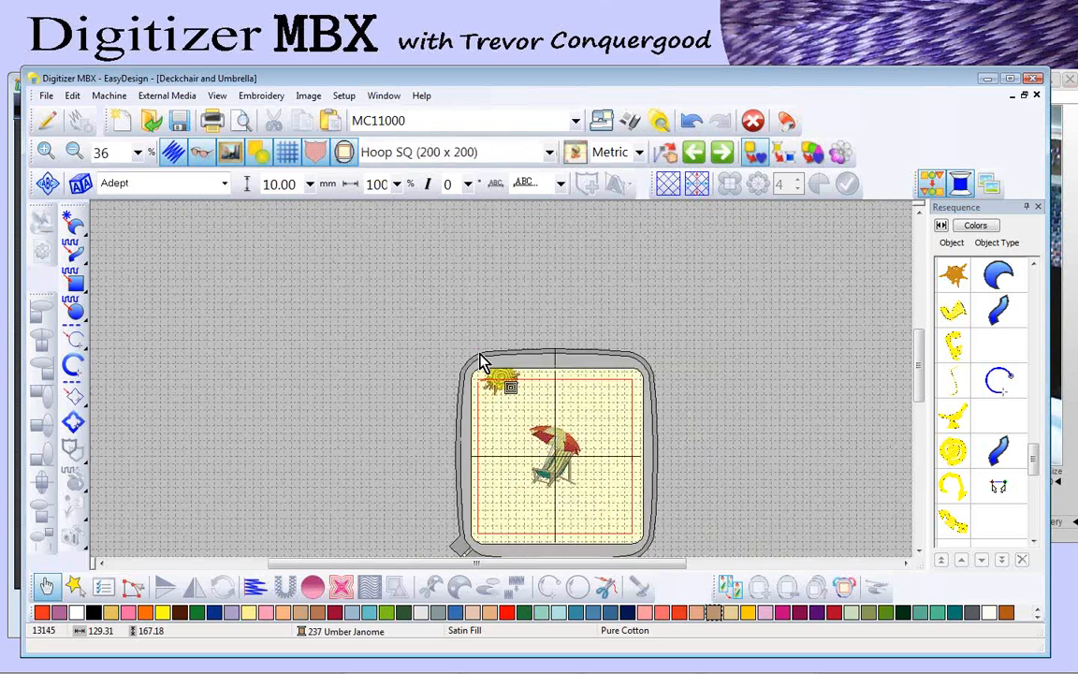
pyautogui.hotkey('ctrl', 'a')
pyautogui.moveTo(510, 422); pyautogui.dragTo(533, 450)
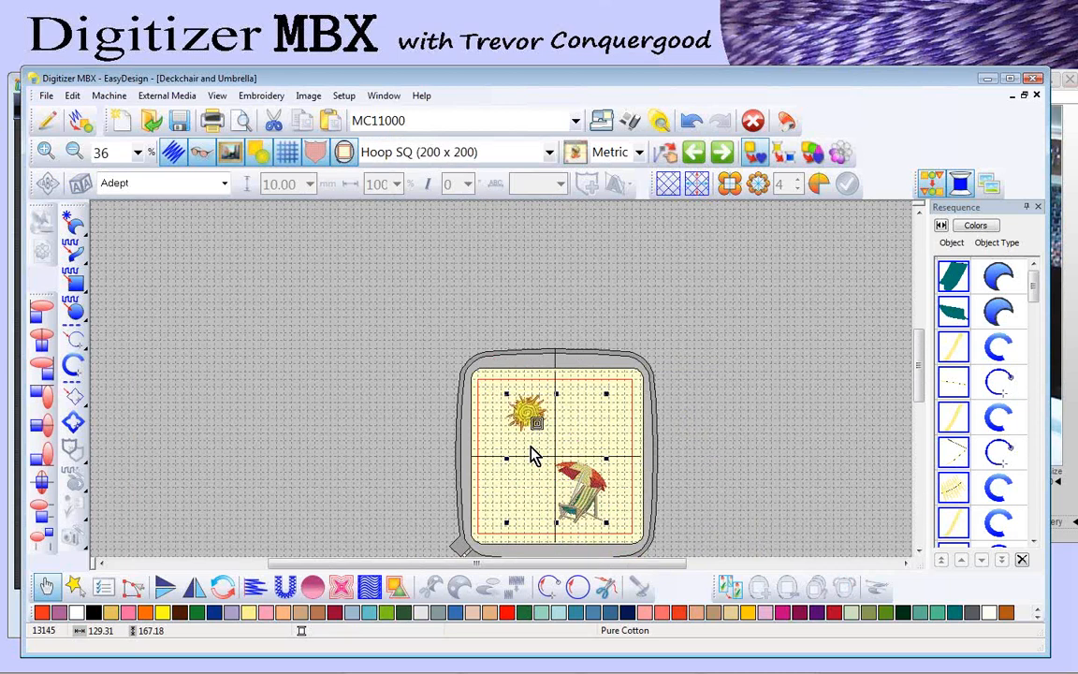
# Step: Return to the Corel graphics mode and draw a closed freehand pond shape about 103 by 73 mm beside the deckchair
pyautogui.click(46, 120)
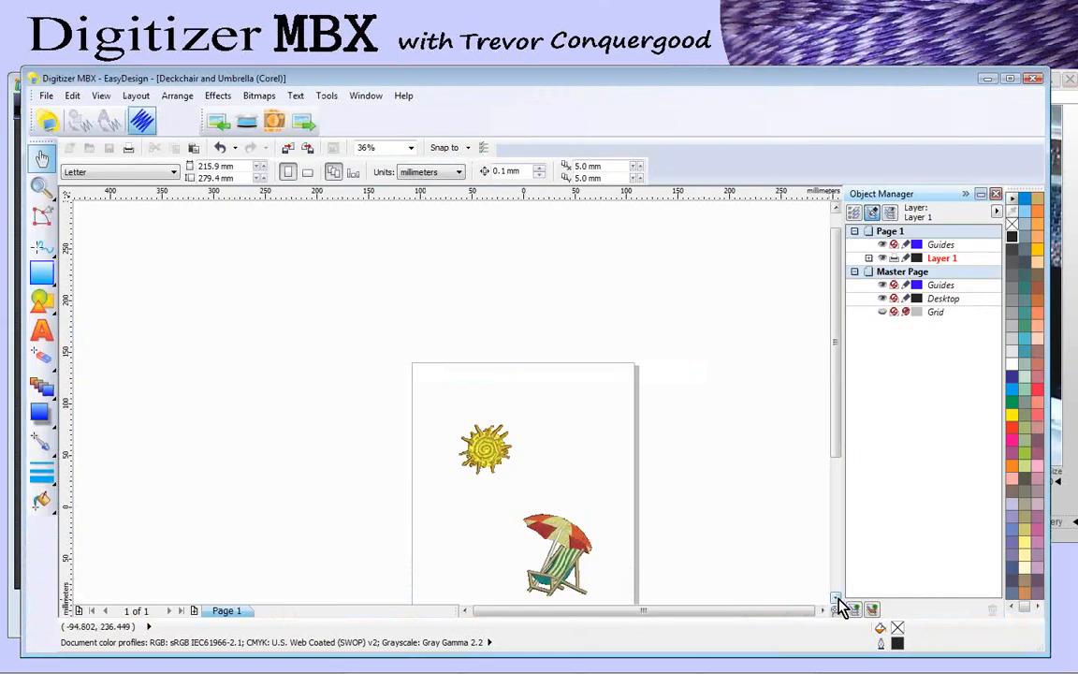
pyautogui.click(836, 599)
pyautogui.click(836, 599)
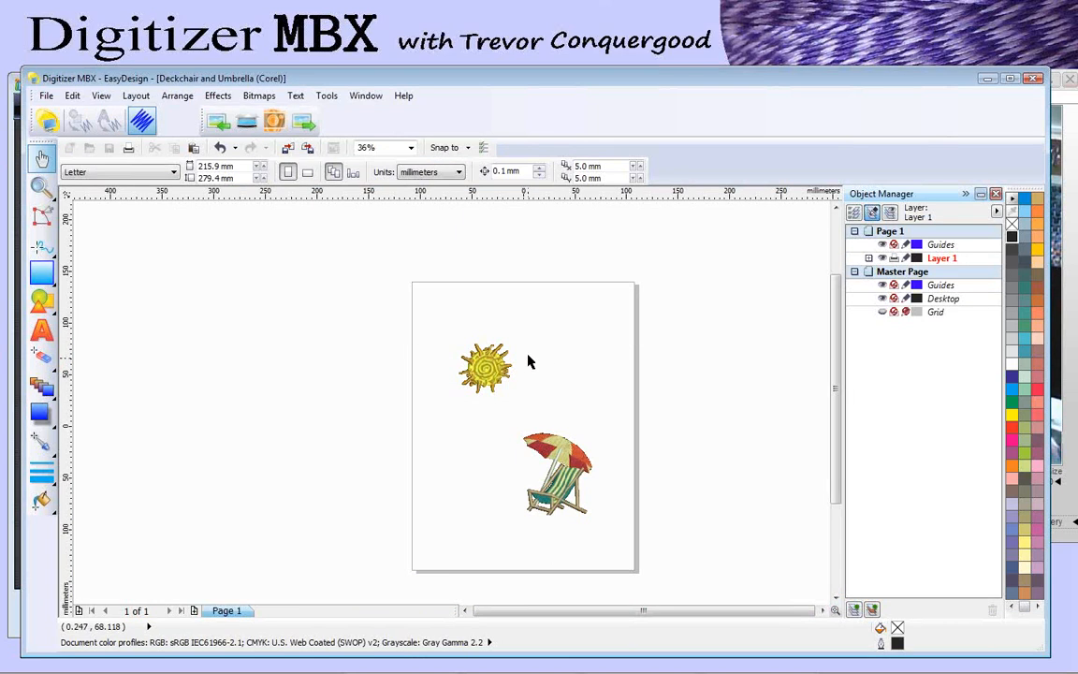
pyautogui.click(47, 253)
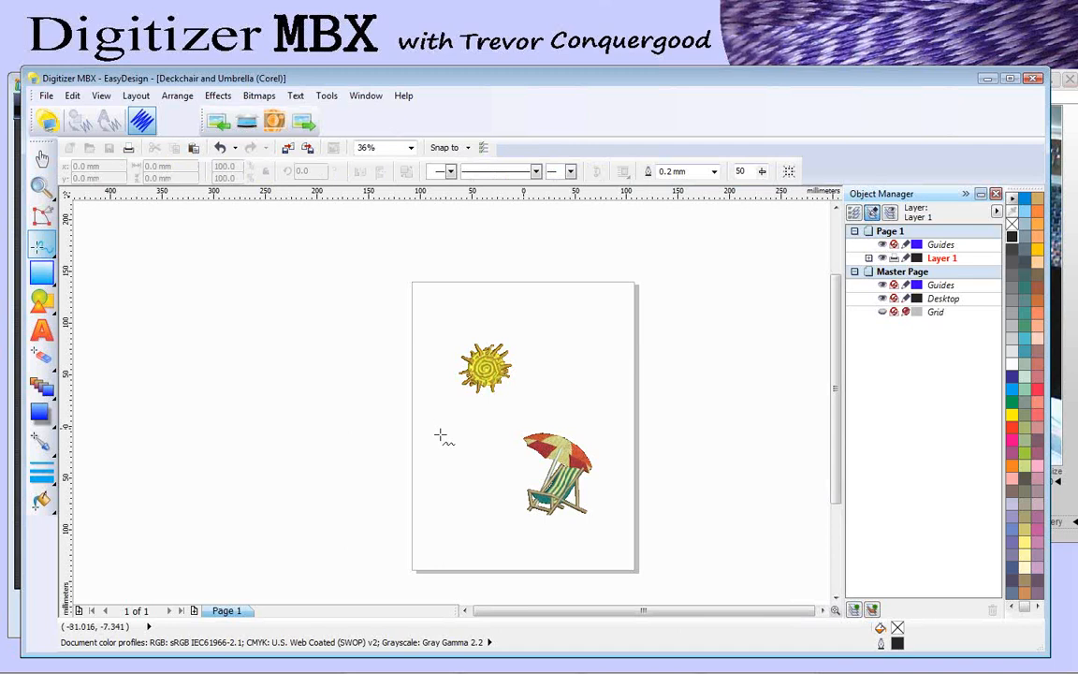
pyautogui.press('x')
pyautogui.moveTo(432, 456)
pyautogui.mouseDown()
pyautogui.moveTo(535, 470)
pyautogui.moveTo(505, 494)
pyautogui.moveTo(435, 495)
pyautogui.moveTo(430, 462)
pyautogui.mouseUp()
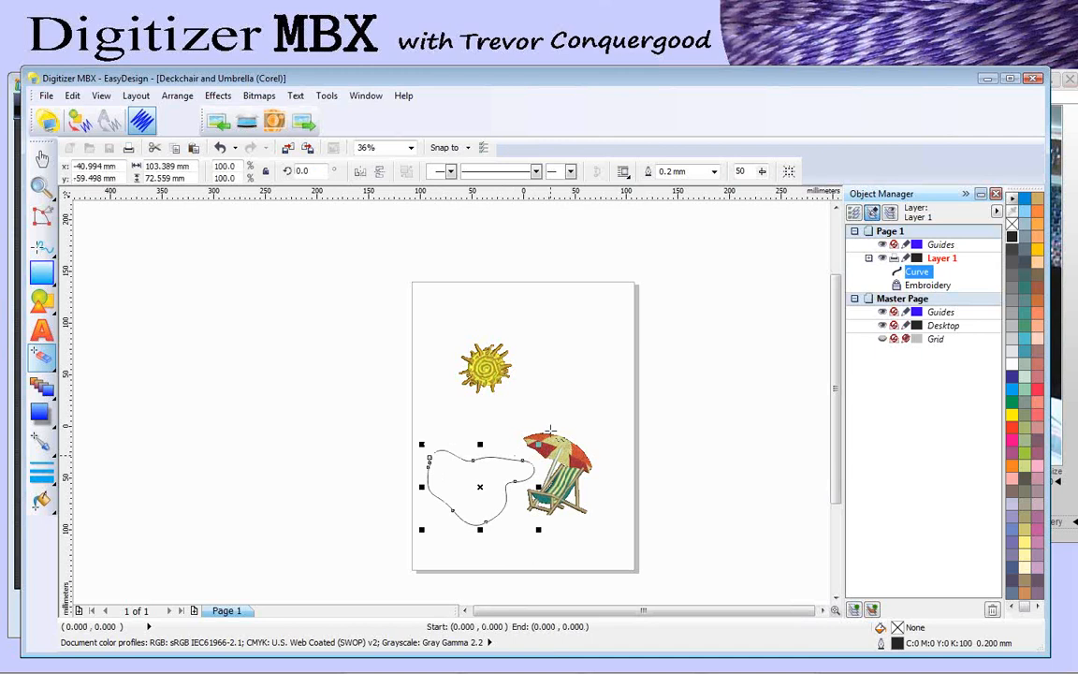
# Step: Fill the pond shape with cyan (C:100) and give it a 2.822 mm outline
pyautogui.scroll(5, 429, 458)
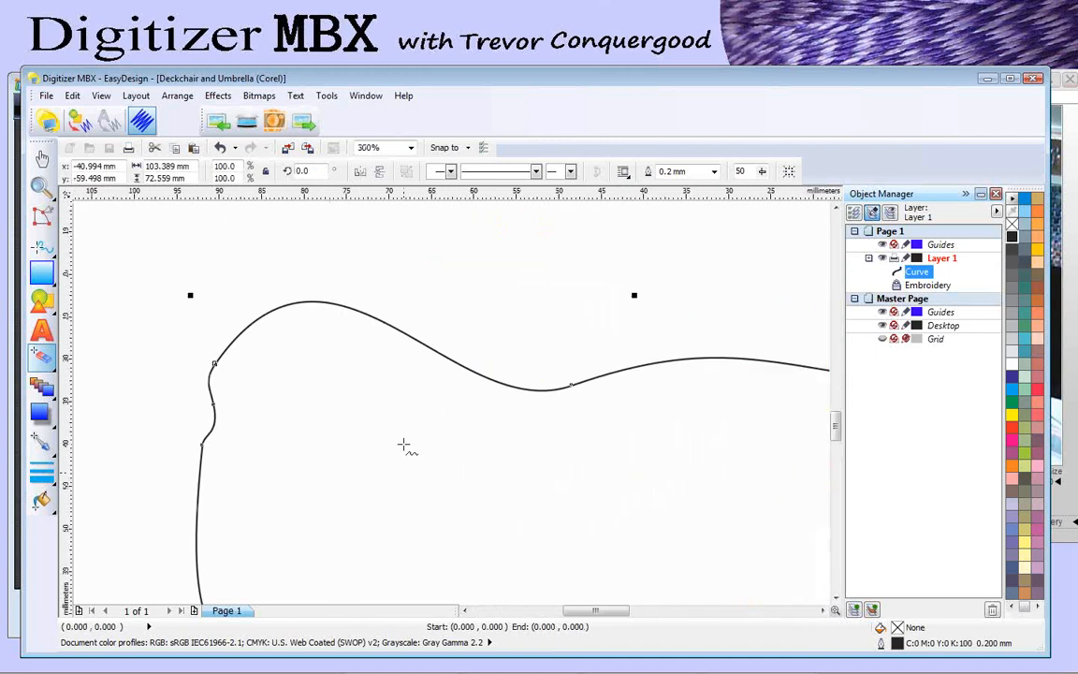
pyautogui.scroll(-2, 405, 446)
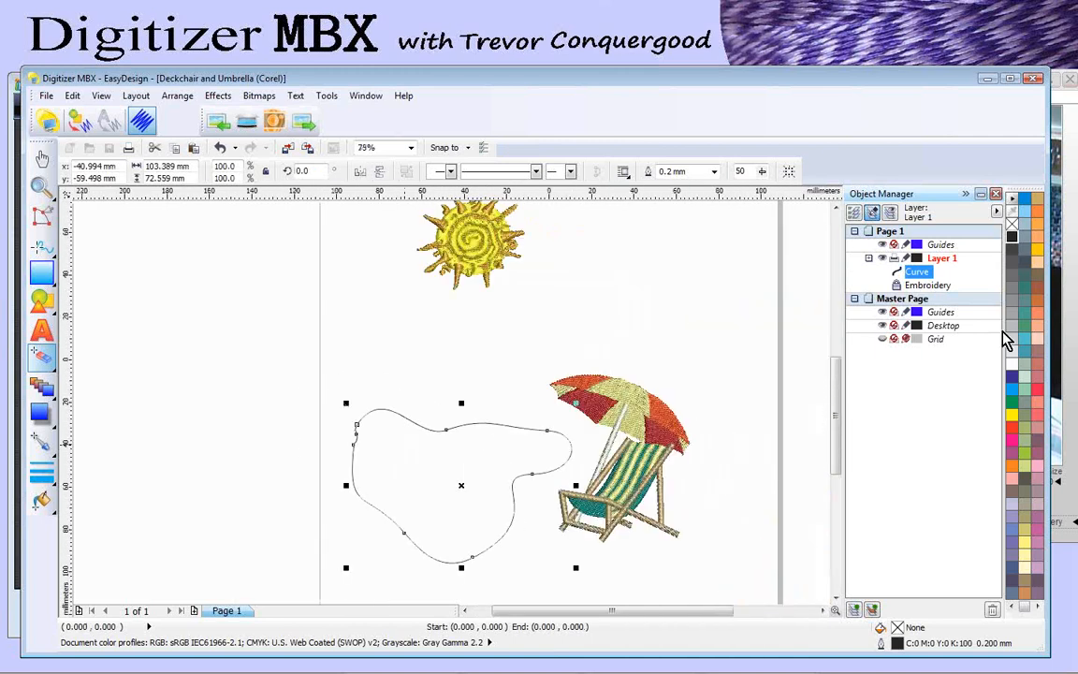
pyautogui.click(1013, 392)
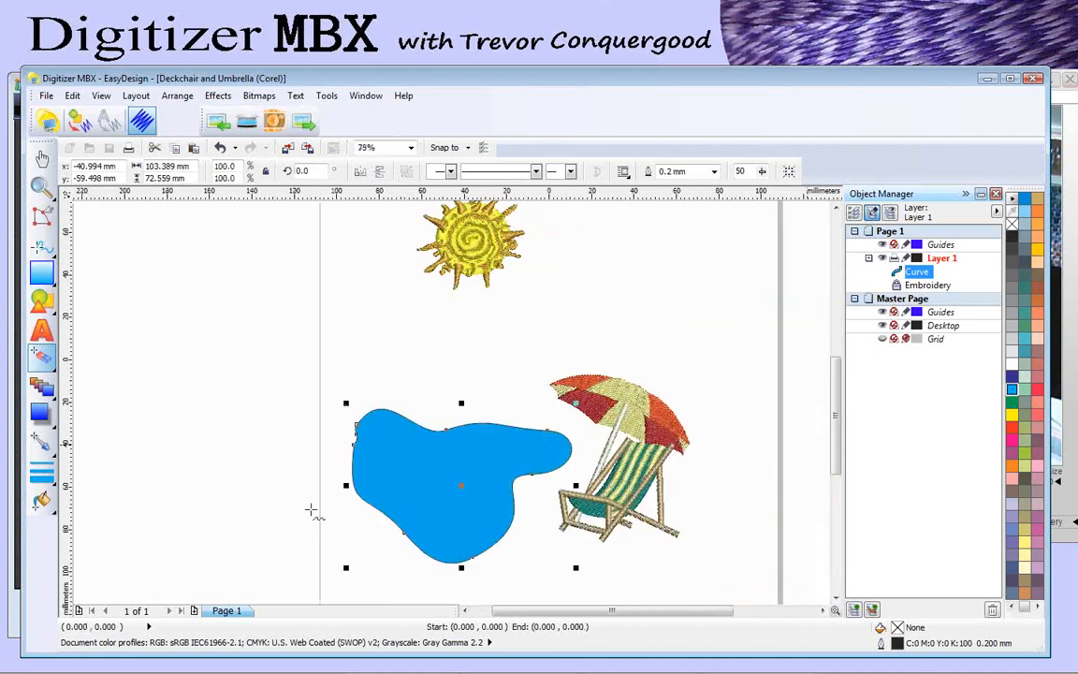
pyautogui.click(44, 482)
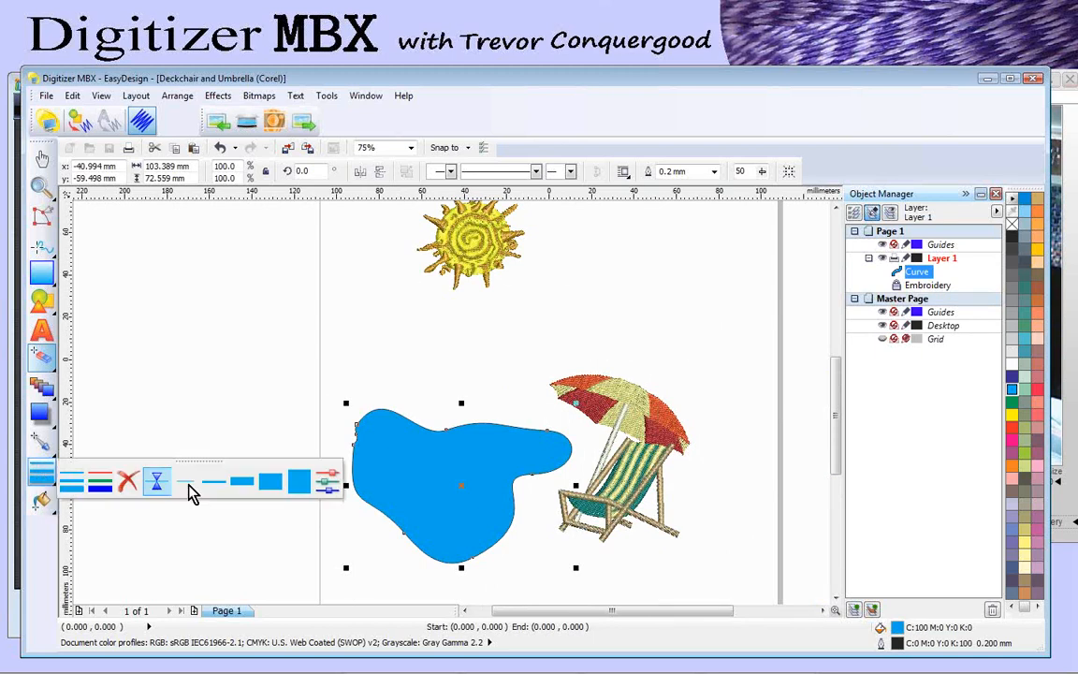
pyautogui.click(211, 487)
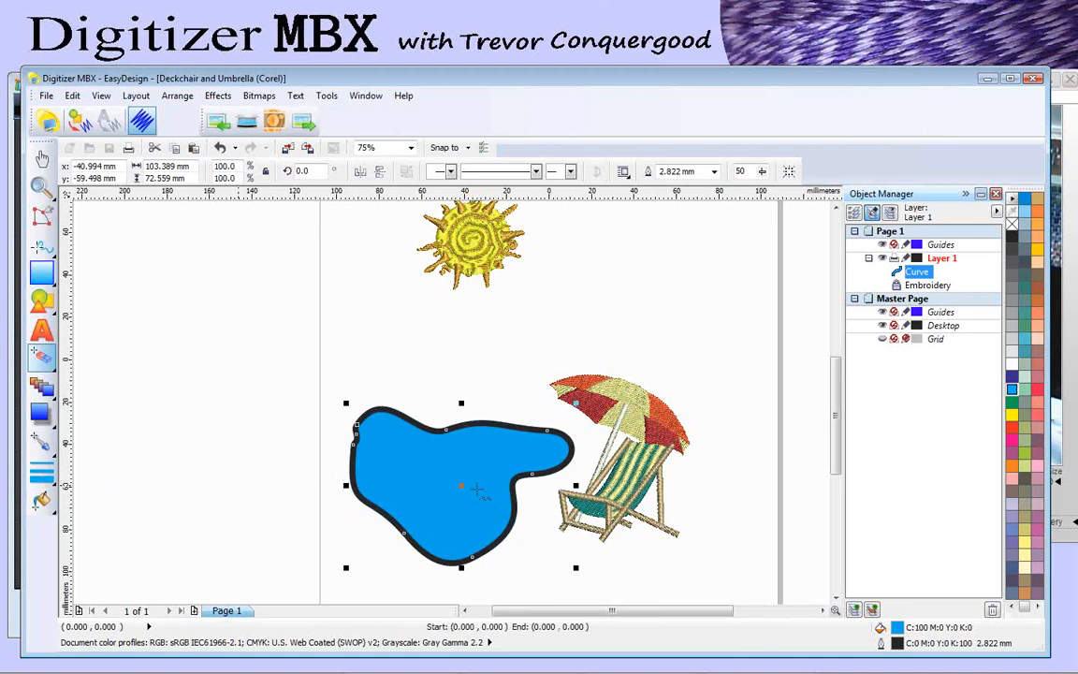
# Step: Draw a closed wavy freehand shape about 152 by 39 mm between the sun and the pond, with a 0.706 mm outline
pyautogui.click(41, 250)
pyautogui.moveTo(372, 330)
pyautogui.mouseDown()
pyautogui.moveTo(403, 340)
pyautogui.moveTo(487, 302)
pyautogui.moveTo(687, 319)
pyautogui.moveTo(657, 336)
pyautogui.moveTo(560, 328)
pyautogui.moveTo(483, 370)
pyautogui.moveTo(421, 373)
pyautogui.moveTo(372, 328)
pyautogui.mouseUp()
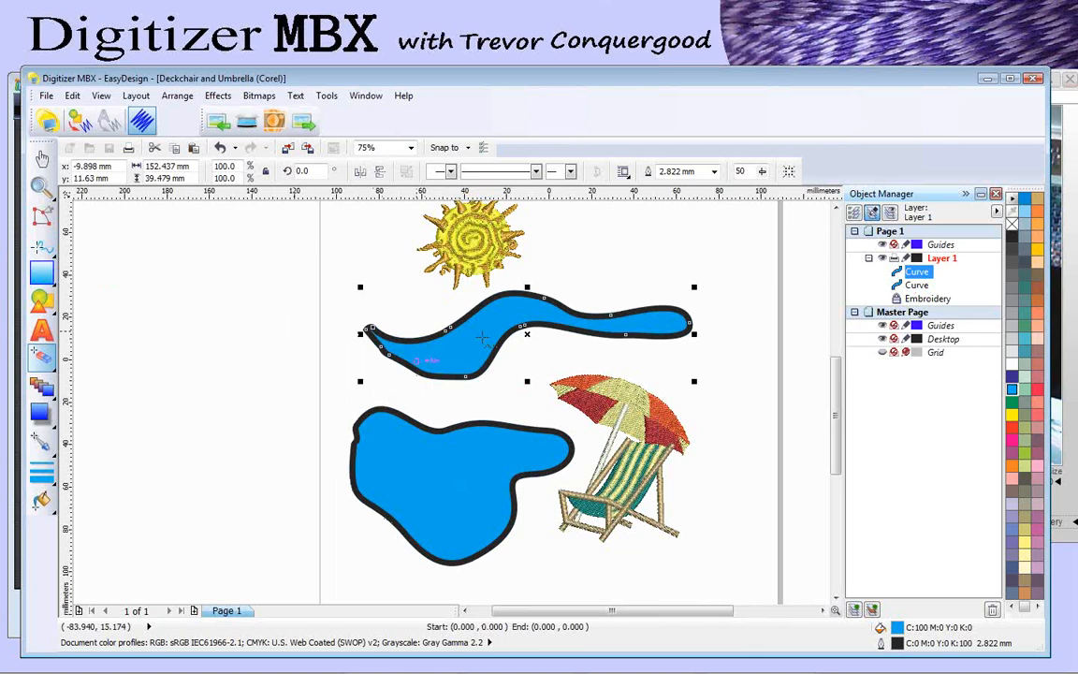
pyautogui.click(42, 473)
pyautogui.click(205, 481)
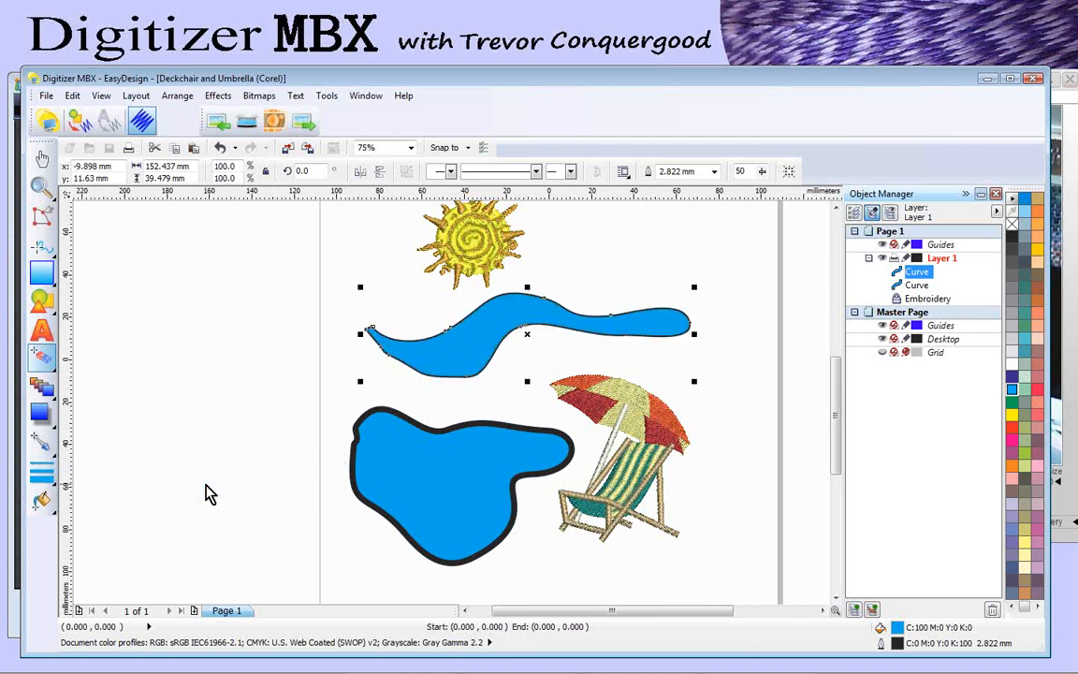
# Step: Set the wavy shape's outline color to red from the CMYK palette
pyautogui.click(45, 478)
pyautogui.click(93, 482)
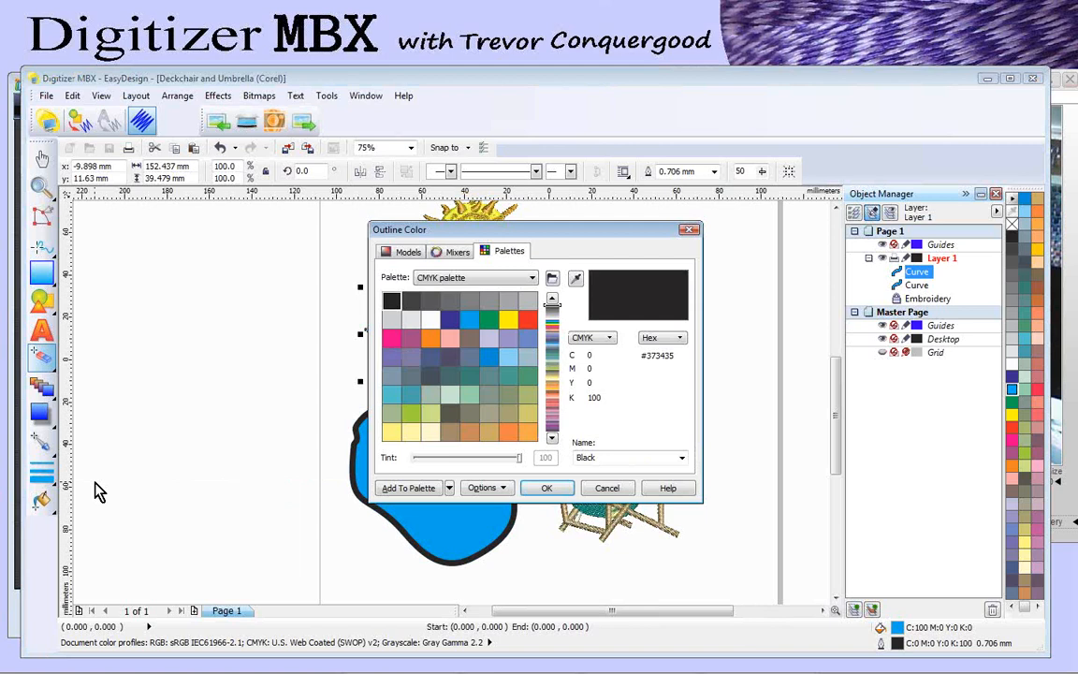
pyautogui.click(528, 320)
pyautogui.click(546, 489)
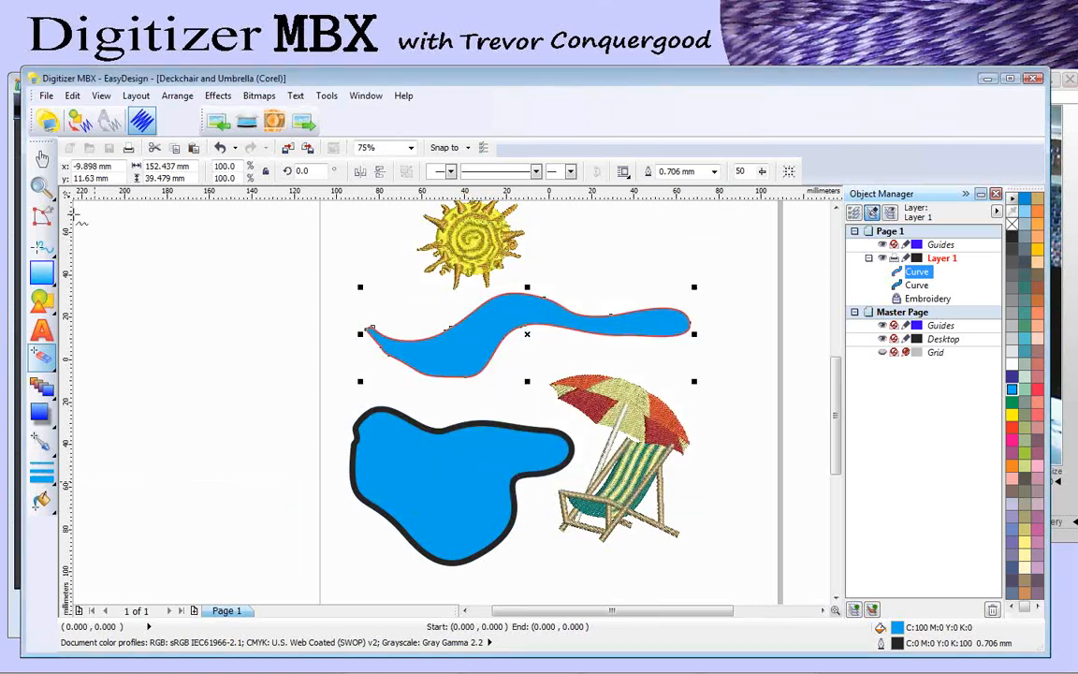
# Step: Convert only the pond shape to embroidery, then return to the Corel graphics mode
pyautogui.click(42, 158)
pyautogui.click(403, 473)
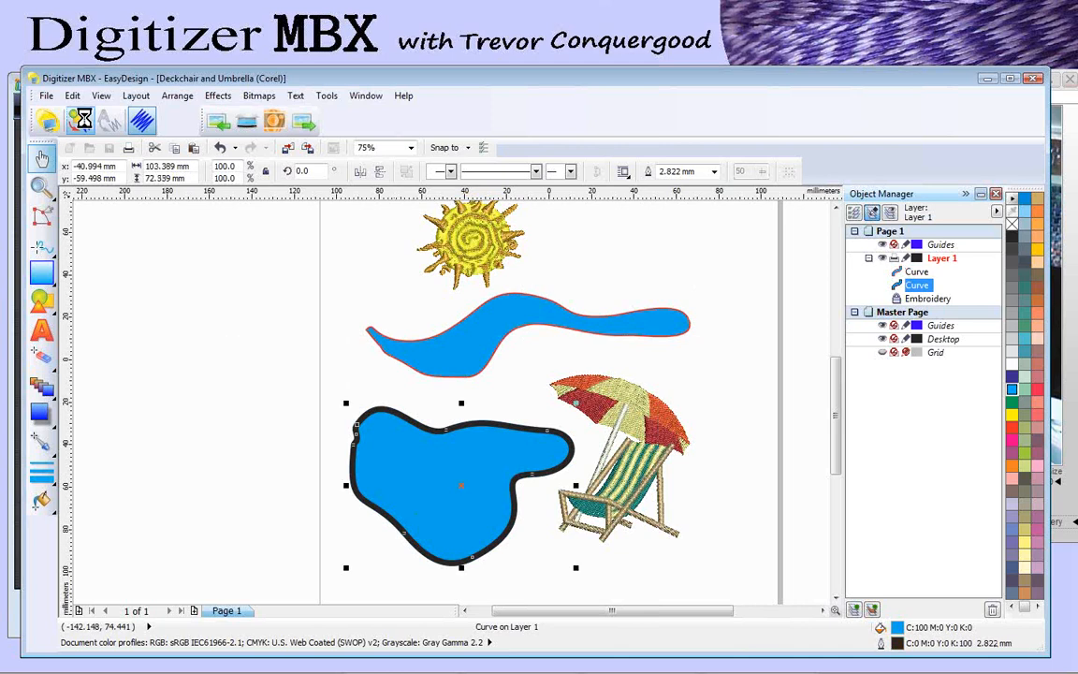
pyautogui.click(82, 121)
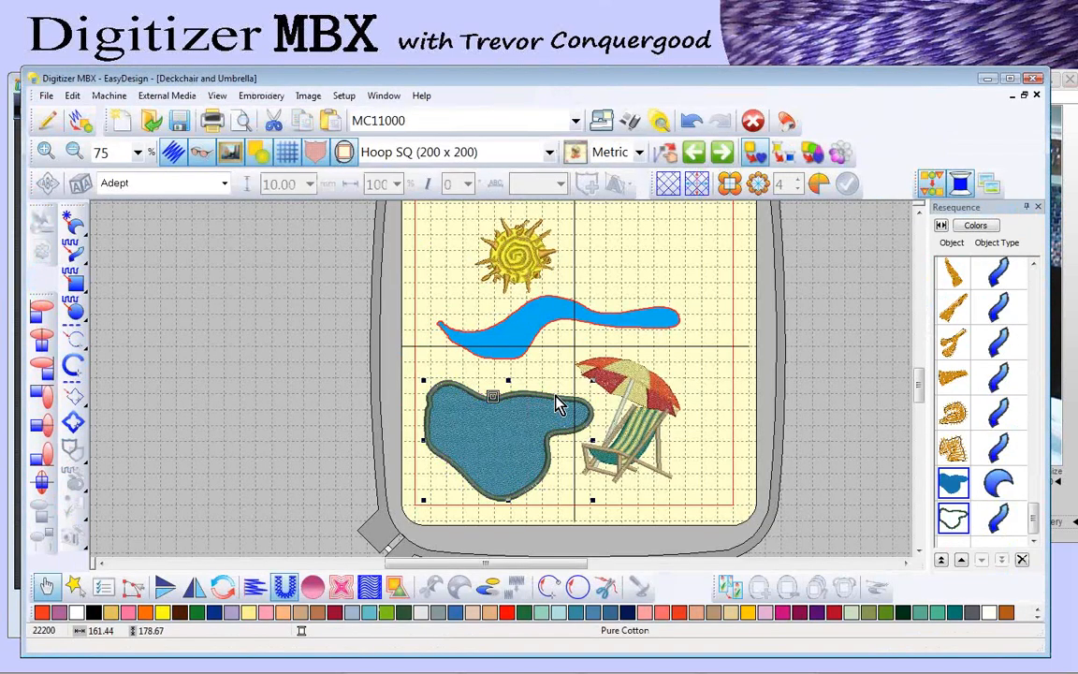
pyautogui.click(695, 400)
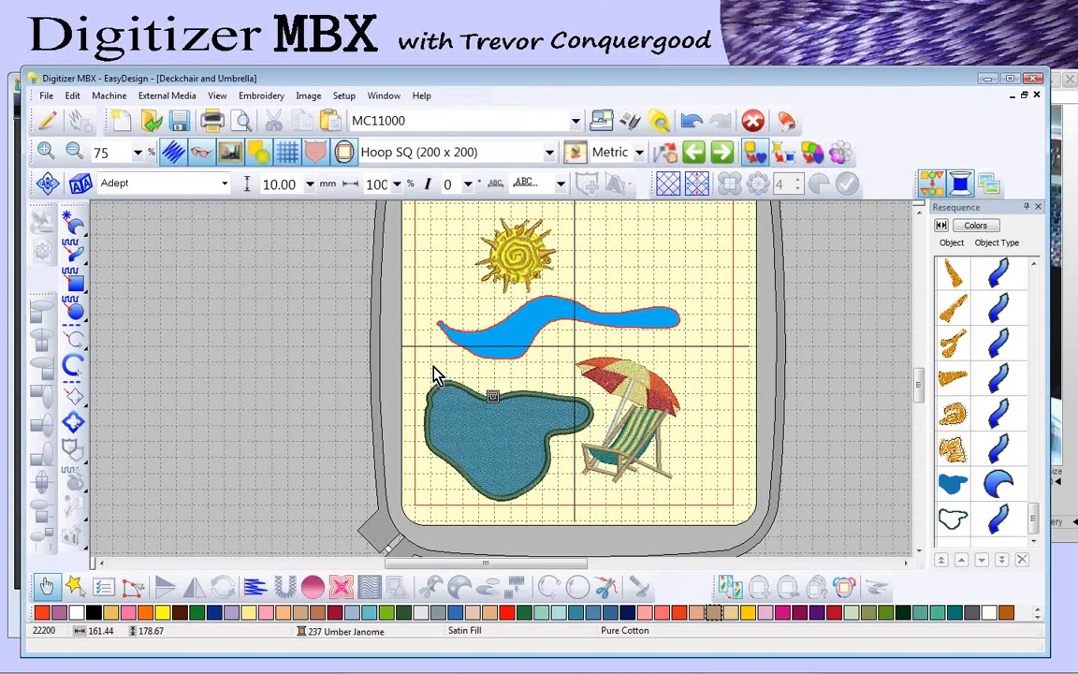
pyautogui.click(49, 122)
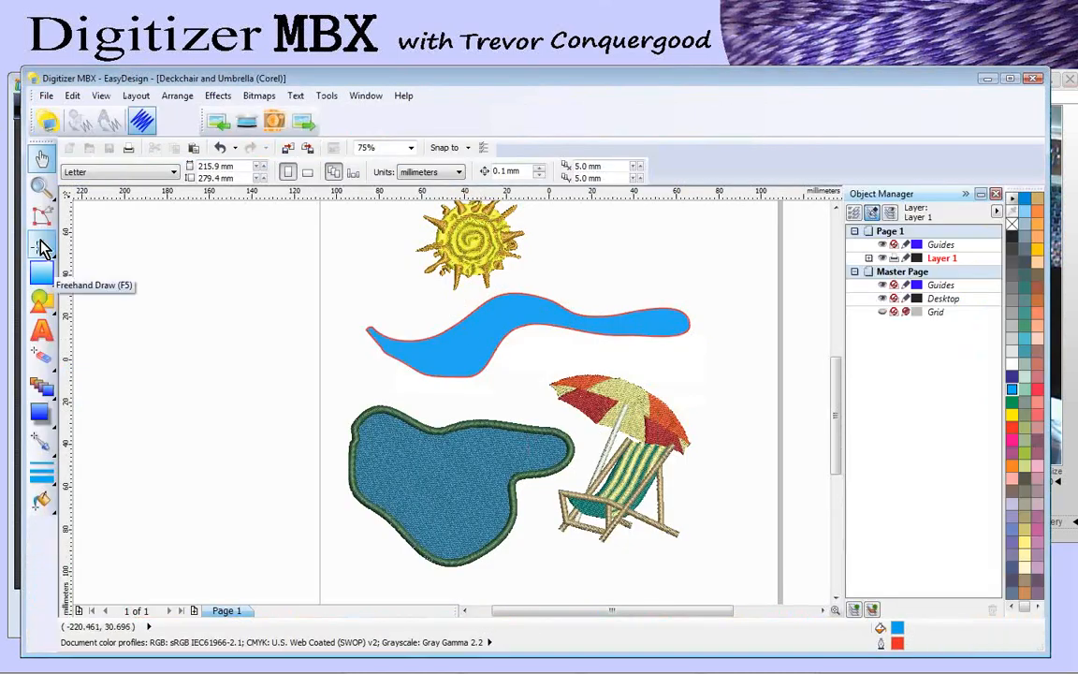
# Step: Sketch a triangle about 14 by 16 mm, a square about 19 mm and a rectangle about 25 by 14 mm with Smart Drawing
pyautogui.click(56, 263)
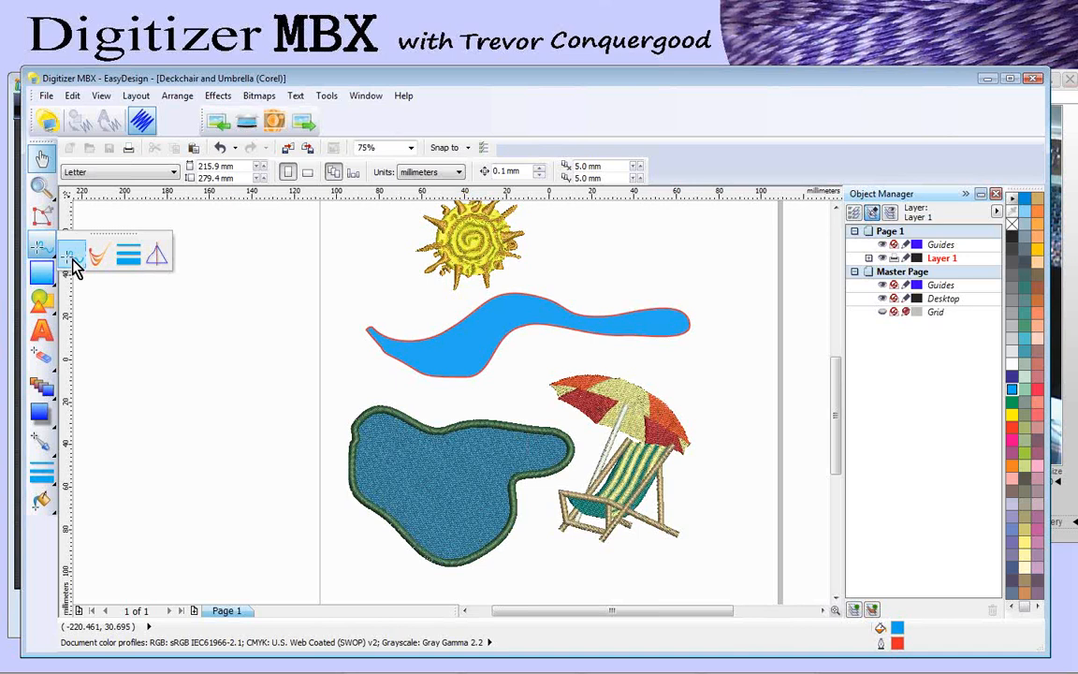
pyautogui.click(157, 256)
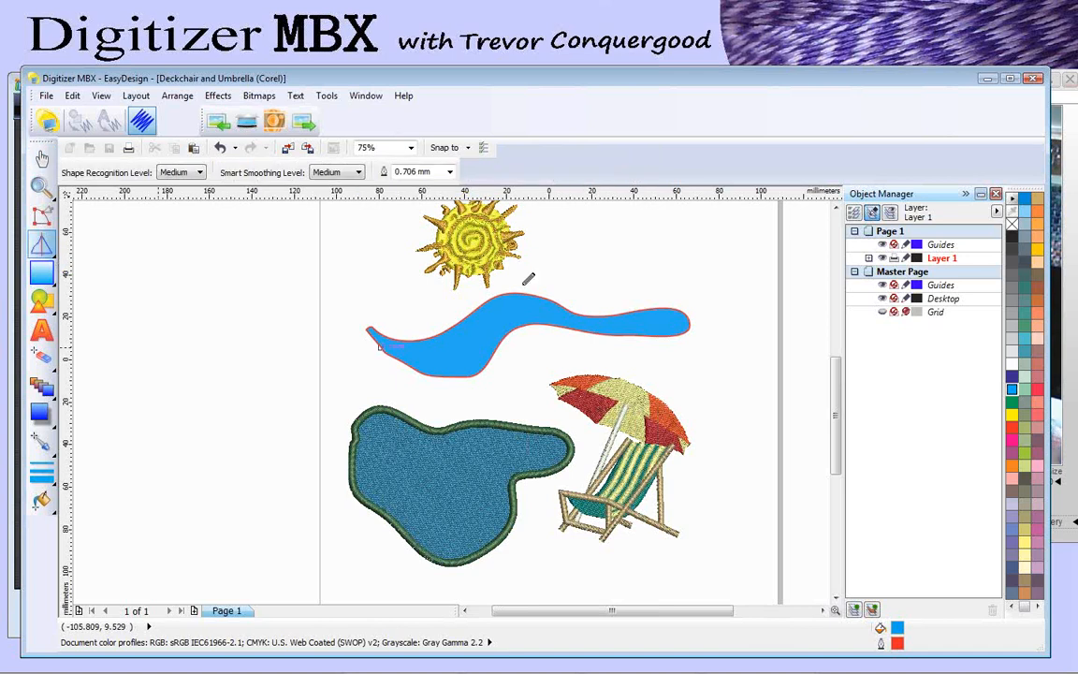
pyautogui.scroll(2, 667, 277)
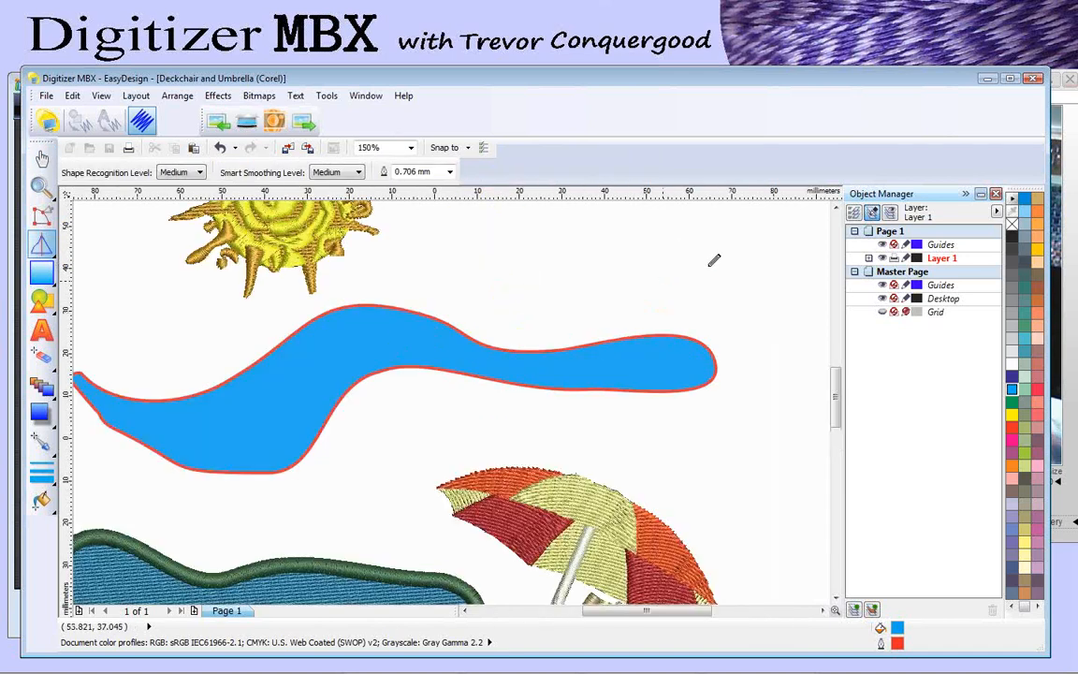
pyautogui.moveTo(646, 302)
pyautogui.mouseDown()
pyautogui.moveTo(629, 242)
pyautogui.moveTo(591, 291)
pyautogui.mouseUp()
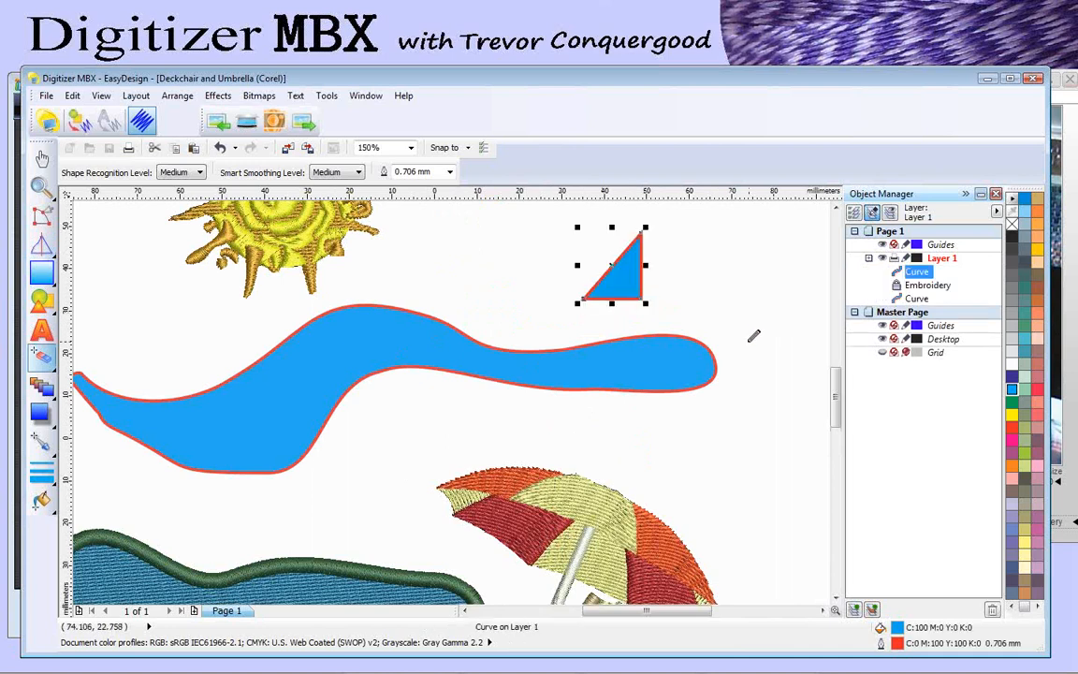
pyautogui.moveTo(710, 241); pyautogui.dragTo(711, 316)
pyautogui.moveTo(786, 312); pyautogui.dragTo(782, 233)
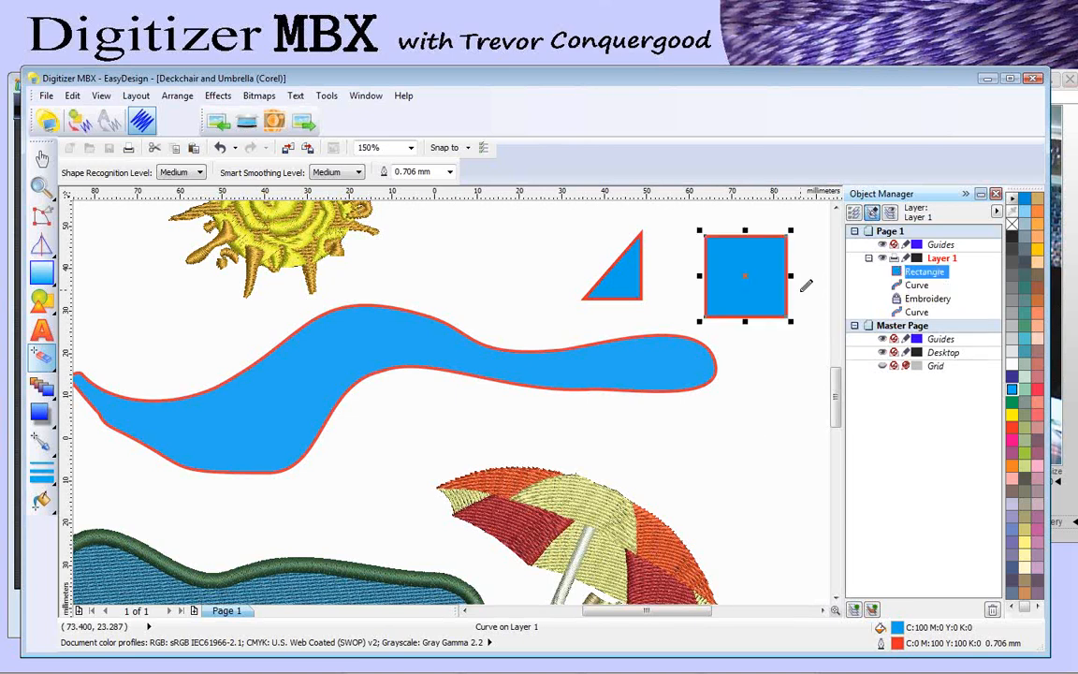
pyautogui.moveTo(678, 426)
pyautogui.mouseDown()
pyautogui.moveTo(673, 469)
pyautogui.moveTo(787, 474)
pyautogui.moveTo(776, 409)
pyautogui.mouseUp()
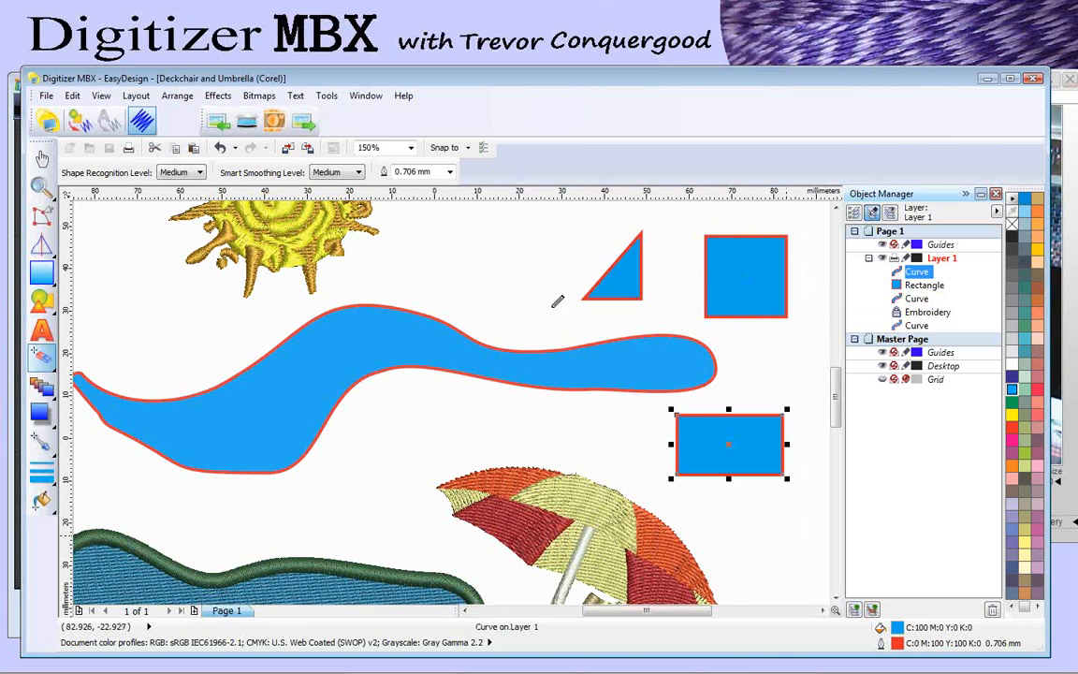
# Step: Sketch three tilted ellipses with Smart Drawing: one beside the triangle and two in the empty area above the shapes
pyautogui.moveTo(488, 286)
pyautogui.mouseDown()
pyautogui.moveTo(463, 233)
pyautogui.moveTo(526, 293)
pyautogui.mouseUp()
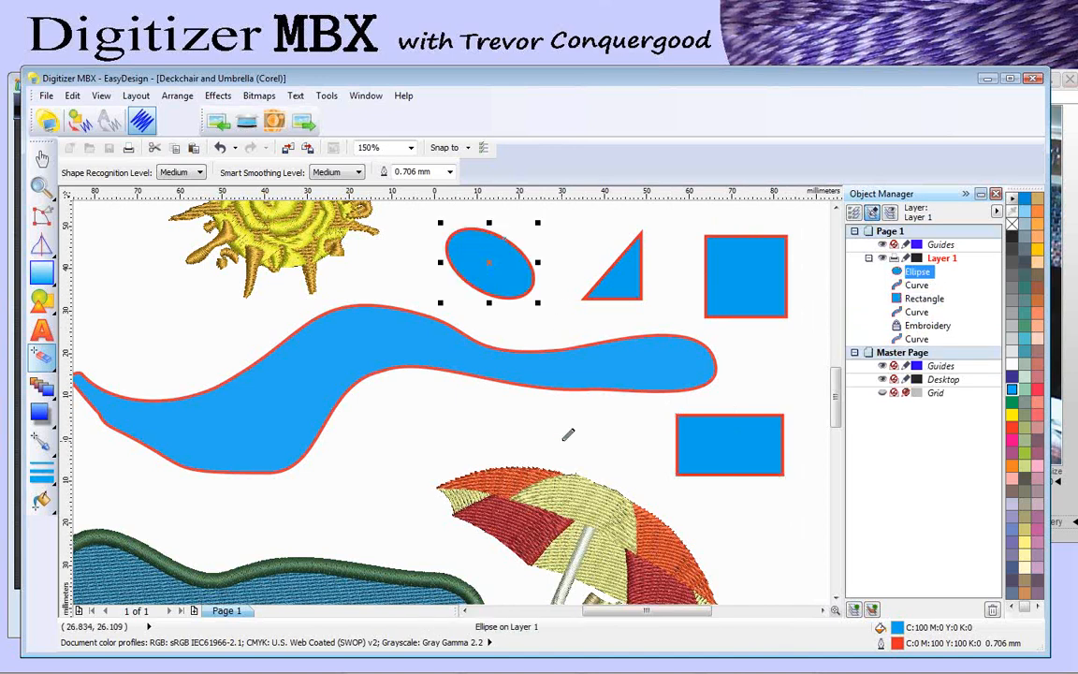
pyautogui.scroll(-2, 616, 395)
pyautogui.moveTo(661, 267)
pyautogui.mouseDown()
pyautogui.moveTo(652, 226)
pyautogui.moveTo(684, 243)
pyautogui.moveTo(666, 265)
pyautogui.mouseUp()
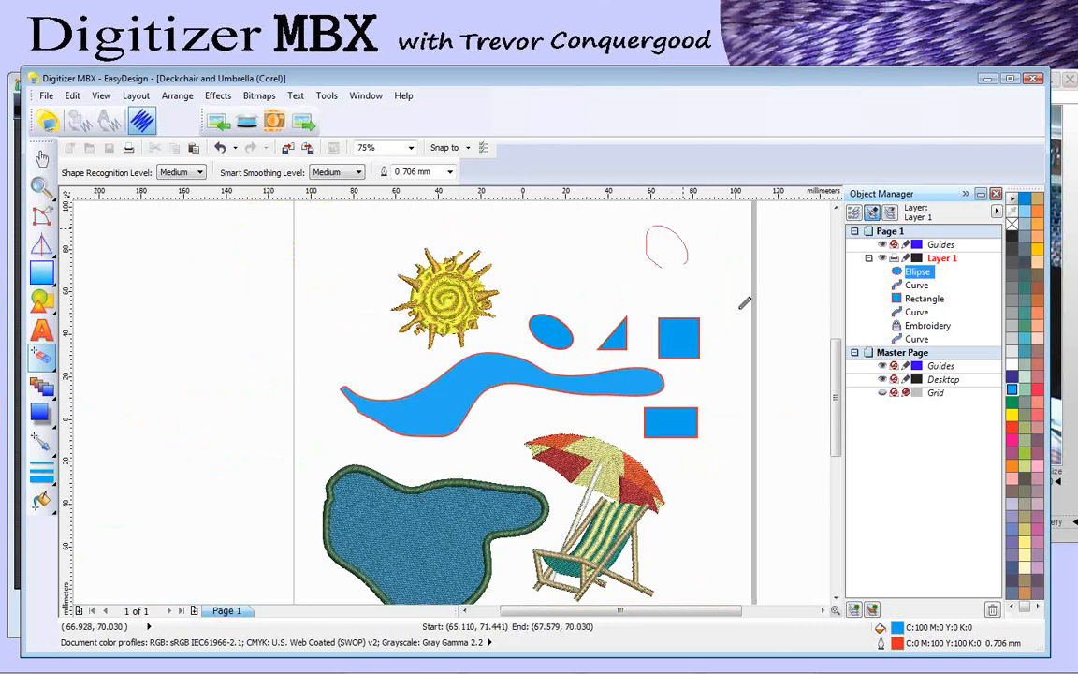
pyautogui.moveTo(565, 228)
pyautogui.mouseDown()
pyautogui.moveTo(601, 243)
pyautogui.moveTo(599, 257)
pyautogui.moveTo(568, 230)
pyautogui.mouseUp()
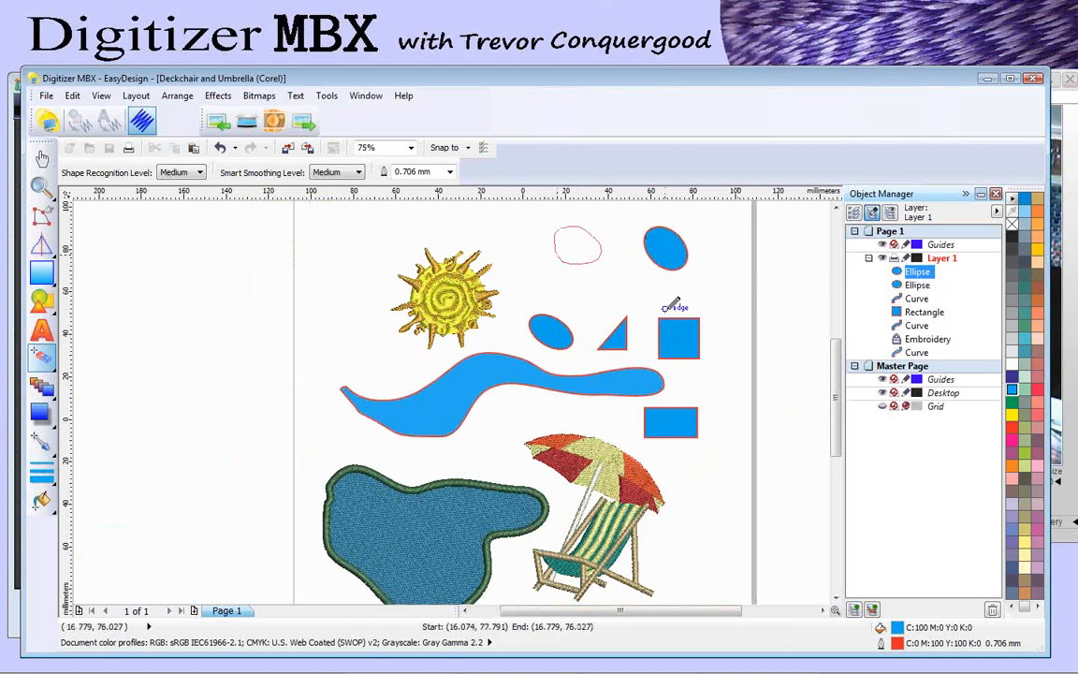
# Step: Sketch a small circle about 10.6 mm in diameter between the ellipses with Smart Drawing, then deselect it
pyautogui.scroll(1, 607, 295)
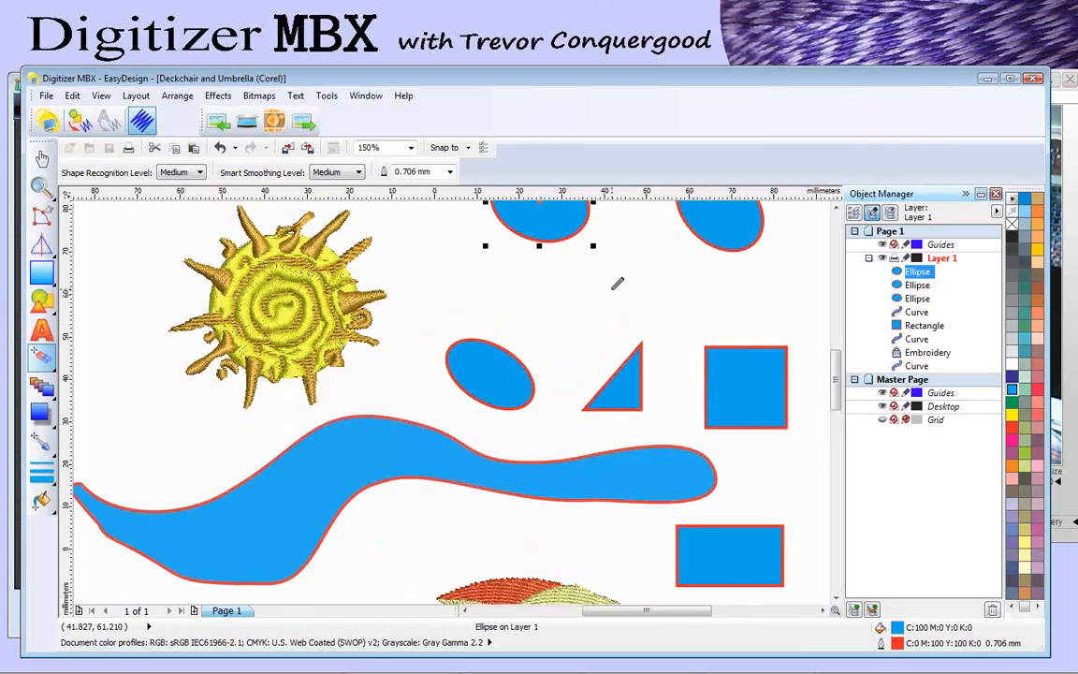
pyautogui.scroll(1, 613, 286)
pyautogui.moveTo(546, 251)
pyautogui.mouseDown()
pyautogui.moveTo(598, 295)
pyautogui.moveTo(573, 335)
pyautogui.moveTo(539, 340)
pyautogui.moveTo(508, 308)
pyautogui.moveTo(532, 254)
pyautogui.mouseUp()
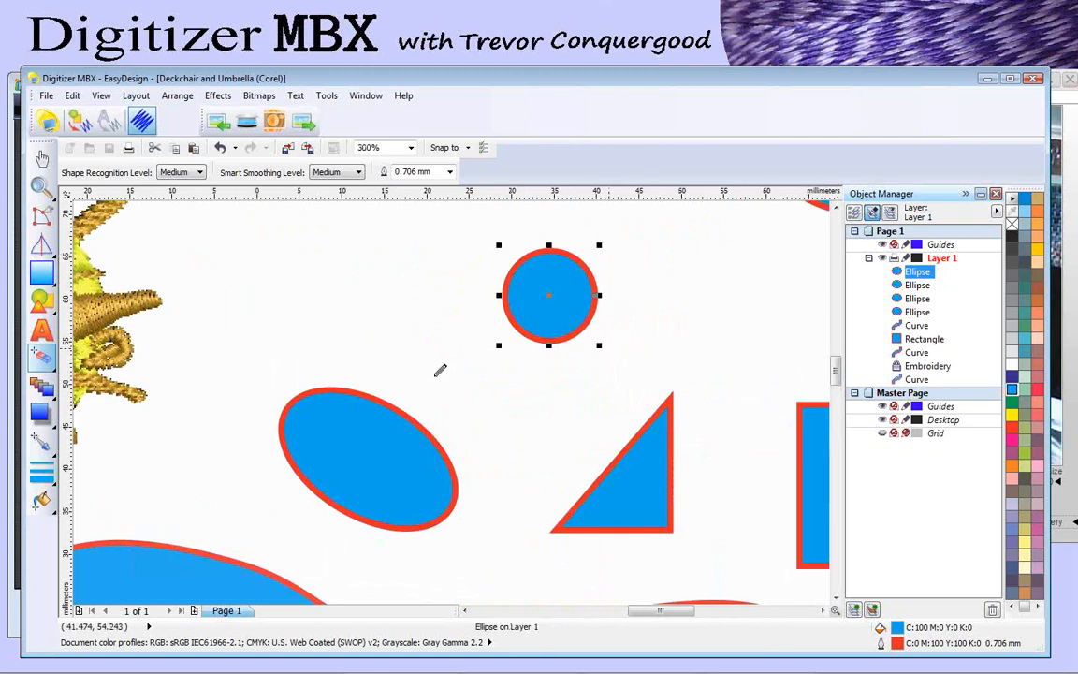
pyautogui.scroll(-1, 444, 368)
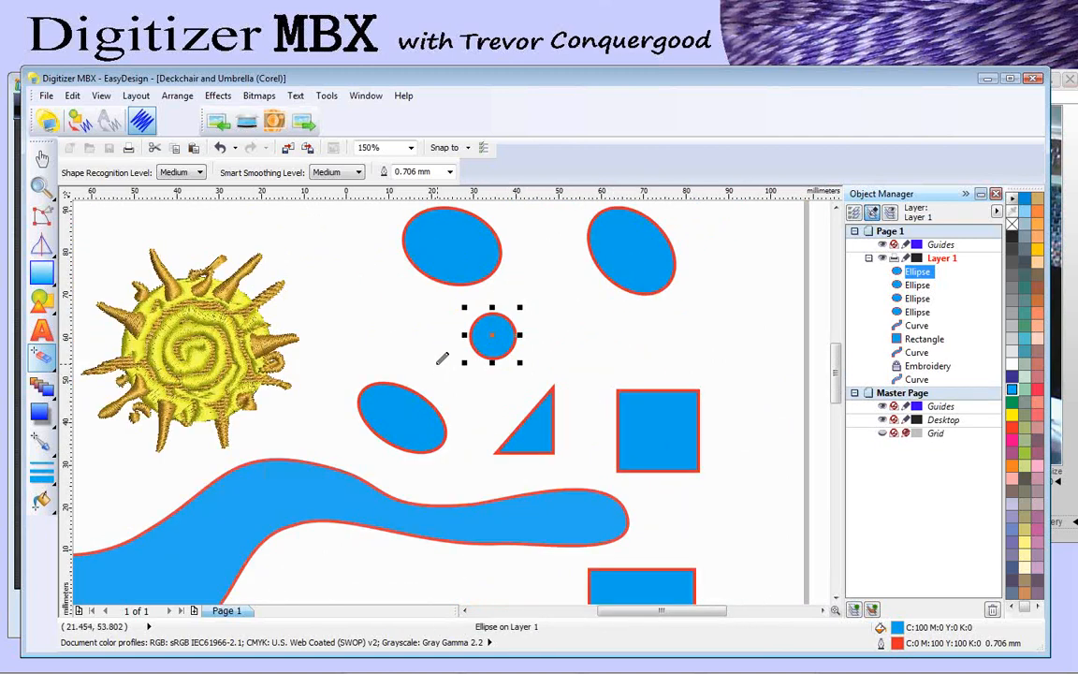
pyautogui.scroll(-1, 442, 358)
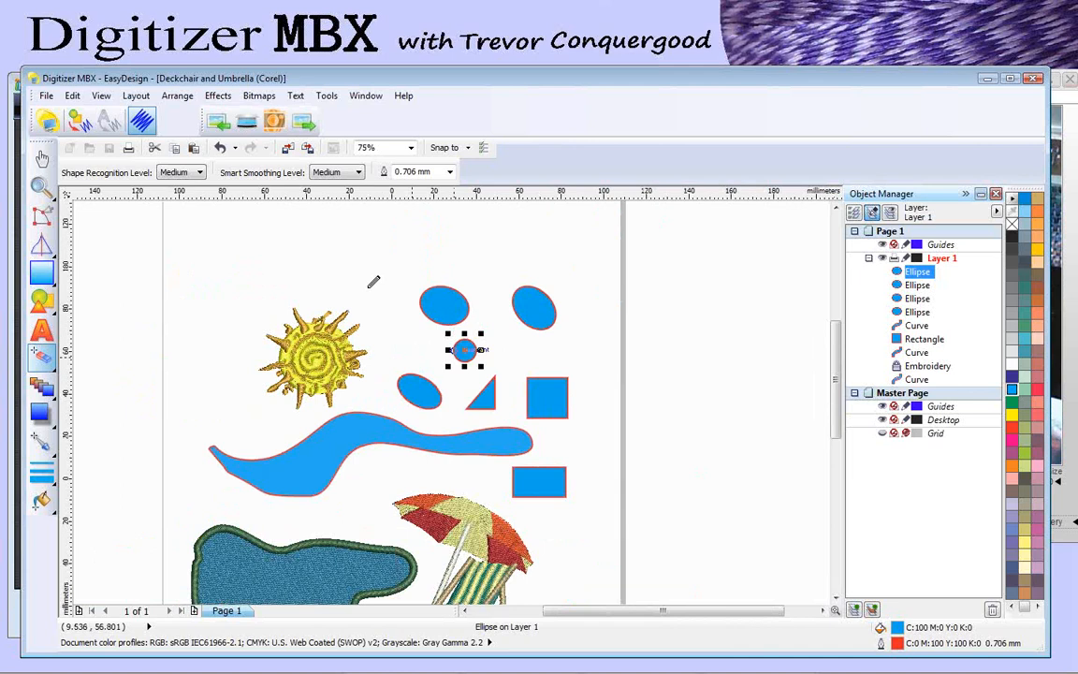
pyautogui.click(41, 159)
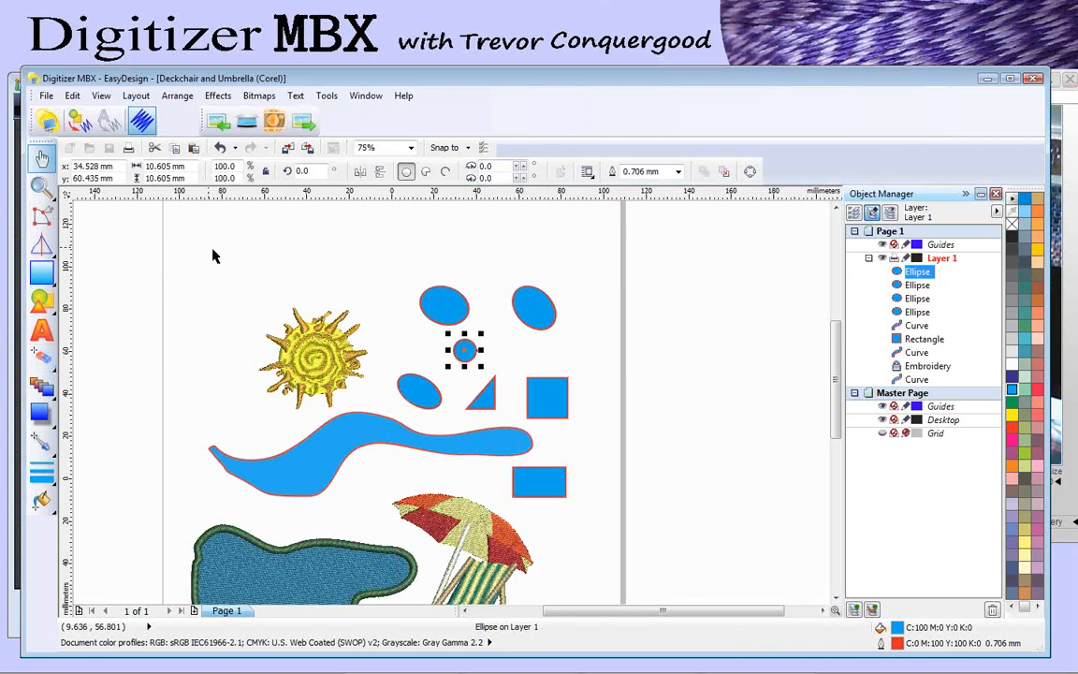
pyautogui.click(381, 289)
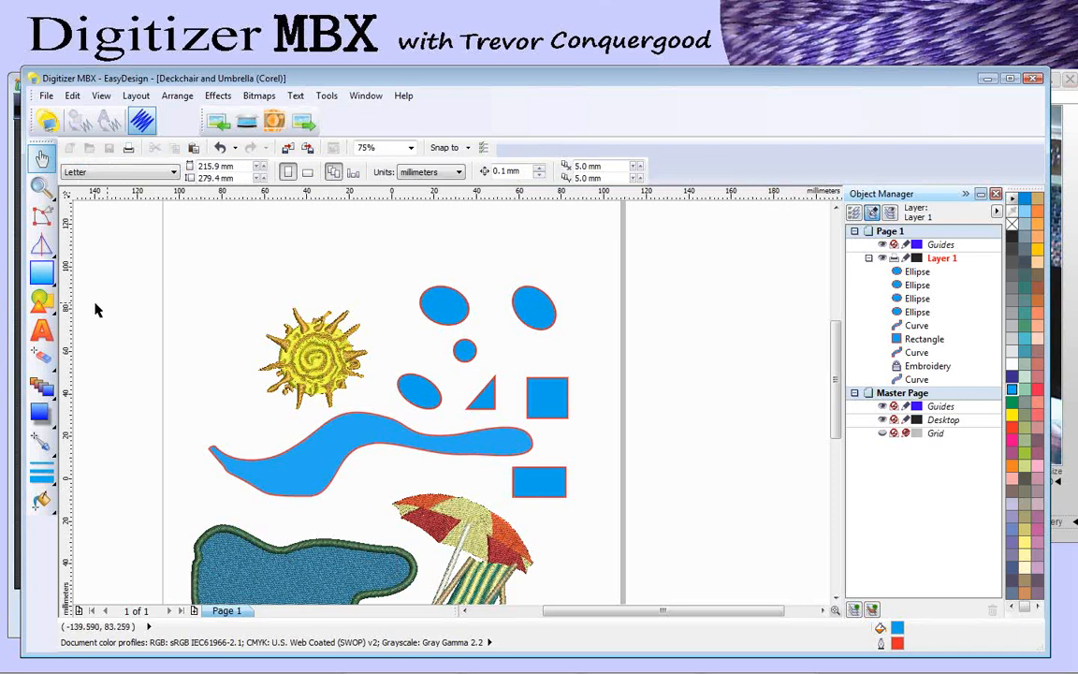
# Step: Draw a five-pointed star about 36 by 33 mm with a 0.706 mm outline above and left of the sun
pyautogui.click(42, 304)
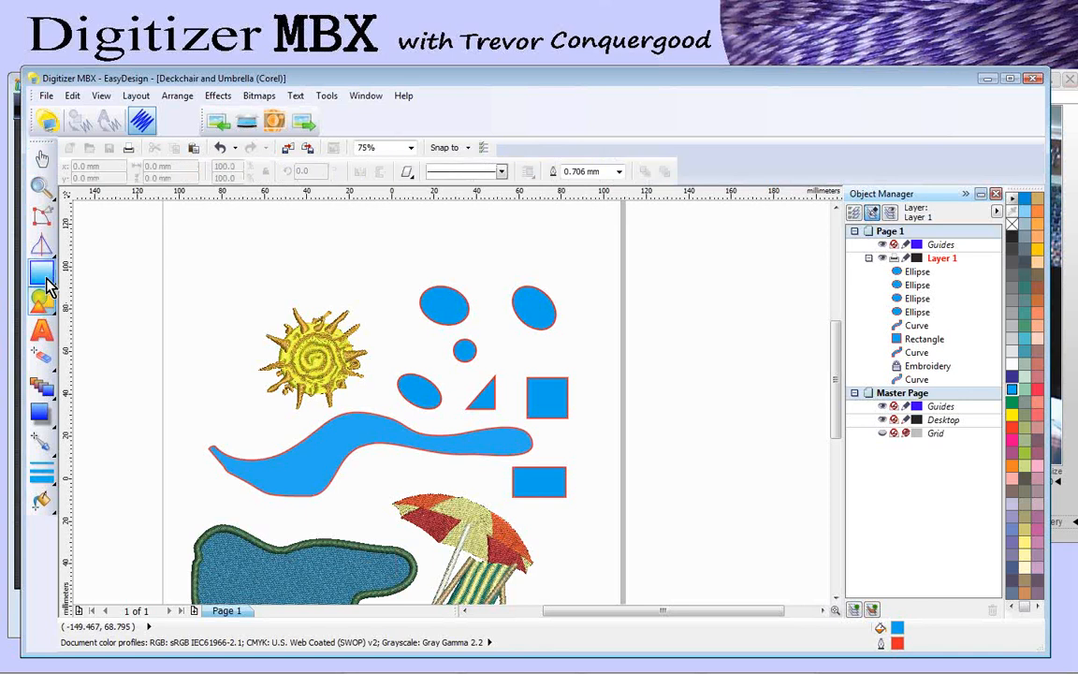
pyautogui.click(53, 282)
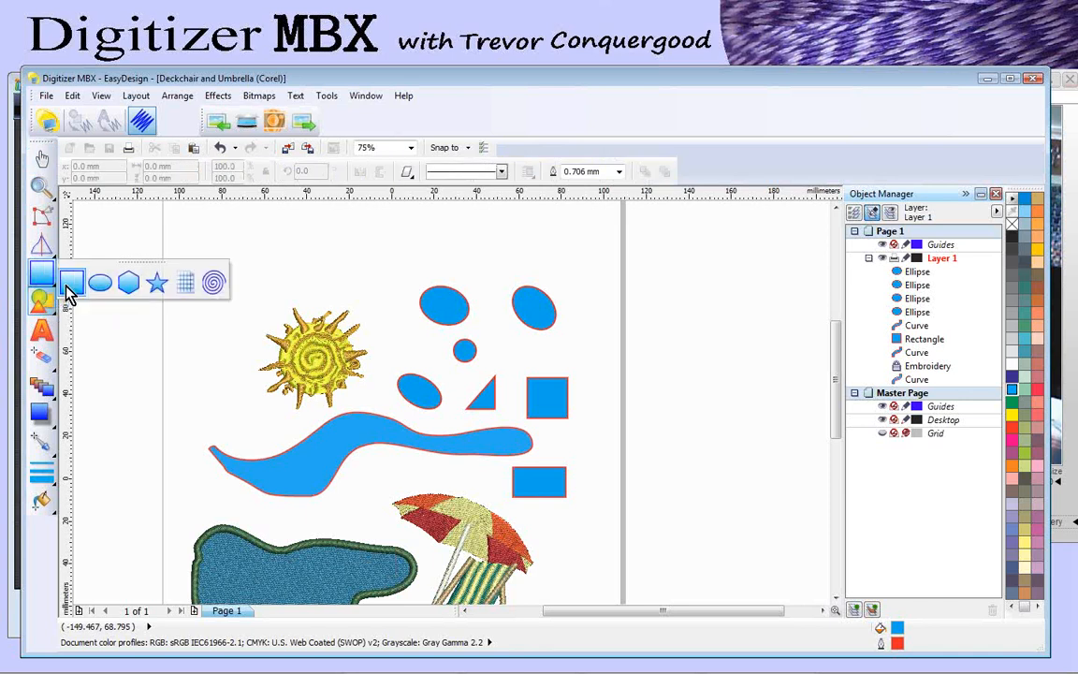
pyautogui.click(157, 283)
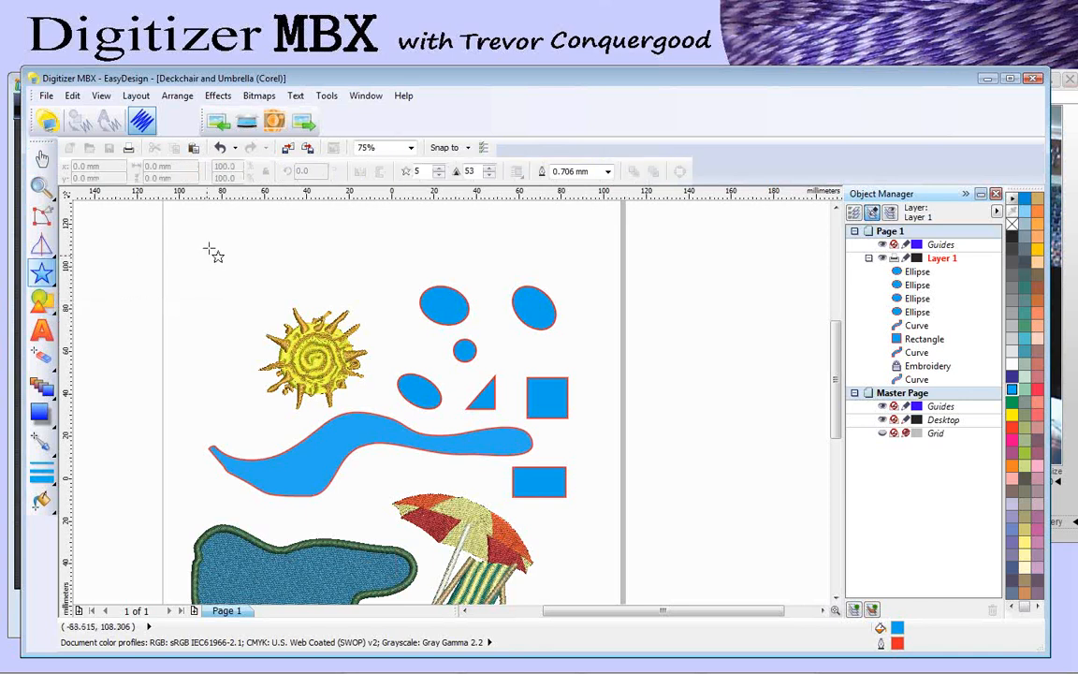
pyautogui.moveTo(205, 242); pyautogui.dragTo(289, 323)
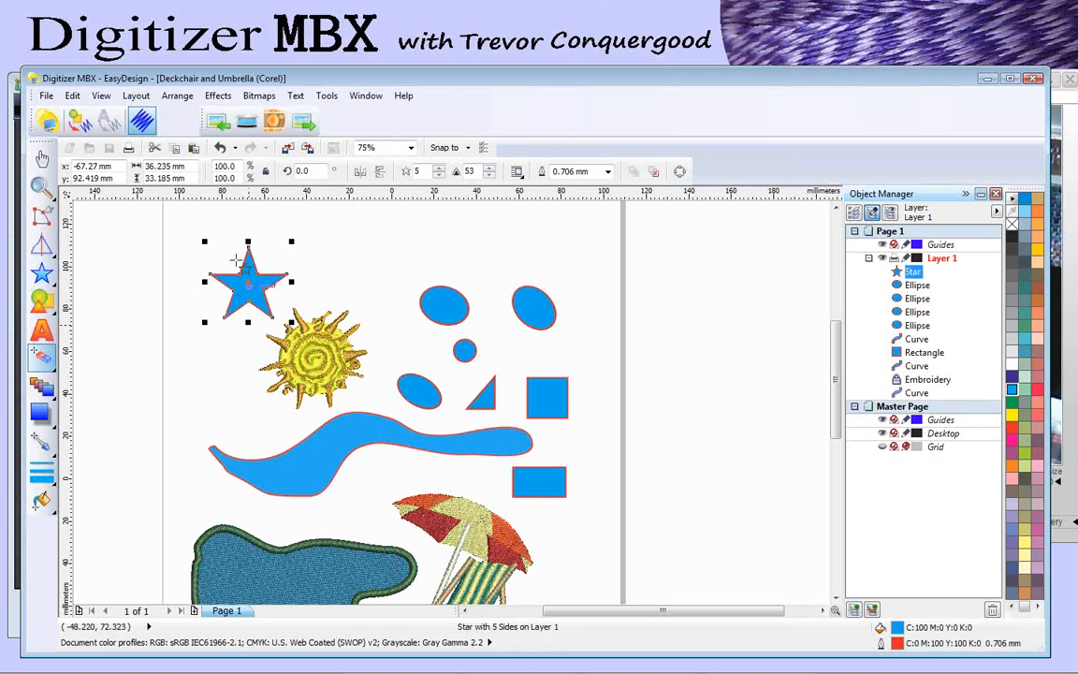
pyautogui.press('y')
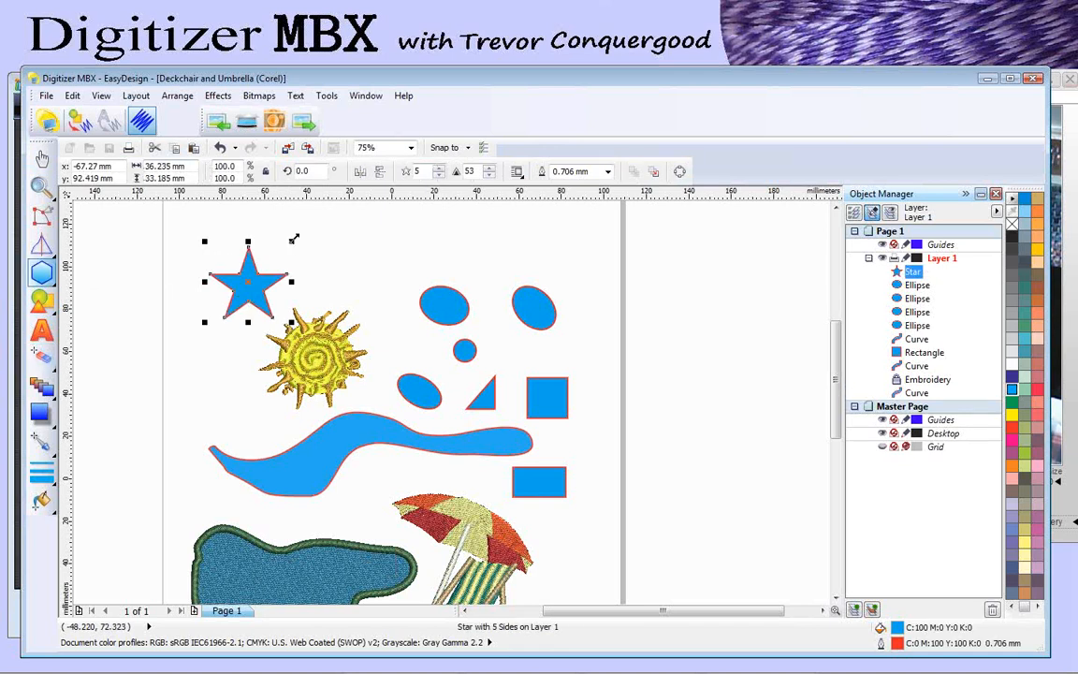
# Step: Set the number of points on the star to 7
pyautogui.scroll(2, 270, 296)
pyautogui.scroll(3, 228, 234)
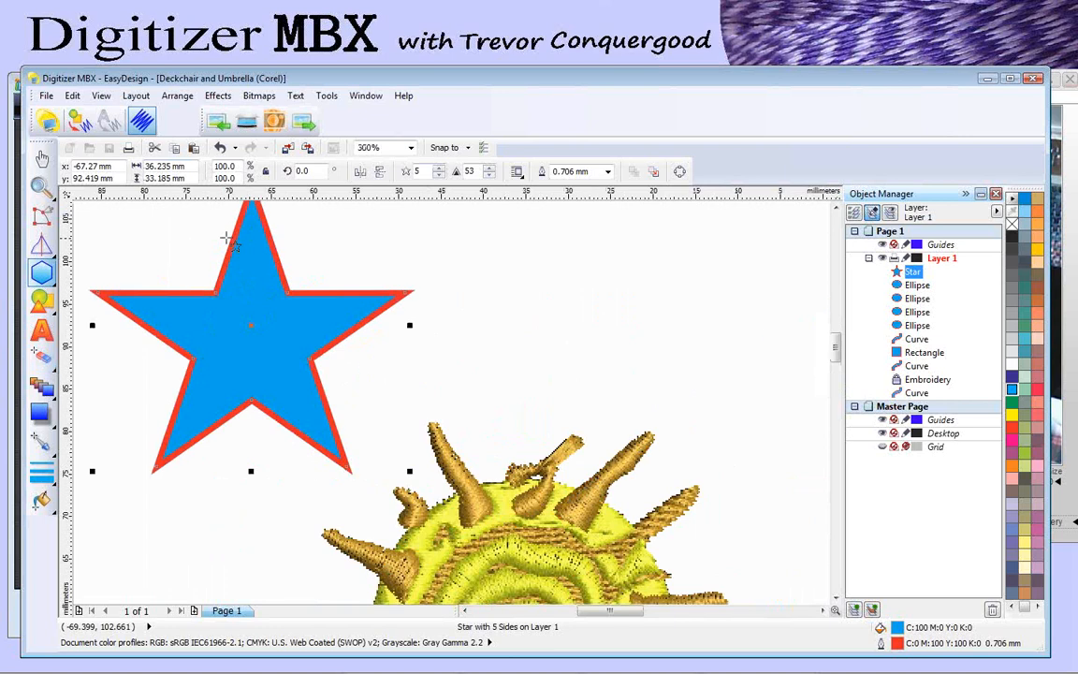
pyautogui.click(439, 169)
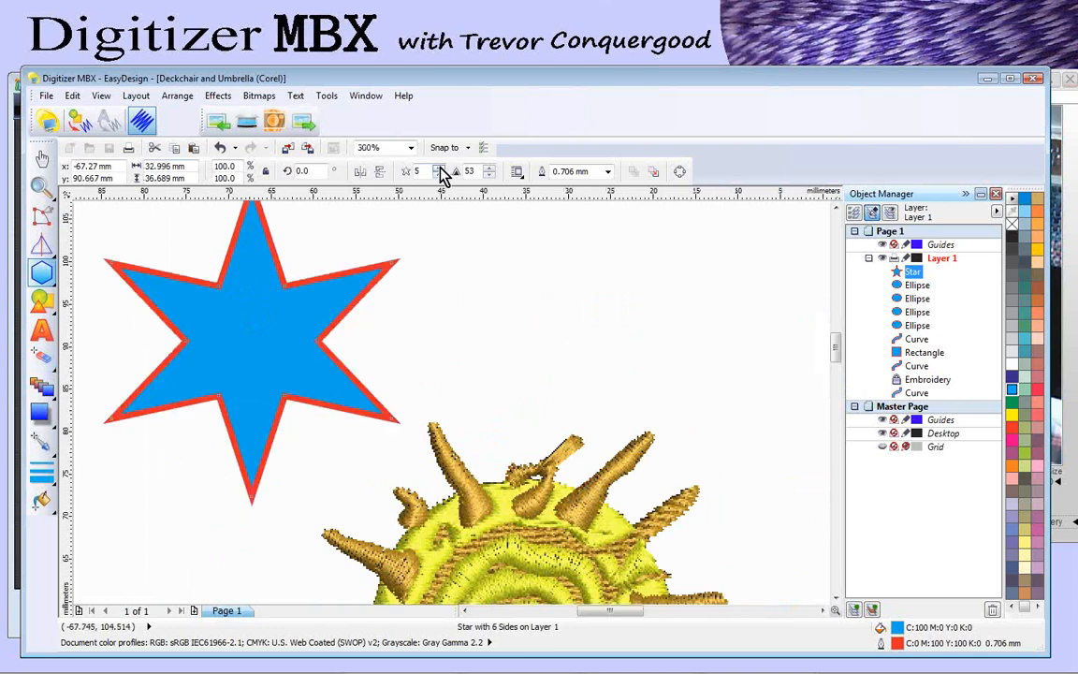
pyautogui.click(440, 169)
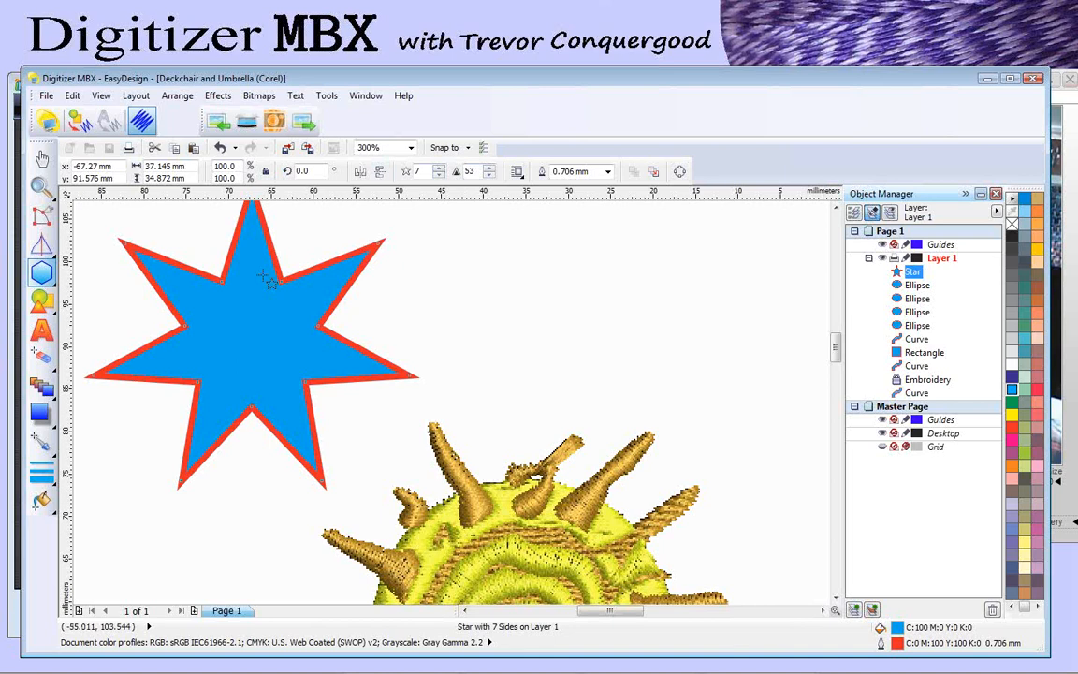
pyautogui.press('space')
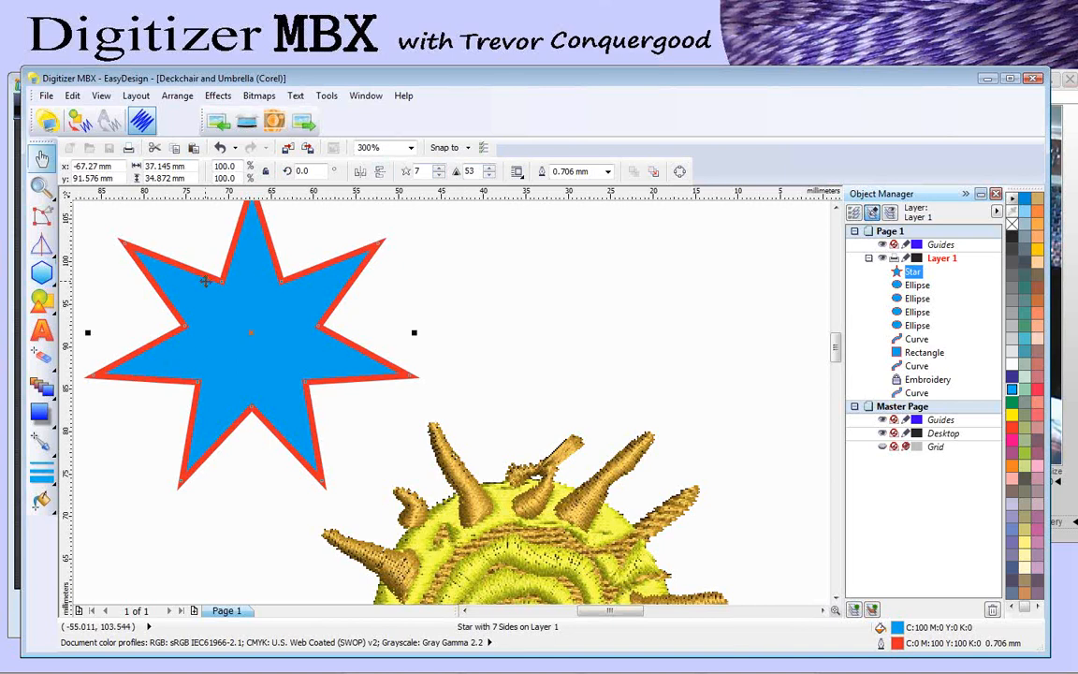
# Step: Convert only the seven-pointed star to embroidery, then return to the Corel graphics mode
pyautogui.click(78, 127)
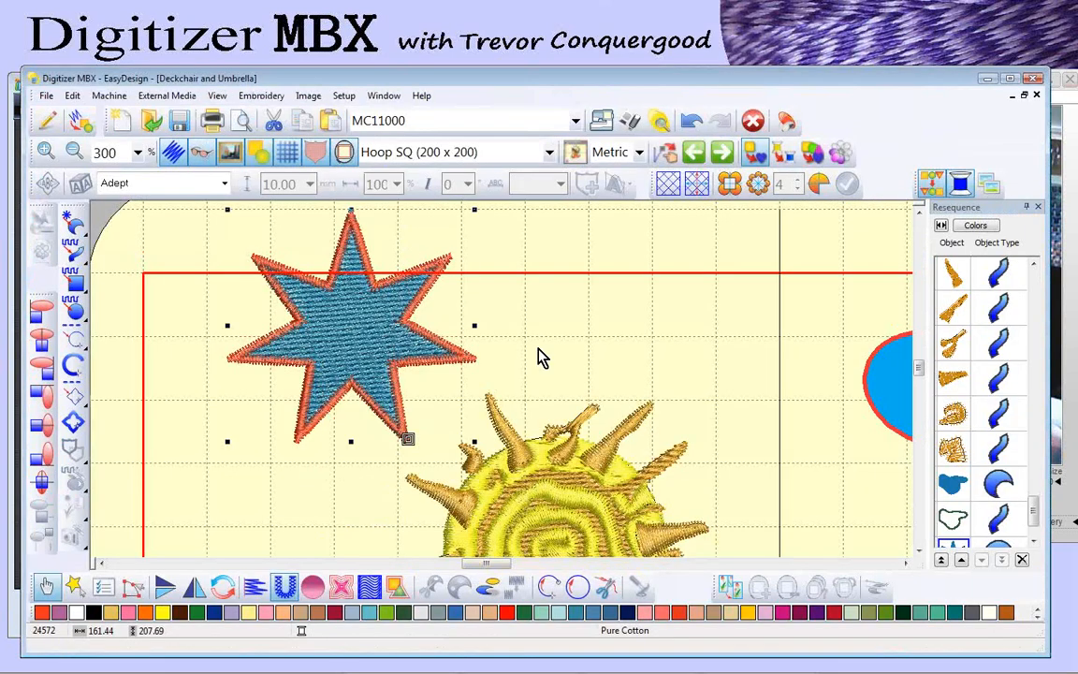
pyautogui.scroll(-3, 540, 357)
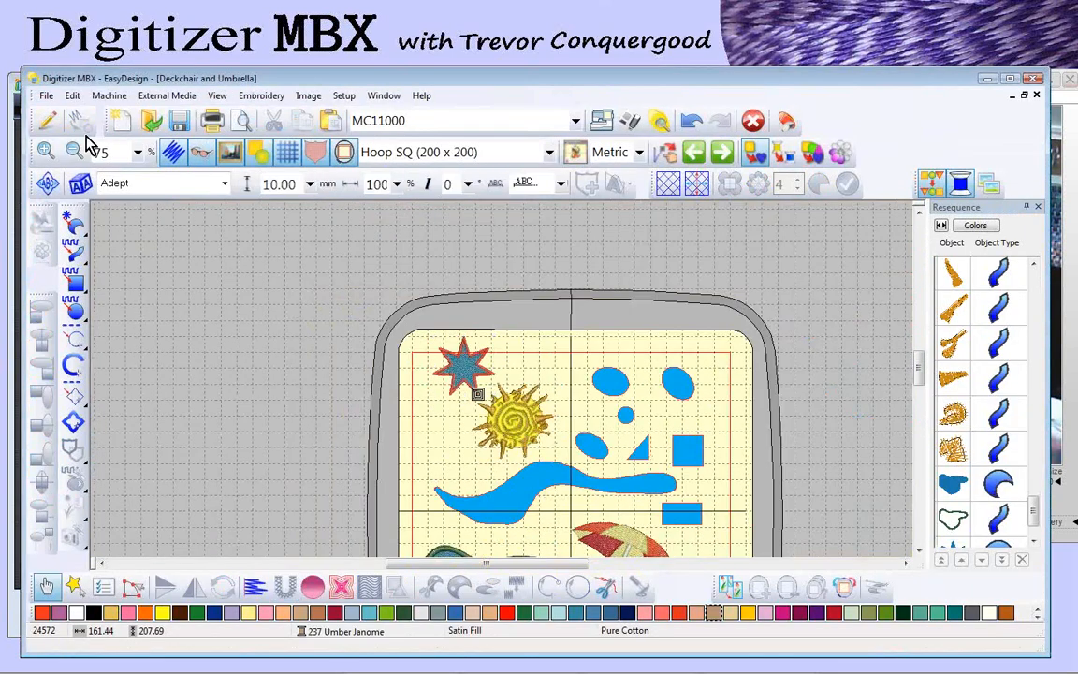
pyautogui.click(44, 120)
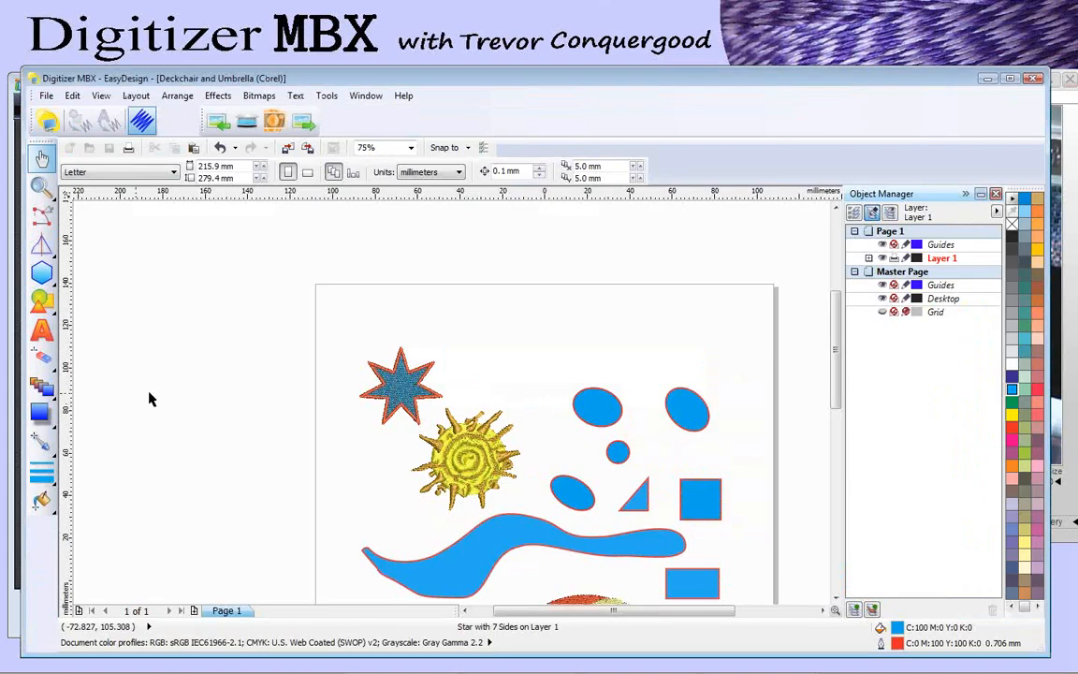
# Step: Draw a small pentagon above the ellipses and a larger one about 37 by 38 mm beside the star, filling the larger one yellow
pyautogui.click(54, 283)
pyautogui.click(122, 278)
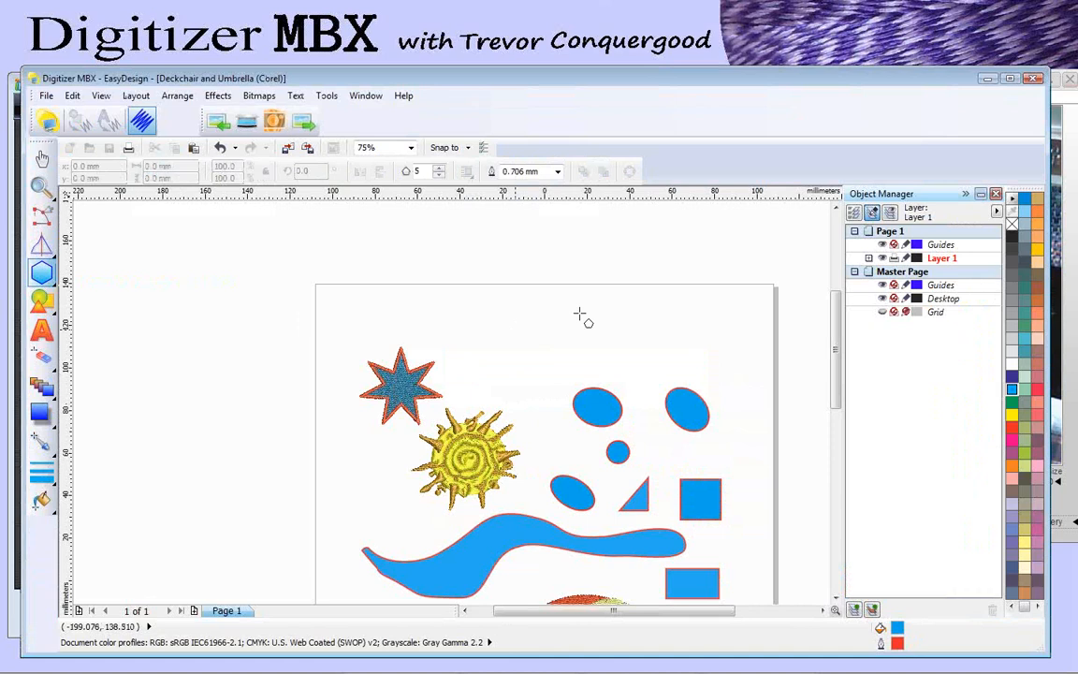
pyautogui.moveTo(584, 303)
pyautogui.mouseDown()
pyautogui.moveTo(540, 366)
pyautogui.moveTo(473, 354)
pyautogui.moveTo(404, 423)
pyautogui.mouseUp()
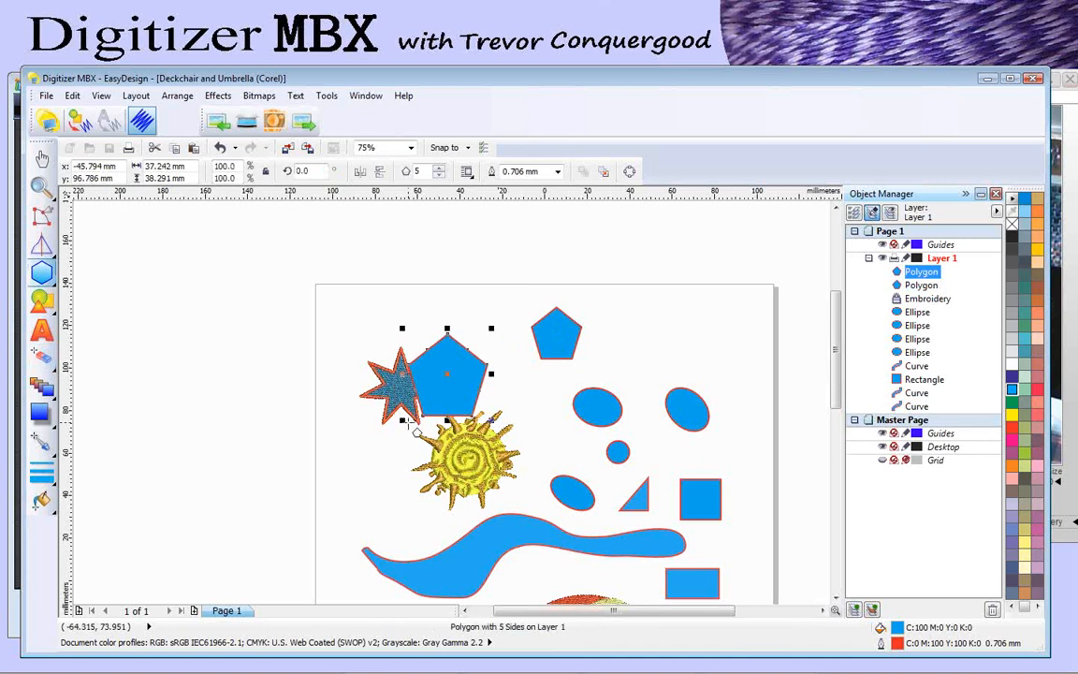
pyautogui.click(1017, 416)
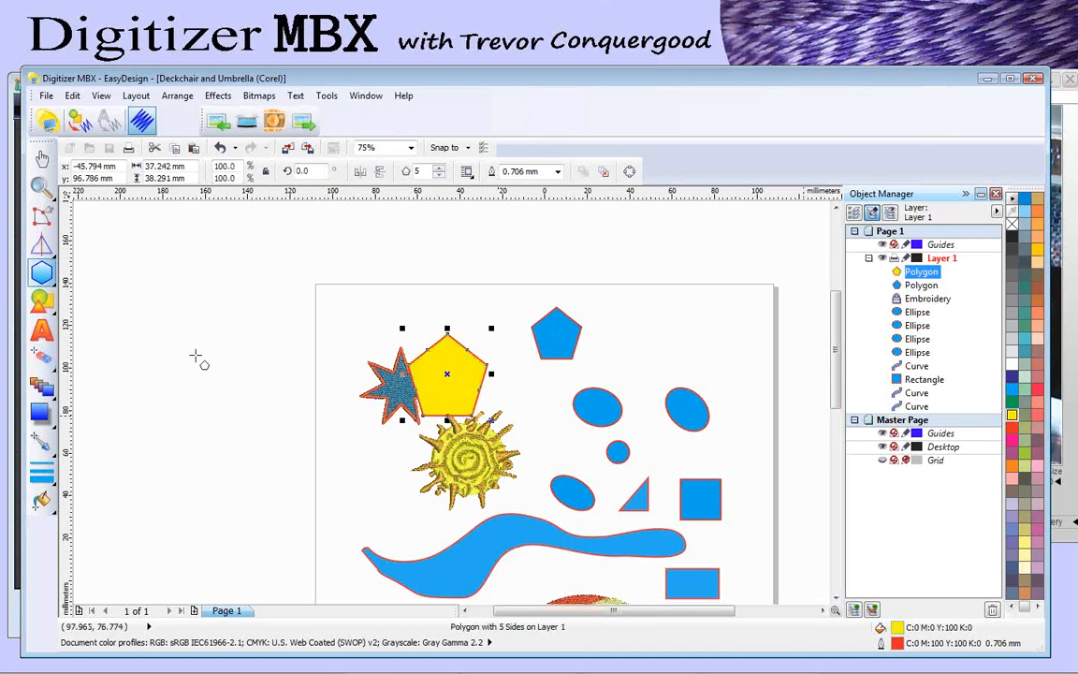
# Step: Blend the large yellow pentagon into the small blue pentagon using 20 steps
pyautogui.click(41, 356)
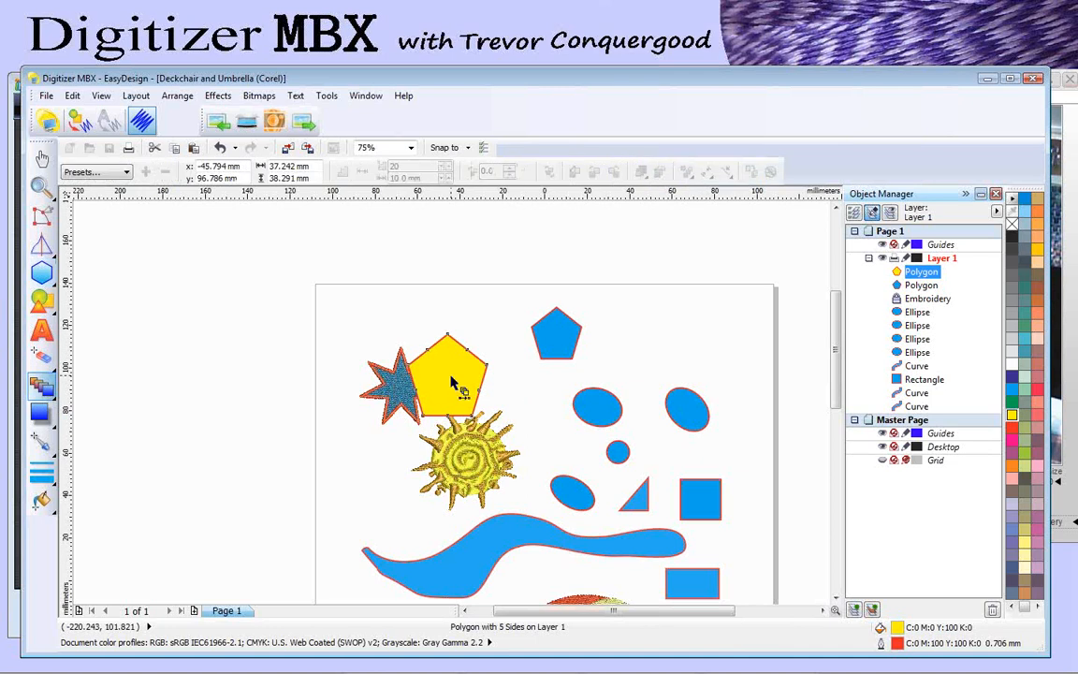
pyautogui.moveTo(448, 373); pyautogui.dragTo(557, 354)
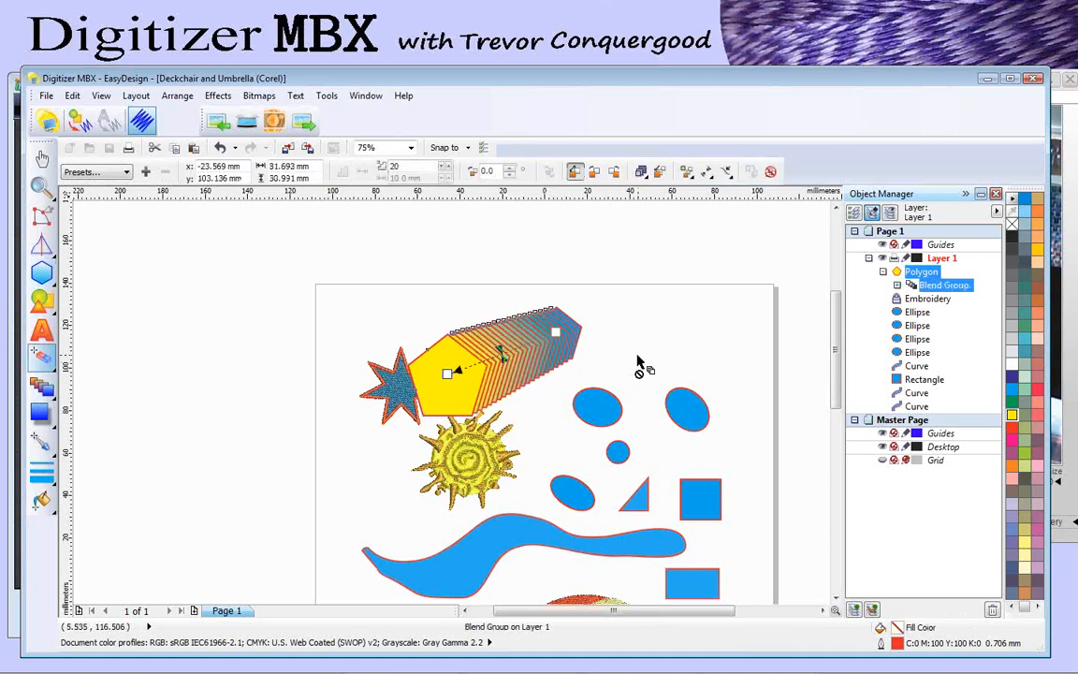
pyautogui.scroll(2, 527, 382)
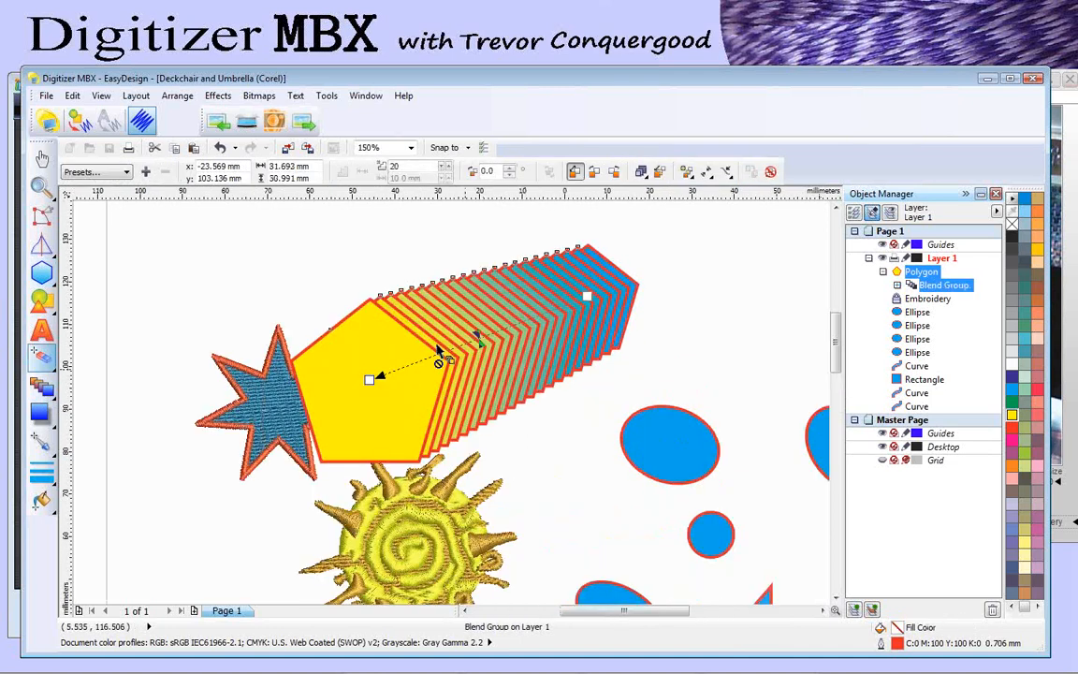
# Step: Set the pentagon blend to 40 steps and thin its outline to 0.353 mm
pyautogui.click(42, 161)
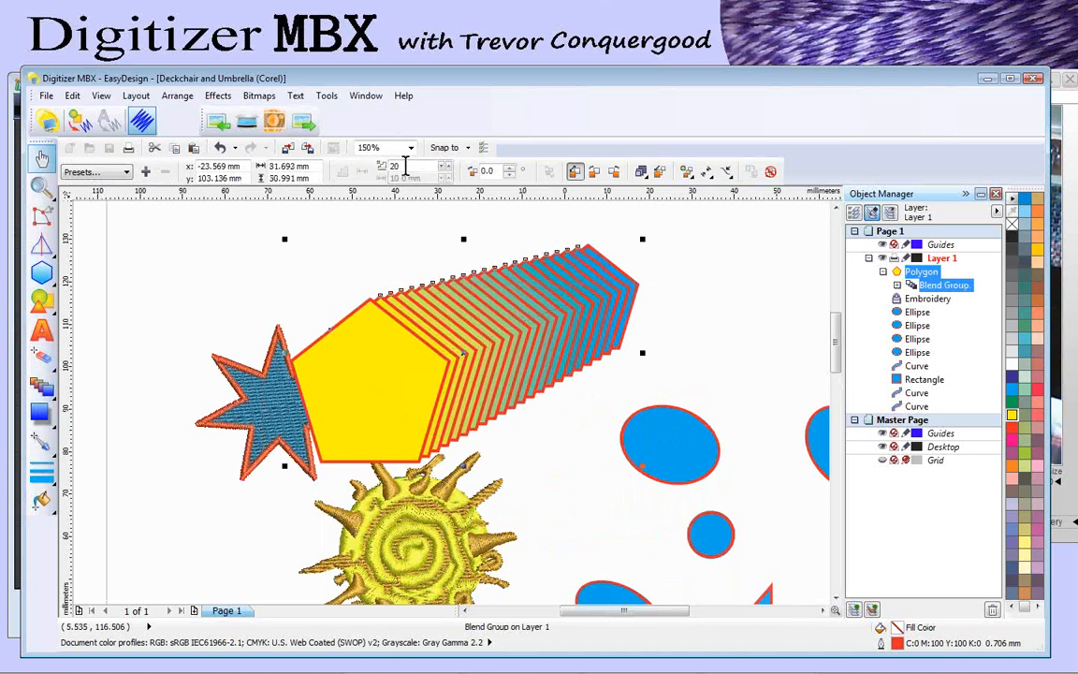
pyautogui.doubleClick(398, 167)
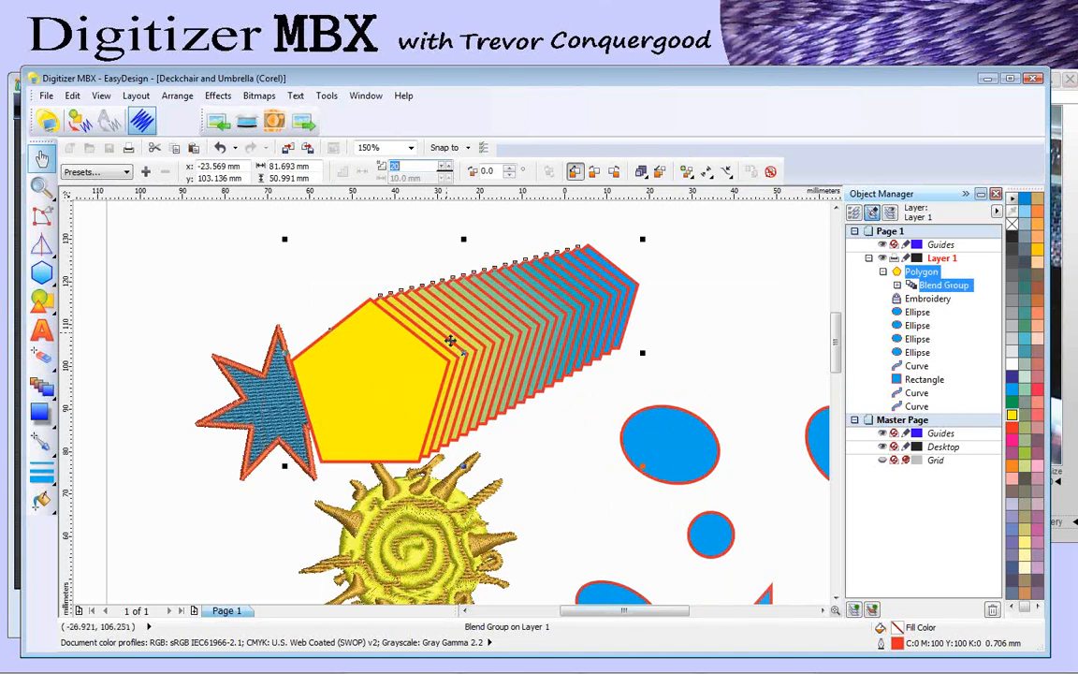
pyautogui.write('40')
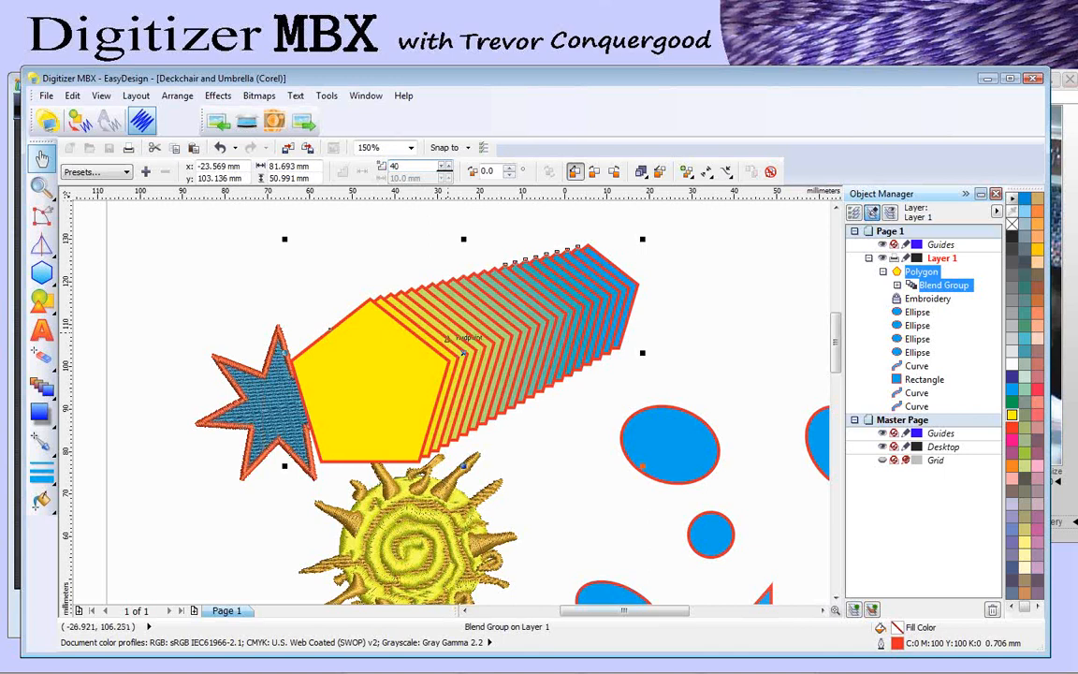
pyautogui.press('Return')
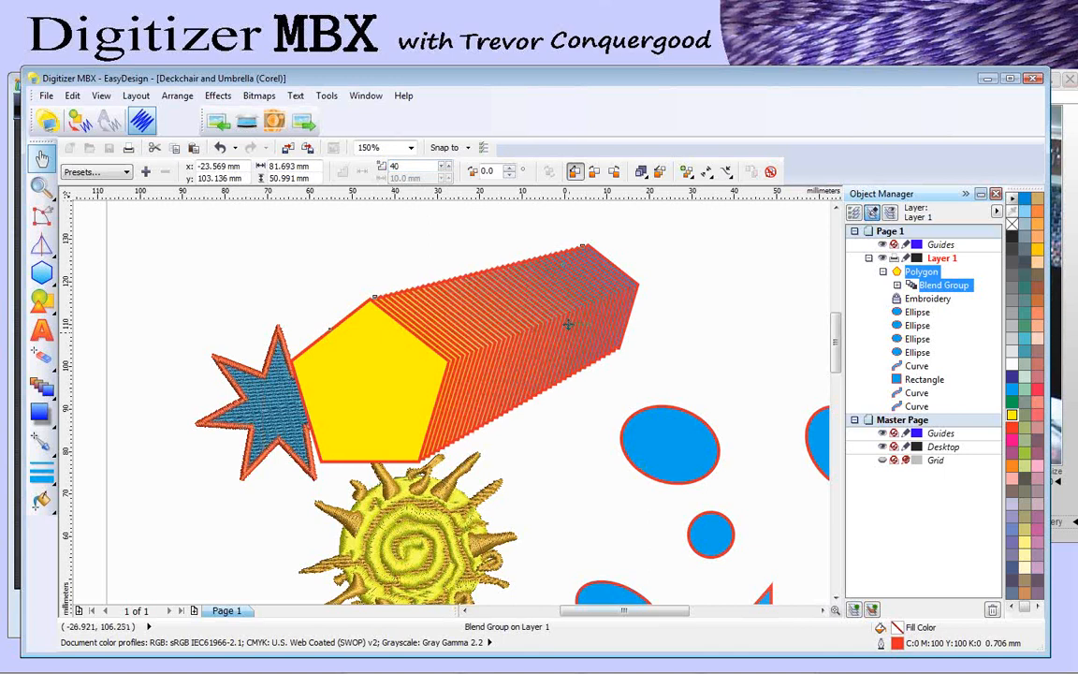
pyautogui.click(43, 468)
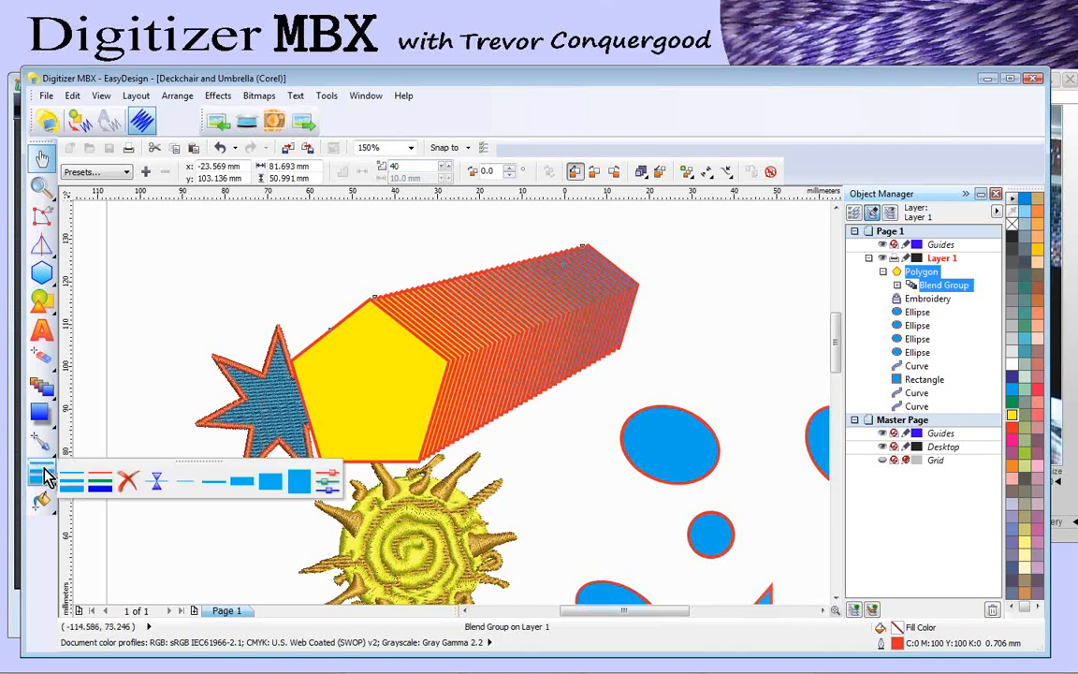
pyautogui.click(182, 485)
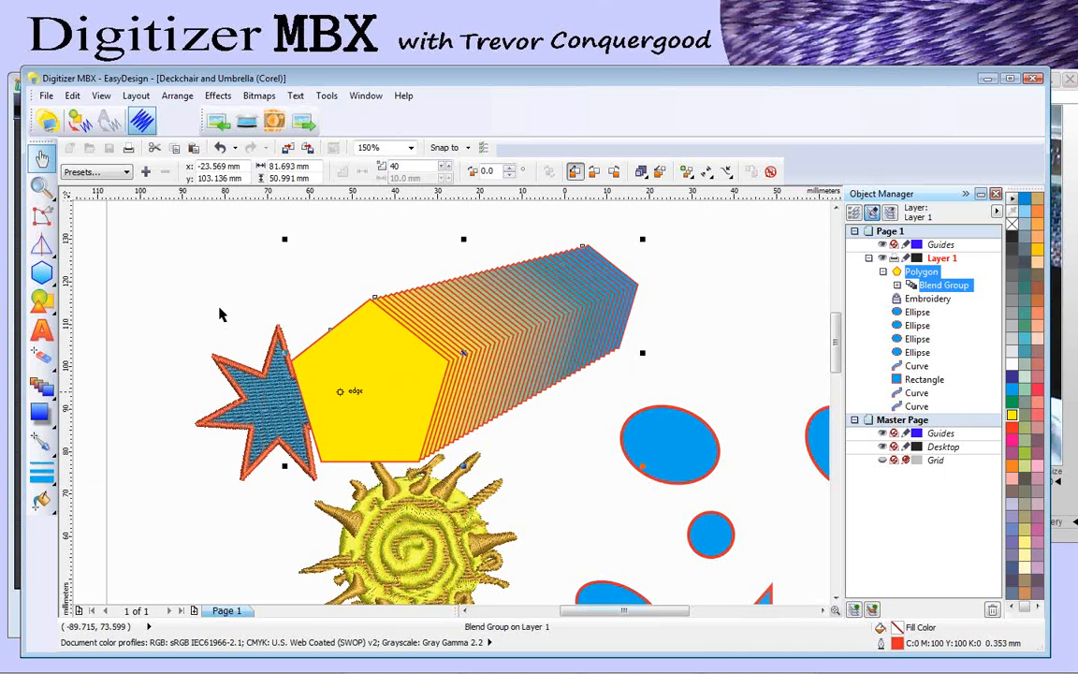
# Step: Move the blended pentagons away from the star to the upper edge of the page, centred at about x 2.5, y 114.3 mm
pyautogui.scroll(-2, 220, 315)
pyautogui.moveTo(345, 333); pyautogui.dragTo(358, 331)
pyautogui.scroll(1, 465, 333)
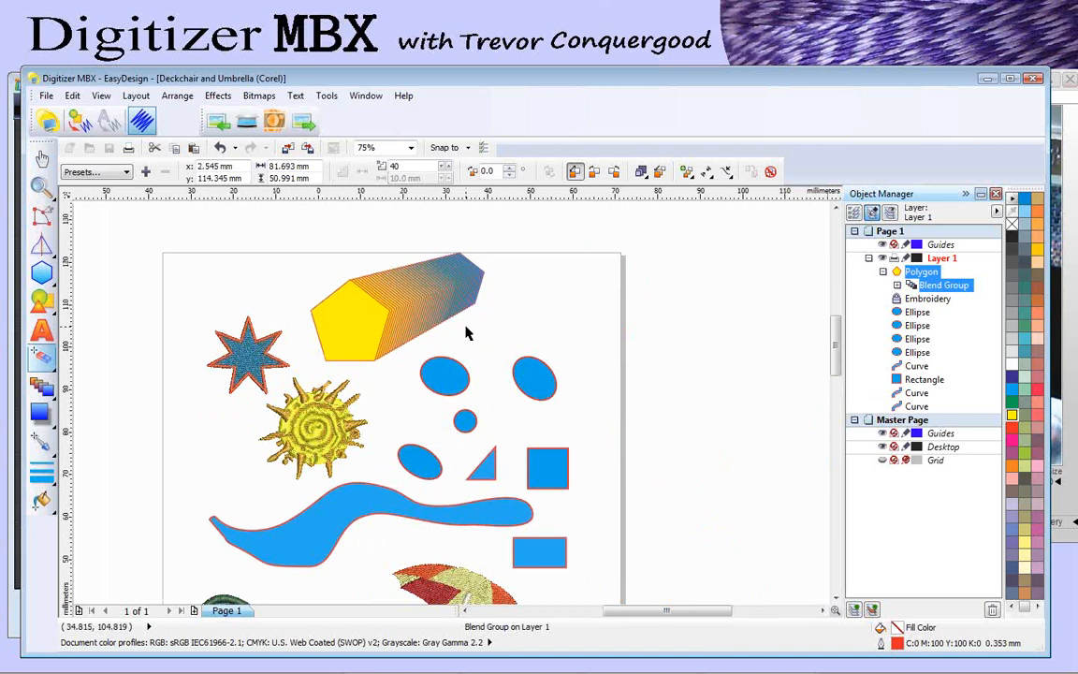
pyautogui.press('space')
pyautogui.click(836, 208)
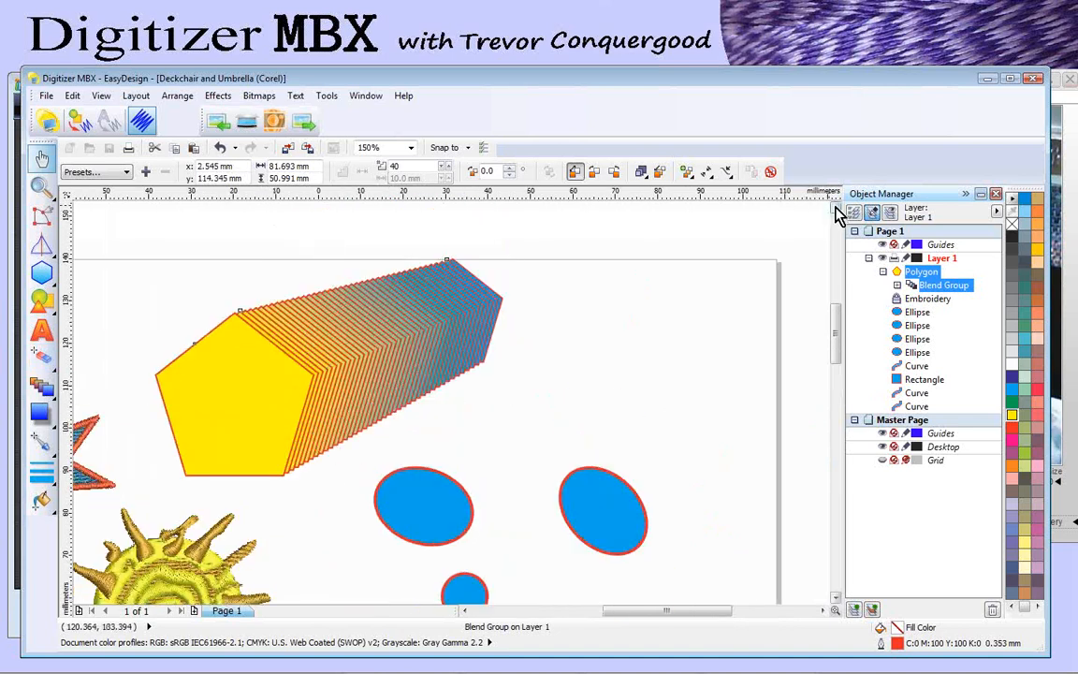
# Step: Convert the pentagon blend to embroidery and hide the hoop to examine the stitches up close
pyautogui.click(80, 122)
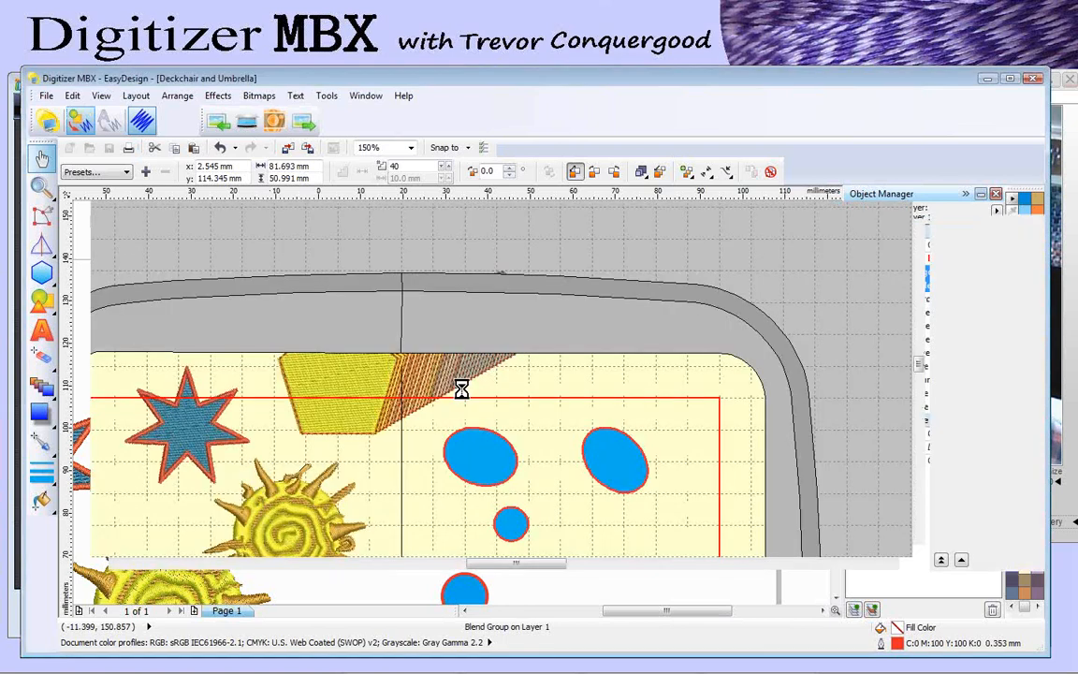
pyautogui.click(345, 152)
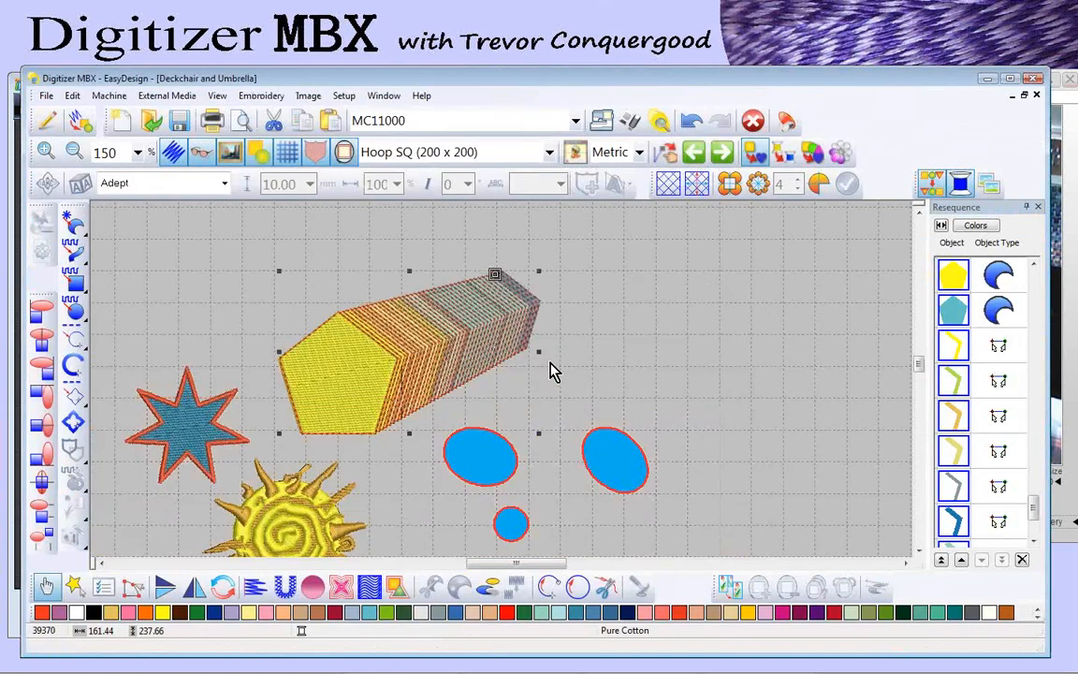
pyautogui.press('b')
pyautogui.moveTo(258, 255); pyautogui.dragTo(552, 438)
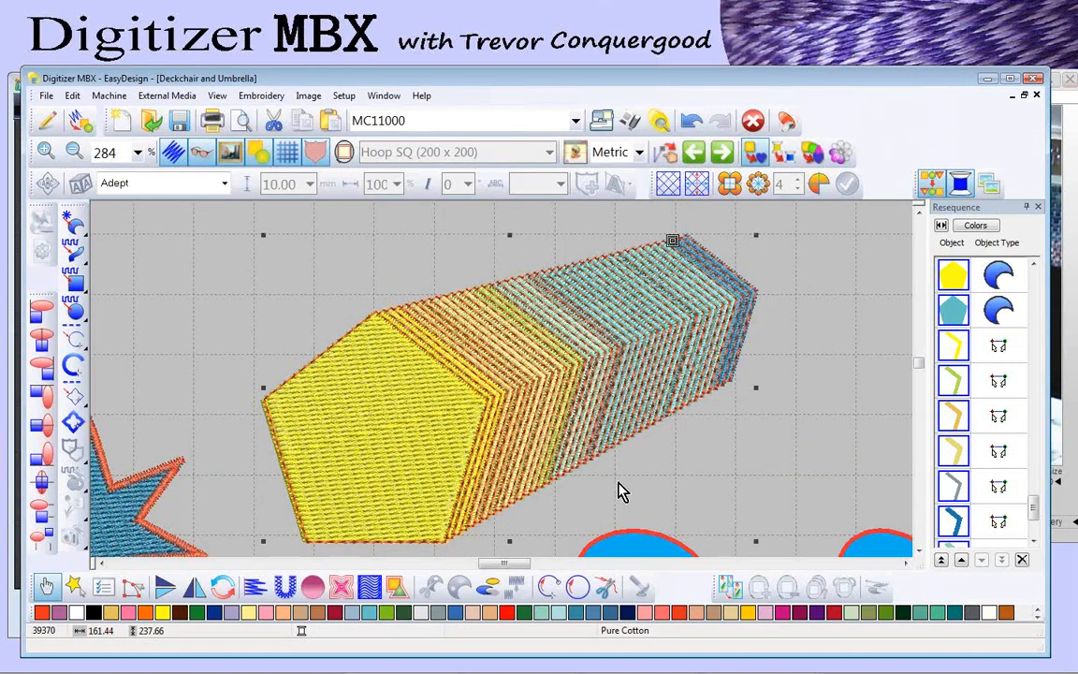
# Step: Bring the QuickCam window forward briefly, and switch to Windows Photo Gallery to show the New Training DVD slide
pyautogui.click(1074, 440)
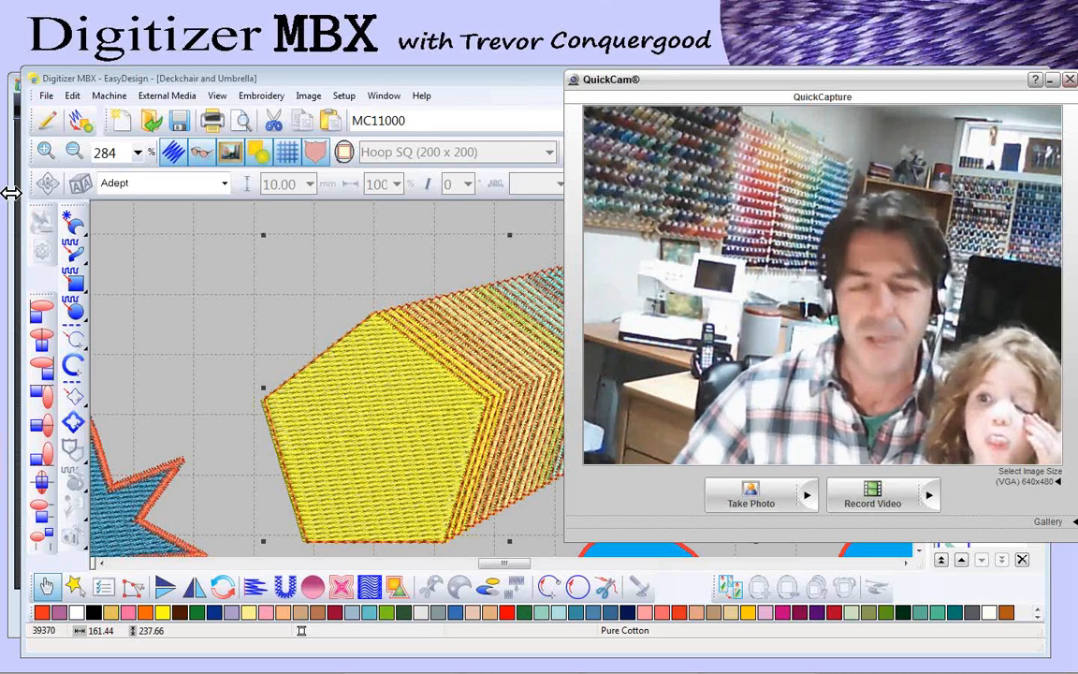
pyautogui.click(406, 76)
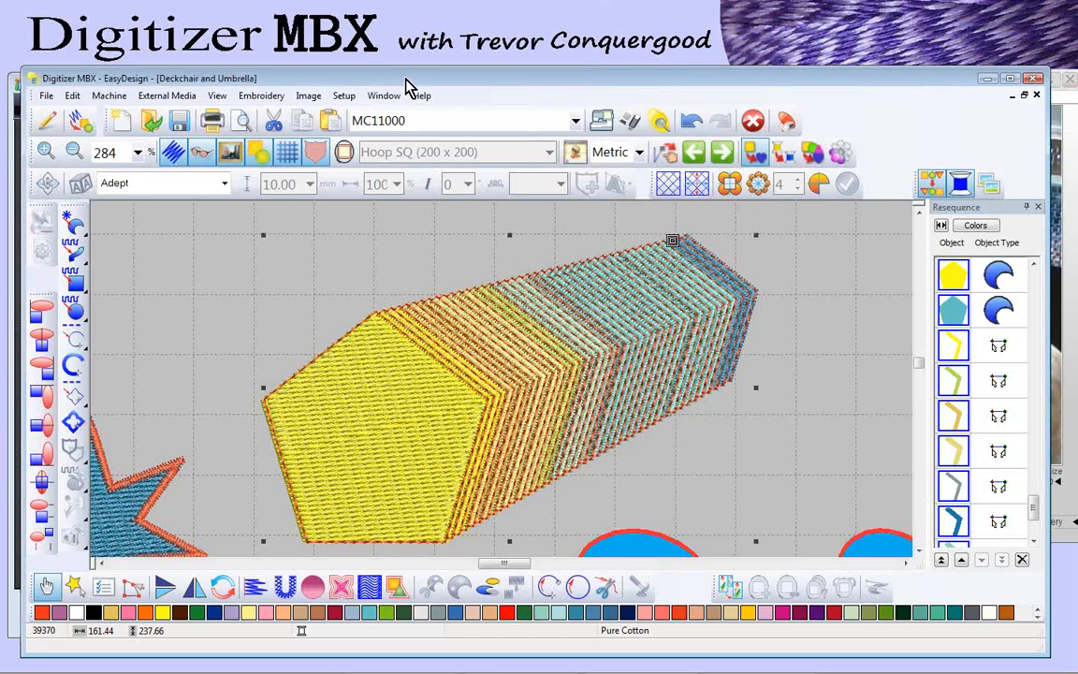
pyautogui.click(7, 321)
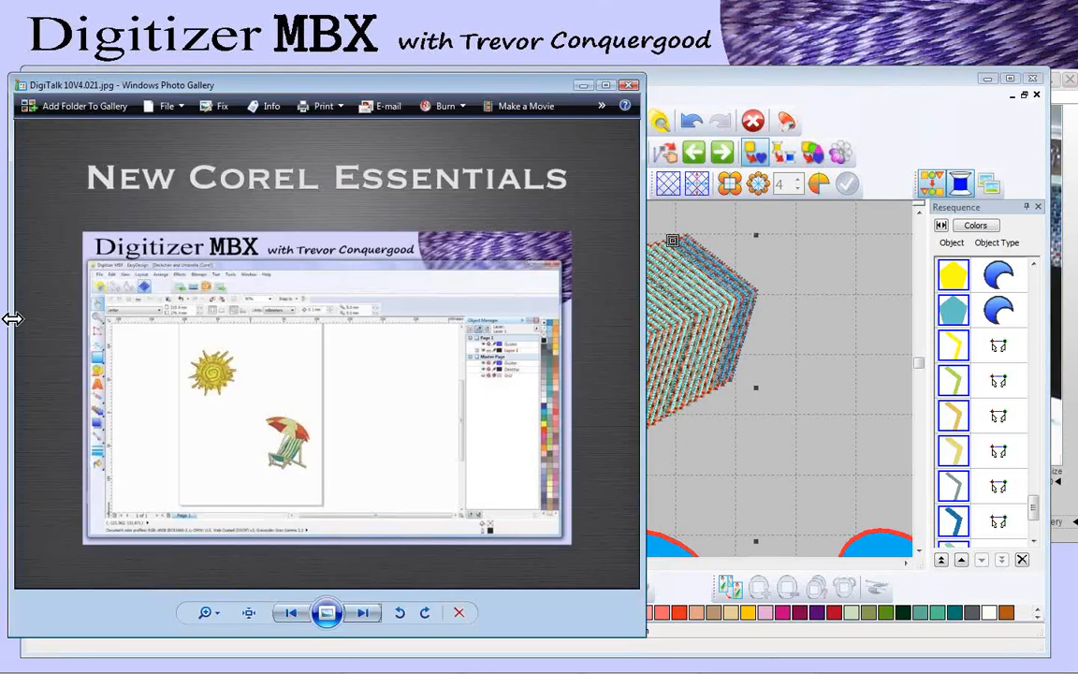
pyautogui.click(363, 616)
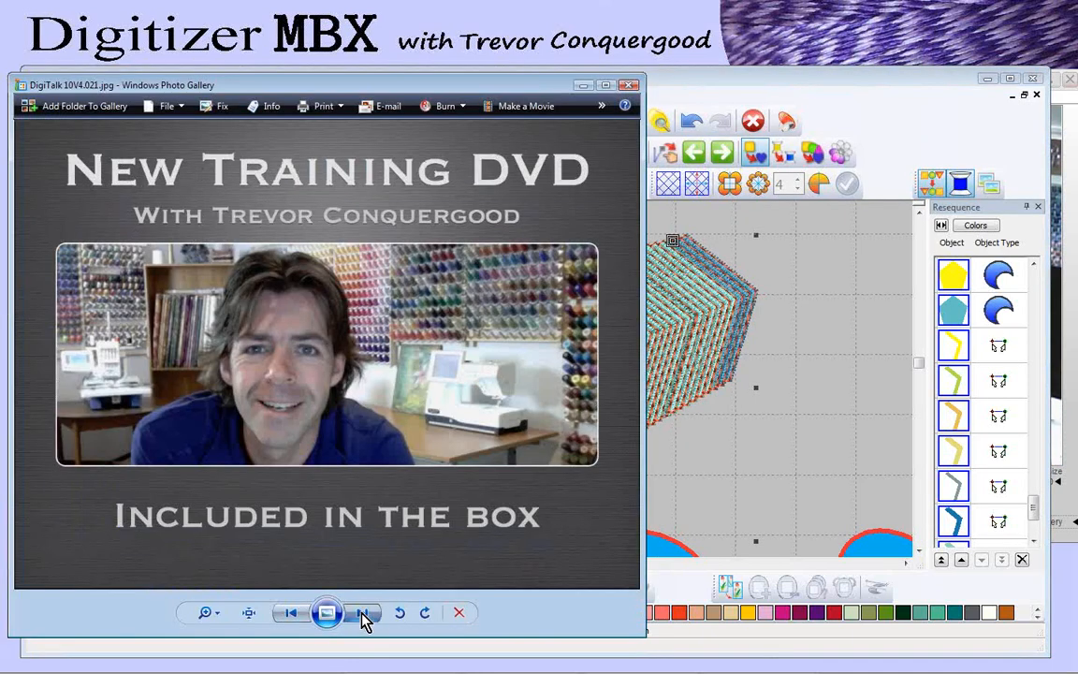